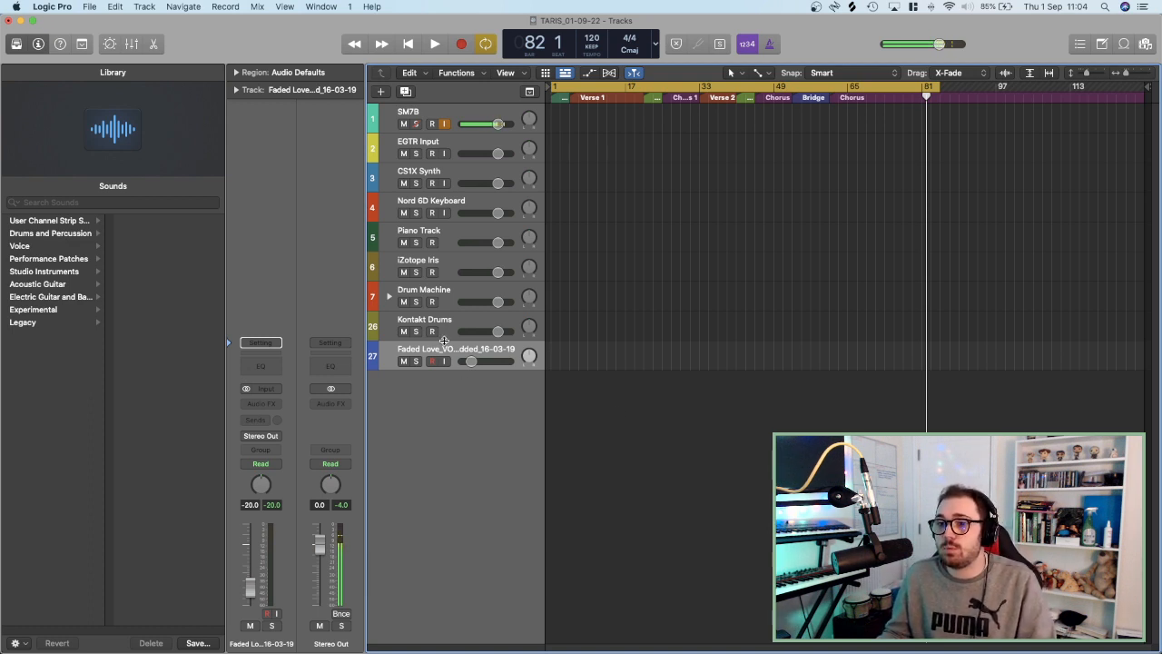
Delete the Faded Love audio track and select the SM7B track.
key("super+BackSpace")
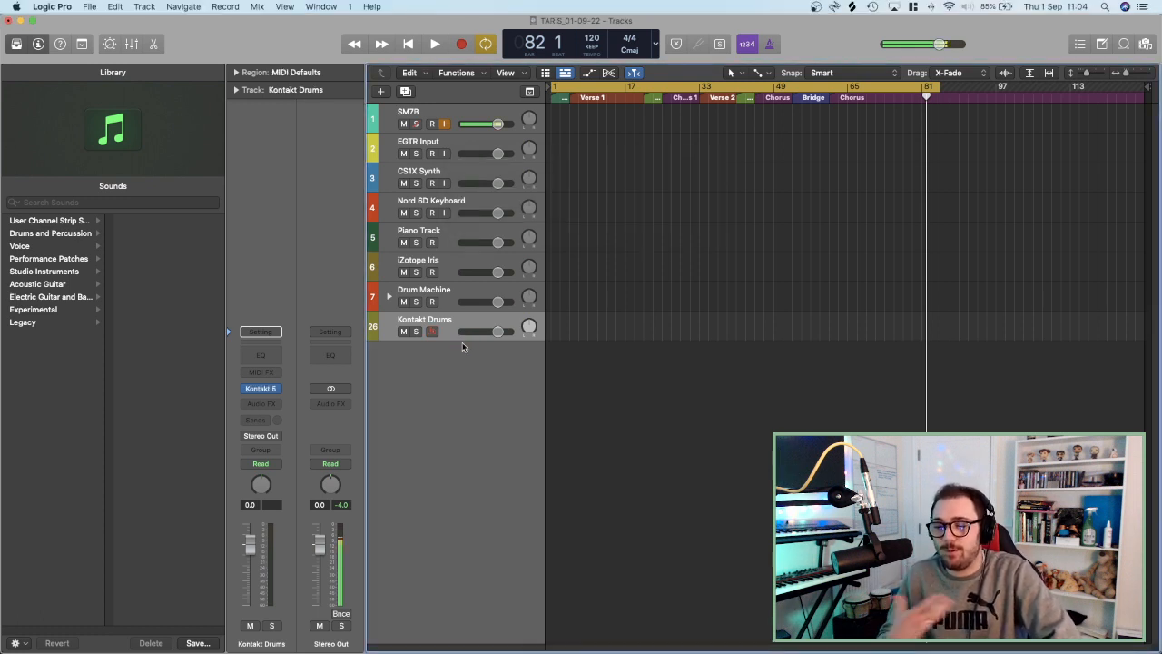
left_click(441, 110)
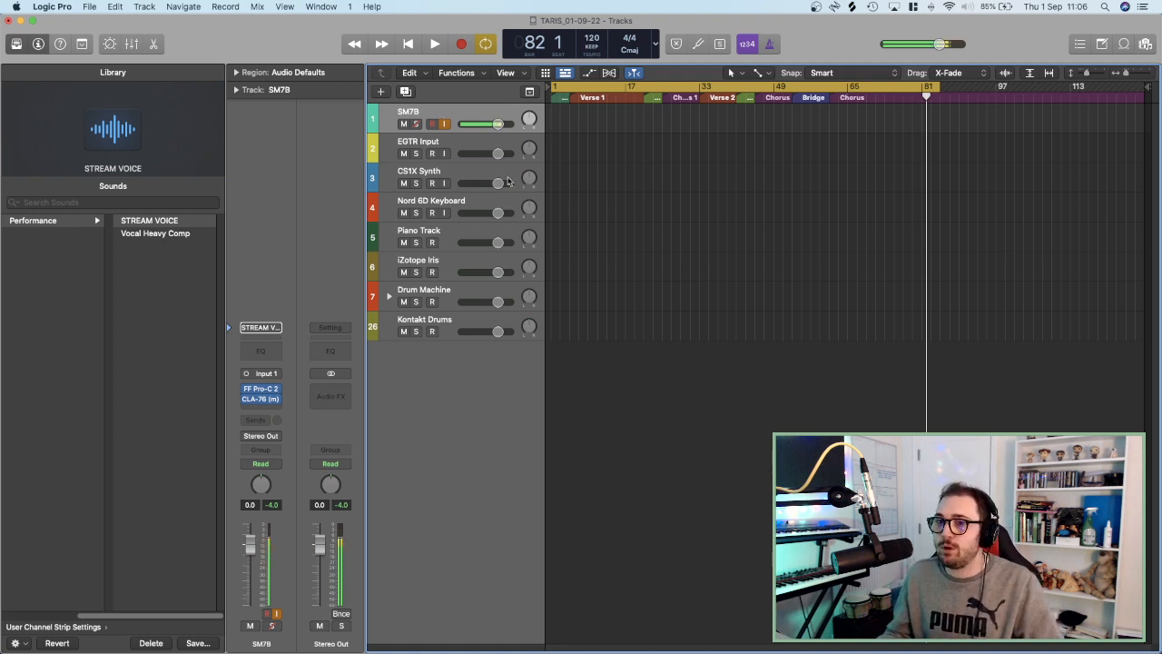
Select the Piano Track and turn off the cycle range.
left_click(459, 234)
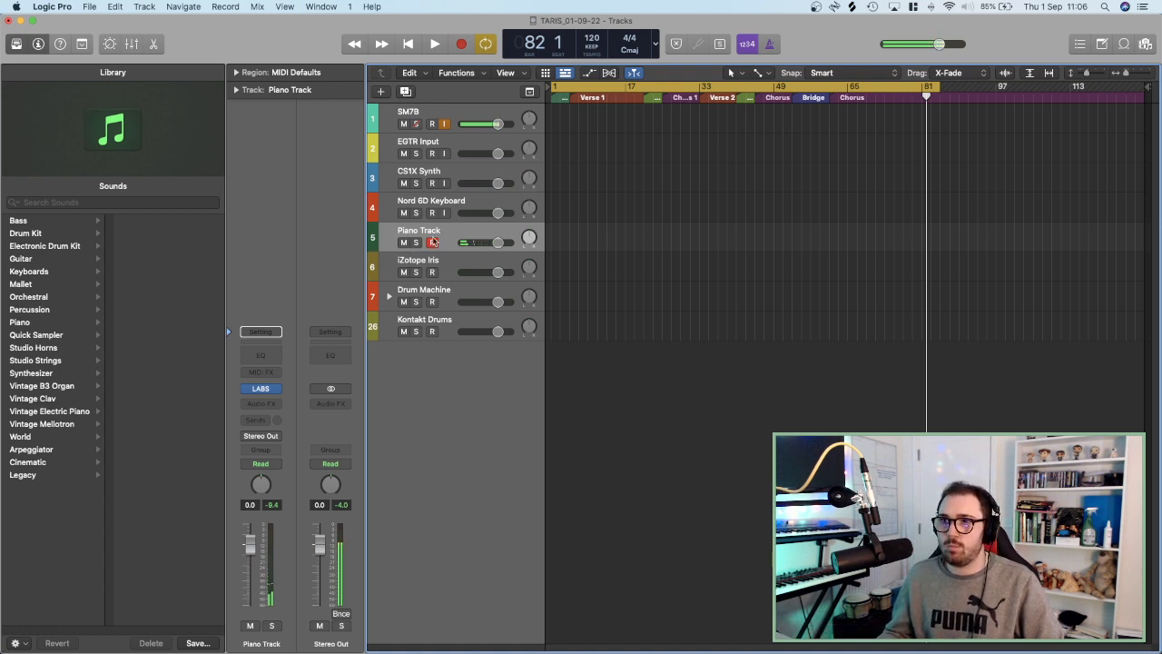
left_click(597, 85)
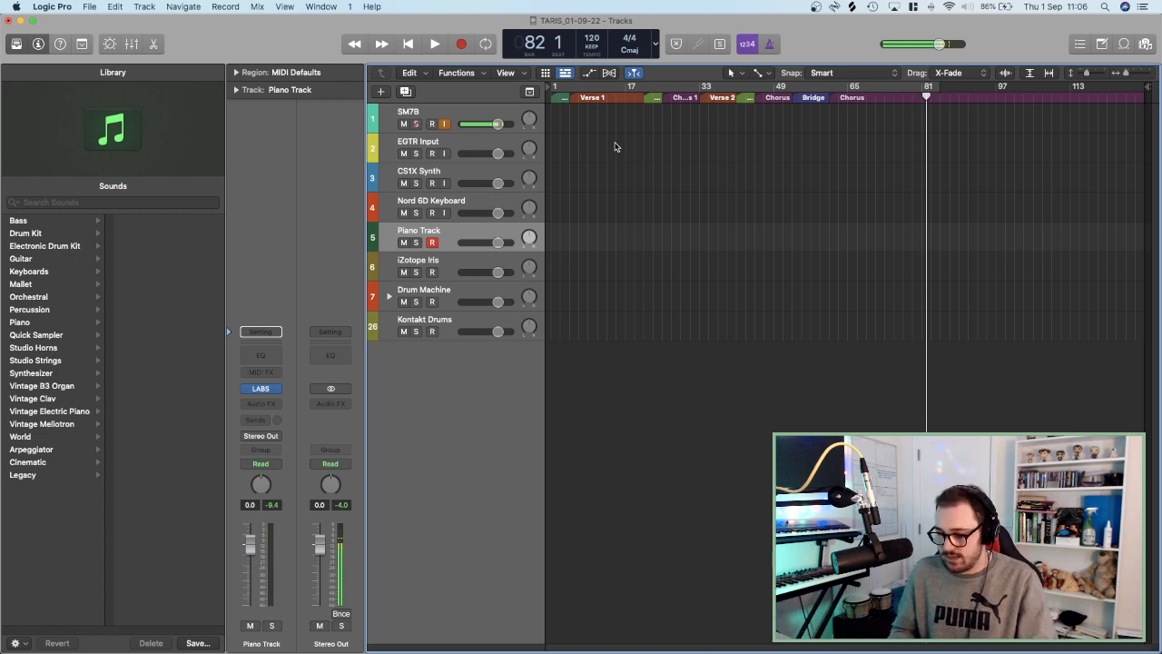
Play the metronome from the start of the project, trying tempos of 104 and 100 BPM.
key("Return")
key("space")
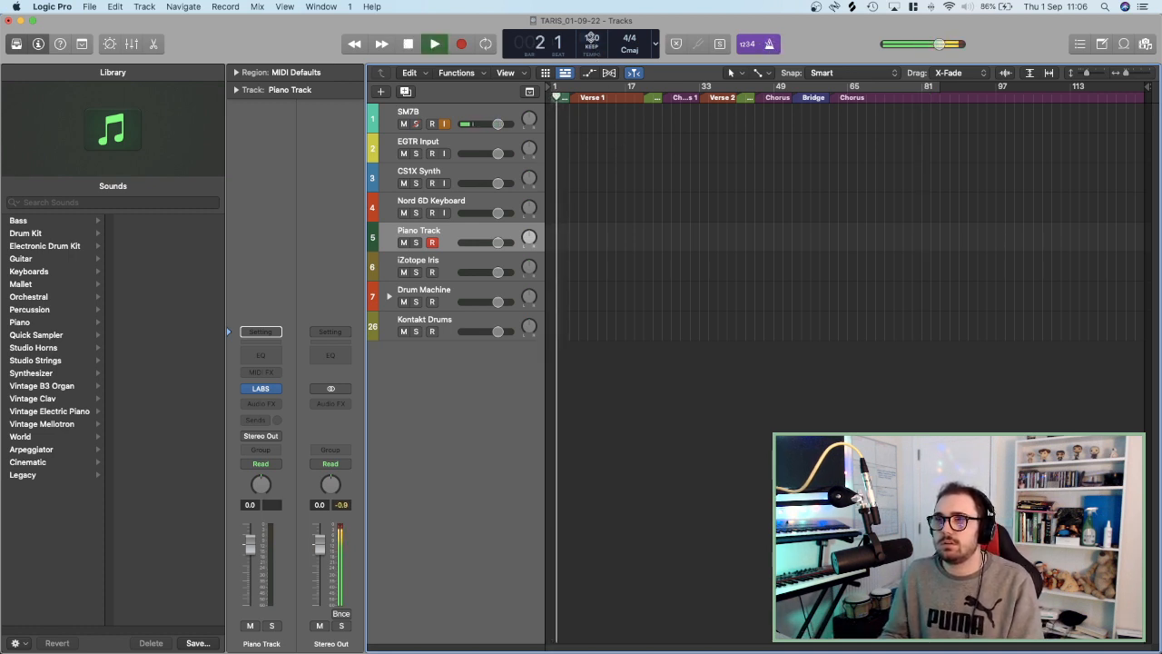
key("space")
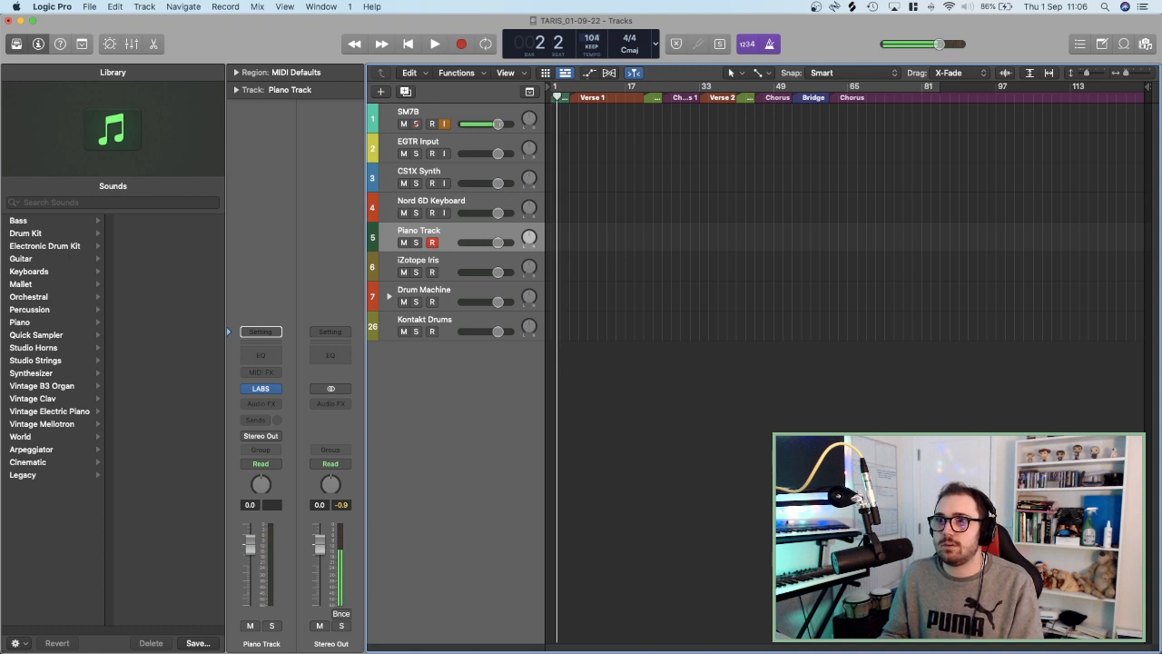
key("space")
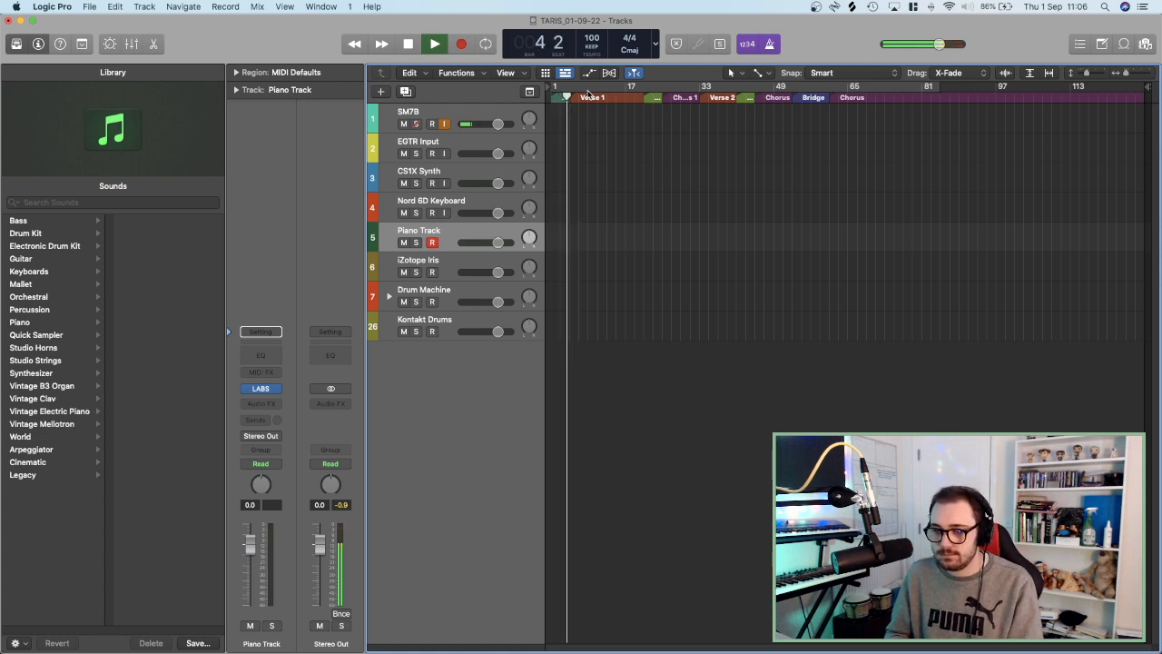
key("space")
Audition the metronome at 116 and 120 BPM and set the project tempo to 115 BPM.
left_click_drag(590, 39, 590, 35)
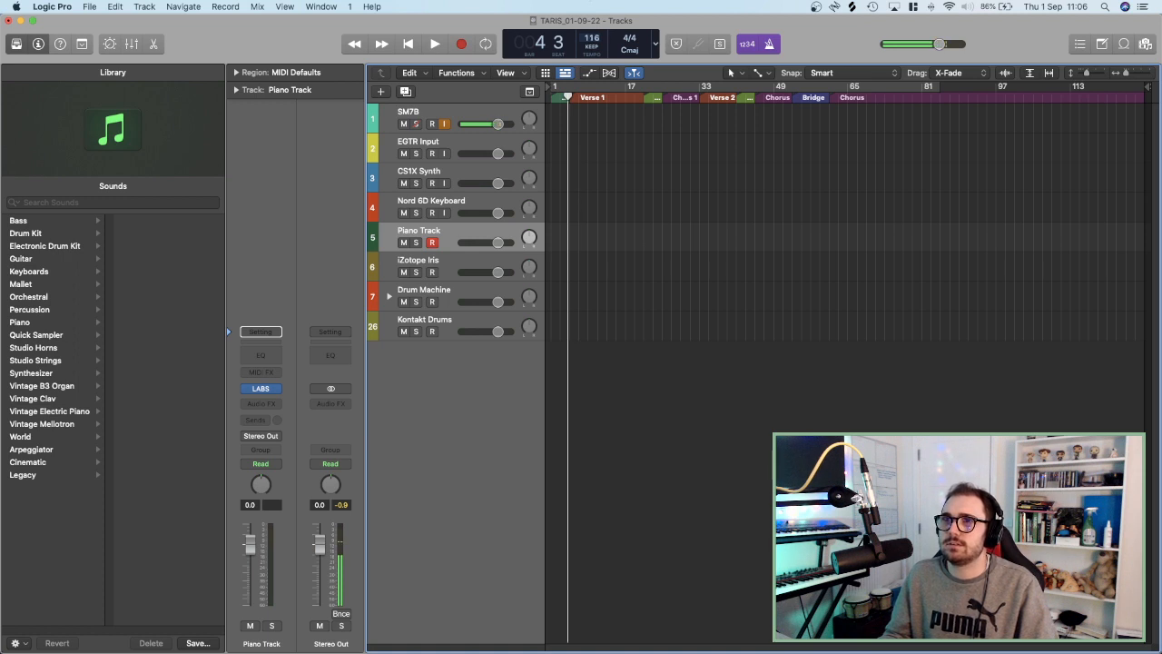
left_click_drag(590, 39, 591, 5)
key("space")
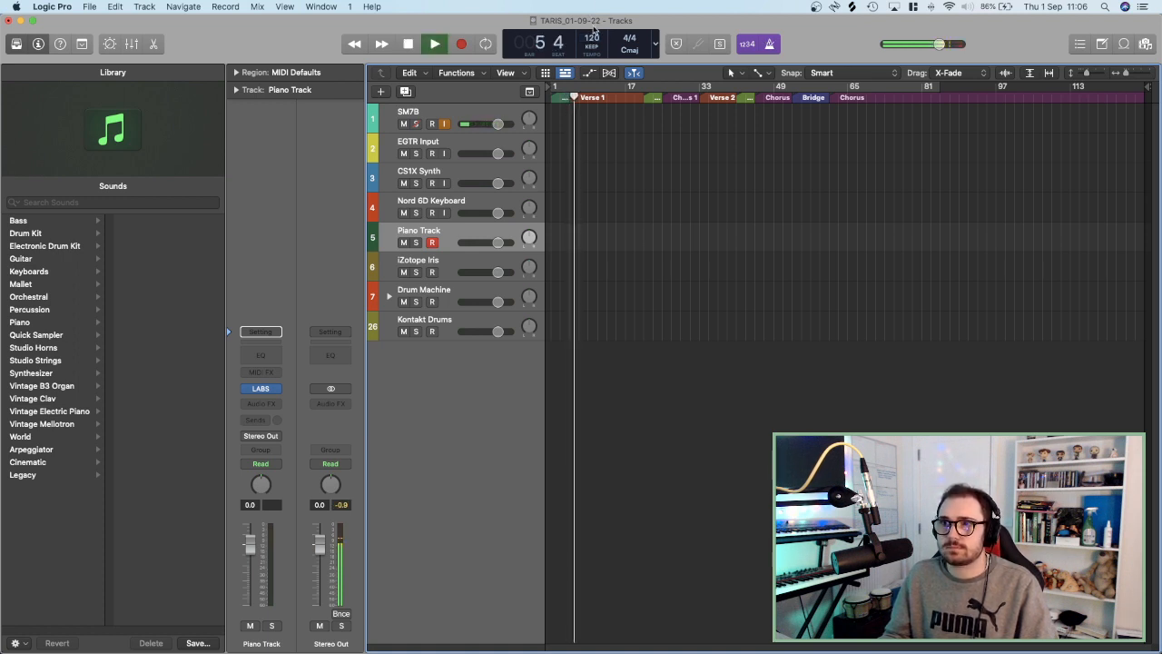
left_click_drag(592, 38, 592, 47)
key("space")
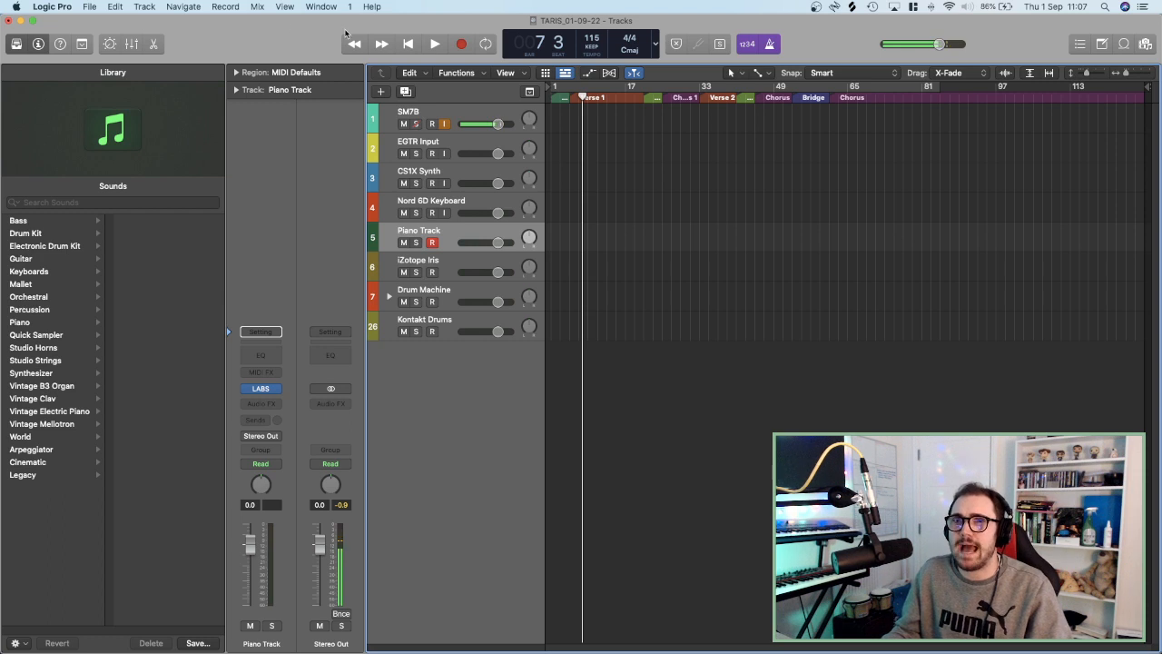
Create a new Drummer track with the Alternative genre.
left_click(382, 91)
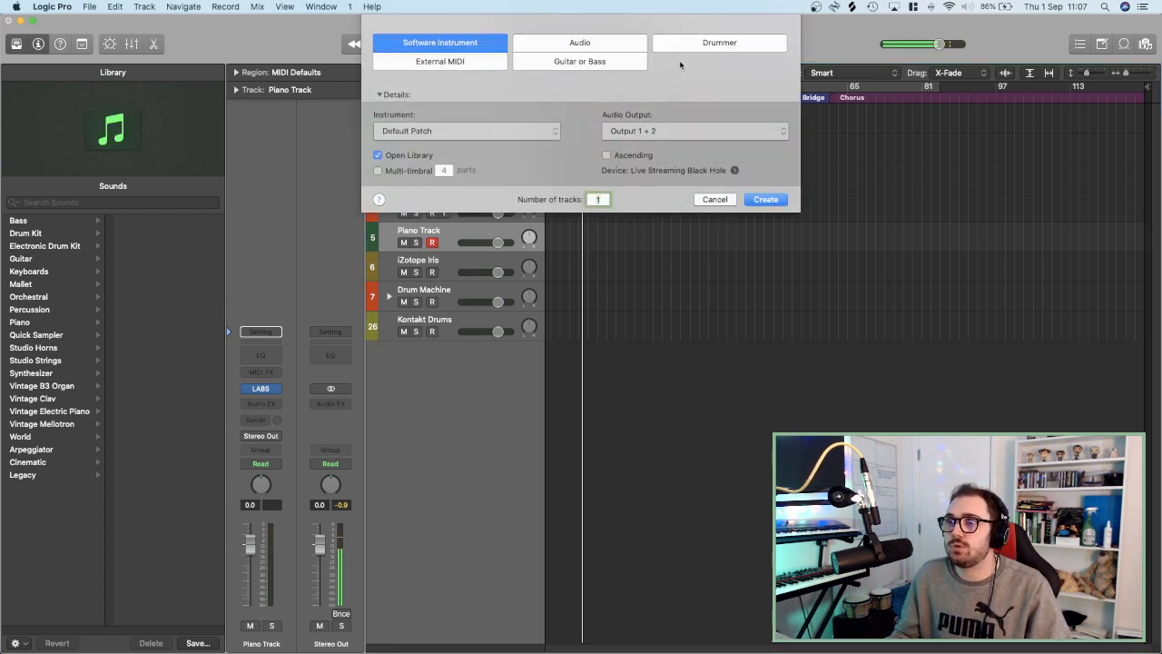
left_click(683, 45)
left_click(485, 132)
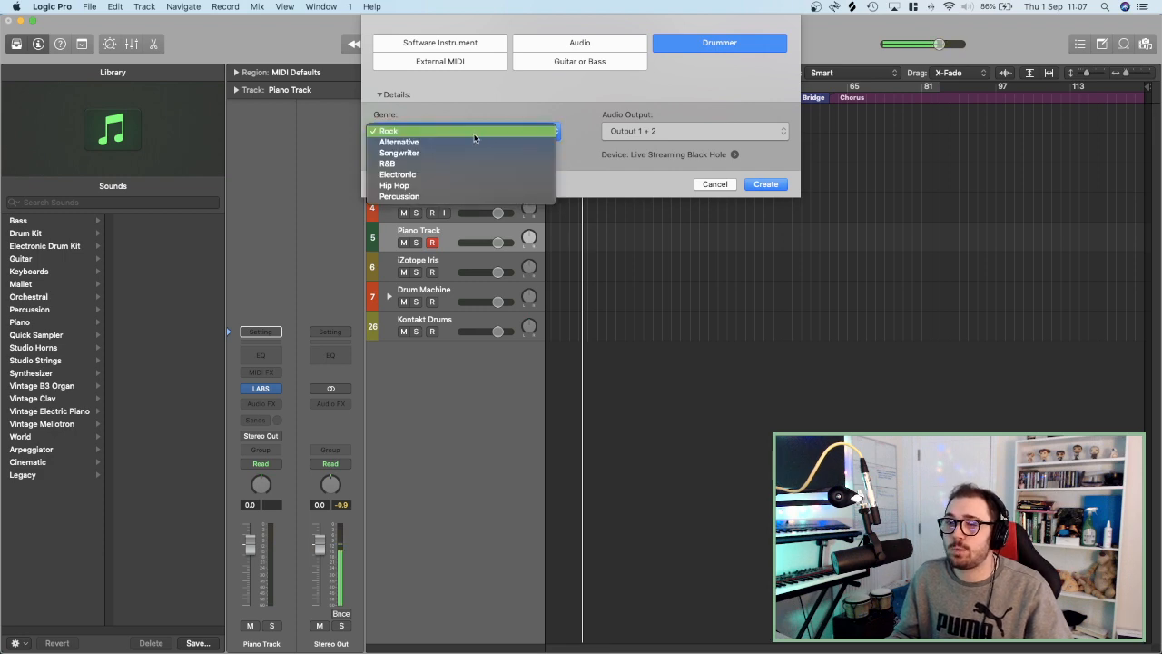
left_click(473, 142)
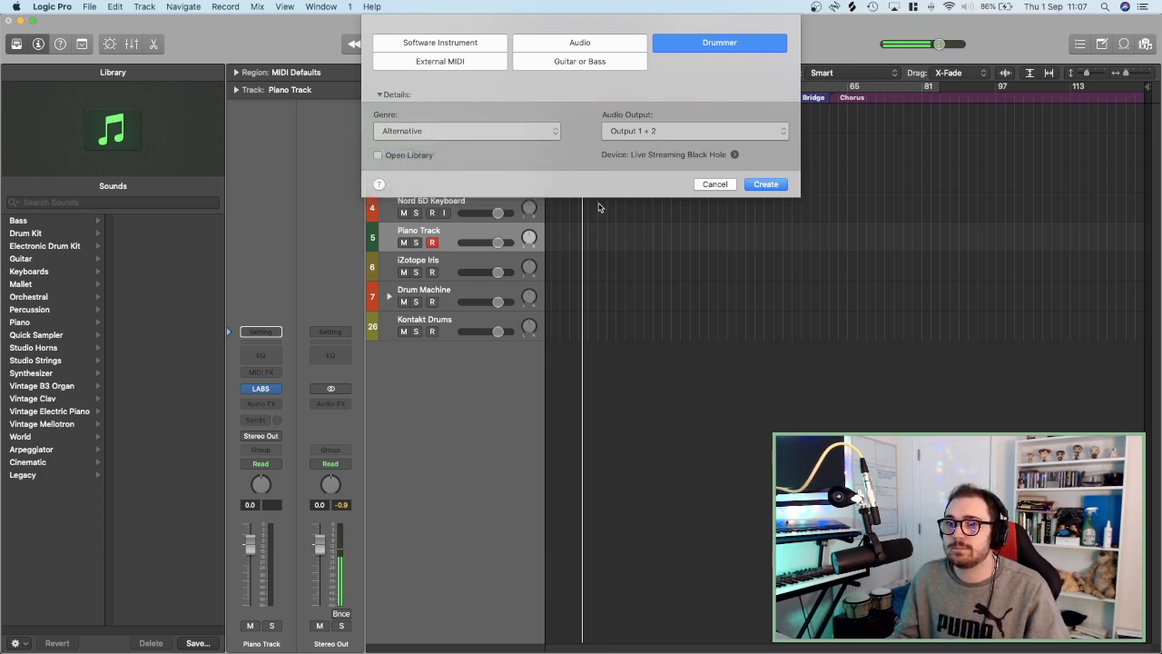
left_click(765, 185)
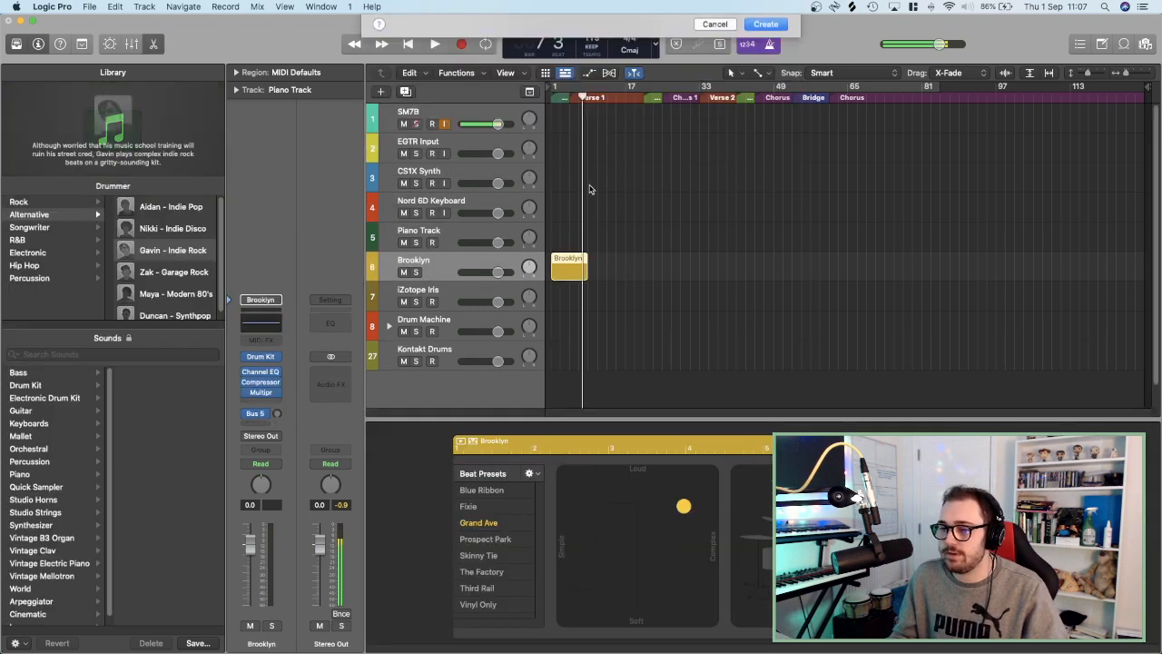
Set a cycle range from bar 1 to bar 9 over the Brooklyn drummer region and audition the beat from the start.
scroll(644, 261, "up", 5)
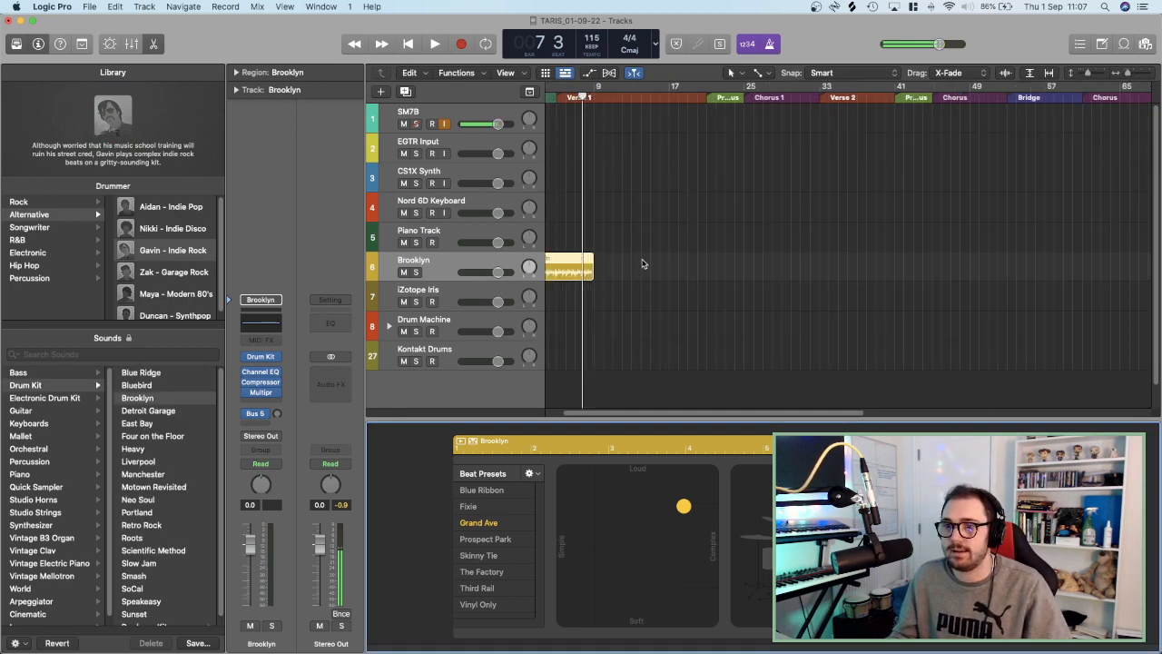
scroll(644, 261, "down", 5)
scroll(643, 260, "up", 4)
scroll(644, 262, "up", 5)
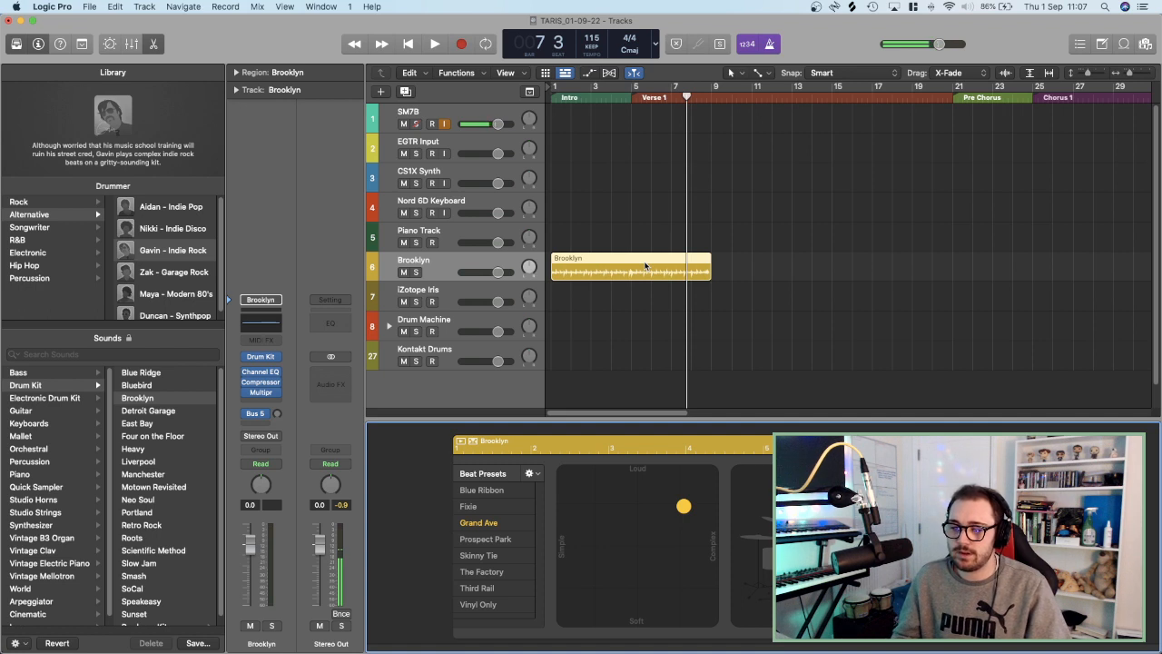
key("Return")
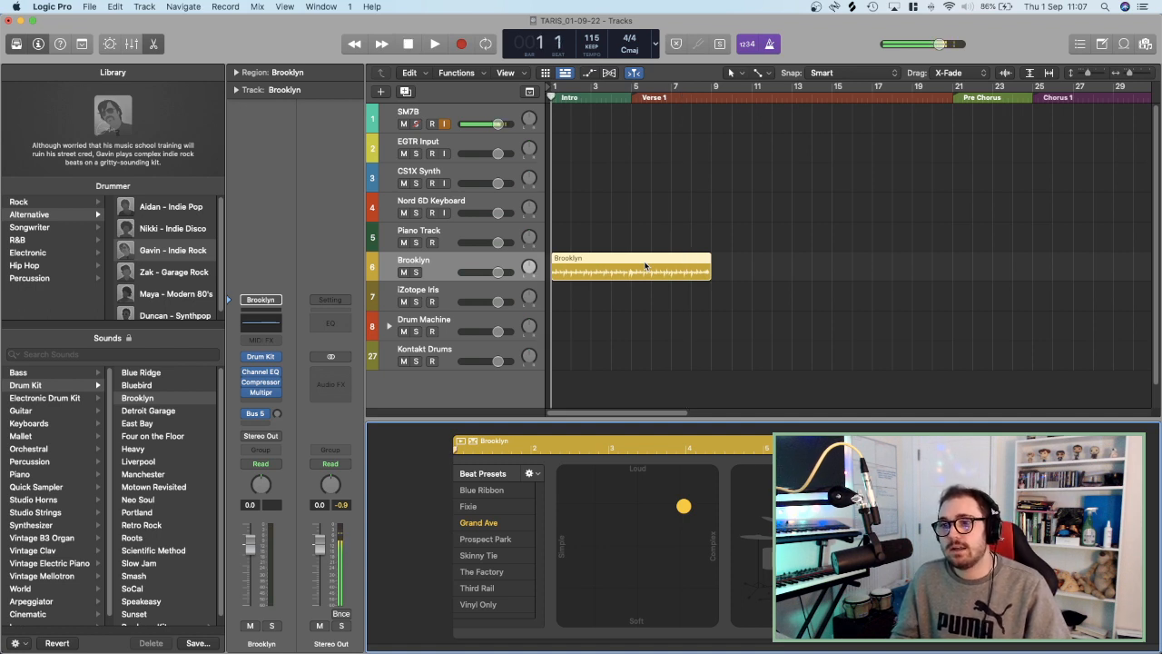
left_click(570, 90)
left_click_drag(555, 88, 711, 90)
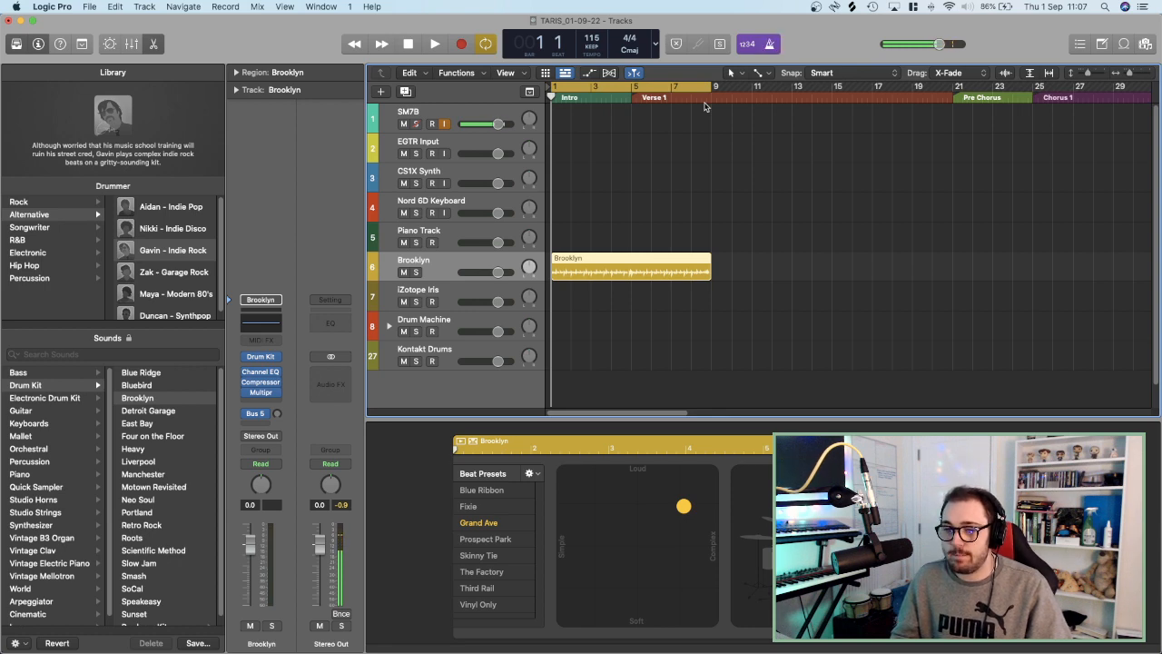
key("space")
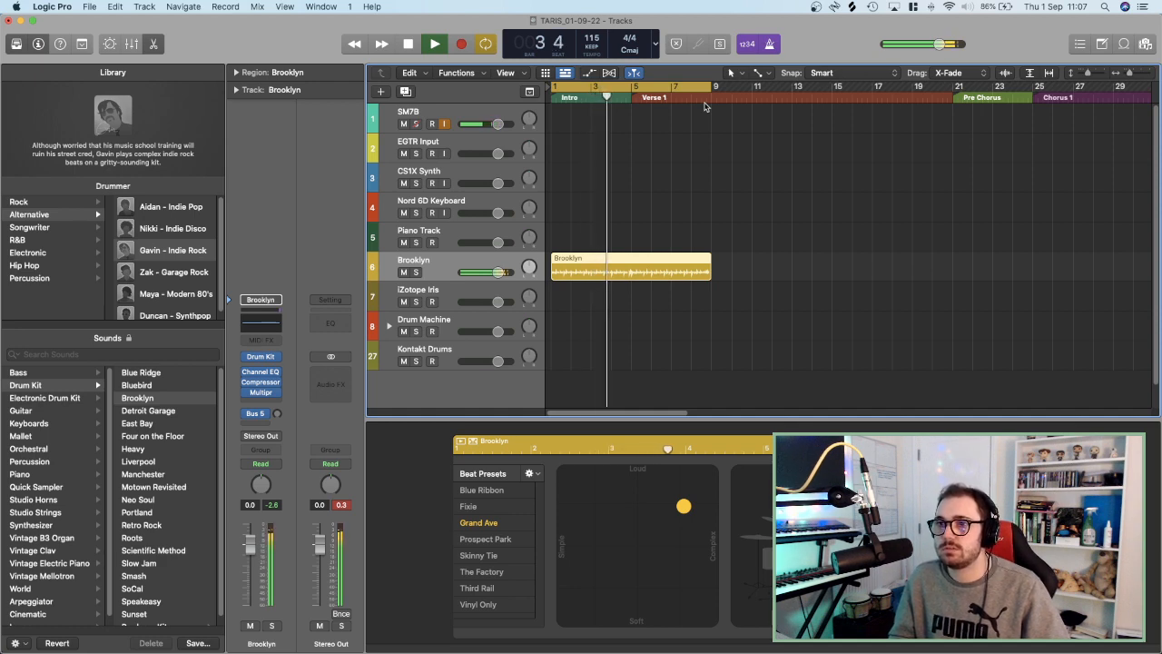
key("space")
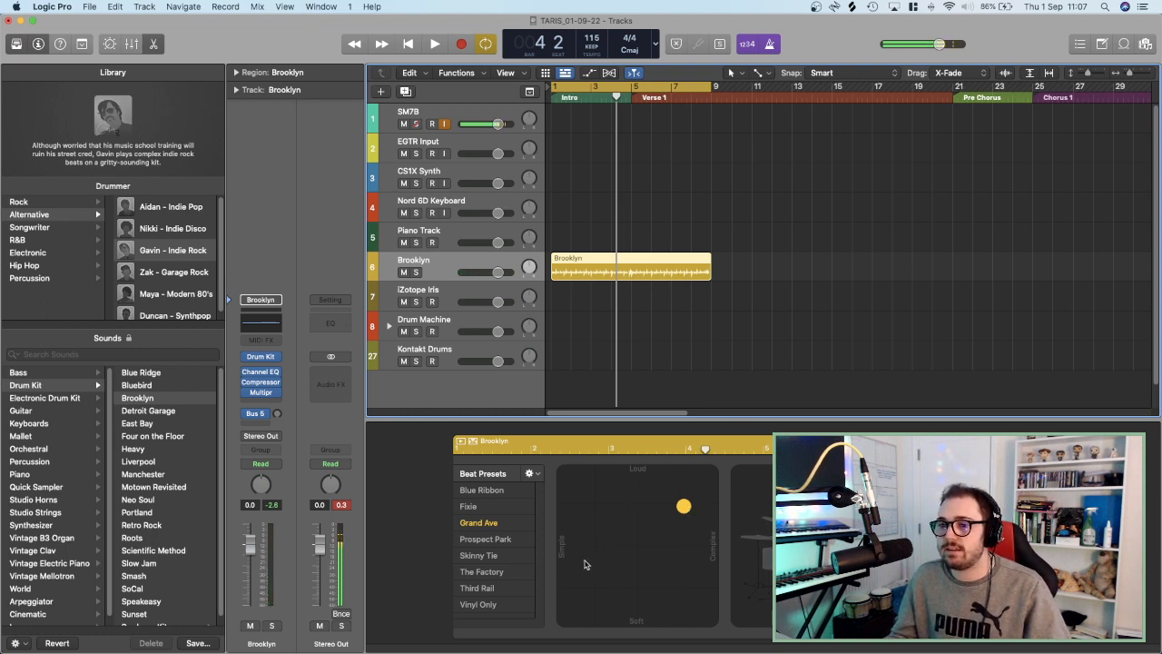
Make the Brooklyn beat simpler and softer on the drummer's XY pad while auditioning the pattern.
left_click(673, 519)
left_click_drag(651, 547, 615, 567)
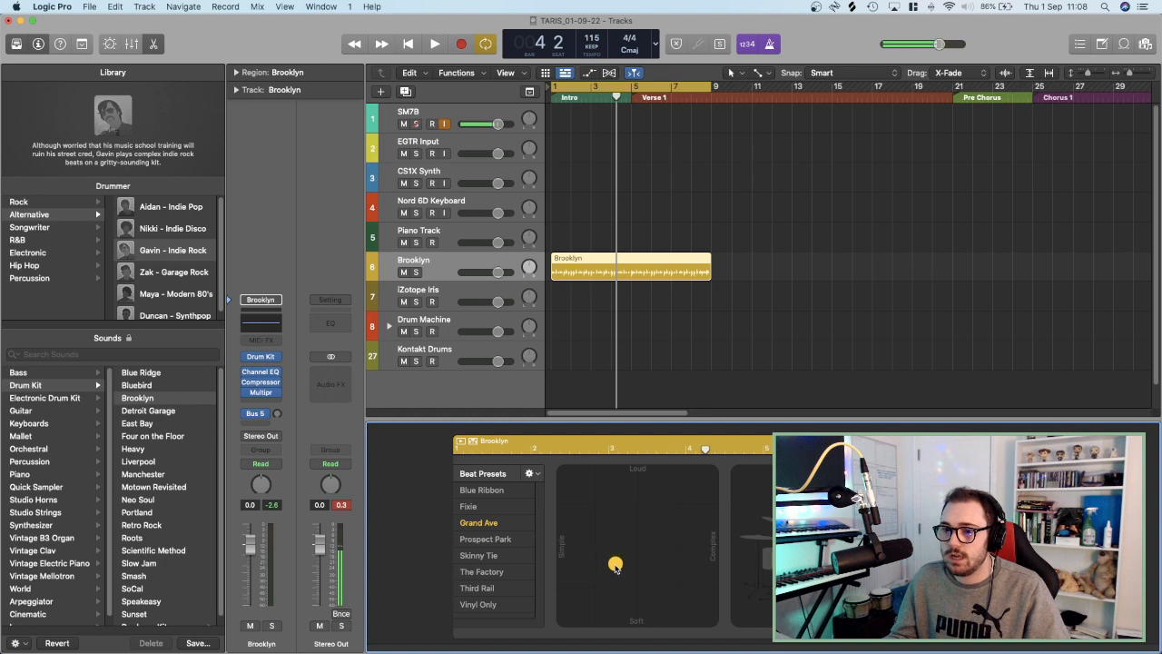
key("space")
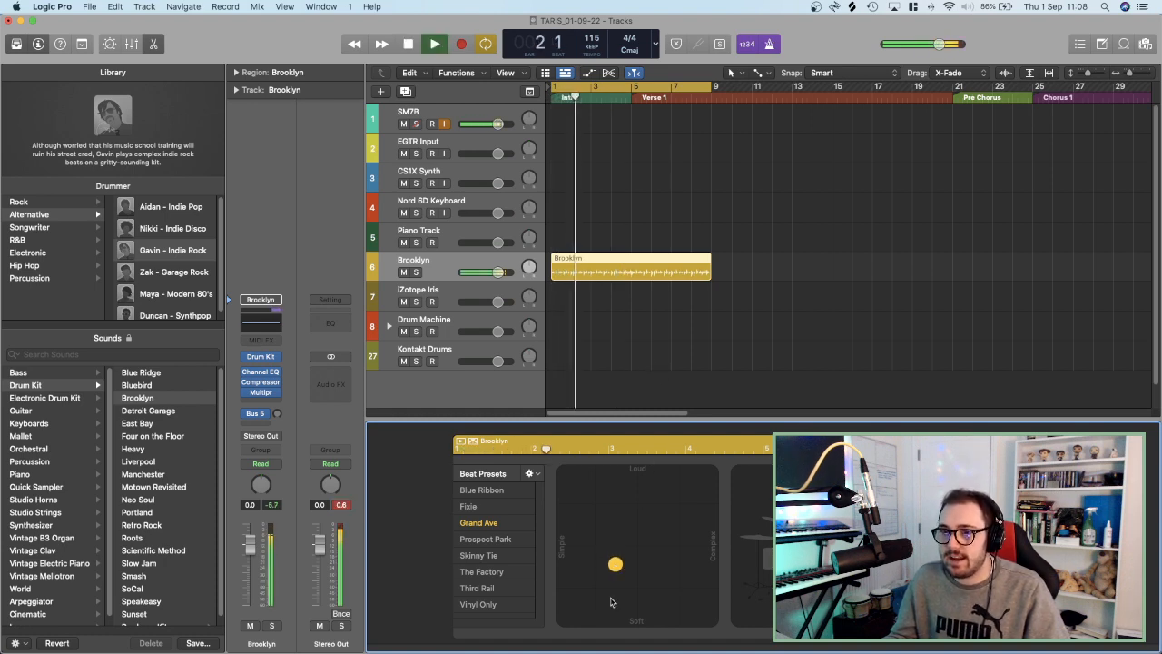
mouse_move(615, 564)
left_mouse_down()
mouse_move(613, 500)
mouse_move(606, 558)
mouse_move(594, 555)
mouse_move(638, 564)
left_mouse_up()
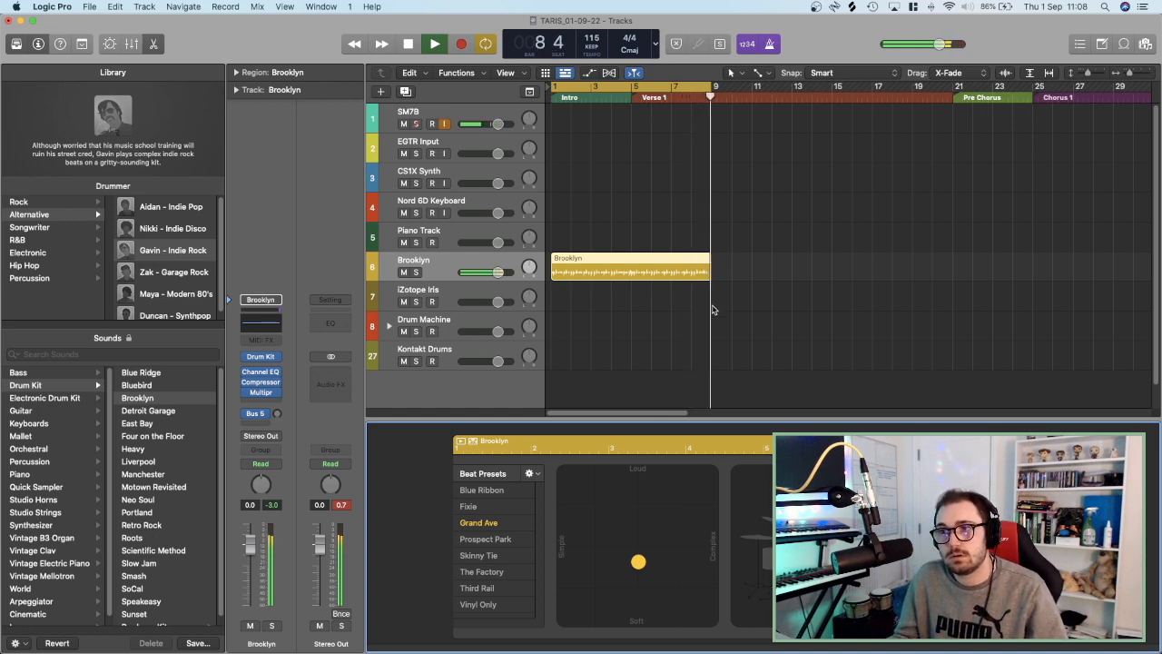
key("space")
Change the drummer to Nikki - Indie Disco, replacing the region settings, and audition the new beat.
left_click(159, 230)
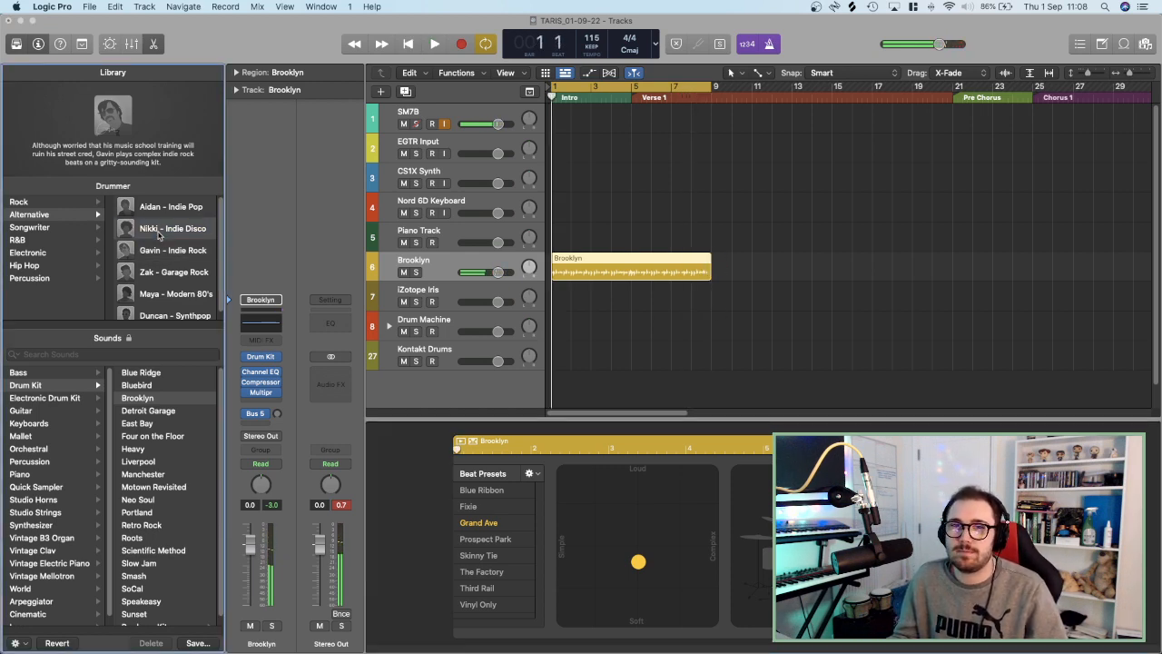
left_click(634, 258)
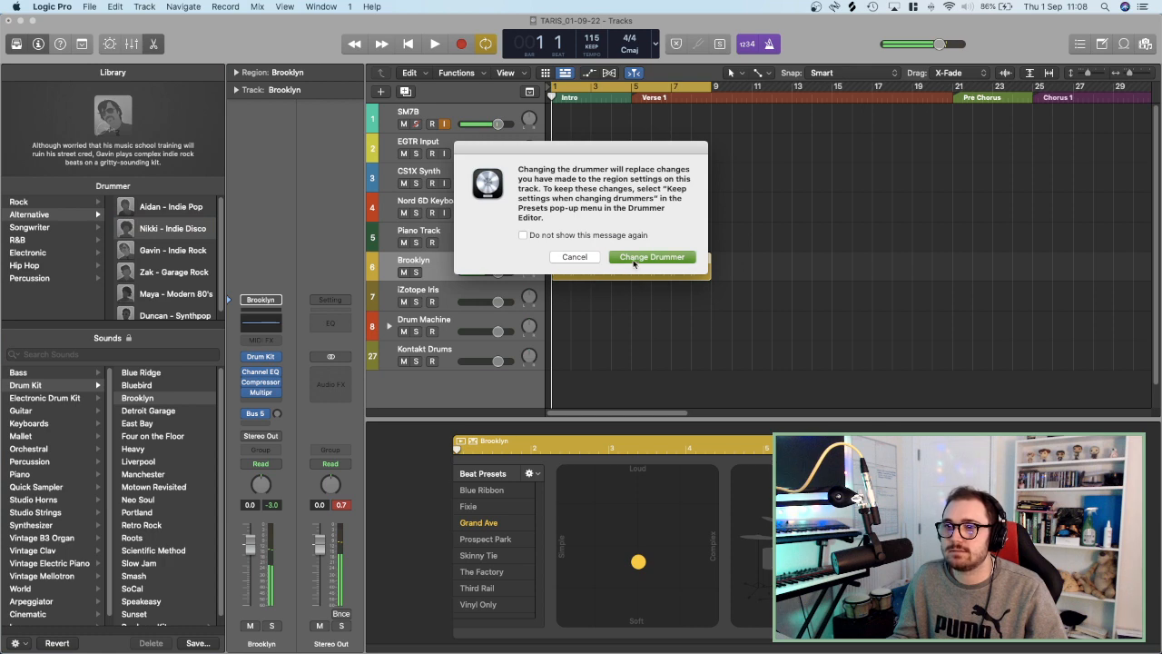
key("space")
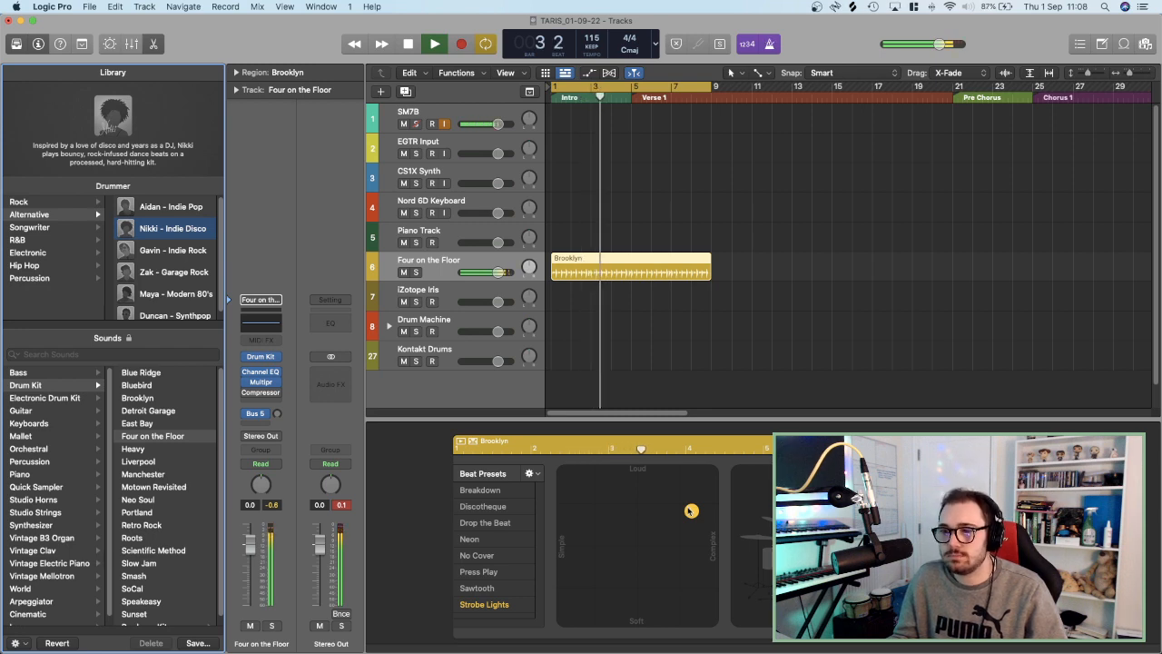
scroll(664, 252, "up", 3)
scroll(665, 251, "up", 3)
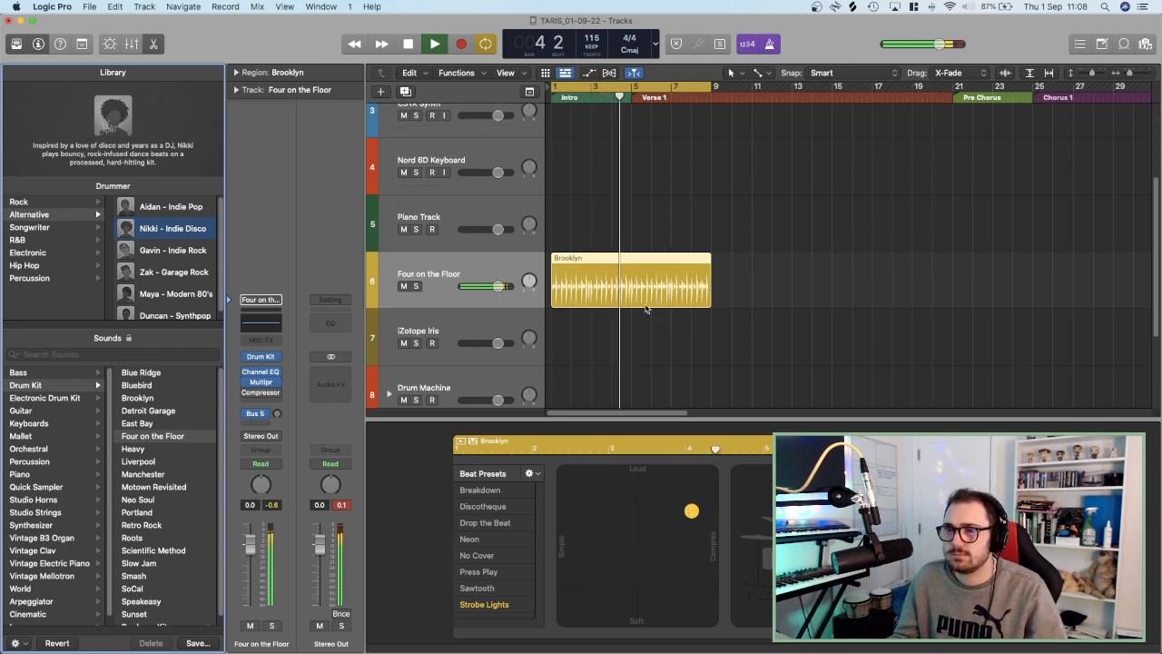
scroll(643, 304, "right", 6)
scroll(641, 307, "left", 5)
key("space")
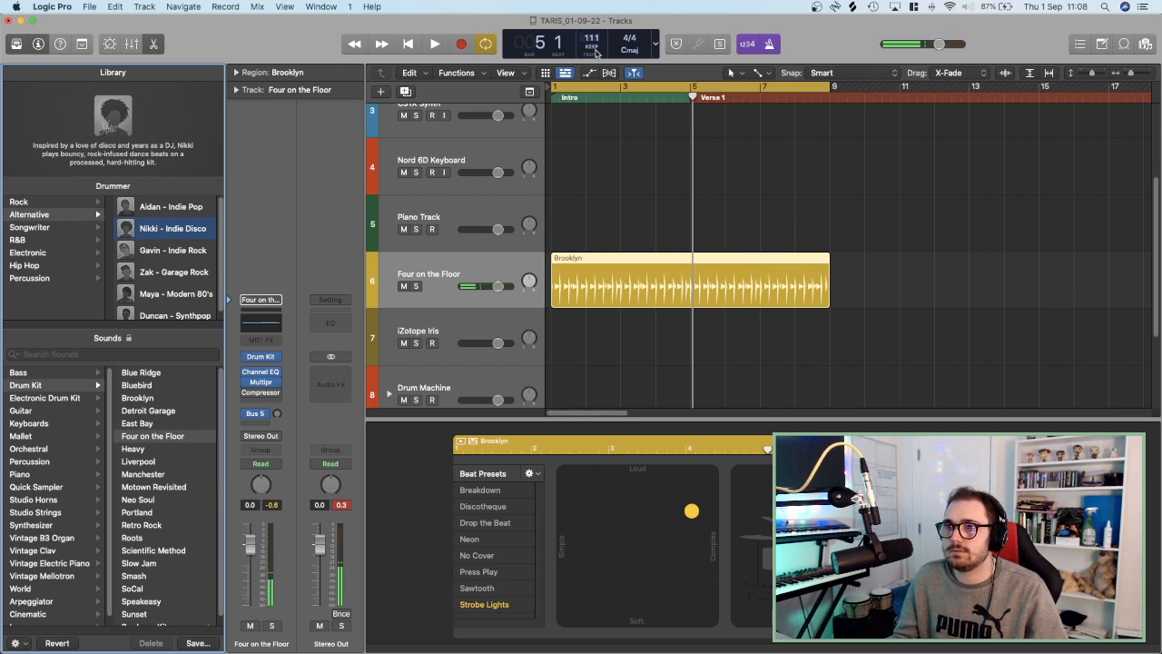
Set the project tempo to 110 BPM and play the drum beat to check it.
left_click_drag(596, 53, 597, 56)
key("space")
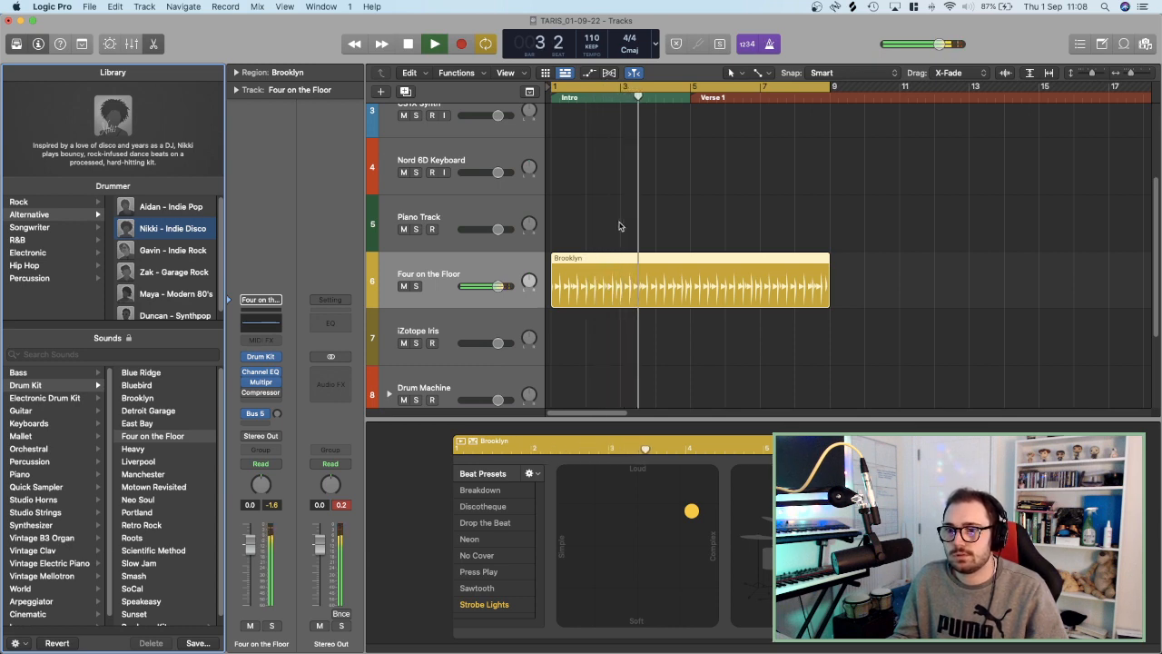
key("space")
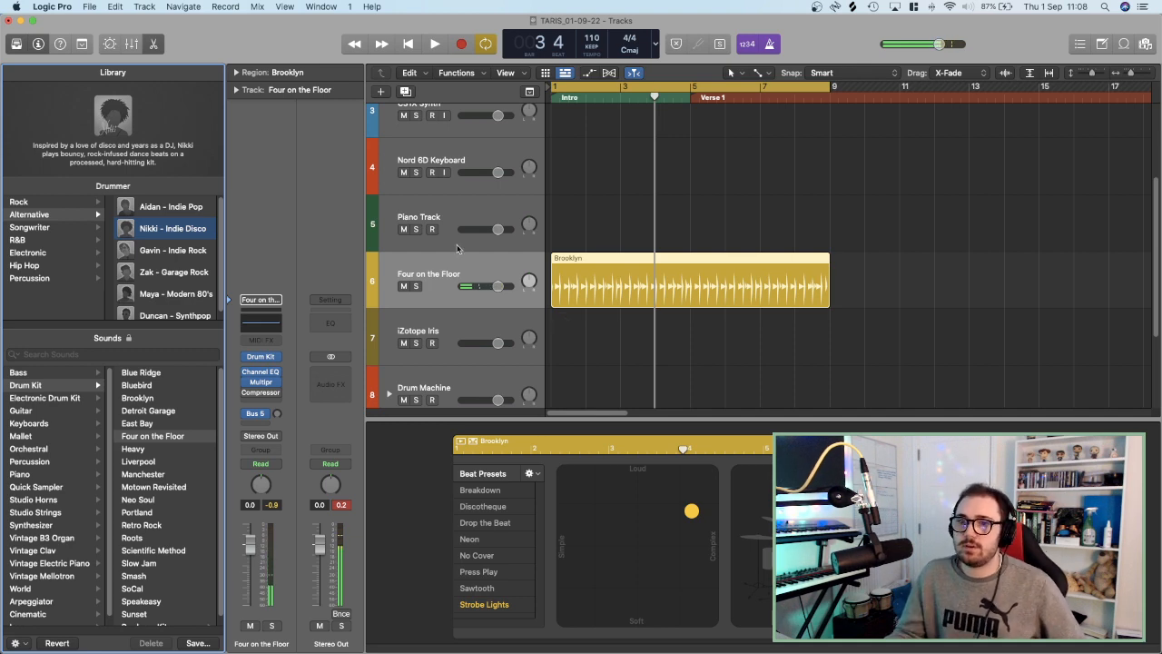
Select the Piano Track for recording and turn off cycle mode.
left_click(463, 204)
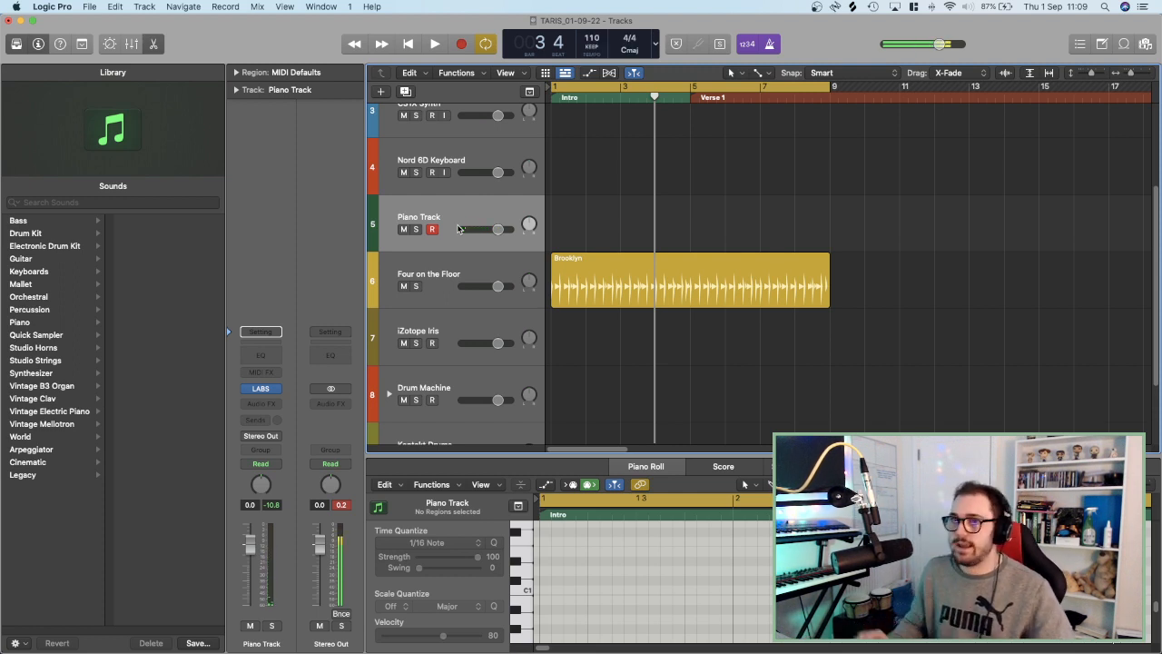
key("c")
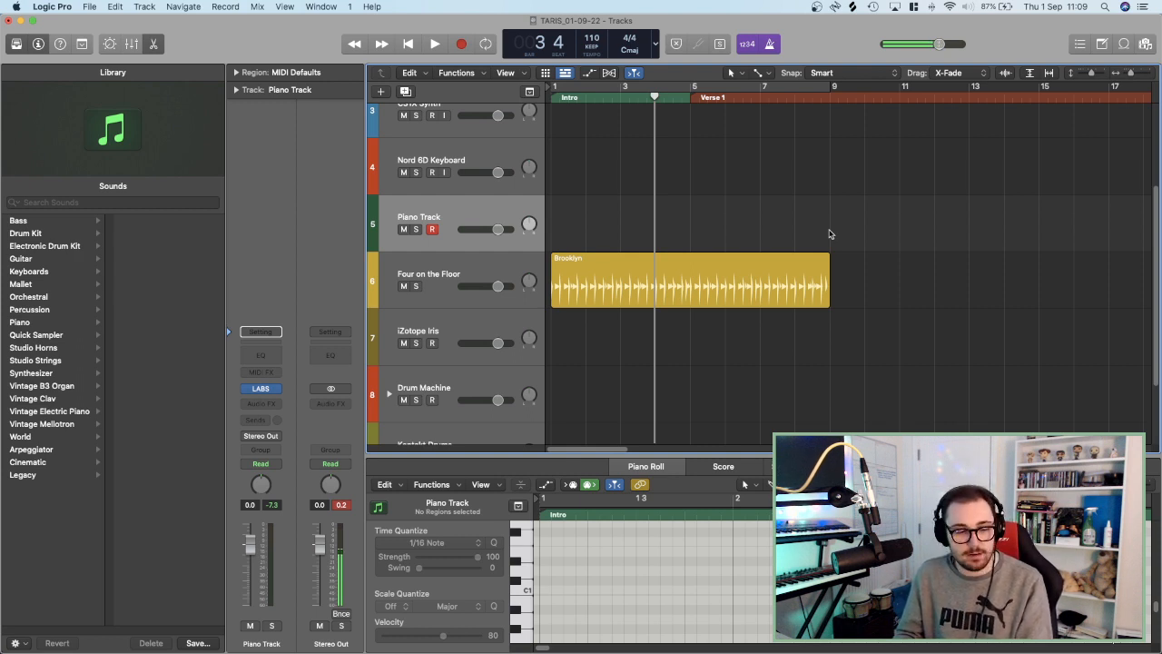
key("r")
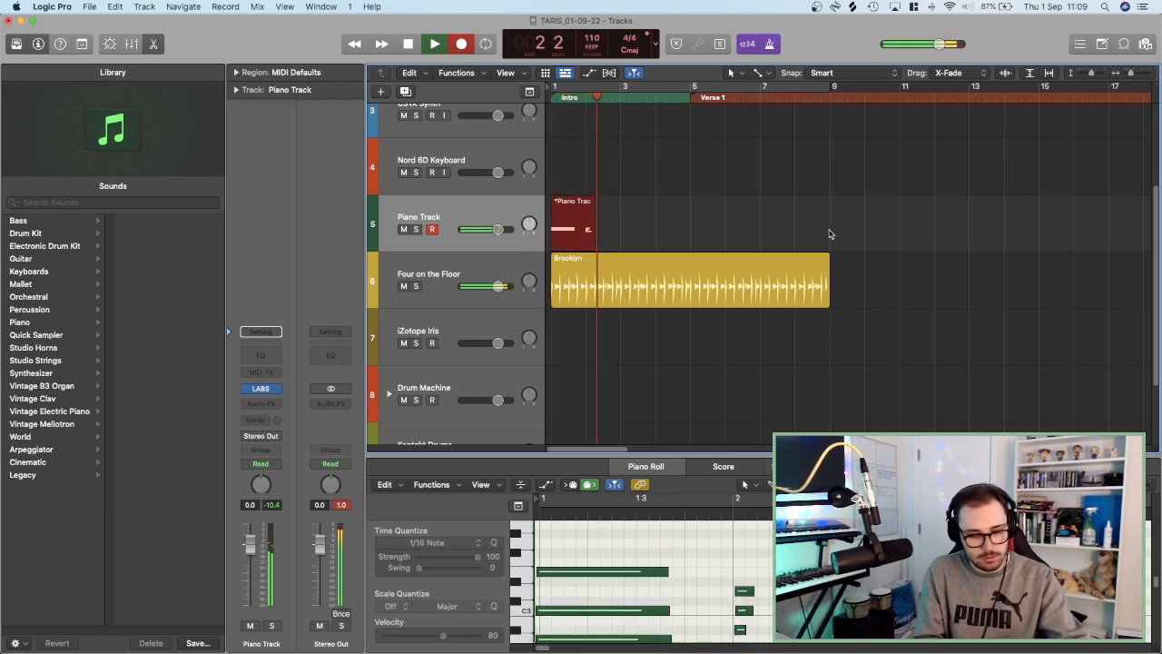
key("space")
key("Delete")
Record a piano chord progression on the Piano Track from bar 1 to about bar 6 over the drums.
key("r")
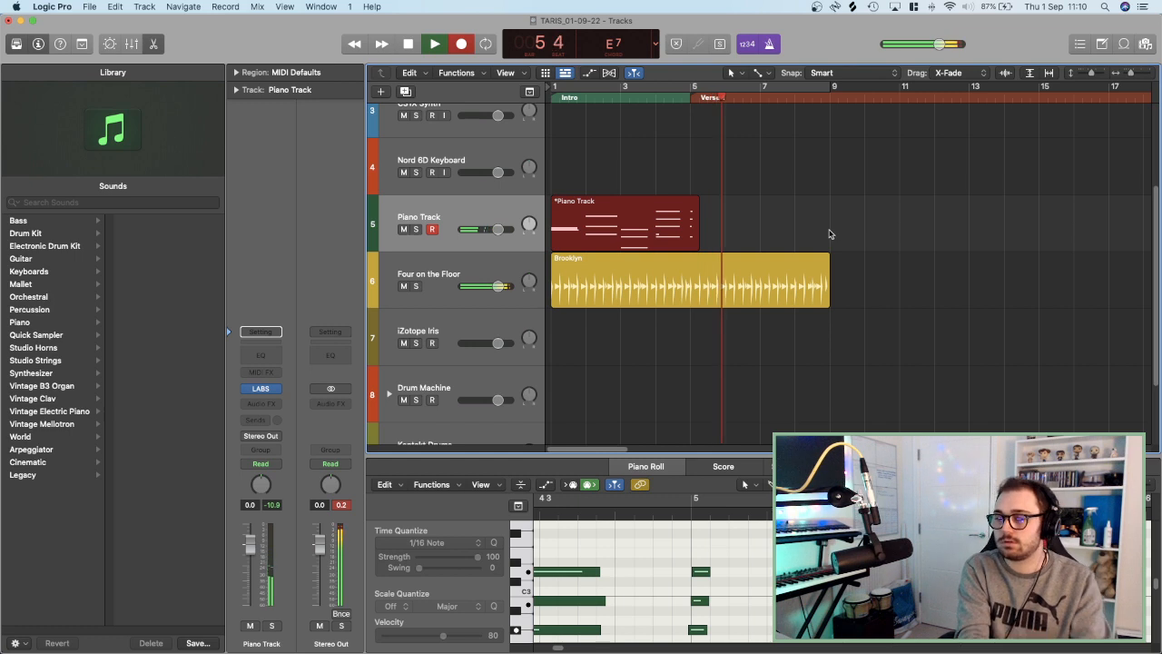
key("space")
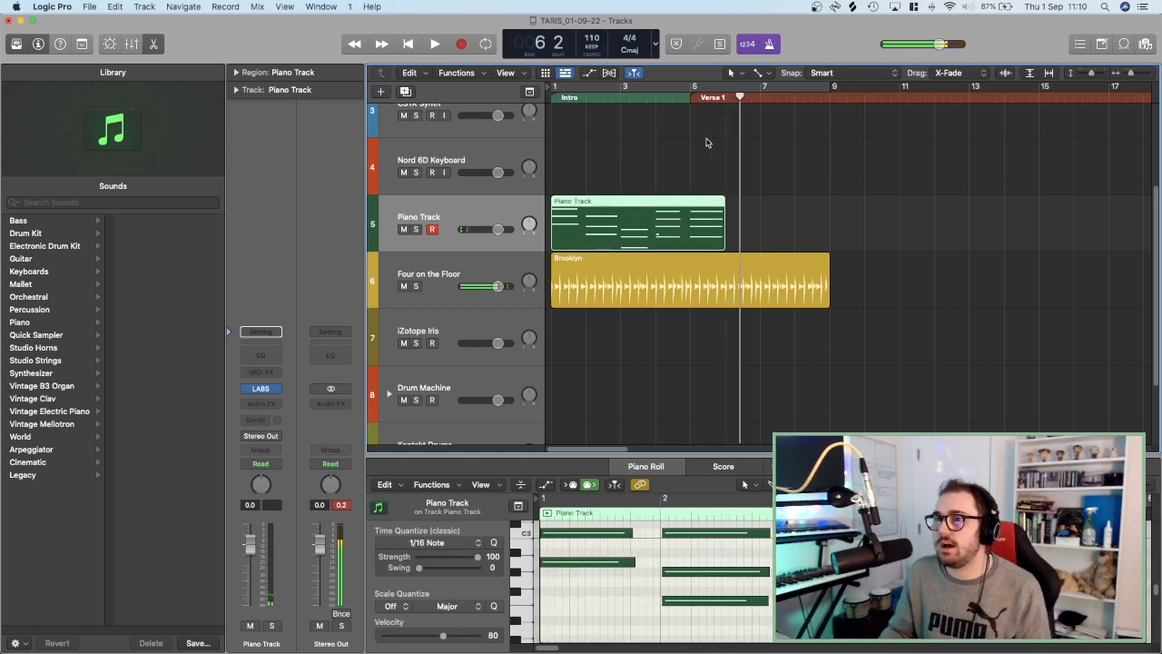
Quantize the recorded Piano Track region to 1/16 Note.
left_click(654, 105)
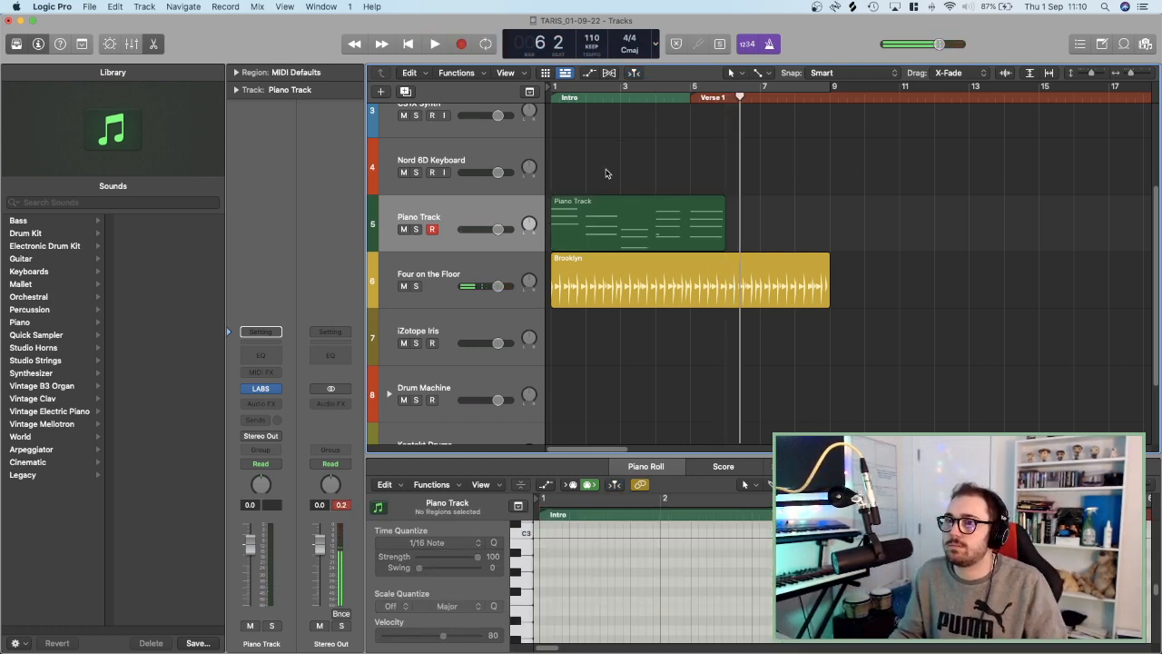
left_click(620, 213)
left_click(237, 72)
left_click(297, 111)
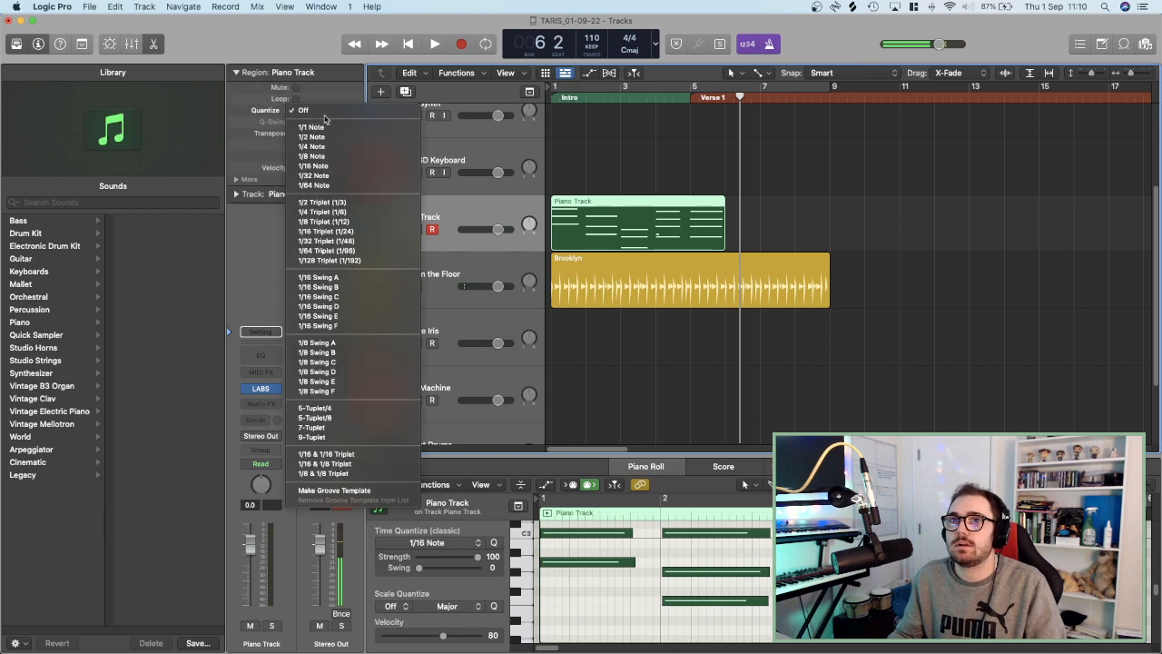
left_click(352, 166)
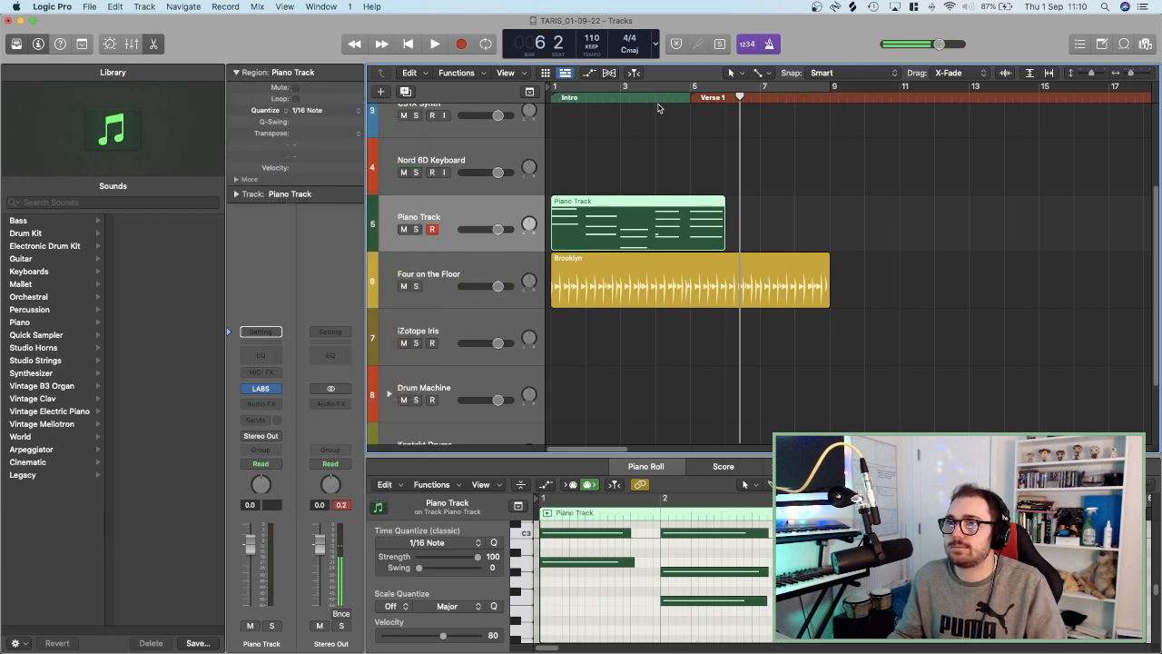
Split the piano region at bars 4 and 5, delete the bar 4 piece and move the final piece into its place.
left_click(659, 108)
key("super+t")
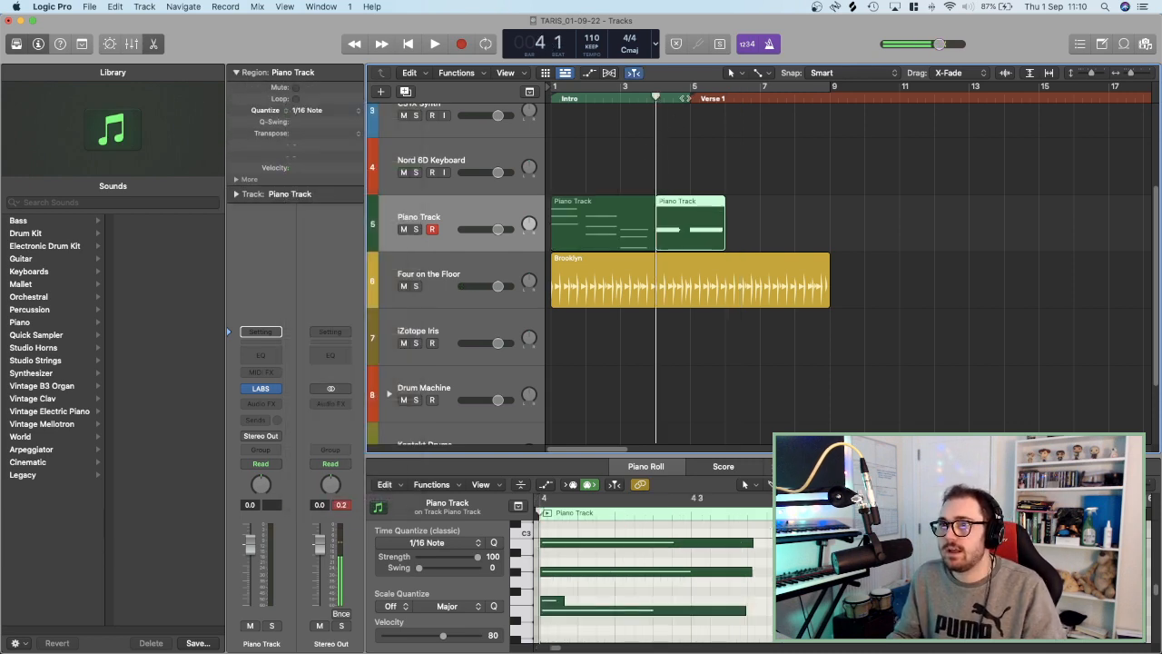
left_click(690, 100)
key("super+t")
left_click(673, 214)
key("Delete")
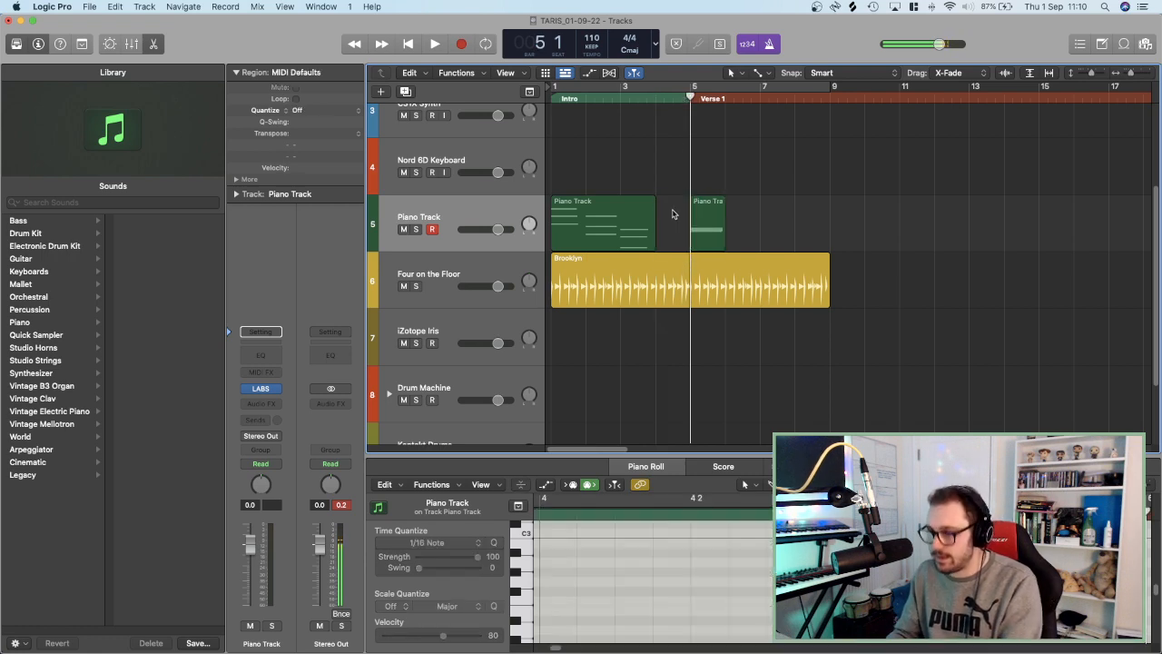
left_click_drag(715, 238, 679, 238)
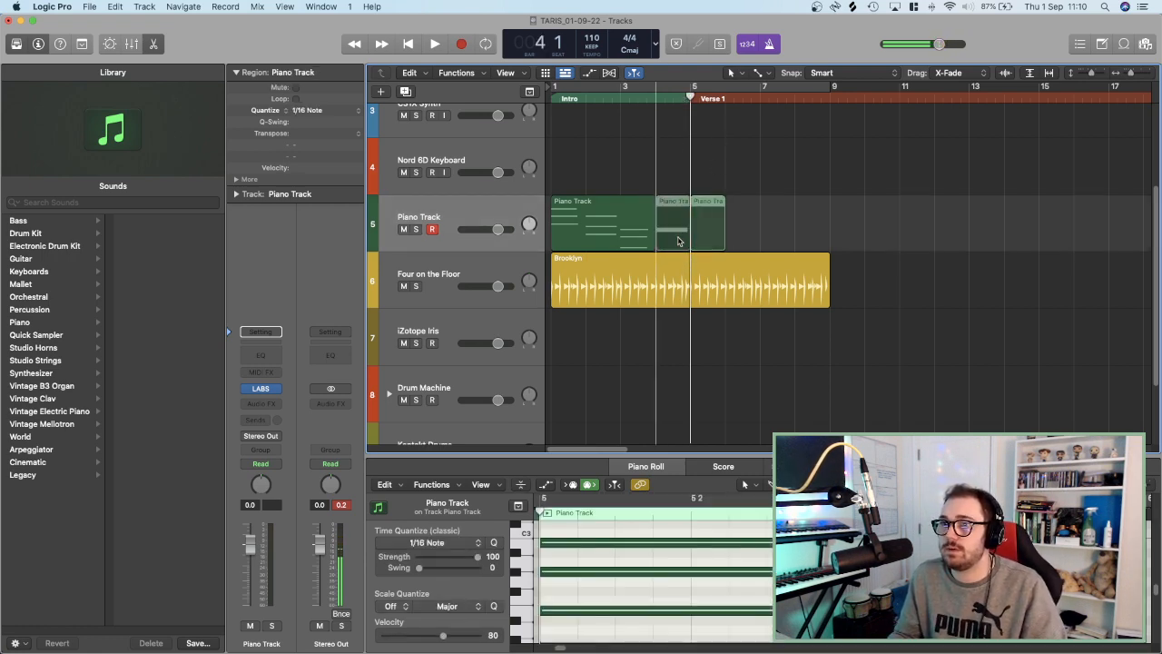
left_click_drag(842, 236, 581, 238)
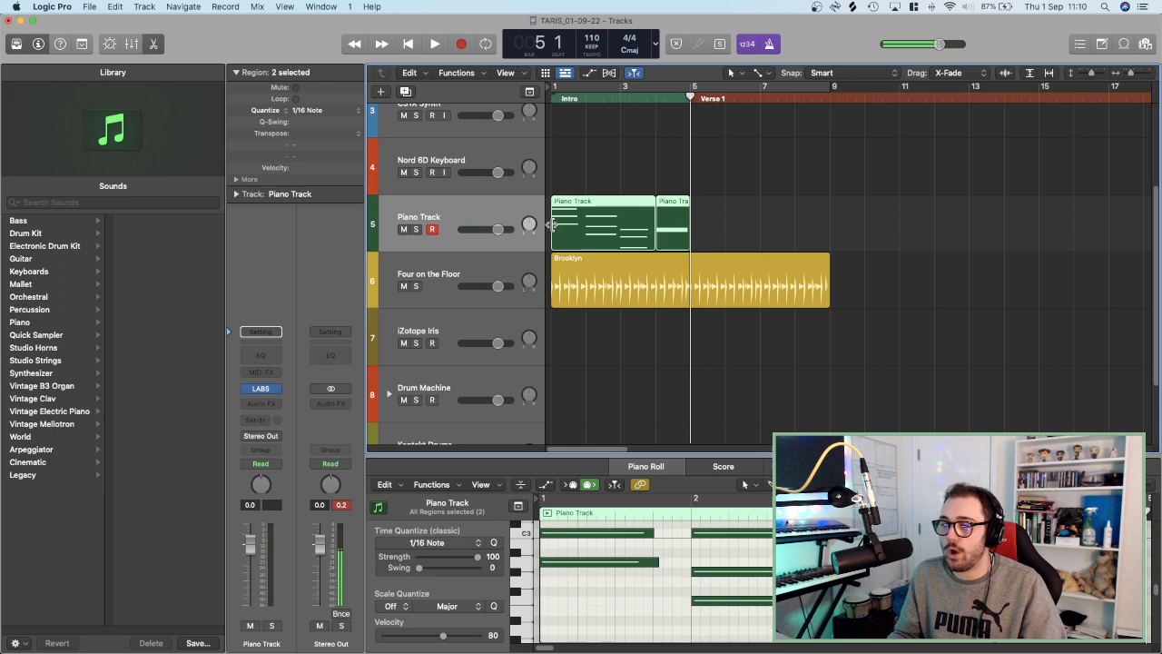
Set the cycle range from bar 1 to bar 5 and open both piano regions in a separate Piano Roll window.
left_click(557, 87)
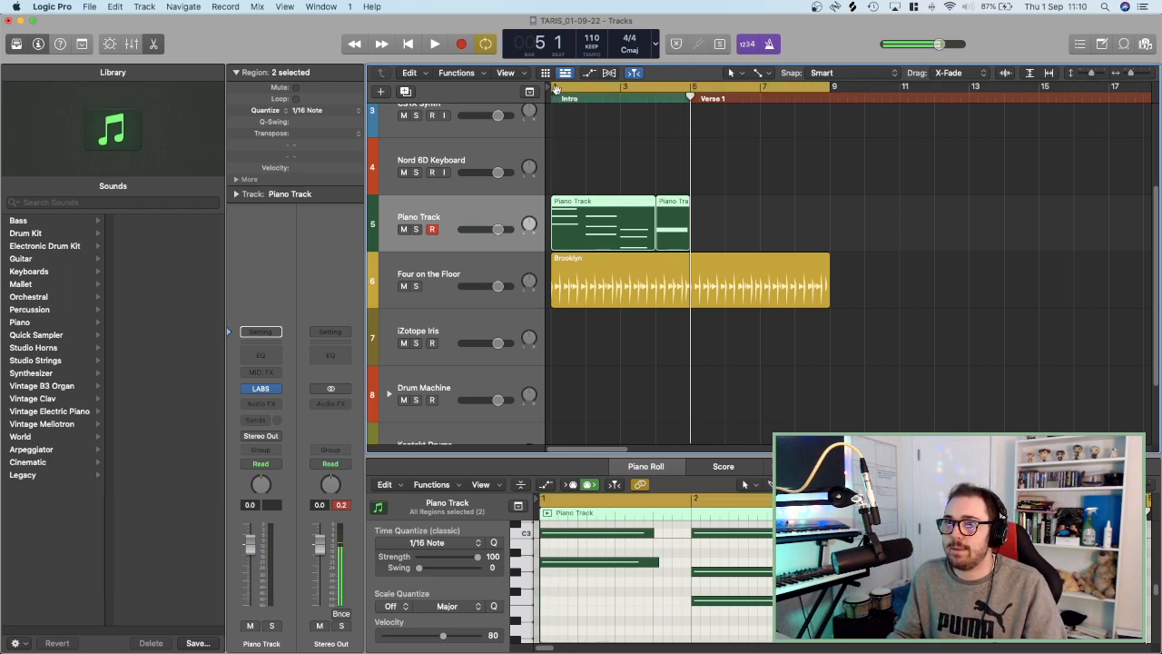
left_click(557, 87)
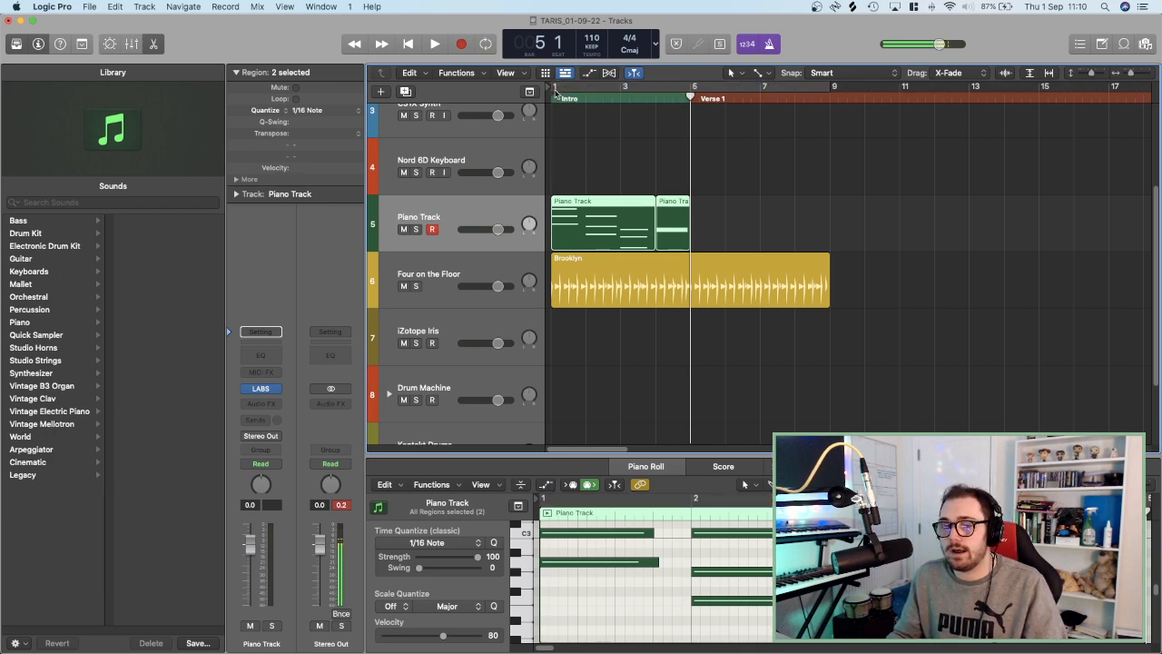
left_click(555, 88)
left_click(555, 89)
left_click_drag(556, 92, 685, 105)
key("super+4")
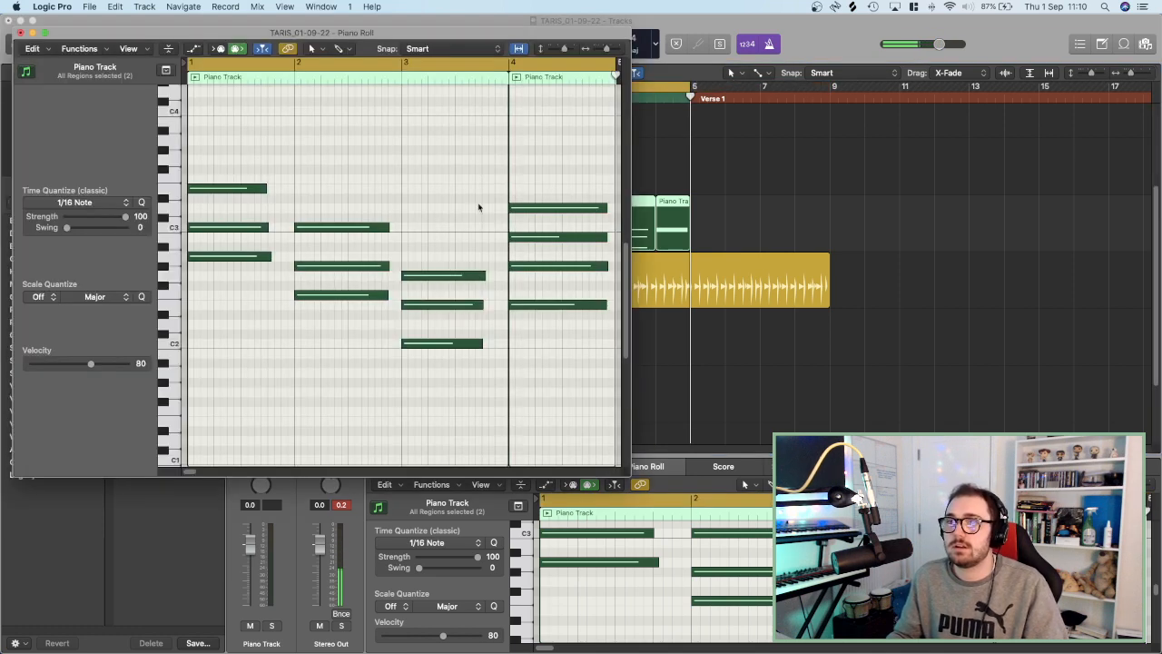
key("super+Right")
scroll(474, 214, "left", 4)
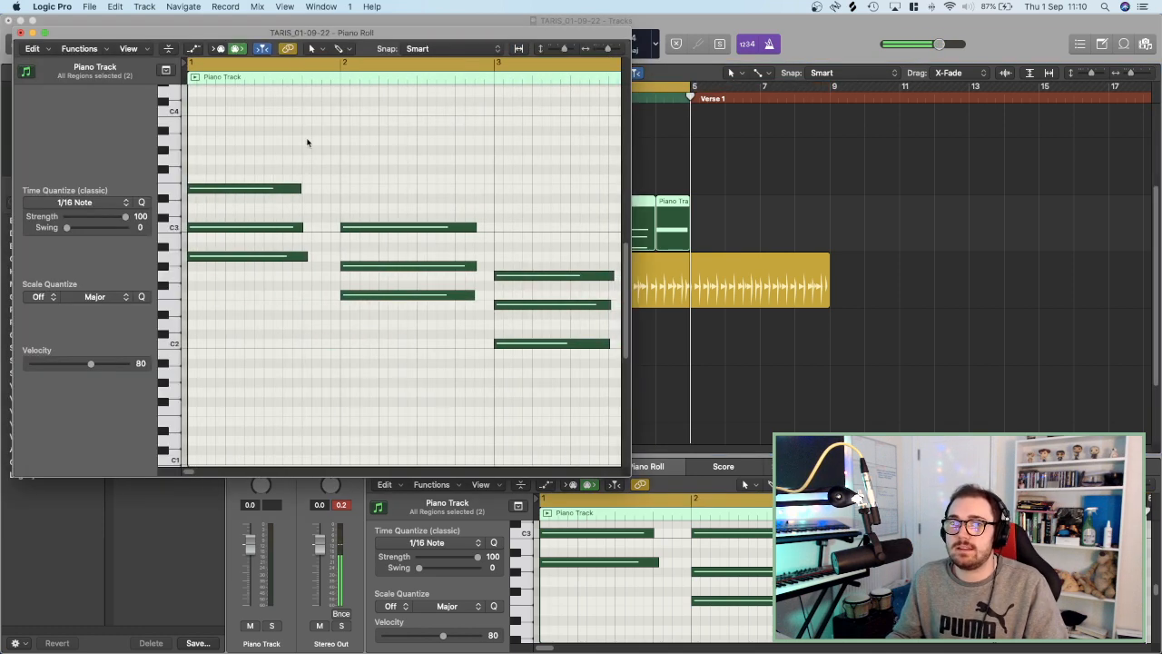
left_click_drag(309, 141, 287, 307)
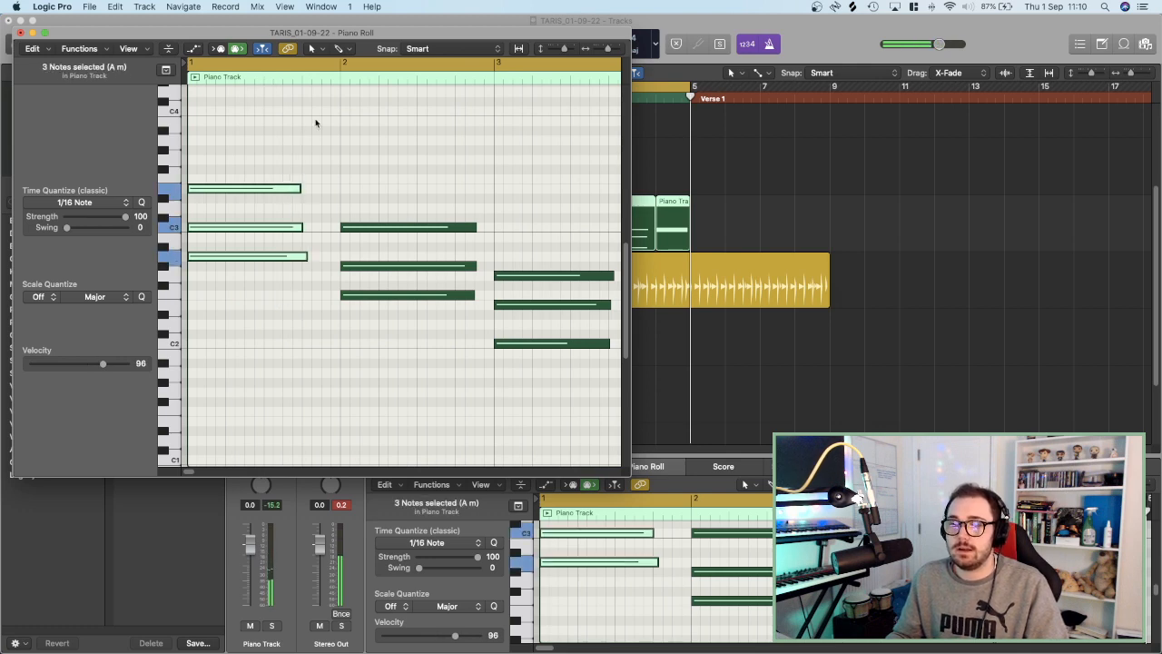
key("super+Left")
left_click_drag(211, 156, 390, 352)
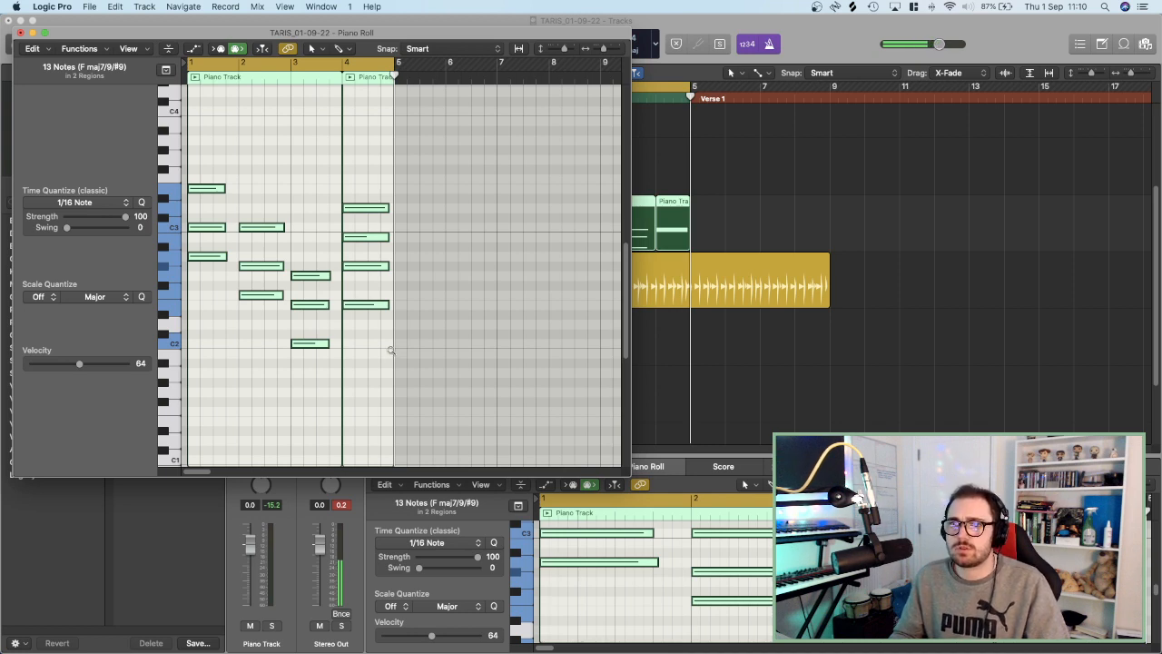
key("slash")
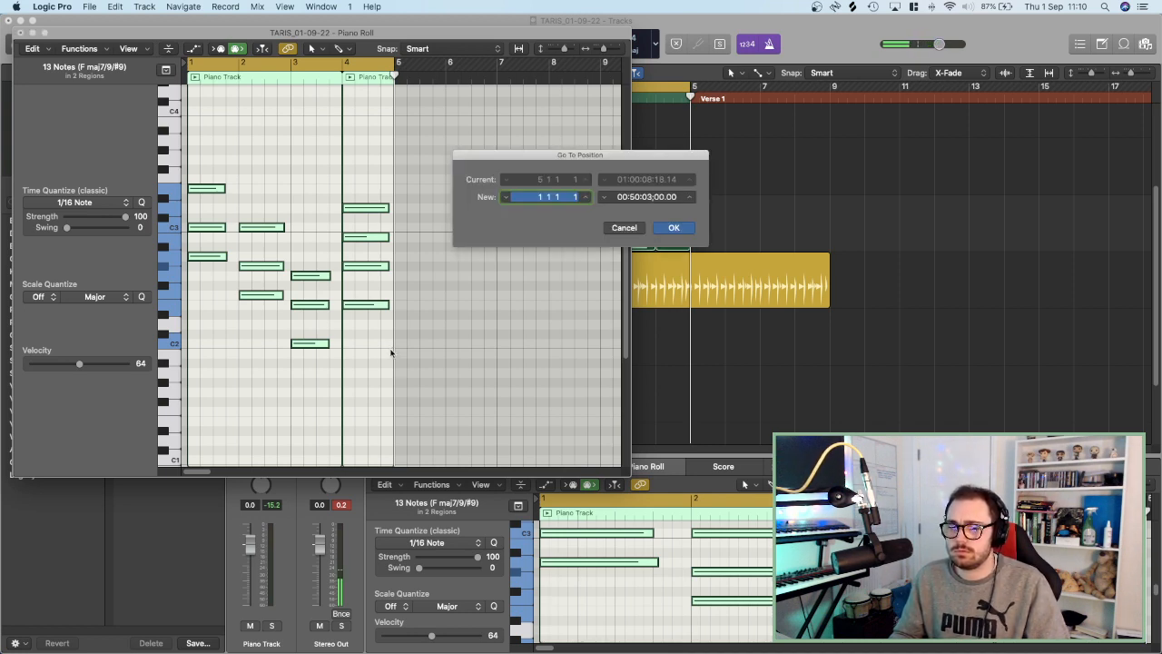
left_click(623, 228)
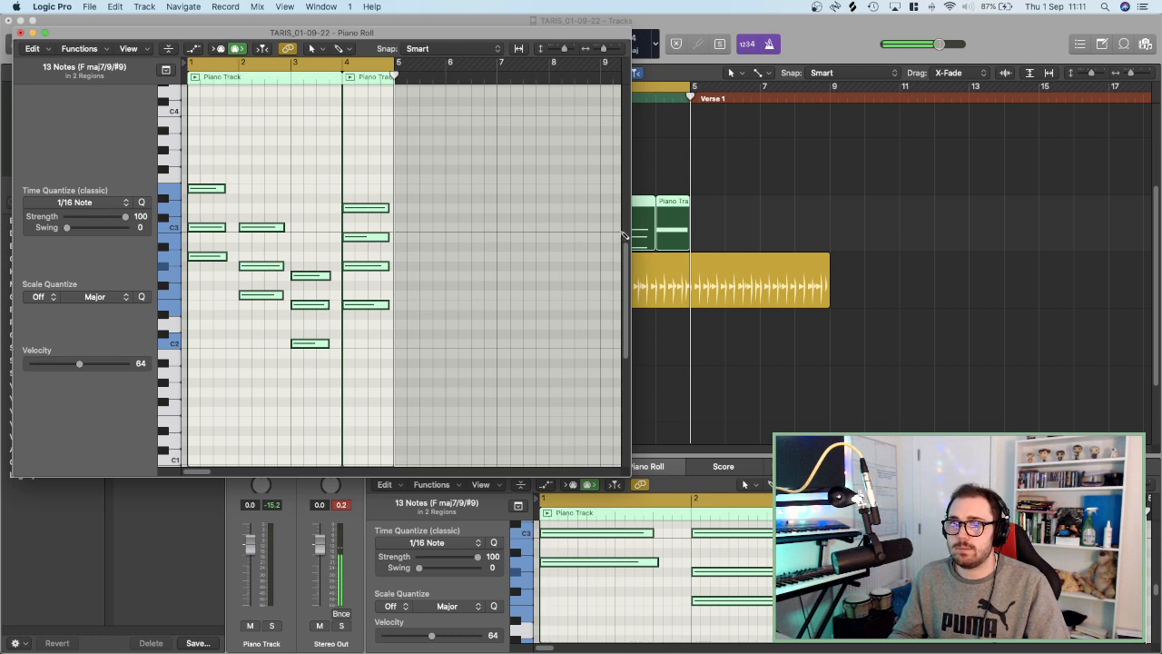
Even out the three bar 1 chord notes by cutting them at mid-bar and extending them to the start of bar 2.
scroll(344, 251, "up", 5)
scroll(344, 251, "up", 1)
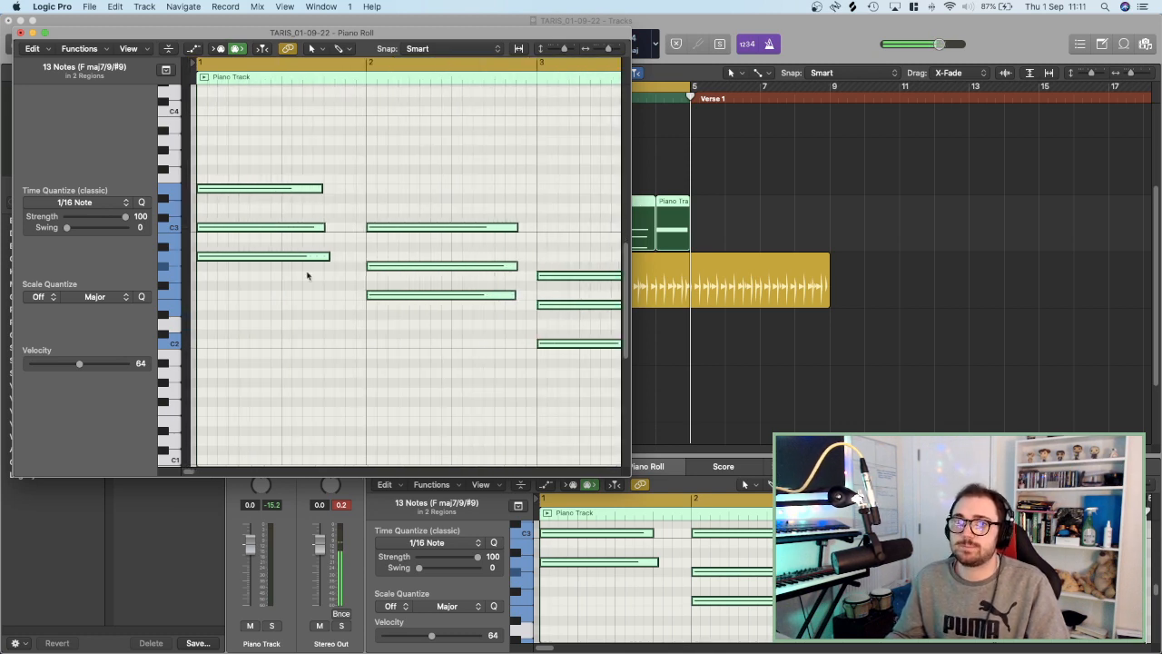
left_click(273, 118)
left_click(273, 76)
left_click_drag(307, 145, 255, 322)
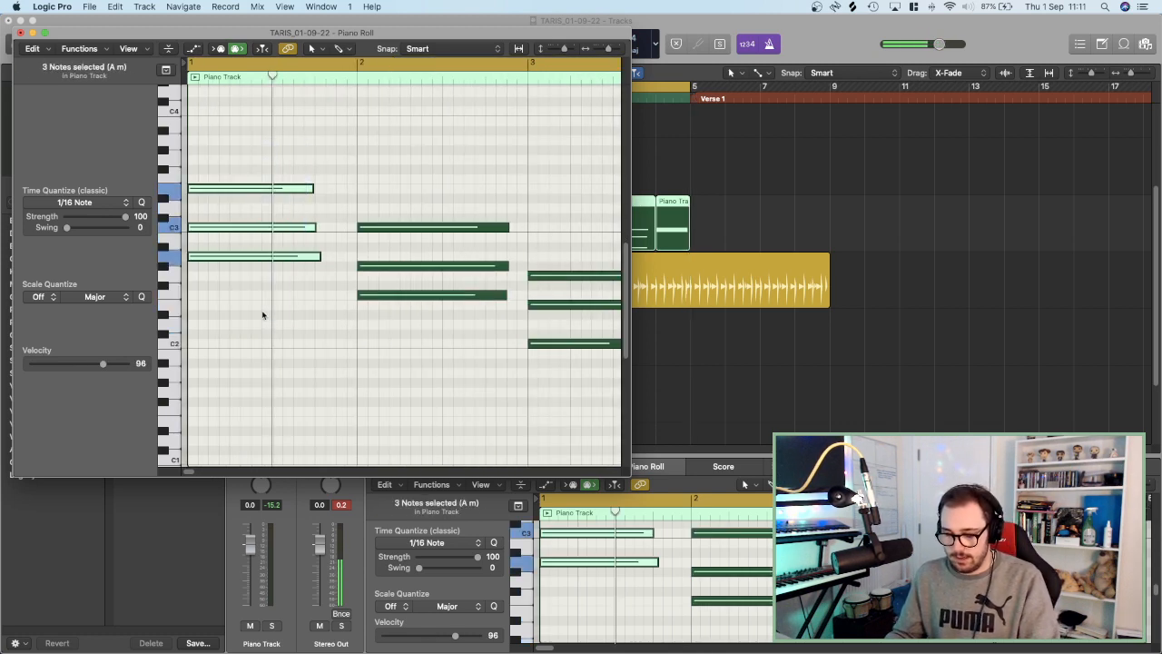
key("super+t")
key("space")
left_click_drag(291, 163, 281, 288)
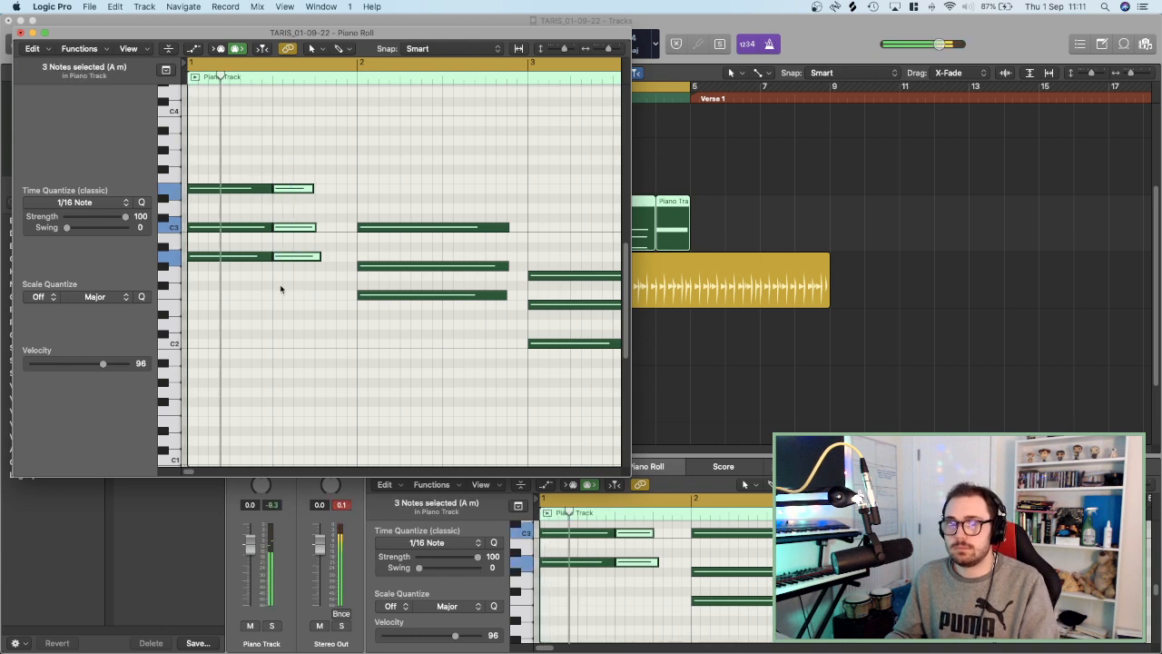
key("Delete")
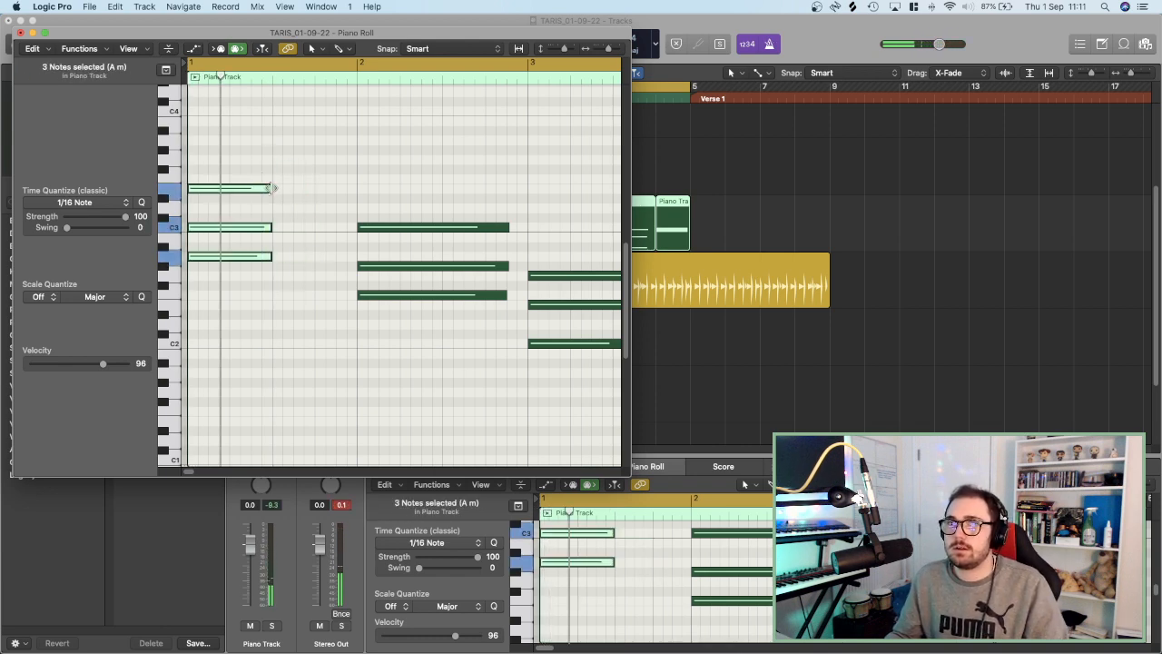
left_click_drag(271, 188, 357, 189)
Split the bar 2 chord notes halfway through the bar and delete their second parts.
scroll(466, 193, "down", 3)
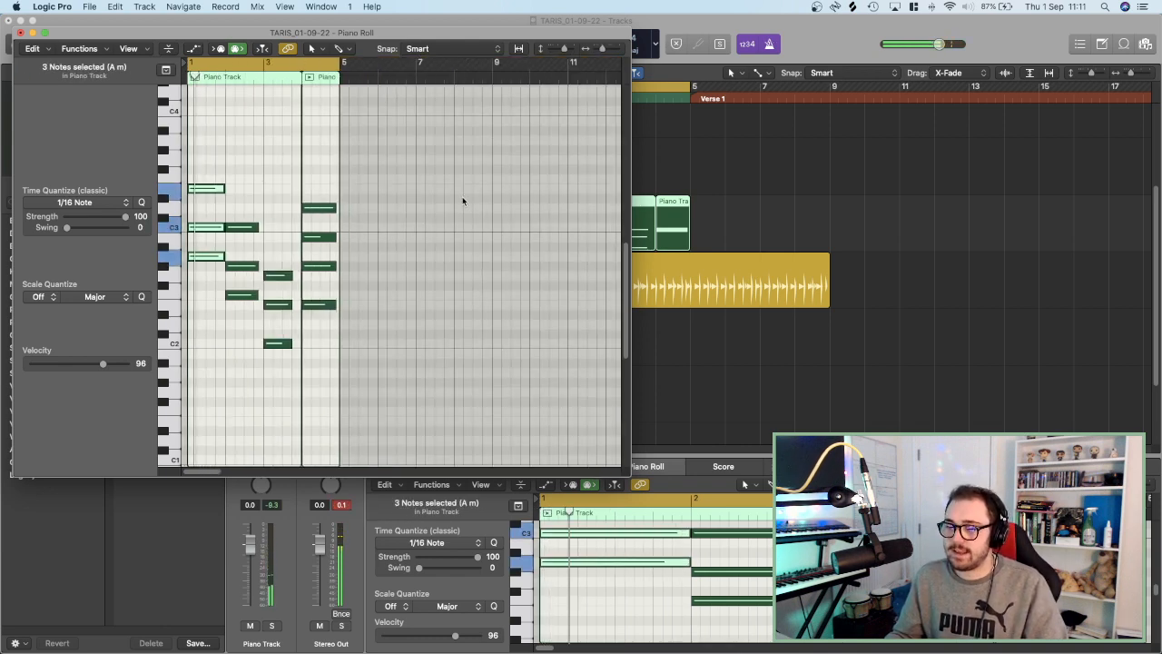
scroll(306, 94, "up", 3)
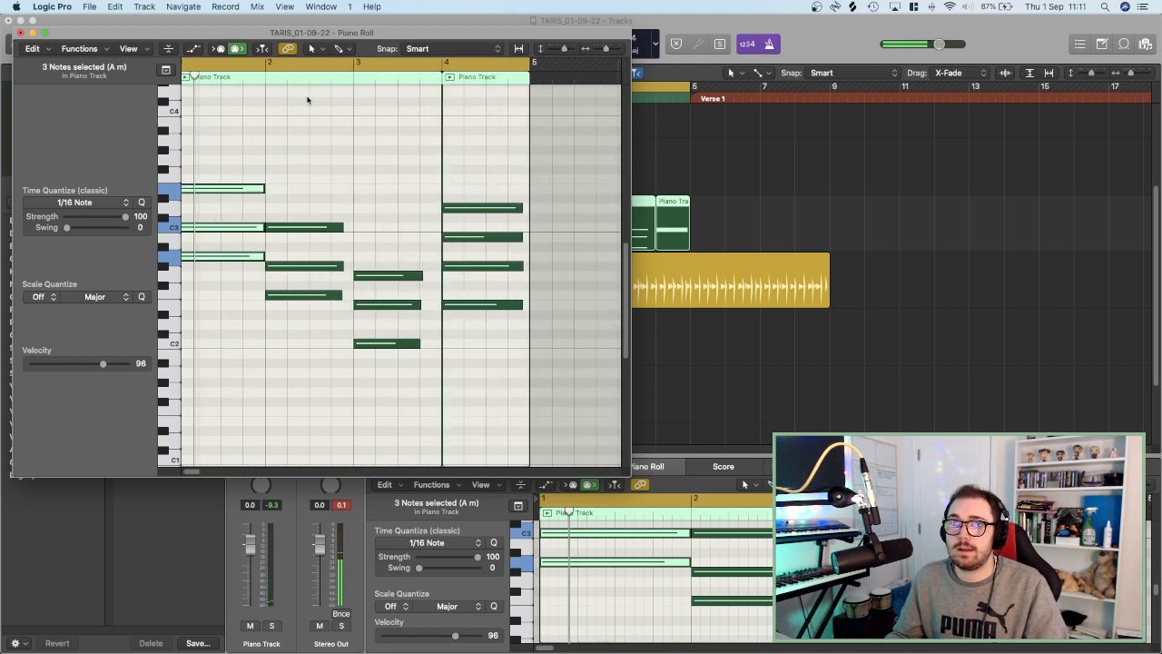
left_click(311, 77)
left_click_drag(332, 167, 327, 347)
key("super+t")
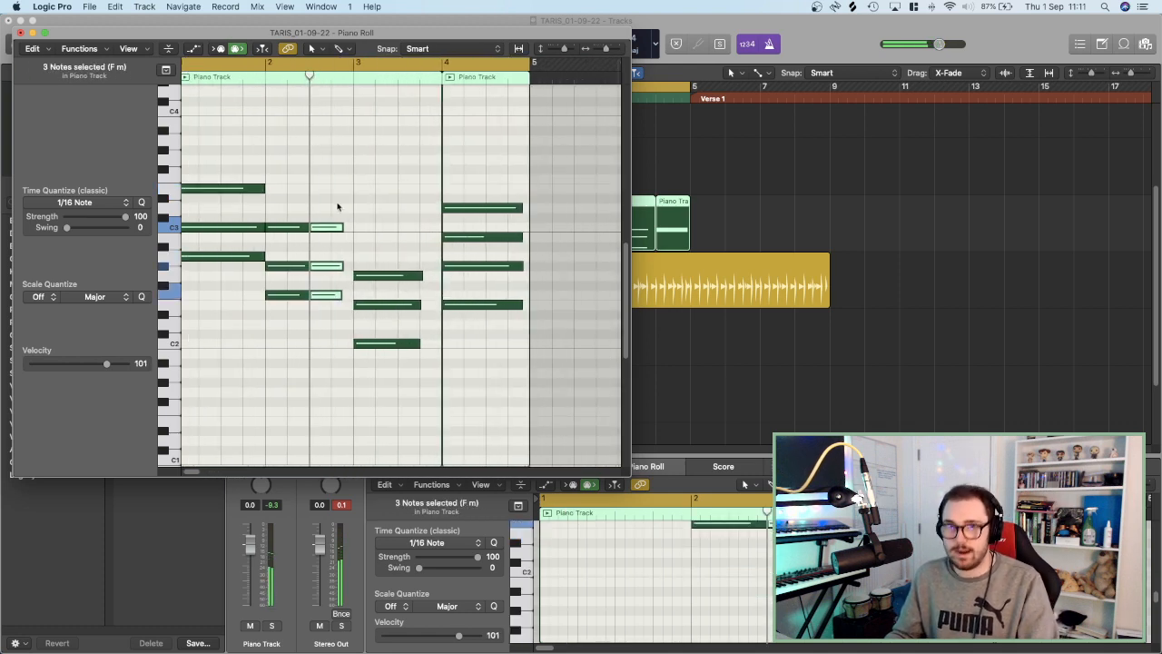
left_click_drag(339, 190, 331, 332)
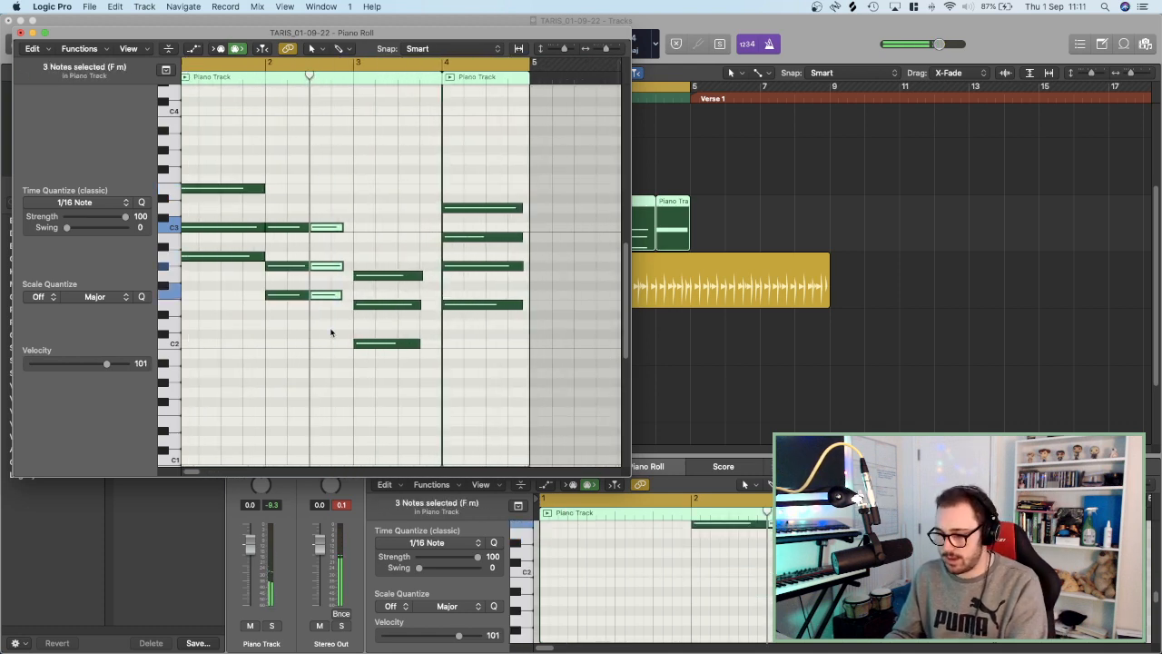
Cut the three bar 3 chord notes at mid-bar and remove the parts after the cut.
left_click(398, 76)
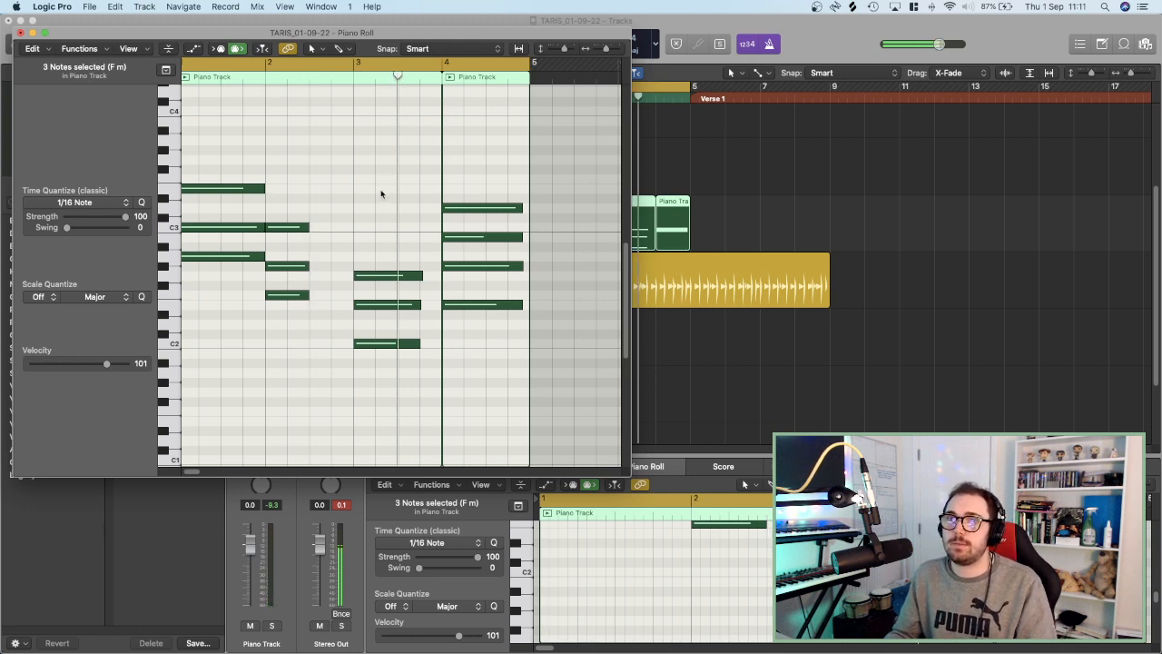
left_click_drag(381, 193, 371, 371)
key("super+t")
key("Delete")
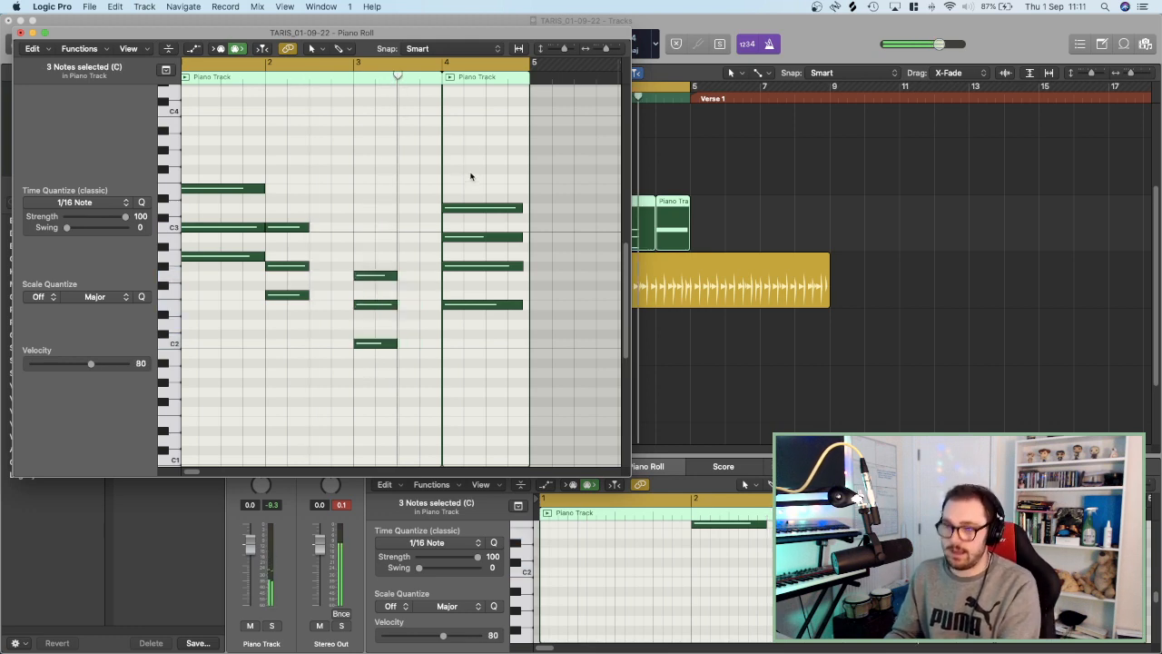
Trim the four bar 4 chord notes to half a bar by splitting them and deleting the remainder.
left_click(486, 79)
left_click_drag(483, 94, 482, 341)
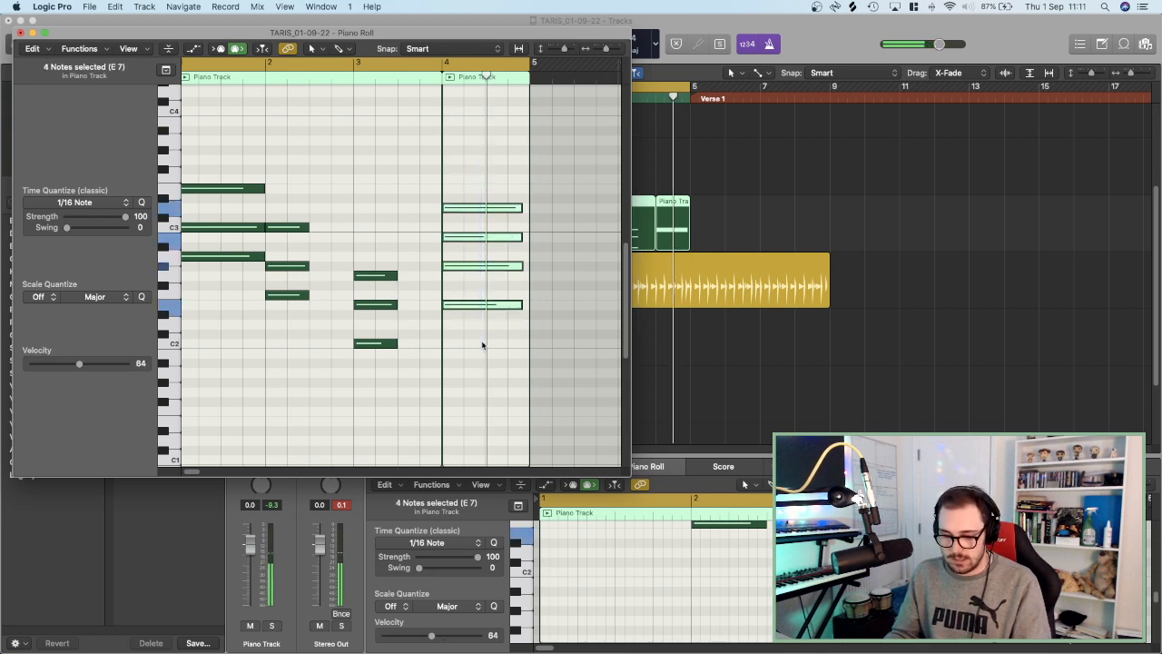
key("super+t")
key("Delete")
Lengthen all the chord notes in bars 2 to 4 together so each chord fills its whole bar.
left_click_drag(283, 188, 484, 388)
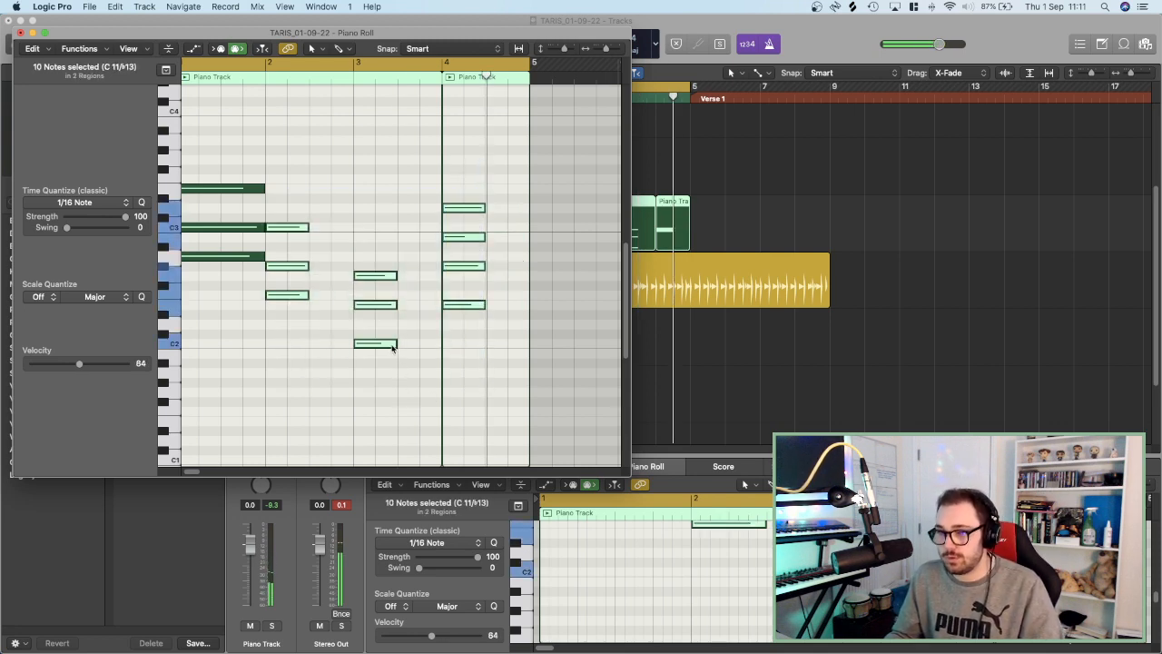
left_click_drag(393, 344, 440, 344)
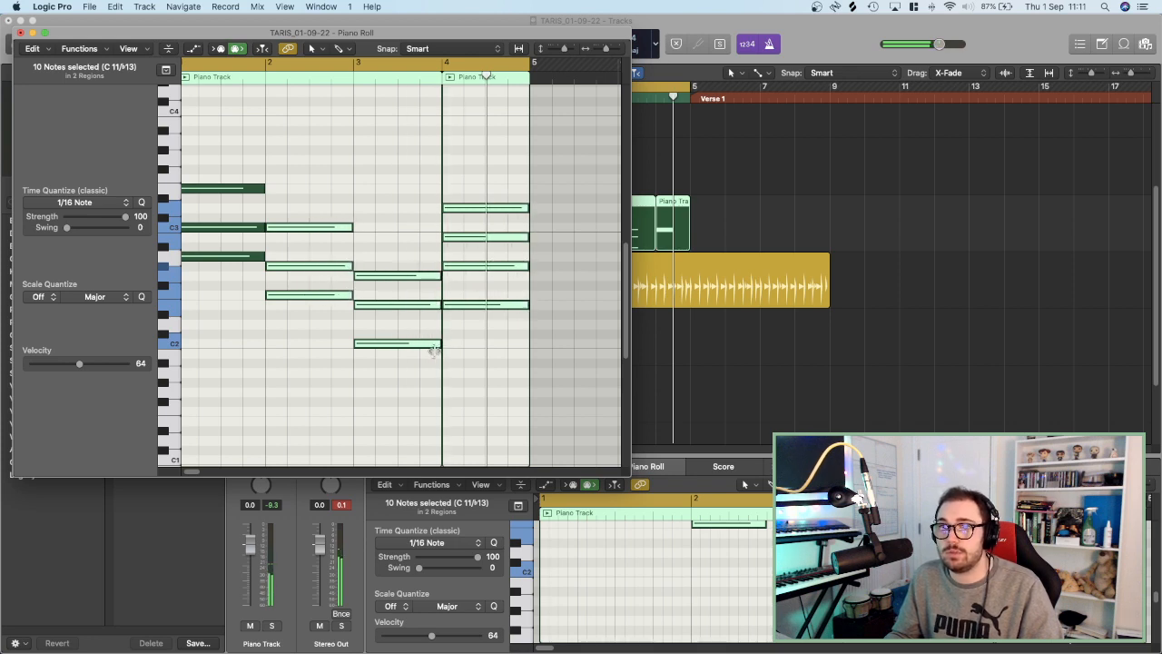
left_click(481, 396)
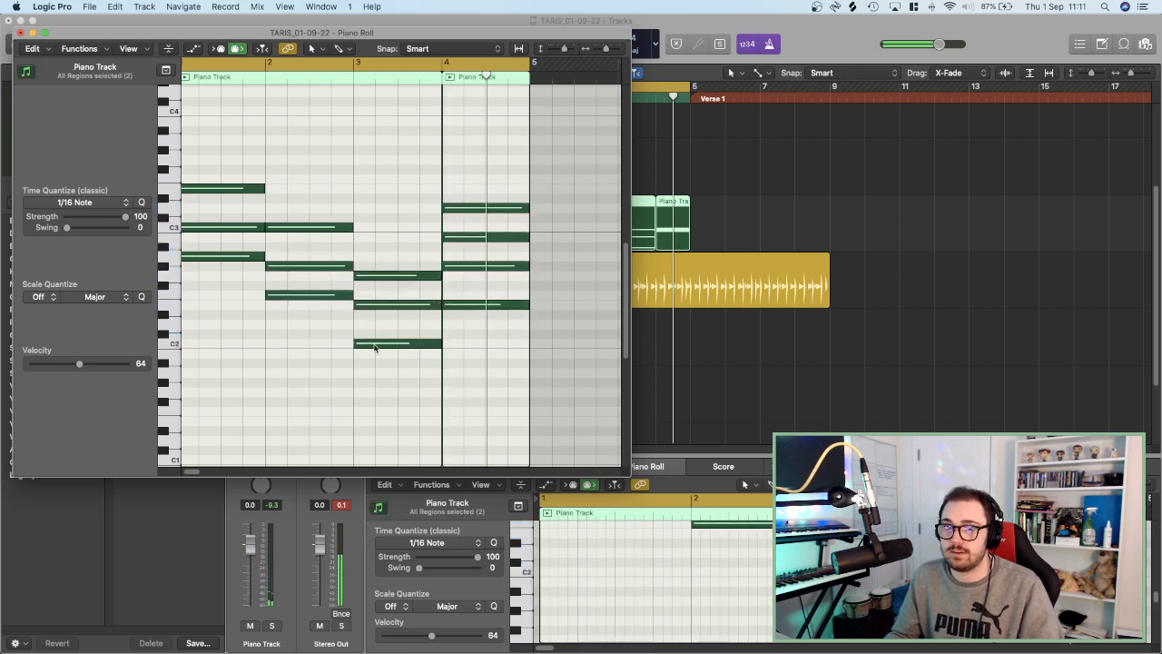
Transpose the bar 3 chord's C2 note up 12 semitones and the bar 1 chord's top E3 note down 12 semitones.
right_click(374, 345)
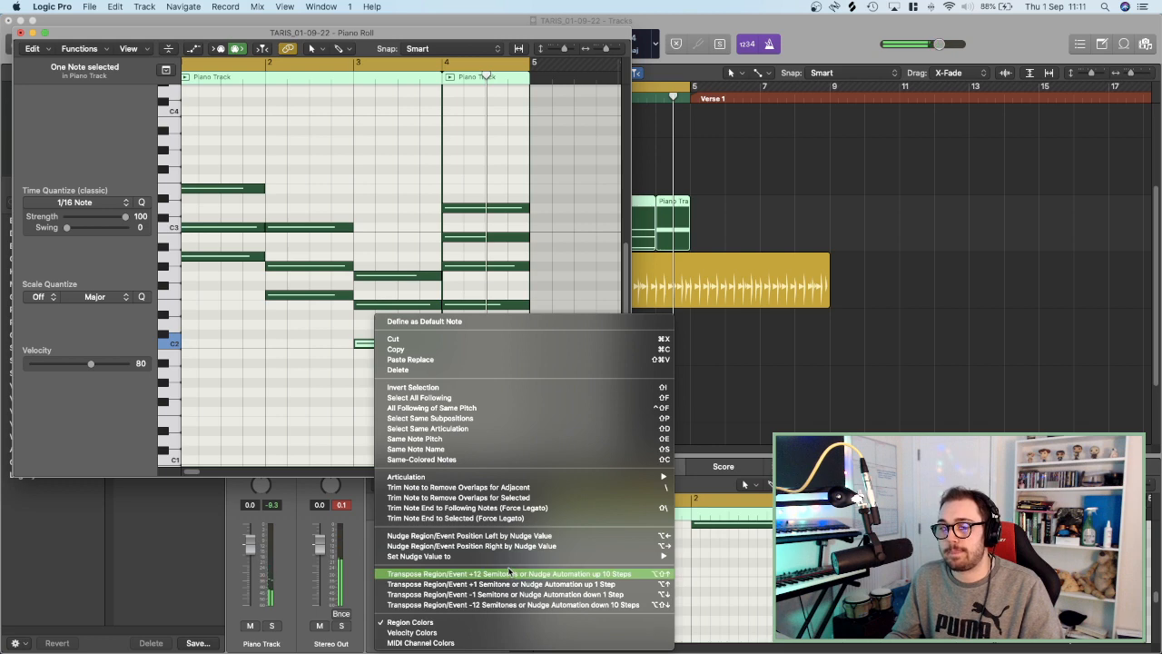
left_click(509, 572)
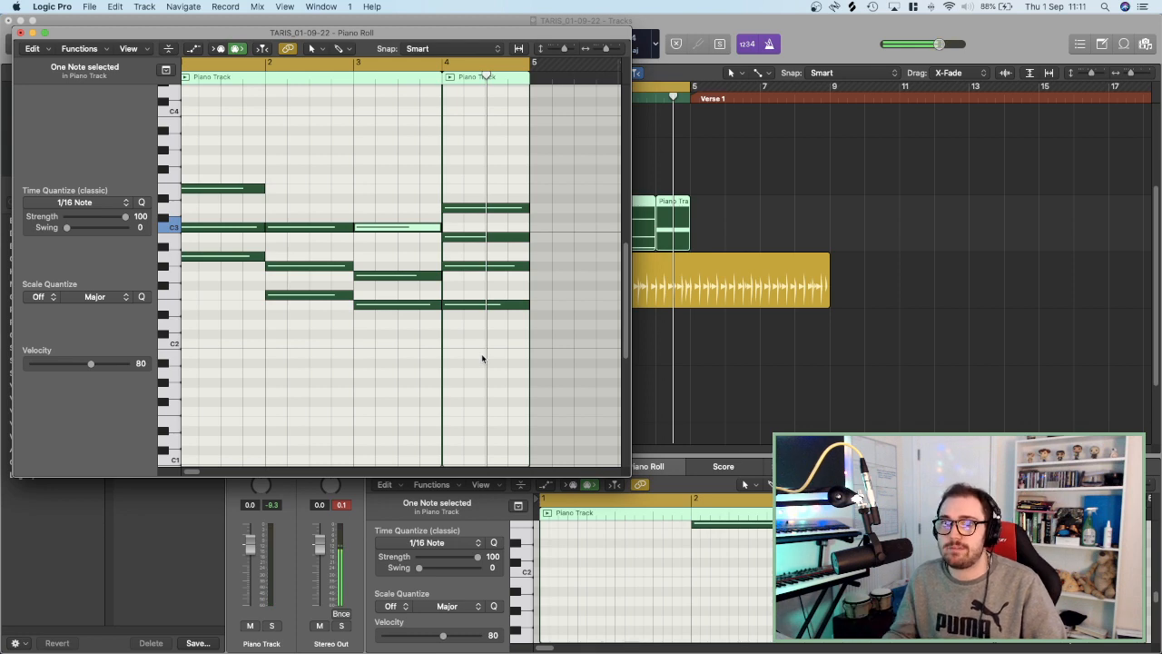
left_click(245, 188)
right_click(243, 185)
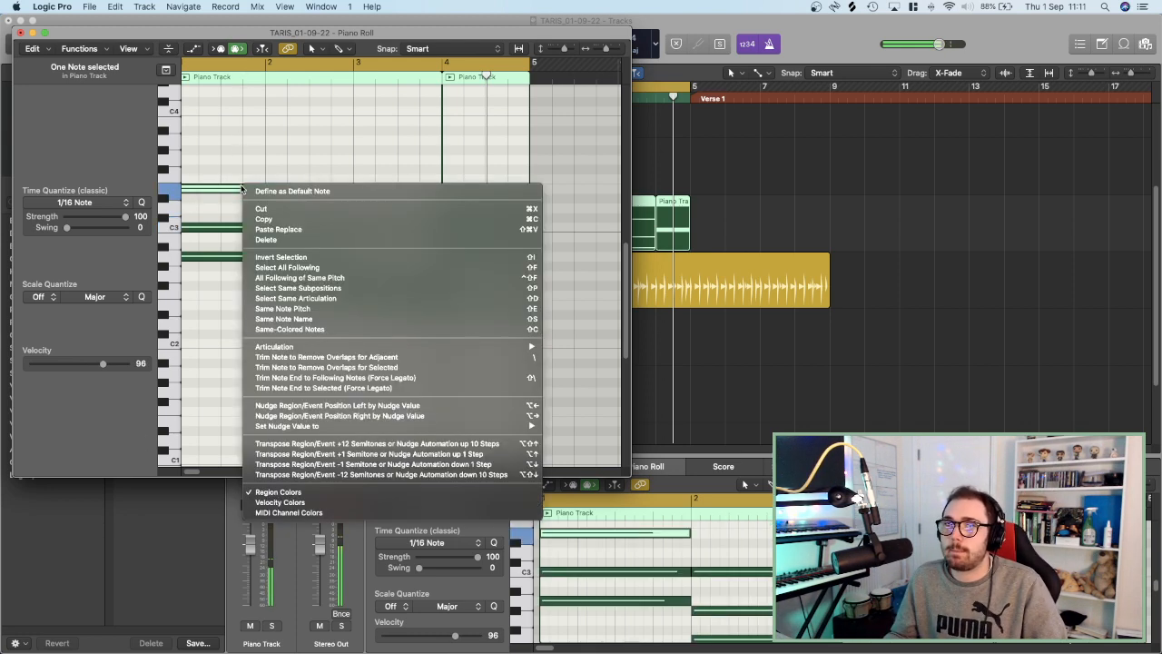
left_click(346, 474)
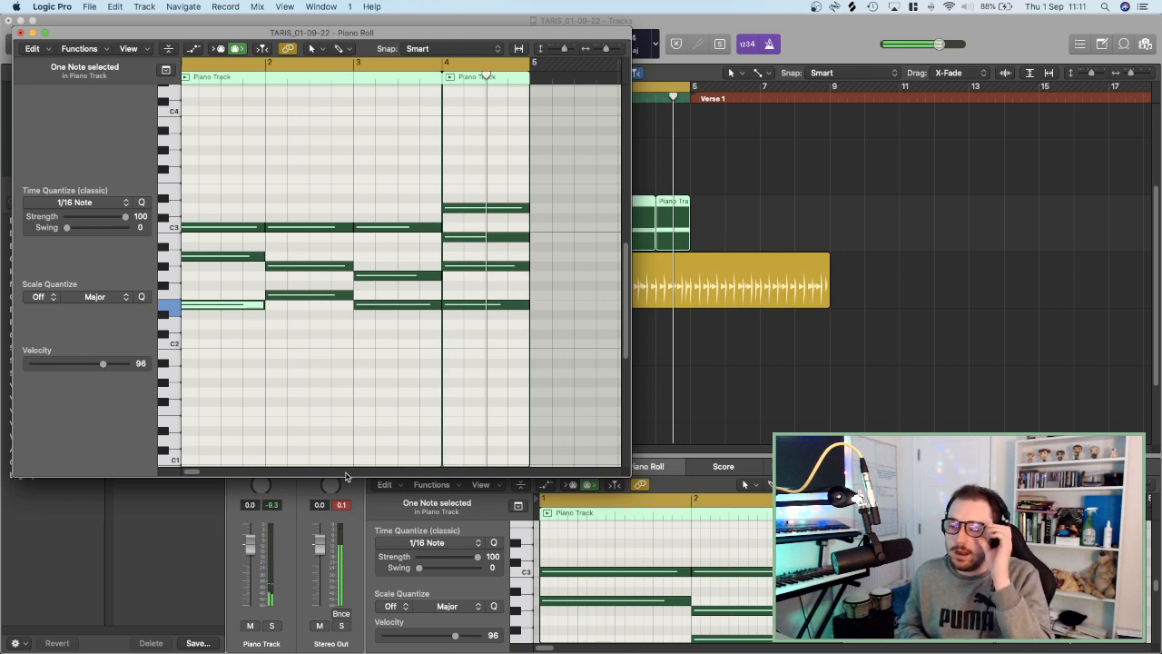
left_click(308, 295)
left_click_drag(462, 172, 70, 231)
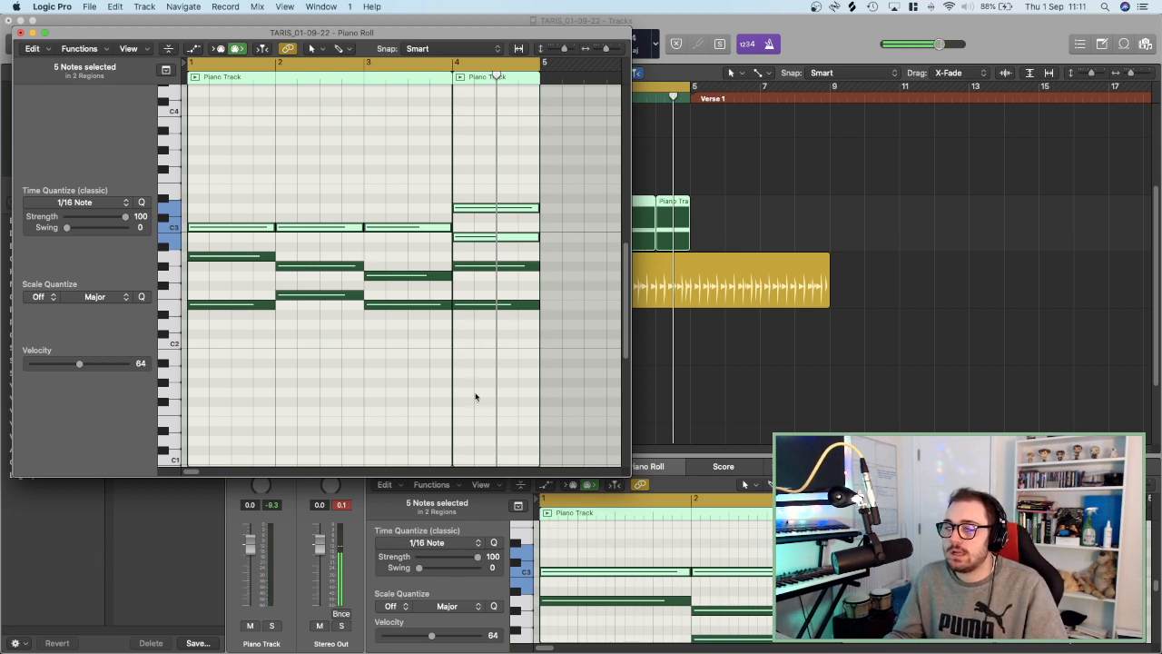
left_click(308, 136)
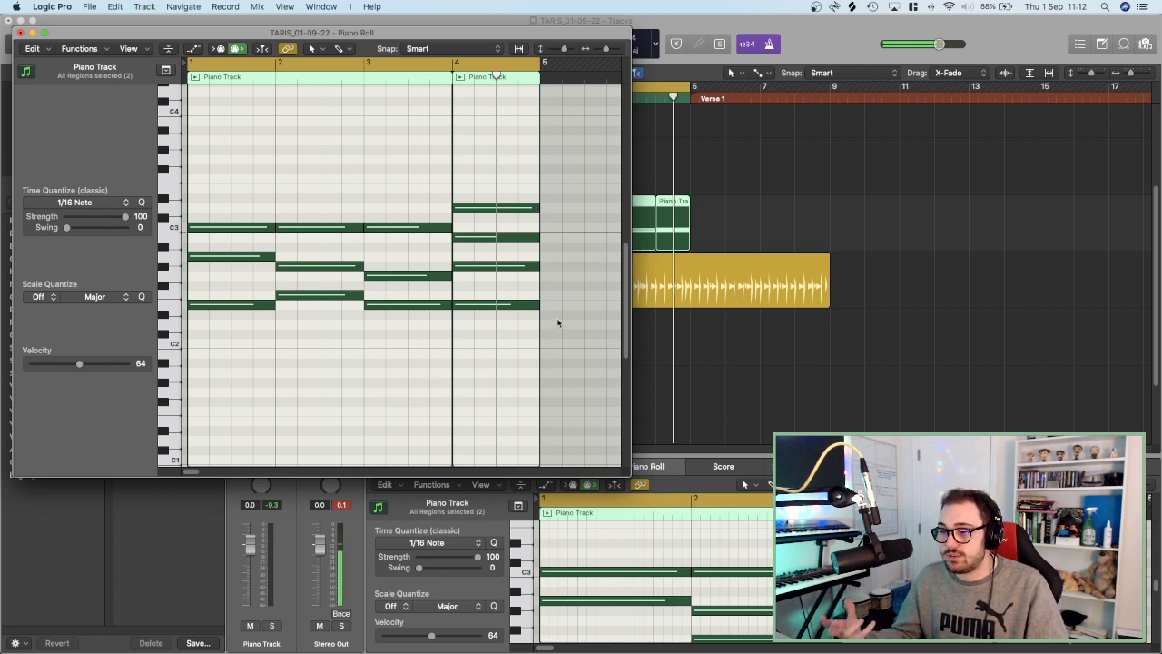
Select all the chord notes in both piano regions and transpose them up two semitones.
key("space")
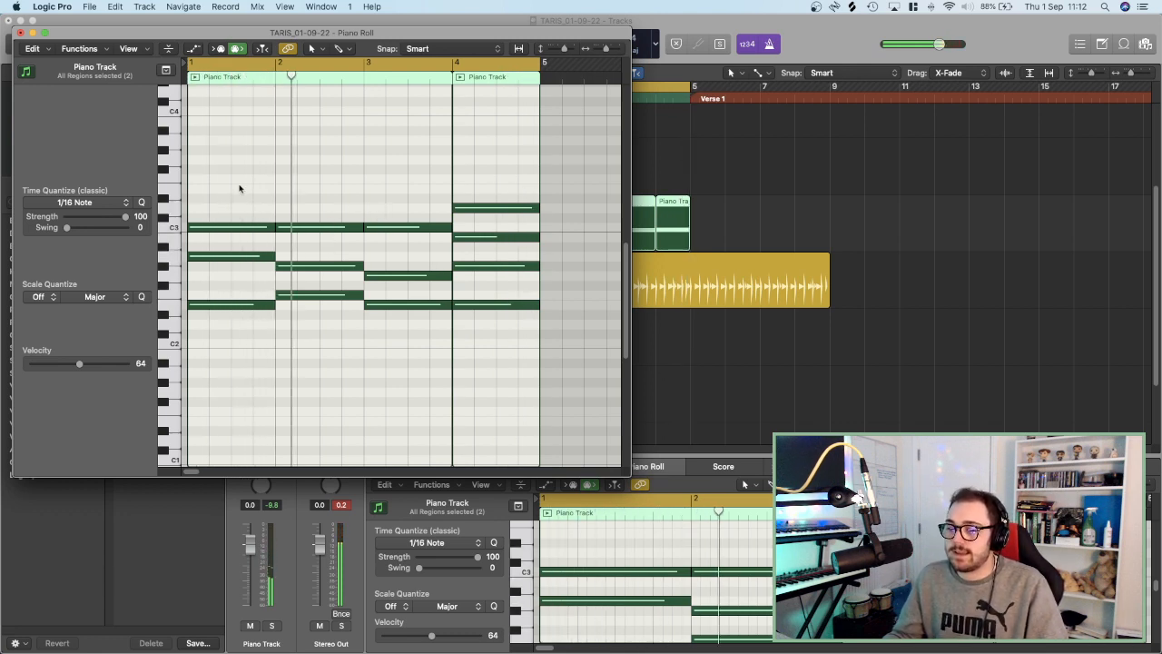
left_click_drag(237, 184, 566, 354)
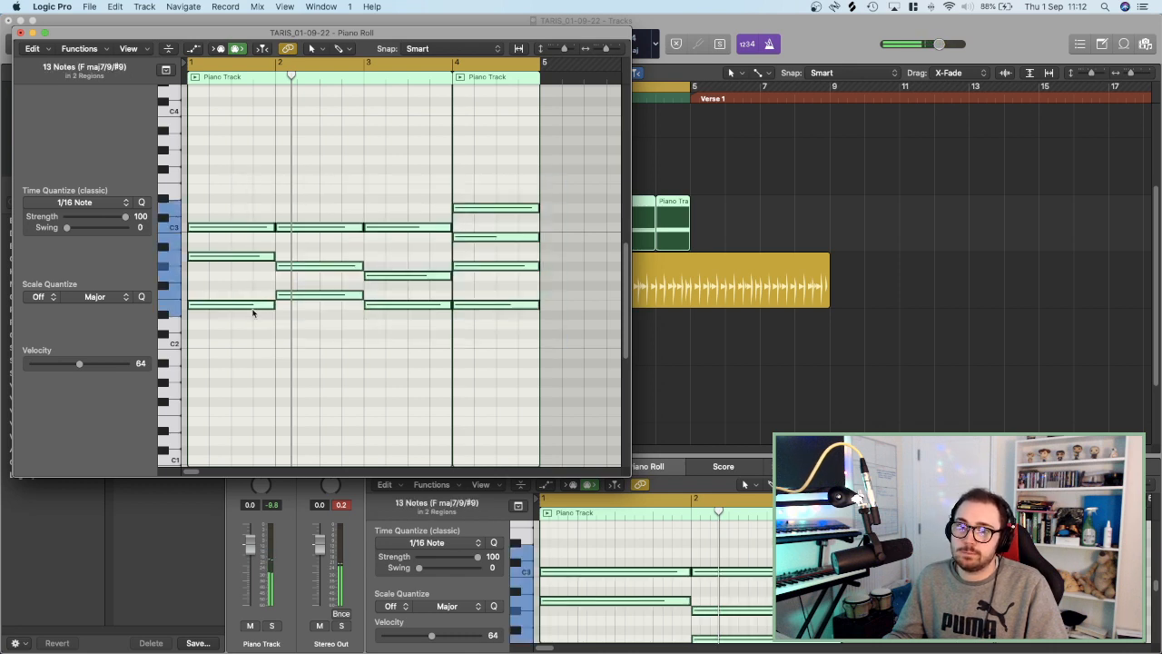
scroll(275, 305, "up", 8)
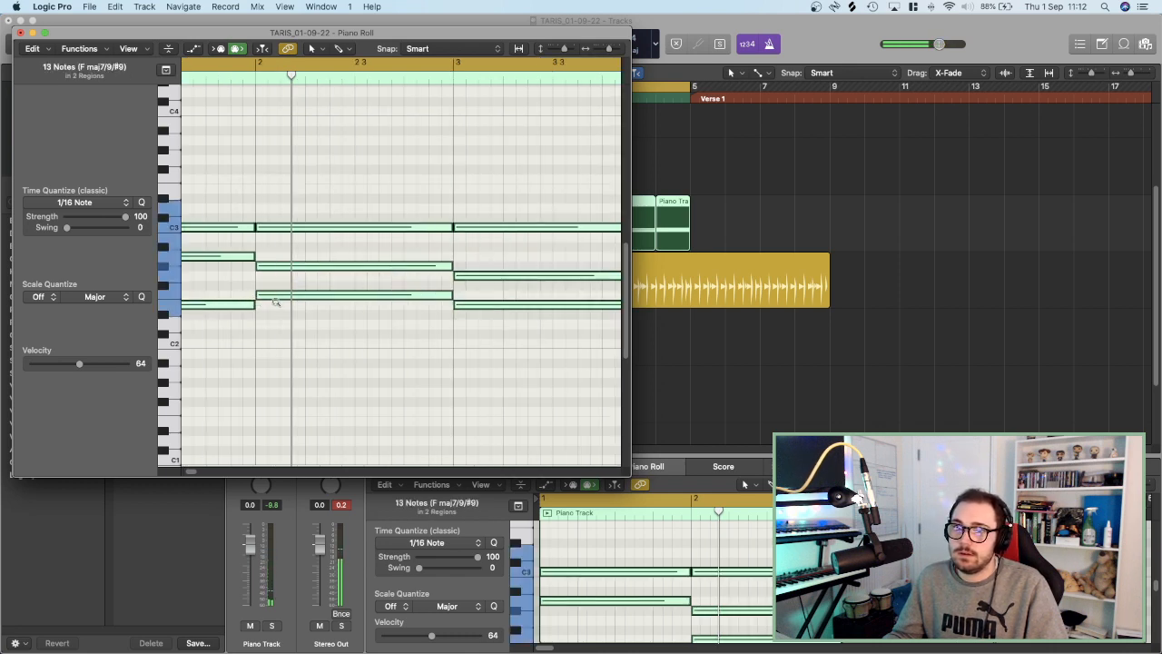
scroll(277, 309, "down", 12)
scroll(277, 312, "up", 4)
scroll(277, 312, "up", 5)
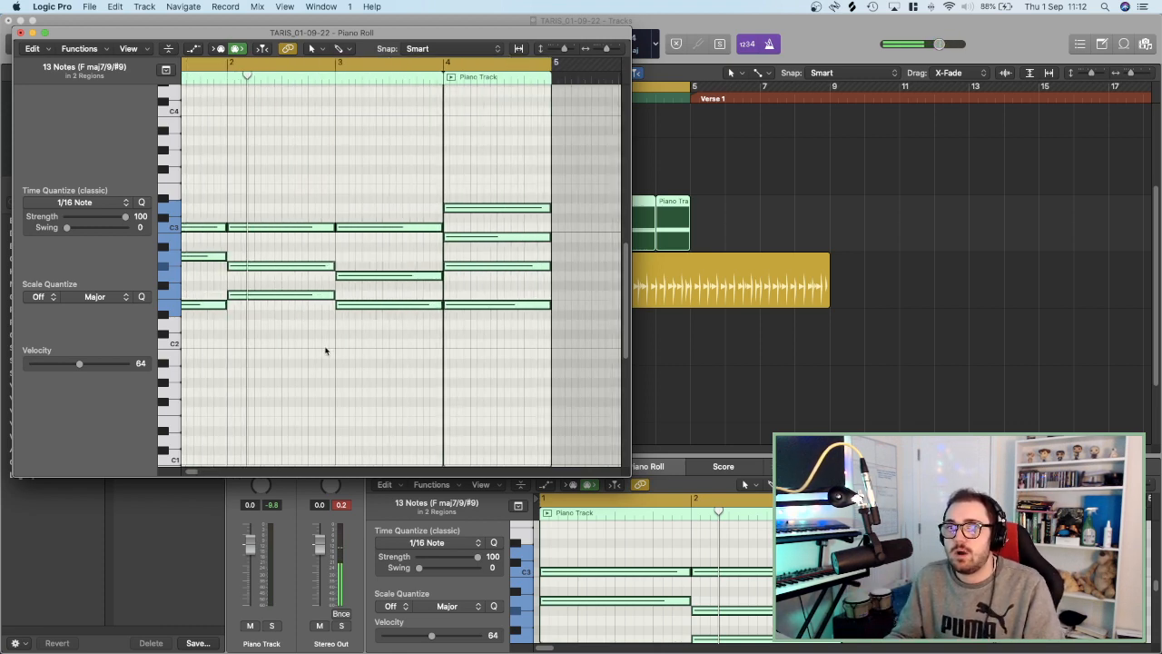
scroll(327, 350, "left", 4)
scroll(325, 347, "down", 2)
scroll(325, 347, "up", 5)
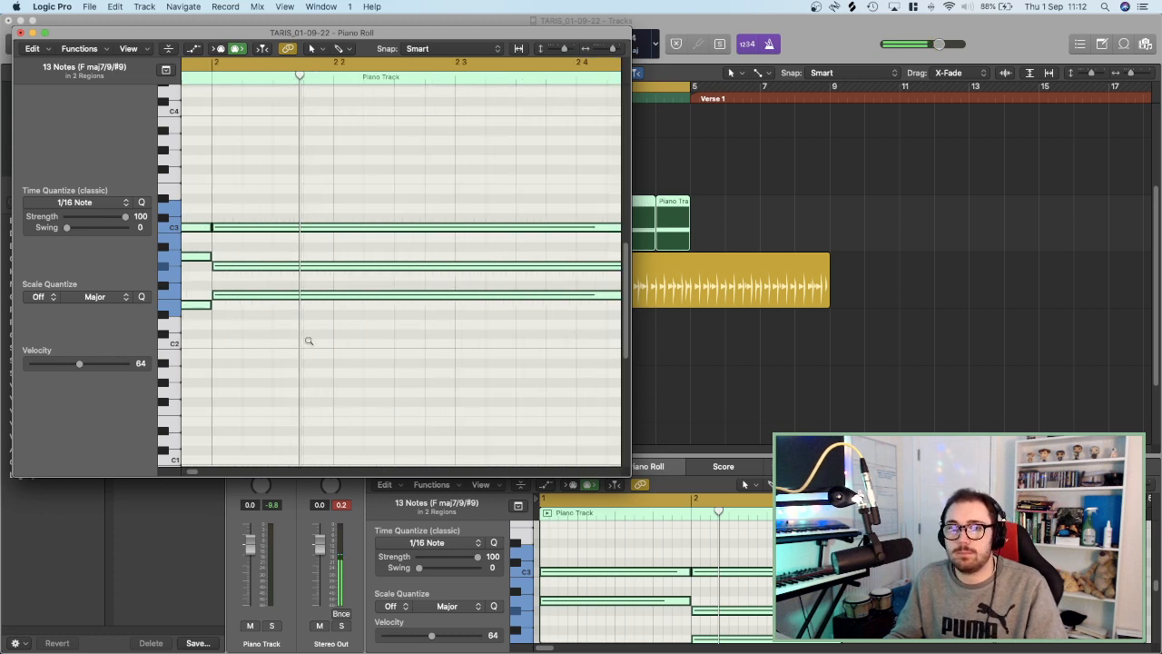
scroll(333, 354, "down", 2)
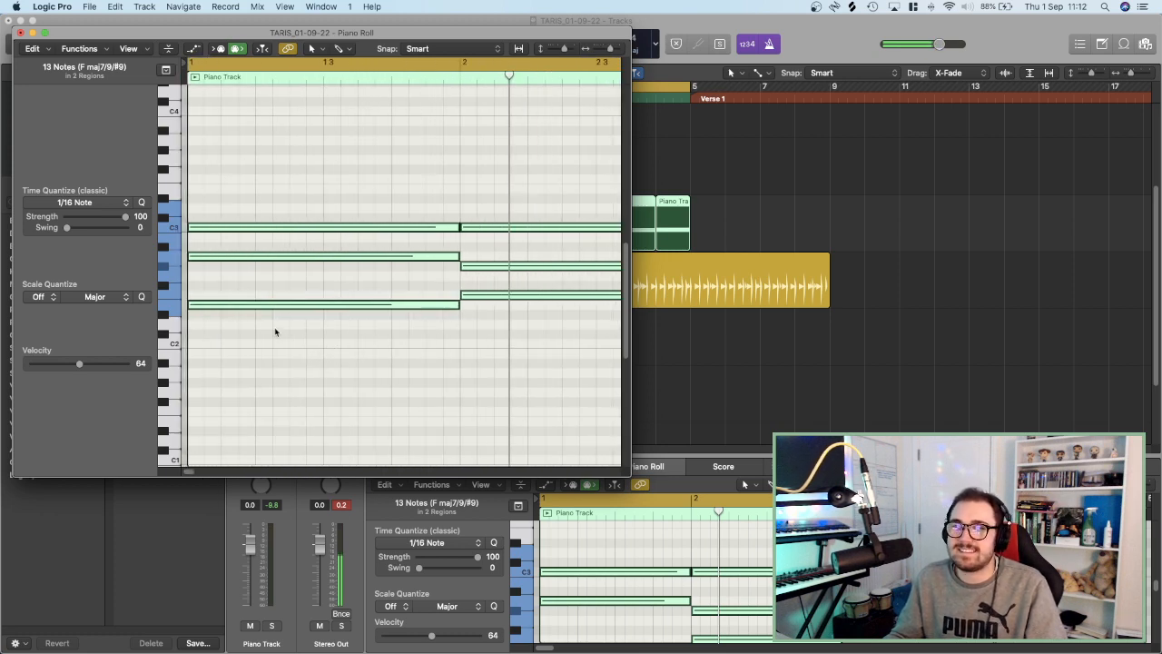
scroll(213, 227, "down", 1)
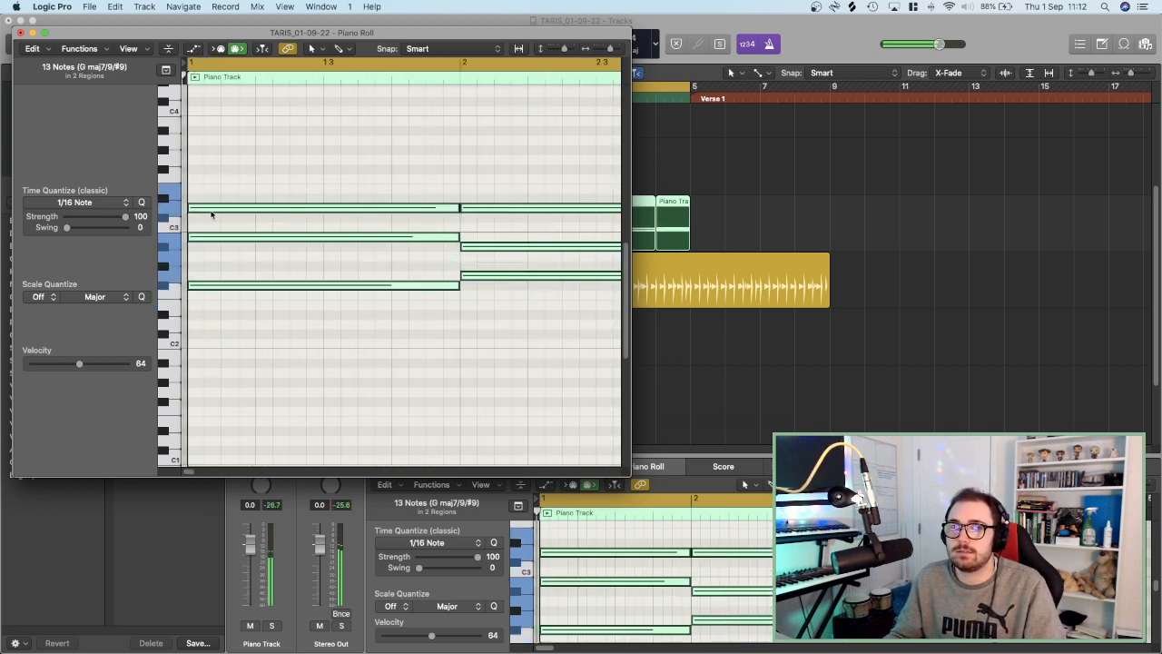
Lower all the selected chord notes by one semitone, close the separate Piano Roll window and stop playback.
scroll(284, 288, "down", 4)
scroll(284, 289, "down", 2)
scroll(350, 319, "up", 3)
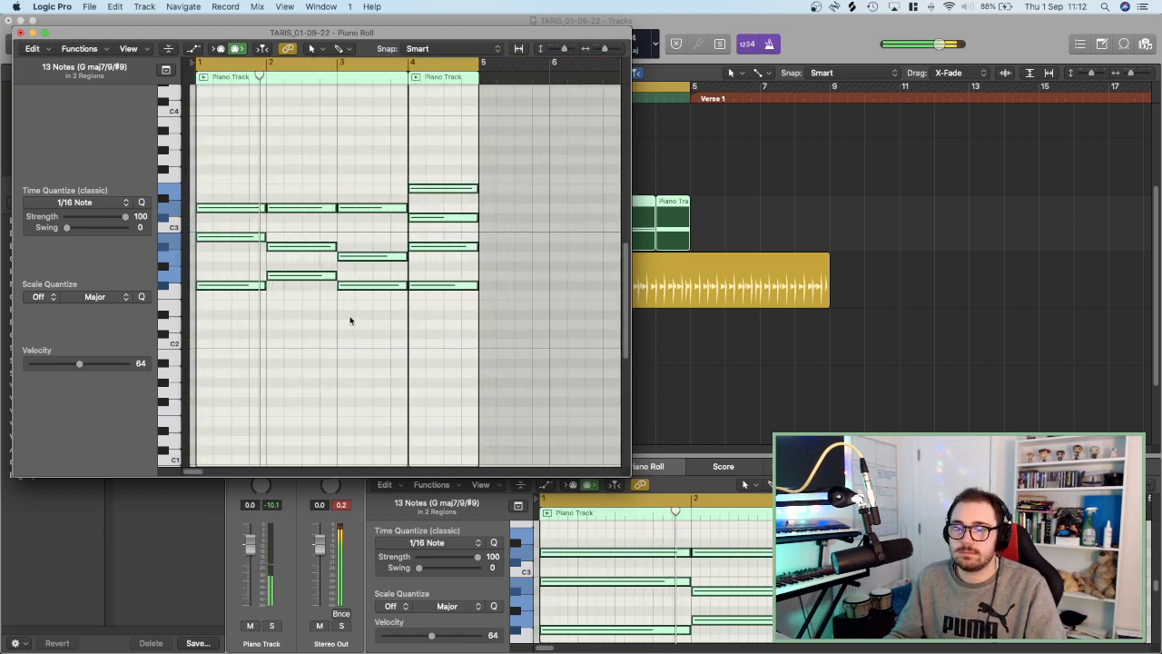
key("alt+Down")
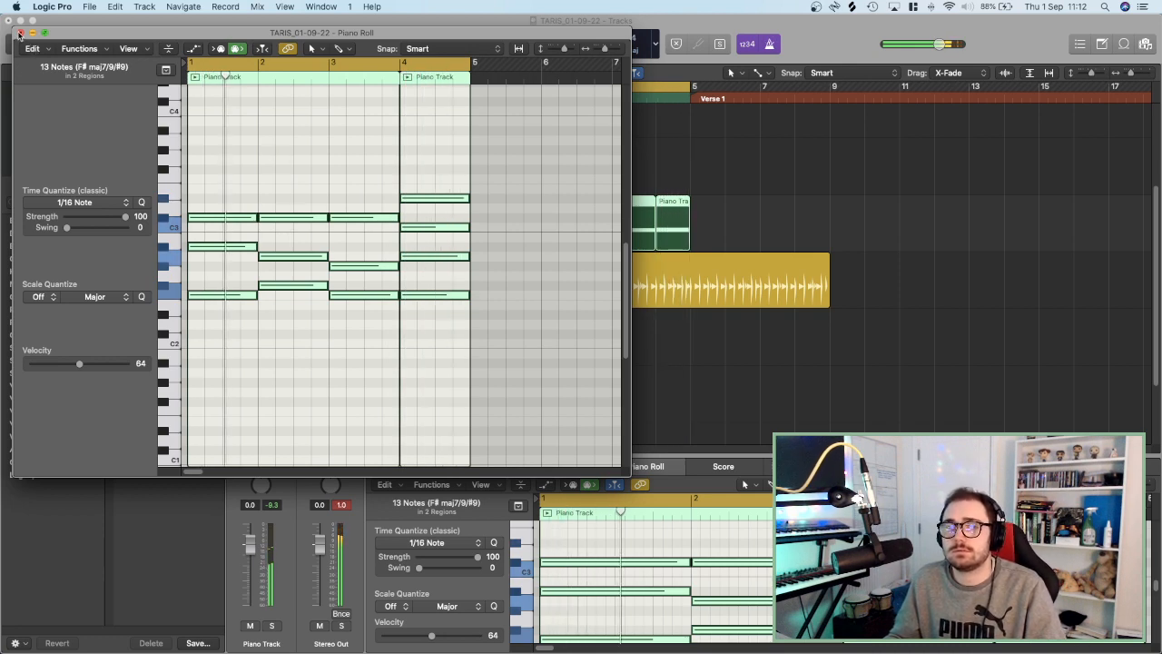
left_click(21, 33)
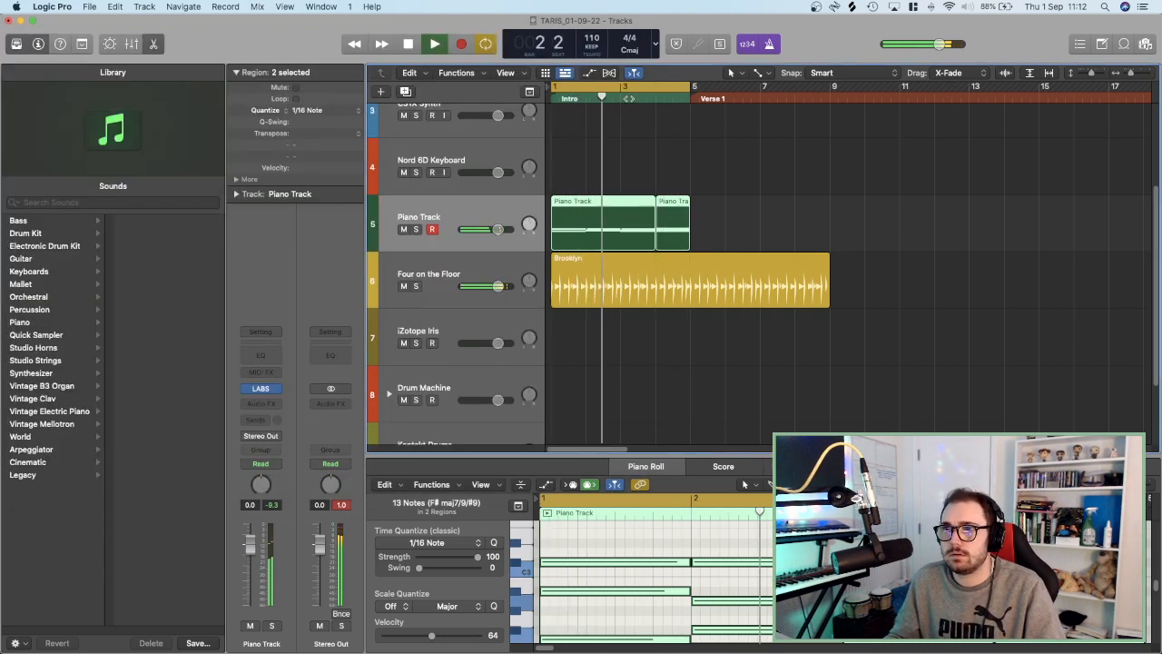
key("space")
Select the Four on the Floor drummer track, listen to the looped intro and hide the editor pane.
left_click(423, 301)
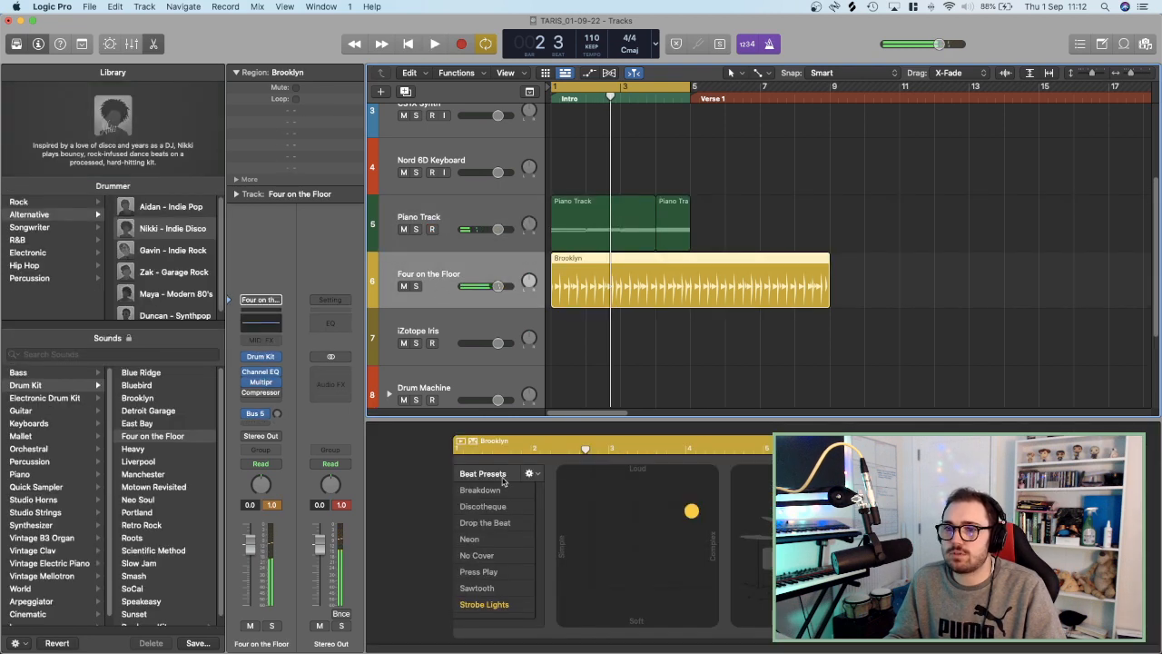
key("Tab")
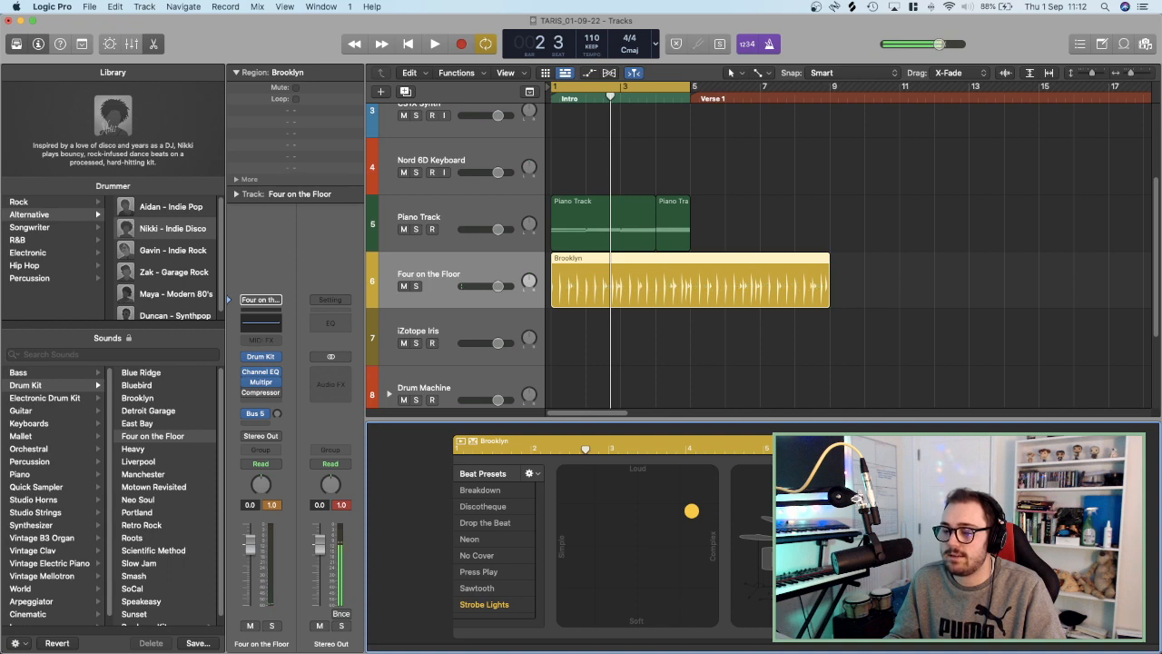
key("space")
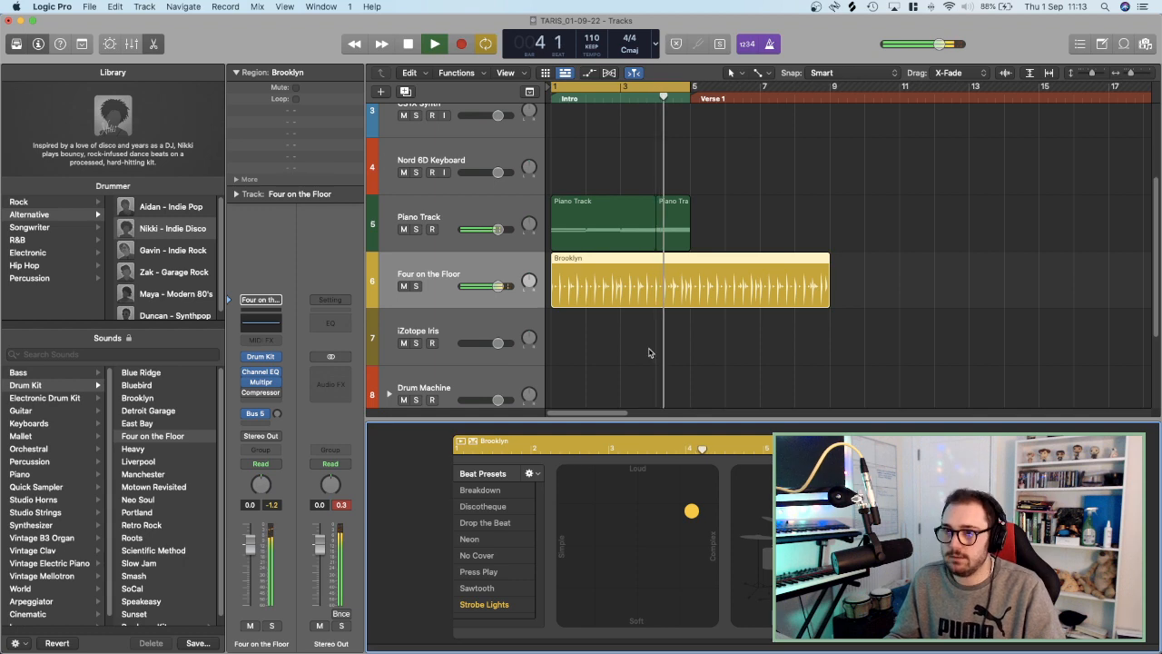
key("e")
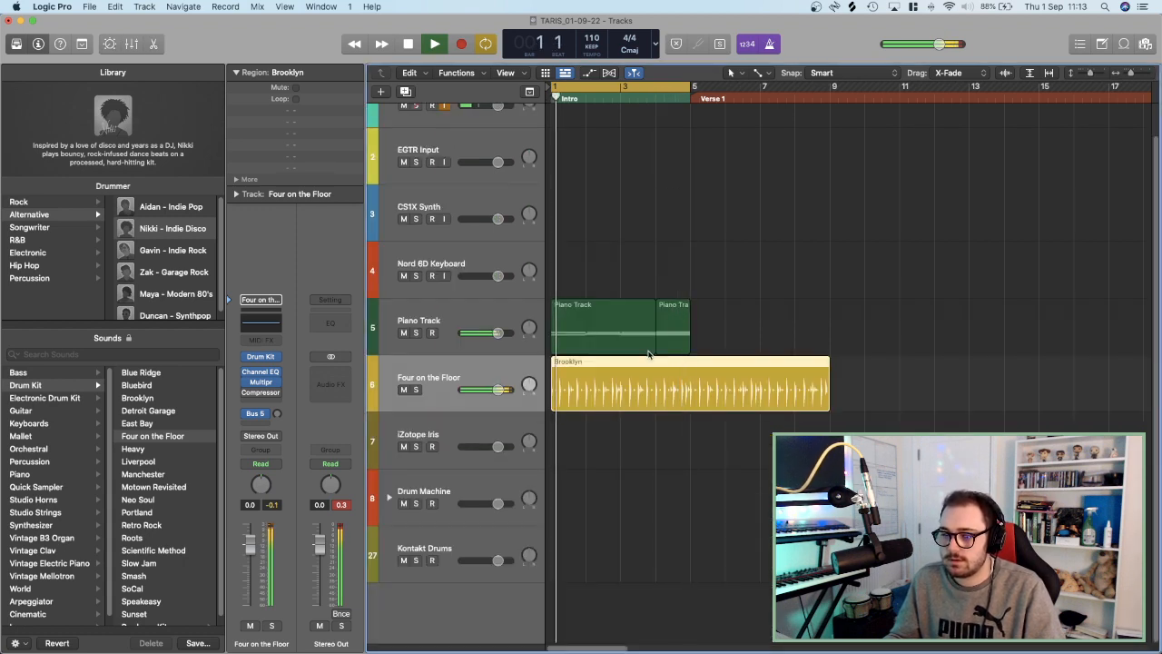
scroll(623, 415, "down", 1)
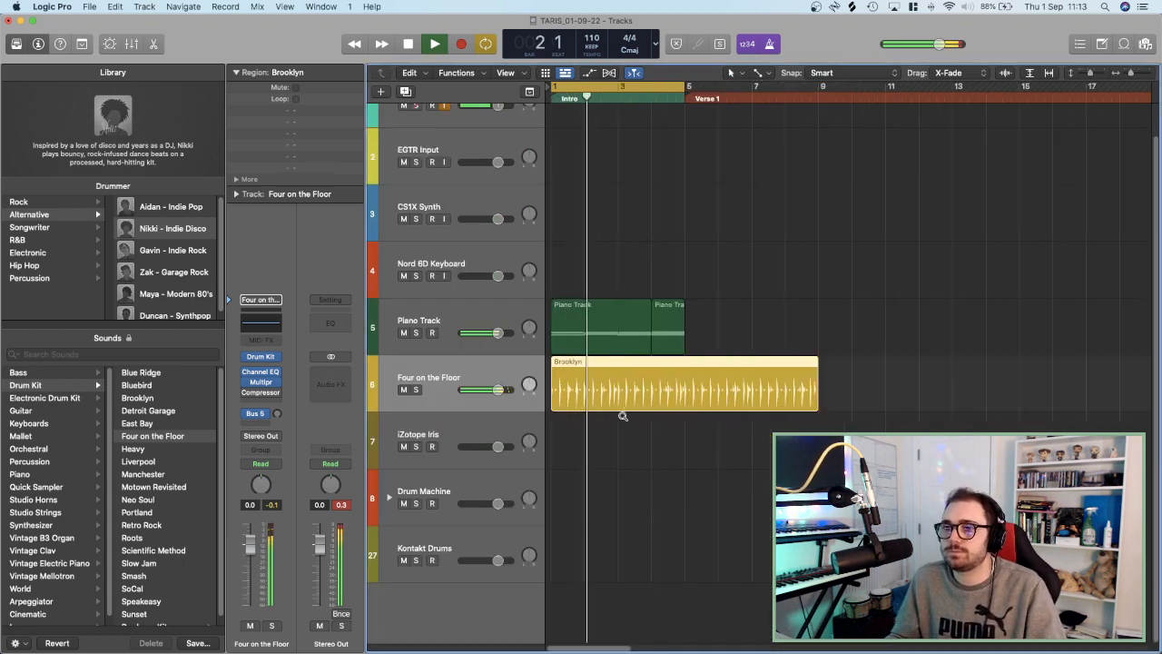
scroll(622, 416, "up", 5)
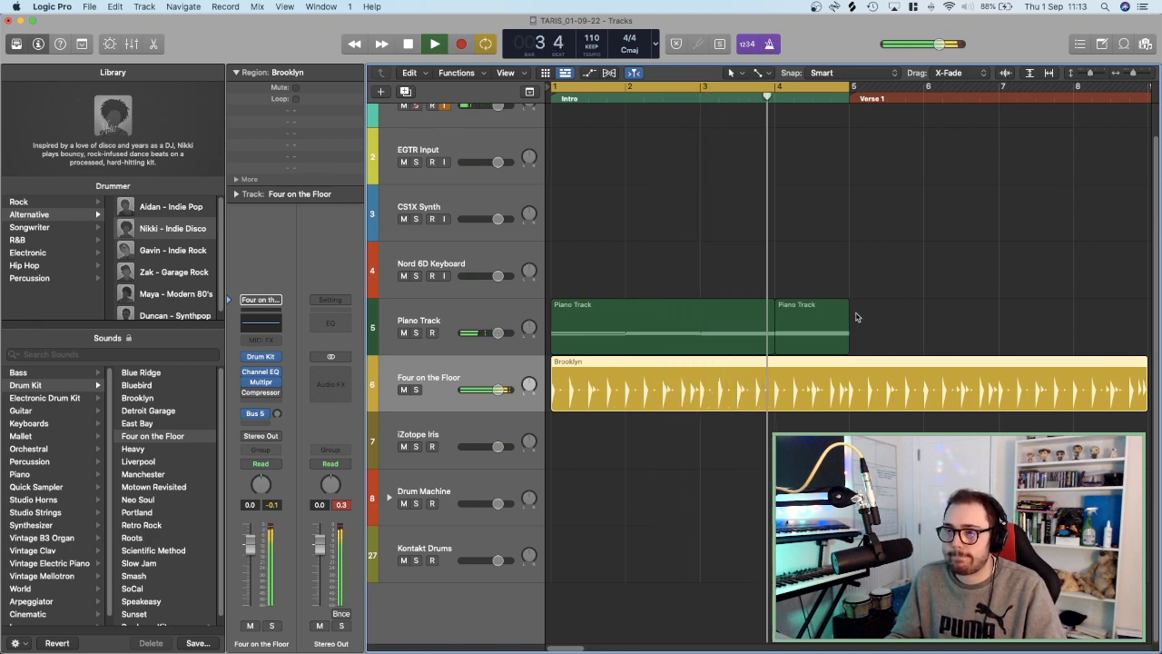
key("space")
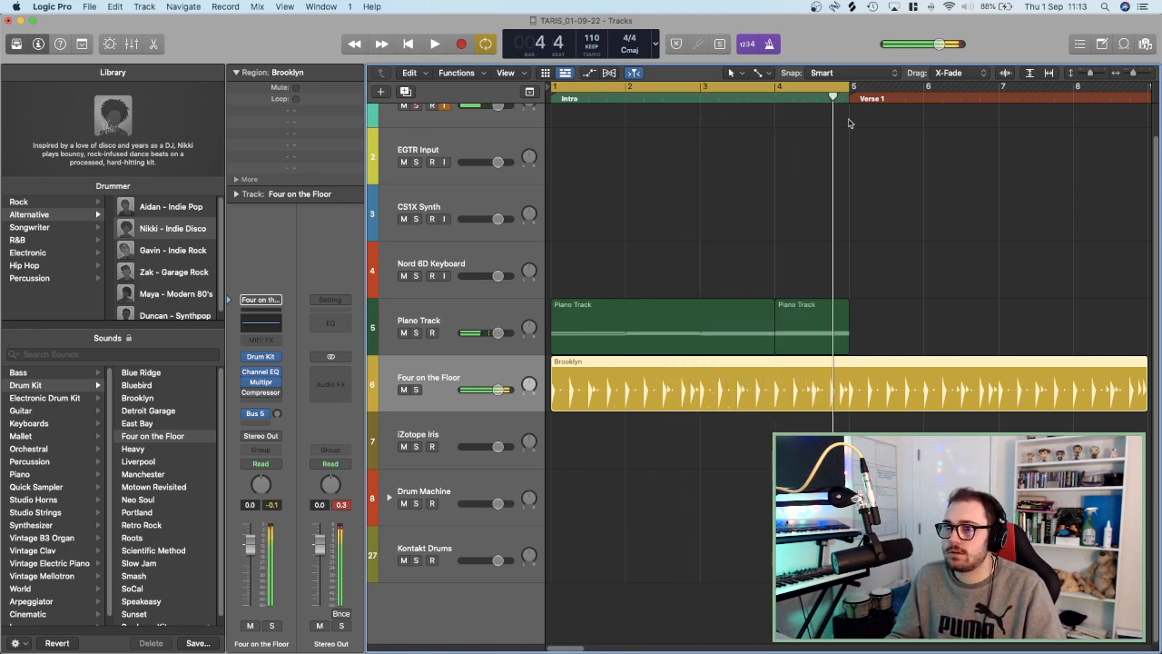
Duplicate the Piano Track with its LABS instrument and copy both piano regions onto the new track at the same position.
left_click(907, 318)
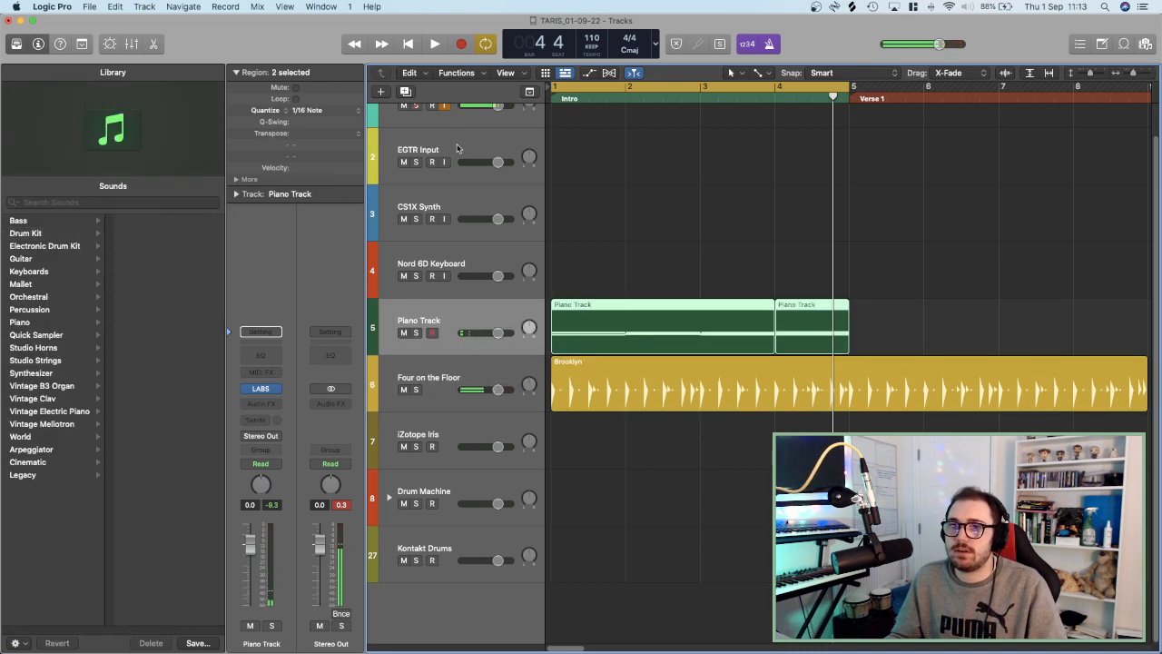
left_click(405, 92)
left_click_drag(648, 227, 835, 368)
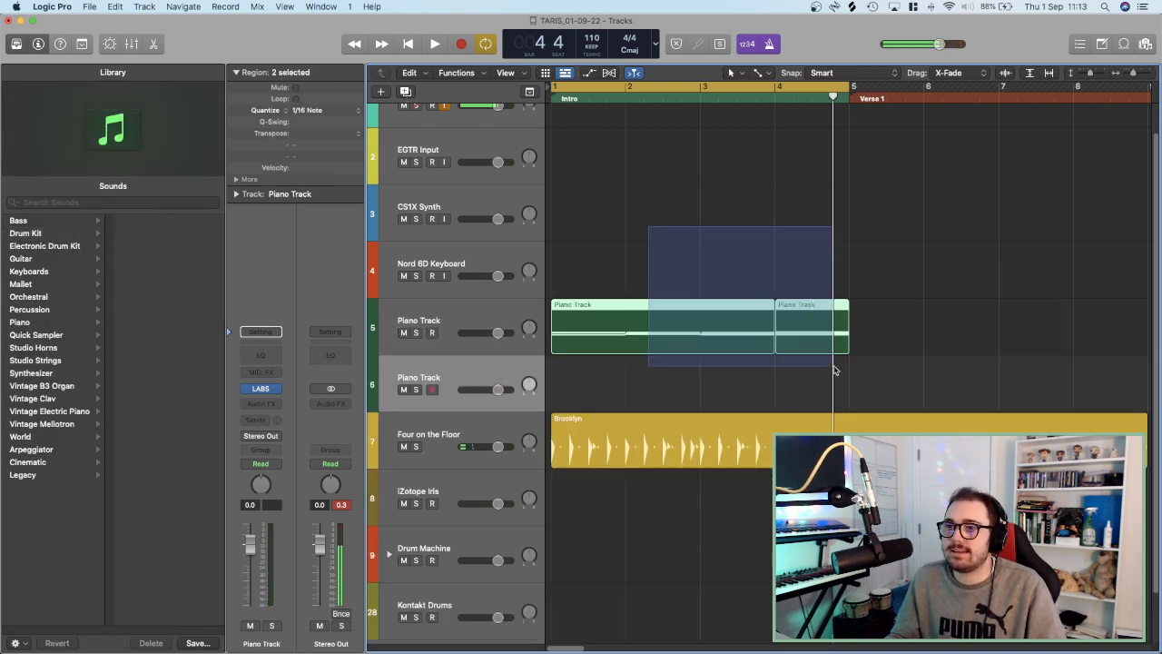
left_click_drag(638, 352, 590, 392)
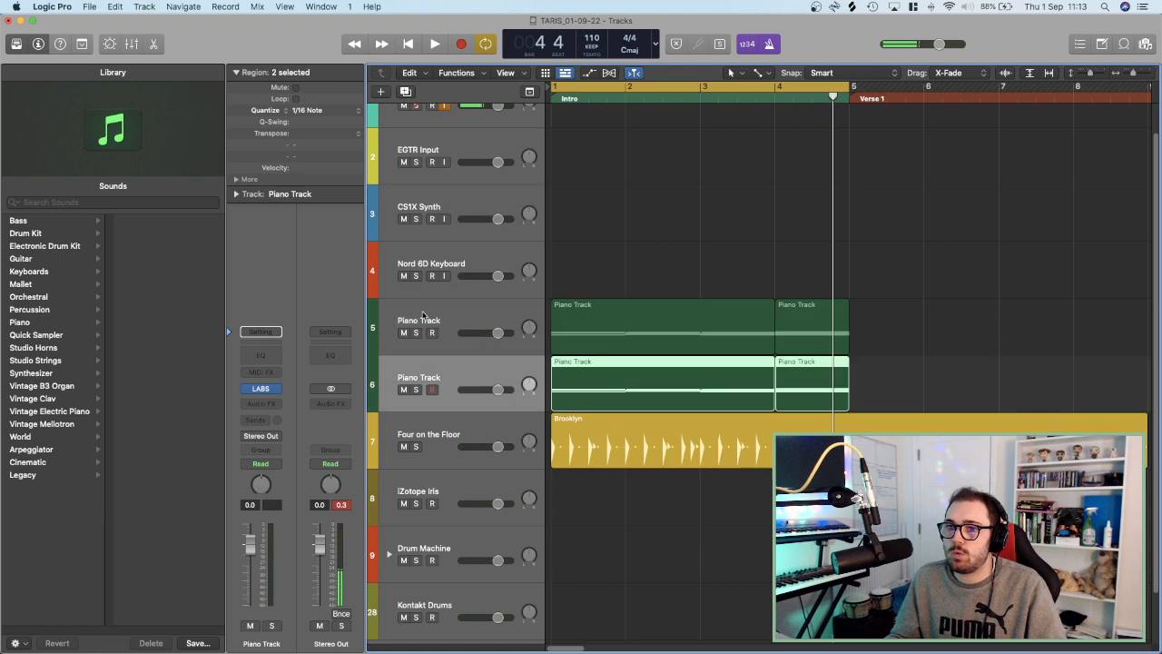
Mute the original Piano Track and keep the duplicated piano track selected.
left_click(425, 318)
left_click(403, 332)
left_click(414, 366)
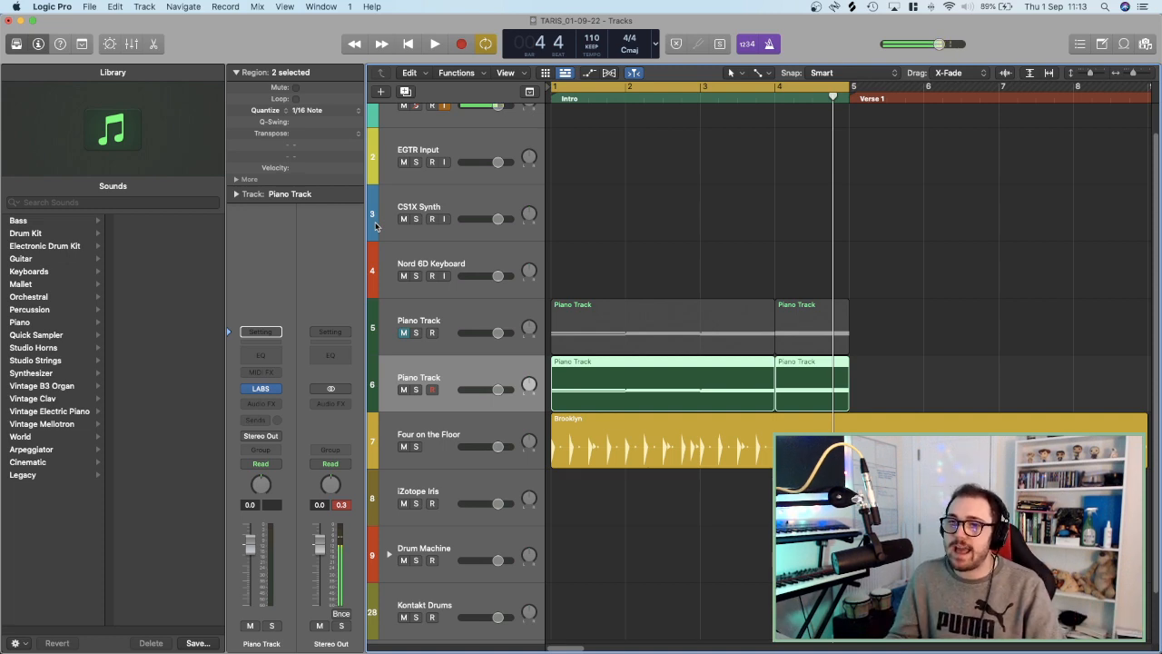
Play the loop and open the preset browser of the LABS instrument on the duplicated piano track.
key("space")
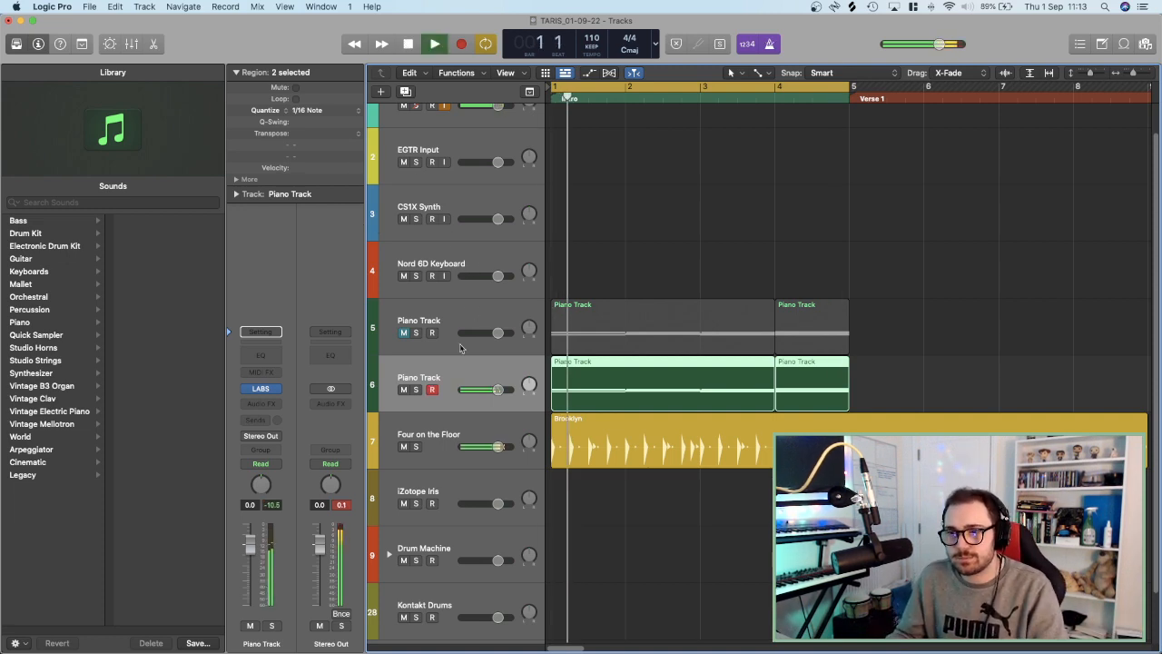
left_click(261, 388)
left_click(639, 266)
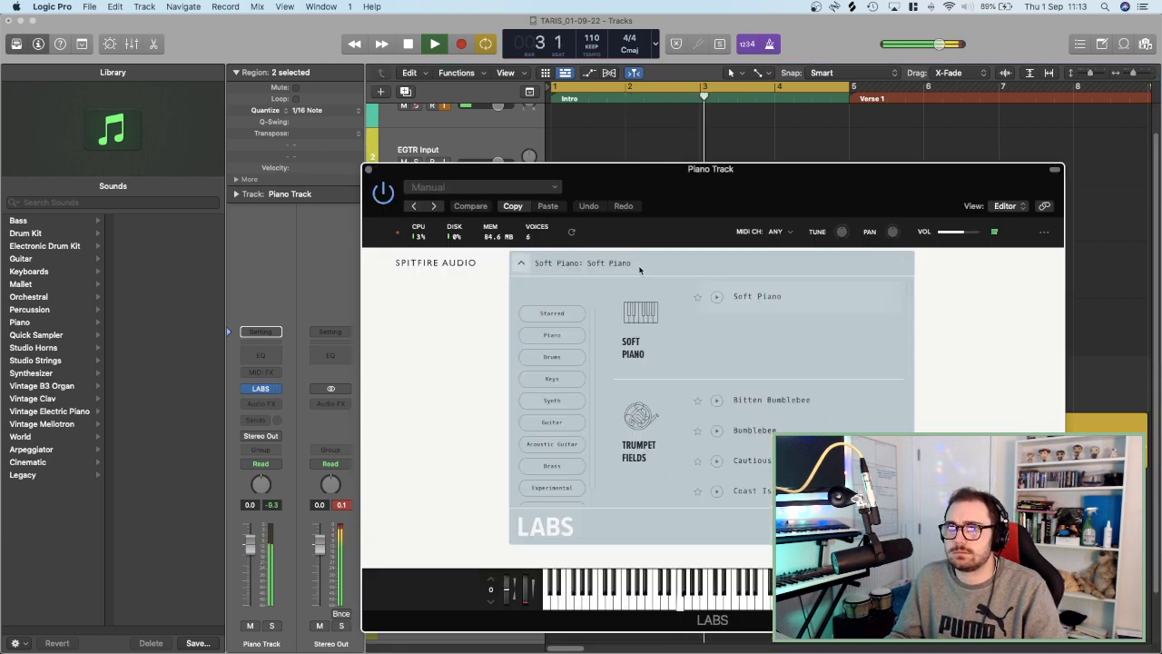
scroll(577, 425, "down", 1)
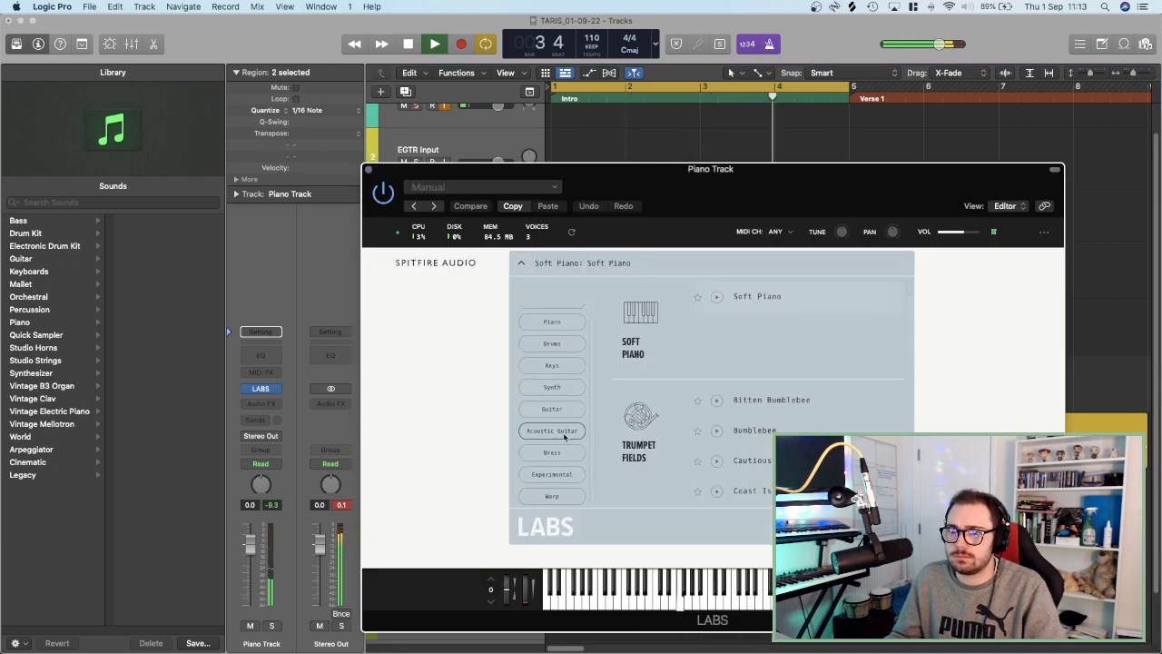
scroll(556, 410, "up", 1)
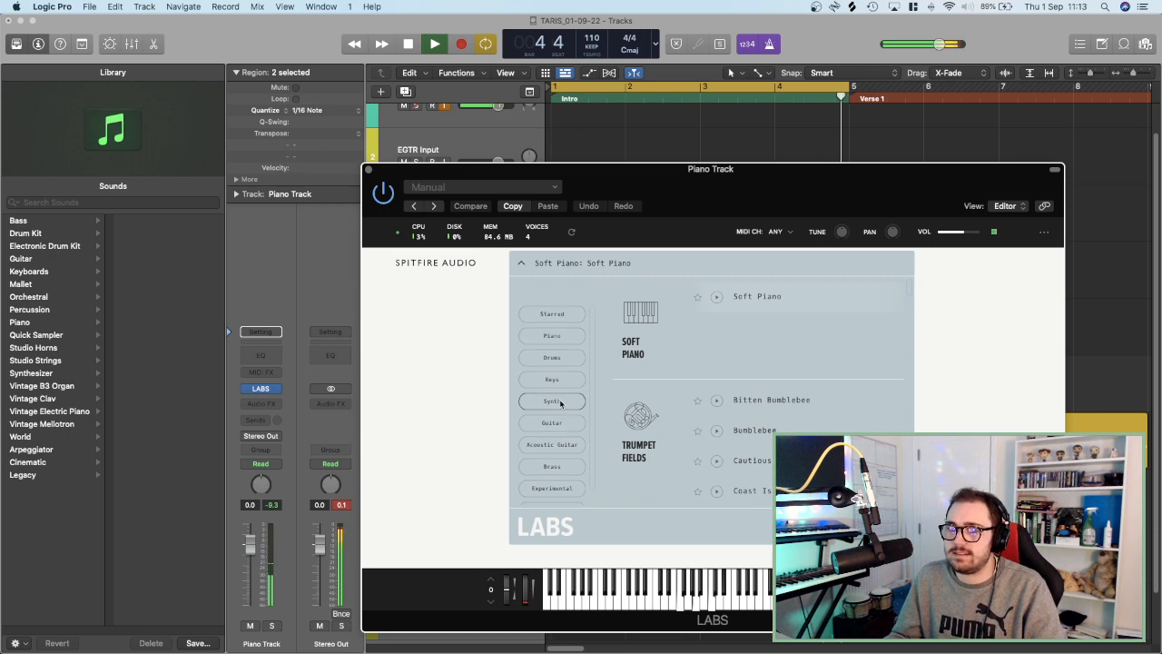
scroll(562, 440, "down", 1)
scroll(562, 449, "up", 1)
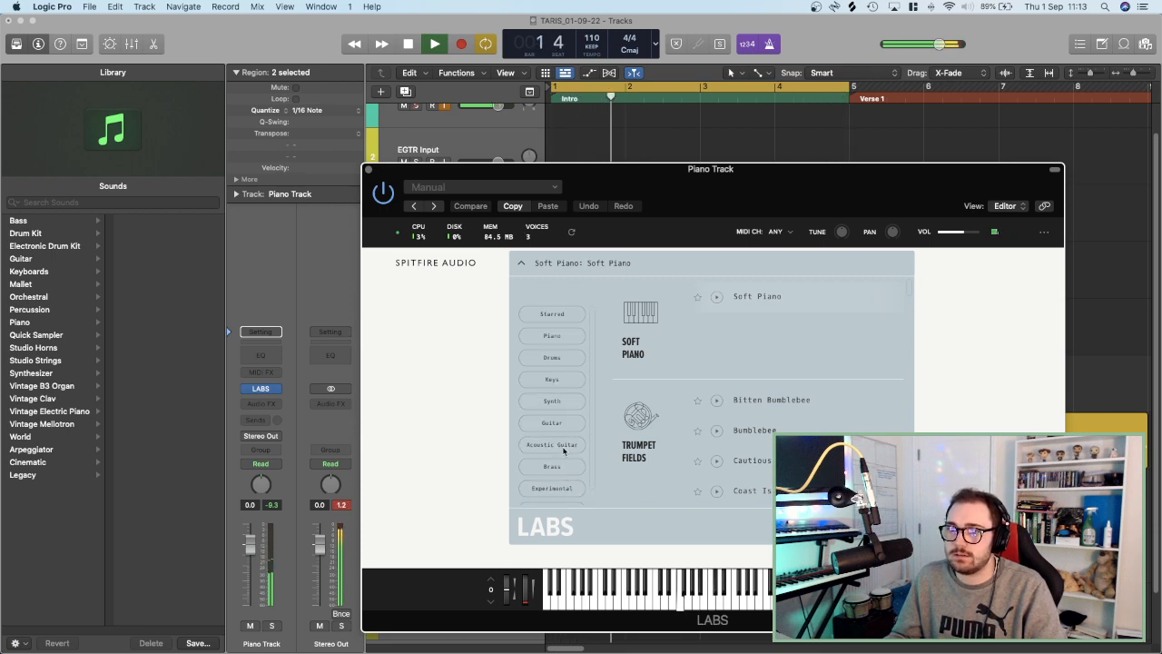
Filter the LABS presets by Synth and load Pad #0001 from Synth Pads.
left_click(561, 405)
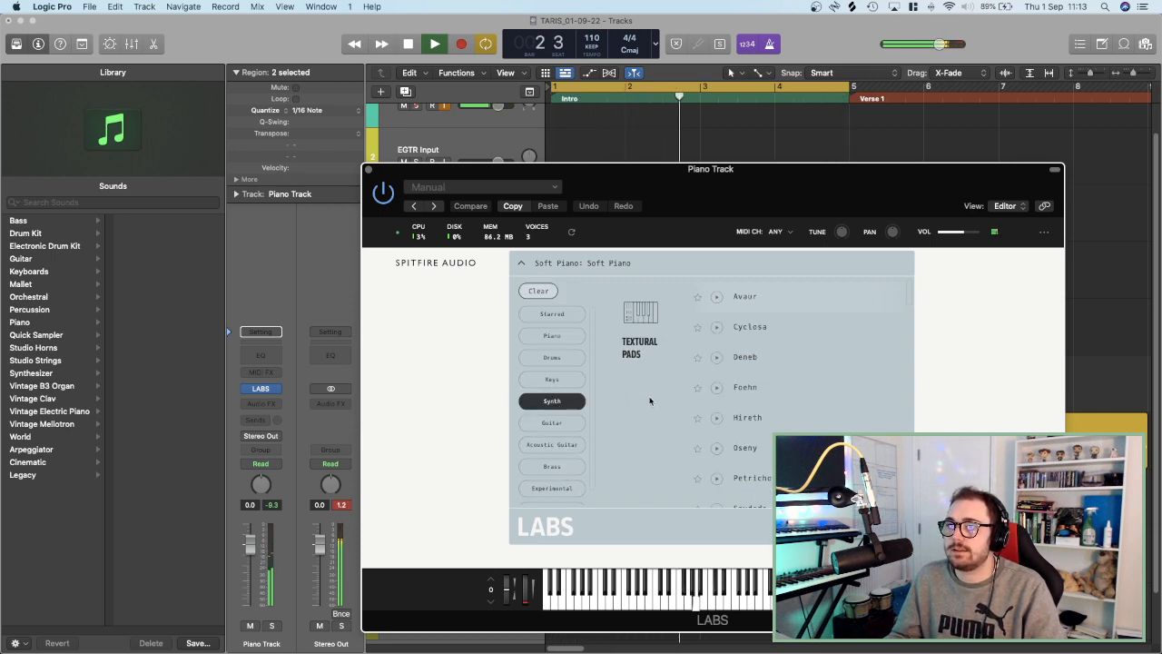
scroll(708, 390, "down", 3)
scroll(727, 385, "down", 5)
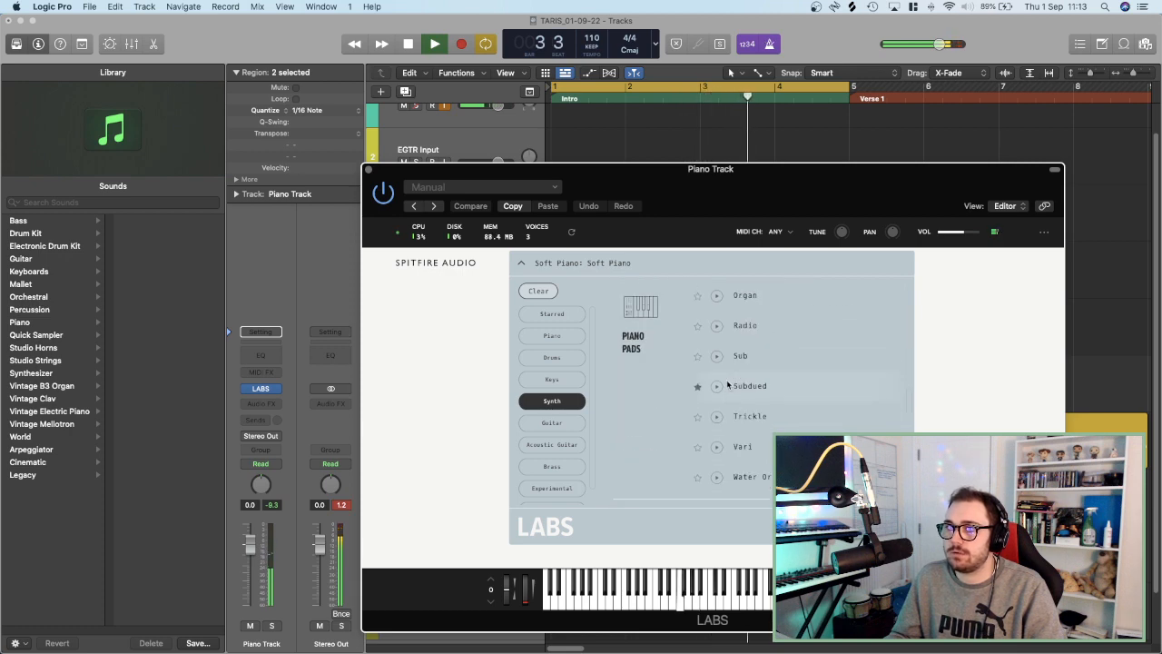
left_click(755, 363)
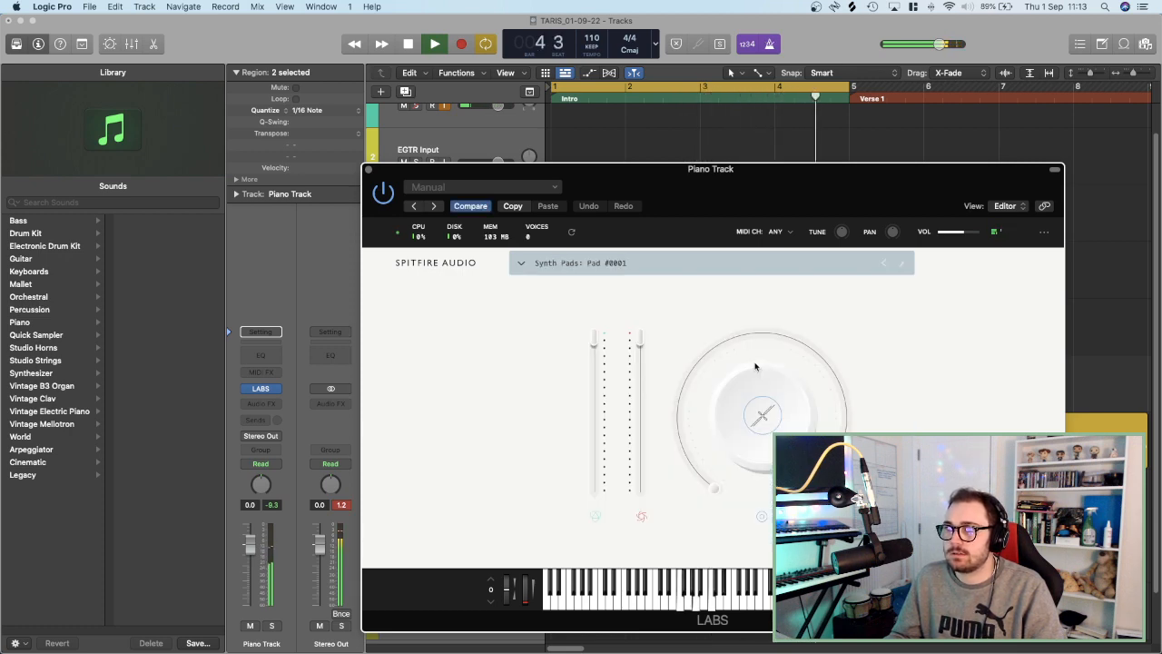
Audition the Pedal Pads presets in LABS, loading Azure Guitar and stepping forward to Cloud Piano.
left_click(554, 261)
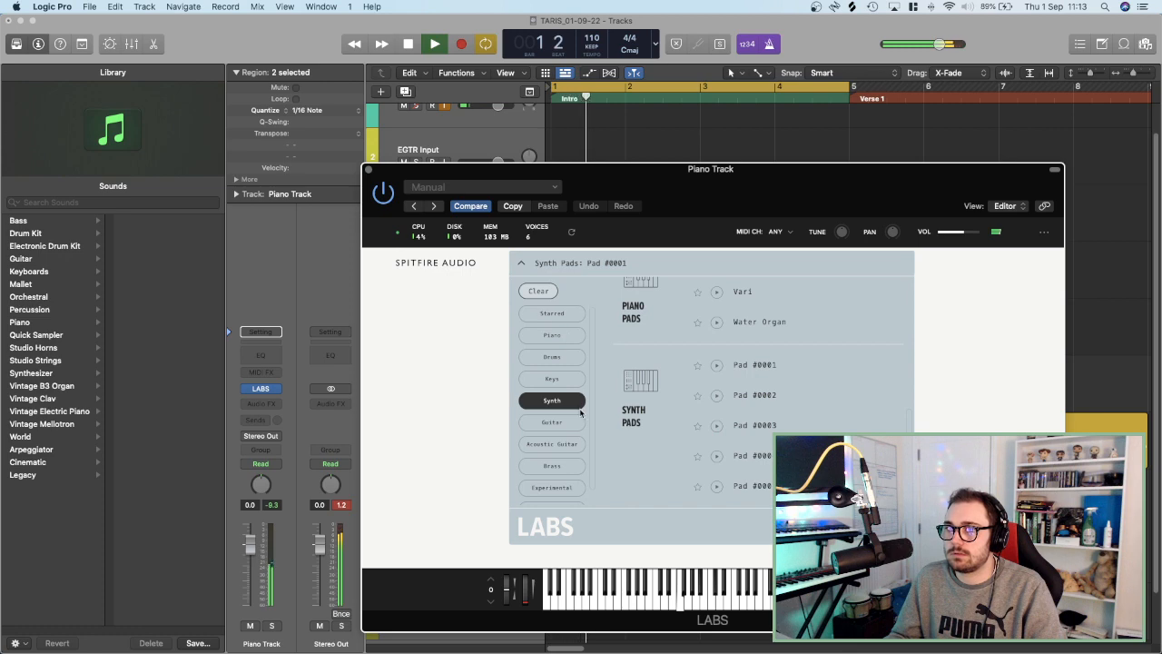
scroll(717, 422, "down", 6)
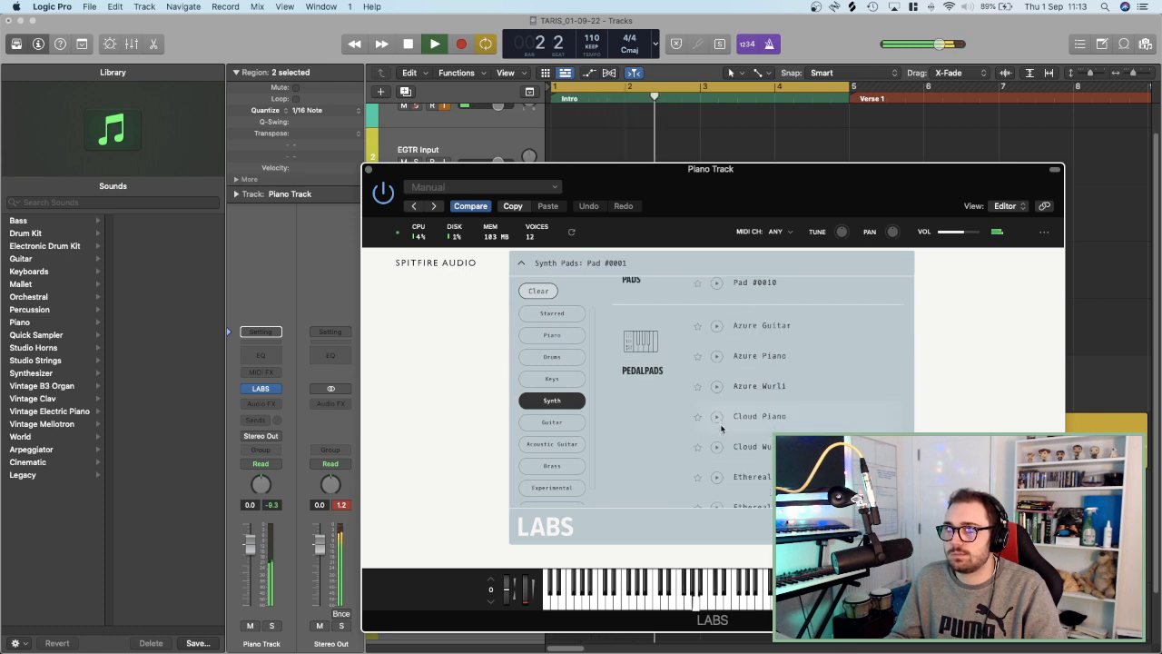
left_click(748, 334)
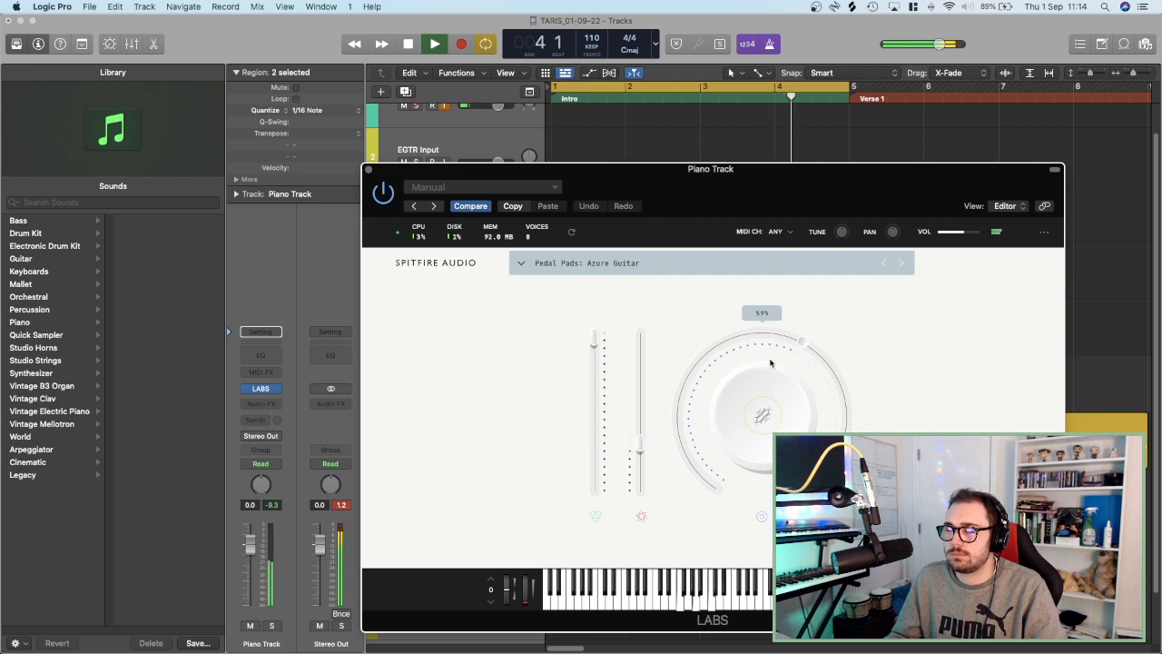
left_click(899, 264)
left_click(899, 264)
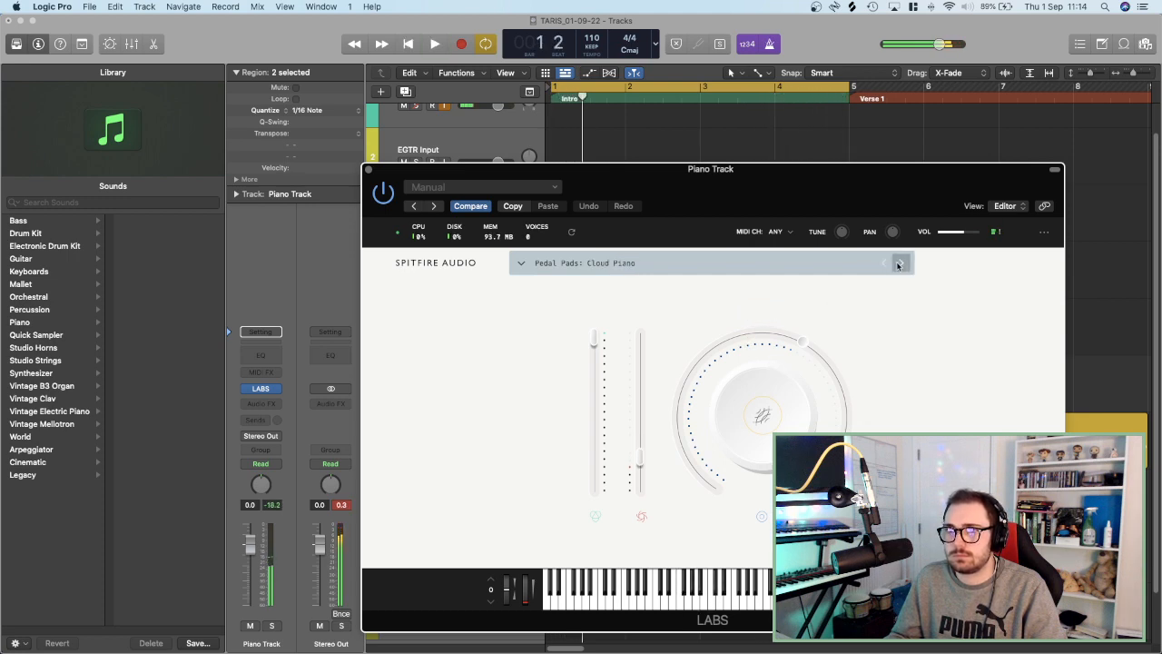
Filter the LABS presets by Guitar and load the Moon Guitar Ensemble preset.
left_click(521, 263)
left_click(551, 423)
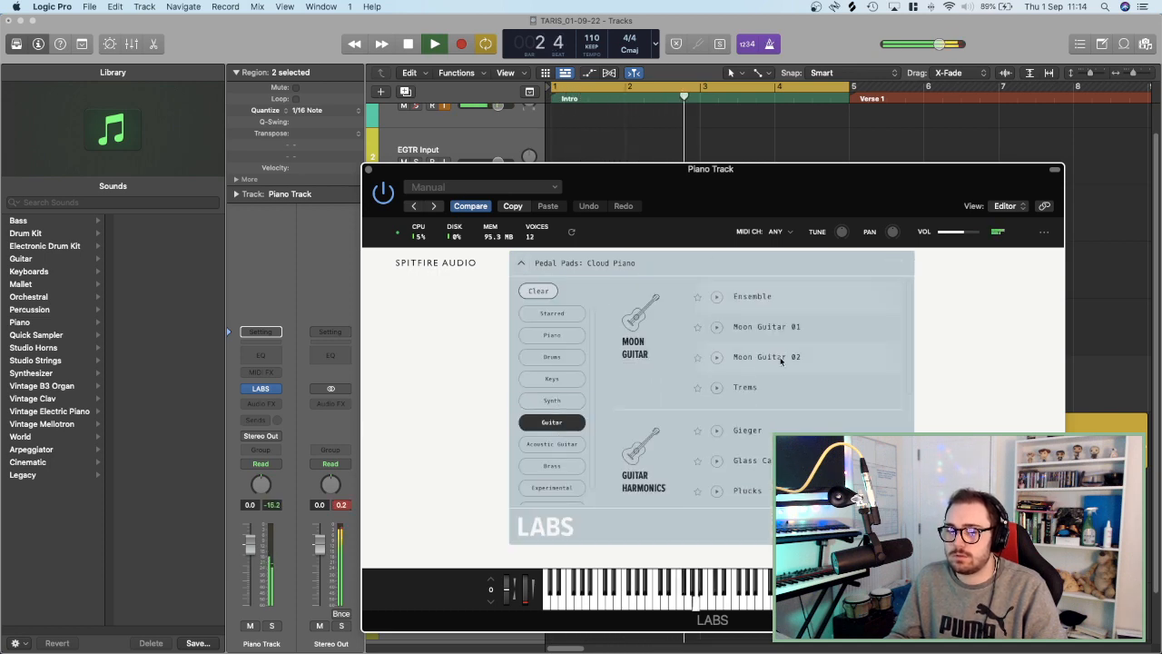
left_click(767, 298)
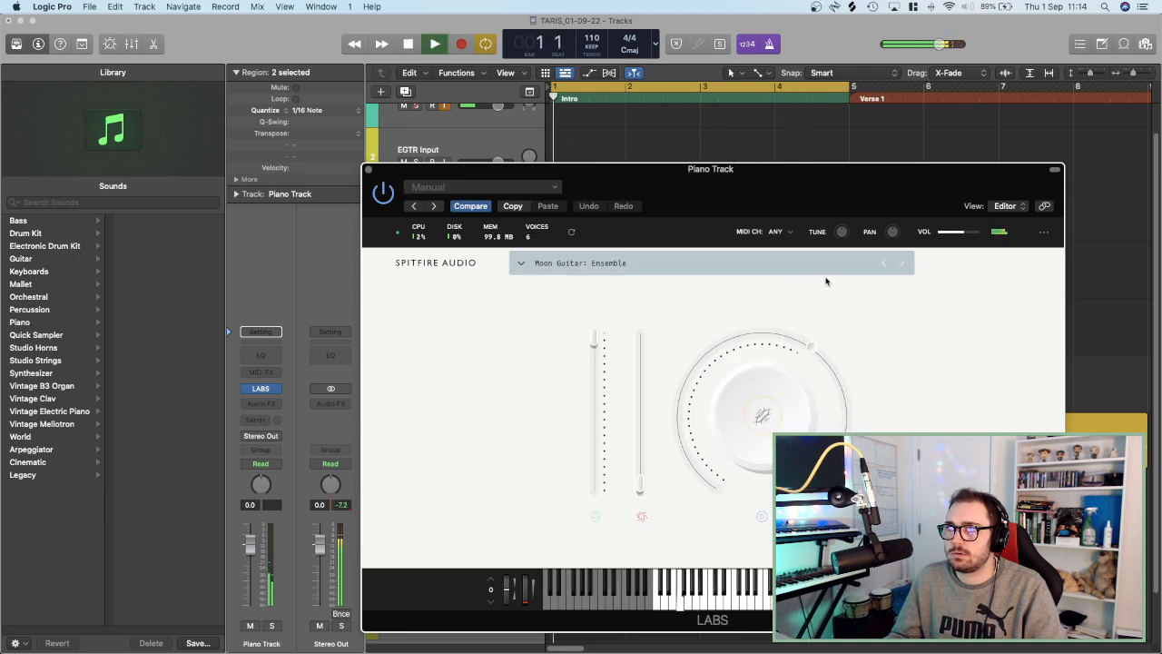
Load the Moon Guitar Trems preset in LABS, close the instrument window and stop playback.
left_click(902, 264)
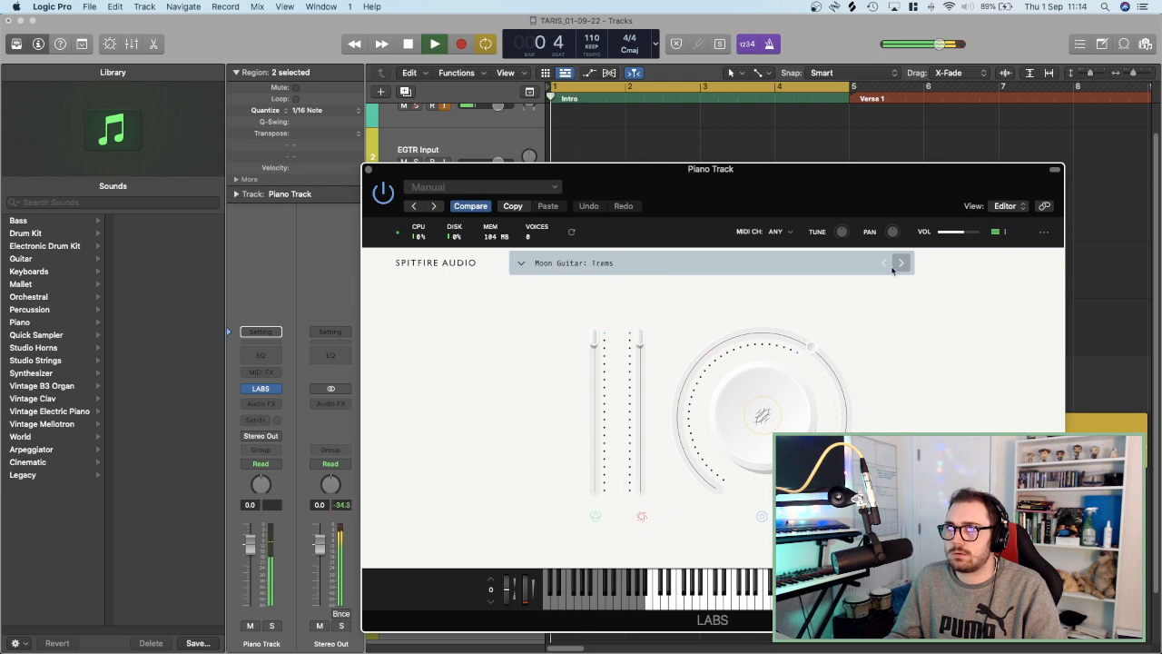
left_click(367, 170)
key("space")
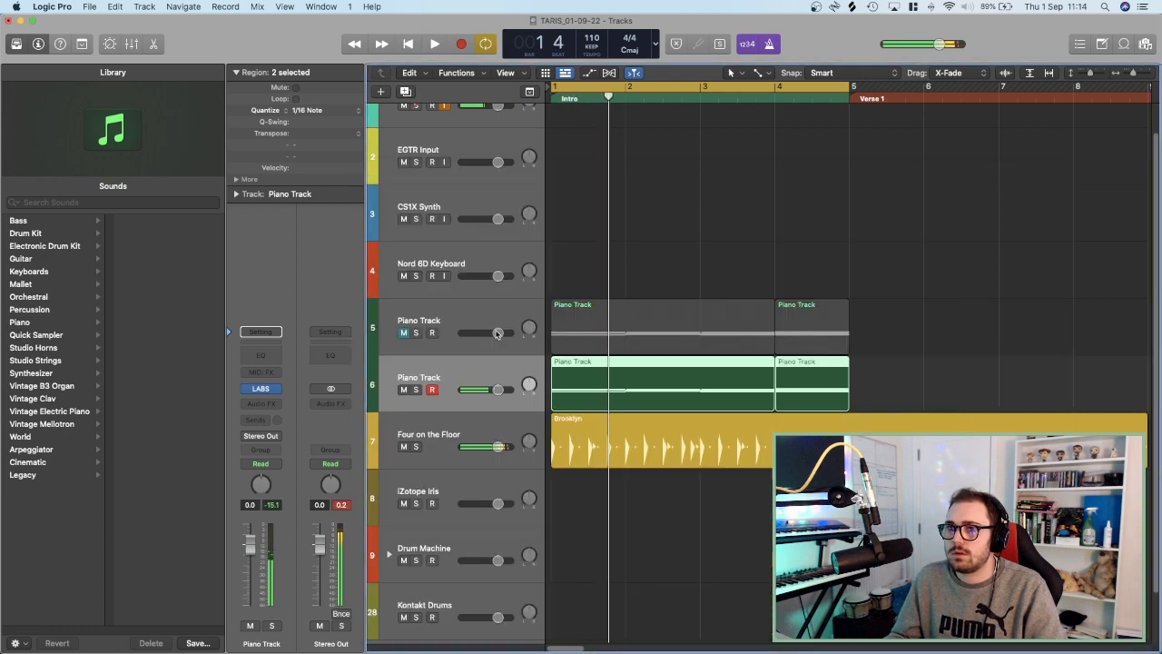
Mute the duplicated piano track, unmute the original piano track and select it.
left_click(404, 389)
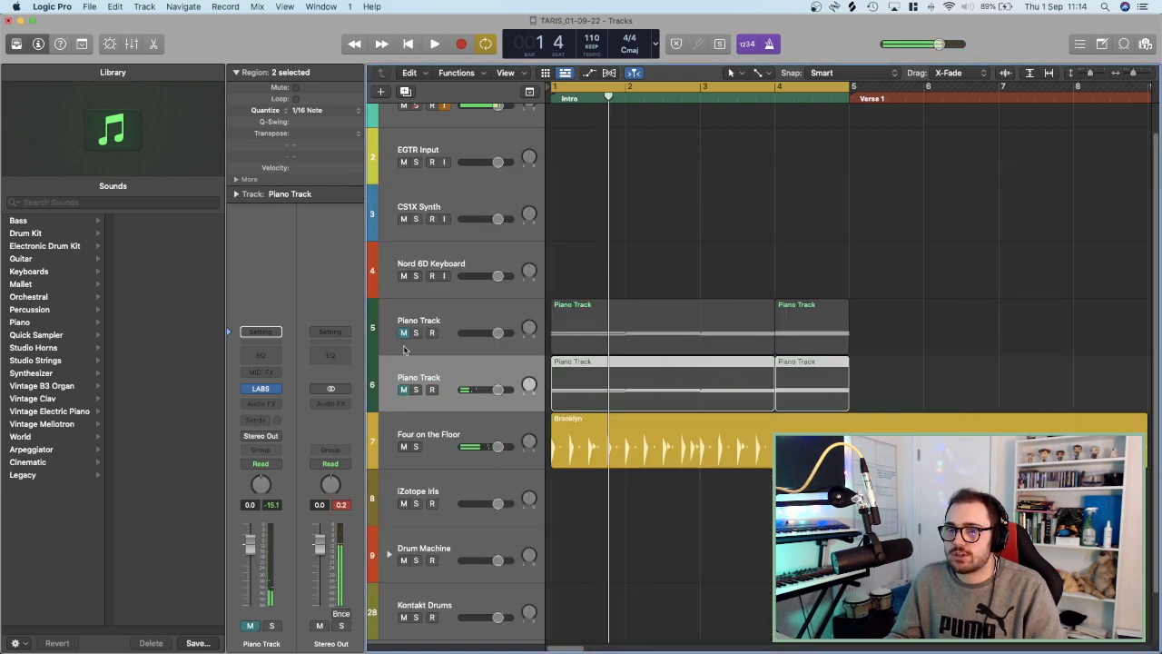
left_click(403, 332)
left_click(468, 316)
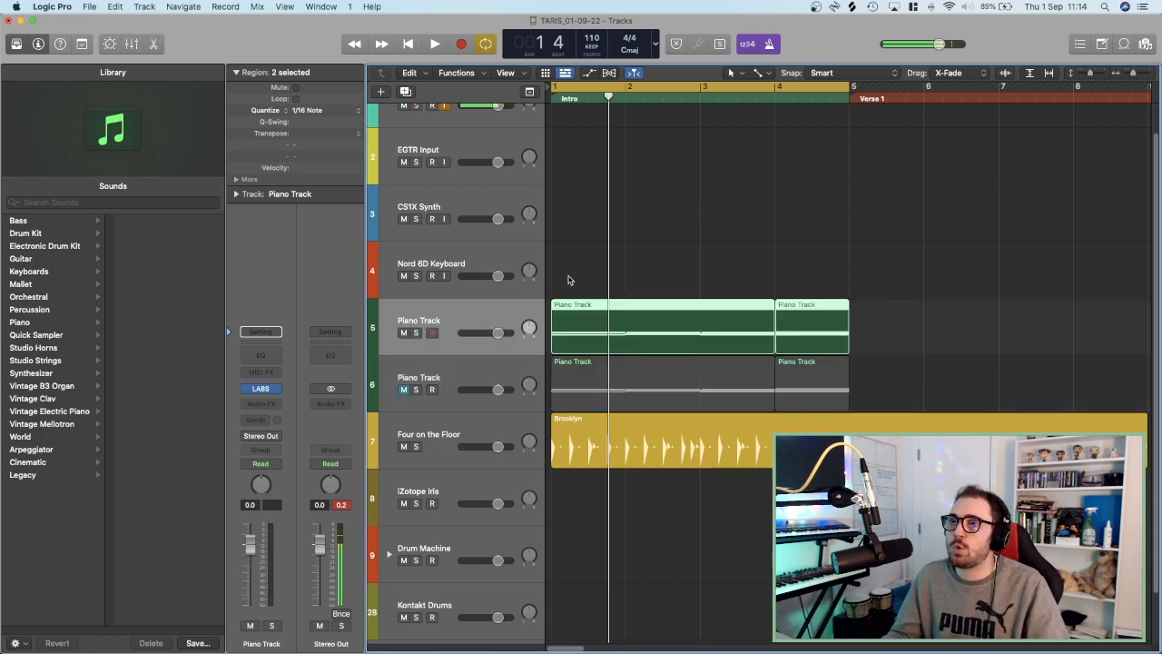
scroll(614, 276, "up", 5)
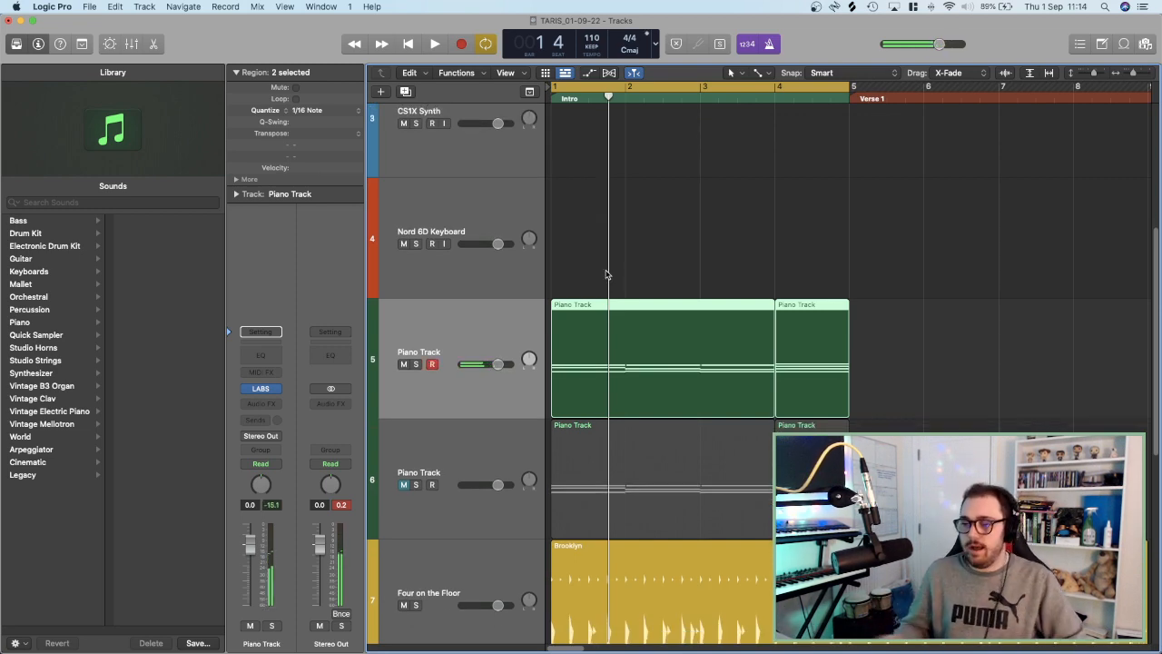
Deselect the piano regions and play the intro loop to hear the original piano with the drums.
left_click(683, 224)
key("space")
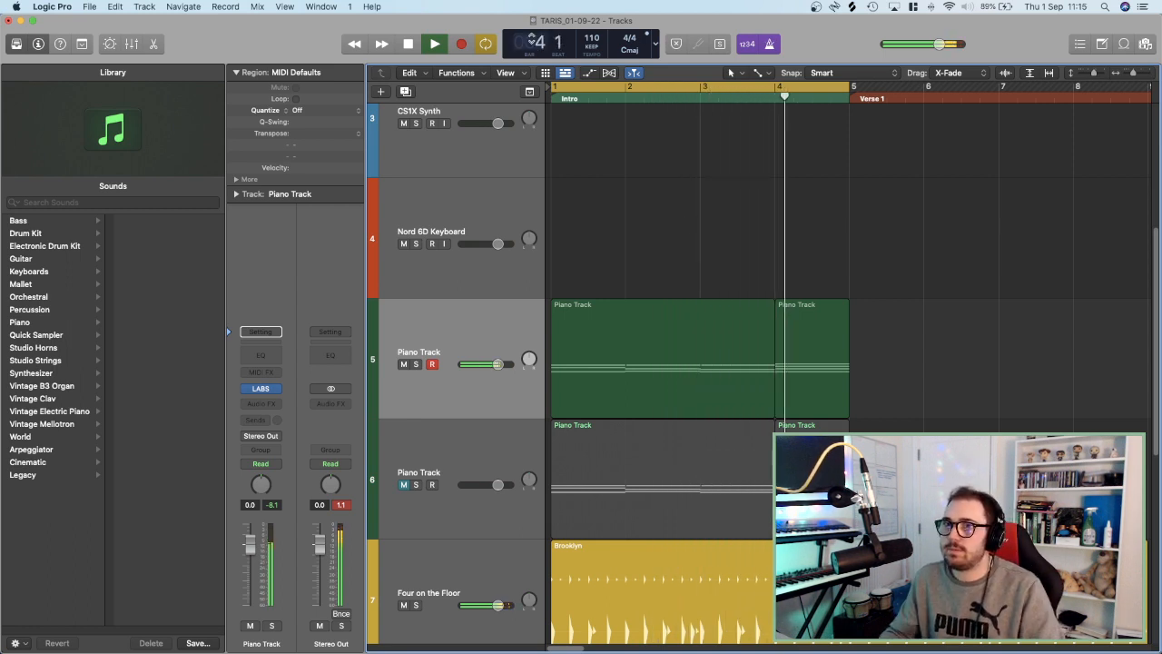
key("space")
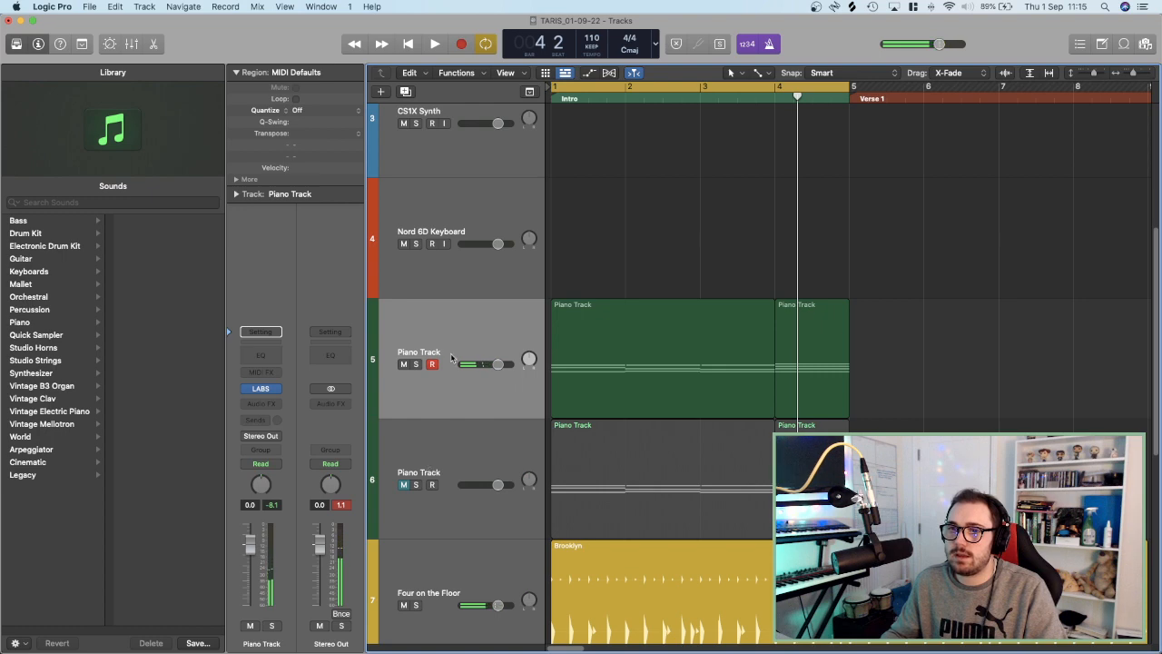
Move the iZotope Iris track up between the two piano tracks and open its Iris 2 instrument.
left_click(405, 92)
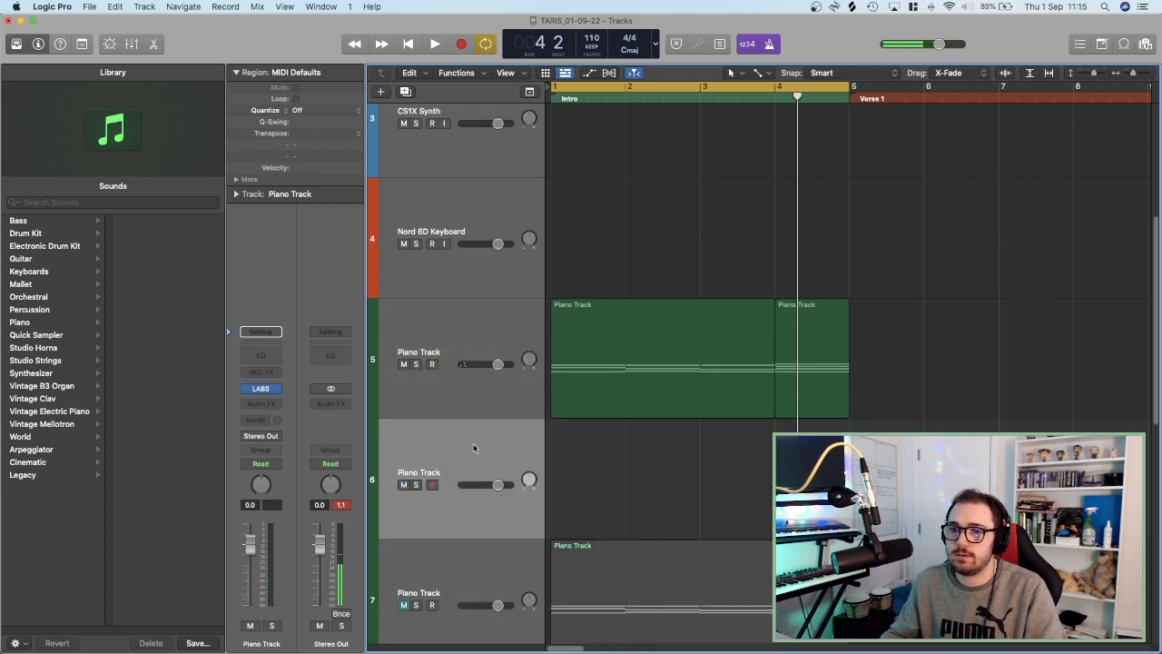
key("super+z")
scroll(473, 442, "down", 5)
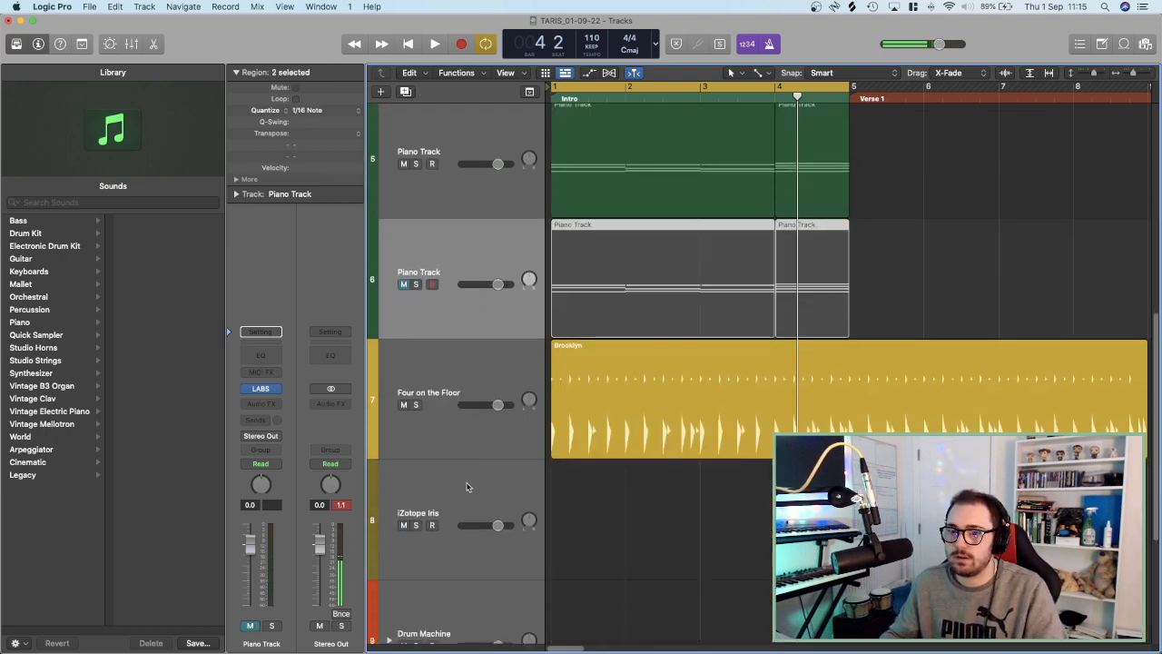
left_click_drag(467, 488, 484, 265)
scroll(480, 295, "up", 4)
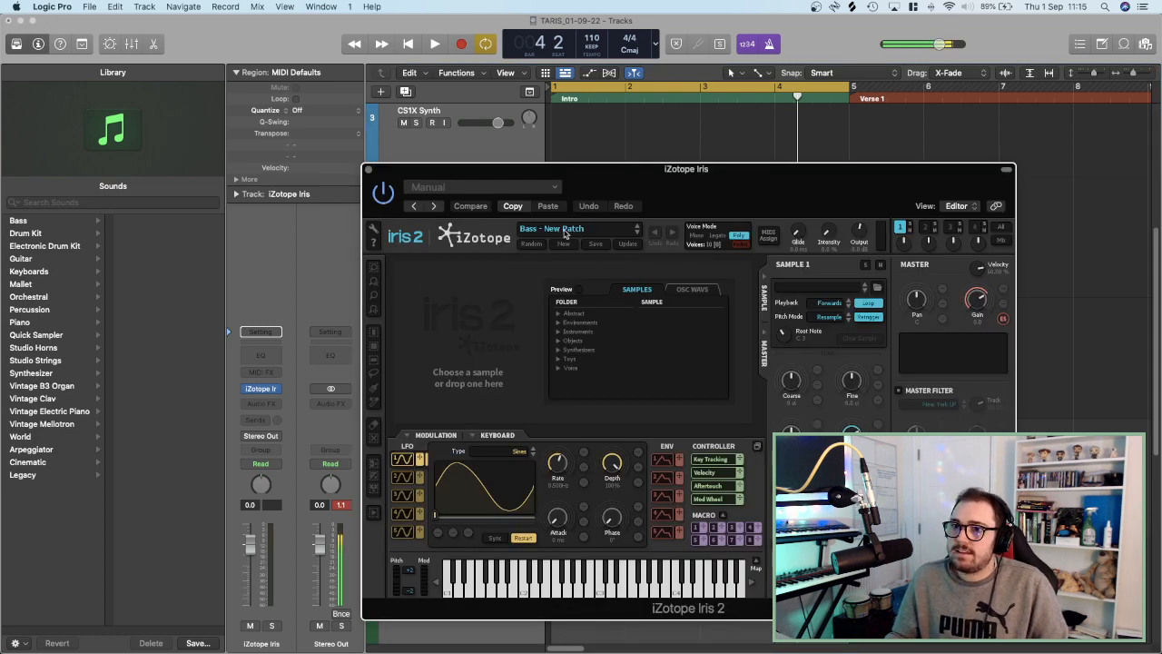
Audition the Leads patches Buzzy Lead, Cheap Guitar, Chipster, Glide Lead and Glass Trem in Iris 2.
left_click(564, 233)
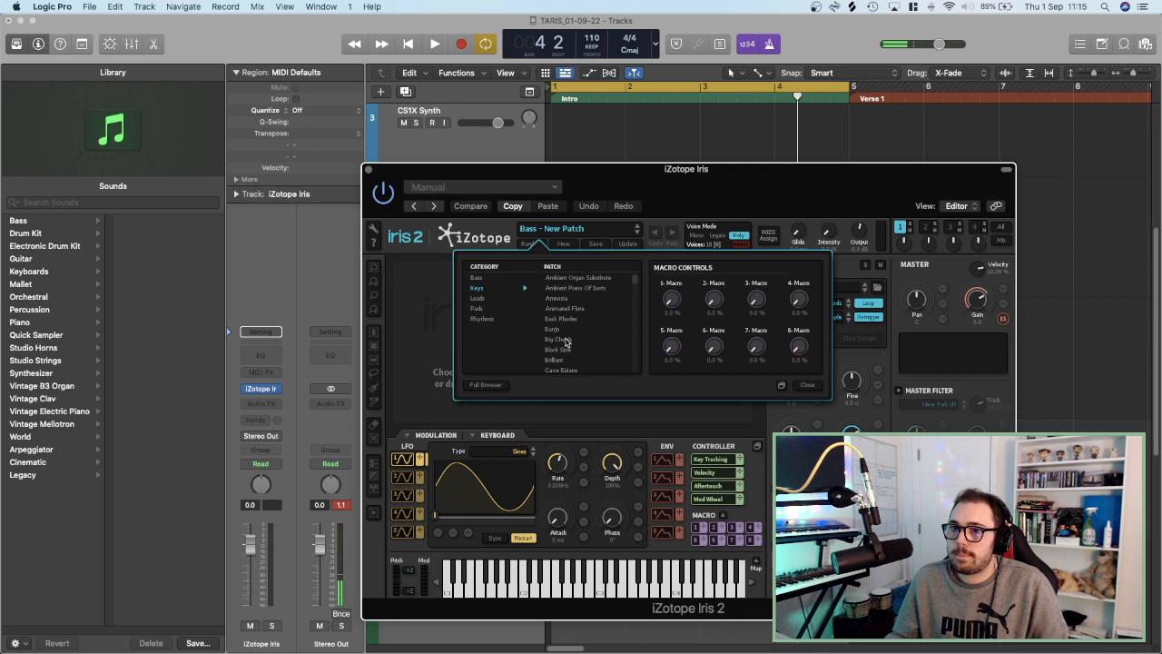
left_click(577, 340)
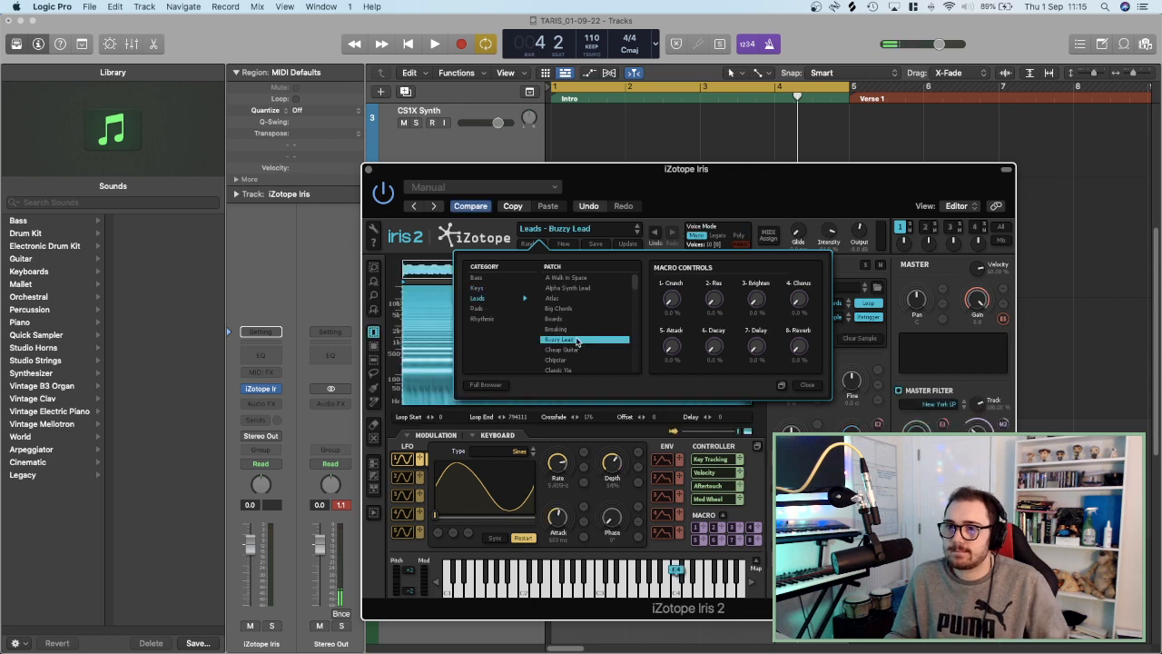
left_click(638, 236)
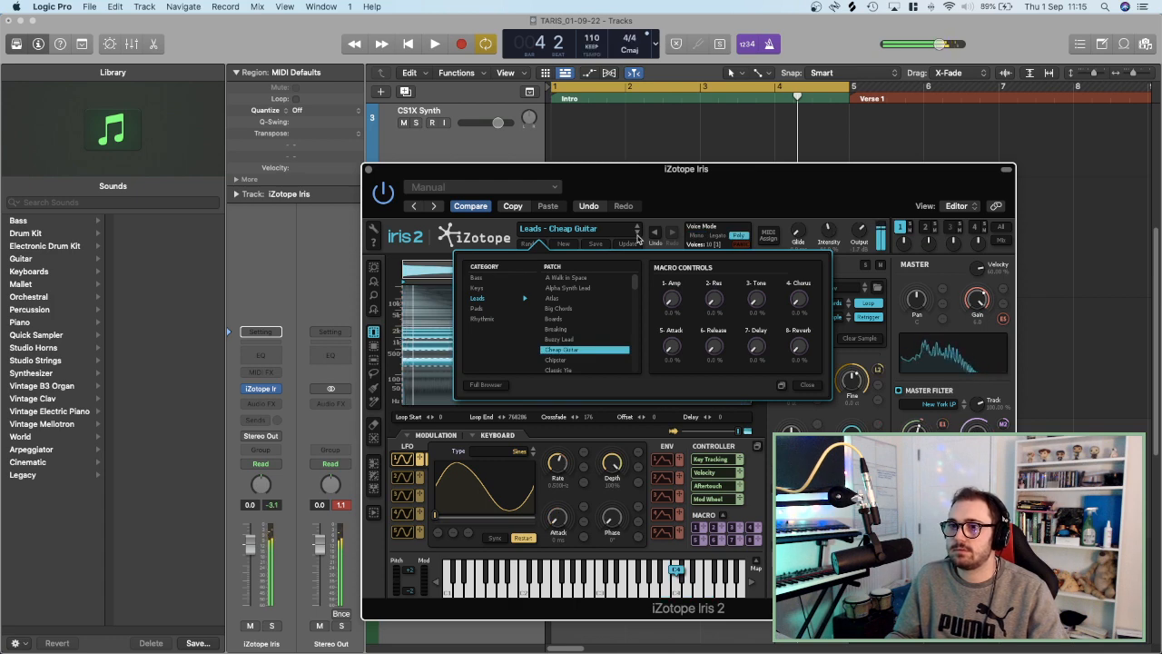
left_click(638, 238)
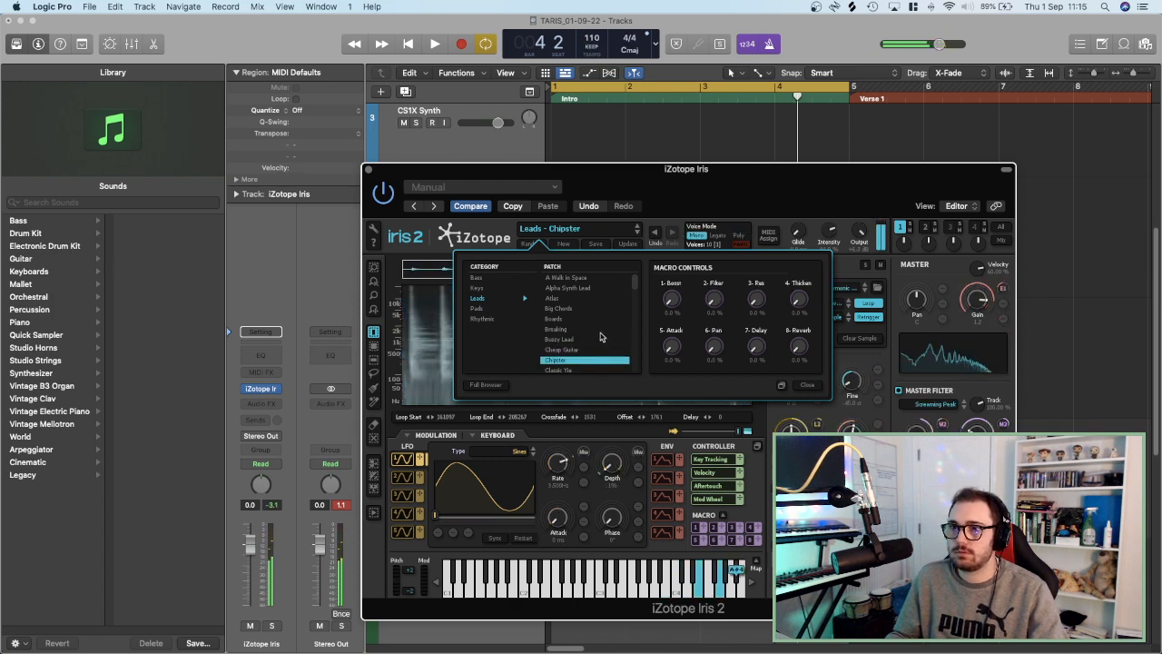
scroll(594, 338, "down", 5)
left_click(588, 362)
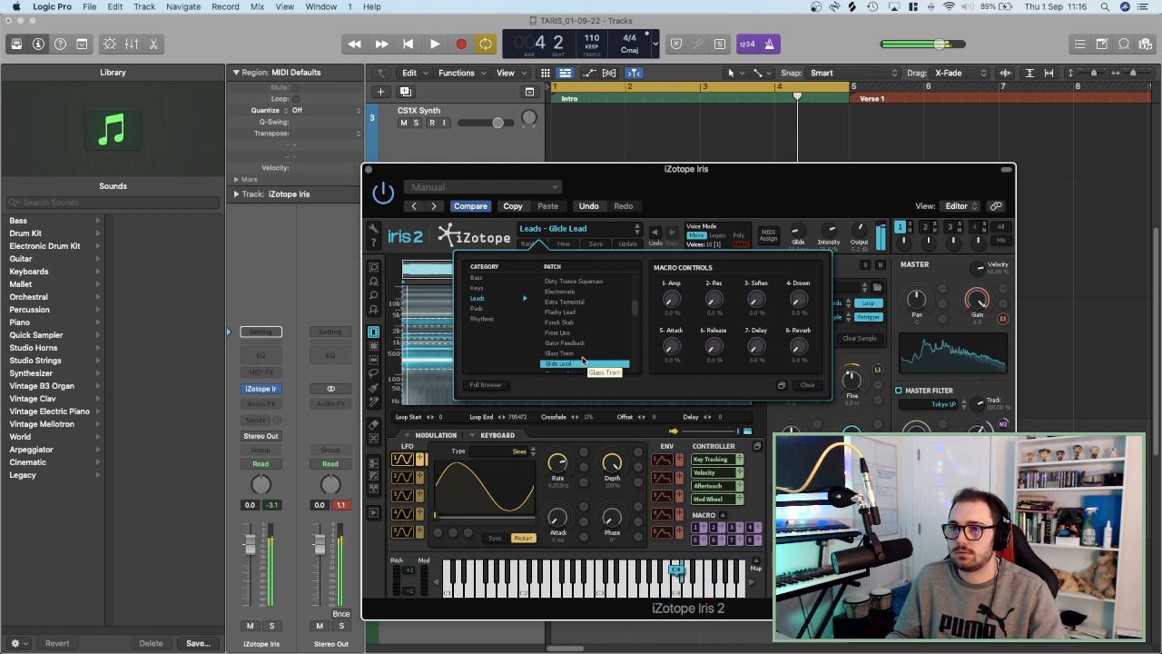
left_click(575, 353)
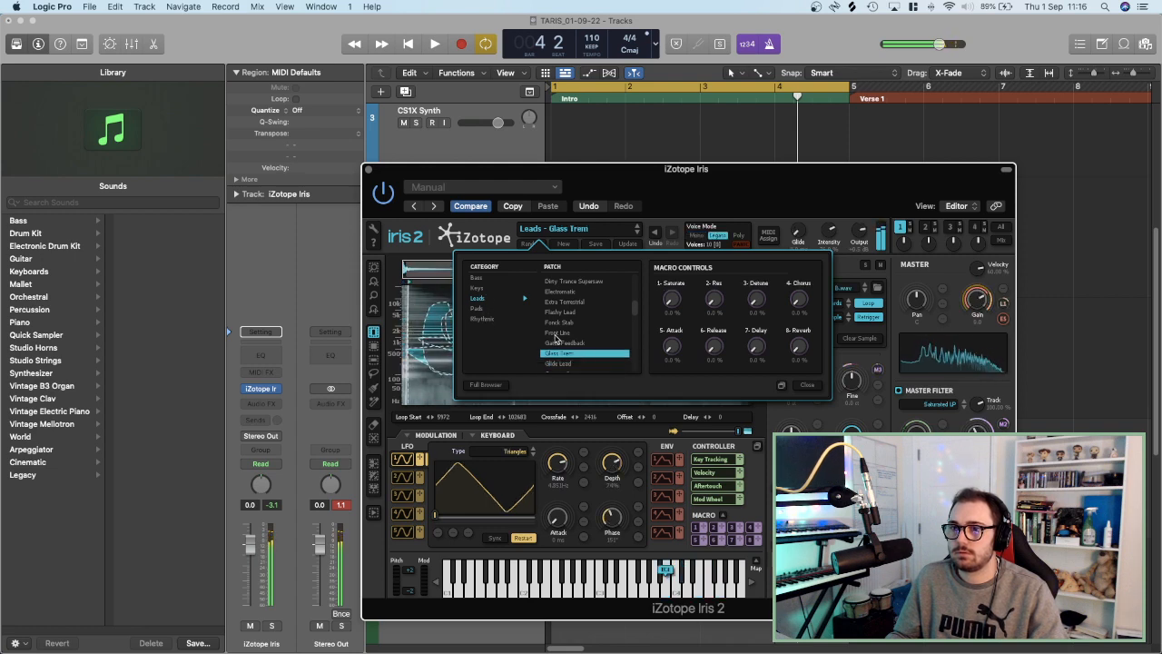
Audition the Keys patches Crisp Sine and Epiano Velocity in Iris 2.
left_click(474, 289)
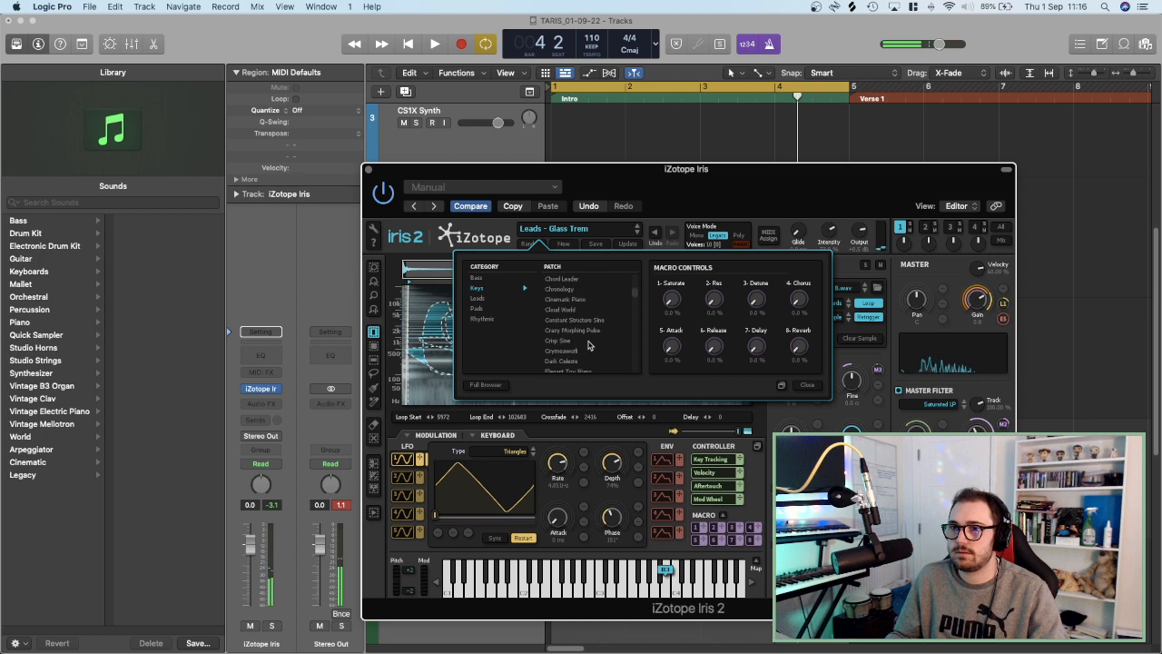
left_click(587, 342)
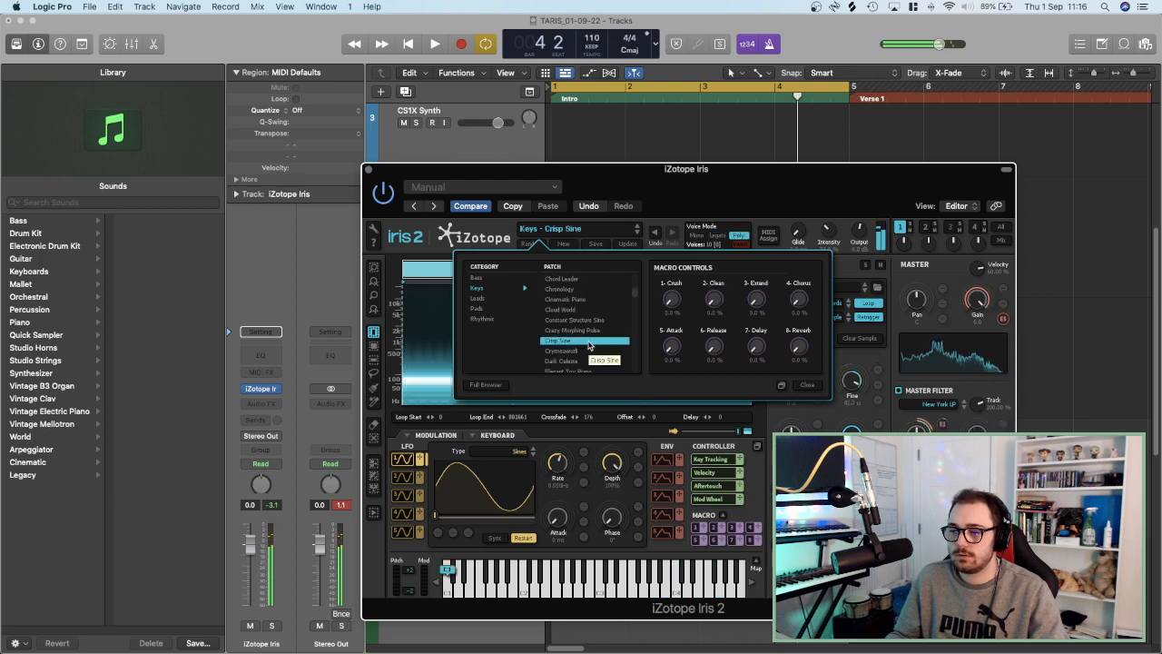
scroll(588, 345, "down", 3)
left_click(588, 342)
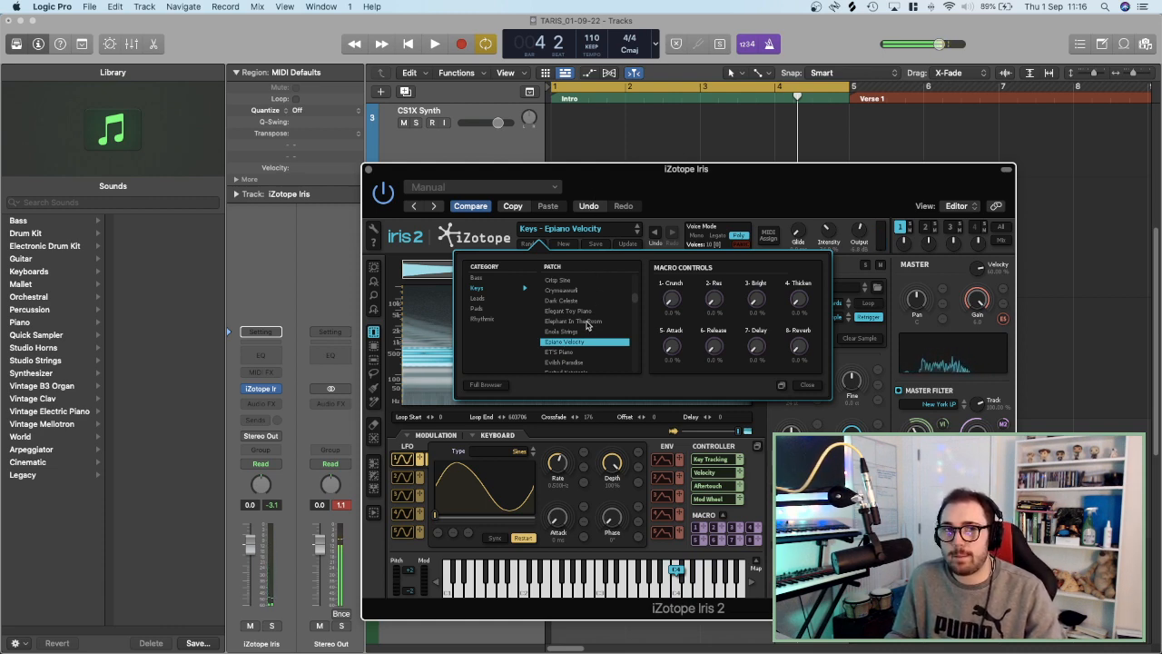
scroll(586, 325, "down", 5)
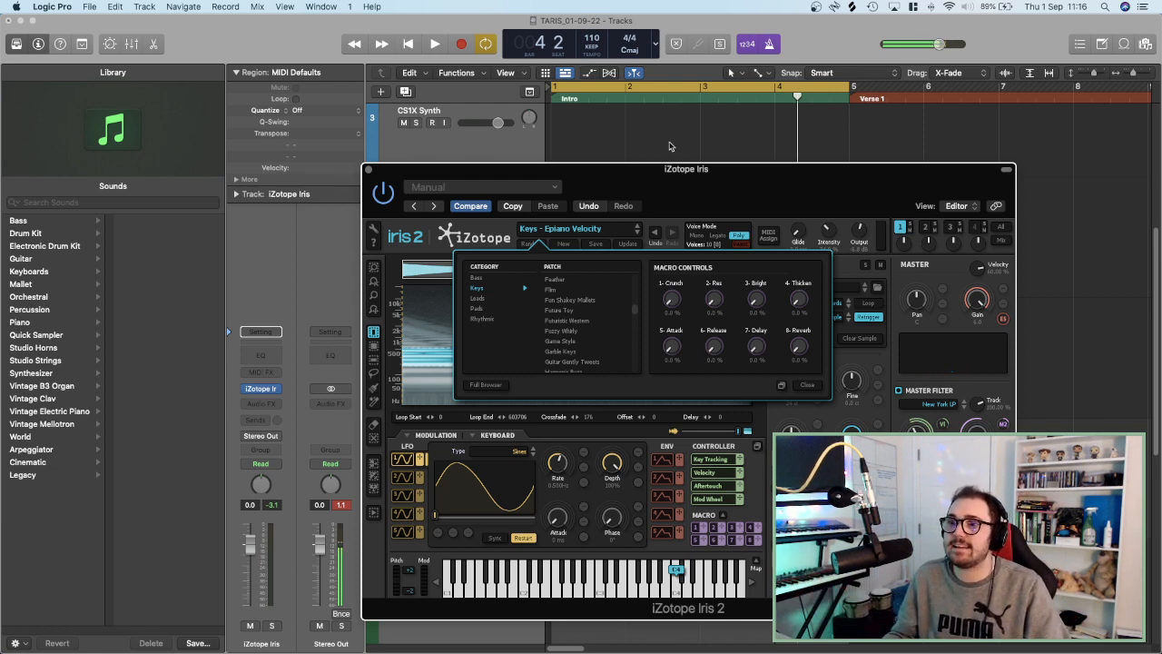
Try the Fuzzy Whirly patch in Iris 2, load Garble Keys instead and close the instrument window.
left_click_drag(700, 177, 494, 99)
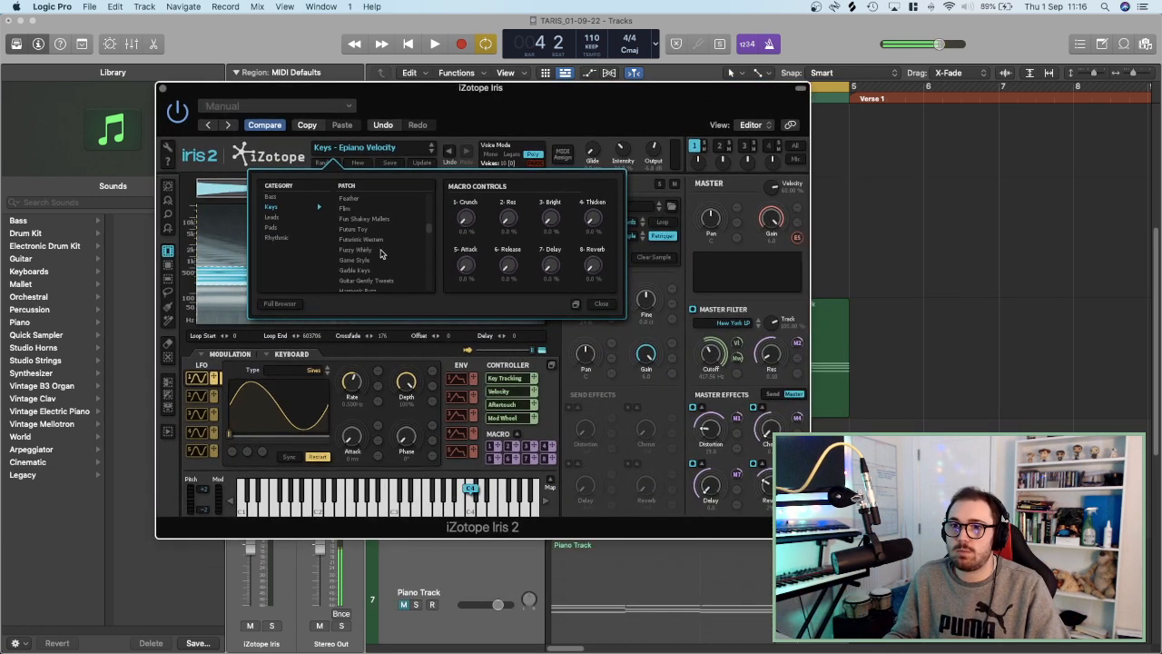
left_click(358, 250)
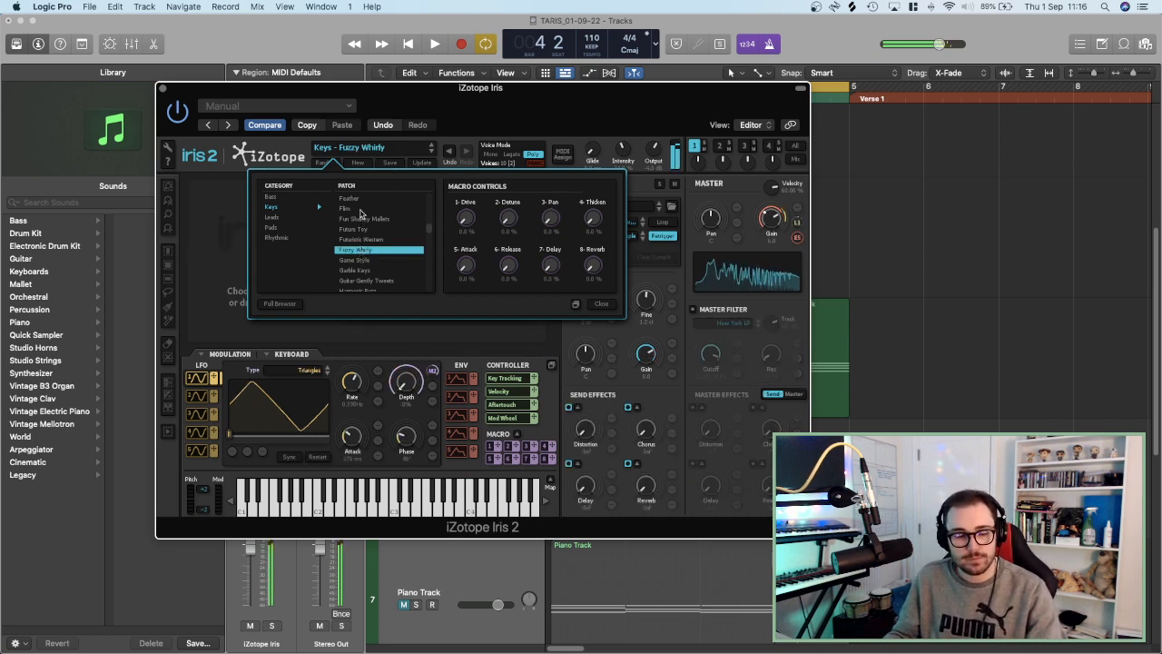
left_click(361, 270)
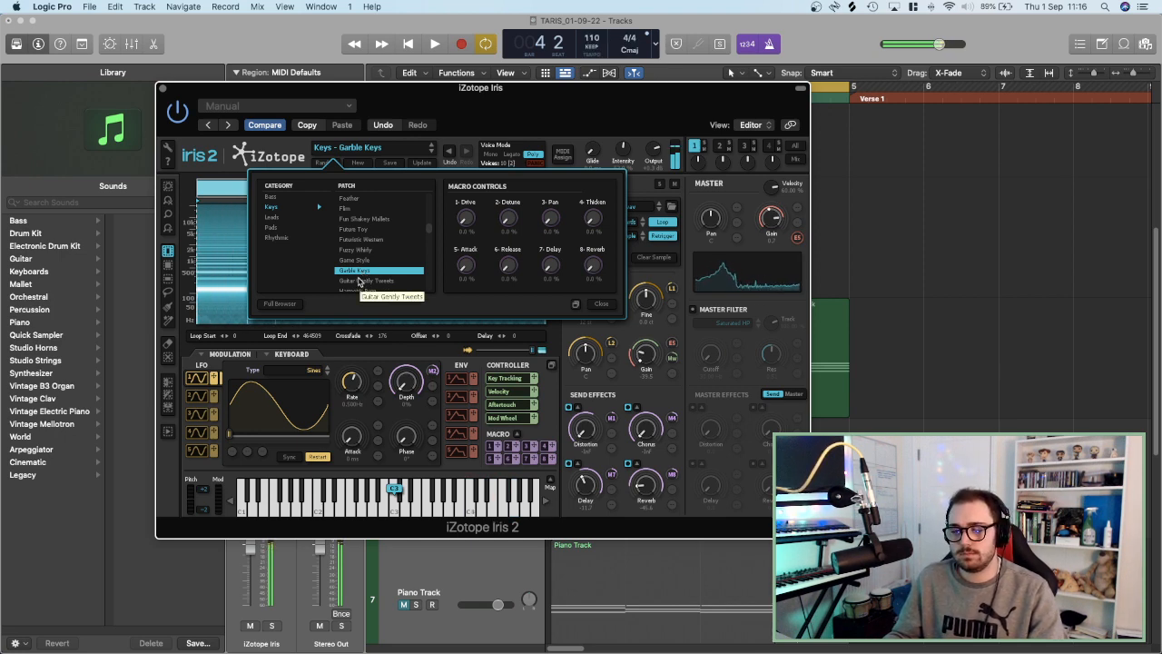
left_click(162, 90)
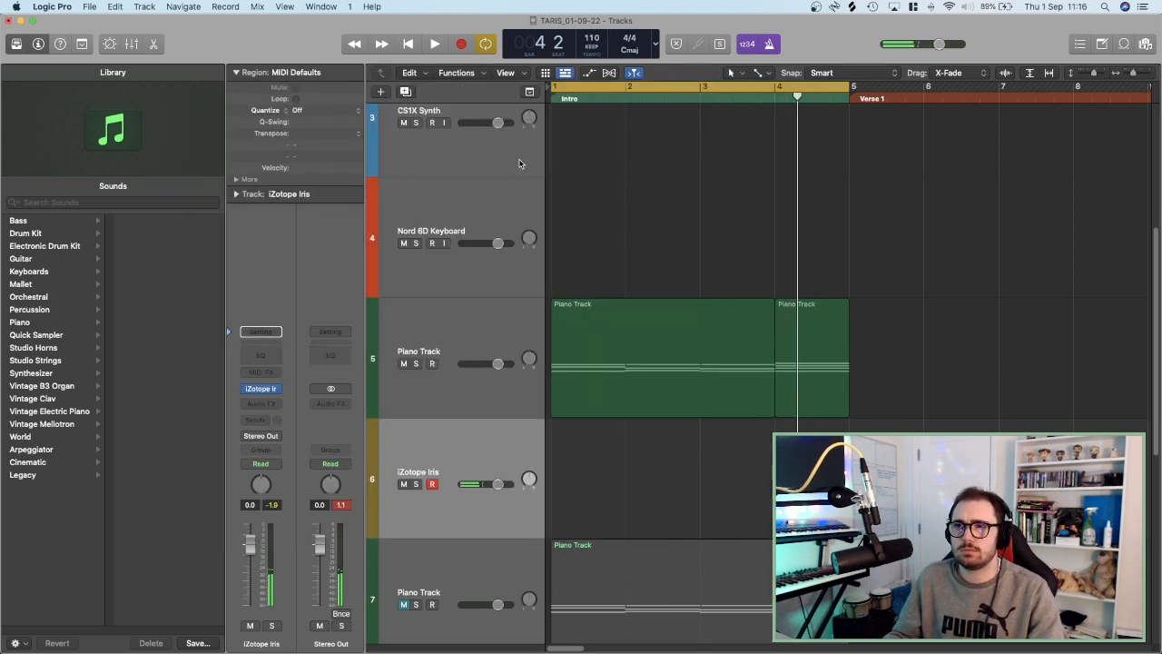
Rehearse over the loop and record a melody on the iZotope Iris track across the four intro bars.
key("space")
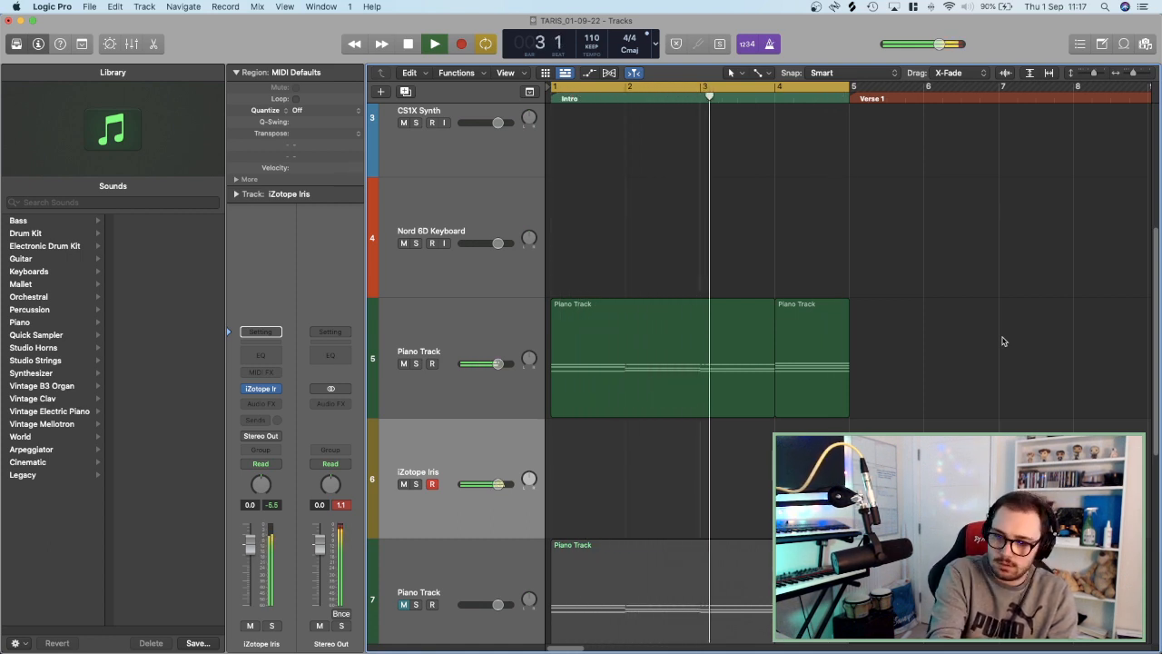
key("space")
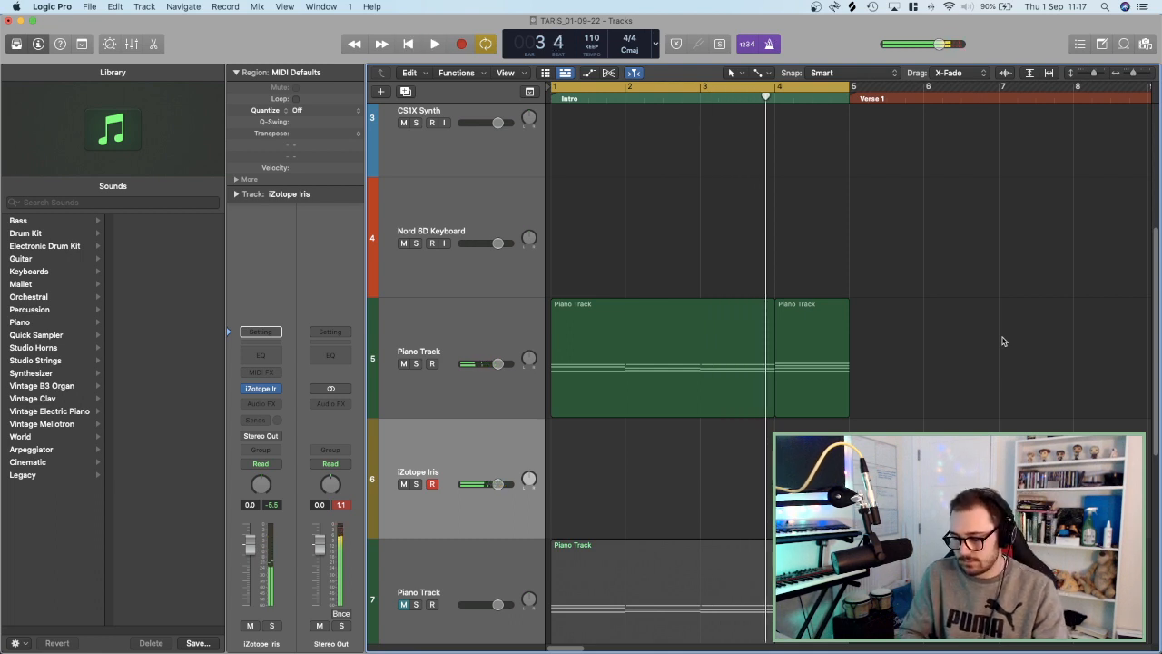
key("space")
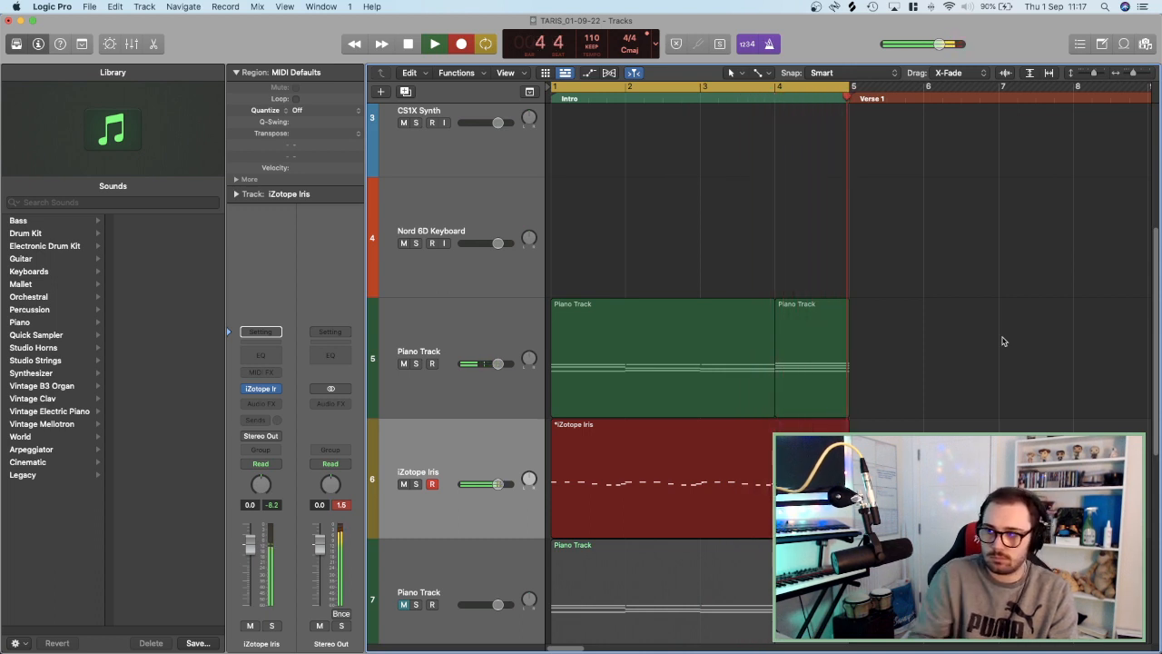
key("space")
Quantize the recorded iZotope Iris region to 1/16 Note while playing the loop back.
key("space")
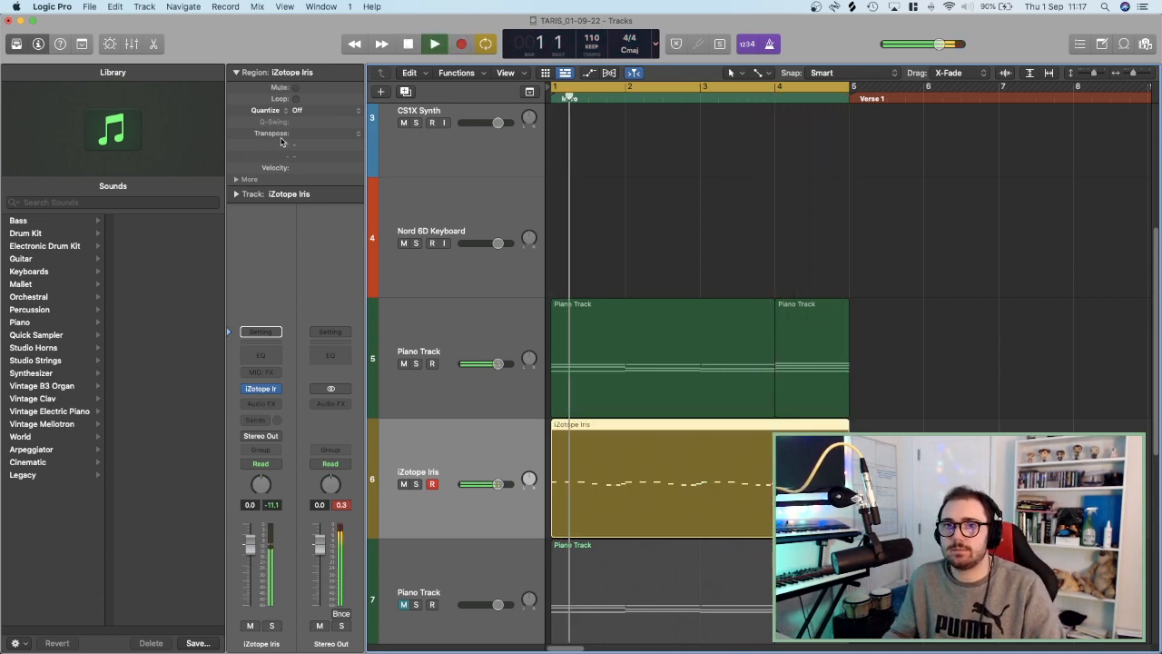
left_click(307, 110)
left_click(336, 170)
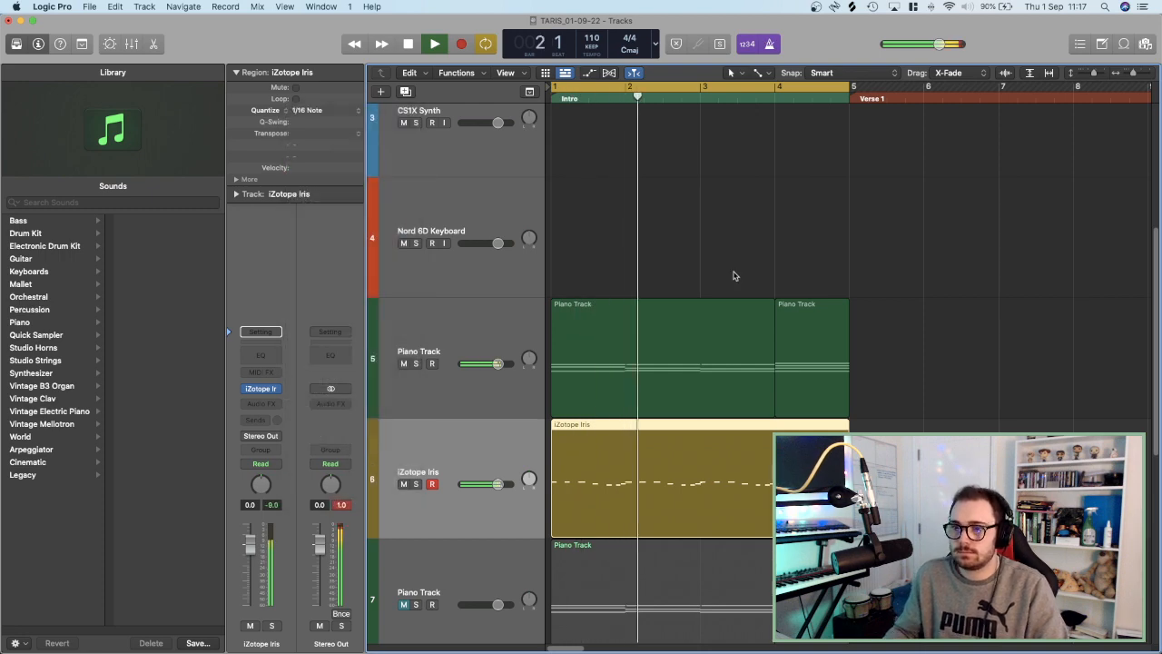
key("space")
key("space")
Shorten the iZotope Iris region to end at bar 3 and repeat it once to fill bars 3 and 4.
key("super+Down")
key("super+Down")
key("super+Down")
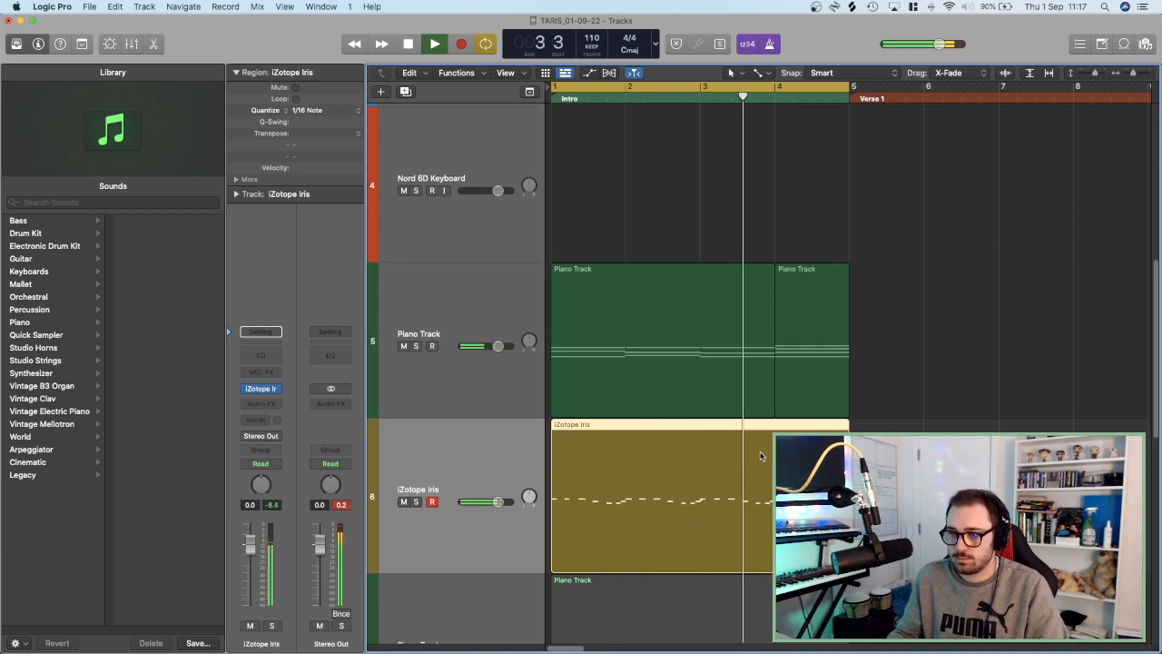
scroll(760, 456, "down", 3)
scroll(761, 456, "down", 1)
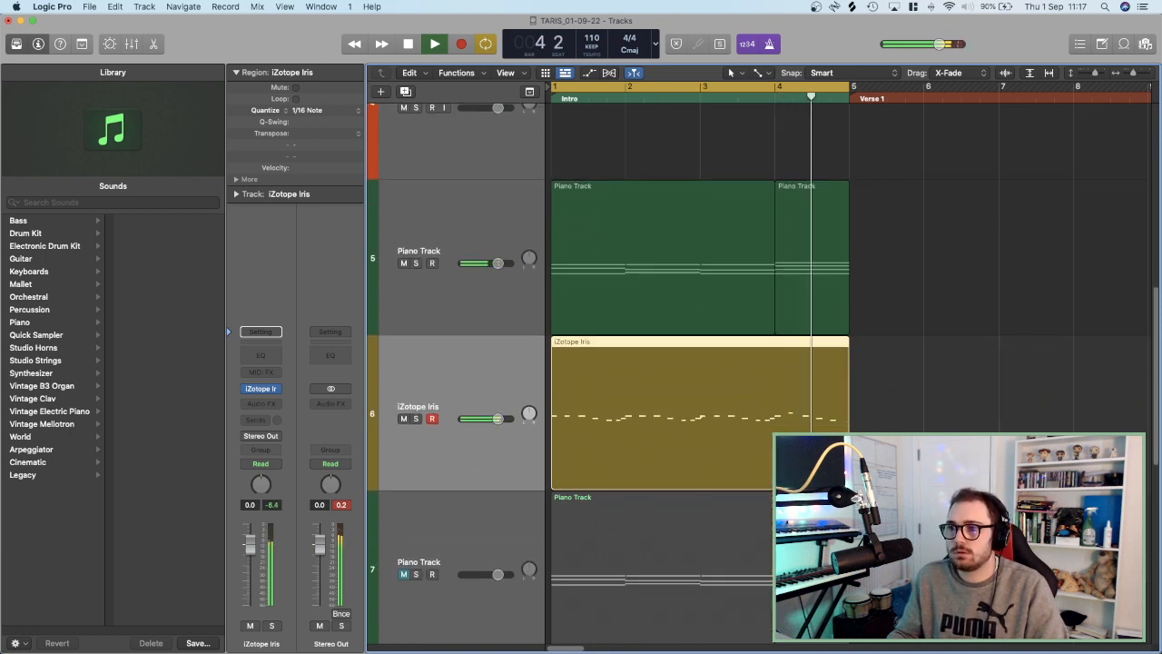
key("space")
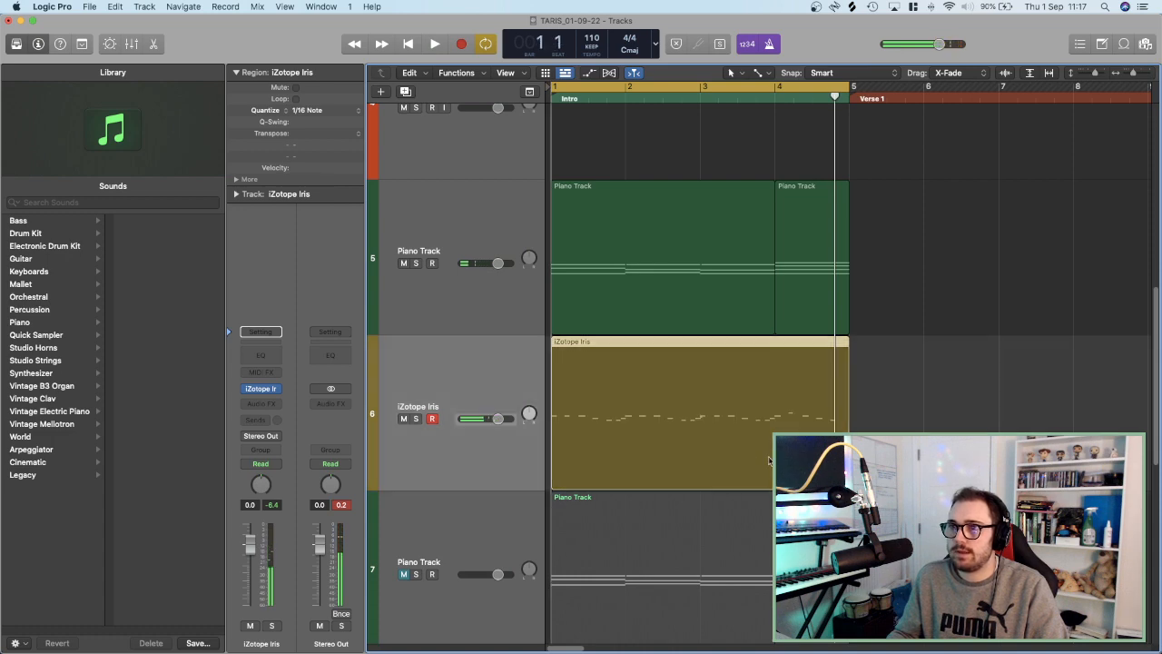
left_click_drag(847, 463, 699, 459)
key("super+r")
Play back the loop with the repeated melody and select both regions on the iZotope Iris track.
key("space")
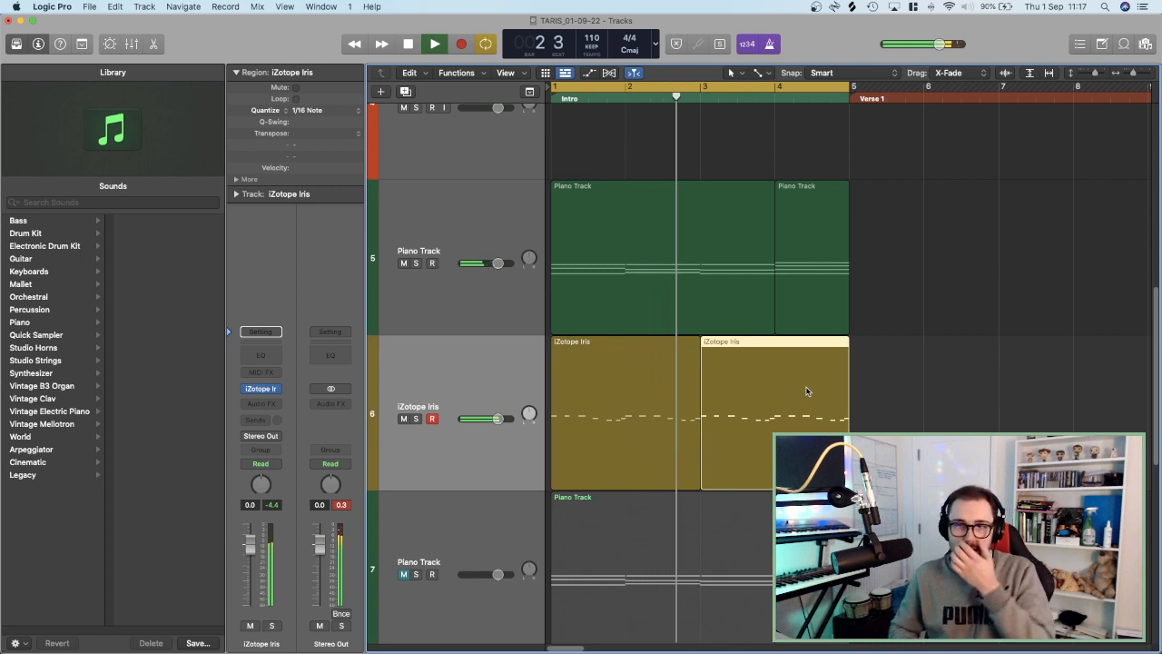
key("space")
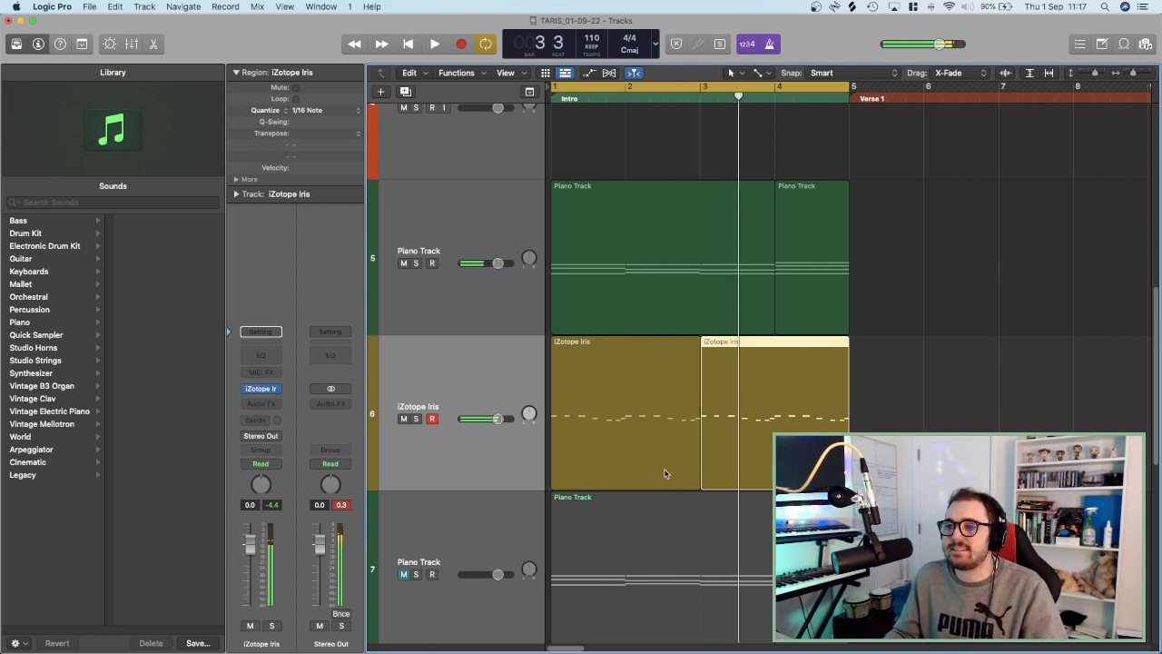
left_click(463, 372)
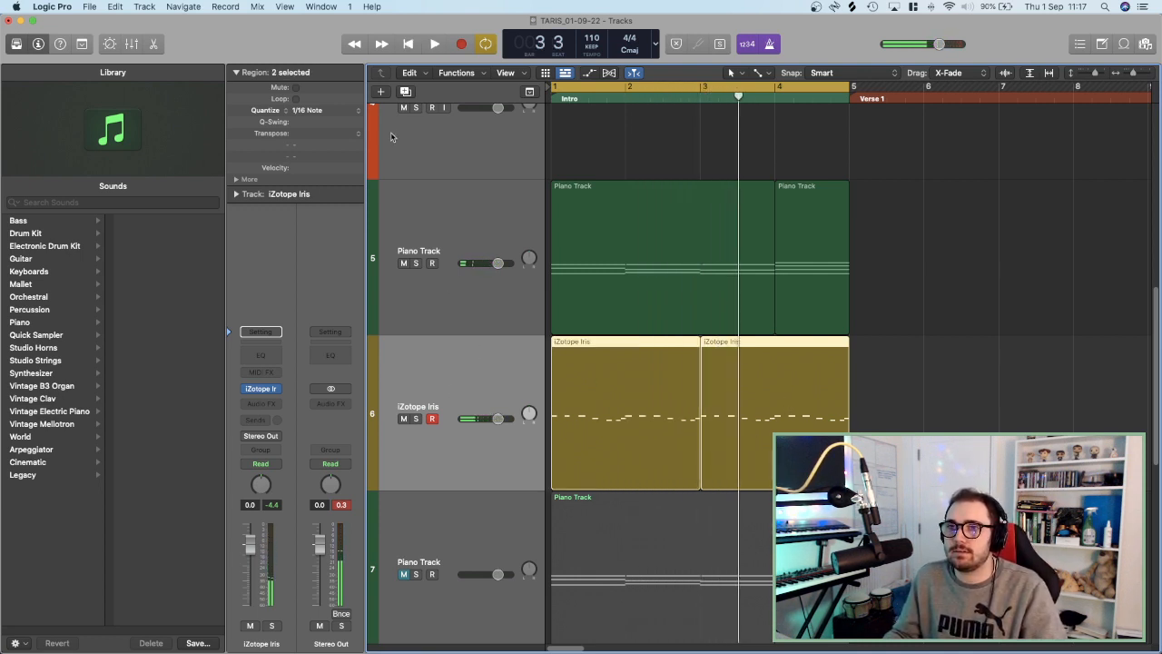
Deselect the two iZotope Iris regions and play back the intro loop with the piano, melody and drums.
scroll(656, 349, "down", 5)
key("super+Up")
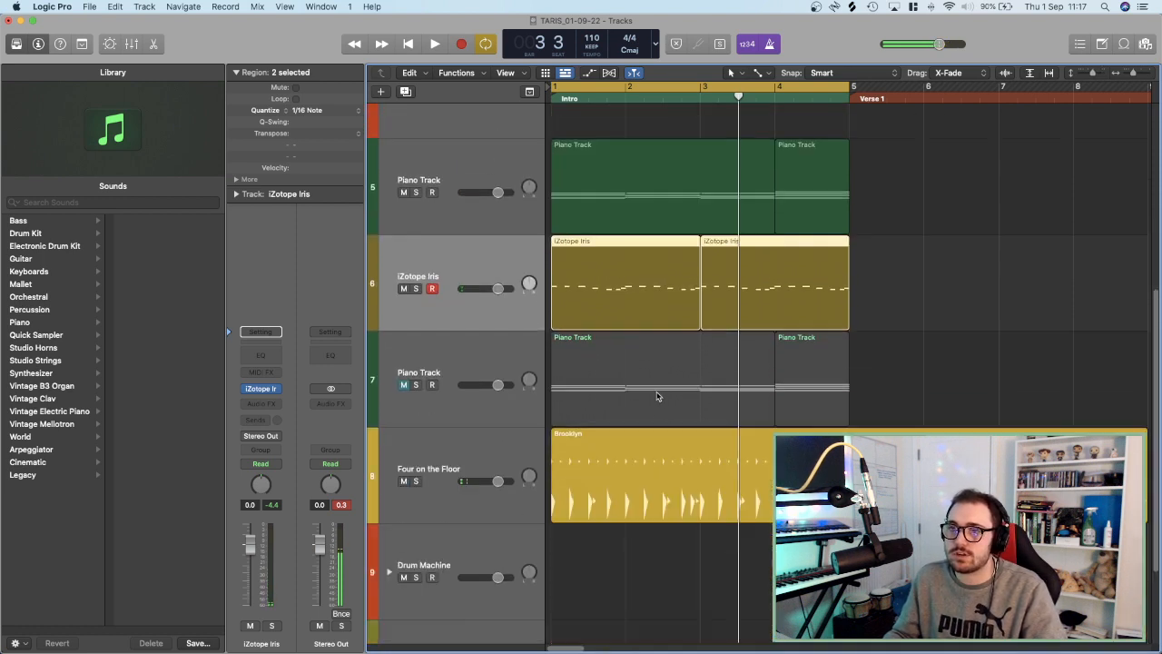
scroll(718, 305, "up", 2)
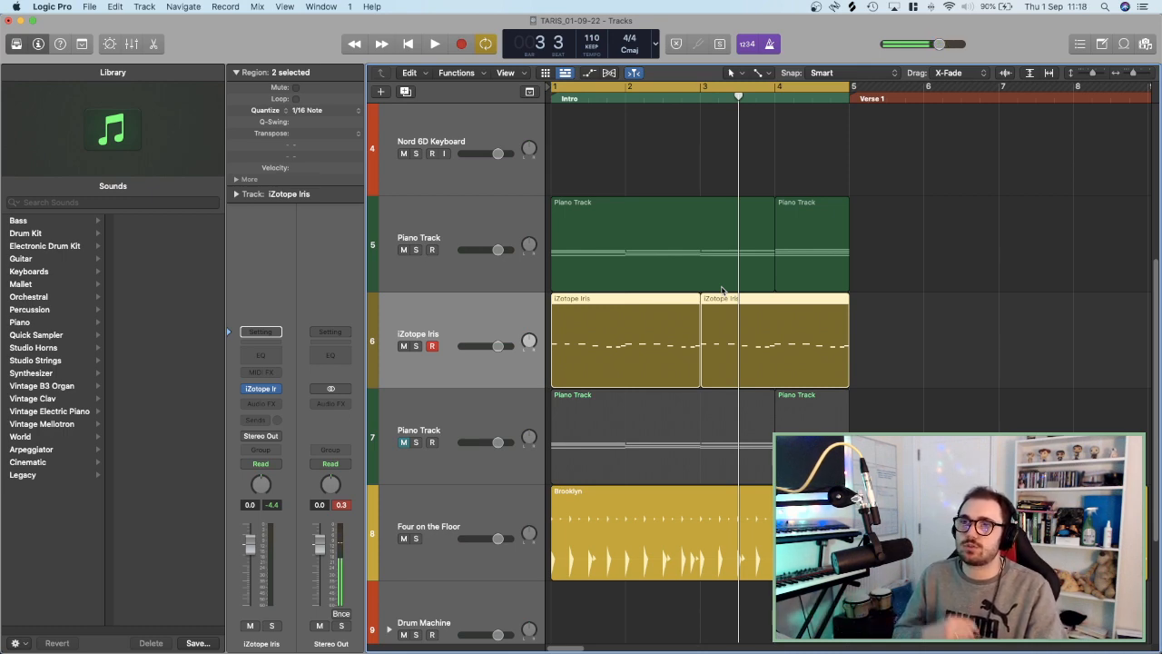
left_click(881, 260)
left_click_drag(880, 248, 998, 291)
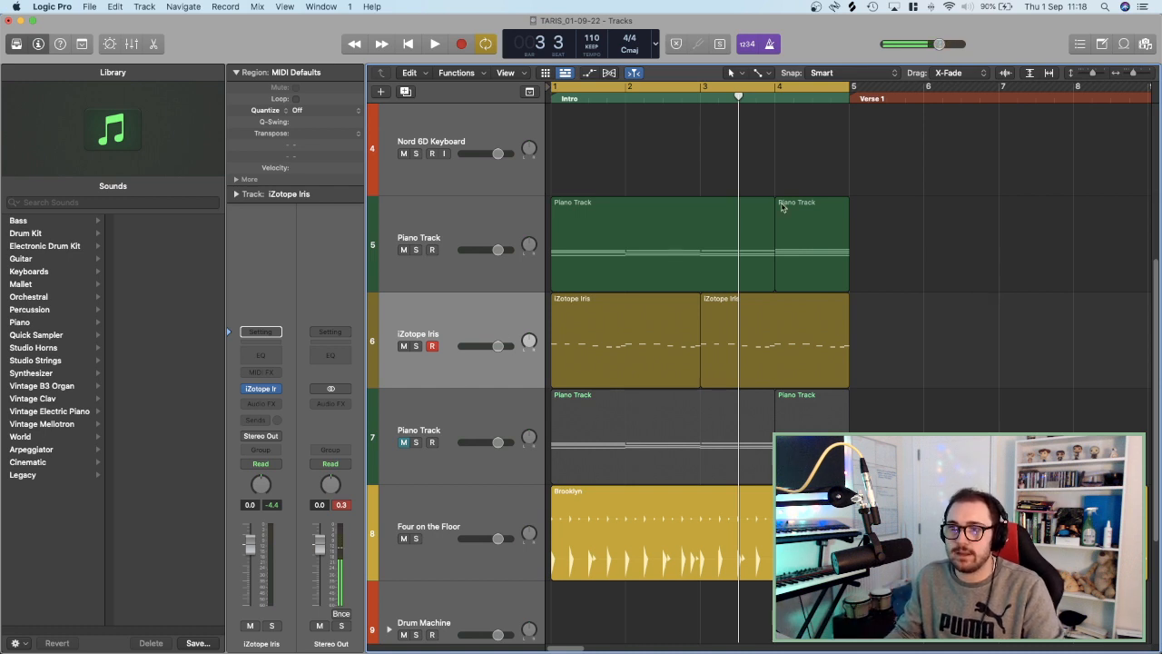
key("space")
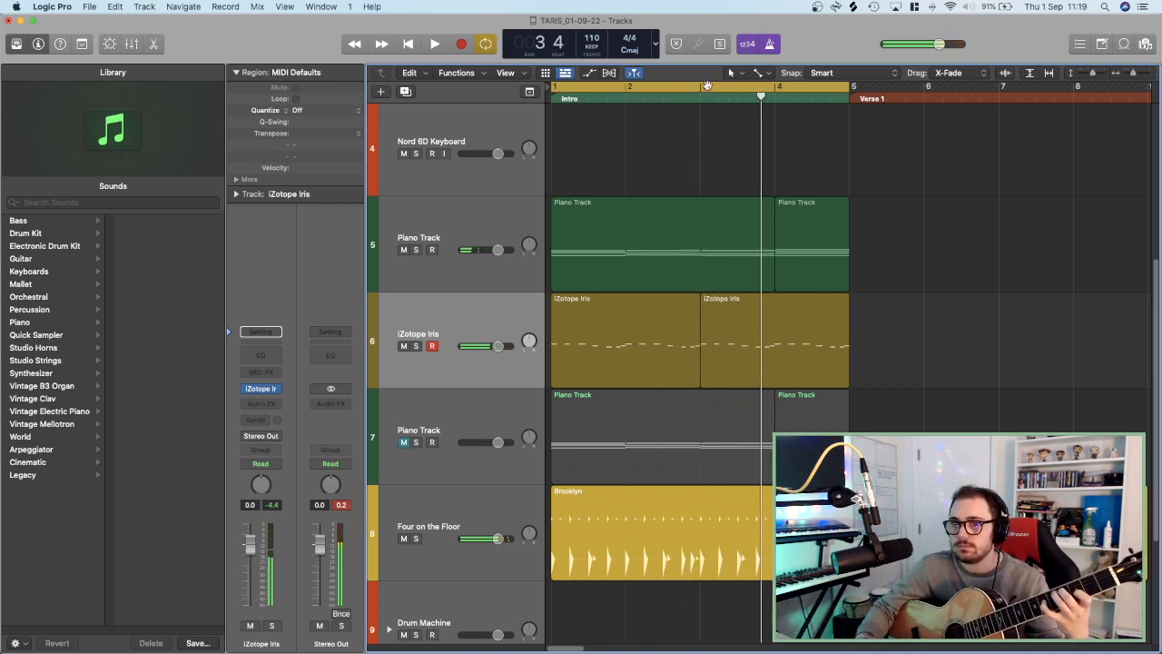
Turn off cycle mode, create one audio track using Input 1, and record-enable the new track.
left_click(564, 82)
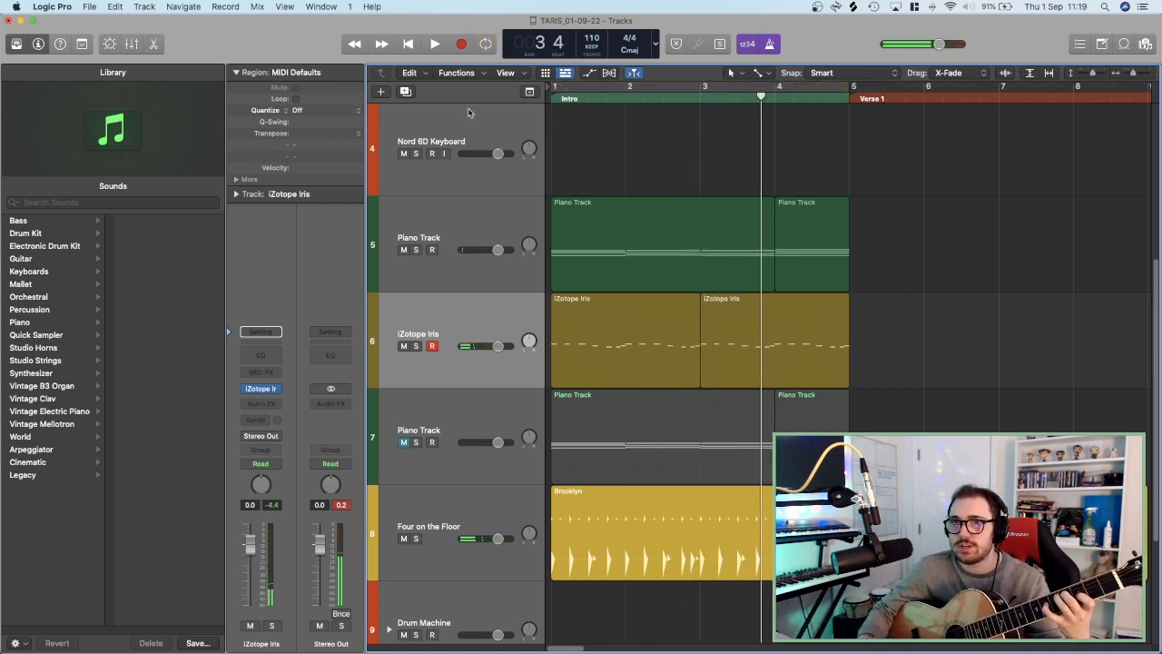
left_click(382, 93)
left_click(588, 45)
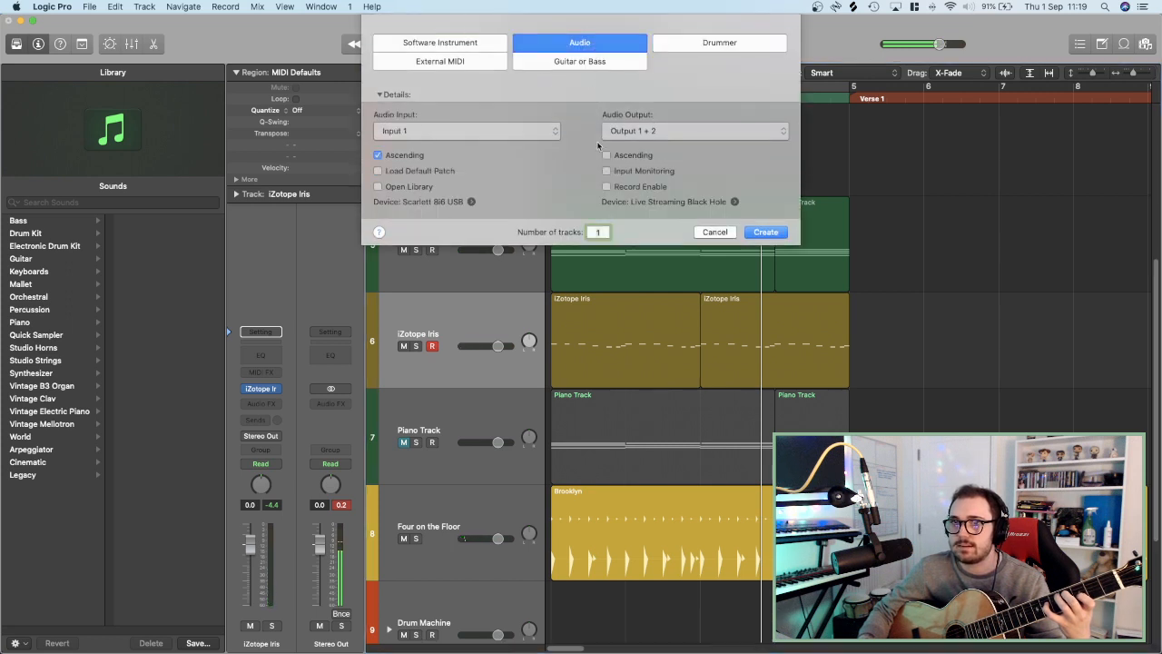
left_click(765, 232)
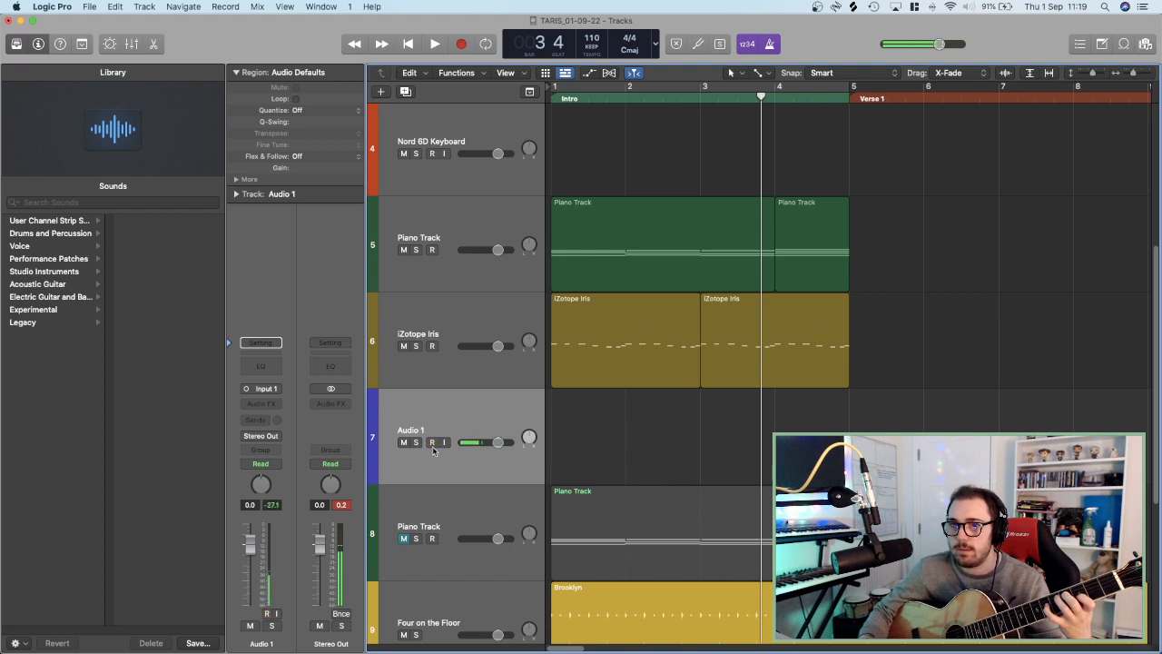
left_click(432, 443)
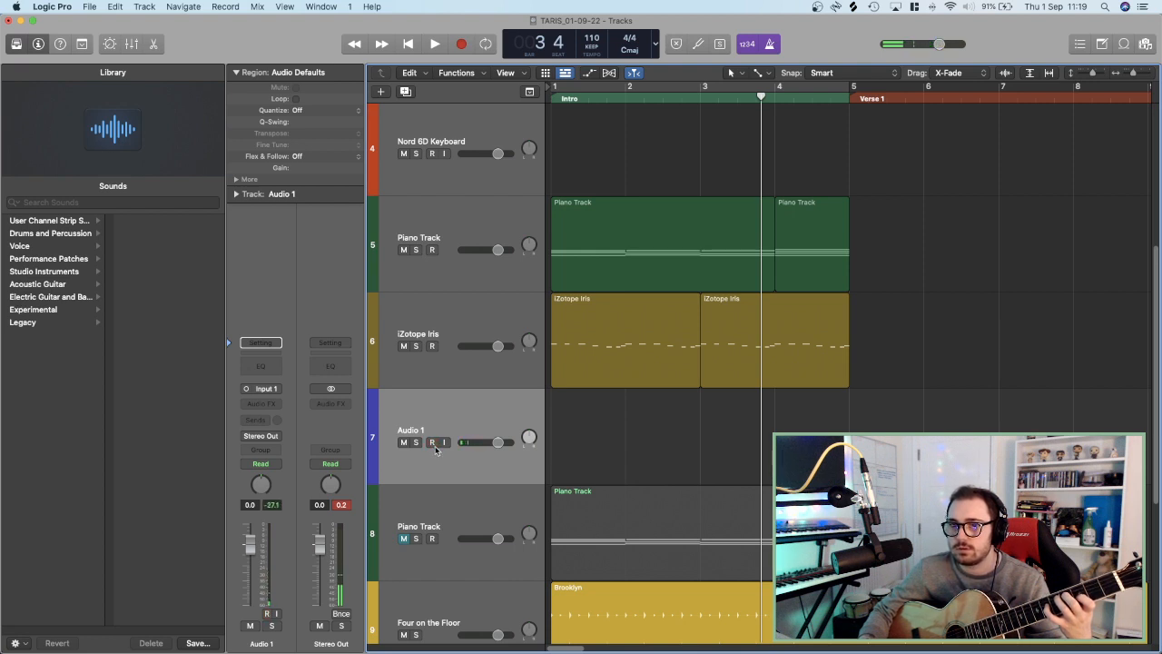
key("r")
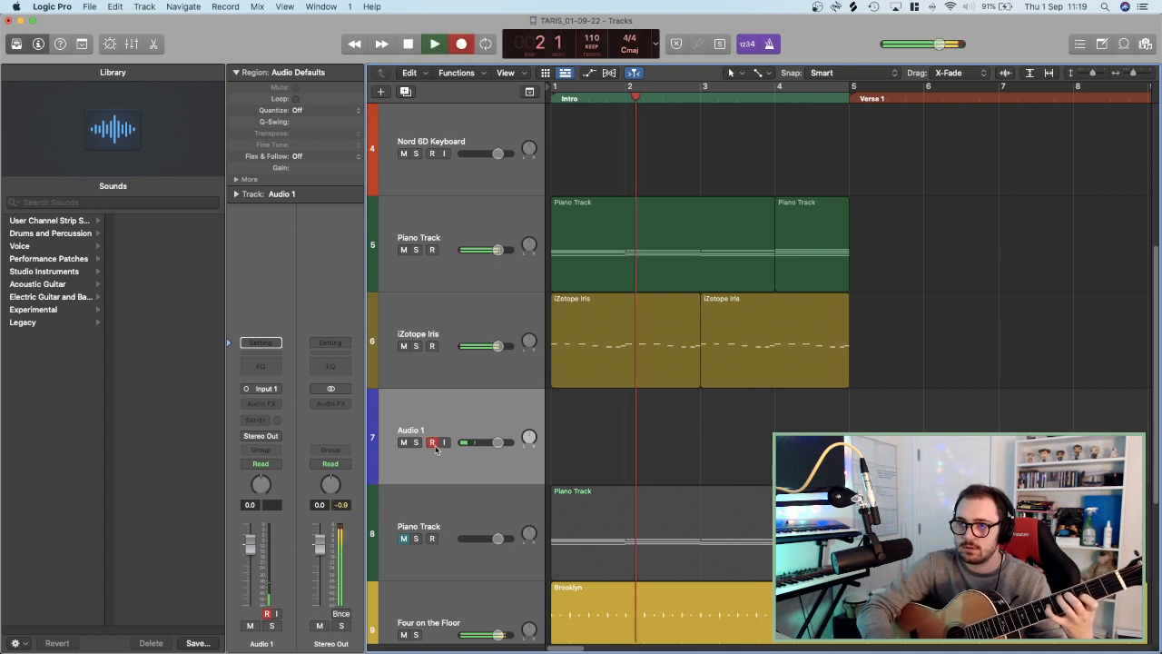
key("space")
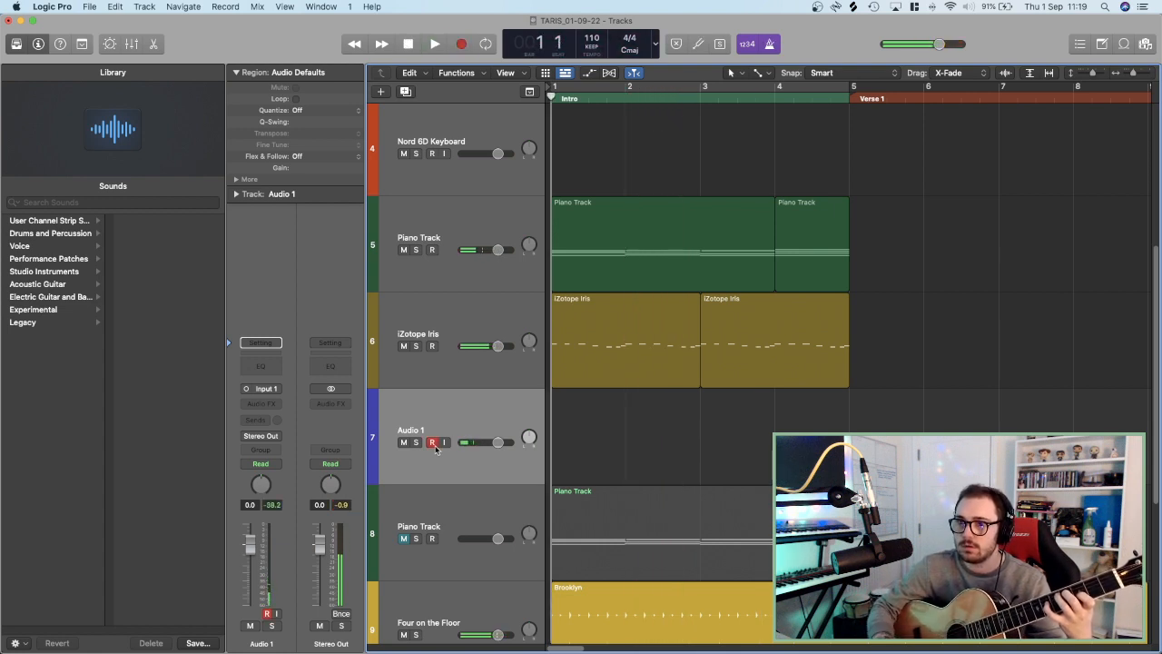
key("r")
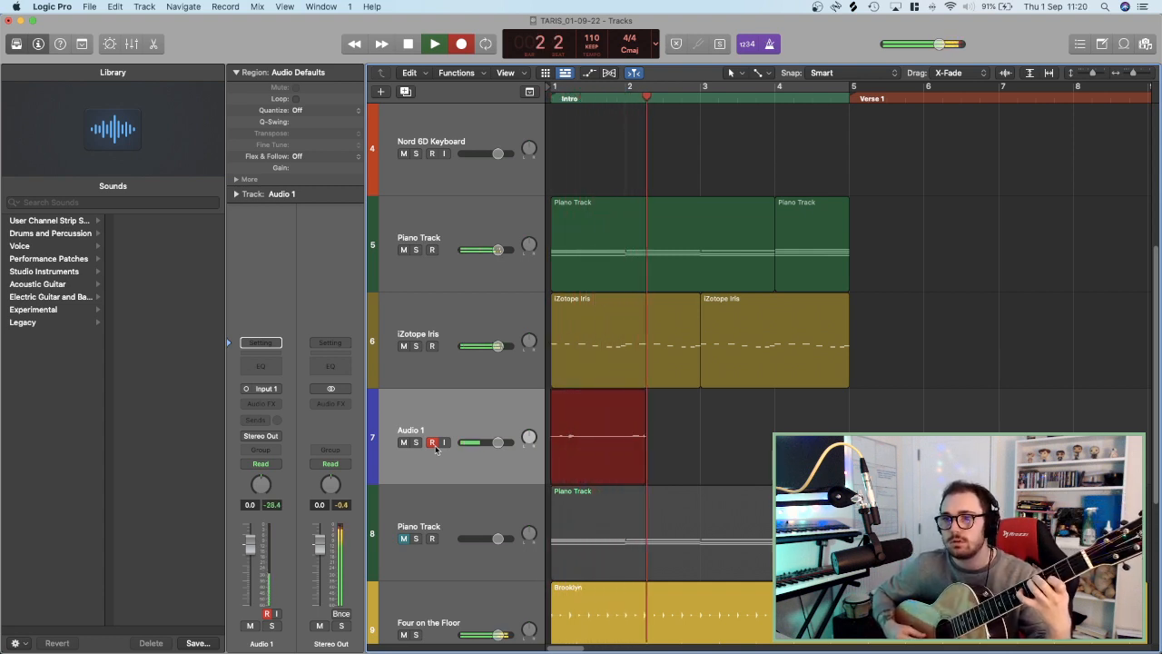
key("space")
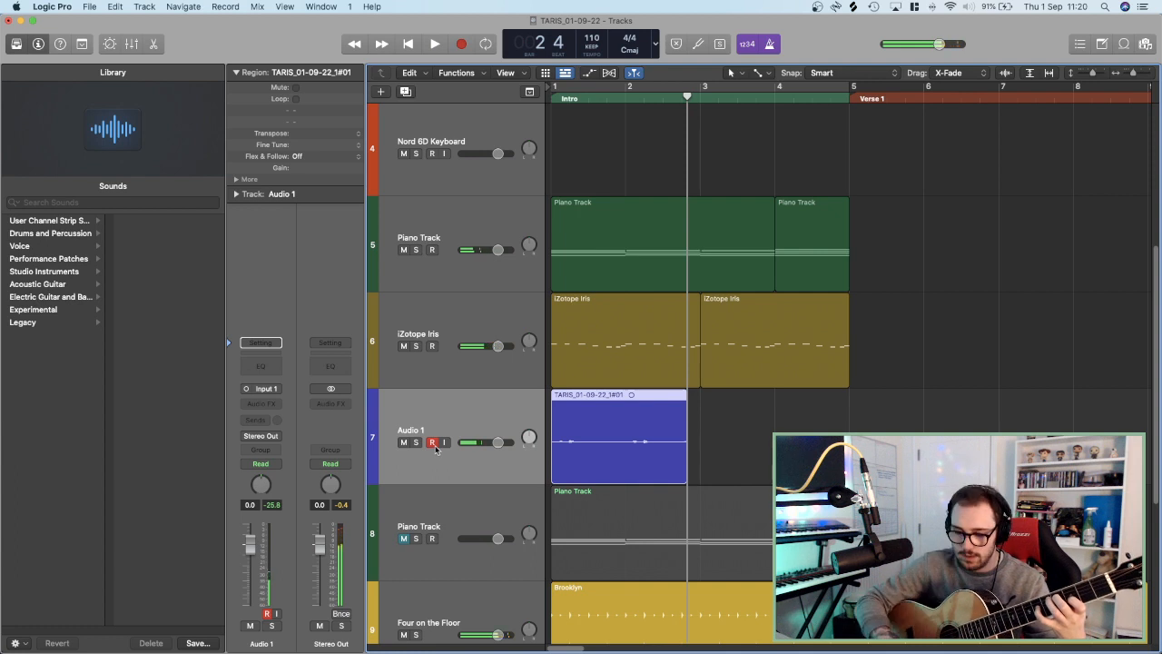
key("BackSpace")
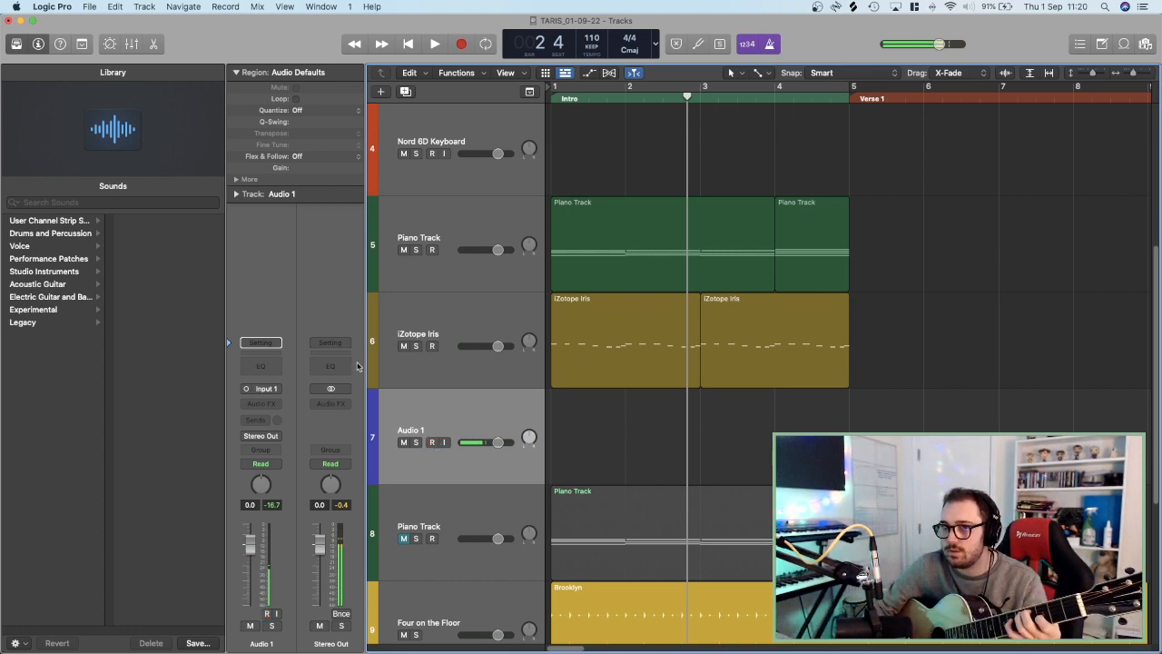
Turn on input monitoring for the Audio 1 track and record a guitar take from bar 1 across the four-bar intro.
scroll(600, 316, "up", 5)
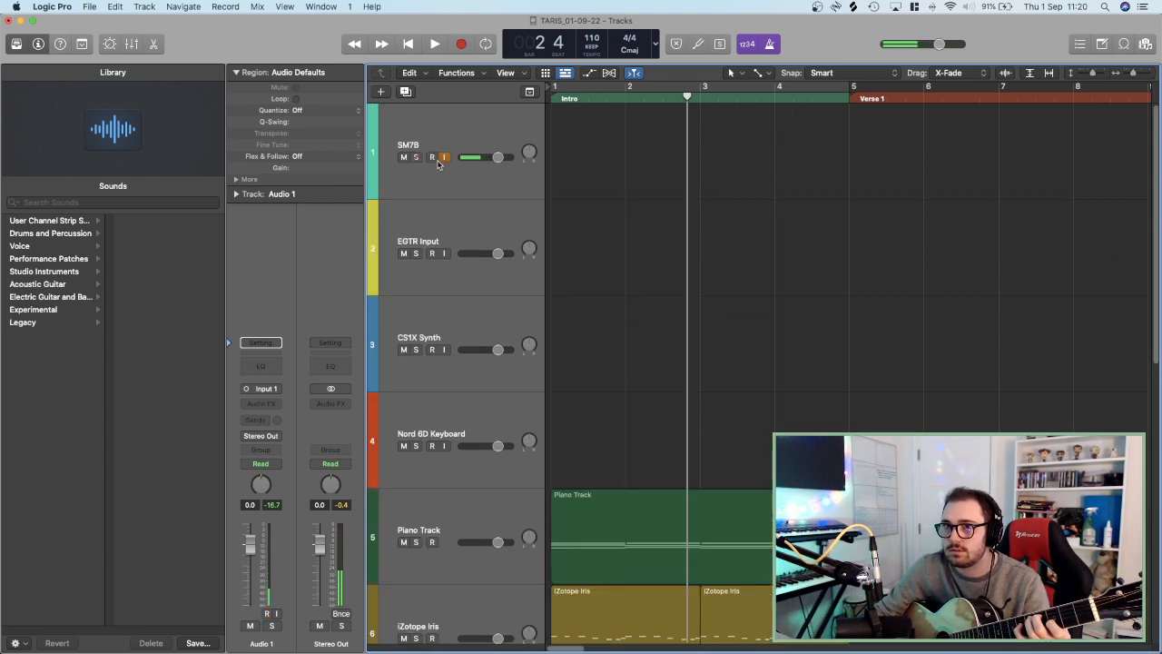
scroll(496, 379, "down", 5)
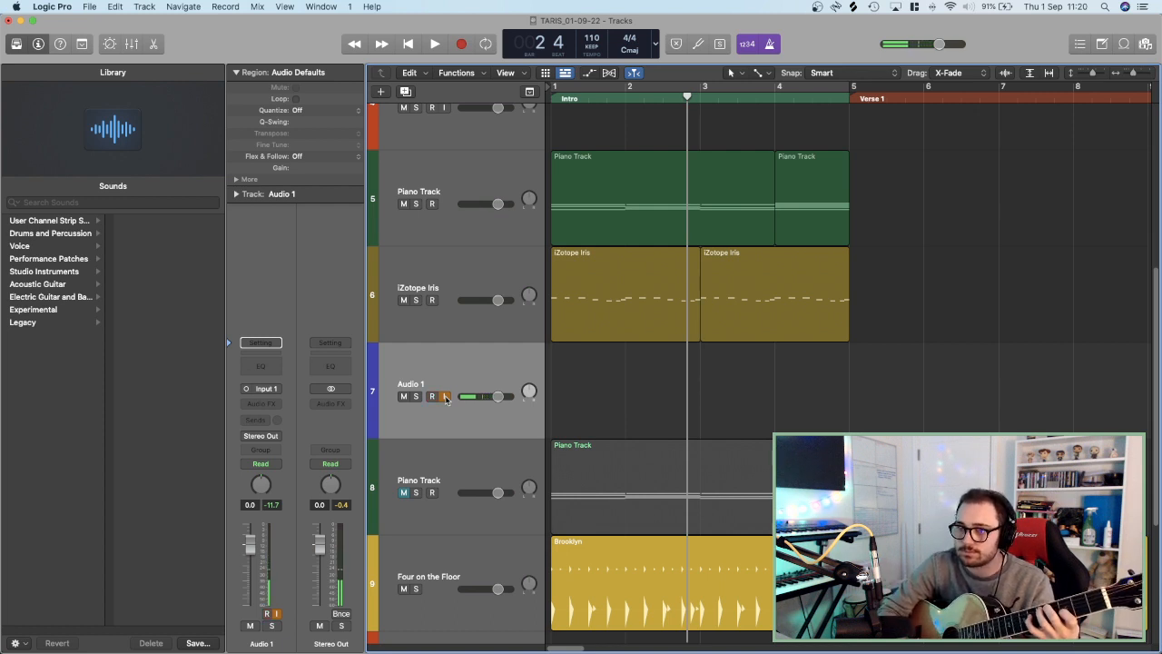
key("Return")
key("r")
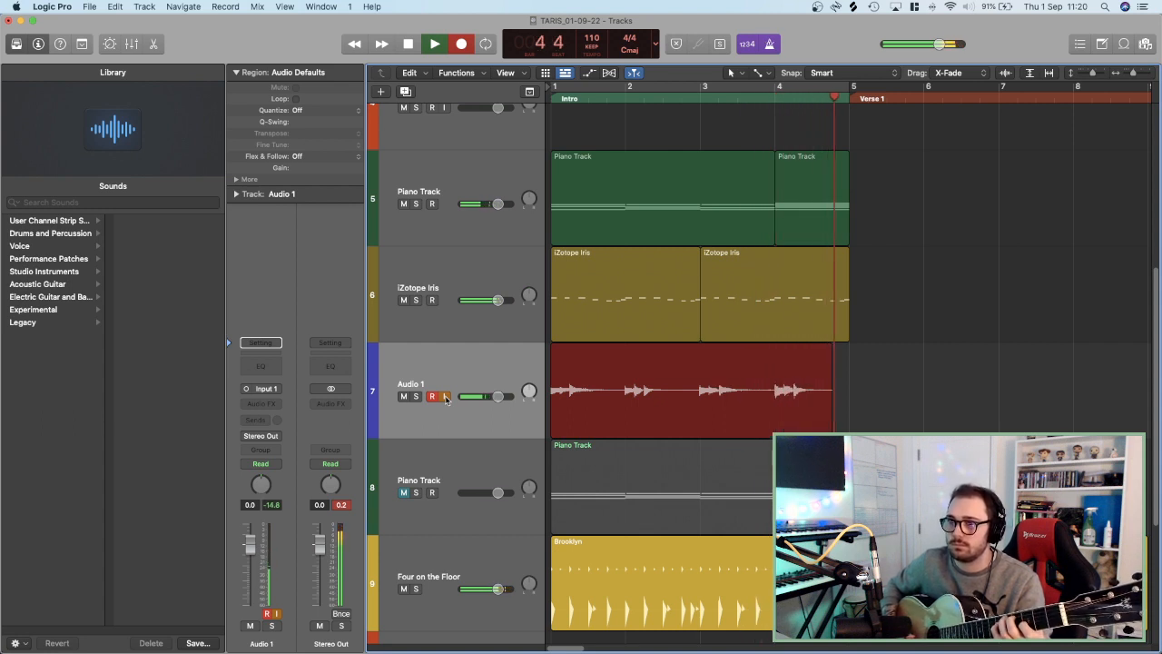
key("space")
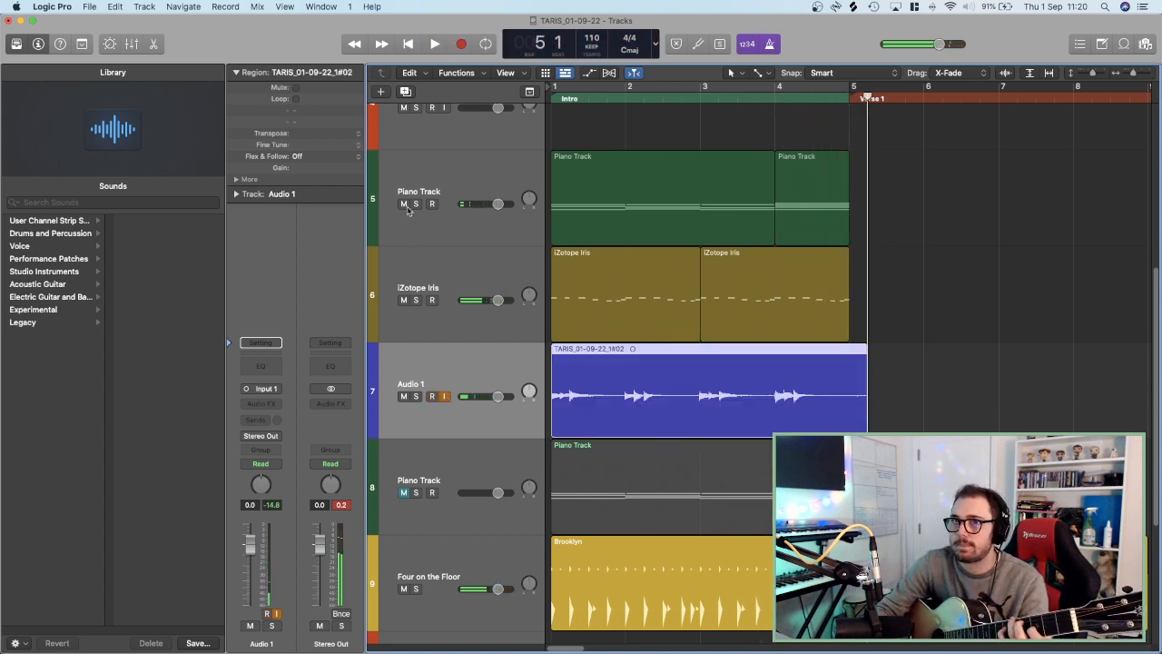
Duplicate the Audio 1 track without its region and record a second guitar take across the intro on the new track.
left_click(406, 92)
key("Return")
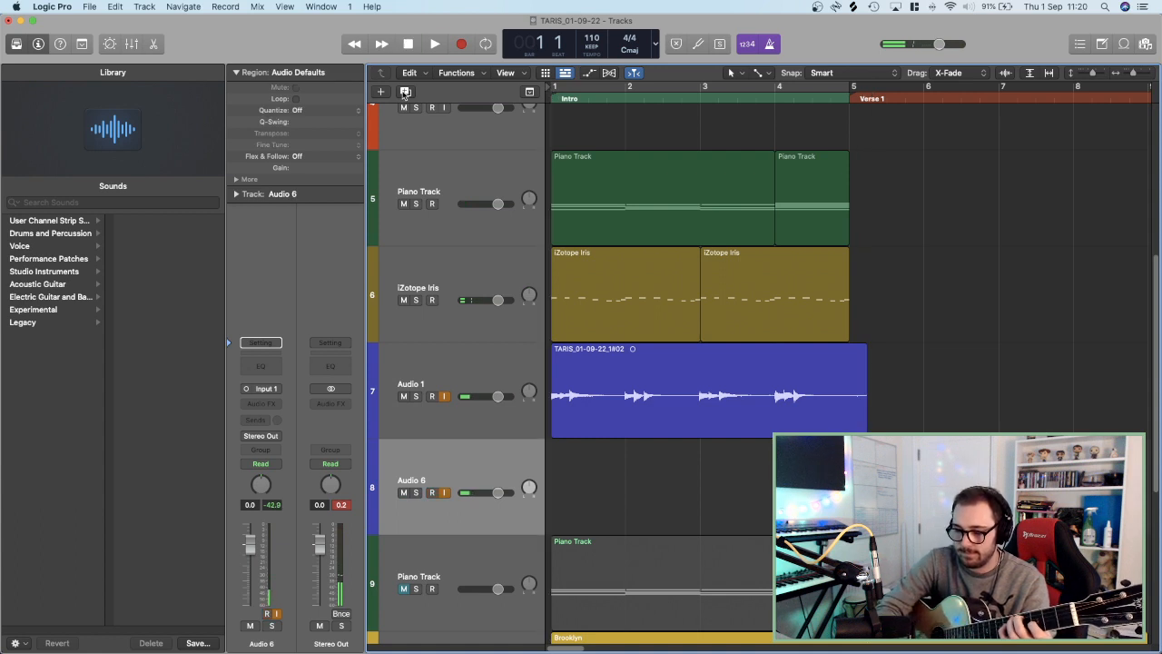
key("r")
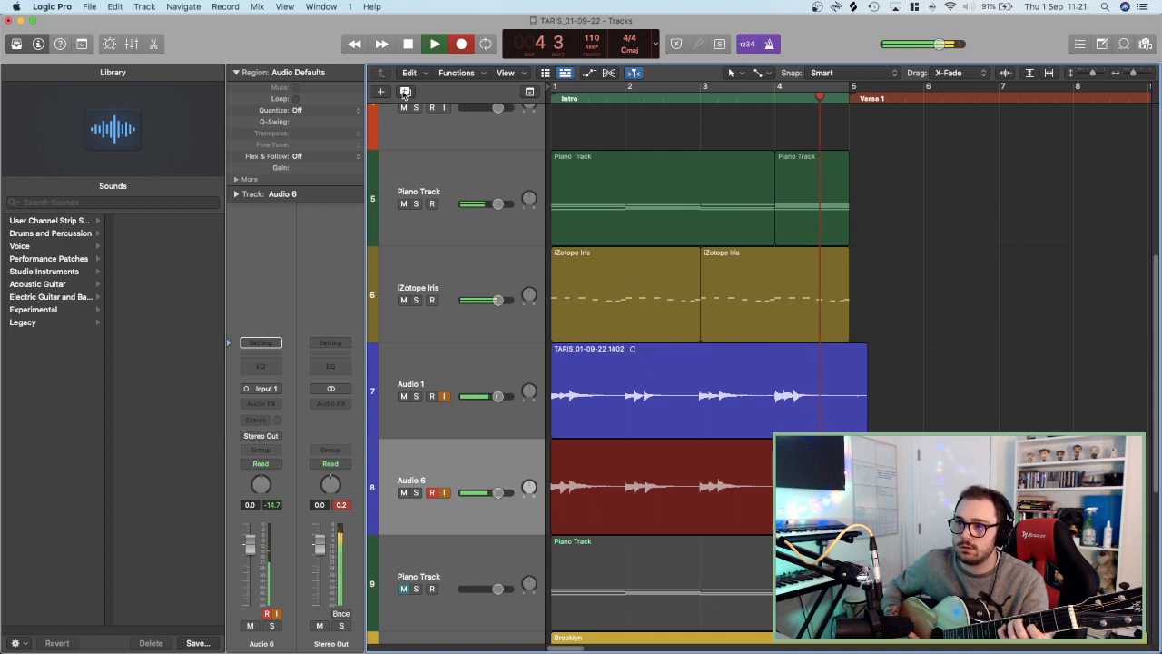
key("space")
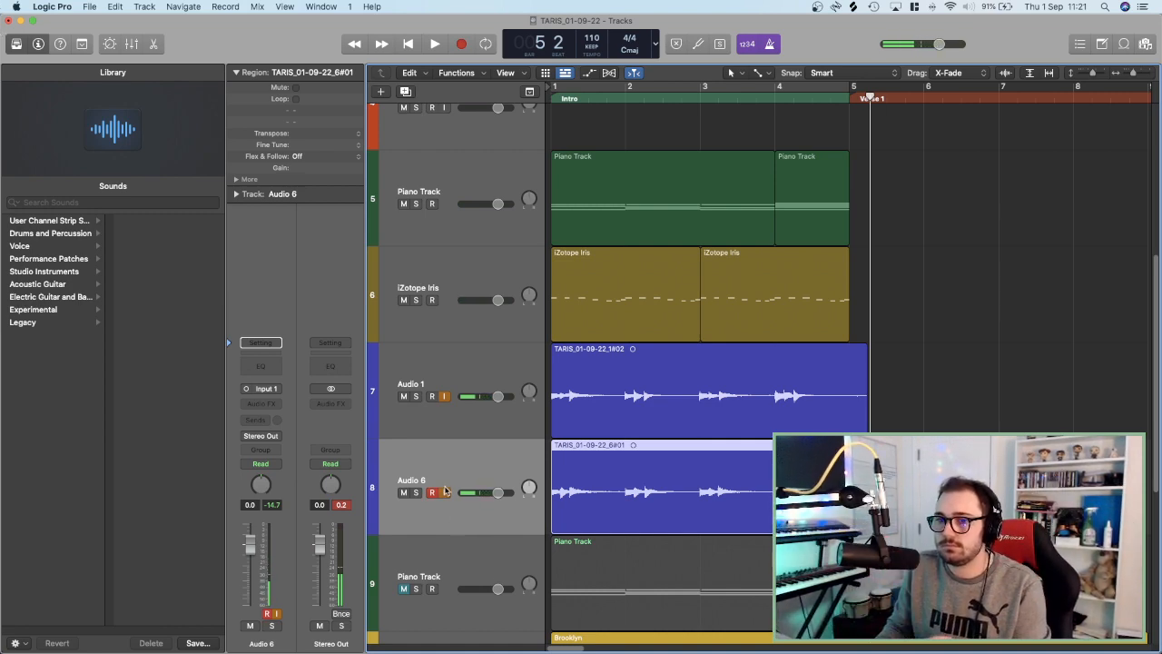
Turn off input monitoring on both guitar tracks and turn it on for the SM7B track.
mouse_move(444, 491)
left_mouse_down()
mouse_move(445, 417)
mouse_move(444, 497)
left_mouse_up()
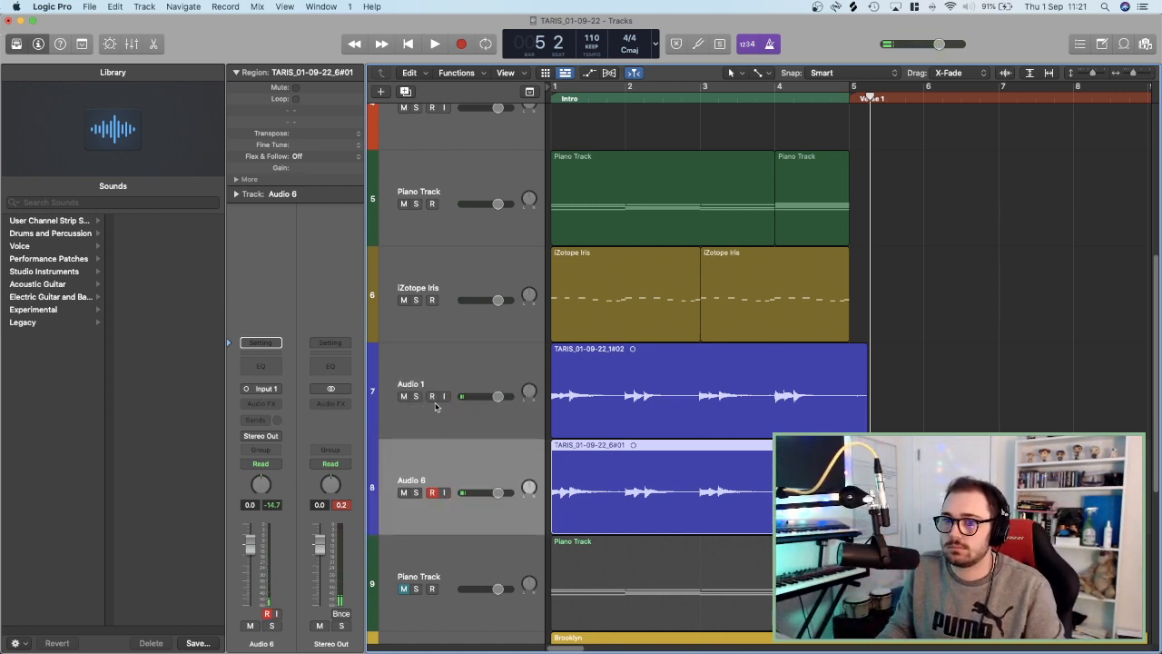
scroll(439, 484, "up", 5)
left_click(446, 138)
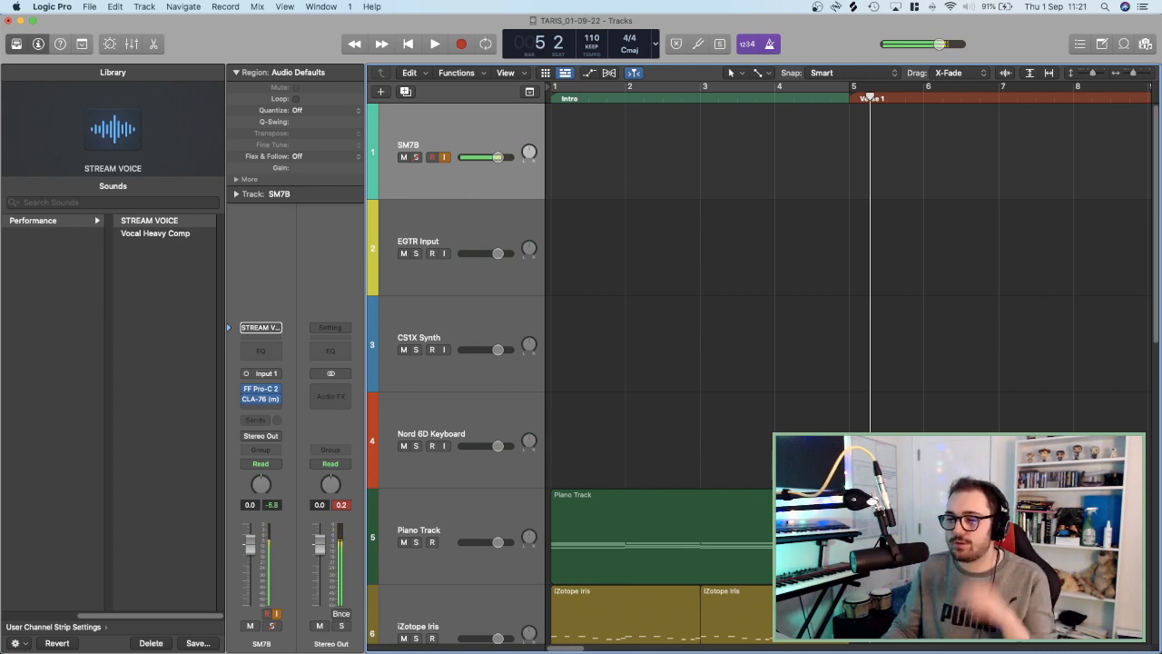
scroll(882, 275, "down", 5)
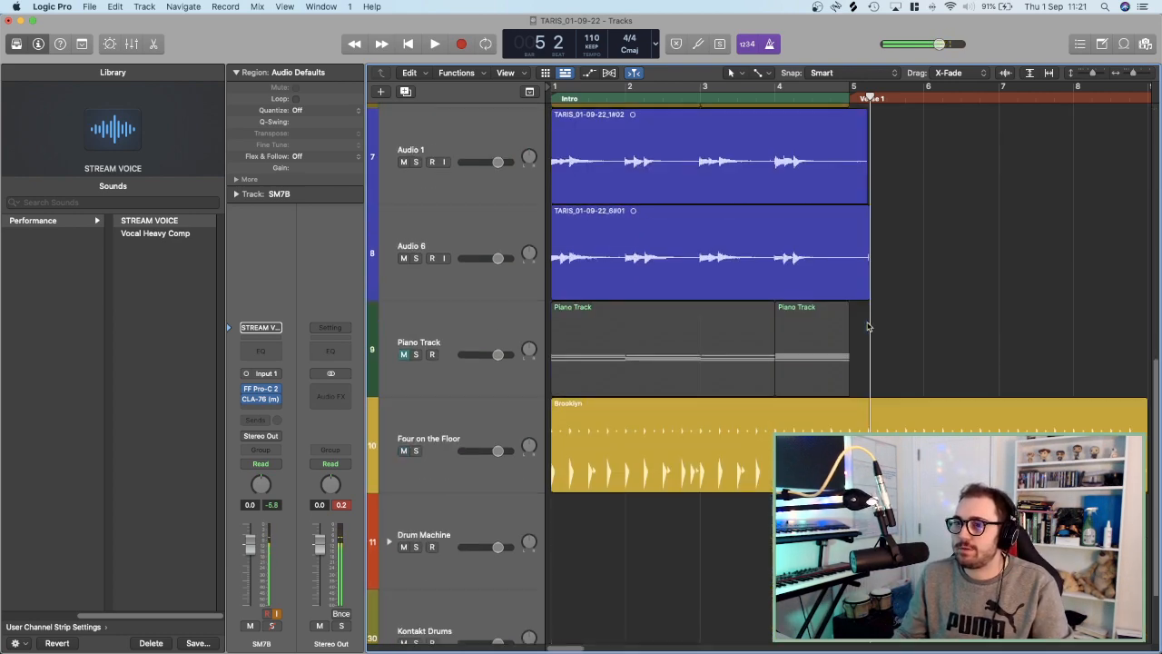
Pan the Audio 1 track left to -64 and the Audio 6 track to the right.
left_click(469, 252)
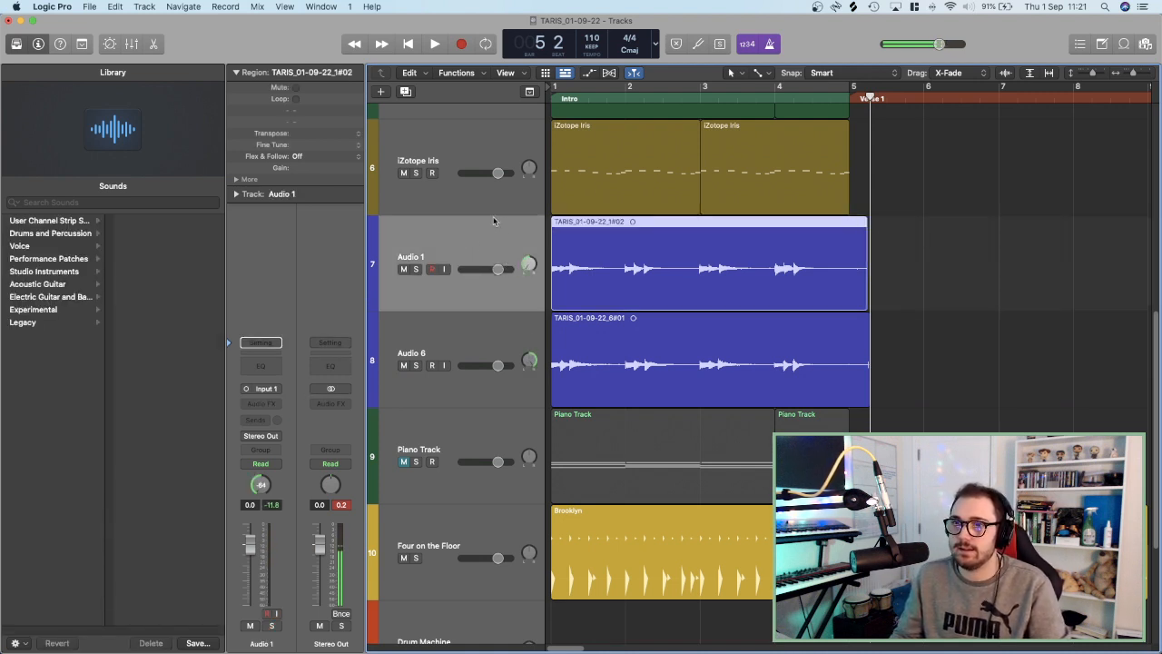
left_click(491, 331, "shift")
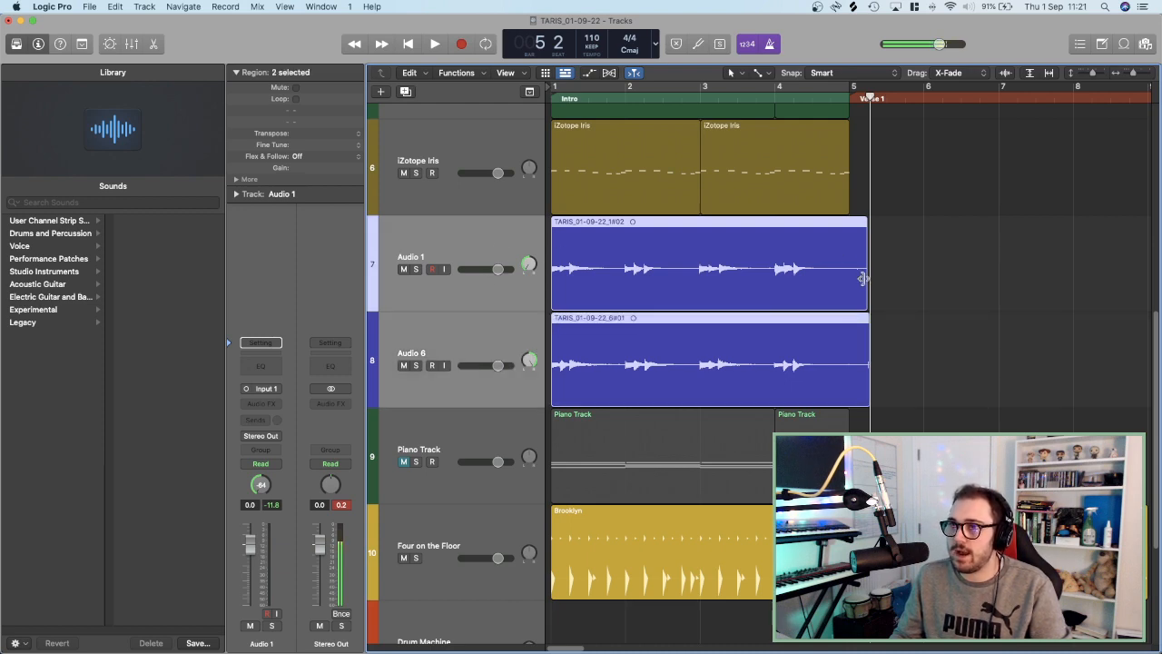
left_click(977, 298)
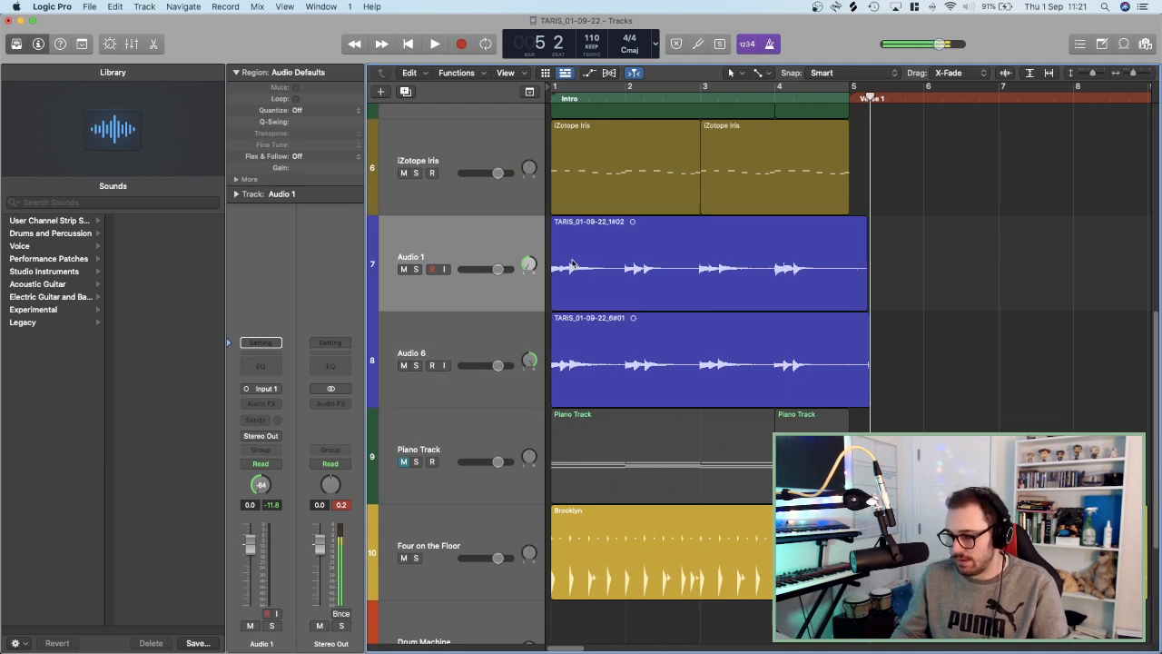
Play the intro from bar 1 and solo the Audio 1 and Audio 6 tracks to hear the two guitar takes alone.
key("Return")
key("space")
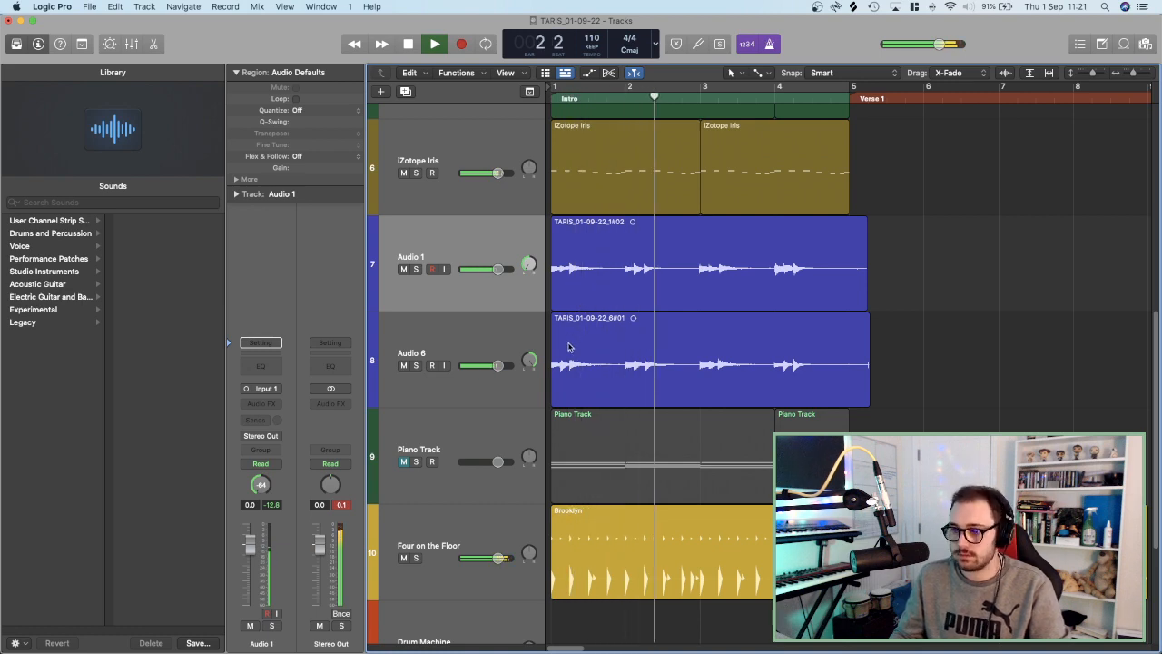
key("super+Right")
key("super+Right")
key("super+Right")
key("super+Right")
key("super+Right")
key("super+Left")
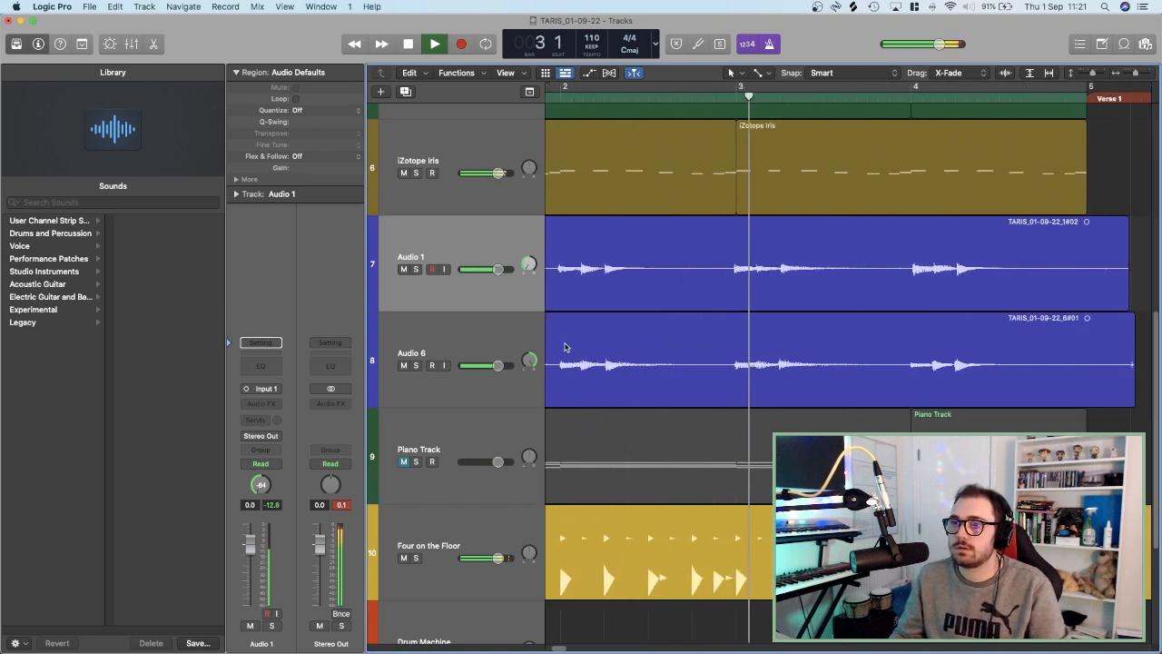
left_click(417, 271)
left_click(571, 339, "shift")
key("super+Left")
key("super+Left")
key("super+Left")
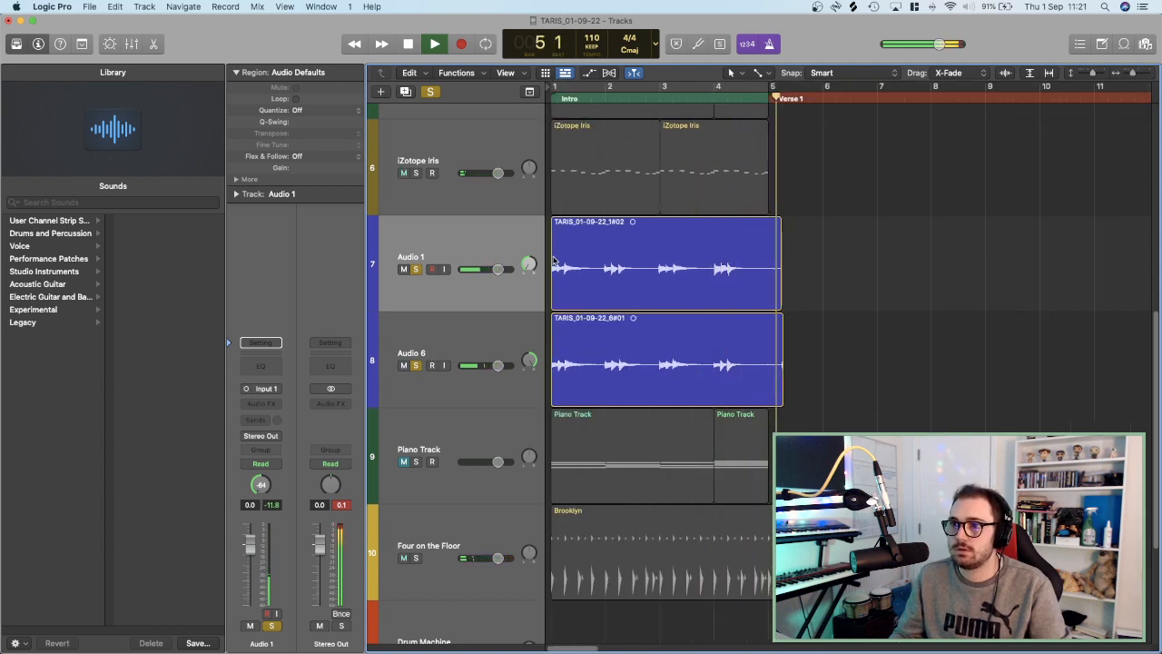
key("space")
Split both guitar regions at bar 5 and delete the parts that extend past it.
key("super+Right")
key("super+Right")
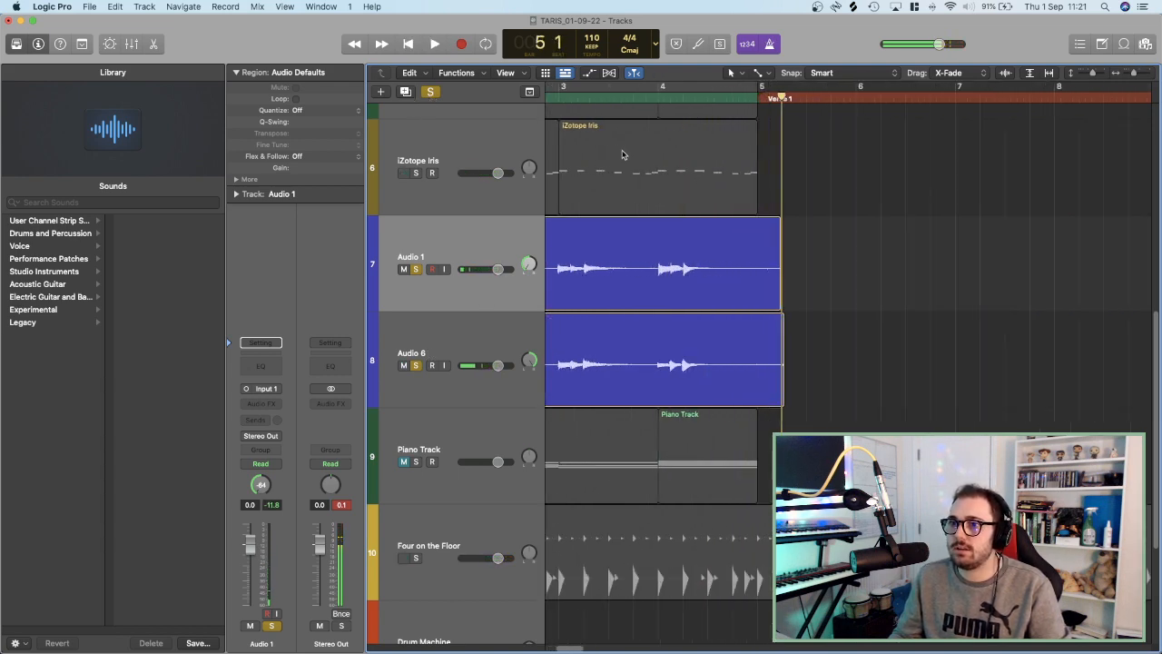
left_click_drag(860, 227, 725, 386)
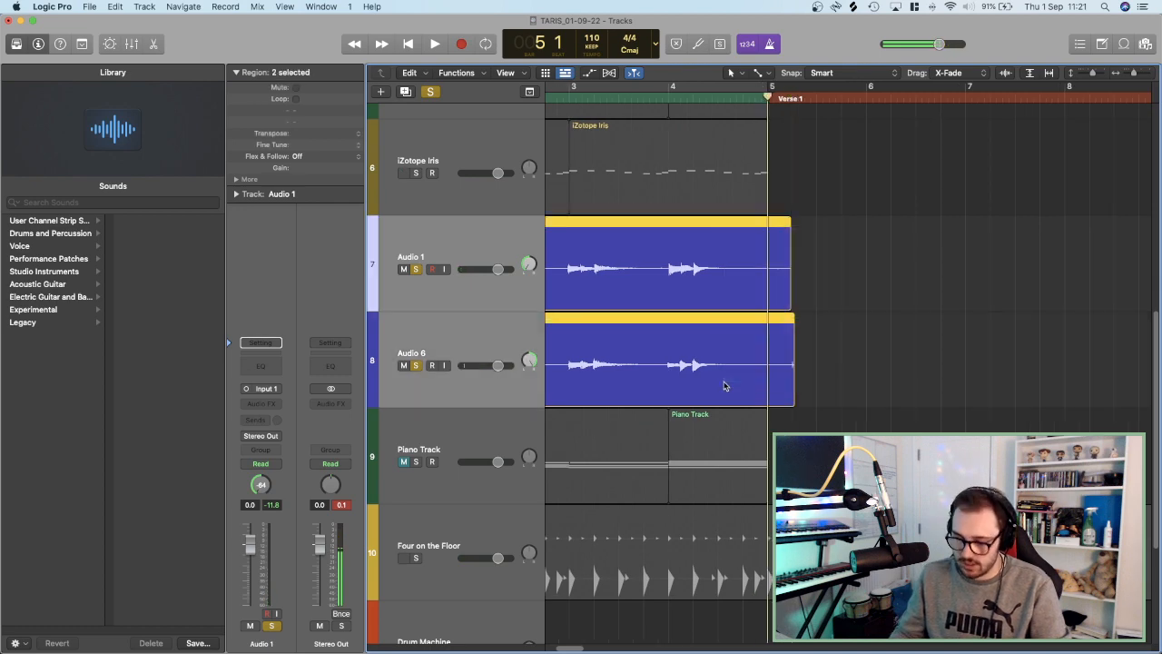
key("super+t")
key("BackSpace")
Add short fade-outs to the ends of both guitar regions at bar 5.
key("super+Right")
key("super+Right")
key("super+Right")
left_click_drag(843, 389, 783, 276)
key("super+Left")
key("super+Left")
key("super+Left")
key("super+Right")
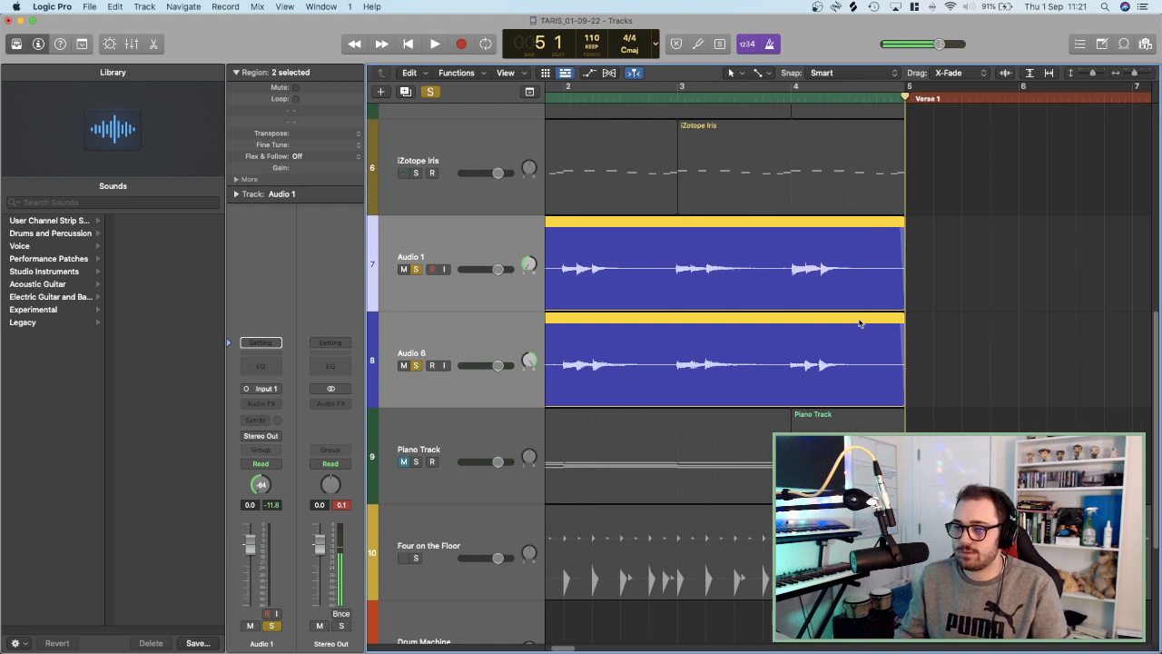
Add very short fade-ins to the starts of both guitar regions at bar 1.
key("Return")
key("super+Right")
key("super+Right")
key("super+Right")
key("super+Right")
key("super+Right")
key("super+Right")
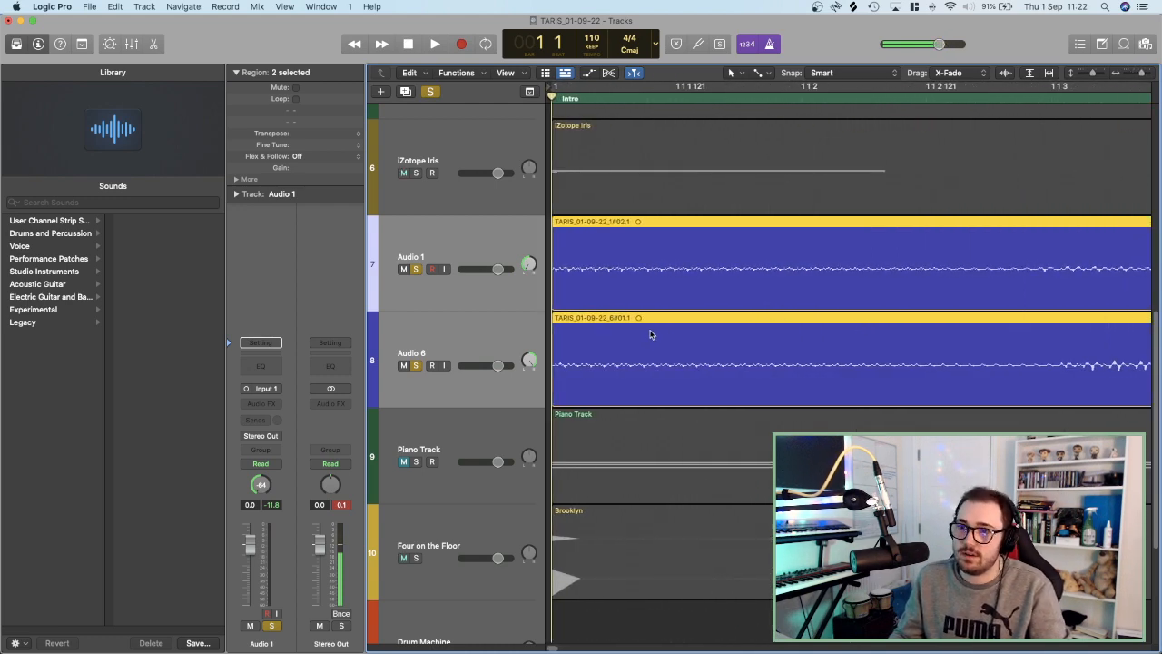
key("super+Right")
key("super+Right")
left_click_drag(487, 288, 487, 289)
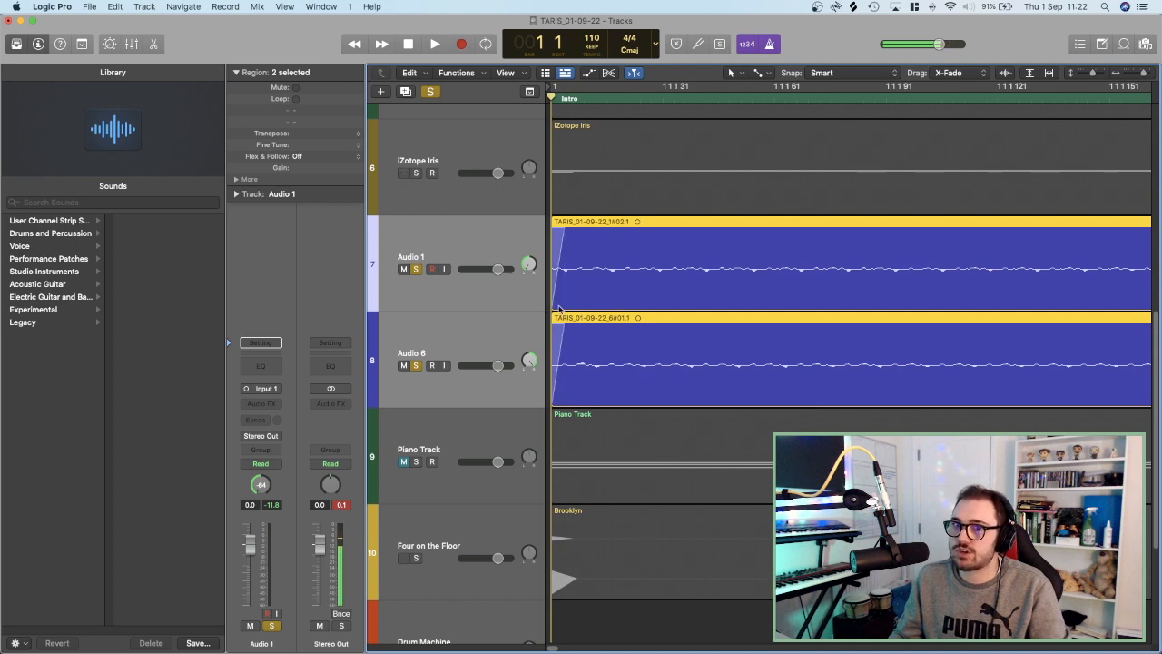
Examine the trimmed guitar regions in the wider song arrangement, from the Intro through to Verse 2.
key("super+Left")
key("super+Left")
key("super+Left")
key("super+Left")
key("super+Left")
key("super+Left")
key("super+Left")
key("super+Left")
key("super+Left")
key("super+Left")
key("super+Left")
key("super+Left")
key("super+Left")
key("super+Left")
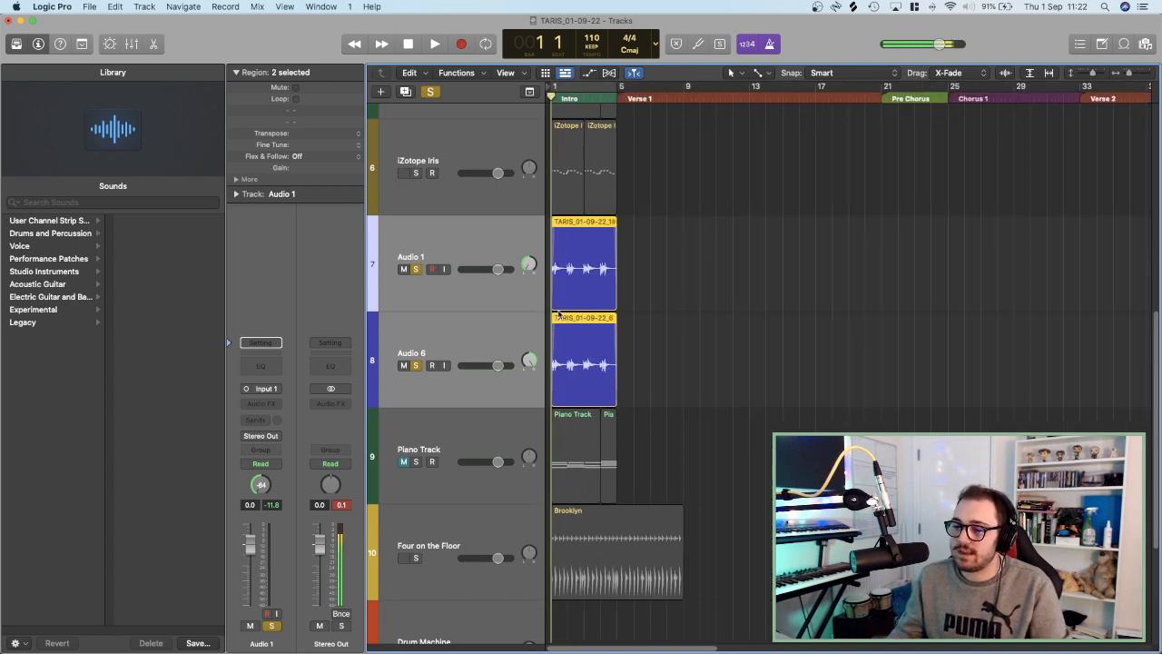
Examine the four-bar Intro regions of the piano, iZotope Iris and guitar tracks at different magnifications.
key("super+Up")
key("super+Up")
key("super+Up")
key("super+Up")
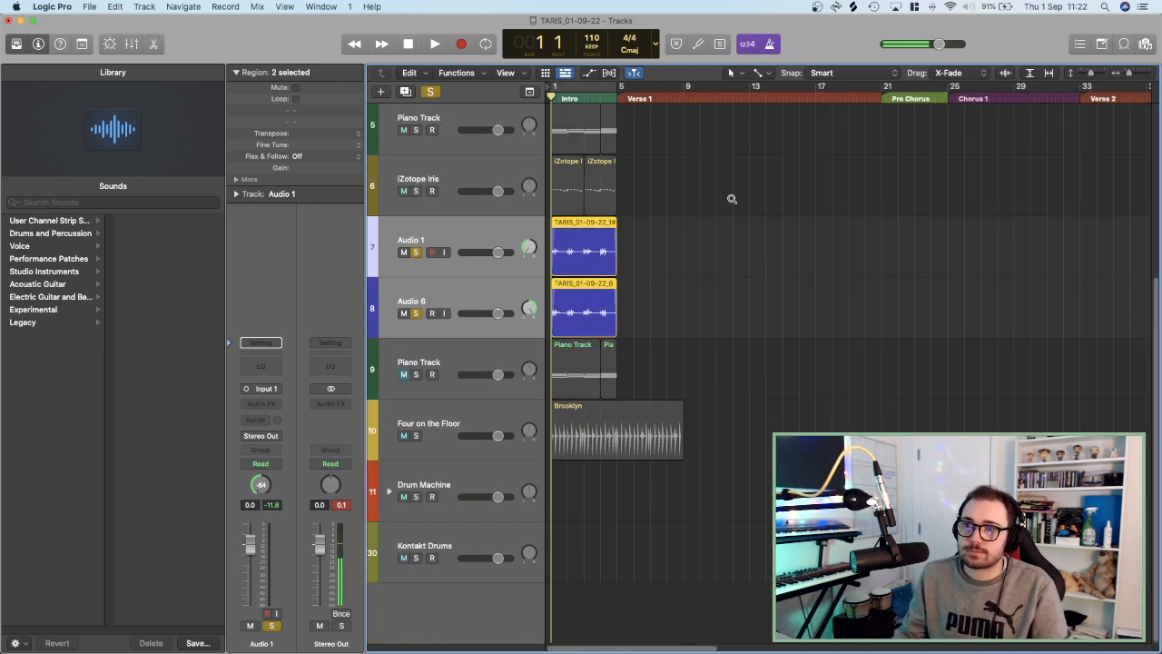
key("super+Left")
key("super+Left")
key("super+Left")
key("super+Right")
key("super+Right")
key("super+Right")
key("super+Right")
key("super+Right")
key("super+Right")
key("super+Right")
key("super+Right")
key("super+Down")
key("super+Down")
key("super+Down")
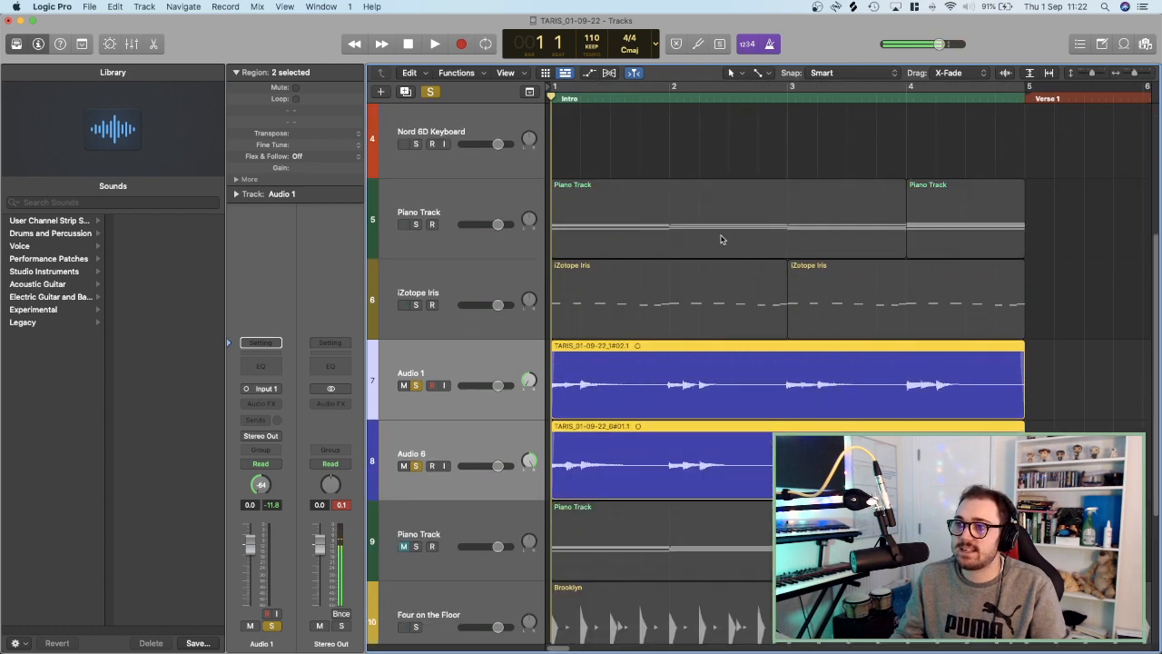
key("super+Left")
key("super+Left")
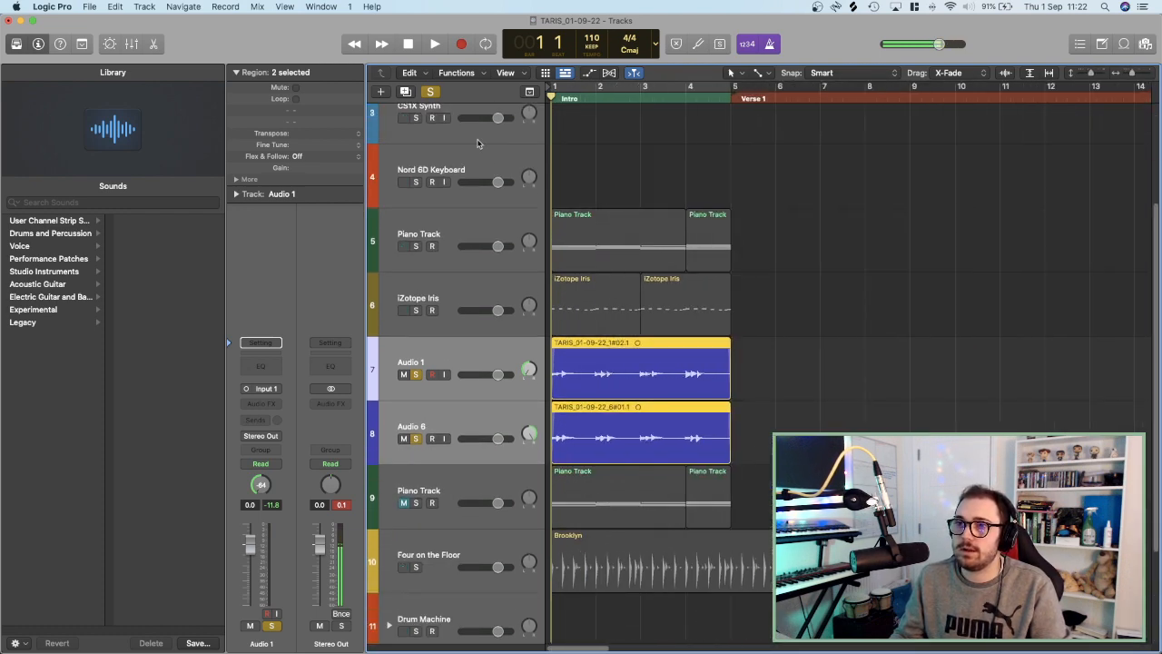
Clear all solos and play the Intro from bar 1, muting the first Piano Track and the Four on the Floor track.
left_click(432, 94)
scroll(619, 393, "up", 2)
key("space")
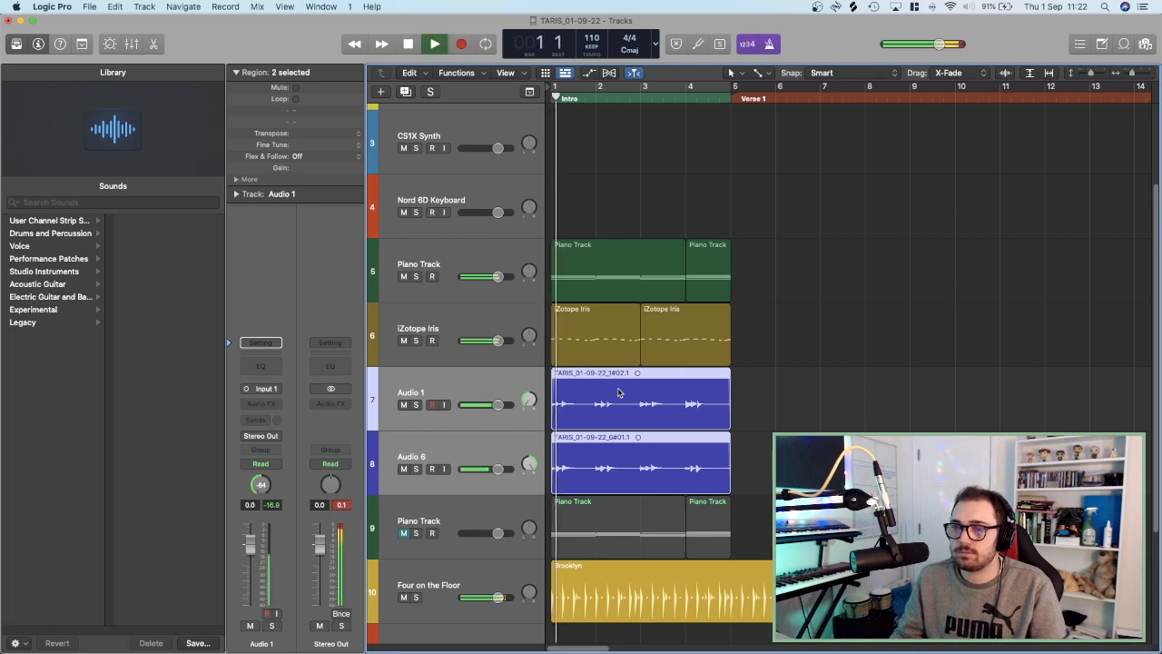
scroll(473, 301, "down", 4)
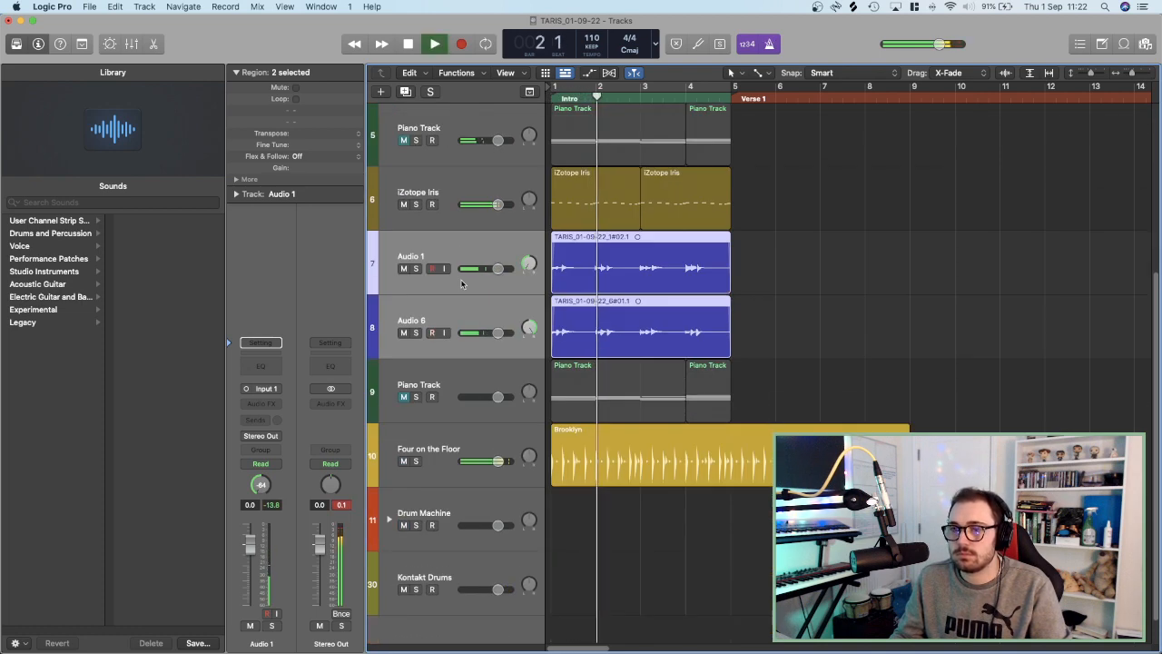
left_click(404, 453)
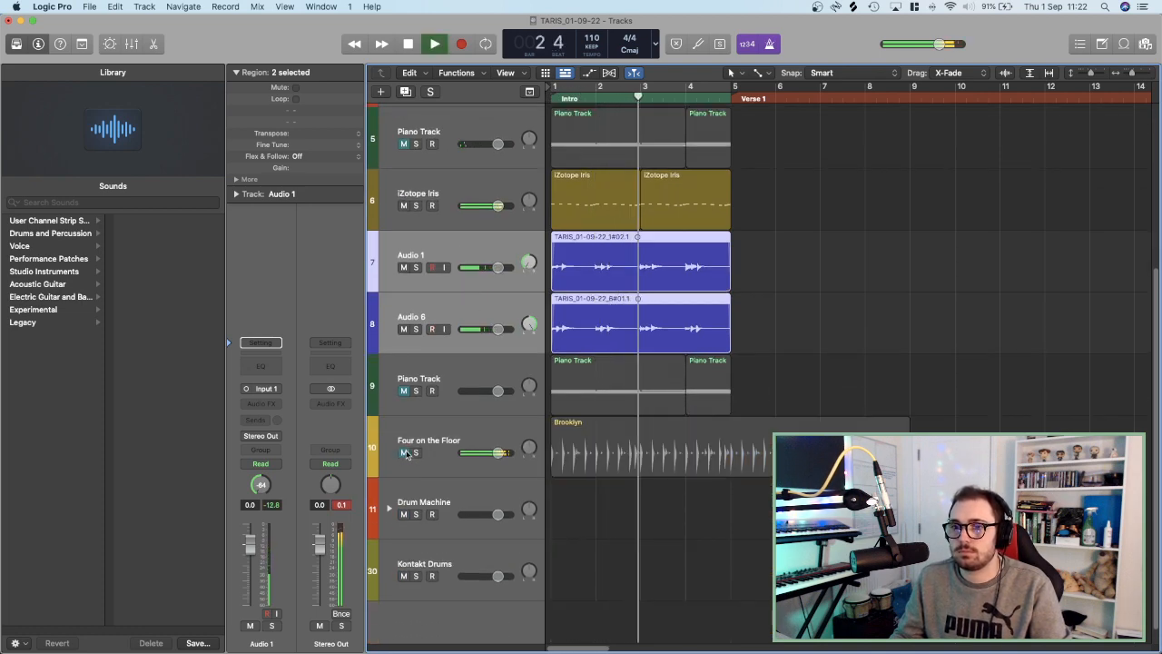
scroll(522, 409, "up", 2)
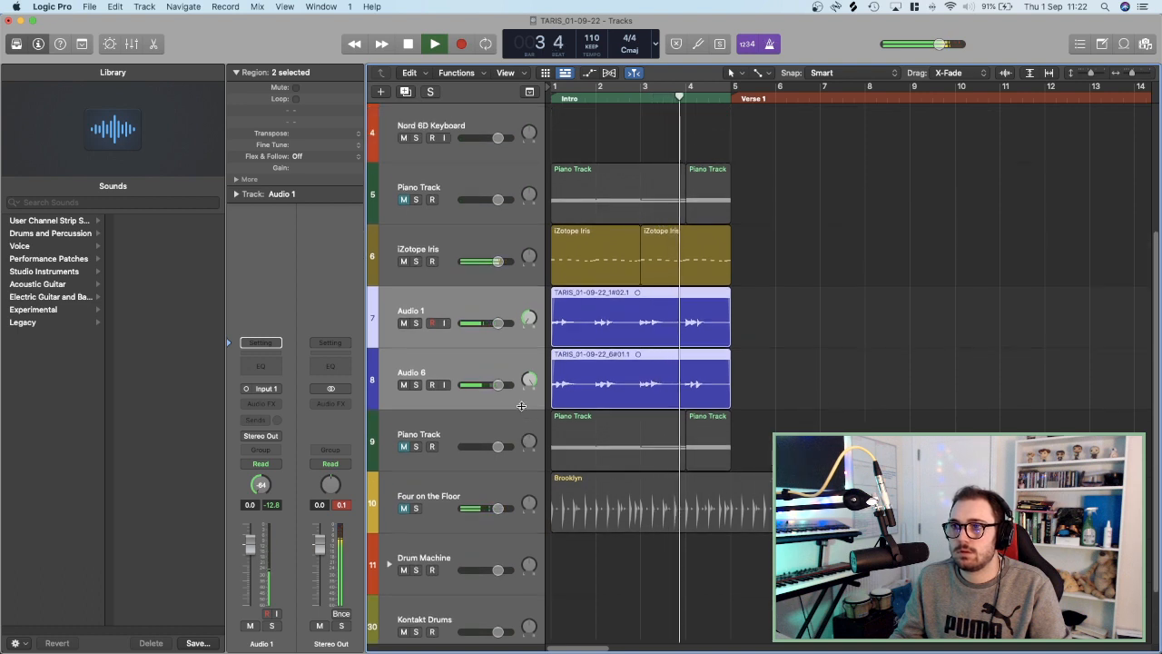
Compare the Intro guitars with iZotope Iris muted and unmuted, replaying the section from bar 1.
left_click(404, 269)
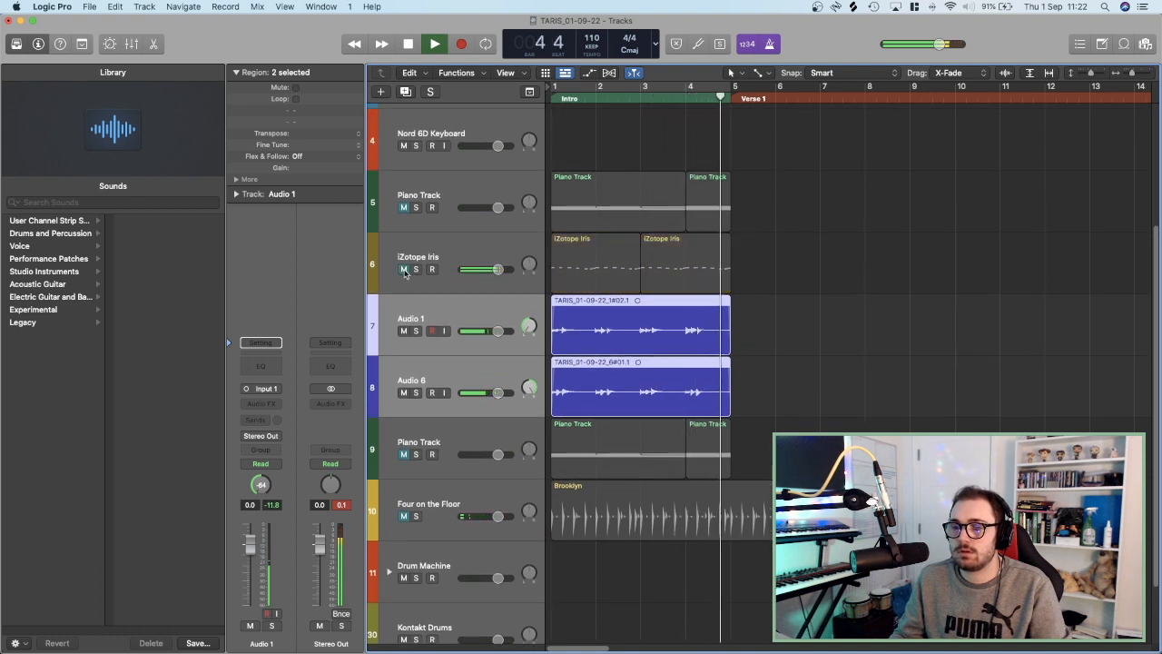
left_click(404, 268)
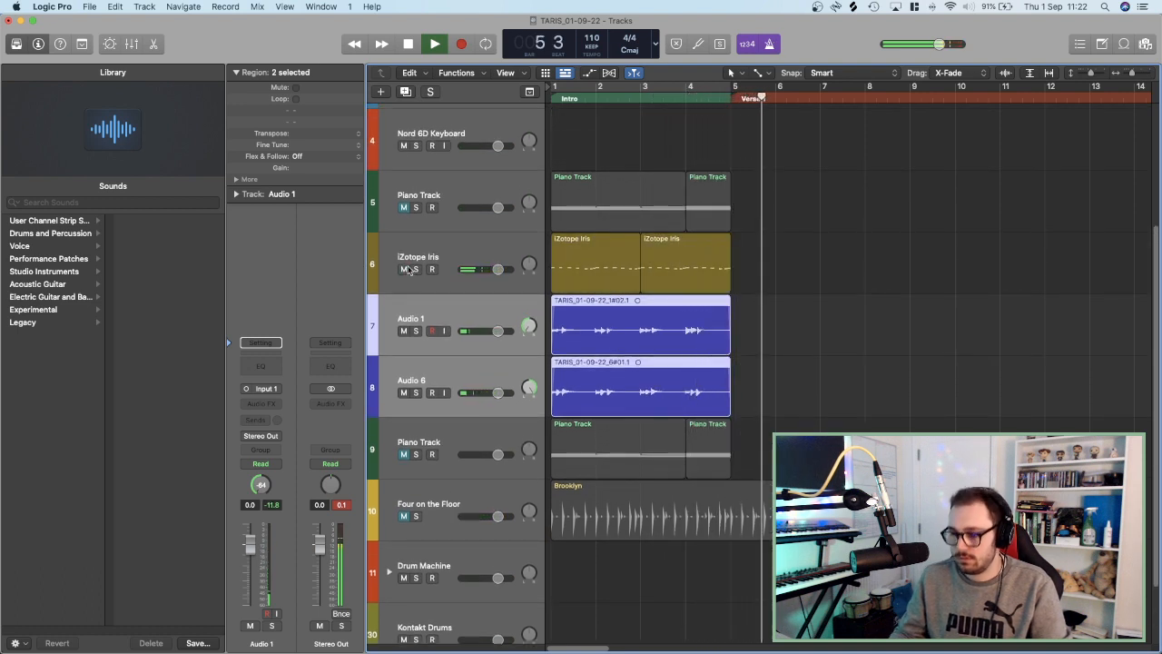
key("Return")
left_click(450, 251)
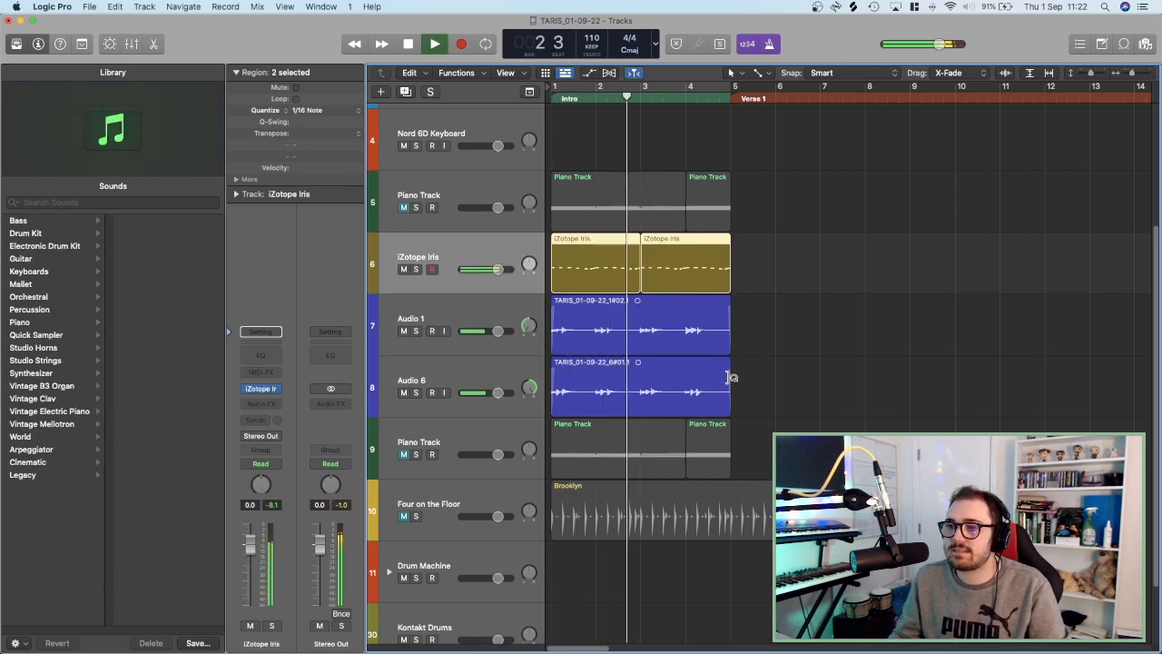
scroll(727, 377, "up", 1)
key("super+Up")
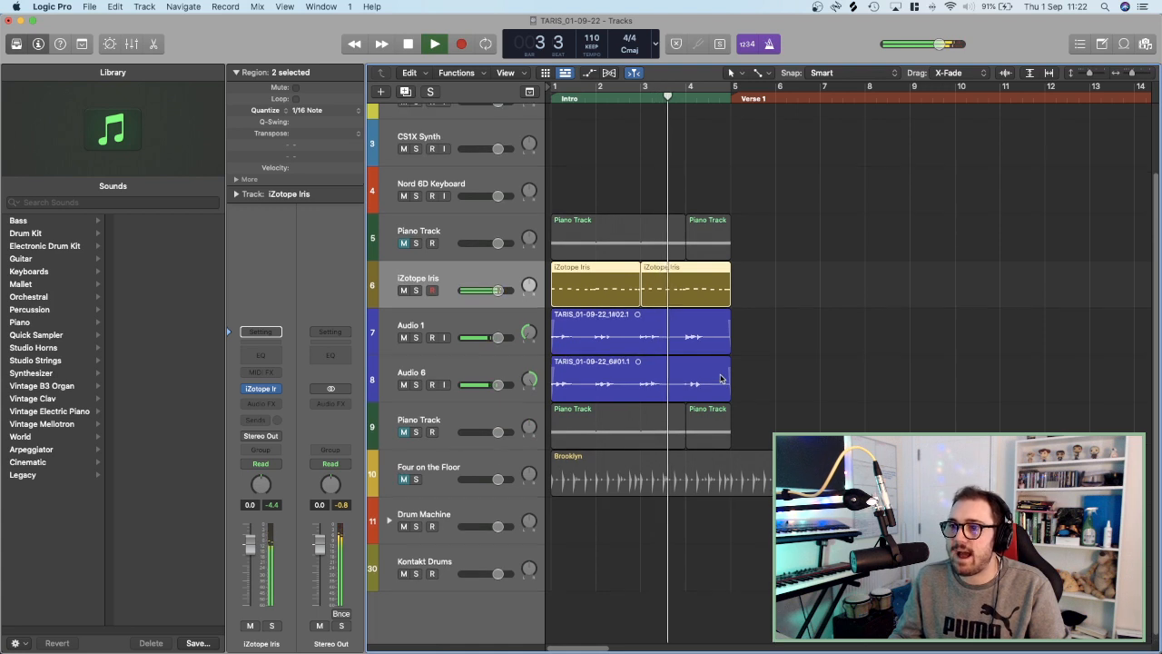
left_click(435, 44)
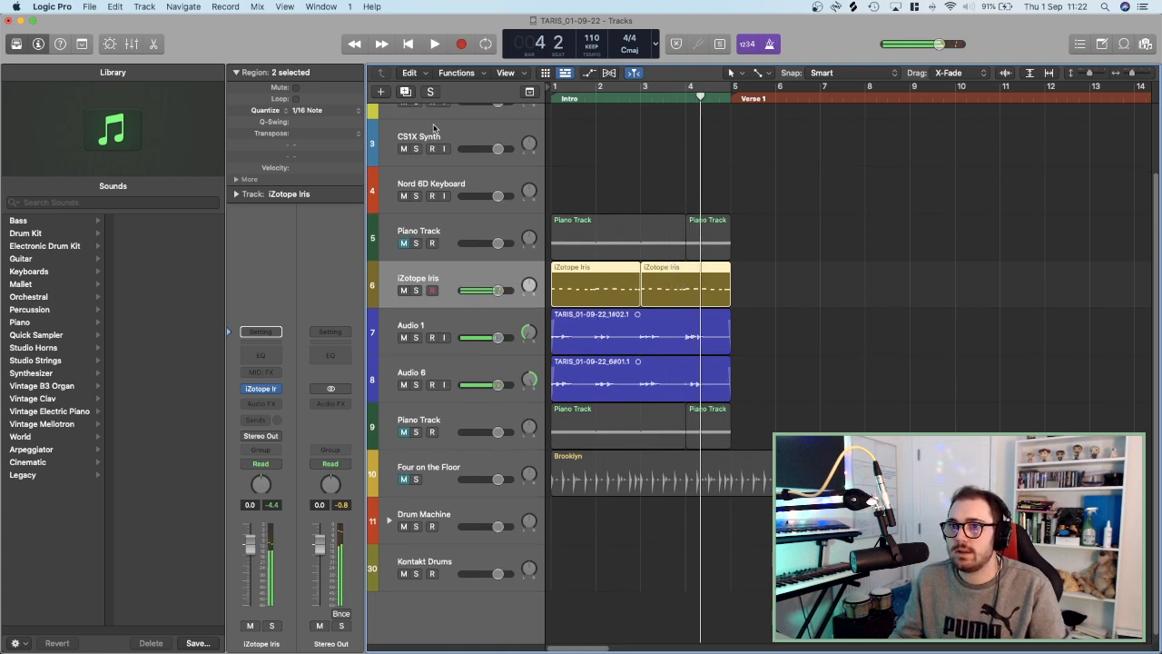
Mute the iZotope Iris track and play the guitars with the Intro cycled from bar 1 to bar 5.
left_click(405, 290)
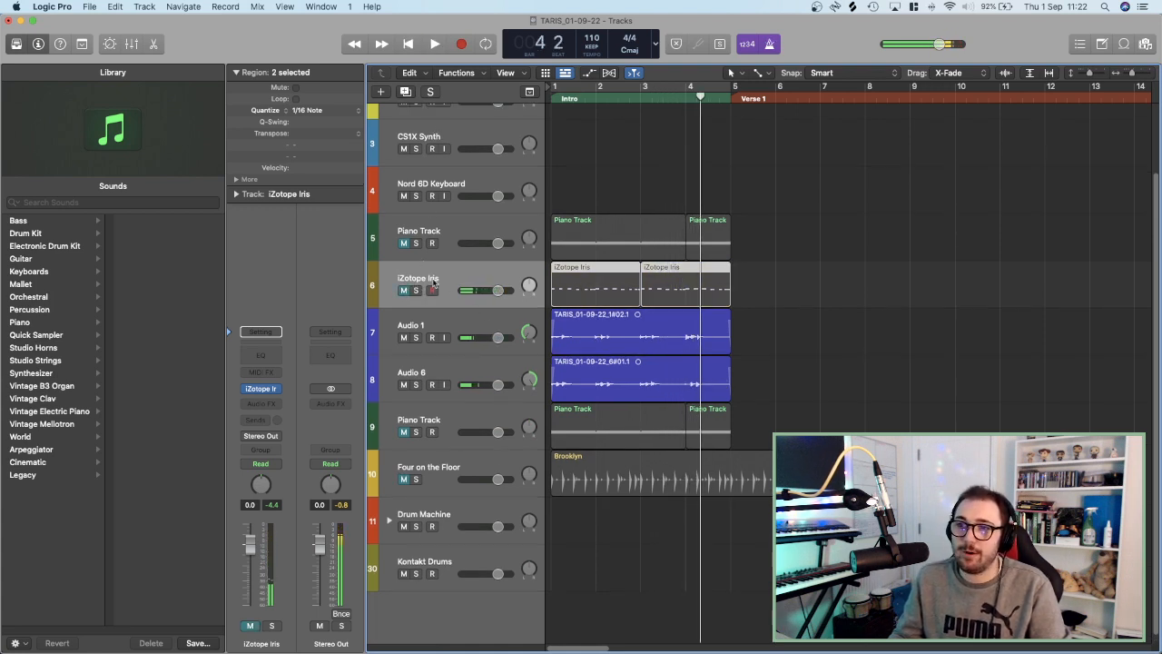
left_click(628, 88)
key("space")
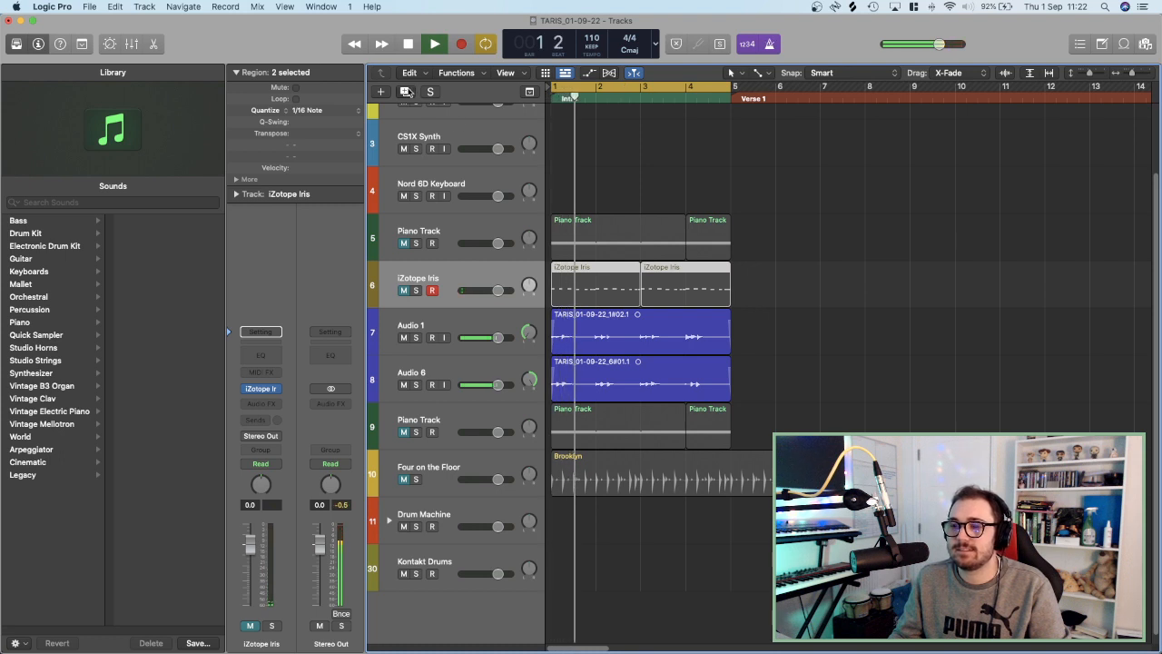
Try a new part on a duplicate of the iZotope Iris track, checking its Garble Keys patch.
key("super+d")
key("space")
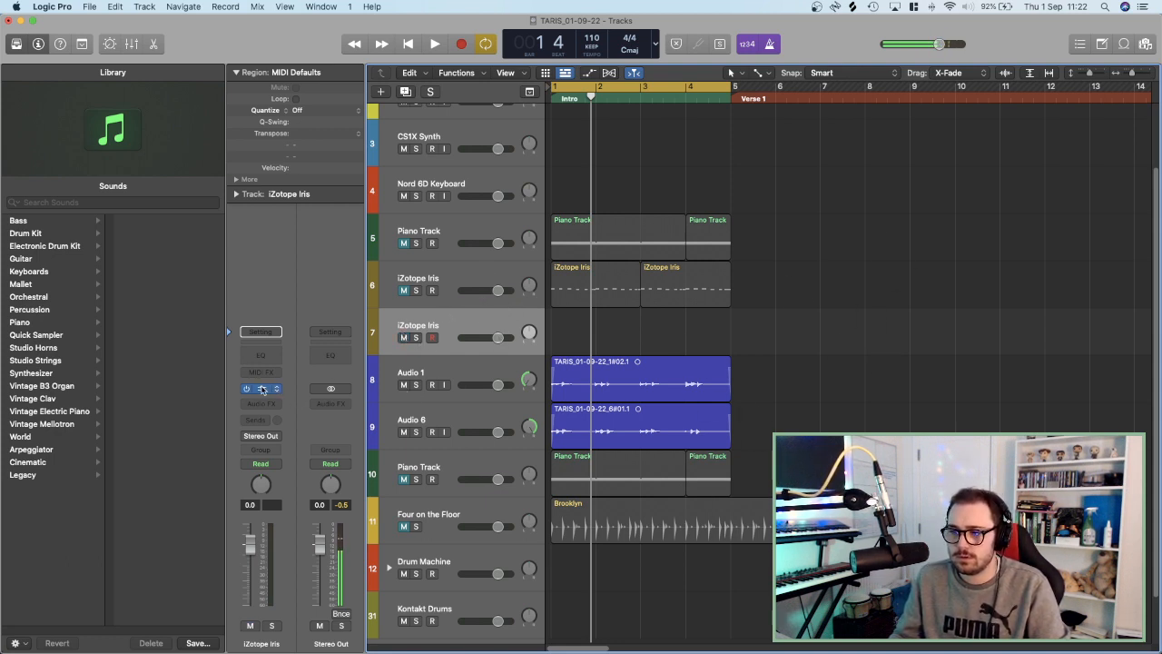
left_click(273, 383)
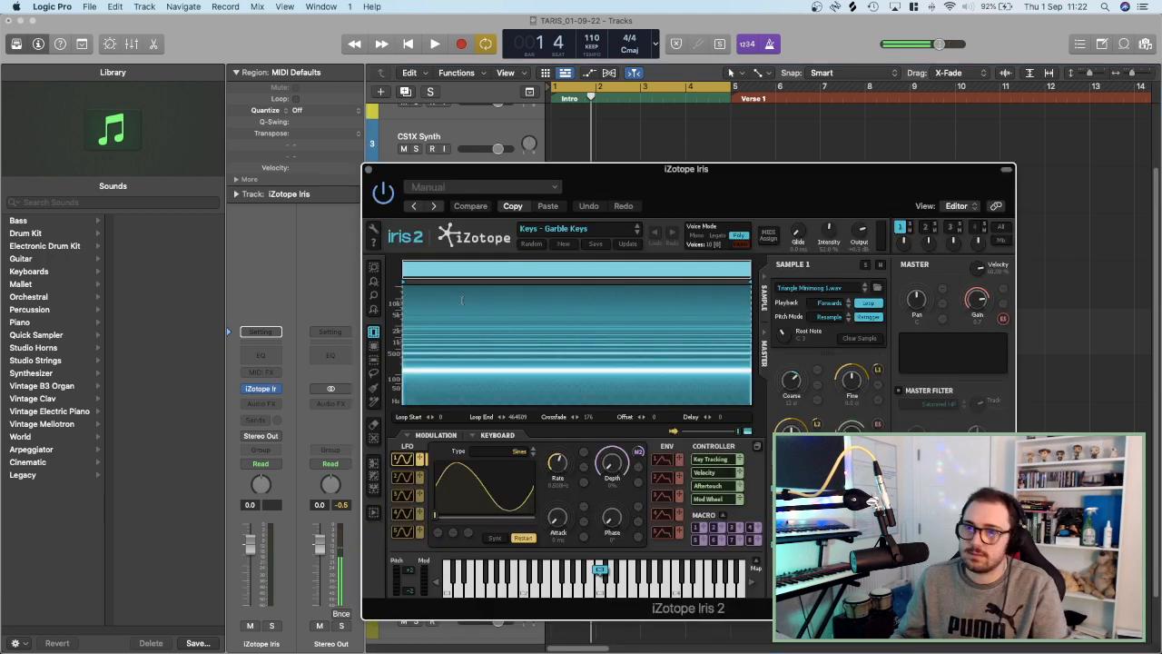
key("space")
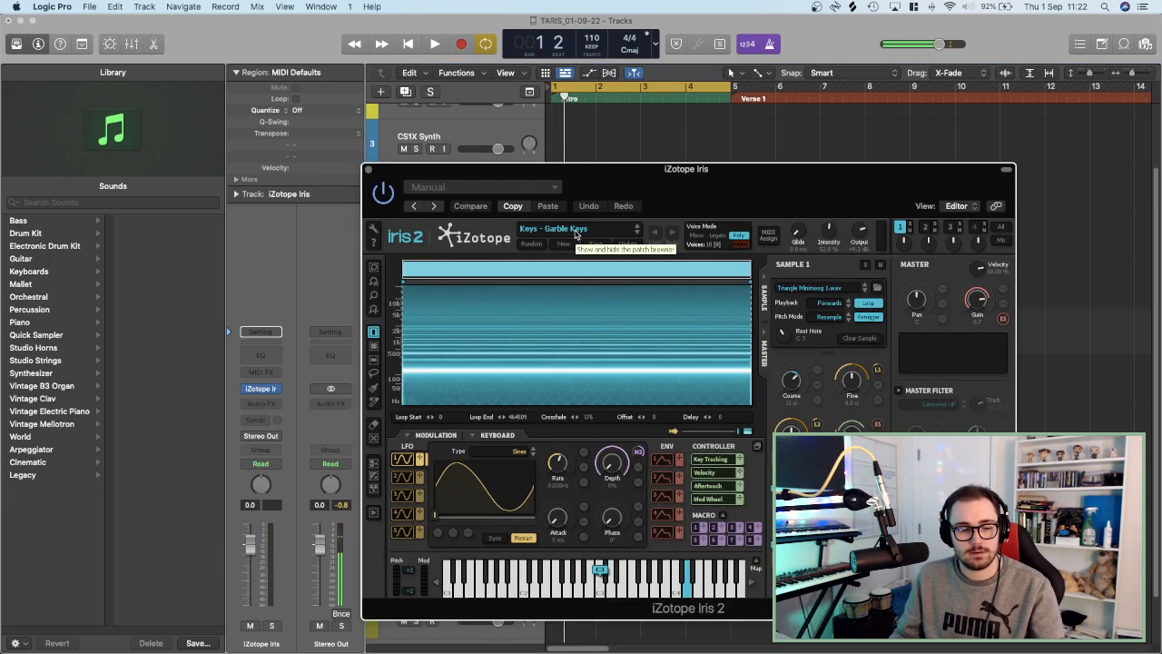
left_click(575, 230)
left_click(576, 231)
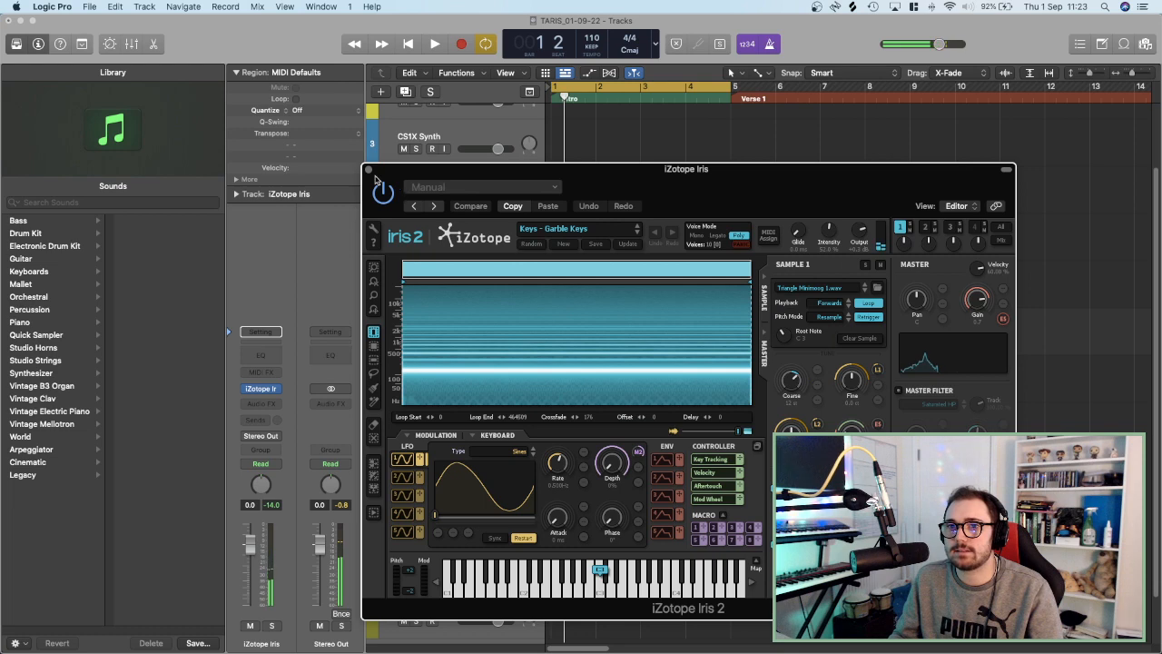
left_click(368, 170)
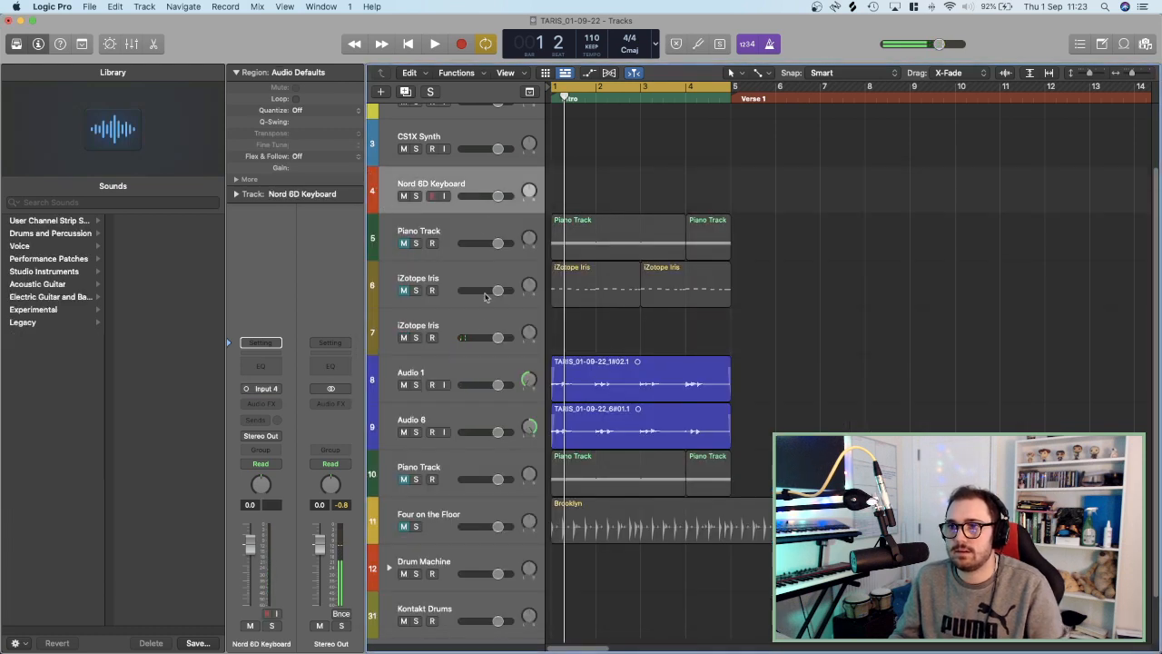
Duplicate the first Piano Track and move the empty copy below the iZotope Iris track that holds the melody.
left_click(483, 234)
left_click(405, 93)
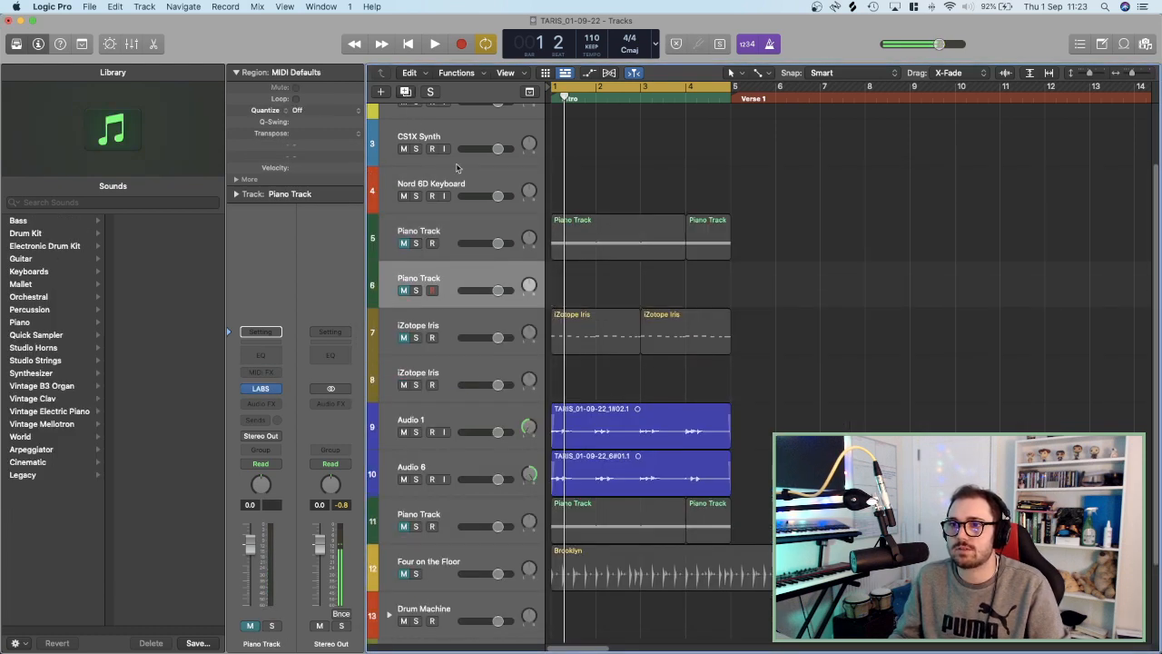
left_click_drag(480, 279, 477, 331)
Delete the empty iZotope Iris duplicate, then unmute and select the new Piano Track copy.
left_click(469, 370)
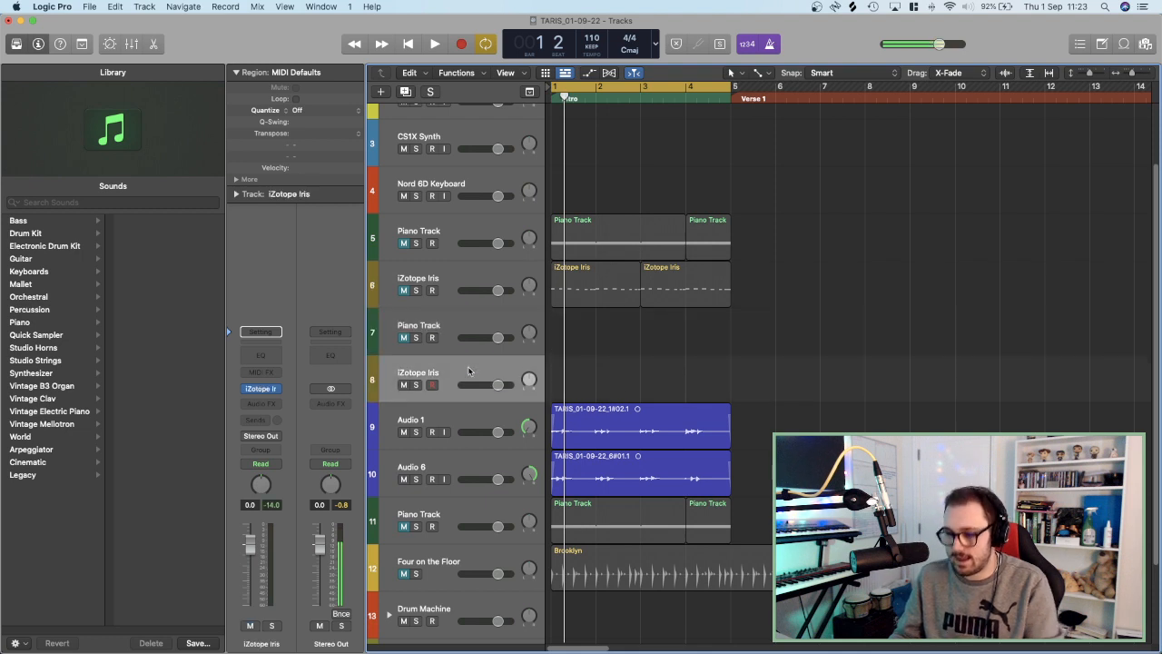
key("super+BackSpace")
left_click(414, 337)
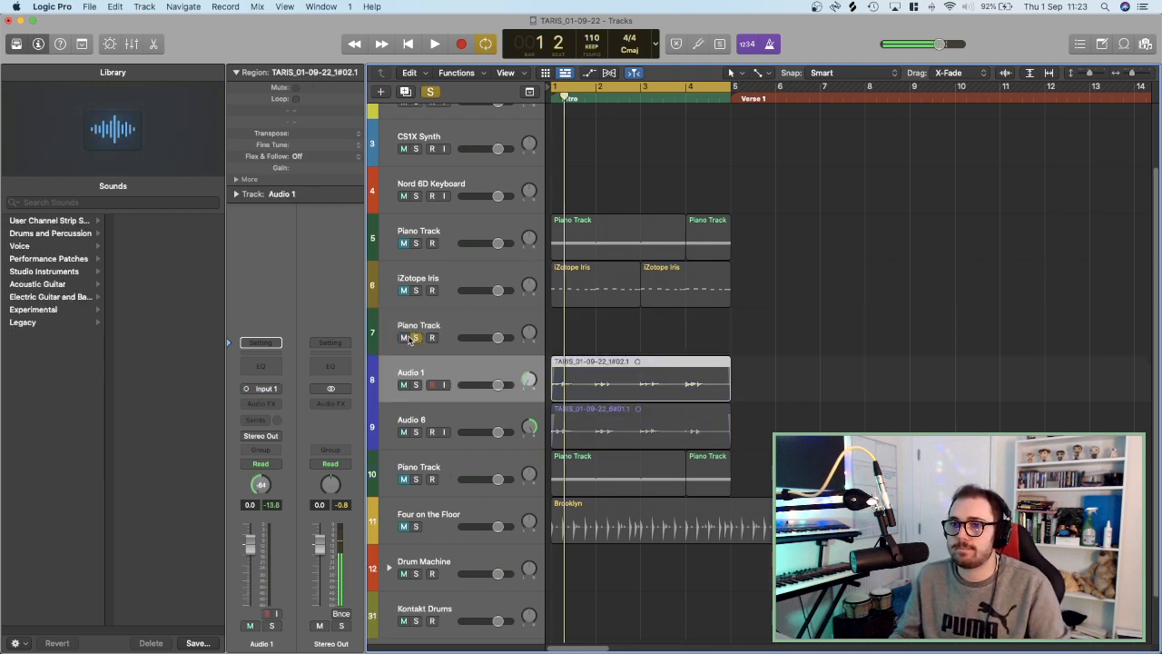
left_click(415, 338)
left_click(464, 316)
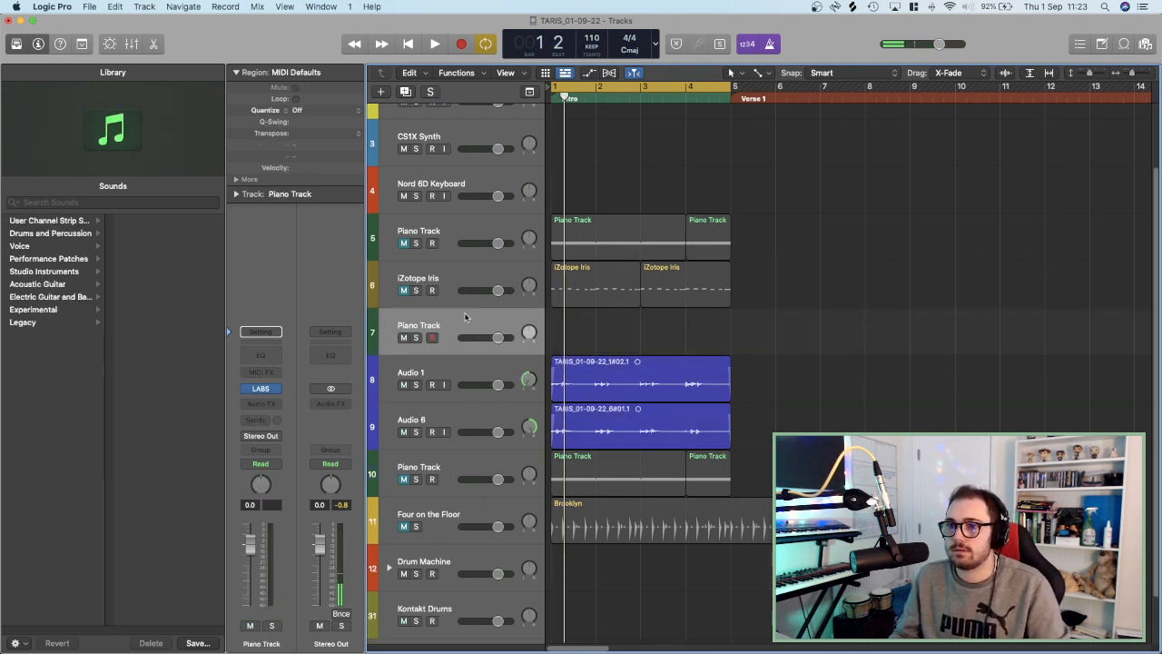
Listen to the Intro guitars and audition the LABS Textural Pads synth presets Avaur and Cyclosa on the new Piano Track.
key("space")
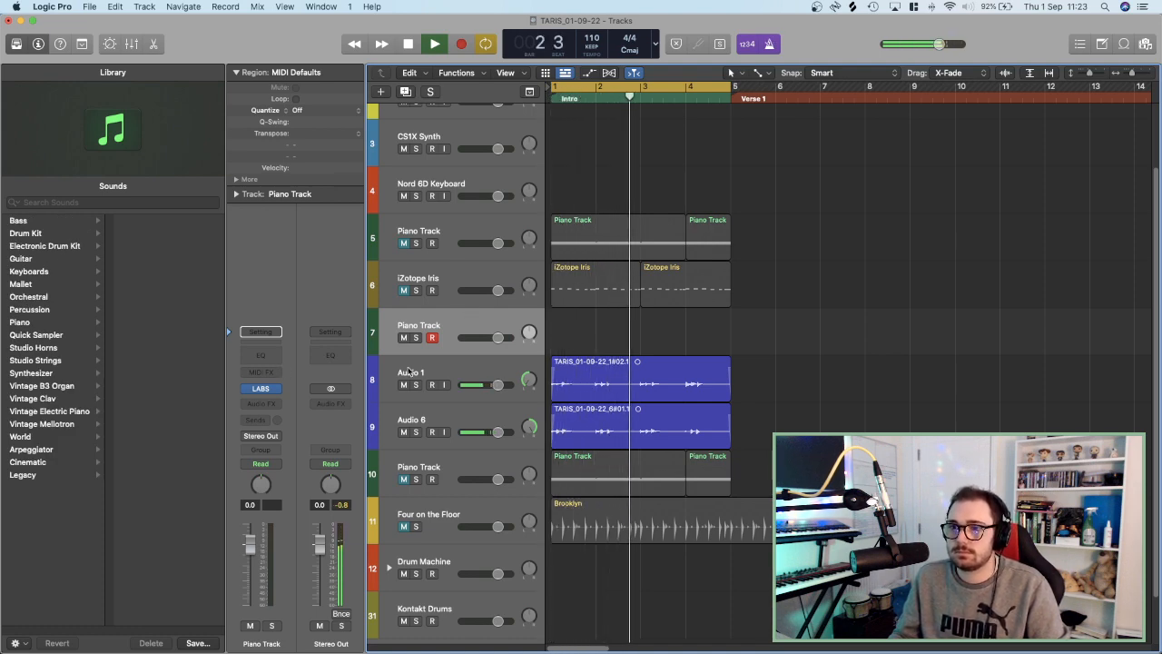
key("space")
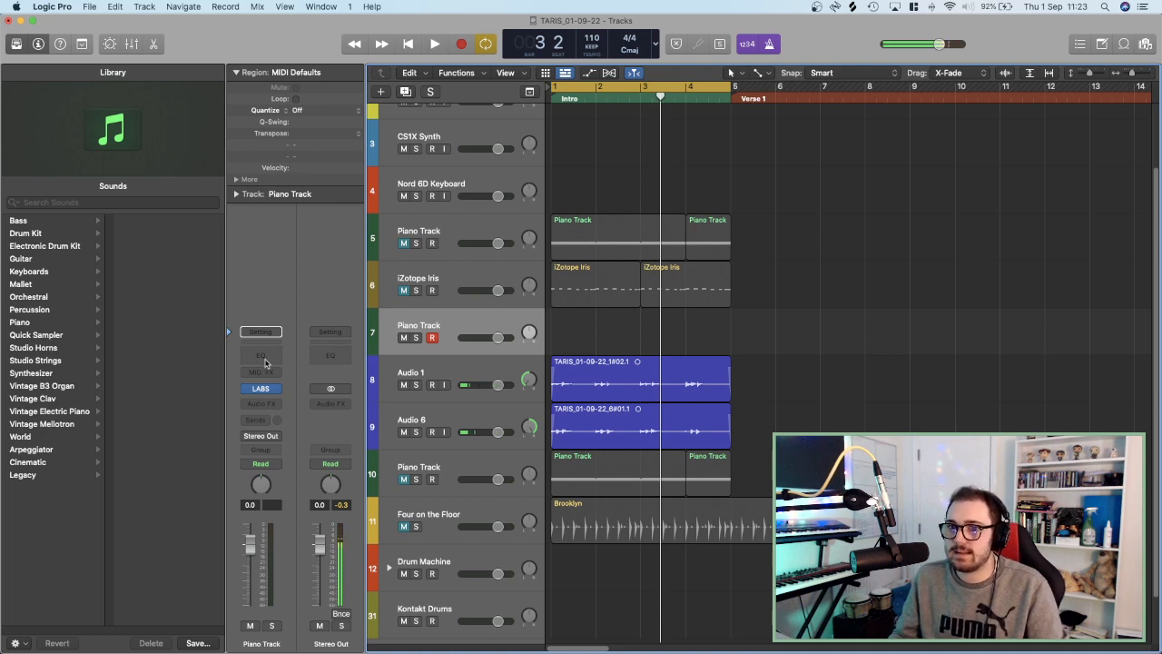
left_click(263, 388)
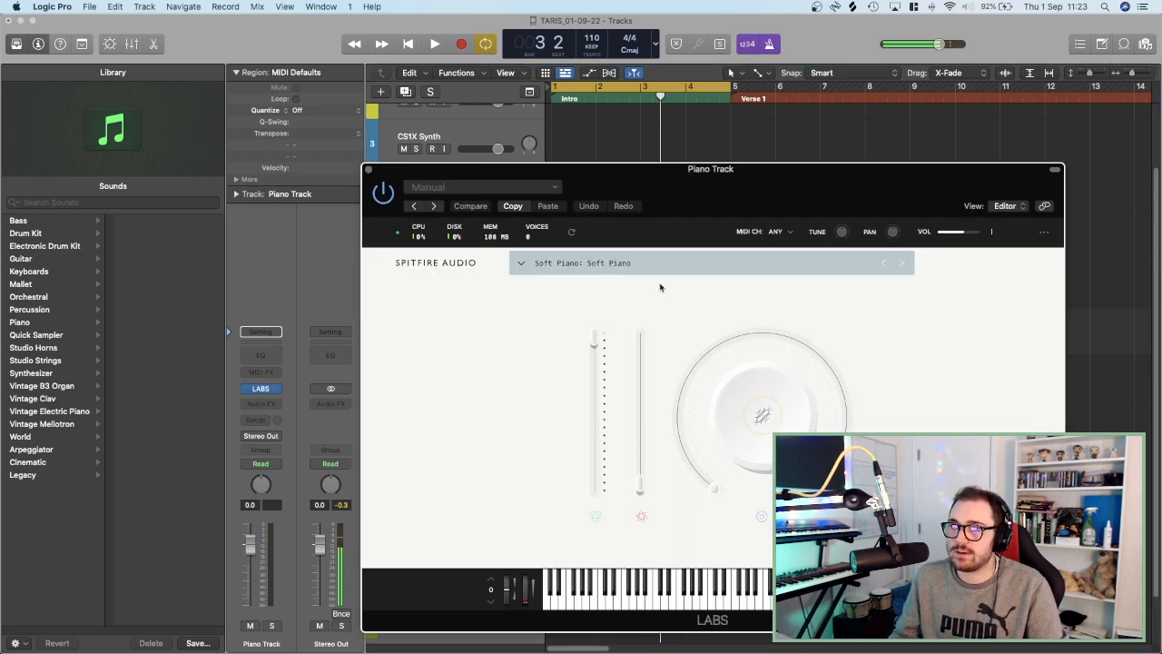
left_click_drag(705, 217, 668, 149)
left_click(587, 194)
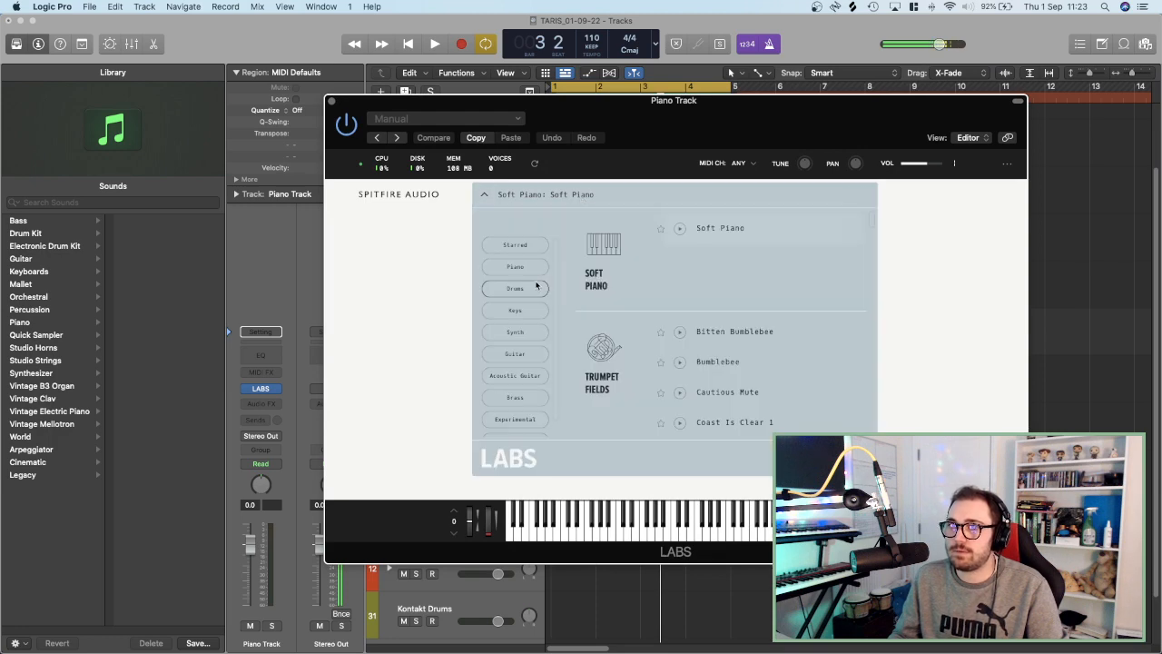
scroll(526, 333, "down", 1)
left_click(525, 325)
scroll(651, 290, "down", 3)
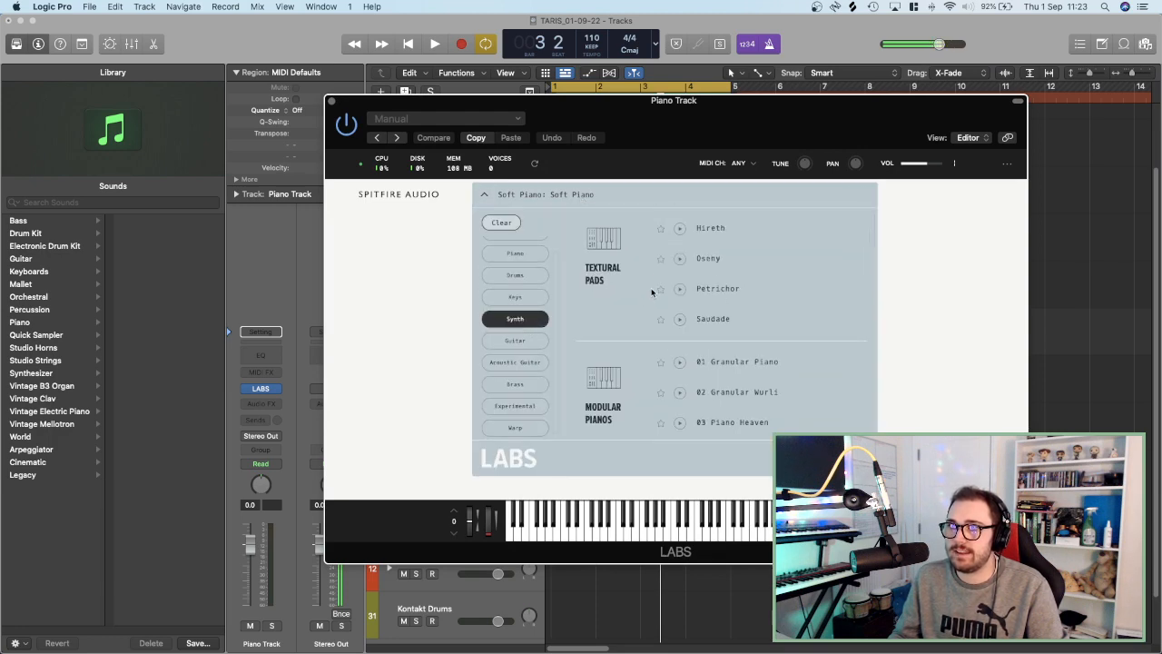
scroll(651, 291, "up", 2)
scroll(651, 290, "up", 3)
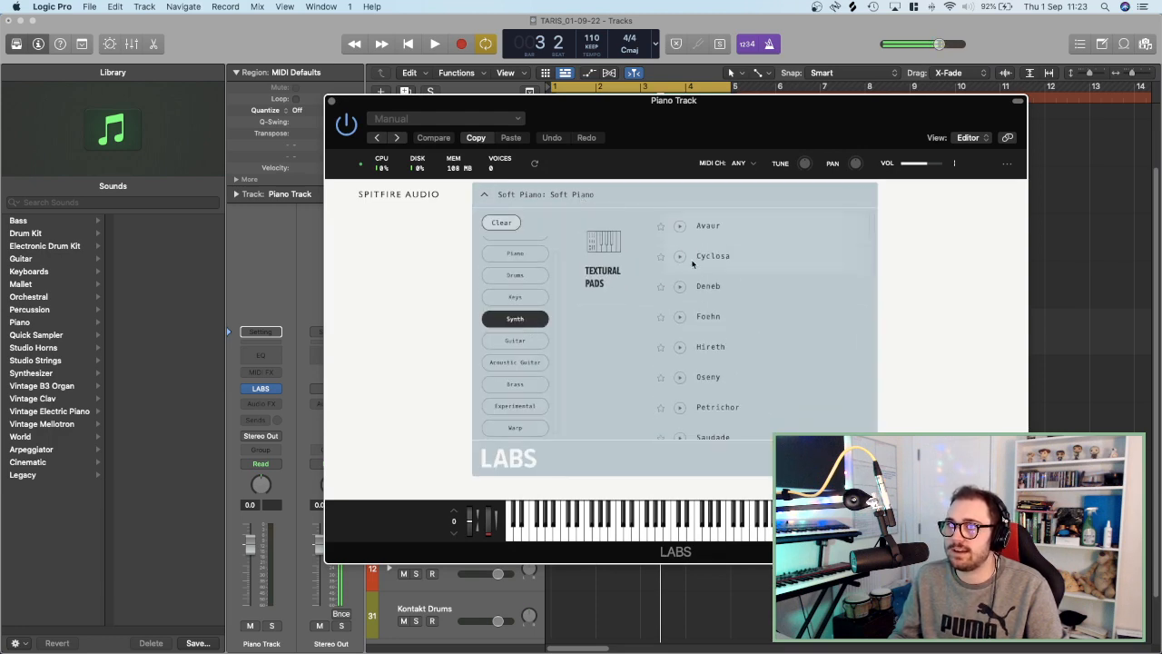
left_click(709, 226)
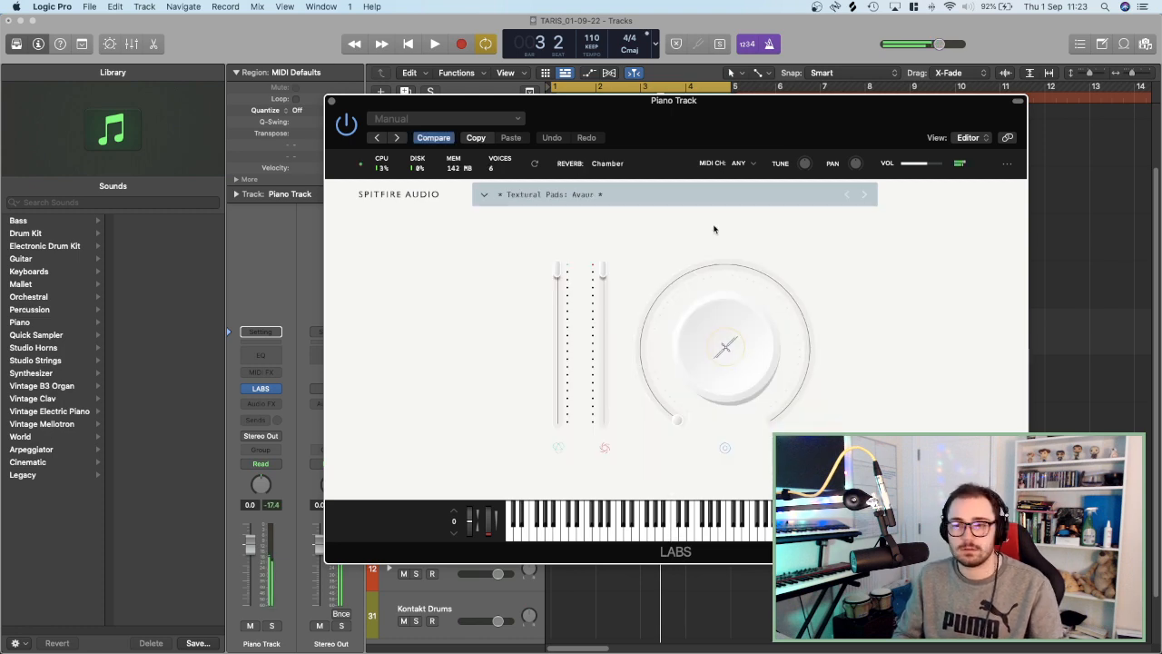
left_click(864, 195)
Clear the Synth filter in the LABS preset browser and load the Trumpet Fields preset Bitten Bumblebee.
left_click(684, 196)
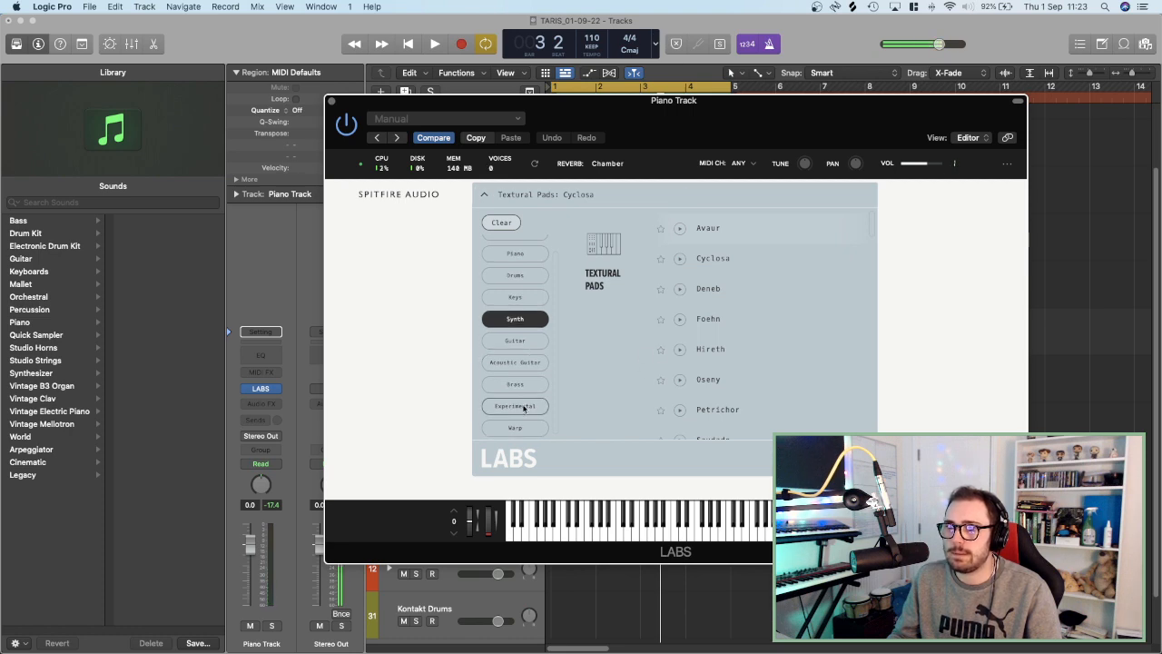
left_click(523, 408)
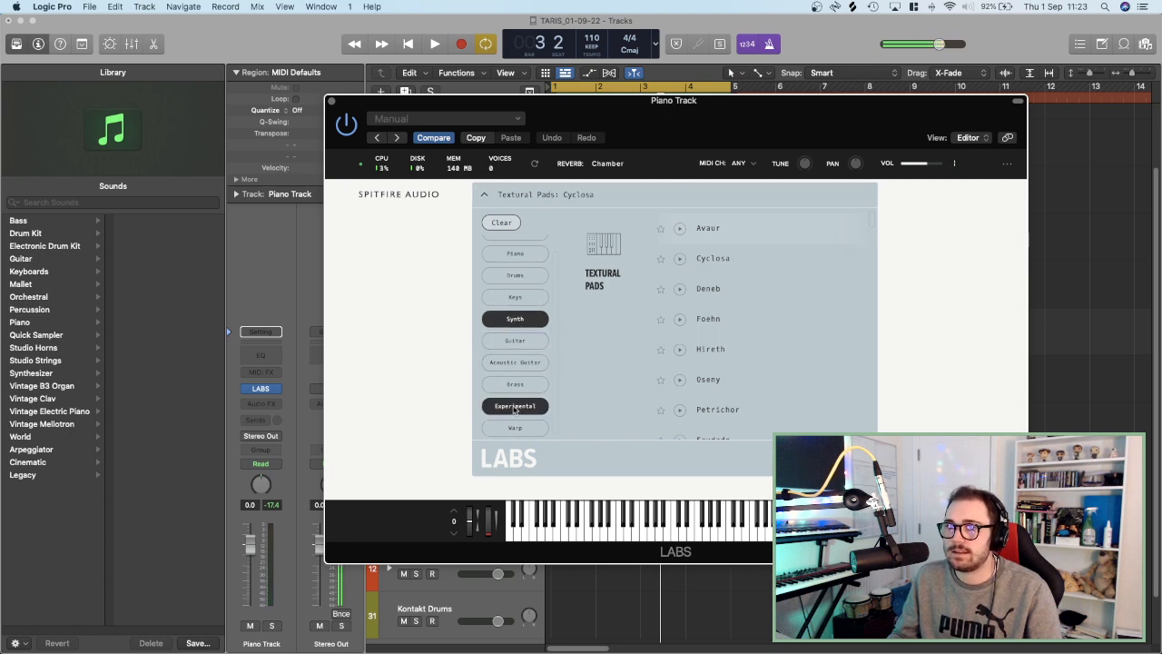
left_click(515, 408)
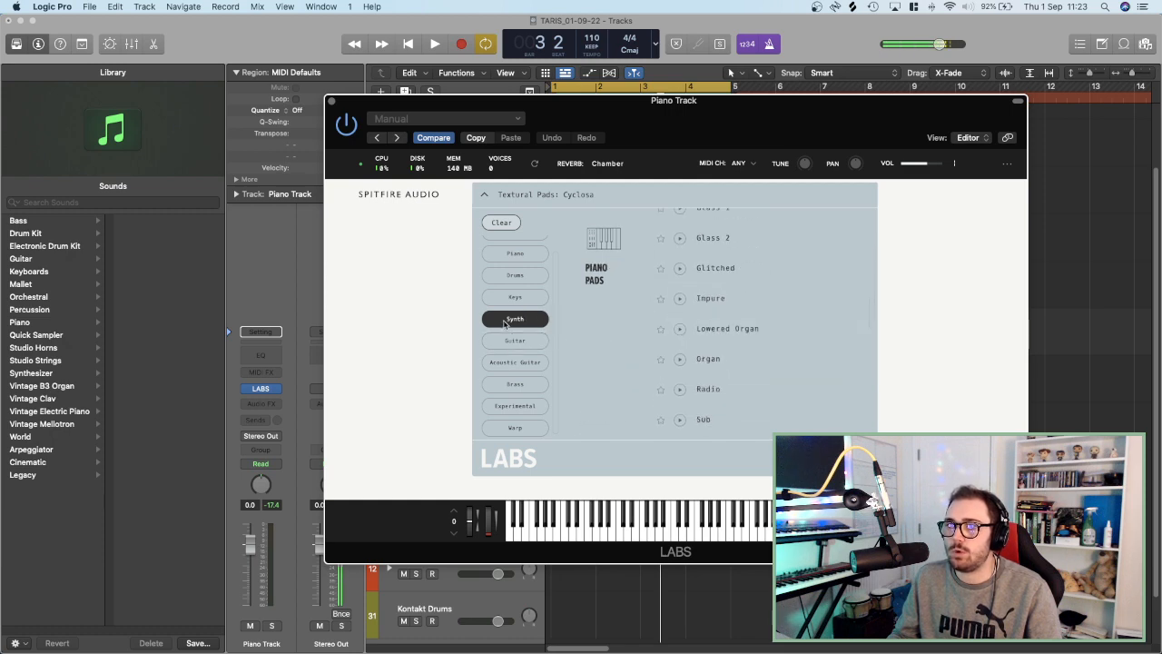
left_click(511, 324)
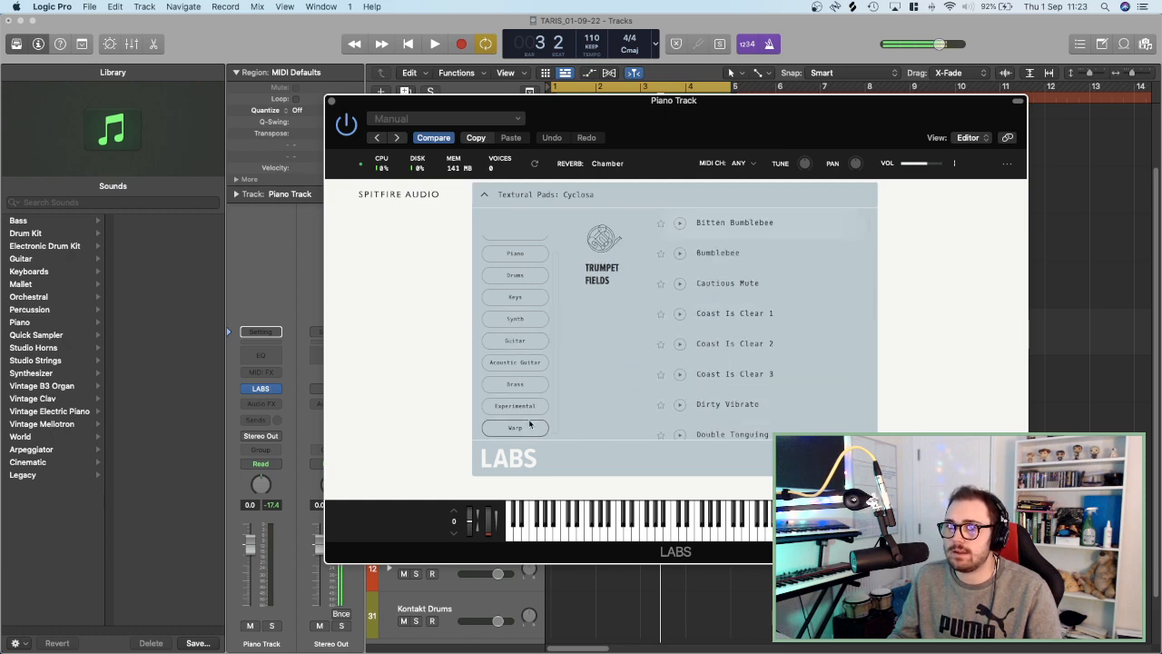
scroll(530, 423, "up", 1)
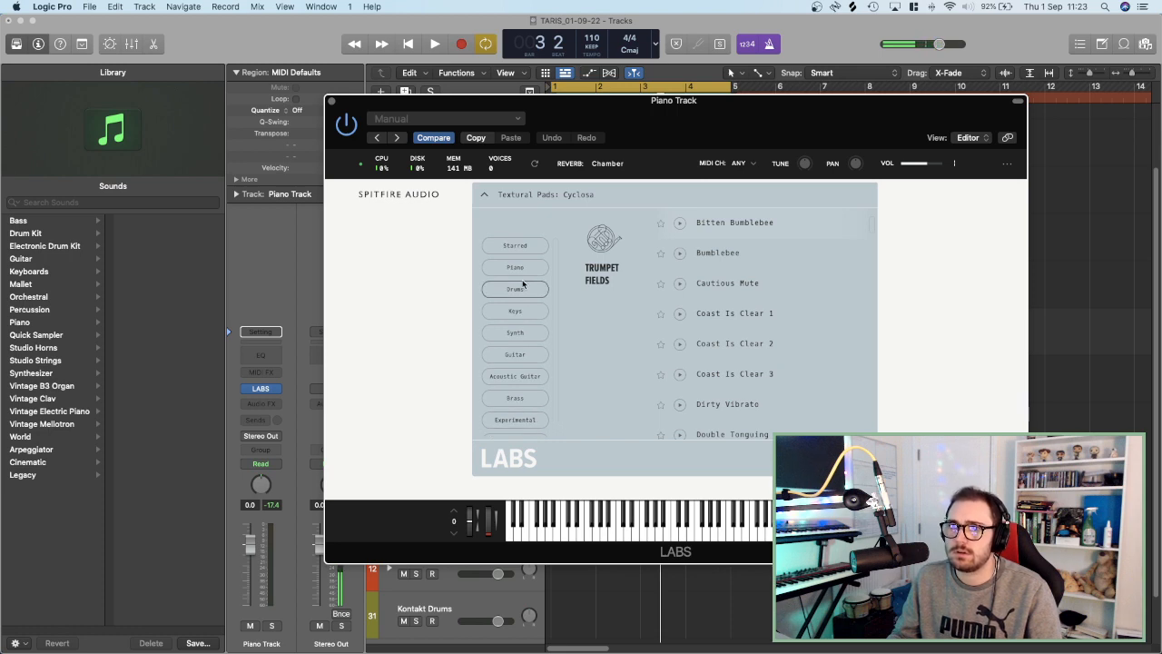
scroll(524, 295, "down", 1)
scroll(524, 298, "up", 1)
scroll(712, 221, "up", 1)
left_click(740, 237)
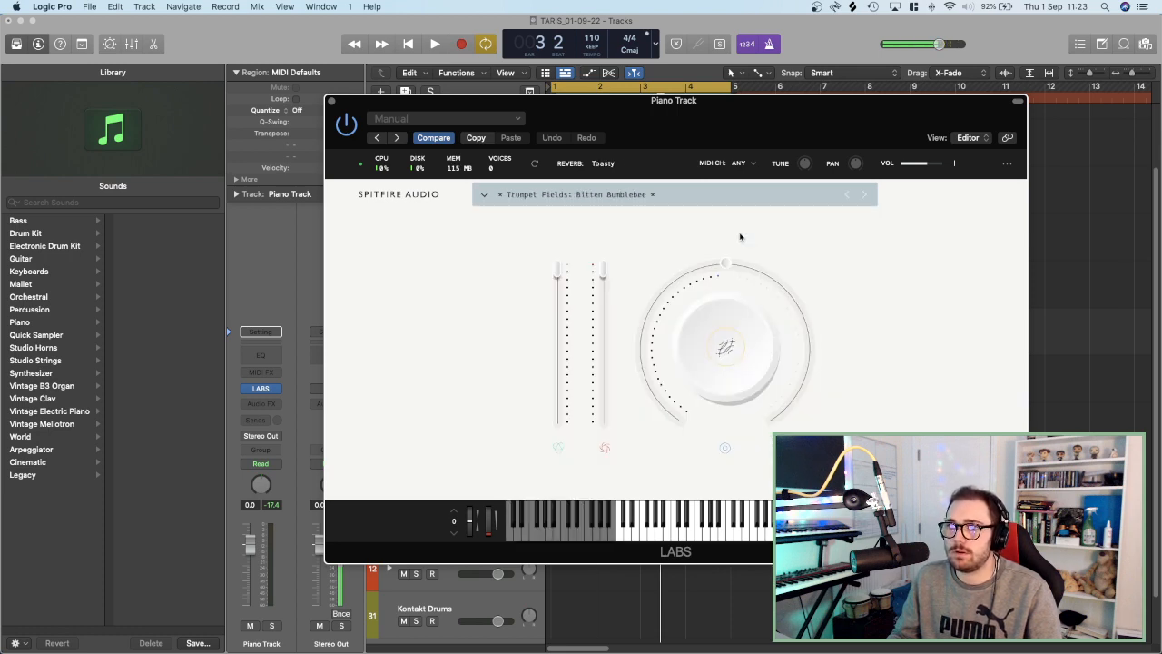
Audition the Trumpet Fields presets Bitten Bumblebee, Bumblebee and Cautious Mute against the looping Intro.
key("space")
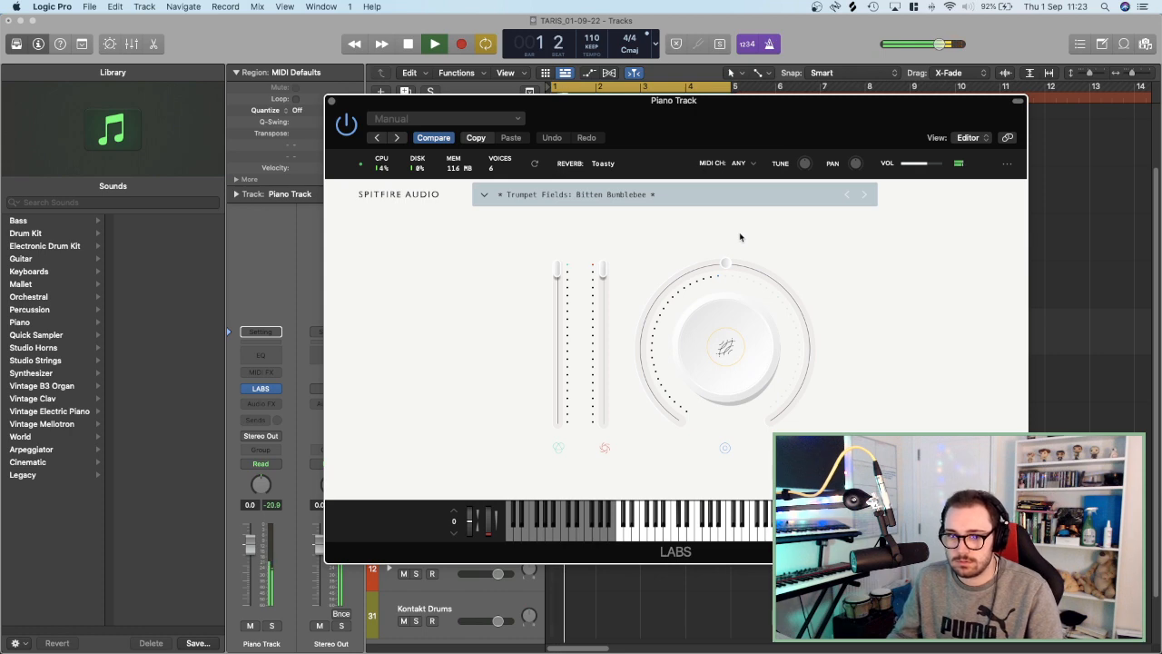
left_click(863, 195)
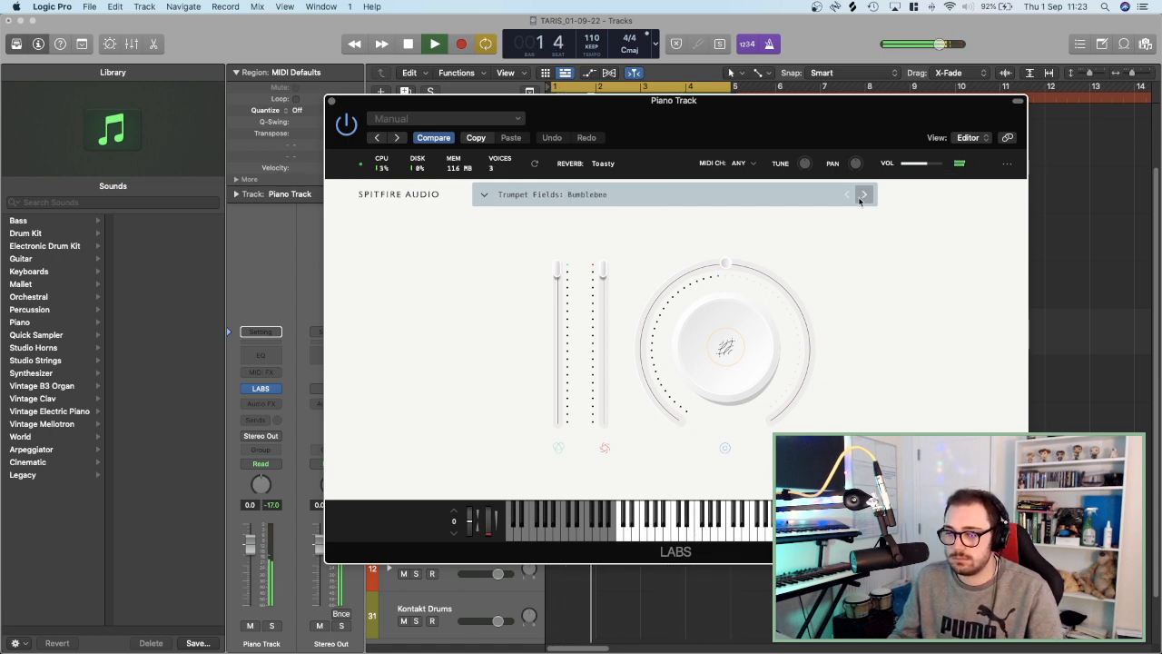
left_click(863, 195)
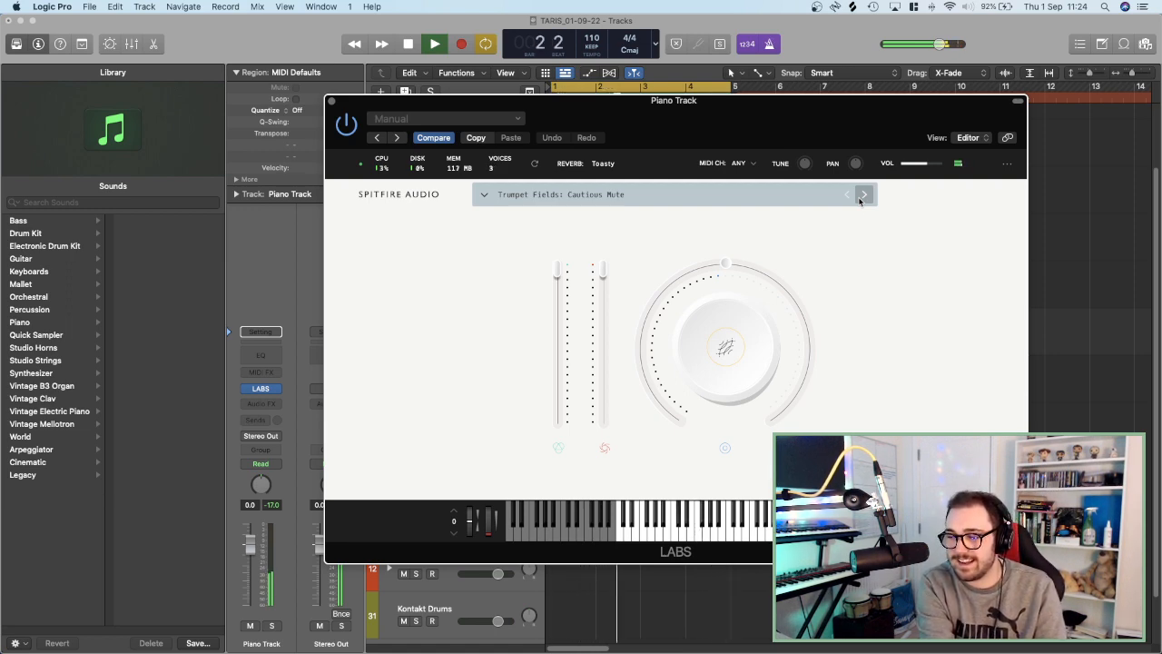
key("super+space")
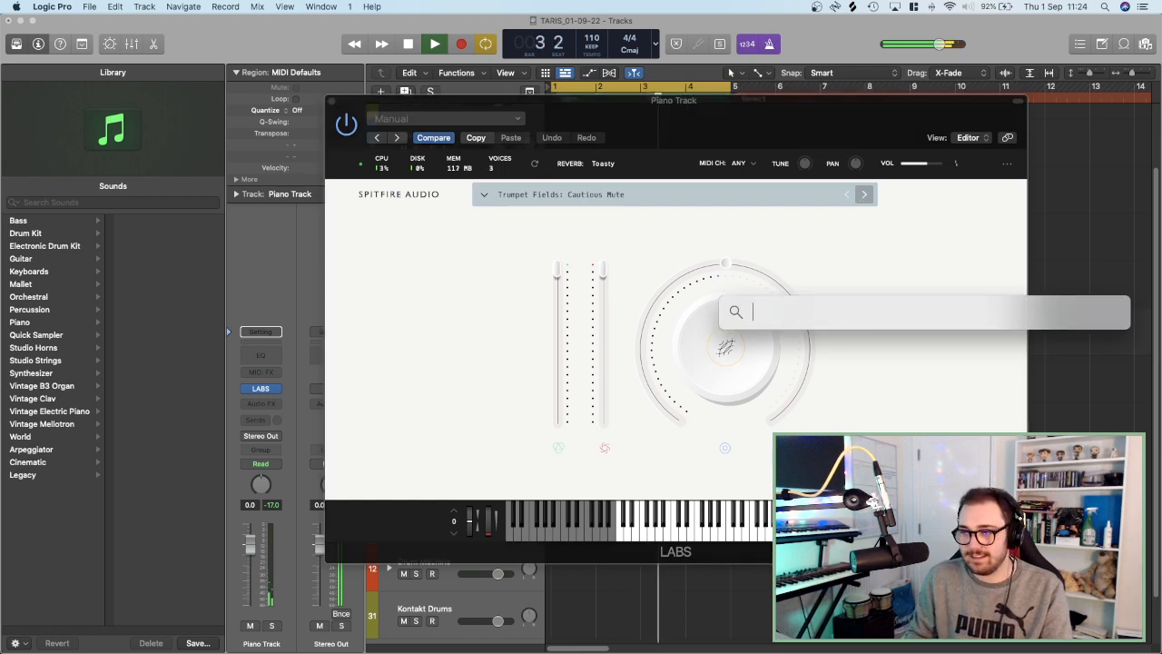
left_click(918, 218)
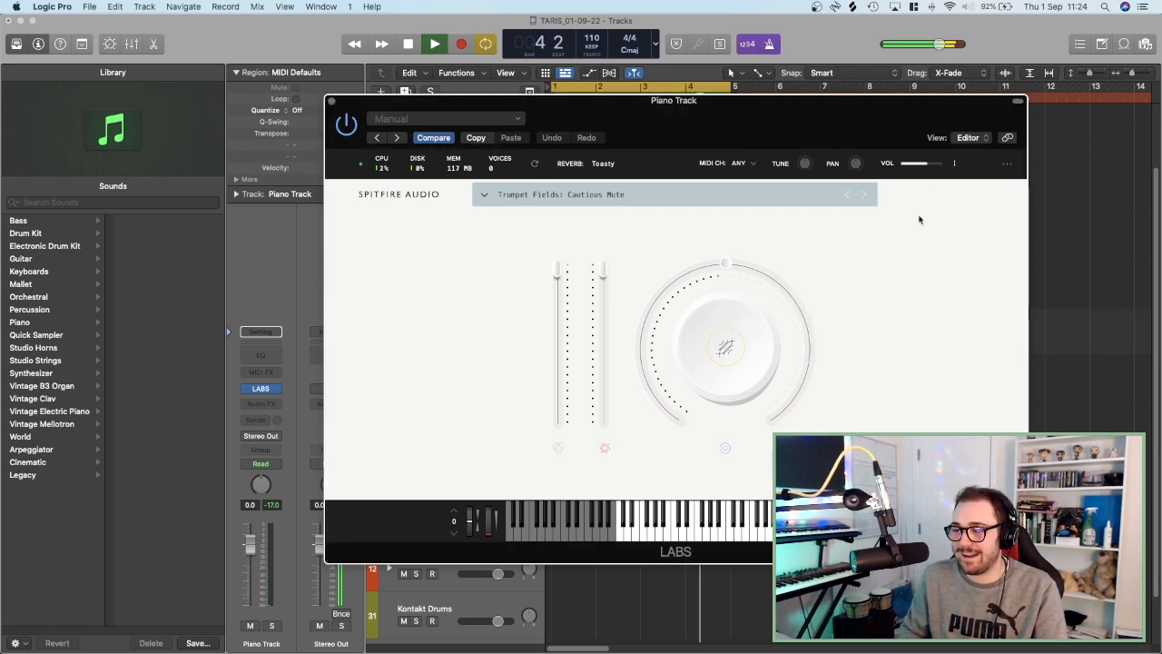
key("space")
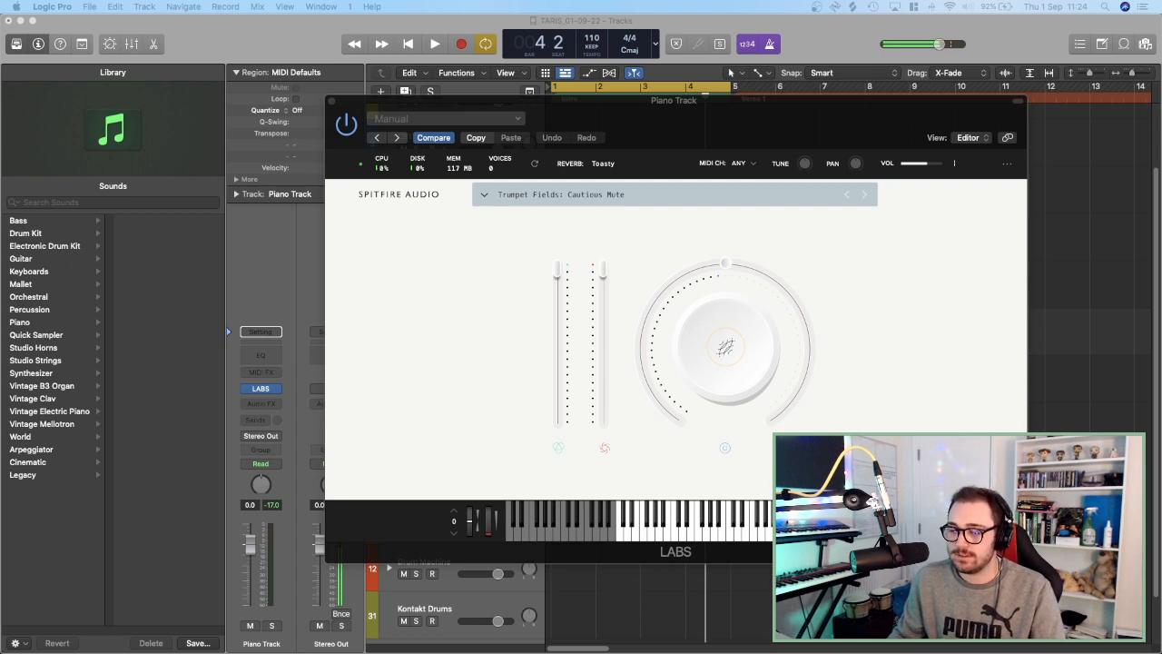
Find and load the LABS Modular Pianos preset 12 Tape Wurli and try it over the Intro.
left_click(627, 195)
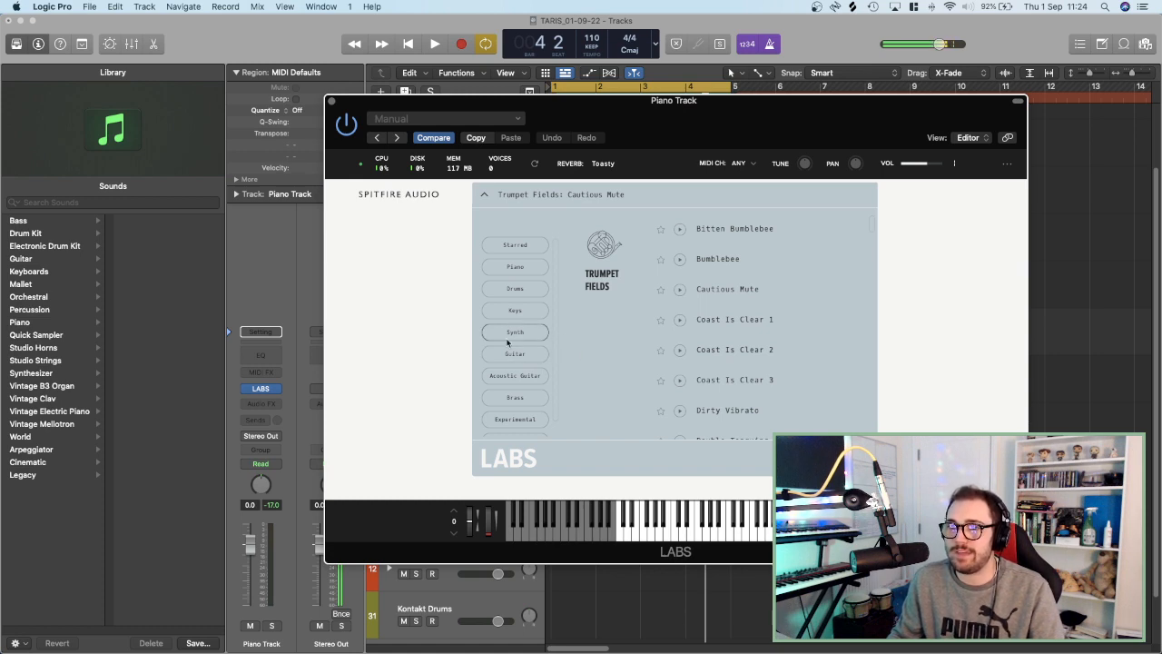
scroll(709, 329, "down", 3)
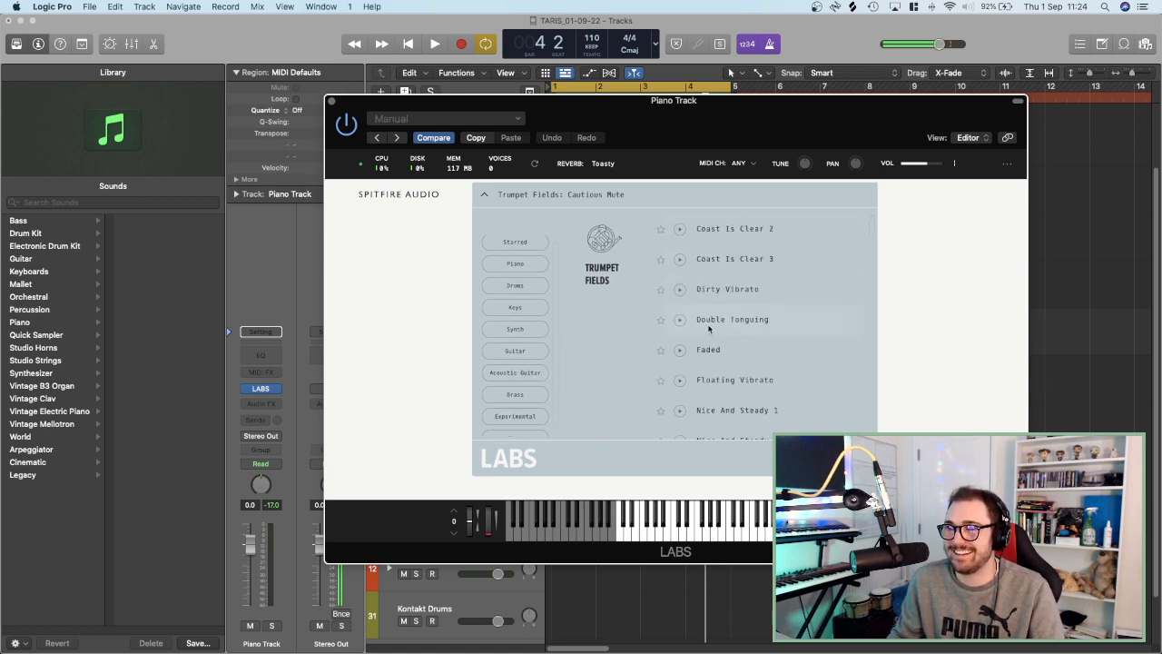
scroll(709, 328, "down", 5)
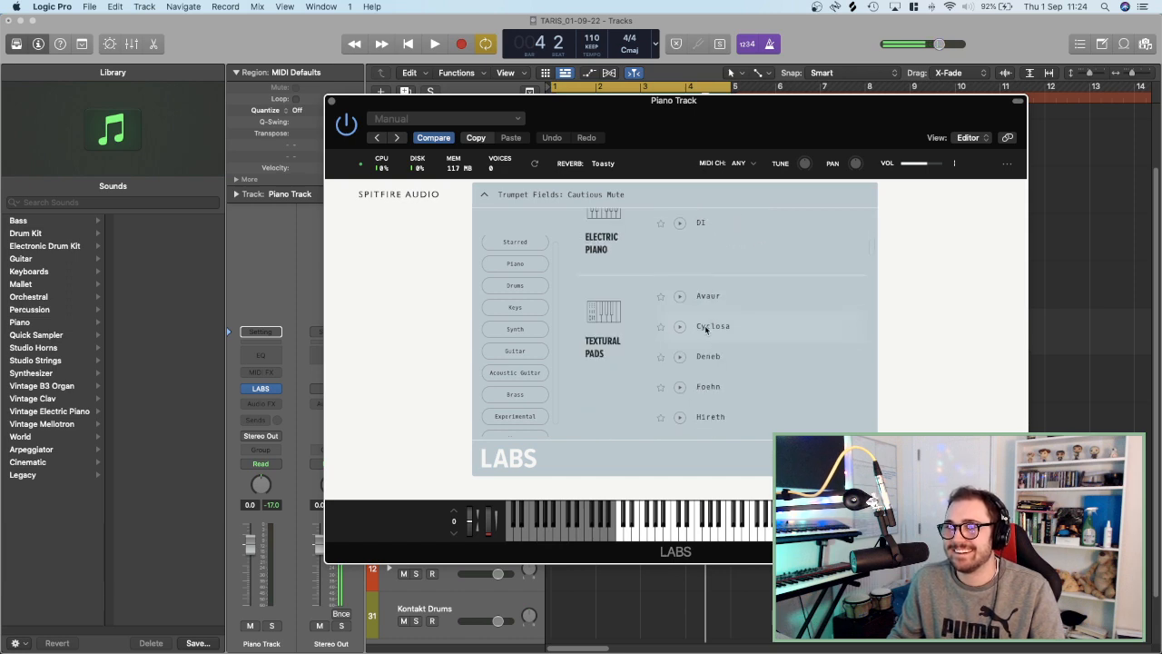
scroll(706, 330, "up", 1)
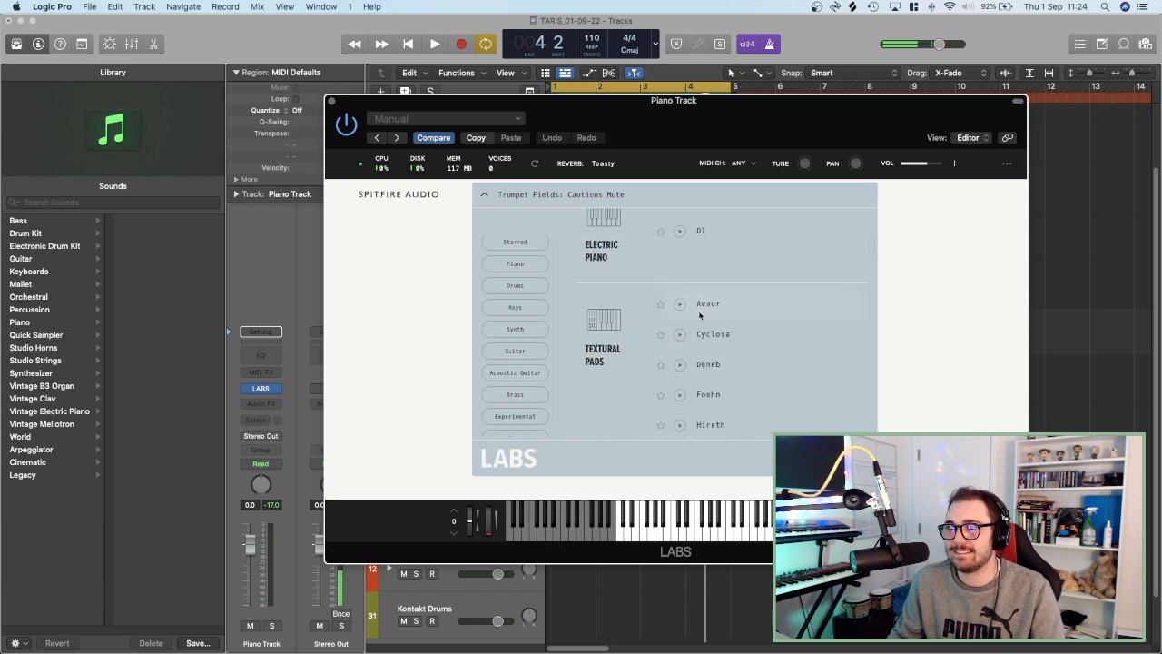
scroll(699, 318, "down", 5)
scroll(698, 345, "up", 3)
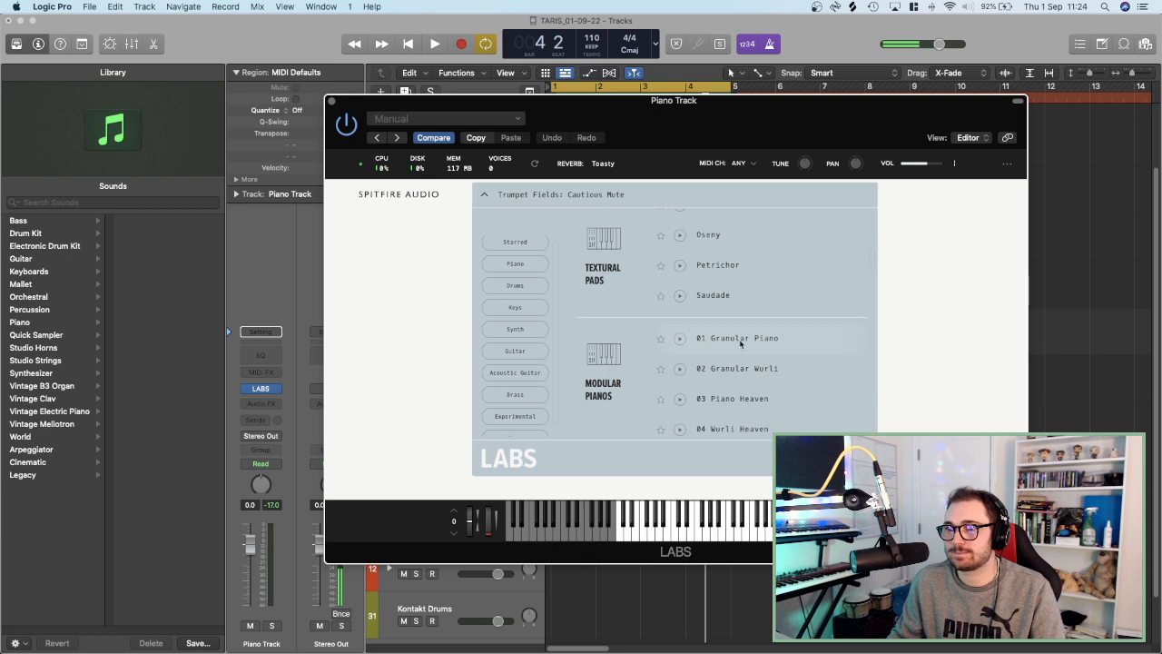
scroll(735, 340, "down", 8)
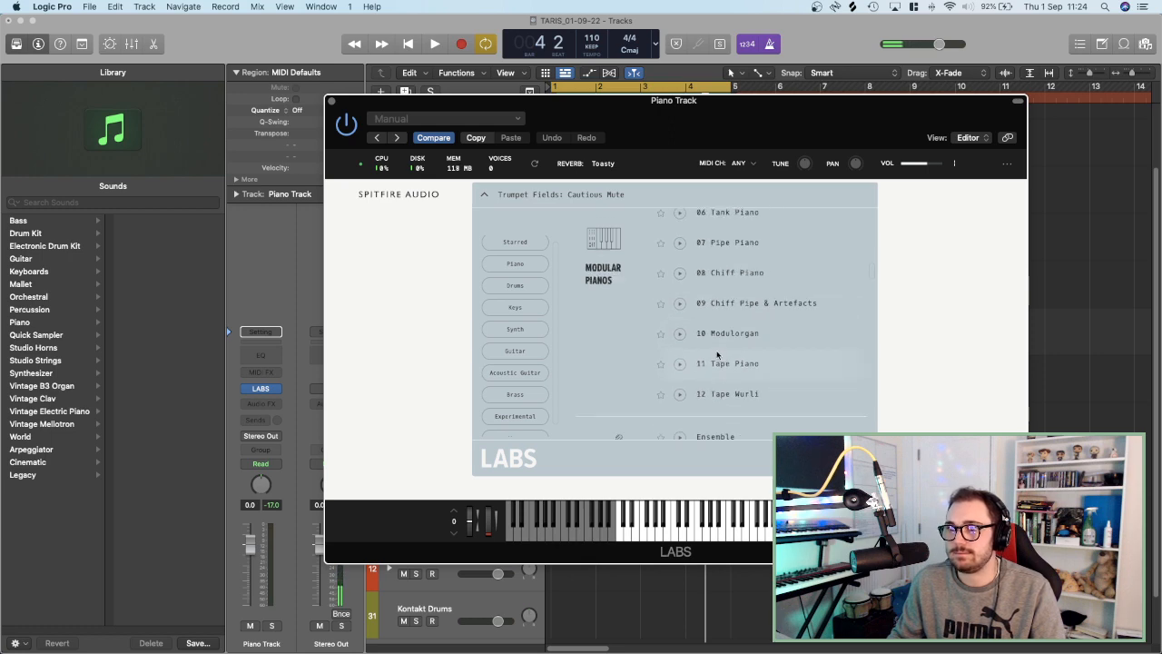
left_click(723, 354)
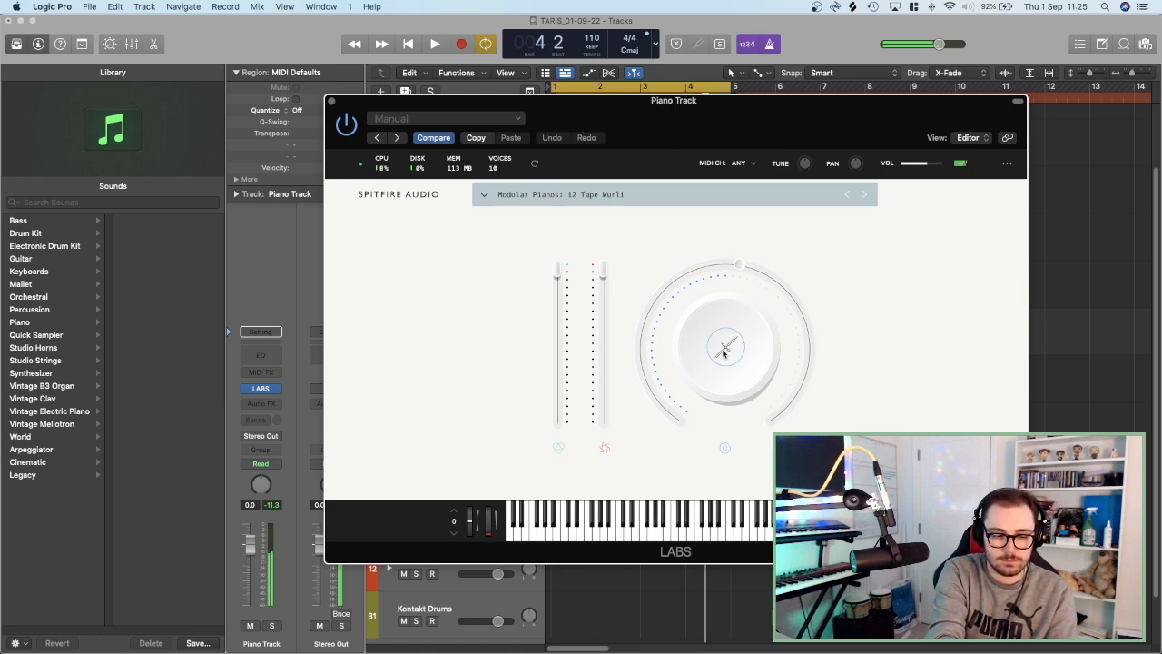
key("space")
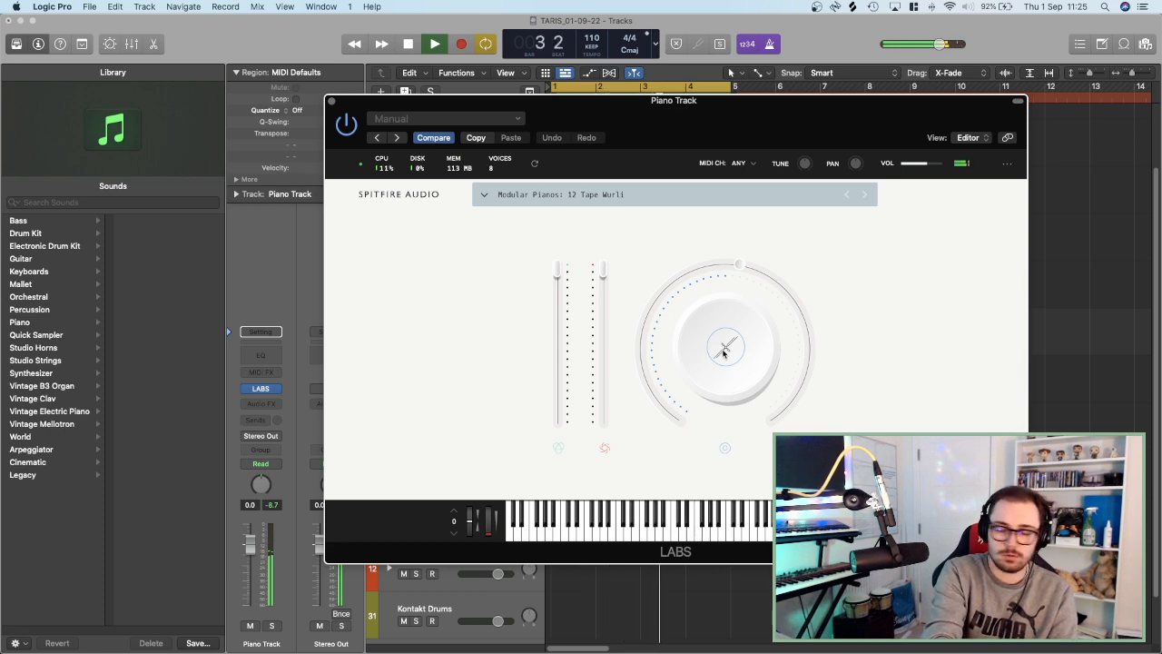
key("space")
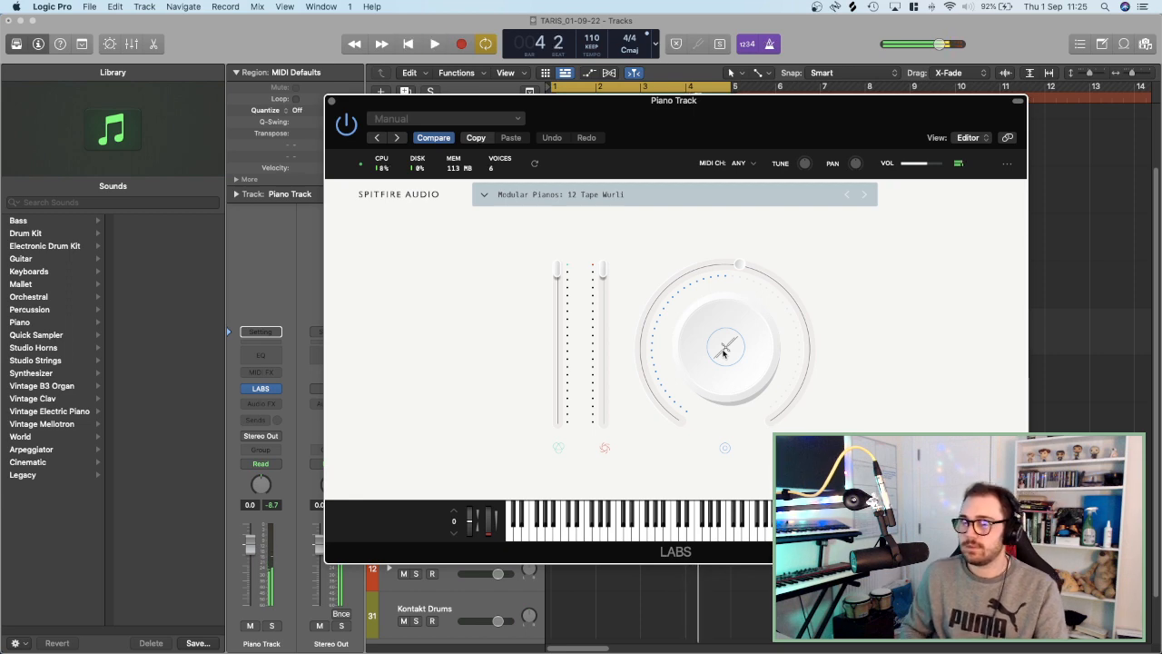
Step through the LABS Moon Guitar presets during playback, trying Ensemble before loading Moon Guitar 02.
left_click(864, 196)
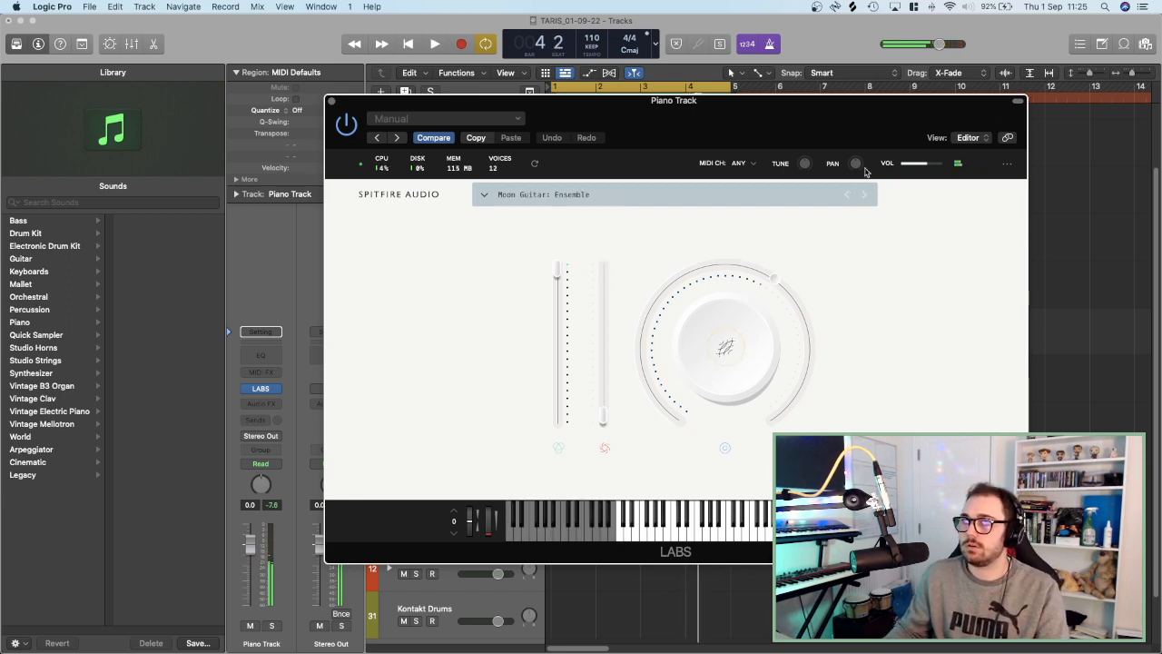
key("space")
mouse_move(867, 171)
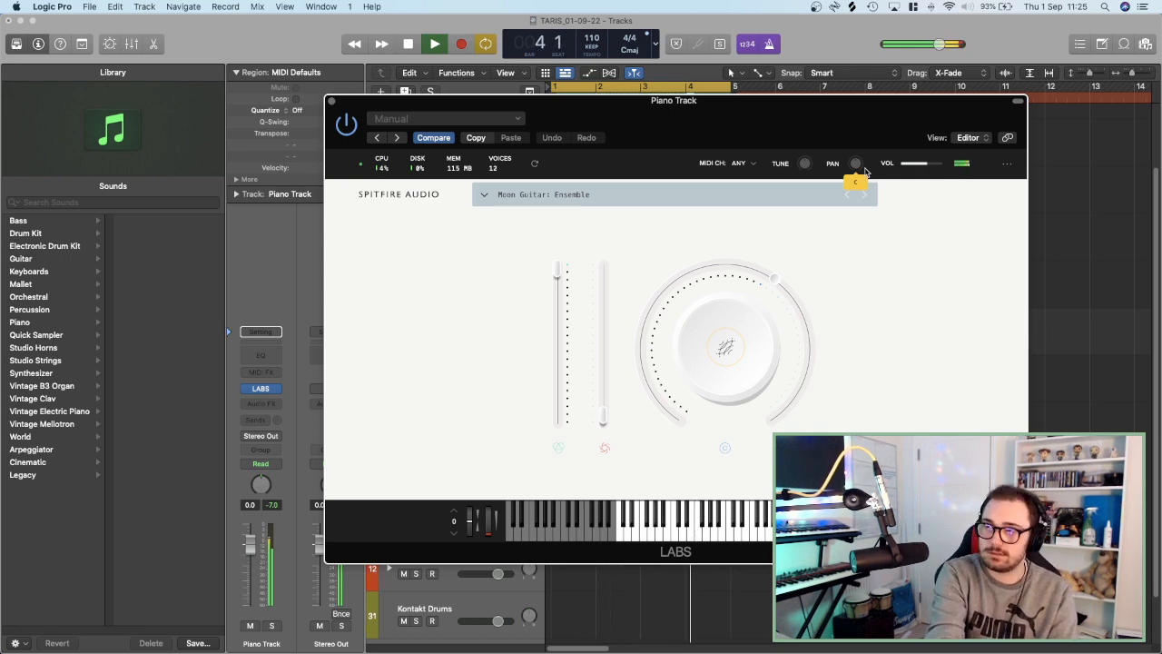
left_click(864, 195)
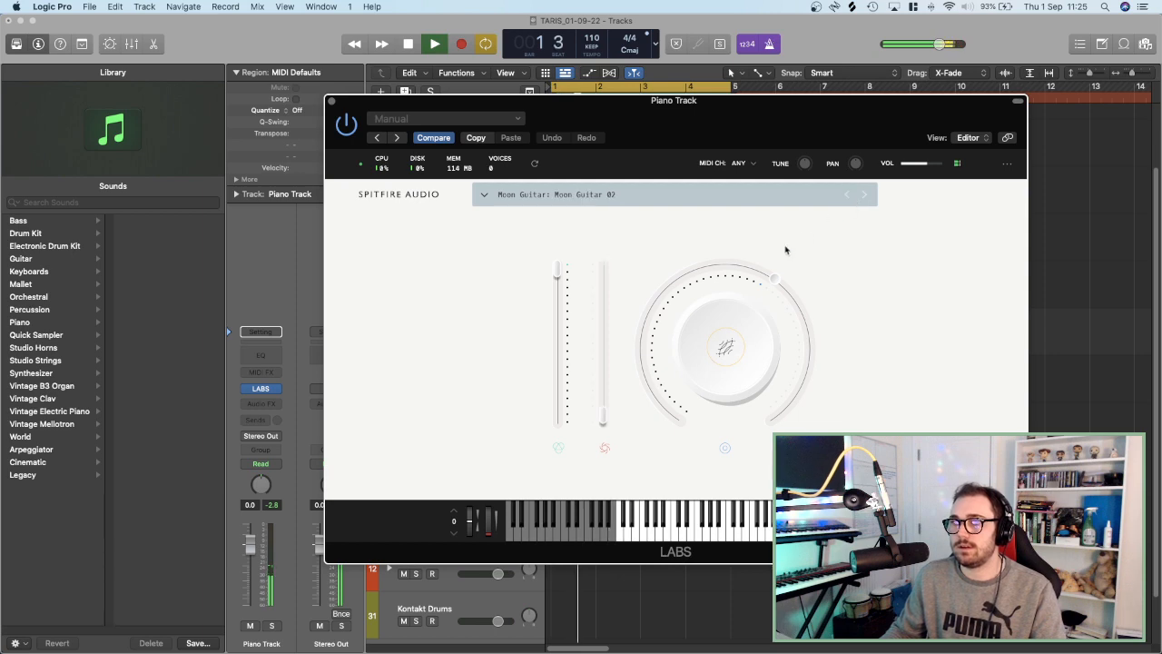
Try the red-marked slider of Moon Guitar 02 at full, set it to 50%, and test the sound over the Intro.
left_click_drag(602, 418, 603, 269)
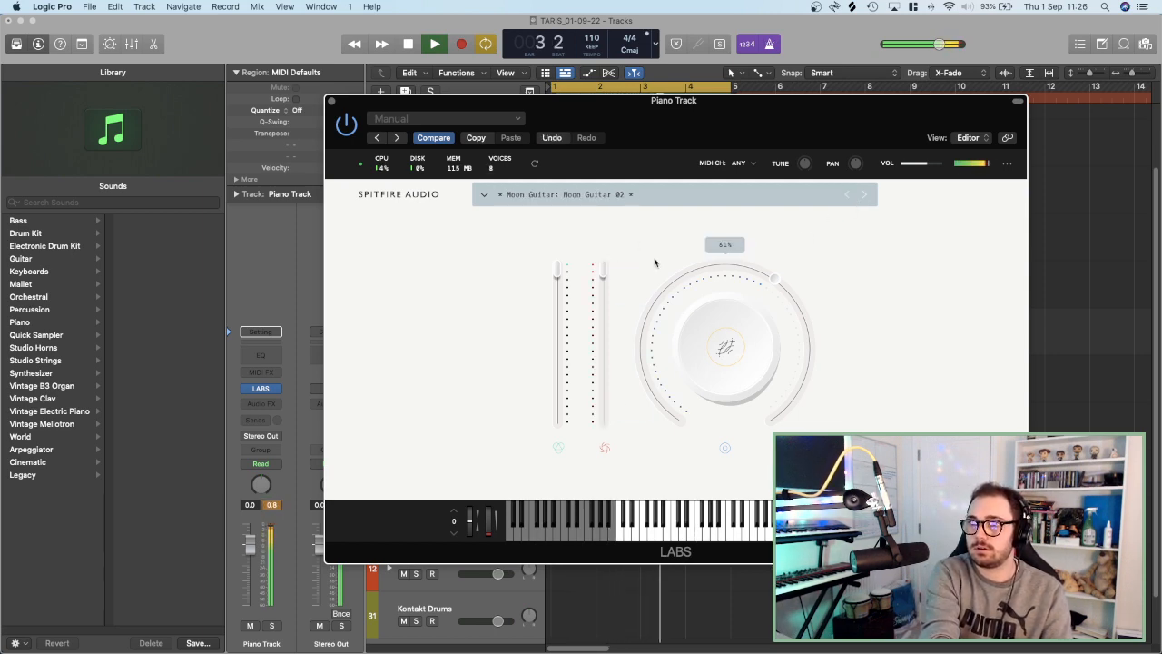
mouse_move(607, 281)
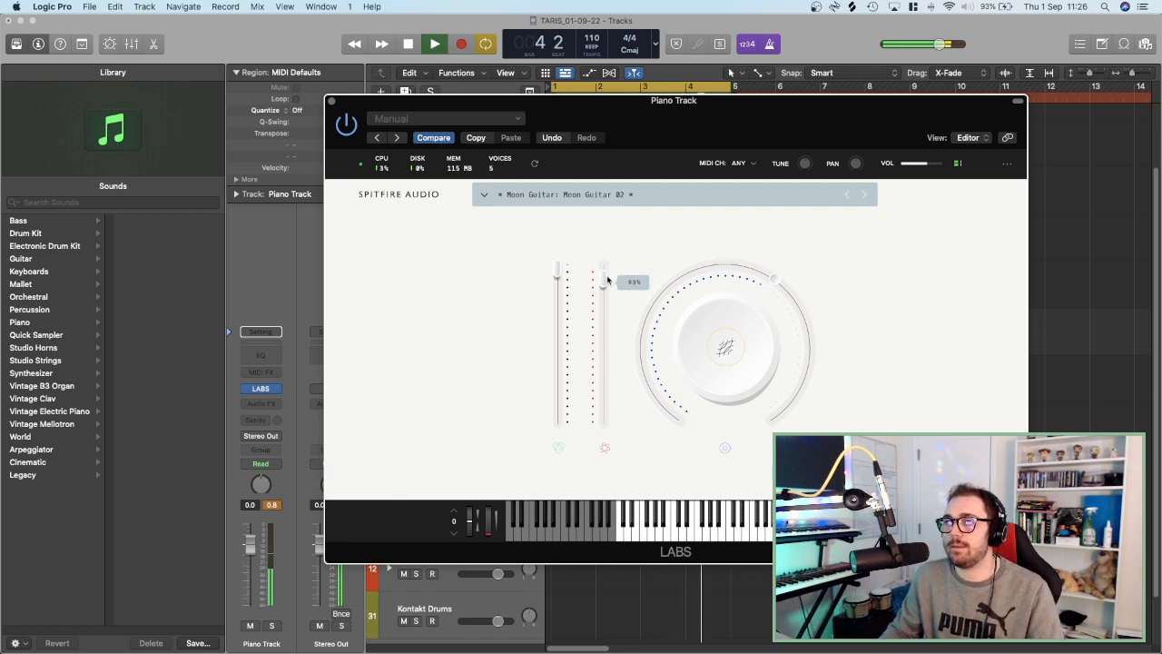
left_click_drag(607, 281, 602, 349)
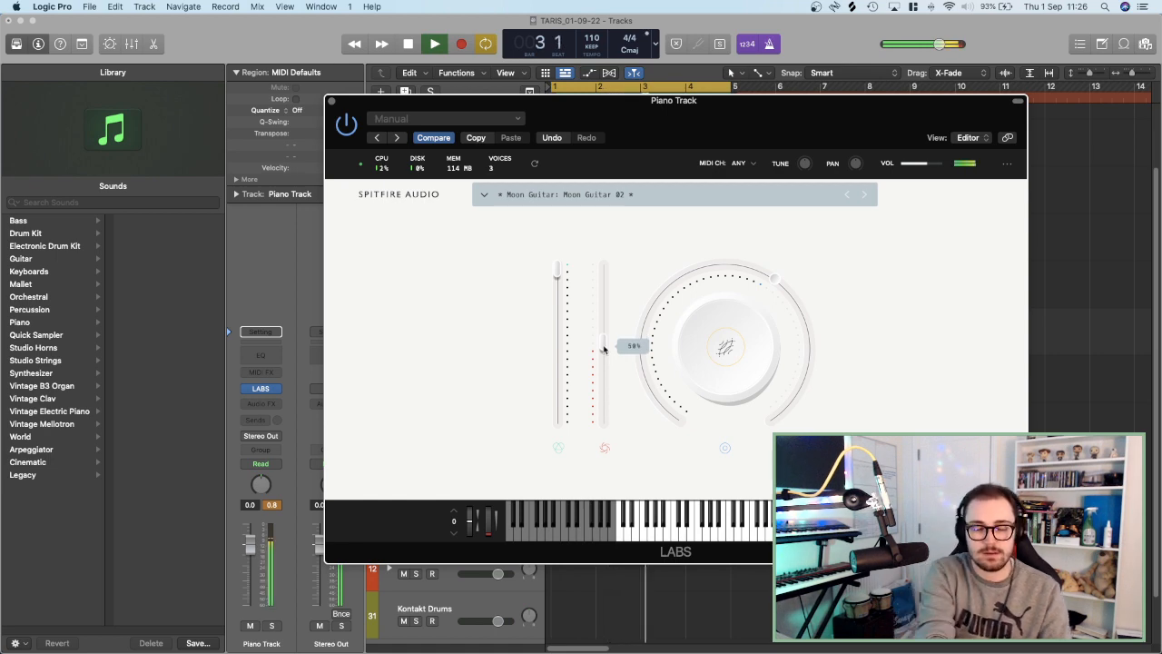
key("space")
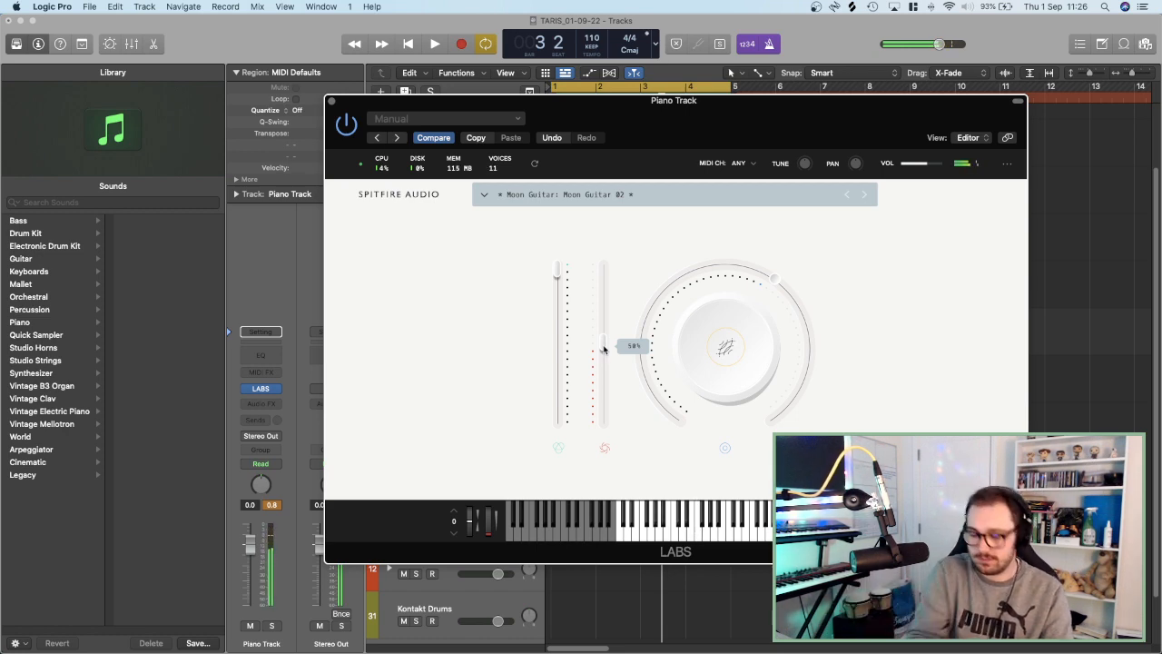
key("r")
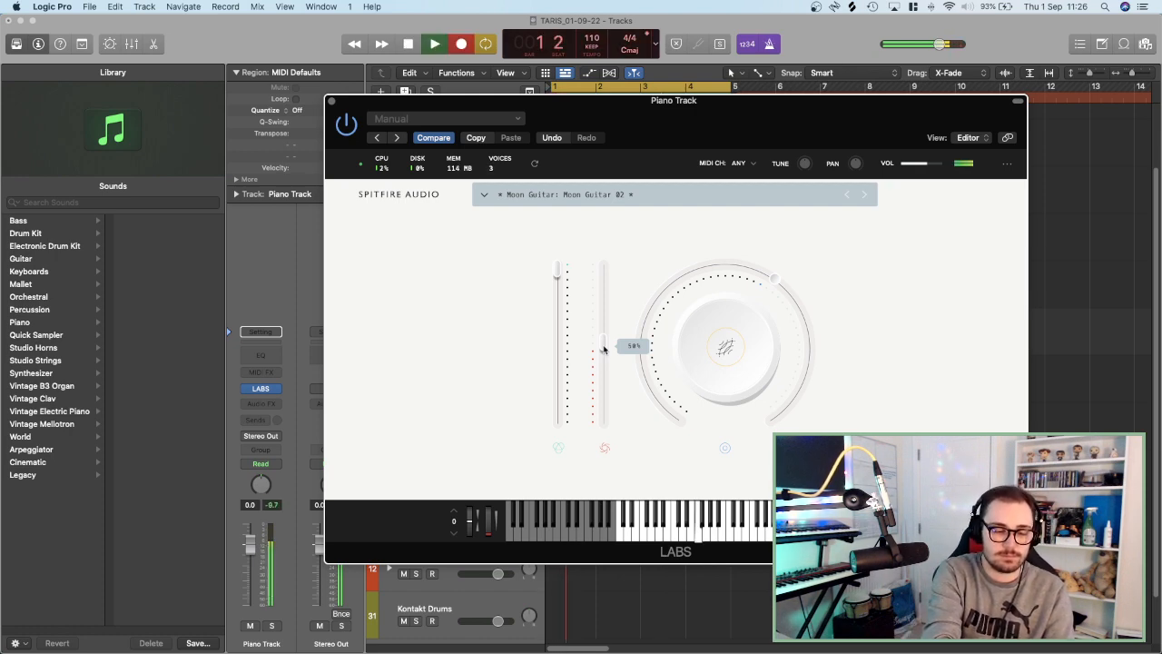
key("space")
key("super+z")
Record a Moon Guitar 02 part across the four-bar Intro on the LABS Piano Track and close the LABS window.
key("r")
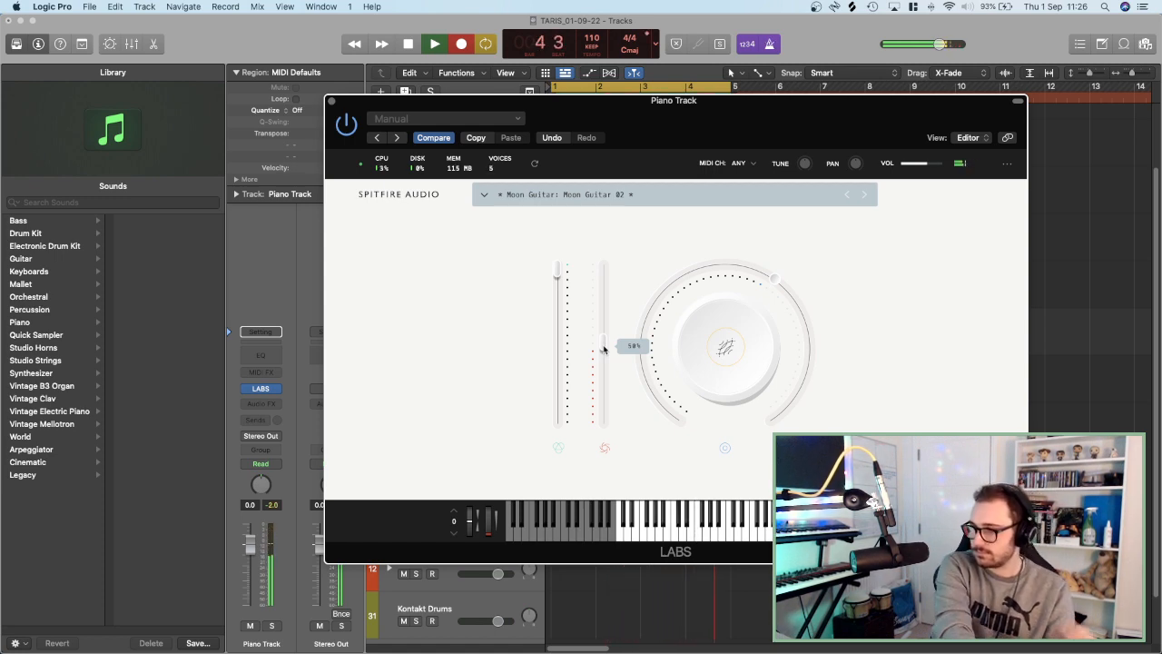
key("space")
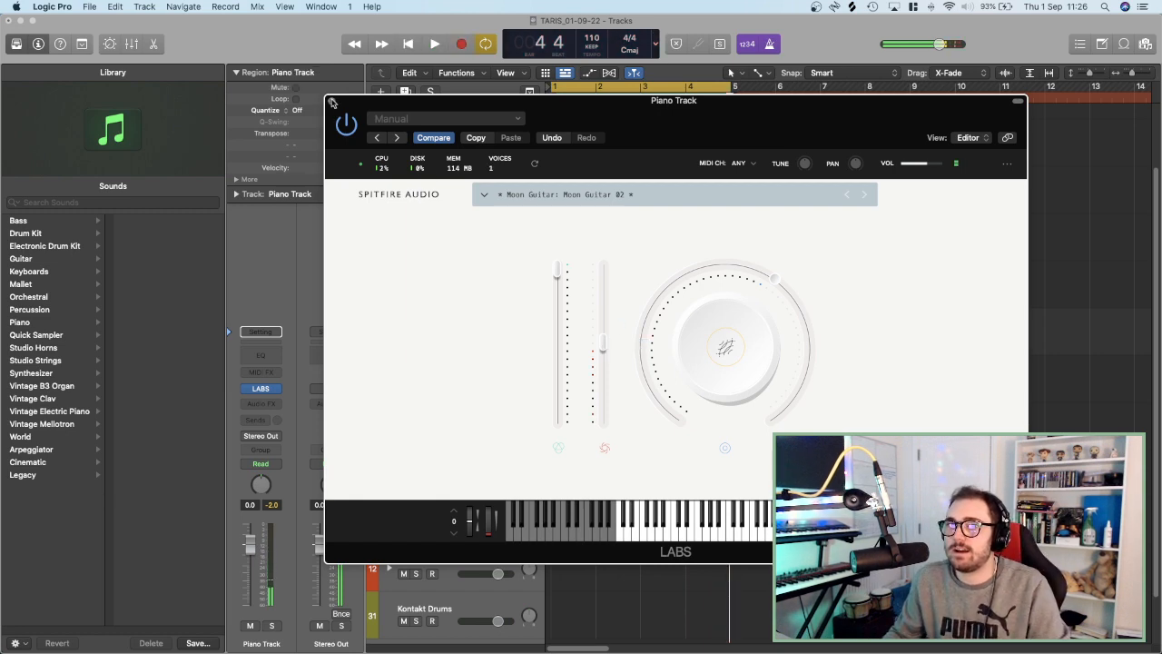
left_click(332, 103)
Play back the newly recorded Piano Track region and quantize it to 1/16 Note.
key("space")
left_click(331, 108)
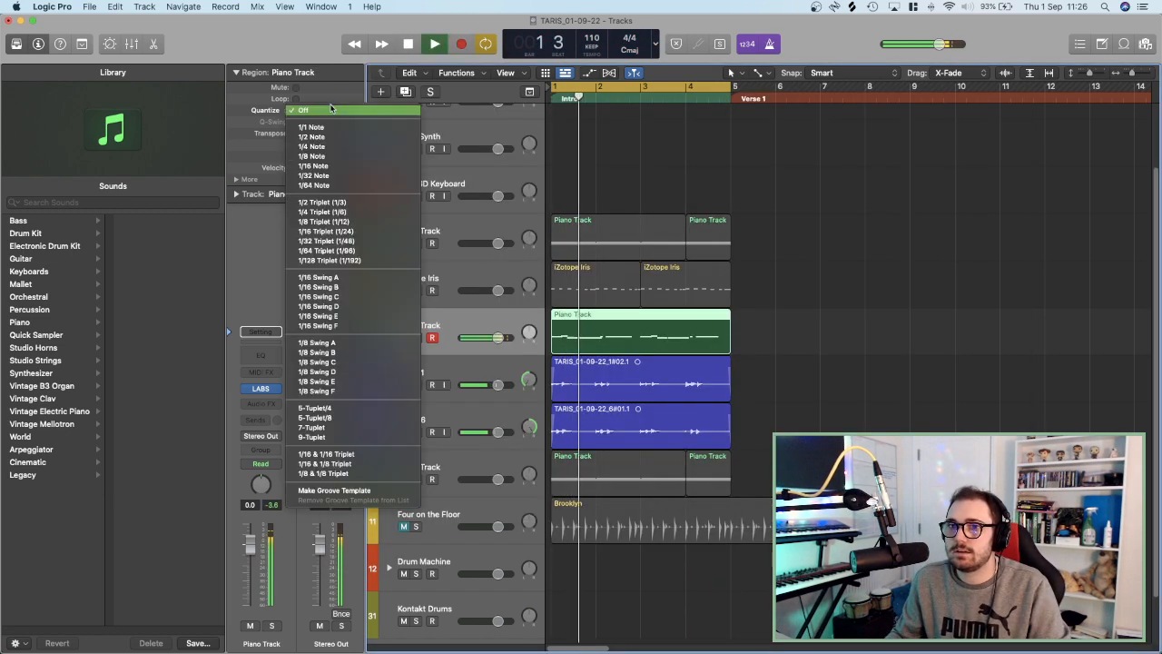
left_click(313, 166)
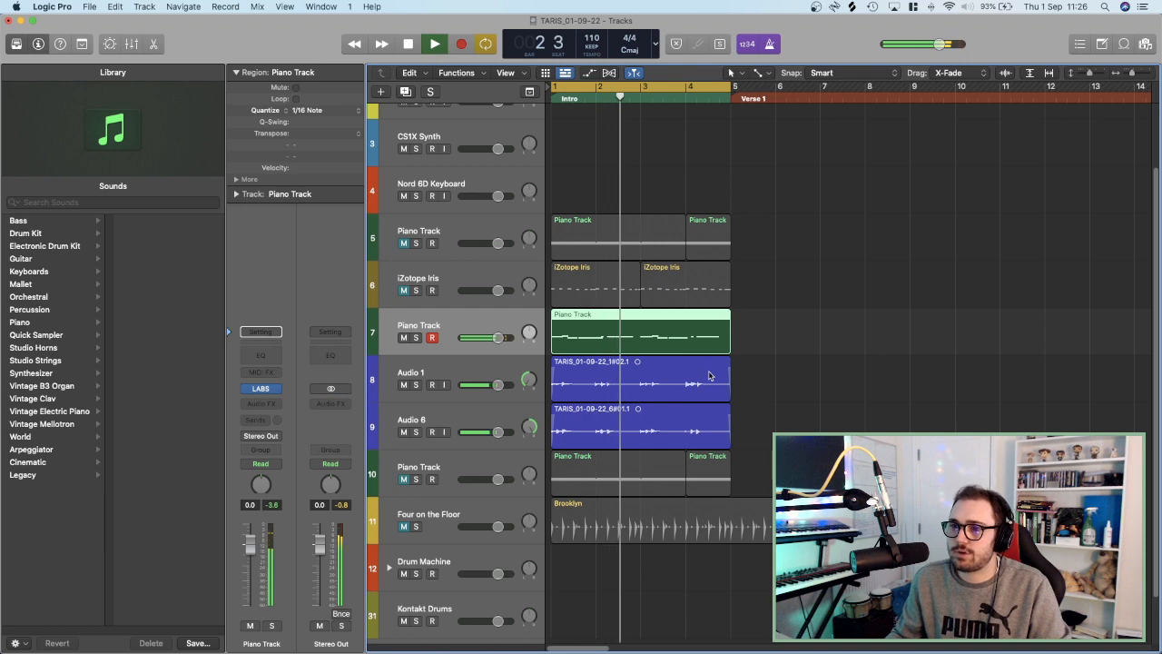
Open the new Piano Track region in the Piano Roll and examine its notes in bars 2 to 4 during playback.
double_click(643, 338)
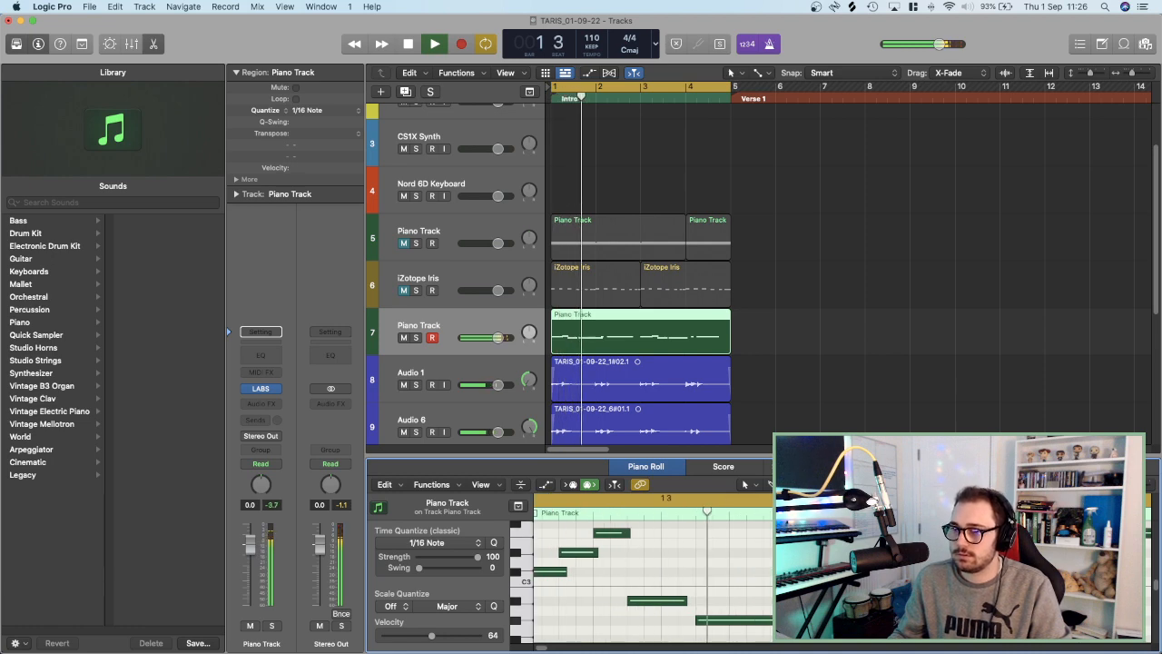
key("space")
left_click(693, 600)
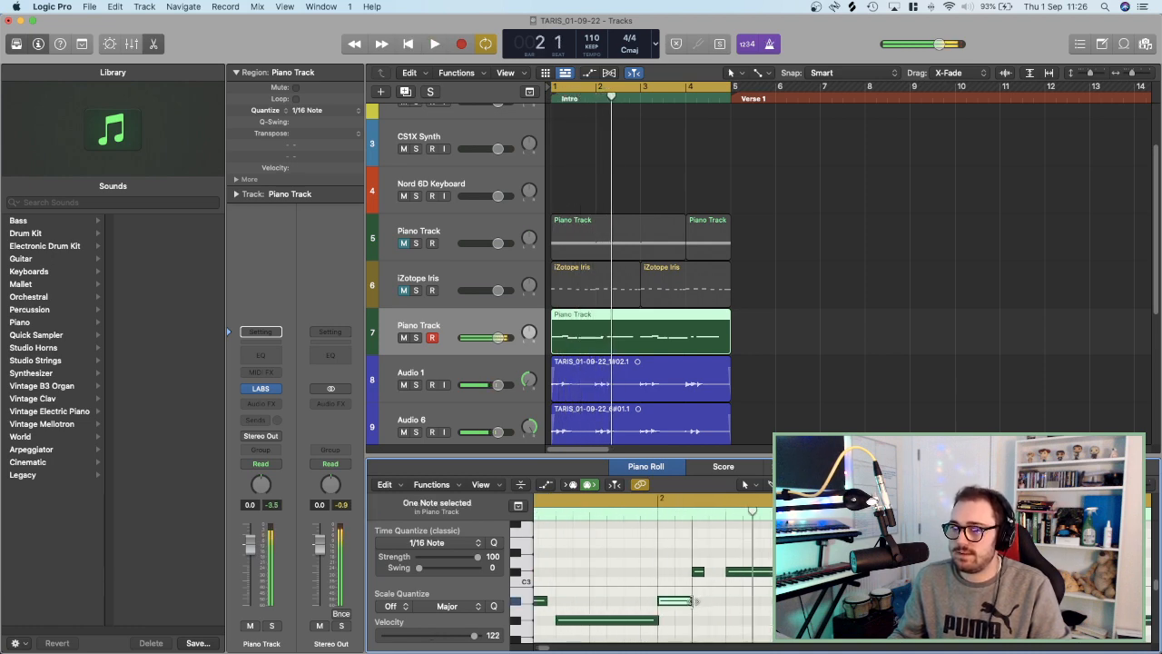
scroll(654, 581, "right", 8)
left_click(849, 600)
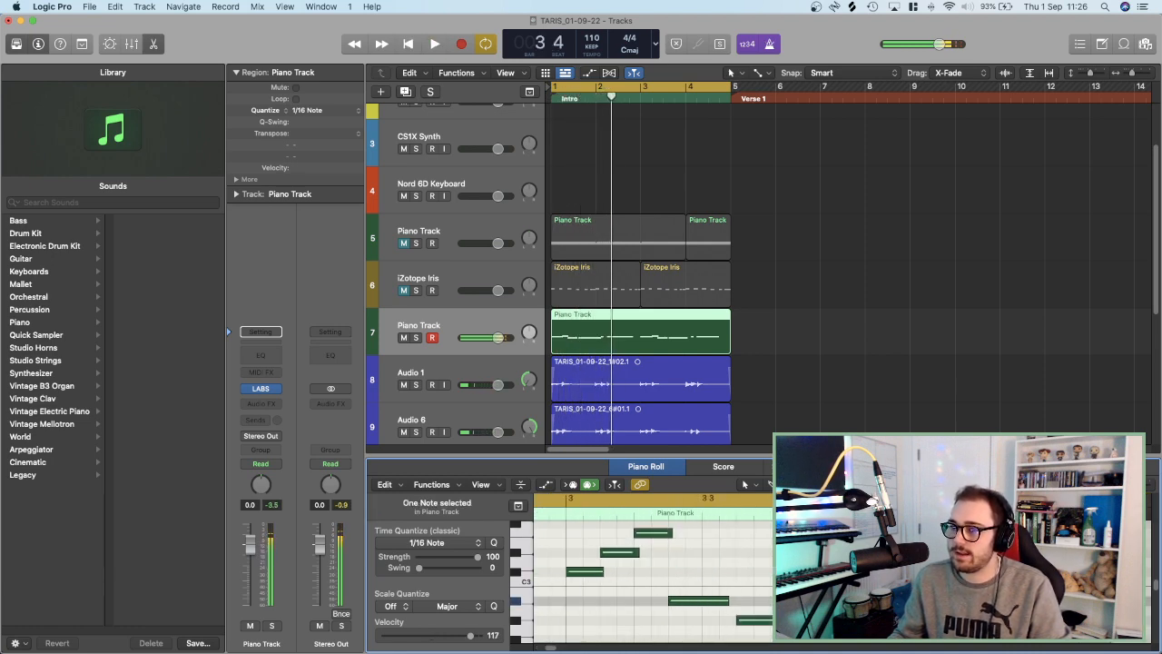
key("space")
scroll(849, 600, "down", 5)
scroll(849, 600, "right", 3)
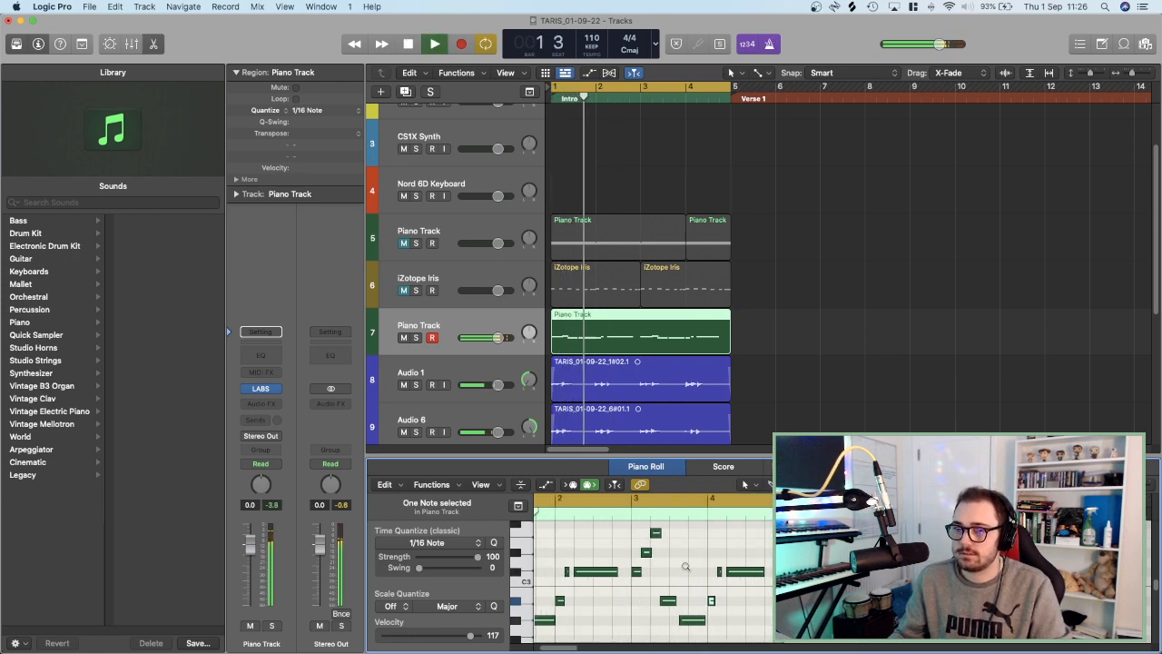
scroll(685, 566, "down", 2)
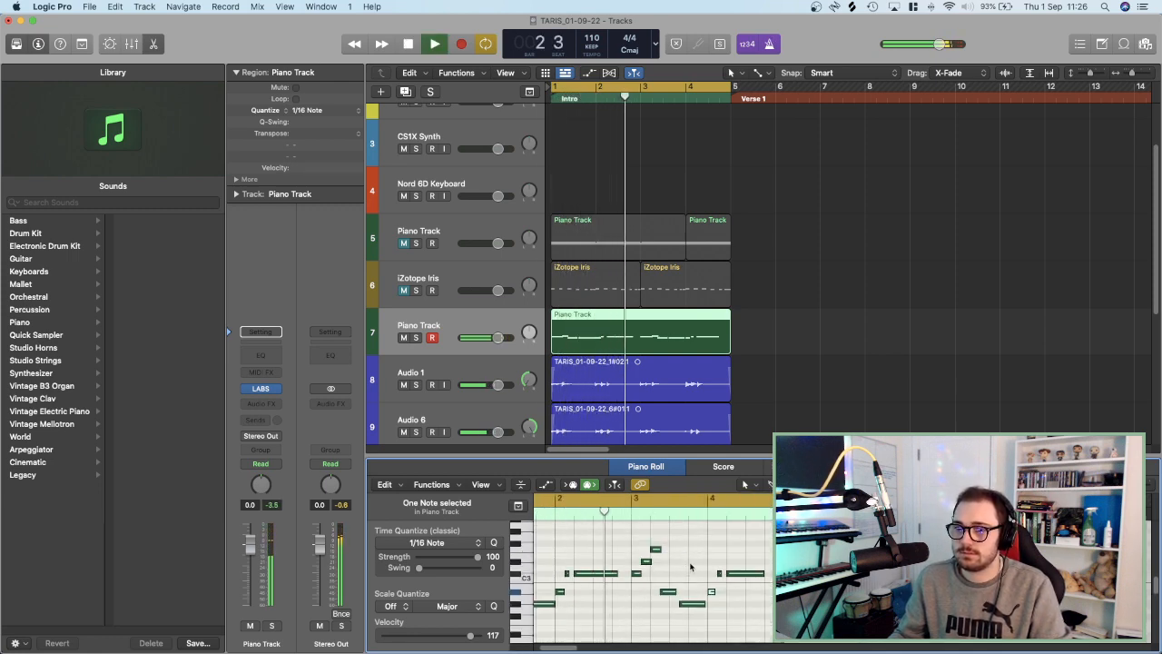
scroll(698, 566, "up", 2)
scroll(748, 578, "down", 2)
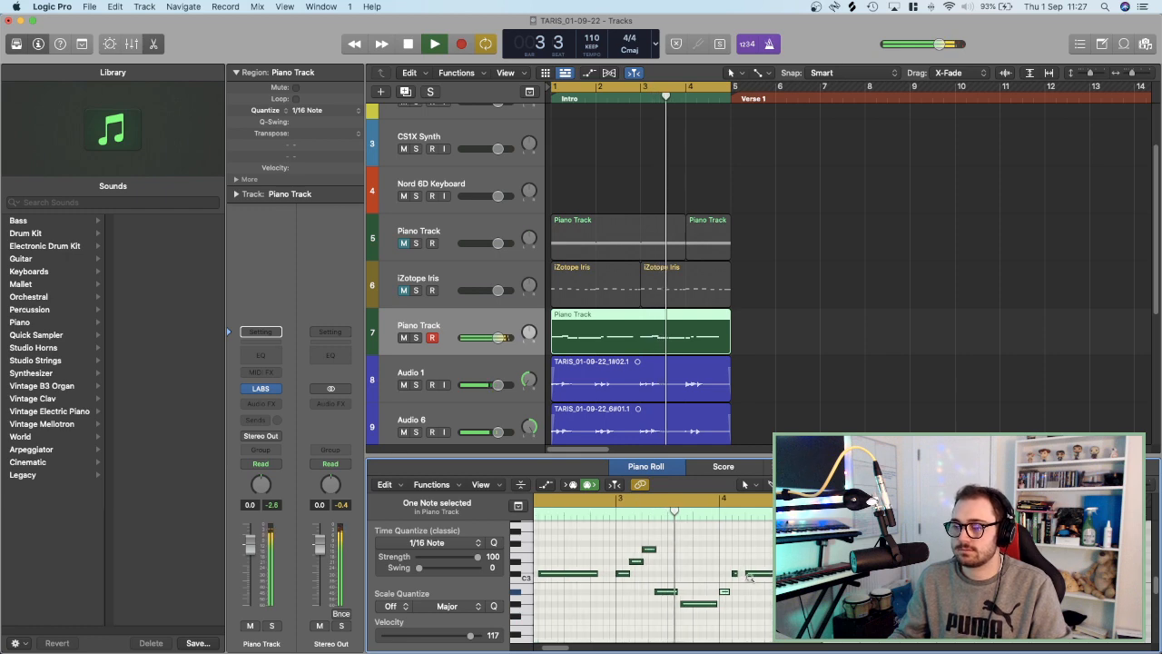
scroll(746, 578, "up", 3)
scroll(735, 578, "up", 3)
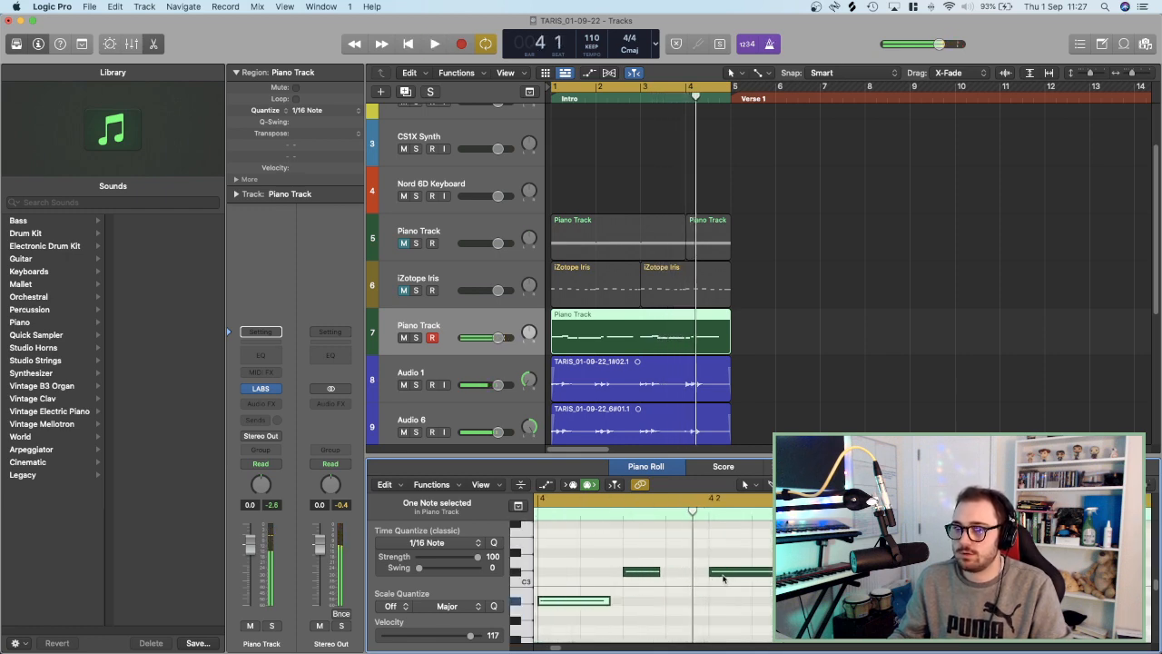
Raise the first two notes of bar 4 in the Piano Roll to higher pitches, one after the other.
scroll(657, 599, "left", 1)
left_click(570, 569)
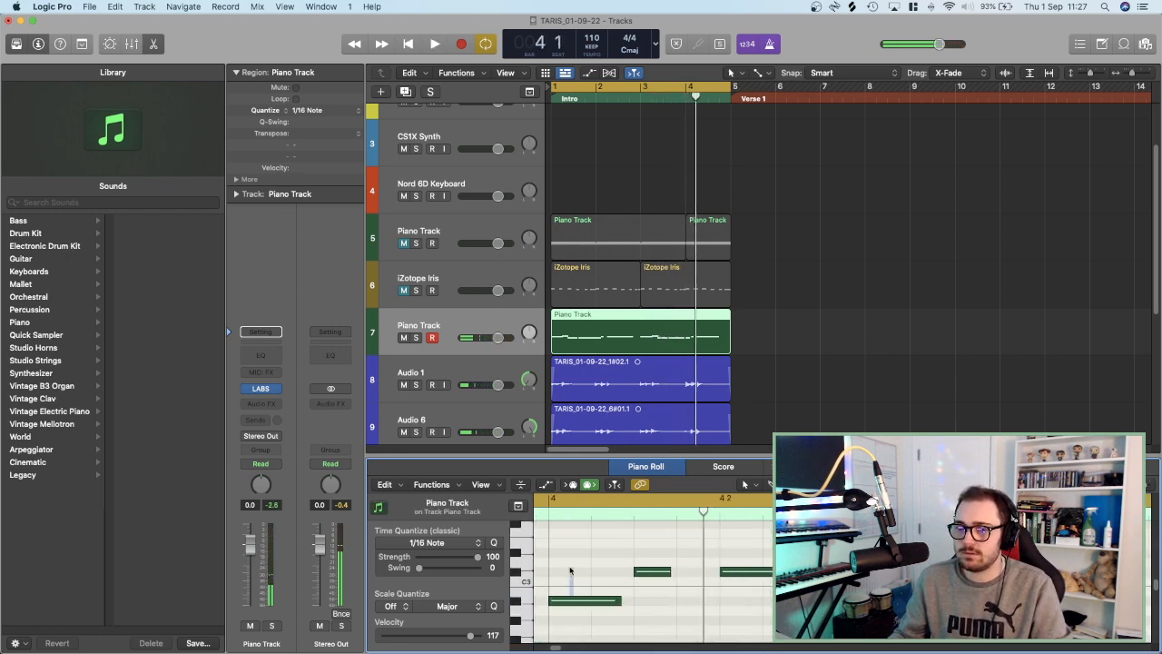
left_click_drag(571, 601, 571, 524)
left_click_drag(639, 573, 648, 534)
left_click(704, 567)
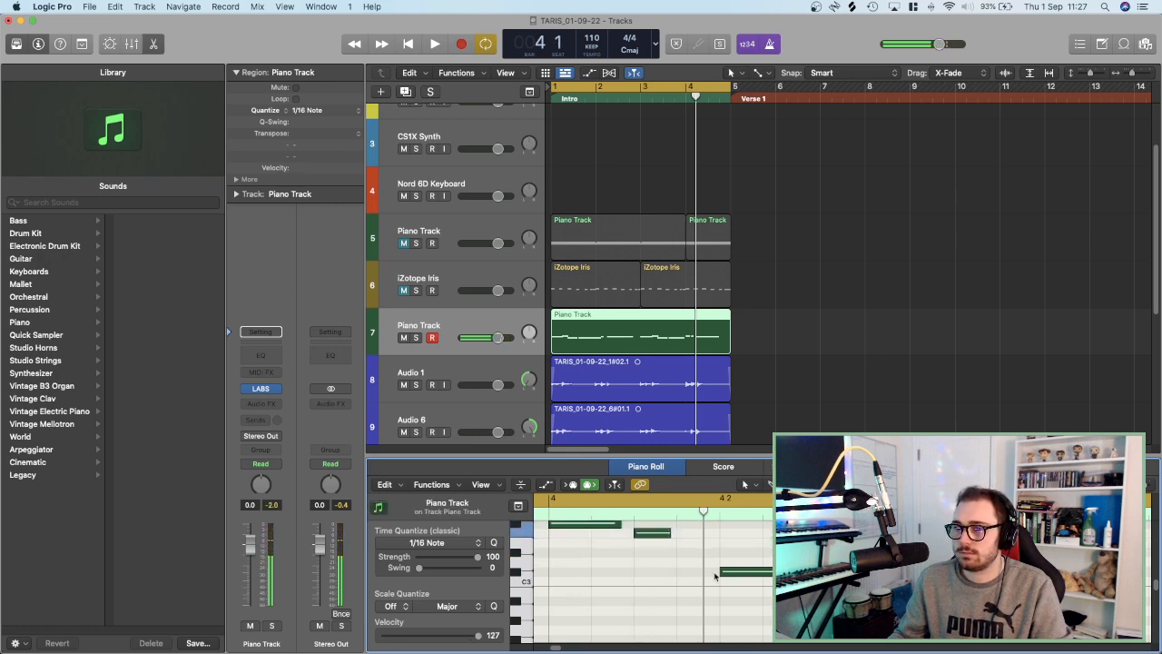
Play back the edited notes, close the Piano Roll and replay the Intro from bar 1 with taller tracks.
key("space")
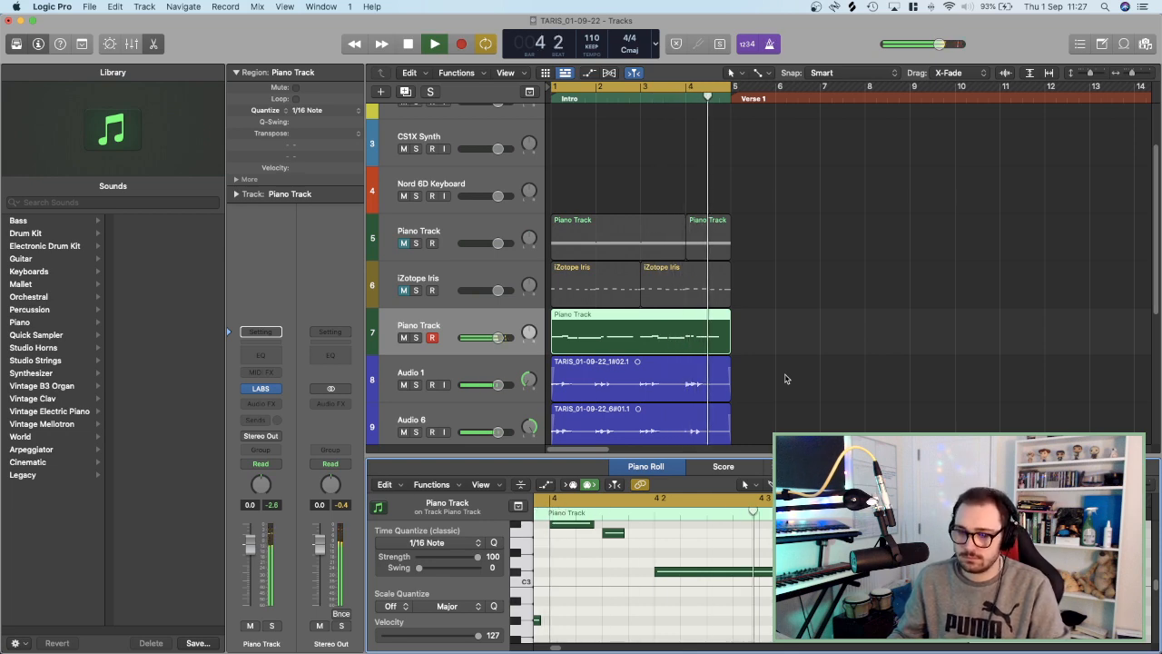
key("space")
key("e")
key("space")
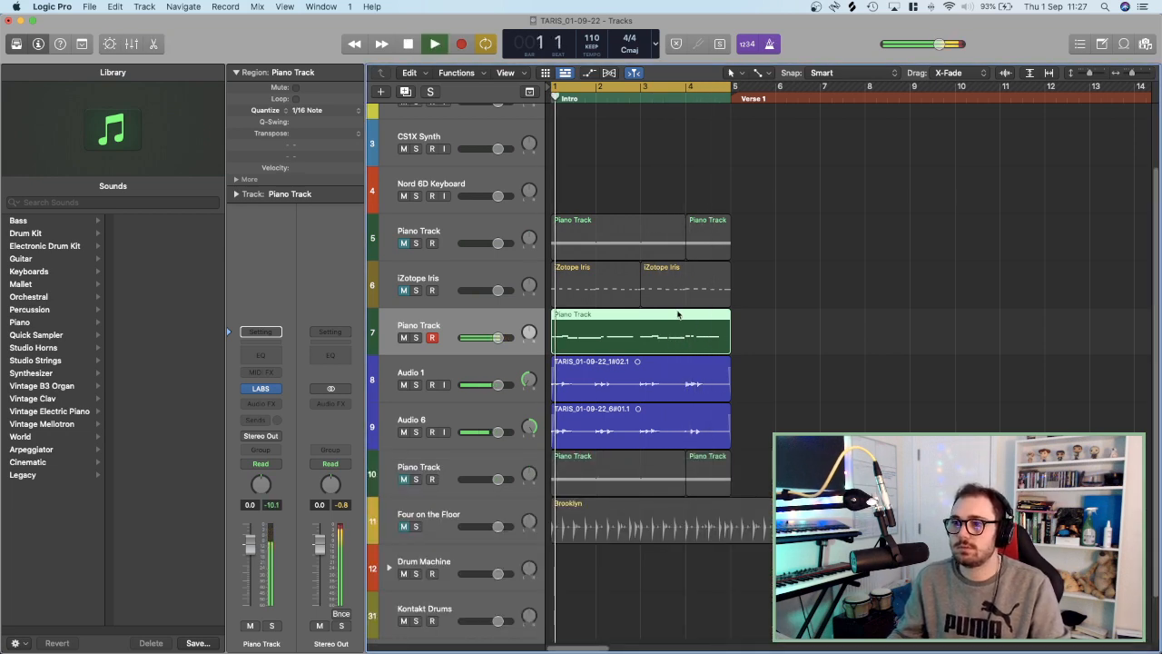
key("super+Down")
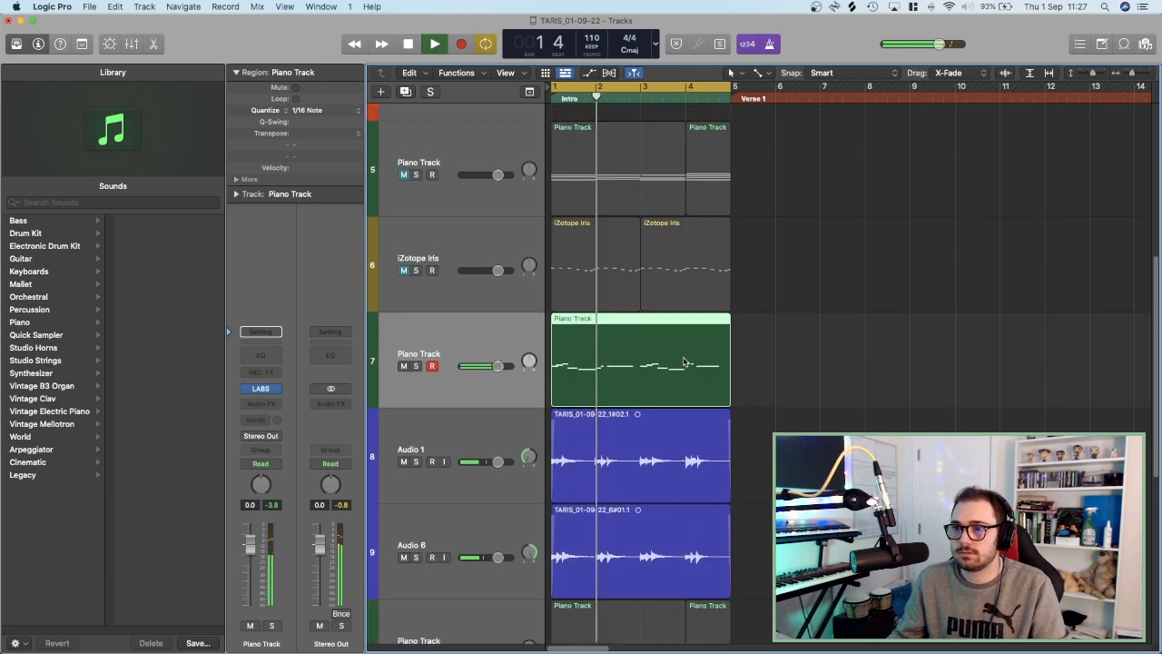
key("space")
Insert the Waves H-Delay (s) plug-in in stereo on the LABS Piano Track.
left_click(279, 390)
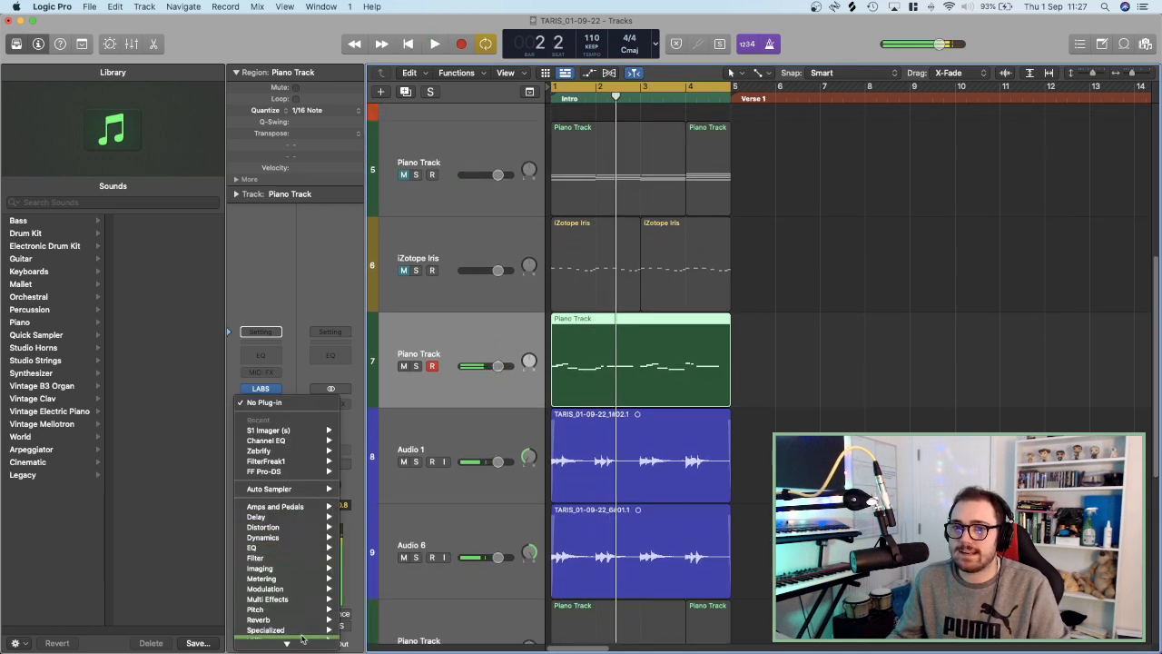
mouse_move(310, 632)
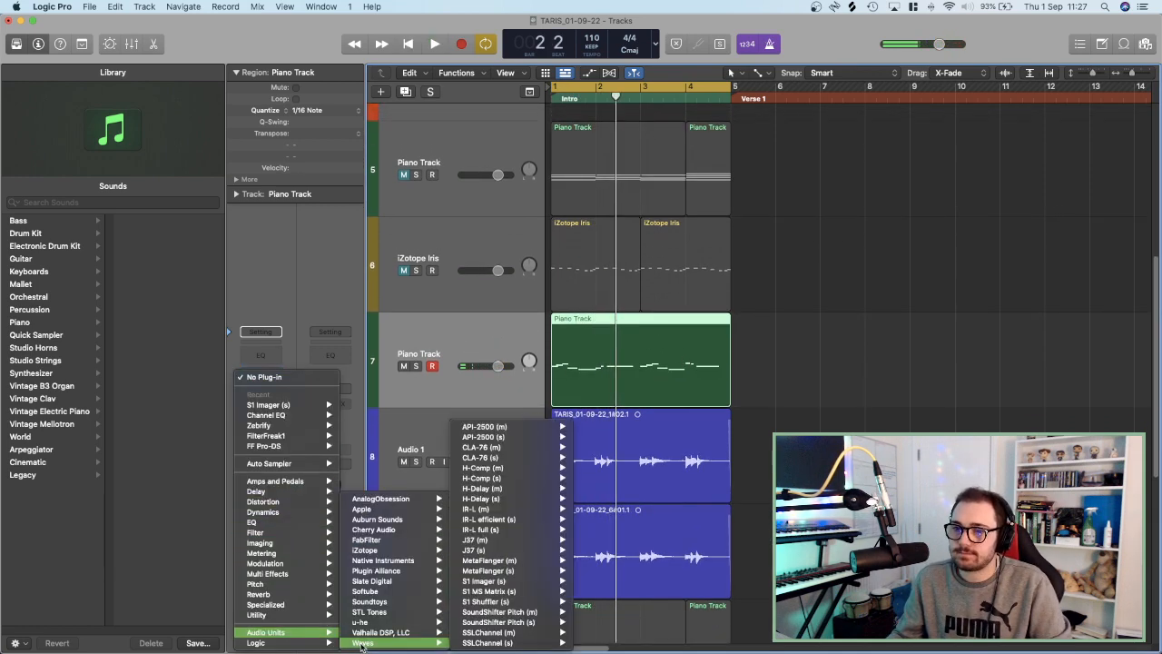
mouse_move(399, 642)
mouse_move(497, 505)
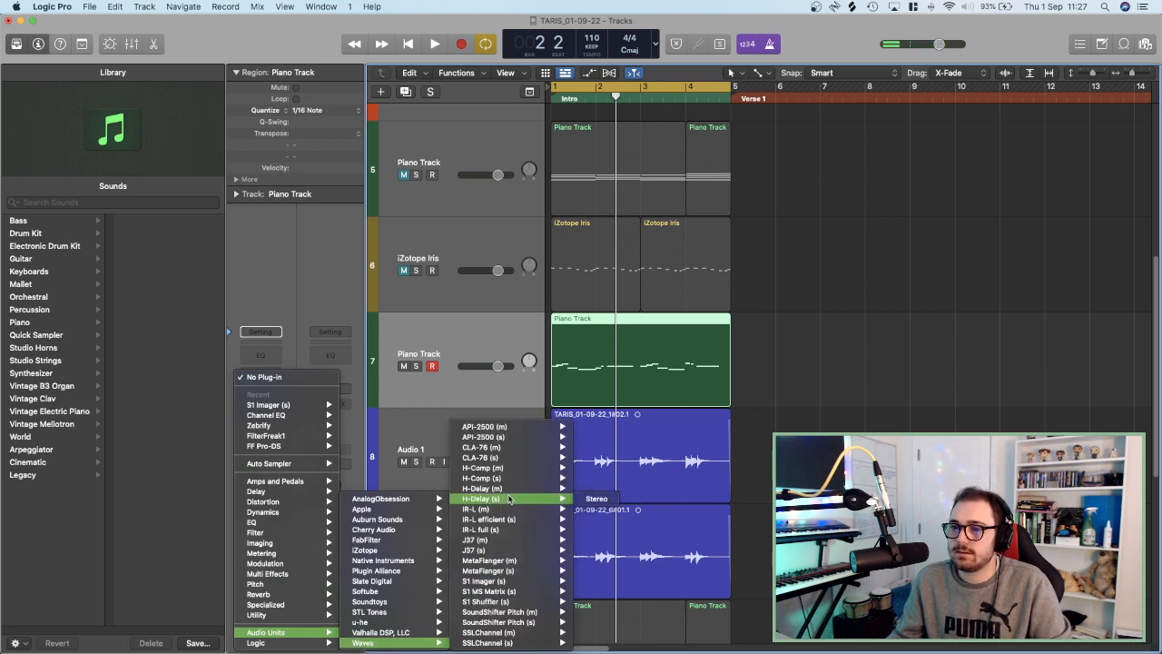
left_click(596, 499)
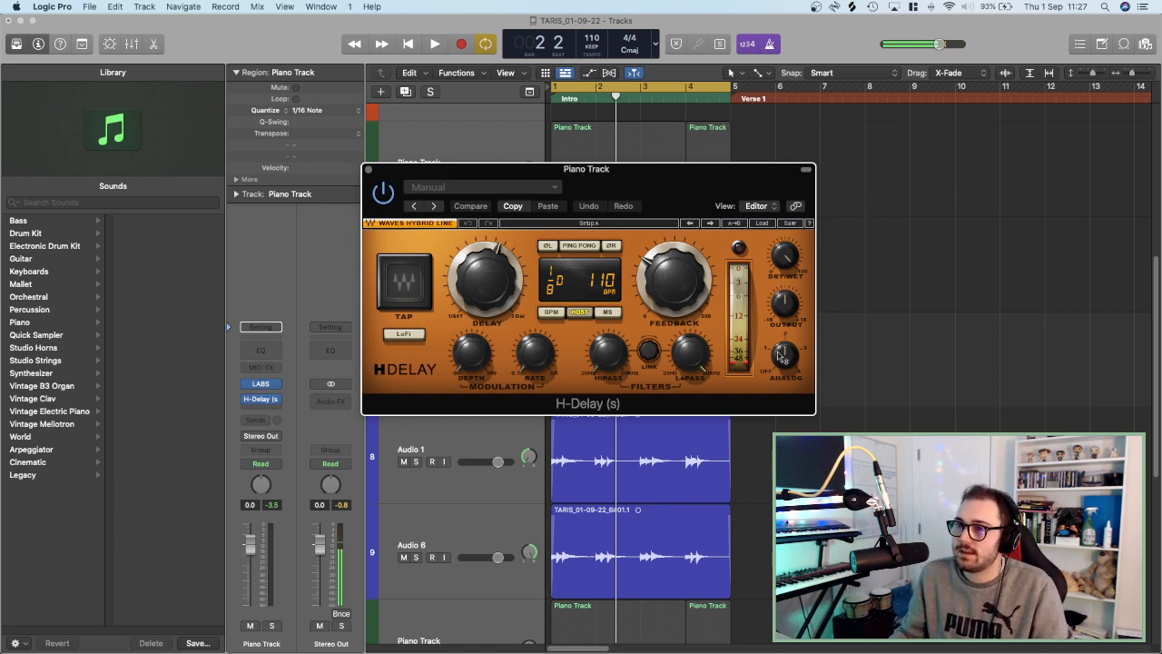
Turn off H-Delay's Analog setting and set its Dry/Wet mix to 50.
left_click_drag(779, 364, 780, 410)
left_click_drag(784, 257, 784, 261)
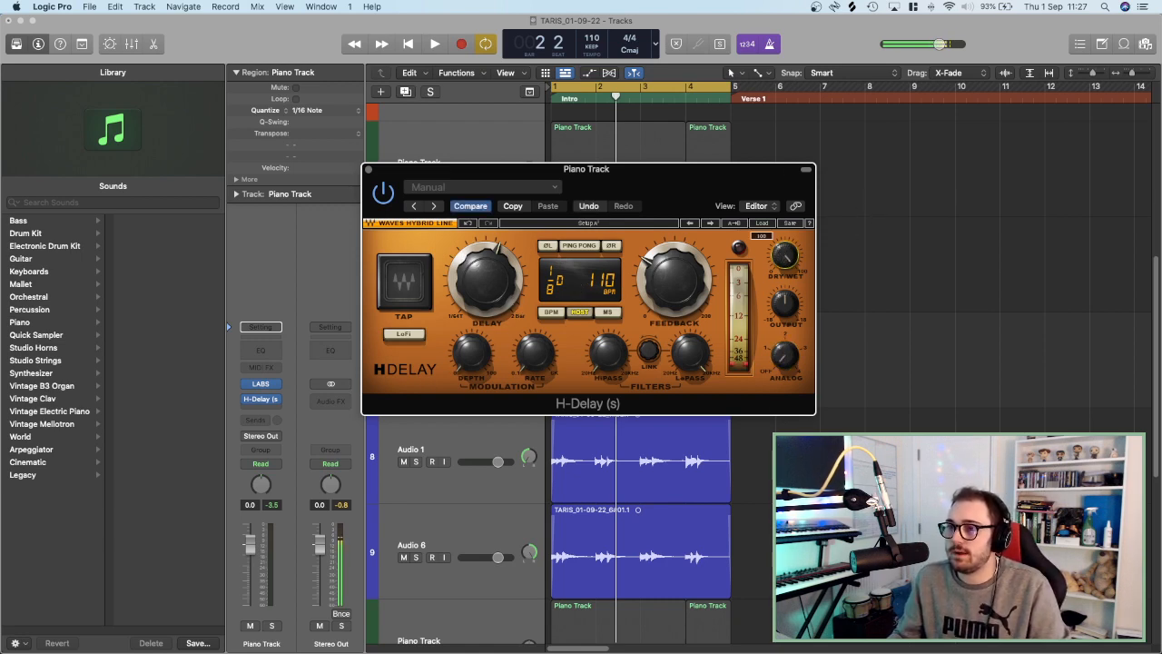
type("50")
key("Return")
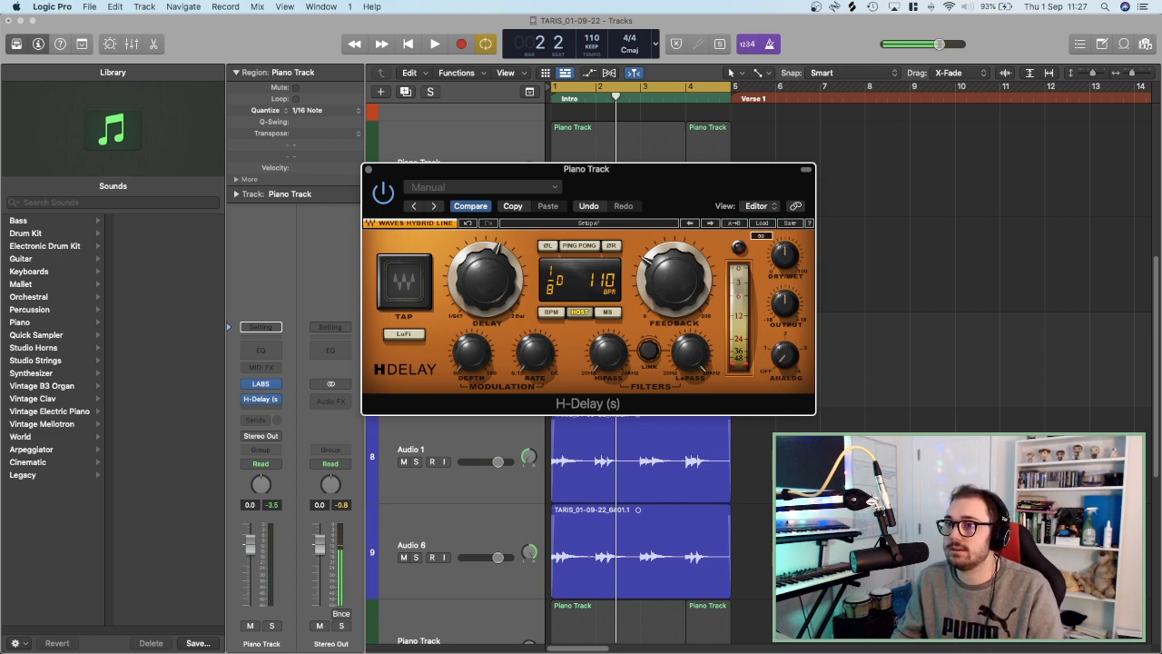
Audition H-Delay times of 1/8, 1/4 triplet and 1/4 dotted during playback, returning to 1/8 dotted.
key("space")
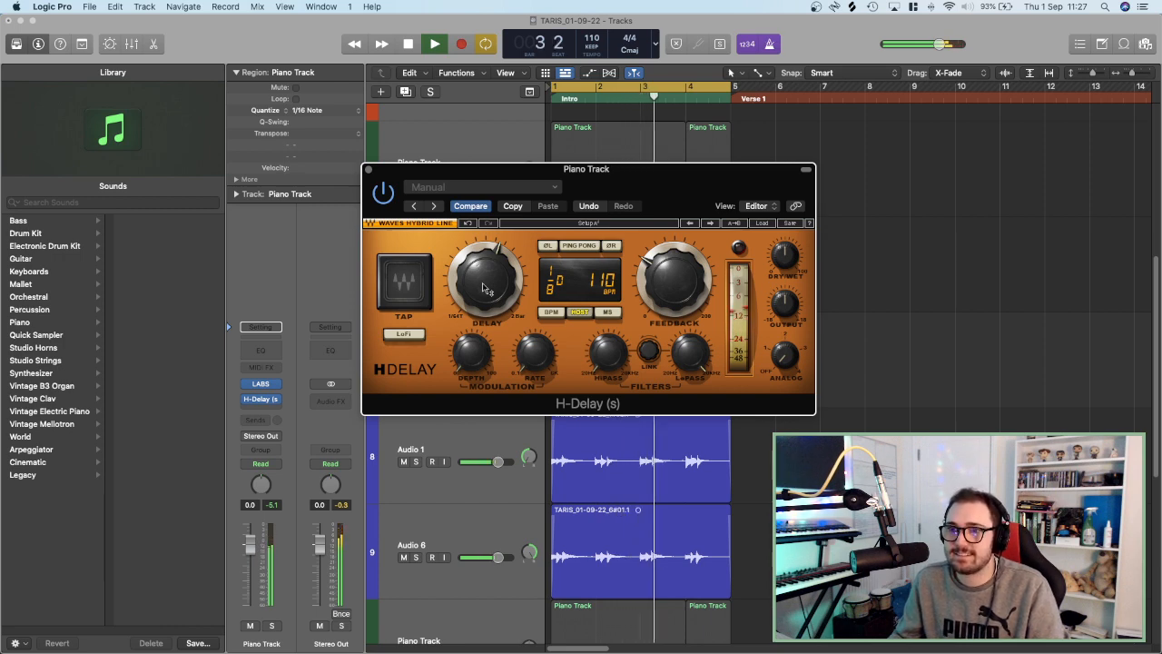
left_click_drag(484, 281, 484, 291)
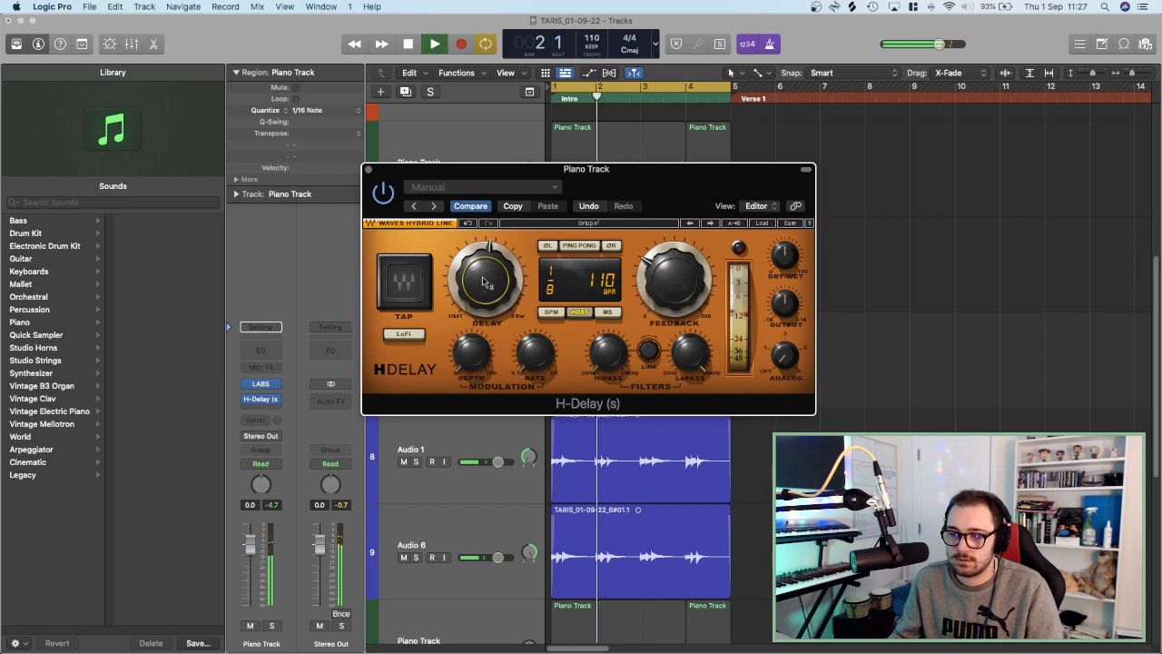
left_click_drag(486, 283, 486, 276)
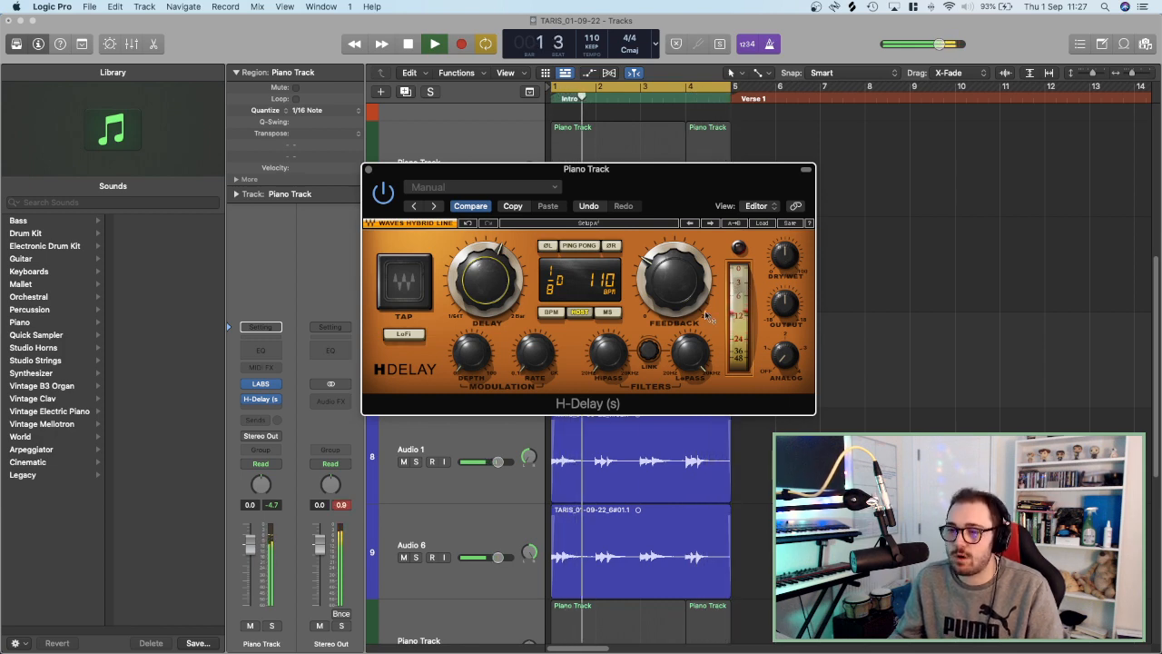
key("space")
mouse_move(708, 315)
key("space")
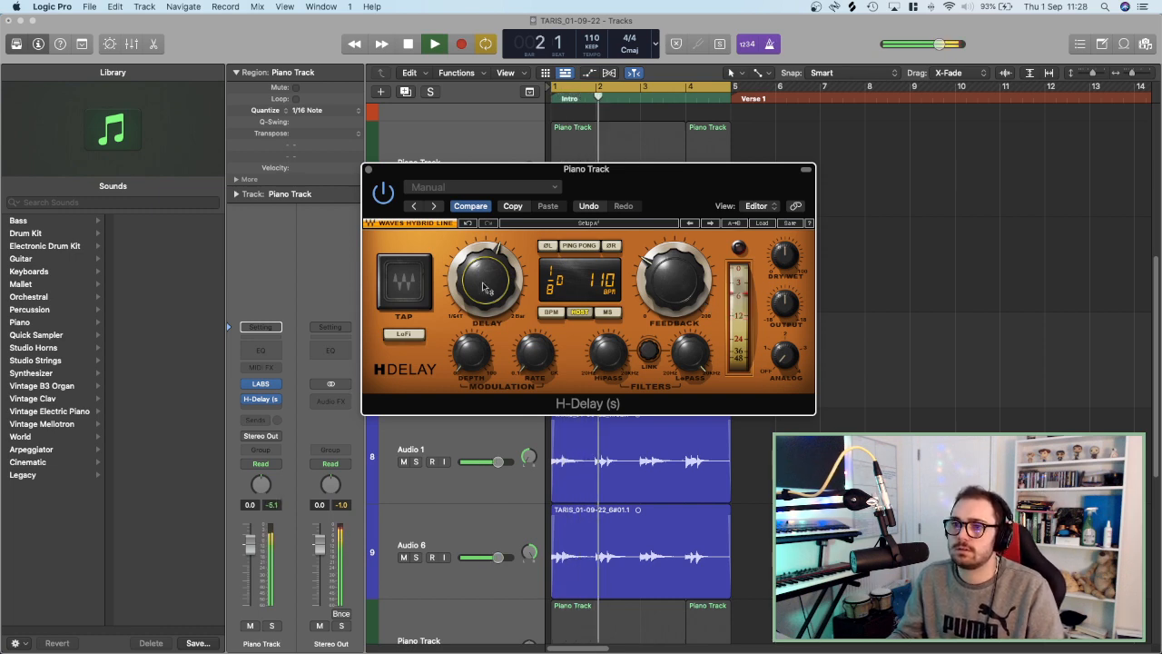
left_click_drag(486, 279, 486, 287)
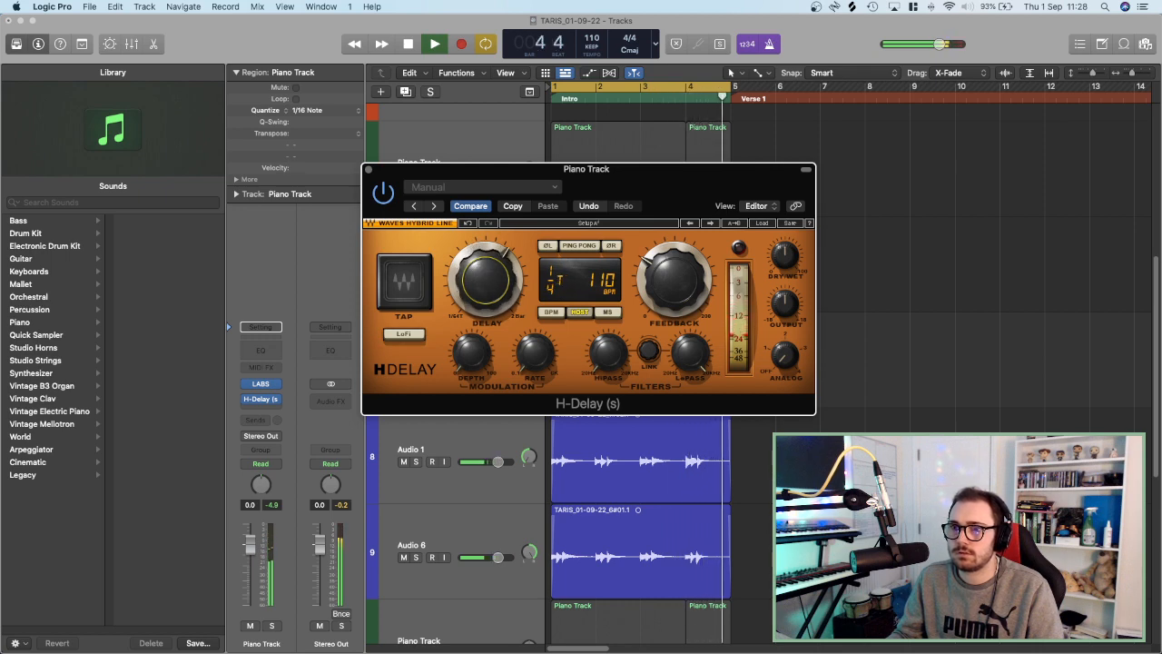
left_click_drag(485, 280, 486, 270)
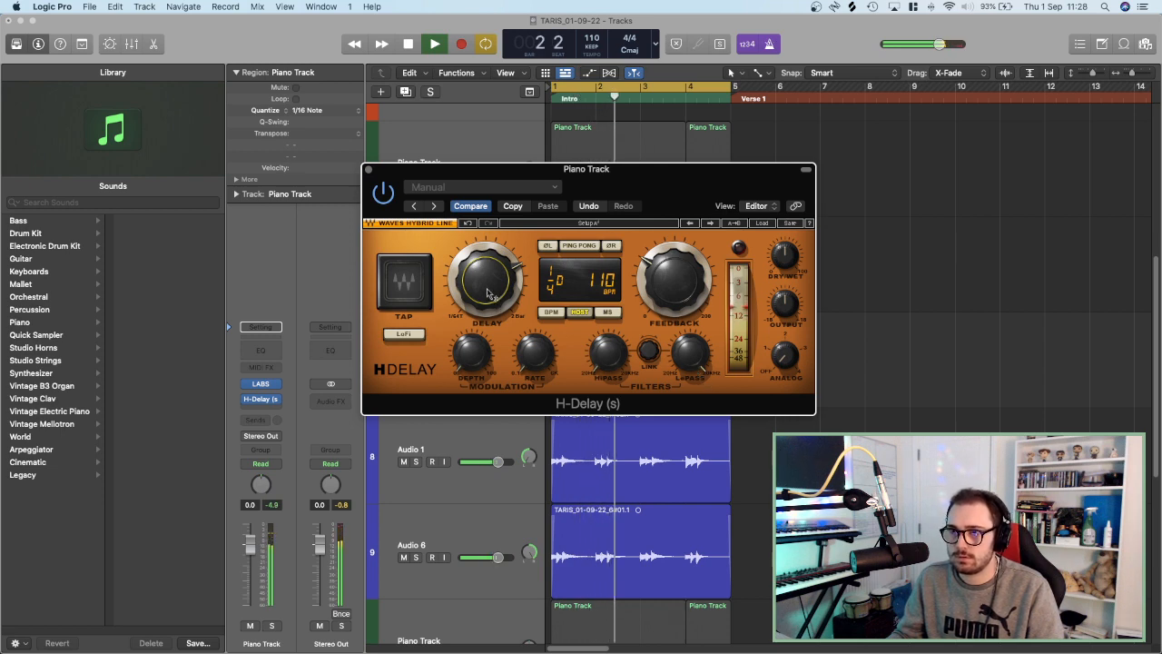
left_click_drag(486, 280, 486, 295)
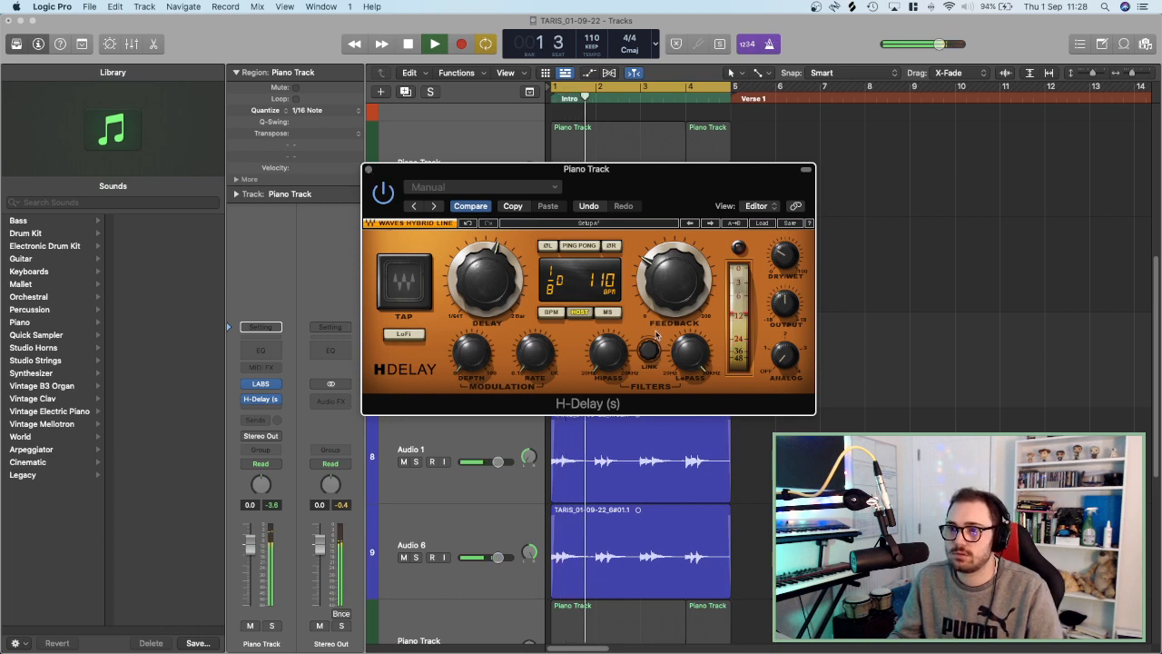
Lower H-Delay's LoPass filter cutoff, close the plug-in window, and stop playback with the tracks shown smaller.
mouse_move(693, 361)
type("30")
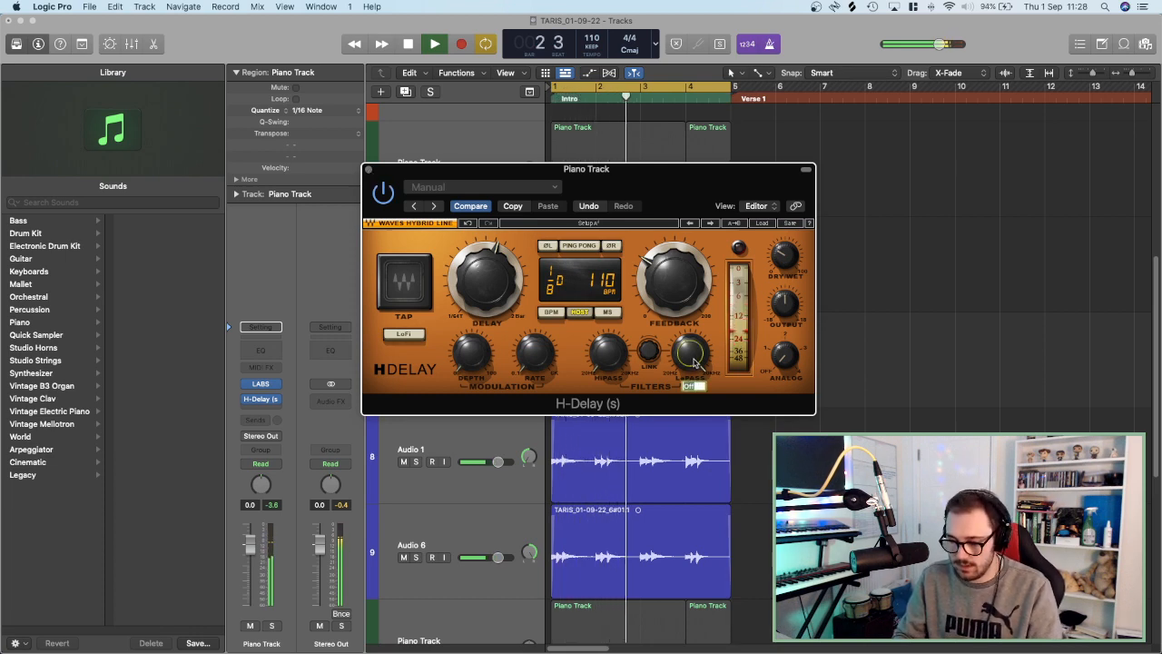
key("Return")
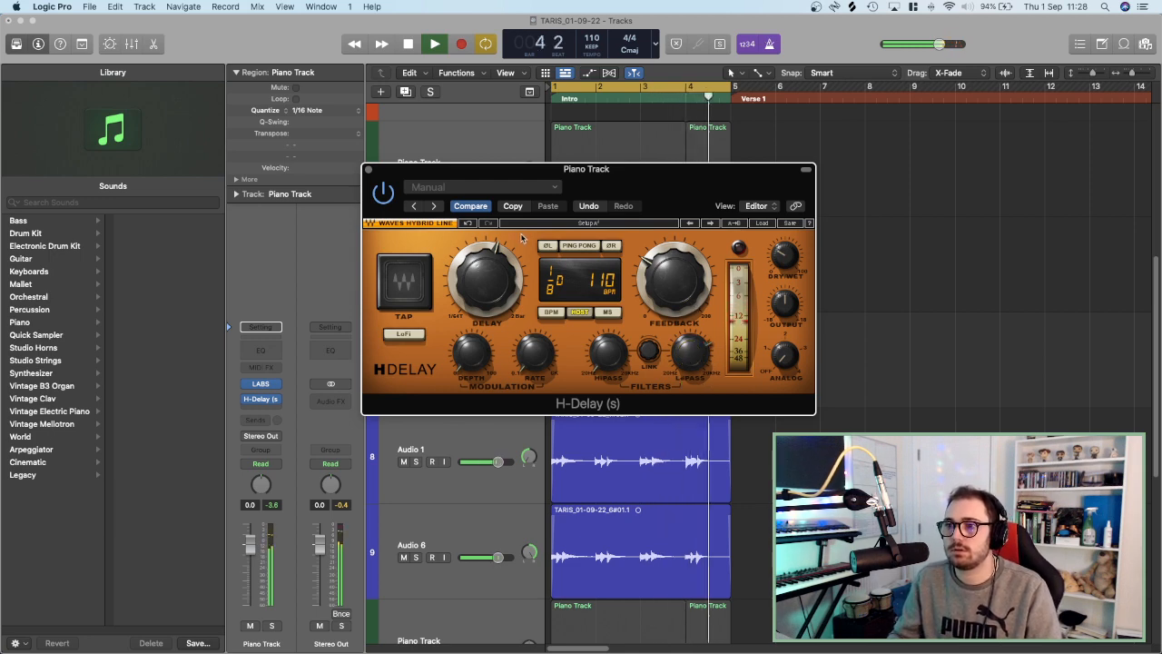
left_click(368, 169)
key("super+Up")
key("space")
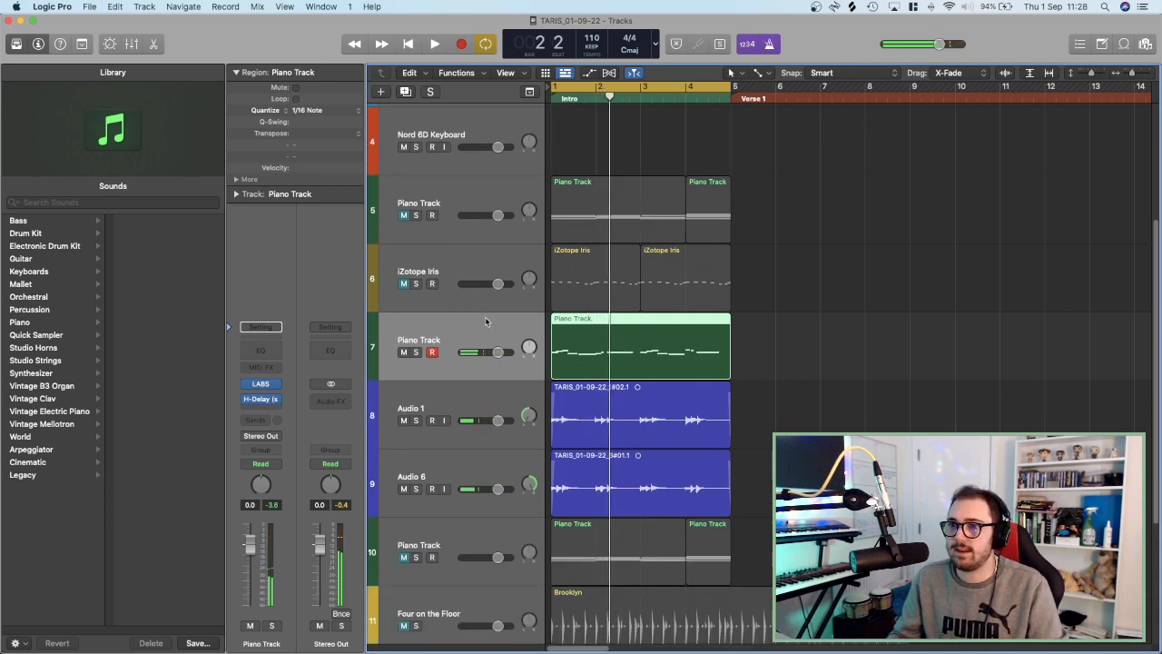
Duplicate the LABS Piano Track with its settings and remove H-Delay from the copy.
left_click(403, 93)
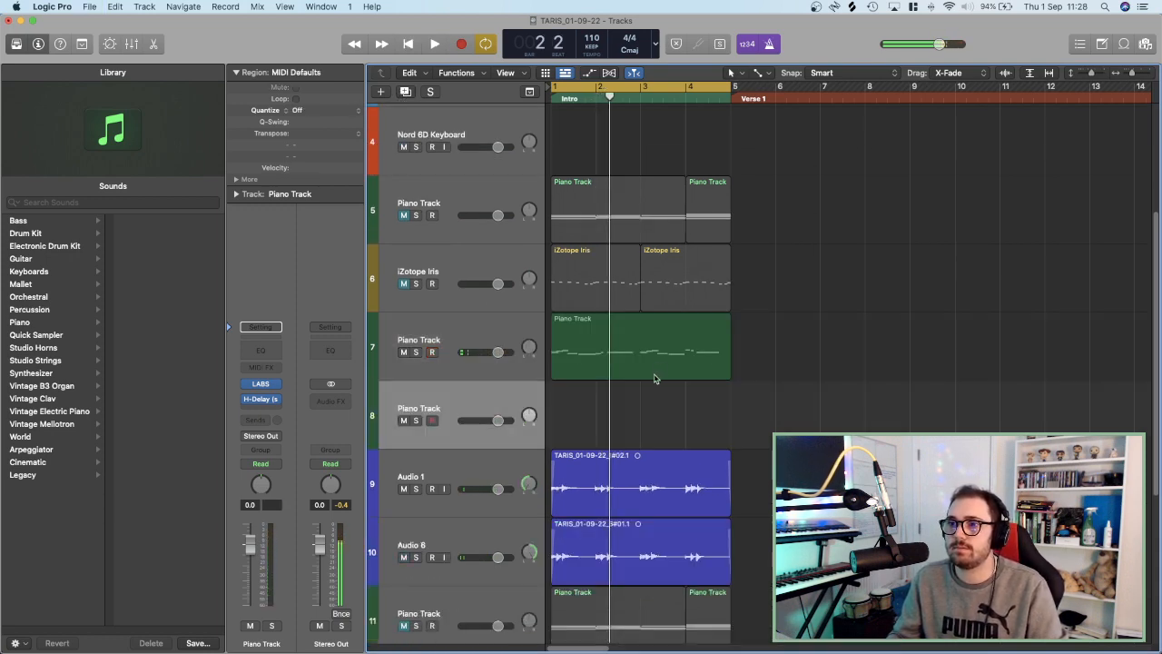
left_click(278, 400)
left_click(306, 377)
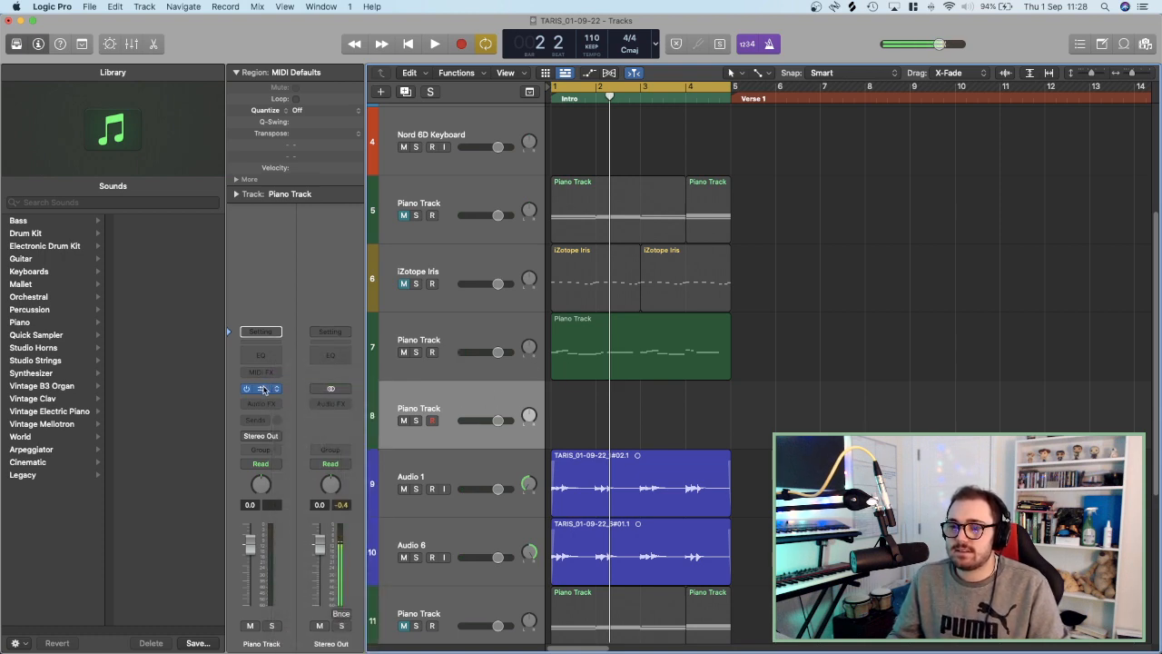
Open LABS on the duplicated track, filter the presets by Synth and load Synth Pads: Pad #0001.
left_click(263, 388)
left_click(594, 271)
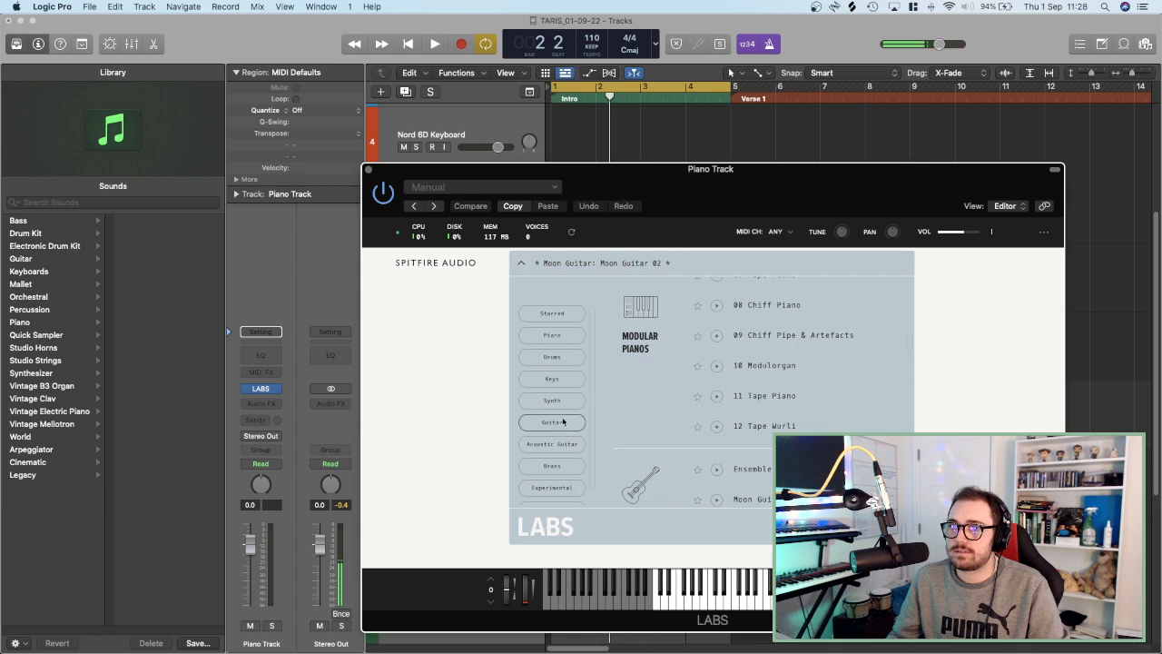
scroll(561, 428, "down", 2)
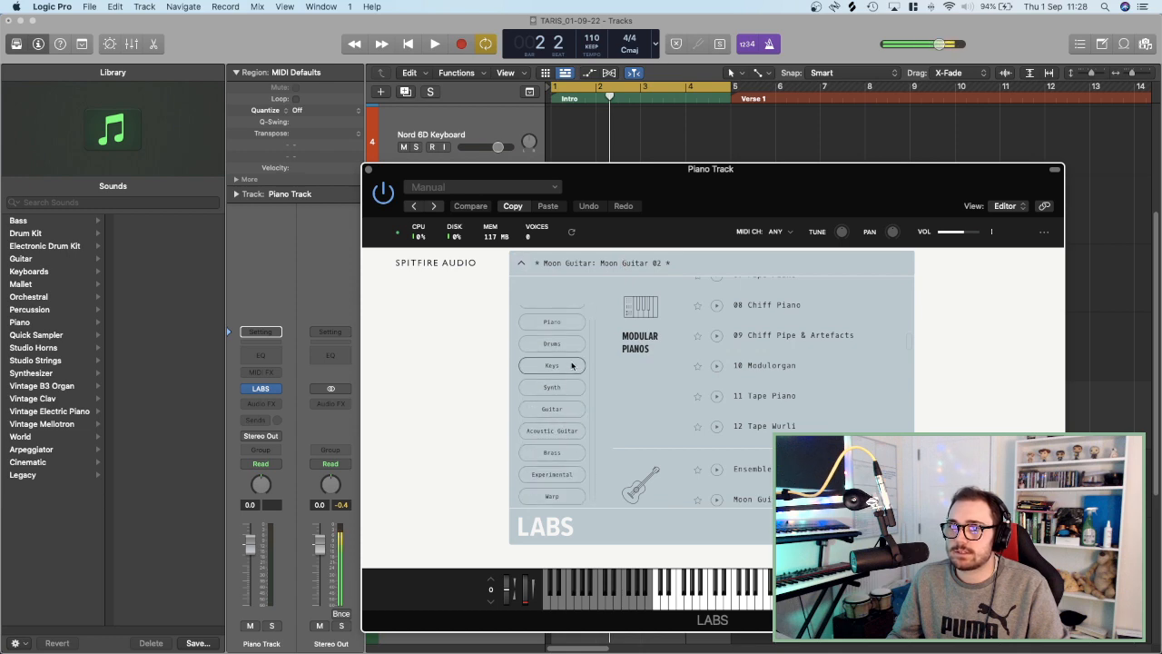
left_click(552, 387)
scroll(669, 381, "down", 3)
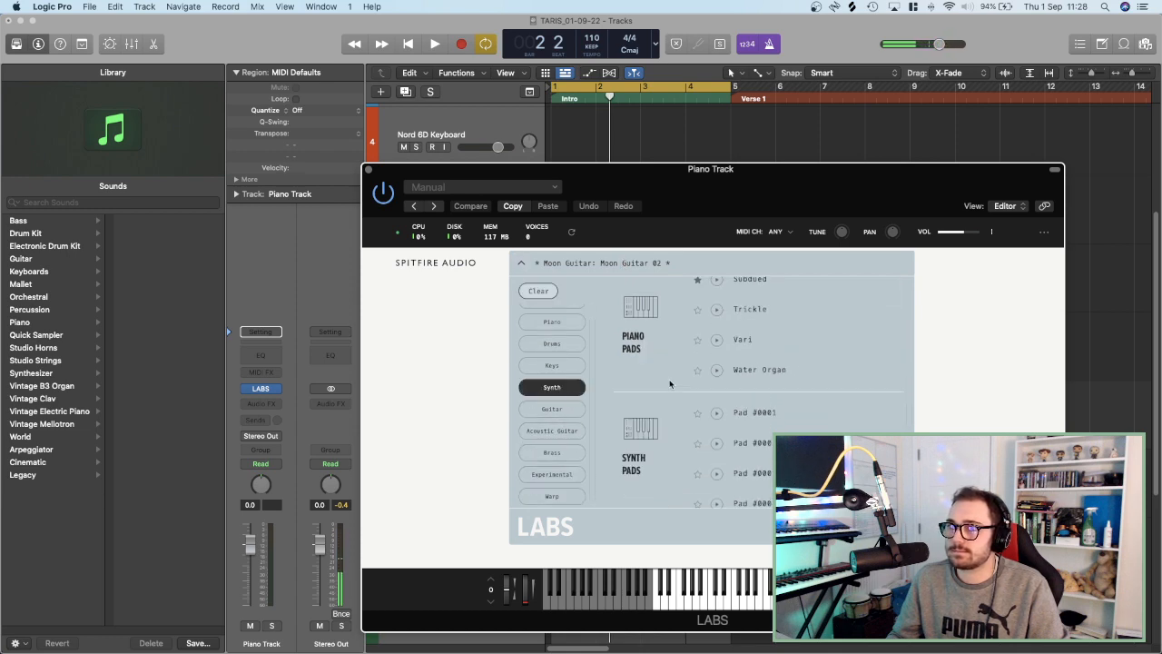
scroll(670, 384, "down", 4)
scroll(671, 384, "up", 5)
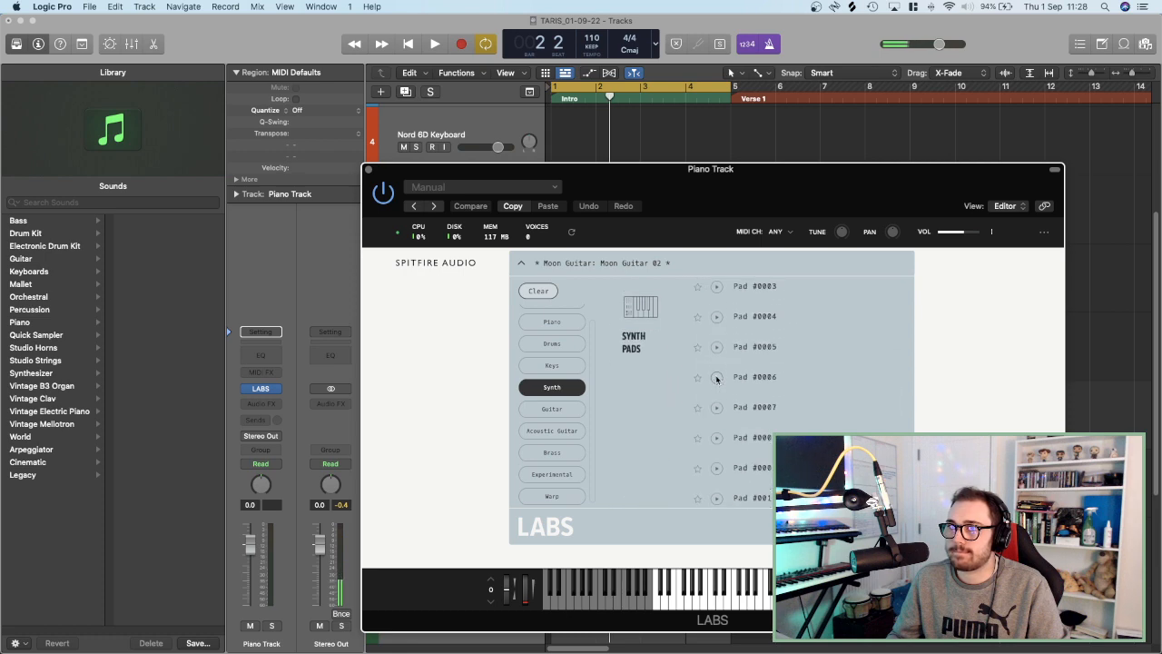
left_click(780, 289)
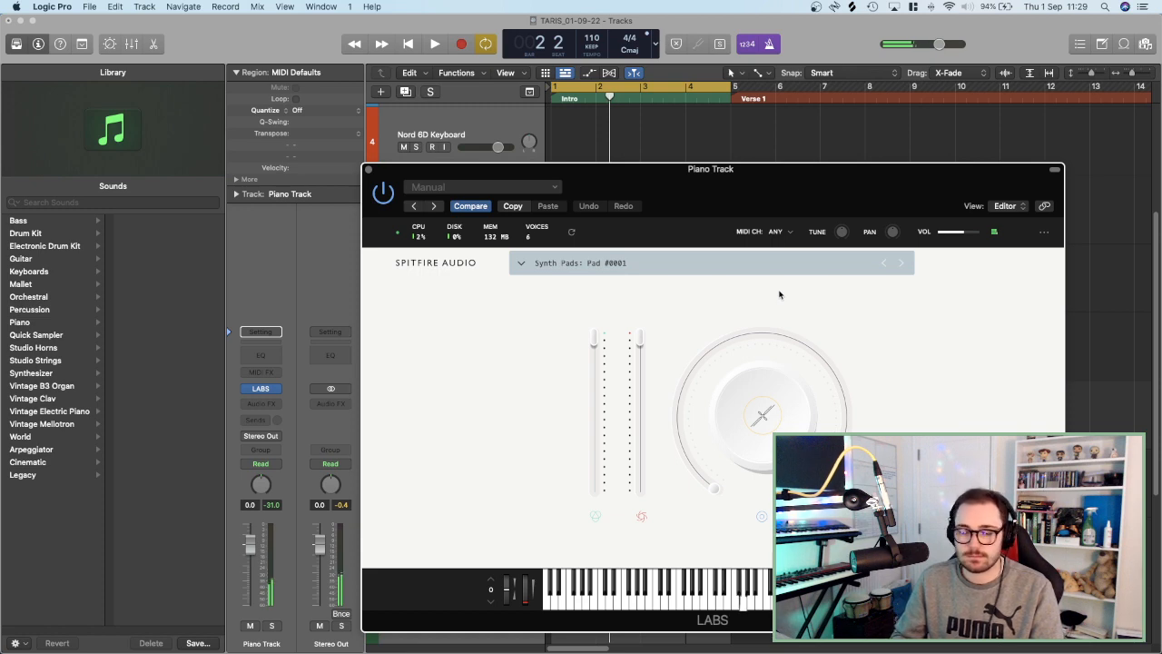
Audition Synth Pads: Pad #0001 against the intro, switch LABS to Pad #0002 and audition that preset too.
key("space")
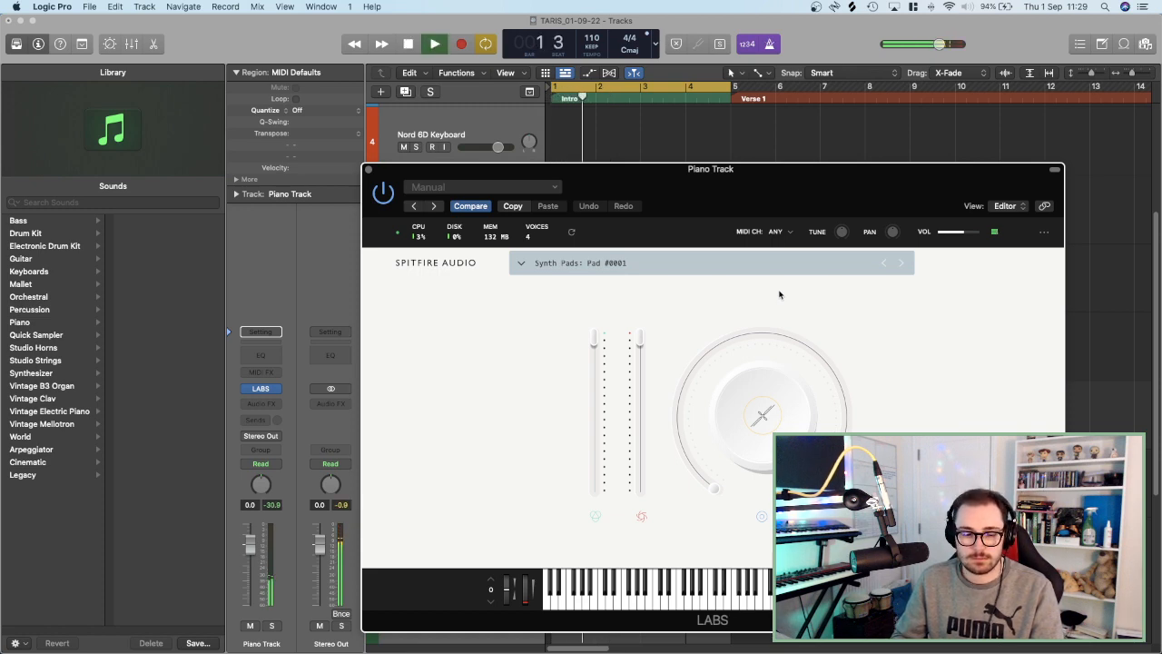
key("space")
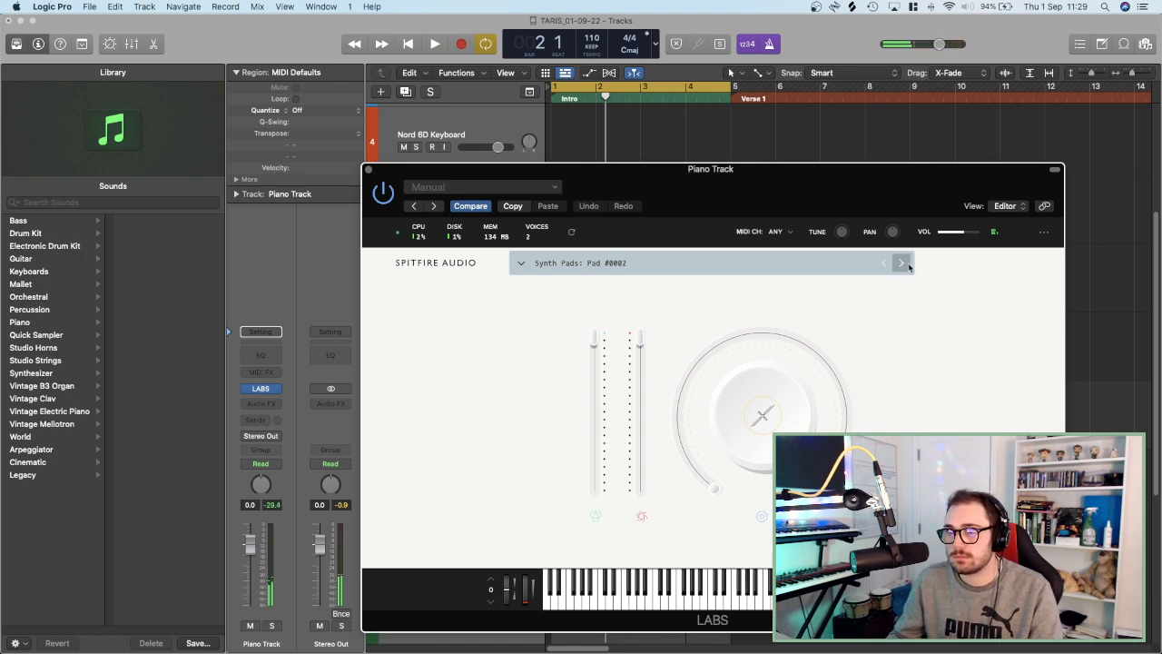
key("space")
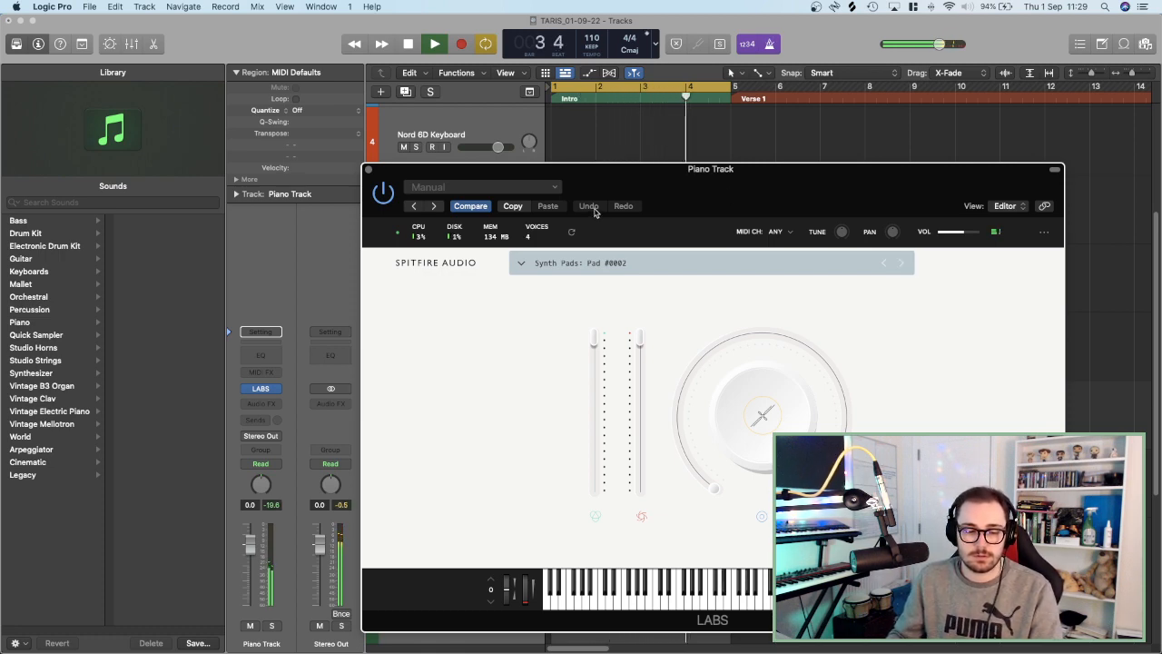
key("space")
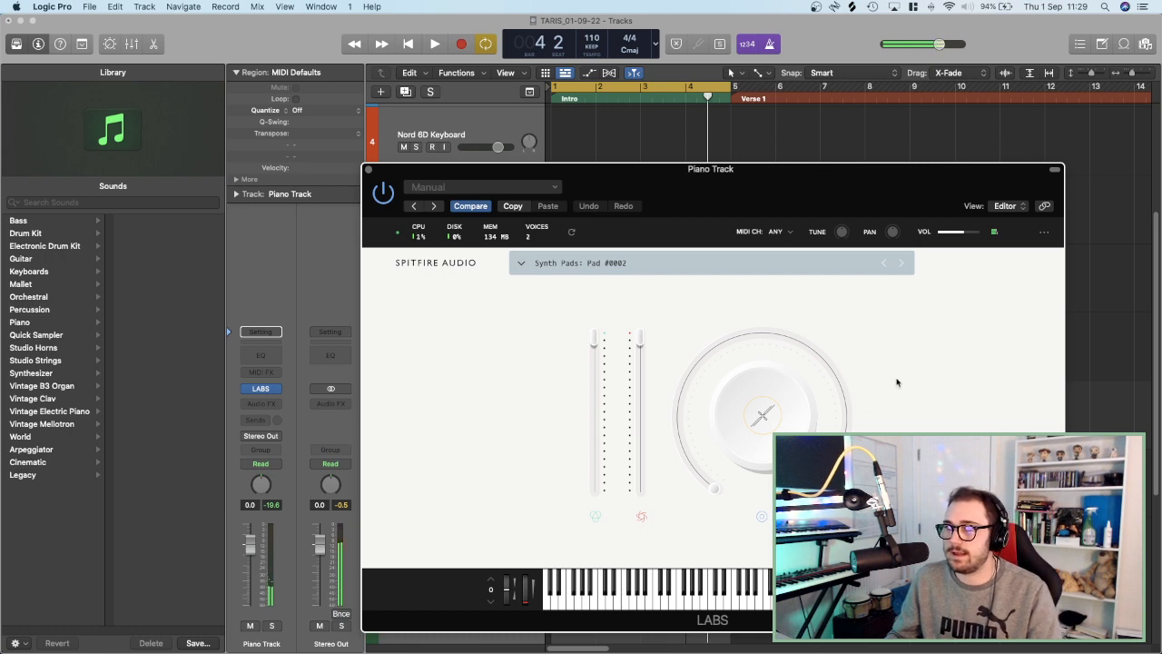
Shorten the pad's Attack in LABS to about 1.4 ms.
left_click(894, 416)
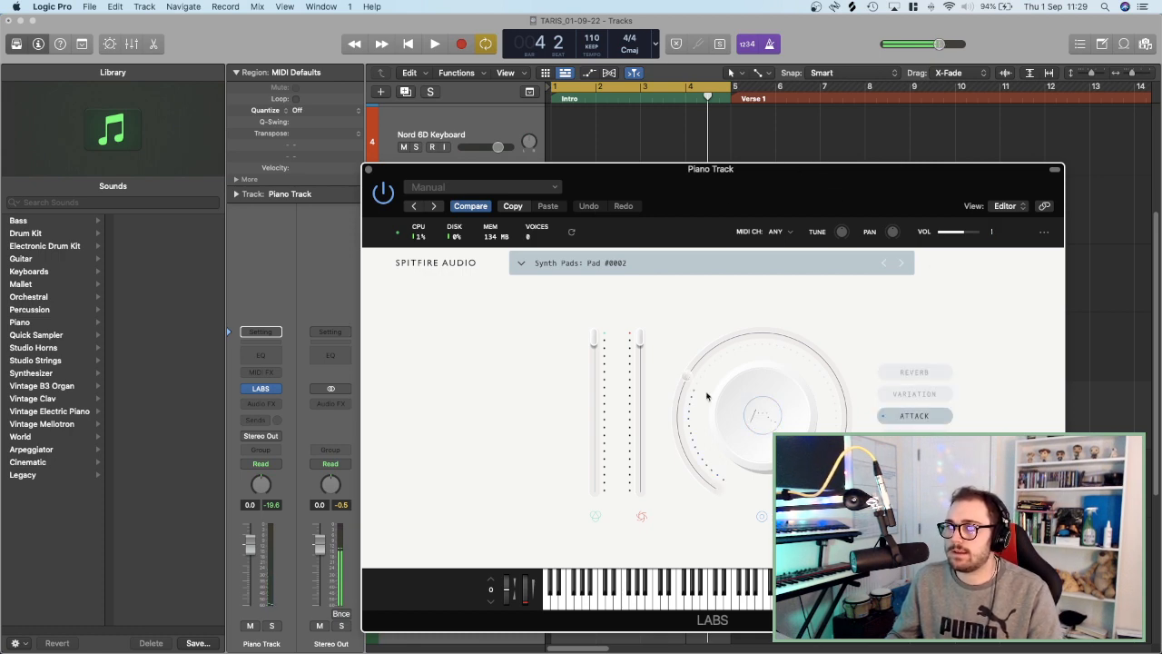
left_click_drag(707, 396, 683, 461)
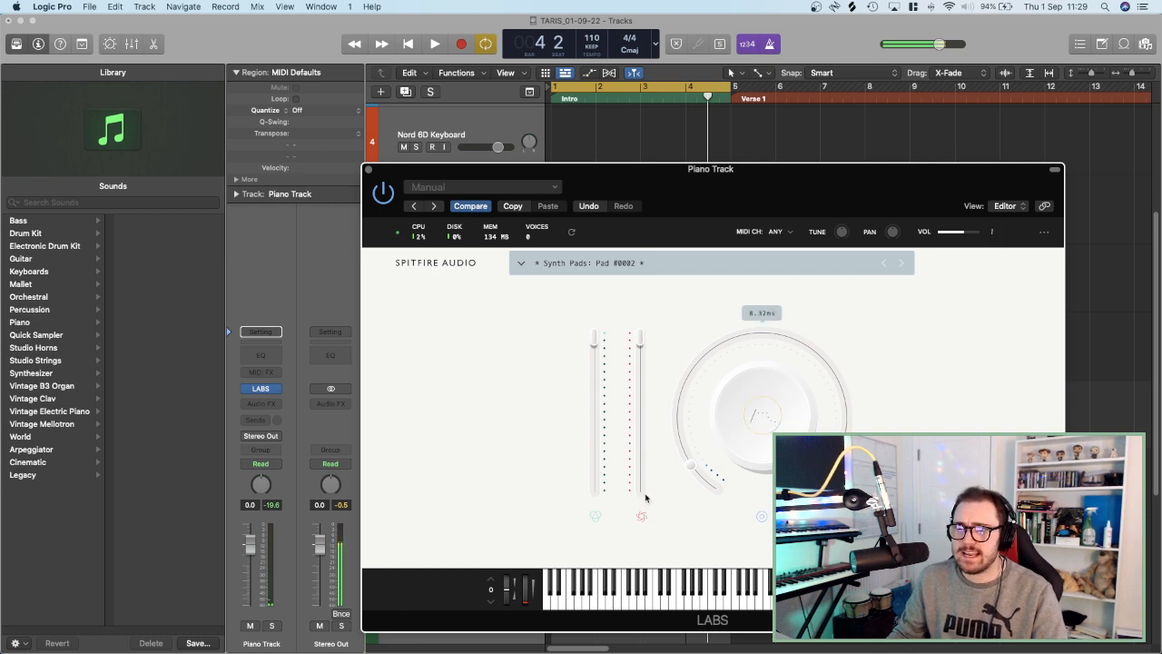
left_click_drag(693, 464, 696, 470)
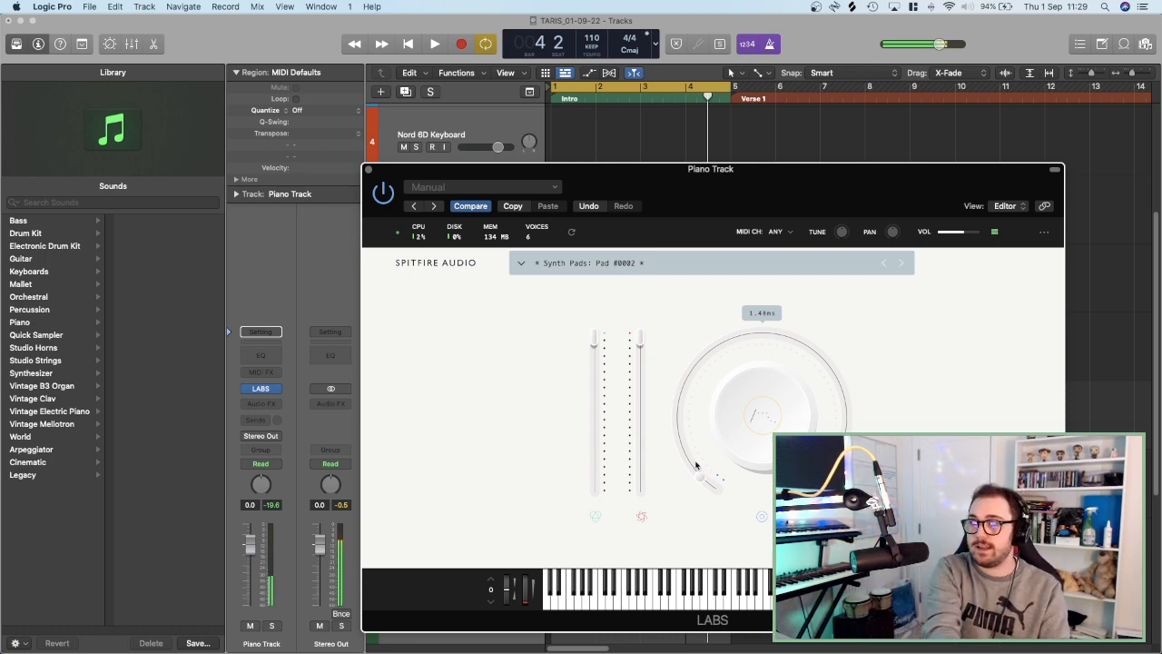
Switch the LABS dial to the release control, lower it, and close the plug-in window.
mouse_move(934, 420)
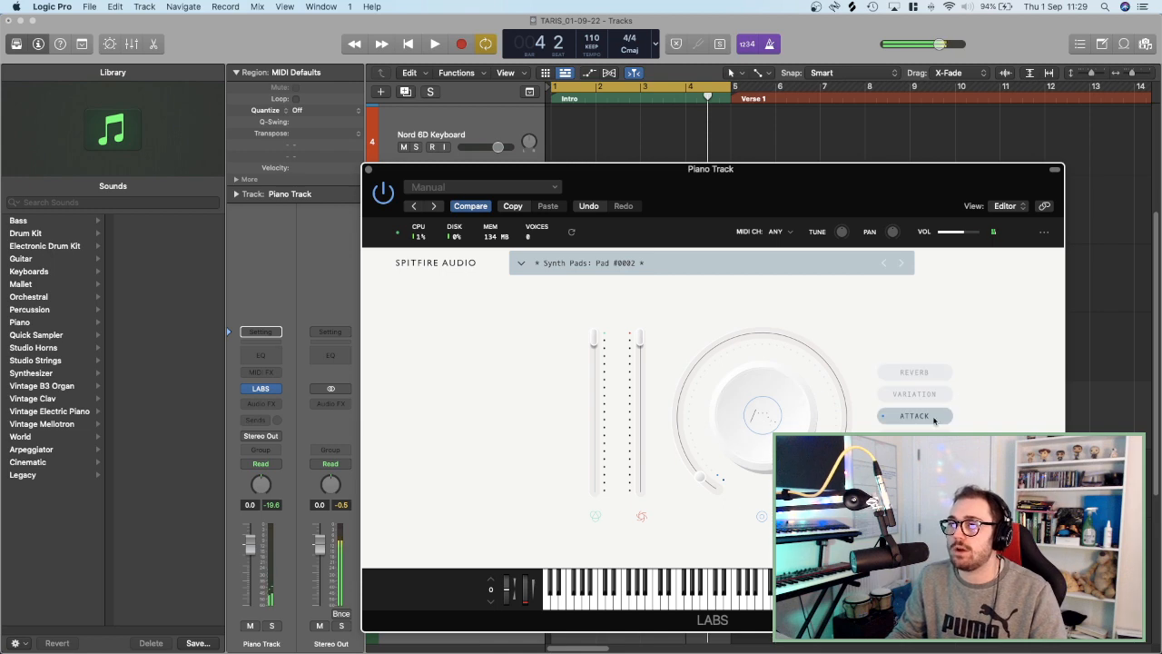
left_click(914, 437)
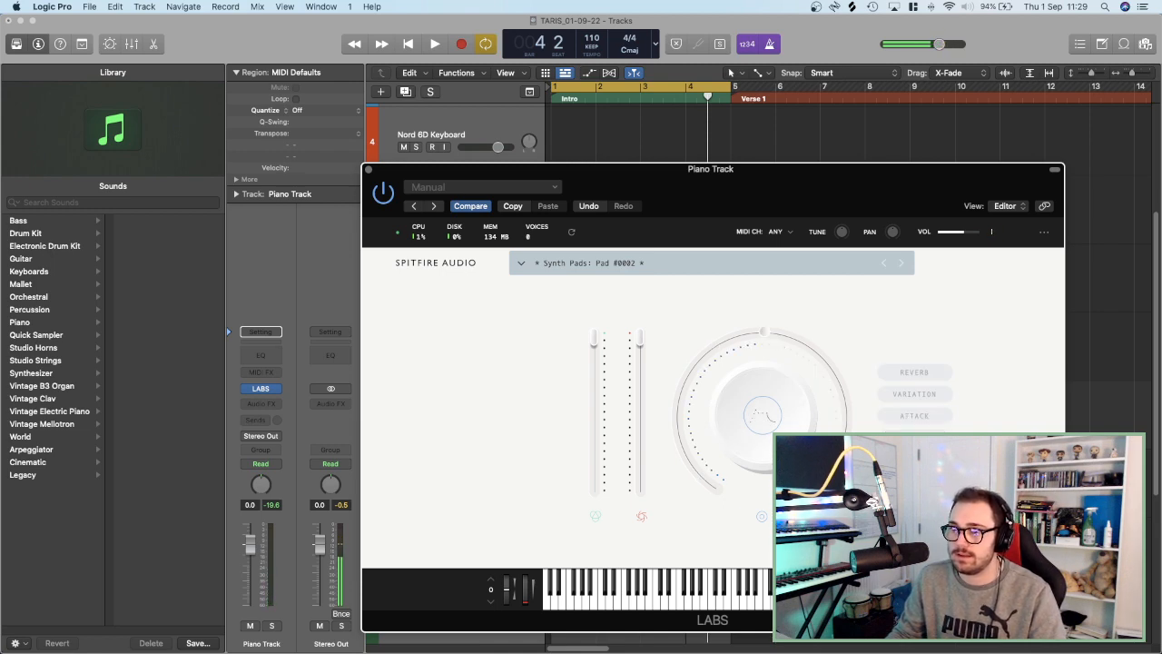
left_click_drag(761, 339, 755, 341)
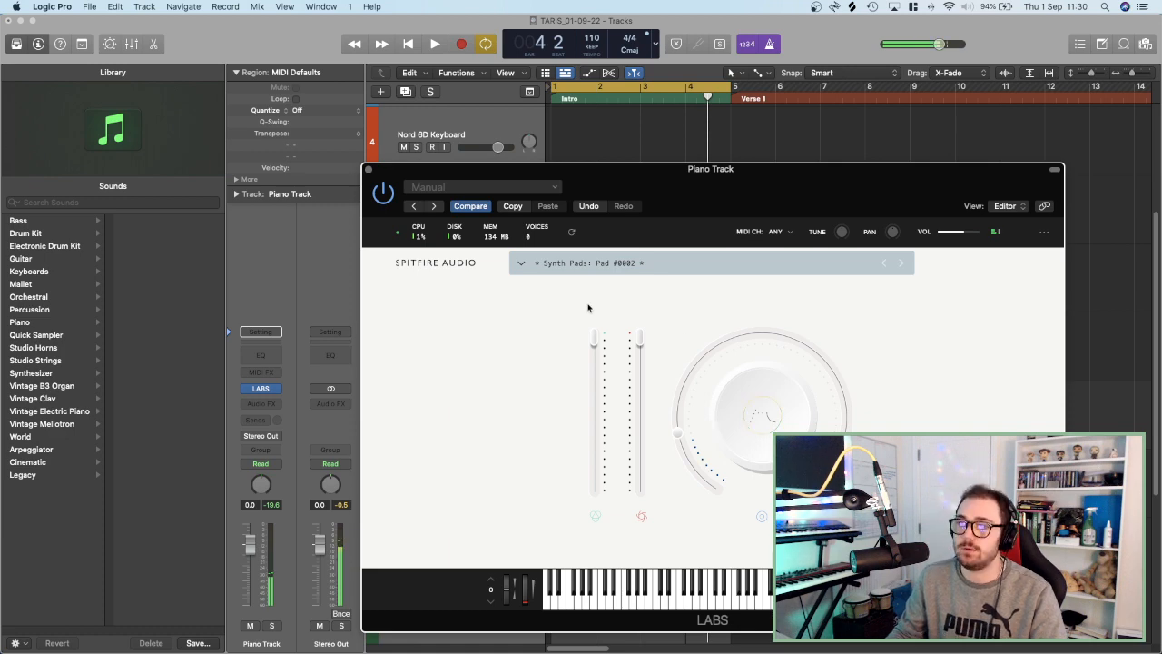
left_click(369, 170)
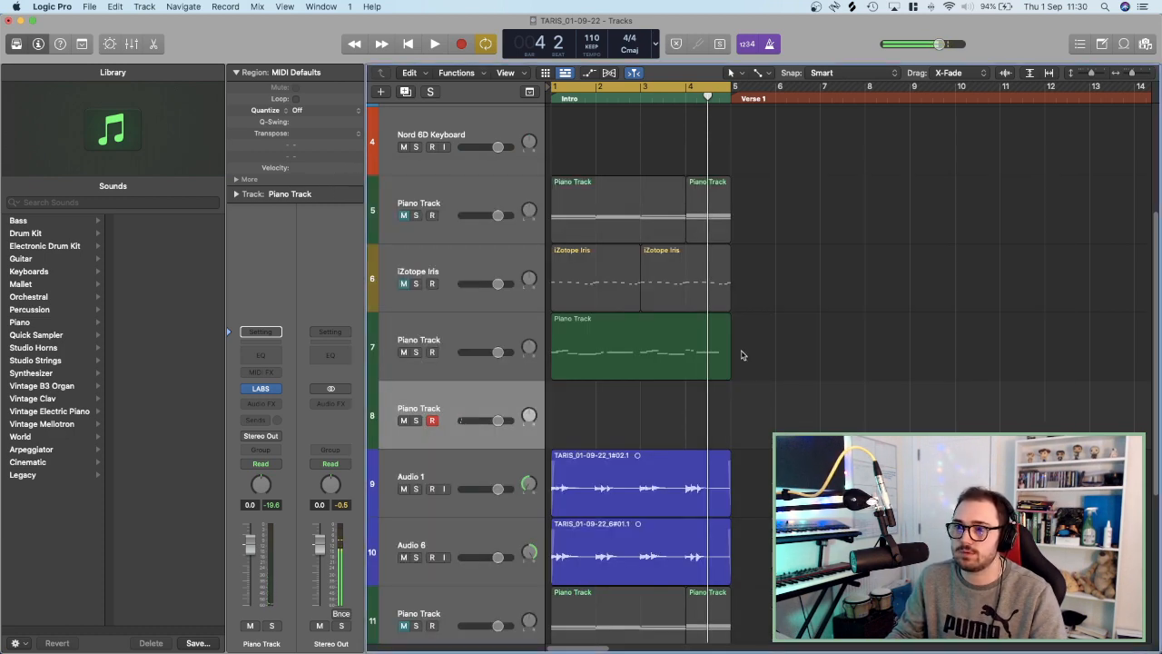
Record a sustained MIDI part over intro bars 1 to 4 on track 8, and play back its start.
key("r")
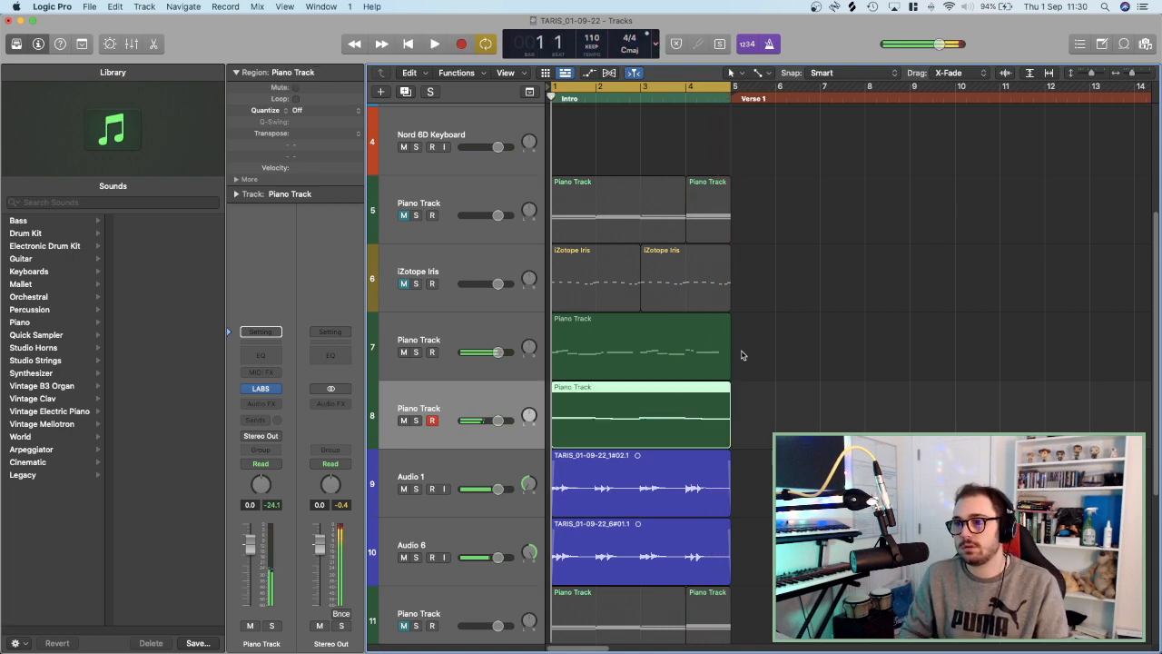
key("space")
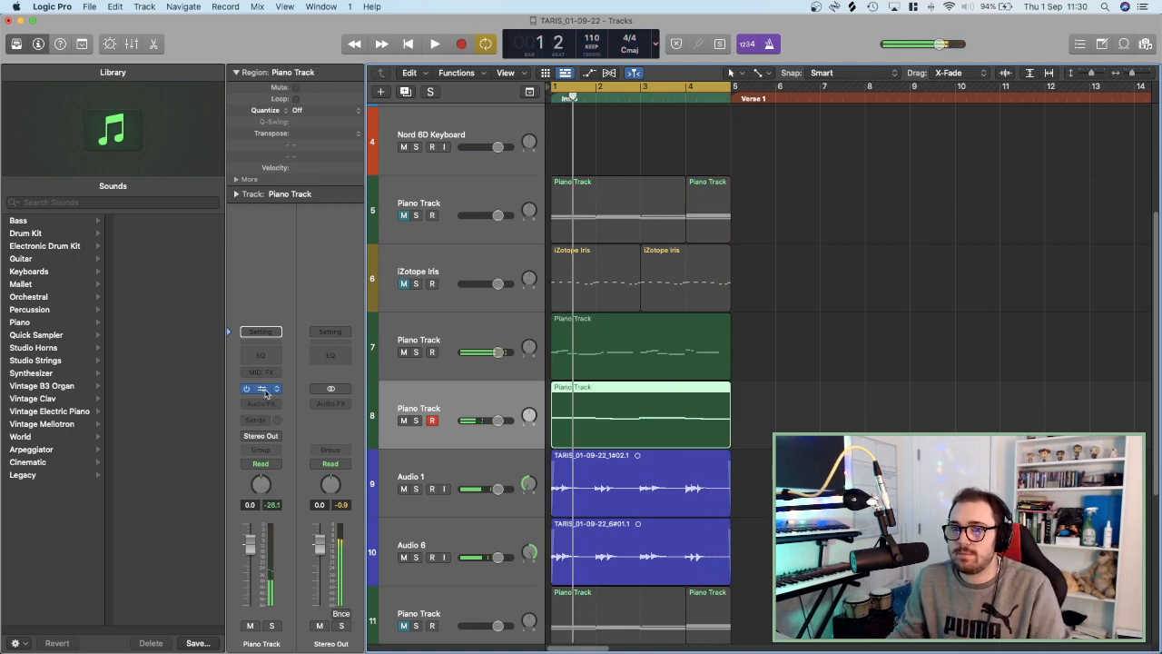
left_click(262, 389)
left_click(369, 169)
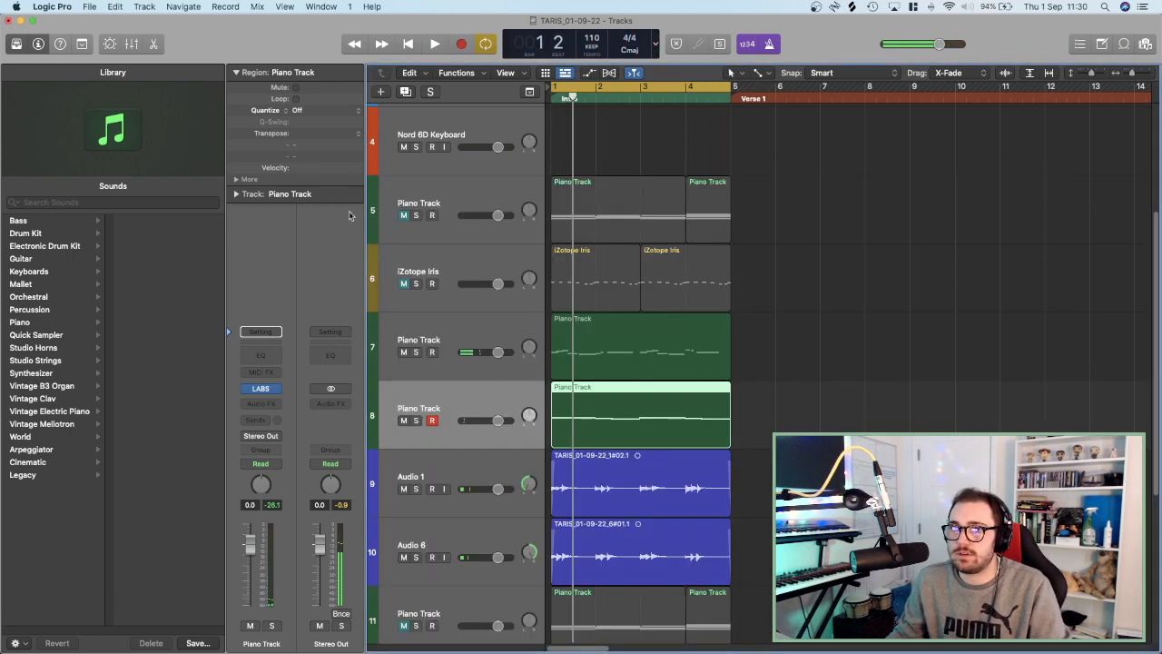
Replace LABS on track 8 with the stereo version of Native Instruments Komplete Kontrol.
left_click(274, 389)
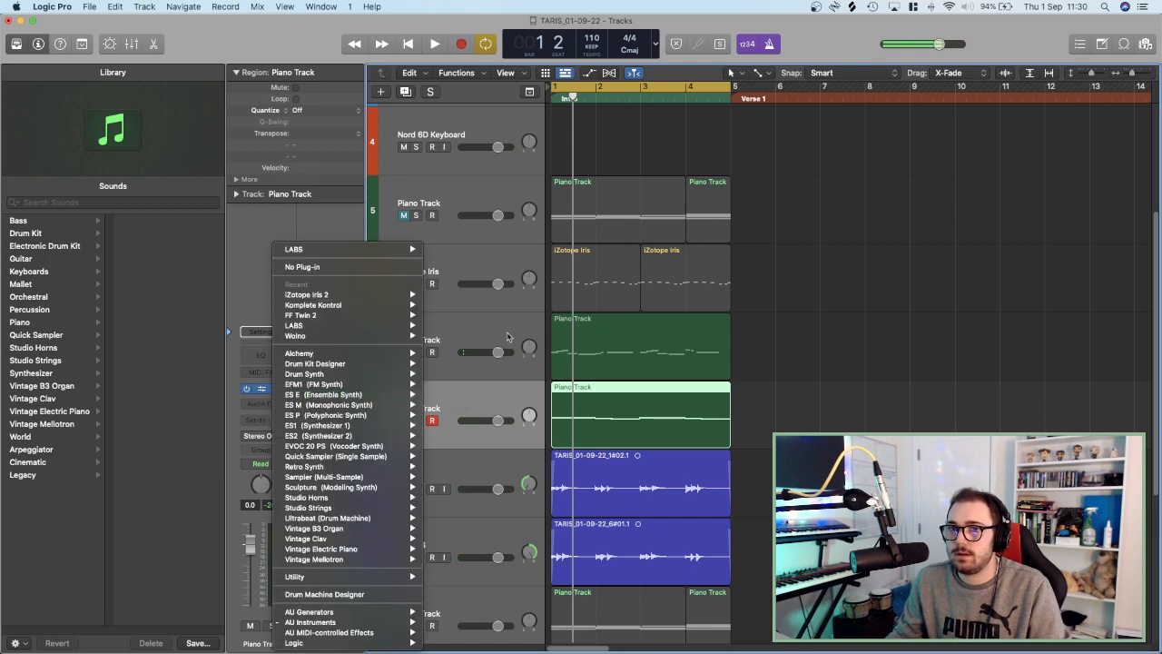
mouse_move(374, 623)
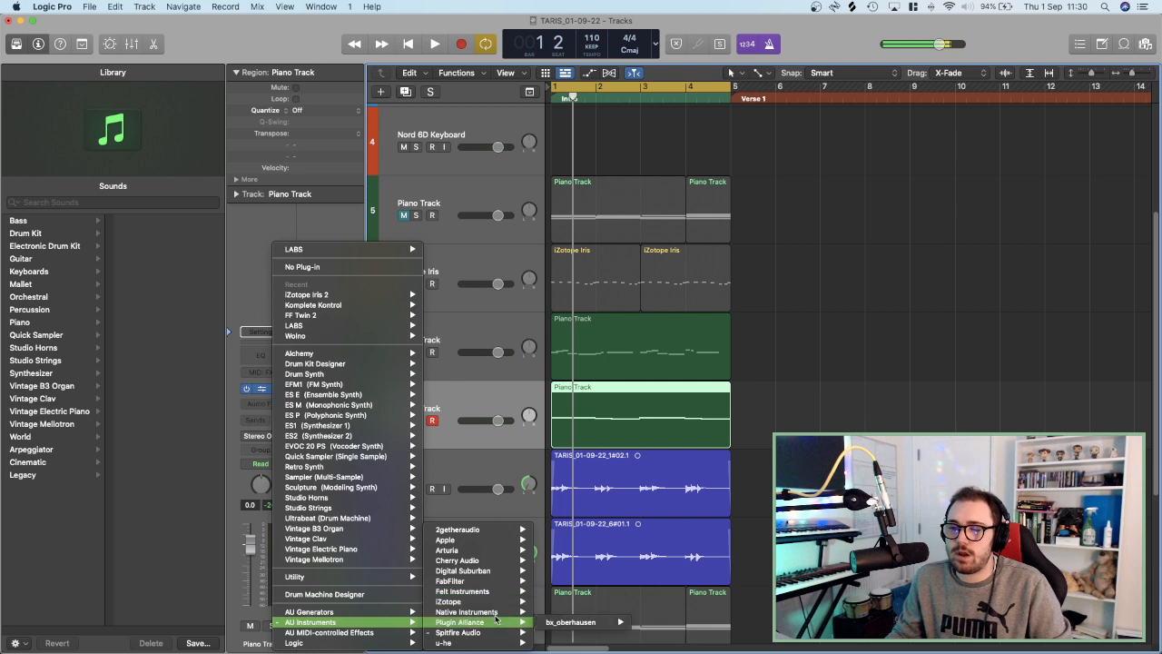
mouse_move(467, 612)
mouse_move(579, 634)
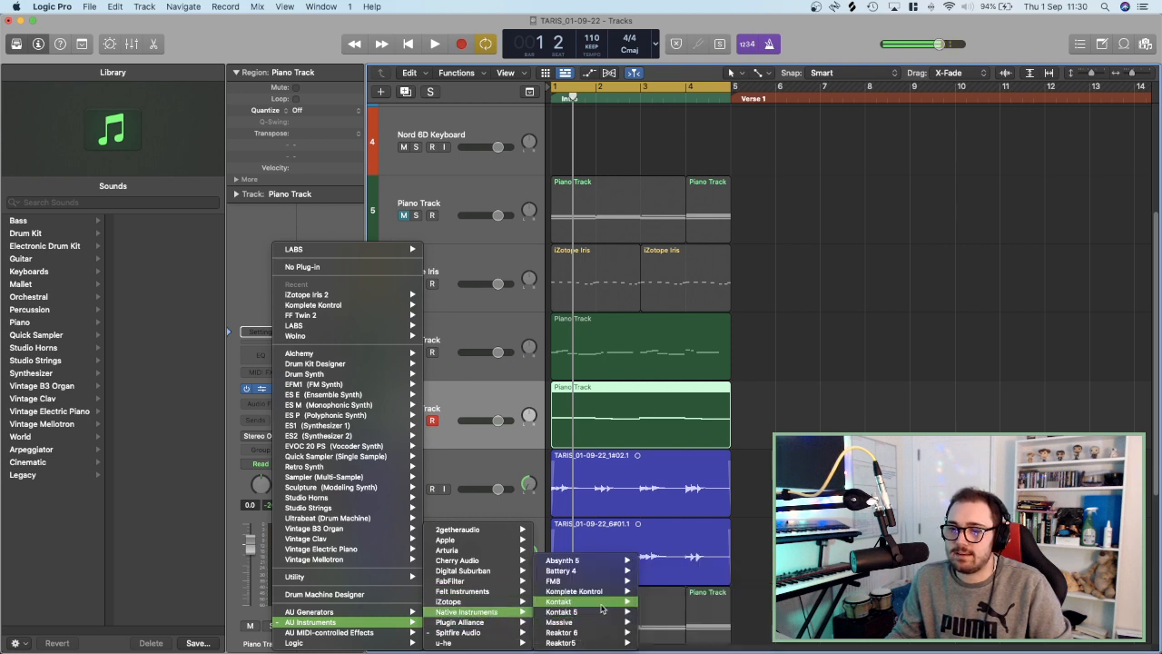
mouse_move(609, 596)
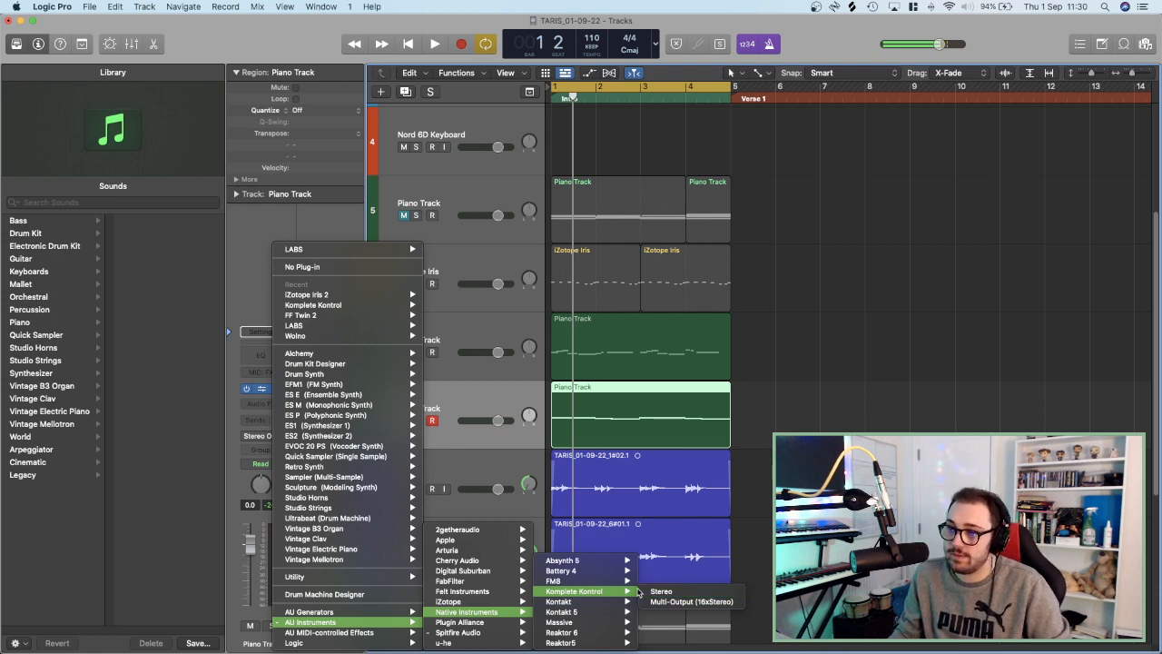
left_click(658, 591)
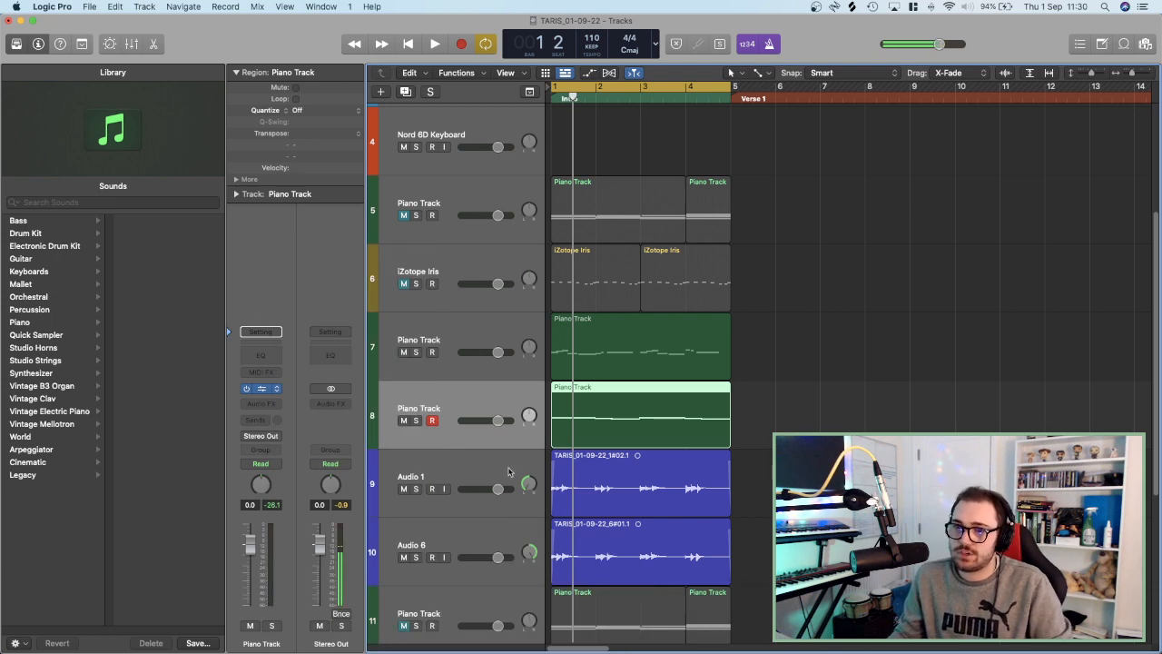
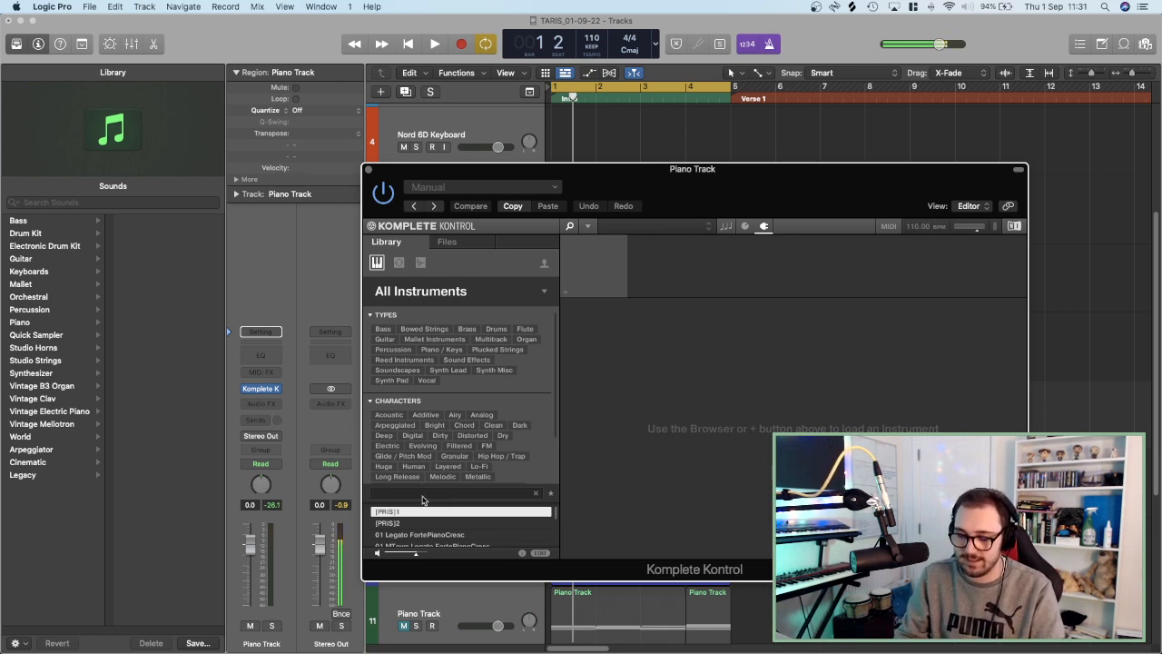
Search Komplete Kontrol for "ethereal", audition its presets from 1000 Hisses to Airy Bells, keep Airy Bells, and close the window.
type("real")
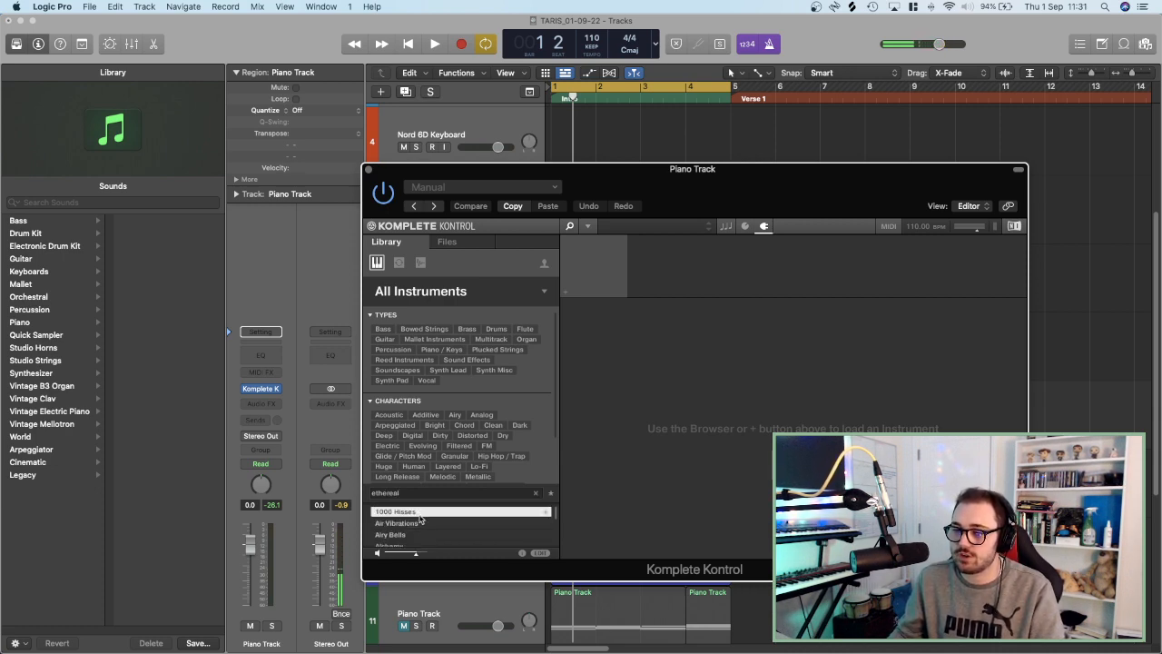
double_click(420, 516)
key("space")
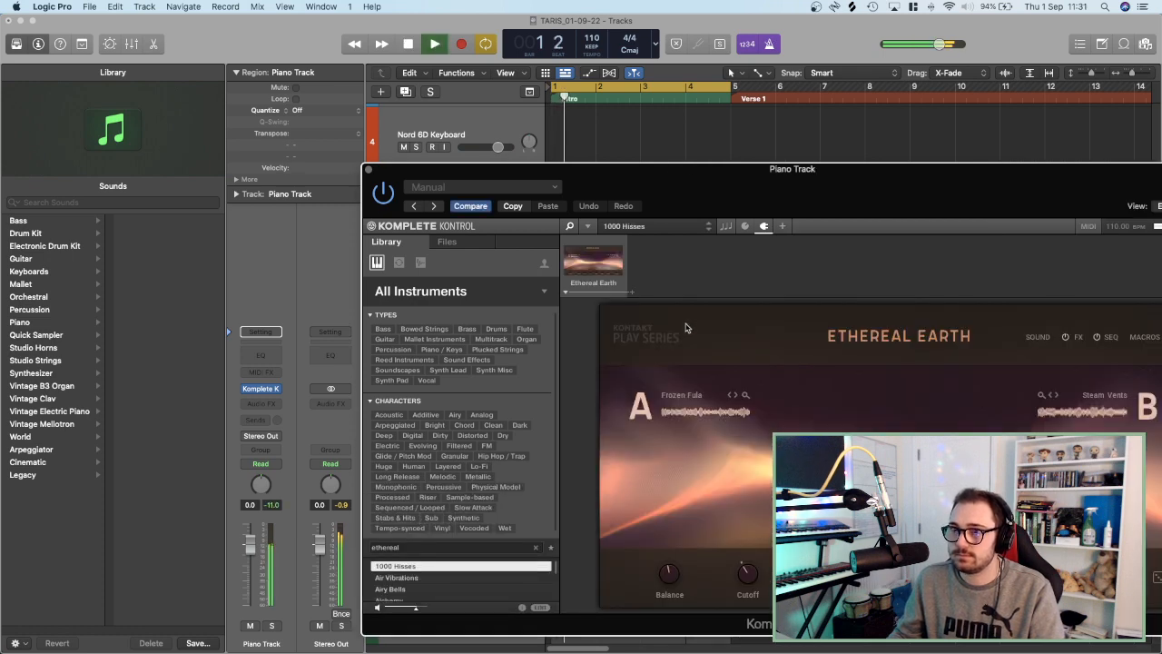
left_click(709, 229)
key("Down")
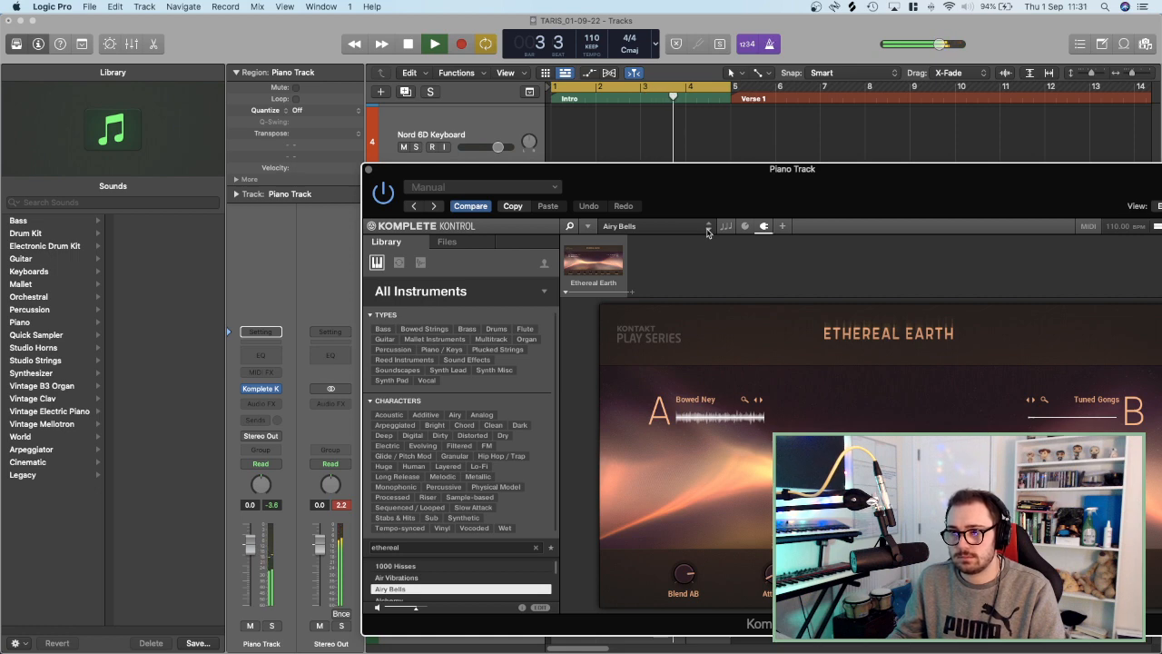
left_click(368, 171)
key("space")
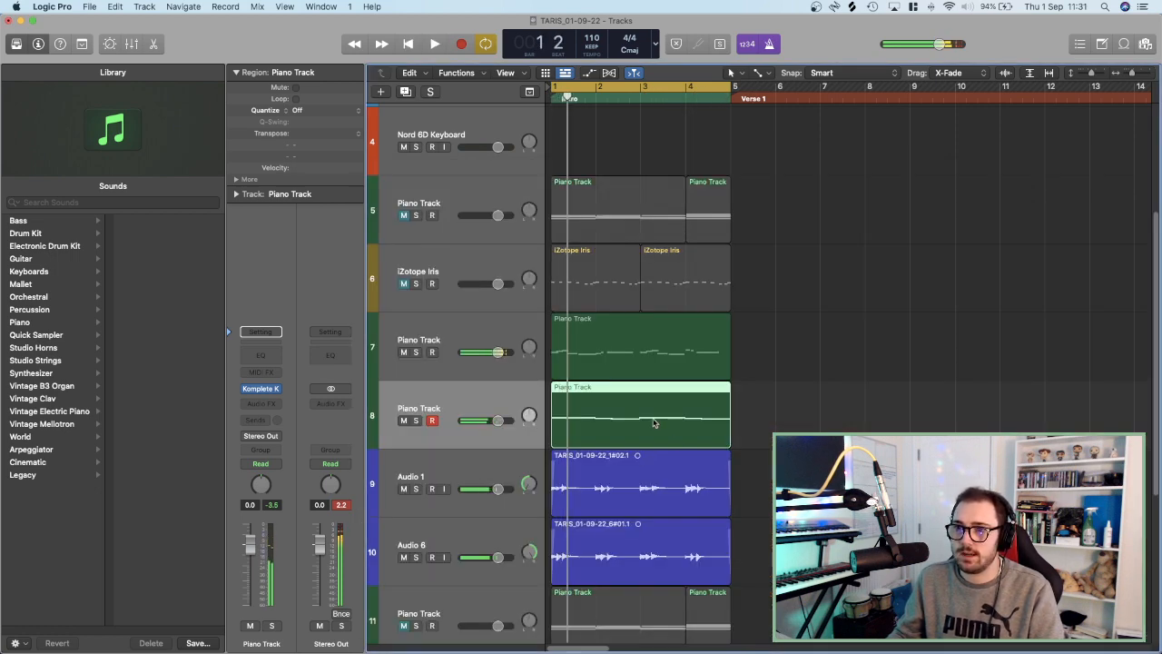
Open track 8's region in the Piano Roll and align the first note's end and second note's start with bar 2.
double_click(654, 428)
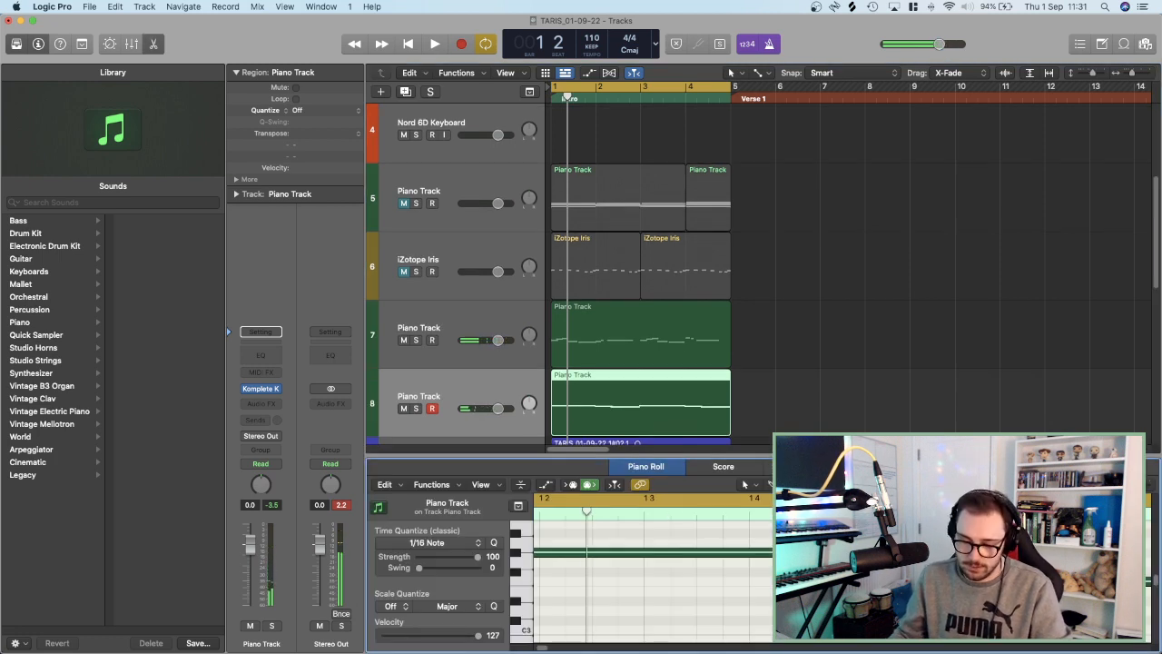
key("space")
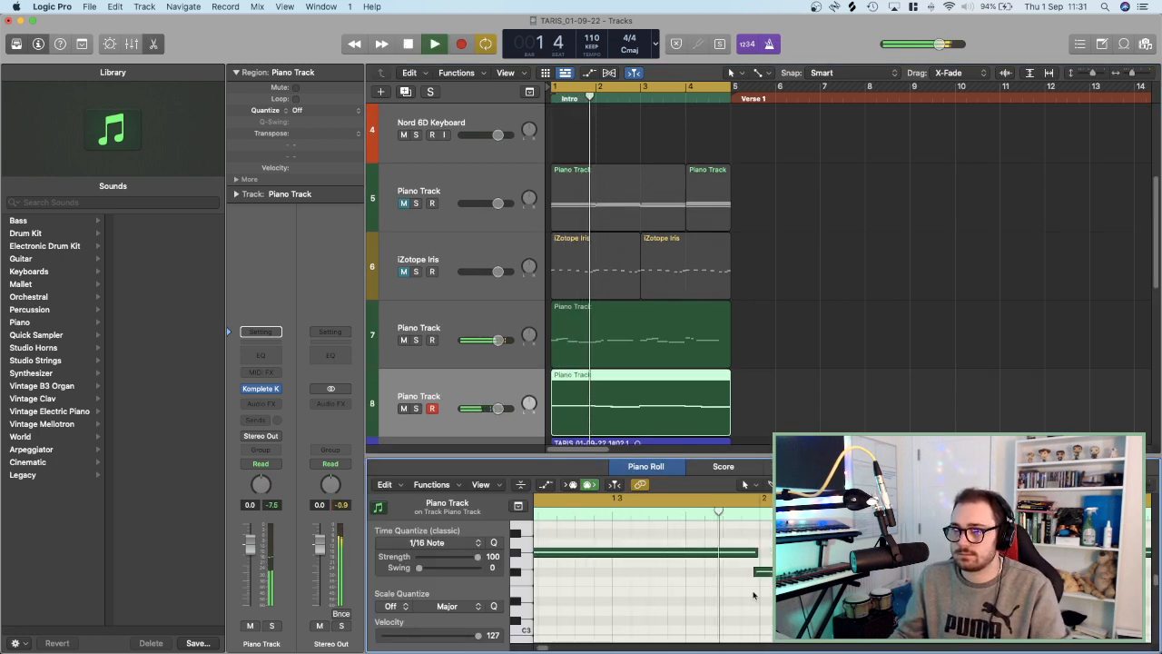
left_click(759, 512)
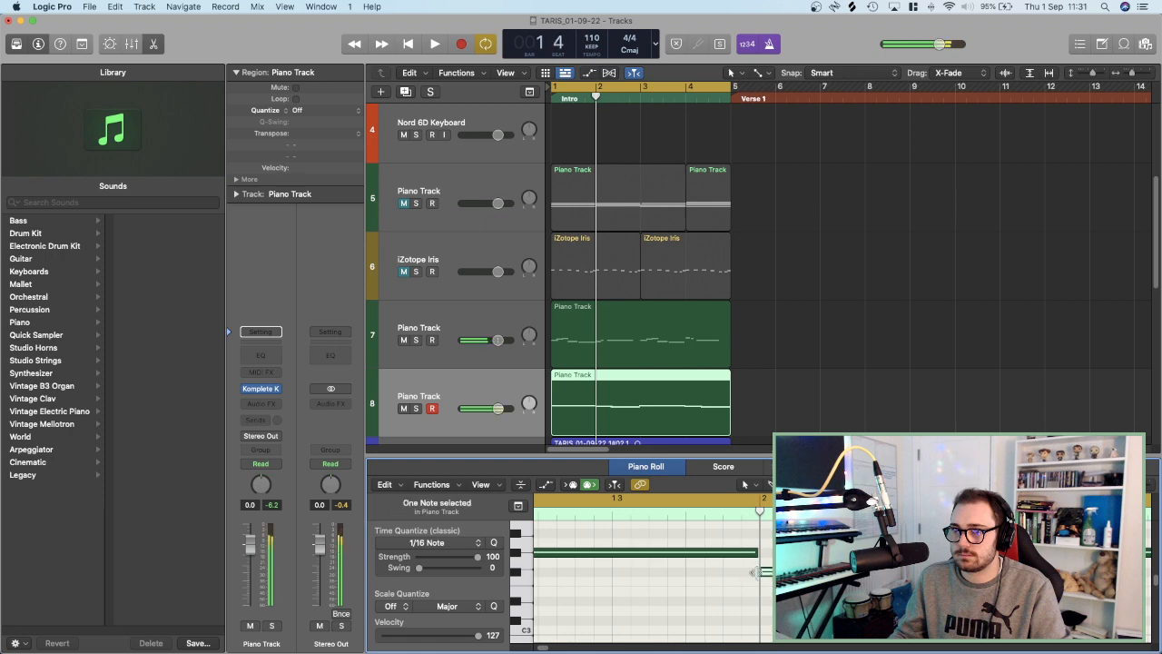
key("space")
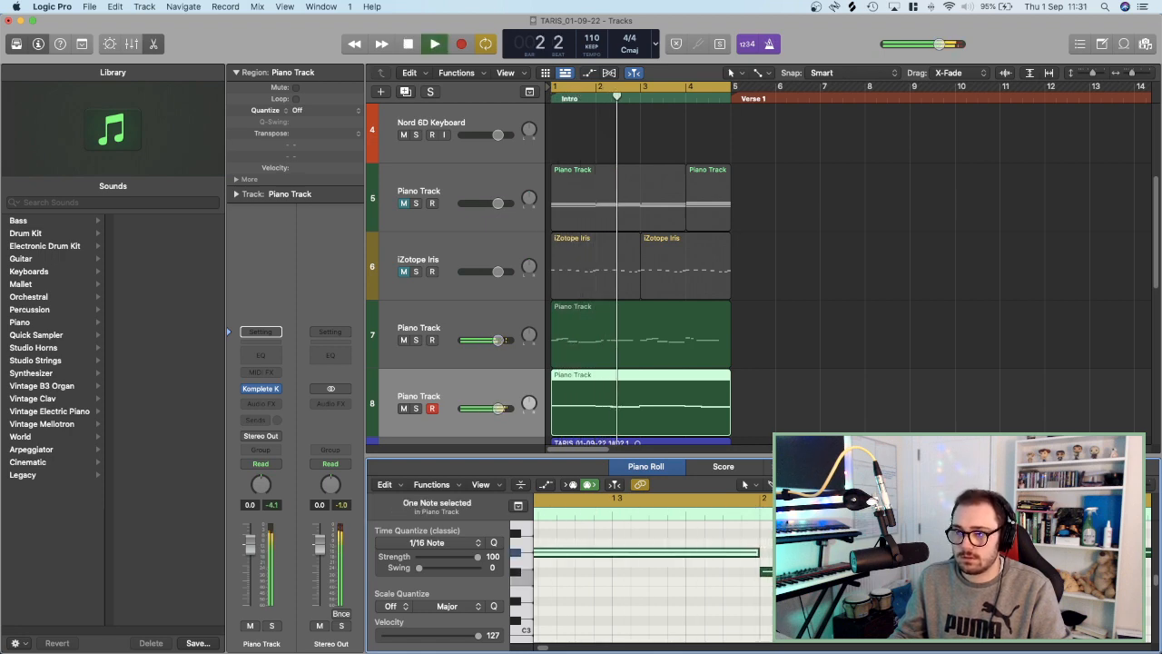
key("space")
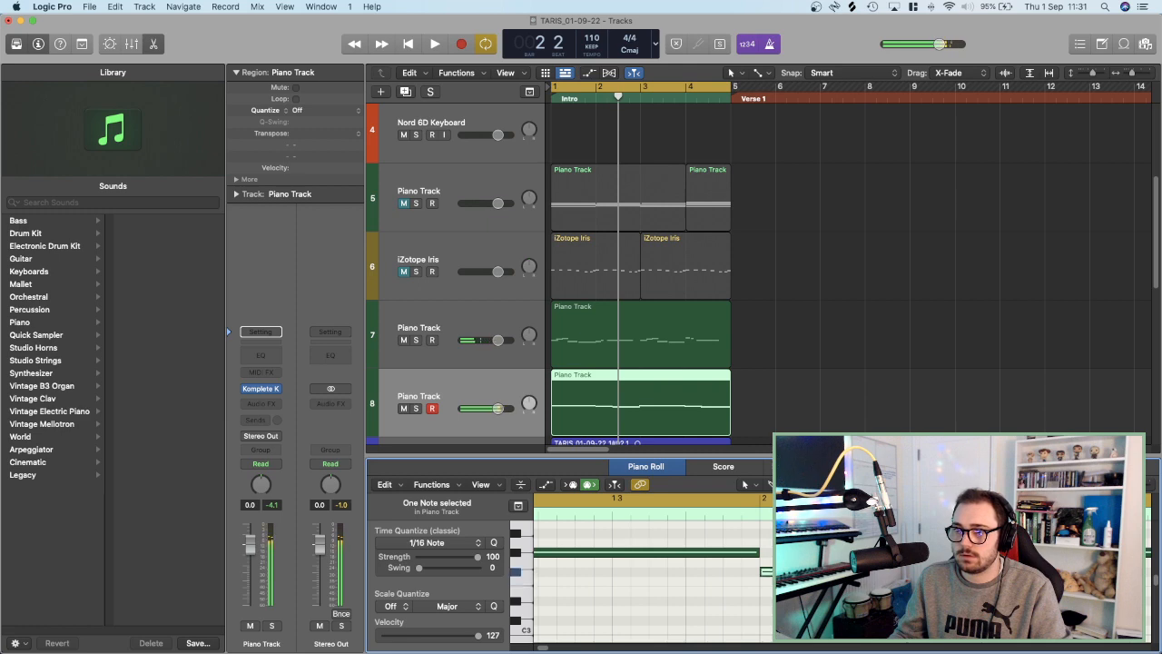
Try track 8's volume fader at -10.0 dB while playing back the intro.
key("space")
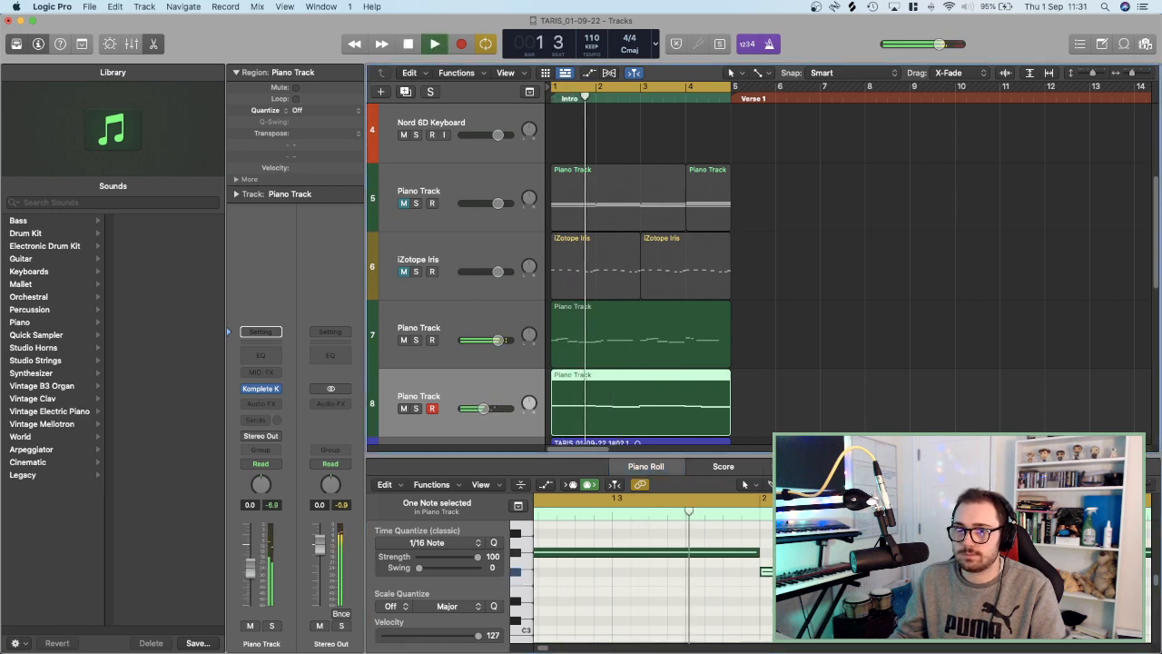
left_click_drag(254, 567, 255, 571)
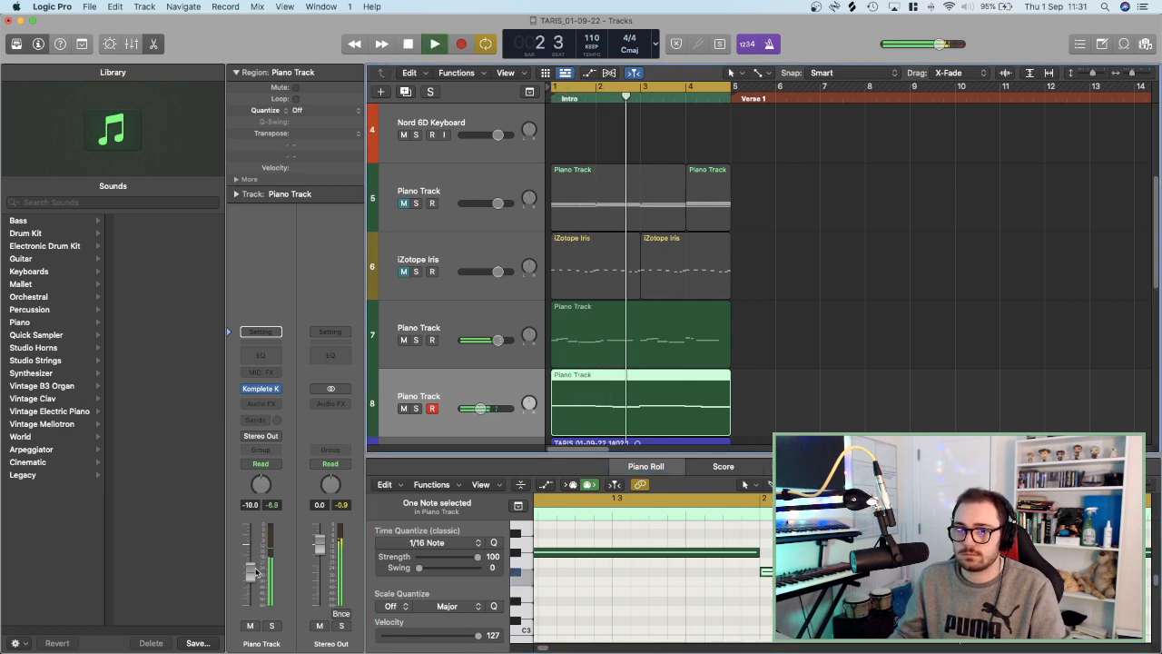
key("space")
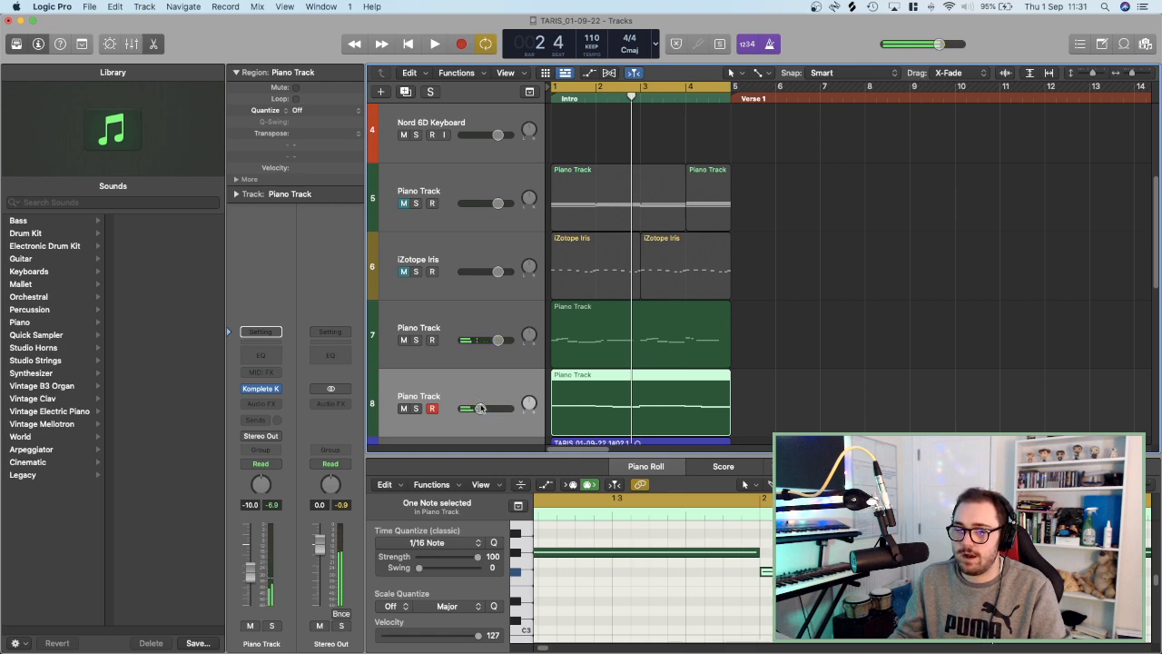
key("space")
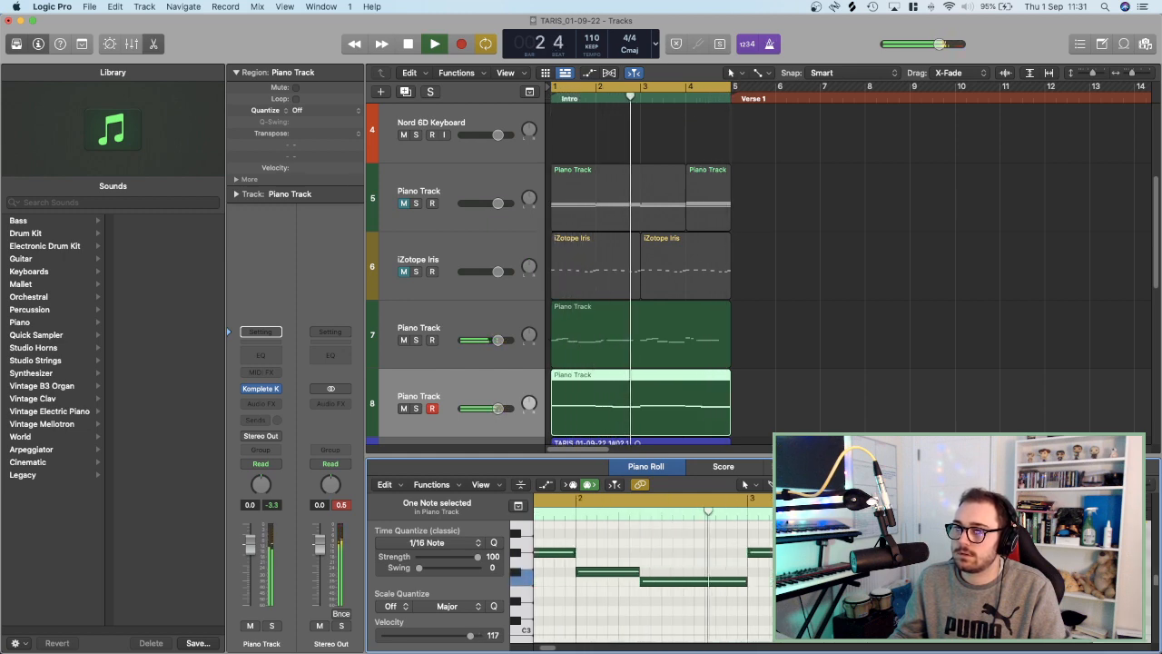
Step through the Ethereal Earth presets in track 8's Komplete Kontrol instrument during playback, load Ambabass, and close the plug-in window.
left_click(272, 387)
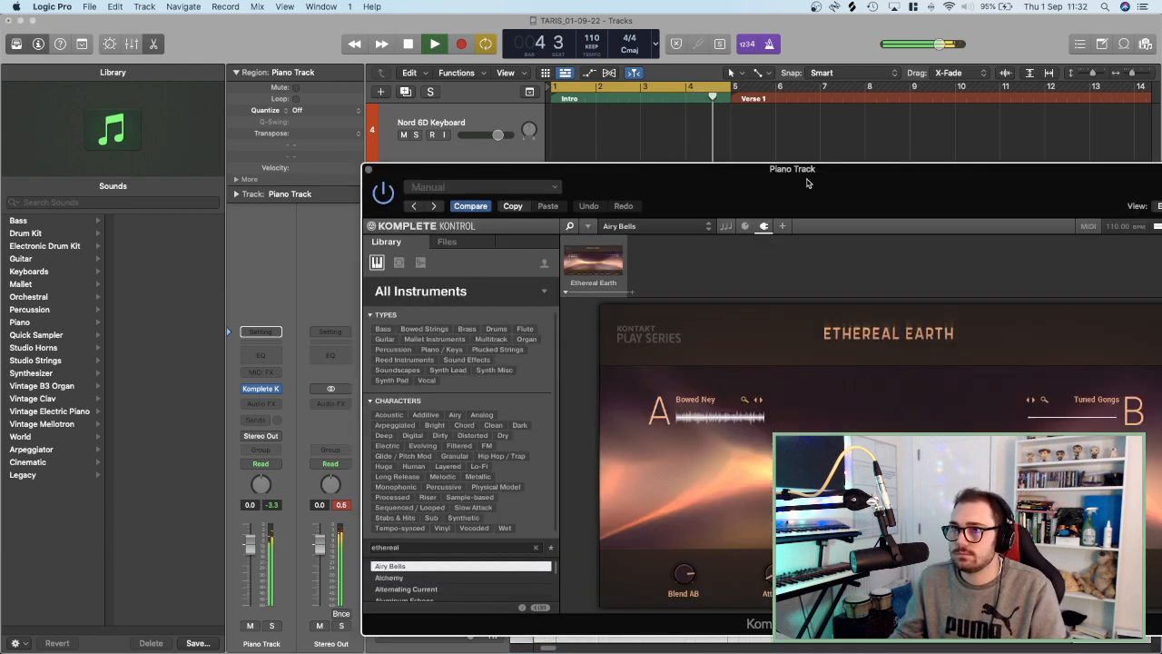
left_click_drag(806, 184, 646, 119)
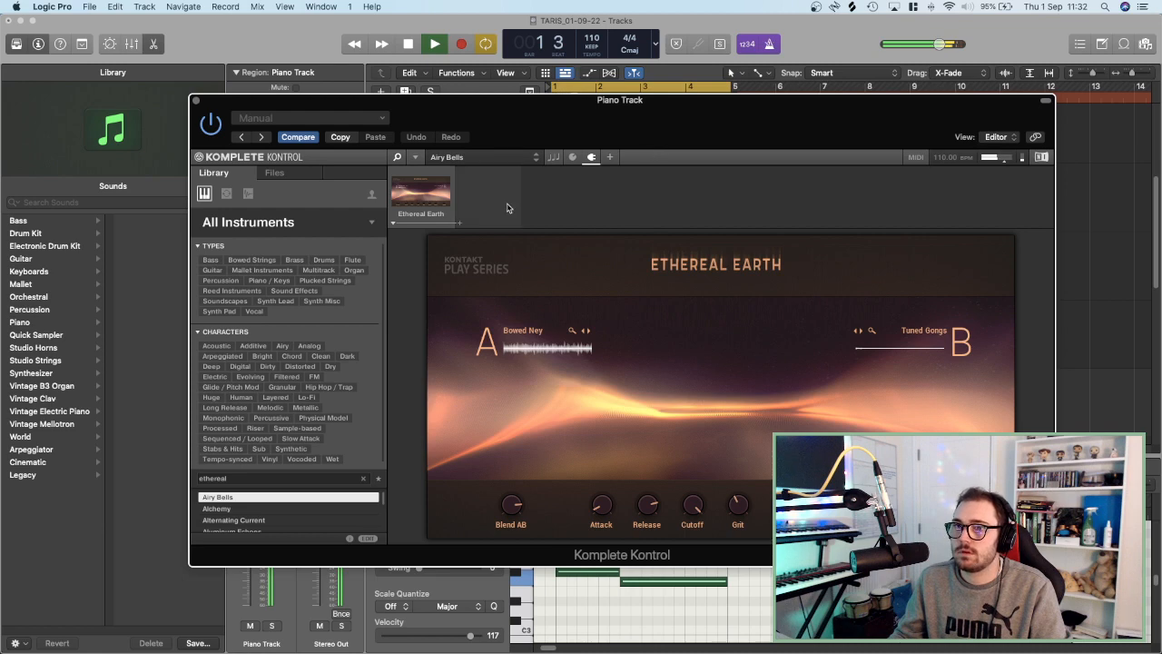
key("space")
key("Down")
key("space")
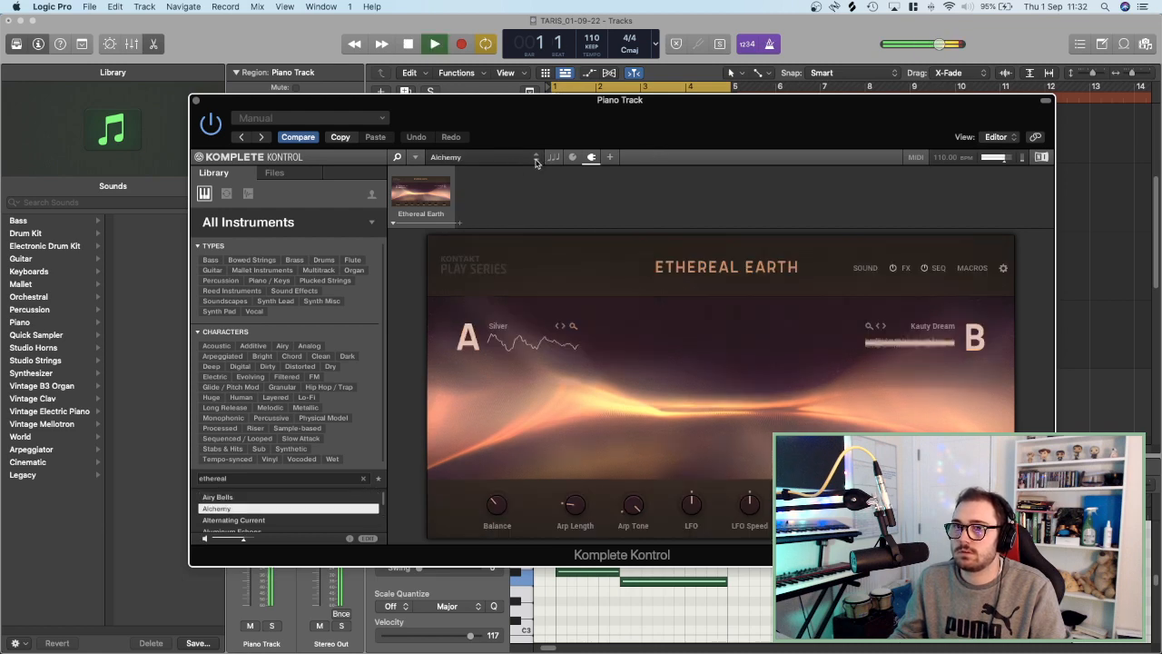
key("Down")
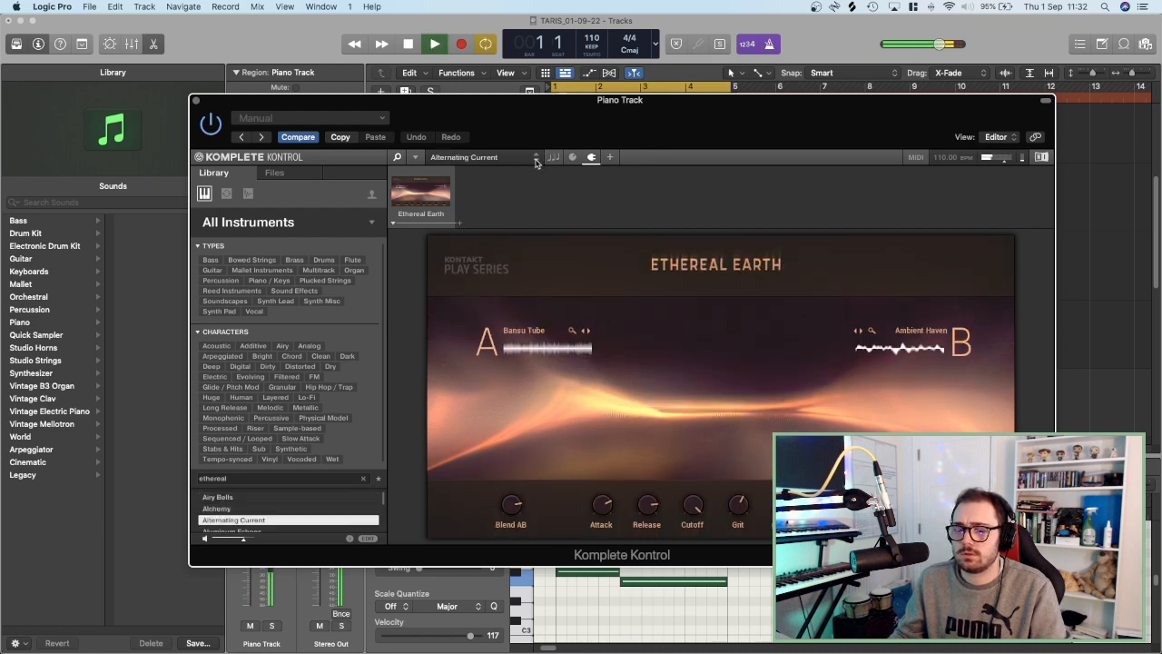
key("space")
left_click(535, 161)
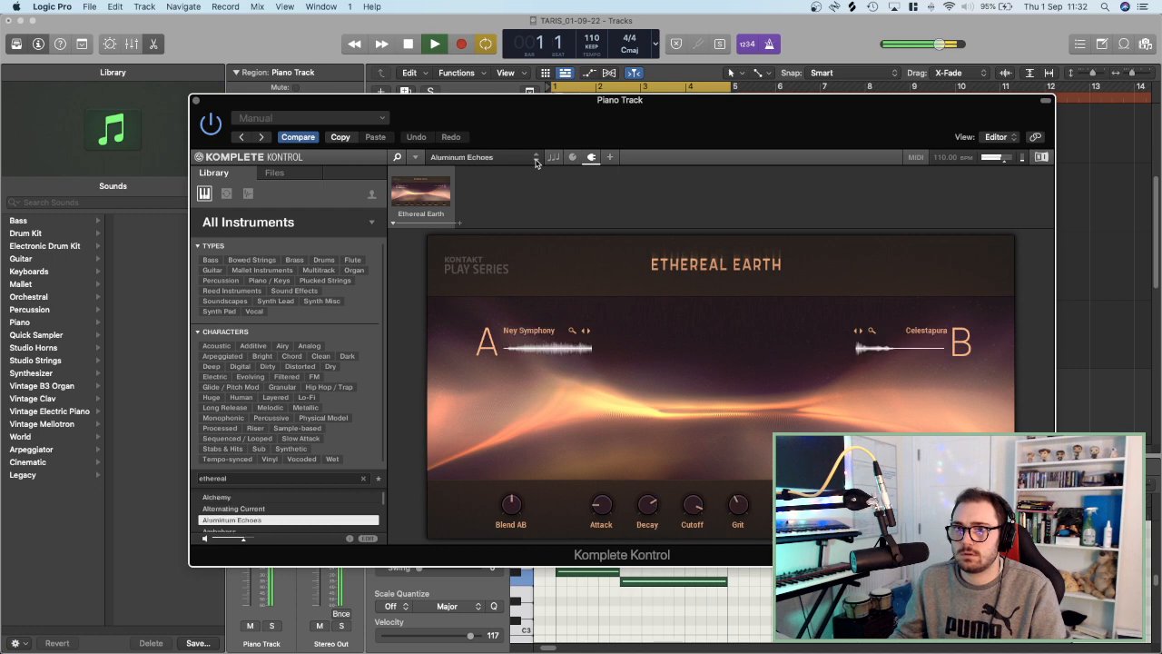
key("space")
left_click(536, 161)
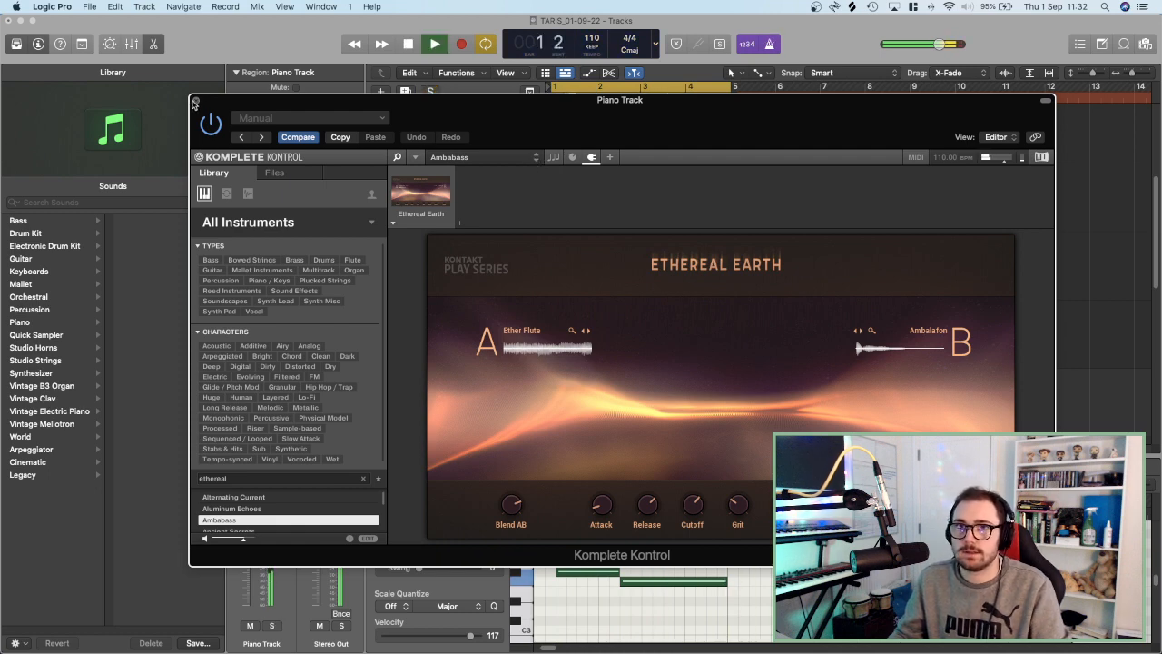
left_click(195, 102)
Play back the intro loop and select track 8's long bar 3 note in the Piano Roll.
left_click(712, 331)
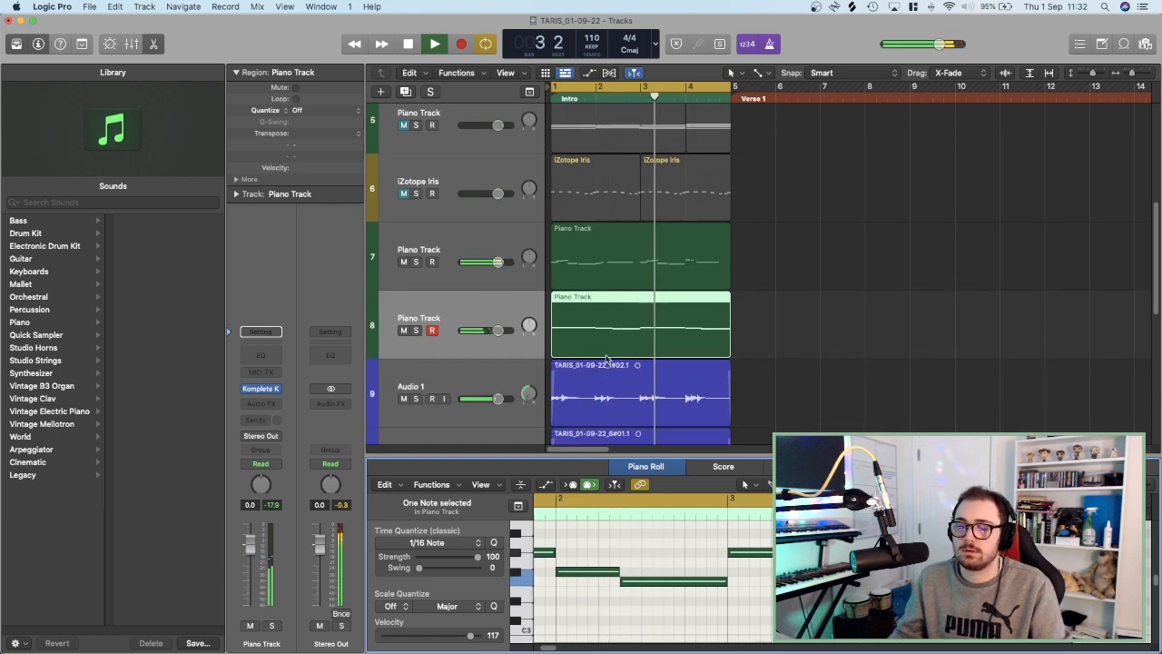
scroll(729, 321, "up", 2)
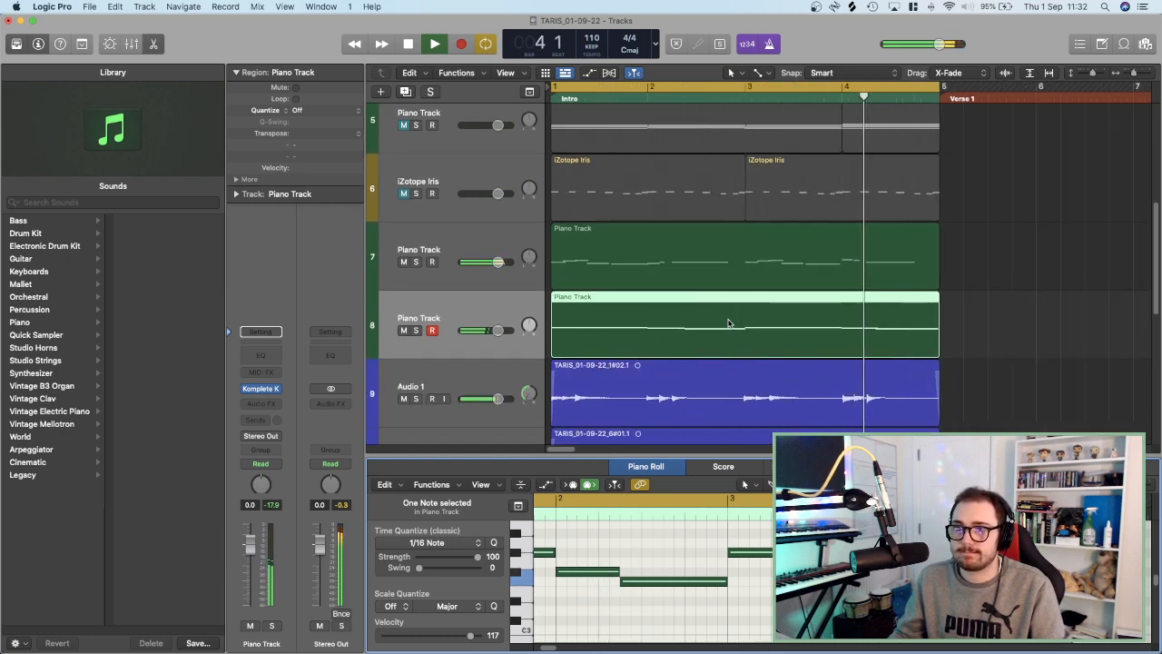
scroll(729, 325, "down", 1)
key("space")
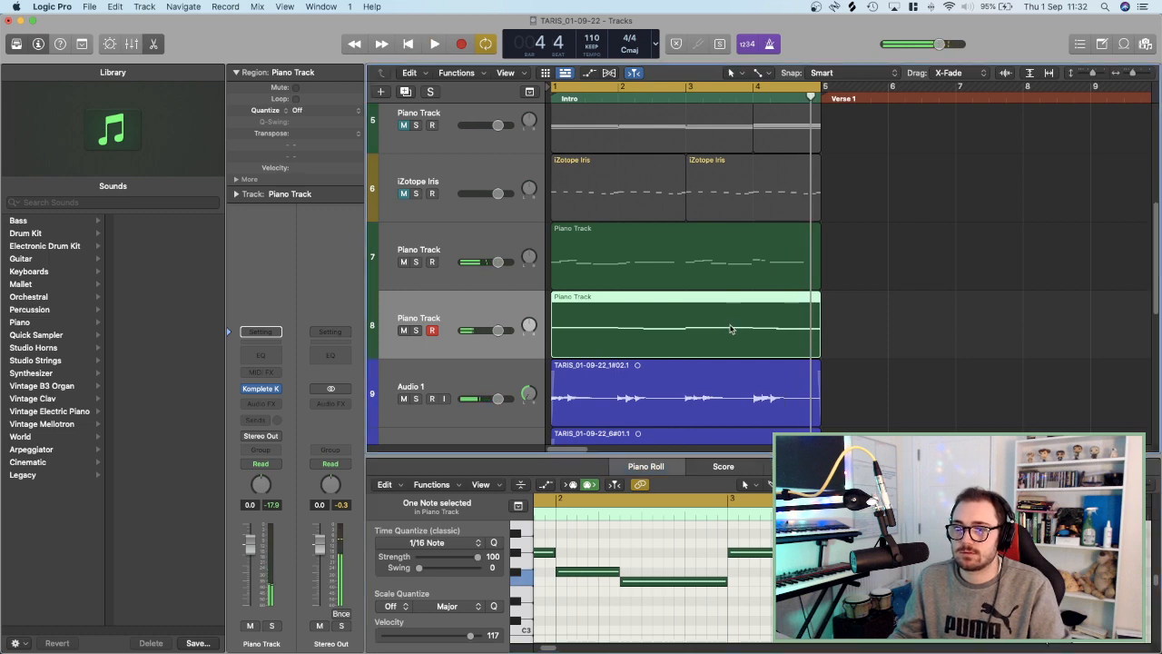
key("e")
key("e")
key("space")
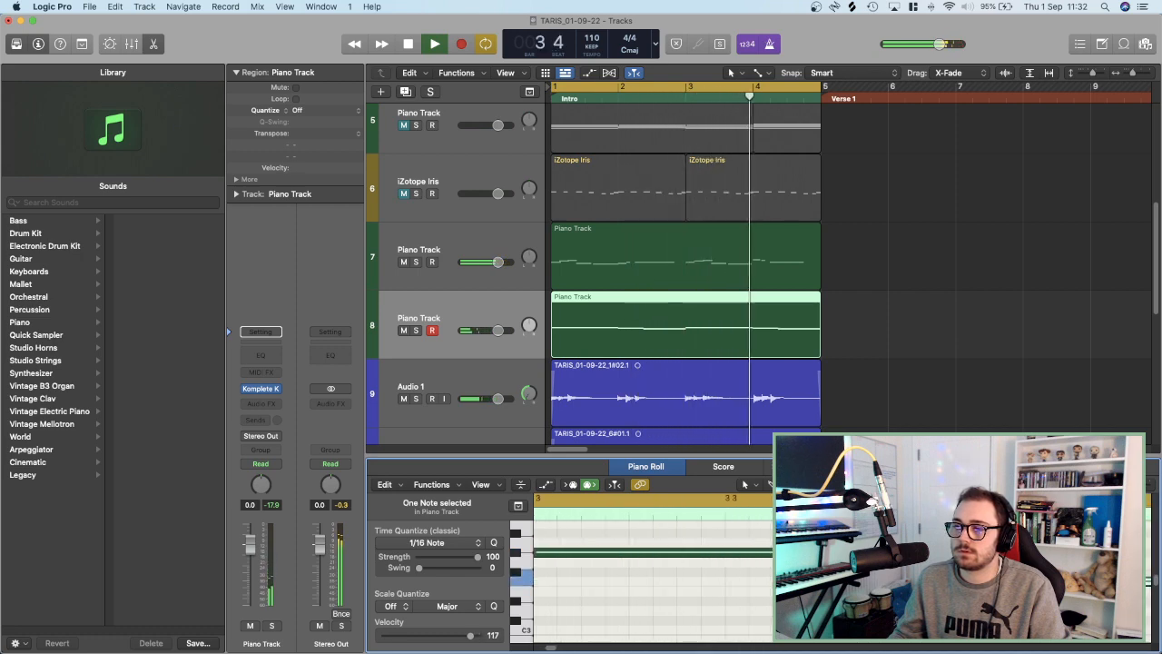
key("space")
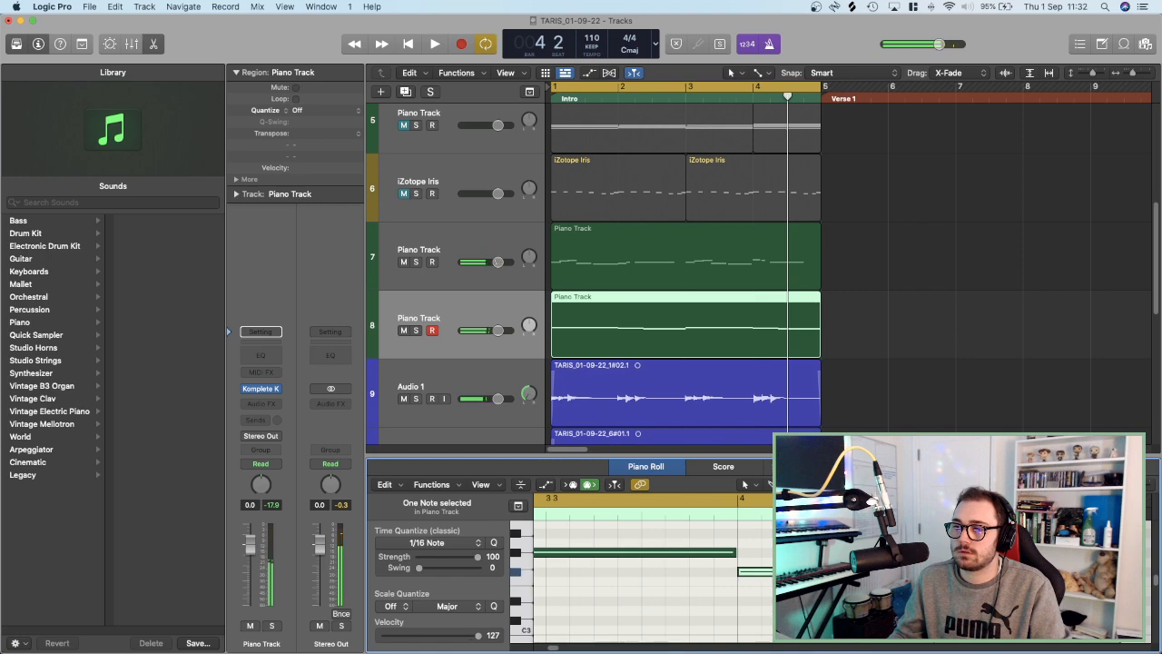
left_click(736, 551)
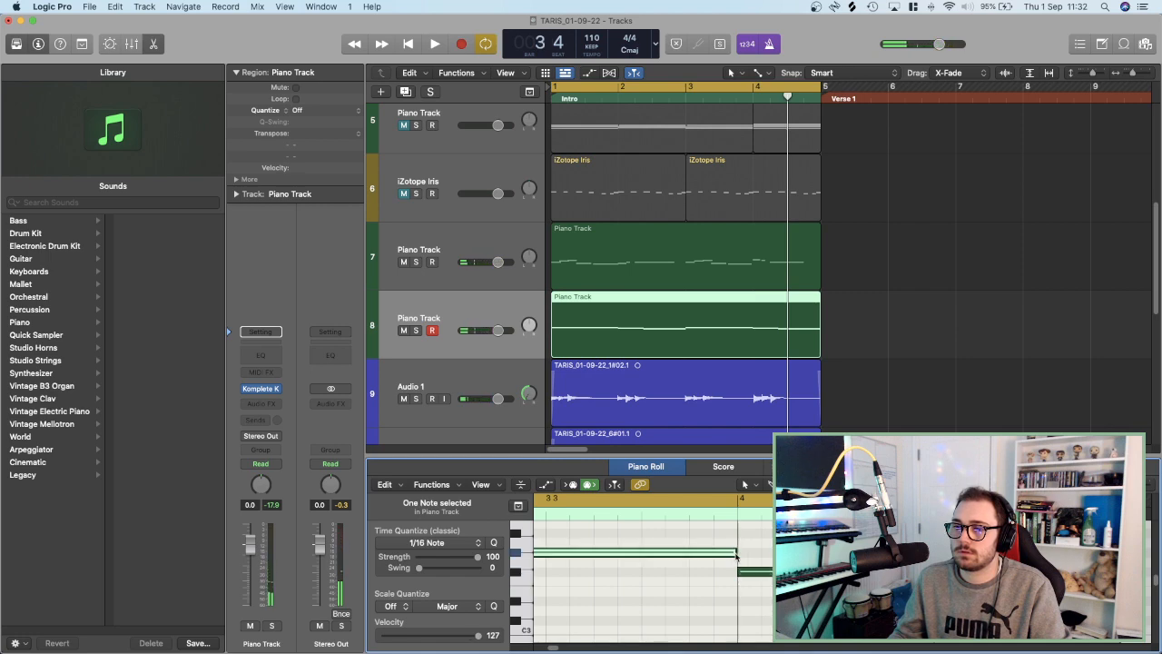
key("space")
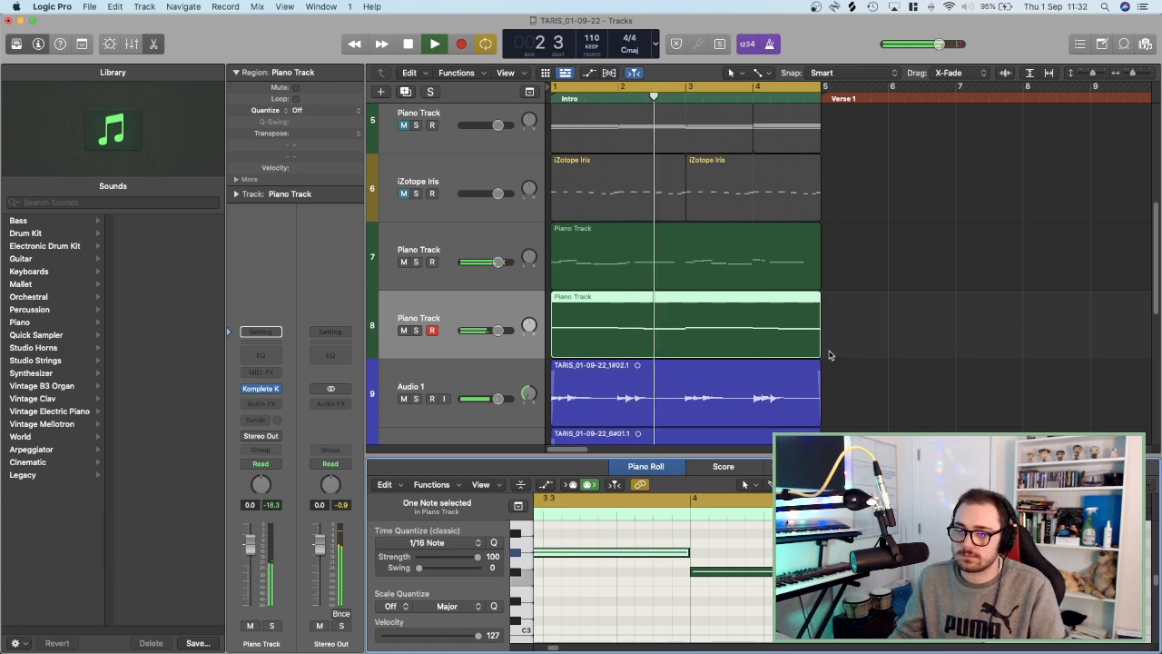
Hide the Piano Roll editor and bring the audio and drum tracks below track 8 into view.
scroll(684, 339, "down", 2)
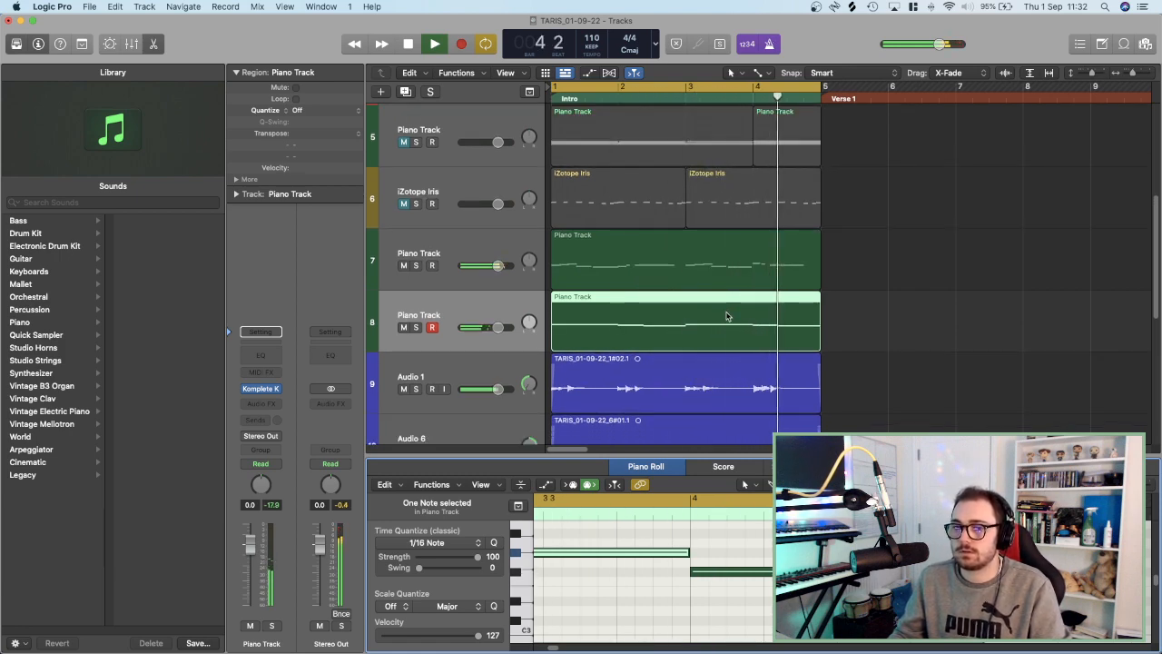
key("e")
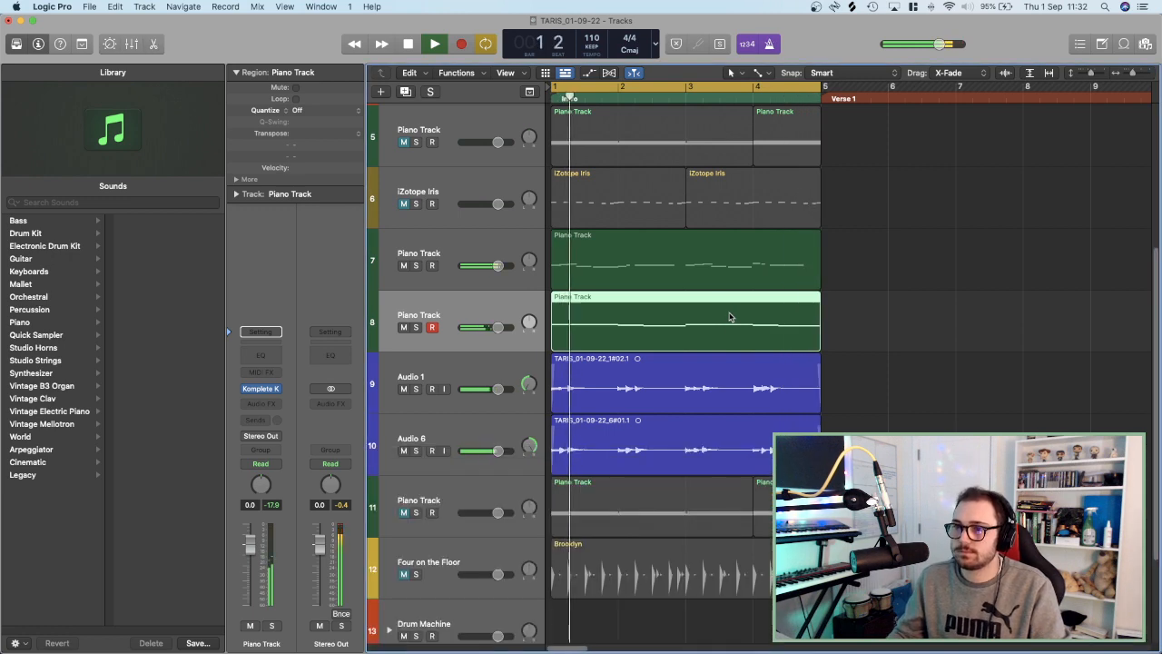
scroll(722, 381, "down", 5)
scroll(719, 388, "up", 8)
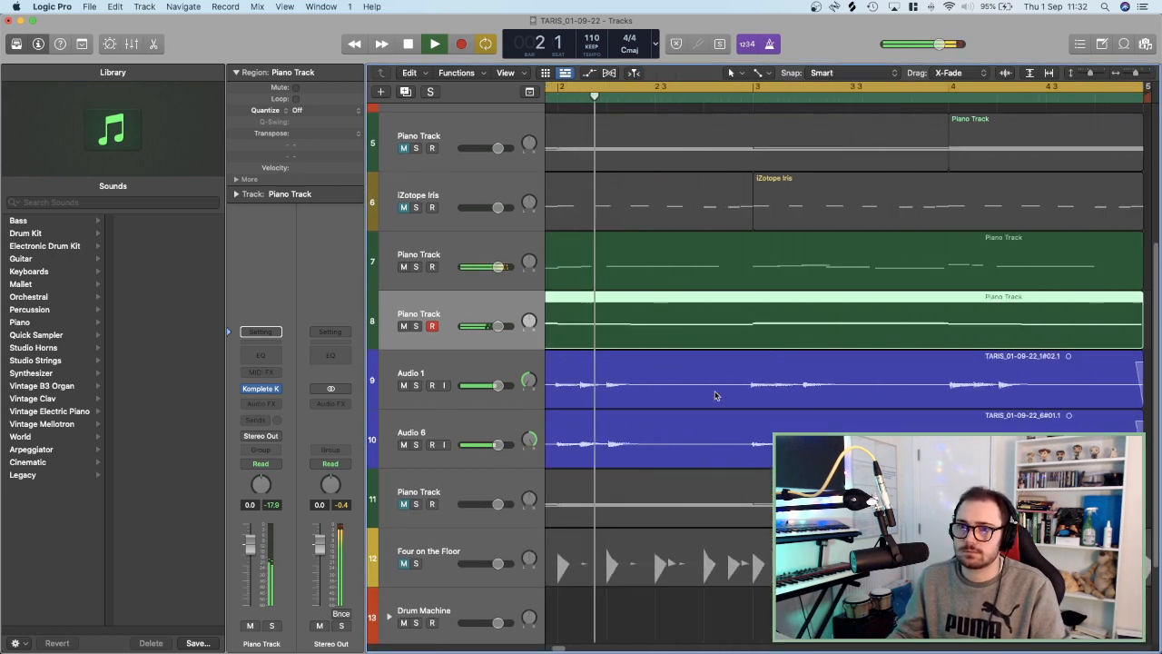
scroll(717, 394, "down", 2)
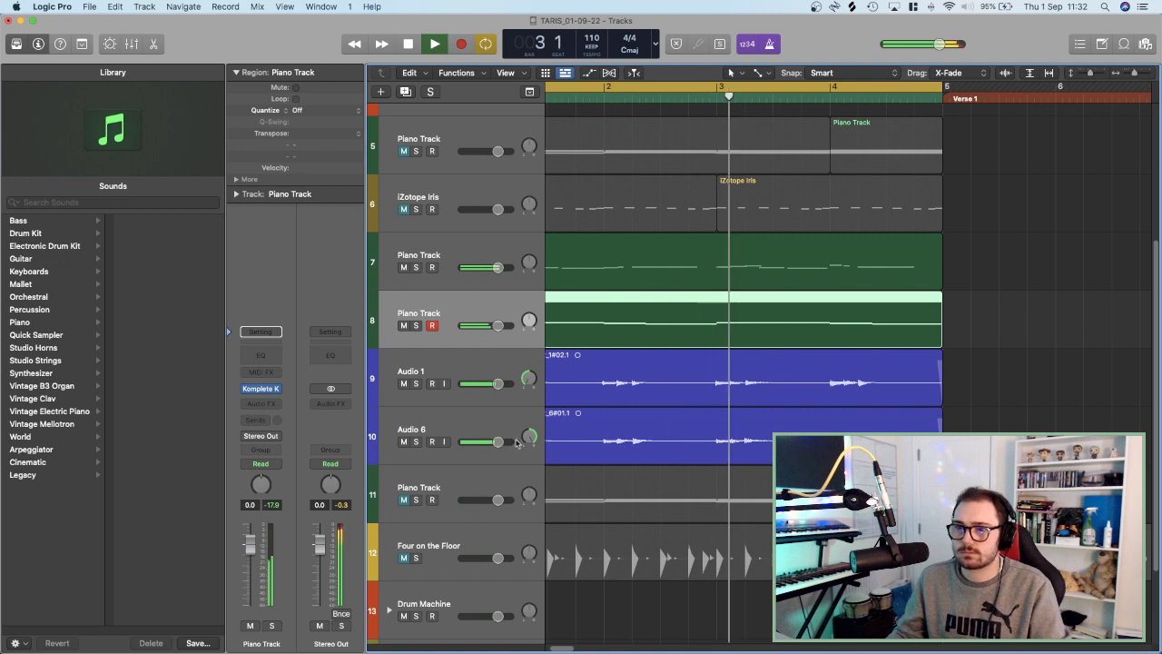
scroll(416, 553, "down", 1)
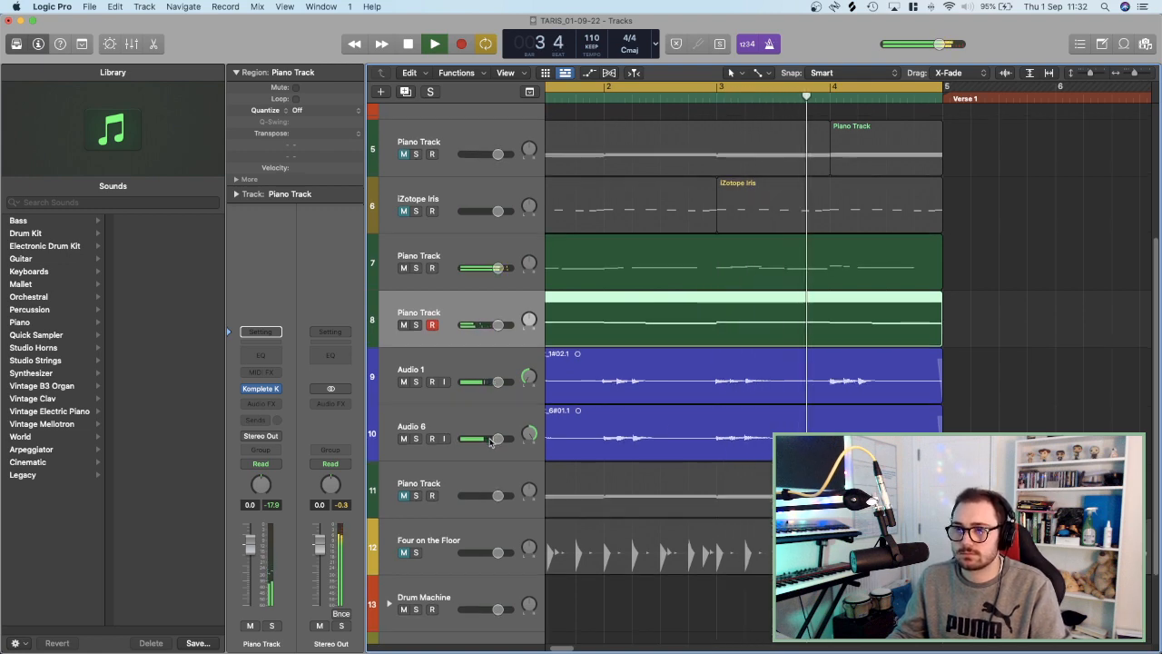
Unmute the Four on the Floor track, stop playback, and delete its Brooklyn drummer region.
left_click(405, 553)
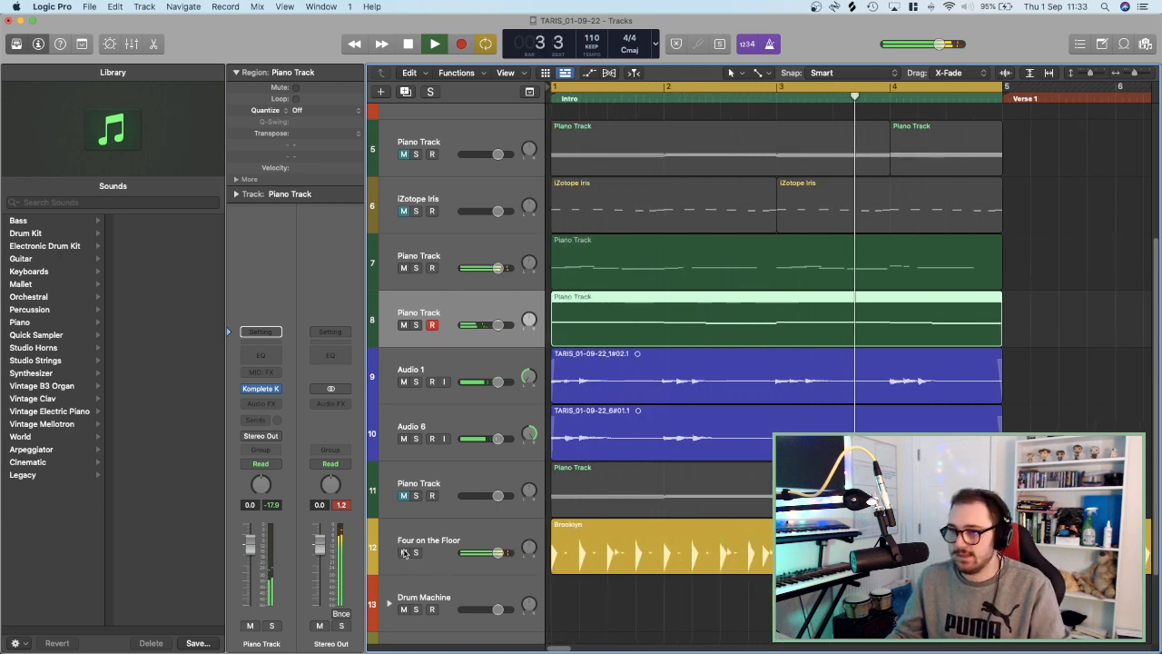
key("space")
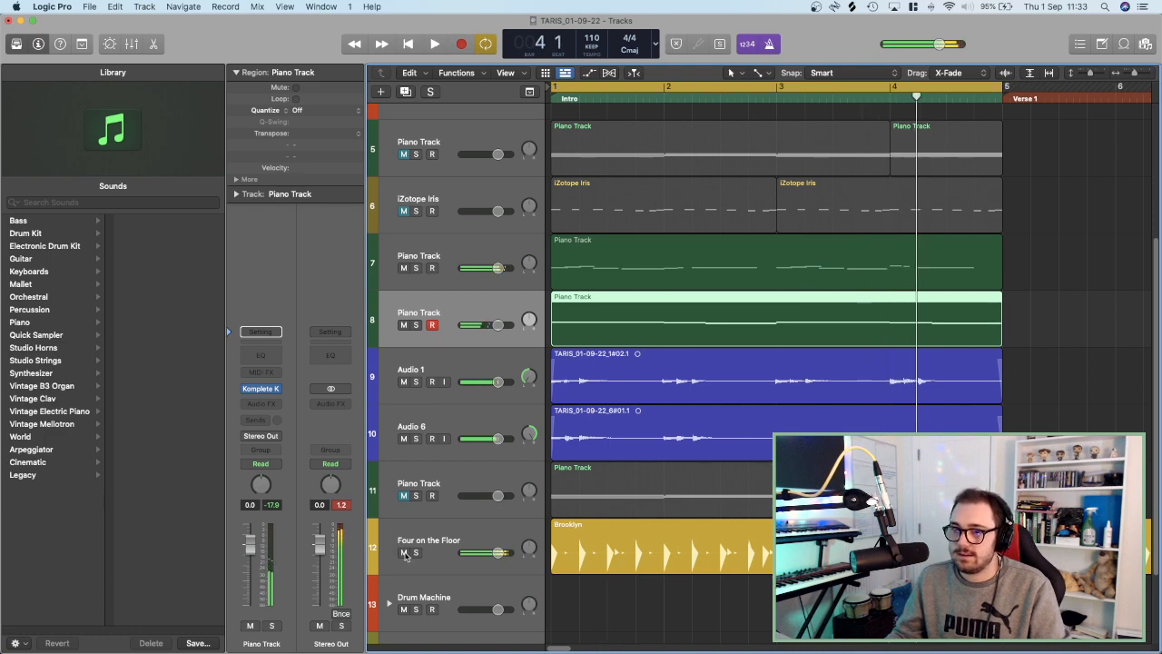
left_click(458, 541)
key("Delete")
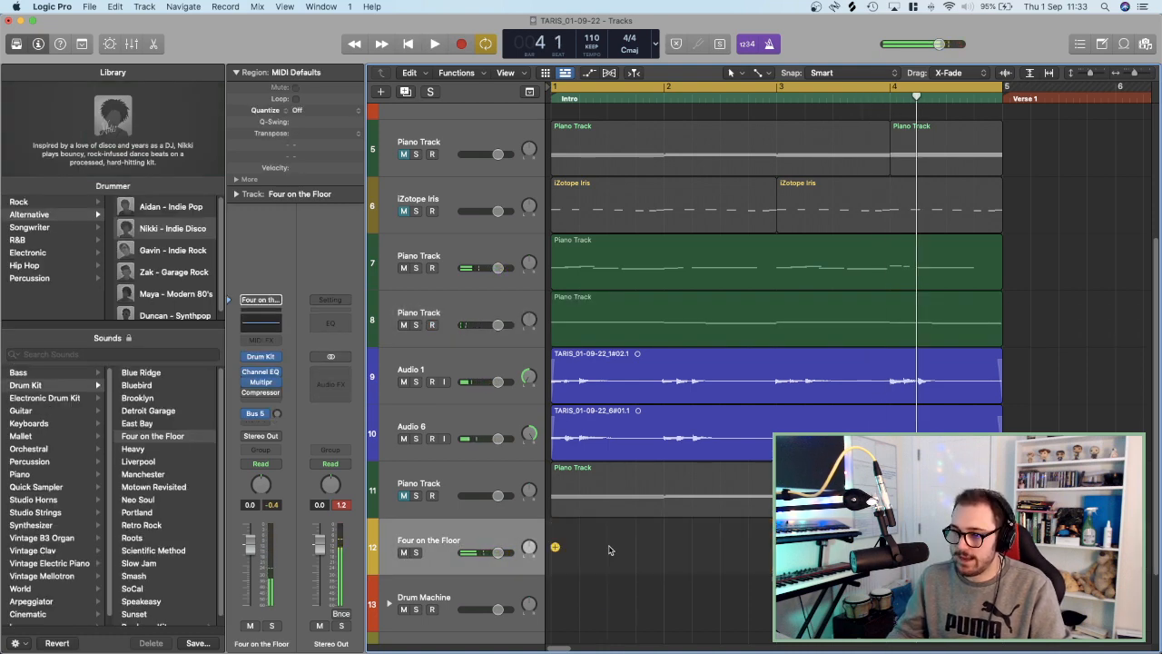
Play the intro loop from the start to hear it without the drummer region, then stop playback.
key("Return")
key("space")
scroll(536, 491, "up", 1)
scroll(535, 492, "down", 1)
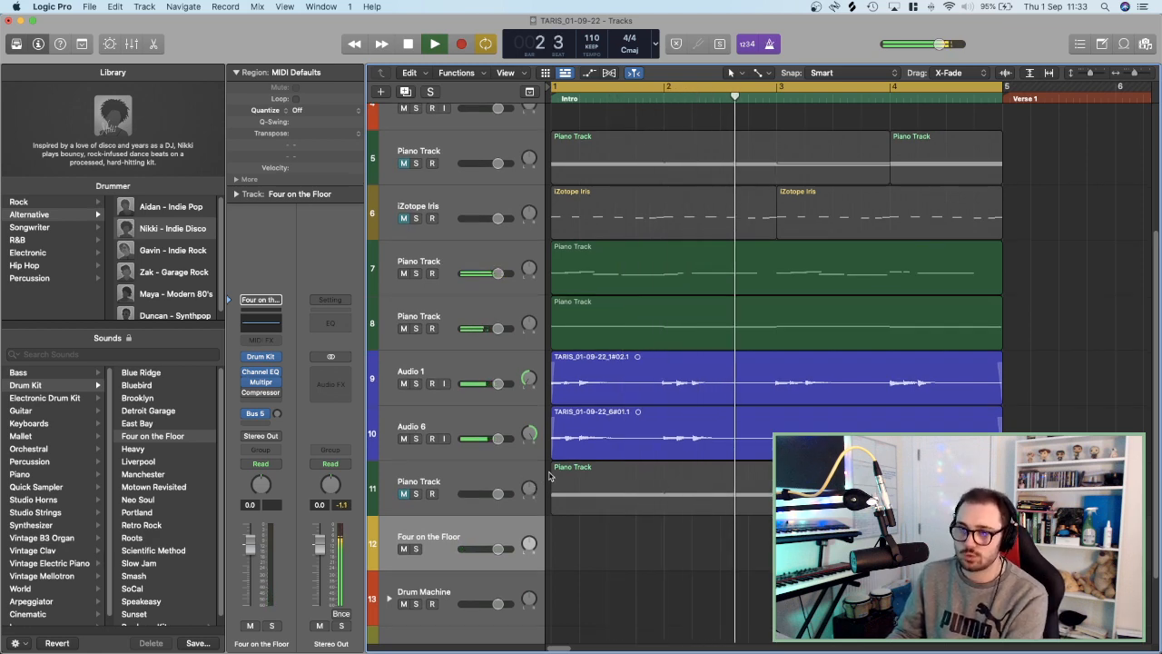
scroll(466, 510, "down", 2)
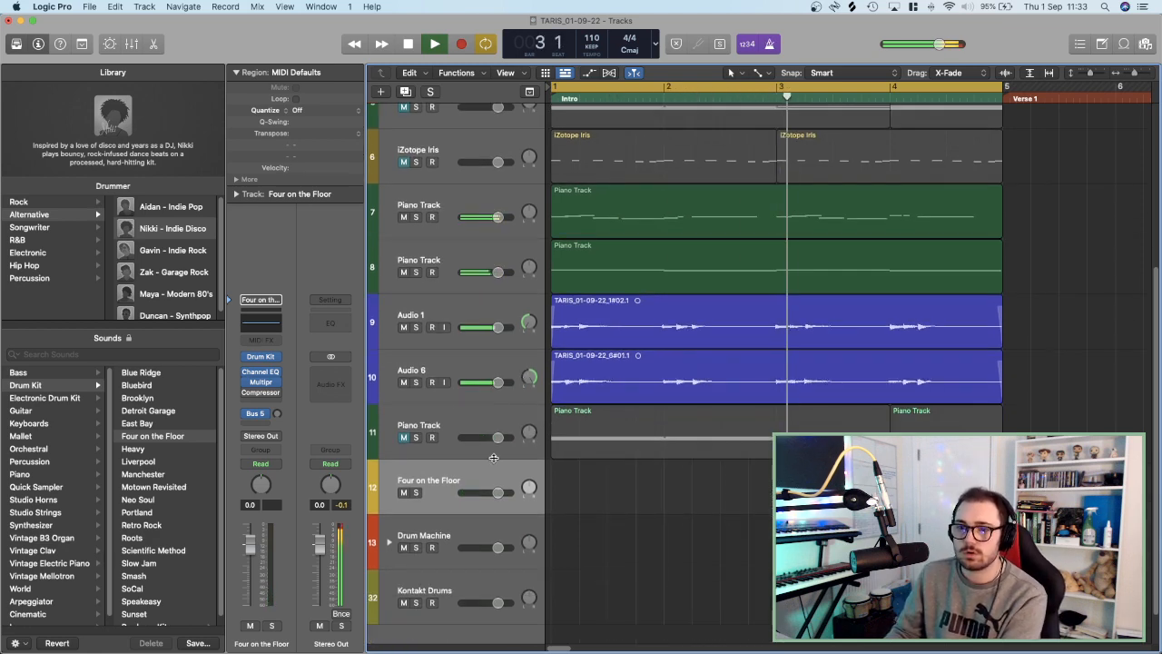
key("space")
Select the Drum Machine track and load the Red Line electronic drum kit on it.
left_click(460, 590)
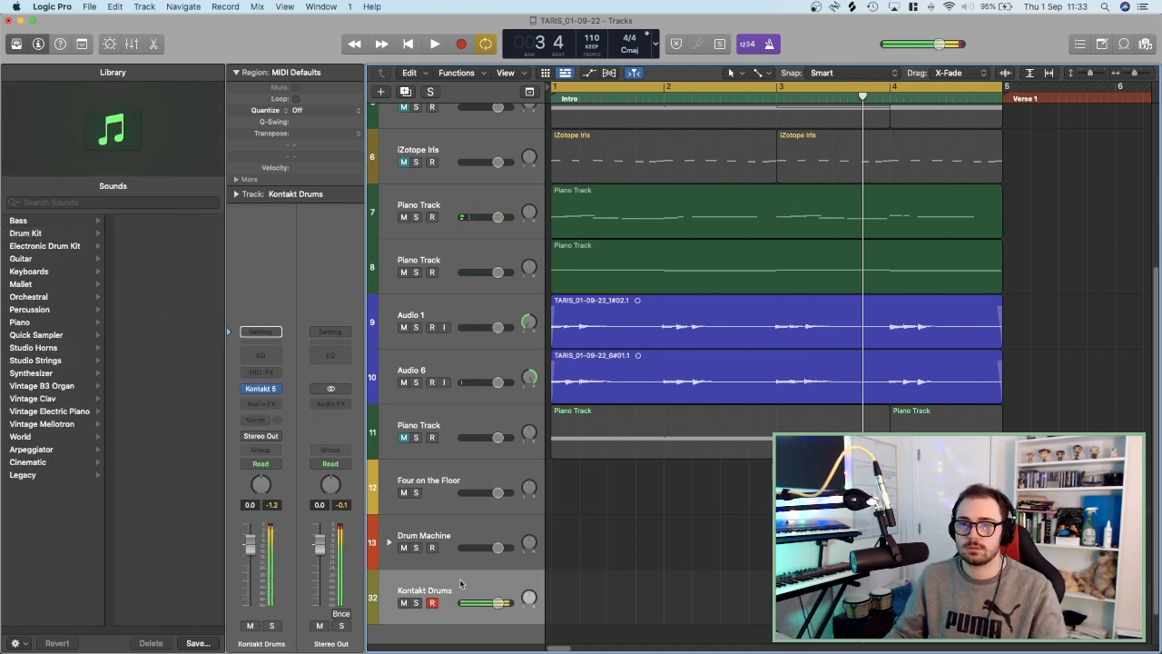
left_click(442, 531)
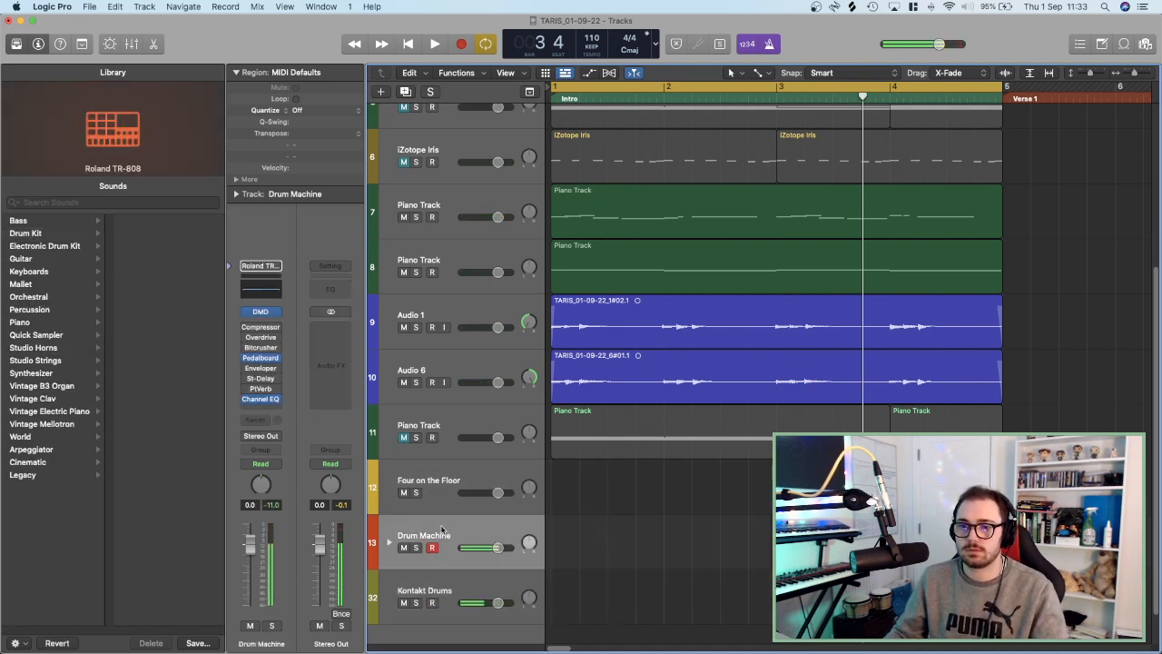
left_click(155, 541)
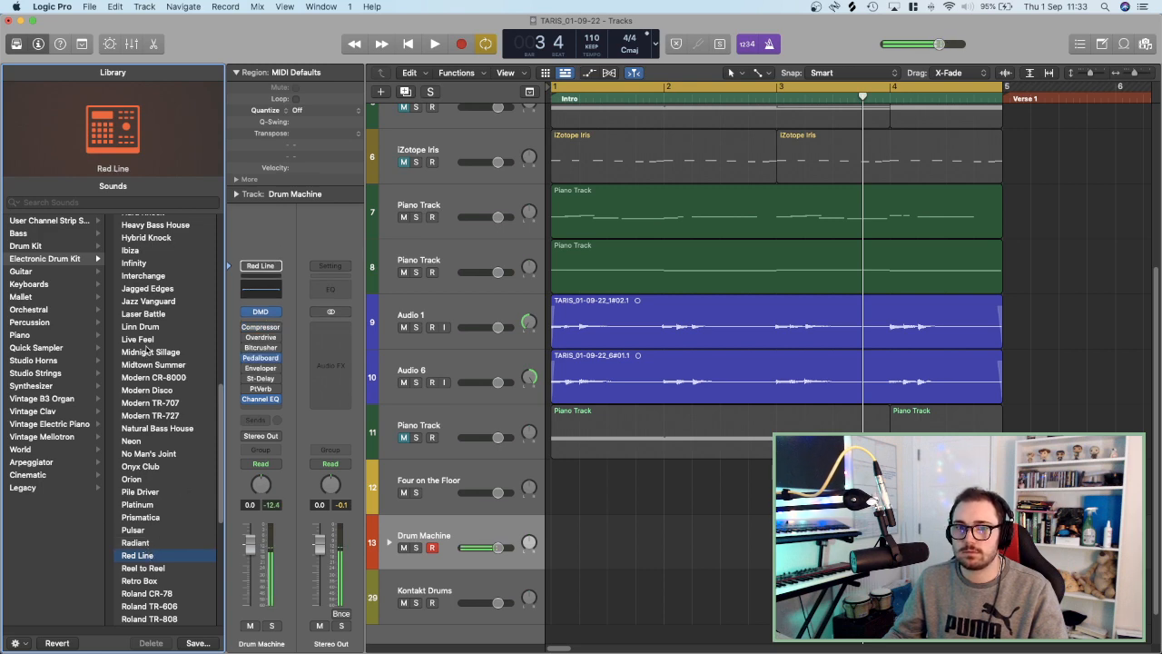
Play the intro loop from the beginning to try the Red Line kit against the other tracks.
key("Return")
key("space")
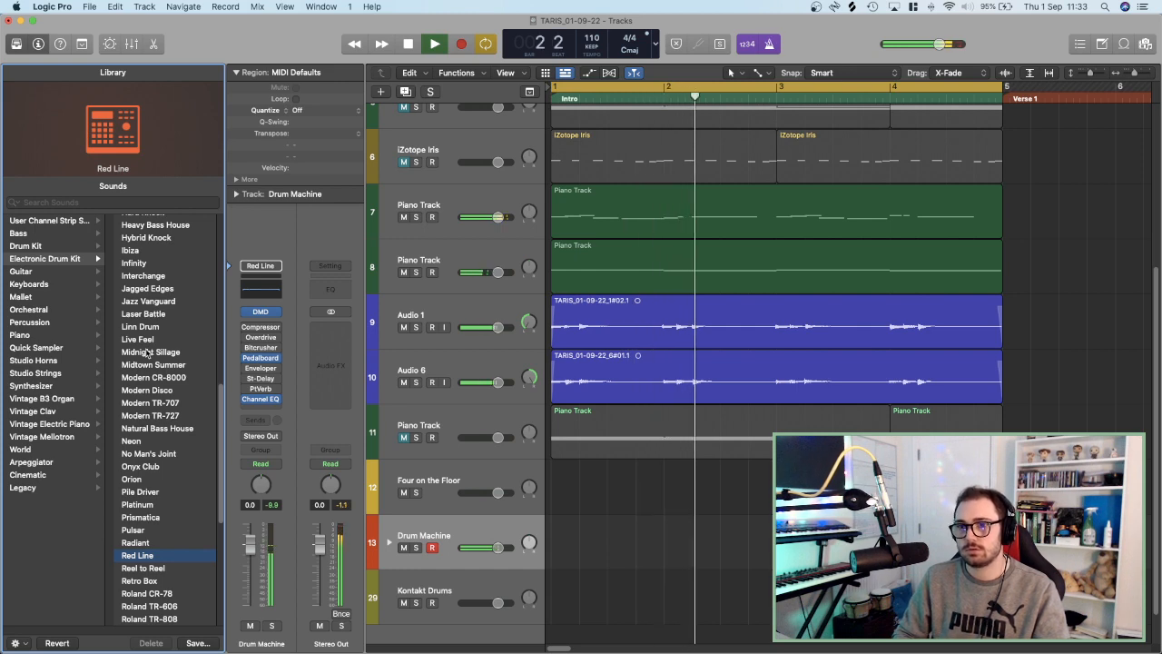
key("space")
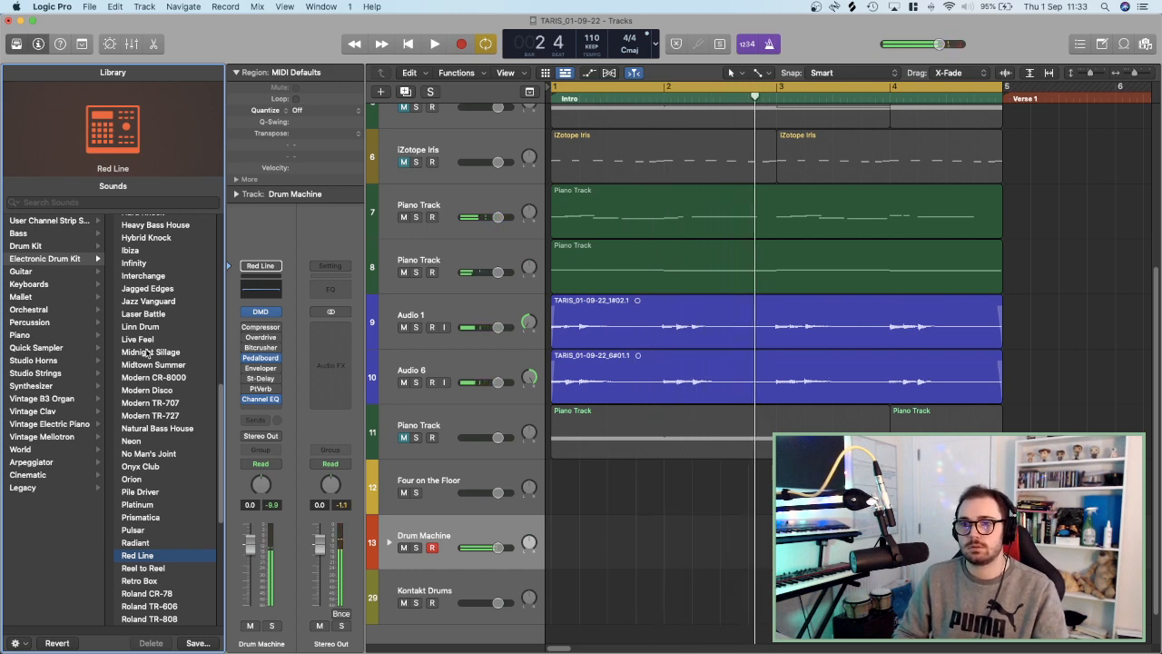
key("Return")
key("space")
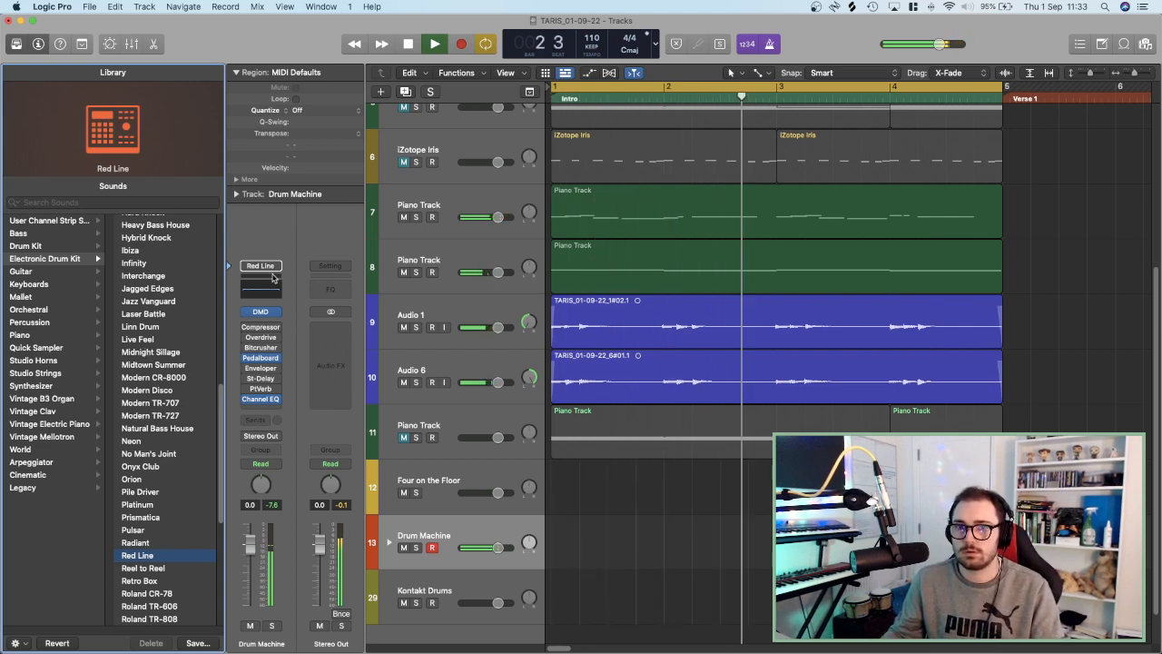
Audition the Sapphire, Seismic, Solaris and Trap Door kits on the Drum Machine track, then load Vintage Cinema and play the loop.
scroll(164, 454, "down", 10)
left_click(137, 364)
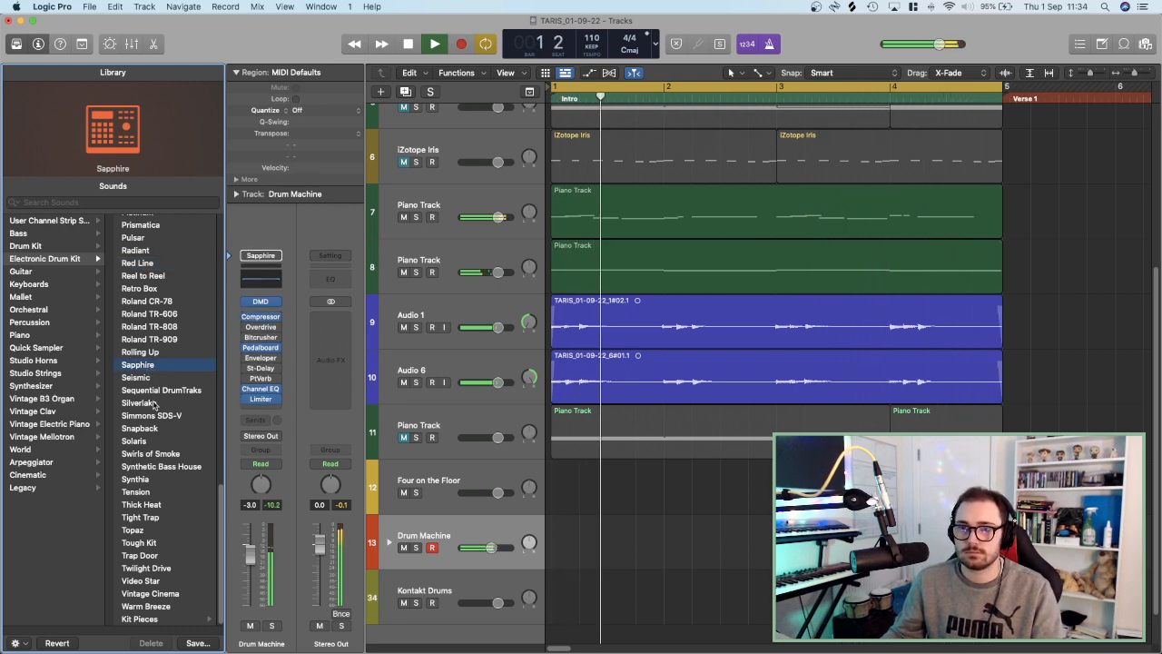
left_click(153, 379)
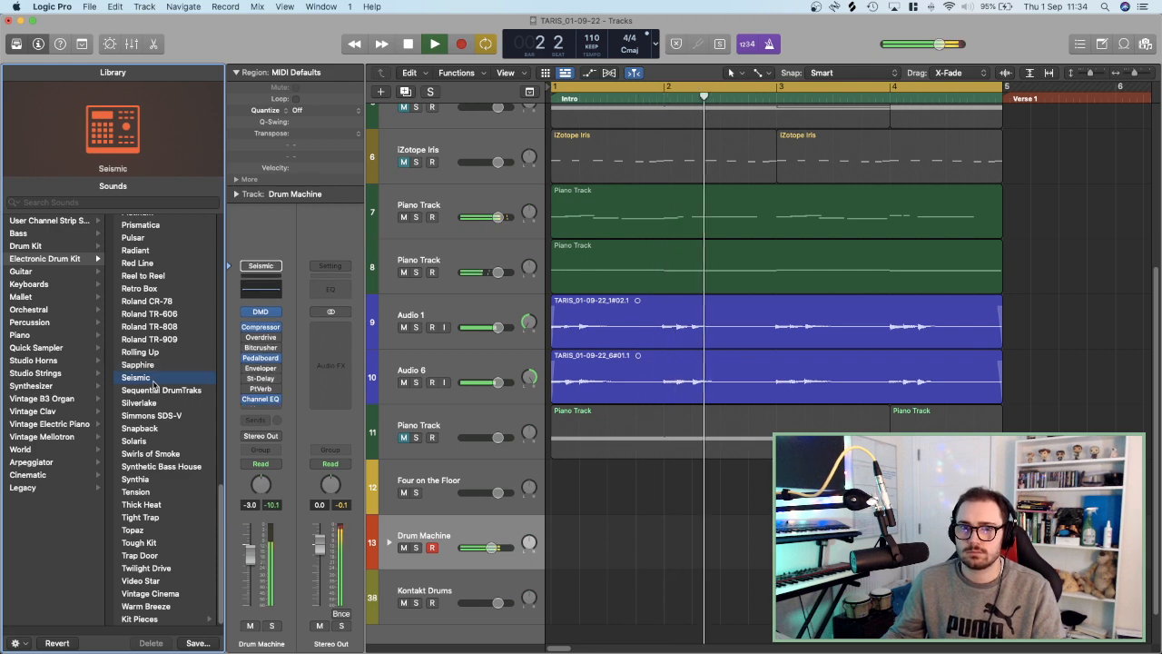
left_click(142, 441)
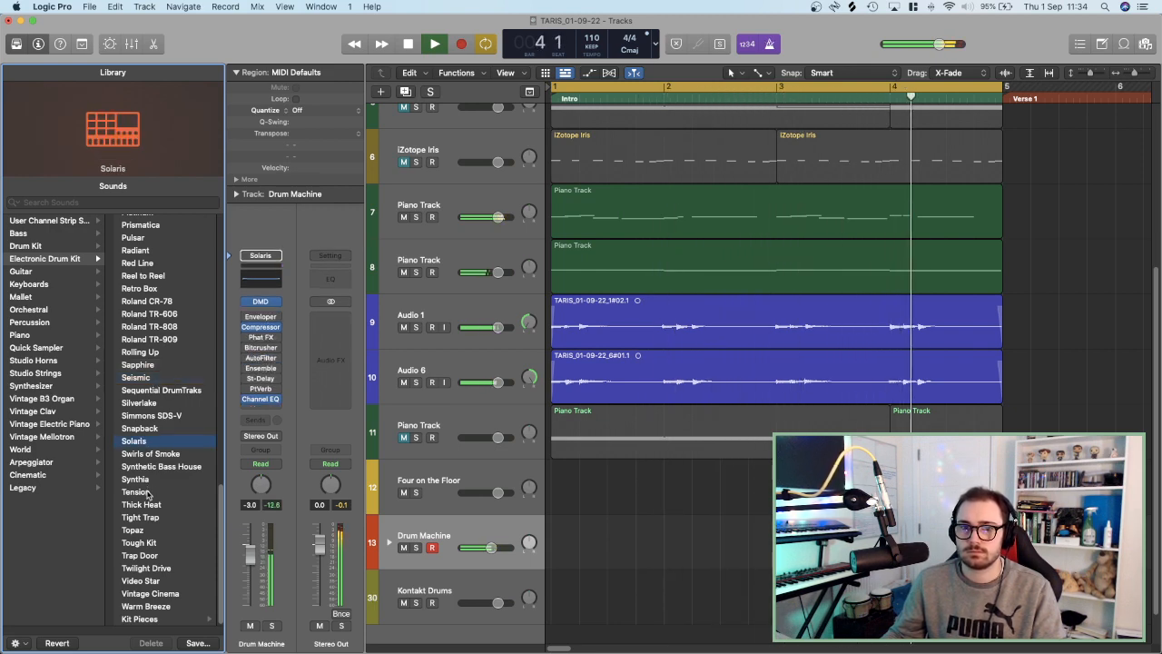
left_click(145, 555)
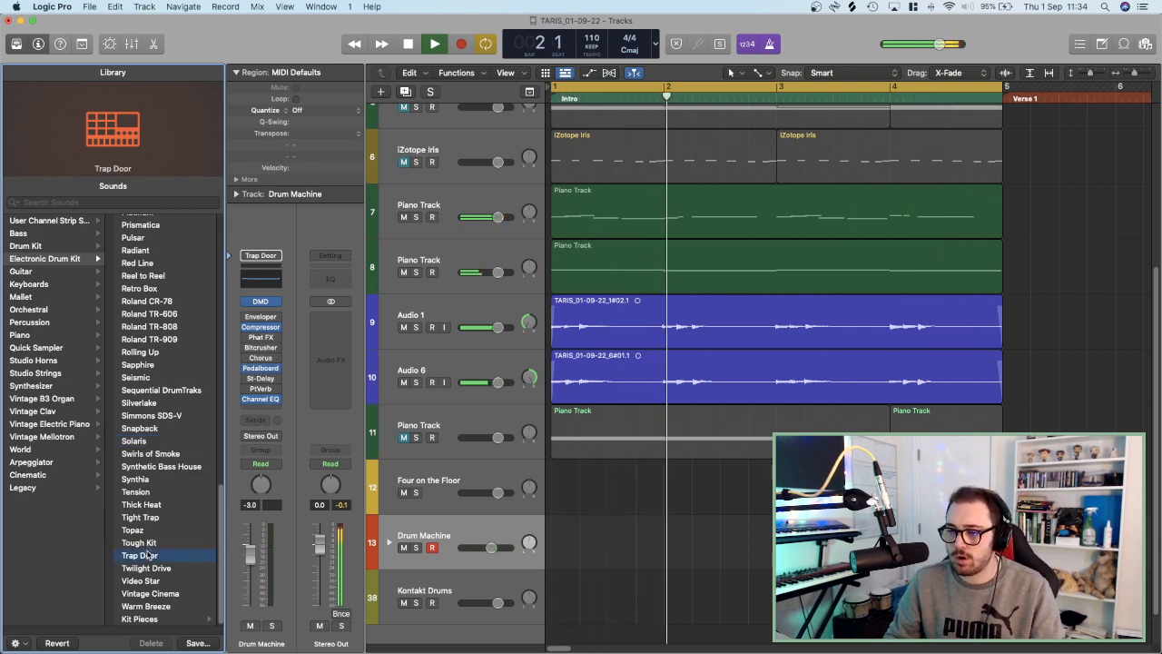
key("space")
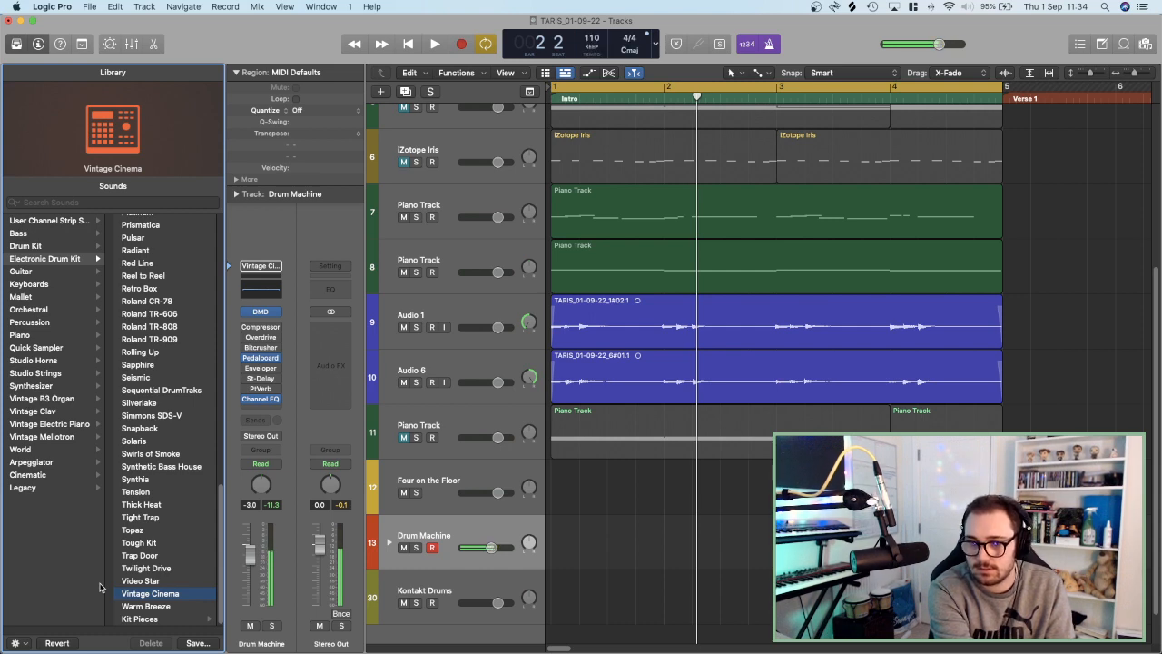
key("space")
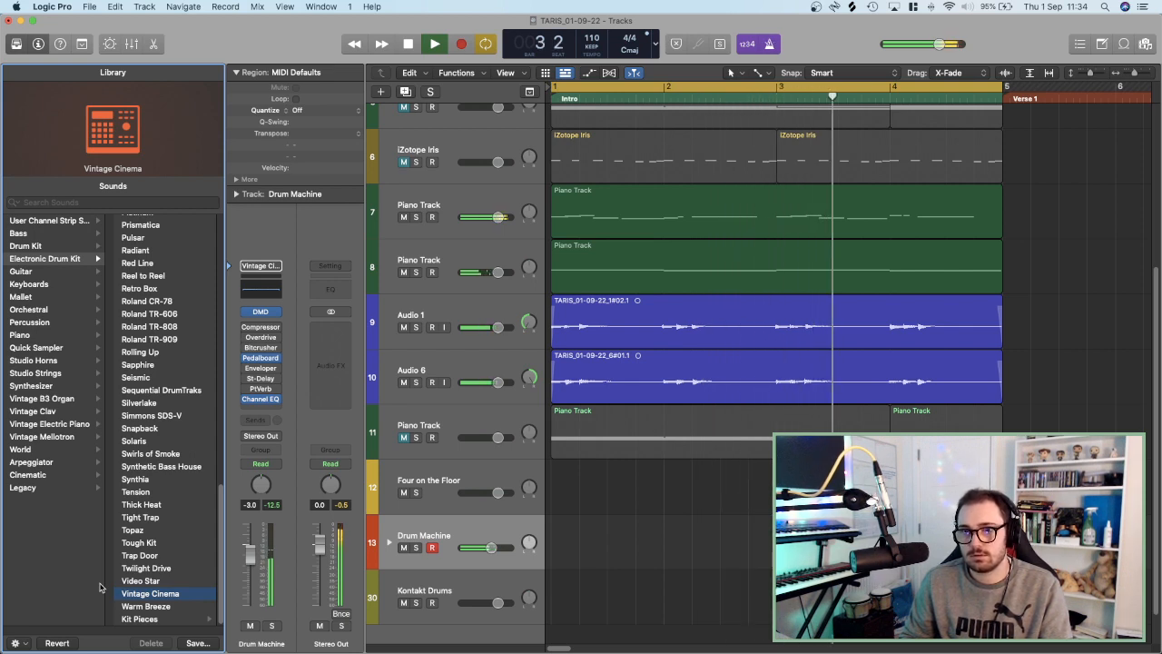
key("space")
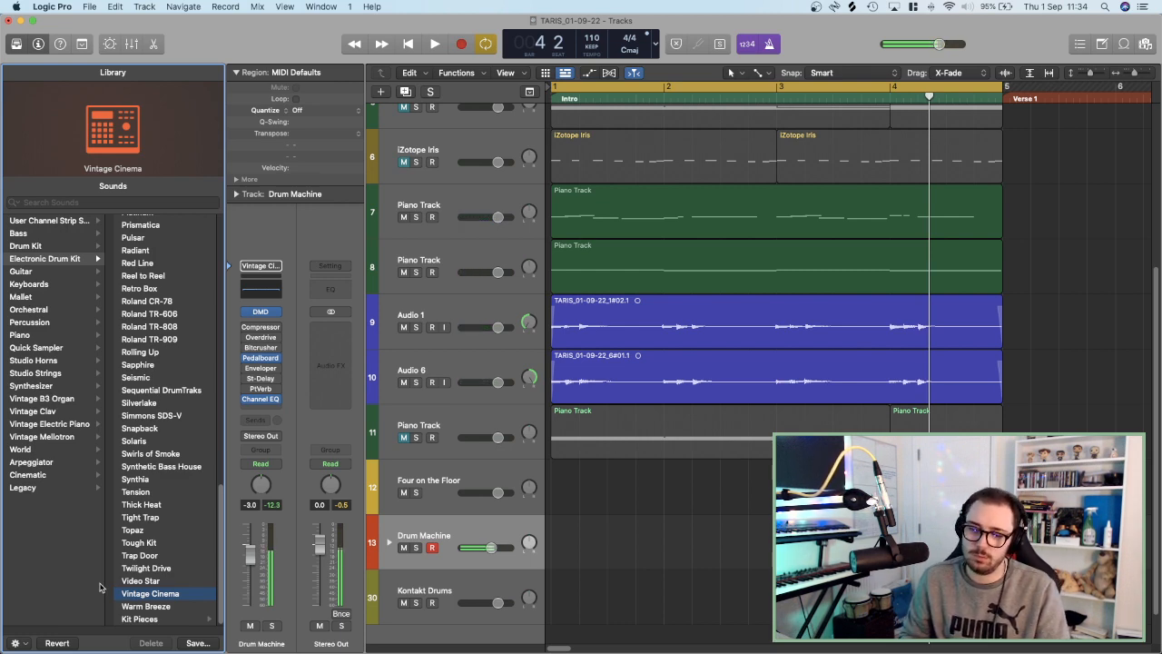
key("space")
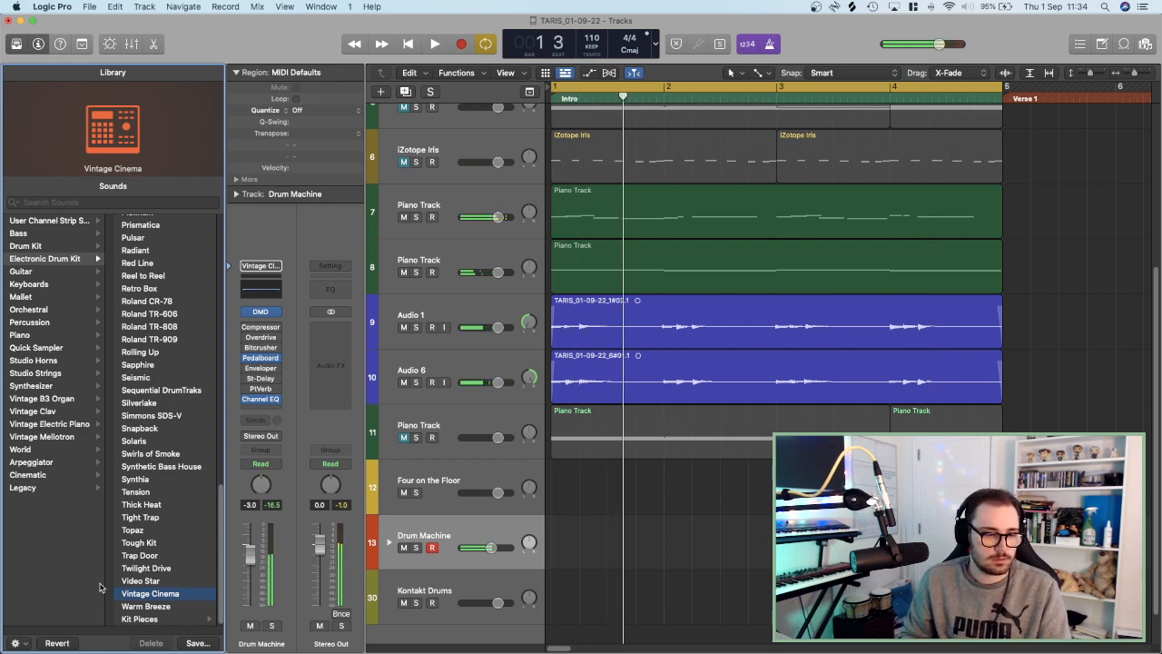
key("r")
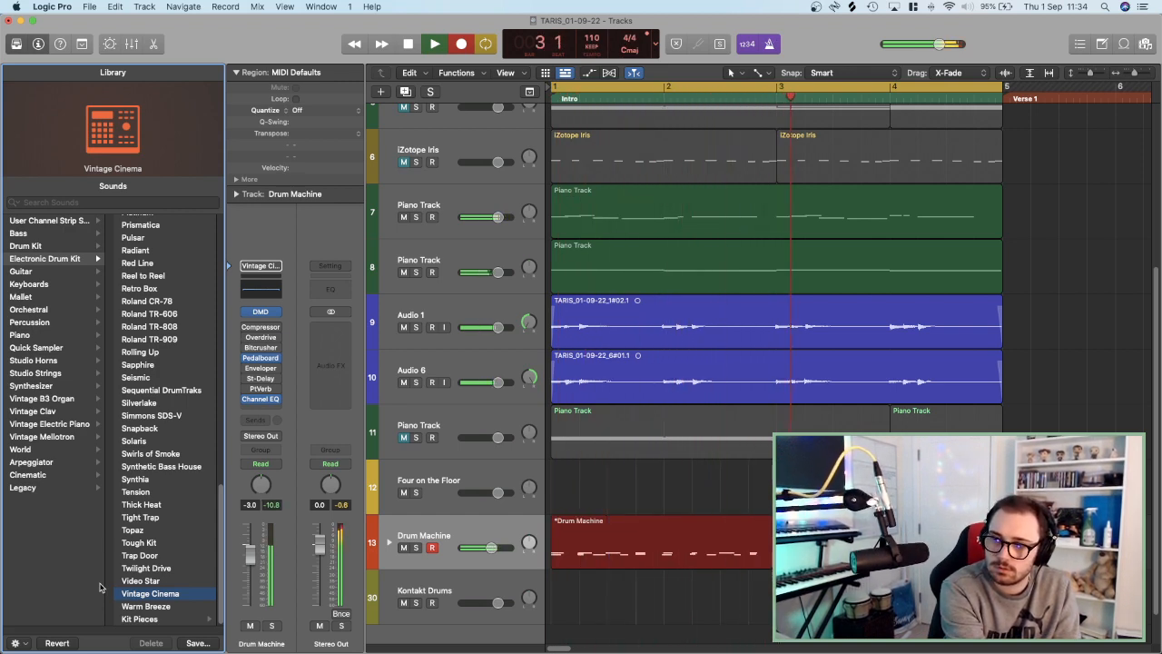
key("space")
key("super+z")
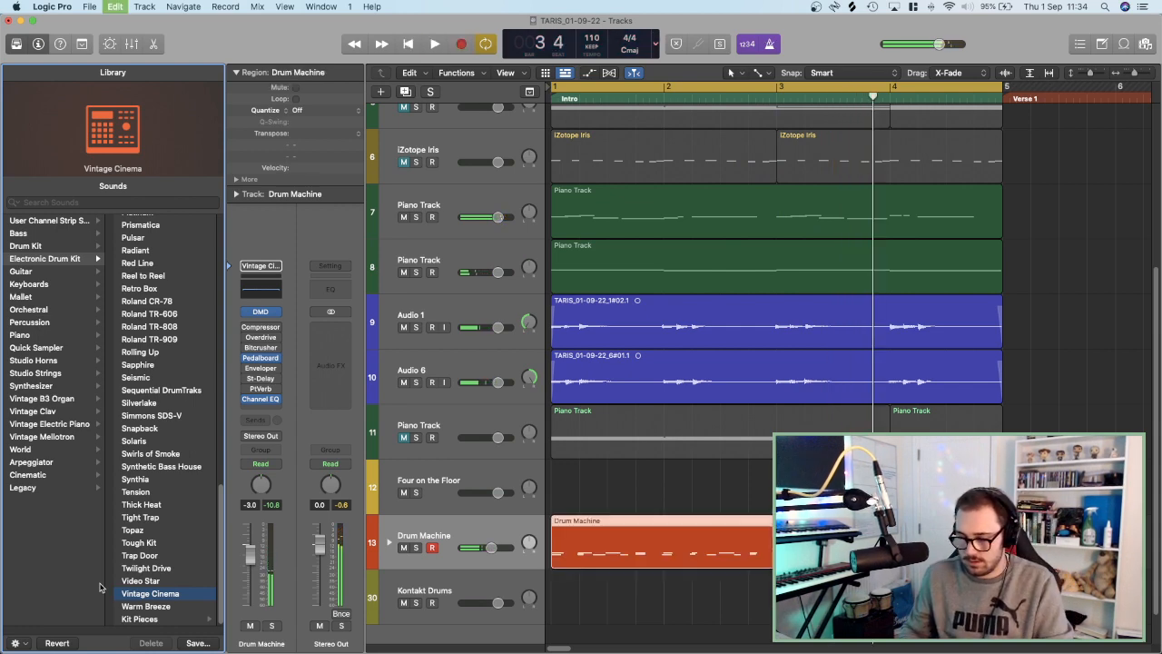
Record a drum pattern over the four-bar intro on the Drum Machine track and quantize the region to 1/16 notes.
key("r")
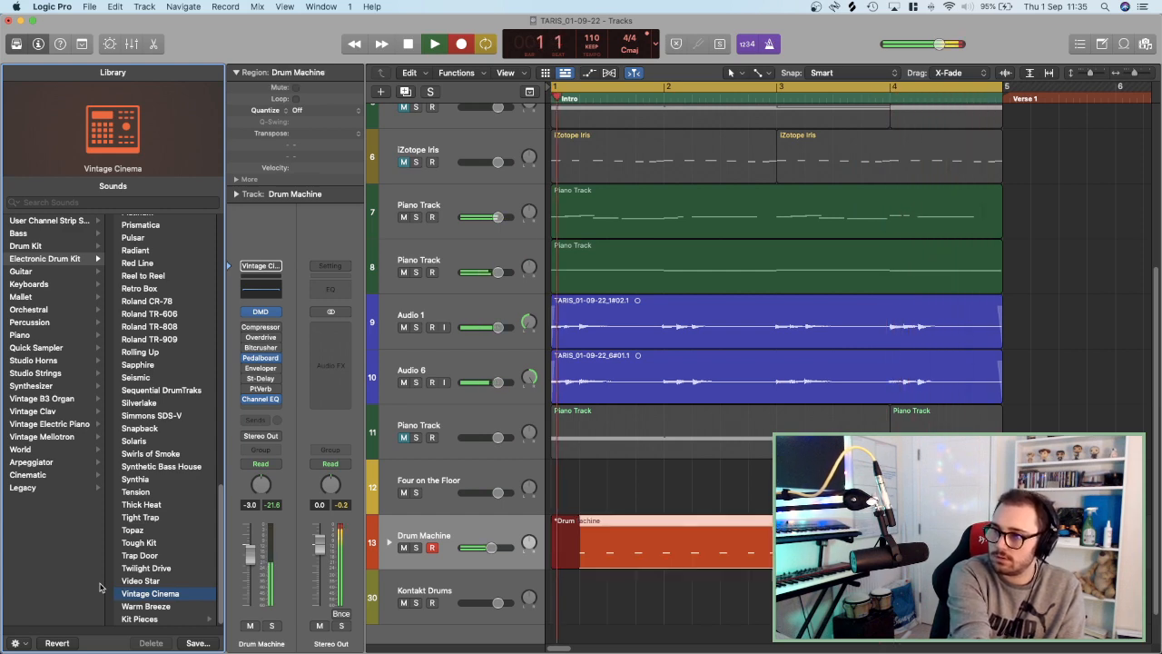
key("space")
key("space")
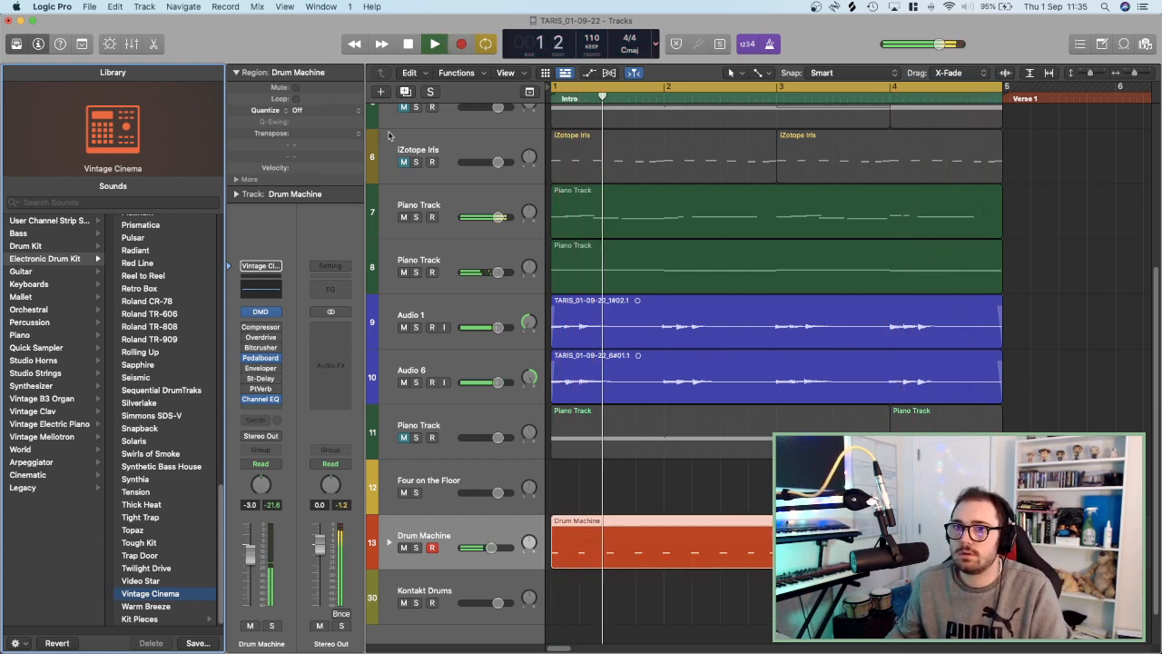
left_click(309, 110)
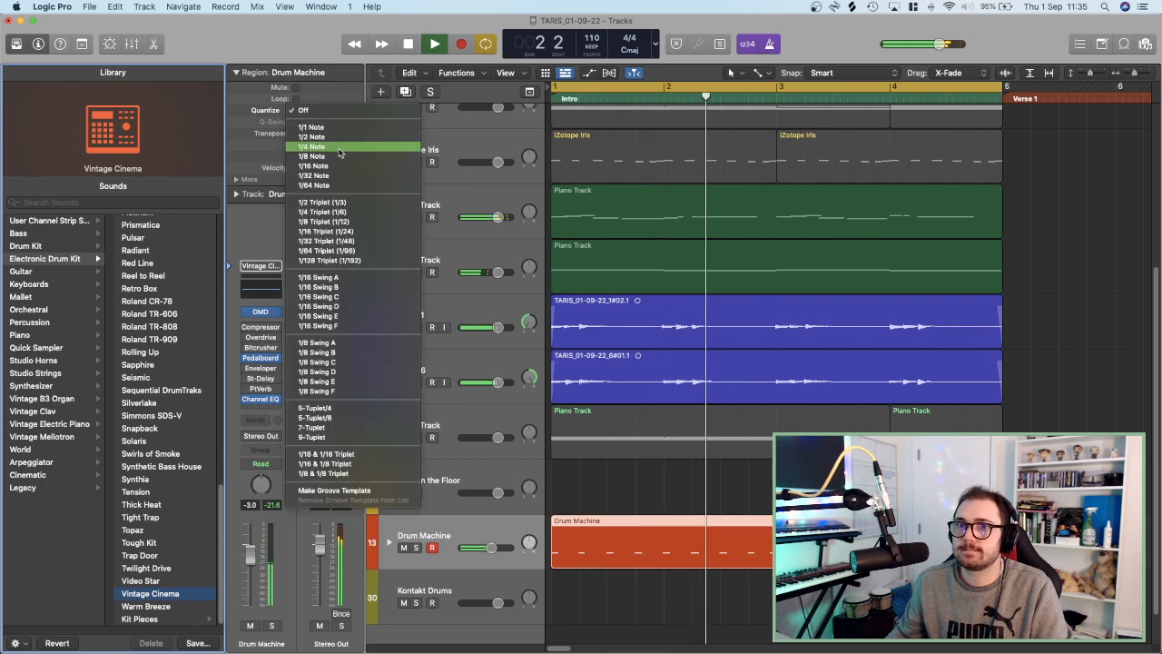
left_click(339, 167)
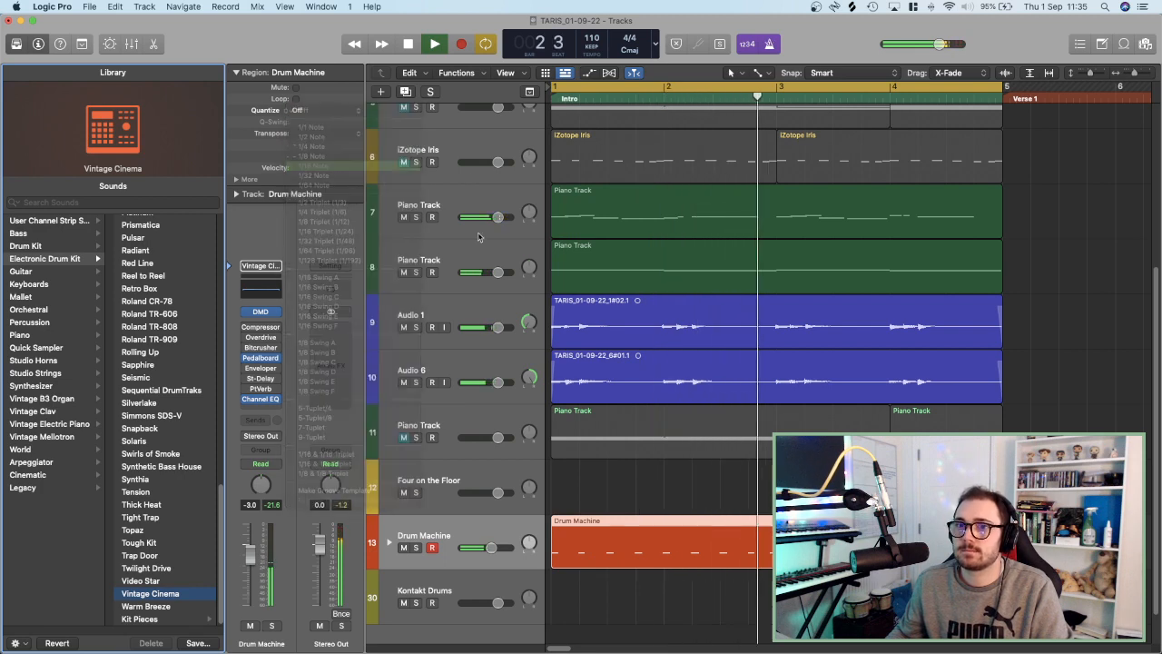
Duplicate the Drum Machine track, record a second Vintage Cinema part over the intro on it, and quantize that region to 1/16 notes.
left_click(406, 93)
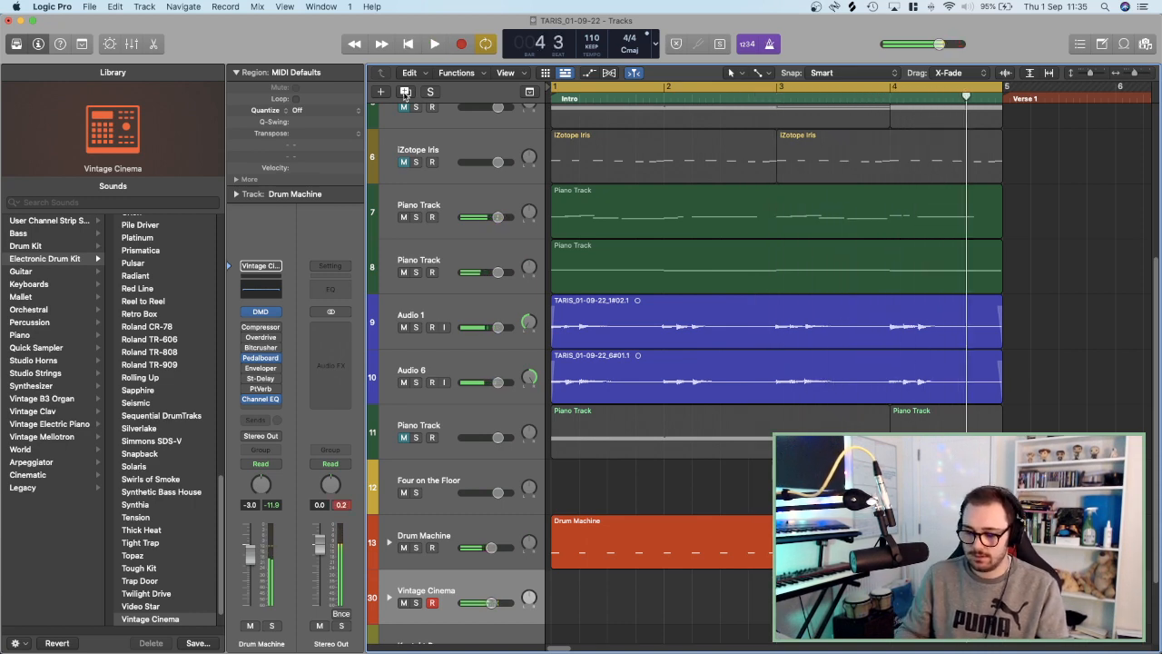
key("r")
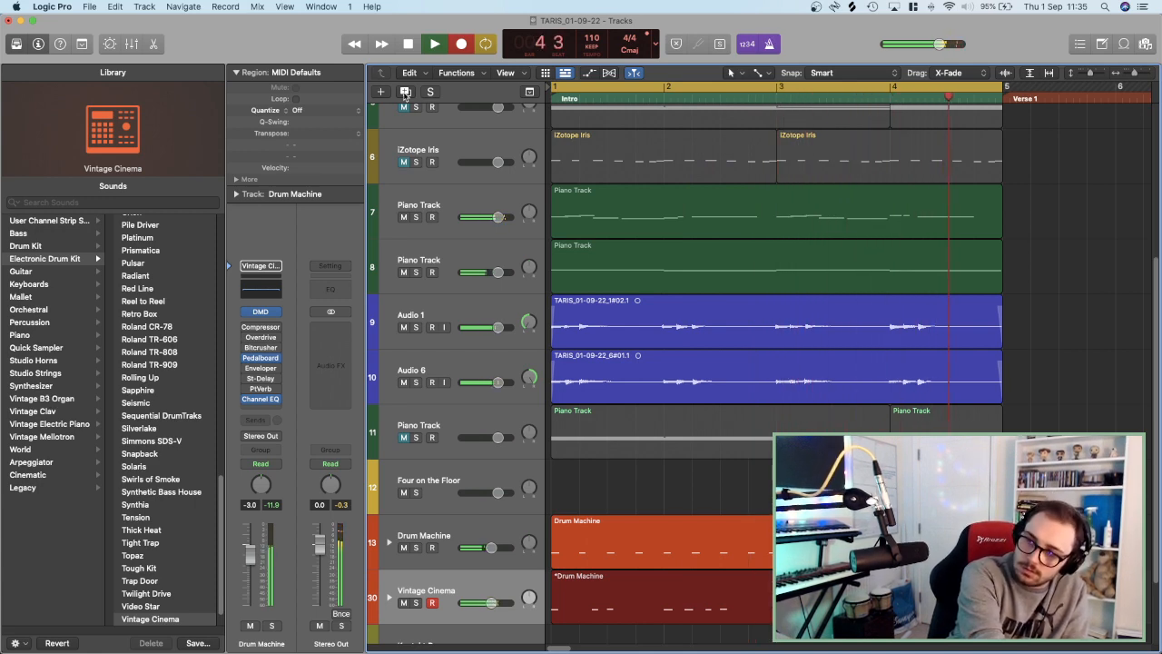
key("space")
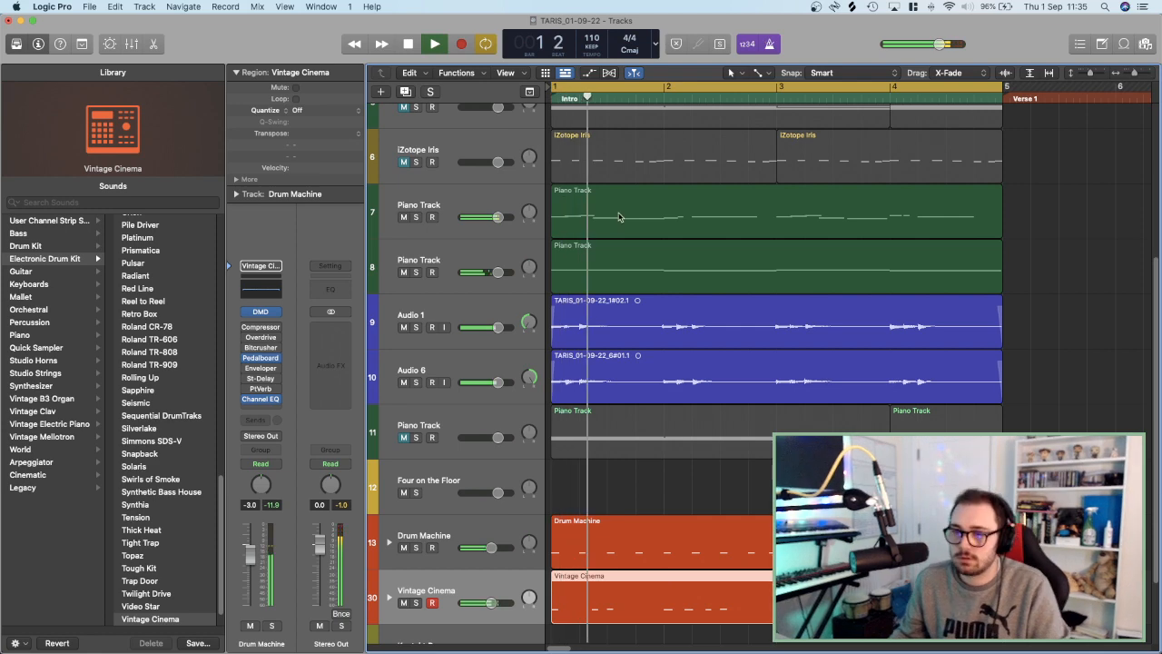
left_click(304, 109)
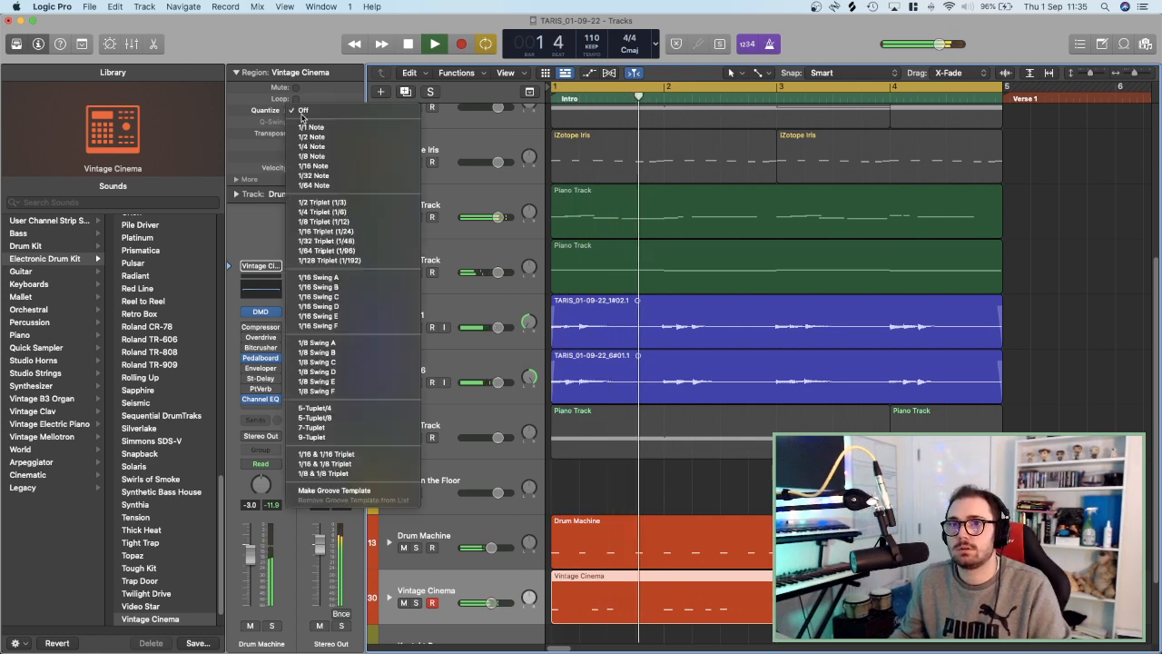
left_click(356, 167)
key("Return")
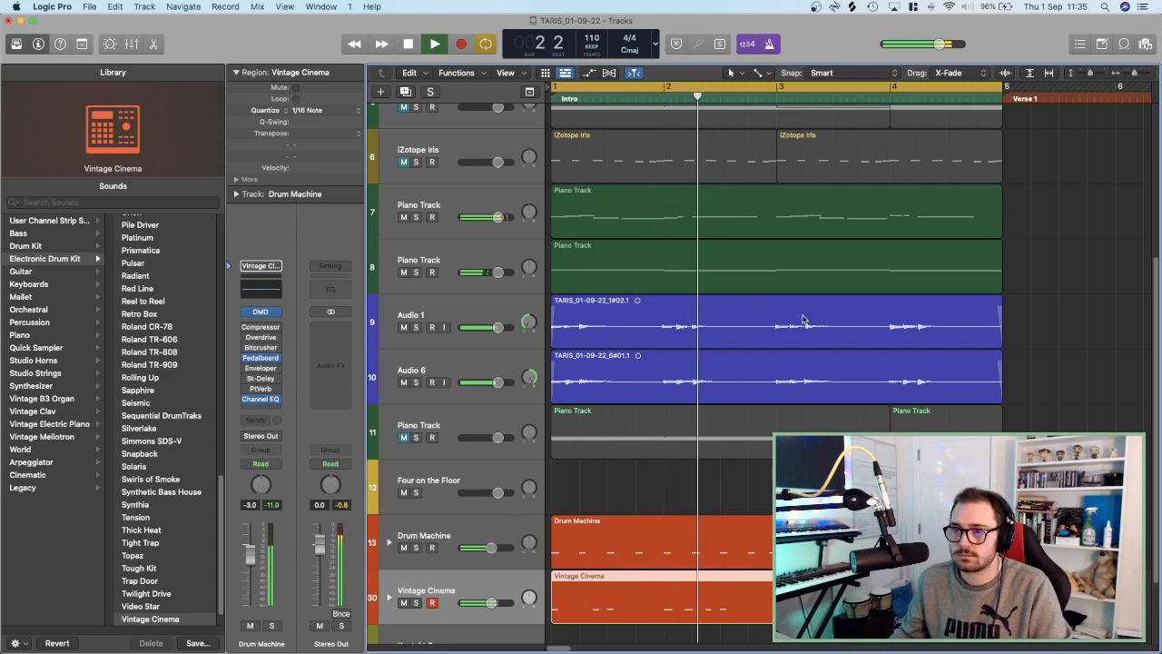
Split the Vintage Cinema region at bar 3 and try deleting its first half, restoring it with an undo.
scroll(802, 325, "down", 3)
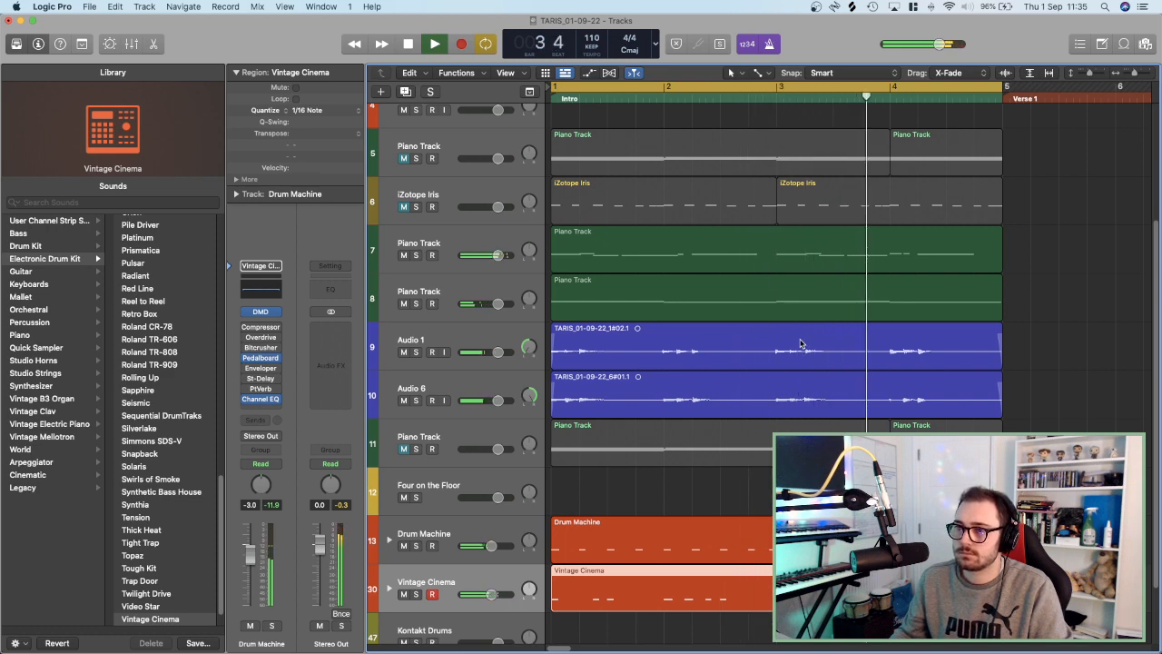
key("super+Left")
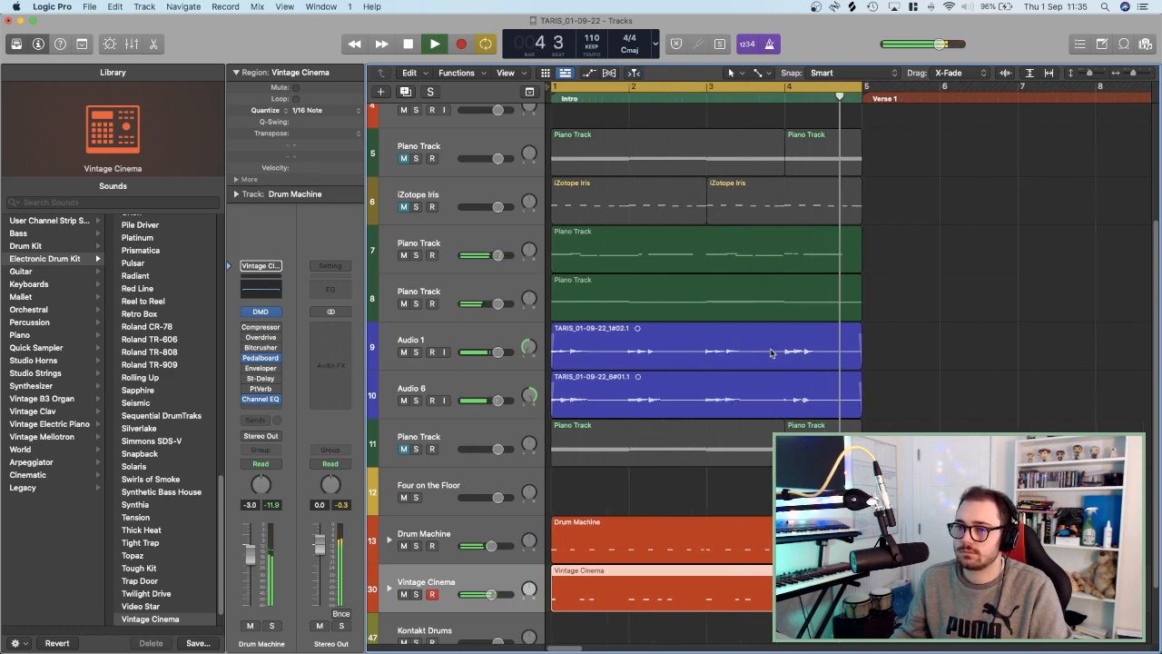
left_click(709, 97)
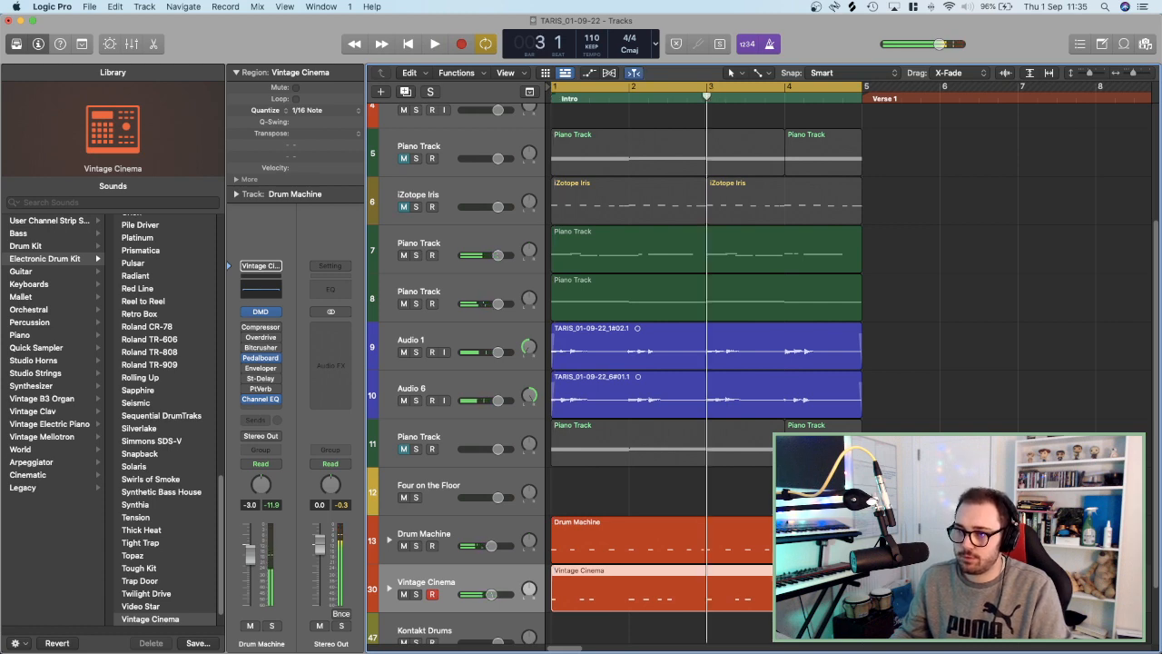
left_click(683, 607)
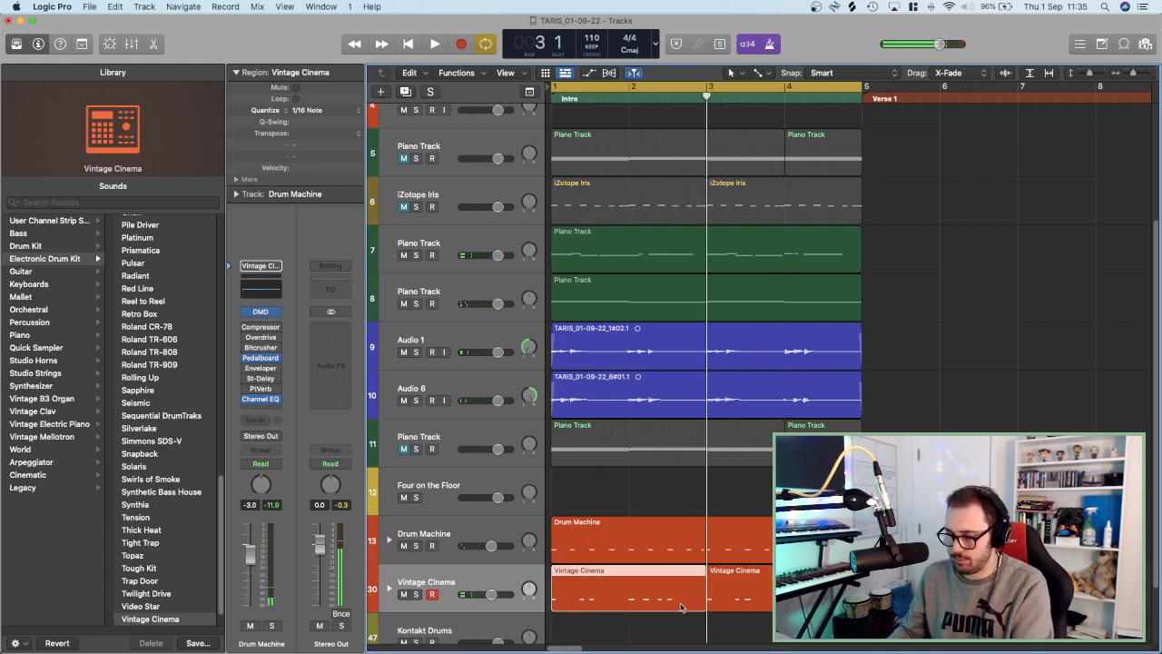
key("Delete")
key("super+z")
Play the intro loop to check how the two drum parts work with the other tracks, and stop playback.
key("space")
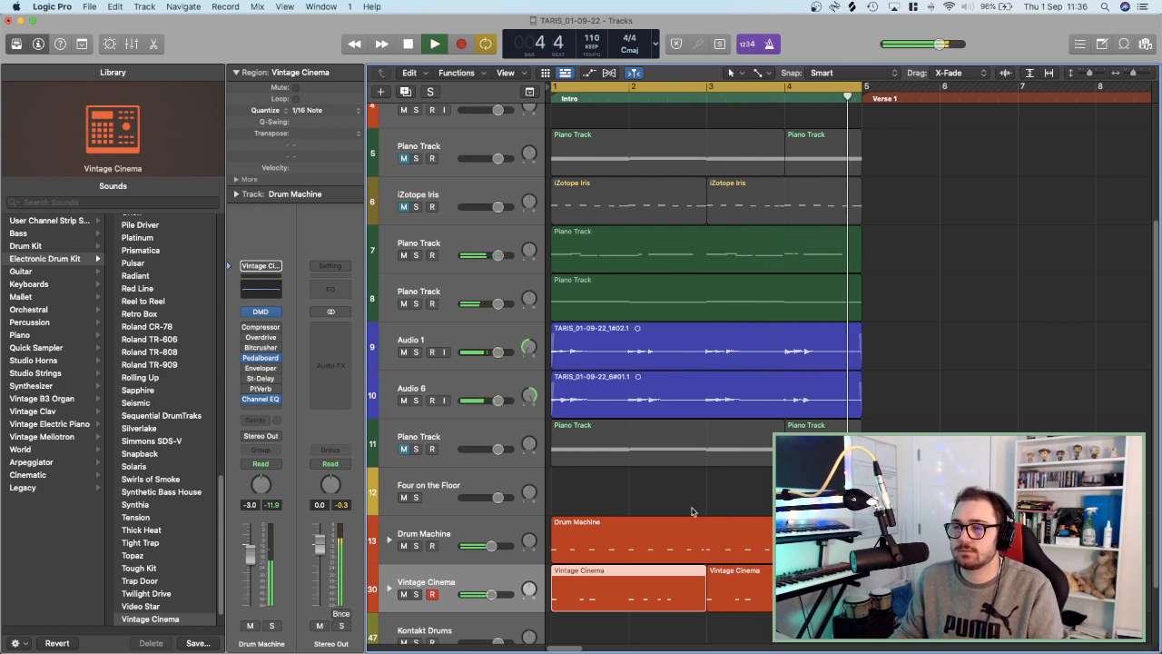
scroll(696, 513, "down", 3)
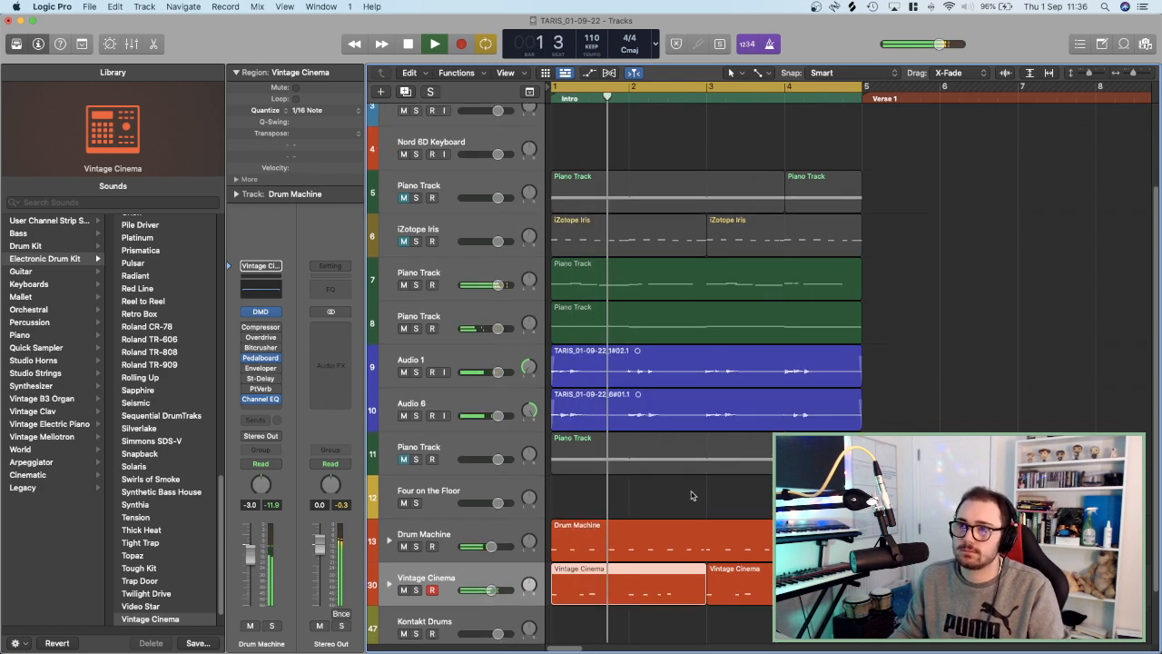
key("super+Left")
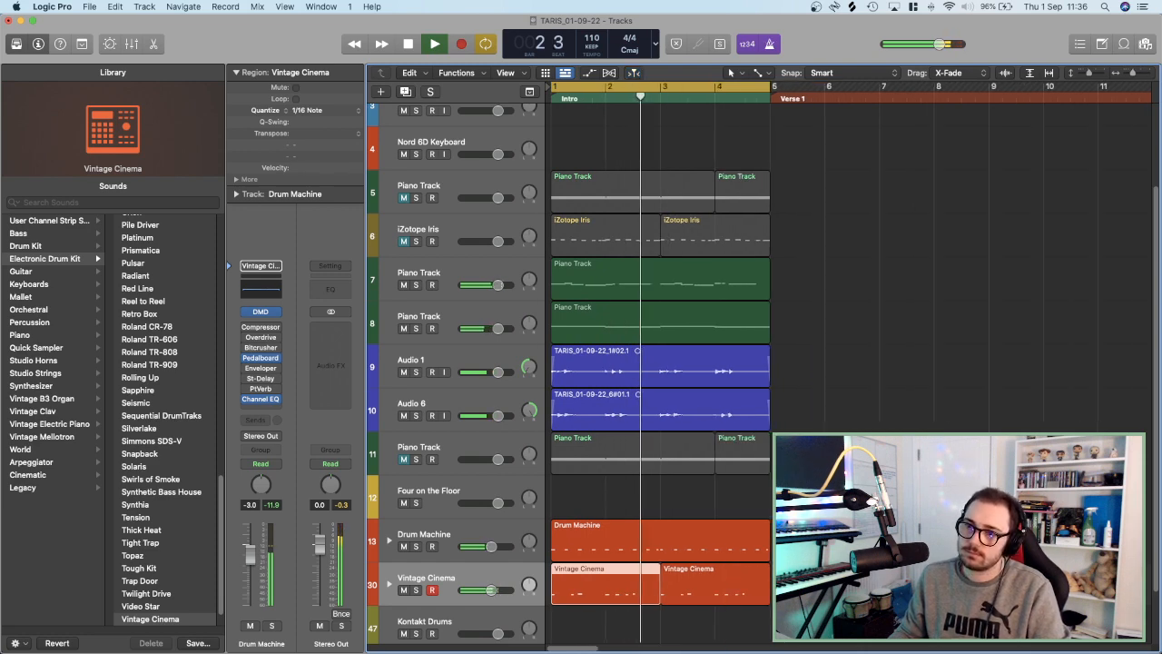
scroll(762, 515, "down", 3)
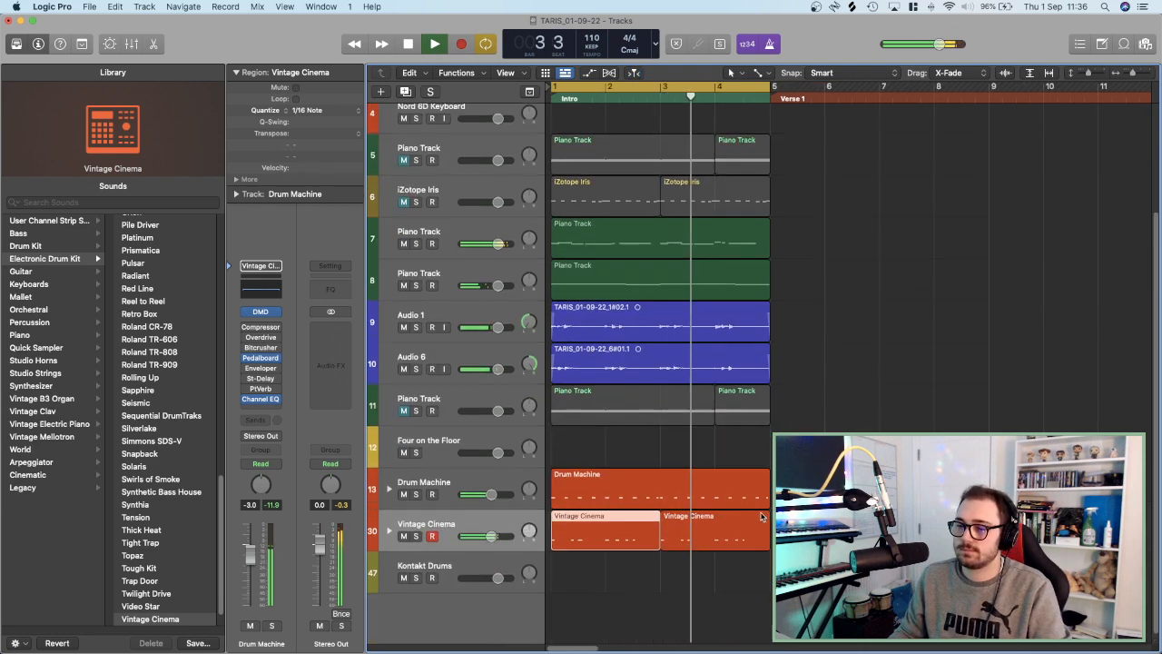
scroll(761, 516, "up", 3)
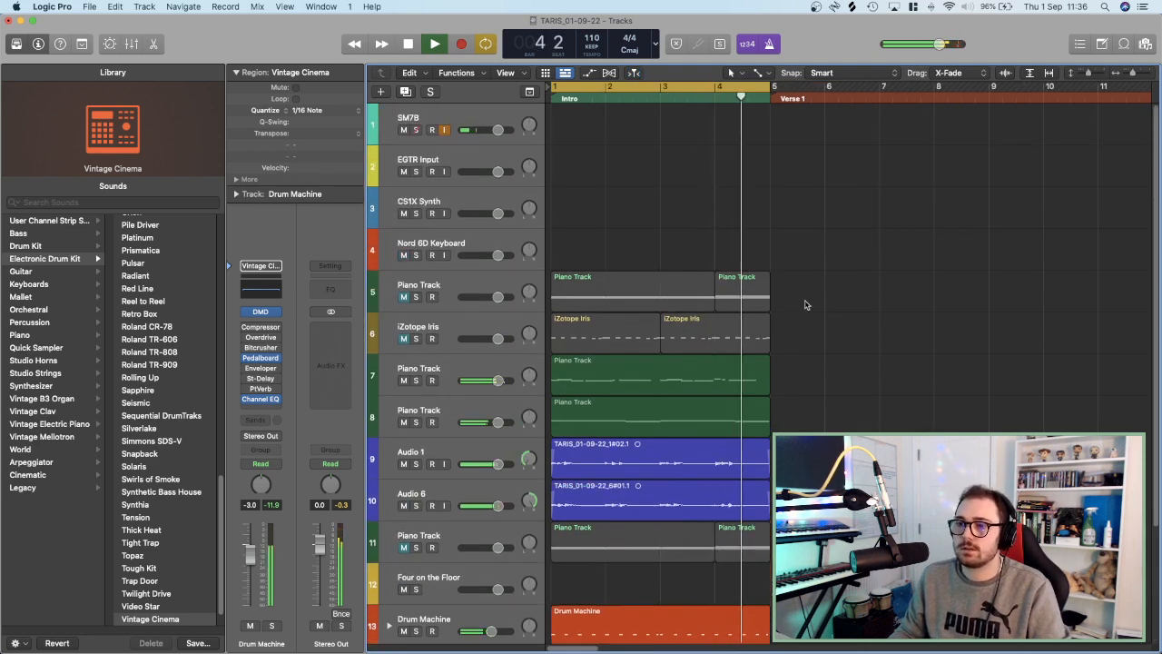
key("space")
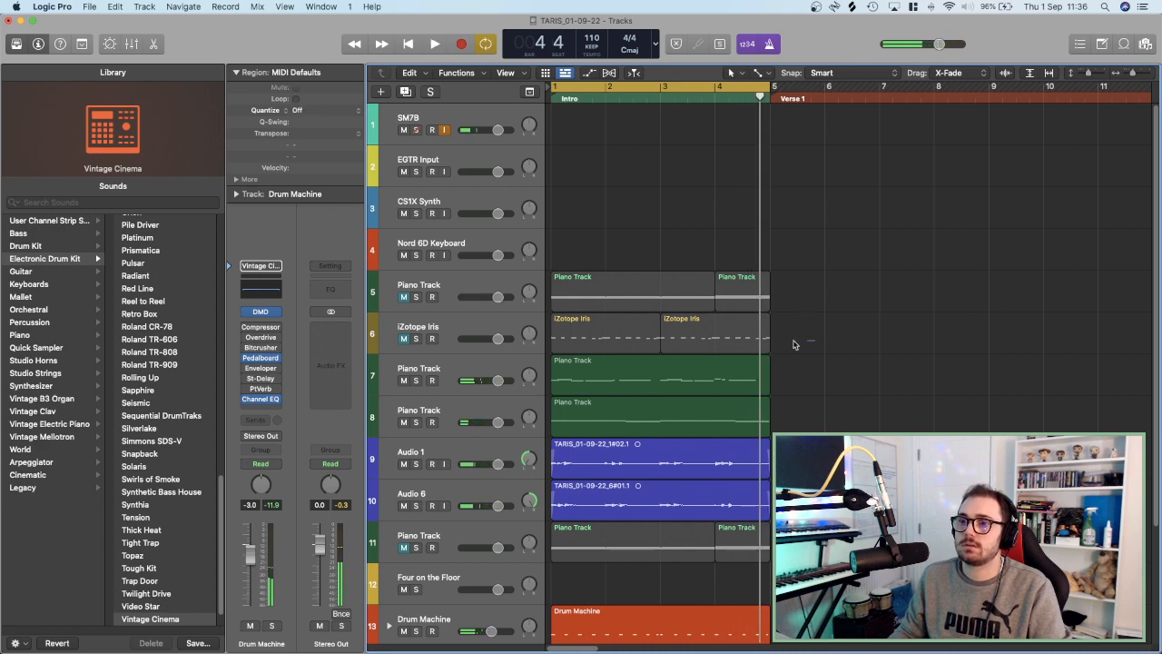
Unmute Piano Track 5, listen to its part in the loop, and mute its two regions individually.
left_click_drag(793, 344, 555, 293)
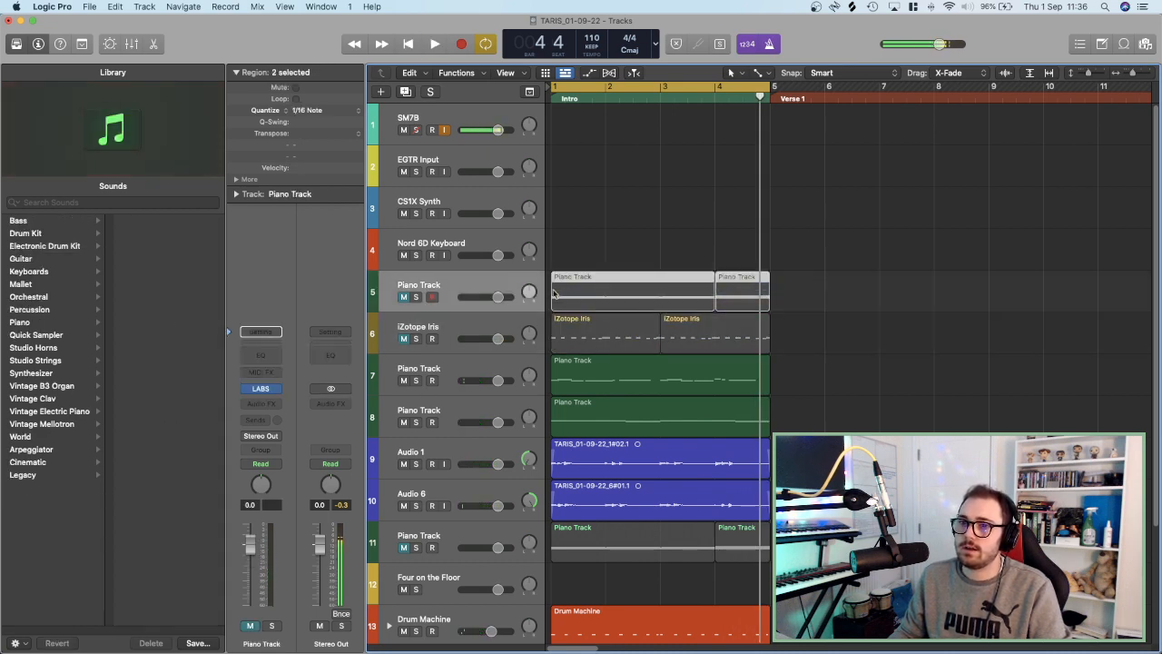
key("space")
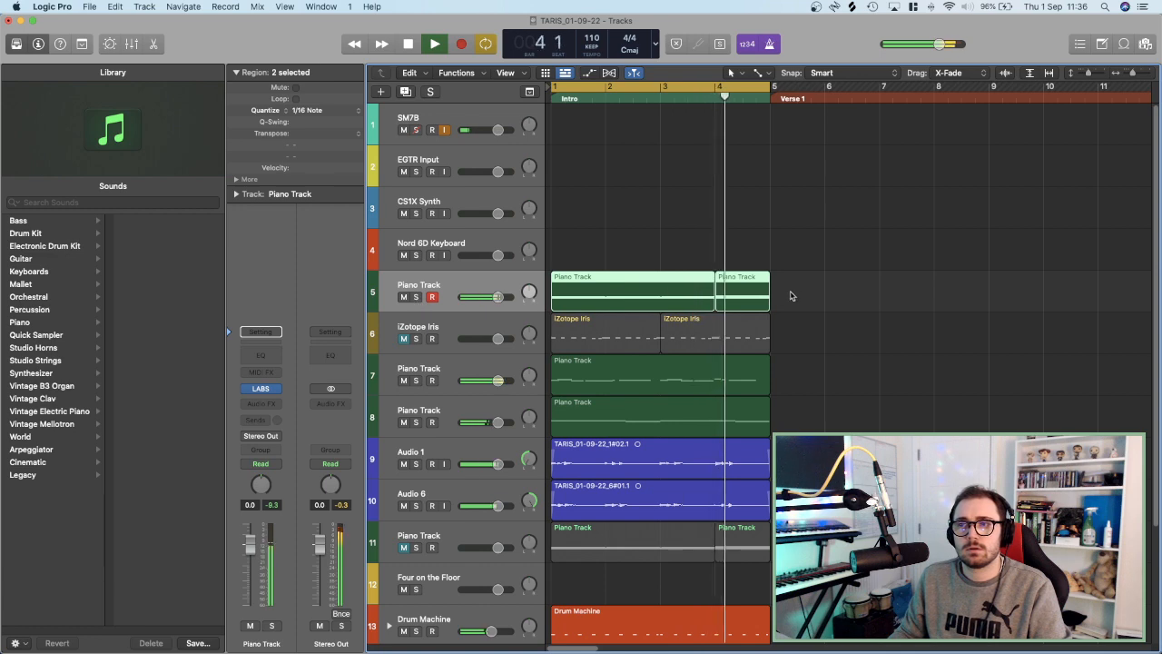
key("space")
left_click_drag(790, 296, 586, 295)
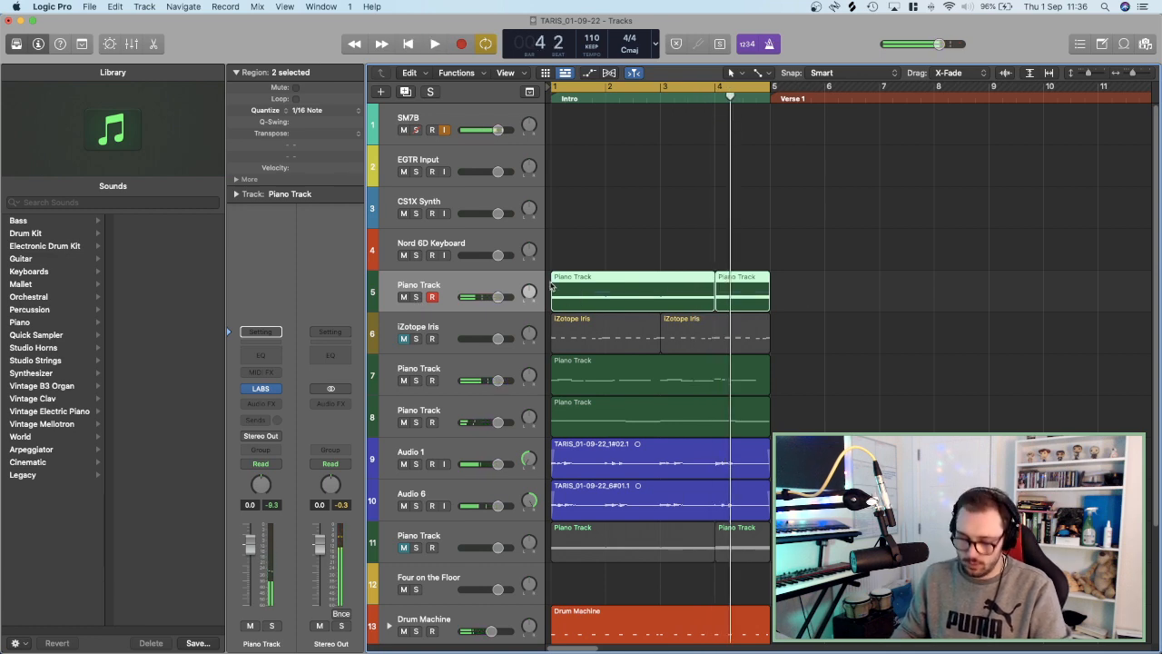
key("ctrl+m")
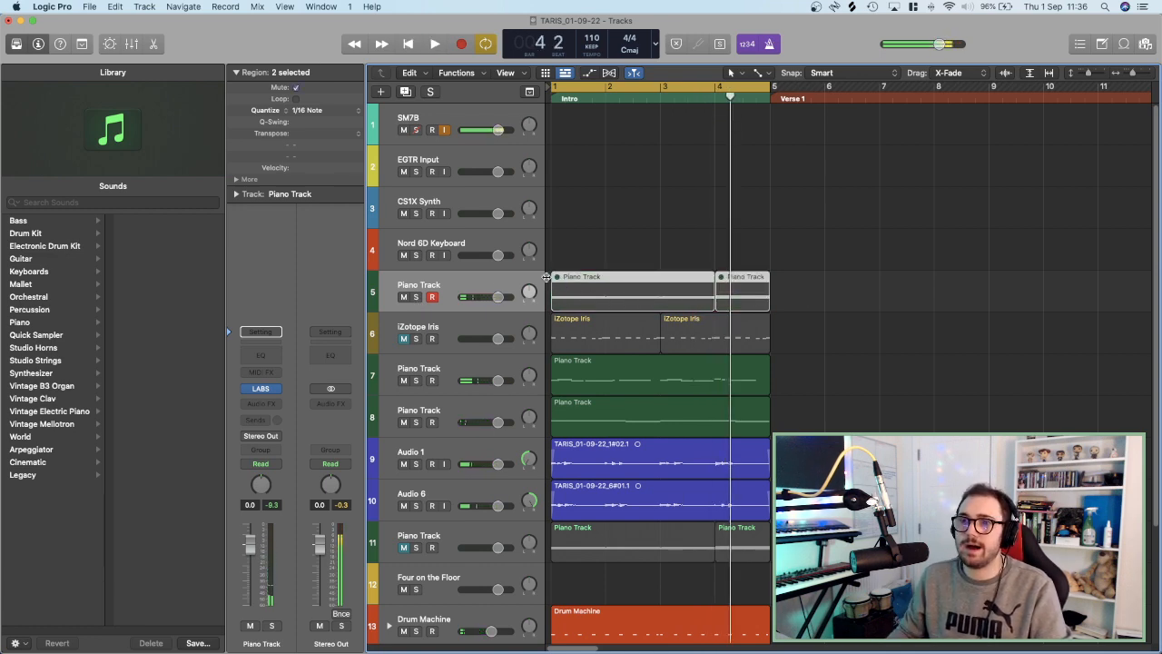
Duplicate Piano Track 5 with its LABS instrument and play the intro loop to rehearse a new part on the empty copy.
left_click(406, 93)
scroll(629, 307, "up", 1)
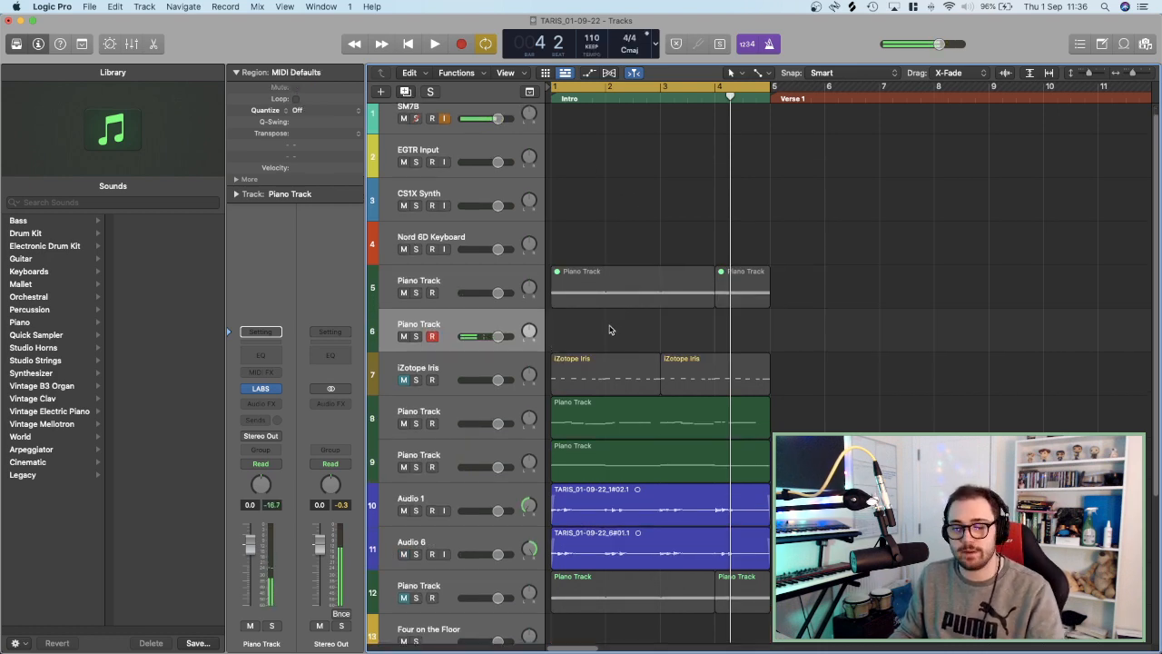
key("Return")
key("space")
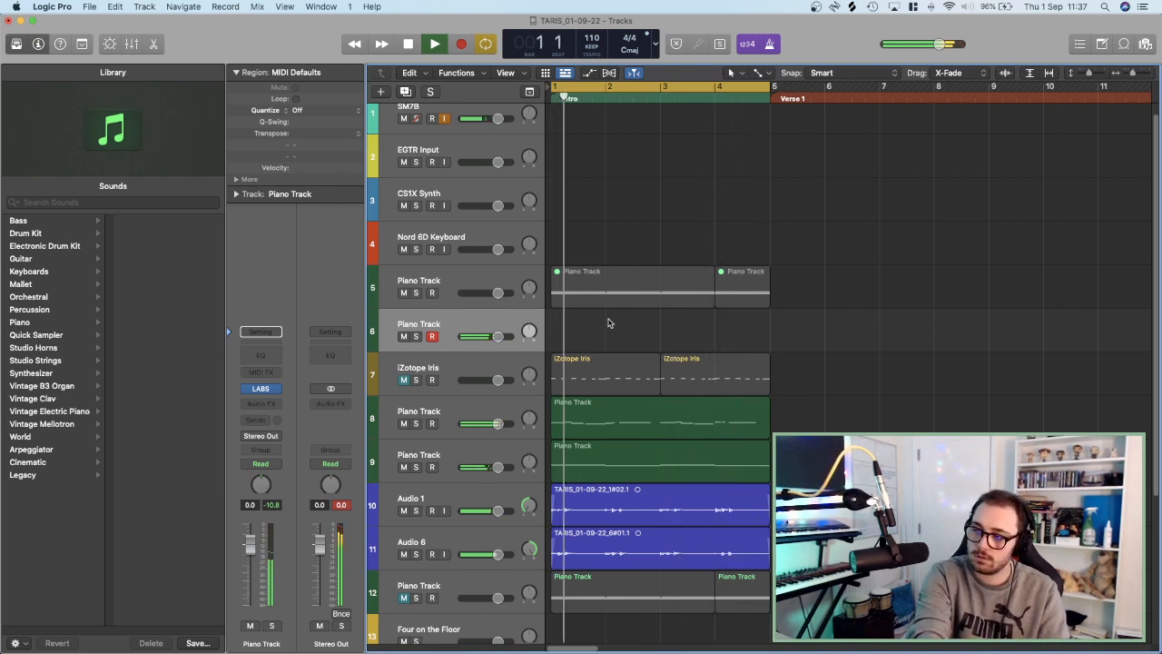
key("space")
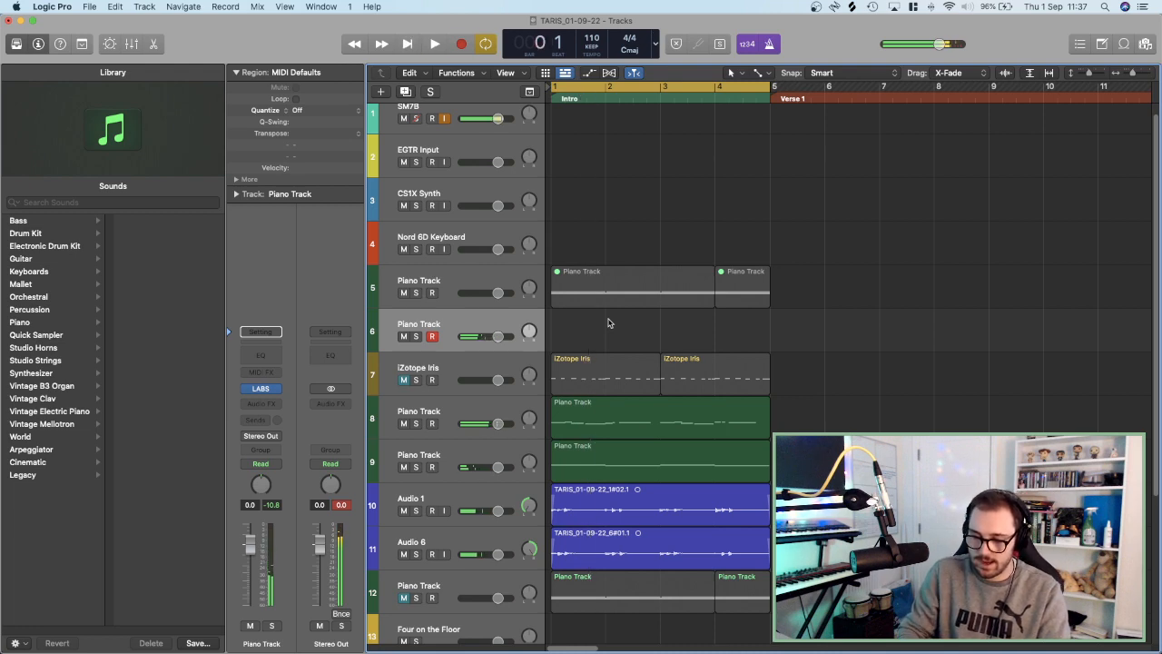
key("r")
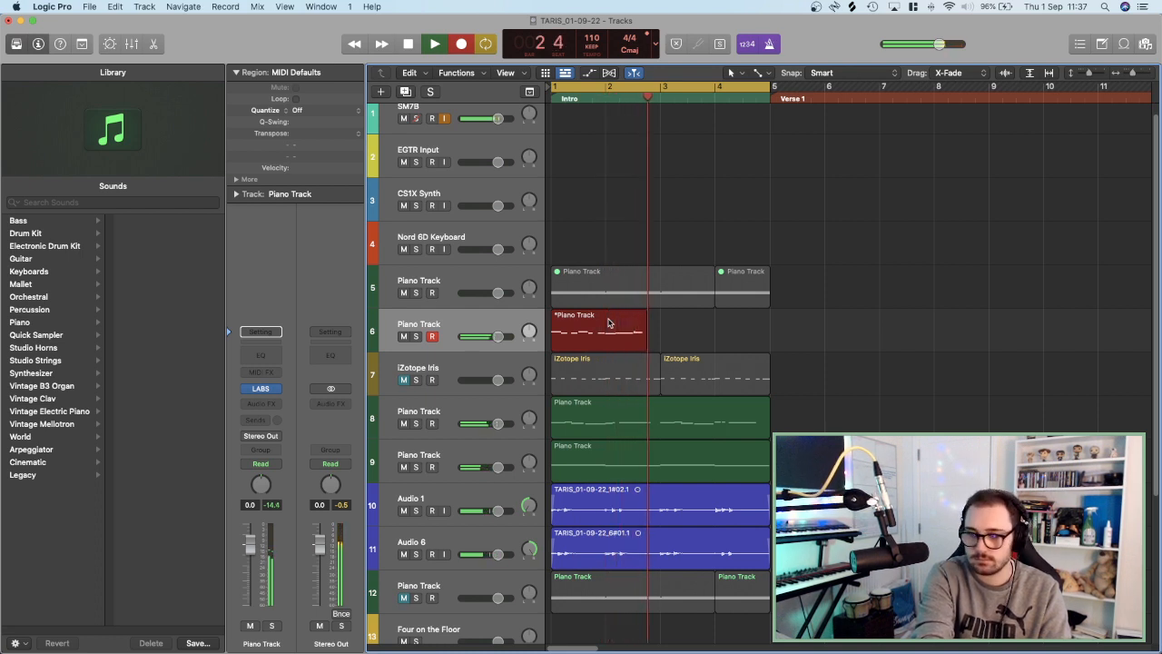
key("space")
key("Delete")
Record a two-bar part at the start of the intro on Piano Track 6 and quantize it to 1/16 notes.
key("r")
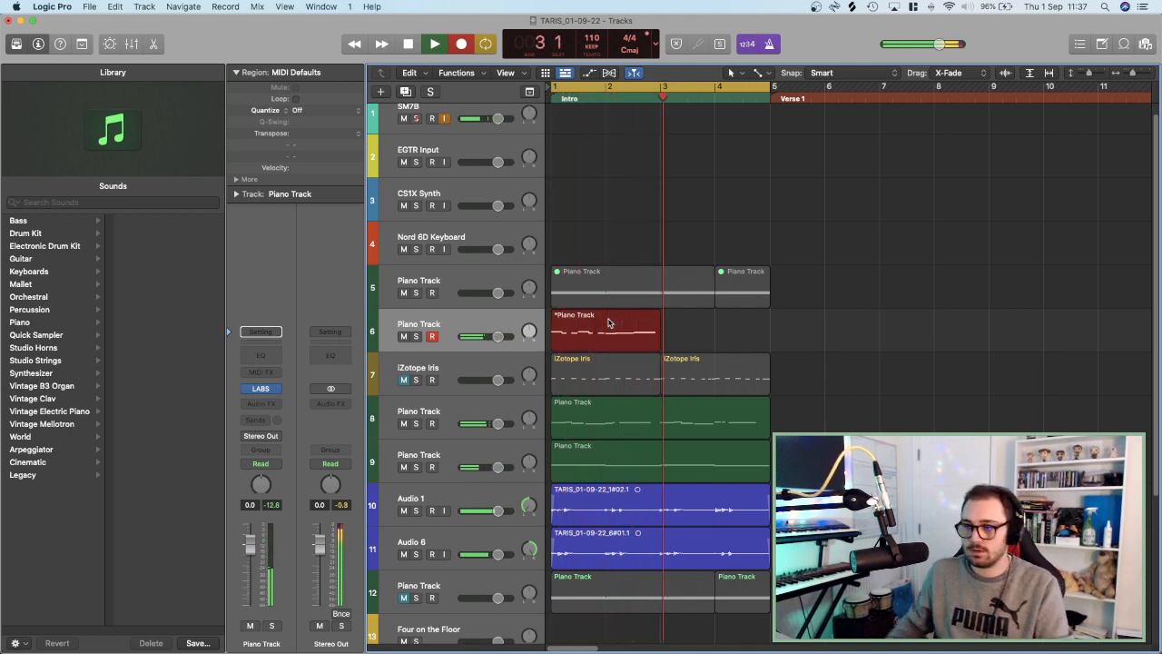
key("space")
left_click(310, 110)
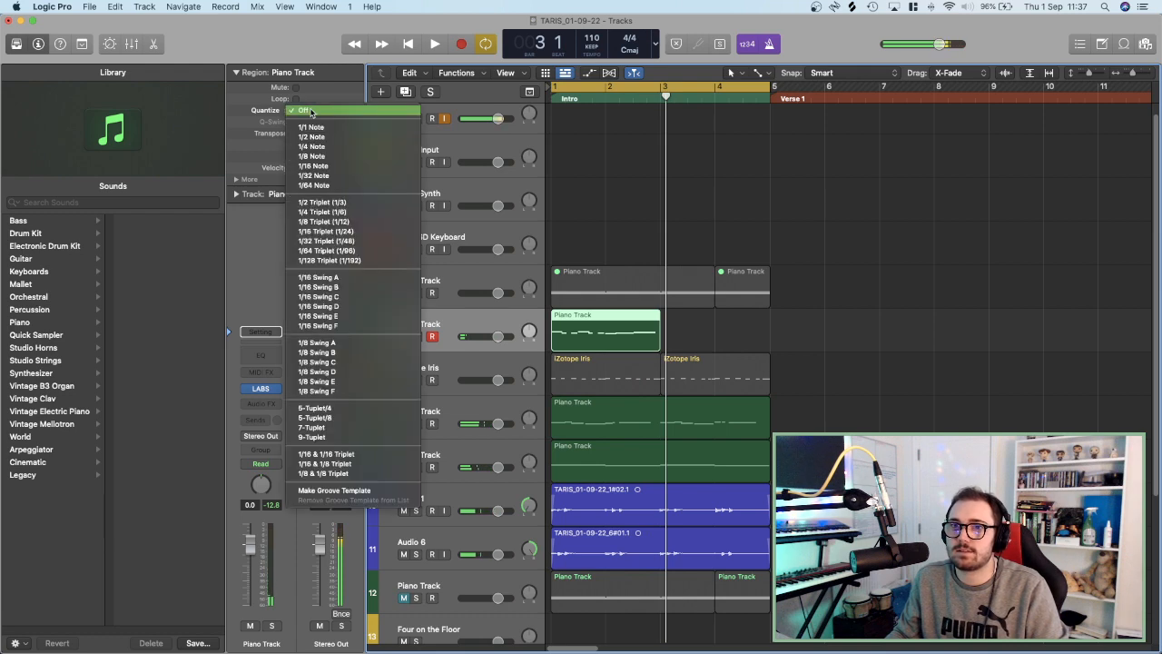
left_click(335, 168)
Play the intro loop with Piano Track 6 briefly soloed, and copy its two-bar region to bar 3.
key("space")
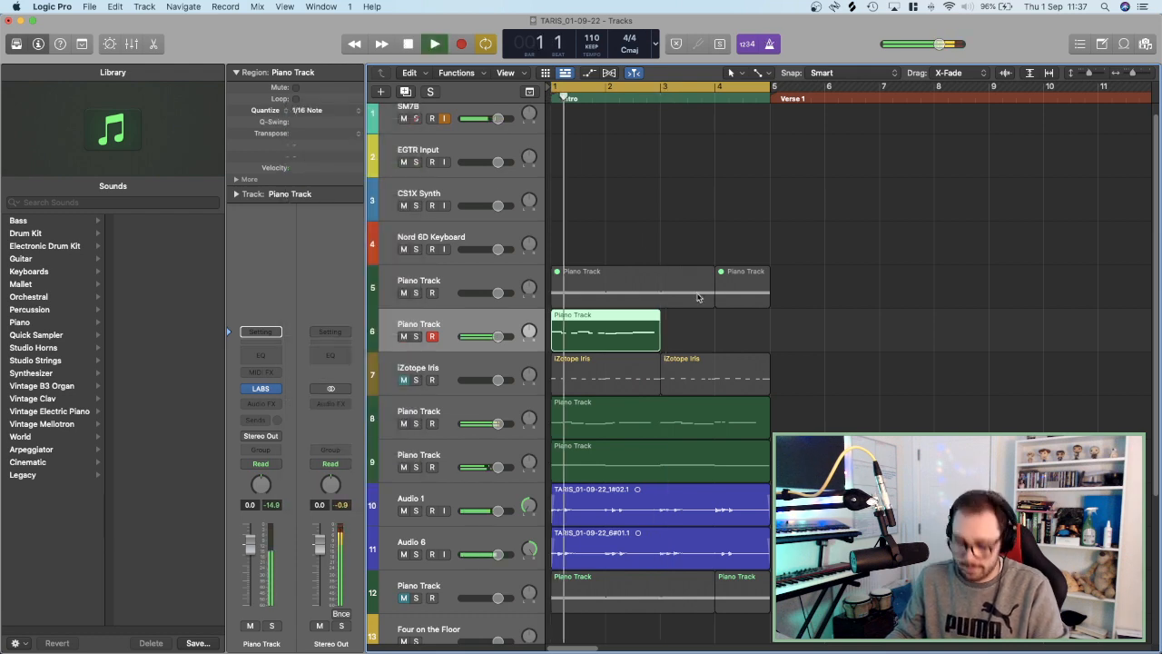
key("s")
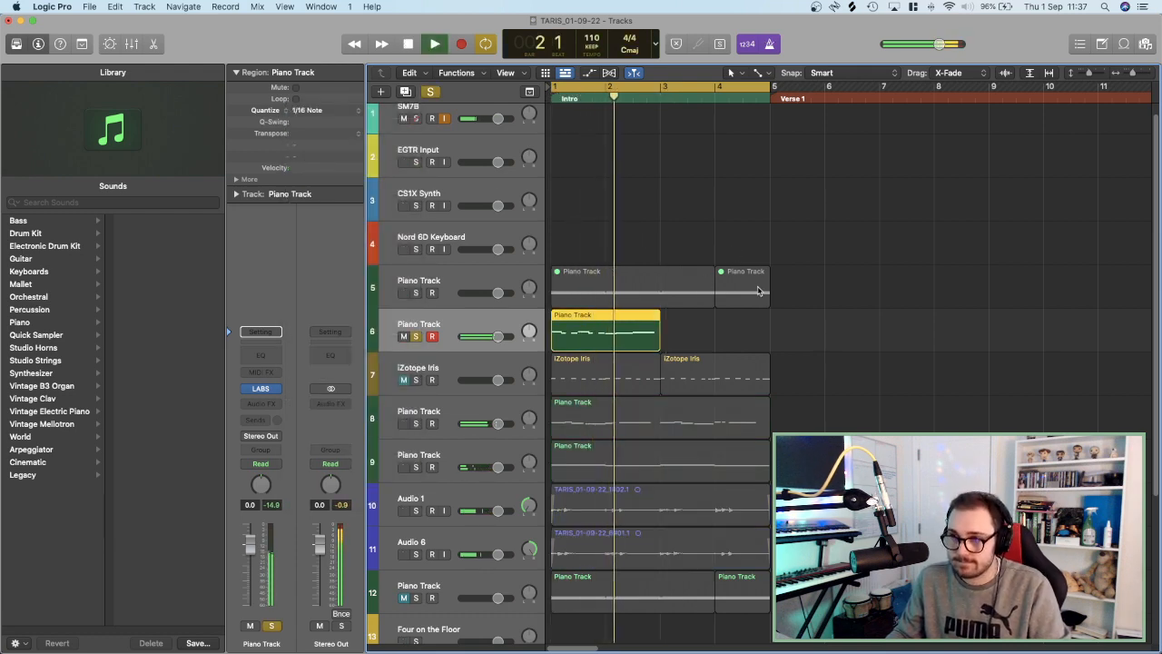
key("s")
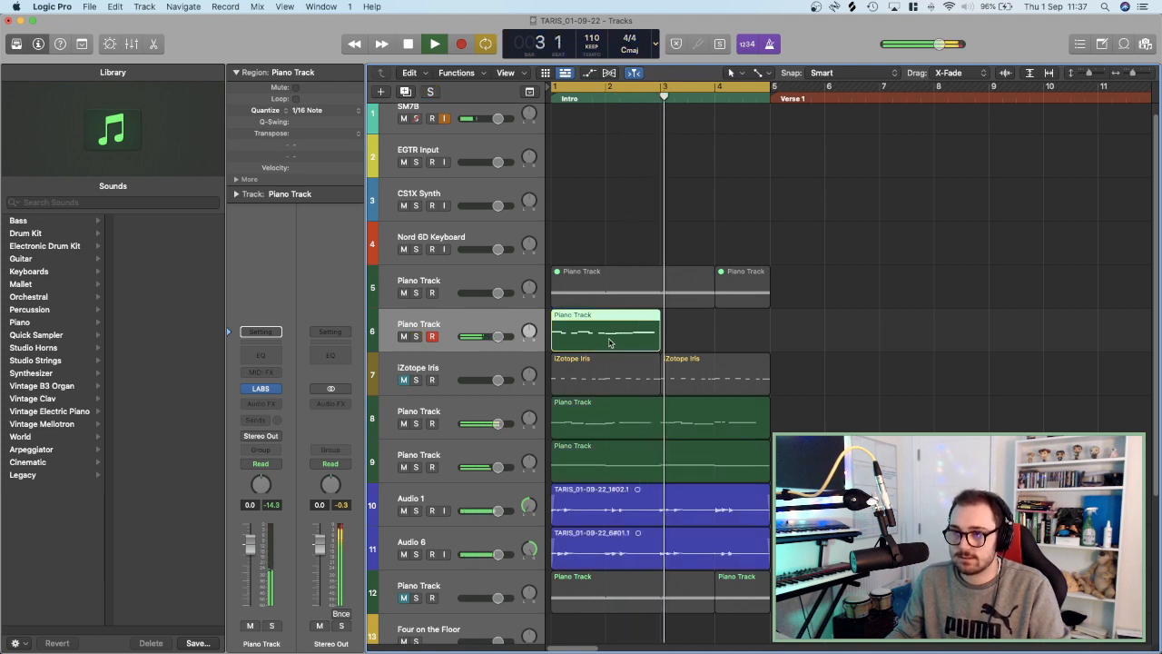
left_click_drag(606, 340, 714, 346)
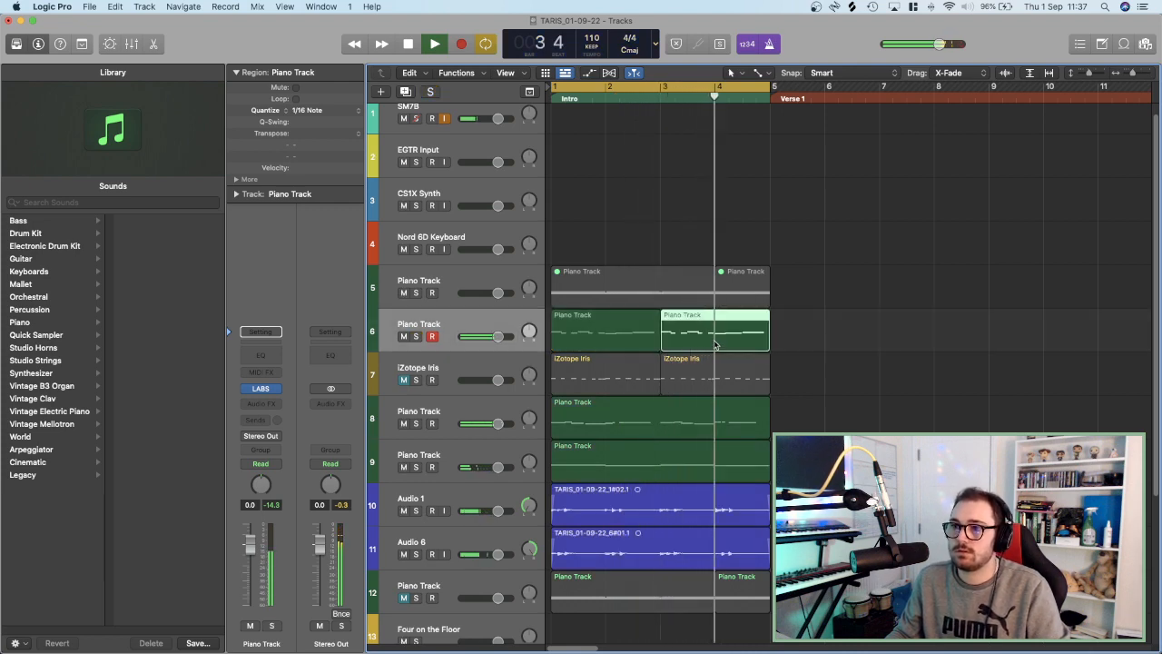
key("space")
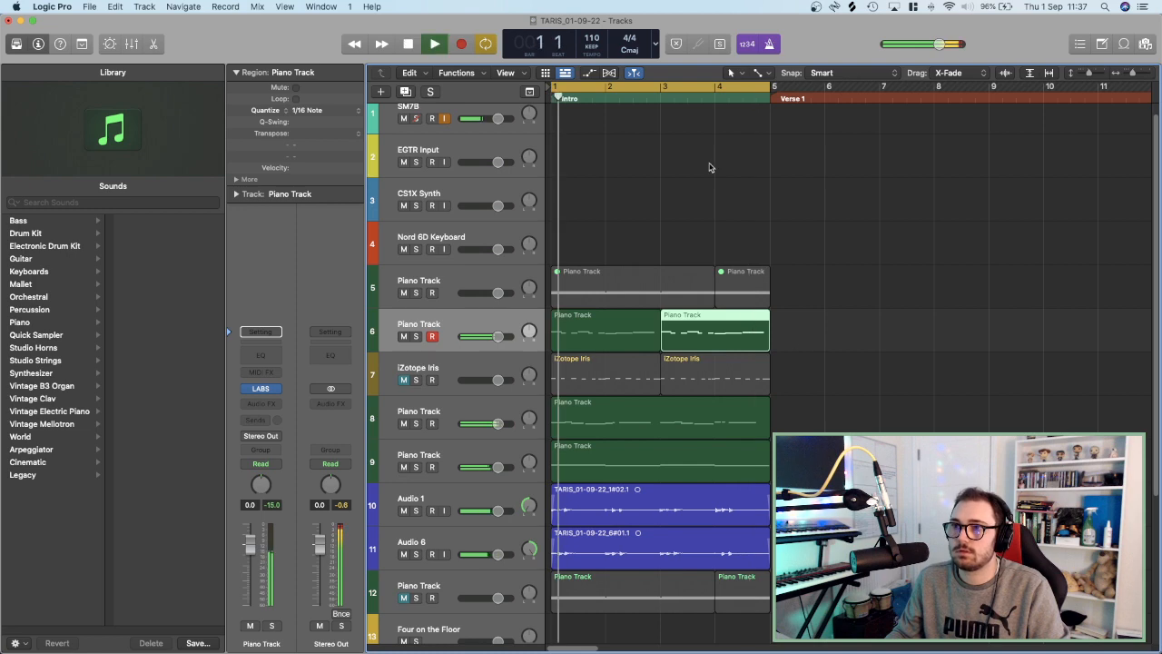
Listen to the copied Piano Track 6 part with cycling off, checking its notes in the Piano Roll, and close the editor.
scroll(744, 256, "up", 3)
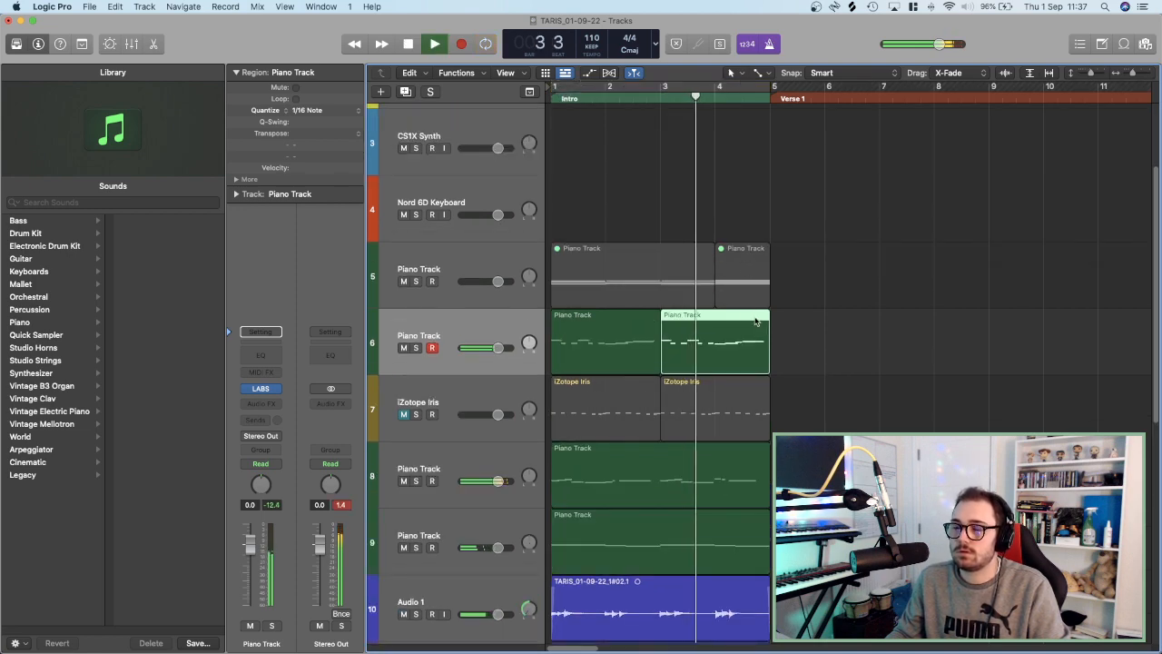
scroll(757, 323, "right", 5)
scroll(758, 327, "left", 3)
key("space")
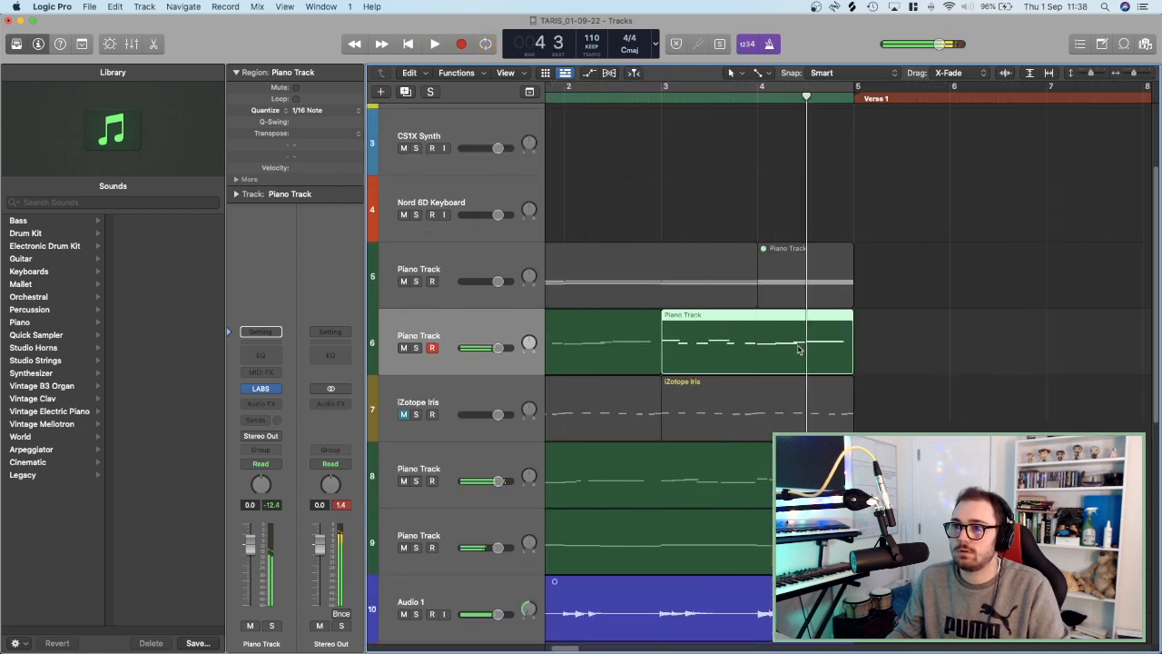
double_click(799, 349)
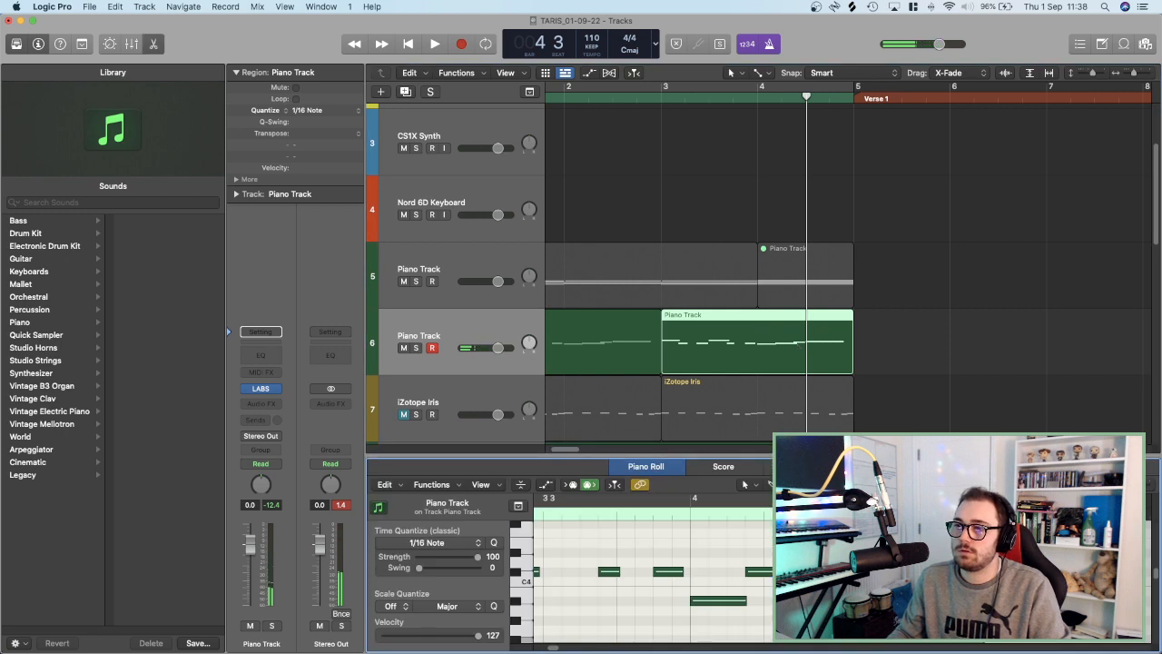
key("space")
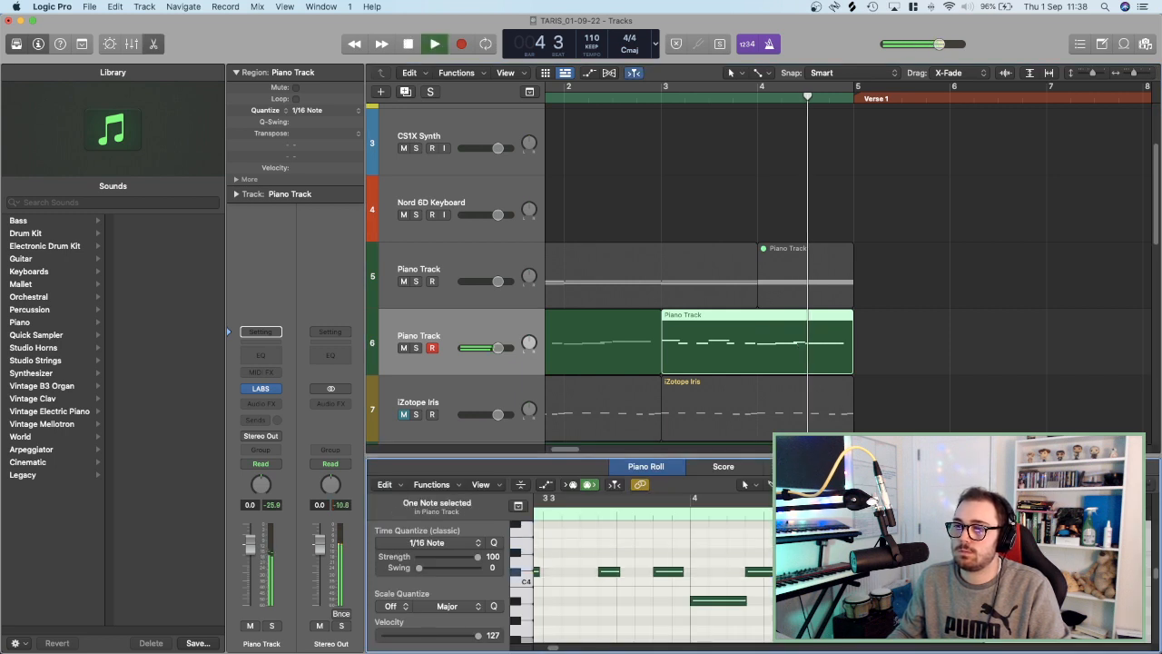
key("Return")
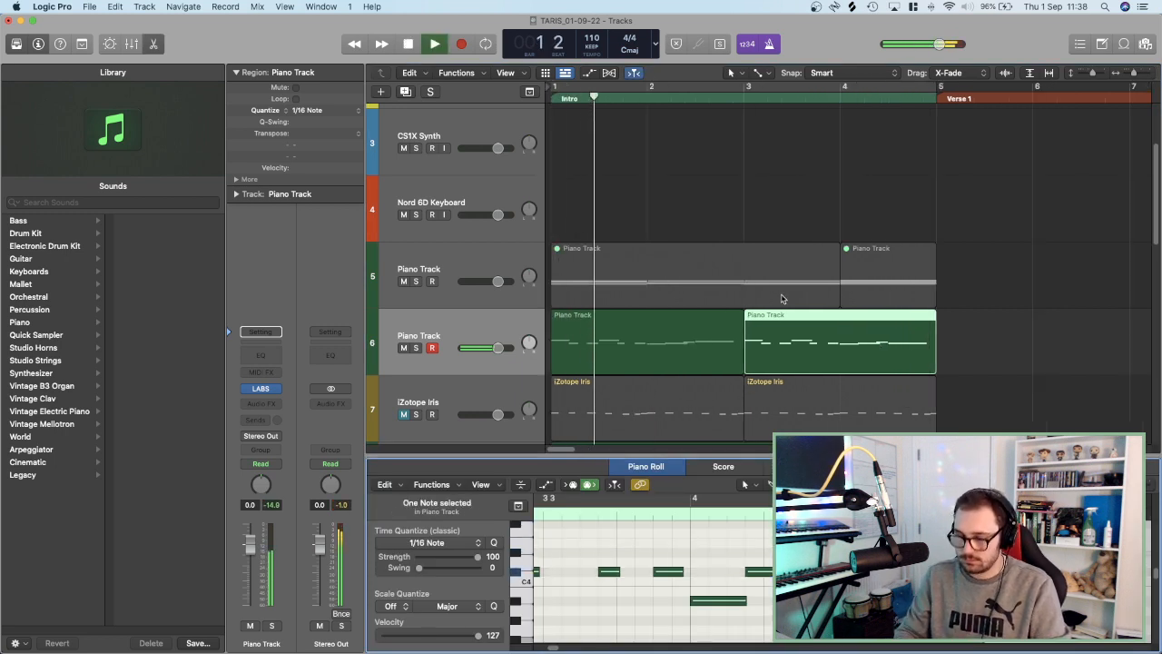
key("e")
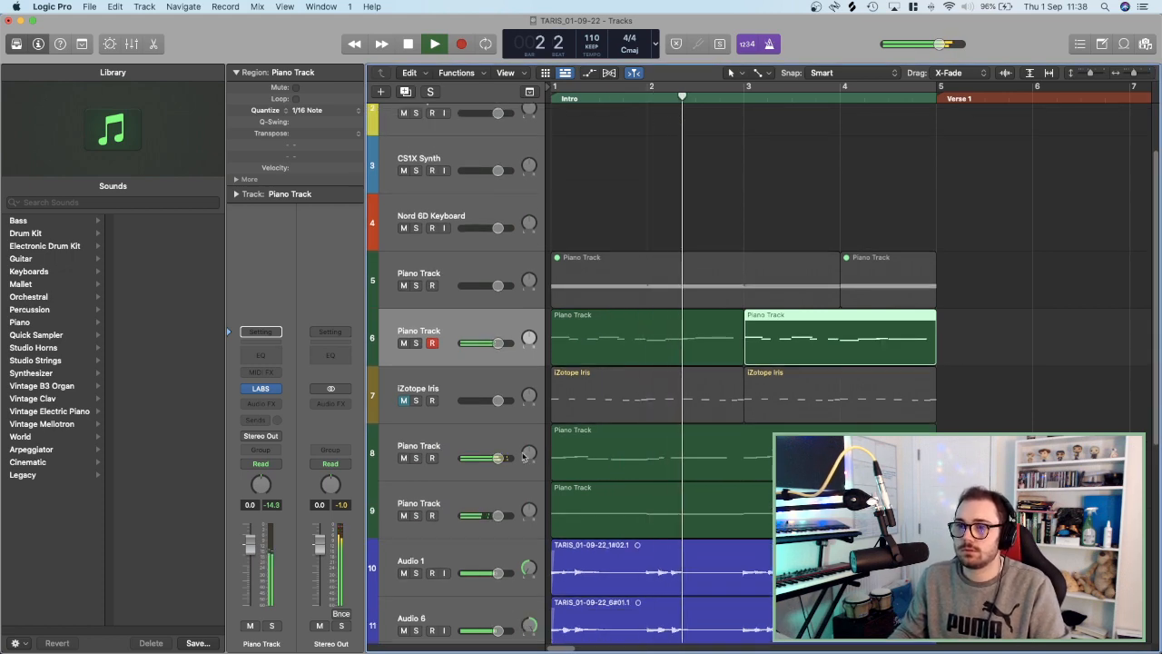
Solo Piano Track 8, lower its volume slightly, and replay the full intro from the start with the solo cleared.
left_click(416, 458)
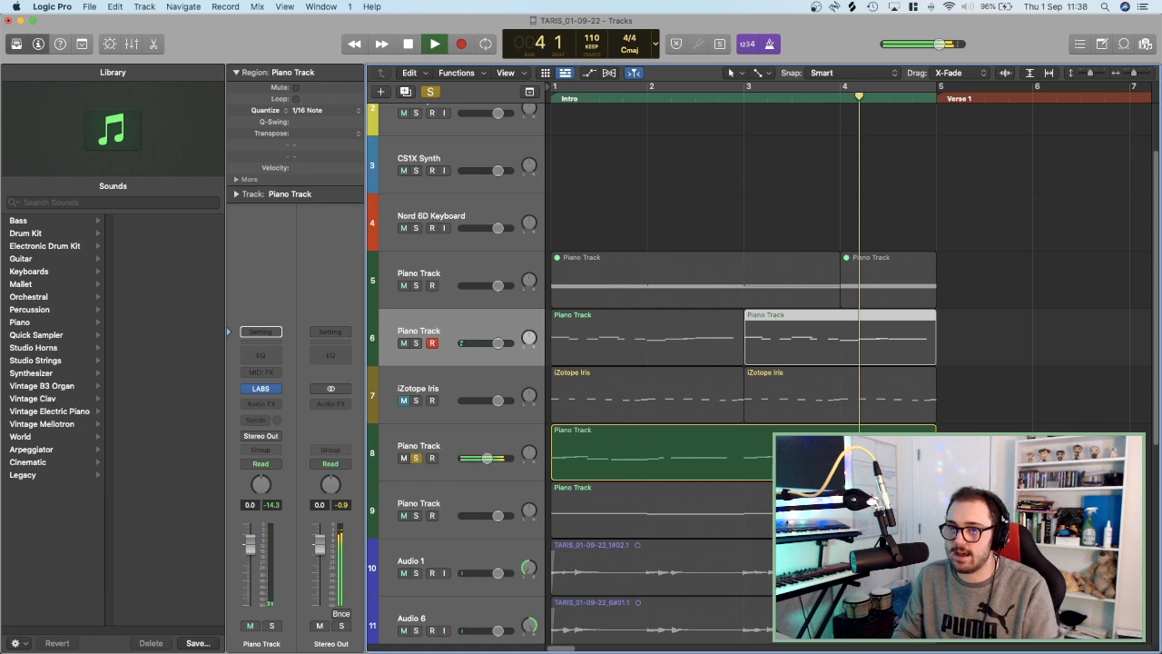
left_click(430, 92)
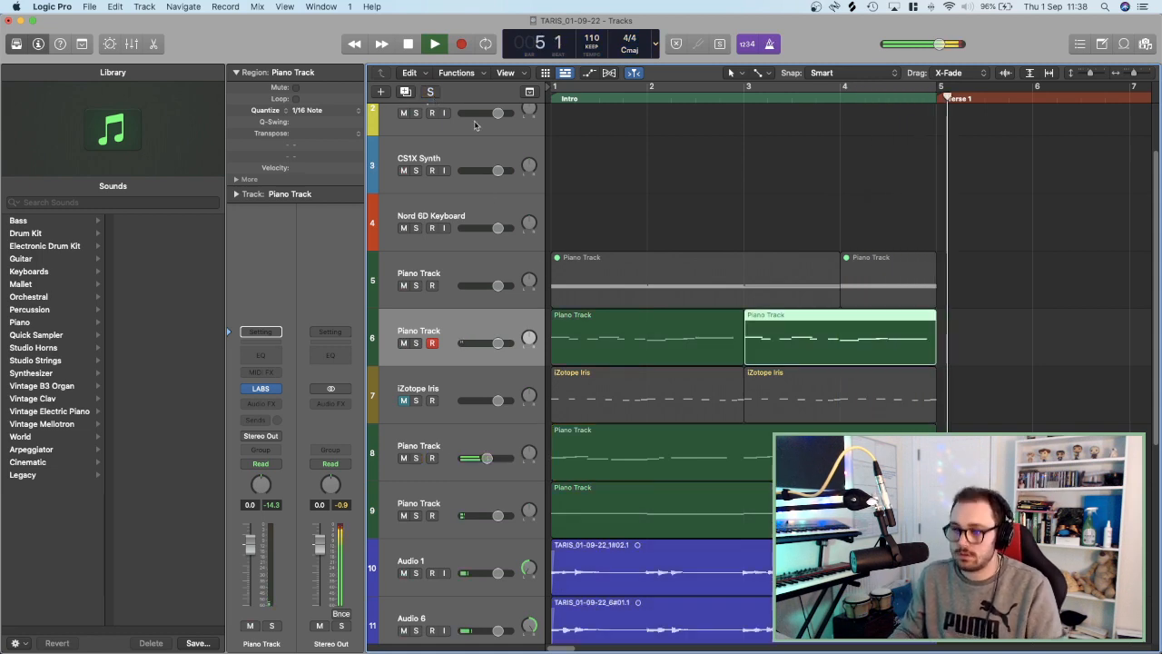
key("Return")
scroll(796, 228, "down", 5)
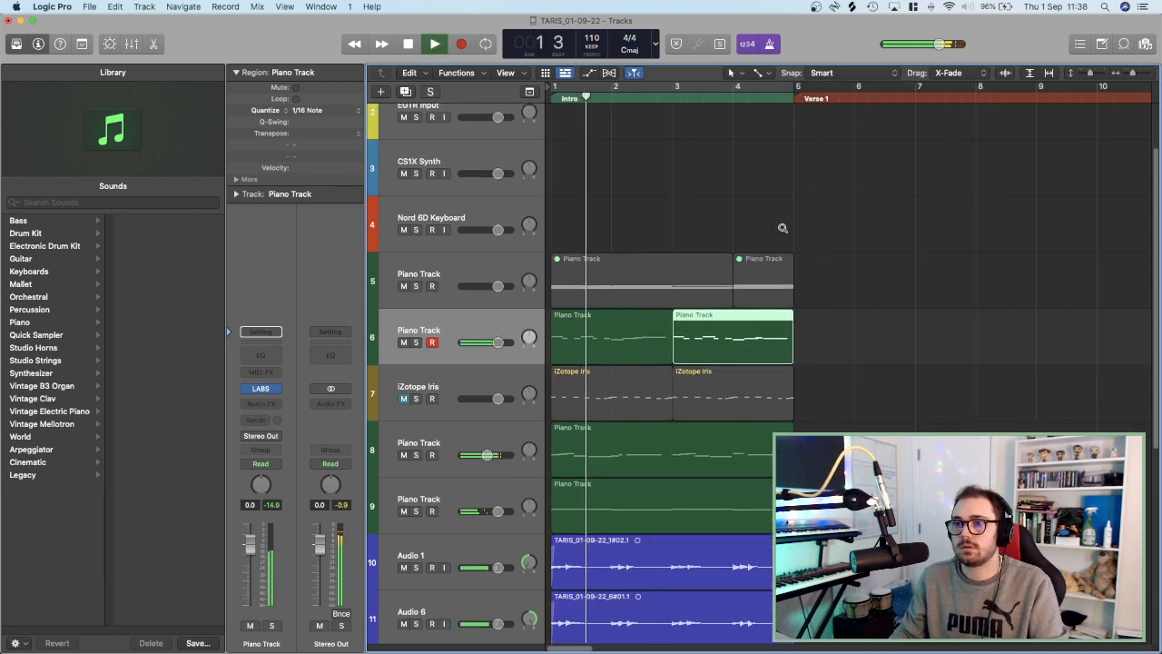
scroll(734, 267, "down", 3)
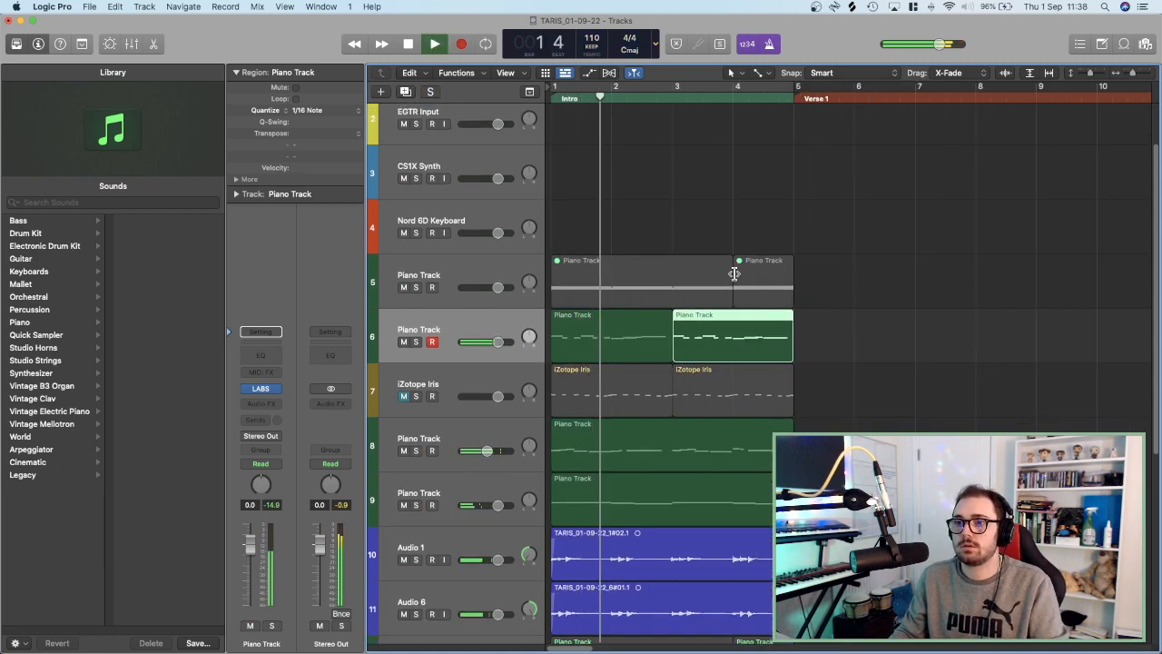
Turn the intro cycle back on with playback stopped, and open the LABS preset browser for Piano Track 6.
left_click(613, 101)
key("space")
left_click(396, 348)
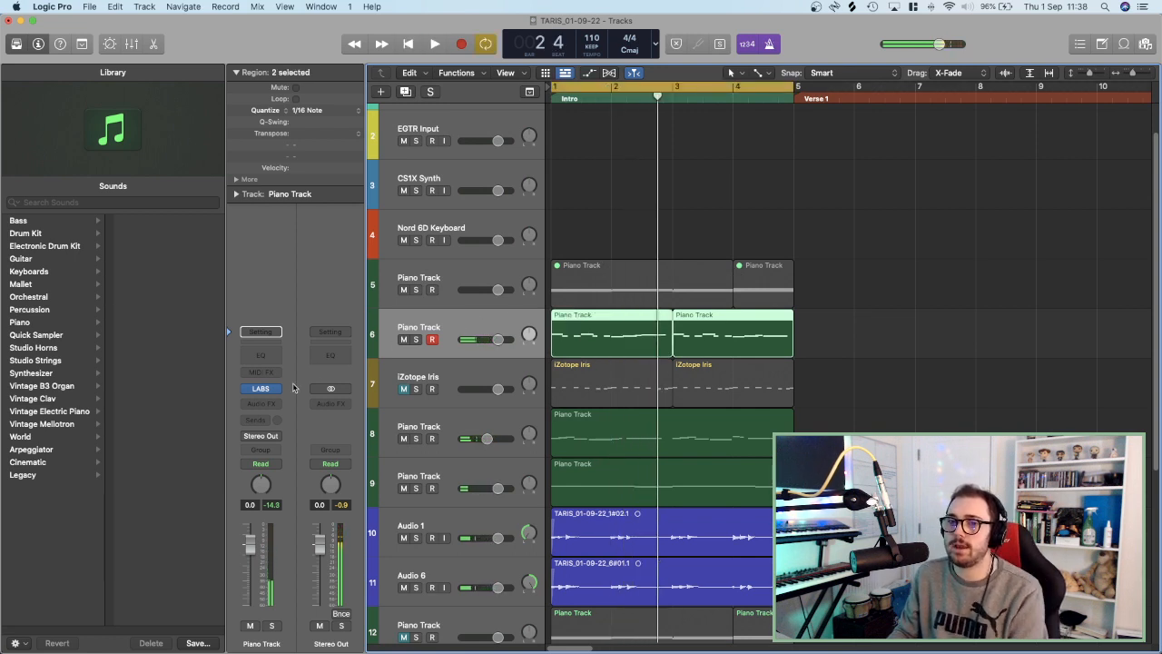
left_click(262, 389)
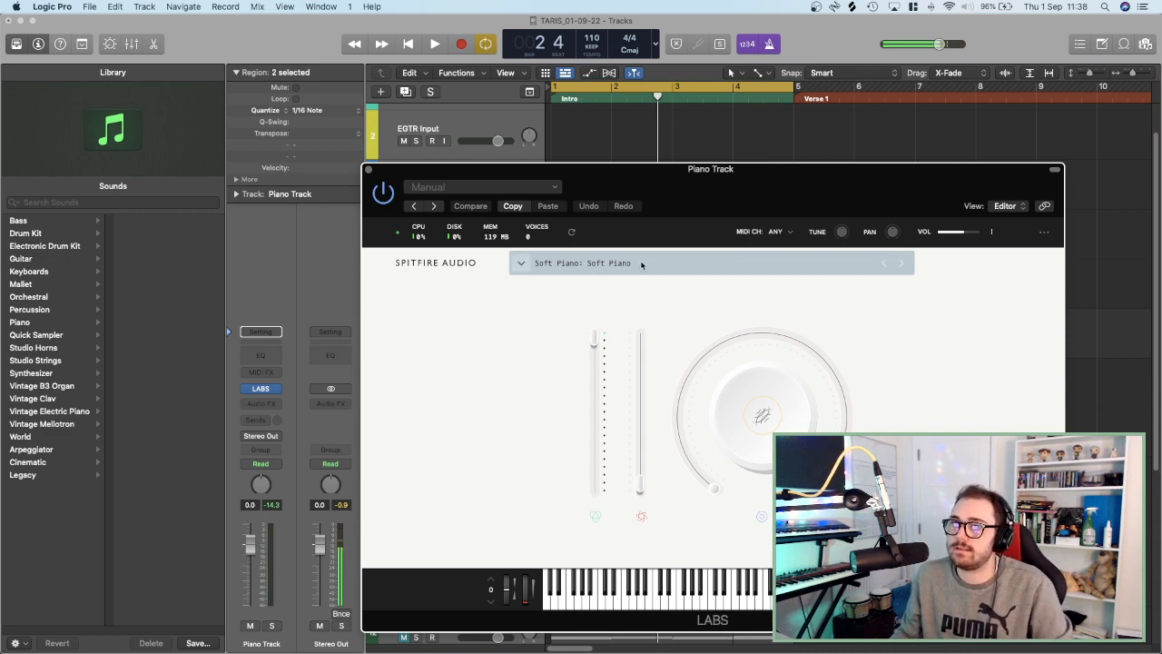
left_click(641, 263)
Browse the LABS preset categories, filter the presets by Keys, and clear that filter.
left_click(572, 388)
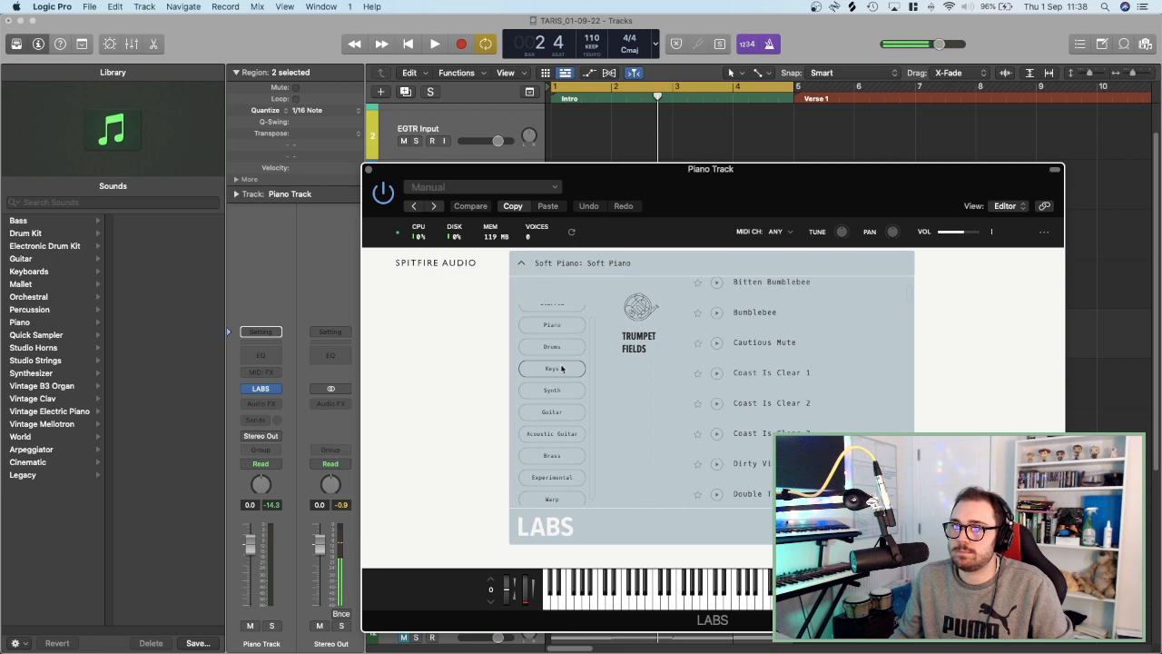
scroll(569, 463, "up", 1)
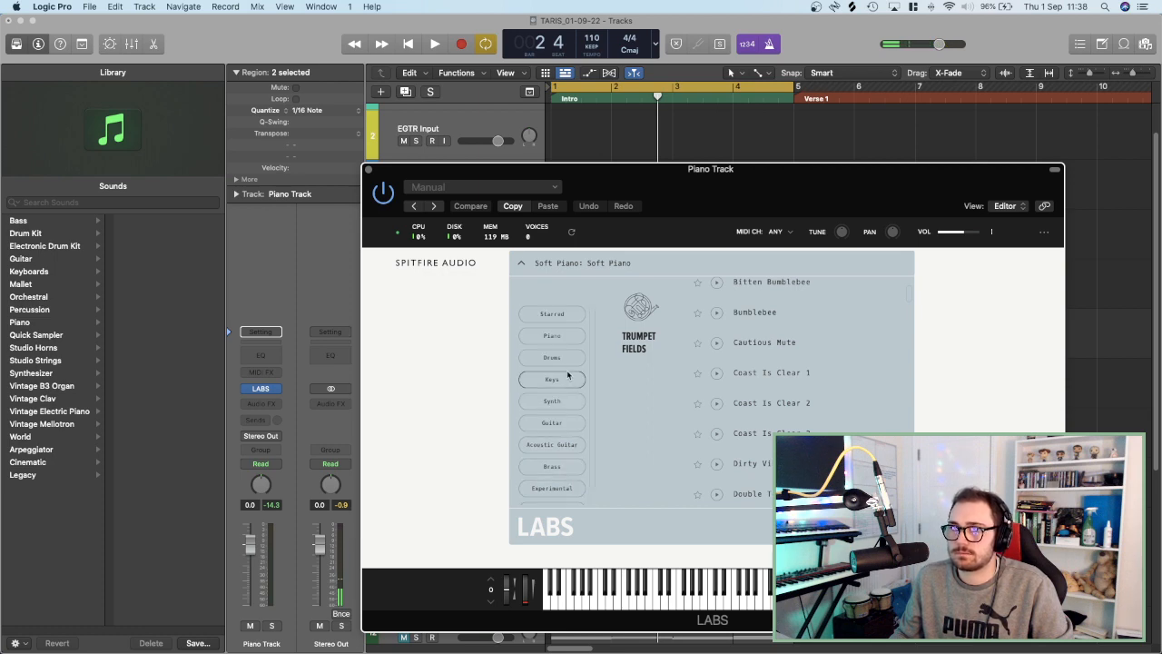
scroll(568, 375, "down", 1)
scroll(571, 340, "up", 1)
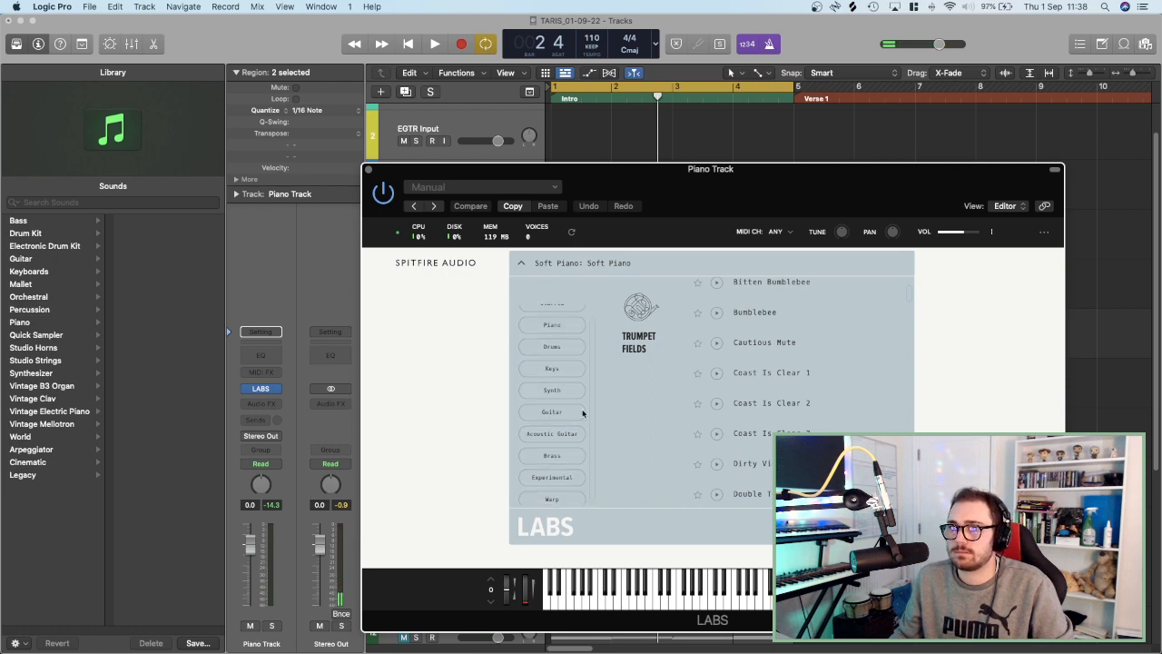
scroll(564, 413, "up", 1)
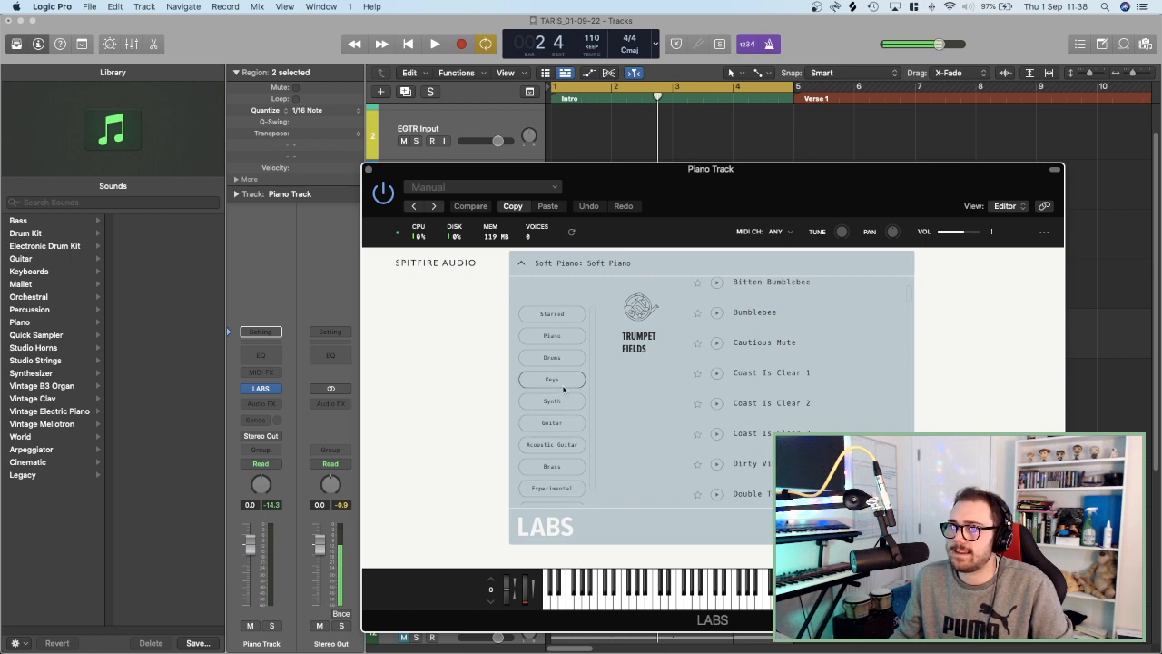
left_click(562, 384)
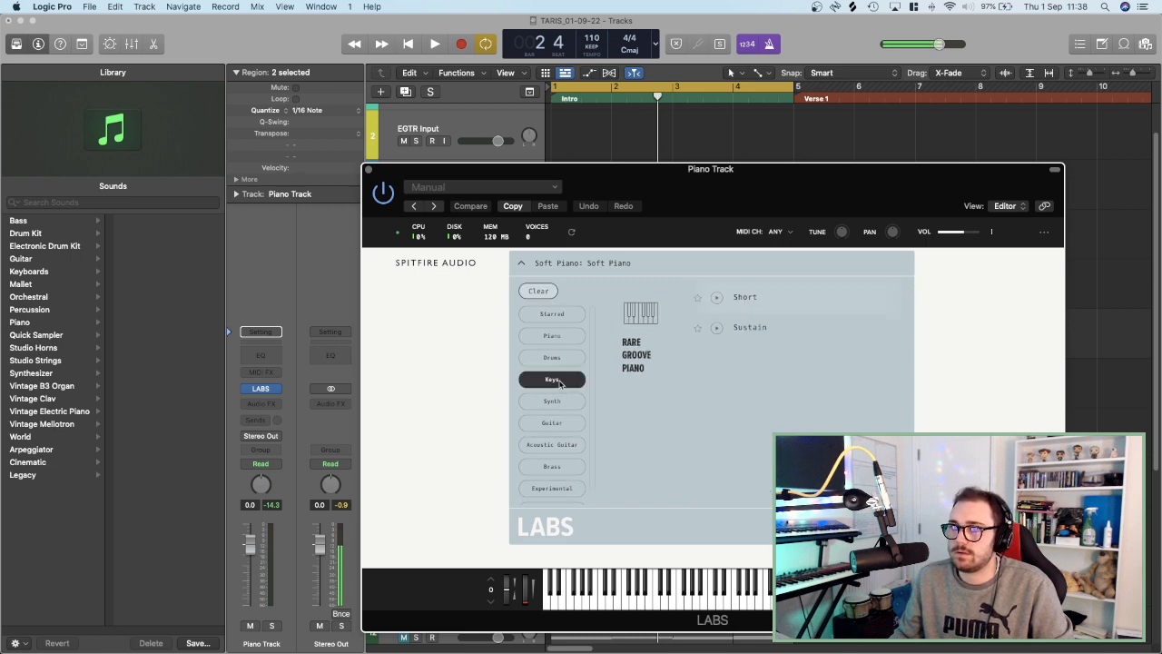
left_click(559, 382)
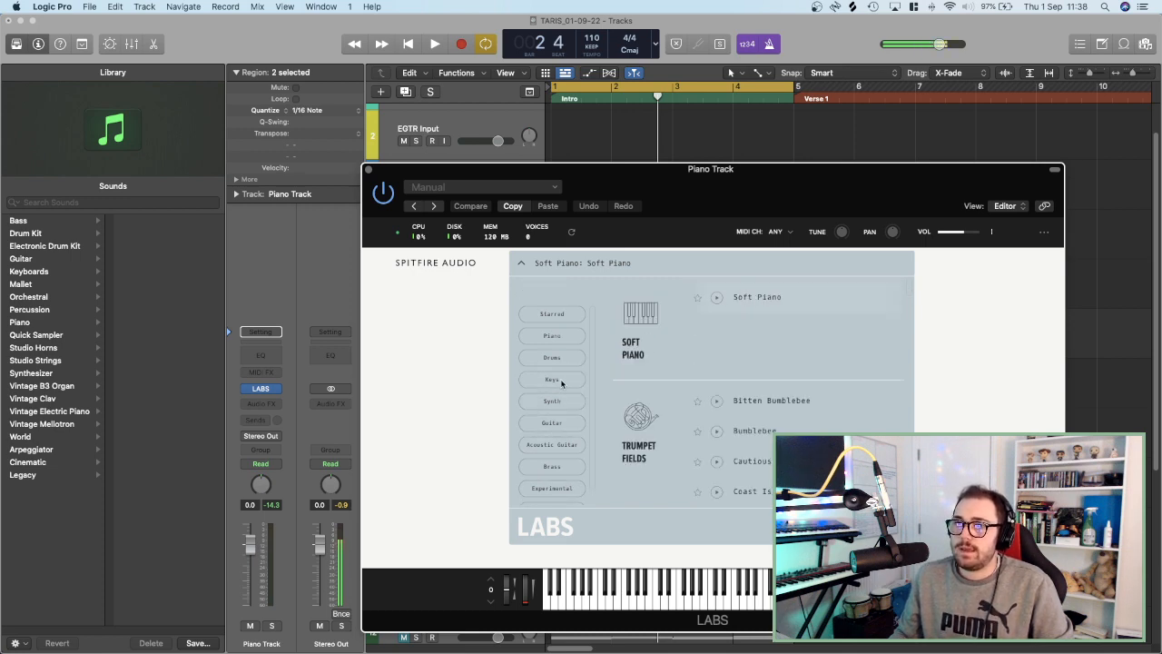
Filter the LABS presets by Piano, load Glass Piano: Anthem on Piano Track 6, and play the intro loop.
left_click(552, 335)
scroll(696, 367, "down", 3)
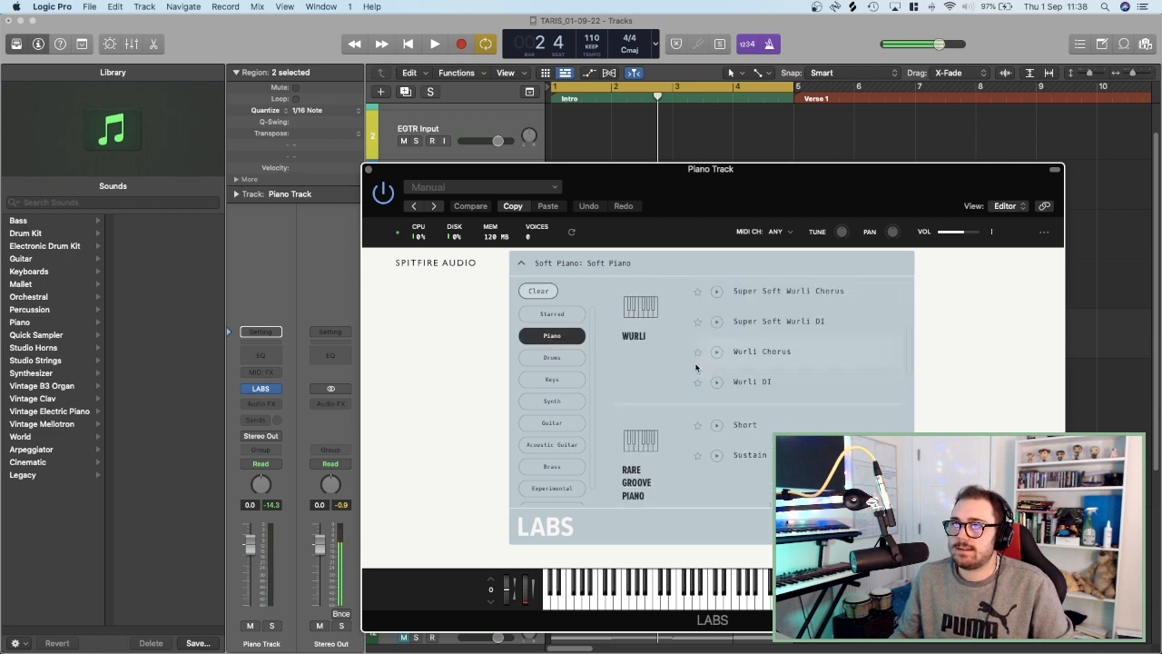
scroll(696, 368, "up", 1)
scroll(696, 368, "down", 4)
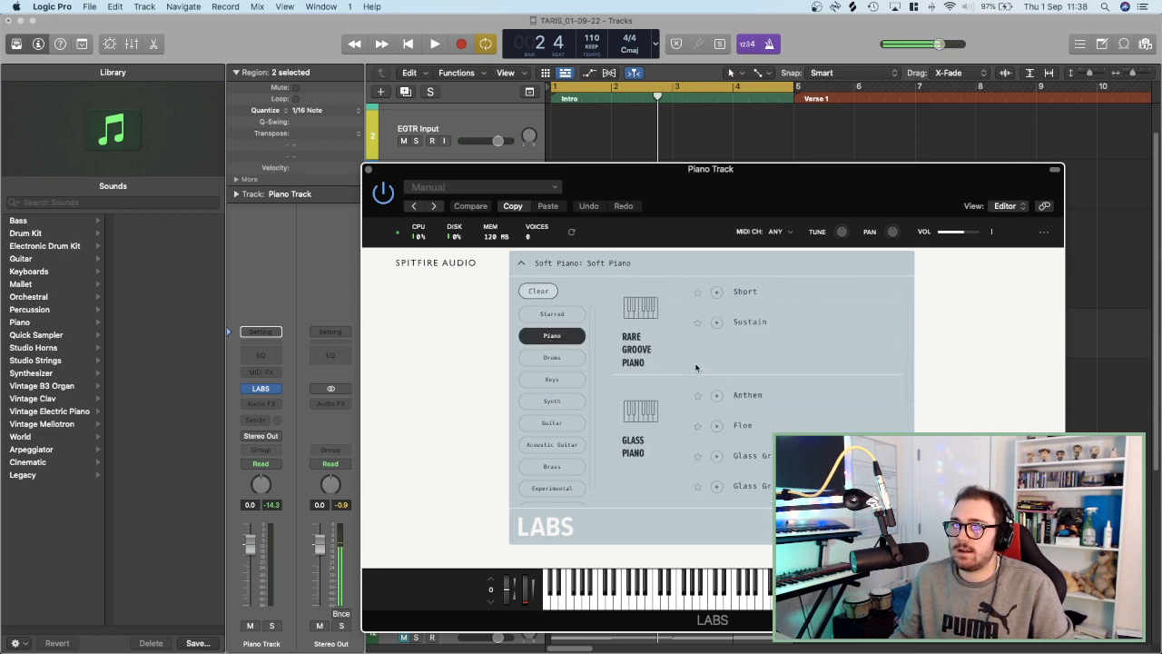
scroll(696, 367, "down", 1)
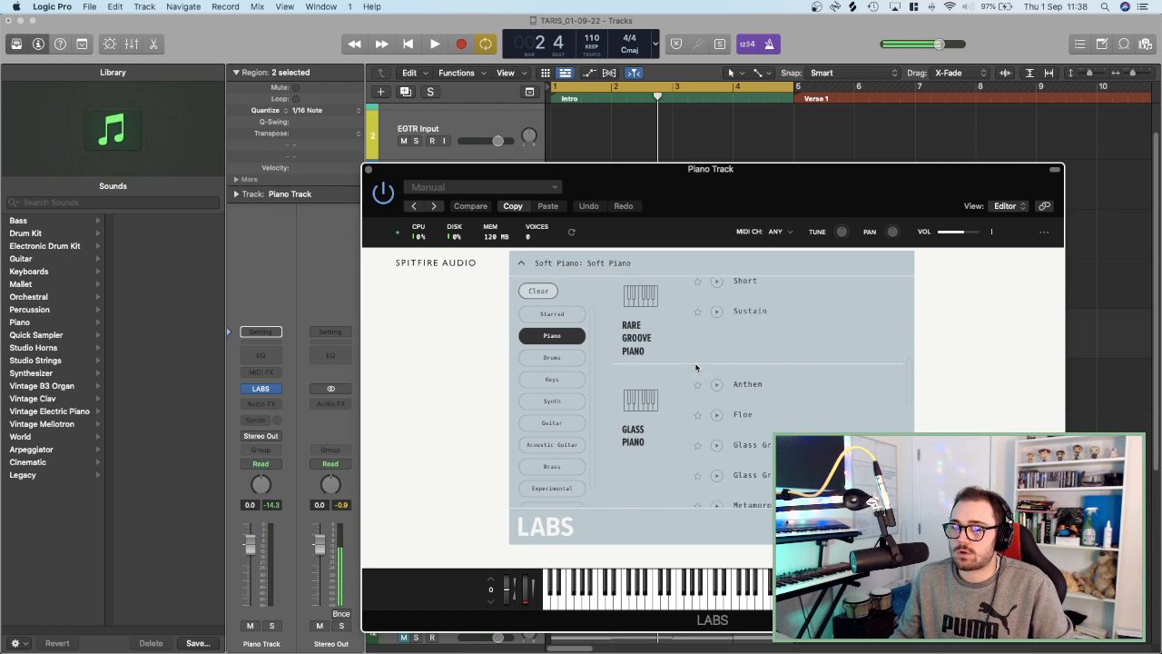
scroll(763, 385, "down", 1)
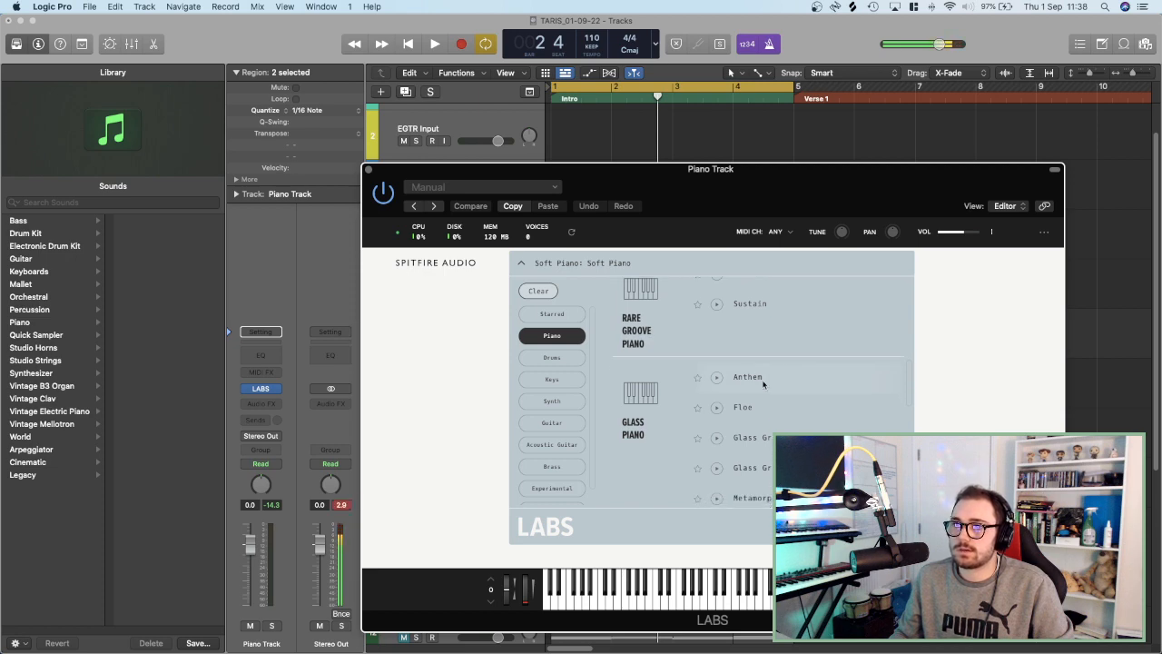
left_click(762, 385)
key("space")
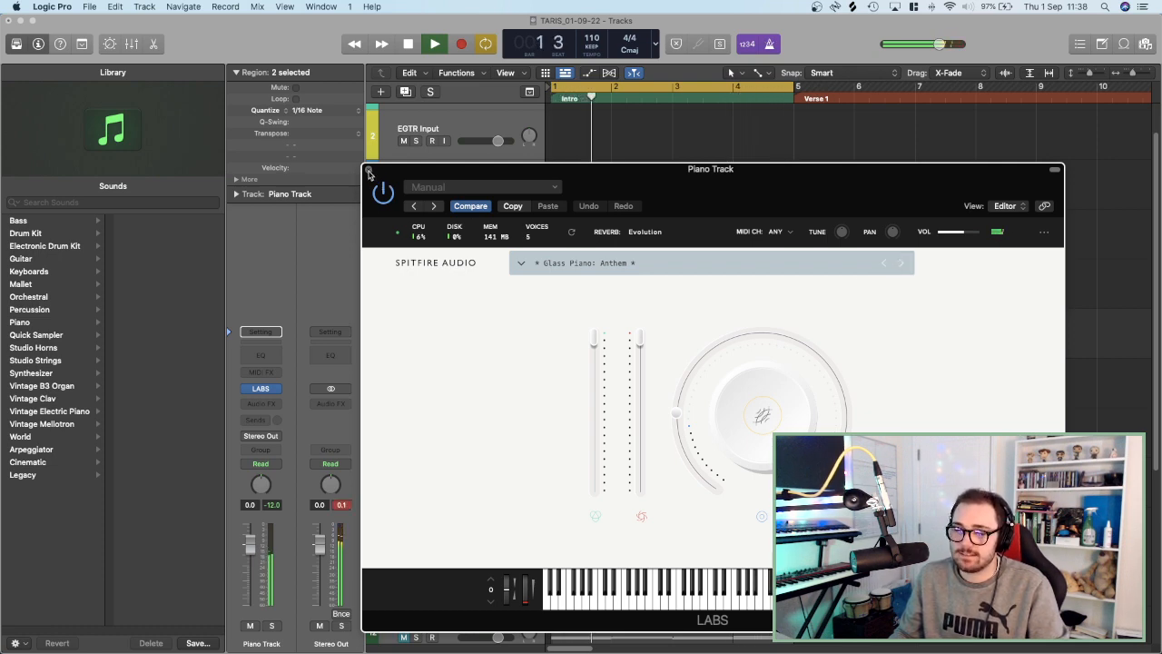
Turn the reverb of the Glass Piano sound down to its minimum and close the LABS window.
left_click(772, 403)
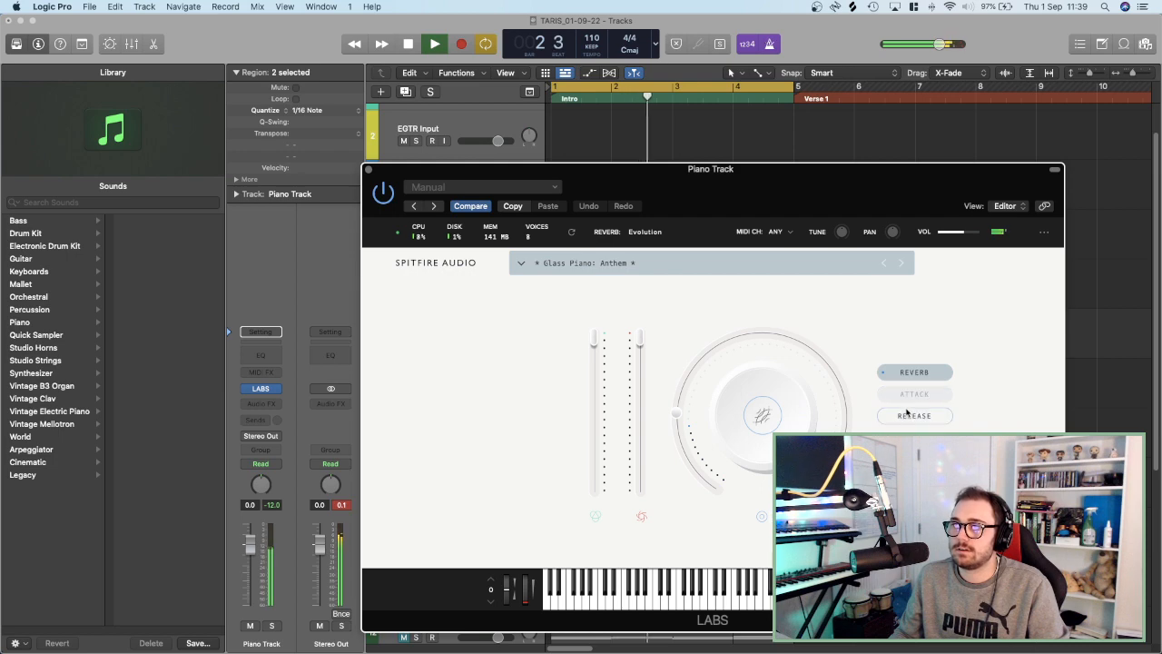
left_click_drag(684, 415, 695, 444)
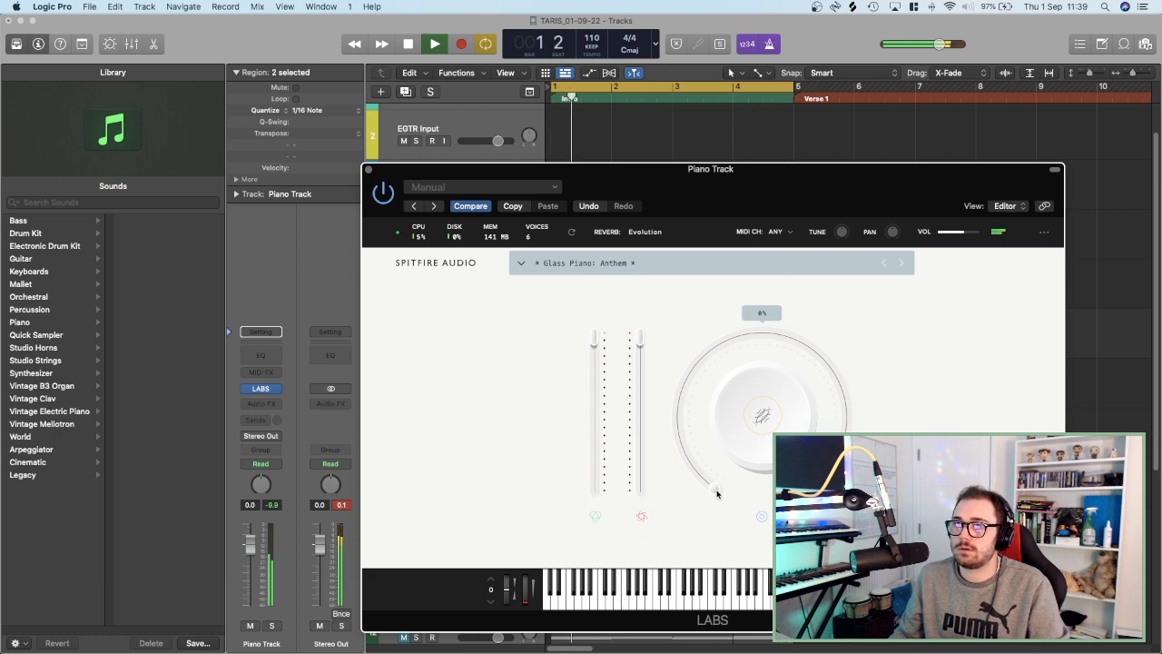
left_click(753, 440)
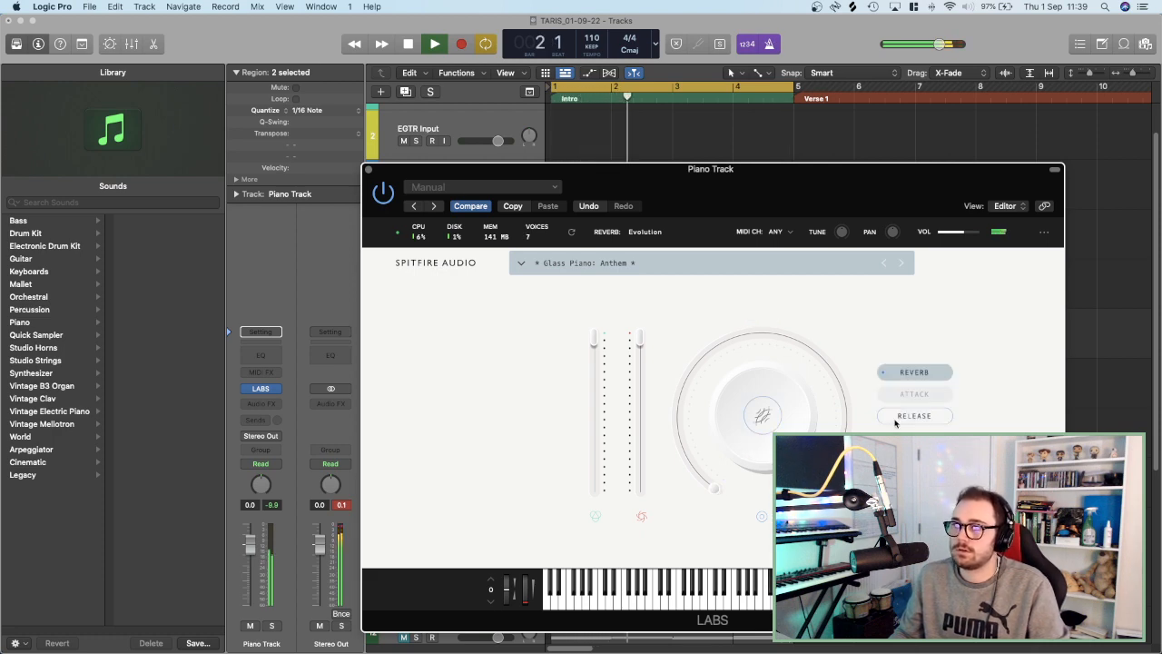
left_click(367, 170)
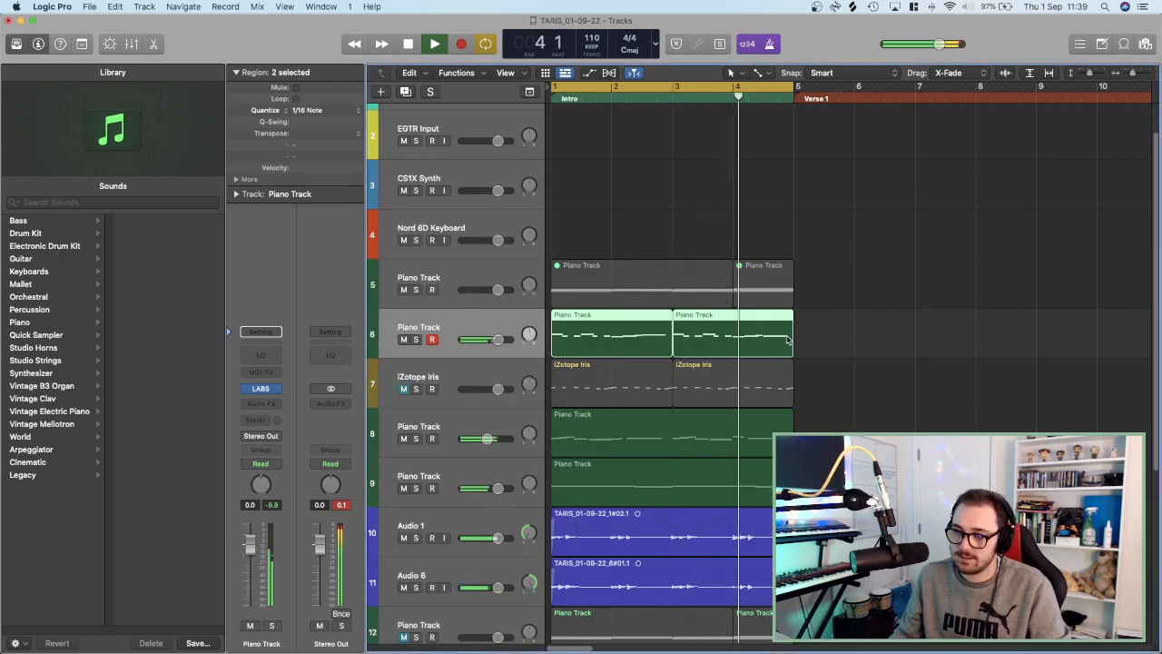
Listen to the intro loop with the Glass Piano sound while looking over the full track arrangement.
scroll(788, 335, "down", 3)
scroll(822, 379, "down", 2)
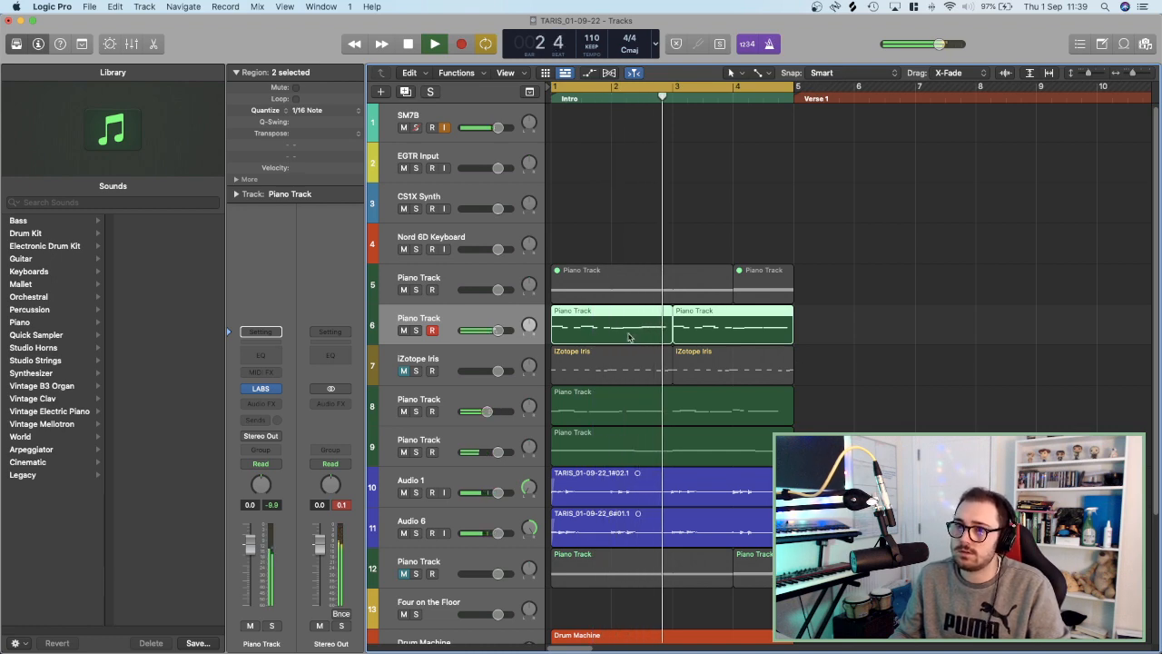
scroll(521, 349, "left", 1)
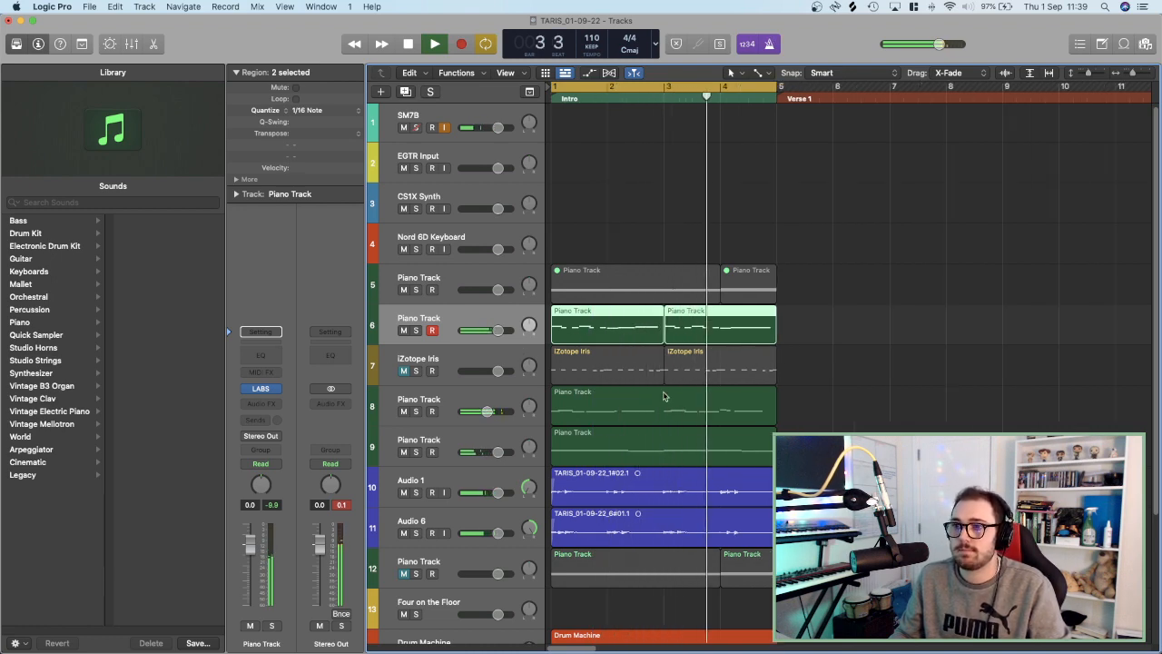
scroll(662, 394, "down", 3)
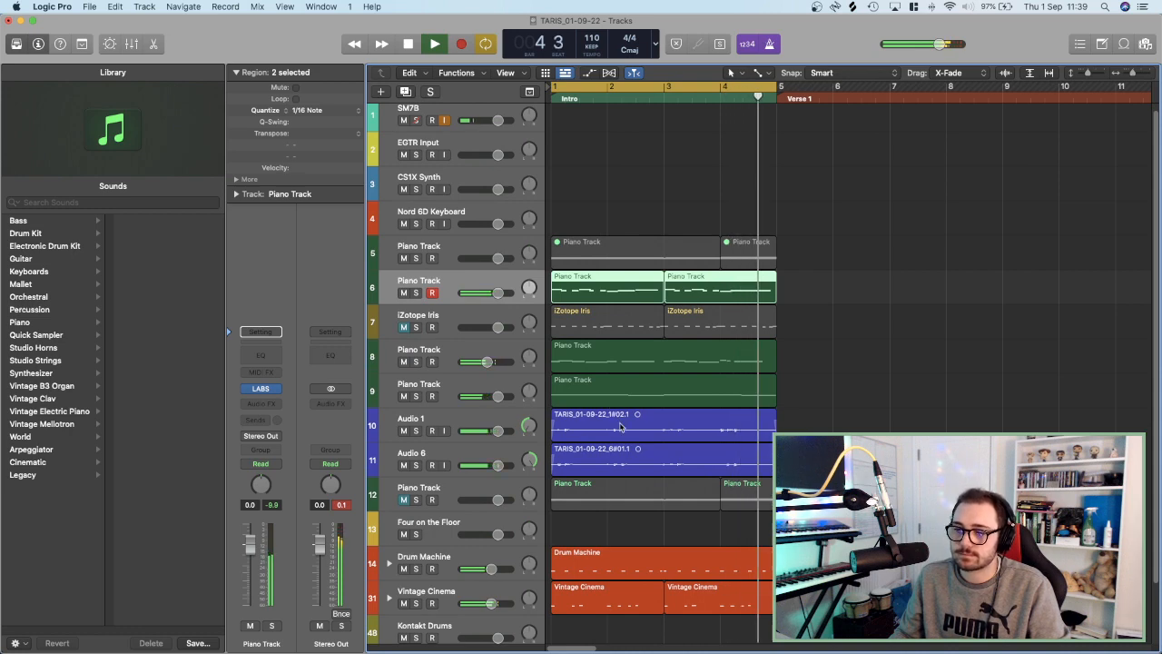
Listen to the intro loop while examining the note patterns of the regions on the piano tracks.
scroll(681, 295, "up", 2)
scroll(681, 295, "up", 2)
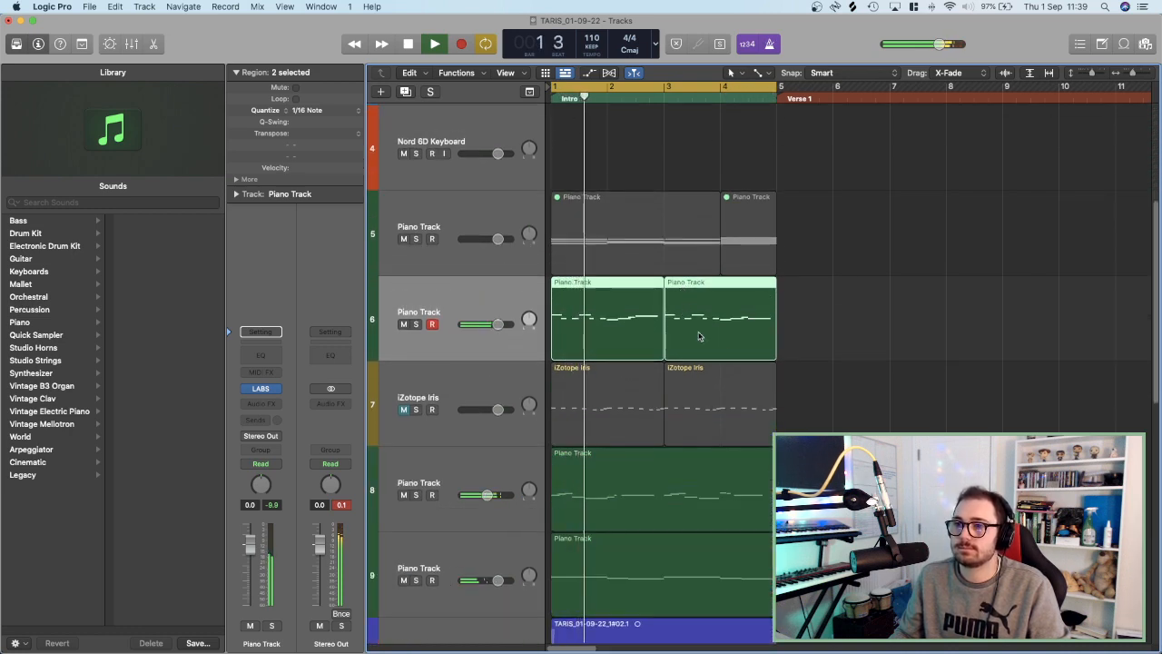
scroll(717, 327, "down", 2)
scroll(744, 354, "up", 3)
key("super+Down")
key("super+Down")
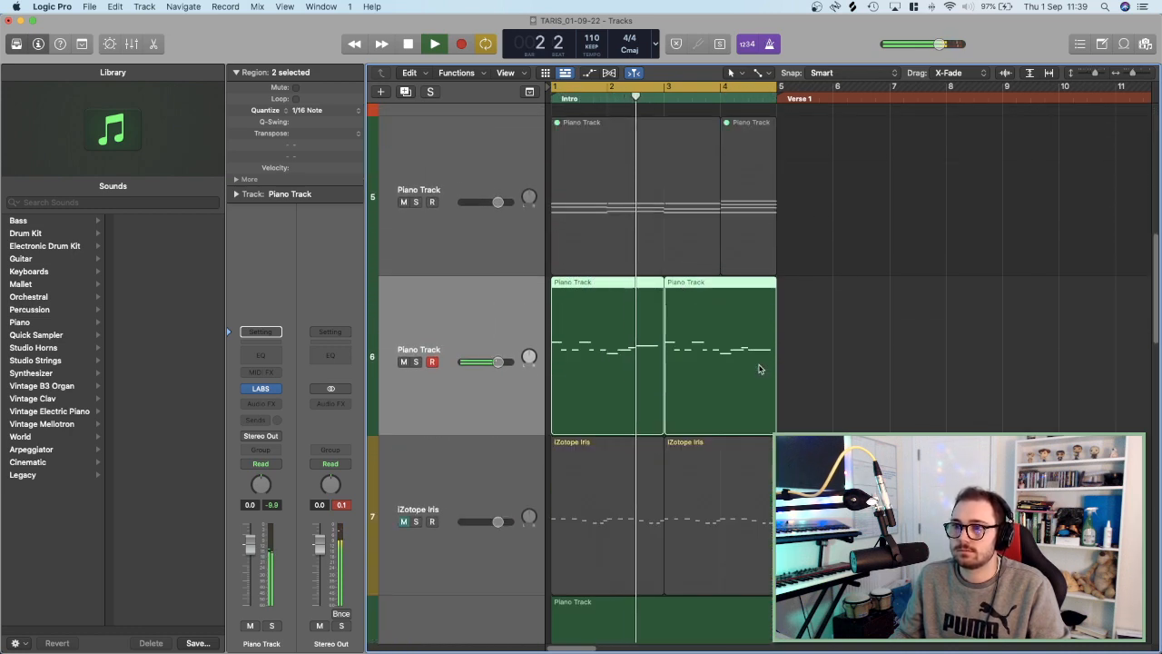
key("super+Right")
key("super+Up")
key("super+Up")
key("super+Up")
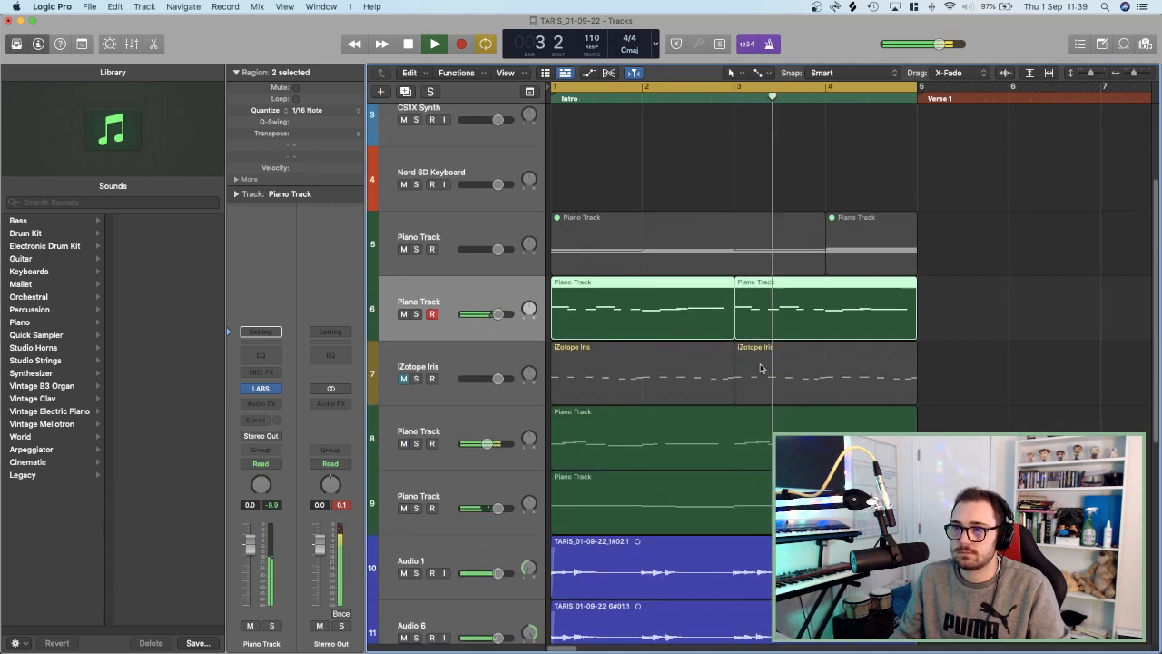
key("super+Left")
key("super+Left")
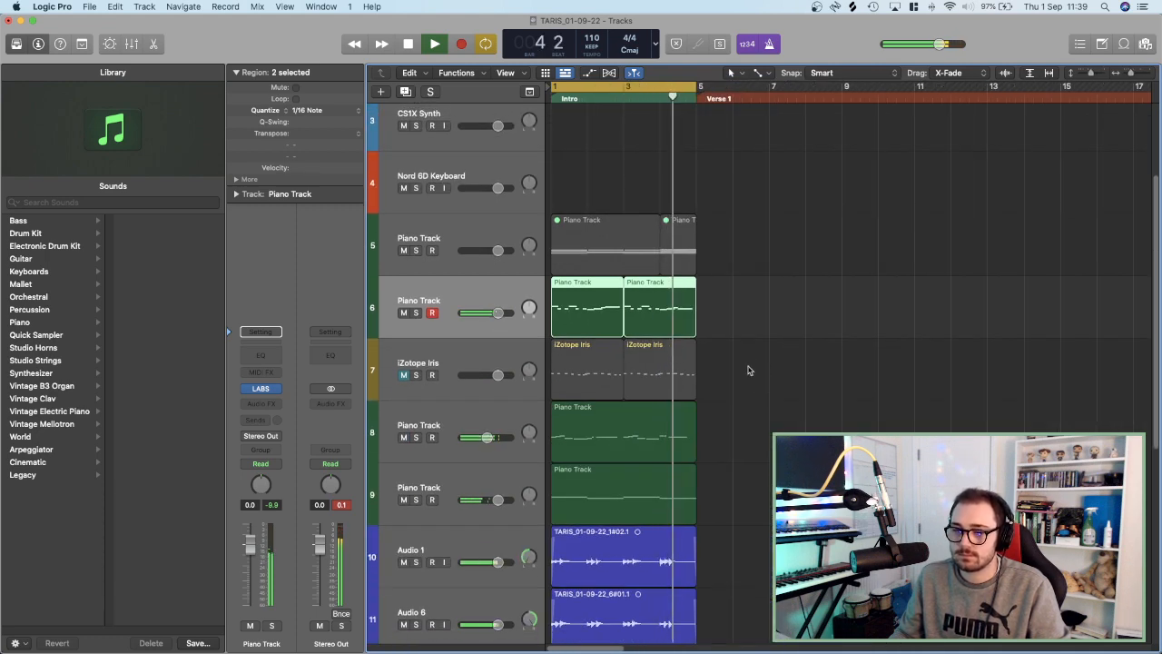
key("space")
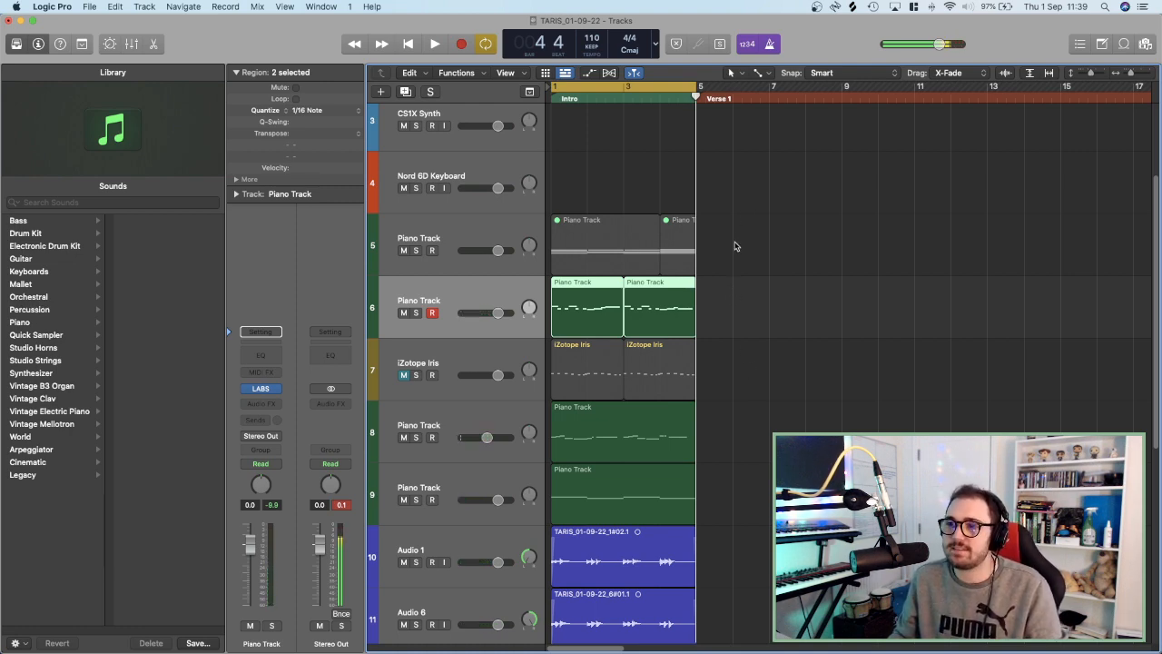
Try to audition Piano Track 5 on its own by soloing it.
key("super+Down")
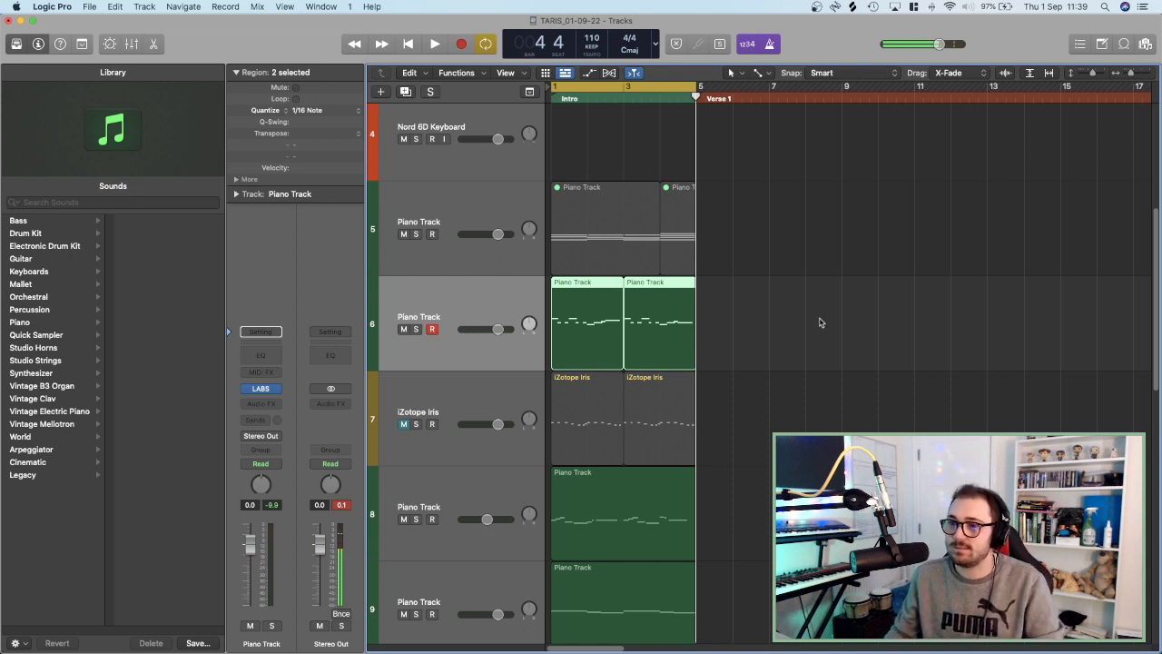
key("super+Right")
key("super+Right")
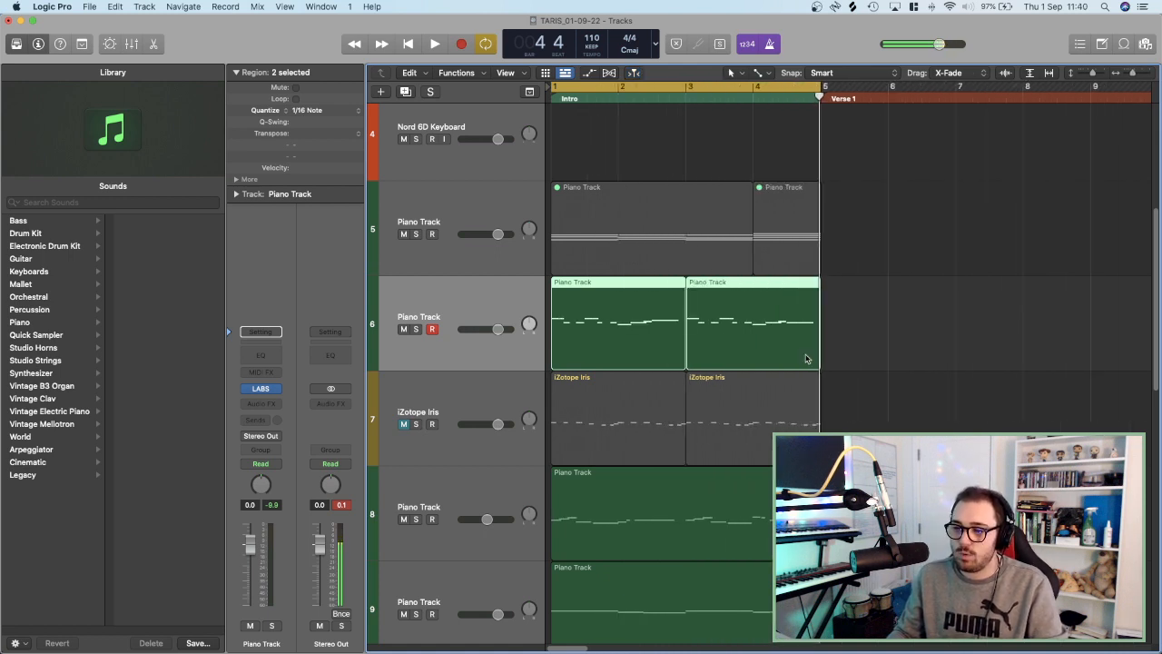
left_click(420, 236)
key("space")
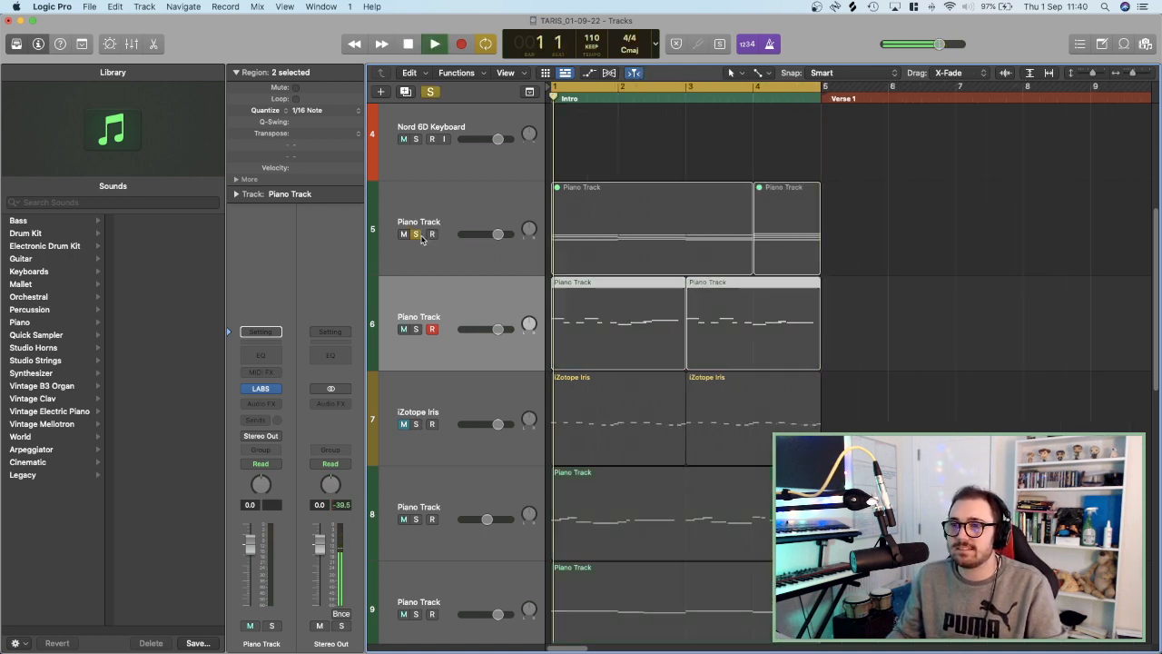
key("space")
left_click(419, 236)
Unmute both regions on Piano Track 5 and play the track soloed through the intro.
left_click_drag(959, 239, 595, 218)
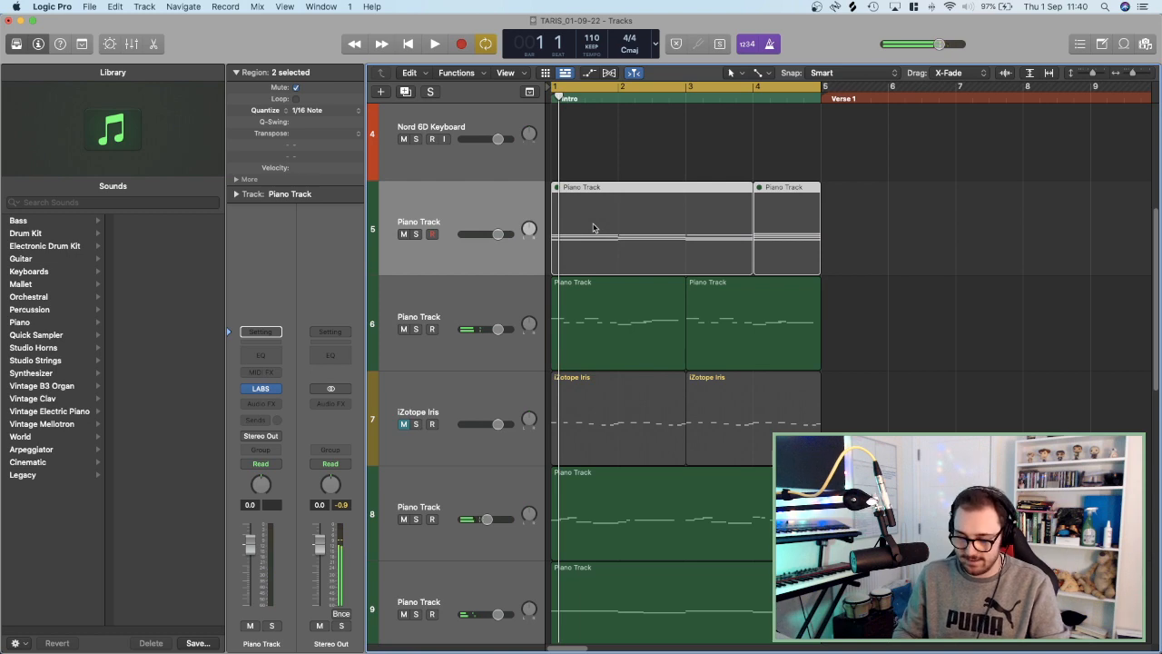
key("ctrl+m")
key("ctrl+s")
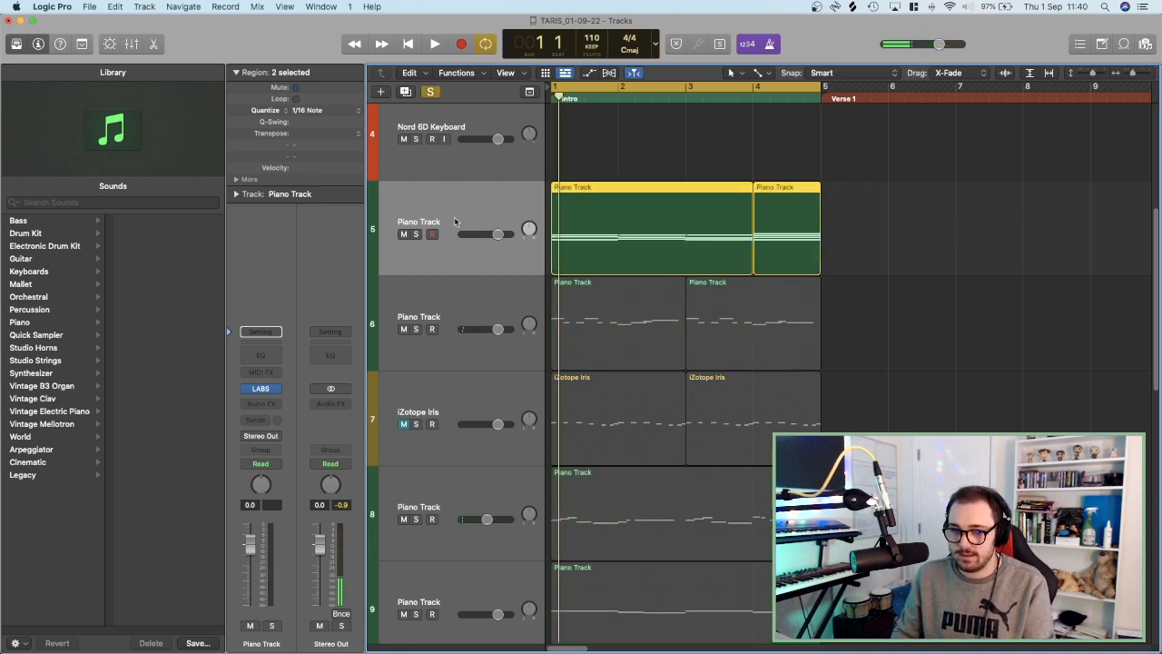
key("space")
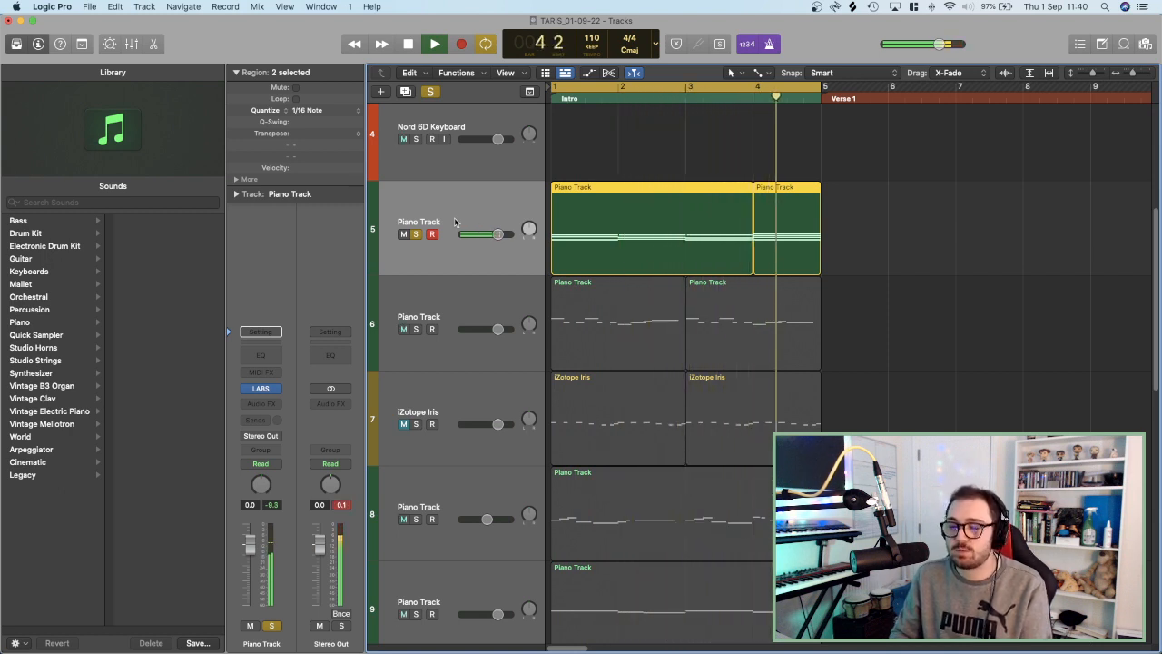
key("space")
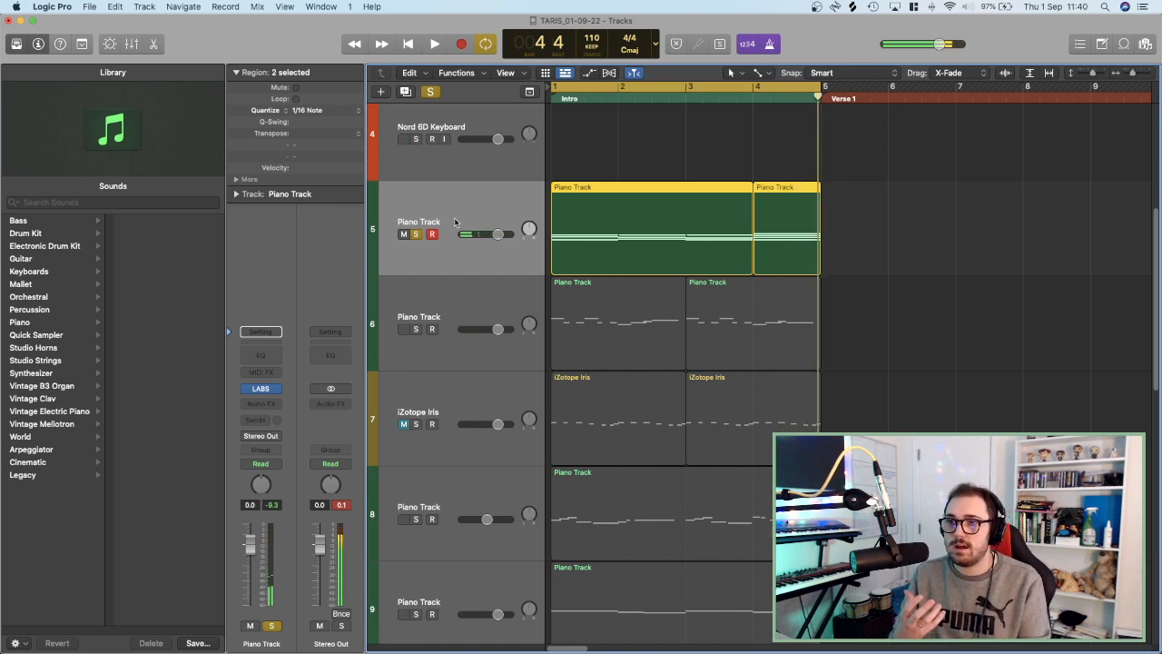
key("s")
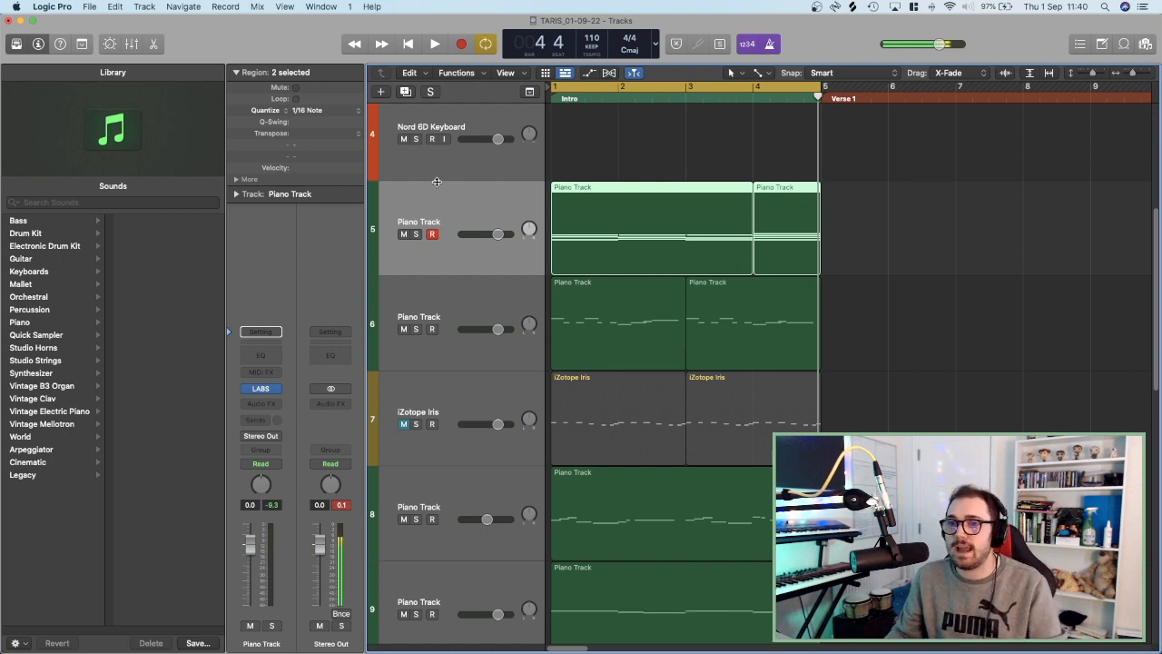
Examine the remaining tracks down to the drums, with Piano Track 5 soloed.
scroll(545, 244, "down", 5)
scroll(584, 435, "down", 2)
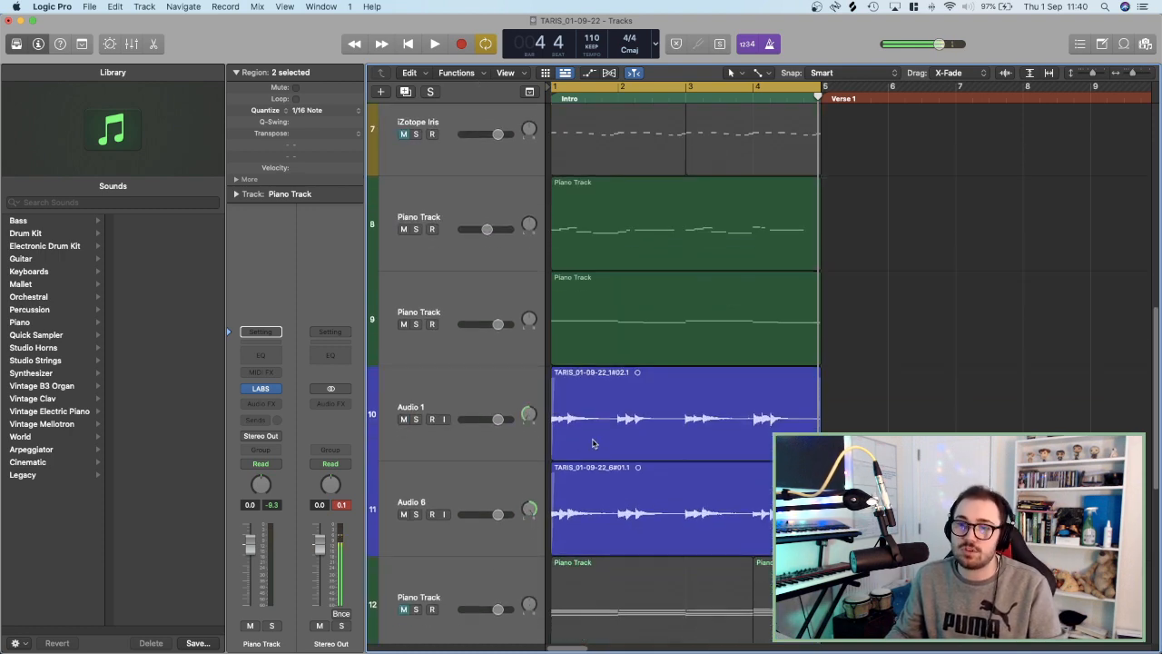
scroll(581, 435, "up", 8)
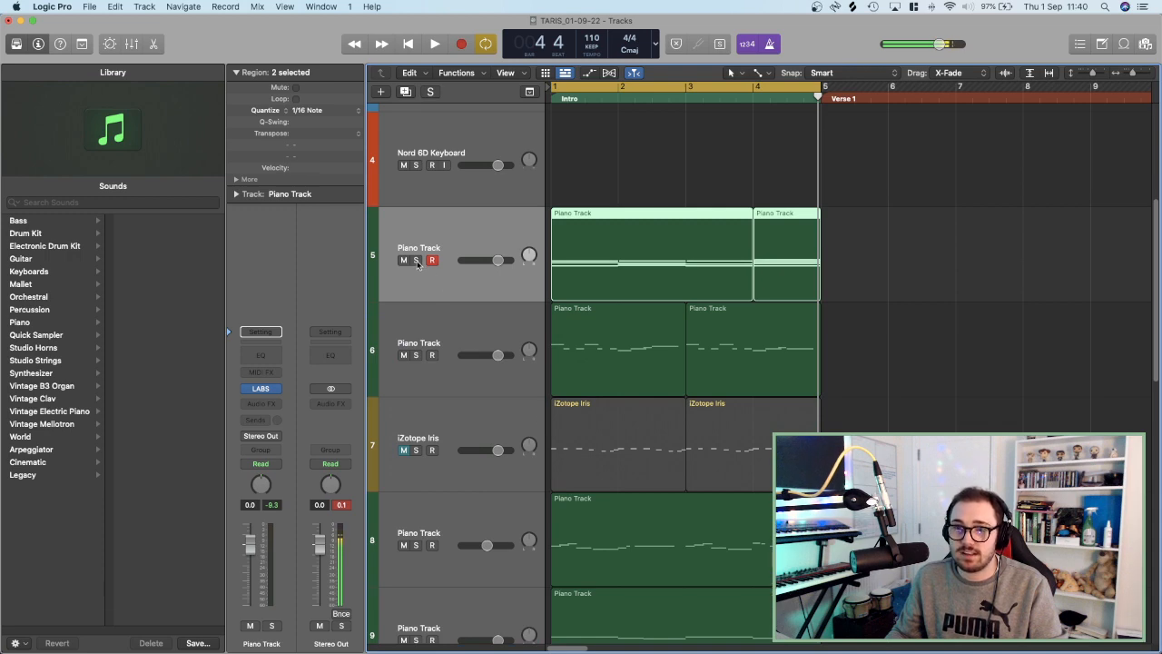
left_click(416, 260)
scroll(487, 369, "down", 8)
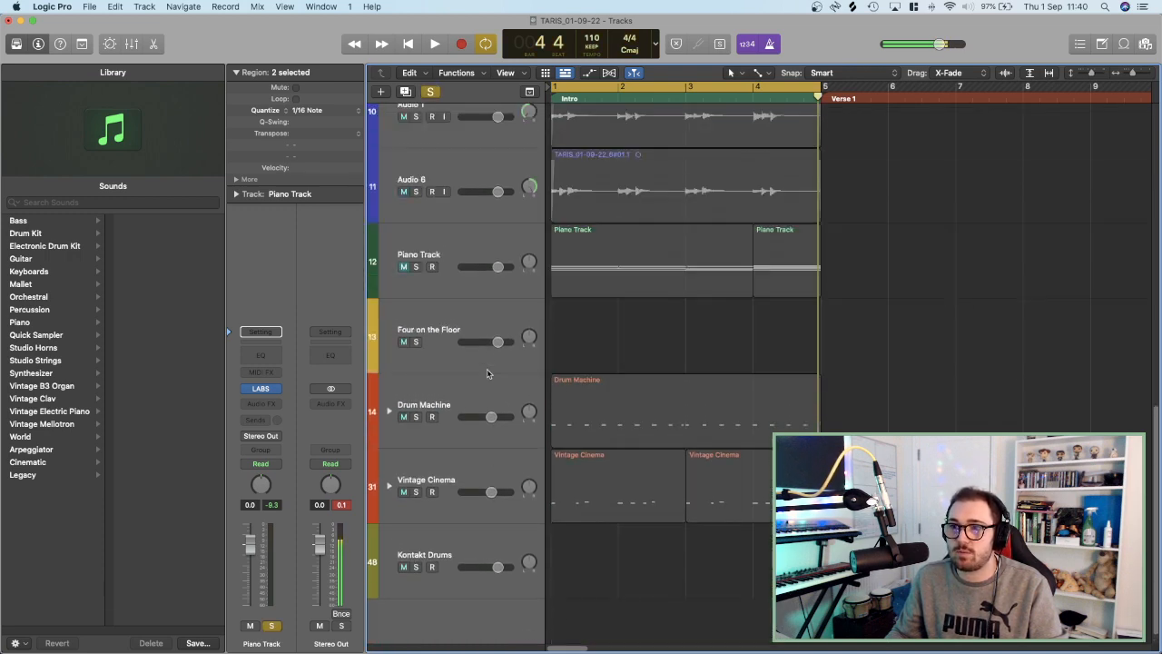
scroll(487, 371, "down", 2)
scroll(487, 371, "up", 4)
scroll(487, 370, "down", 2)
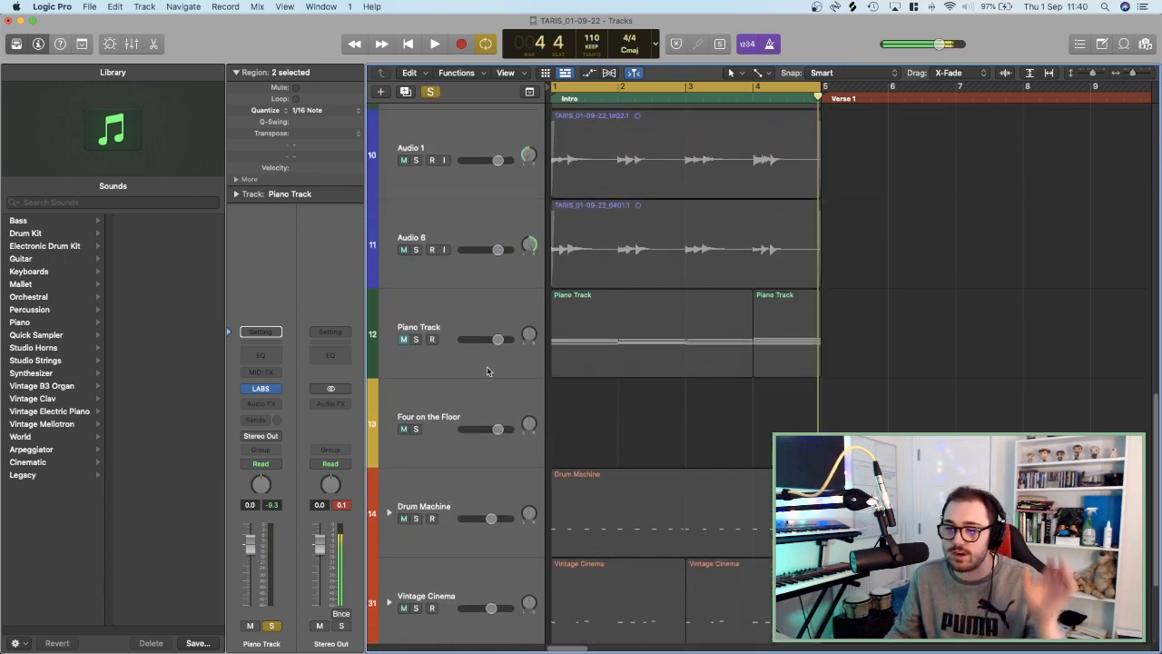
scroll(487, 369, "up", 10)
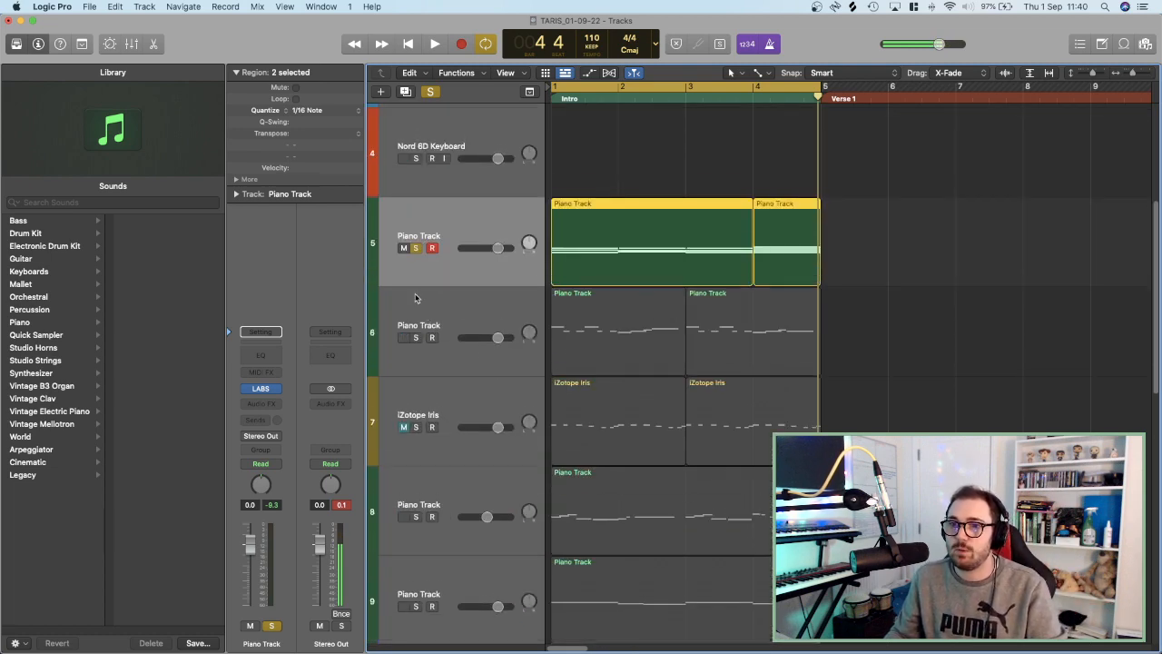
Turn off solo on Piano Track 5, mute the track, and play the intro loop without it.
left_click(418, 239)
left_click(405, 239)
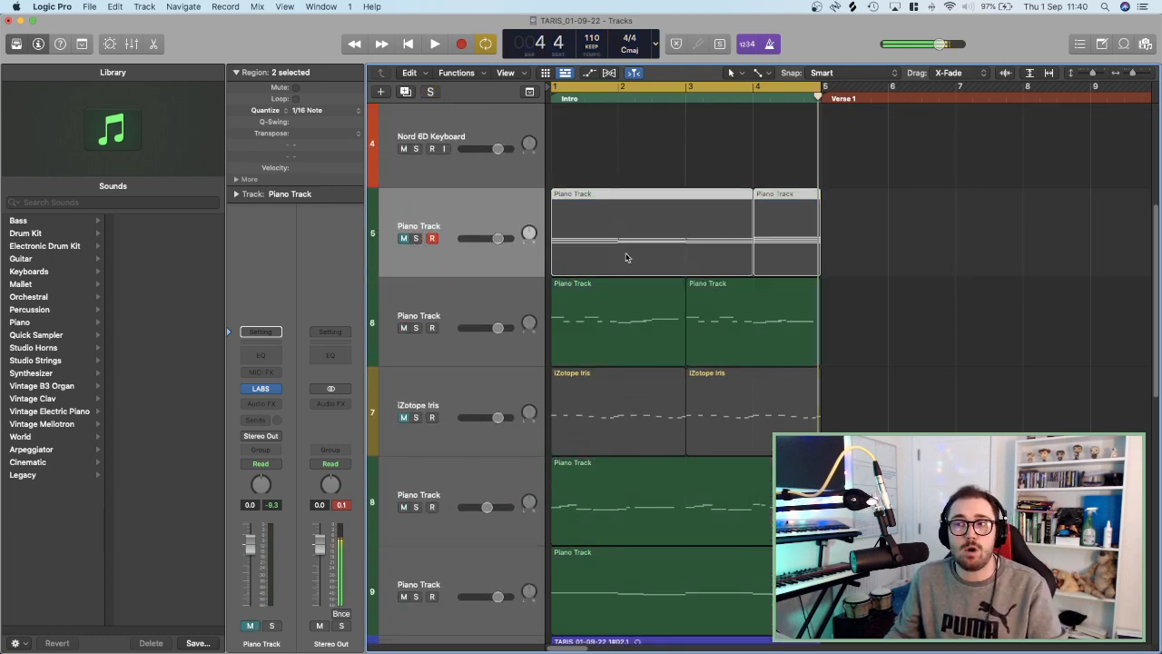
key("space")
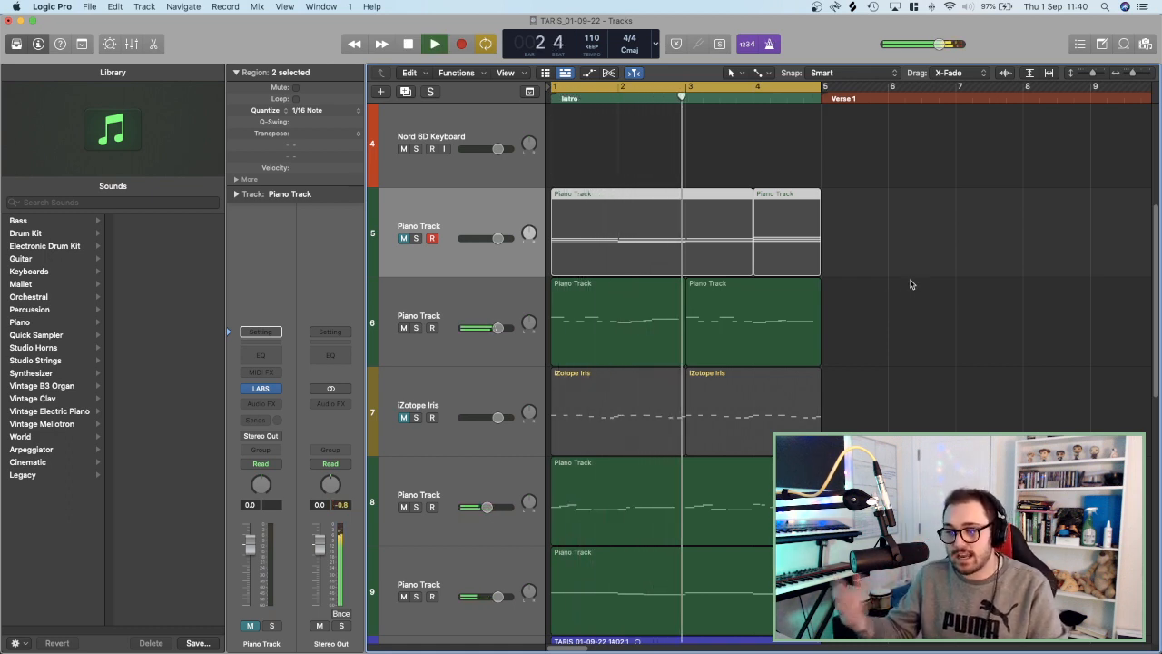
scroll(950, 204, "down", 1)
key("space")
Solo Audio 1 and Audio 6, play them on their own through the intro, and clear all solos.
scroll(935, 227, "down", 10)
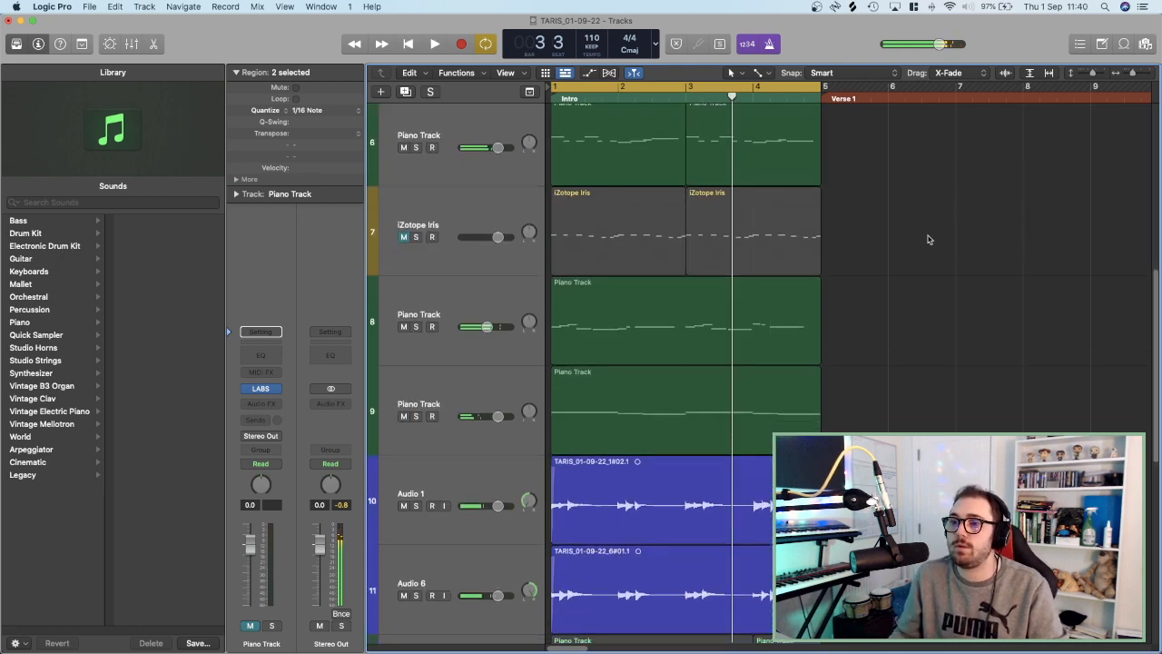
left_click(416, 293)
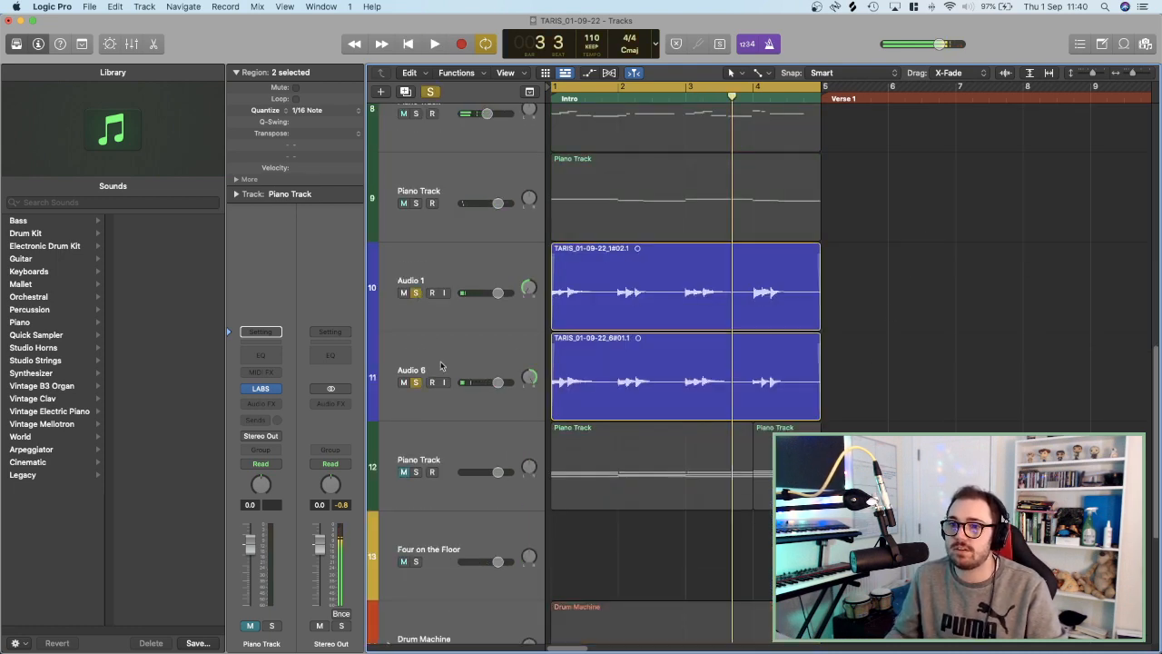
key("space")
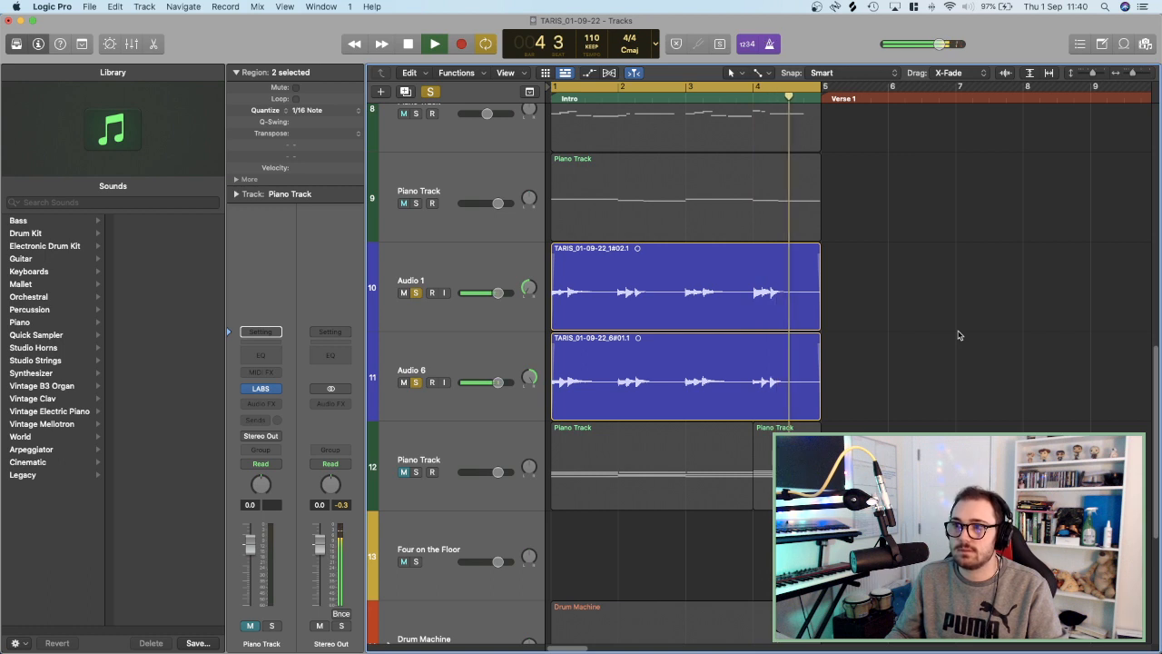
key("space")
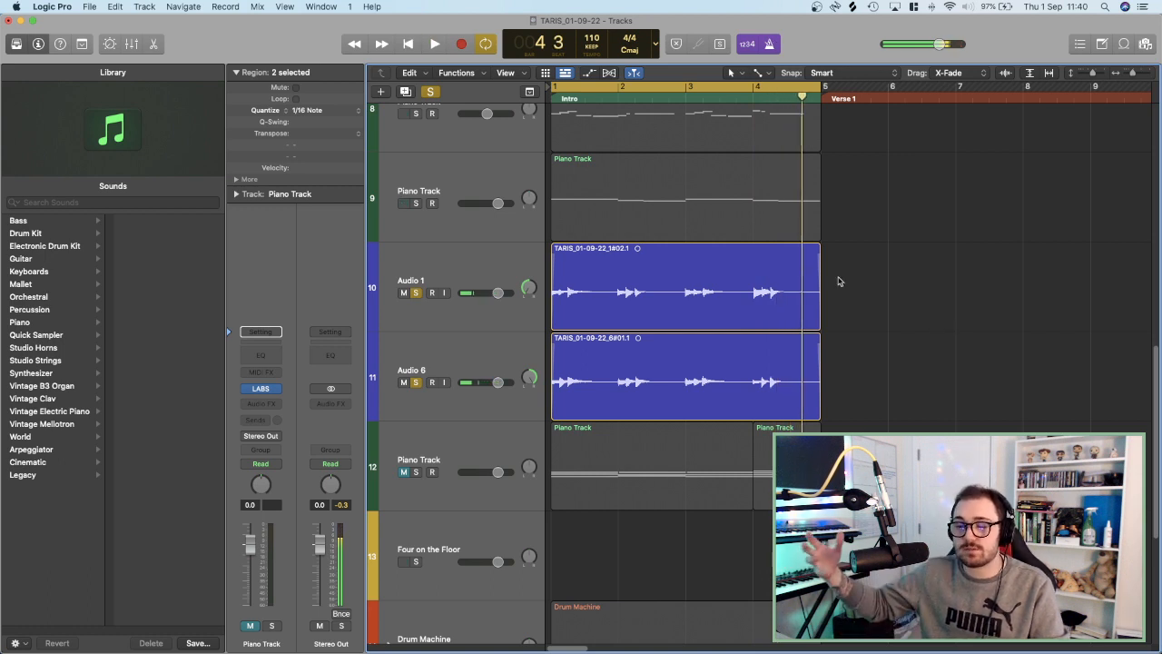
left_click(429, 90)
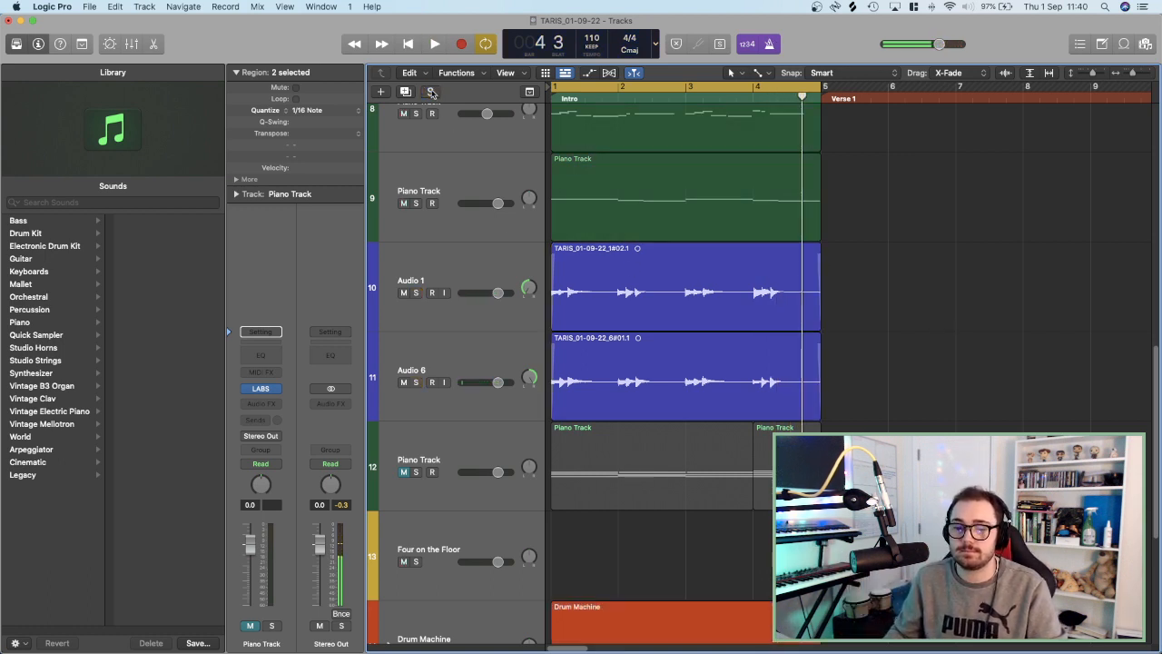
Play the intro loop with the full mix while looking through the piano and audio tracks.
key("space")
scroll(694, 338, "up", 1)
scroll(743, 391, "down", 1)
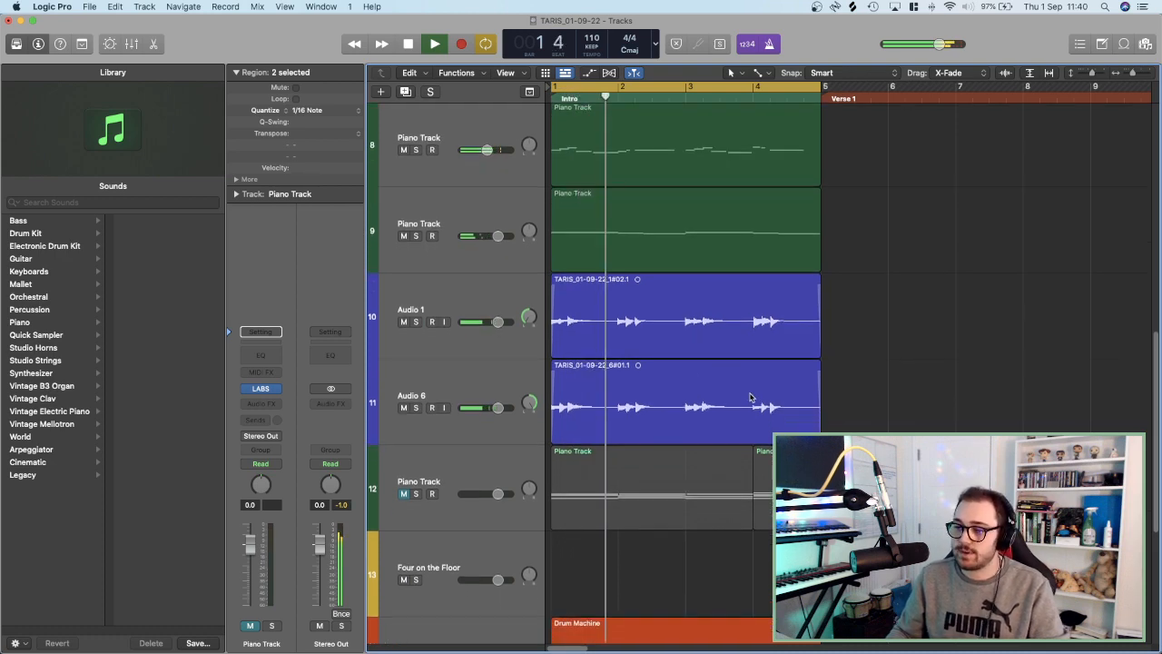
scroll(751, 398, "up", 5)
scroll(751, 398, "down", 7)
scroll(740, 424, "down", 2)
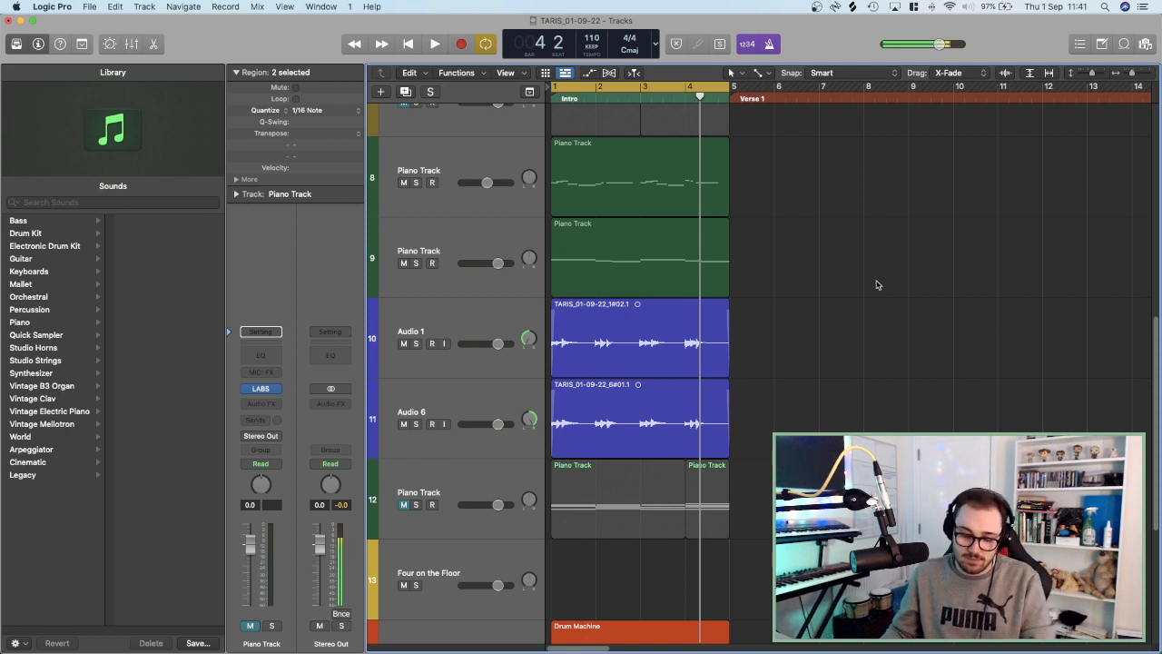
Get an overview of all tracks from the Nord 6D Keyboard to Kontakt Drums and briefly replay the intro.
key("super+Up")
key("super+Up")
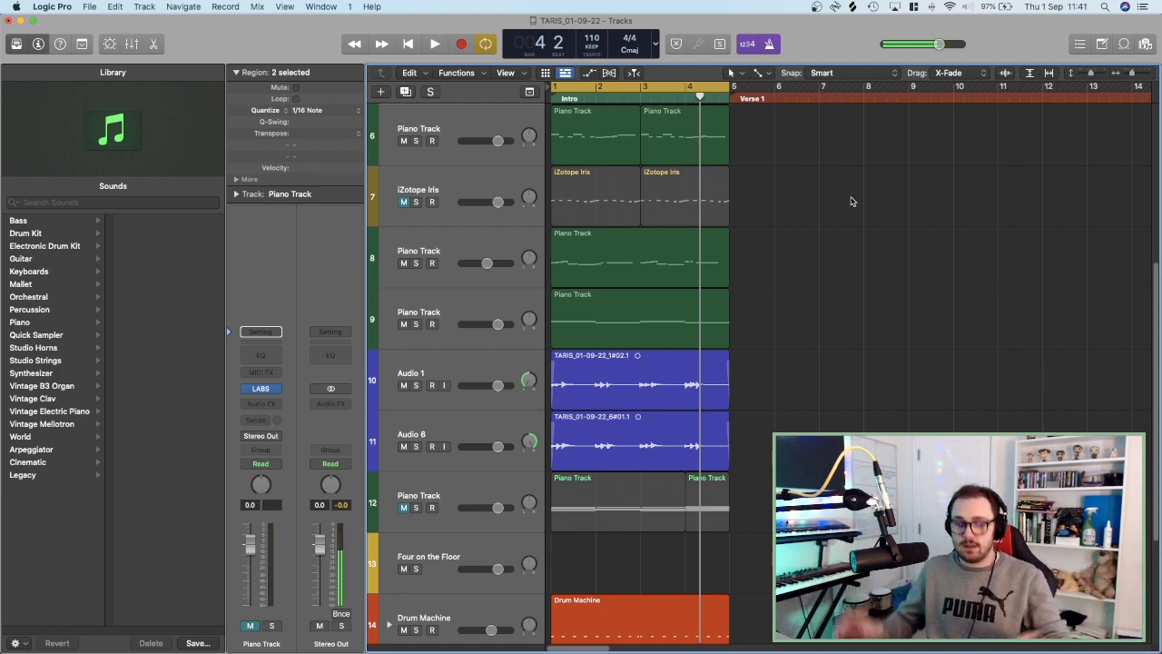
scroll(853, 194, "down", 3)
scroll(536, 208, "up", 1)
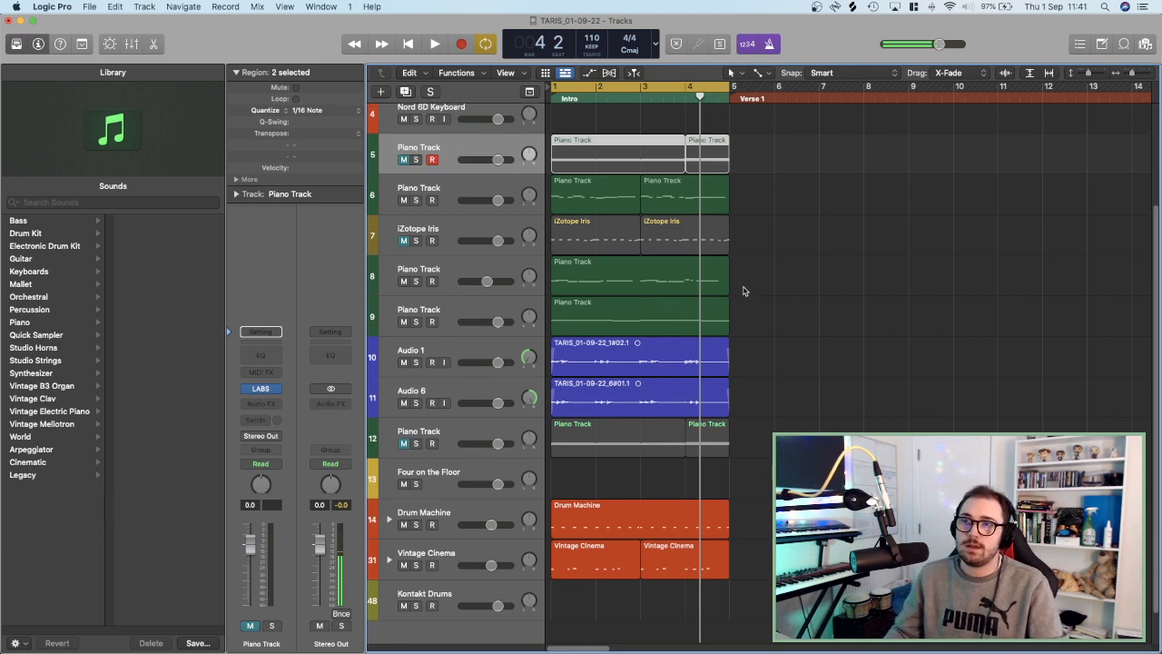
scroll(744, 290, "up", 1)
key("space")
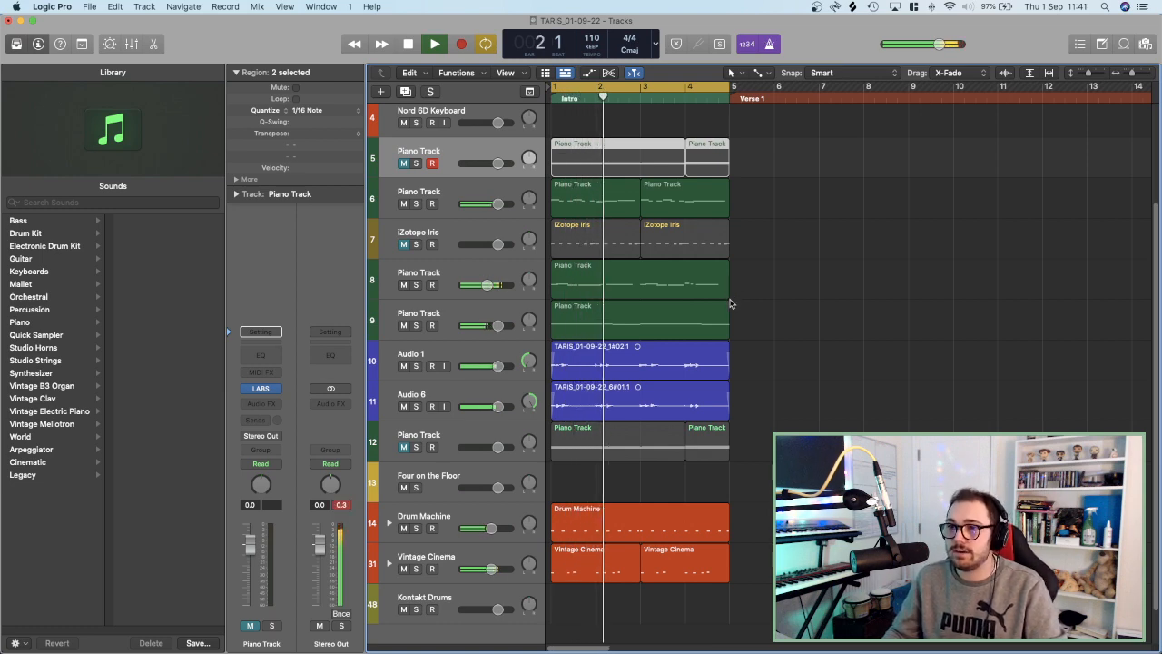
key("space")
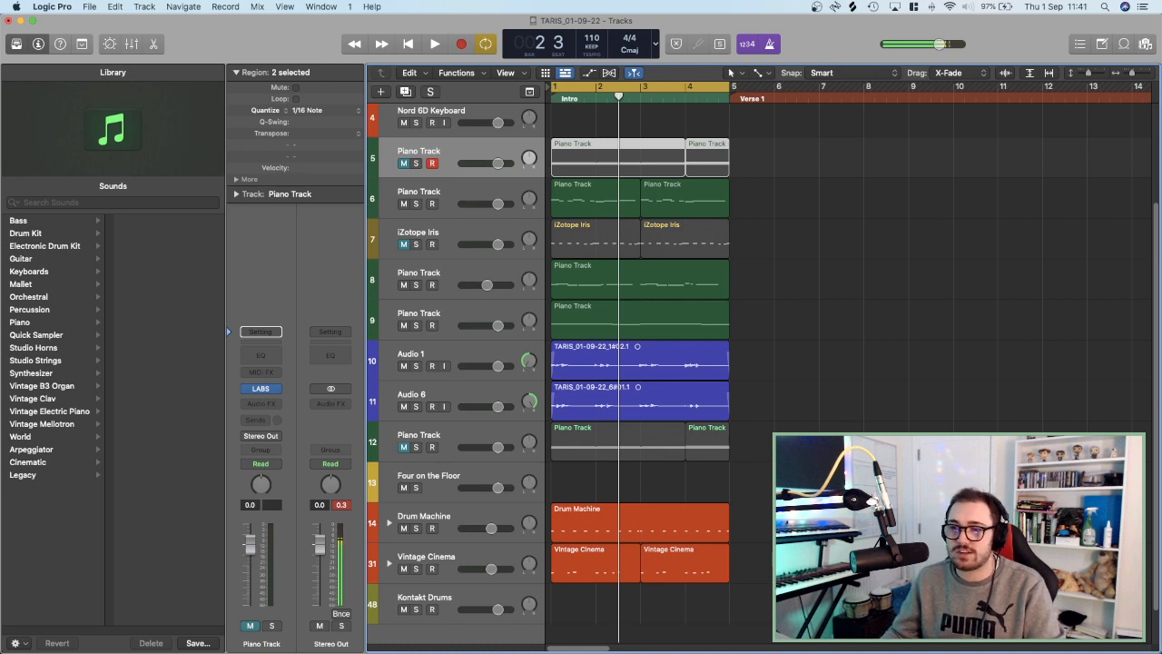
Play the intro with cycle mode off, and turn the four-bar cycle back on during playback.
scroll(1158, 406, "down", 2)
scroll(1158, 406, "up", 5)
scroll(1158, 406, "down", 2)
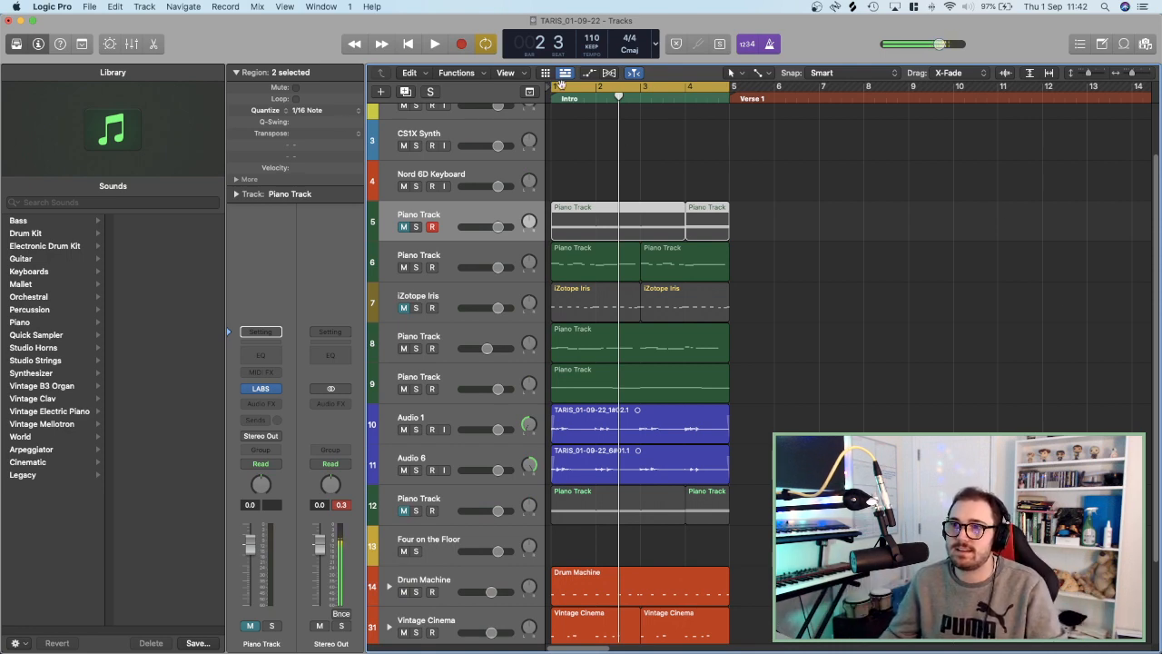
left_click(562, 87)
key("space")
scroll(677, 232, "down", 3)
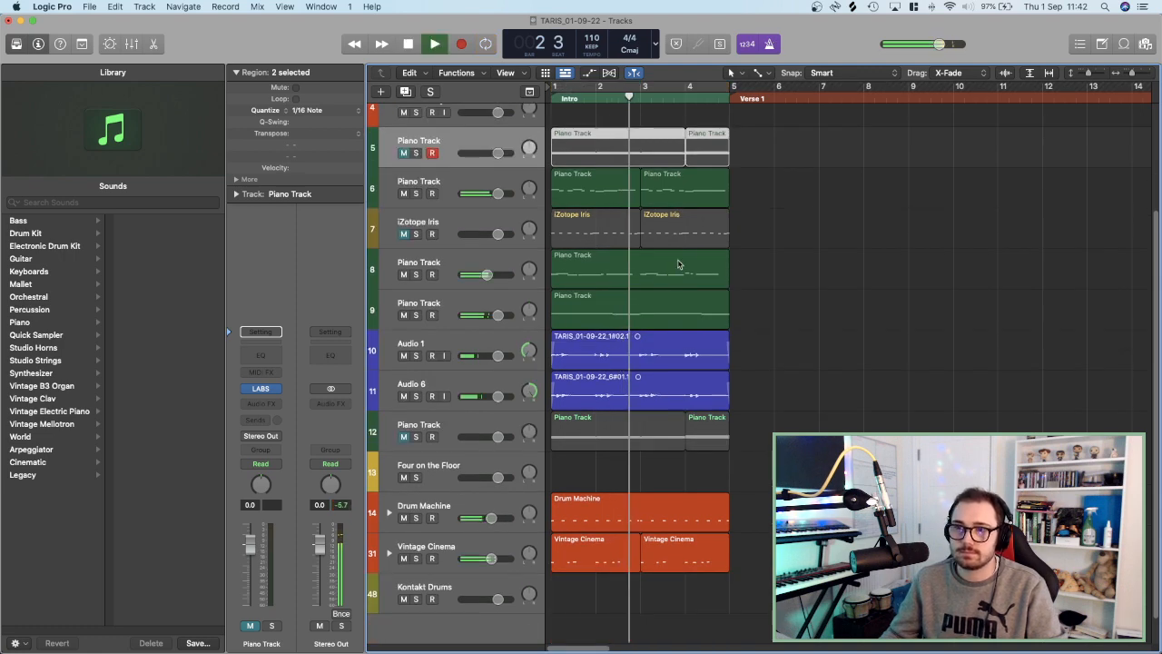
left_click(639, 86)
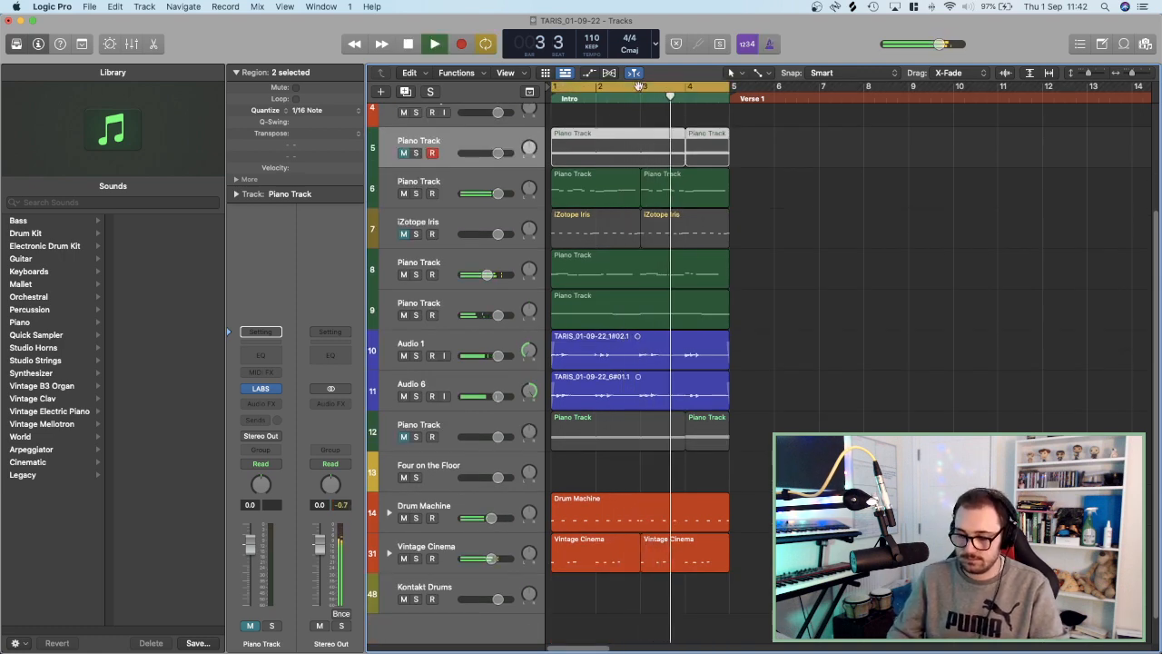
scroll(638, 108, "down", 1)
scroll(638, 108, "down", 1)
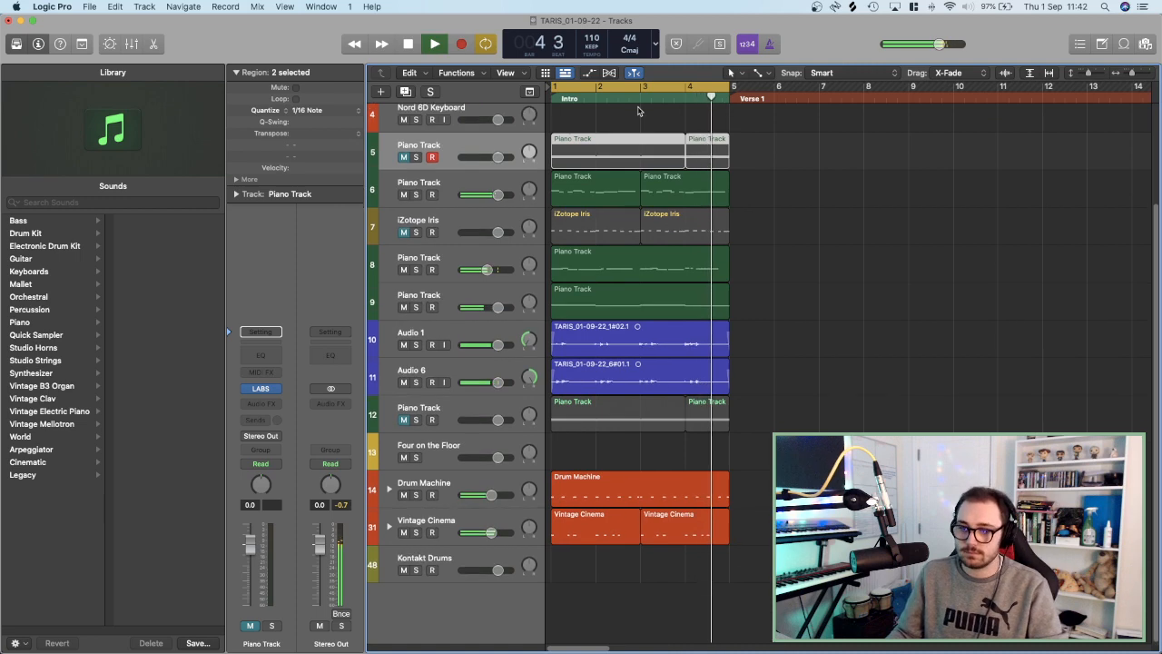
Stop and replay the four-bar intro loop with the full mix, and halt playback near the end of bar 4.
key("space")
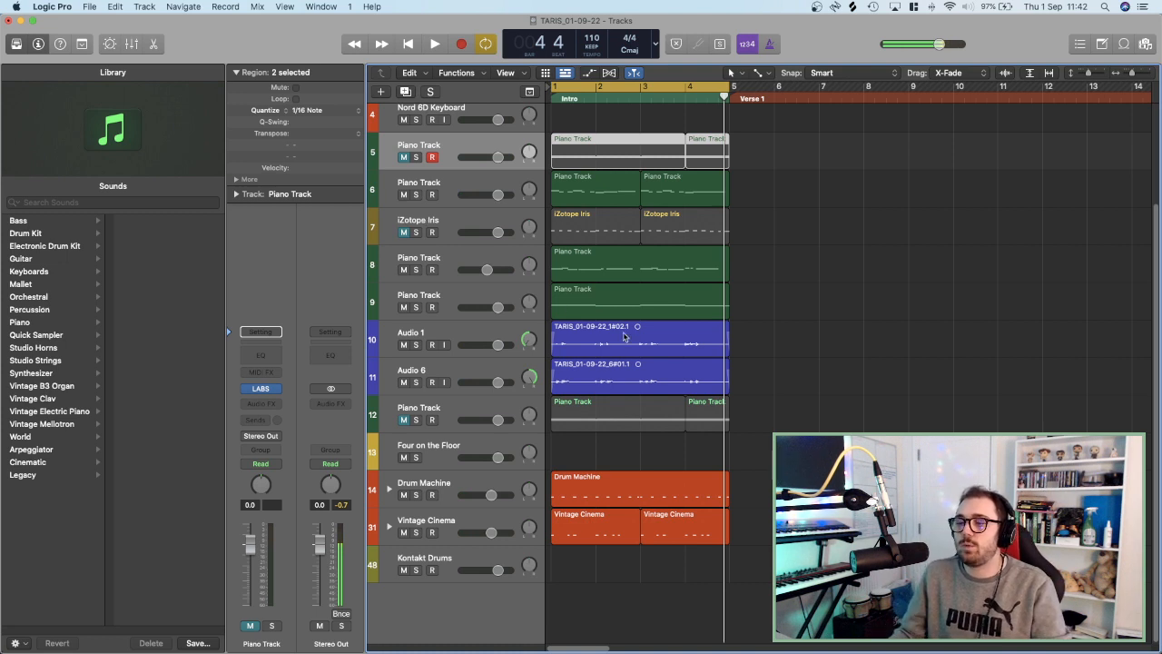
key("space")
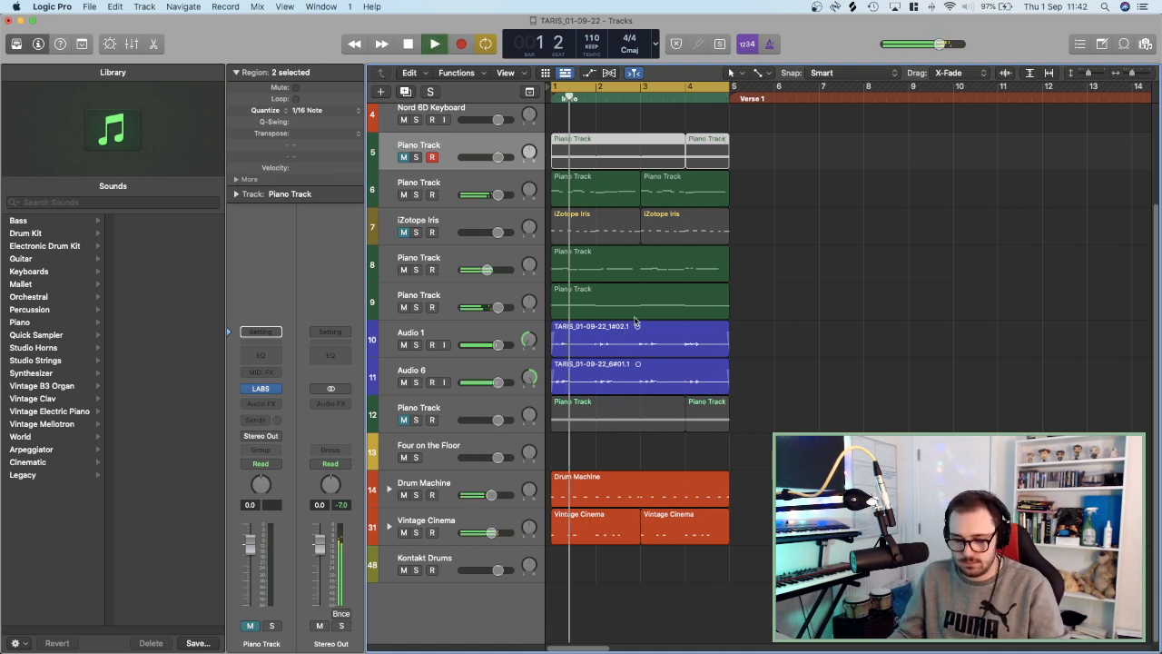
key("super+Up")
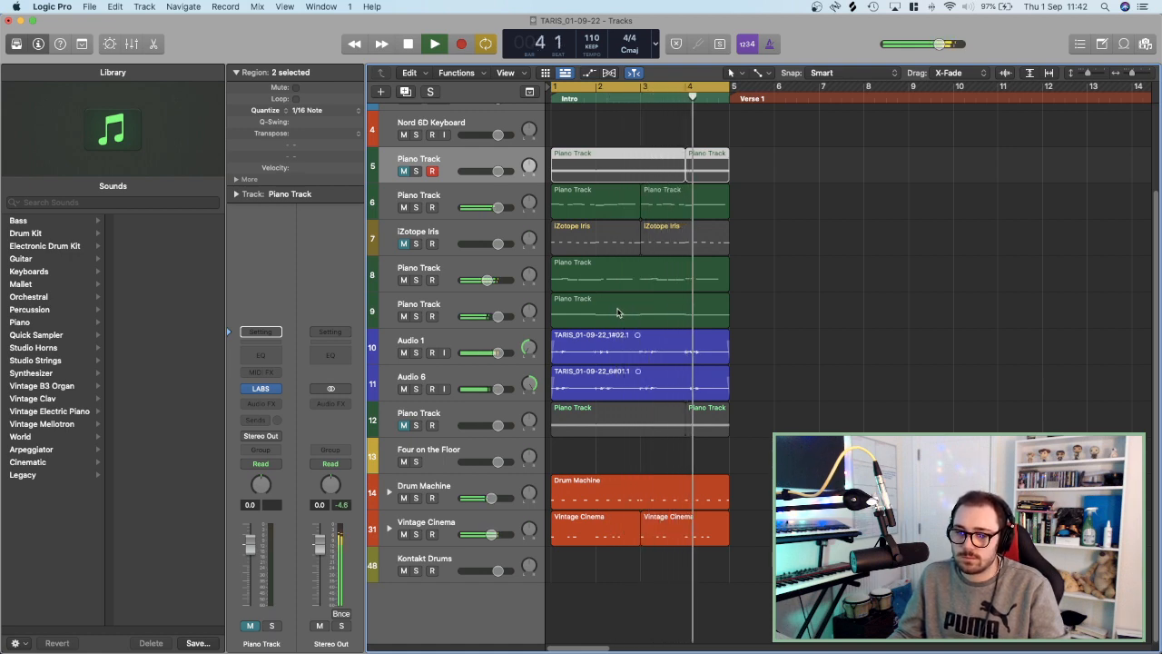
key("space")
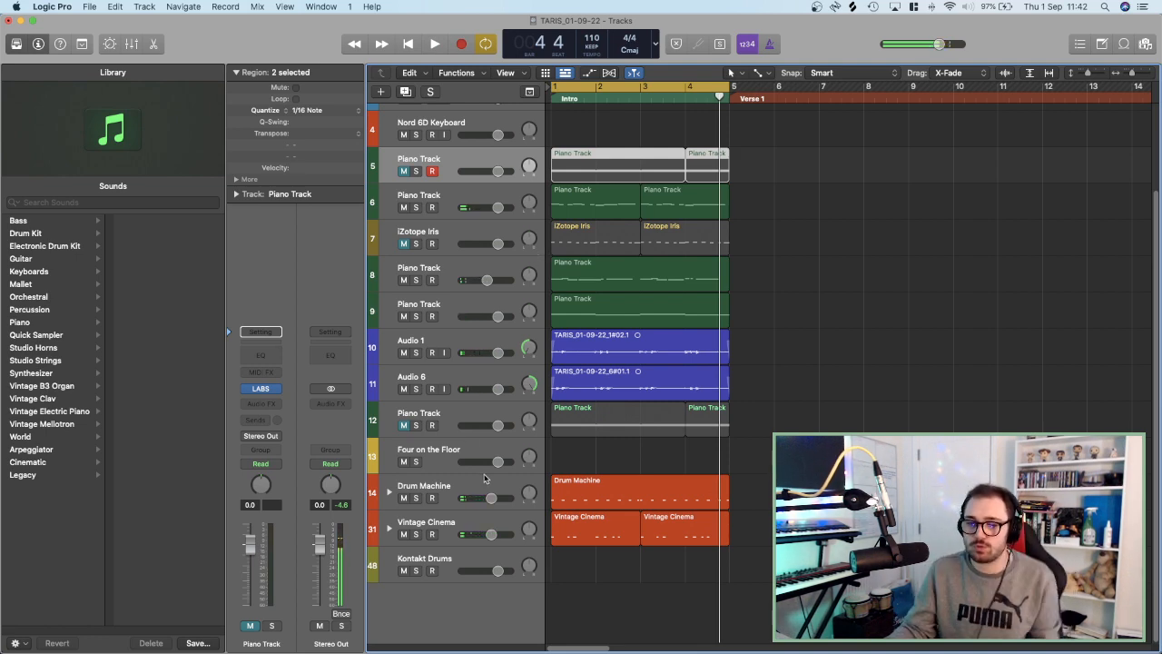
Duplicate the selected muted LABS piano track with the same settings, and unmute the new empty track.
left_click(405, 92)
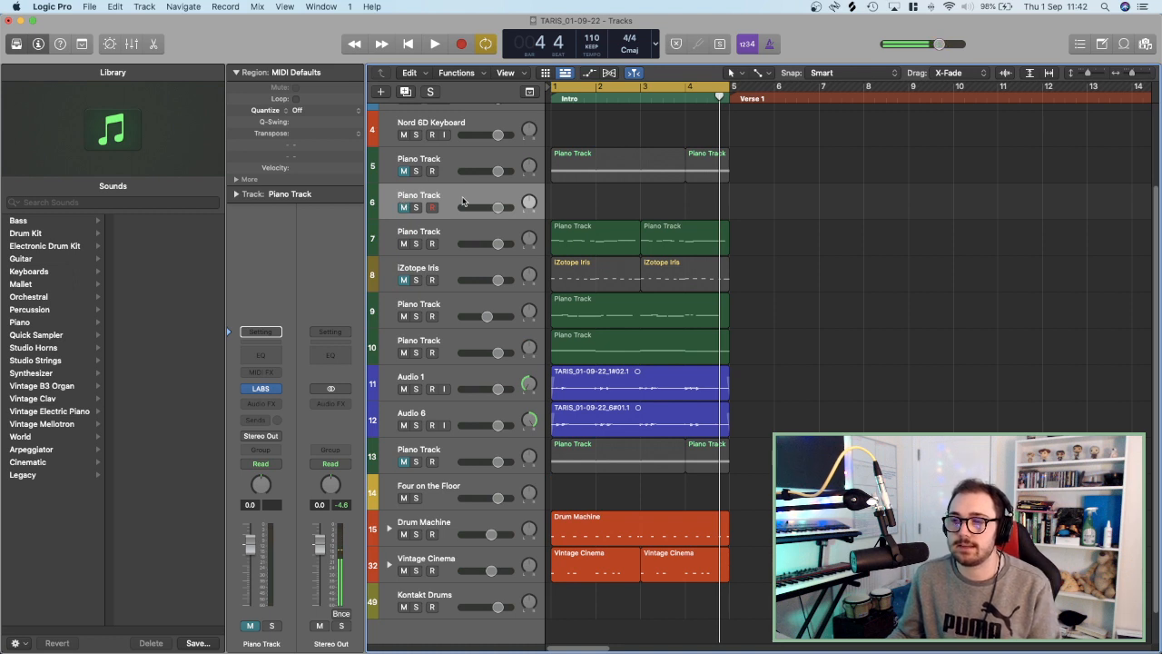
key("space")
key("space")
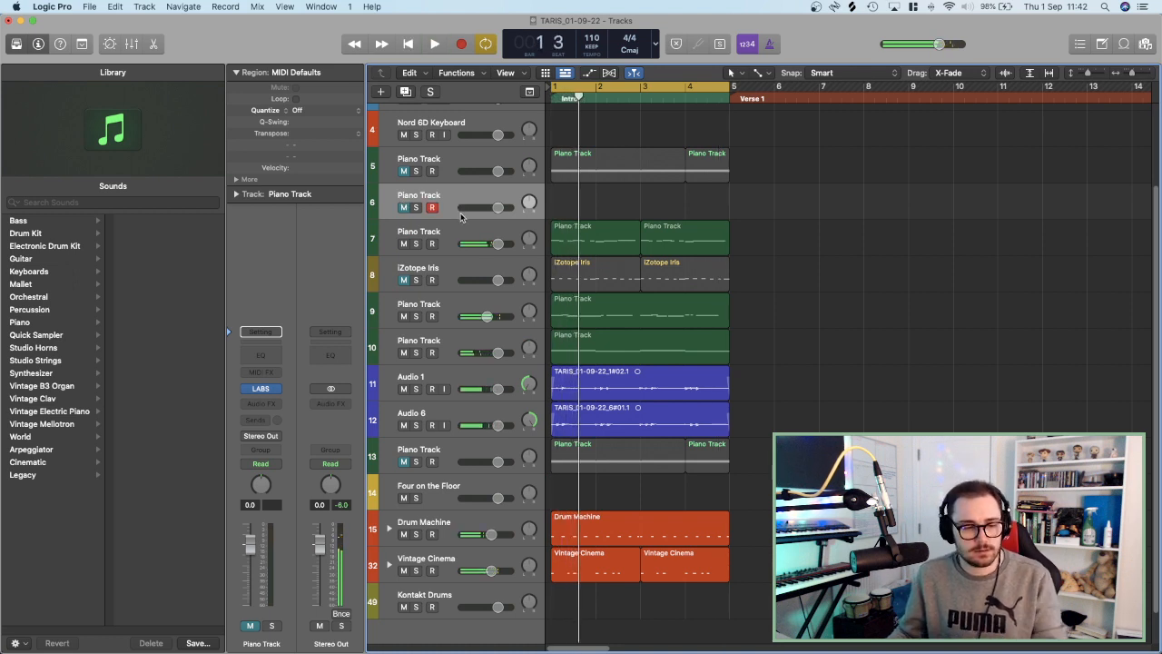
left_click(414, 210)
left_click(405, 209)
left_click(414, 209)
left_click(405, 210)
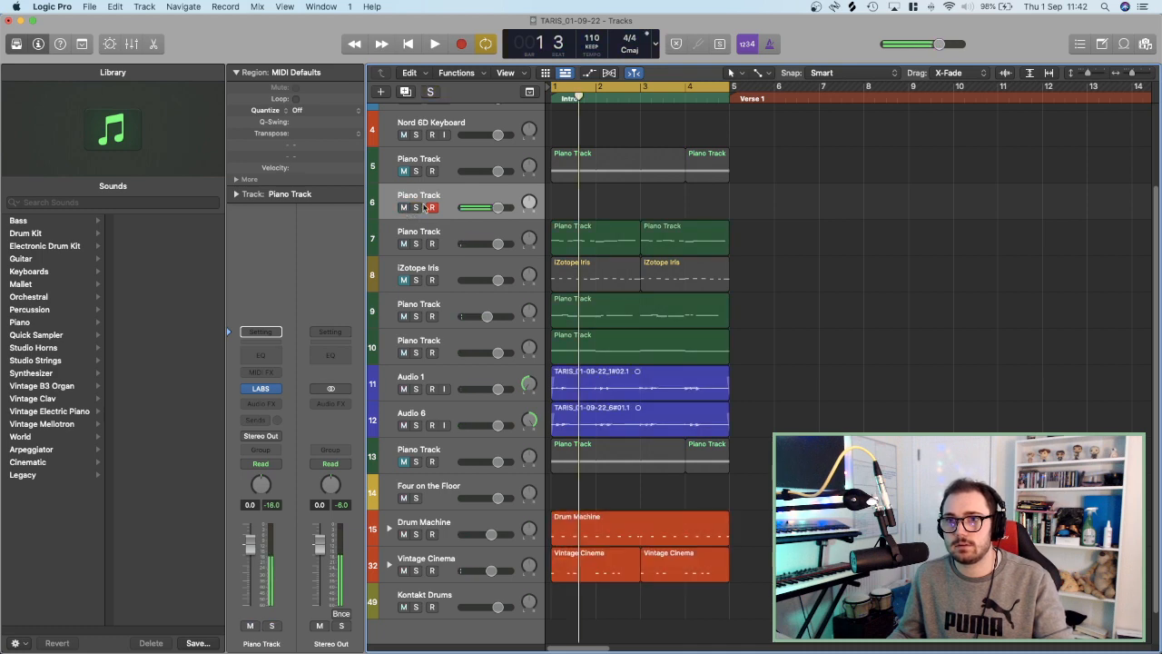
Loop the intro from bar 1 while rehearsing a part on the new record-enabled piano track.
key("Return")
key("space")
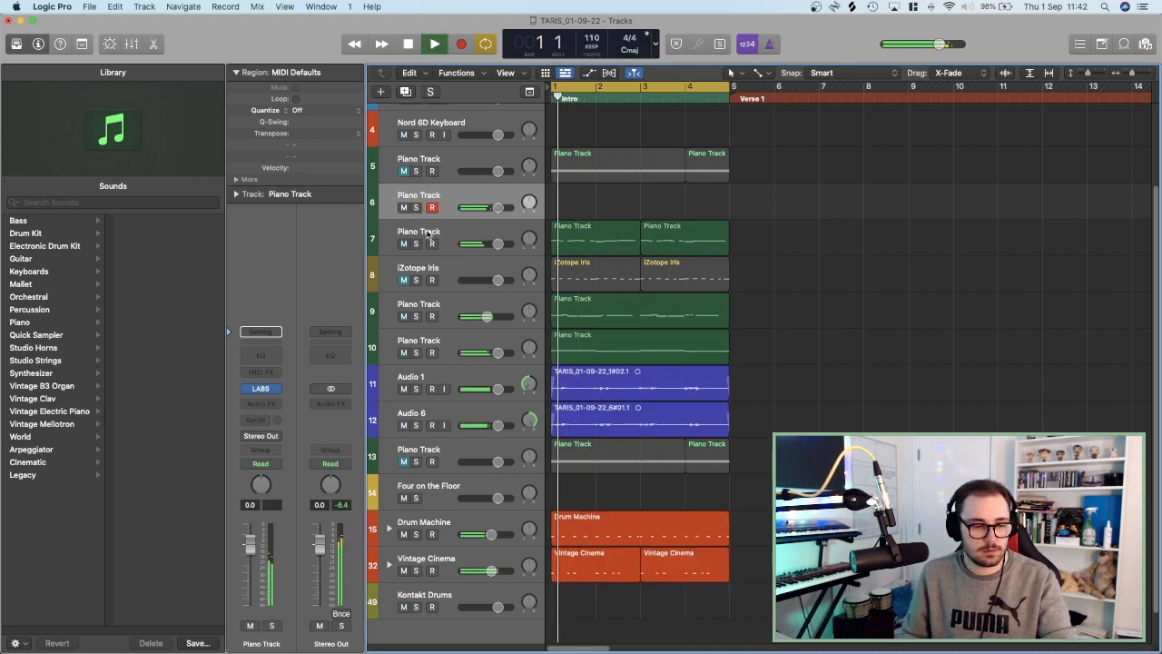
key("space")
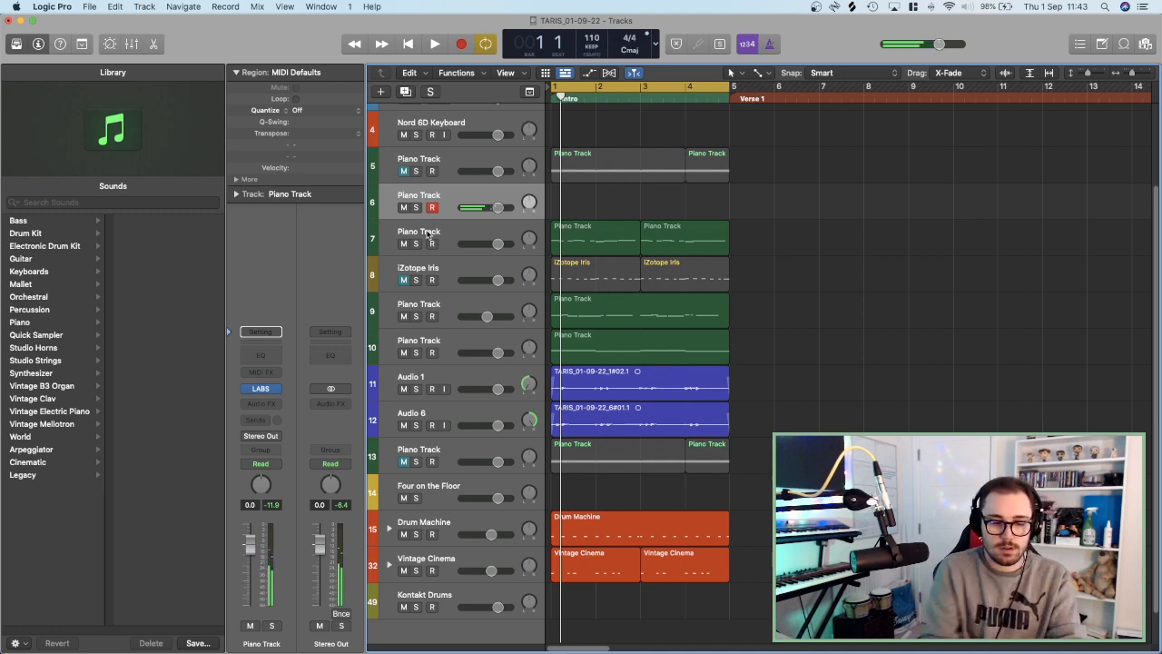
key("space")
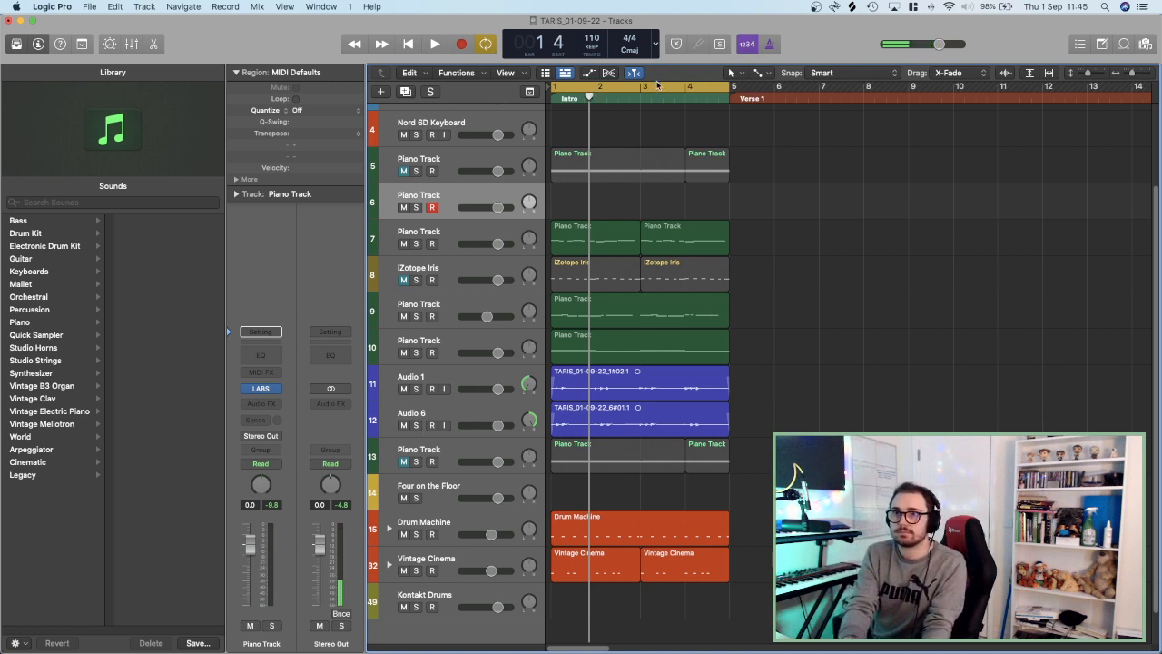
Turn cycle mode off and record a piano part on the new track from Verse 1 at bar 5 until bar 17.
left_click(657, 85)
left_click(735, 94)
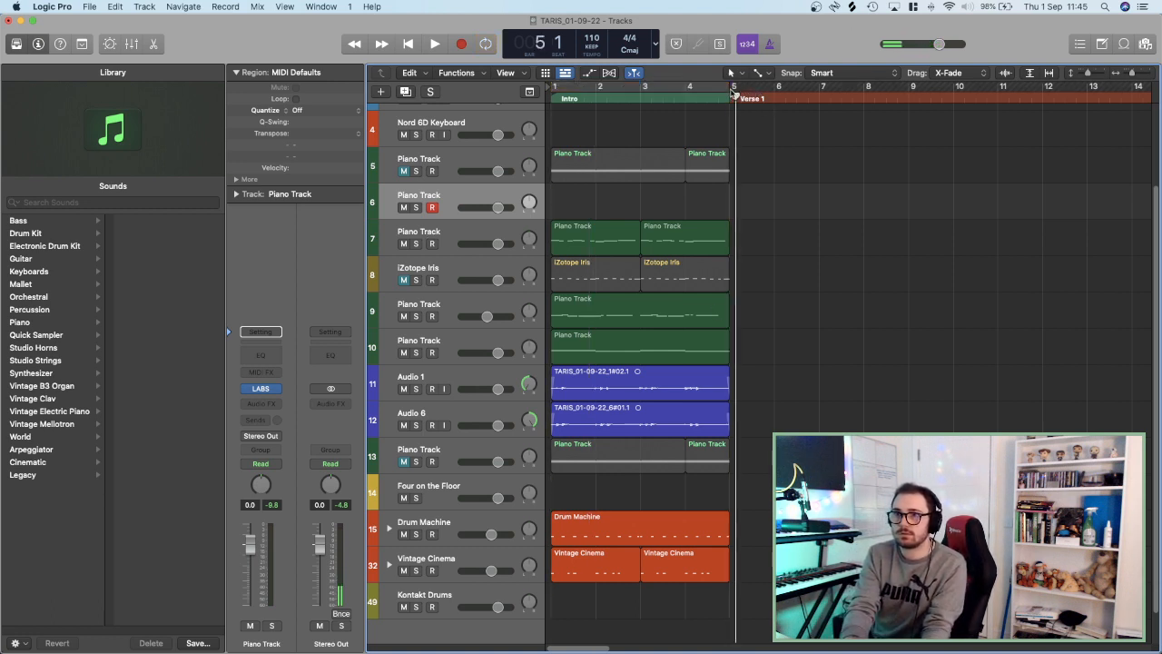
key("r")
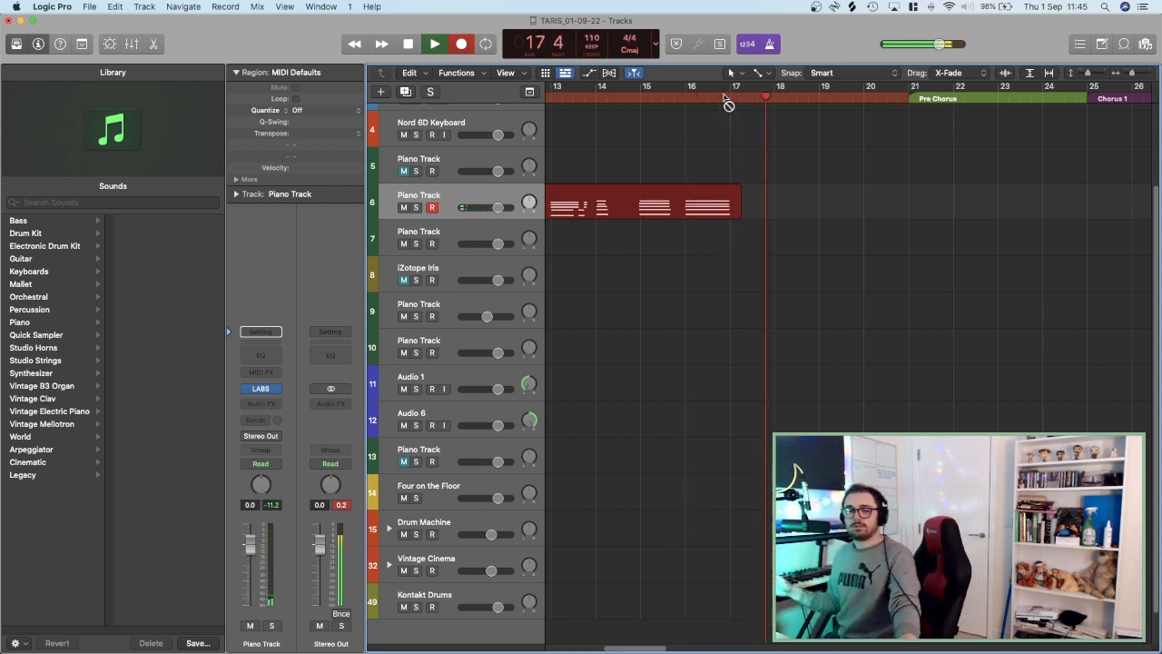
key("space")
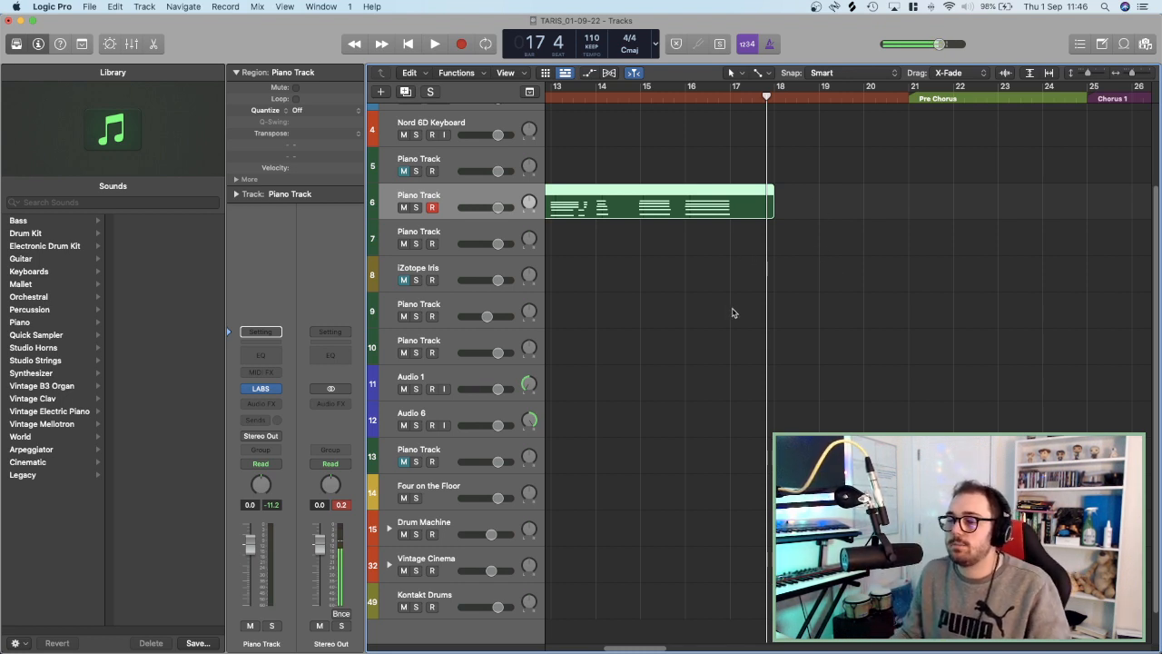
Examine the newly recorded Verse 1 piano region up close and listen to it from bar 12 to bar 14.
scroll(734, 314, "left", 10)
scroll(739, 315, "up", 5)
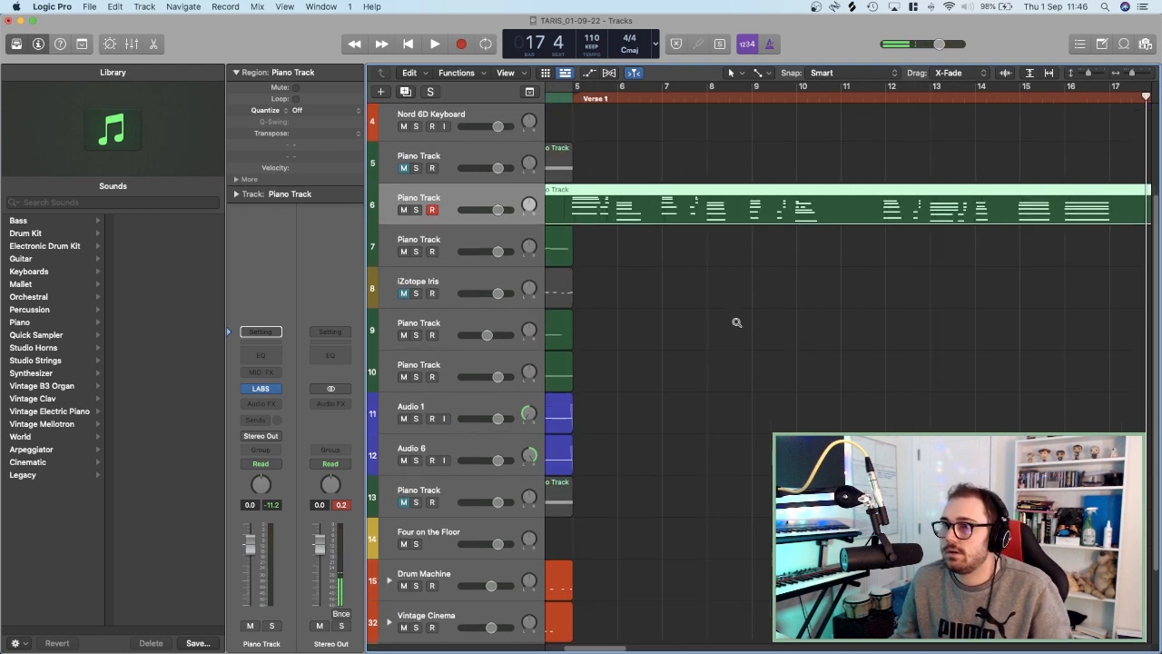
scroll(732, 332, "up", 4)
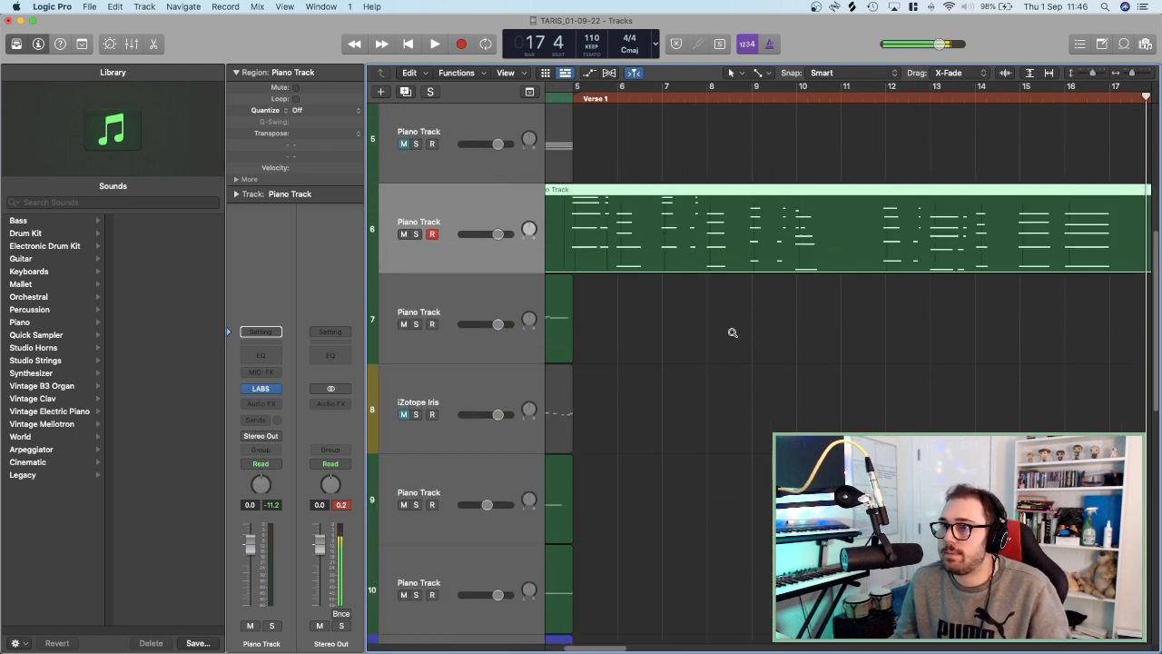
scroll(732, 335, "down", 2)
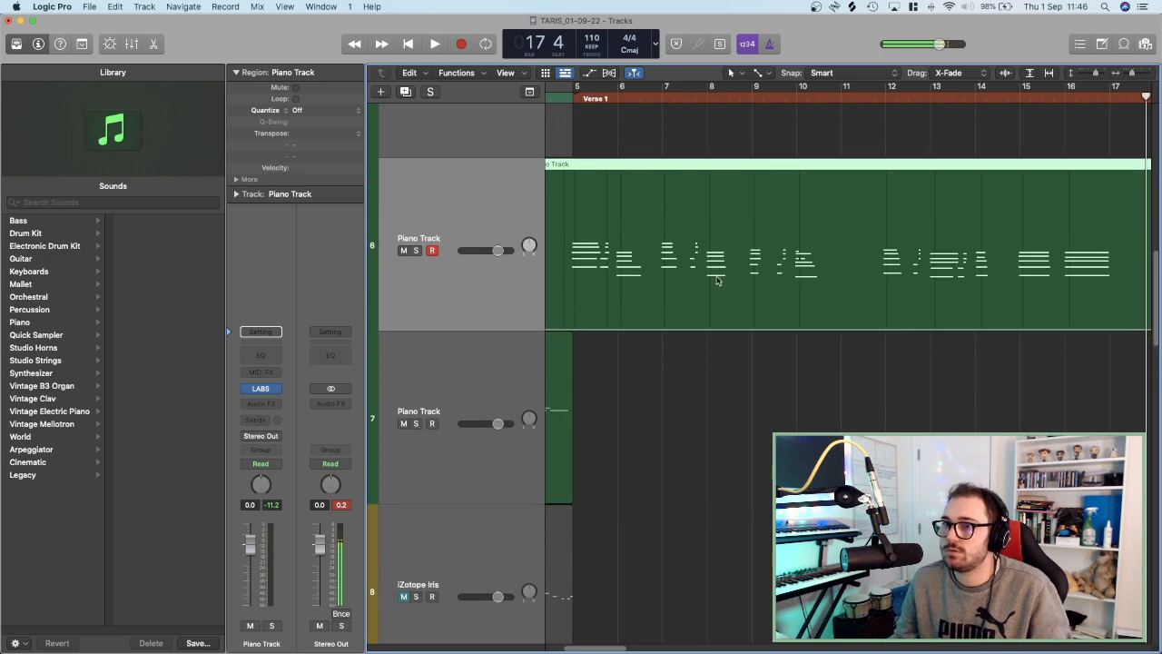
left_click(872, 99)
key("space")
scroll(877, 304, "left", 3)
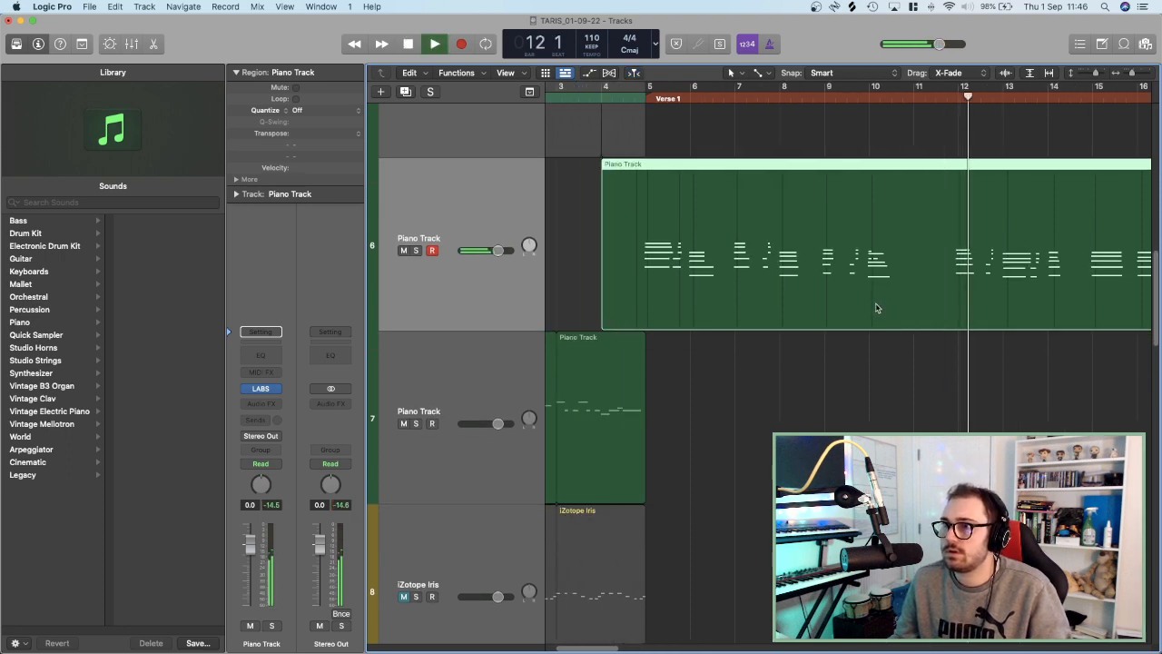
scroll(876, 311, "left", 2)
scroll(874, 320, "right", 2)
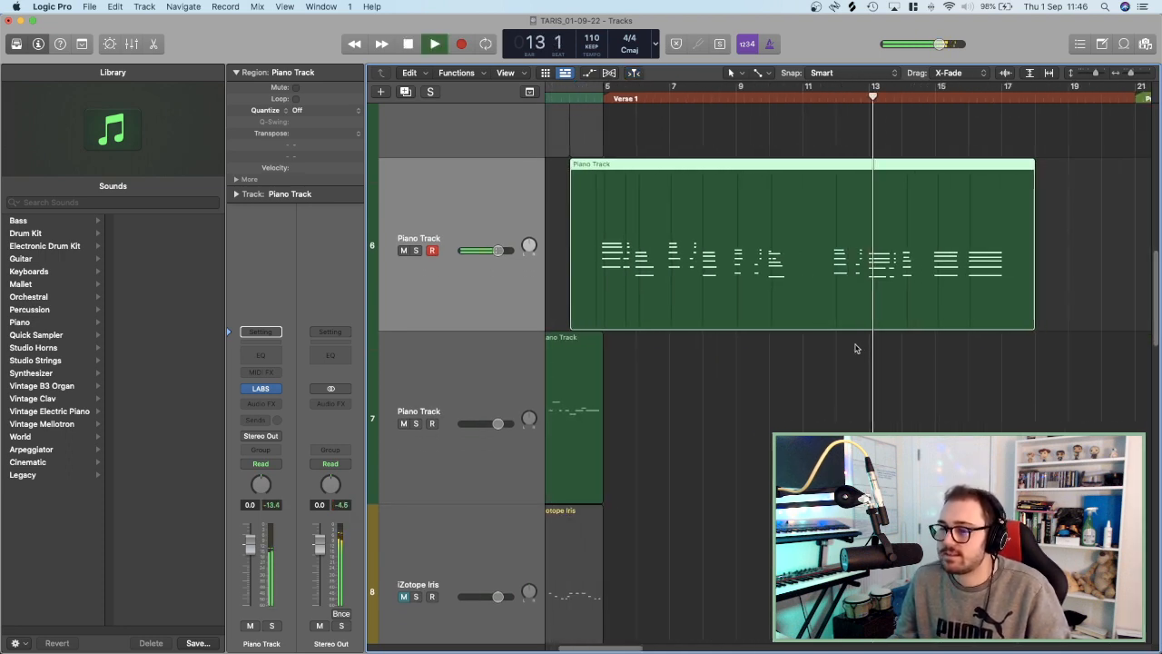
scroll(856, 351, "up", 3)
scroll(856, 350, "down", 5)
scroll(856, 351, "up", 5)
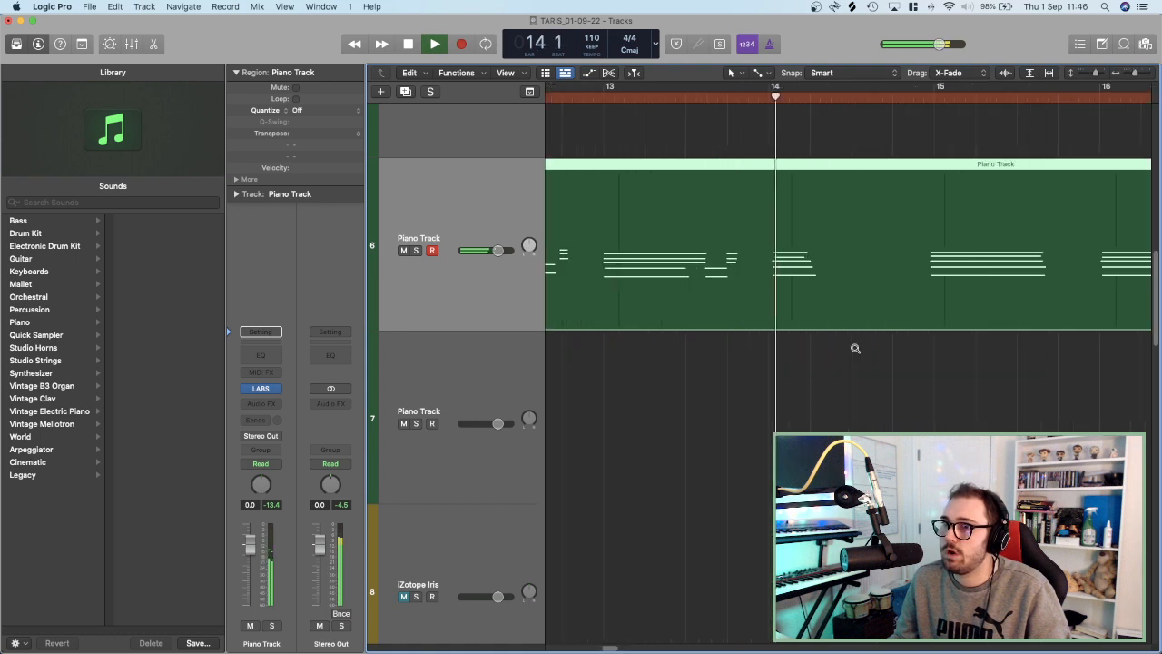
scroll(856, 350, "down", 1)
scroll(854, 352, "left", 6)
key("space")
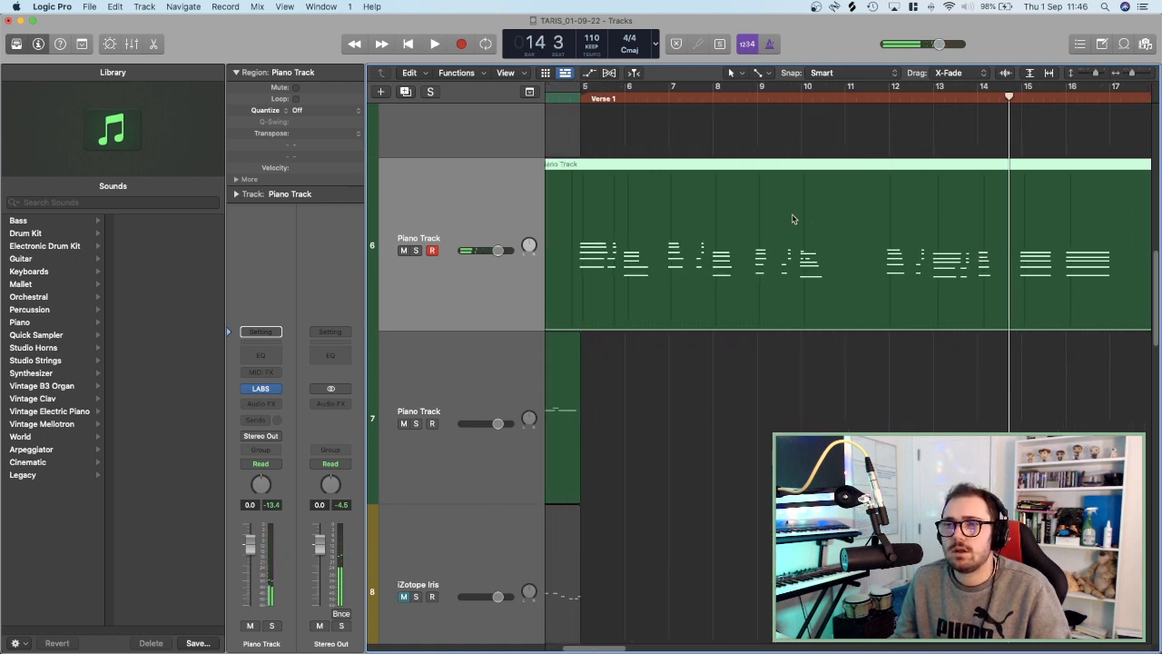
Replay the recorded piano take from bar 12.
key("space")
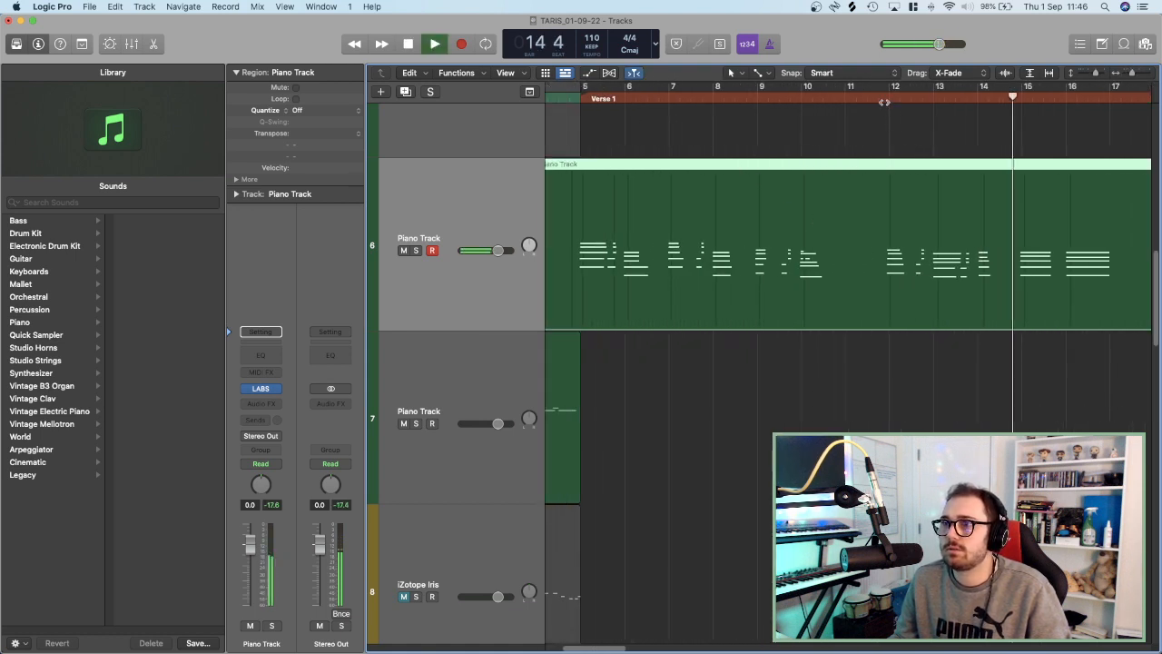
left_click(885, 96)
key("space")
left_click(576, 106)
key("space")
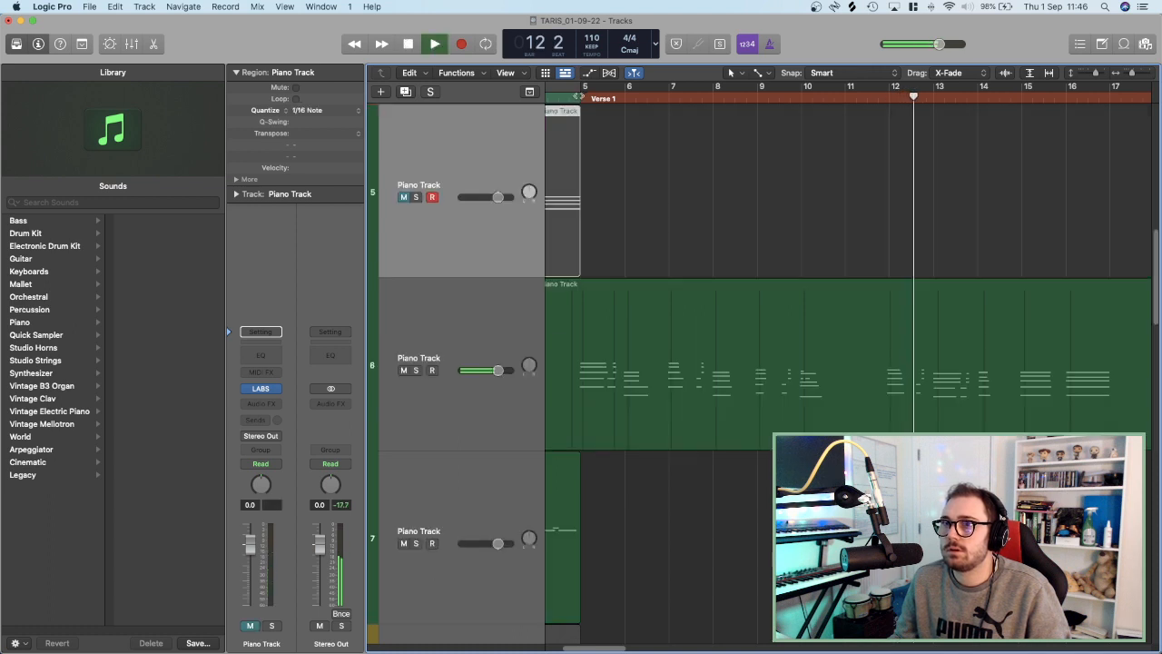
Select the recorded piano region and listen to its first phrase from bar 5 to bar 10.
left_click(580, 96)
left_click(677, 391)
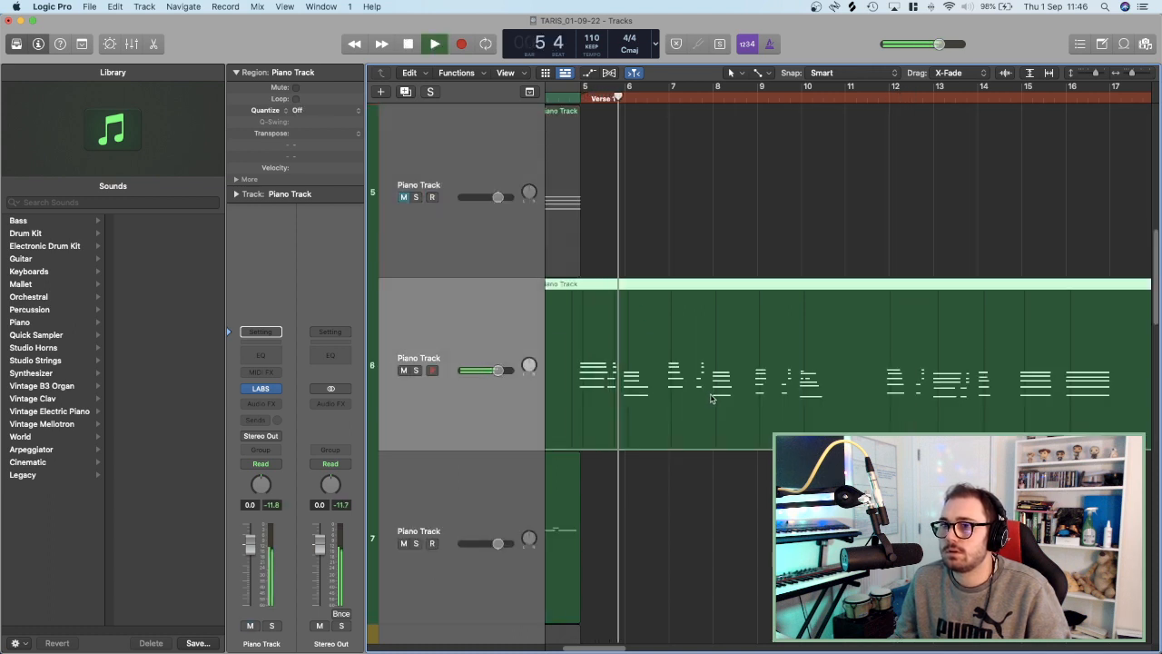
scroll(730, 413, "left", 1)
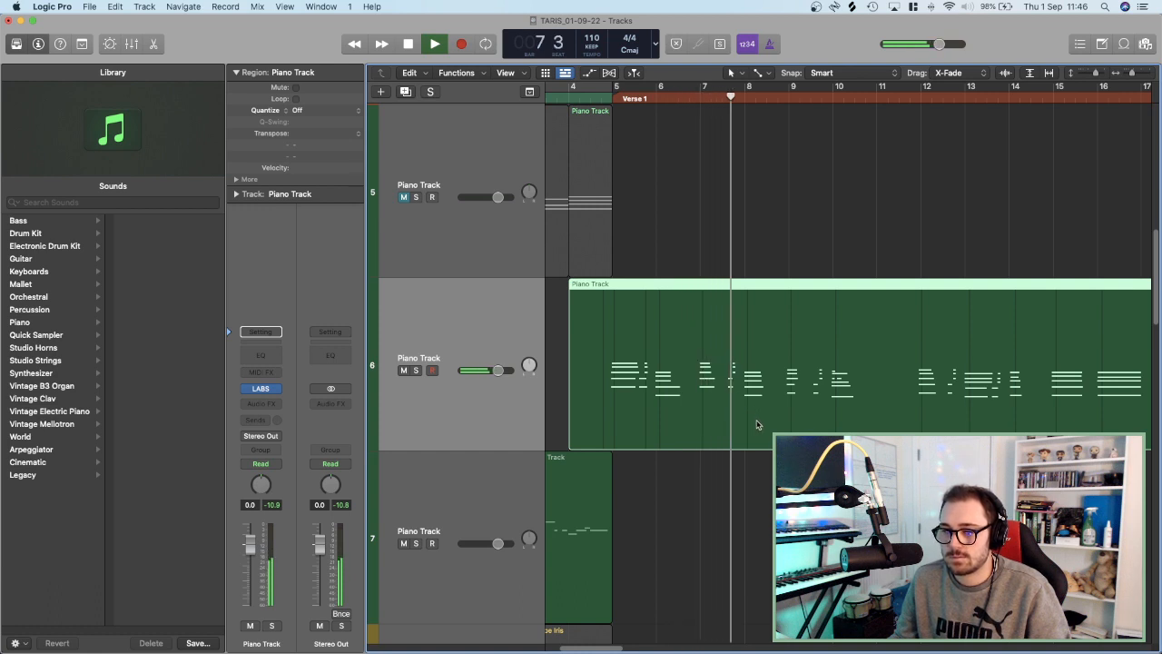
scroll(757, 425, "right", 1)
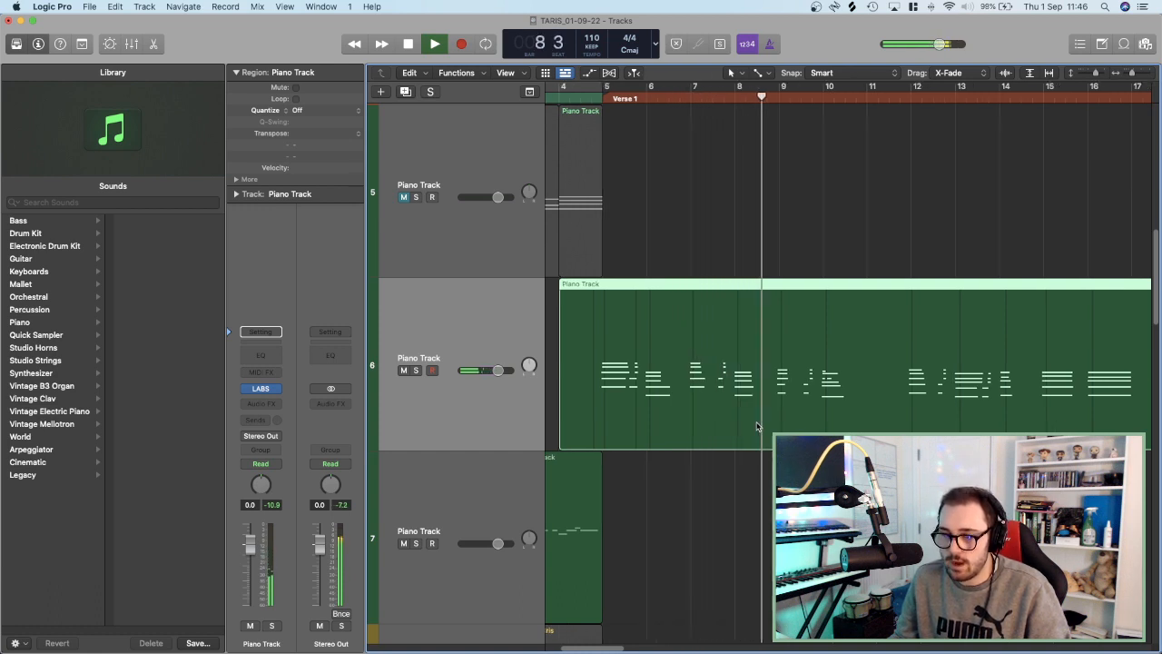
scroll(757, 426, "right", 1)
scroll(757, 426, "right", 2)
scroll(757, 425, "left", 5)
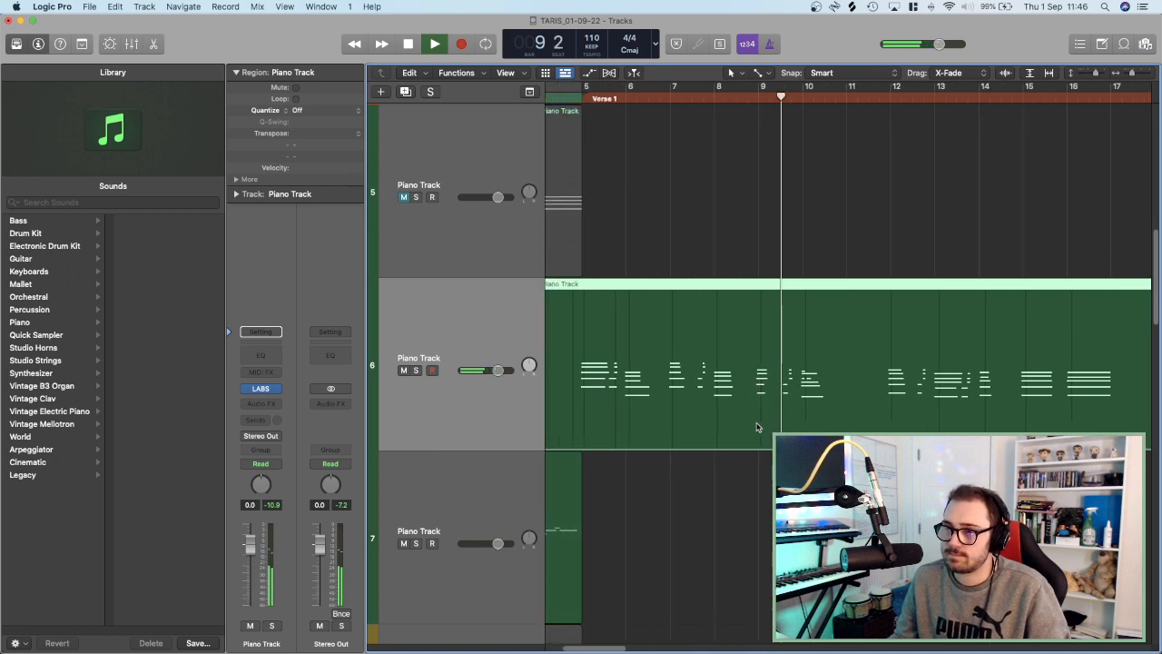
key("space")
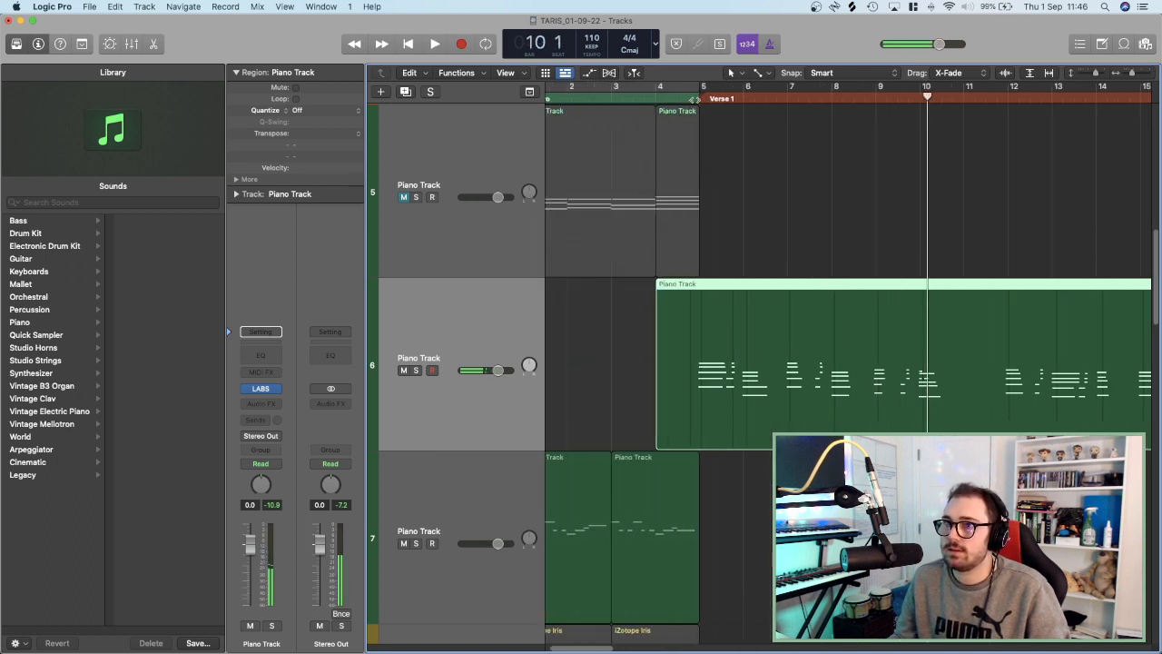
Replay the take from bar 5, and jump ahead to the notes at bar 12 to compare the phrases.
left_click(696, 99)
scroll(815, 340, "right", 1)
key("space")
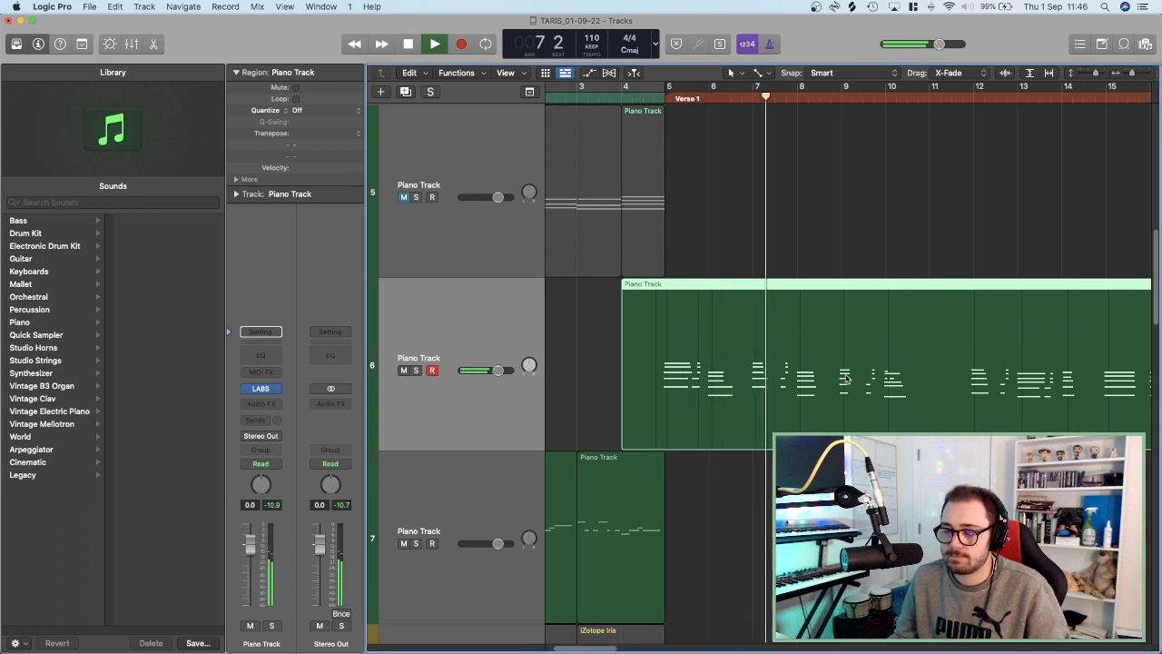
scroll(850, 381, "right", 3)
key("super+Right")
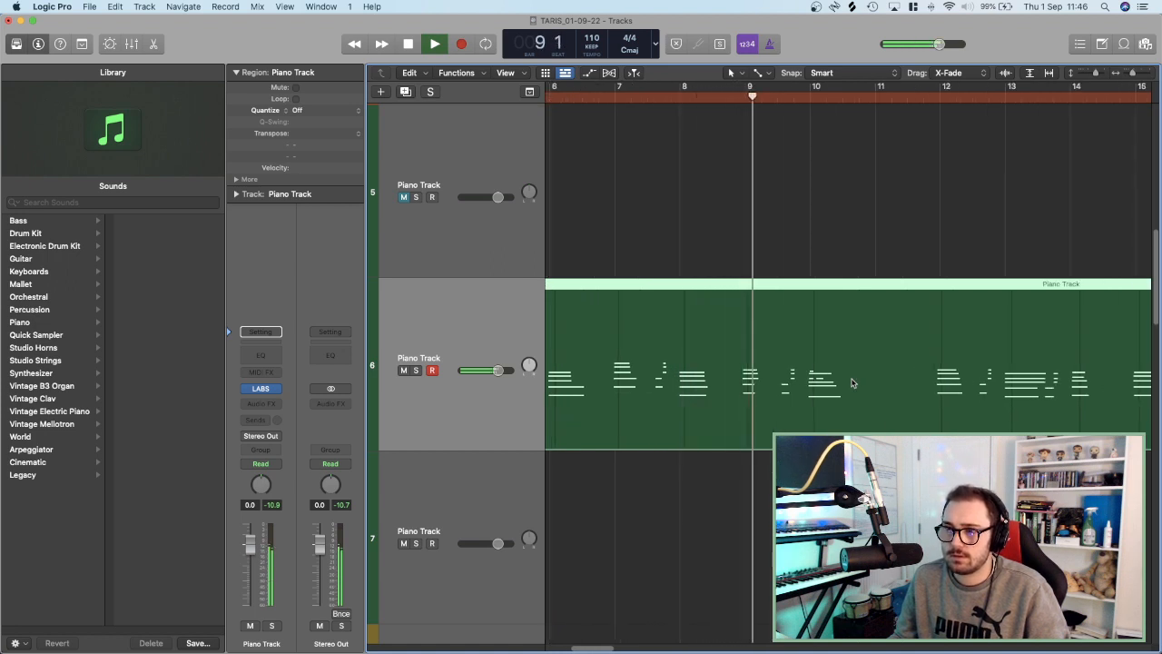
scroll(851, 382, "right", 2)
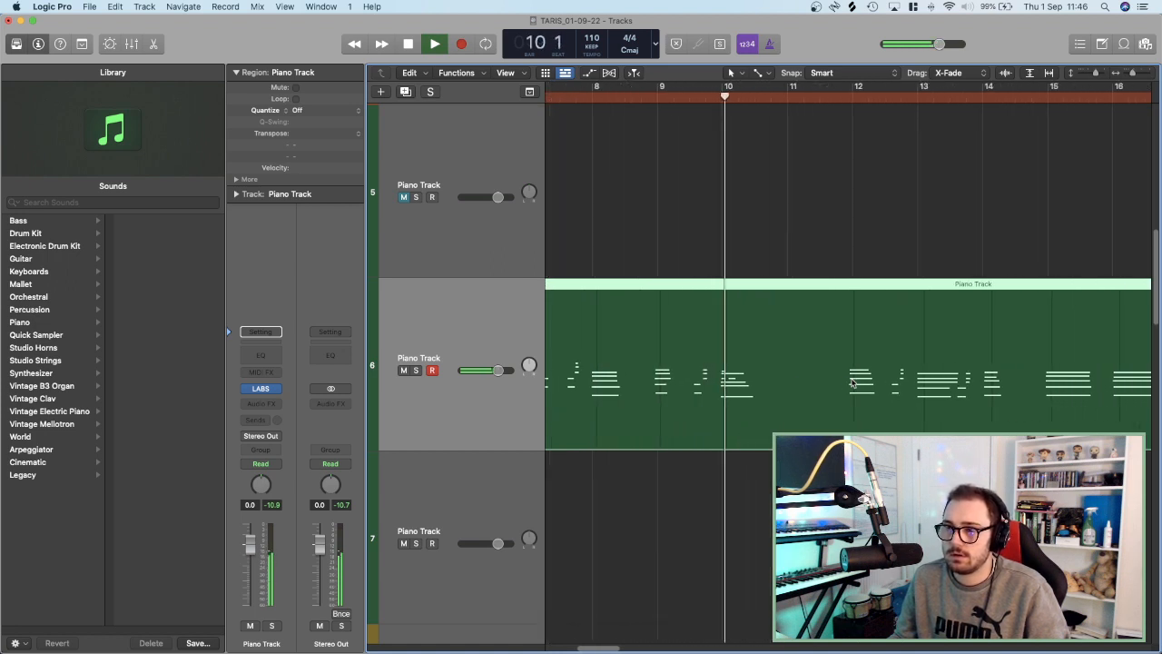
scroll(851, 372, "right", 1)
left_click(830, 95)
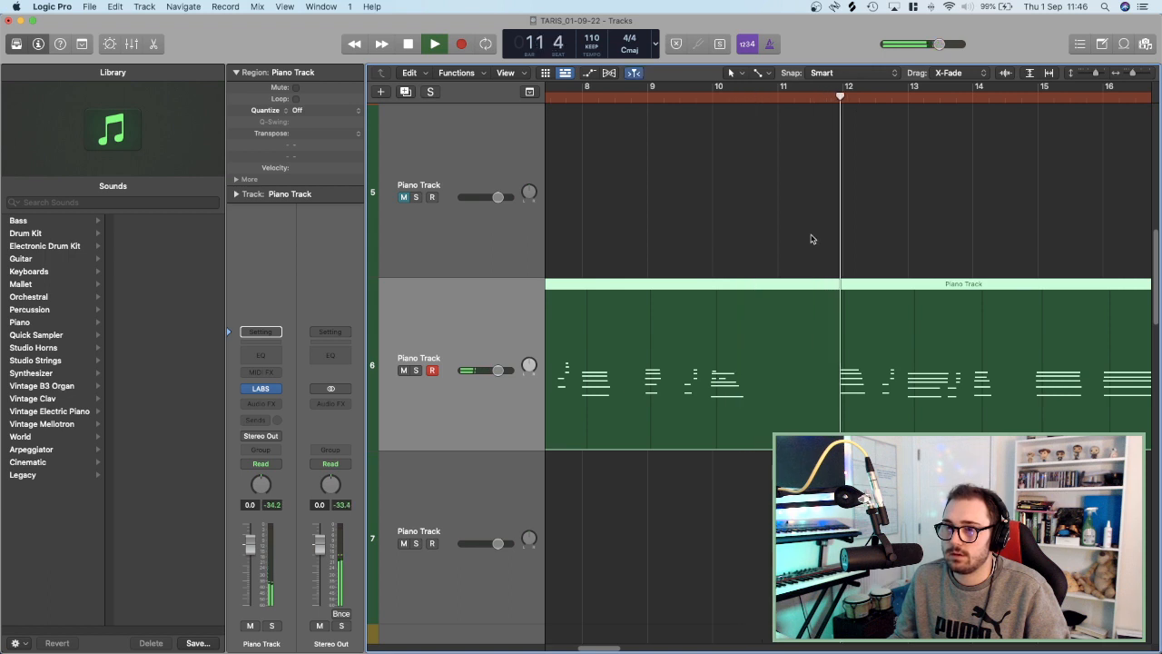
scroll(659, 166, "left", 2)
key("space")
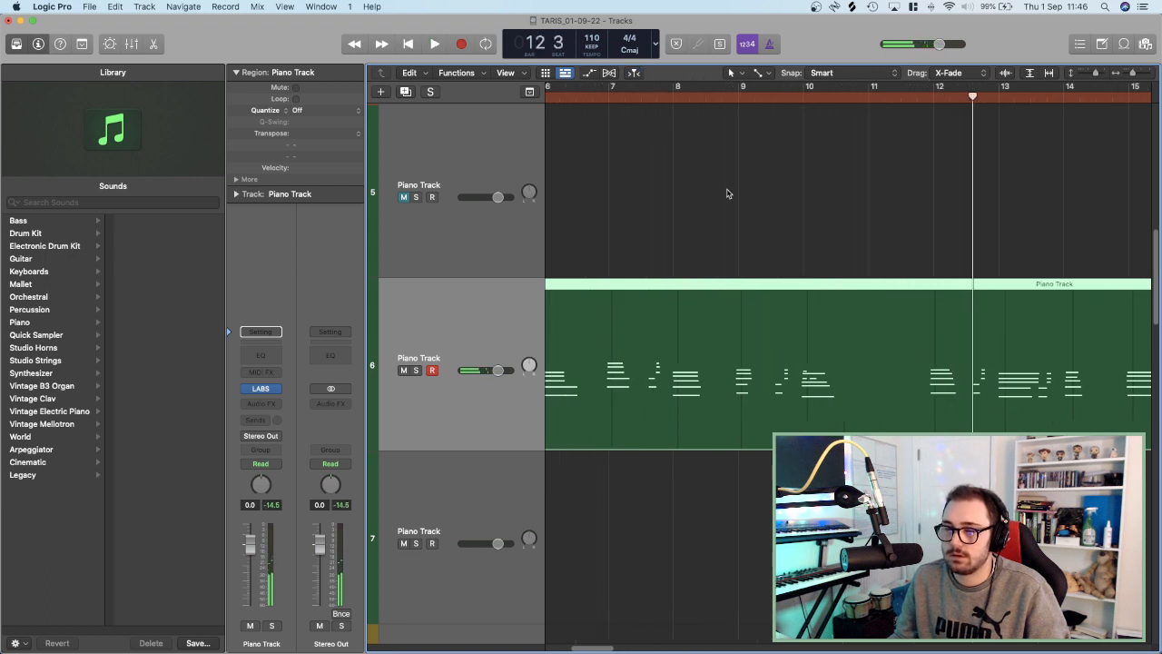
Split the recorded piano region at beat 4 of bar 8 and play on from the split.
left_click(730, 95)
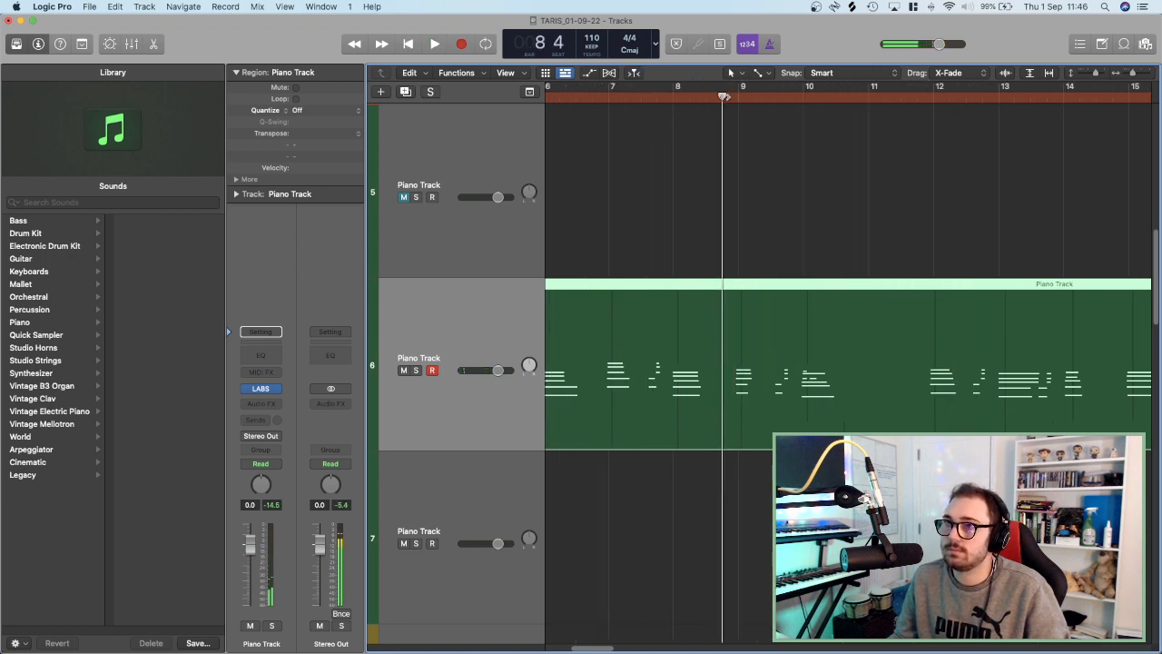
key("super+t")
key("space")
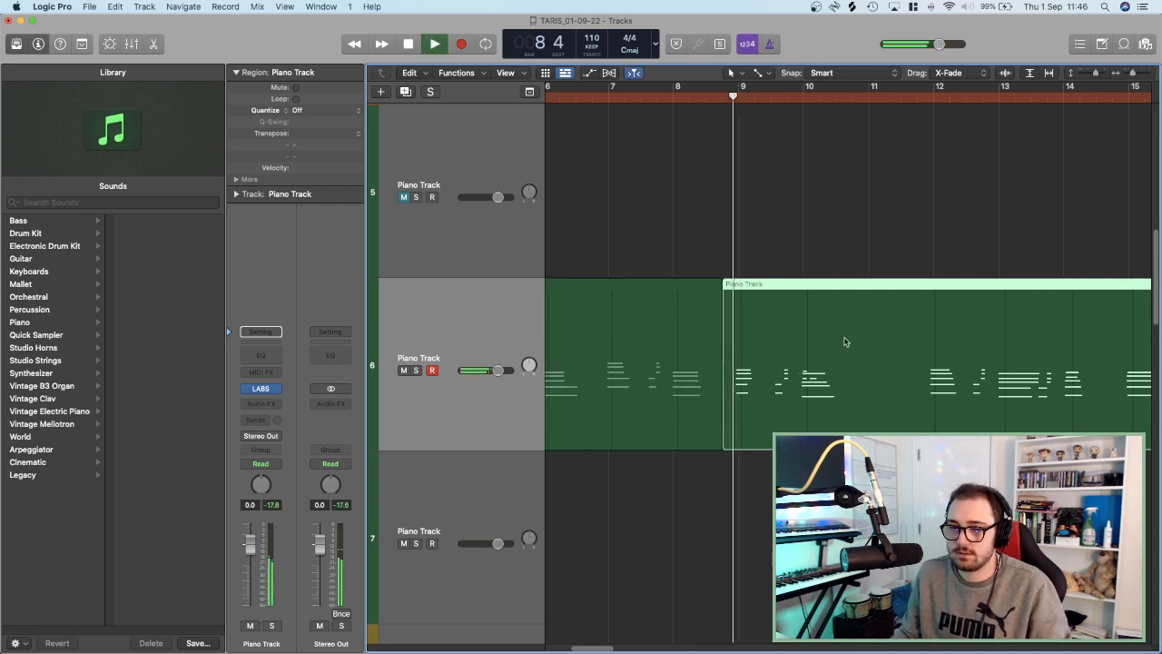
scroll(863, 354, "down", 1)
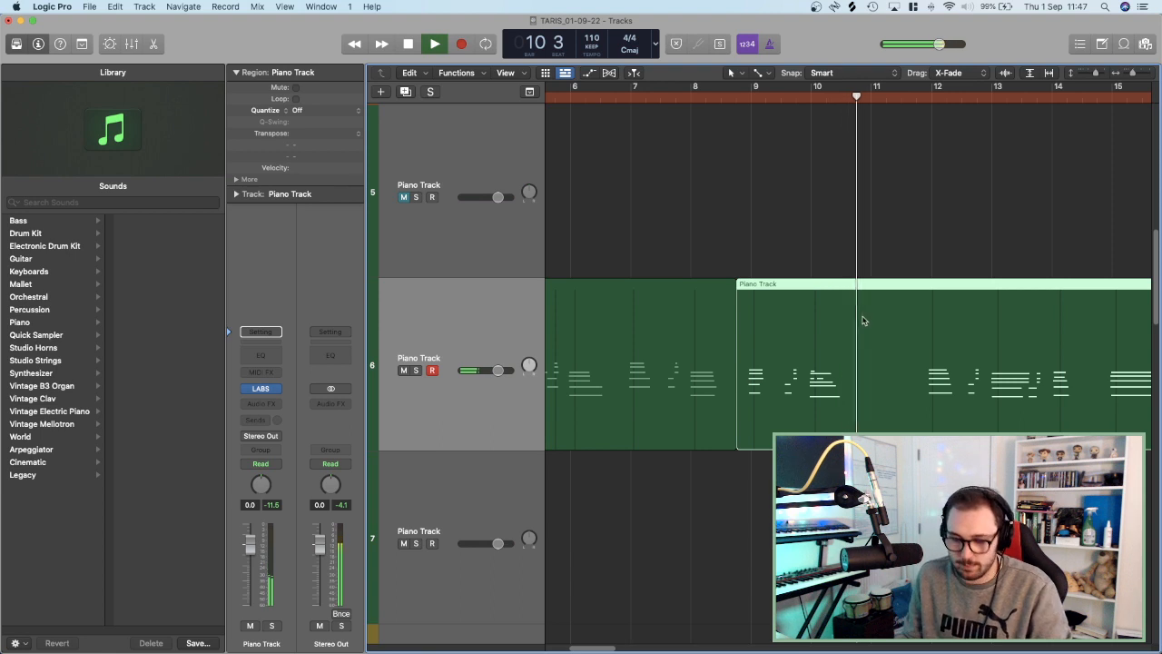
Play on to the repeated phrase and split the piano region at beat 4 of bar 11.
scroll(861, 351, "right", 4)
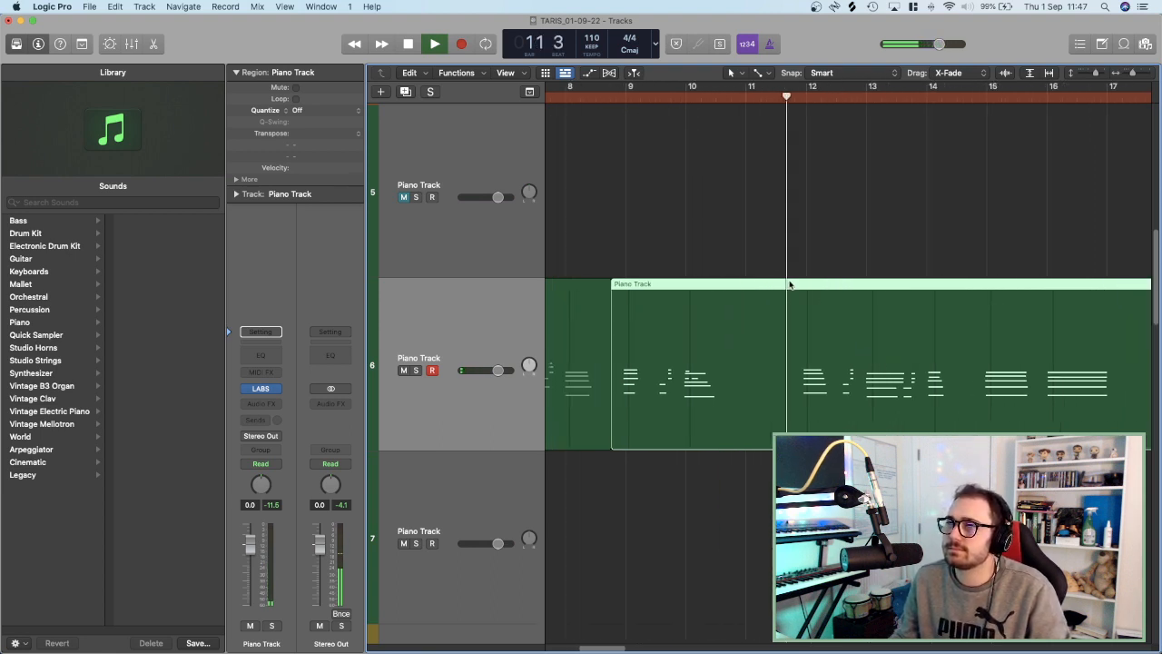
scroll(793, 236, "left", 1)
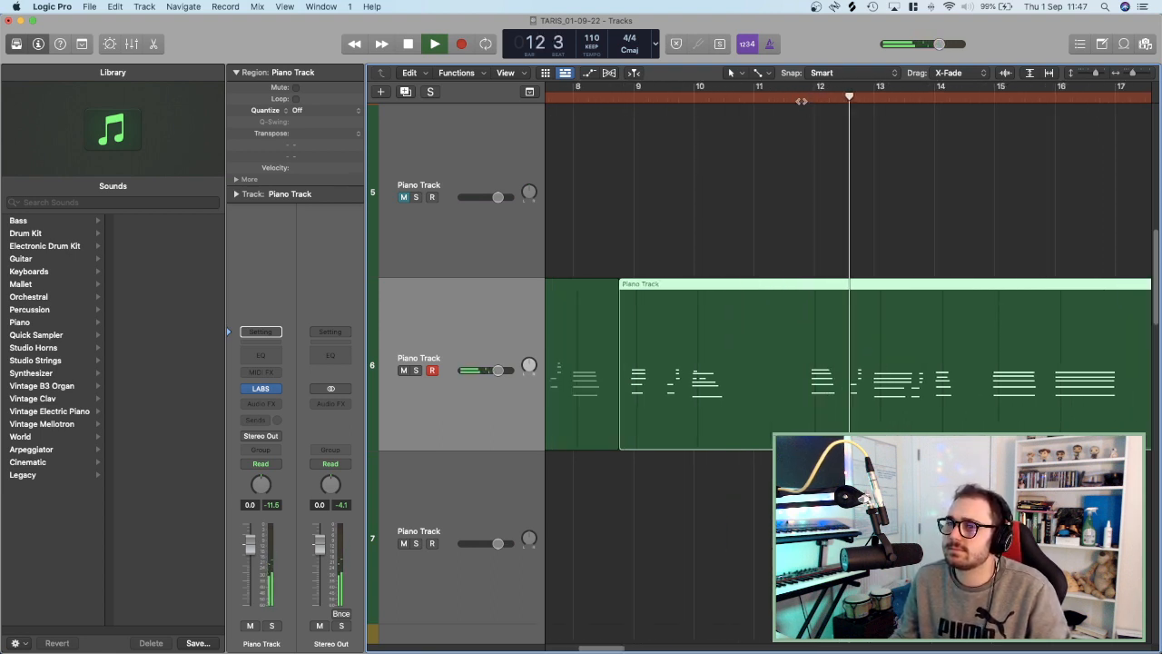
key("space")
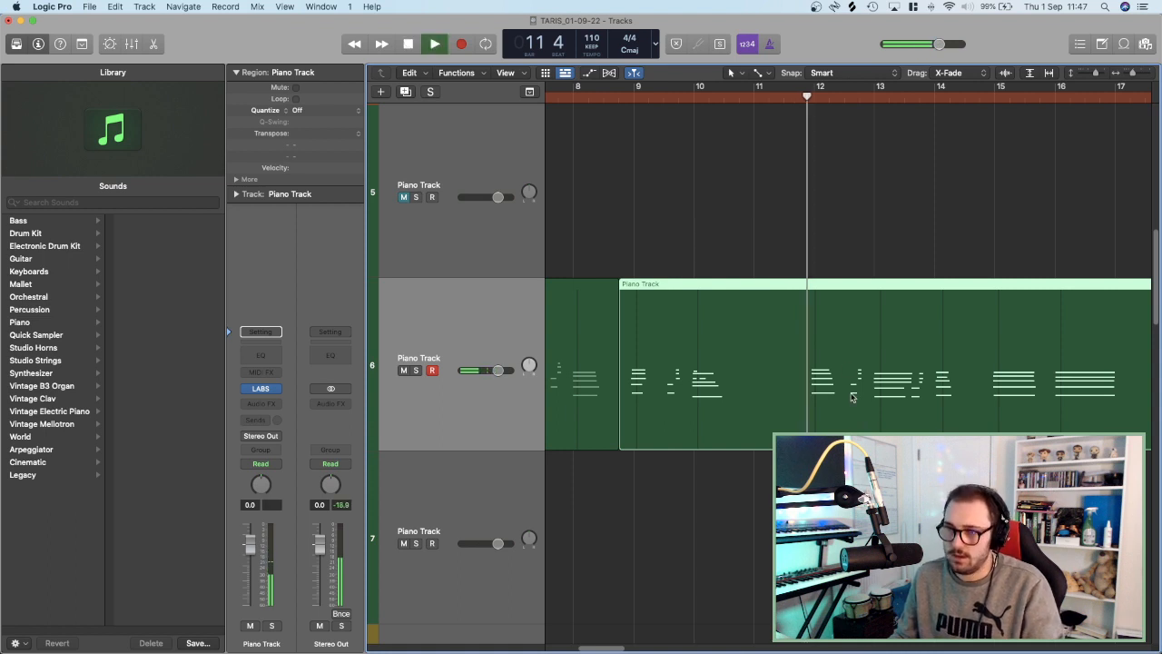
key("space")
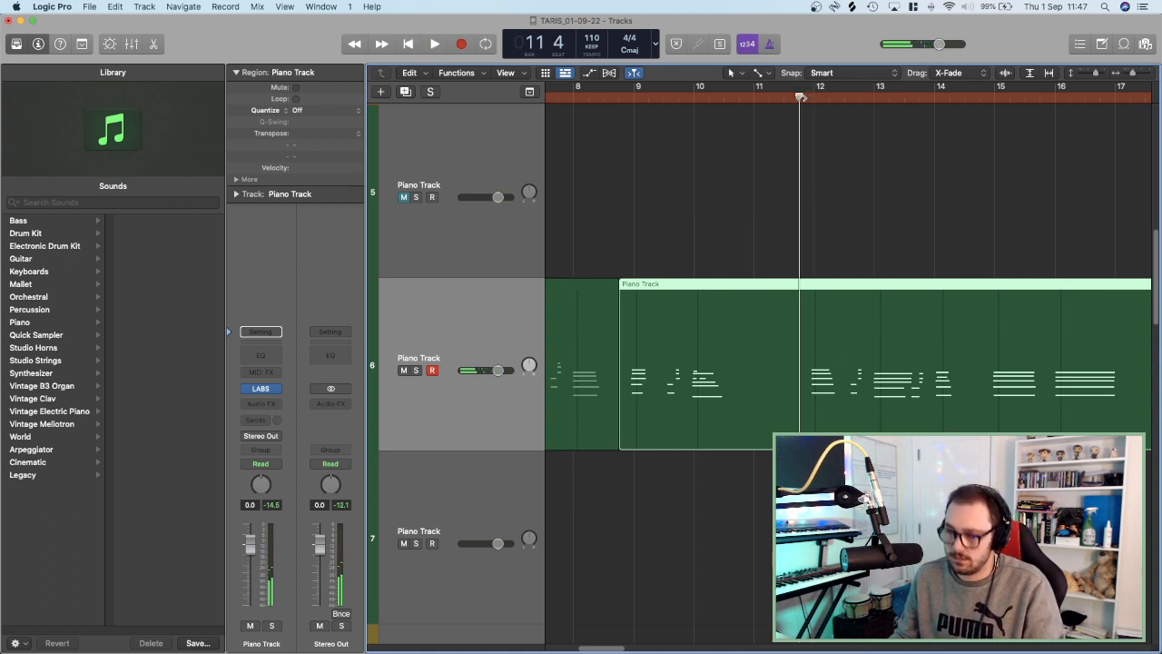
key("super+t")
key("space")
scroll(778, 315, "left", 2)
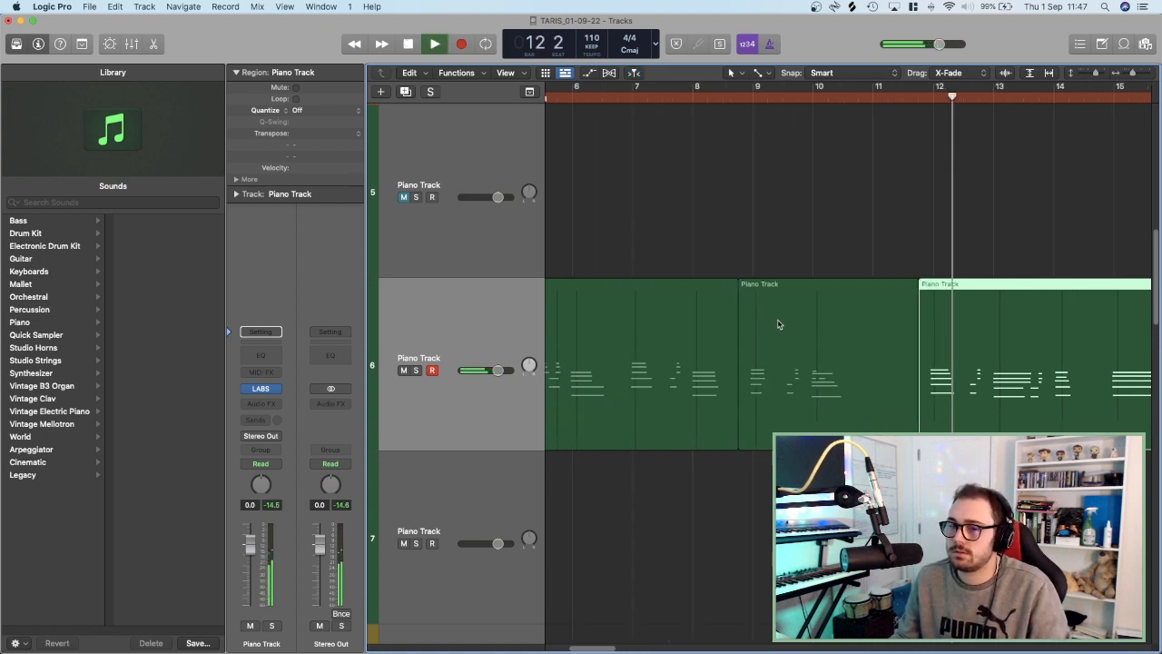
Delete the middle piano region and move the last one back into its place at beat 4 of bar 8.
left_click(778, 322)
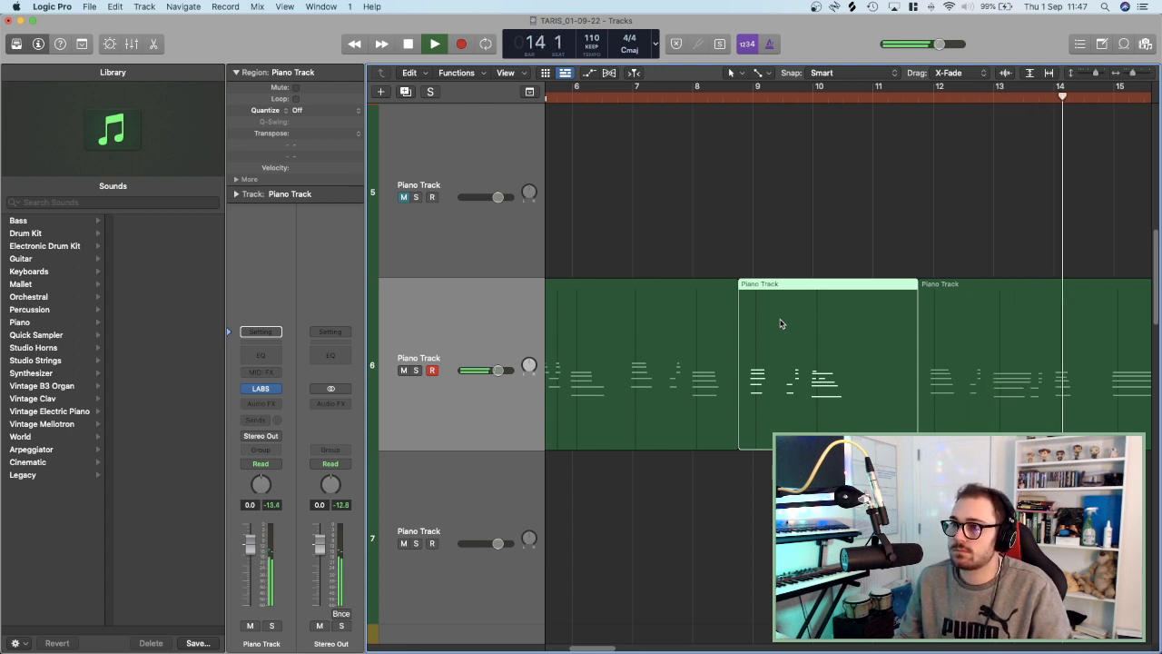
key("space")
key("Delete")
left_click_drag(1002, 389, 825, 385)
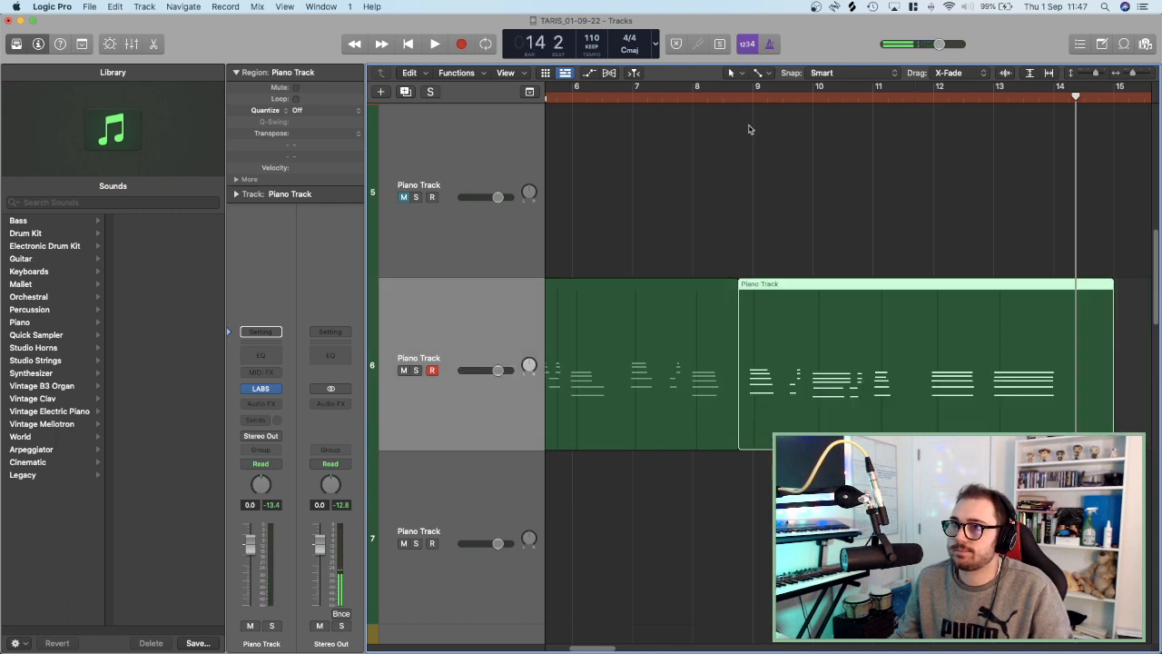
Play back the joined phrases from bar 8 to bar 12 to check the timing.
left_click(722, 98)
key("space")
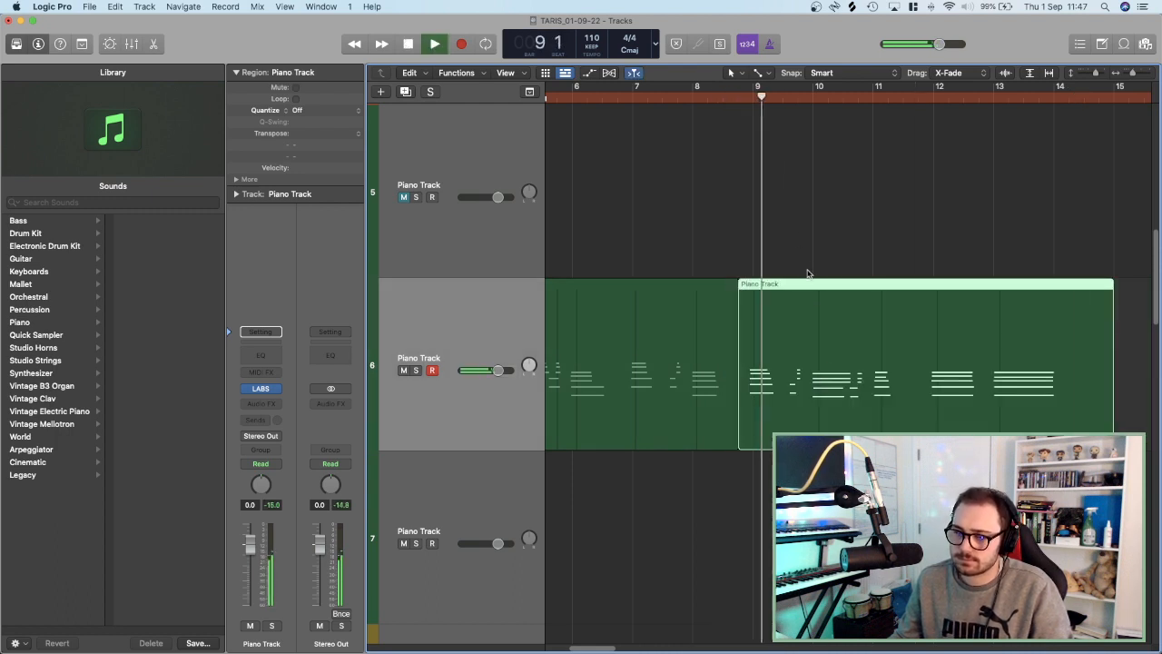
key("space")
scroll(819, 310, "left", 2)
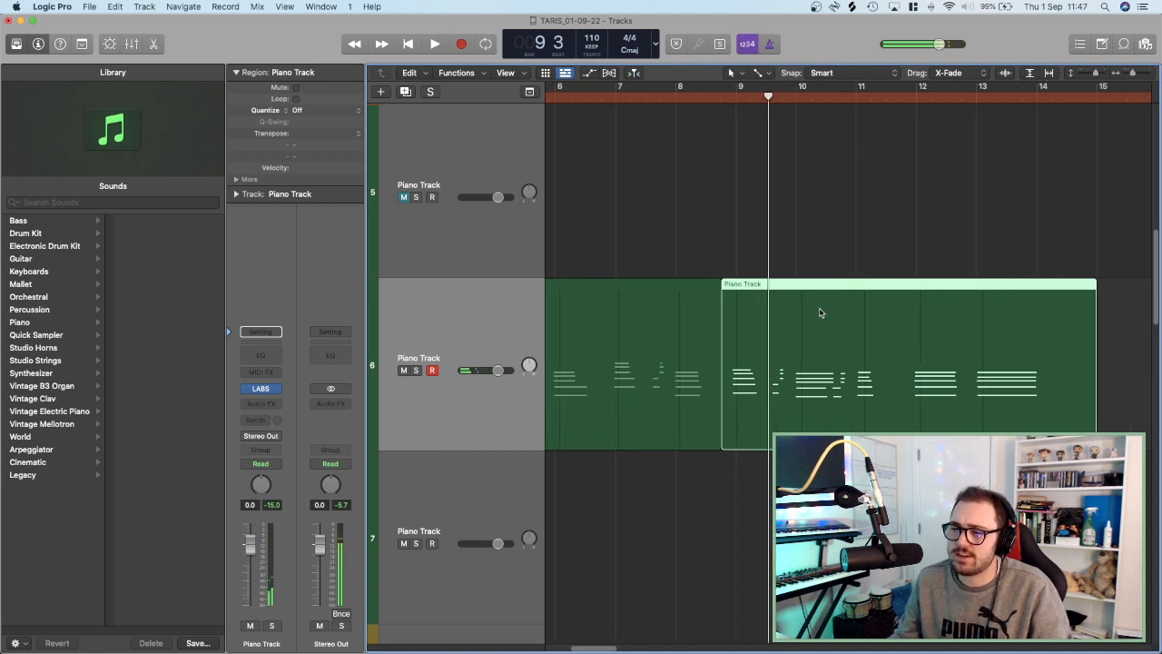
left_click(682, 97)
key("space")
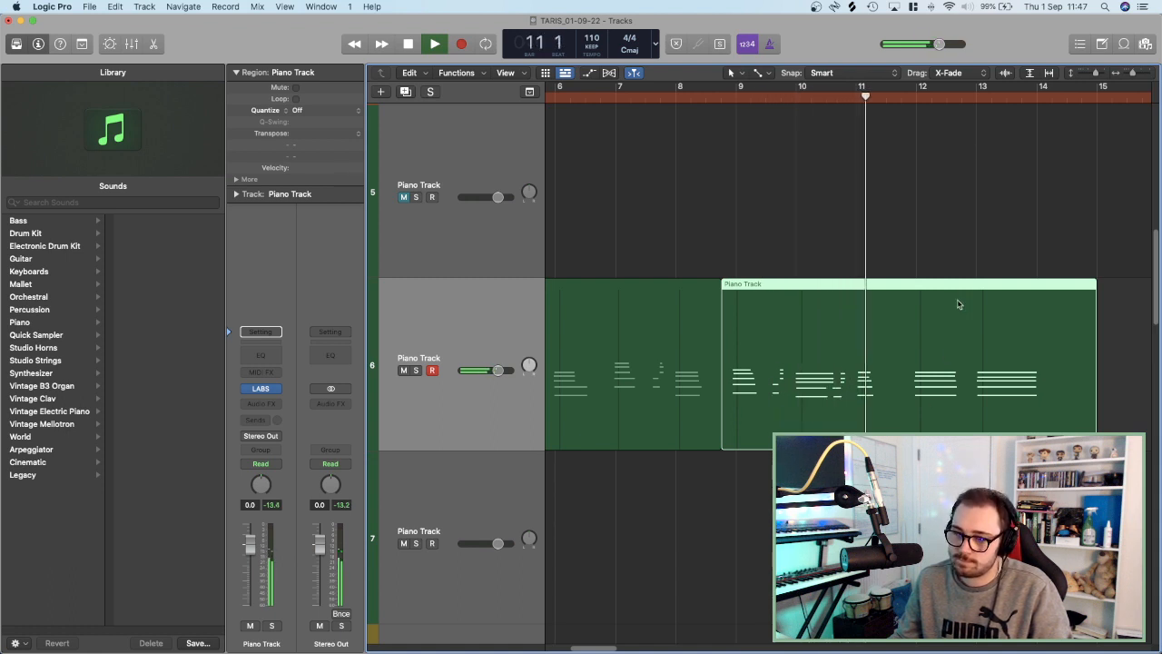
scroll(961, 273, "right", 1)
scroll(961, 273, "right", 1)
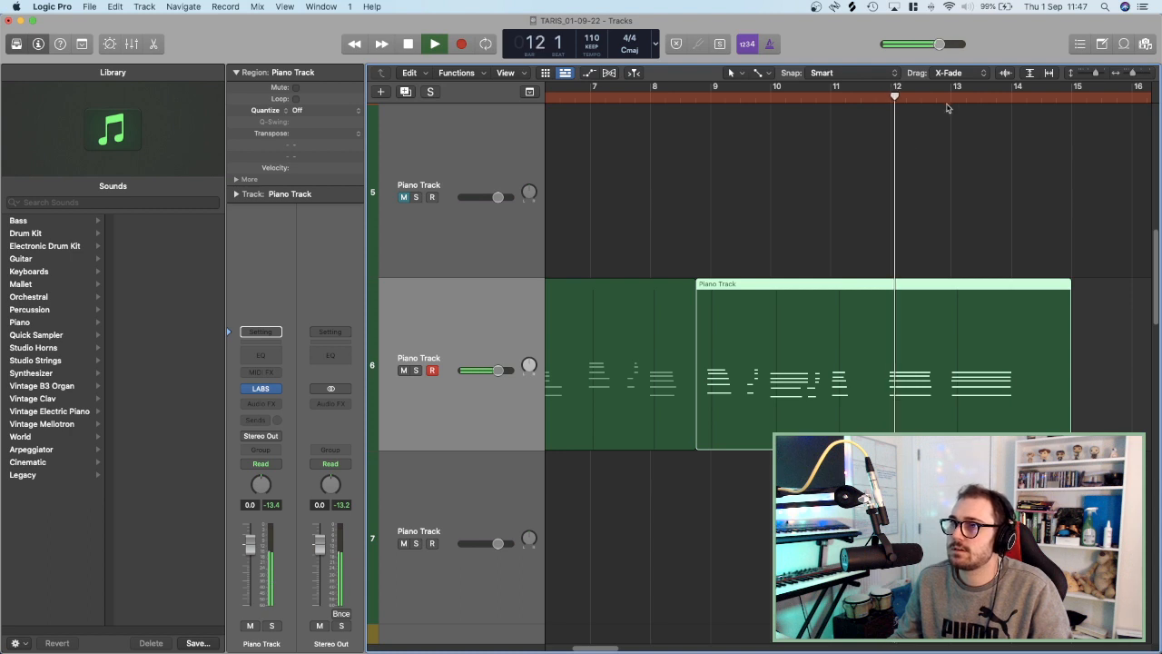
Split the second piano region at beat 4 of bar 11 and play its final chords.
left_click(873, 98)
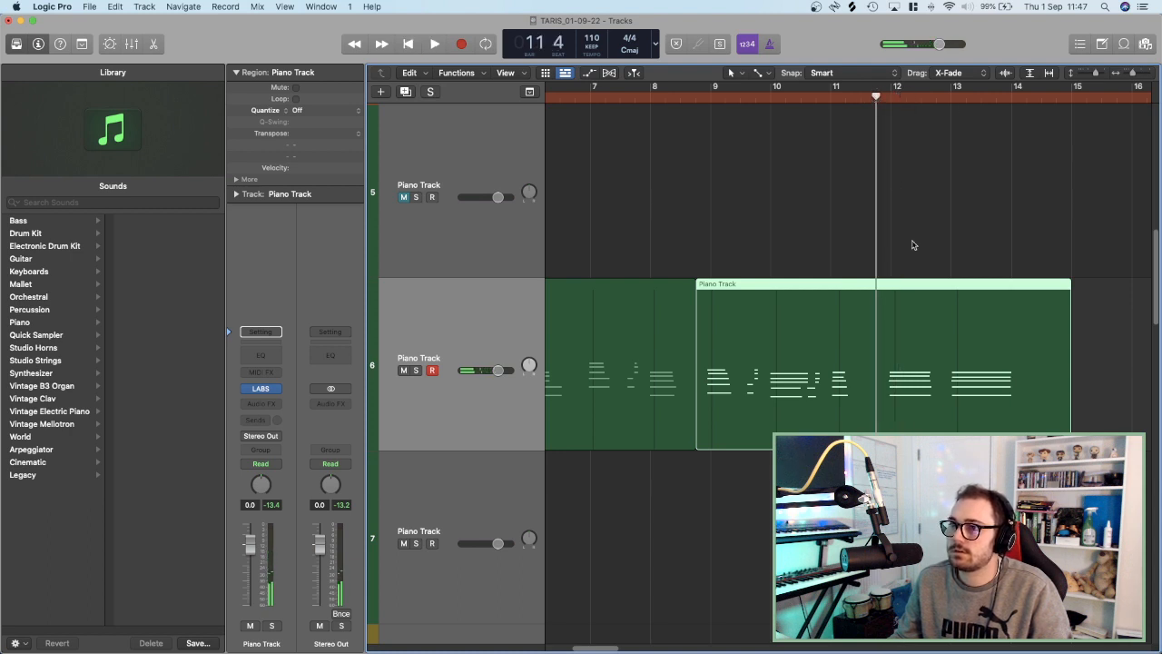
key("super+t")
key("space")
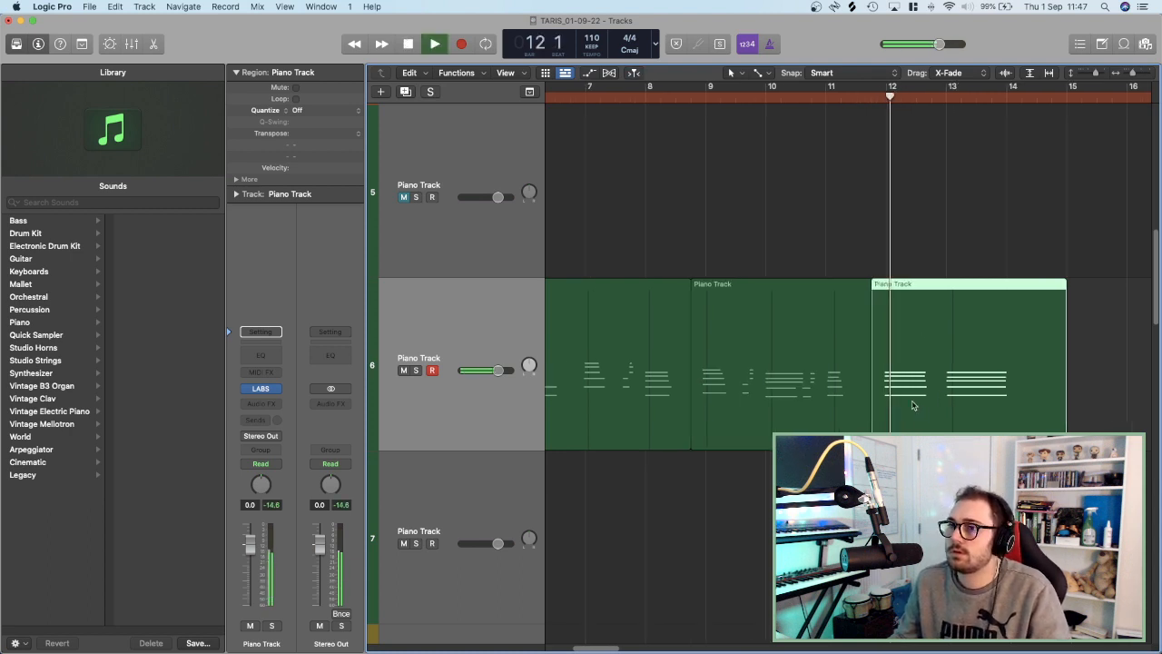
scroll(872, 364, "right", 1)
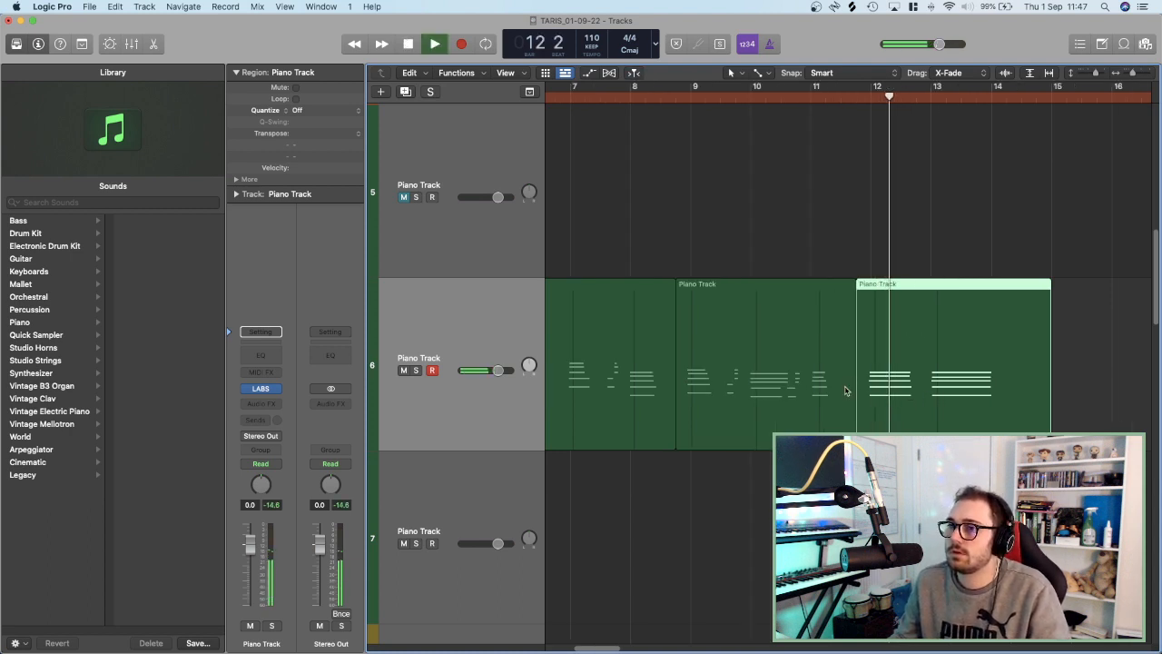
key("space")
Move the last piano region about one bar earlier to beat 4 of bar 10 and trim the preceding region to meet it.
left_click(797, 97)
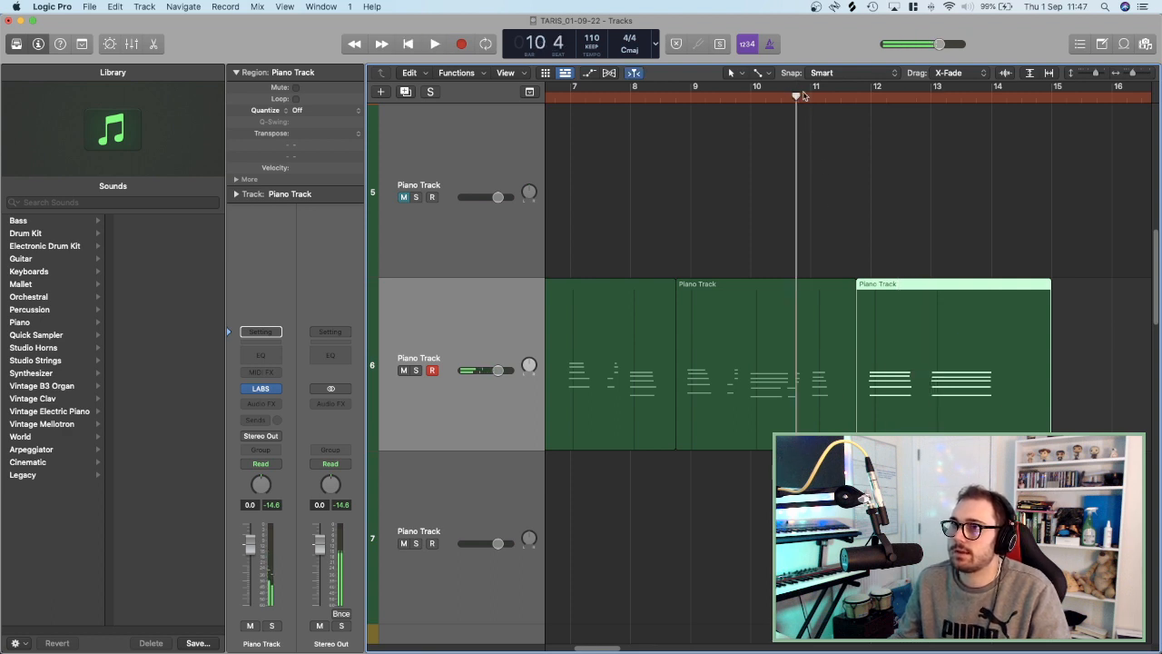
left_click_drag(909, 366, 853, 376)
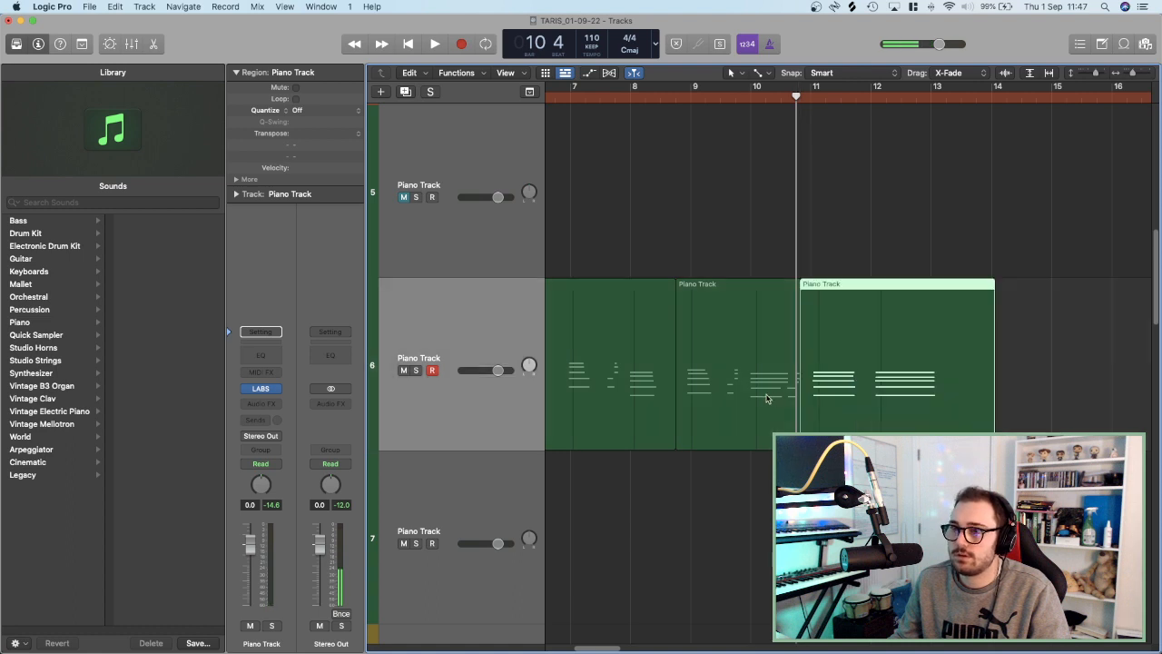
left_click(781, 400)
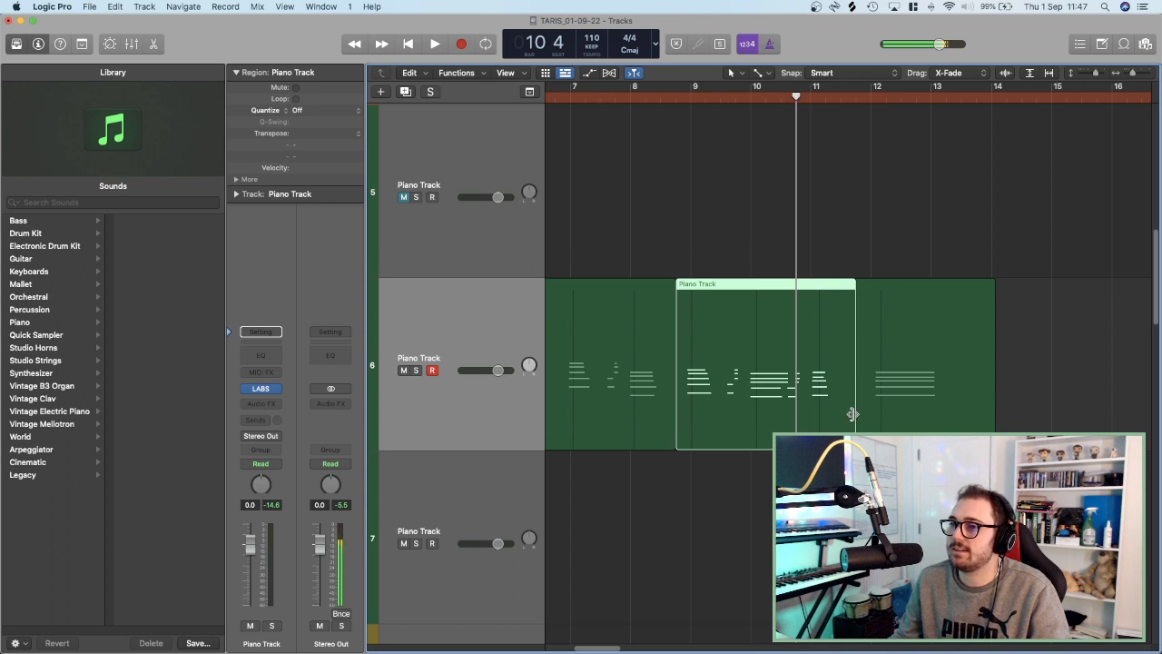
left_click_drag(853, 414, 803, 413)
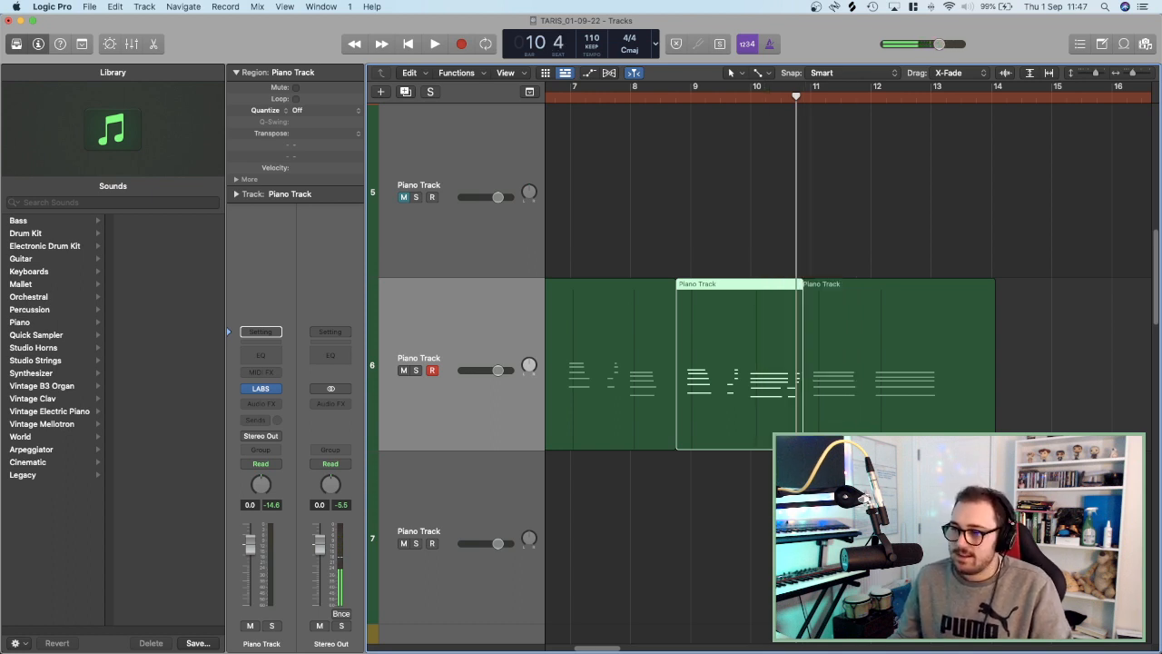
Trim the start of the last piano region slightly later, just before its first chord near bar 11.
key("super+Right")
key("super+Right")
key("super+Right")
key("super+Right")
key("super+Left")
key("super+Left")
left_click(859, 463)
left_click(861, 428)
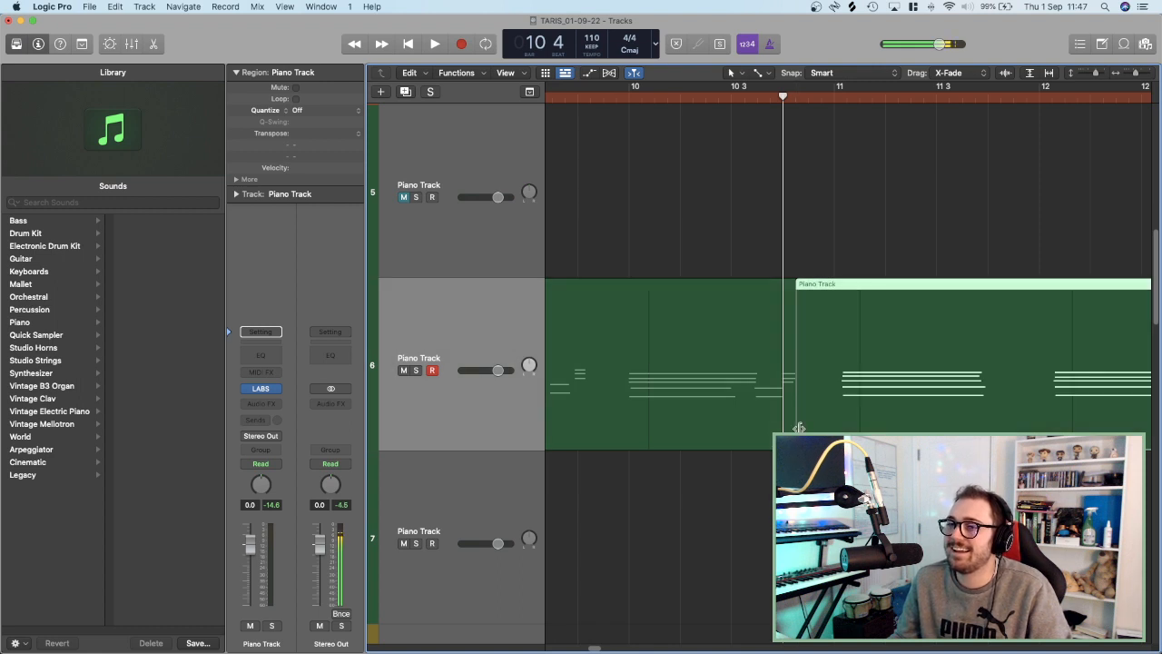
mouse_move(799, 427)
left_mouse_down()
mouse_move(826, 422)
mouse_move(814, 419)
left_mouse_up()
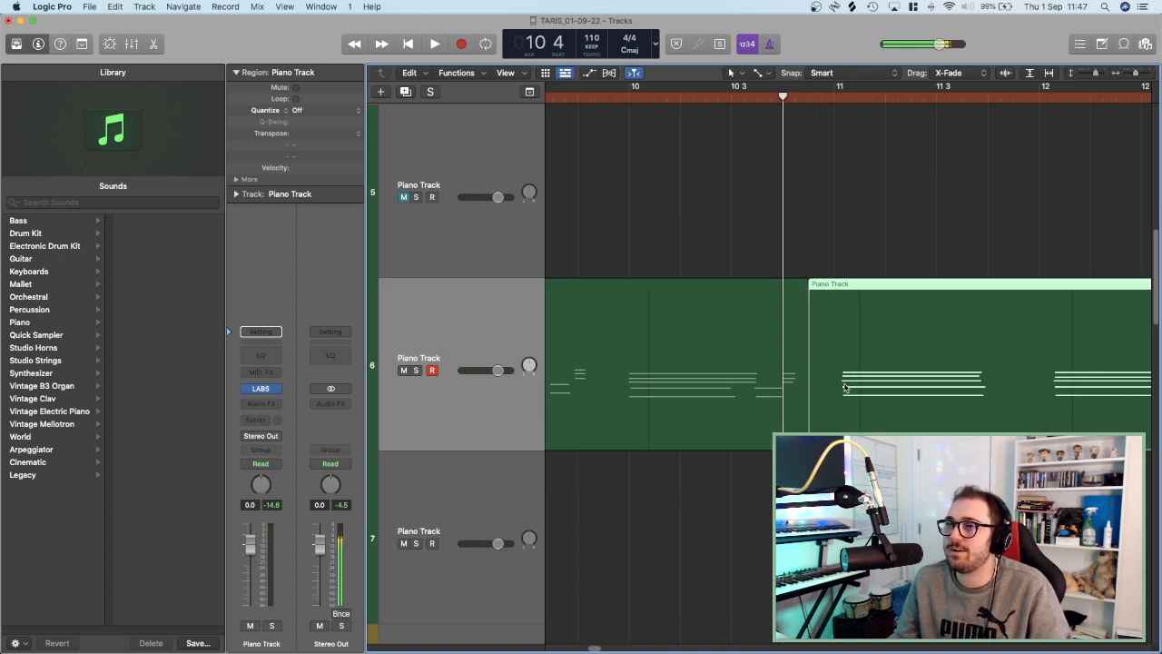
Play the edited piano part from bar 5 and check both region seams up to bar 11.
scroll(844, 388, "down", 5)
scroll(770, 372, "down", 1)
scroll(771, 376, "up", 2)
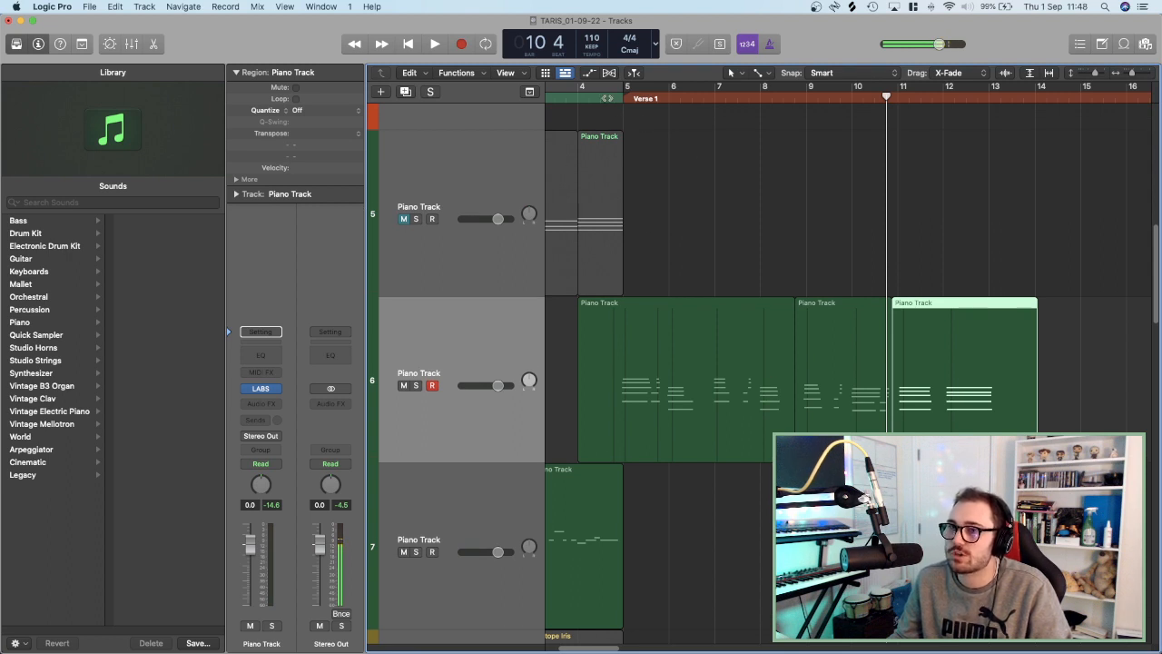
key("space")
scroll(741, 282, "down", 1)
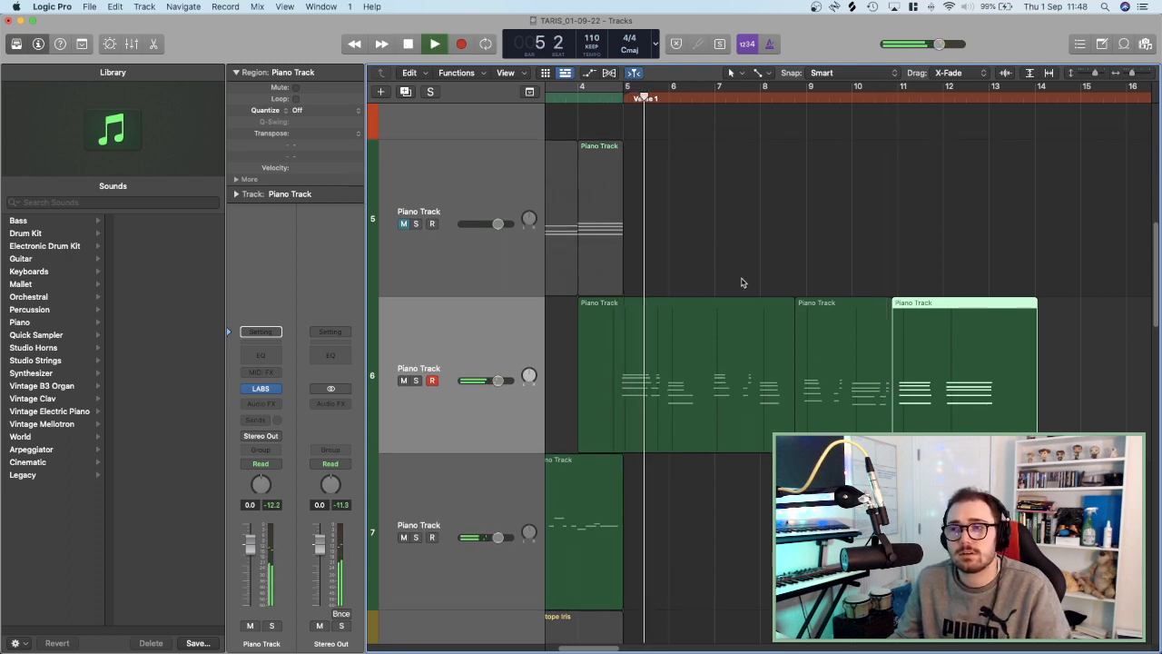
scroll(746, 287, "down", 1)
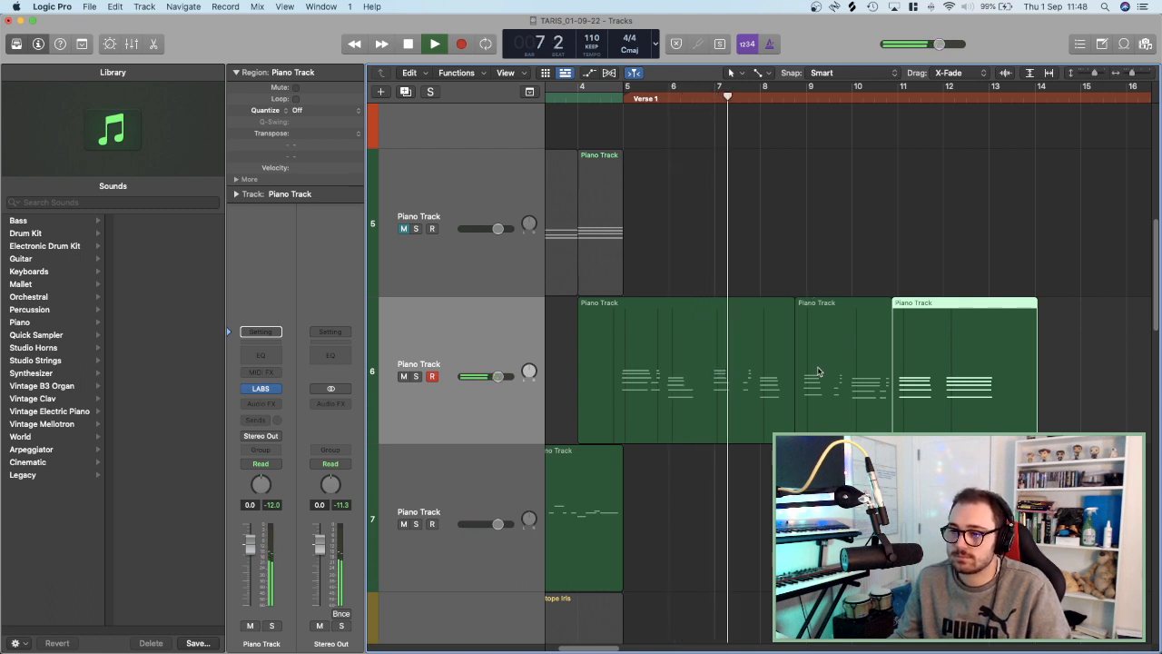
scroll(822, 359, "down", 1)
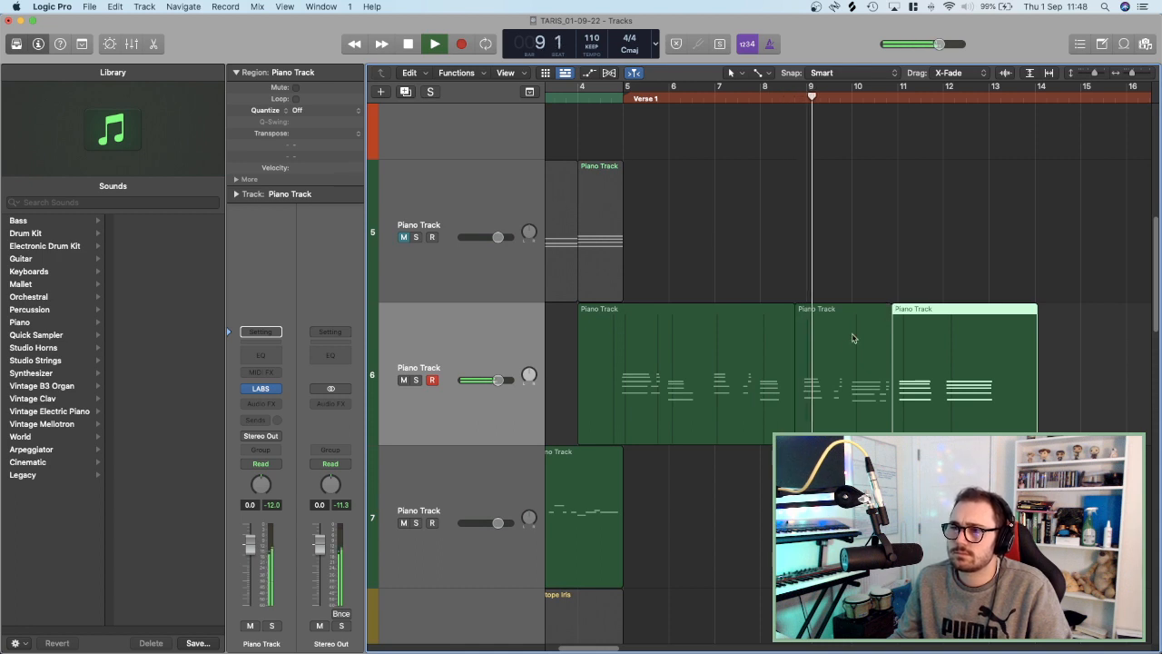
scroll(827, 361, "up", 3)
scroll(815, 359, "down", 4)
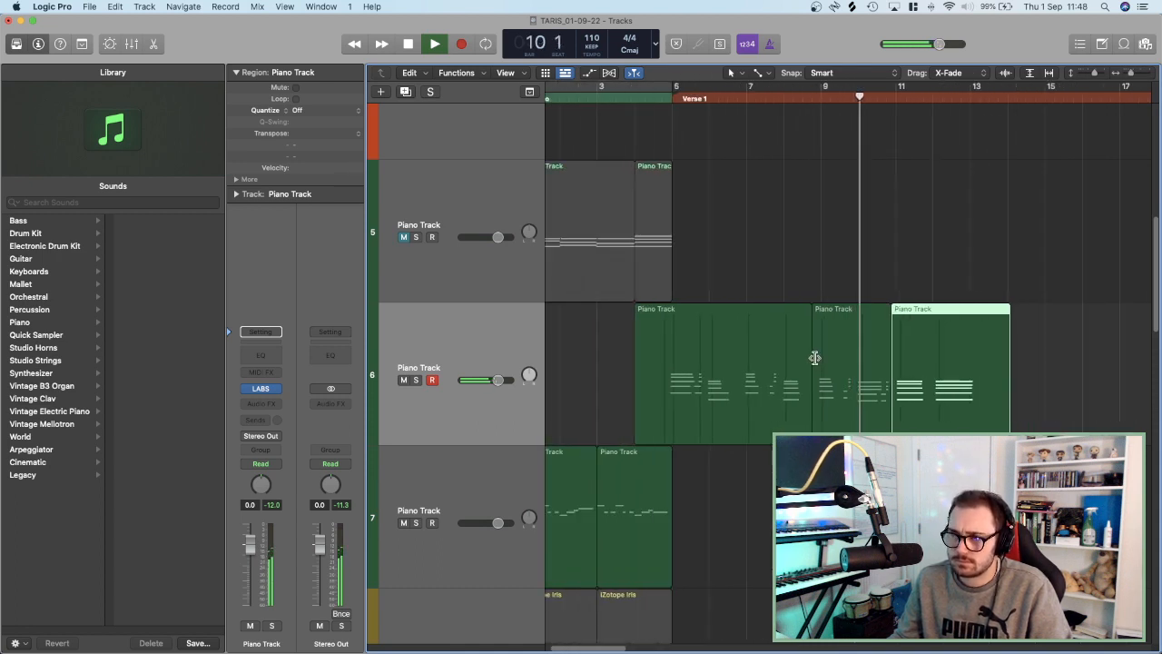
scroll(852, 330, "up", 3)
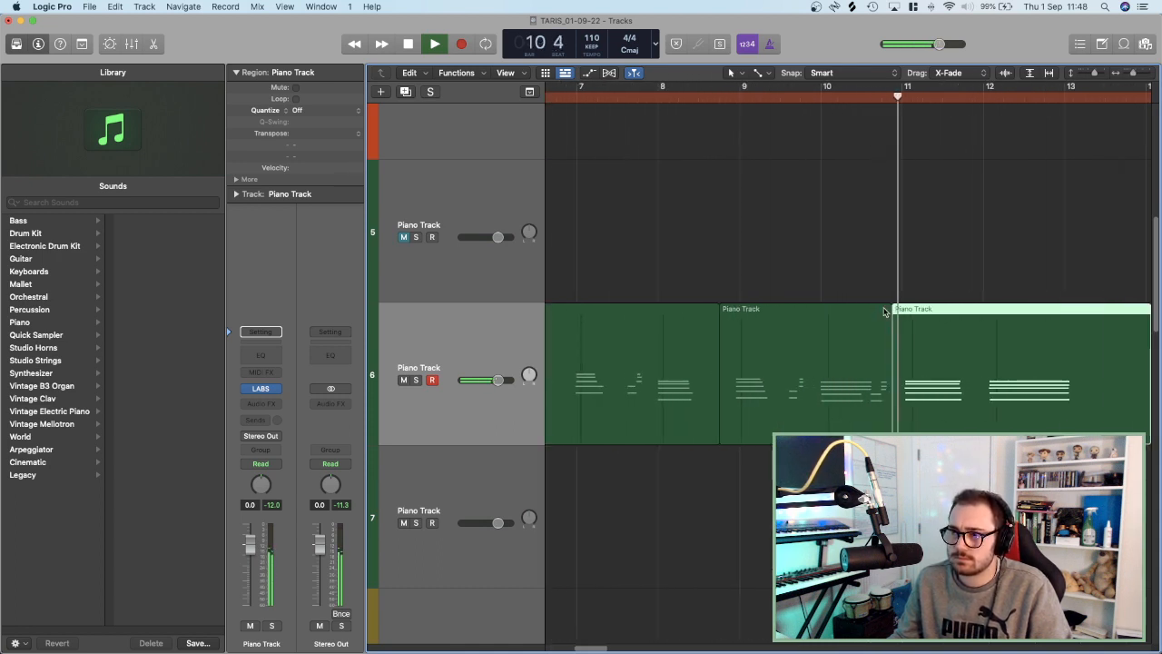
left_click(884, 312)
key("space")
scroll(853, 422, "down", 3)
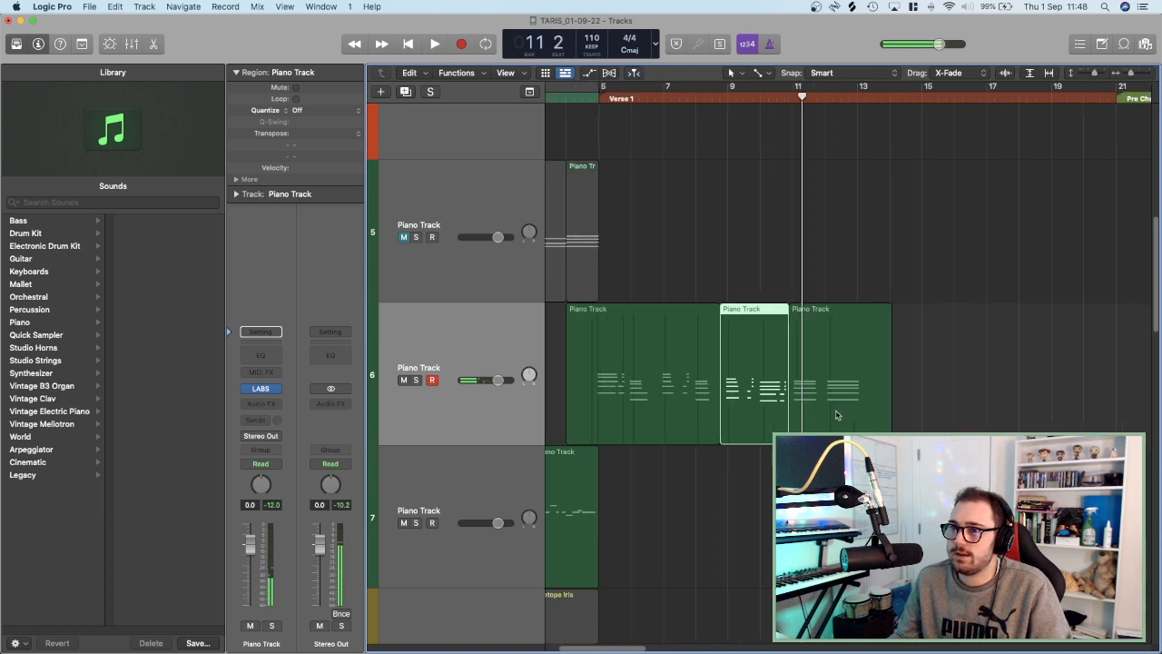
Select the three piano regions, listen to the ending, and replay the part from the start of Verse 1.
left_click_drag(651, 282, 989, 397)
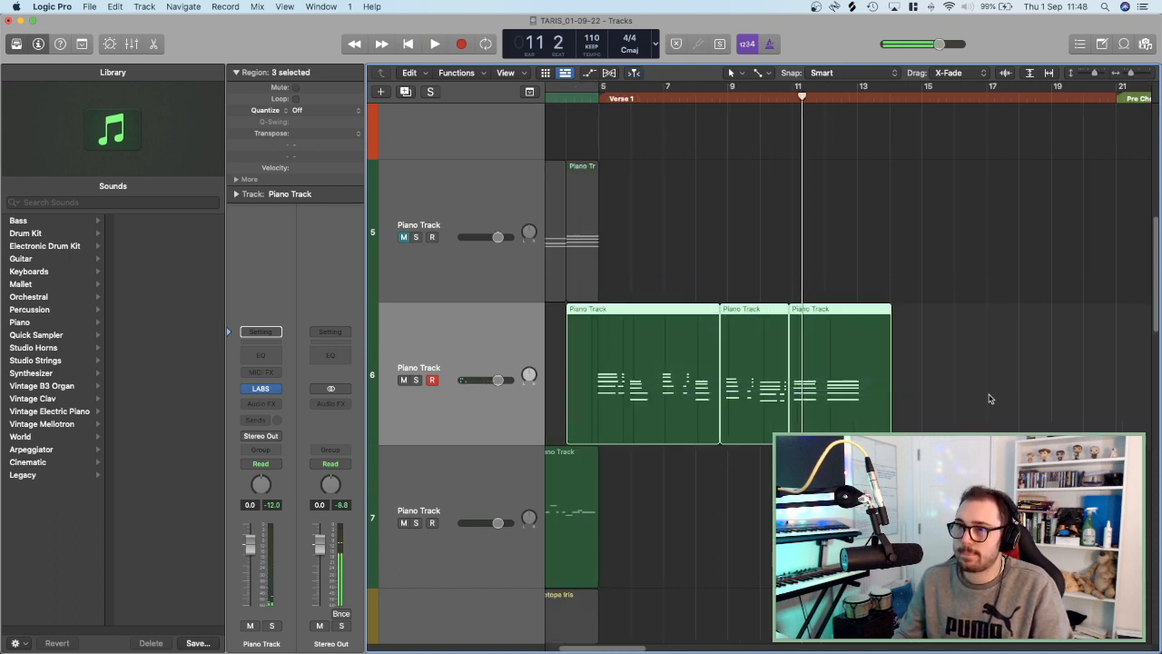
key("space")
scroll(925, 366, "up", 2)
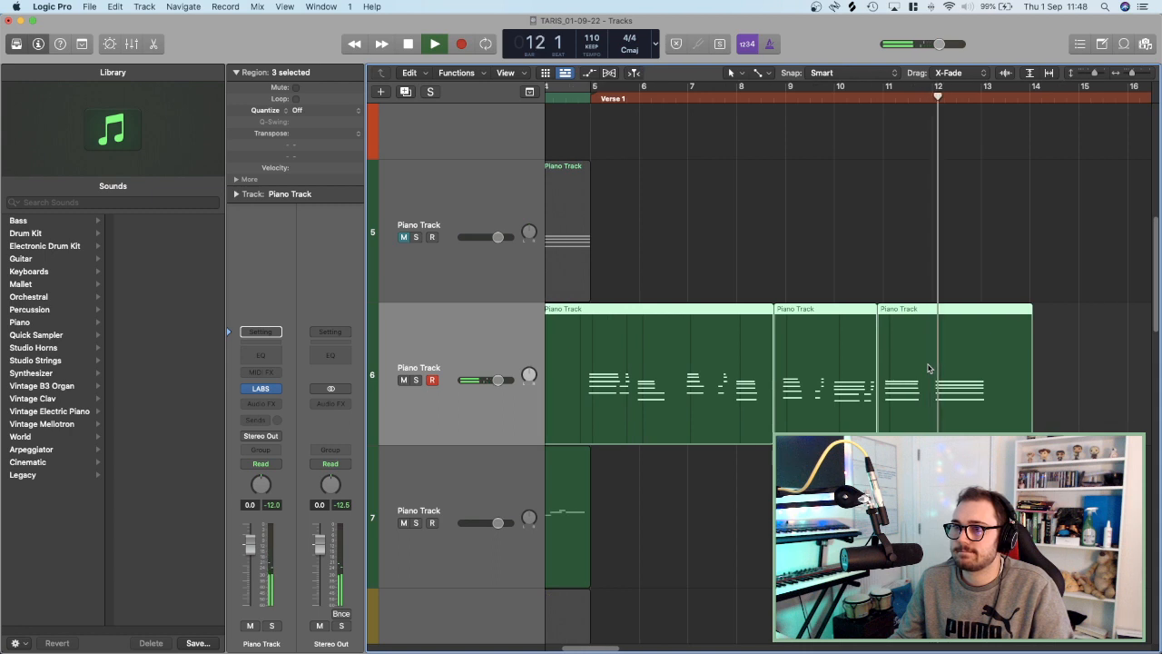
left_click(589, 99)
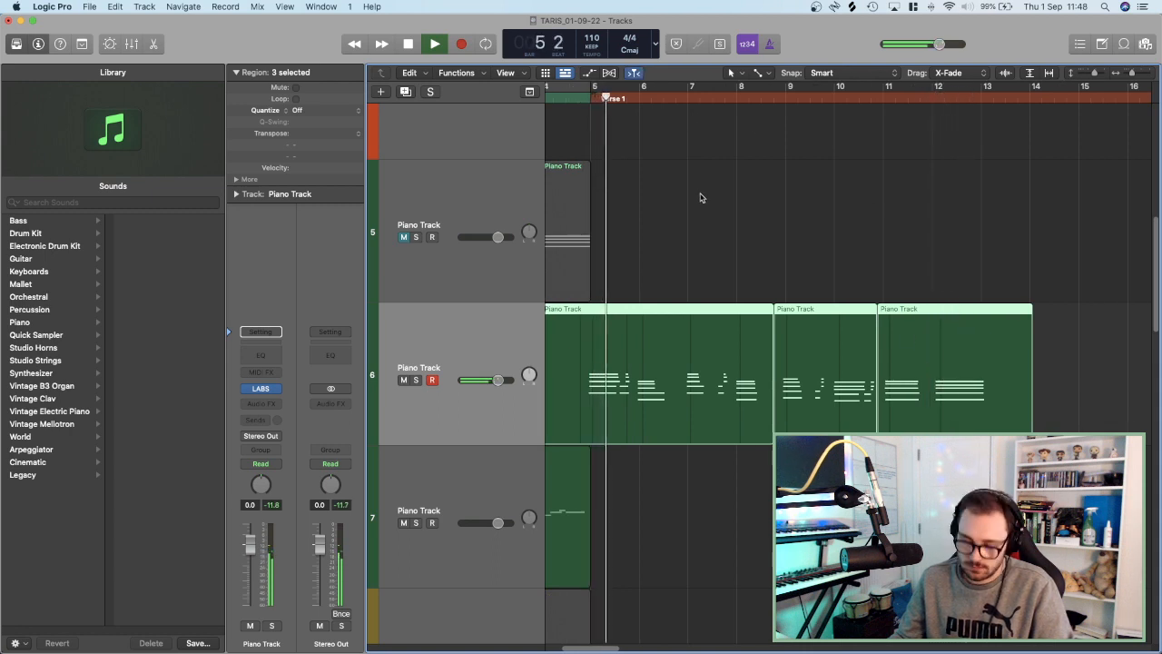
left_click(729, 234)
Follow the playback to bar 13 and join the three piano regions into a single region.
scroll(738, 264, "down", 2)
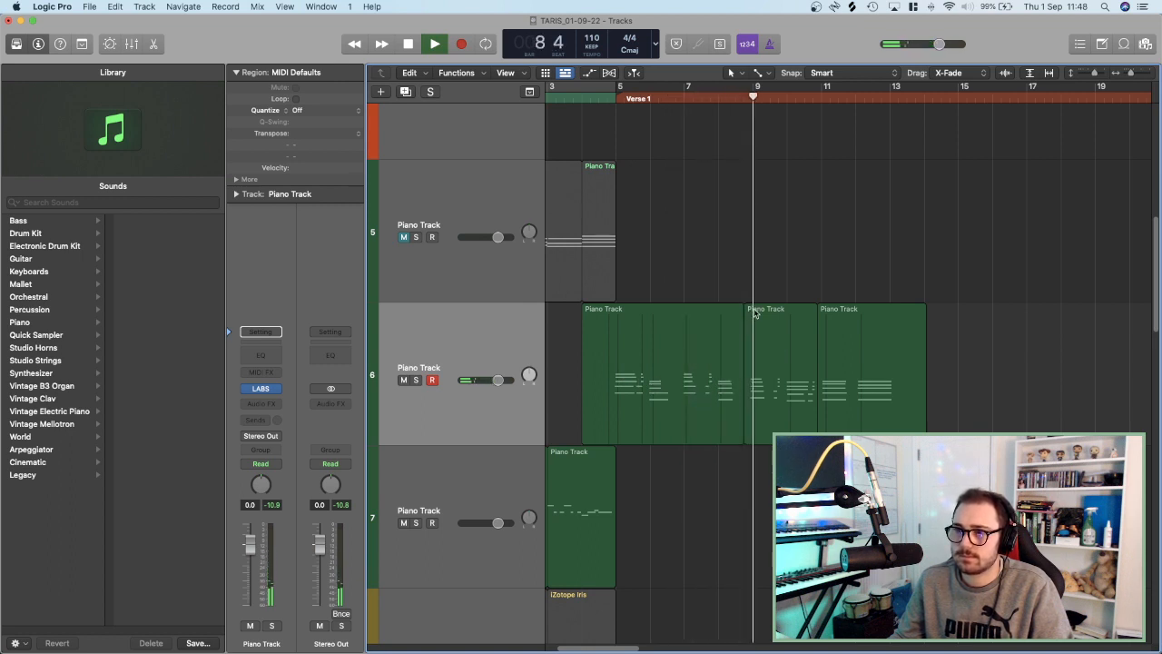
key("super+Right")
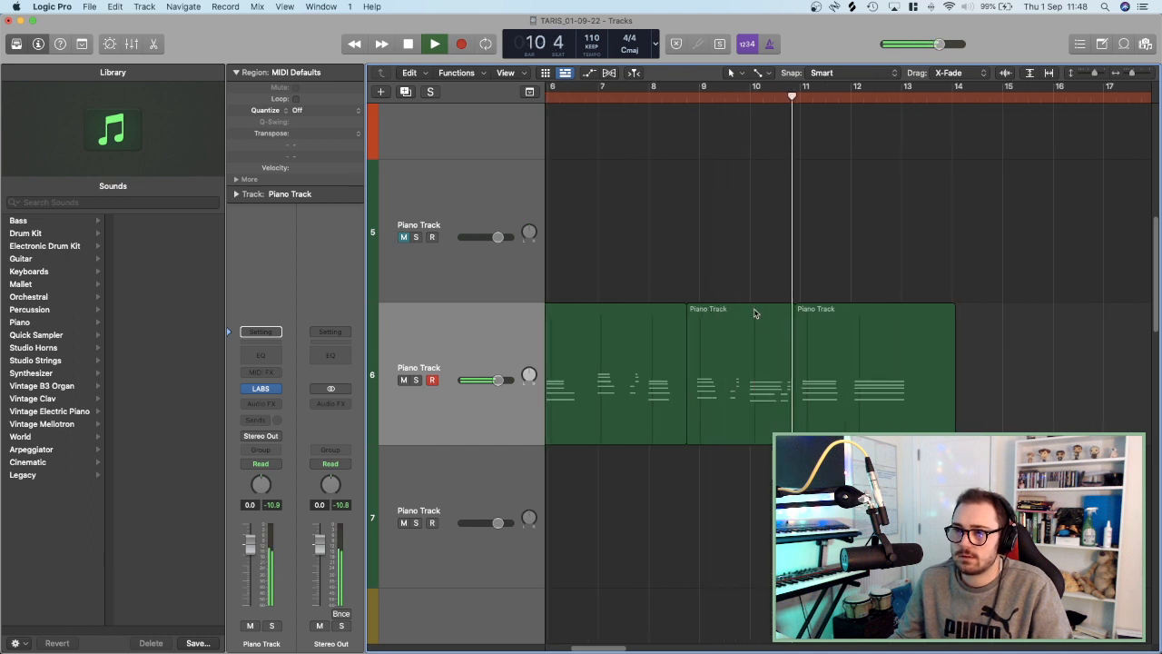
key("super+Left")
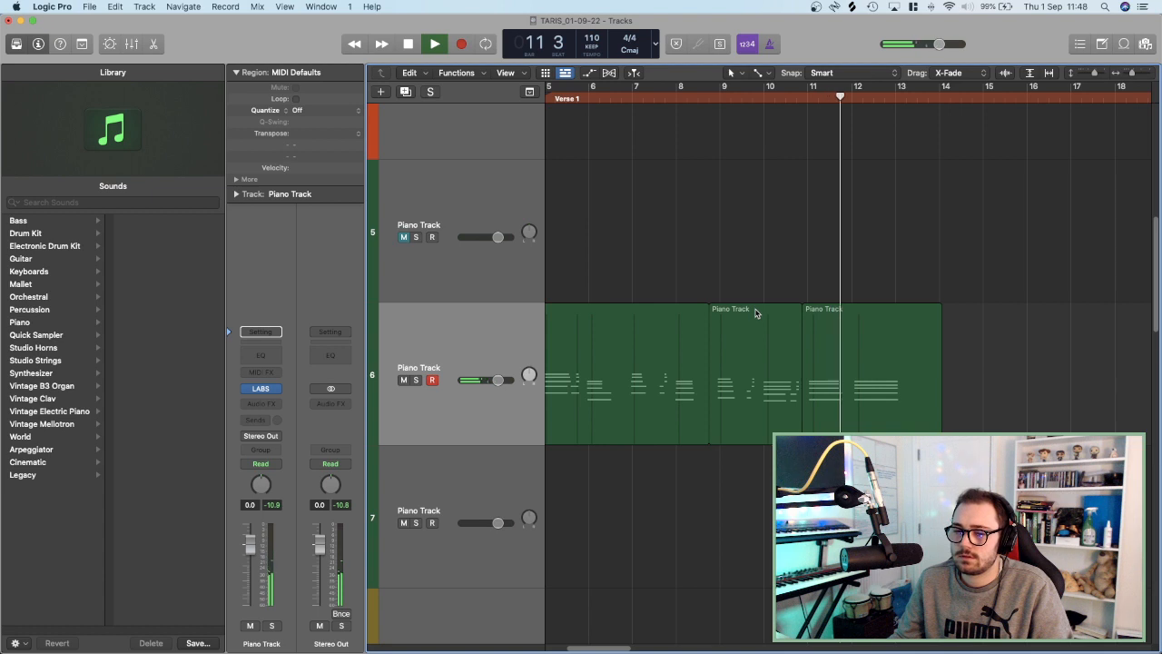
key("super+Left")
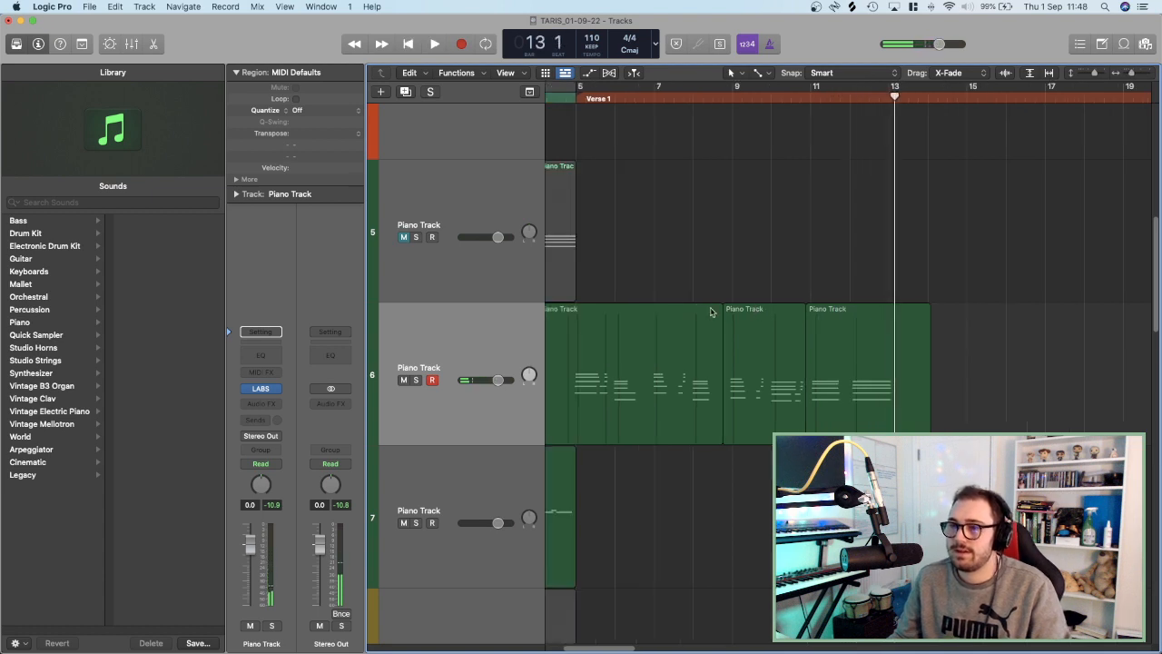
left_click_drag(661, 263, 910, 330)
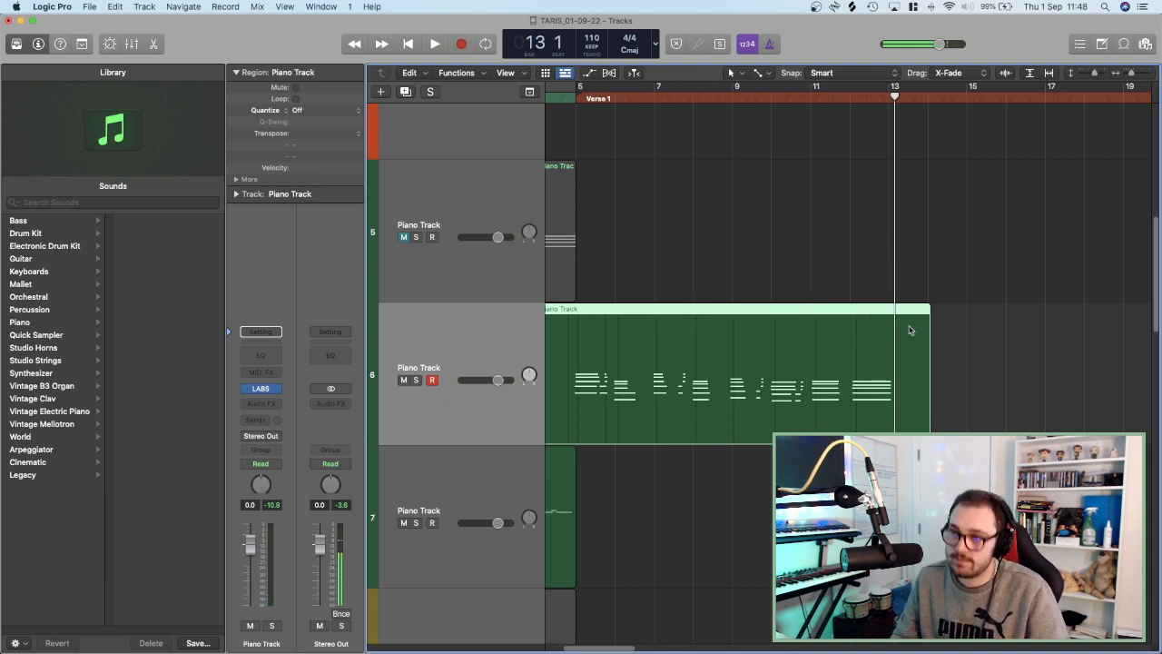
Open the joined piano region in the Piano Roll and display its channel 1 sustain data.
scroll(824, 342, "left", 3)
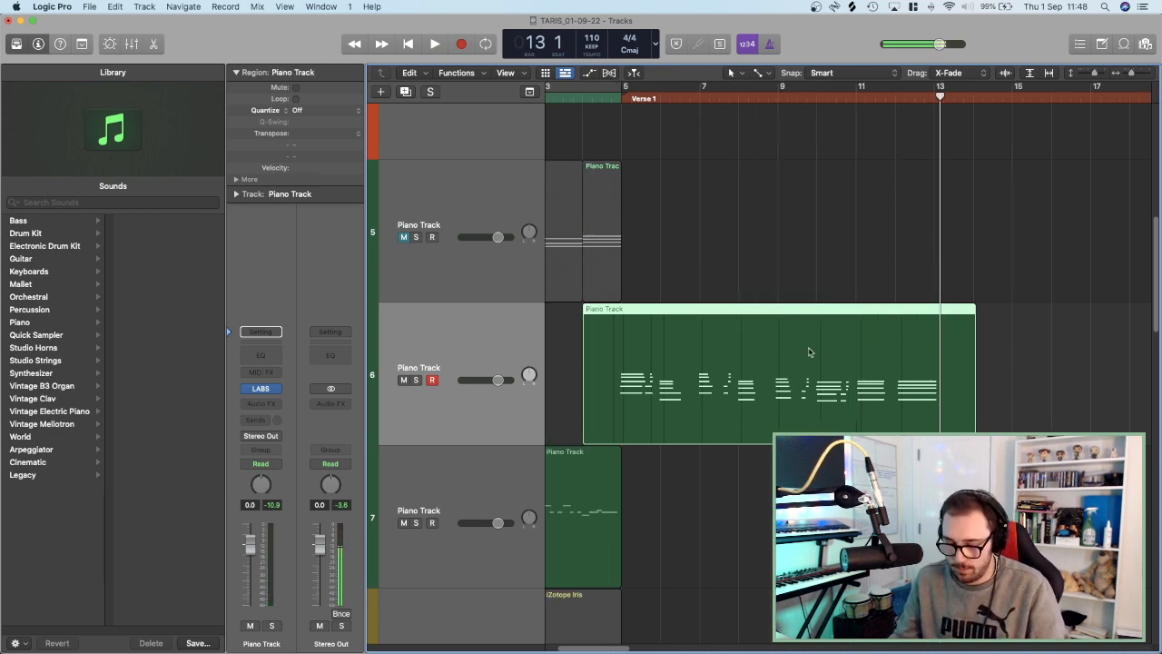
key("super+4")
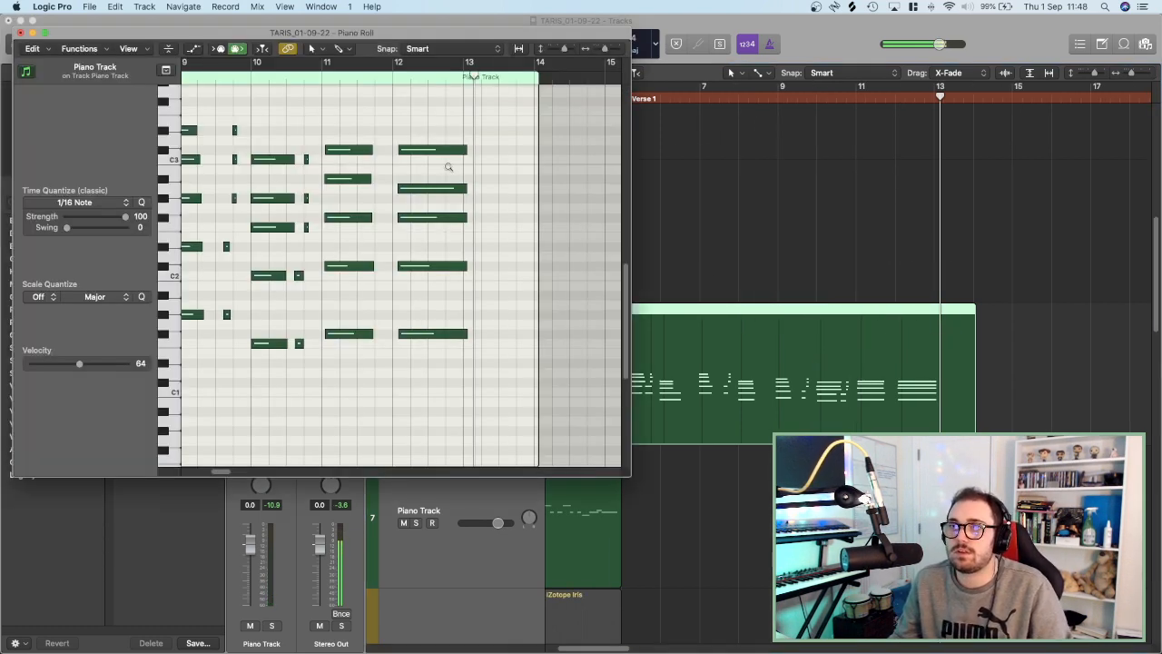
scroll(447, 167, "left", 10)
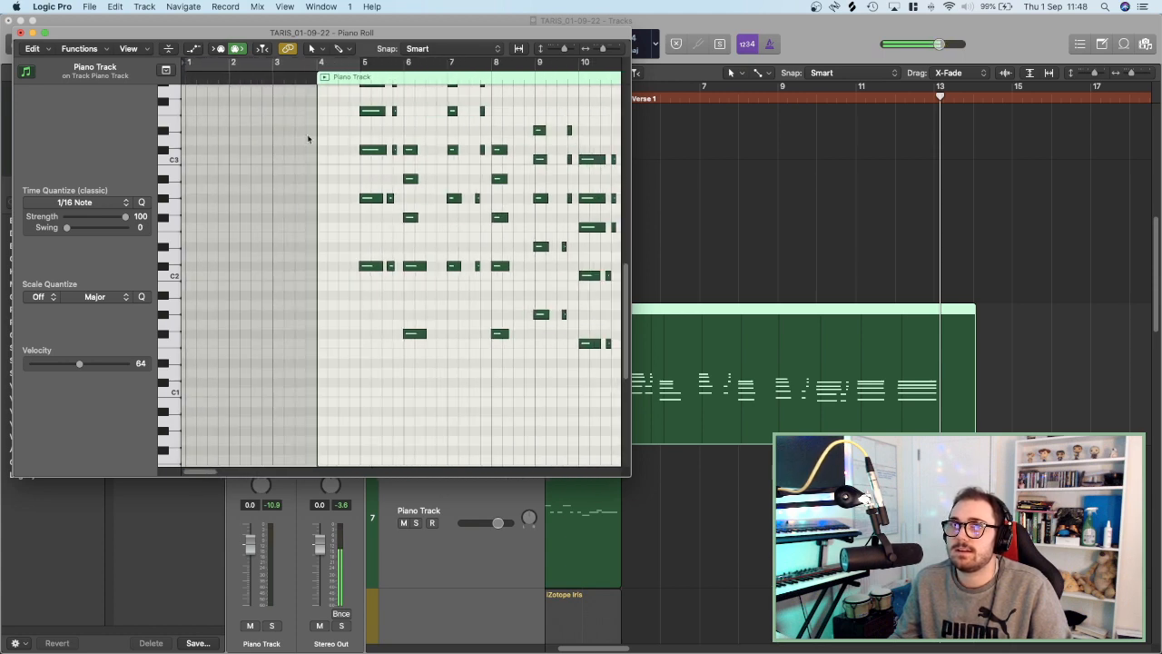
left_click(194, 50)
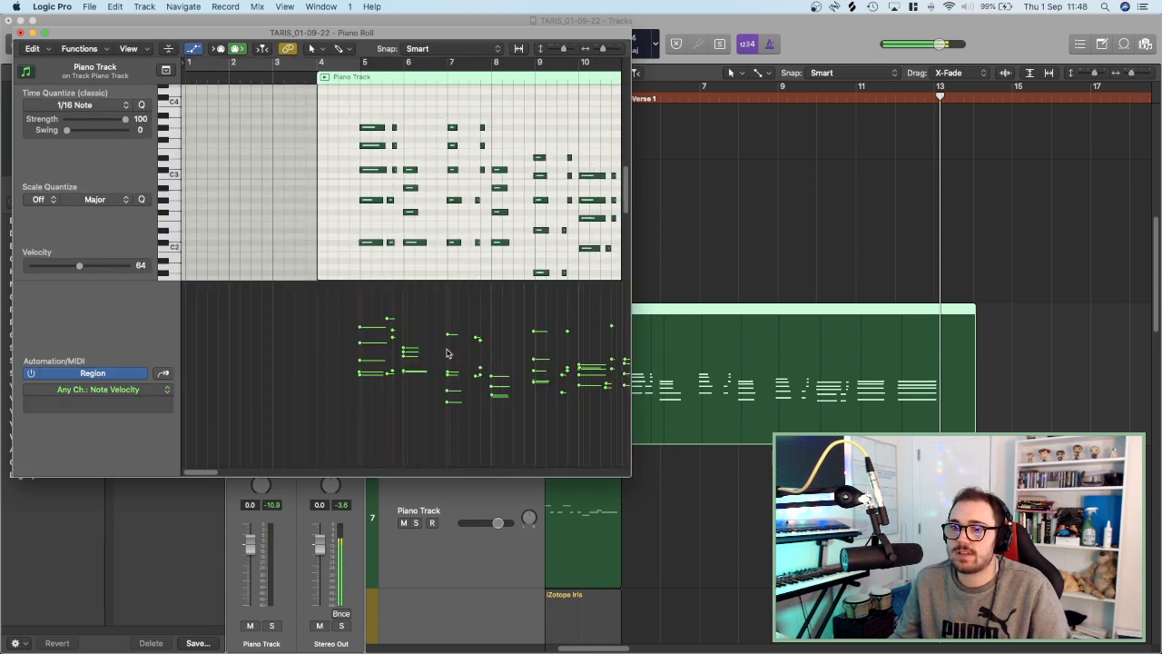
left_click(141, 390)
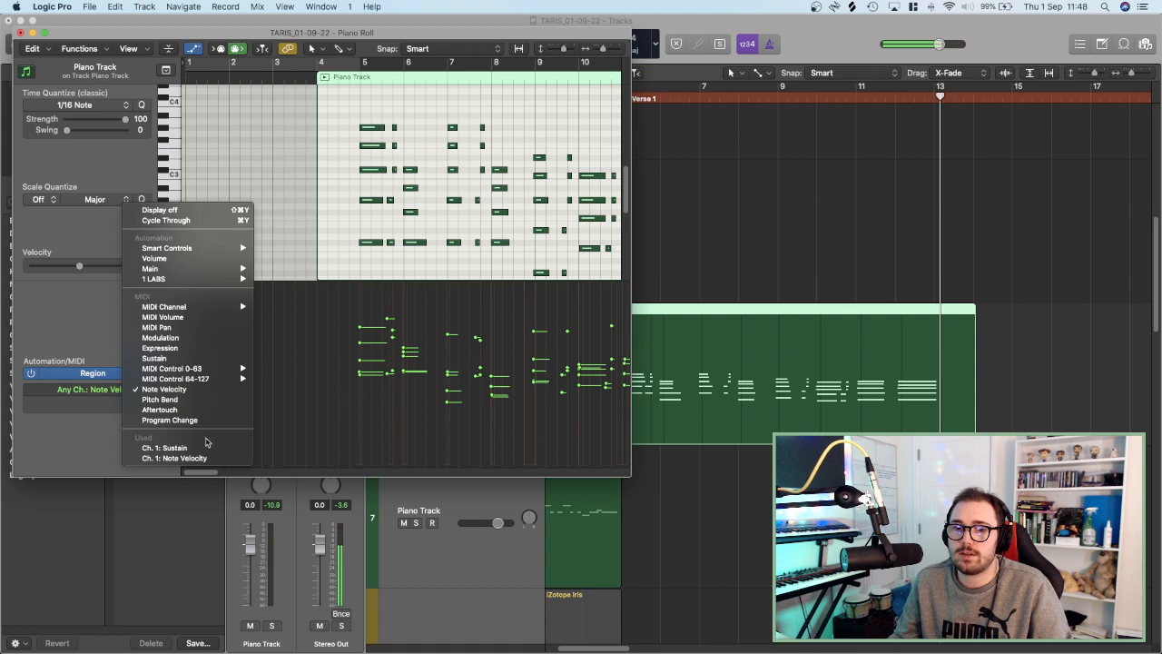
left_click(206, 448)
scroll(435, 313, "up", 5)
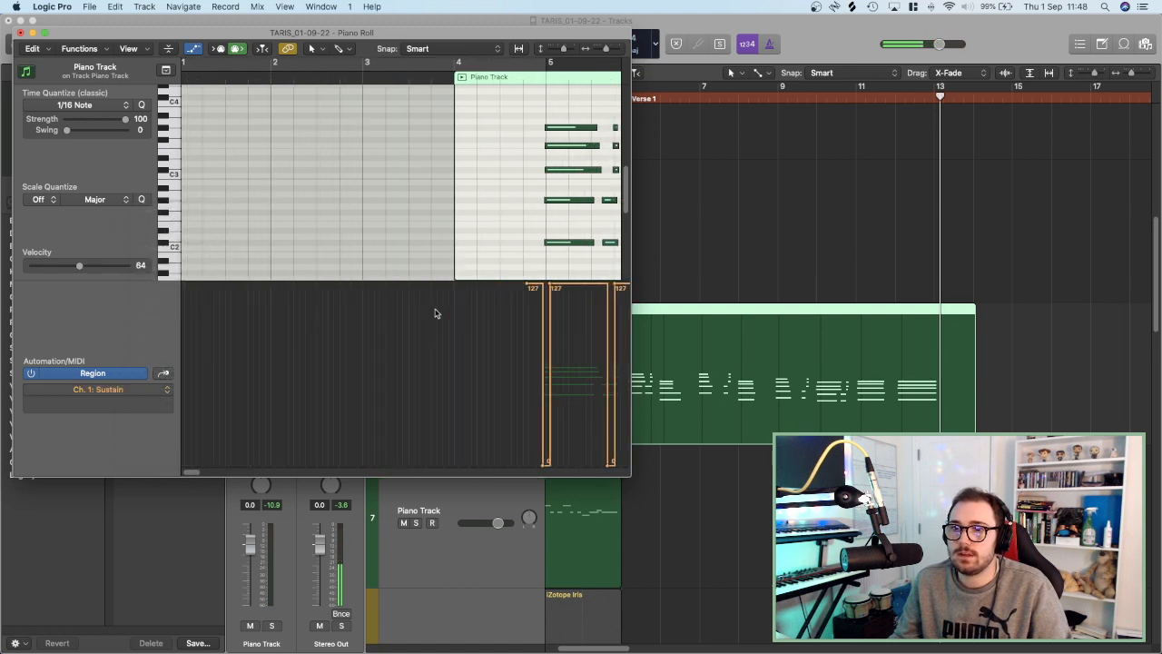
Play the piano part from just before bar 5 and examine the sustain pedal changes under the chords up to bar 12.
scroll(436, 313, "down", 3)
scroll(435, 313, "up", 1)
left_click(419, 72)
key("space")
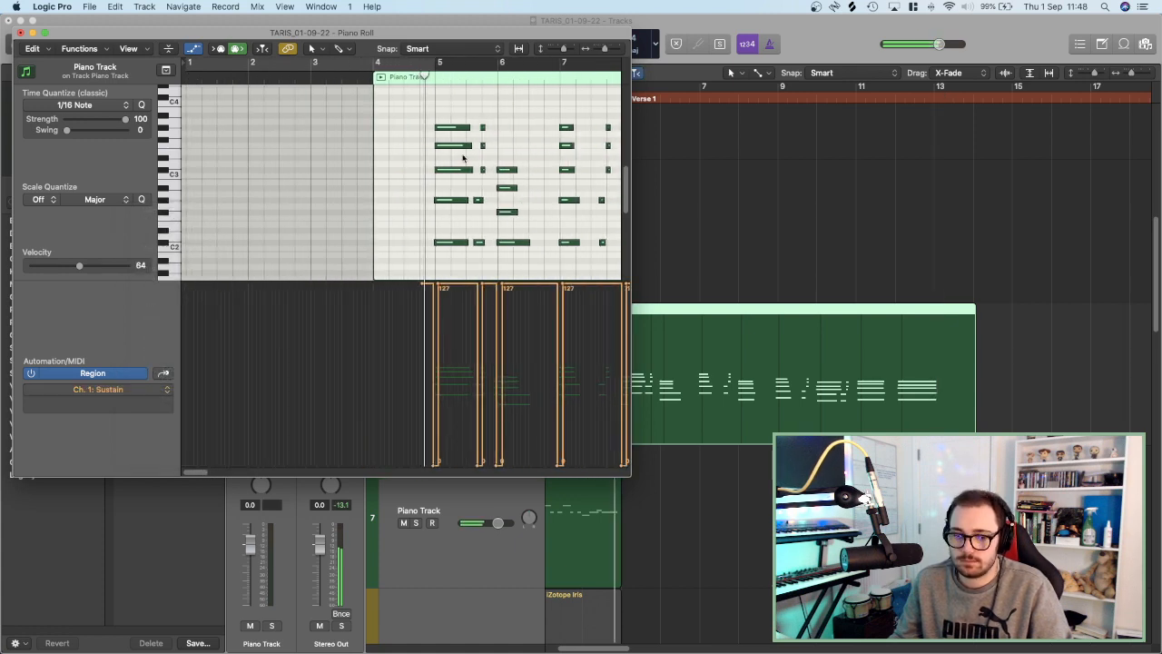
scroll(514, 320, "up", 3)
scroll(512, 318, "right", 4)
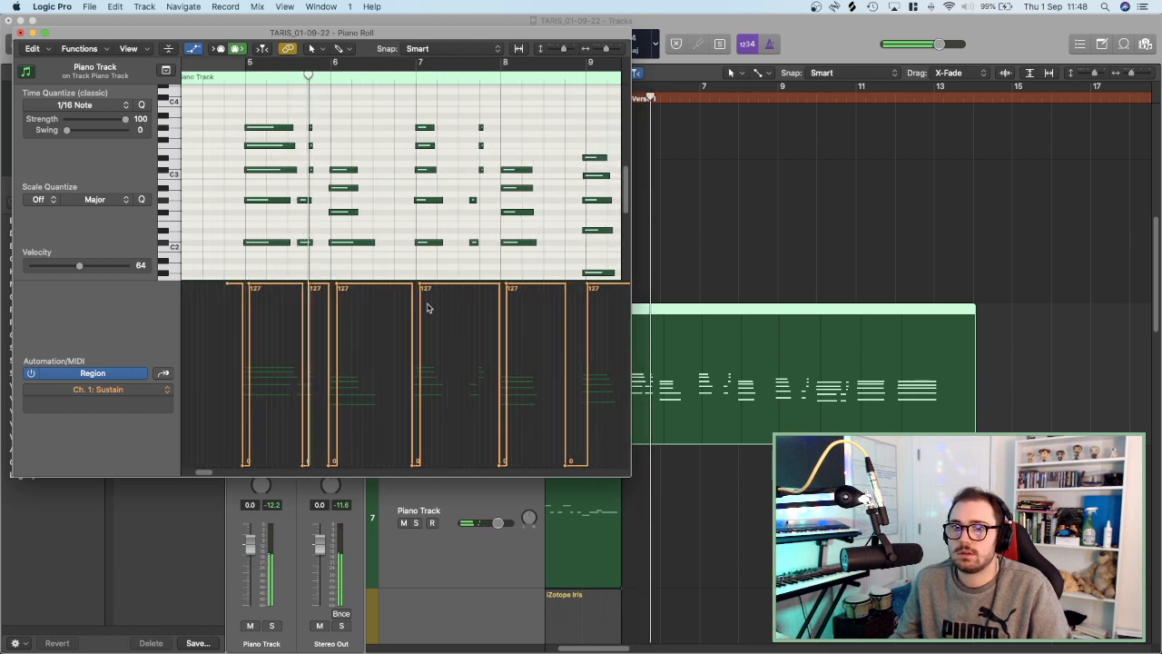
scroll(427, 304, "right", 2)
scroll(428, 307, "up", 2)
scroll(428, 307, "down", 3)
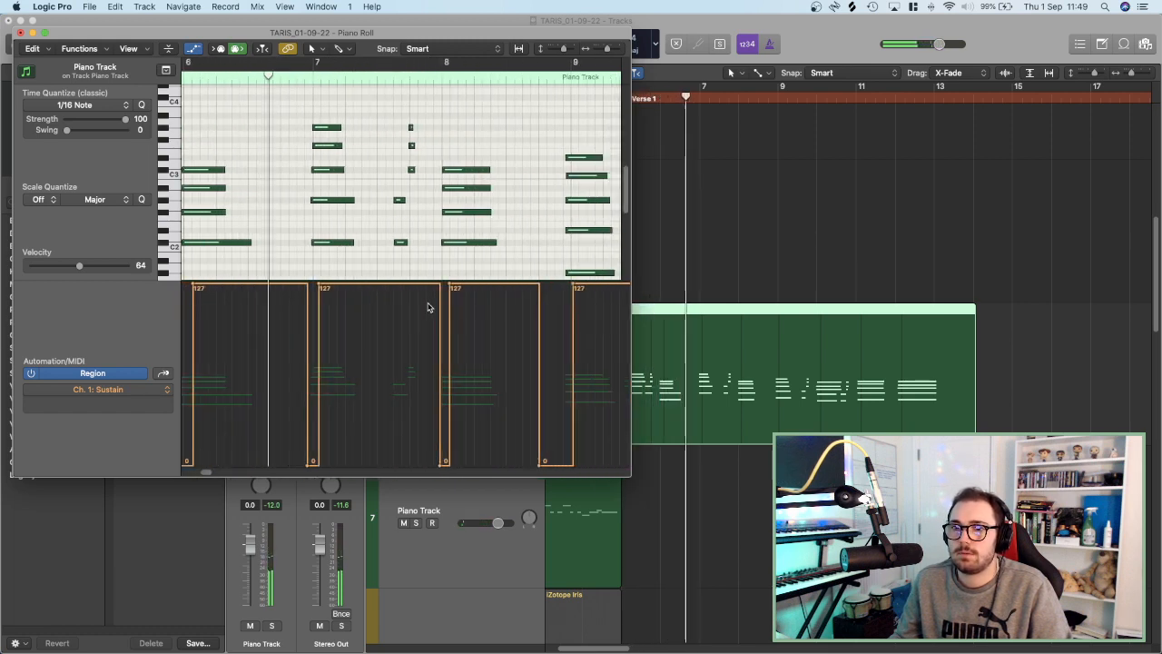
scroll(429, 307, "down", 3)
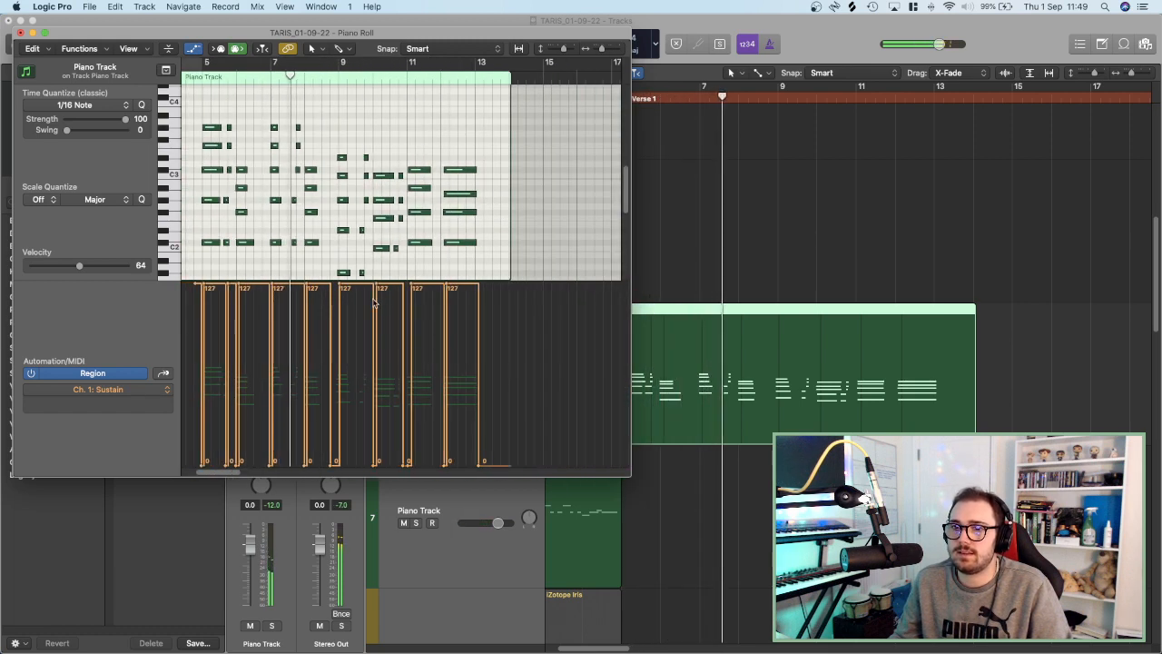
scroll(374, 300, "up", 3)
scroll(374, 300, "right", 2)
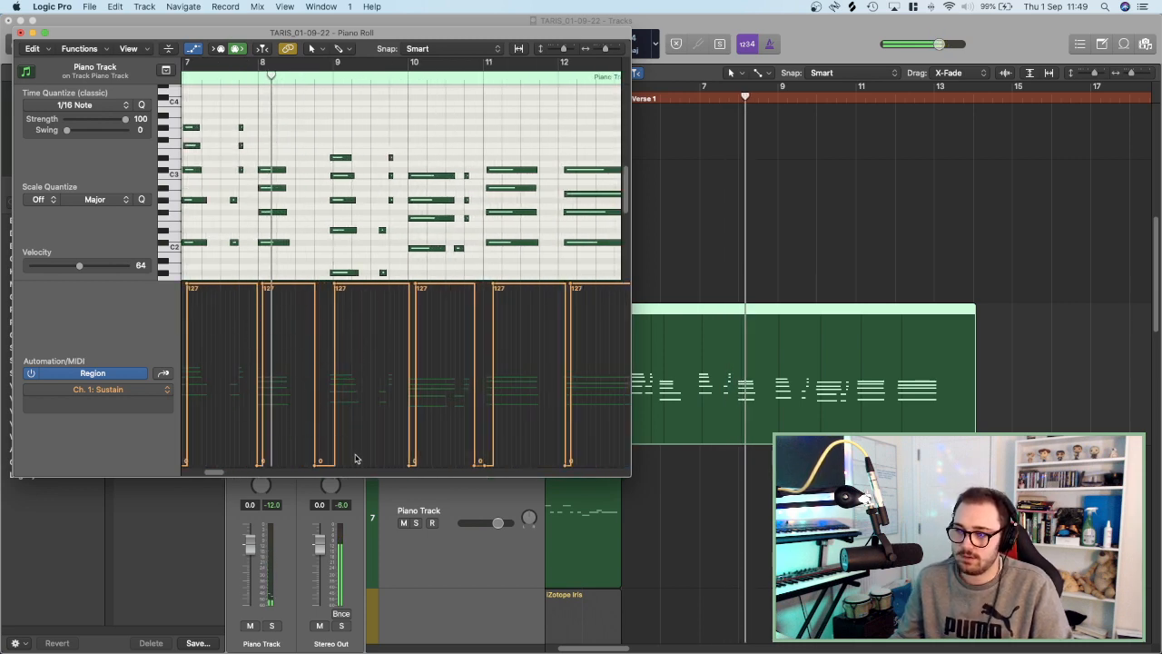
Move the sustain pedal release between bars 8 and 9 later, to just before the bar 9 chord.
scroll(345, 287, "up", 5)
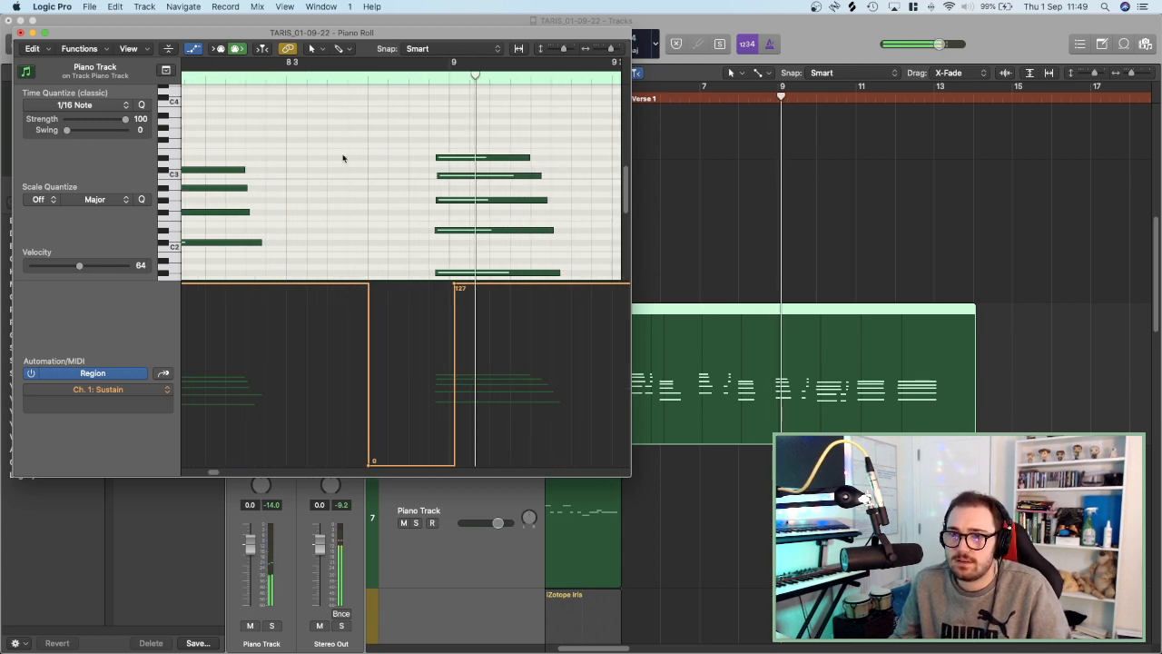
scroll(211, 88, "left", 3)
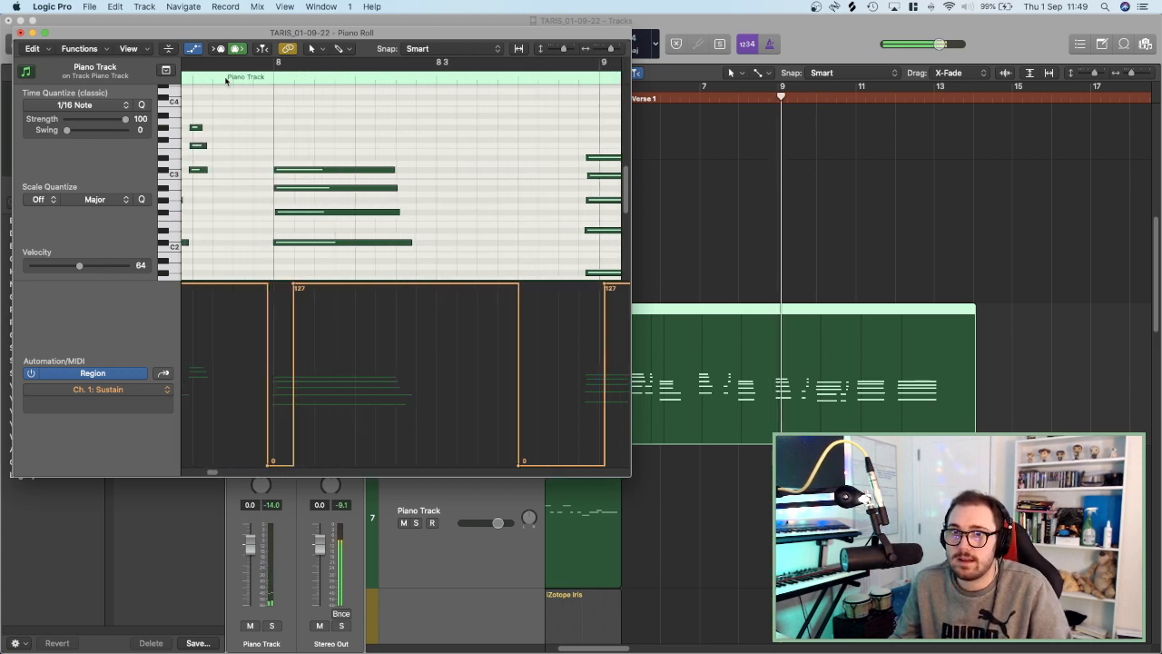
left_click(226, 81)
scroll(445, 349, "right", 2)
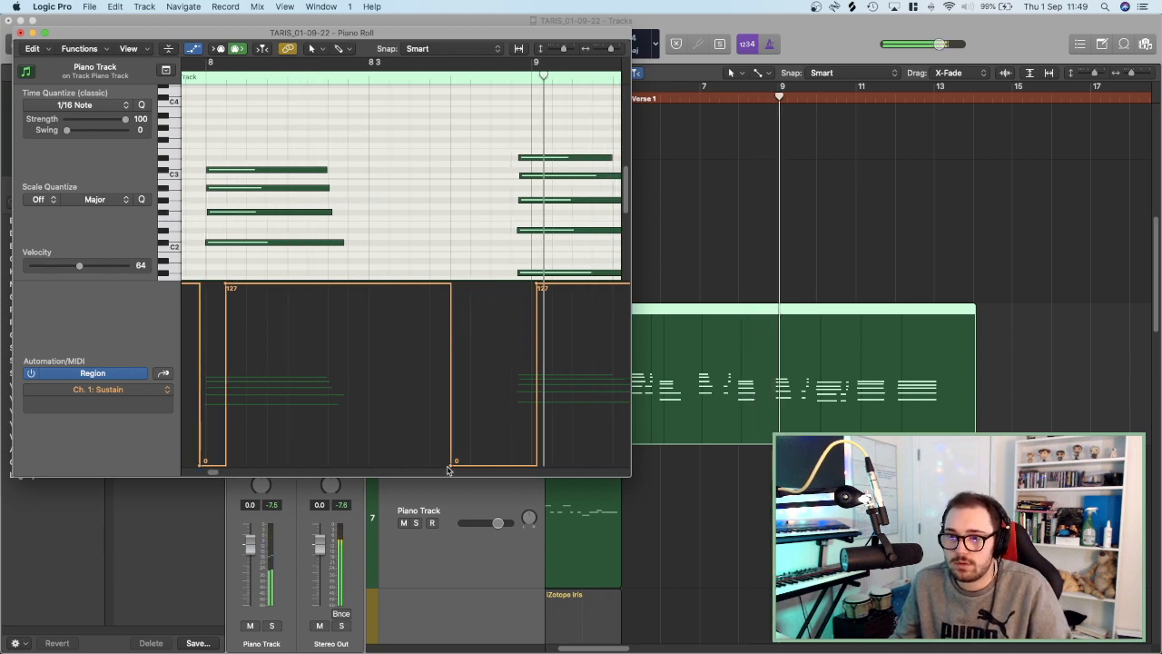
left_click_drag(448, 467, 450, 468)
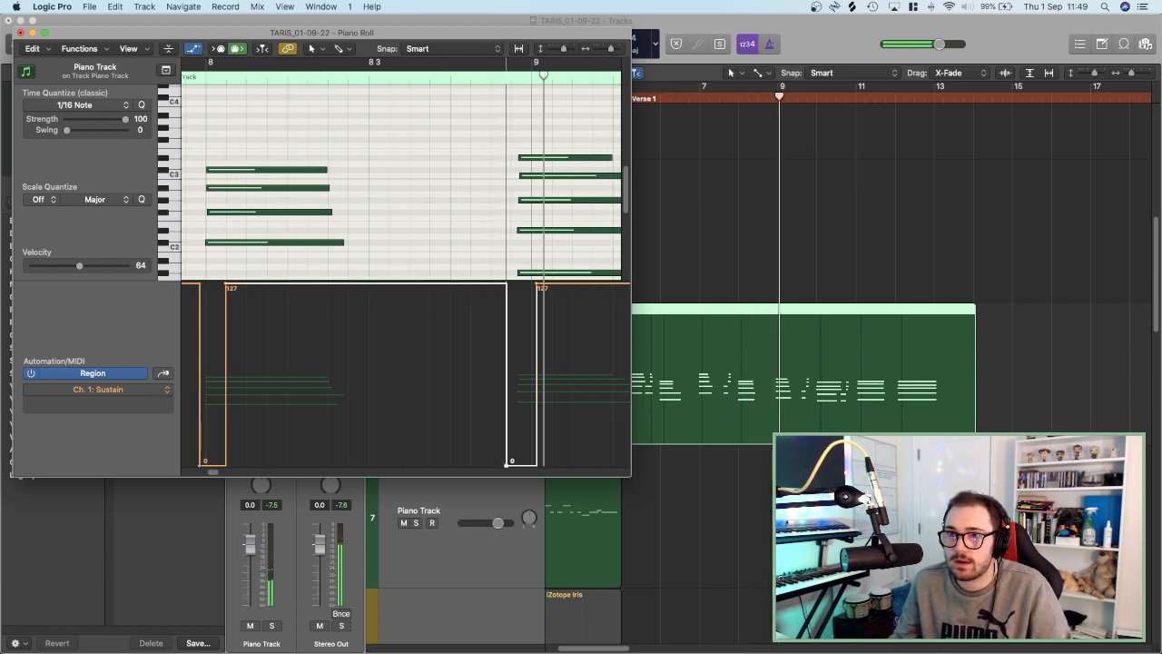
Replay from just before bar 8 and move the early pedal release in bar 10 later, to the start of bar 11.
left_click(191, 84)
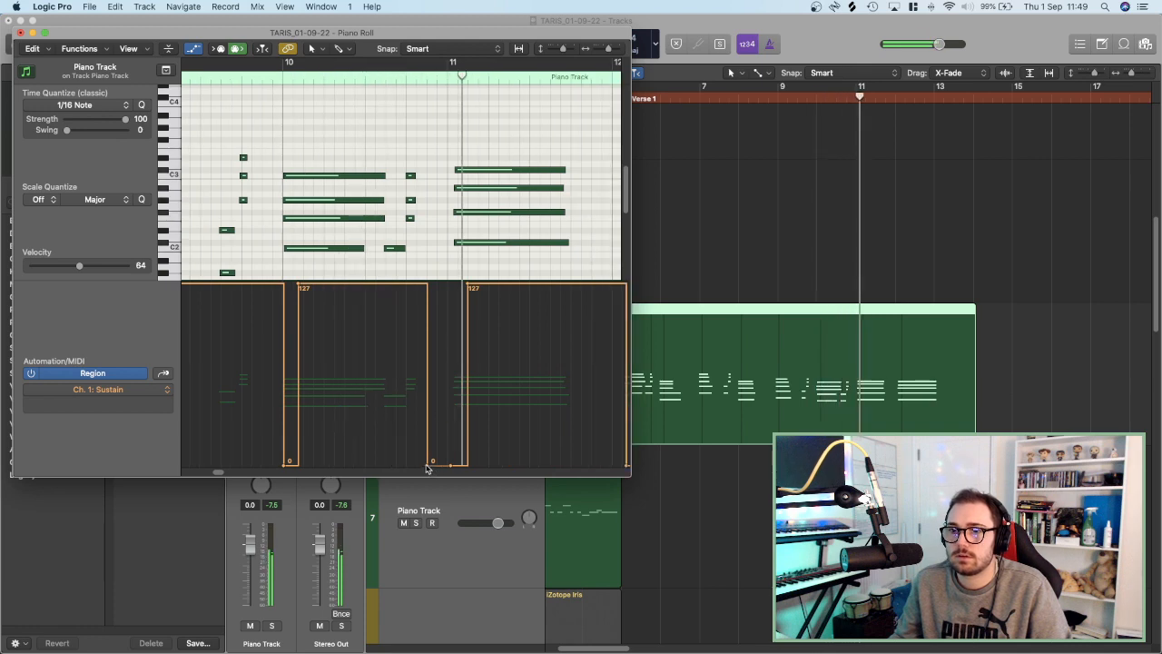
left_click_drag(432, 465, 450, 465)
key("super+Left")
key("super+Left")
key("super+Left")
key("super+Left")
scroll(438, 311, "left", 6)
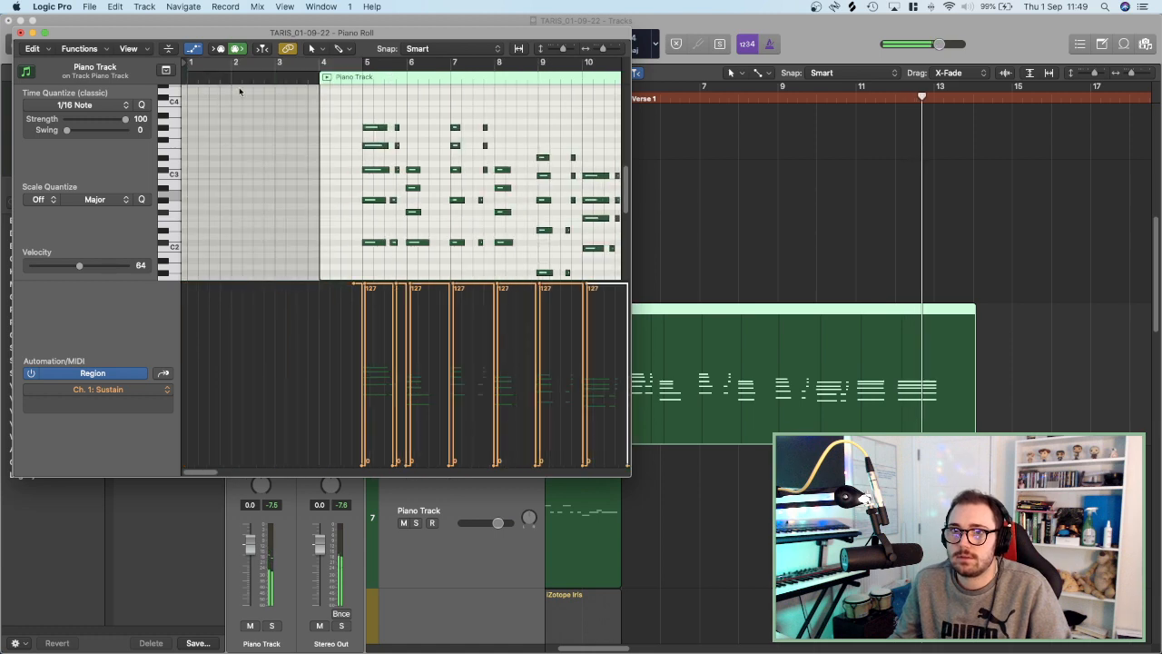
Replay the part from just before bar 5 and check its notes against the sustain changes up to bar 12.
left_click(348, 80)
key("super+Up")
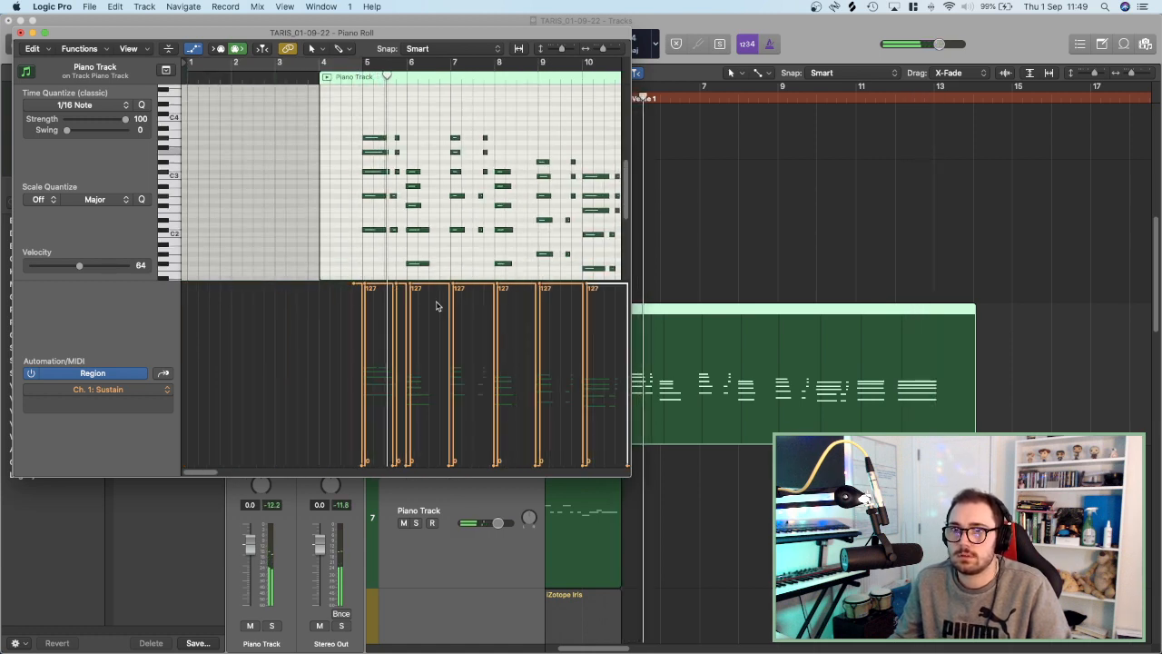
key("super+Right")
key("super+Right")
key("super+Right")
key("super+Right")
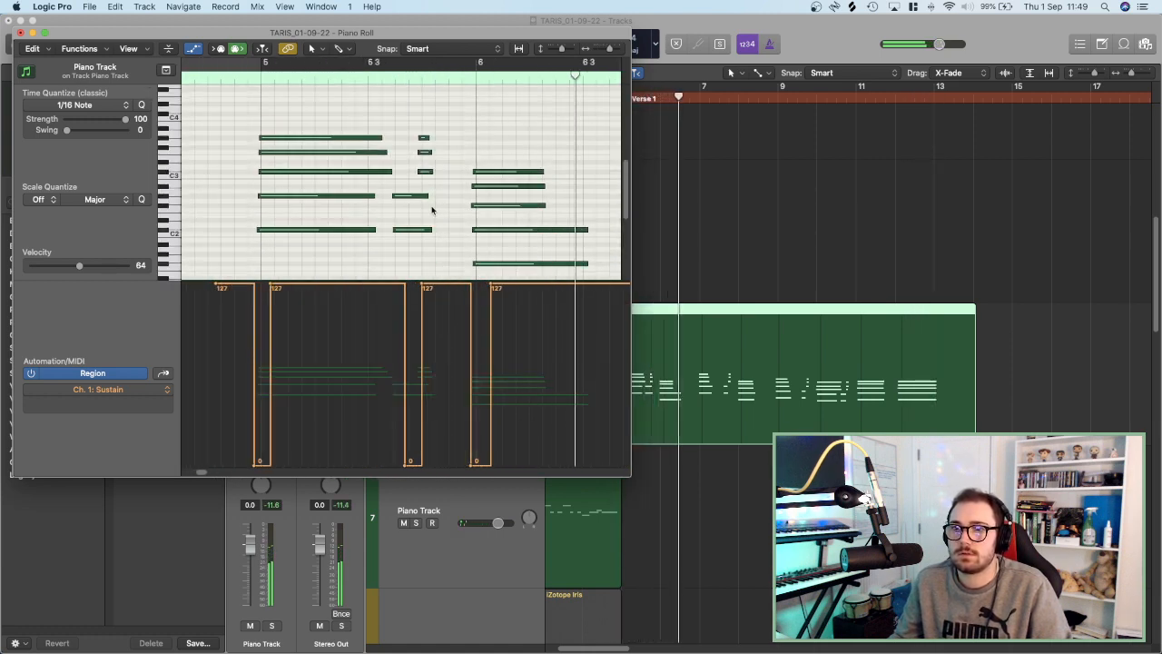
key("super+Left")
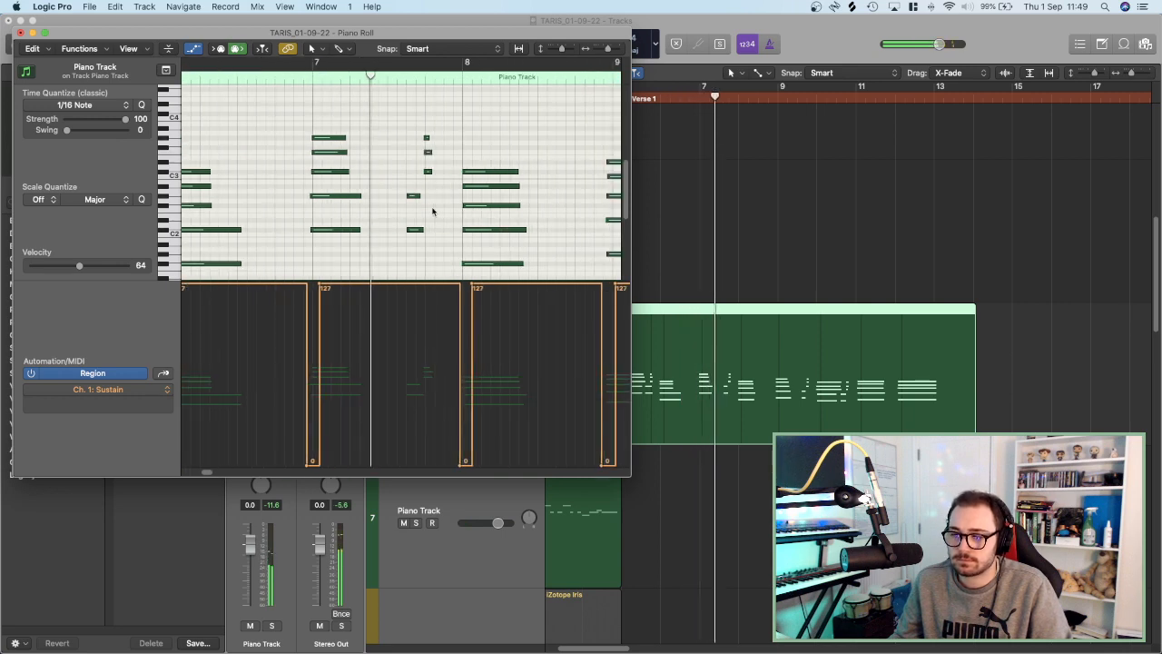
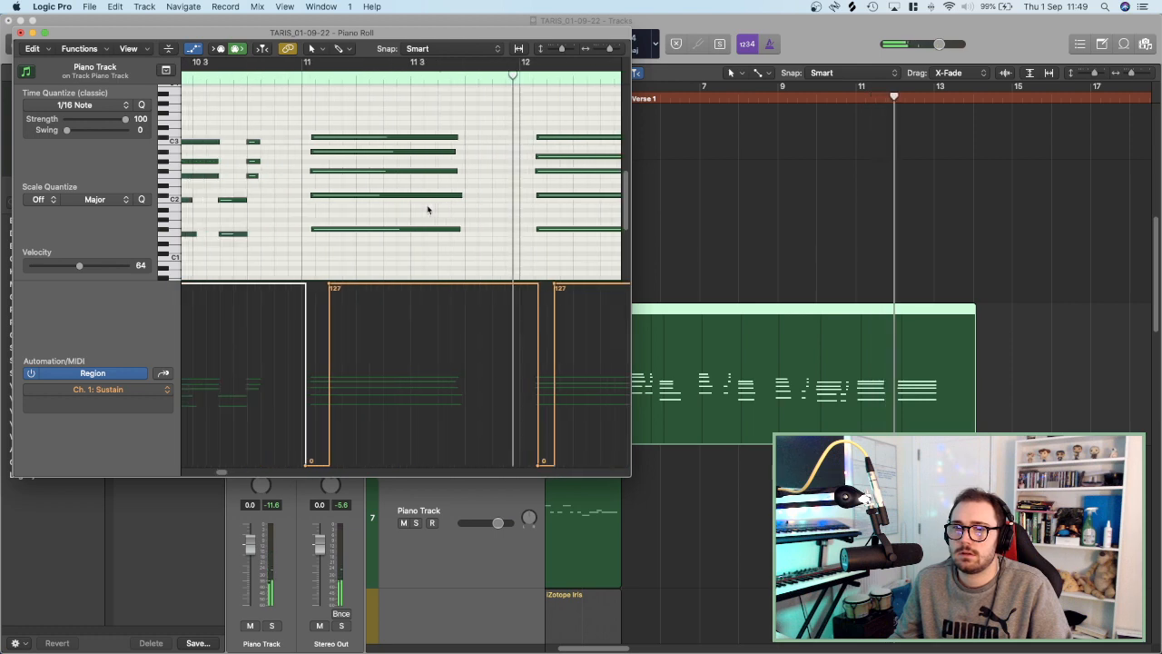
Move the five-note chord near bar 11 slightly earlier onto the bar line and replay it from bar 10.
left_click_drag(345, 118, 382, 271)
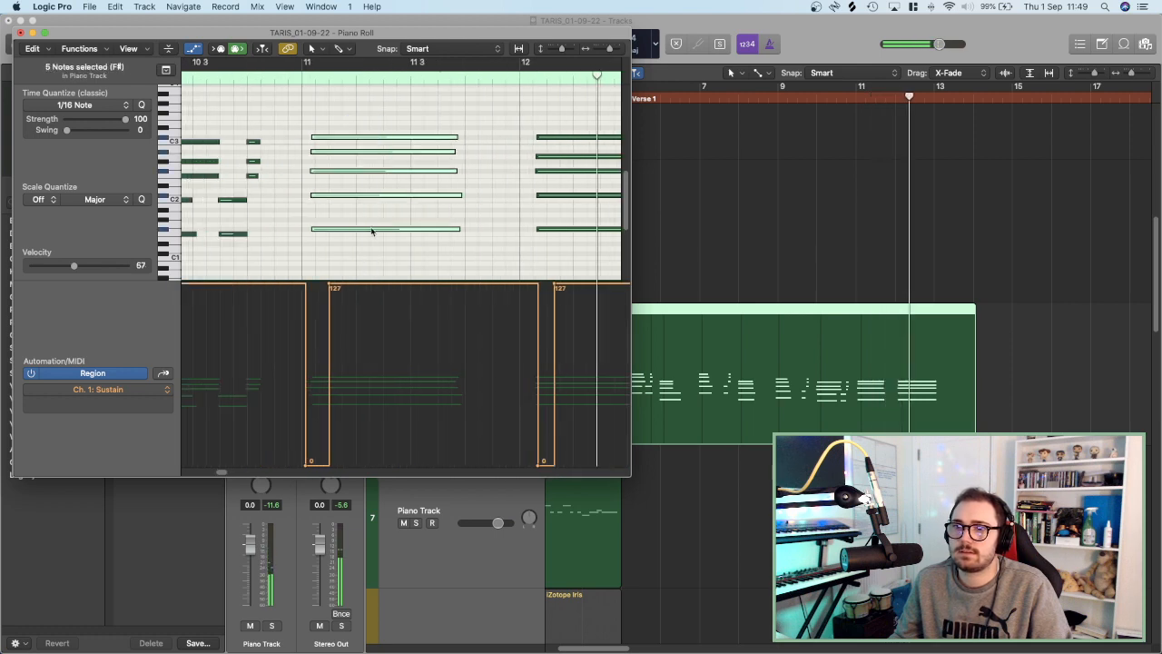
left_click(256, 81)
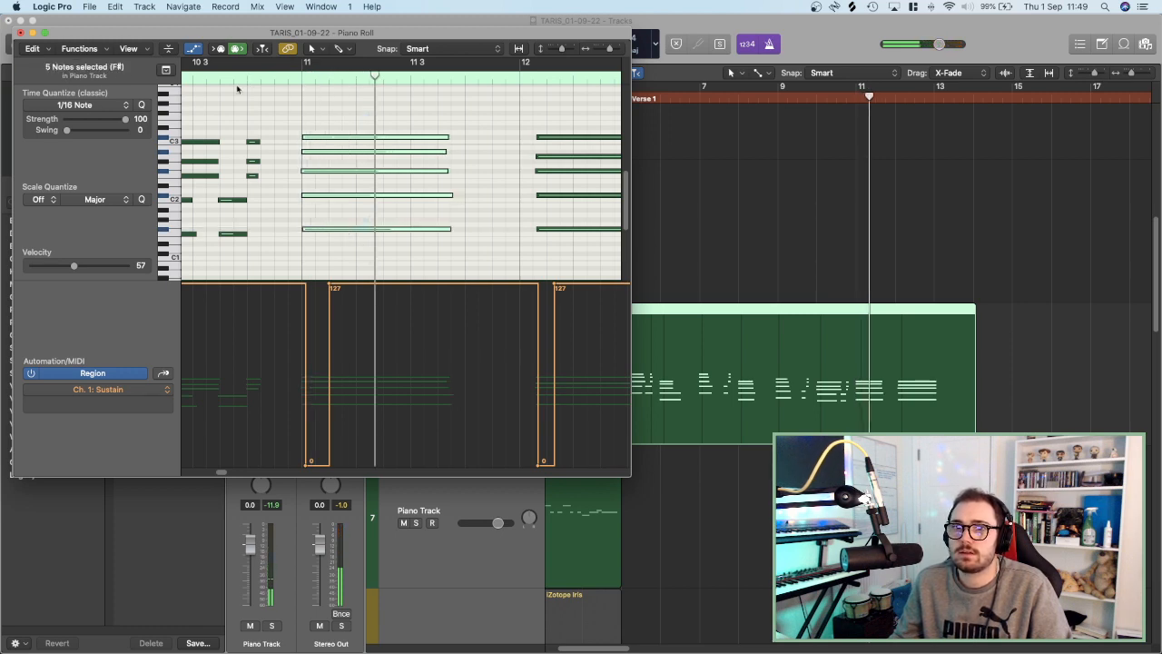
left_click(209, 81)
scroll(303, 189, "left", 2)
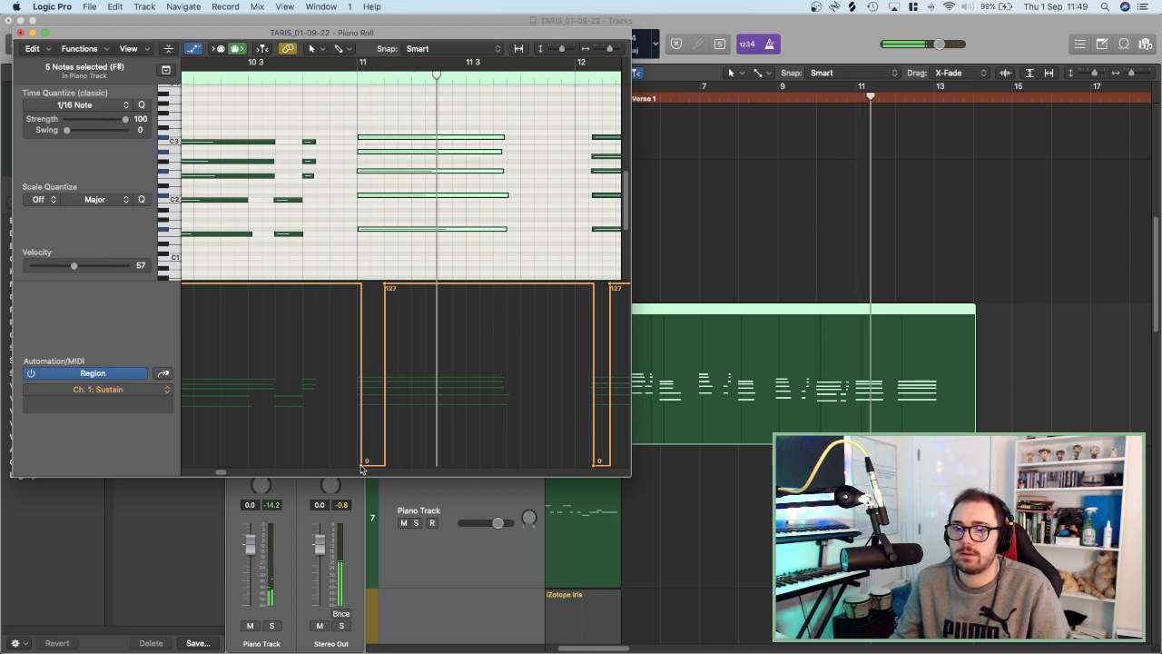
Tighten the sustain gap at bar 11, releasing just before the chord and re-engaging just after it starts, and replay the passage.
left_click_drag(361, 469, 352, 463)
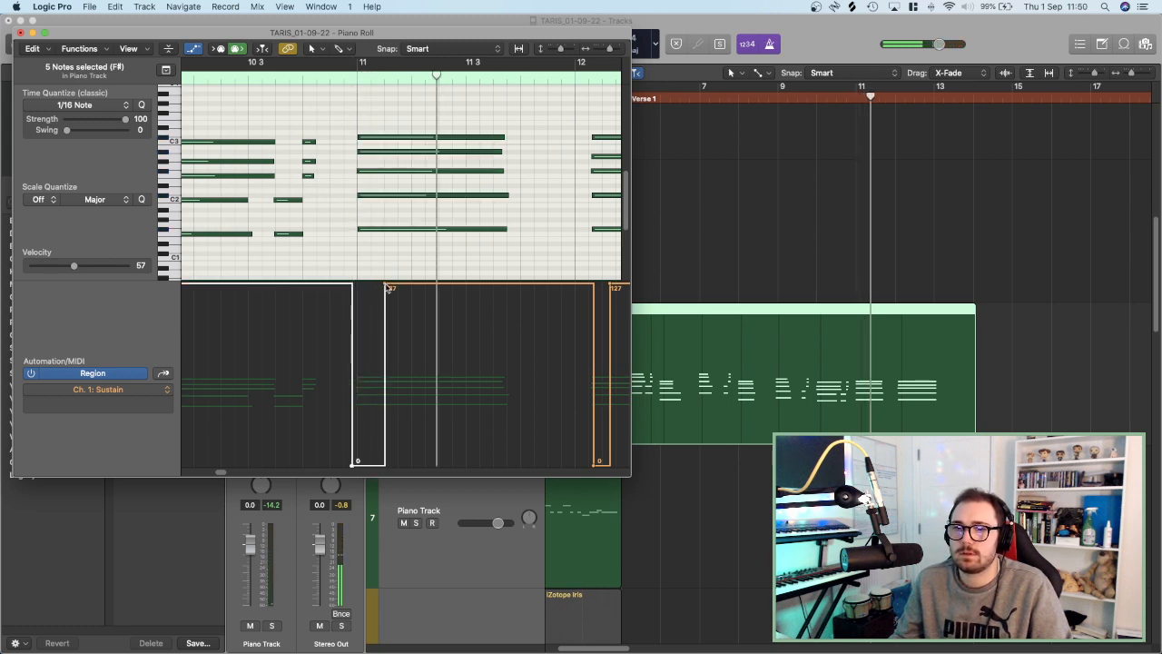
left_click_drag(386, 288, 373, 286)
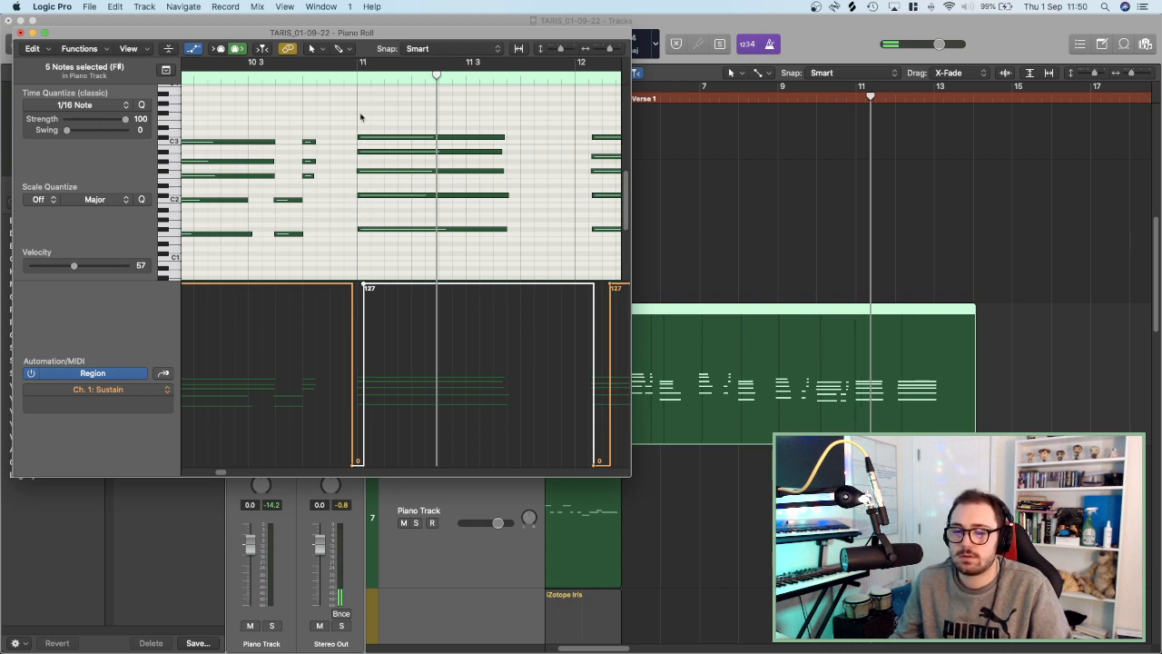
left_click(302, 75)
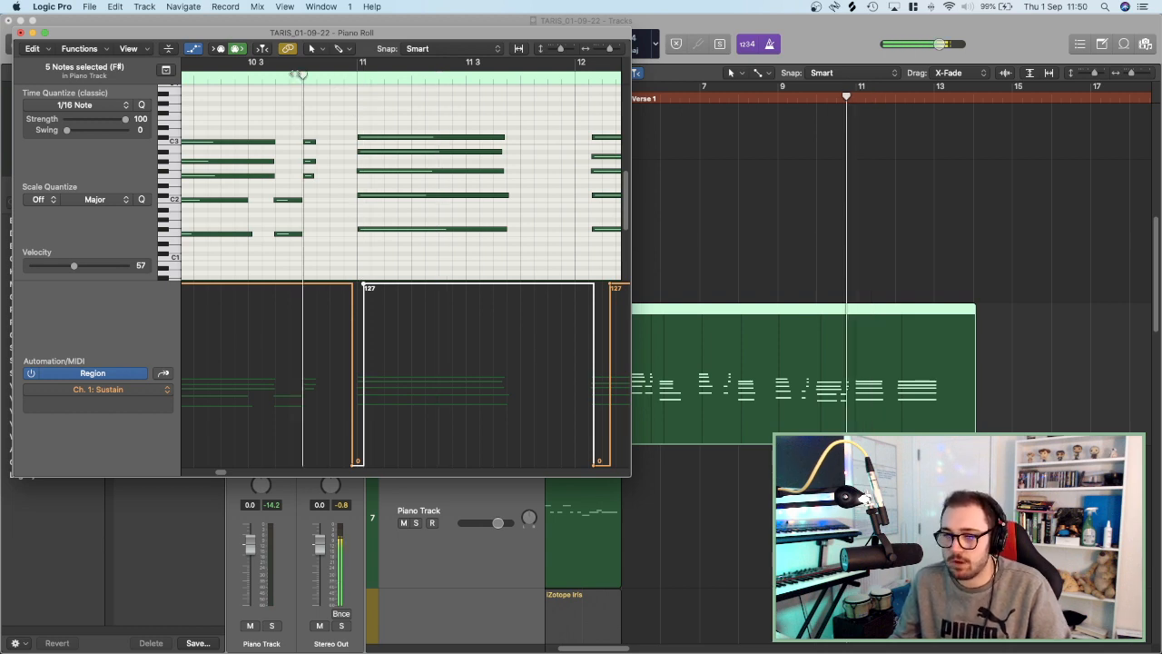
key("space")
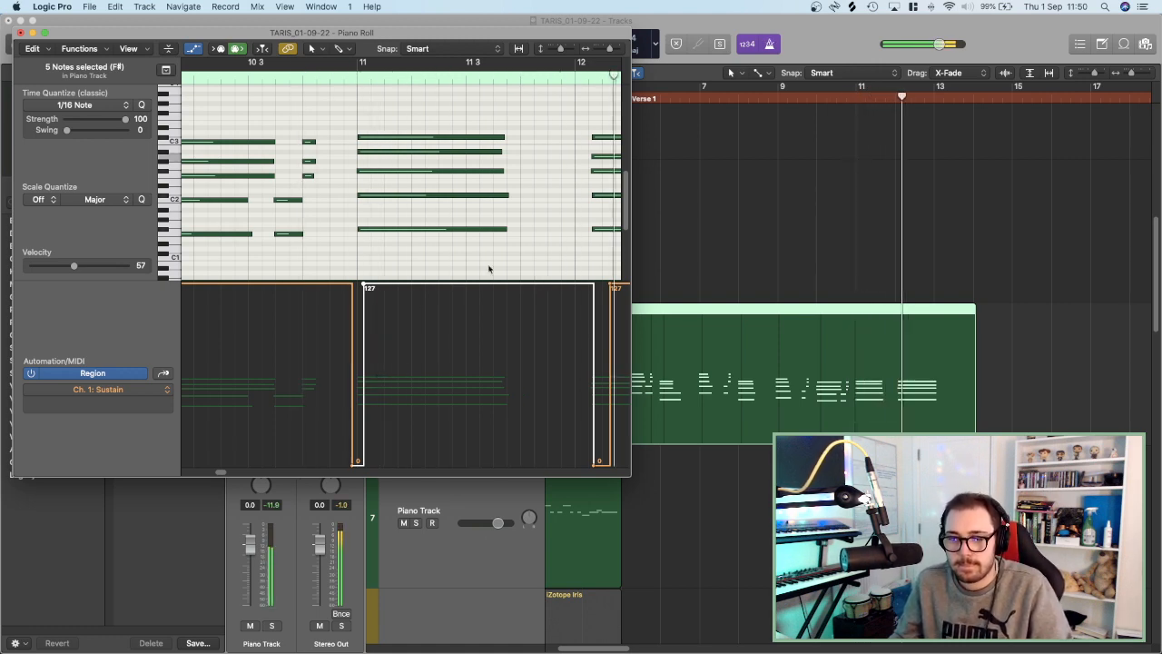
Move the five-note chord near bar 12 onto the bar line and shift the sustain release and re-engagement to just around its start.
left_click_drag(383, 257, 343, 139)
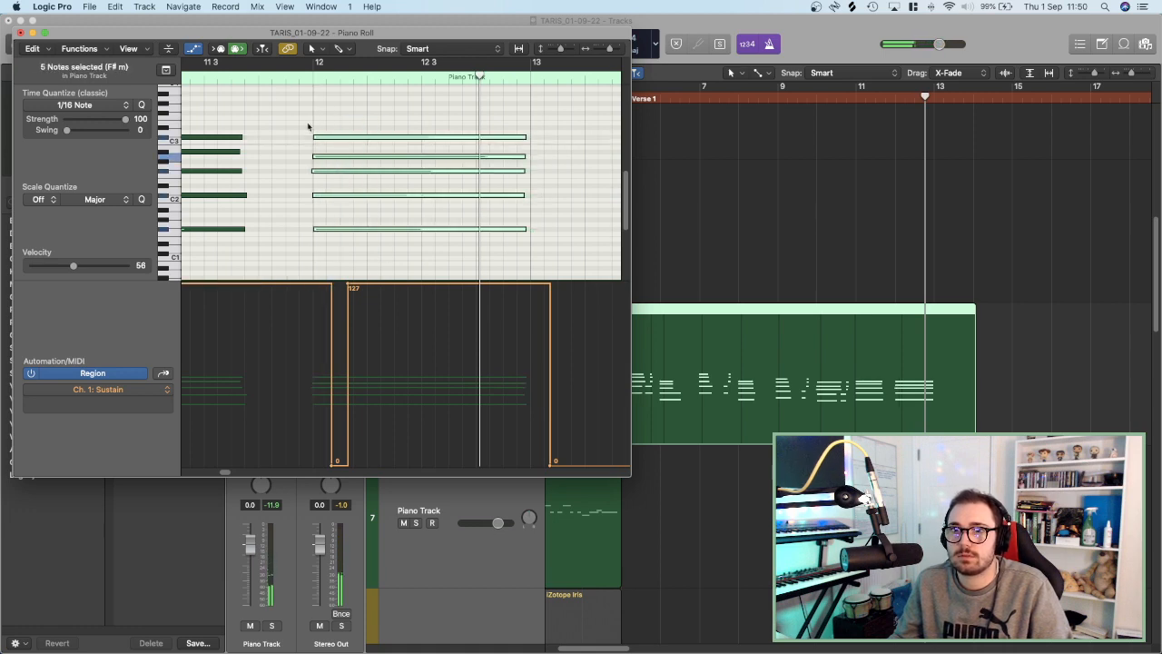
left_click(242, 78)
key("space")
scroll(341, 368, "left", 3)
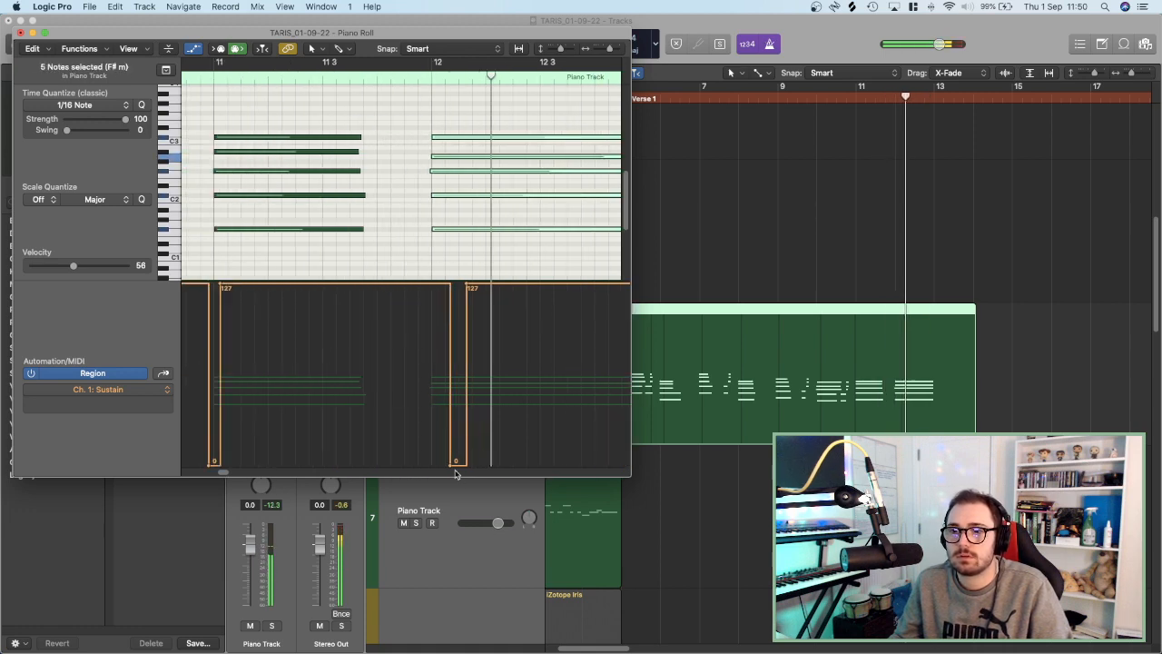
left_click_drag(451, 461, 427, 462)
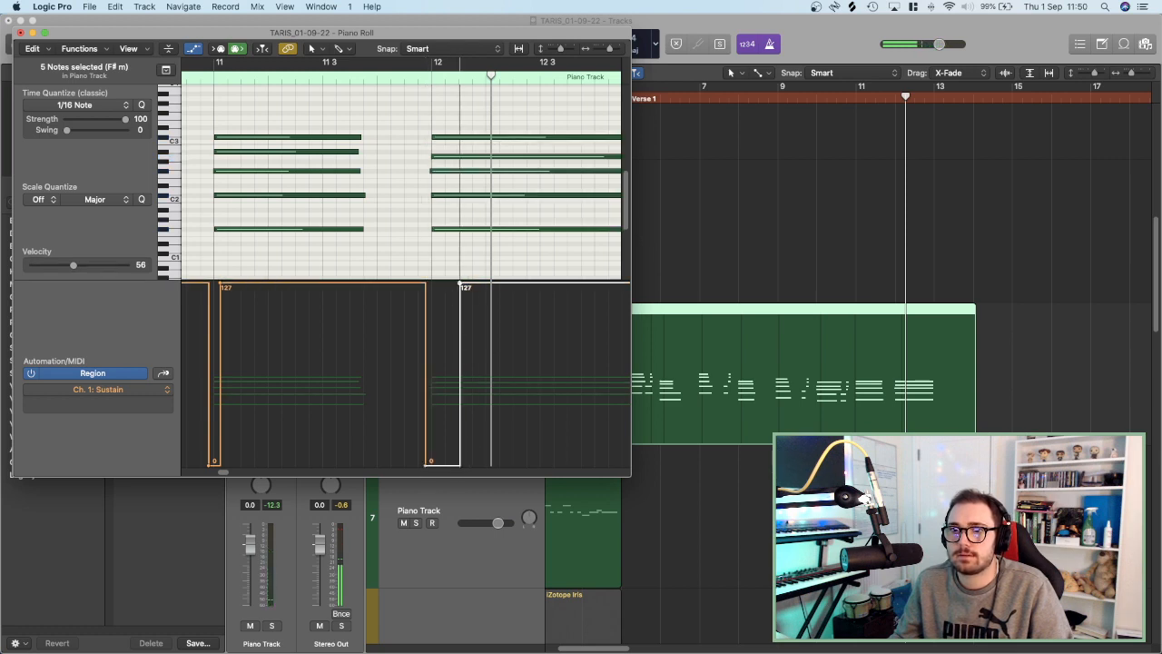
scroll(431, 268, "down", 2)
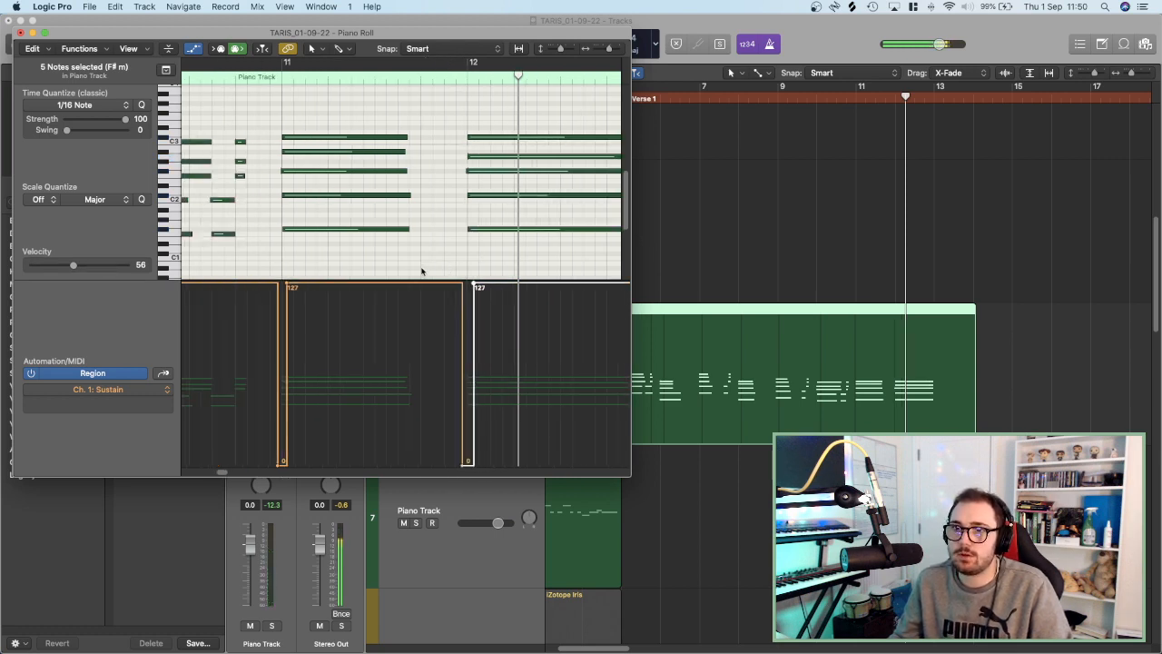
Play the corrected piano part from bar 5, close the Piano Roll and follow the playback in the arrangement.
scroll(250, 155, "down", 10)
double_click(284, 78)
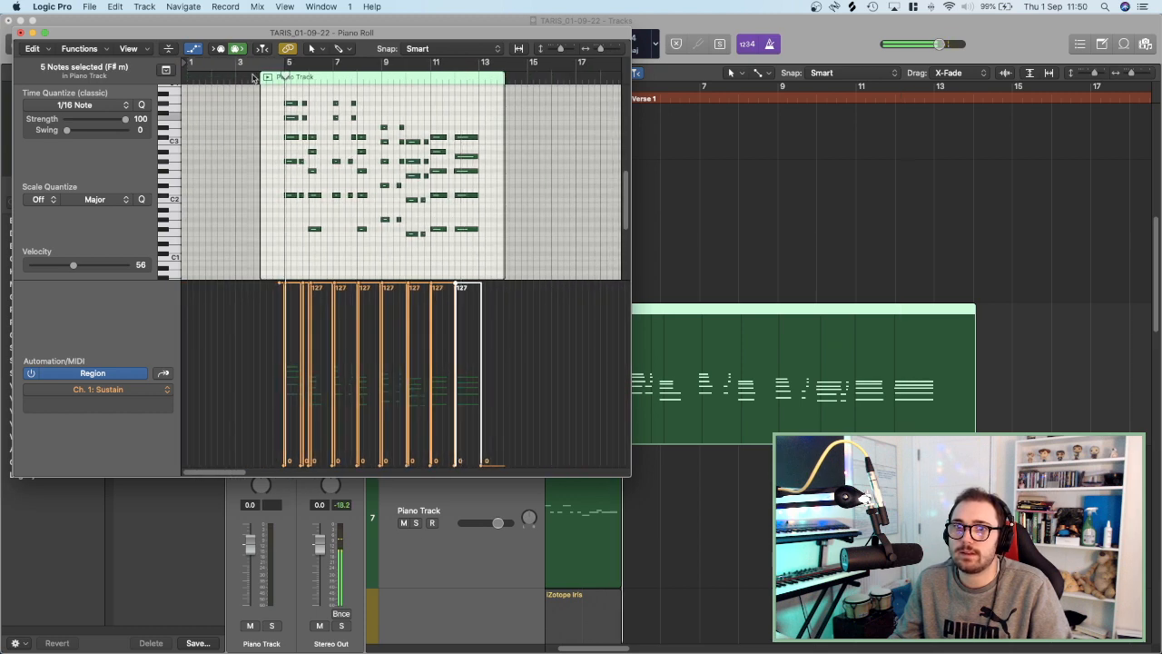
key("super+w")
scroll(650, 424, "down", 1)
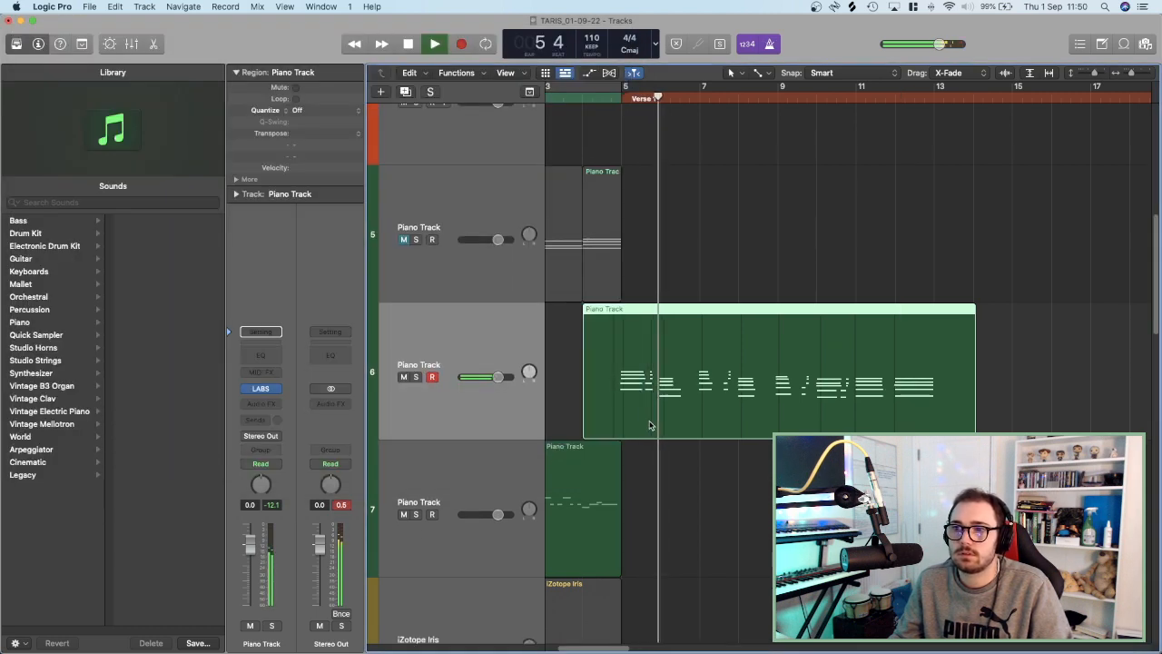
scroll(650, 424, "left", 5)
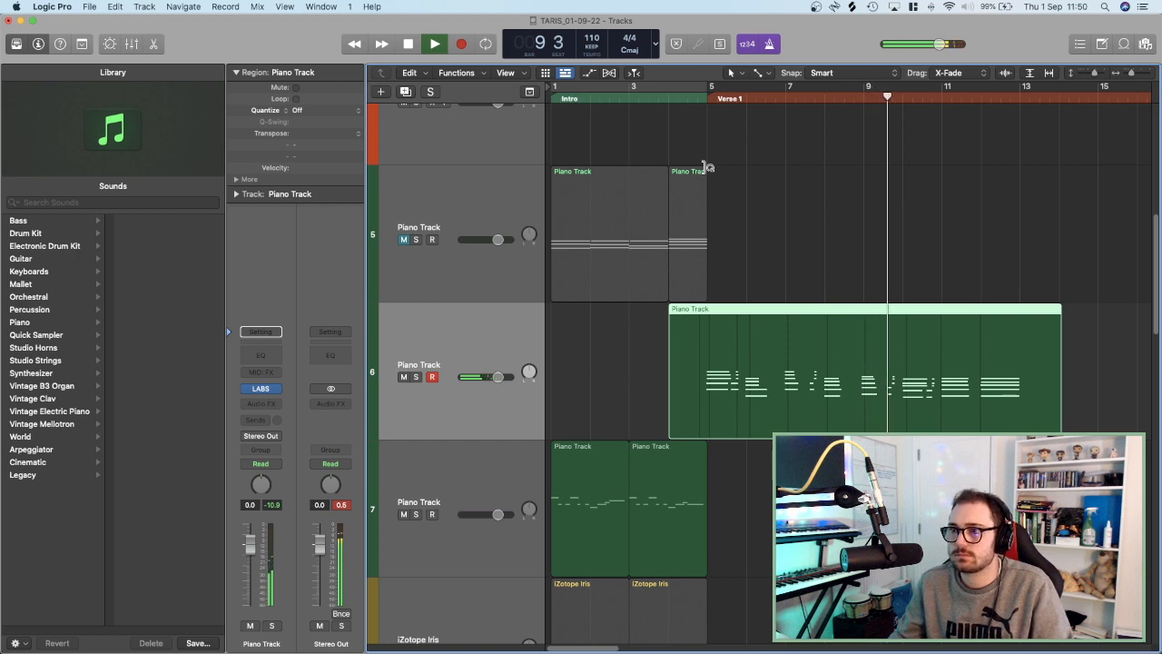
Replay the piano part around the bar 9 chord on track 6 with the note editor open, then stop and close the editor.
scroll(970, 365, "up", 10)
scroll(971, 365, "down", 4)
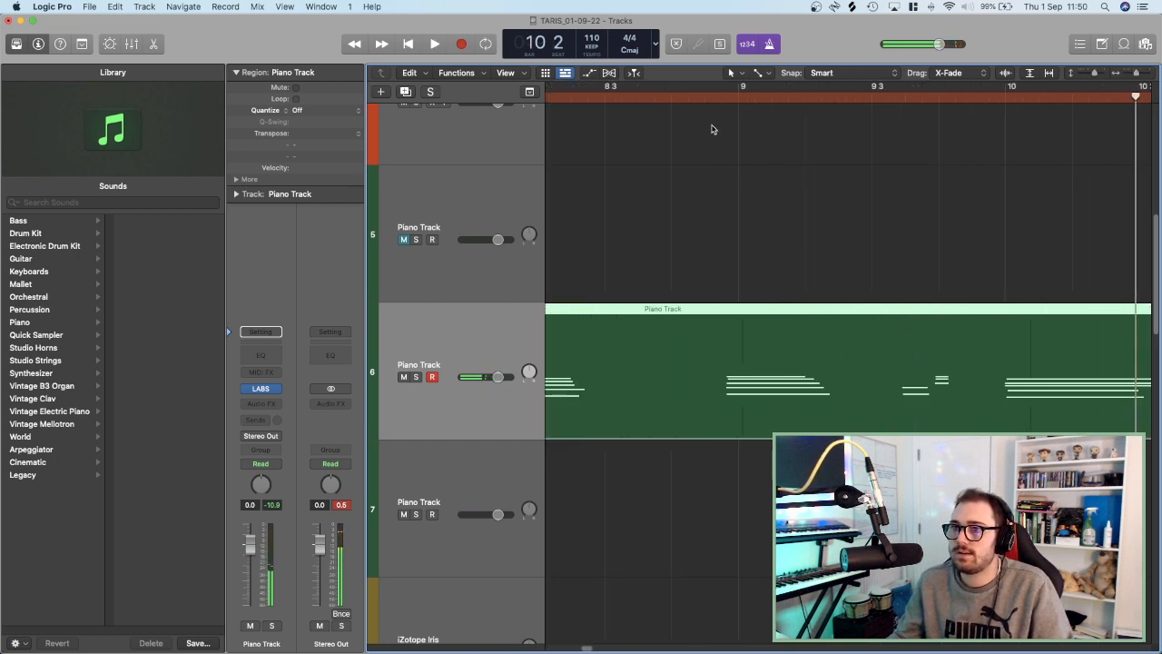
double_click(782, 374)
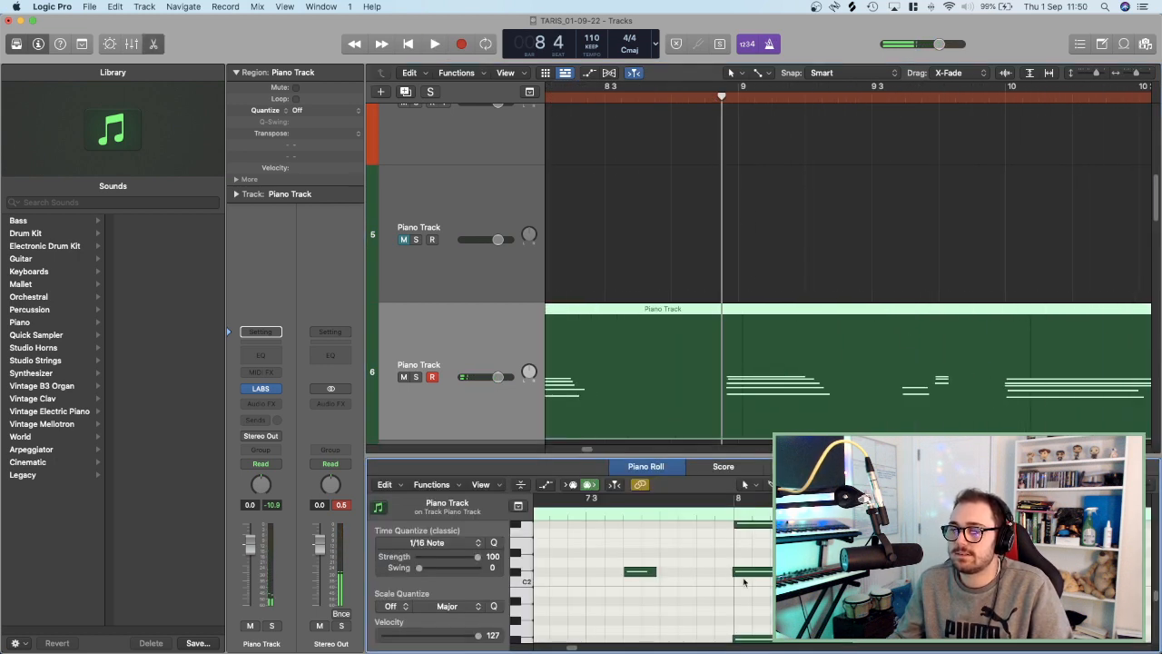
key("space")
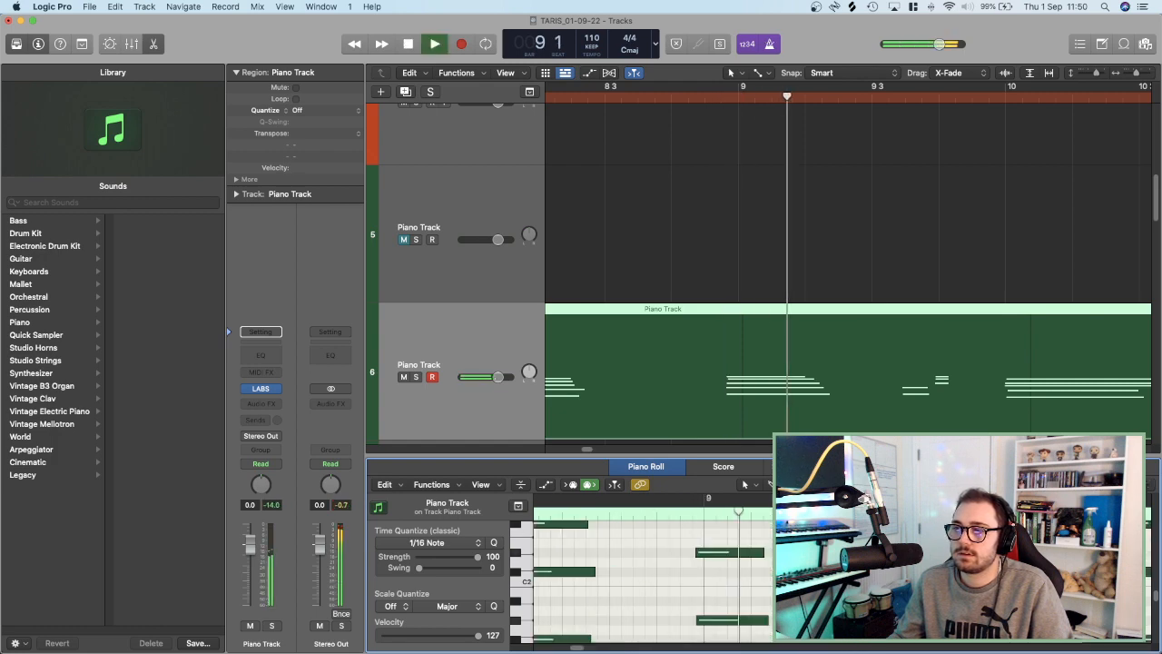
key("space")
key("e")
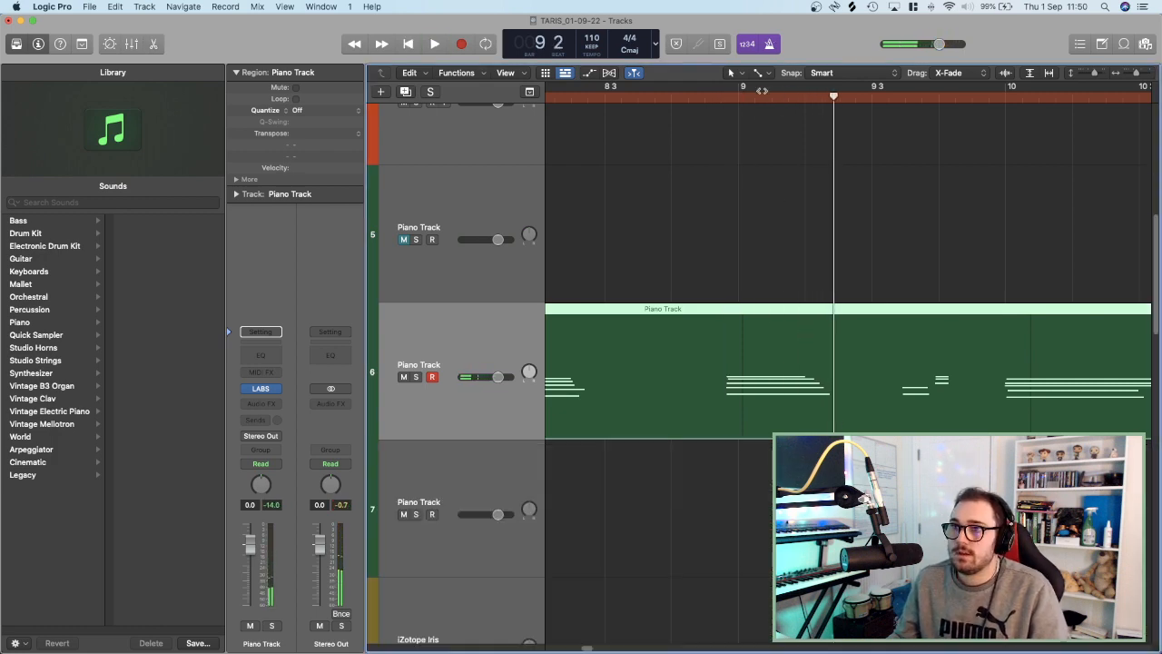
Place the playhead just before bar 9, open the piano region in a separate Piano Roll window and hide its automation.
left_click(719, 93)
key("super+4")
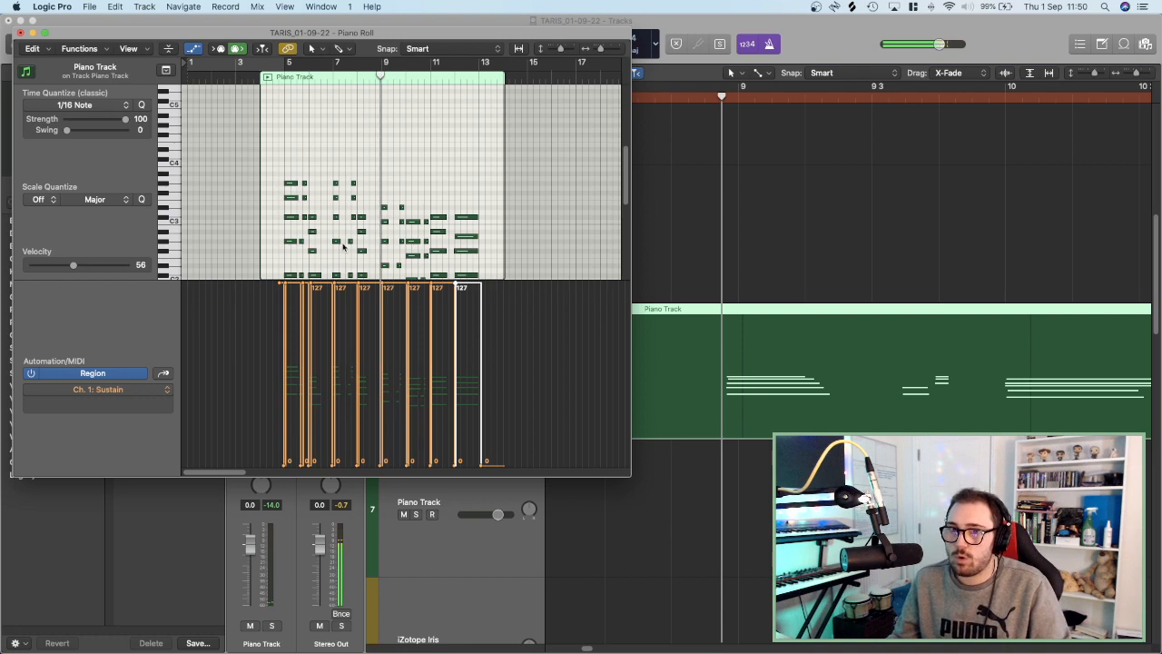
scroll(321, 232, "up", 10)
scroll(316, 234, "up", 4)
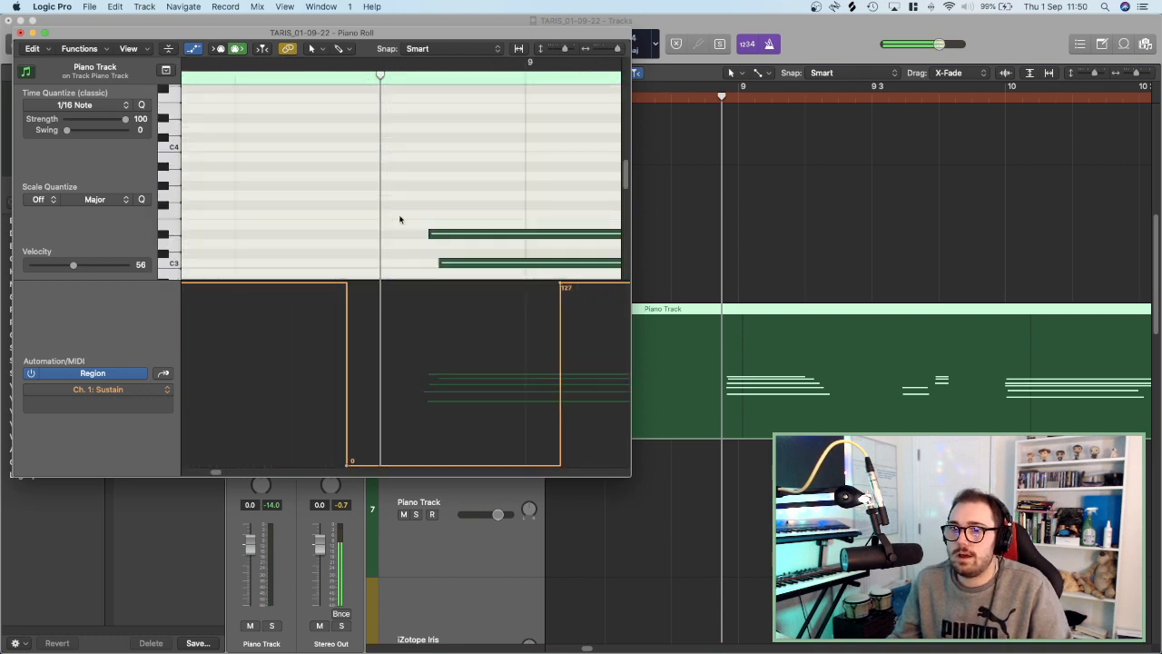
scroll(436, 234, "left", 6)
scroll(467, 249, "down", 8)
scroll(476, 262, "right", 10)
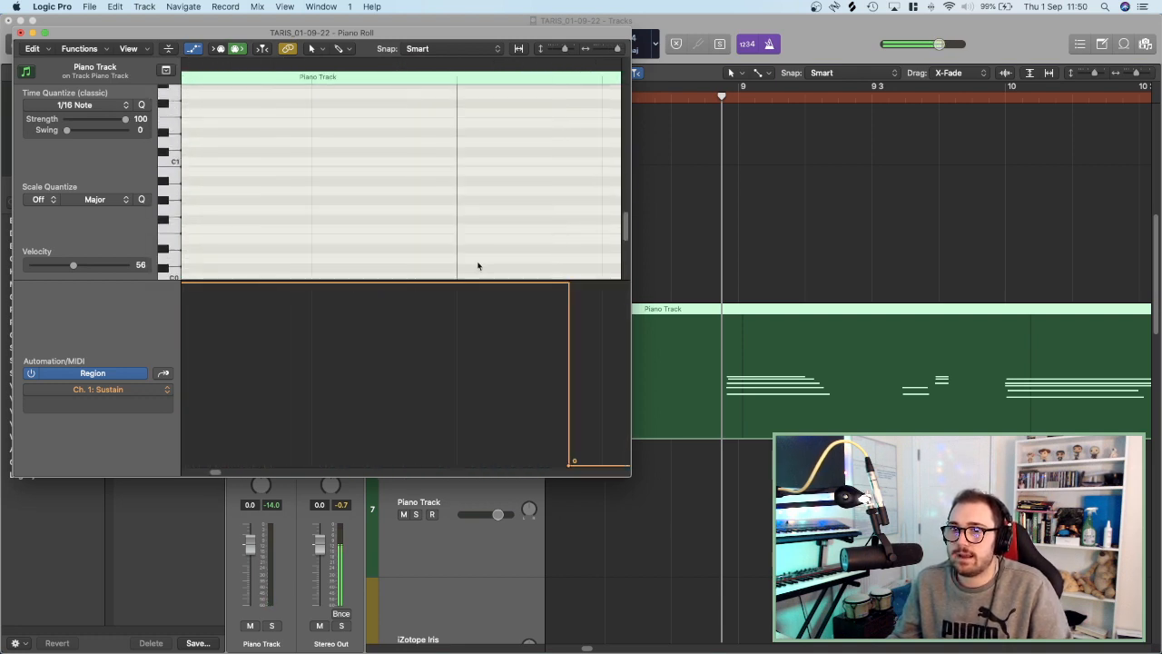
scroll(459, 232, "up", 4)
scroll(460, 232, "down", 6)
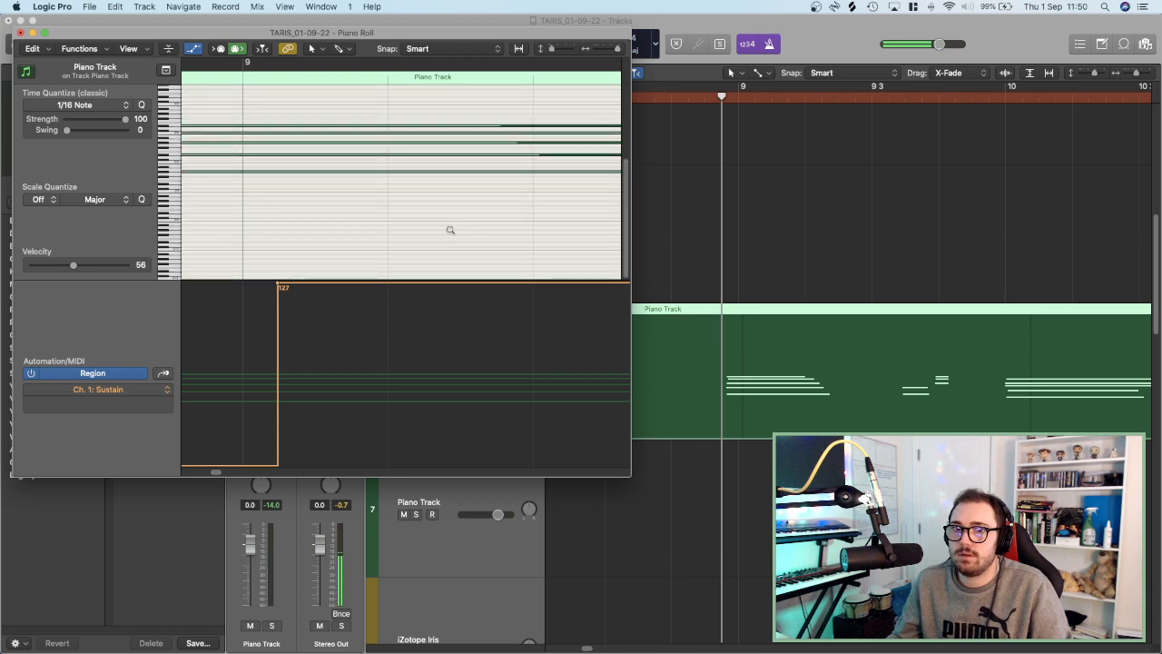
left_click(193, 53)
scroll(329, 282, "left", 5)
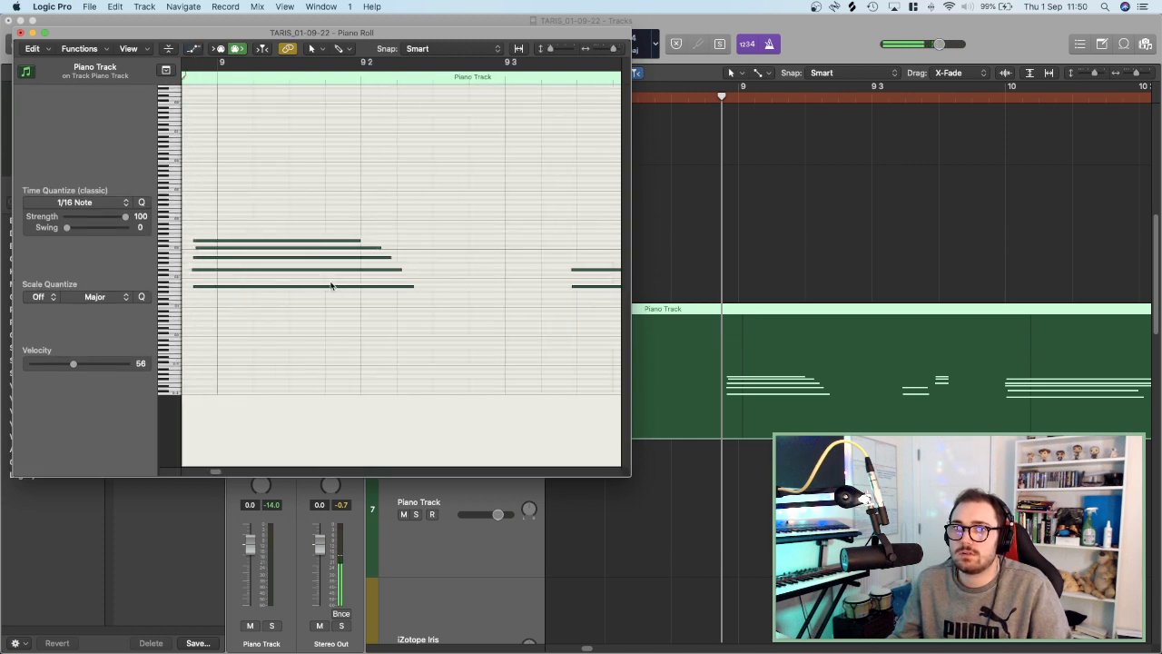
Move the five-note chord that starts just before bar 9 later onto the bar line and close the Piano Roll.
scroll(324, 288, "up", 3)
scroll(307, 291, "left", 5)
scroll(309, 293, "left", 5)
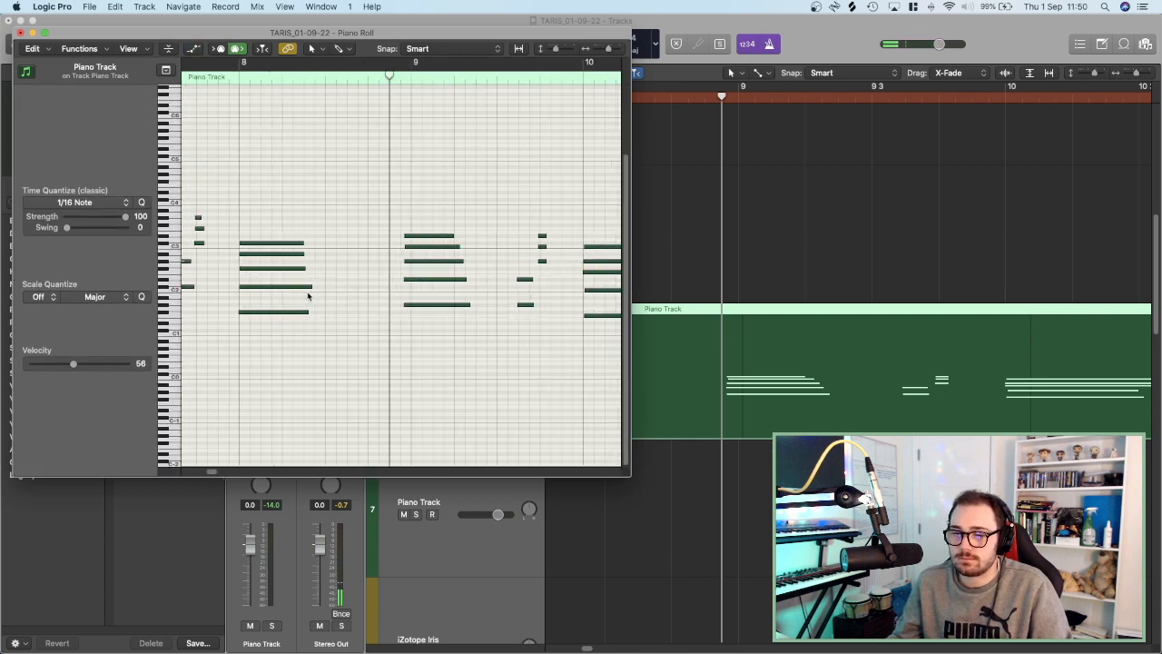
scroll(319, 312, "up", 2)
scroll(336, 323, "up", 3)
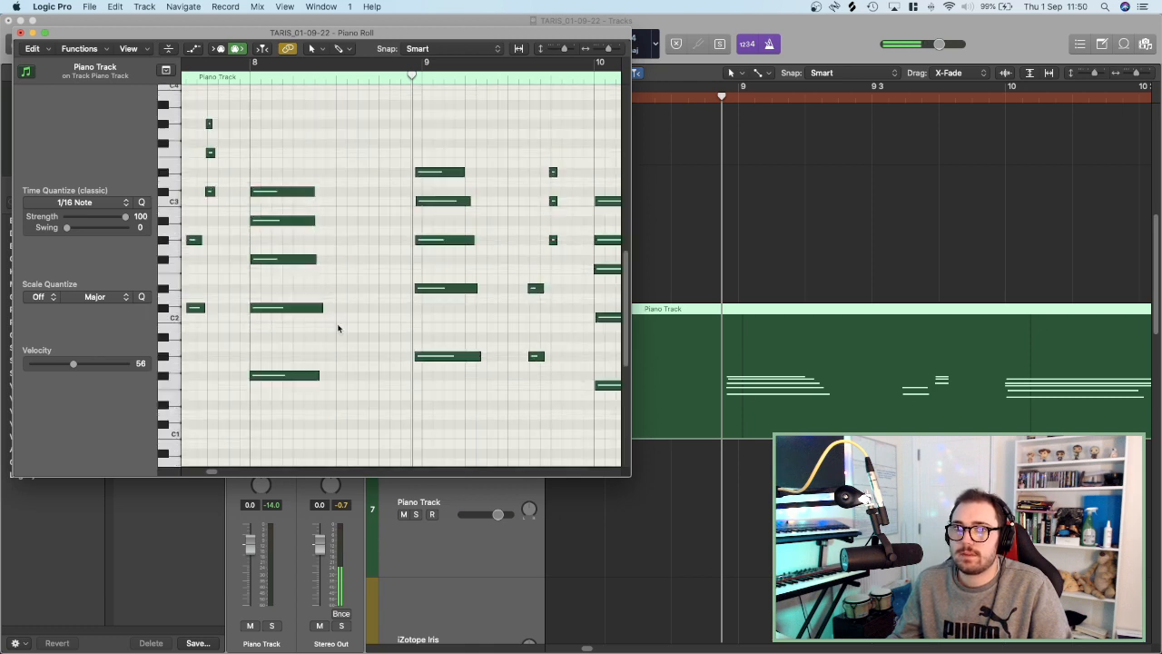
scroll(444, 317, "right", 6)
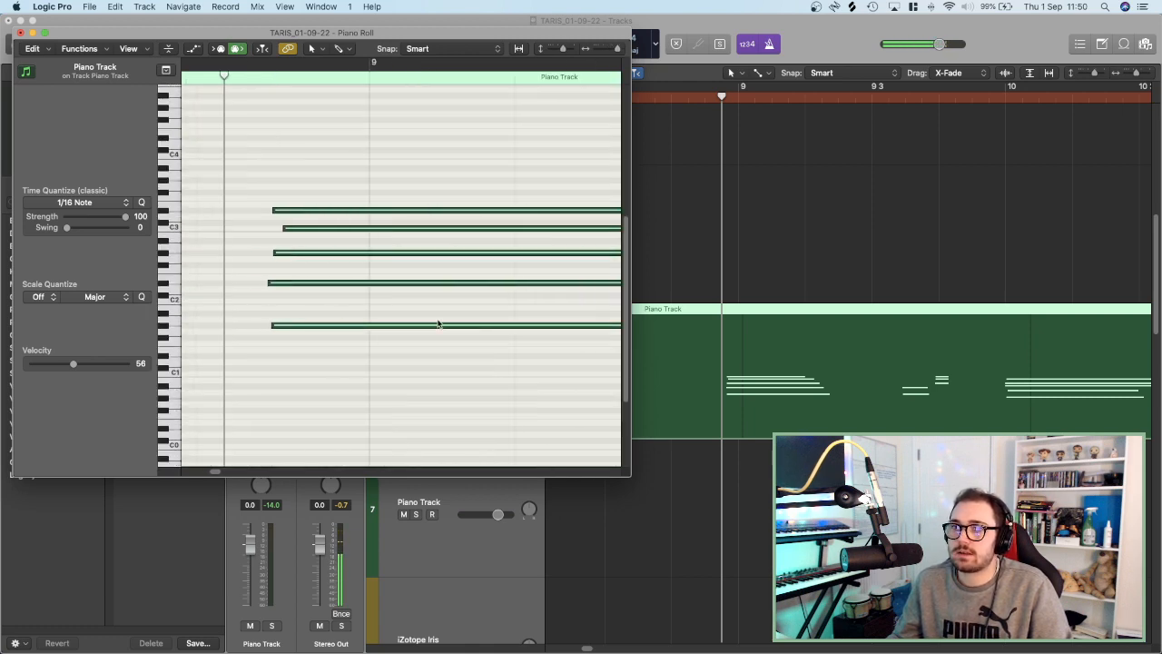
left_click_drag(385, 357, 350, 473)
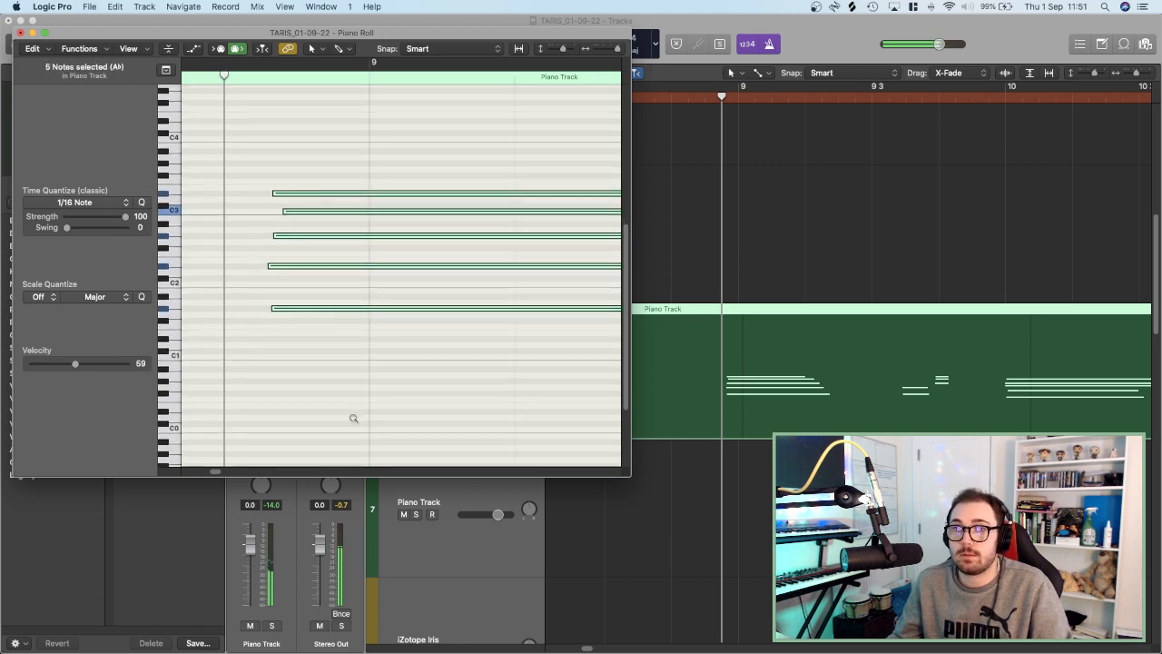
scroll(351, 417, "left", 3)
left_click_drag(271, 308, 286, 313)
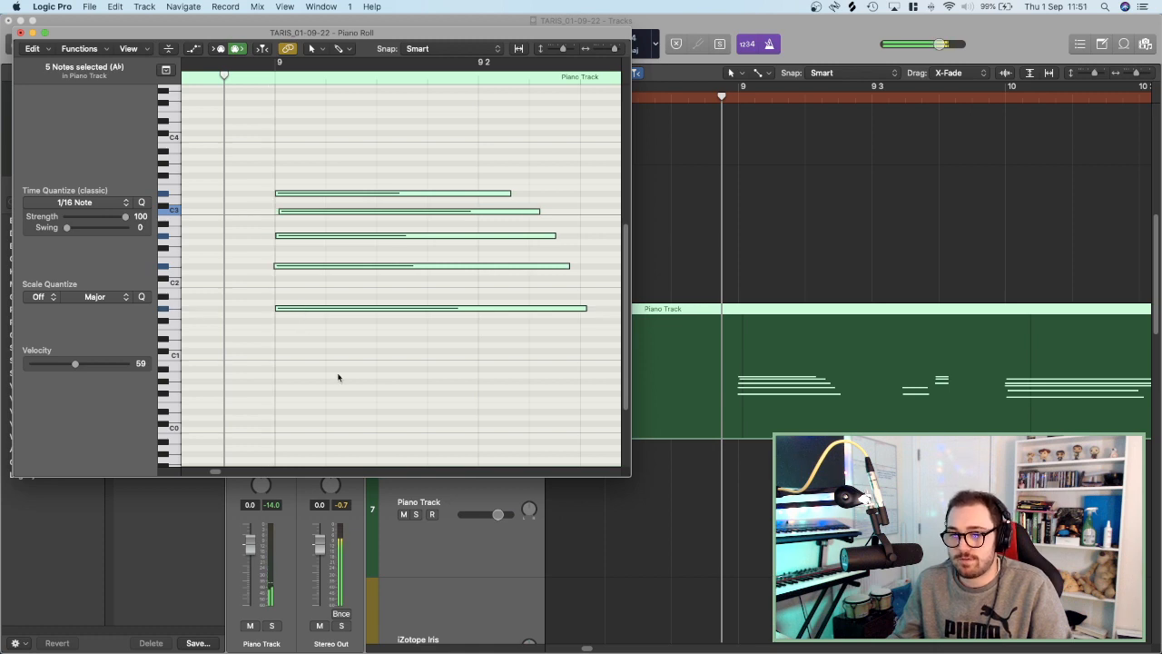
scroll(330, 351, "down", 5)
scroll(326, 335, "left", 10)
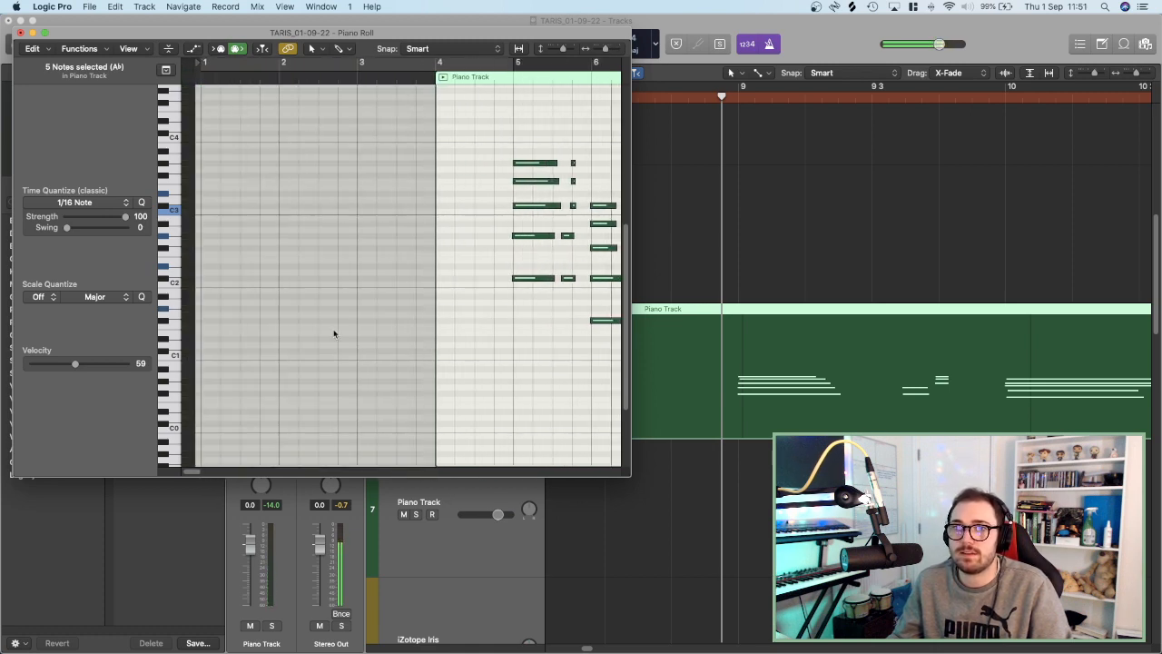
scroll(579, 156, "right", 10)
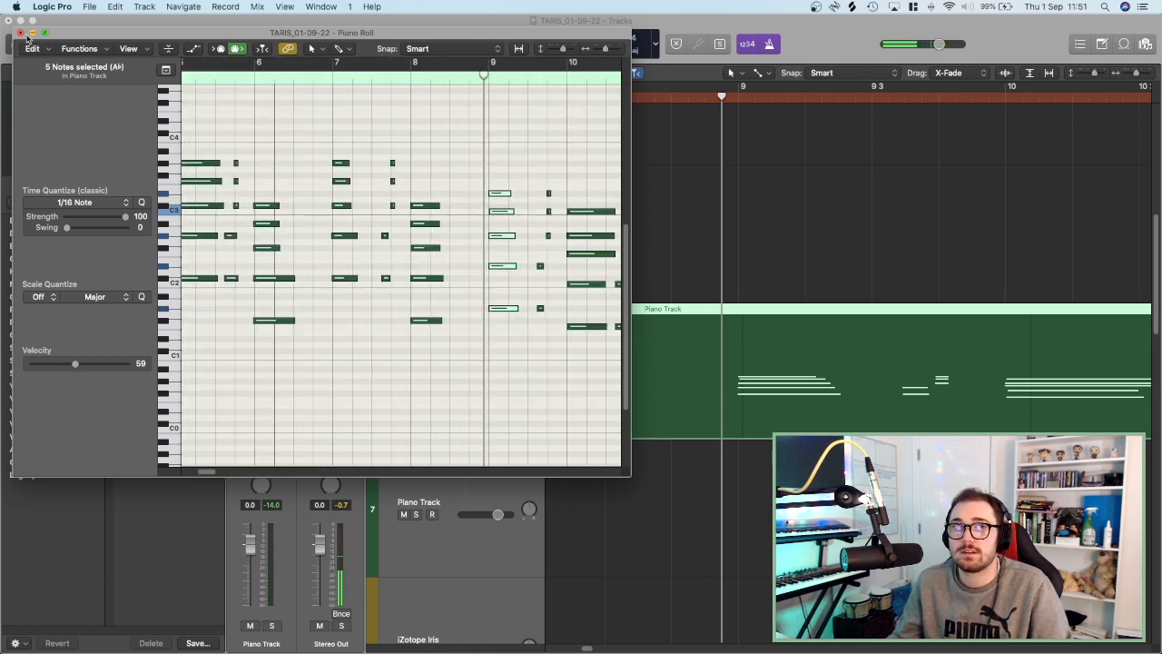
left_click(22, 33)
Split the piano region on track 6 just before bar 5 and delete the empty section preceding its first chord.
scroll(821, 377, "down", 5)
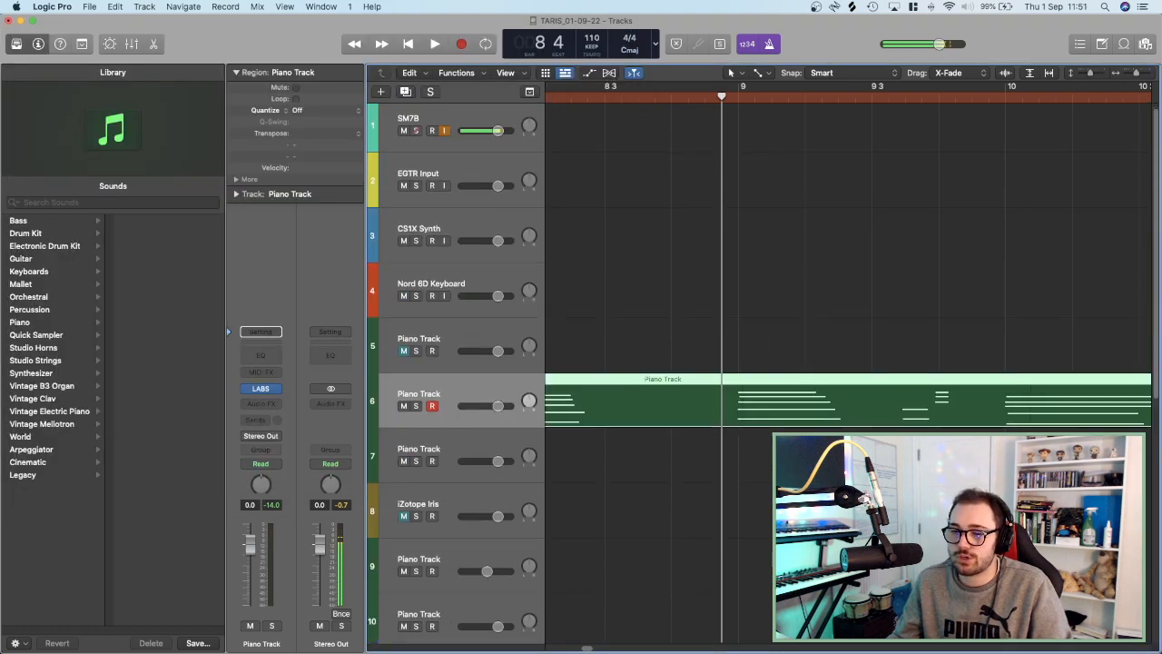
scroll(769, 510, "up", 3)
scroll(701, 459, "left", 10)
scroll(701, 460, "right", 5)
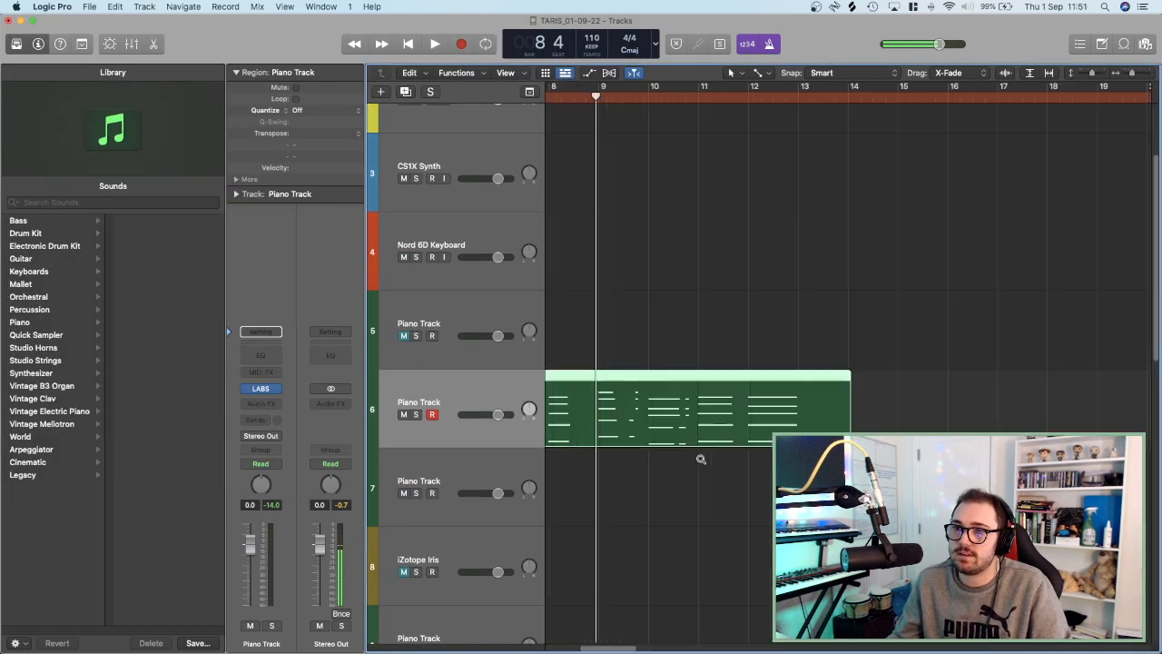
scroll(748, 463, "left", 5)
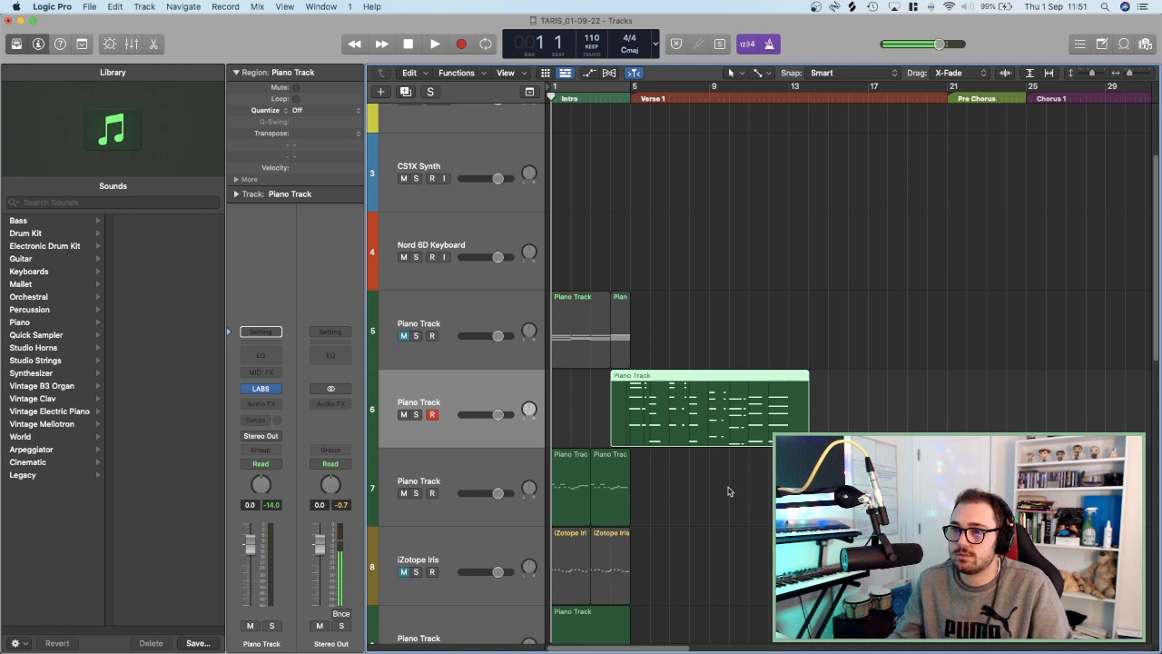
key("super+Right")
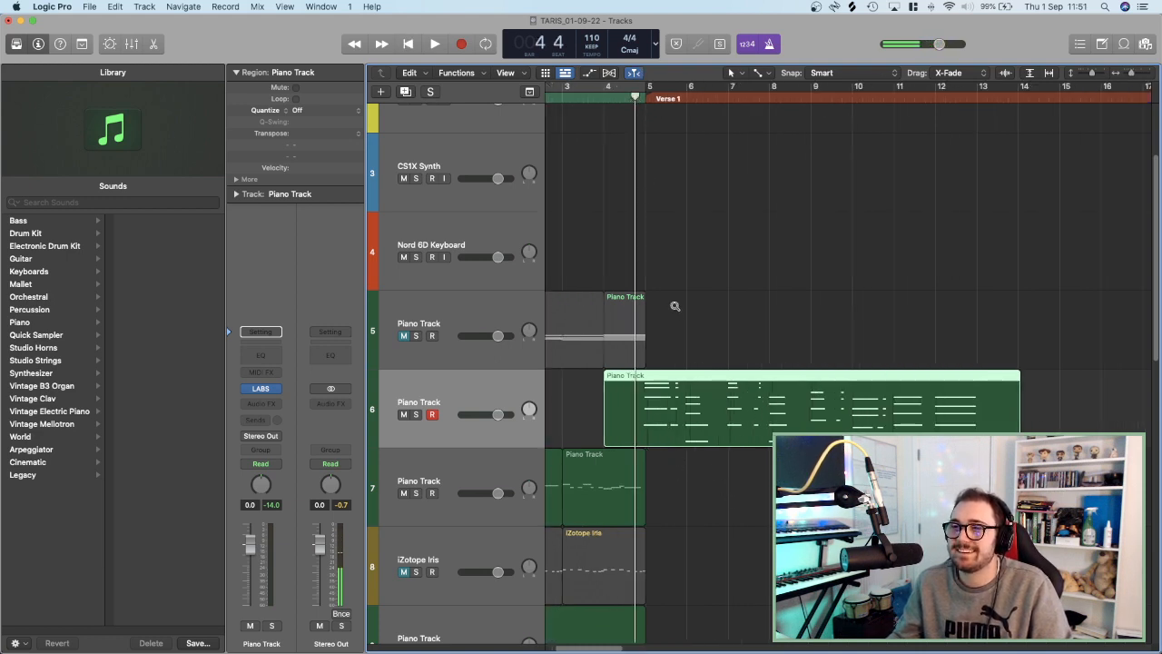
key("super+Right")
key("super+Right")
left_click(653, 97)
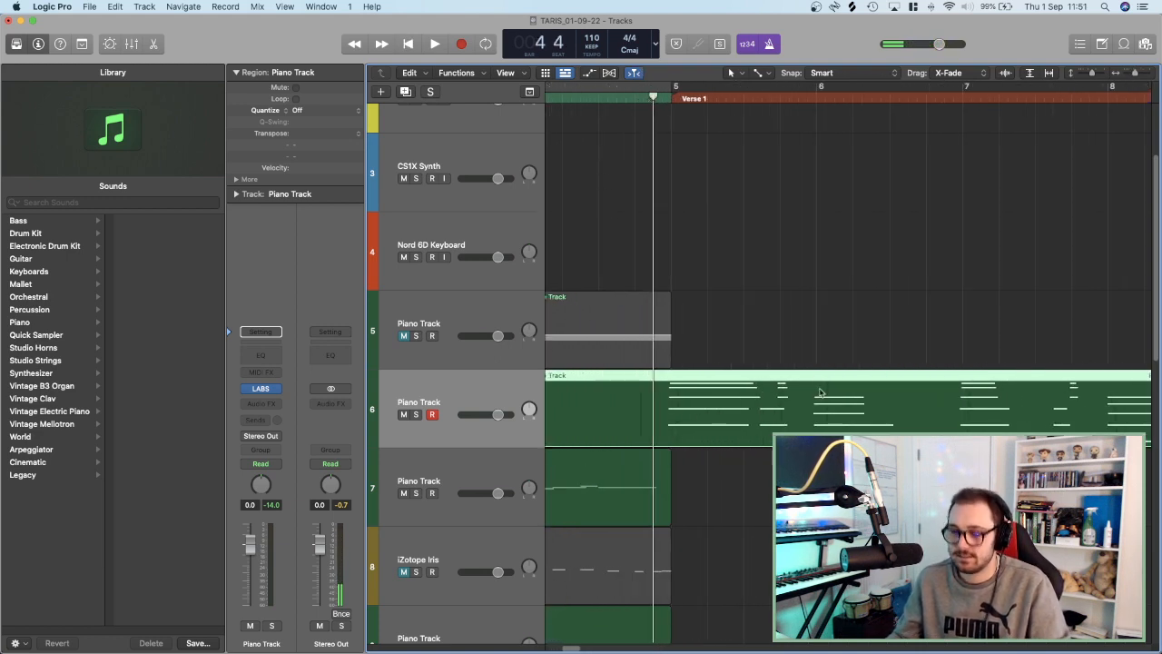
left_click(599, 427)
key("Delete")
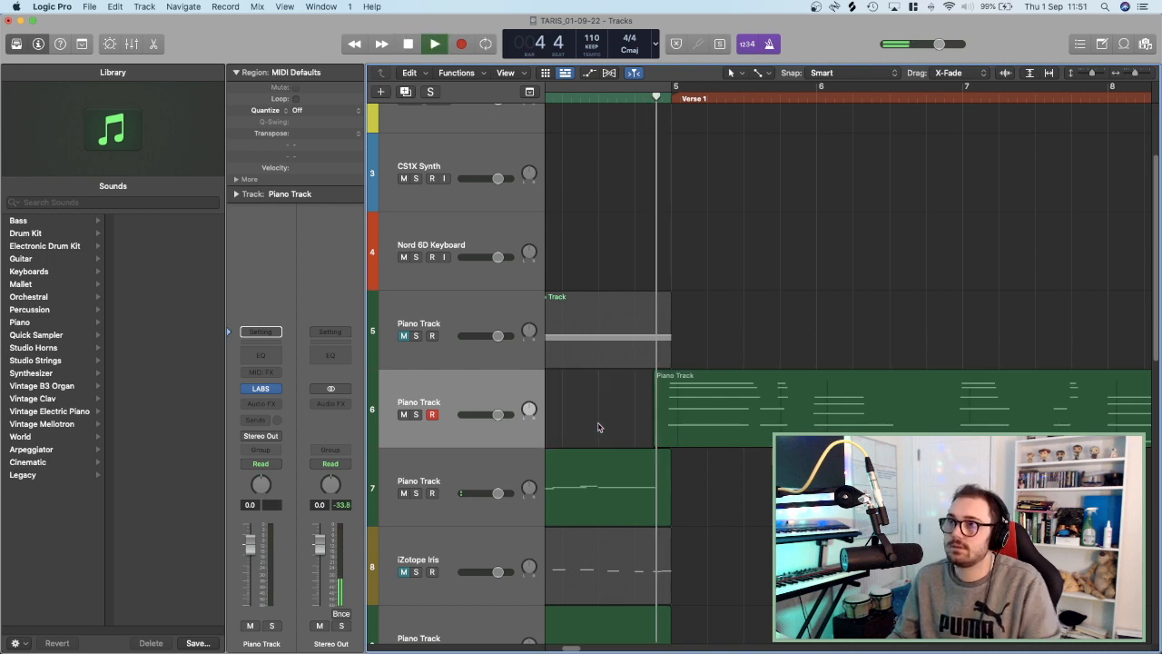
Play the trimmed piano part from just before Verse 1 and follow it through to bar 12.
key("space")
scroll(654, 429, "down", 5)
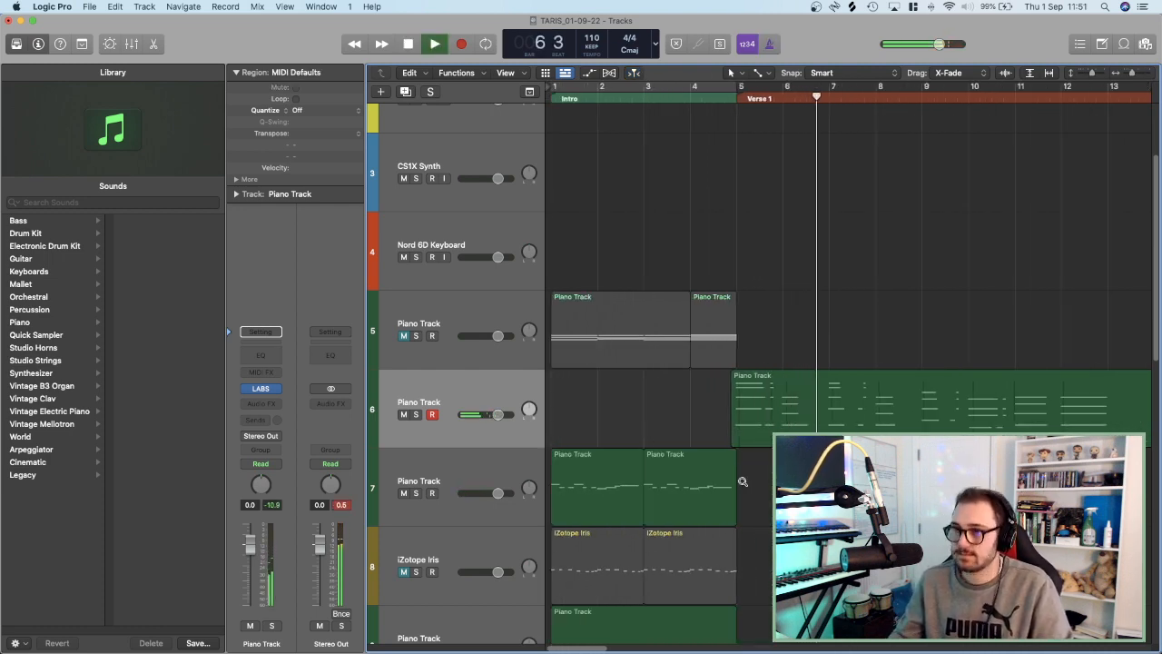
scroll(650, 418, "down", 3)
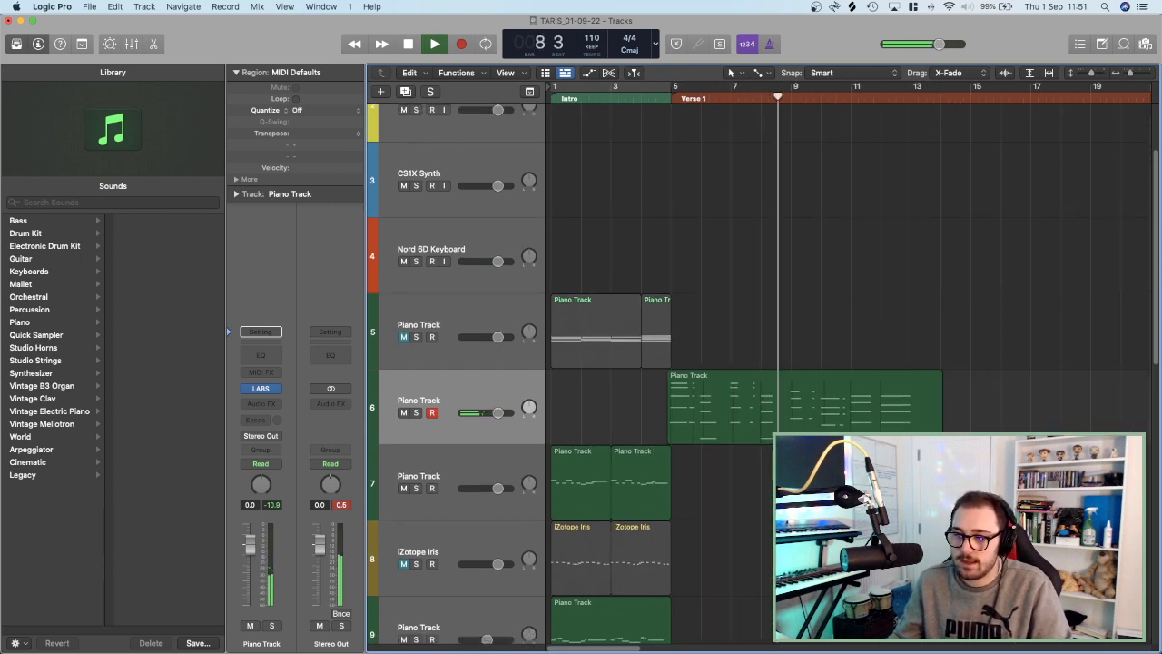
scroll(653, 418, "up", 3)
scroll(654, 417, "down", 5)
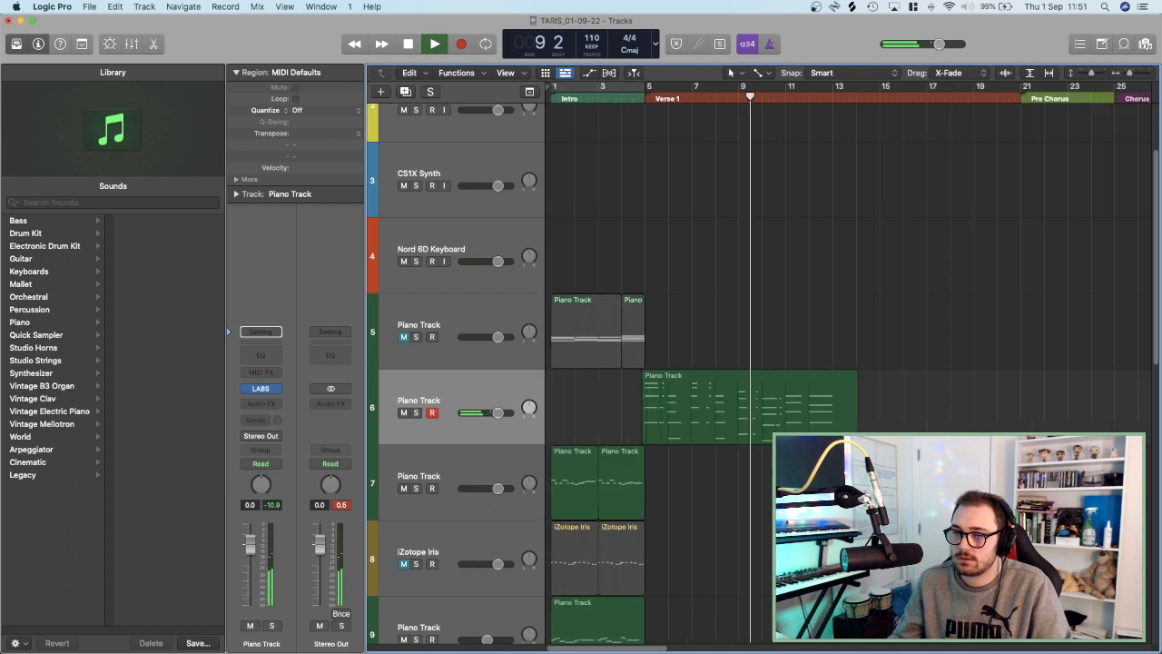
scroll(654, 417, "up", 5)
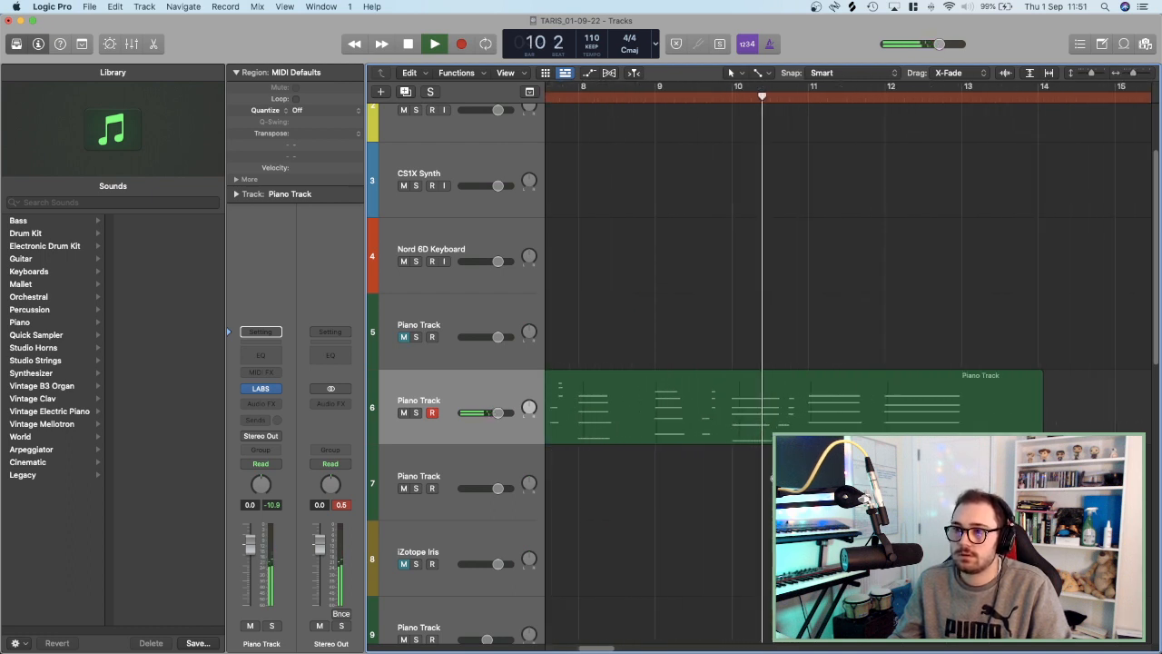
scroll(771, 477, "down", 3)
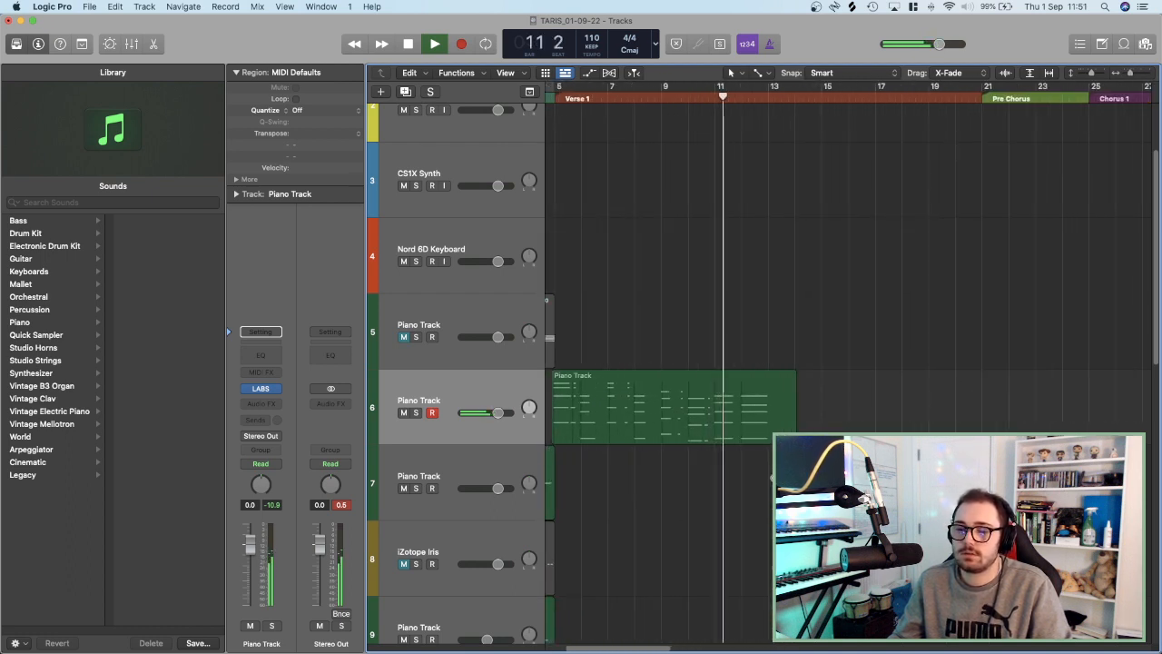
scroll(771, 477, "up", 4)
scroll(771, 478, "down", 2)
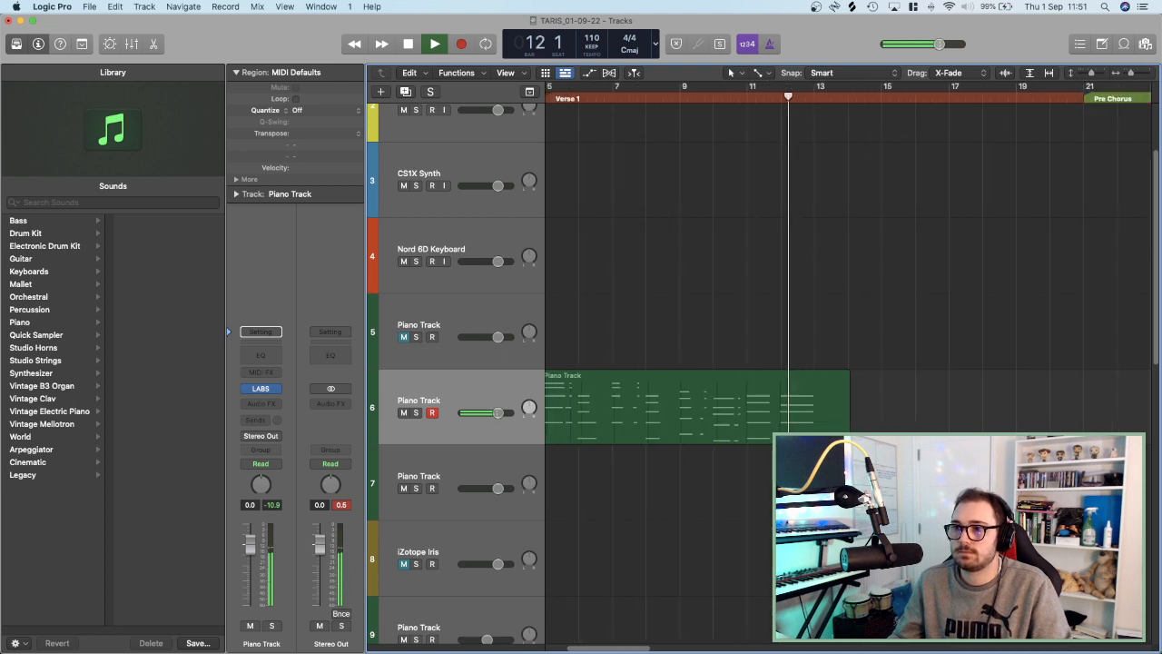
scroll(631, 218, "down", 4)
Play the song from bar 1 and review the layered intro tracks up to the start of Verse 1.
key("Return")
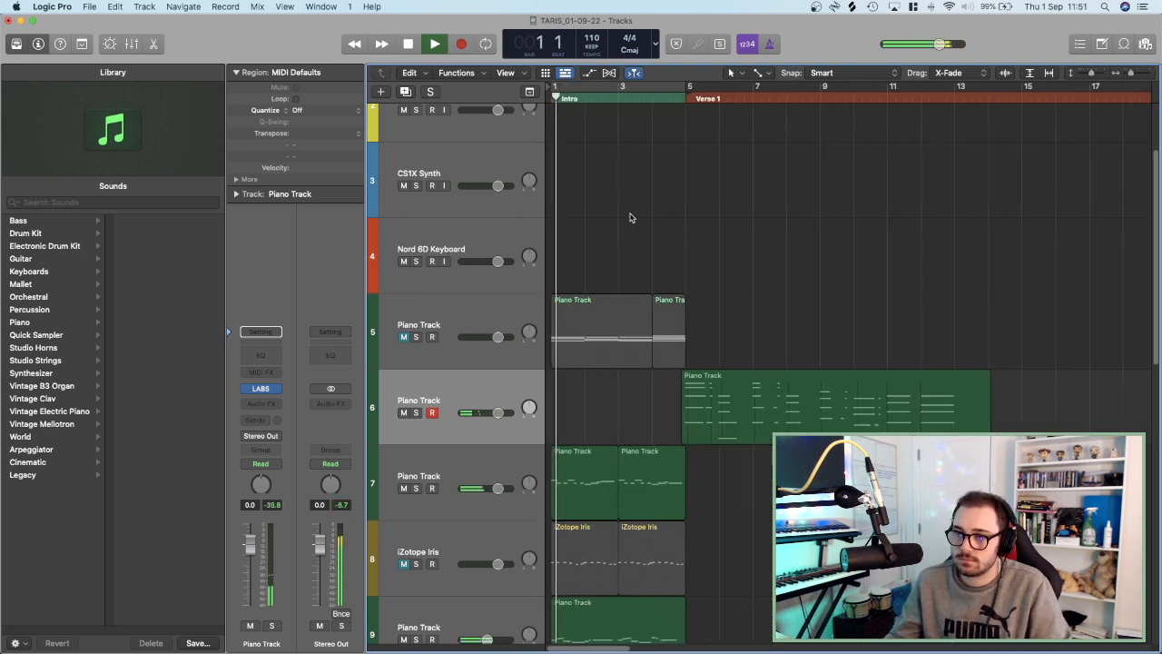
scroll(639, 394, "down", 6)
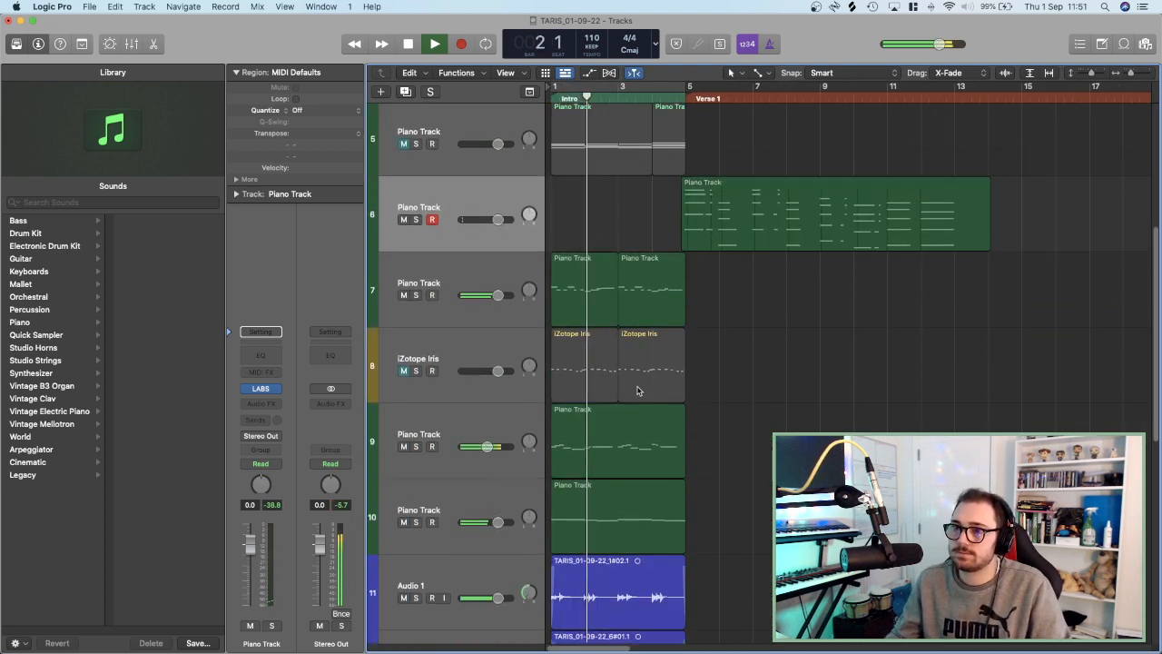
scroll(638, 422, "down", 5)
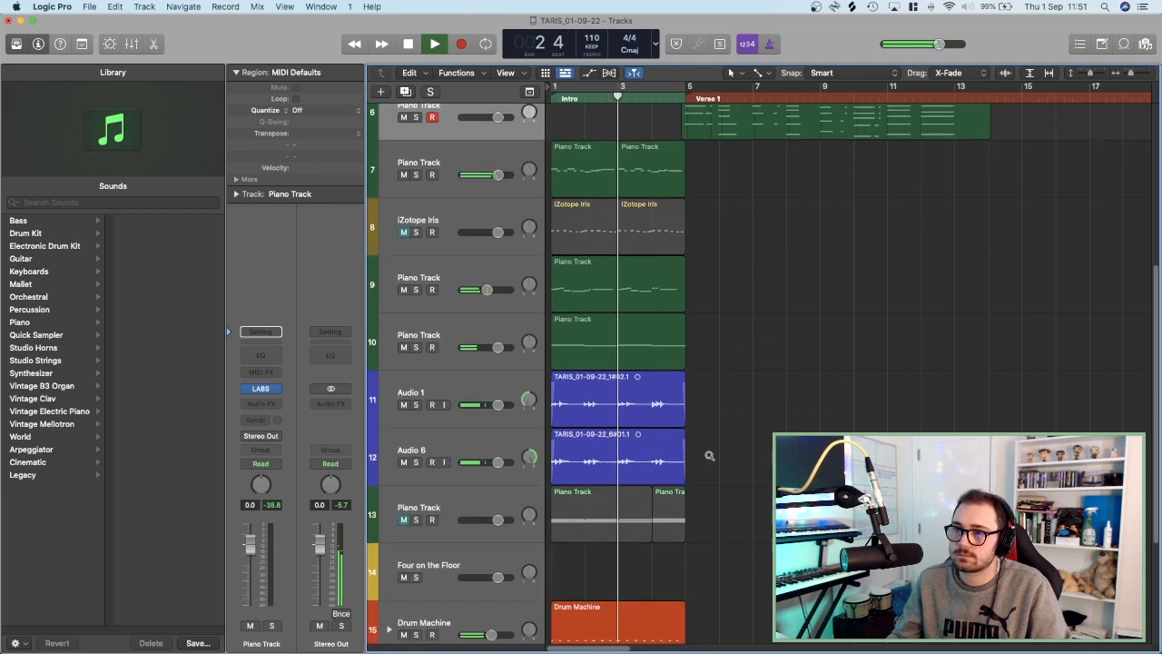
scroll(709, 459, "up", 6)
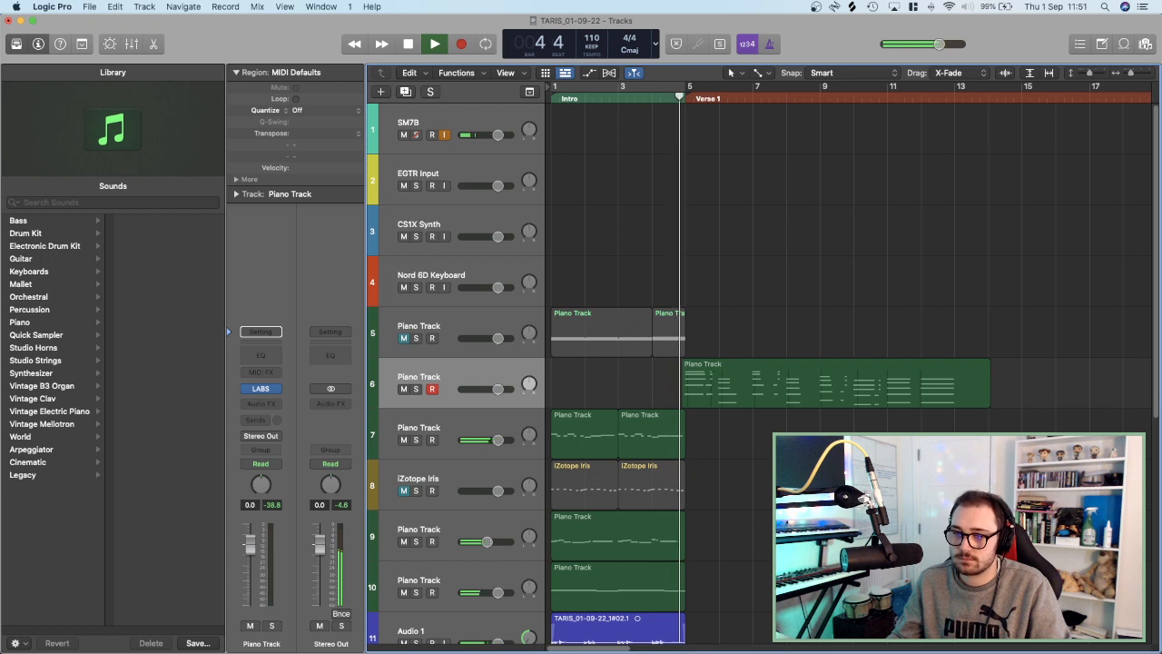
Stop playback, place the playhead at bar 5 and select the piano region on track 6.
key("space")
left_click(683, 97)
scroll(751, 456, "up", 8)
scroll(751, 457, "down", 3)
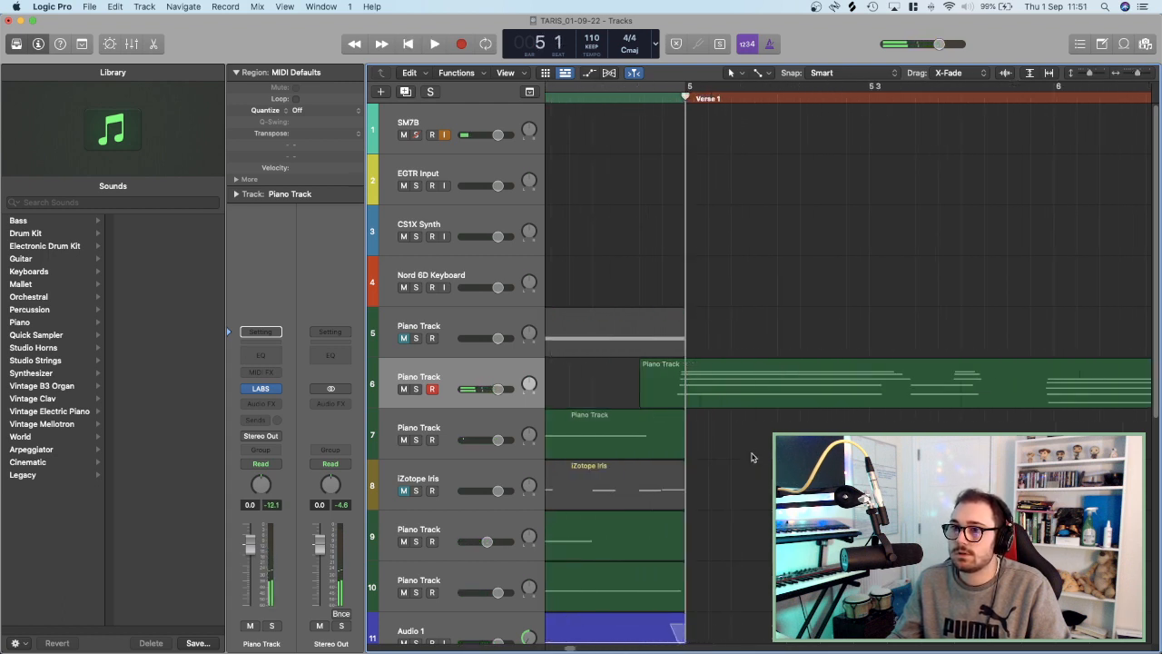
scroll(751, 457, "down", 2)
left_click(688, 377)
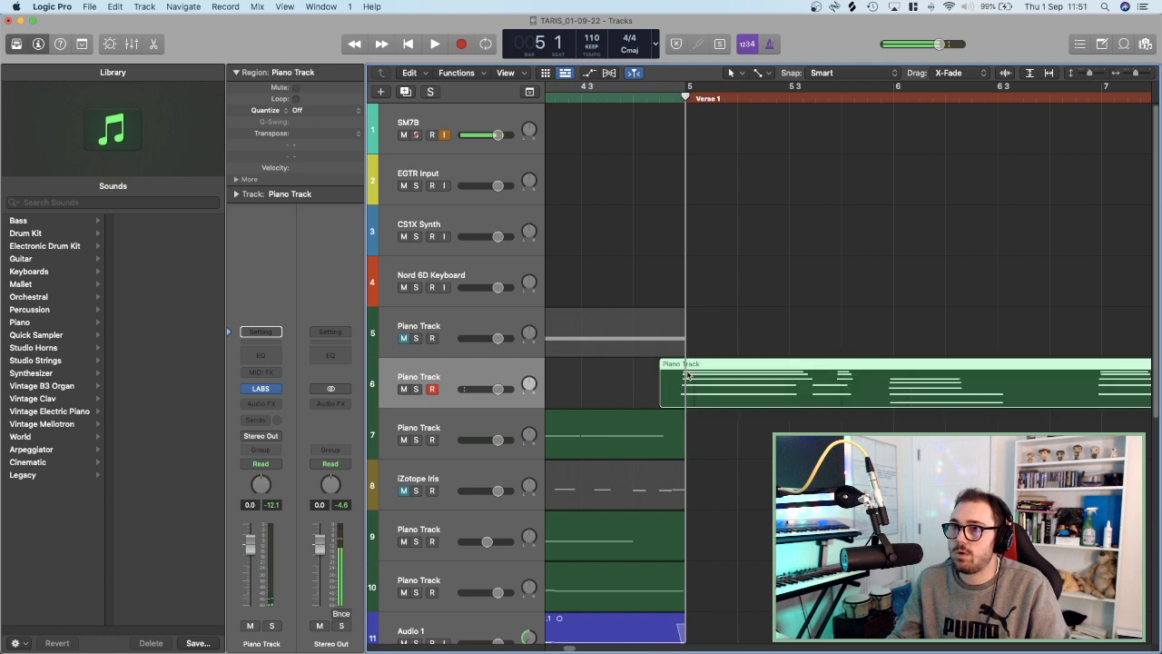
scroll(716, 390, "down", 5)
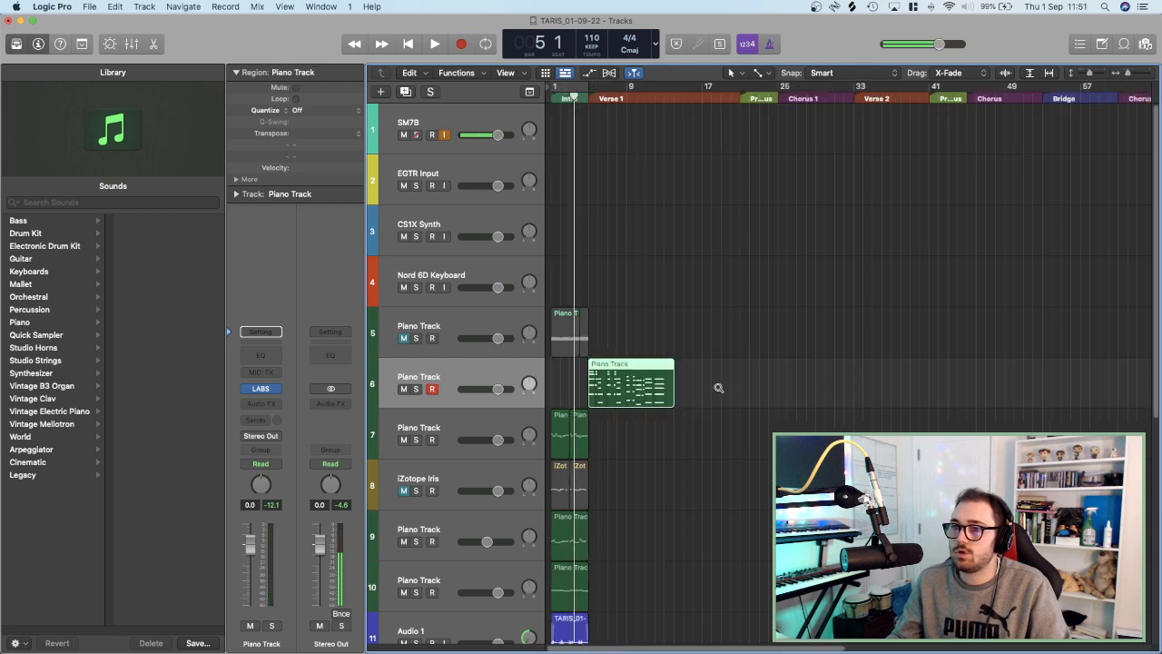
Play the song from bar 1 through the intro into Verse 1, and return the playhead to bar 5.
scroll(709, 397, "up", 4)
key("Return")
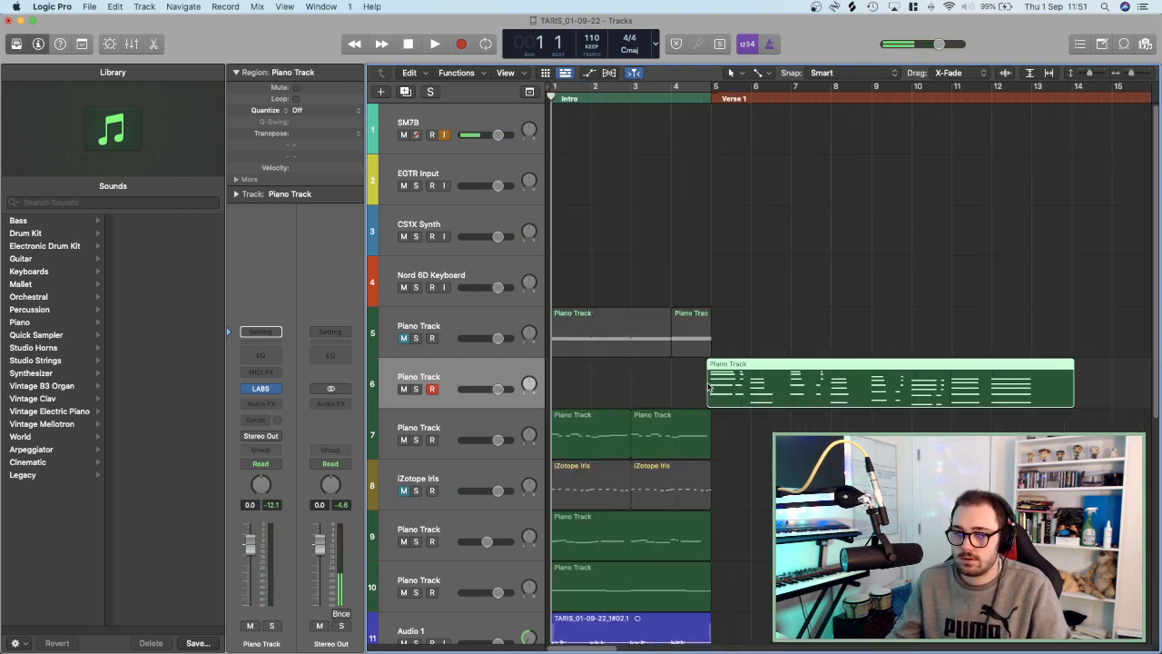
scroll(711, 395, "down", 3)
scroll(700, 449, "down", 3)
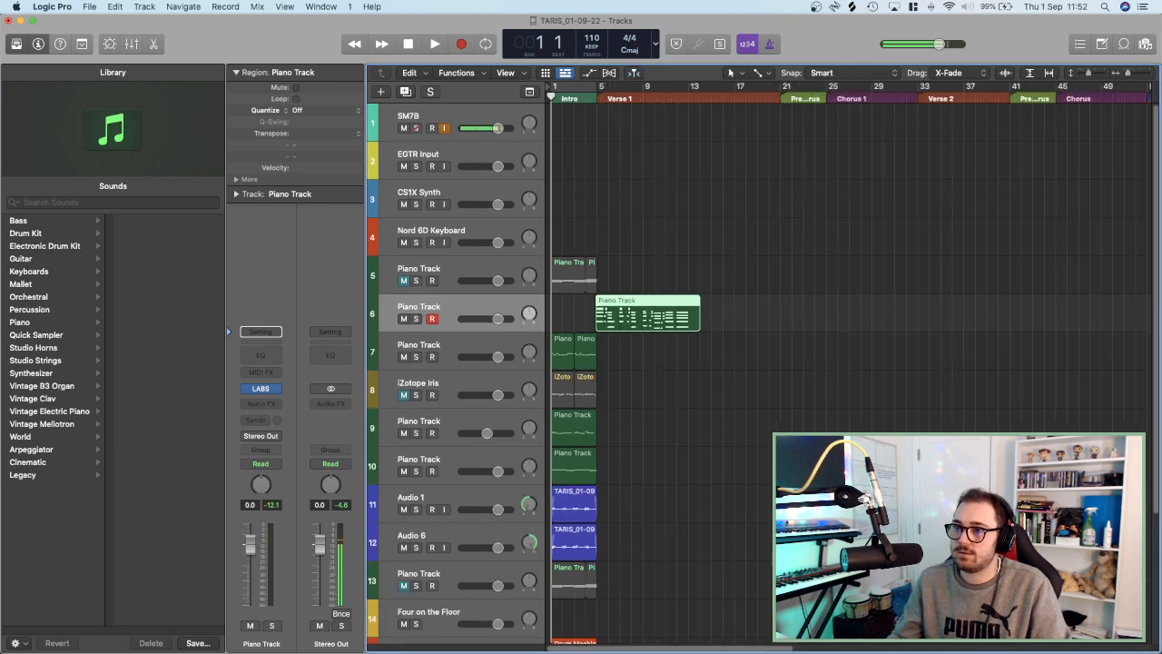
scroll(699, 449, "down", 1)
scroll(658, 495, "down", 1)
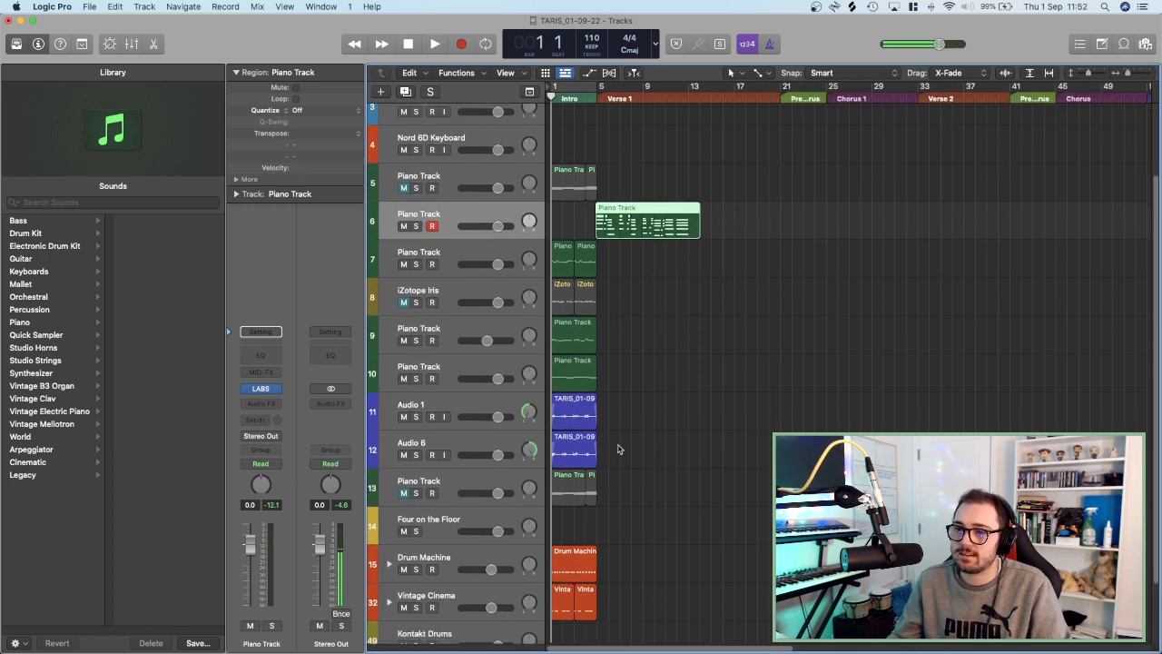
key("space")
scroll(619, 453, "up", 5)
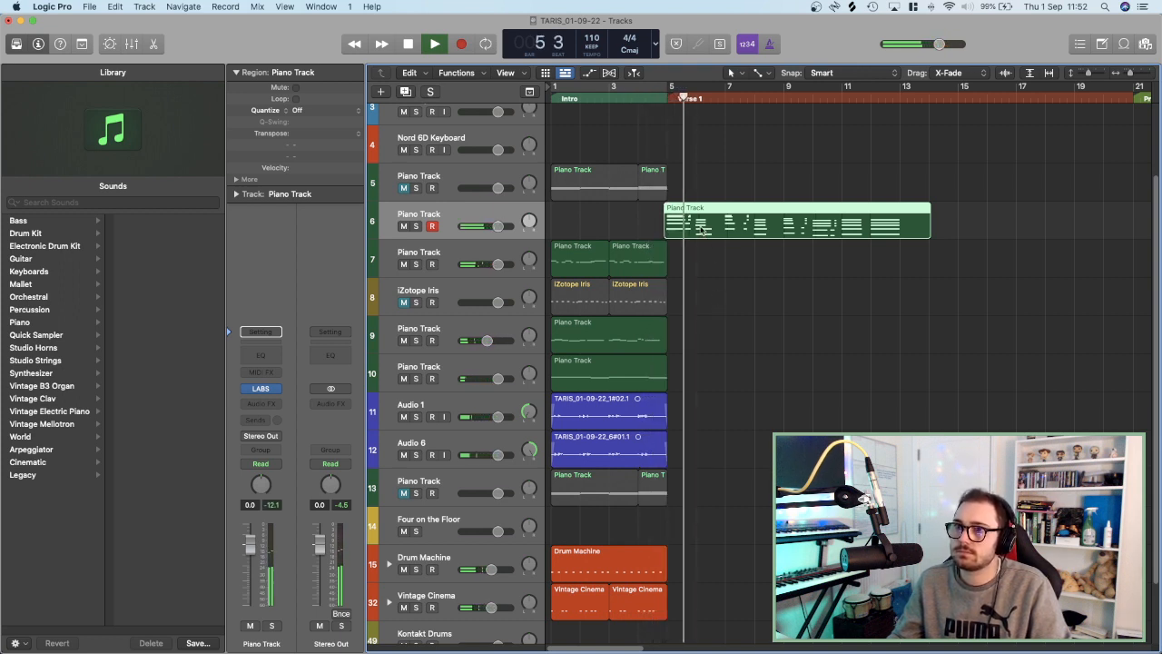
left_click(662, 93)
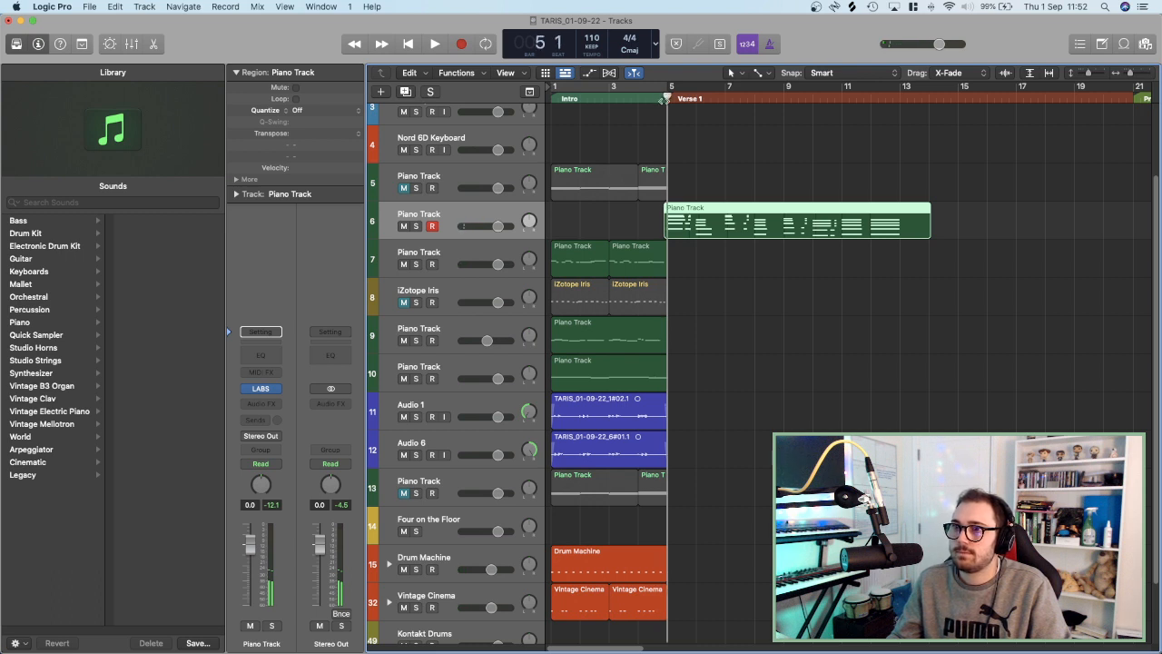
Move the piano region on track 6 out of the way to about bar 15 and play the song from bar 1.
left_click_drag(690, 216, 987, 218)
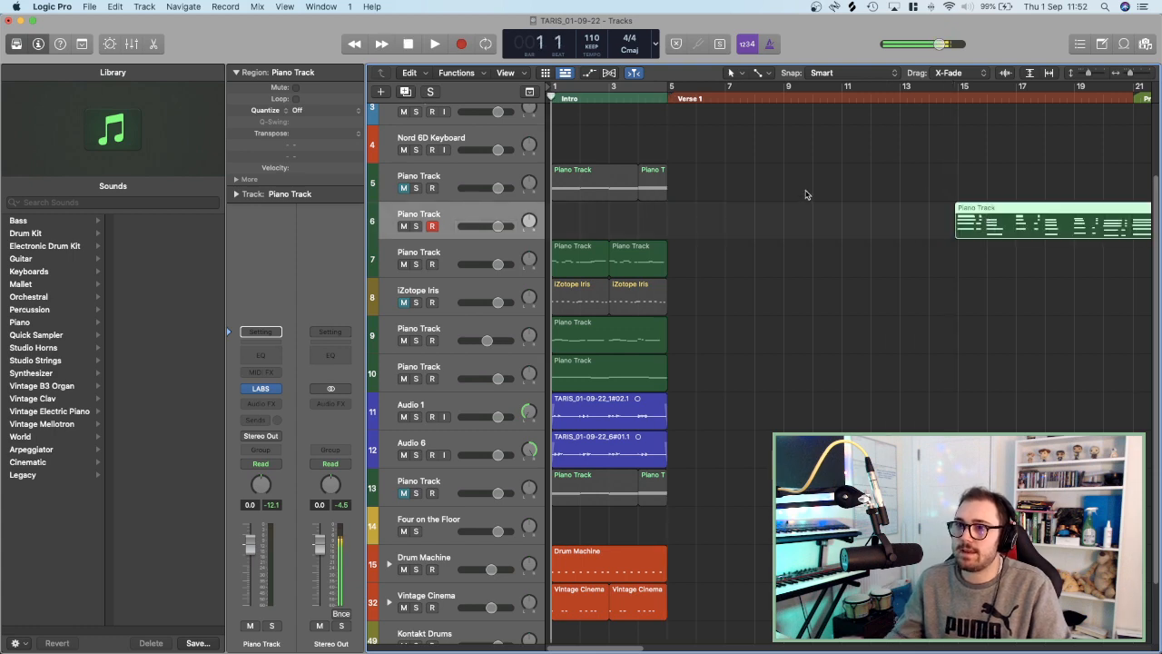
key("super+Up")
key("super+Up")
key("space")
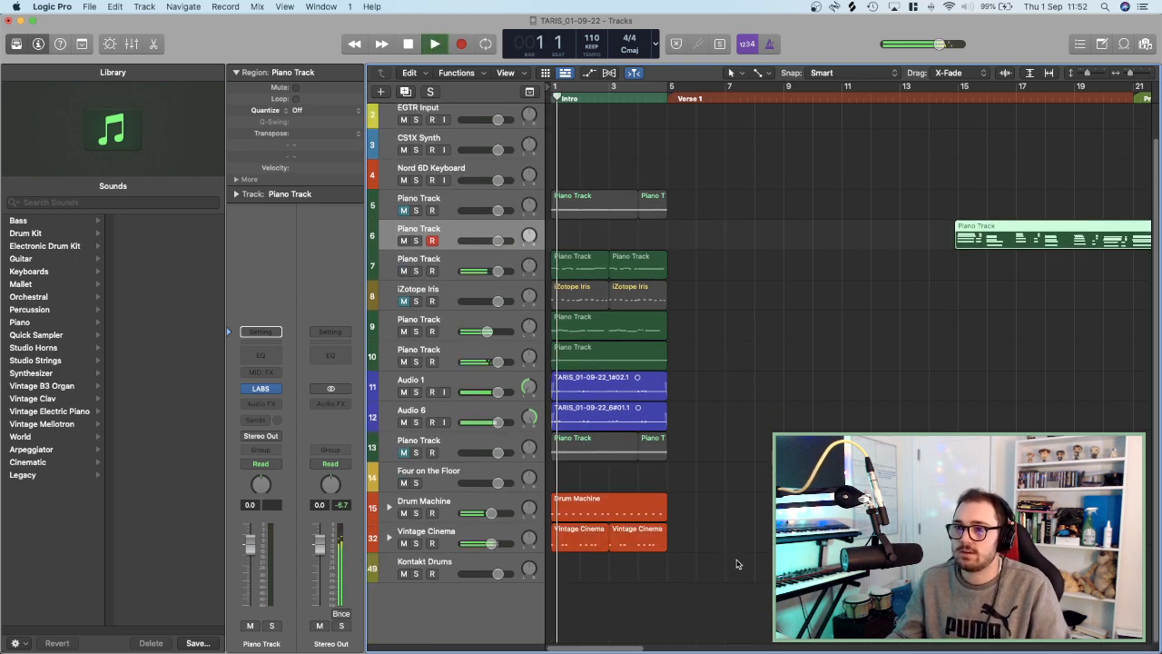
Copy all of the intro regions on tracks 5 to 32 so the duplicates start at bar 5 in Verse 1.
left_click_drag(739, 567, 560, 189)
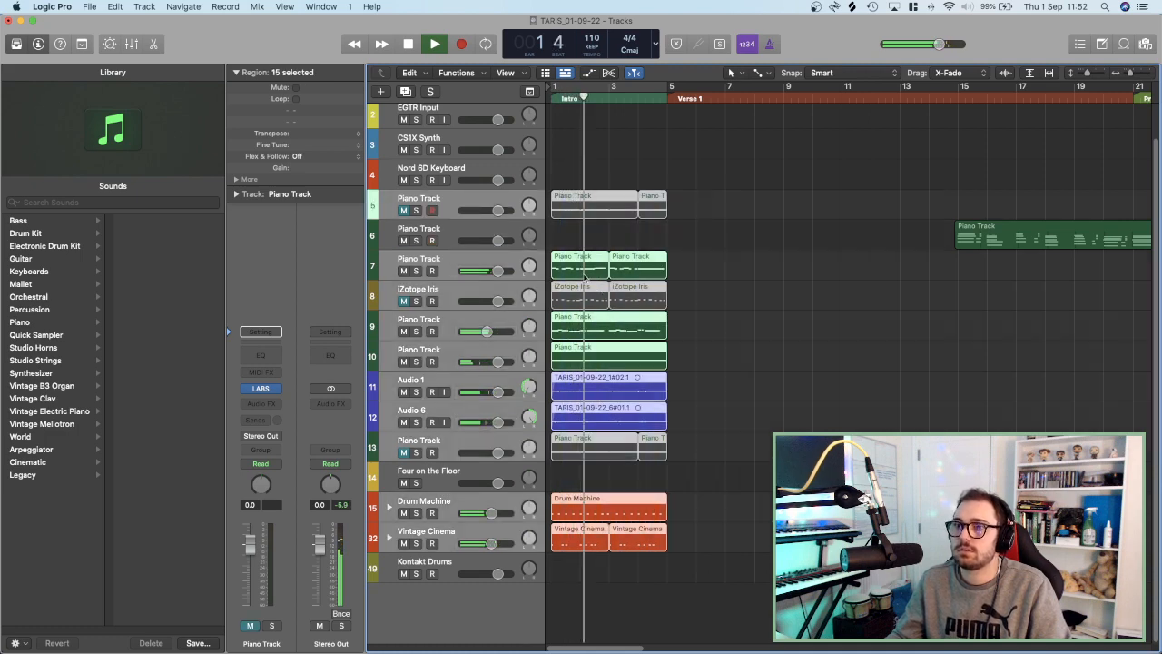
left_click_drag(585, 275, 701, 270)
key("super+Left")
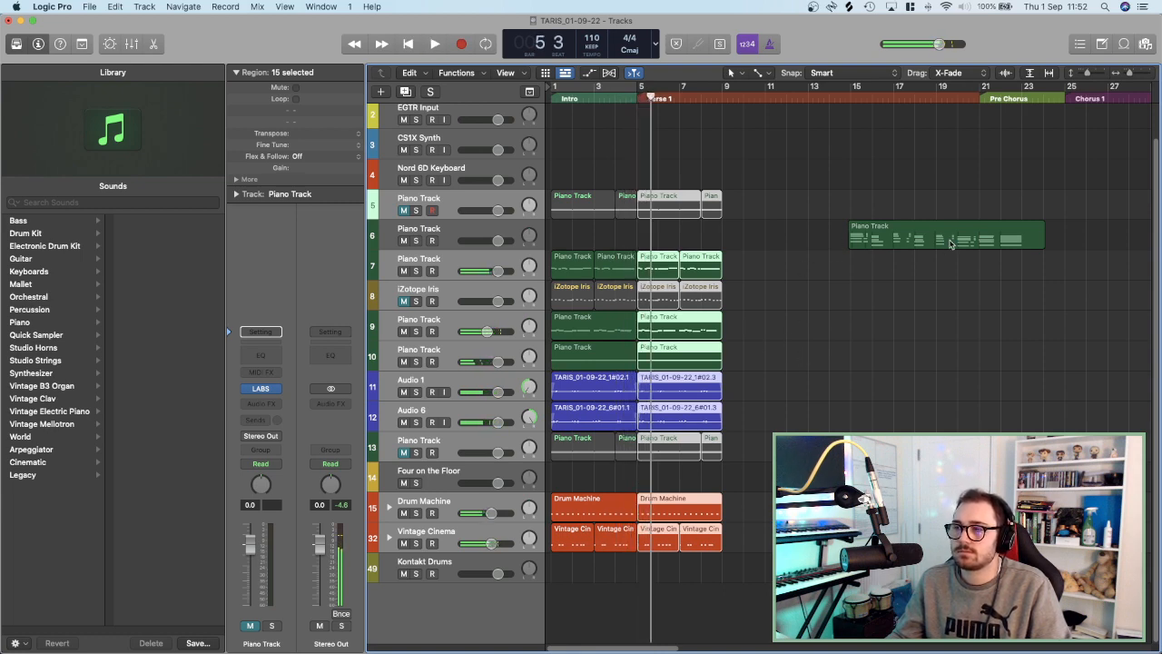
Move the piano region on track 6 to start at bar 1 and play it together with the layered tracks.
left_click_drag(950, 244, 628, 247)
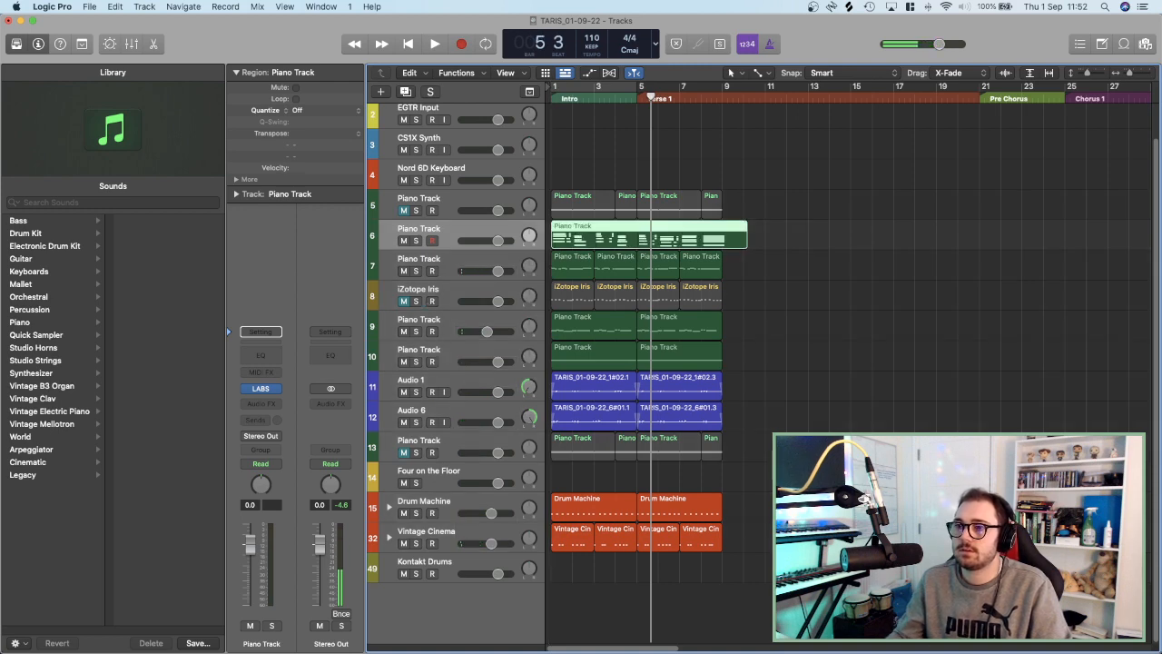
key("space")
key("super+Right")
key("super+Right")
key("super+Right")
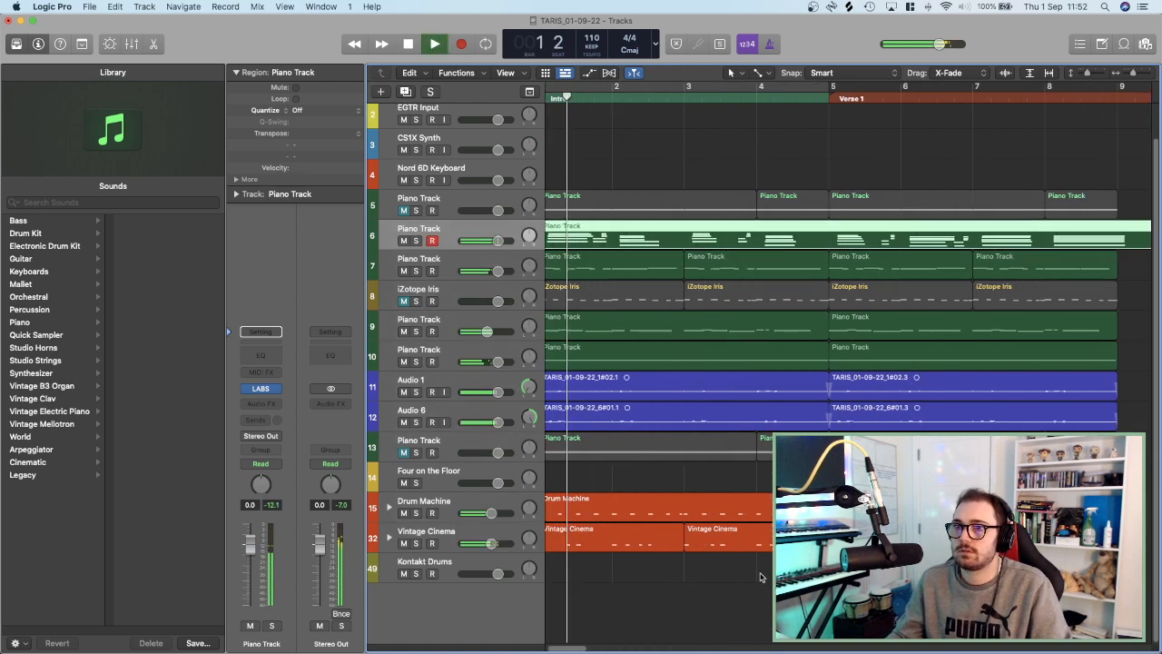
Follow the playback and compare the track 6 piano chords with the other layers up to bar 5.
key("super+Left")
key("super+Down")
key("super+Down")
key("super+Right")
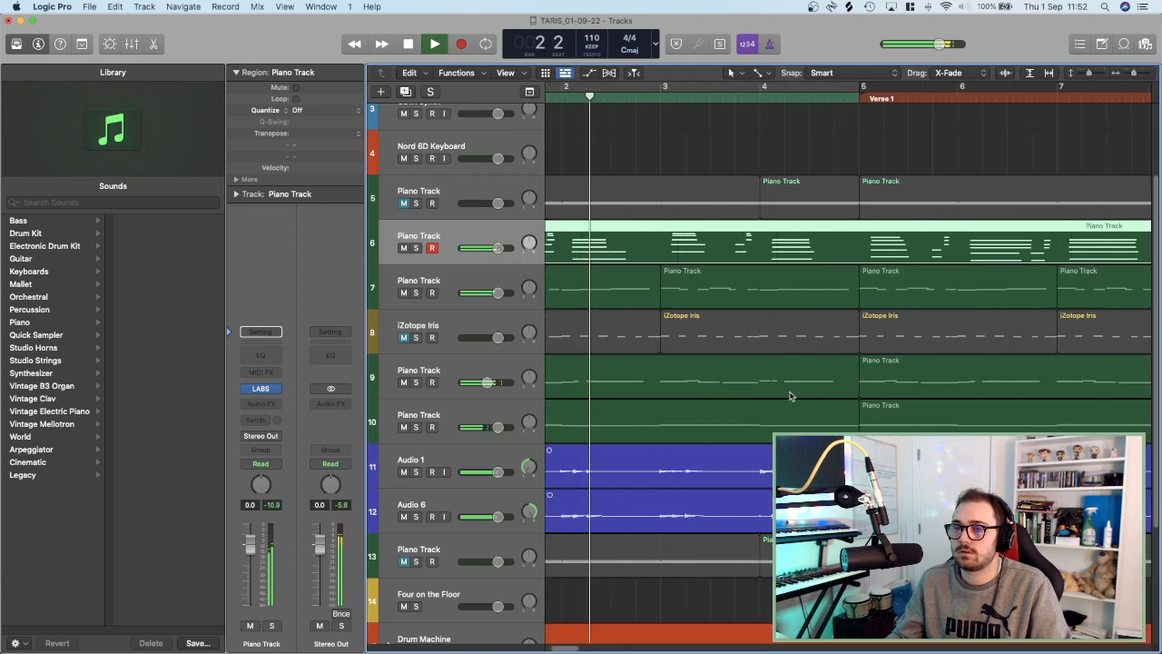
scroll(791, 397, "left", 3)
key("super+Left")
key("super+Left")
key("super+Left")
key("super+Left")
key("super+Left")
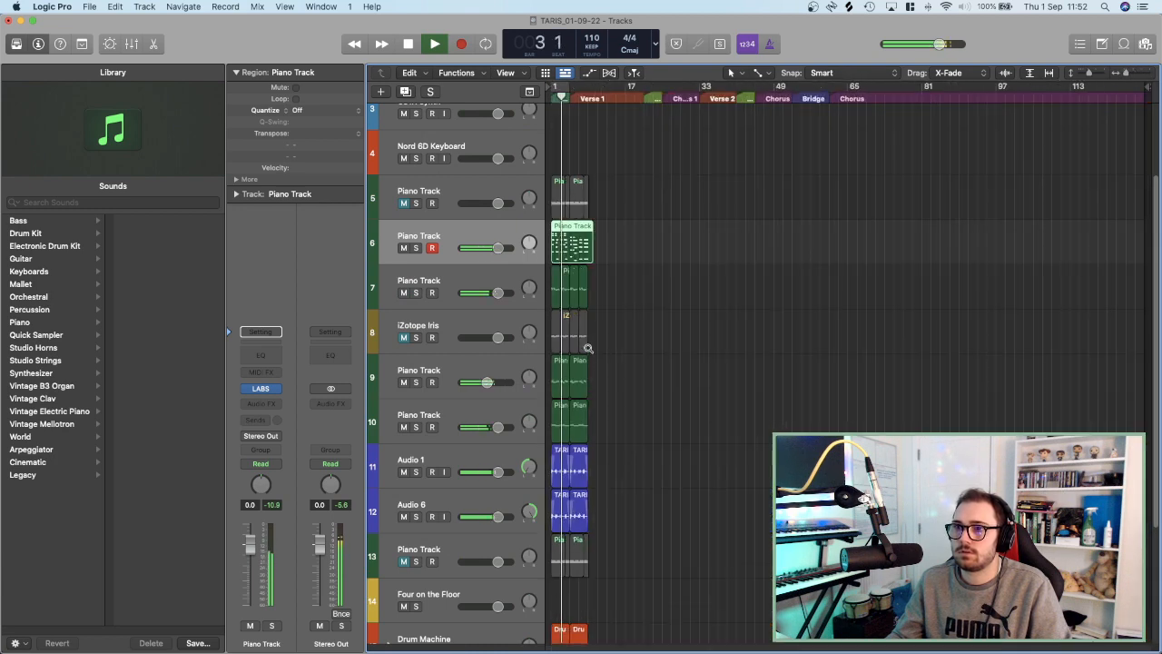
key("super+Up")
key("super+Up")
scroll(592, 358, "up", 6)
scroll(593, 361, "up", 3)
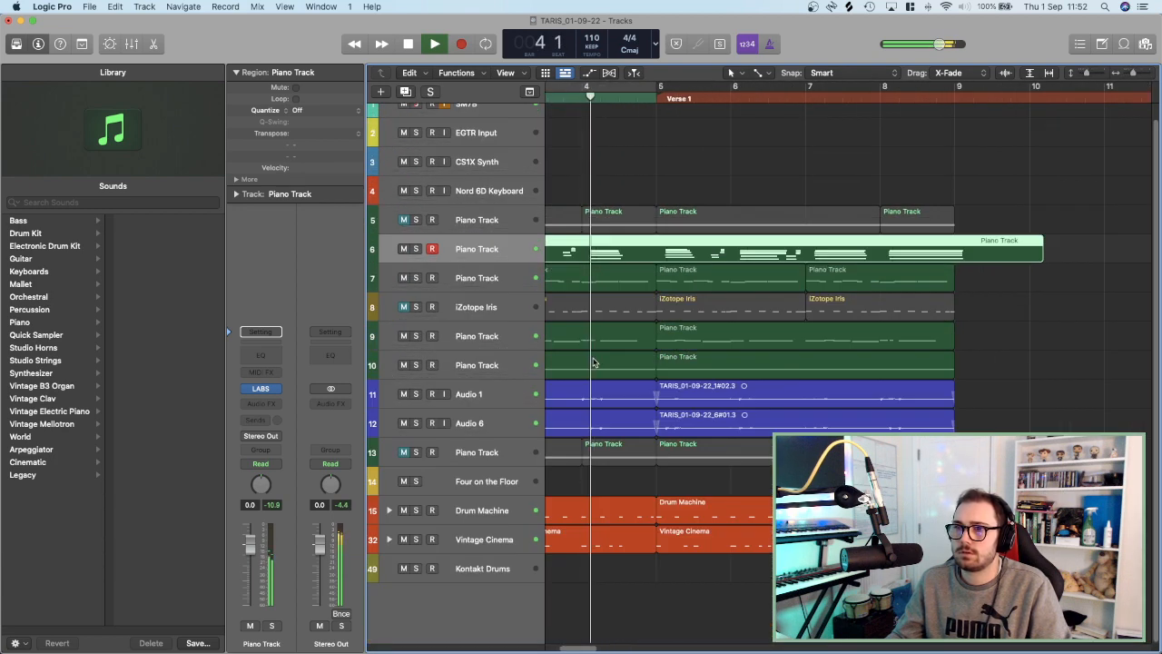
key("super+Left")
key("super+Left")
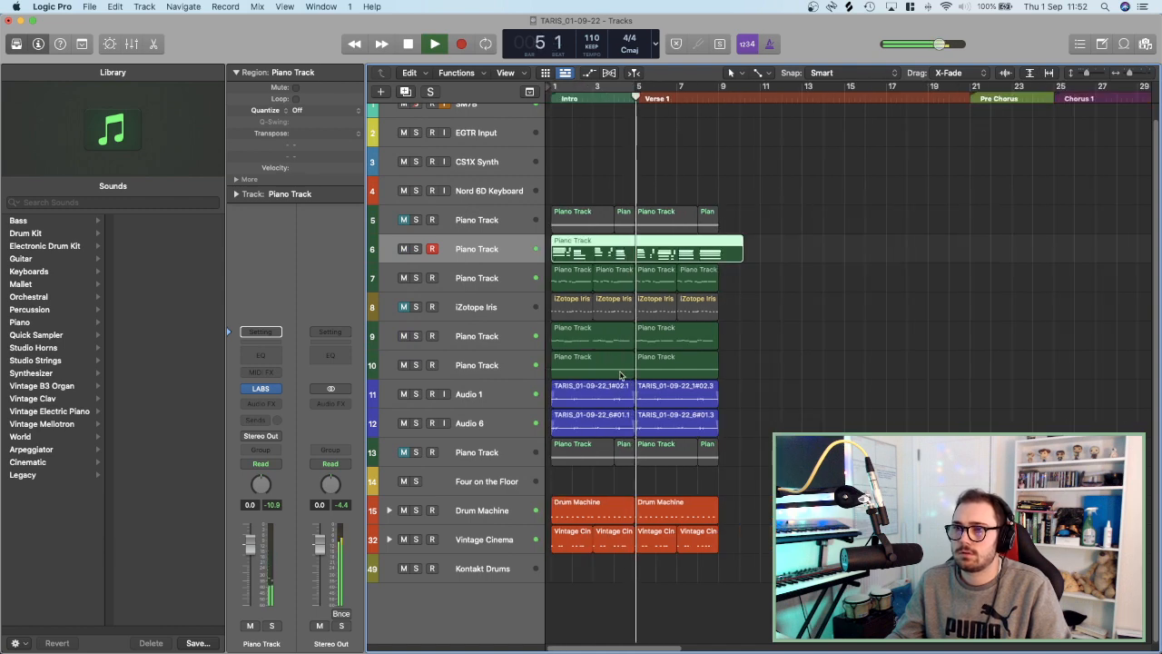
Stop playback and shift all regions in the arrangement one bar later so they start at bar 2.
left_click_drag(782, 586, 550, 187)
key("space")
left_click_drag(578, 223, 601, 227)
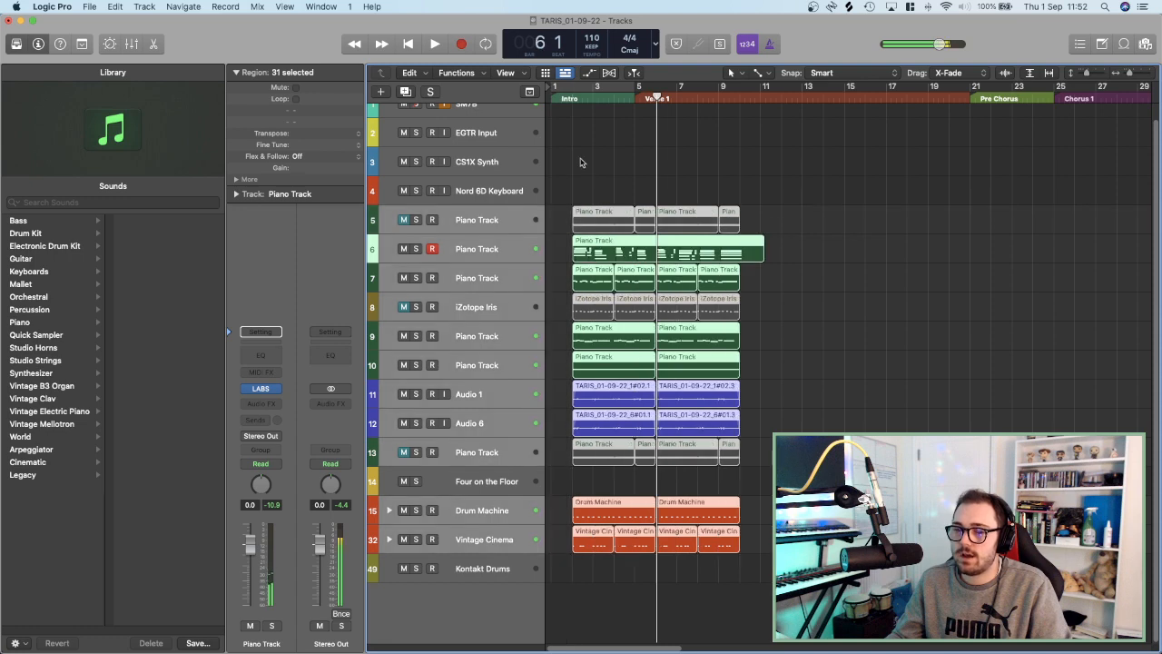
left_click(582, 160)
Nudge the piano region on track 6 slightly earlier so its first chord lines up with bar 2.
key("super+Right")
key("super+Right")
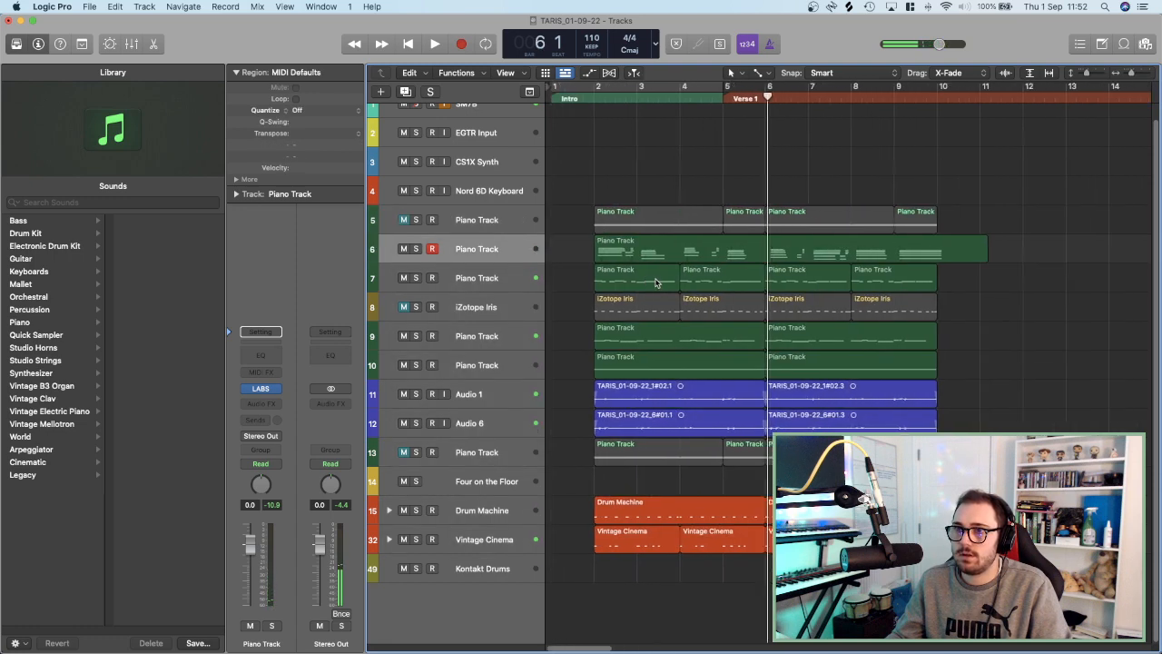
key("super+Down")
key("super+Left")
key("super+Left")
key("super+Left")
key("super+Left")
key("super+Left")
key("super+Left")
key("super+Down")
key("super+Down")
key("super+Down")
key("super+Down")
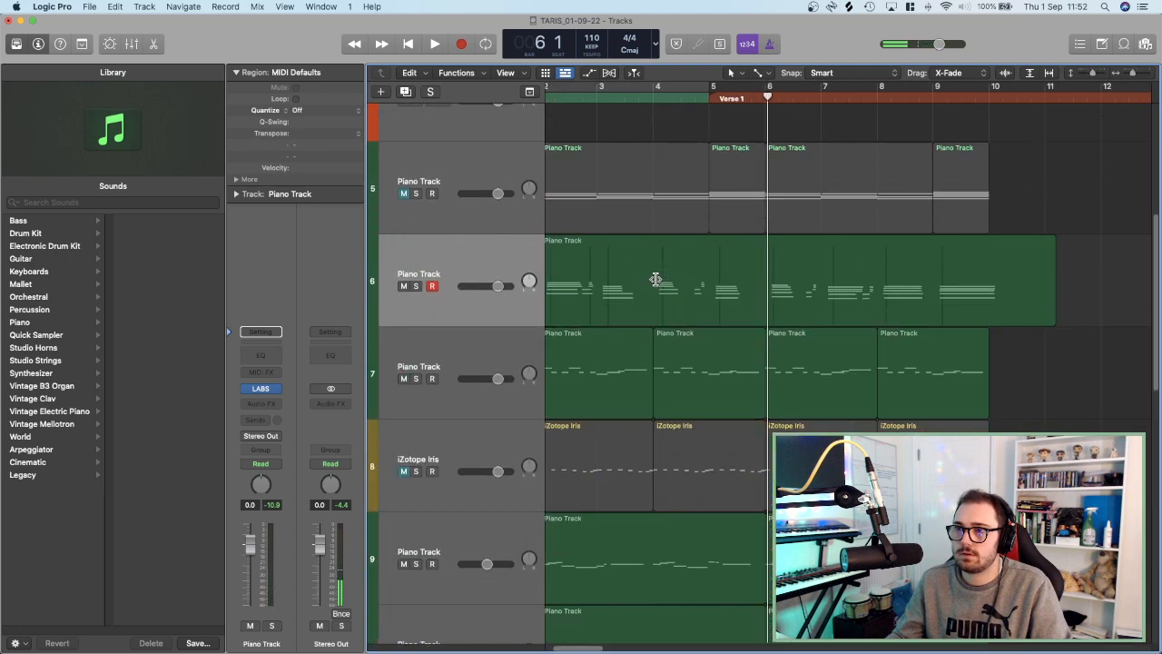
key("super+Right")
key("super+Right")
key("super+Right")
key("super+Right")
key("super+Right")
scroll(659, 283, "left", 5)
scroll(726, 287, "left", 8)
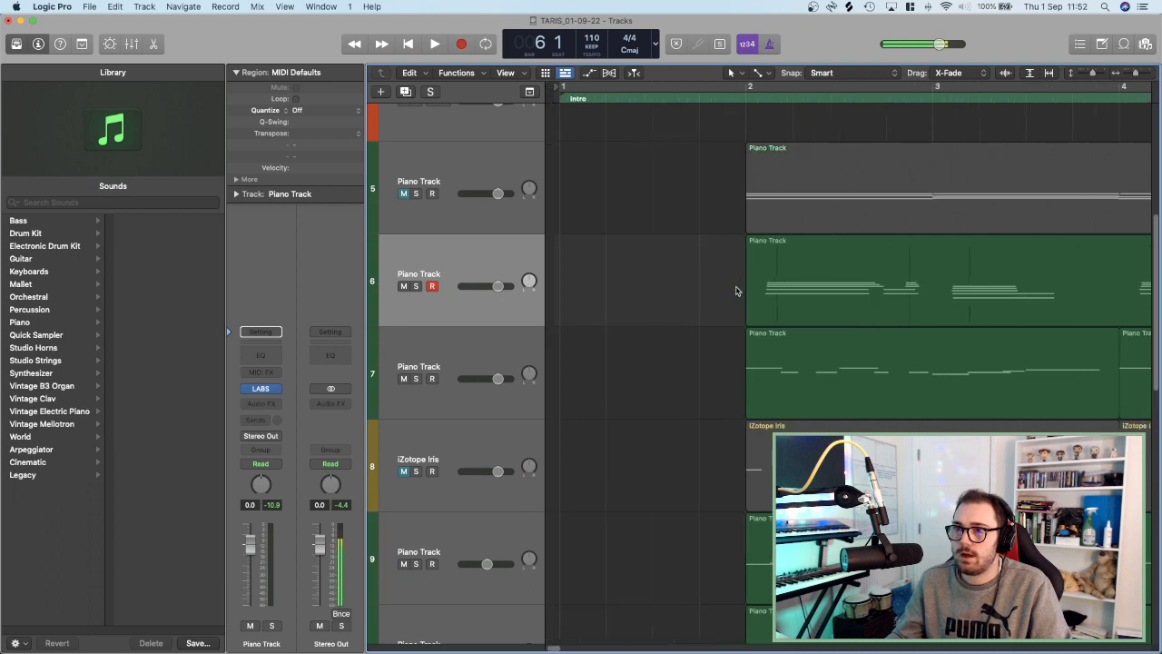
left_click(798, 277)
left_click_drag(789, 277, 783, 270)
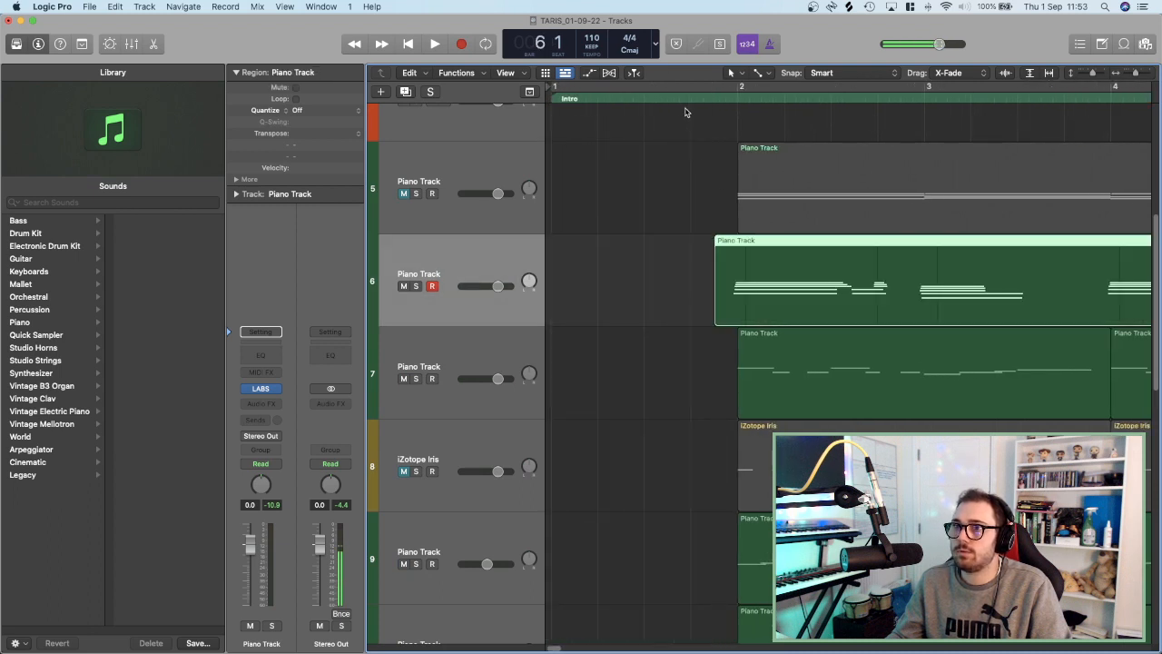
Play the arrangement and check the timing of the track 6 piano chords against bar 2 and the other layers.
key("super+Left")
key("super+Left")
key("super+Left")
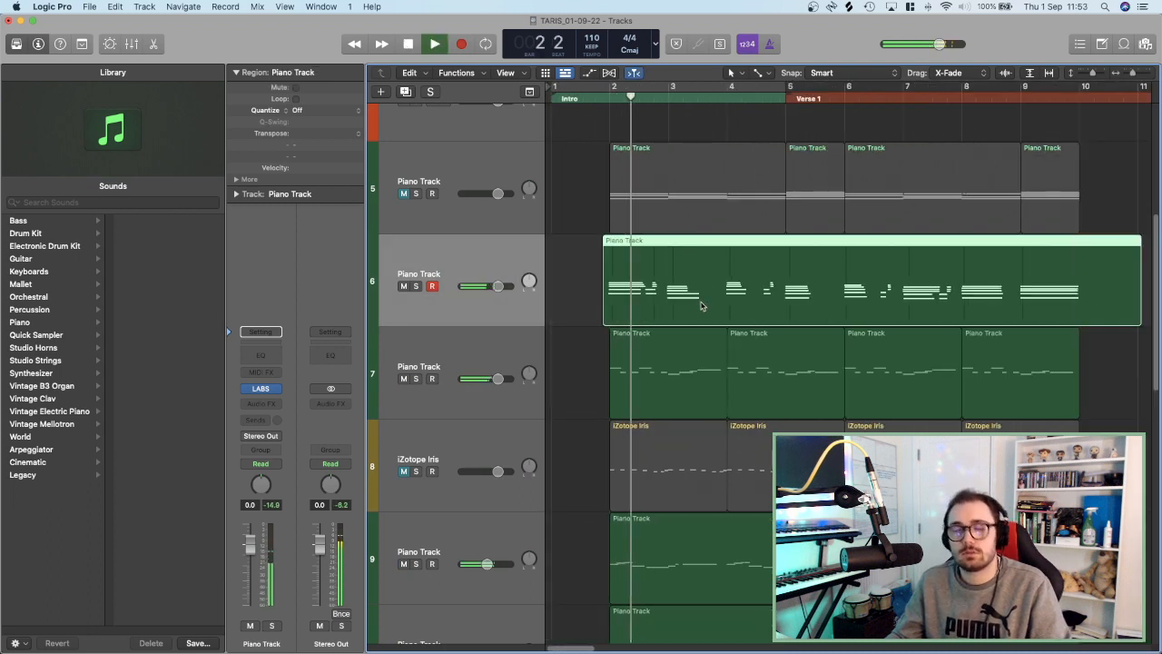
key("super+Up")
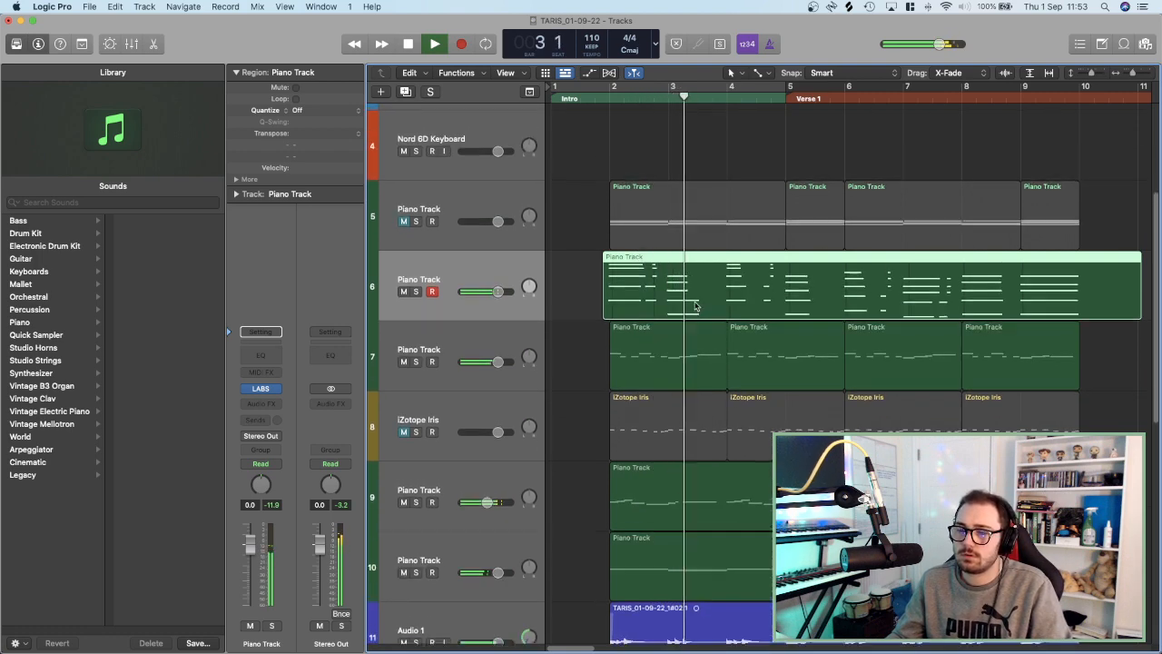
key("super+Down")
key("super+Right")
key("super+Right")
key("super+Right")
key("super+Right")
key("super+Right")
key("super+Left")
key("super+Left")
key("super+Left")
scroll(726, 313, "left", 5)
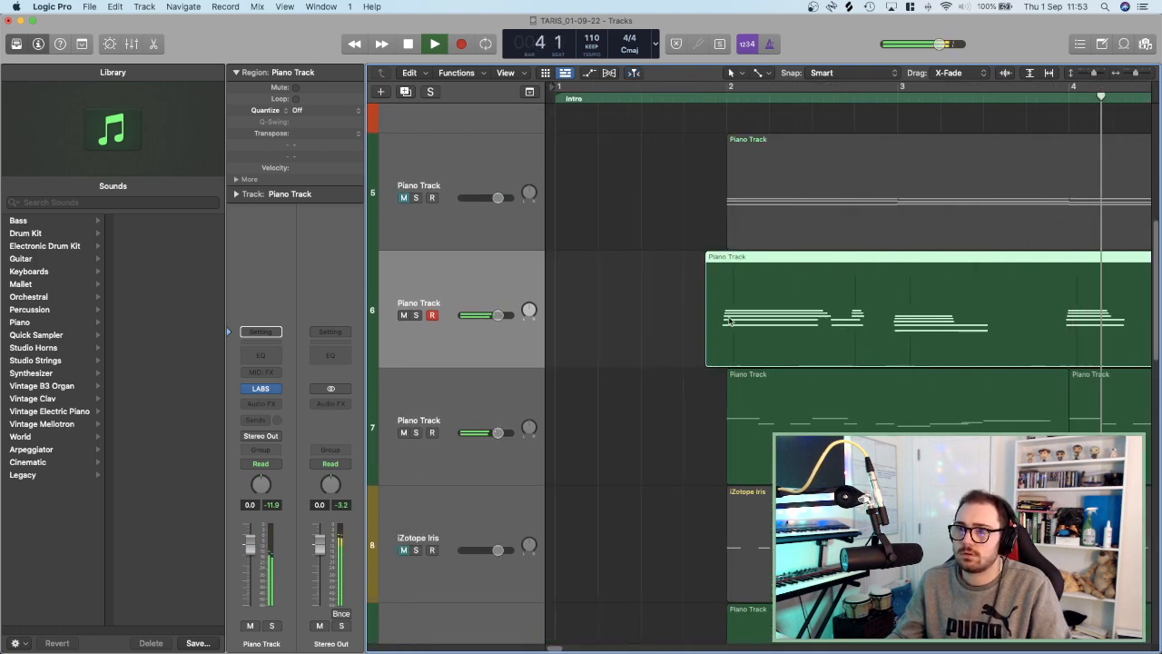
Fine-tune the track 6 piano region during playback, shifting it slightly later and back earlier so its first chord meets bar 2.
key("shift+space")
left_click_drag(740, 315, 745, 315)
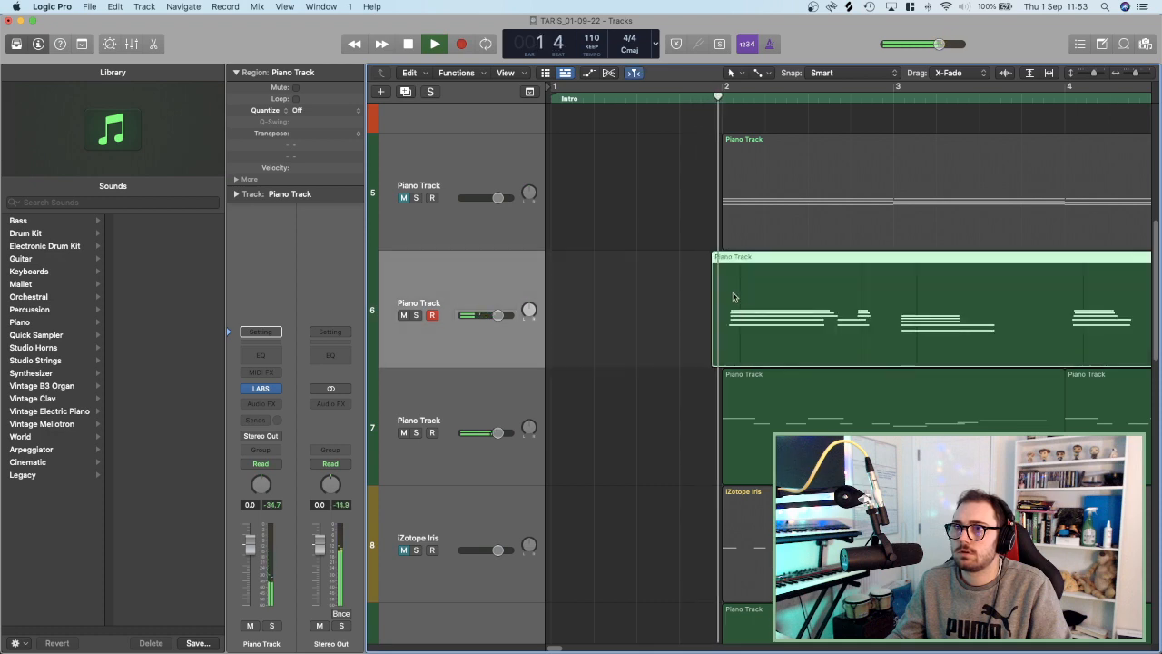
scroll(734, 299, "right", 3)
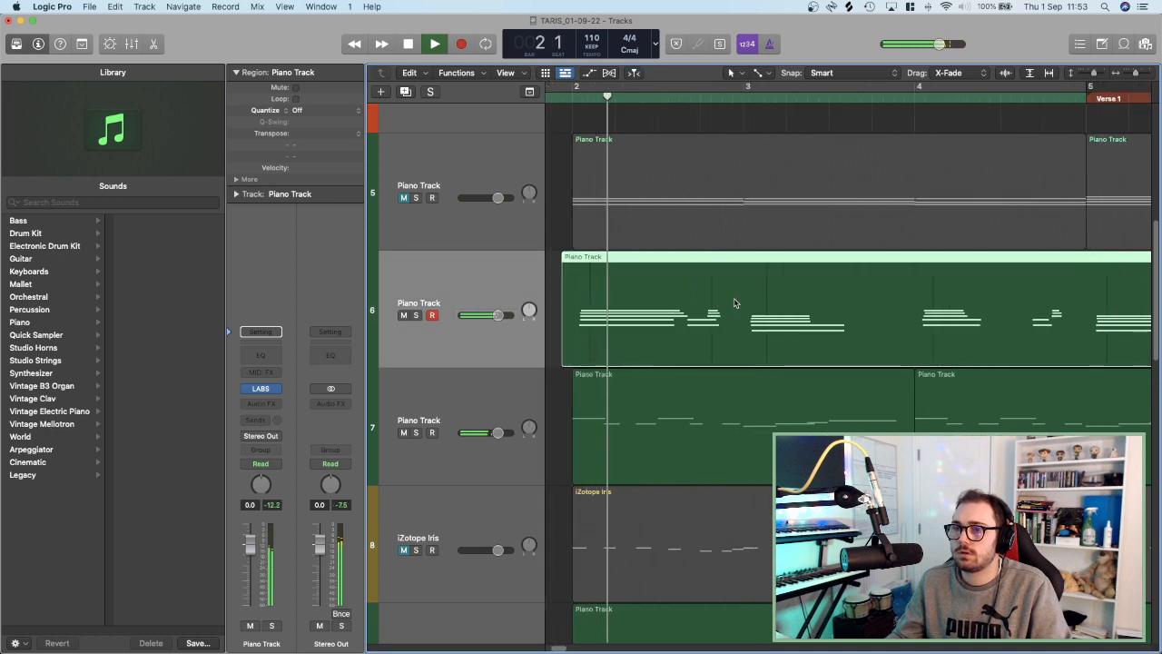
scroll(734, 311, "left", 2)
left_click_drag(731, 308, 722, 305)
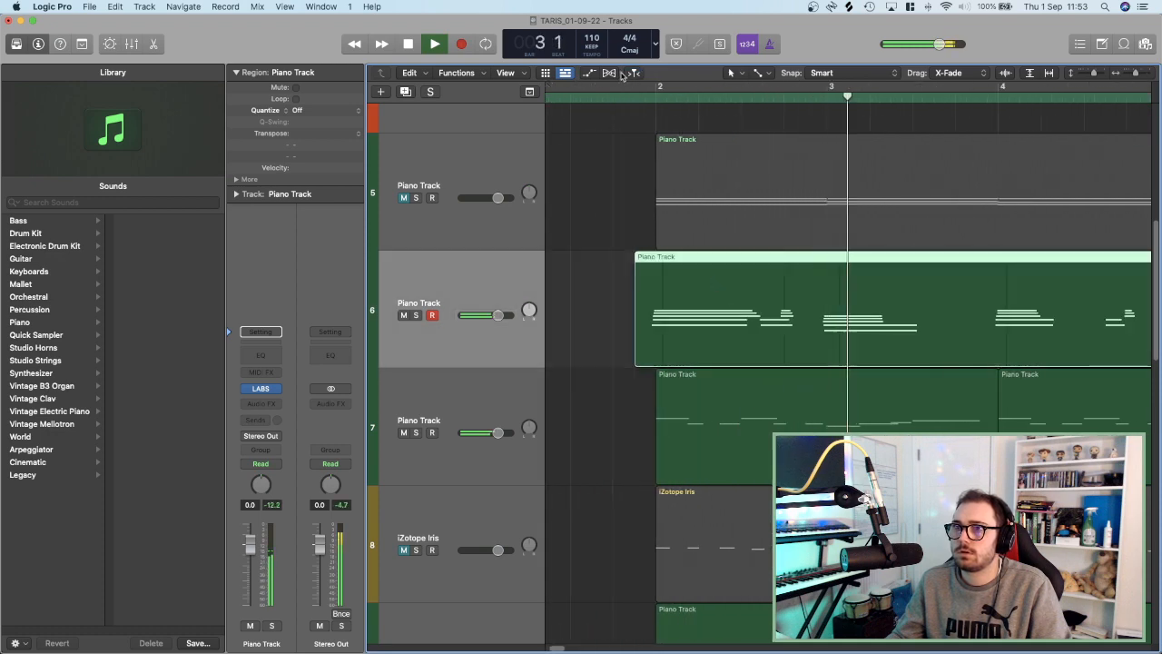
Play the realigned piano part with the layers and follow it through to bar 5.
left_click(632, 95)
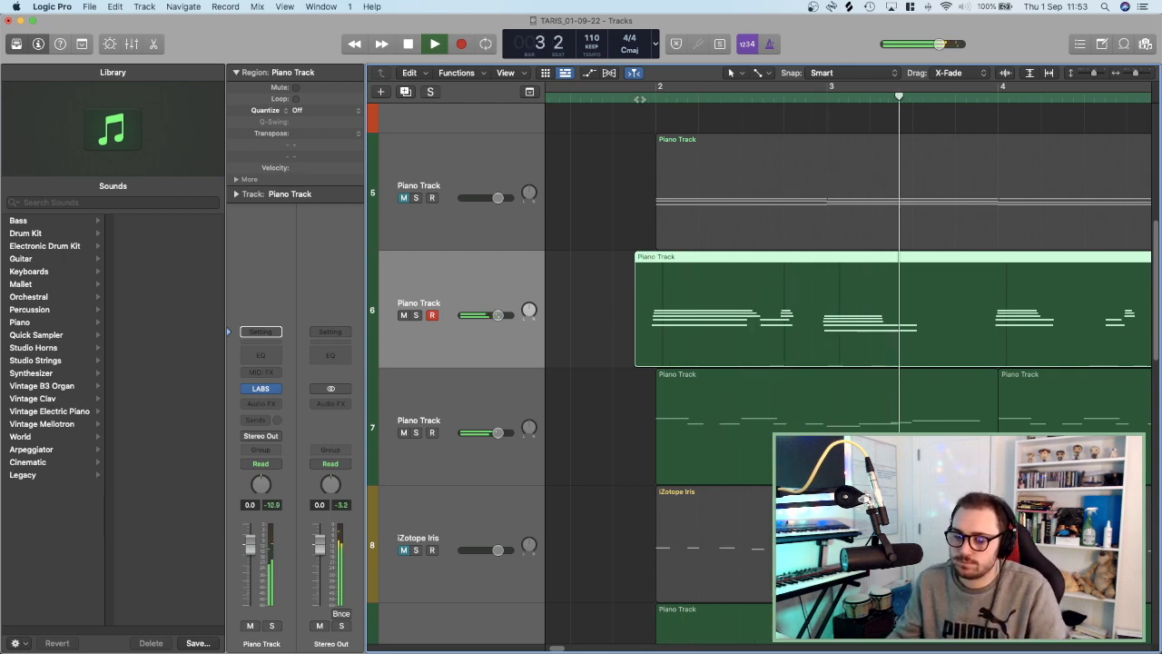
key("super+Left")
scroll(865, 194, "right", 7)
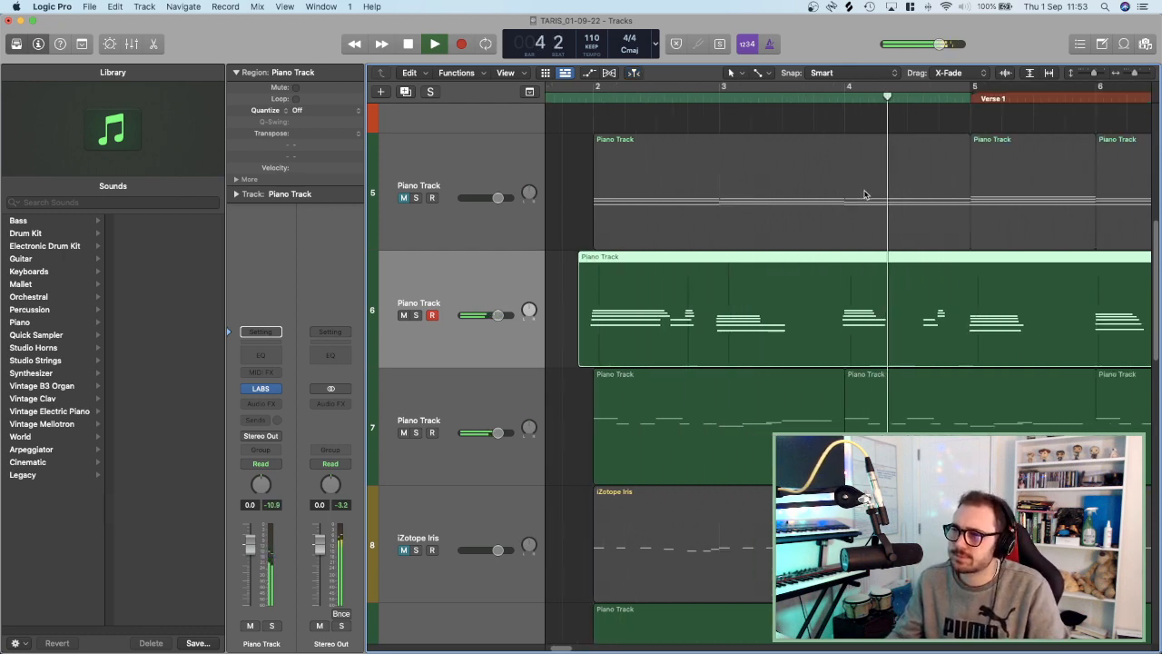
scroll(865, 194, "left", 8)
scroll(798, 230, "up", 5)
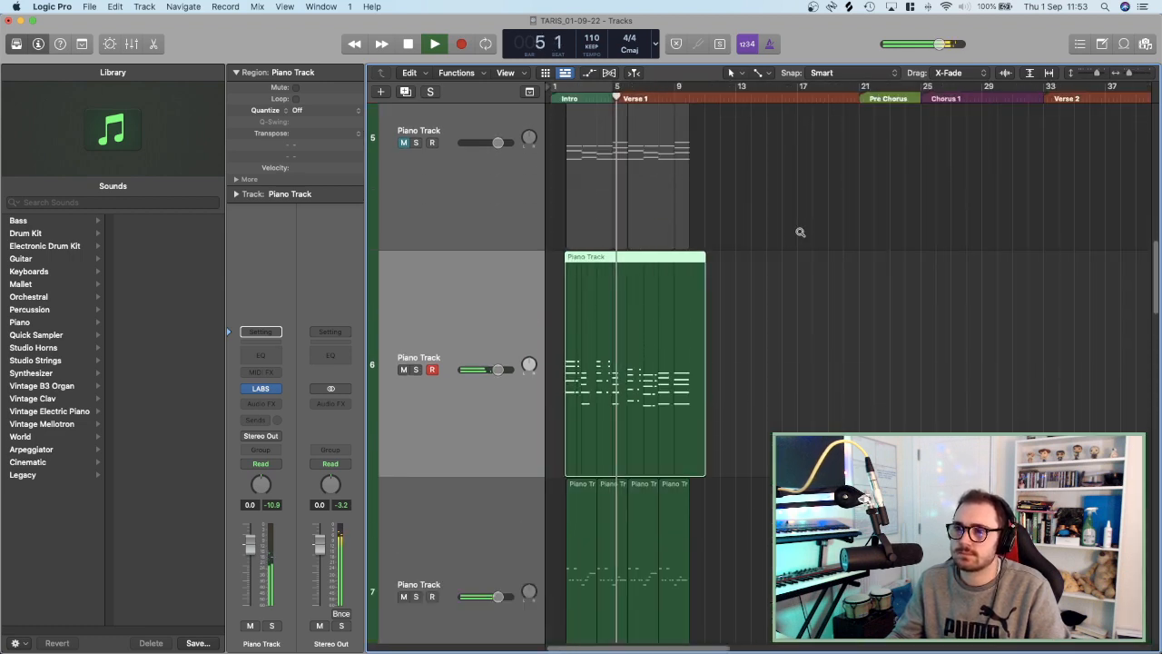
Mute the piano part on track 6 and stop playback.
scroll(747, 244, "right", 10)
scroll(748, 246, "down", 2)
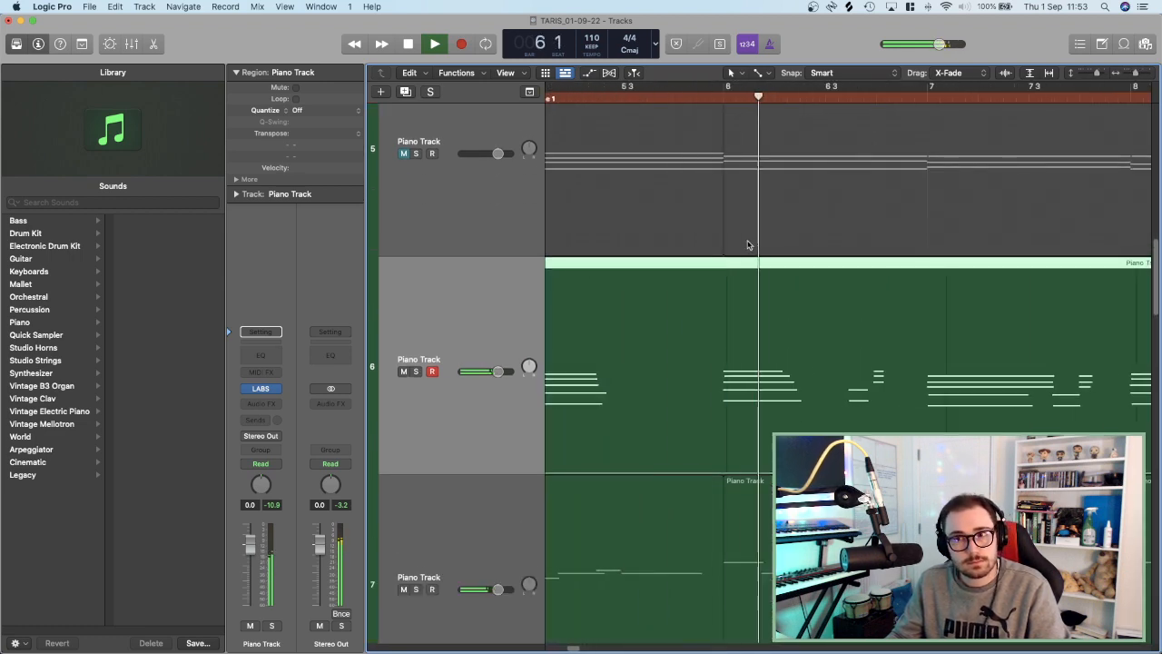
scroll(749, 245, "down", 2)
scroll(748, 245, "left", 10)
scroll(748, 245, "left", 6)
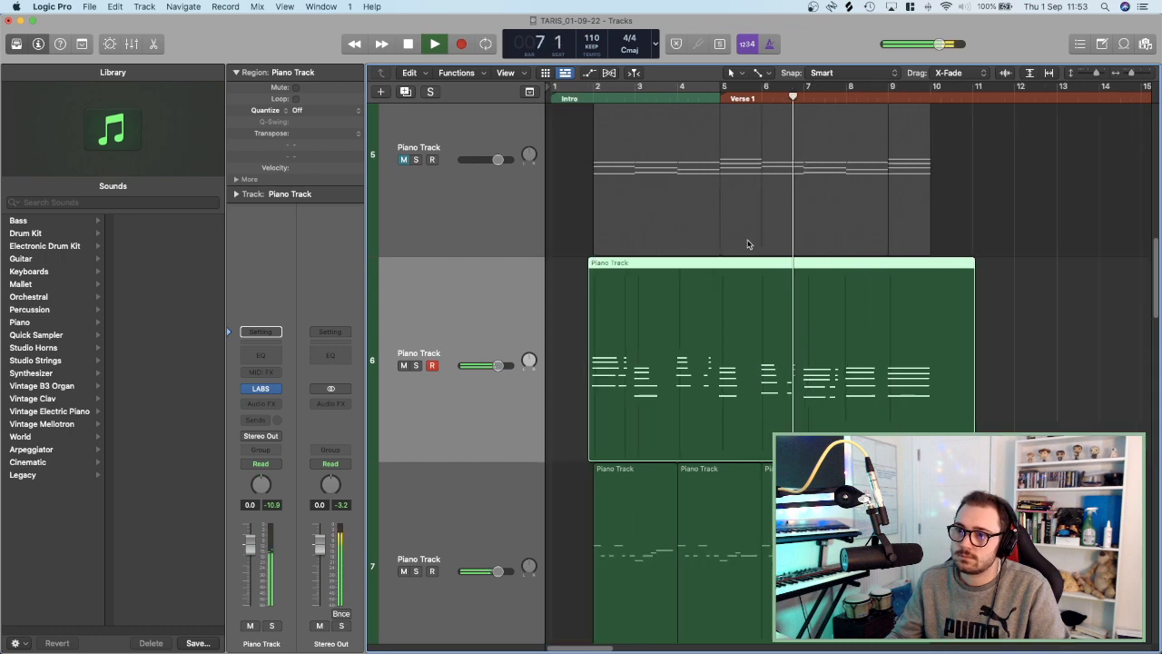
scroll(747, 242, "down", 3)
scroll(673, 299, "down", 1)
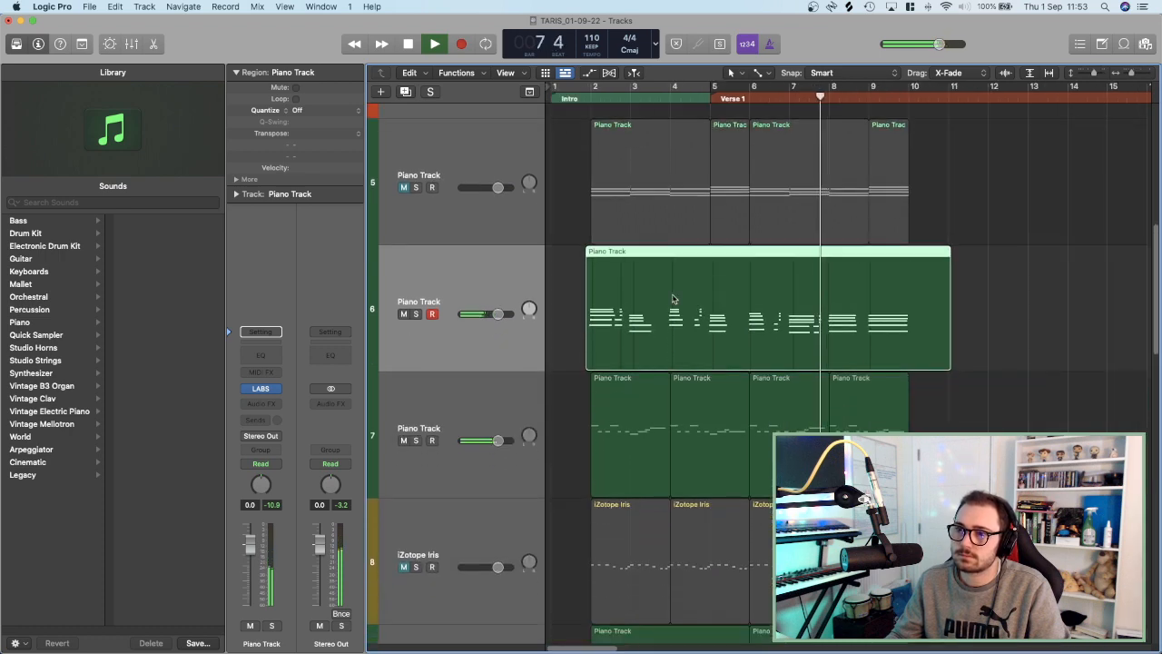
left_click(404, 314)
key("space")
scroll(662, 313, "down", 3)
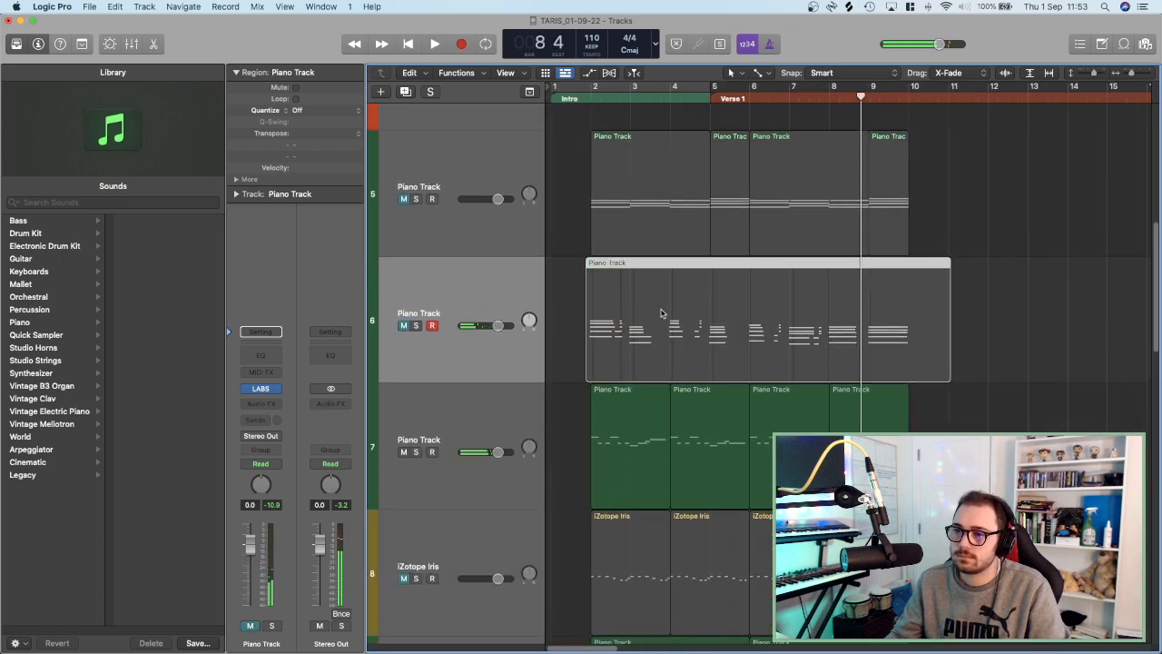
scroll(662, 313, "down", 3)
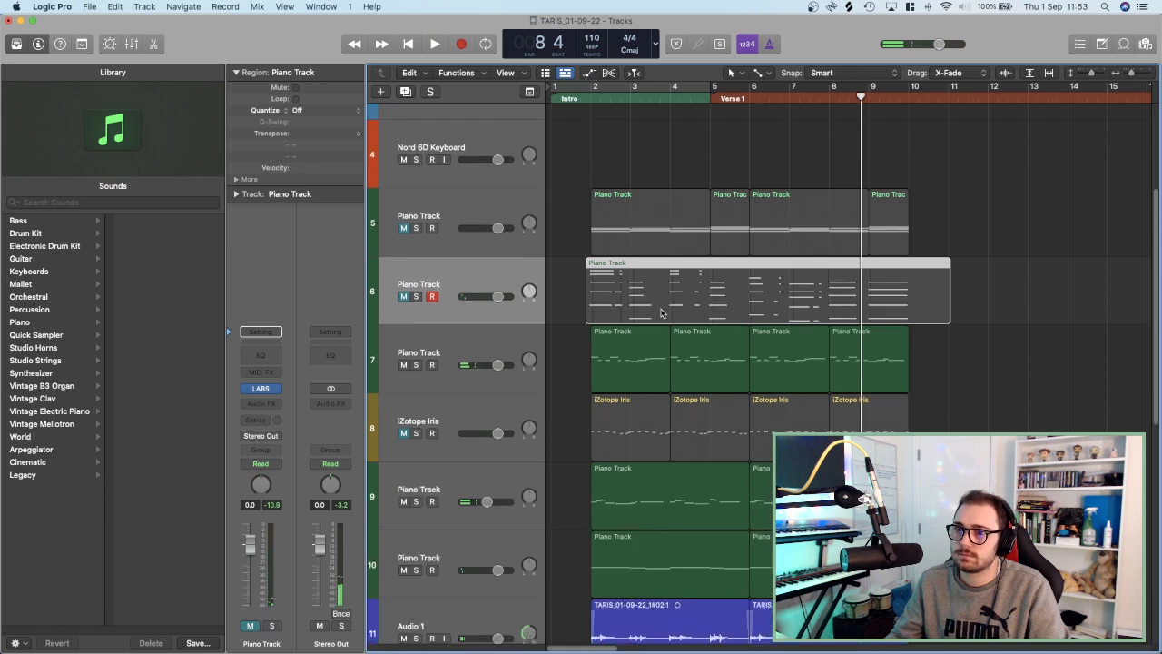
scroll(662, 313, "up", 5)
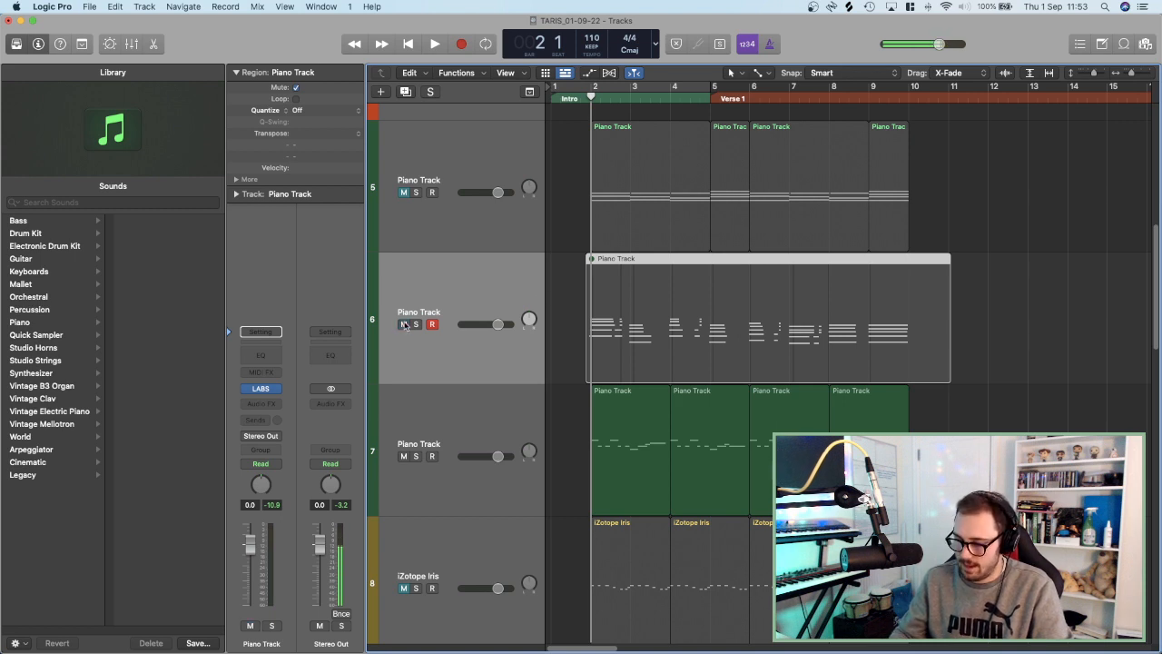
Unmute the piano region on track 6 and move it eight bars later, starting just before bar 10.
key("ctrl+m")
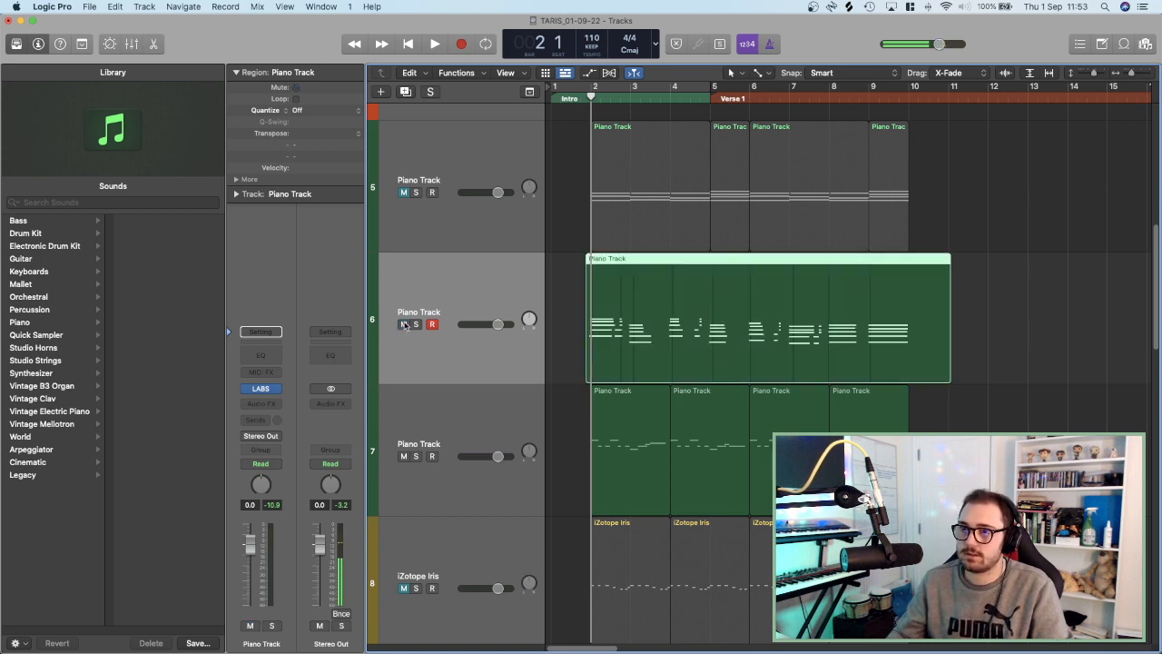
left_click_drag(731, 302, 1051, 331)
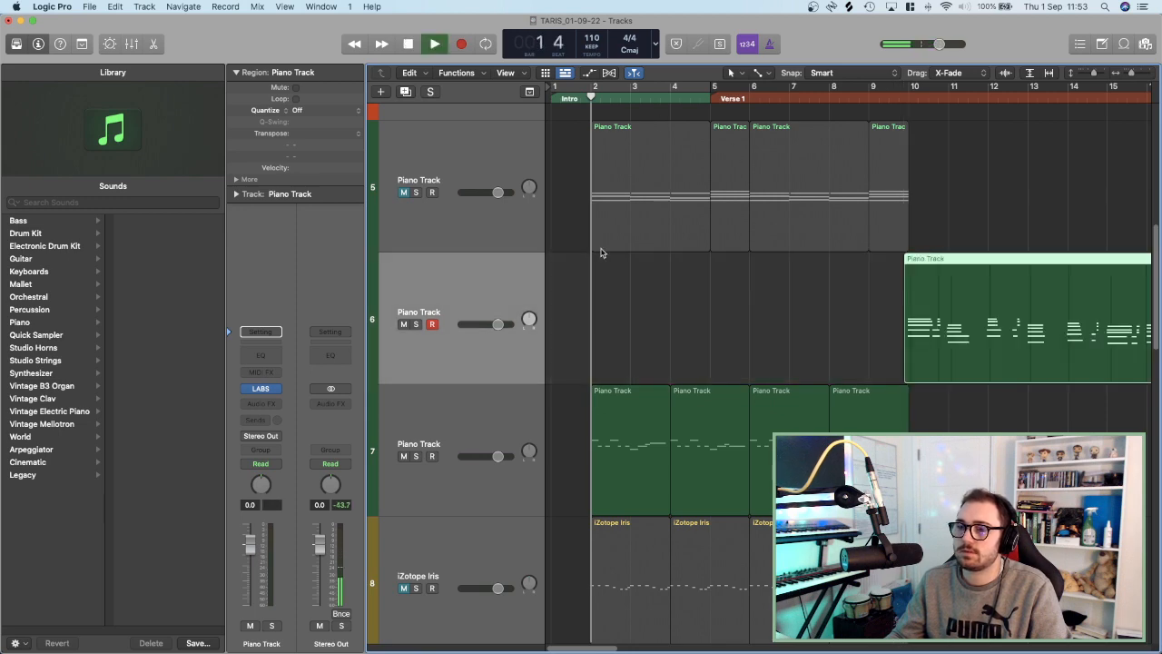
key("super+Up")
key("super+Up")
key("super+Up")
key("super+Up")
key("super+Up")
key("super+Up")
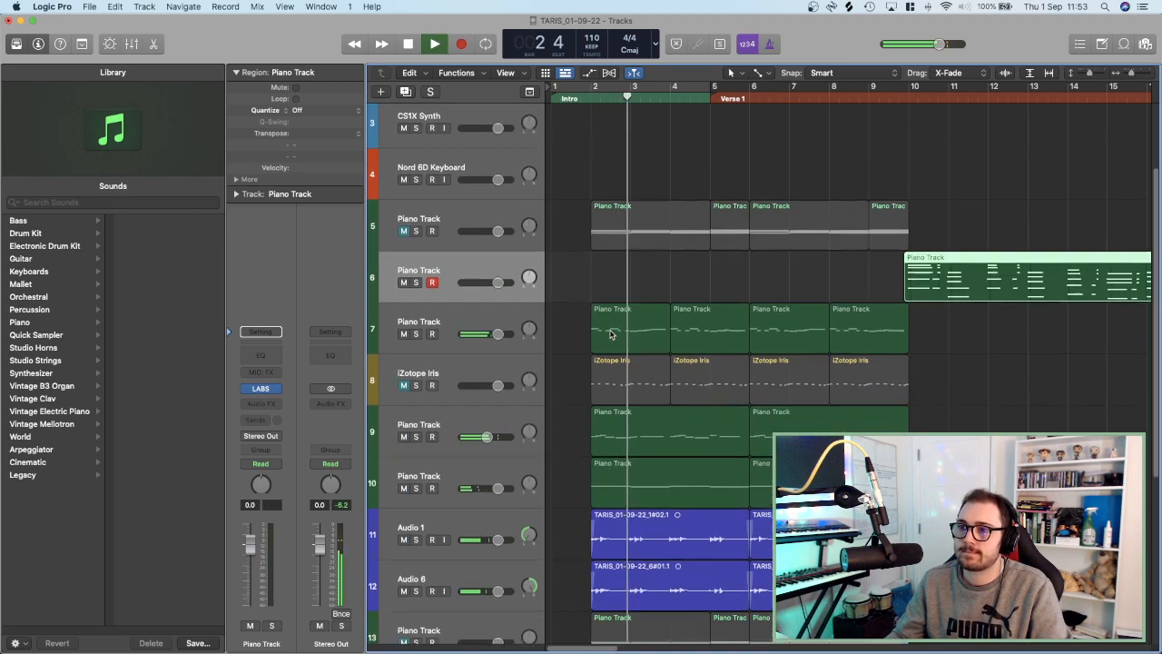
scroll(611, 332, "down", 3)
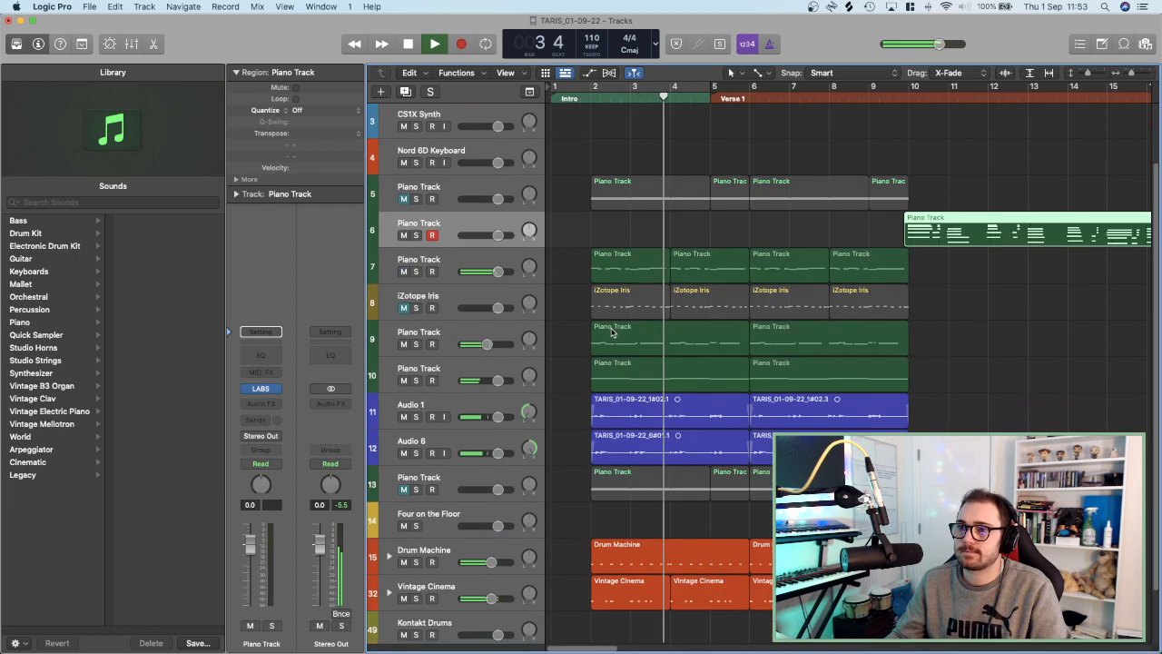
Duplicate the regions on tracks 7 through Vintage Cinema so the section repeats from bar 10 to bar 18.
key("super+Left")
key("super+Left")
left_click(831, 635)
left_click_drag(831, 638, 606, 270)
scroll(632, 351, "up", 3)
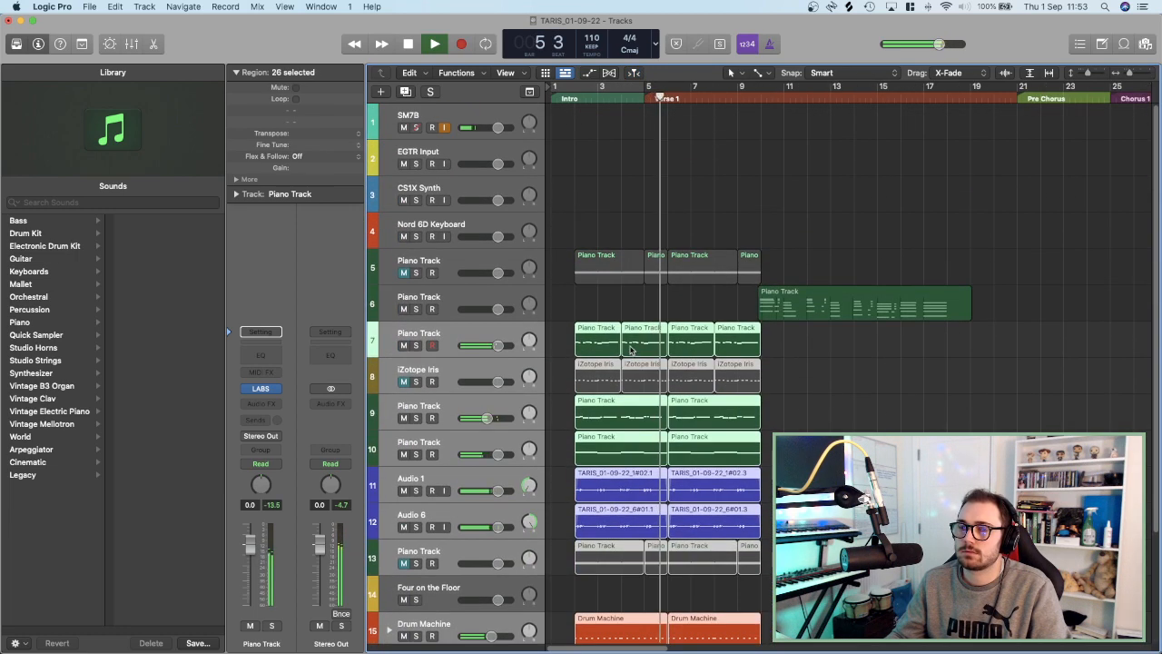
left_click(456, 188)
key("Up")
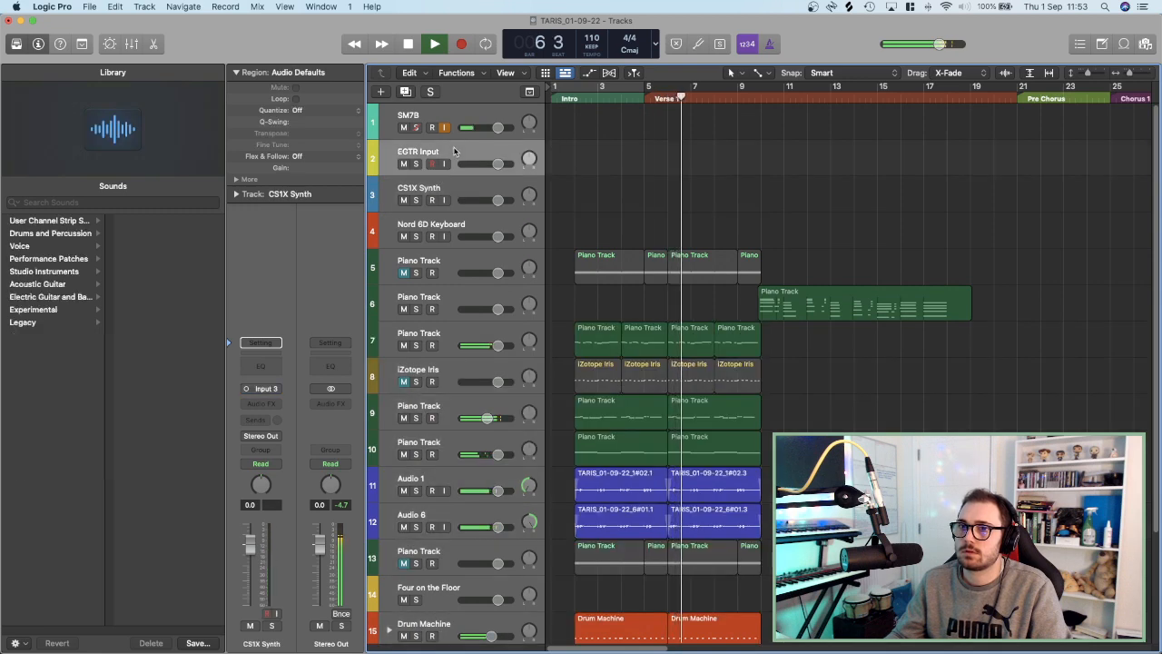
scroll(698, 281, "down", 3)
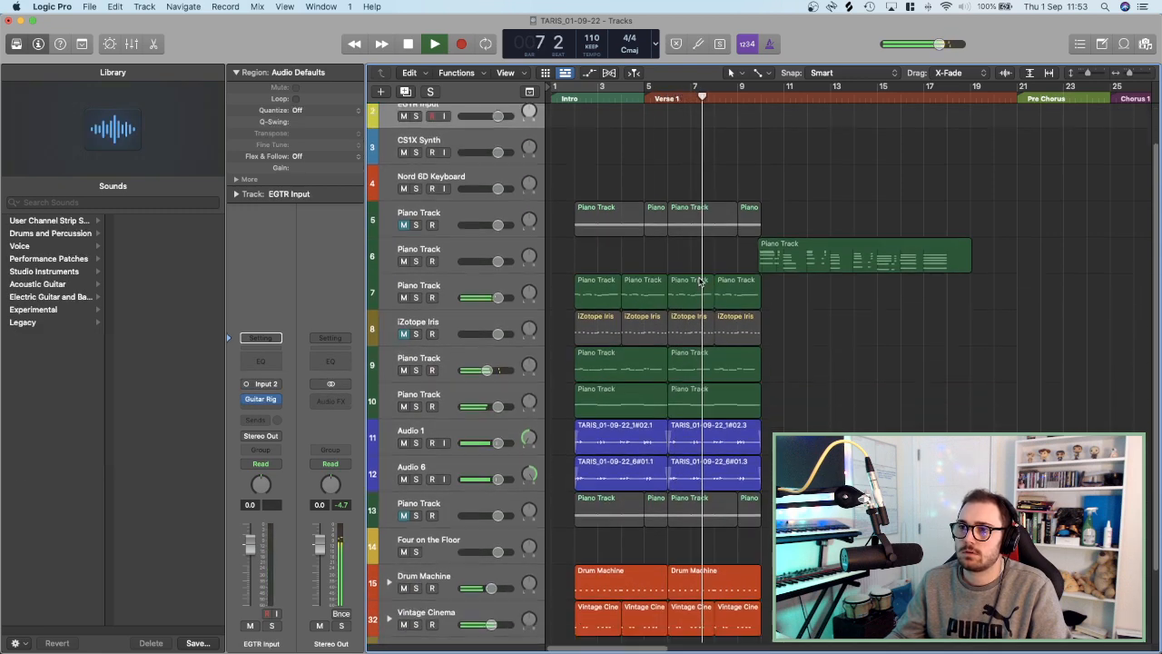
scroll(829, 340, "down", 1)
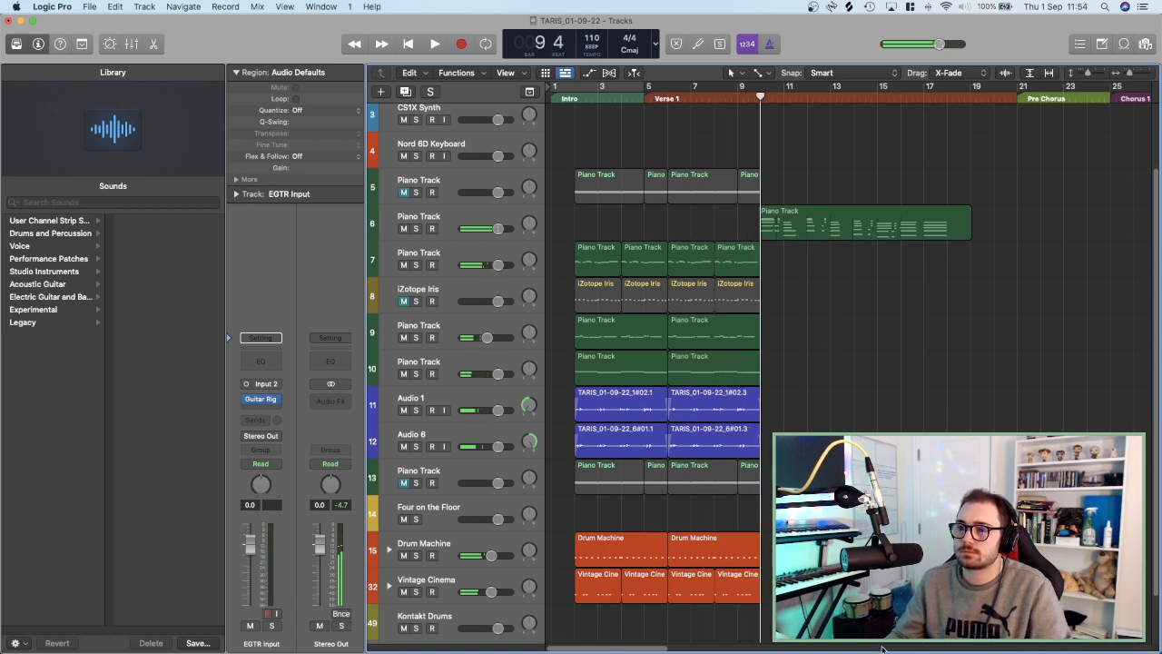
left_click_drag(801, 594, 980, 225)
left_click(786, 231)
key("super+z")
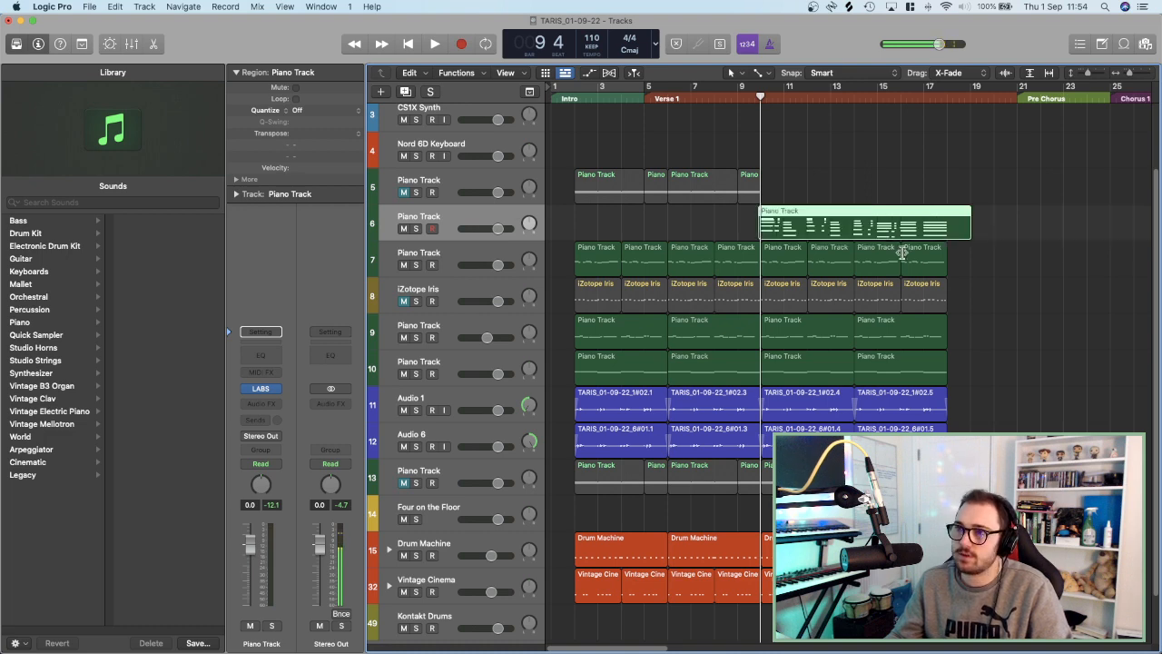
Mute the duplicated Drum Machine, Vintage Cinema, Audio 1 and Audio 6 regions from bar 10 onward while playing the section.
left_click(993, 282)
key("super+Right")
scroll(999, 356, "right", 3)
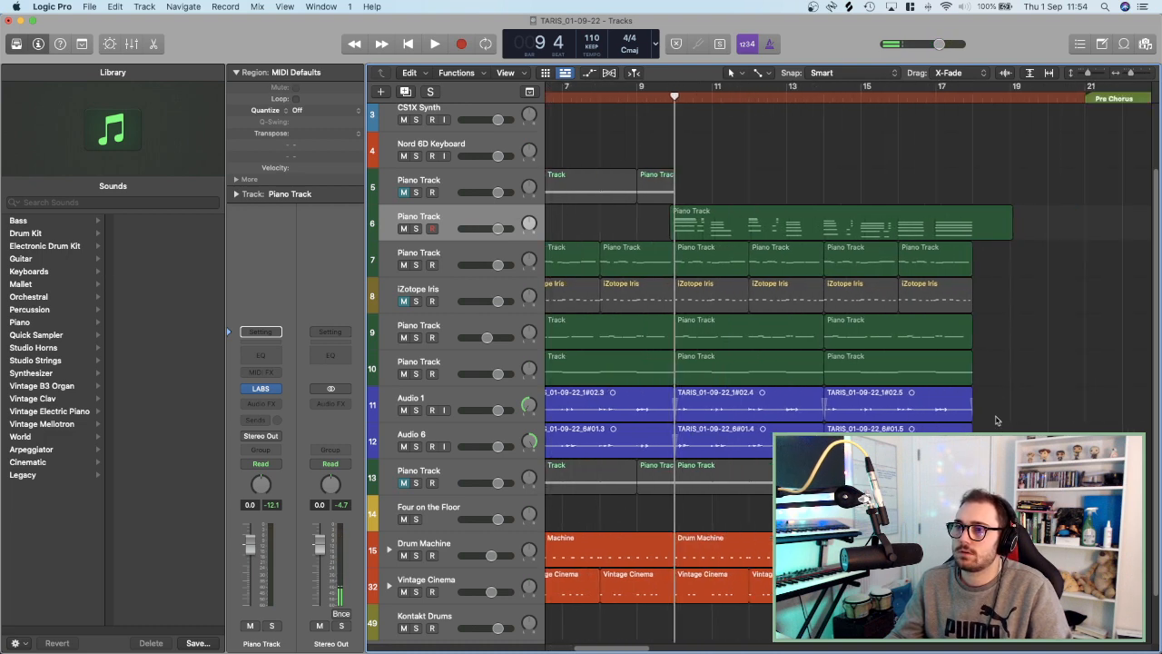
left_click_drag(916, 420, 779, 409)
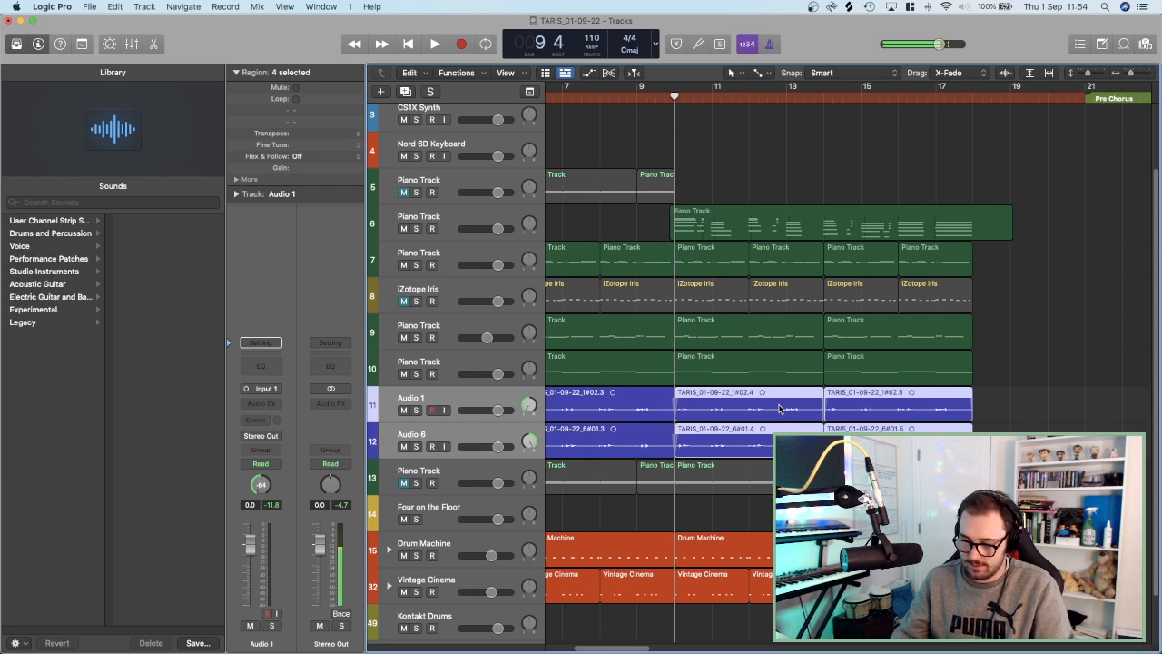
left_click_drag(993, 543, 711, 623)
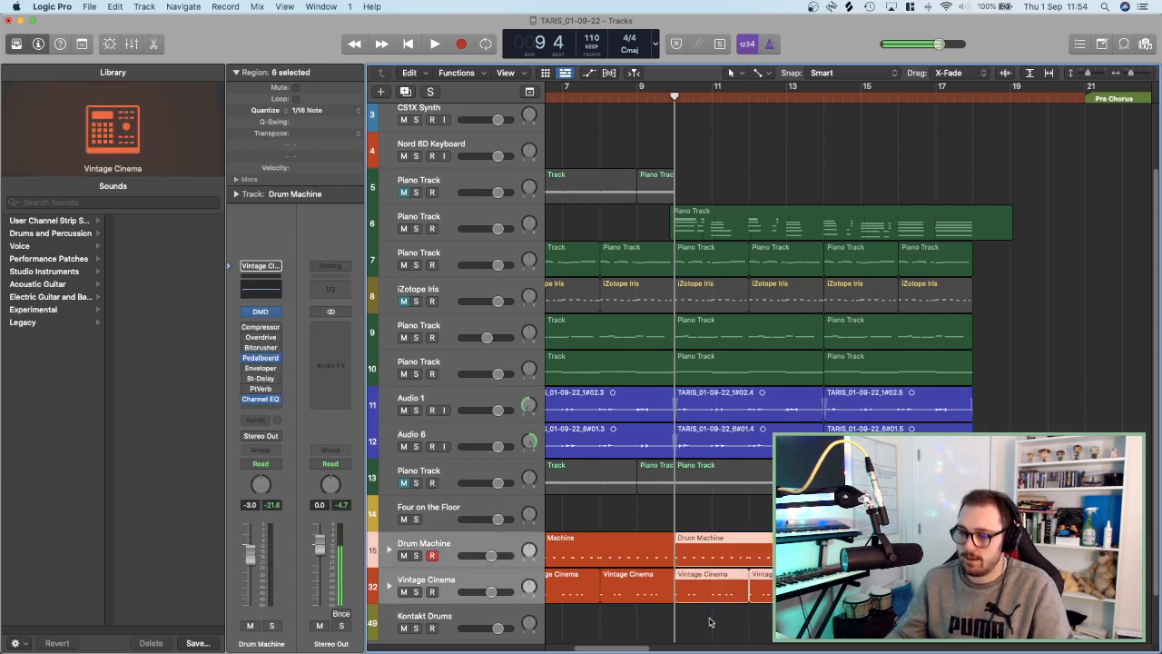
key("ctrl+m")
key("space")
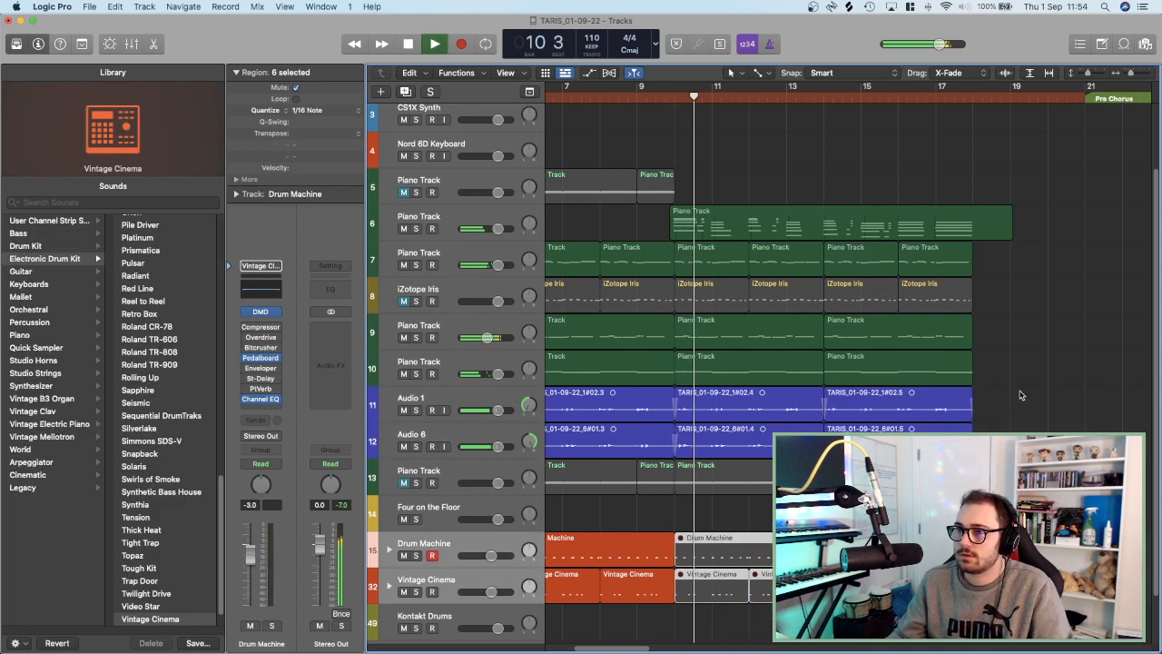
left_click_drag(1021, 388, 796, 432)
key("ctrl+m")
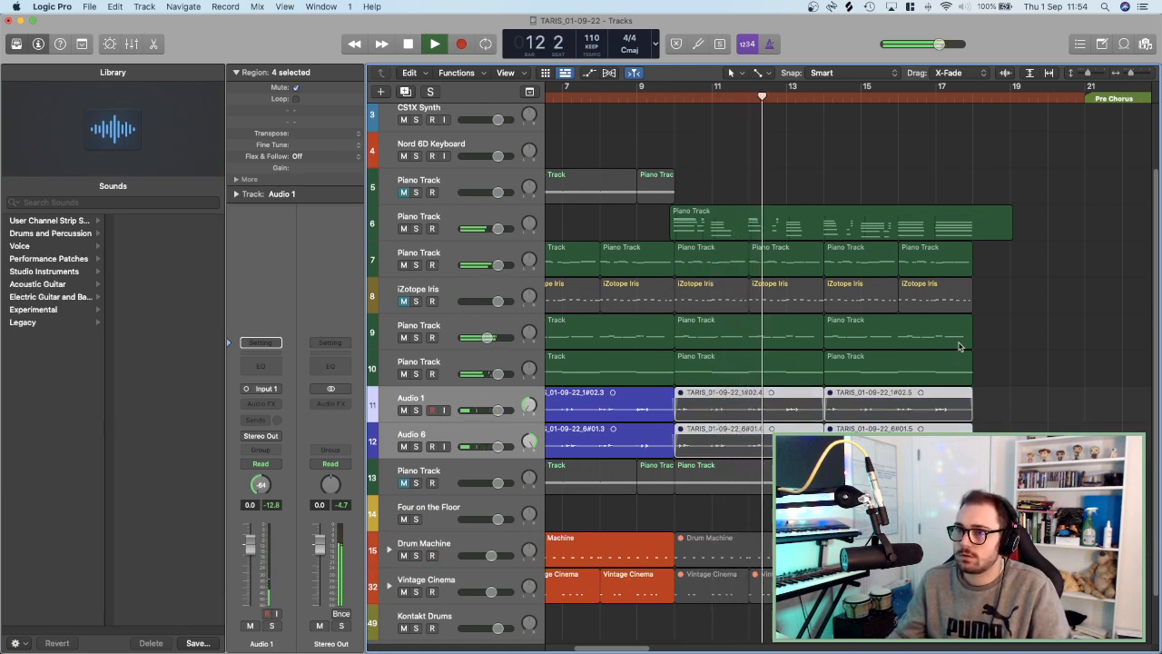
Try muting the four duplicated piano regions on track 7 from bar 10 onward.
left_click_drag(1016, 270, 708, 260)
key("ctrl+m")
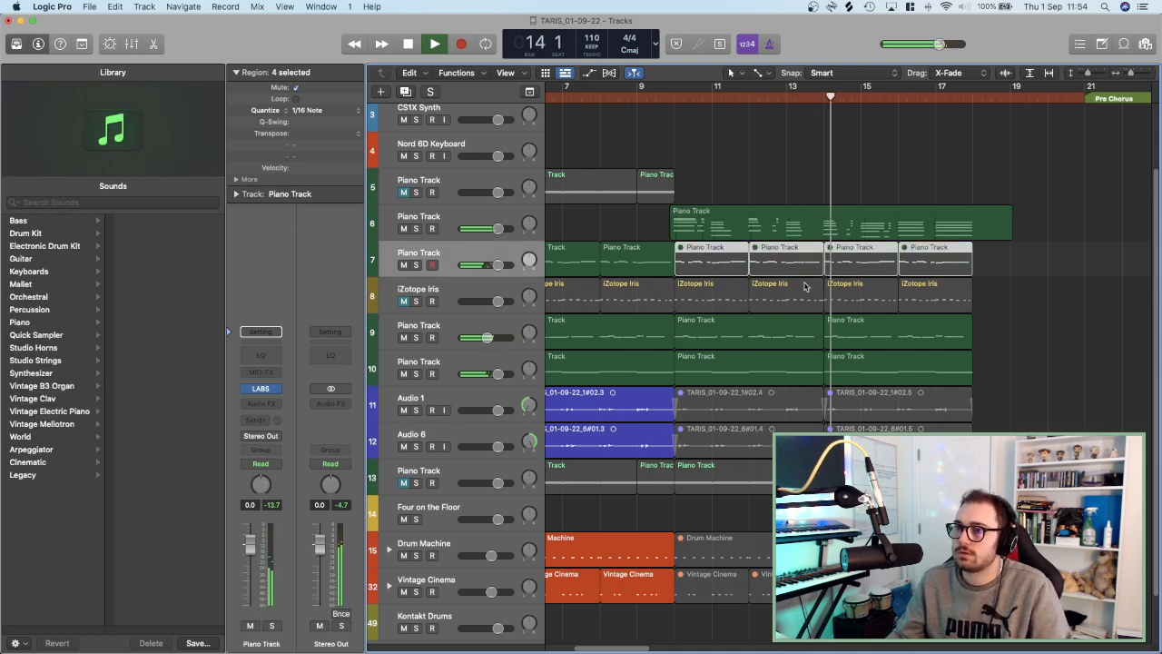
key("ctrl+m")
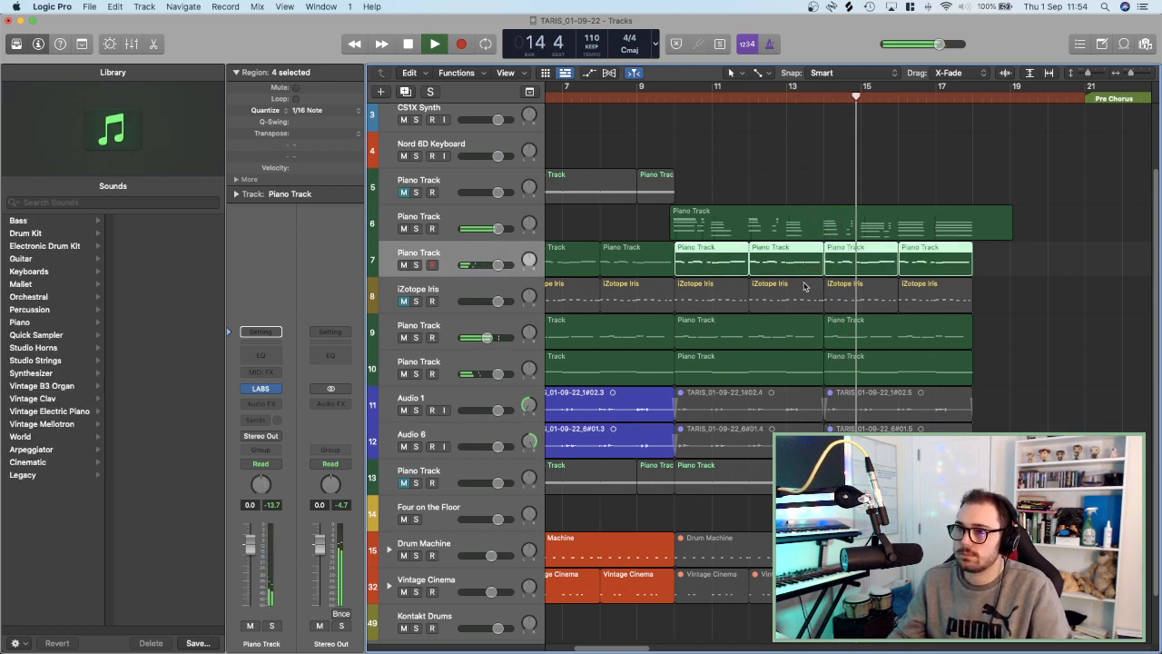
Mute the two duplicated piano regions on track 9 between bars 10 and 18.
left_click(935, 344)
left_click(706, 321, "shift")
key("ctrl+m")
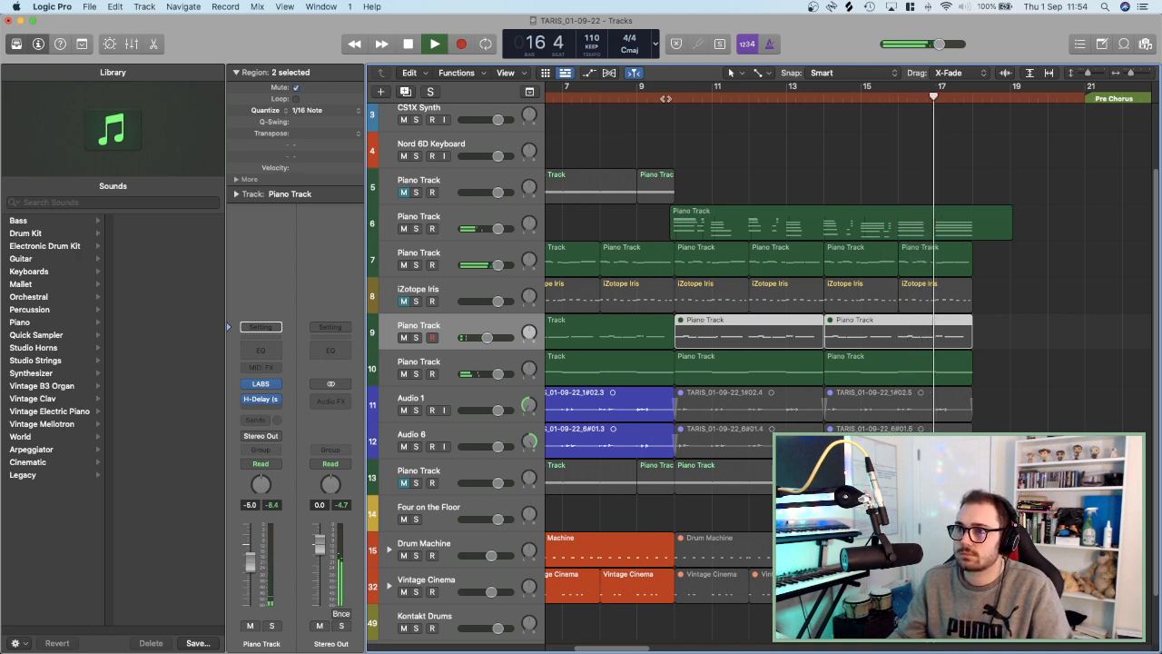
Play back from just before bar 10 to audition the second section with its remaining piano parts.
left_click(656, 97)
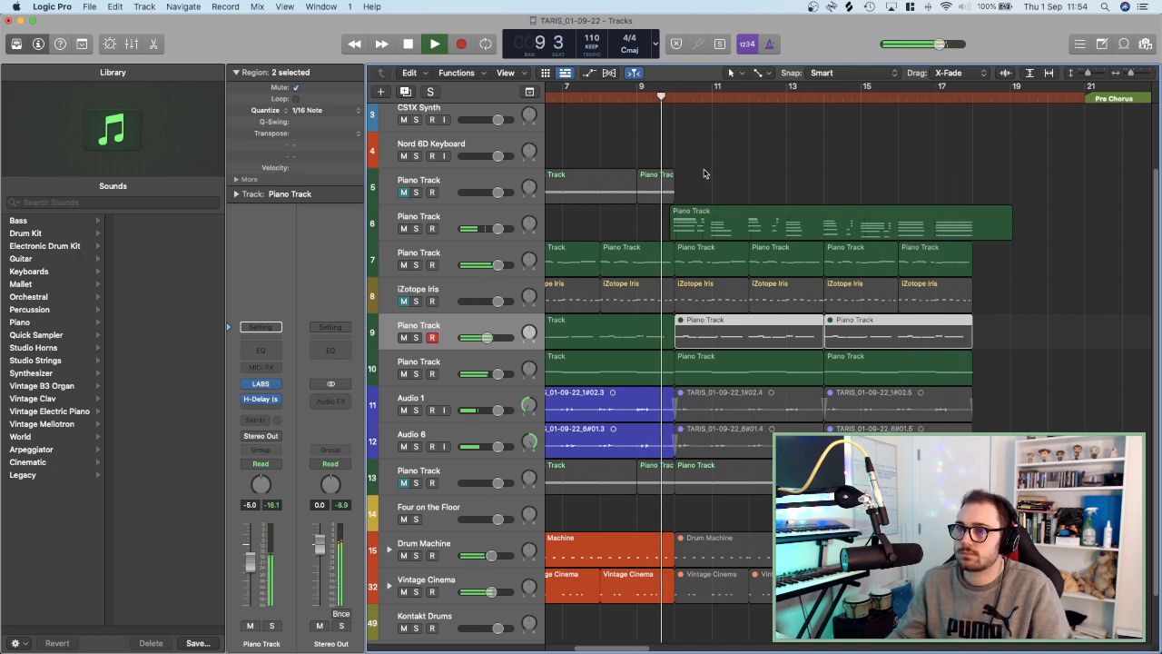
scroll(716, 238, "down", 1)
scroll(719, 263, "up", 1)
scroll(719, 263, "up", 1)
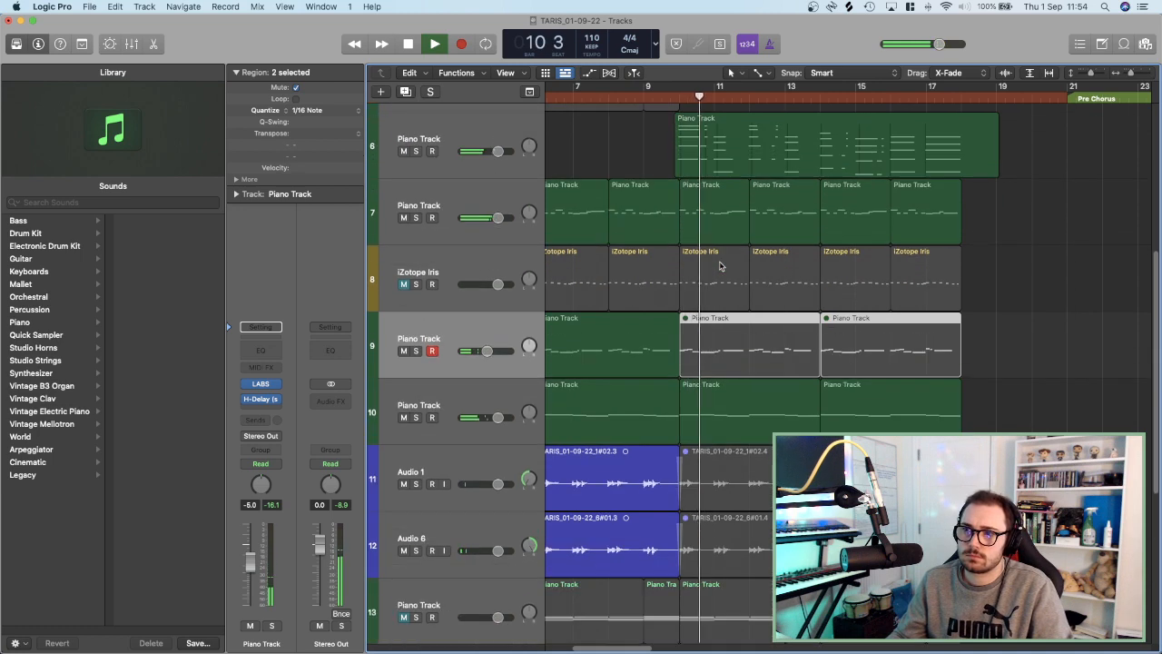
scroll(719, 263, "up", 1)
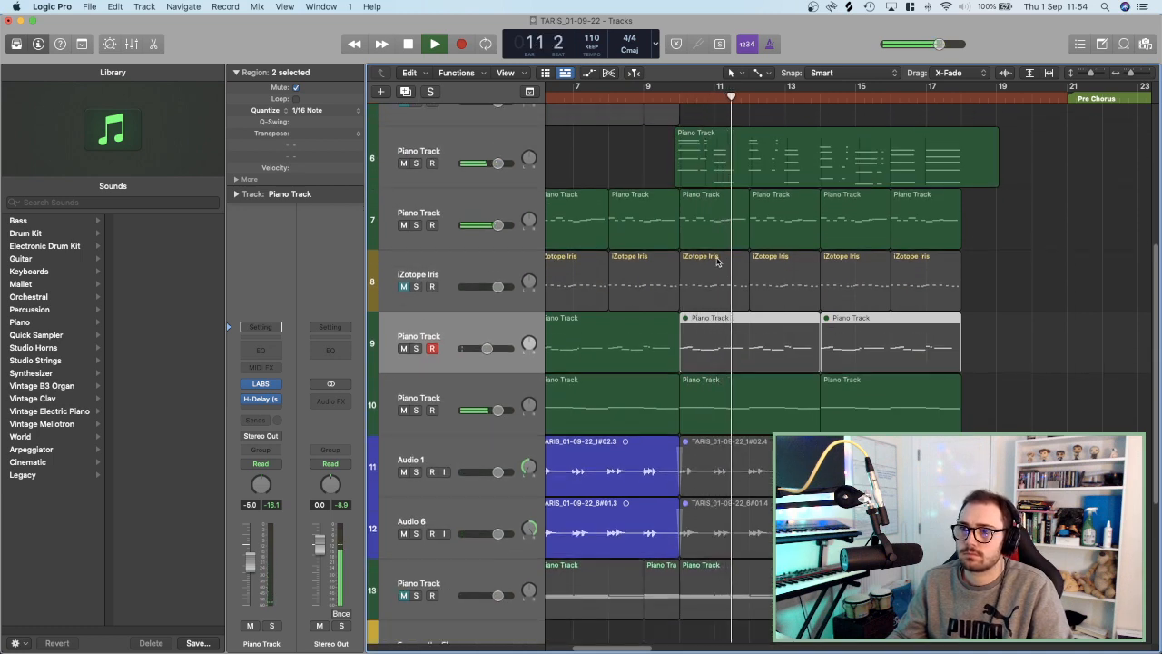
key("super+Right")
key("super+Up")
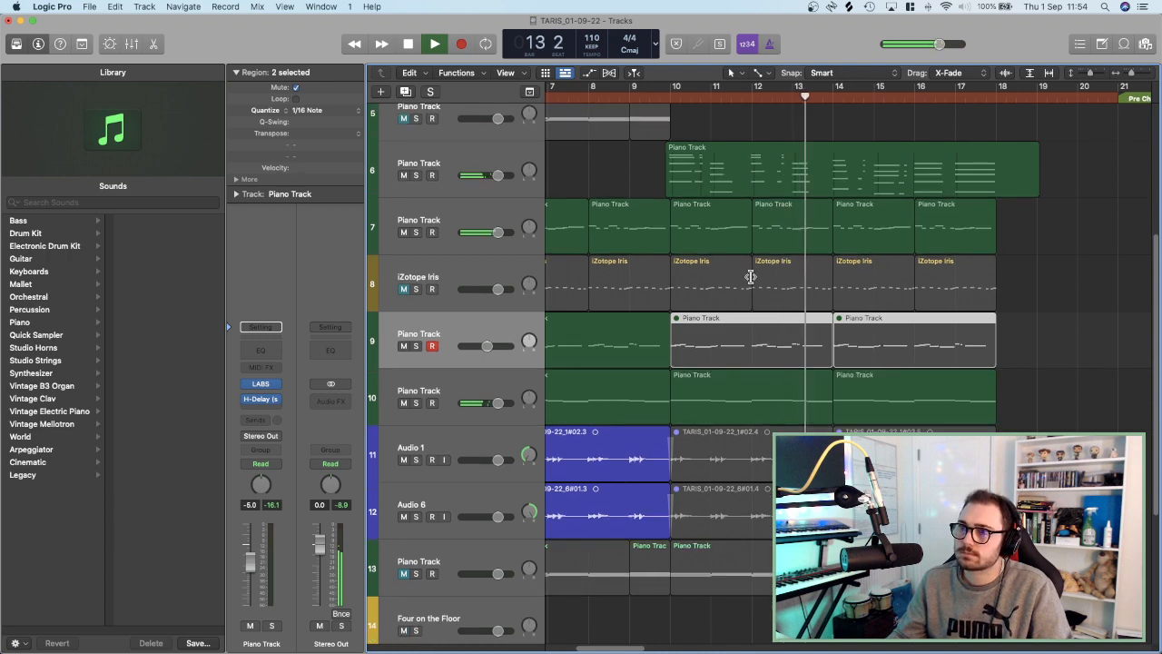
key("super+Down")
key("super+Up")
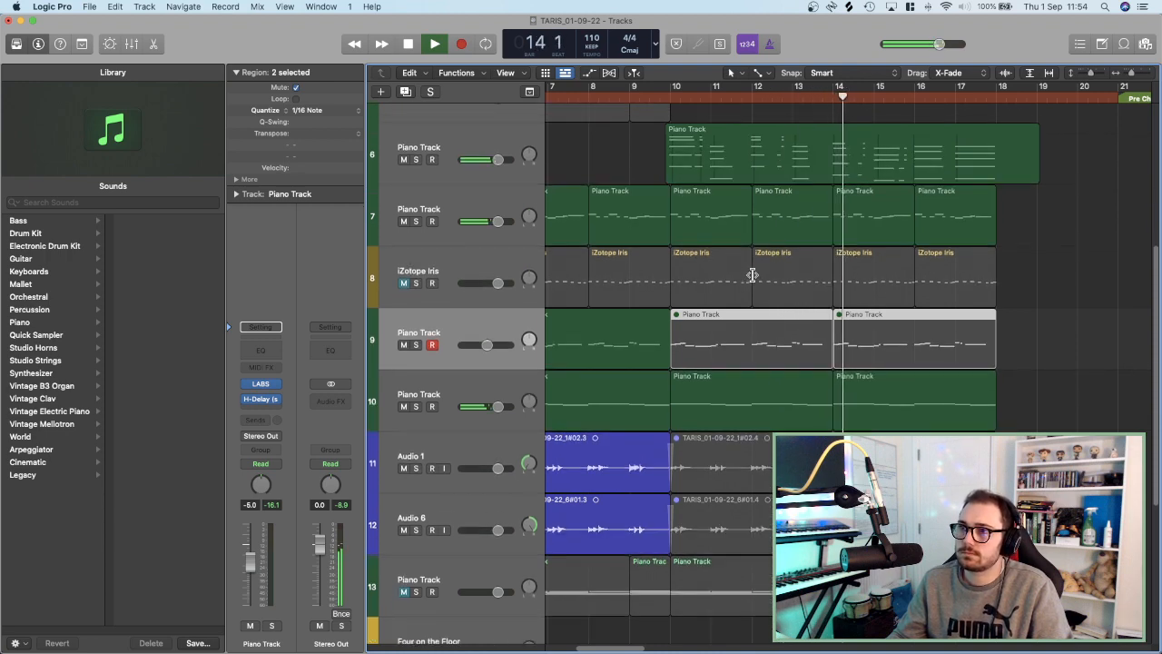
key("super+Left")
key("super+Left")
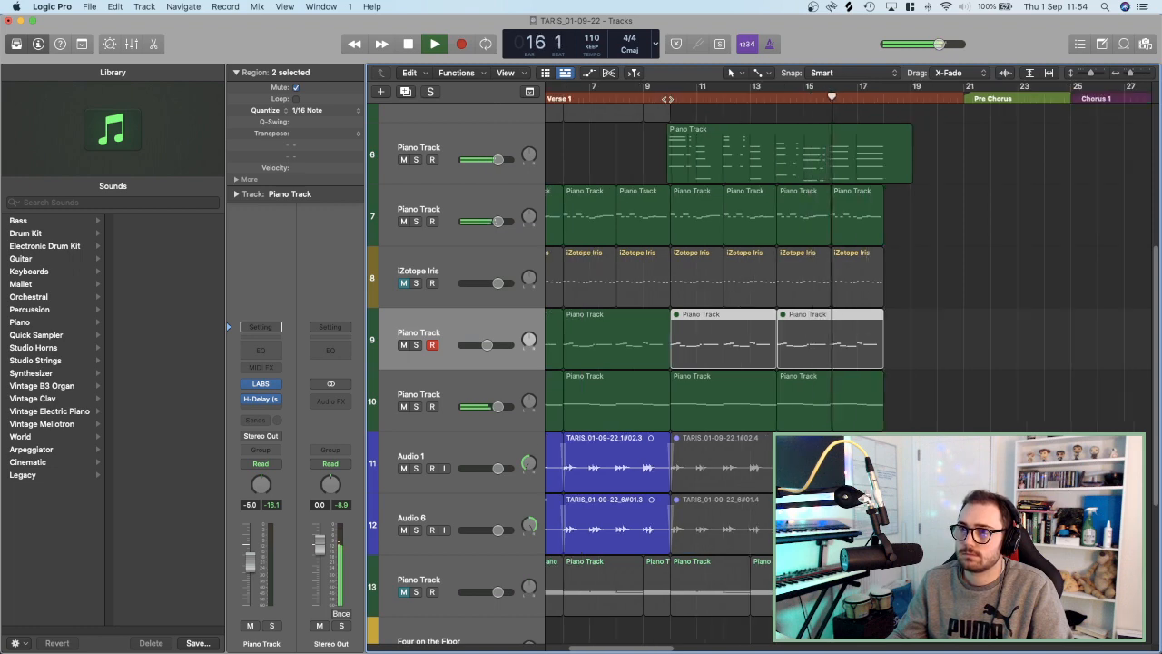
Mute the duplicated piano regions on tracks 7 and 10 from bar 10 onward, replaying the section from just before bar 10.
left_click_drag(916, 220, 699, 216)
key("ctrl+m")
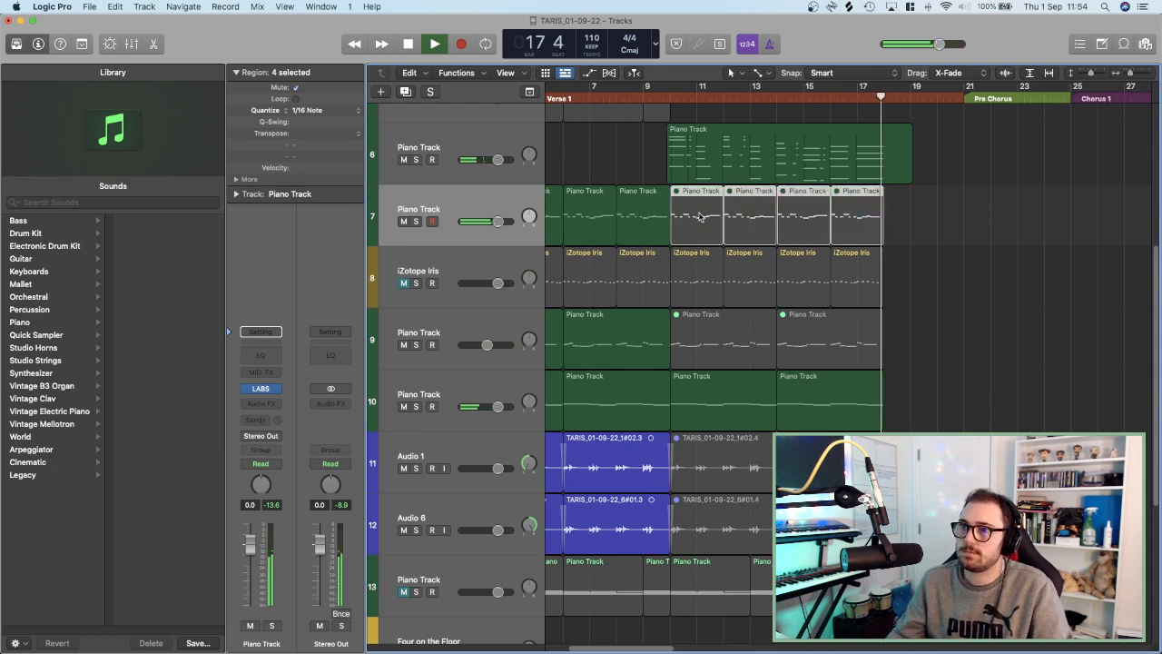
left_click(657, 98)
key("super+Up")
scroll(705, 294, "down", 3)
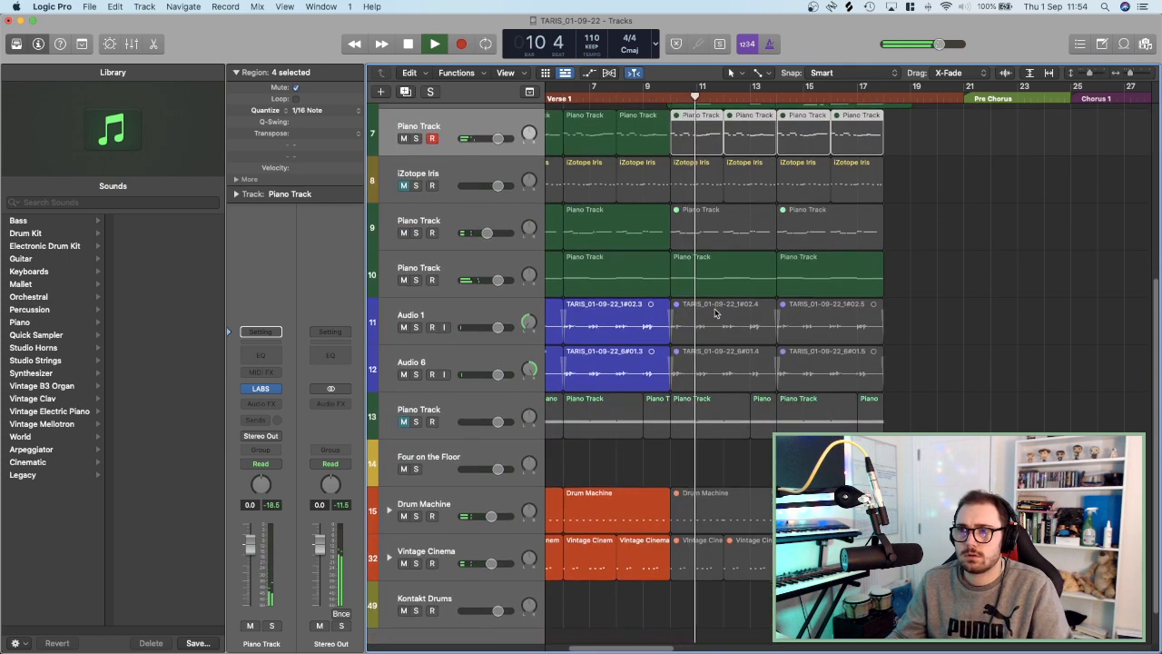
left_click_drag(965, 288, 744, 284)
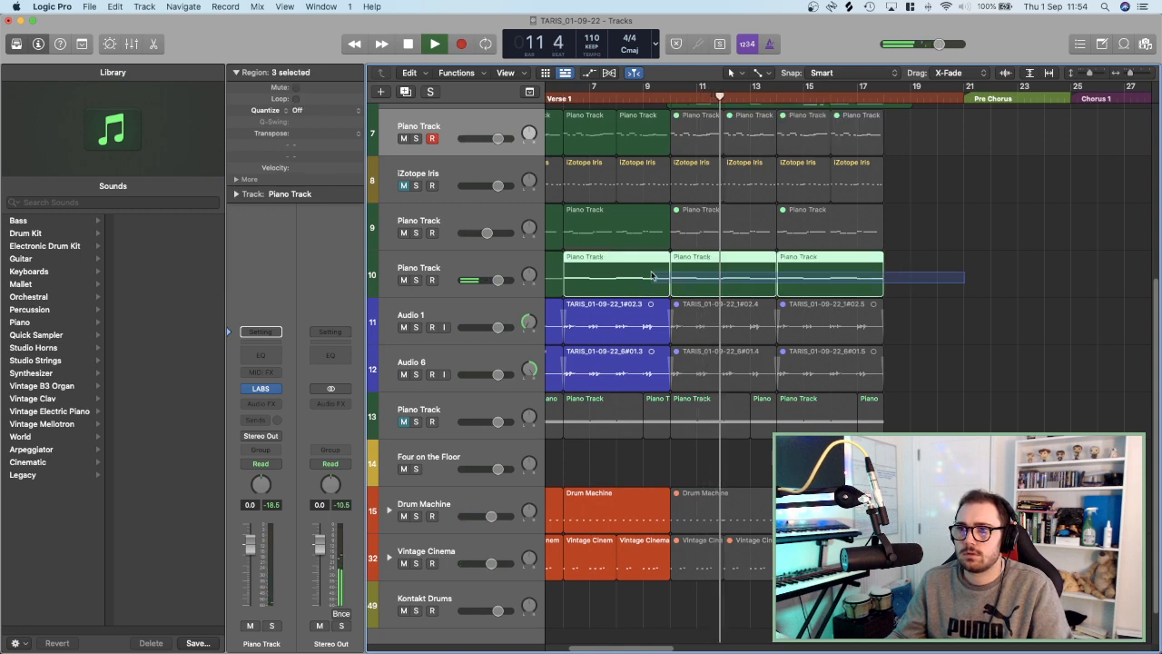
key("ctrl+m")
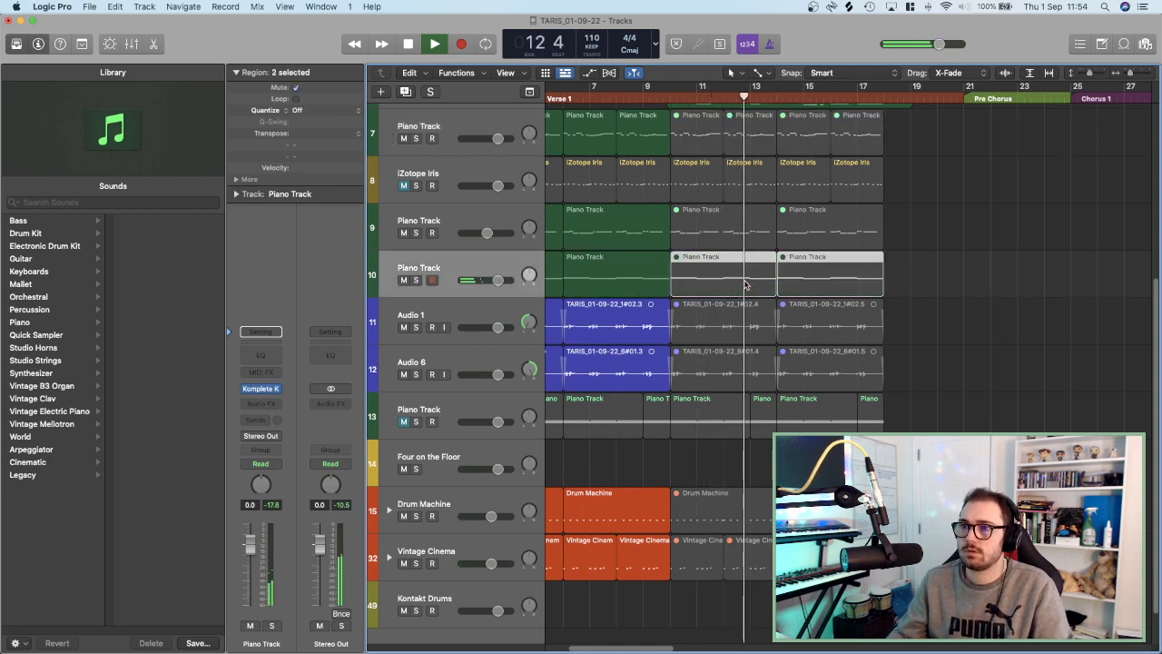
Stop playback and add a second drummer track by duplicating the Four on the Floor track.
scroll(674, 472, "down", 2)
key("space")
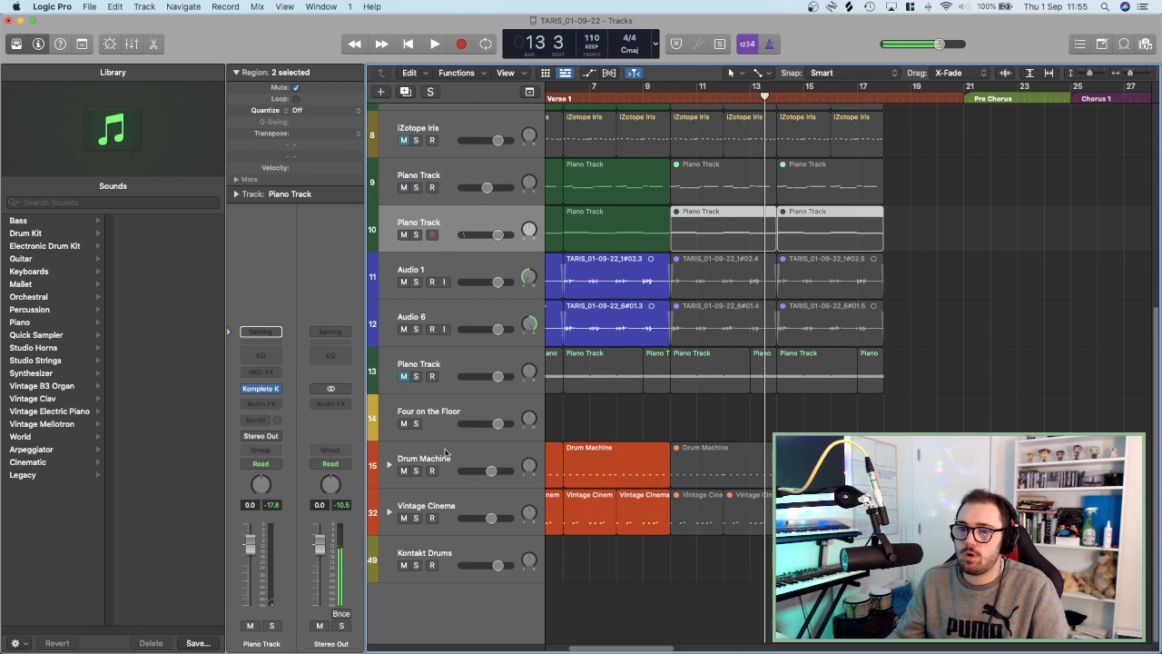
left_click(438, 402)
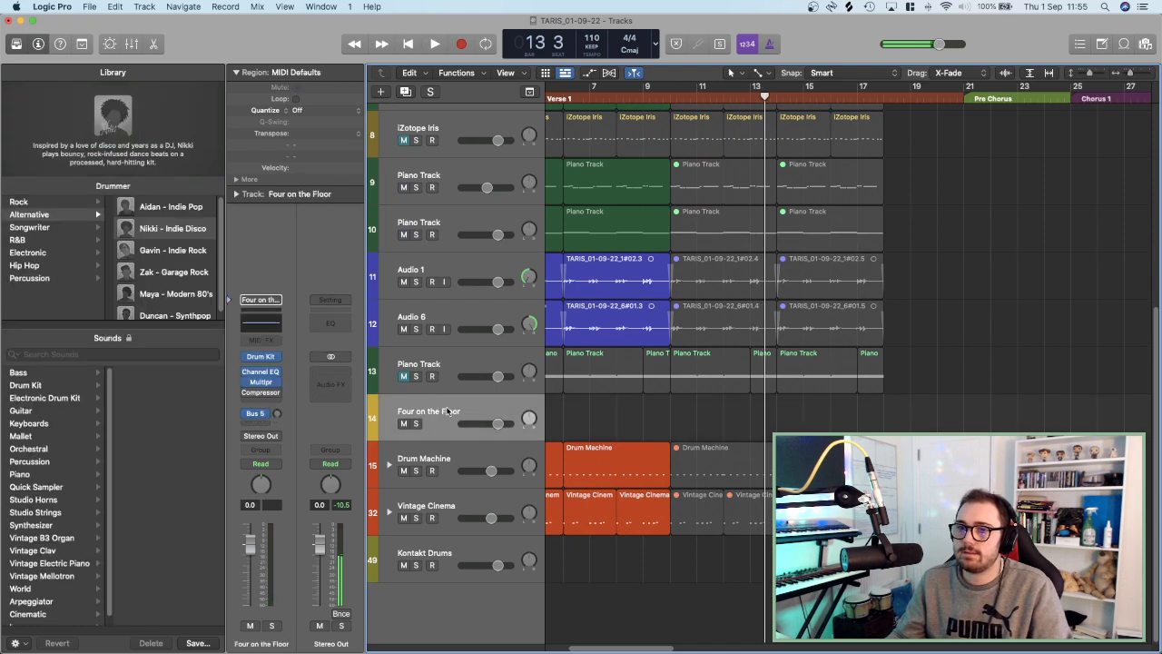
left_click(405, 92)
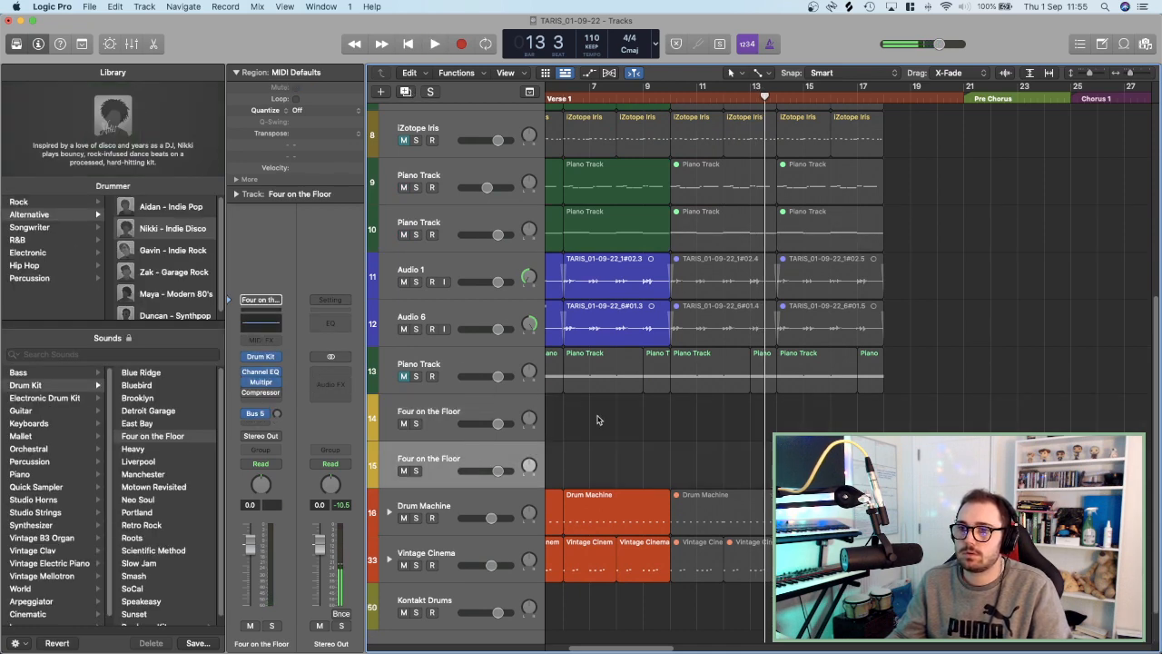
Create an eight-bar drummer region on the upper Four on the Floor track and place it from bar 10.
scroll(597, 420, "left", 5)
double_click(554, 420)
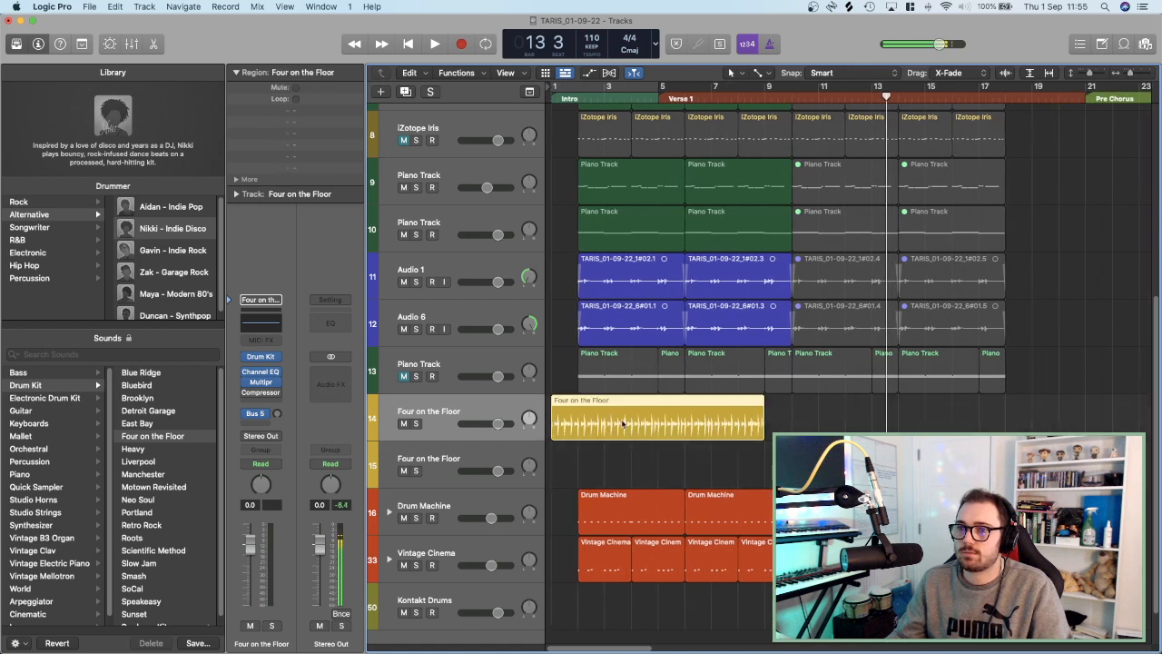
left_click_drag(623, 423, 864, 423)
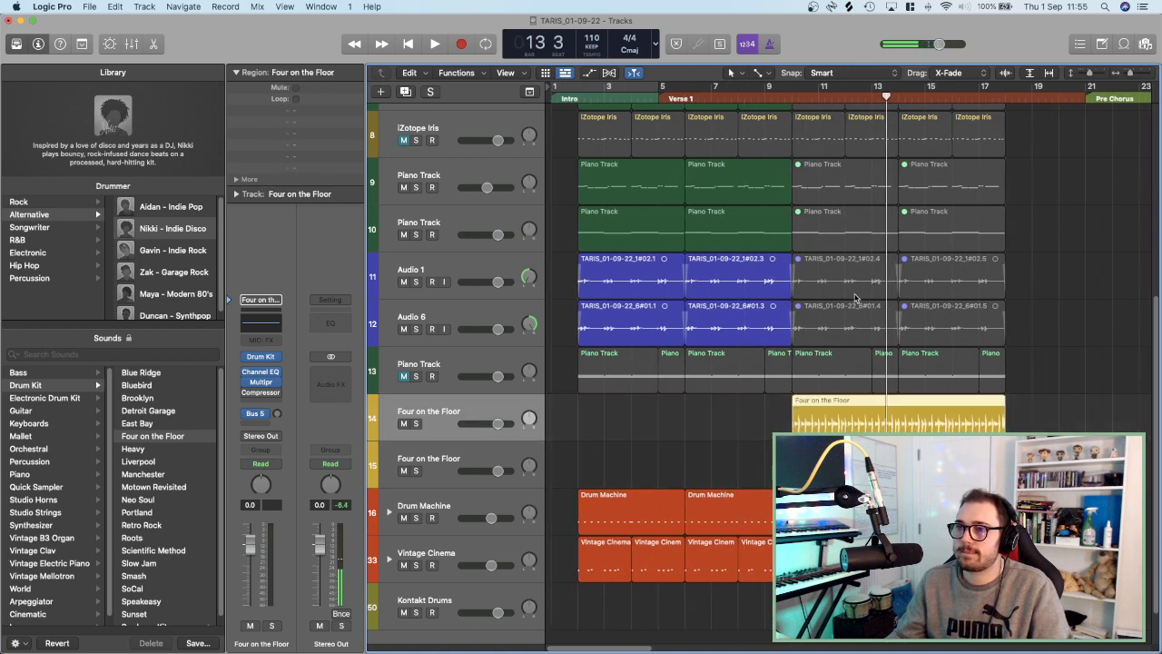
Play from bar 9 and delete the empty duplicate Four on the Floor track.
left_click(765, 94)
key("space")
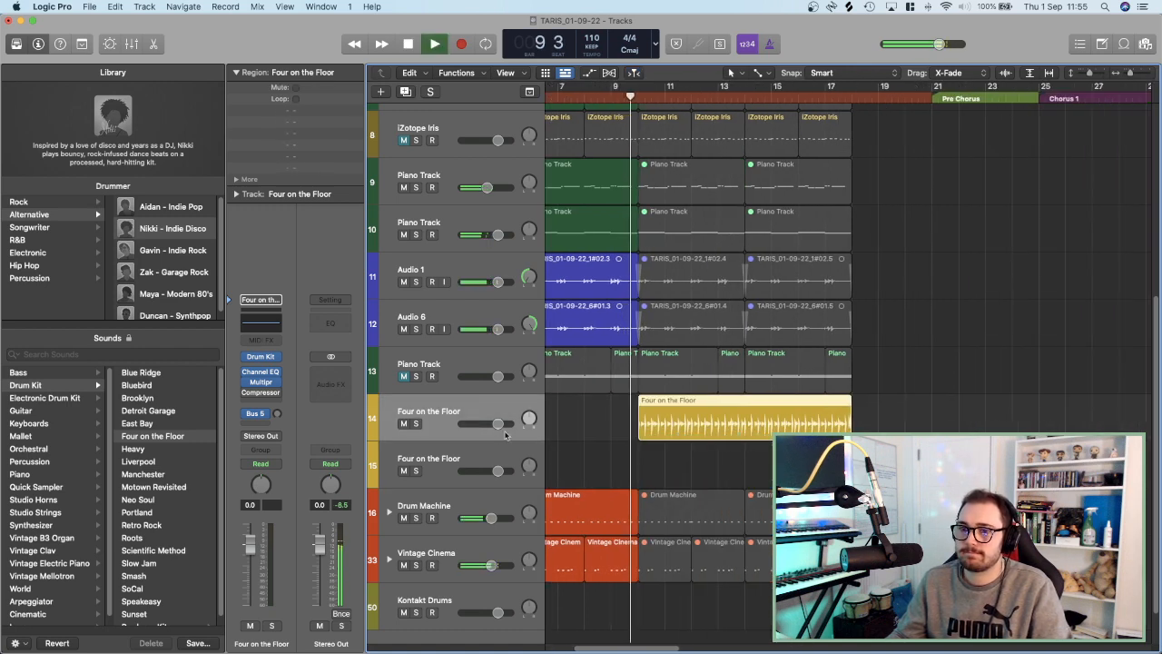
left_click(479, 445)
key("super+BackSpace")
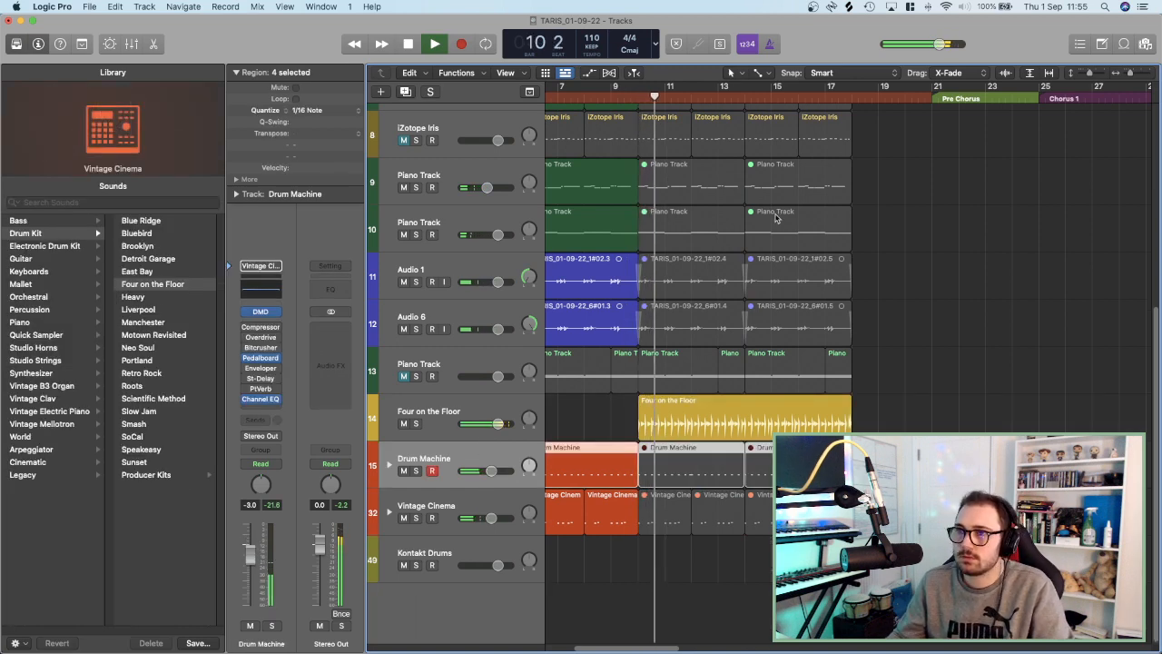
Set the cycle range to bars 10 to 18, stop playback and select the Four on the Floor drummer track.
left_click_drag(639, 88, 851, 88)
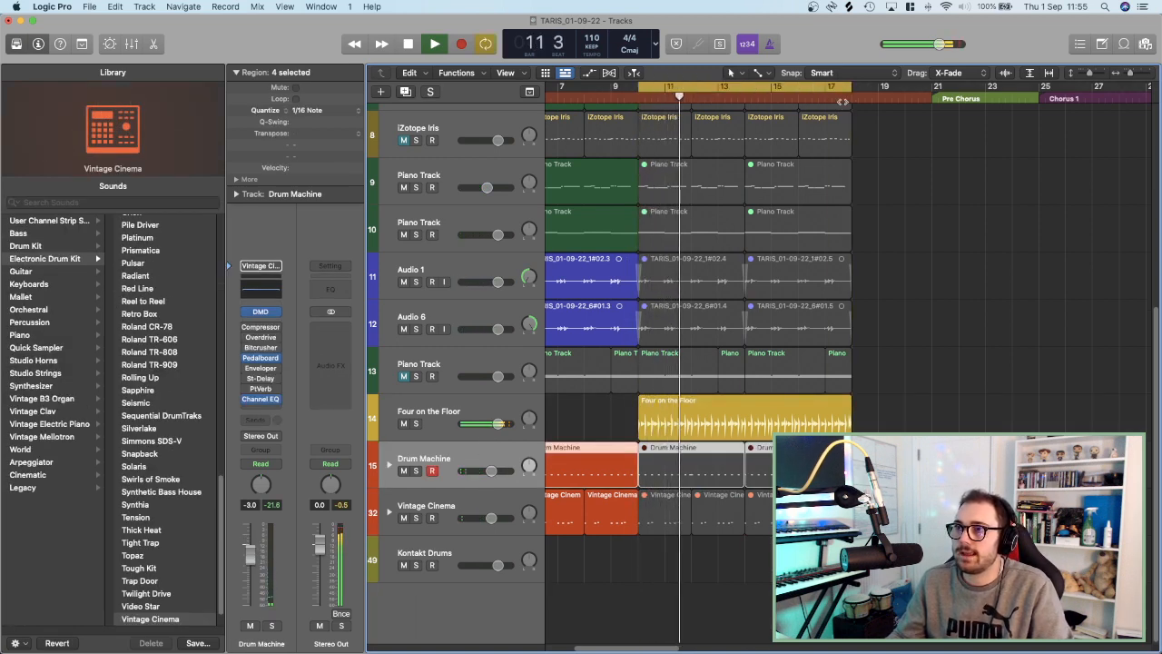
left_click(452, 419)
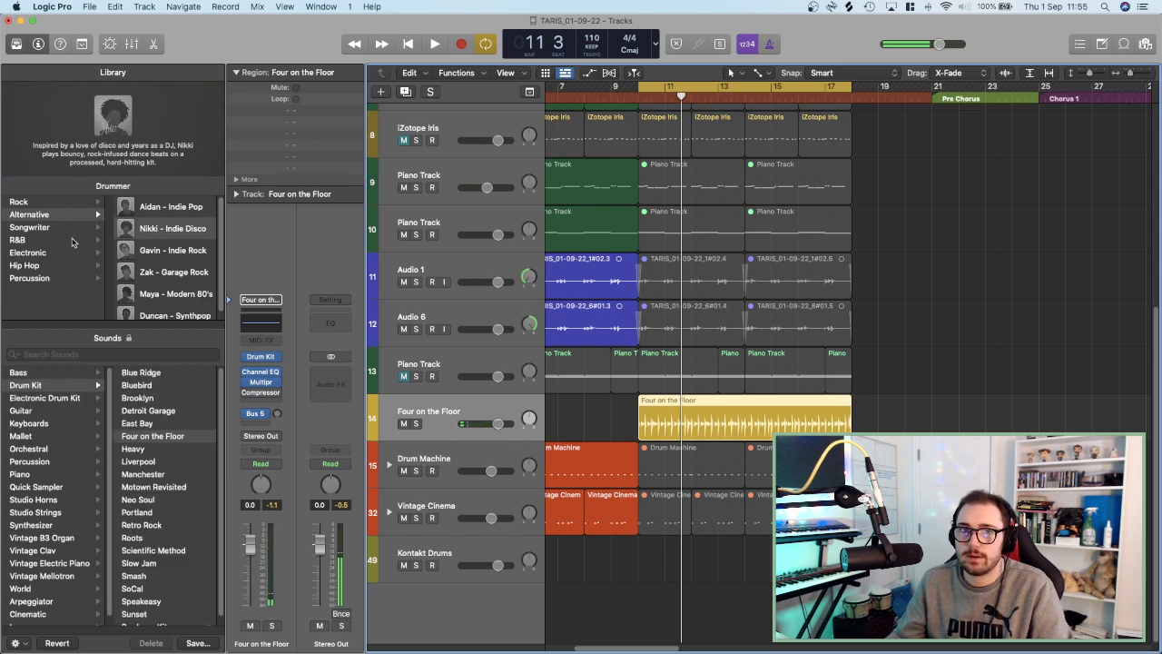
left_click(27, 202)
left_click(148, 208)
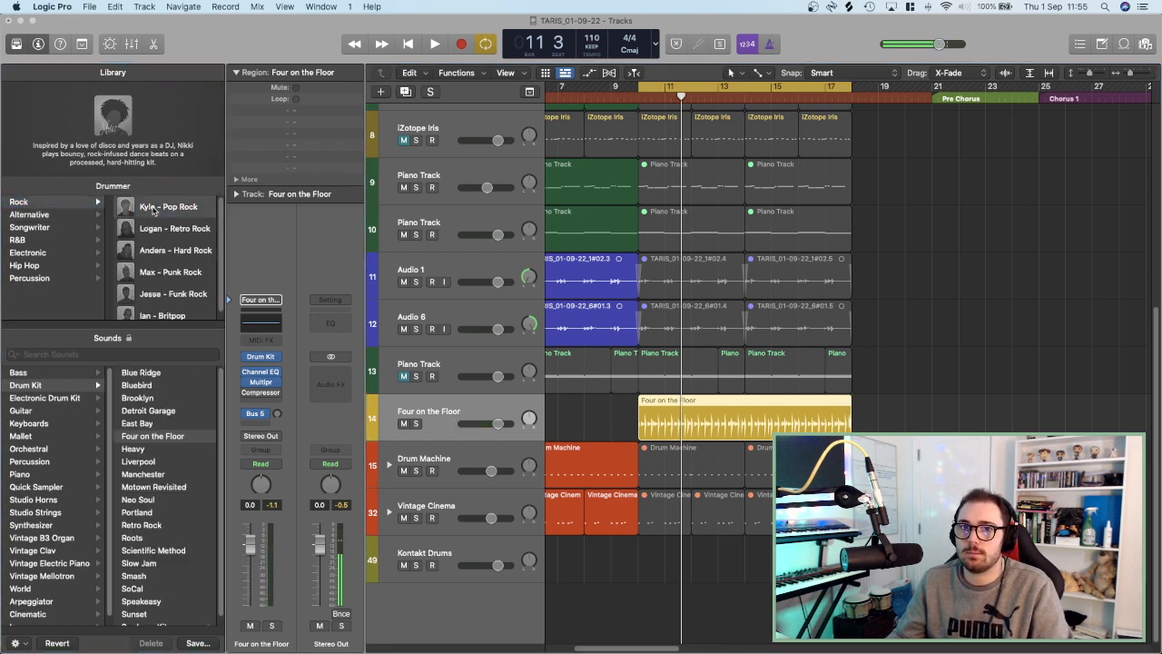
left_click(573, 257)
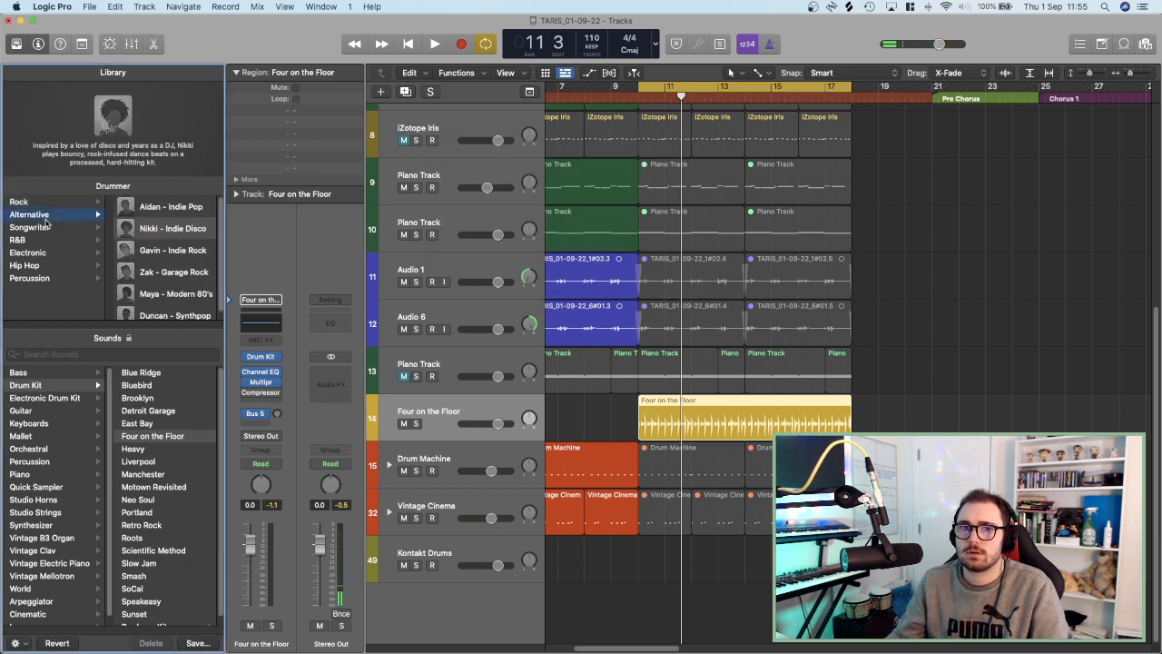
Change the track's drummer to Anders – Hard Rock from the Rock category and audition it from bar 10.
left_click(177, 252)
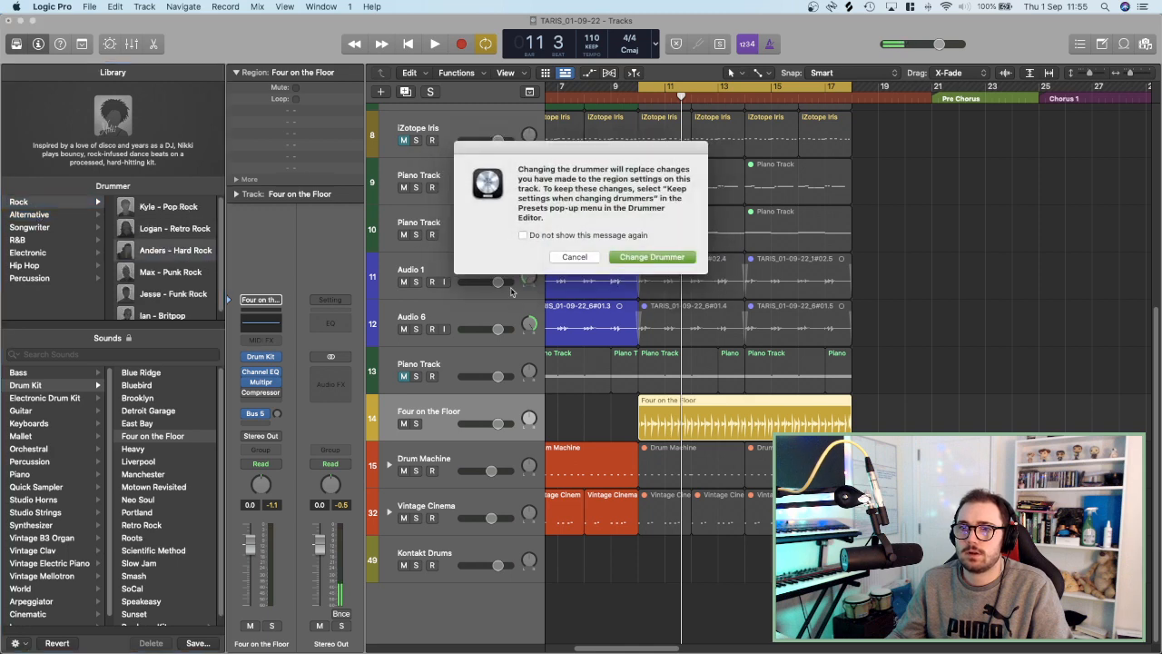
left_click(623, 259)
key("space")
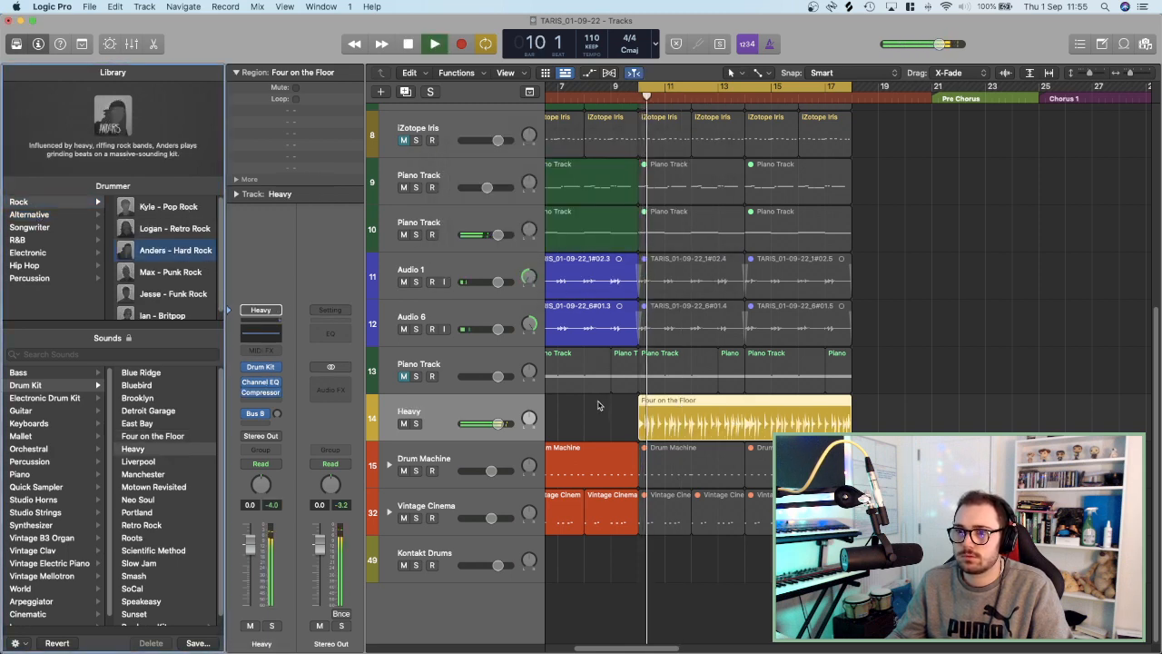
scroll(598, 405, "up", 3)
scroll(597, 405, "down", 3)
scroll(628, 400, "up", 3)
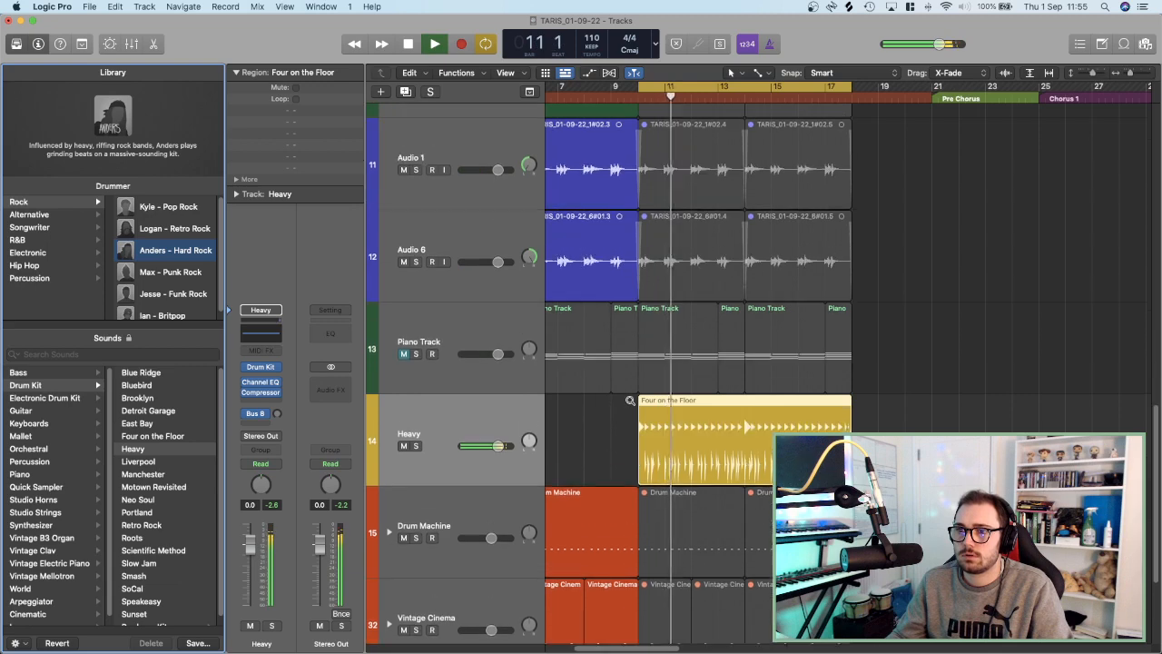
scroll(626, 401, "right", 3)
scroll(626, 400, "down", 2)
scroll(626, 401, "left", 2)
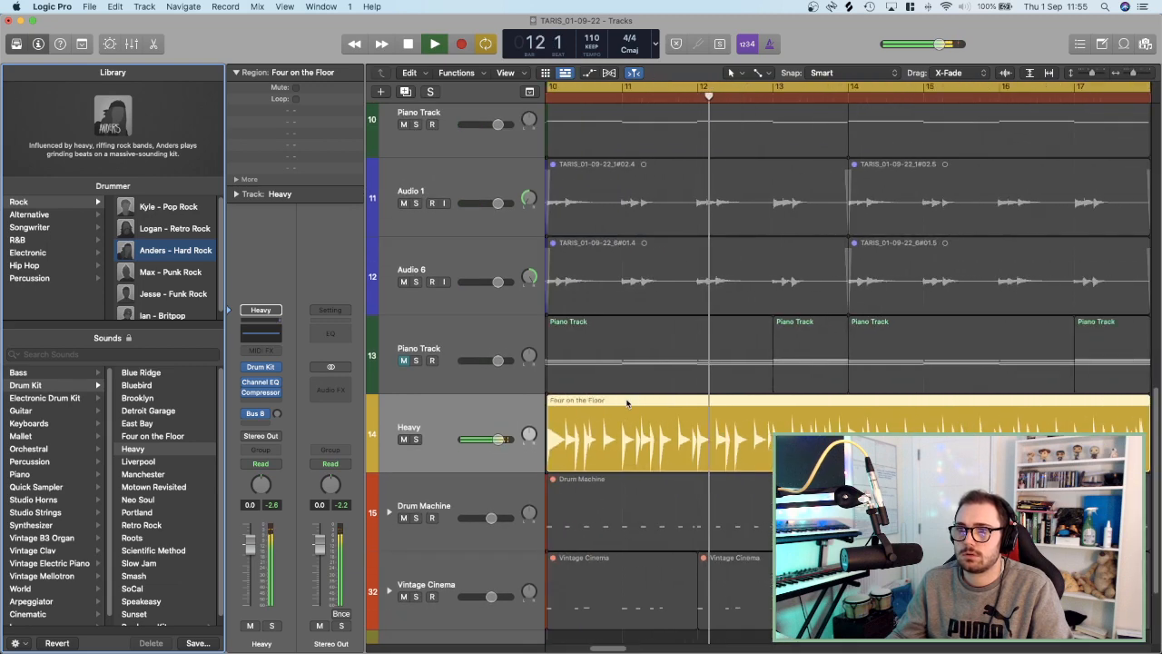
scroll(627, 400, "left", 4)
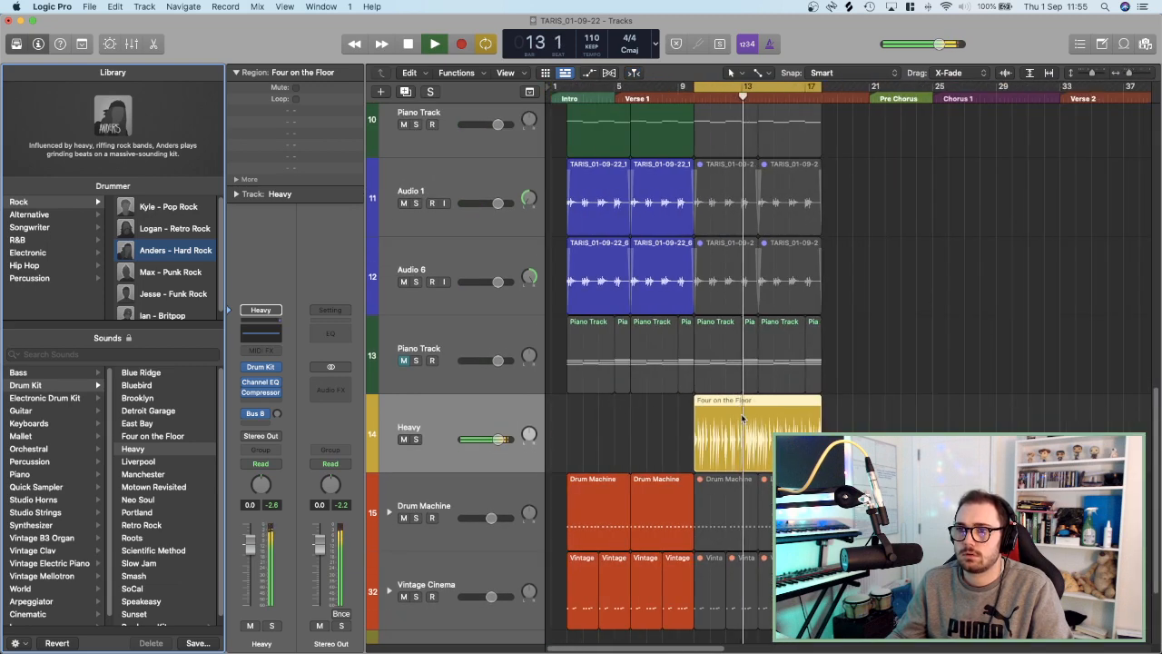
Try the drummer region from bar 2 instead, turning cycling off and playing it against the first section.
left_click(611, 439)
key("space")
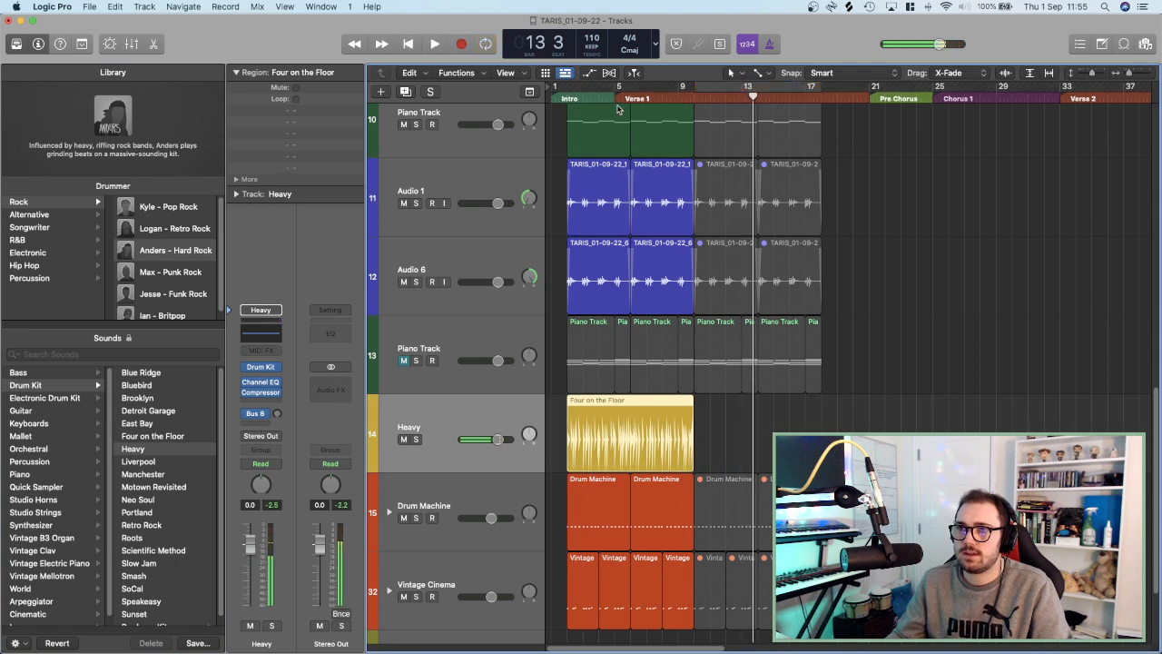
left_click(570, 98)
key("space")
scroll(624, 323, "down", 3)
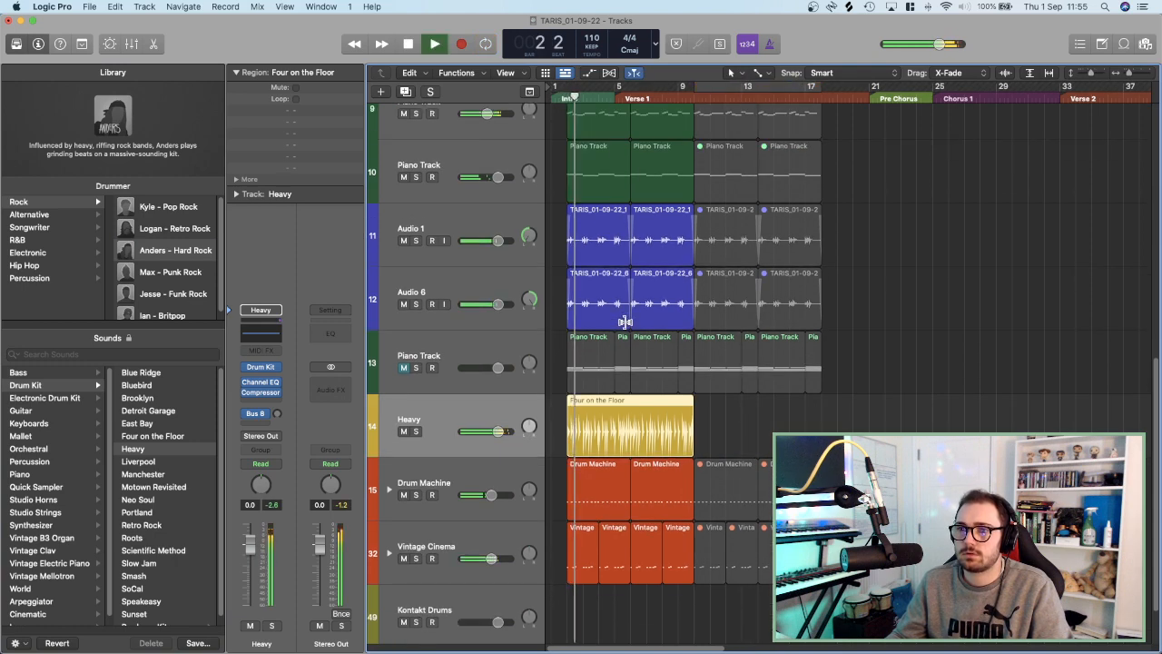
scroll(624, 323, "up", 5)
scroll(720, 366, "down", 2)
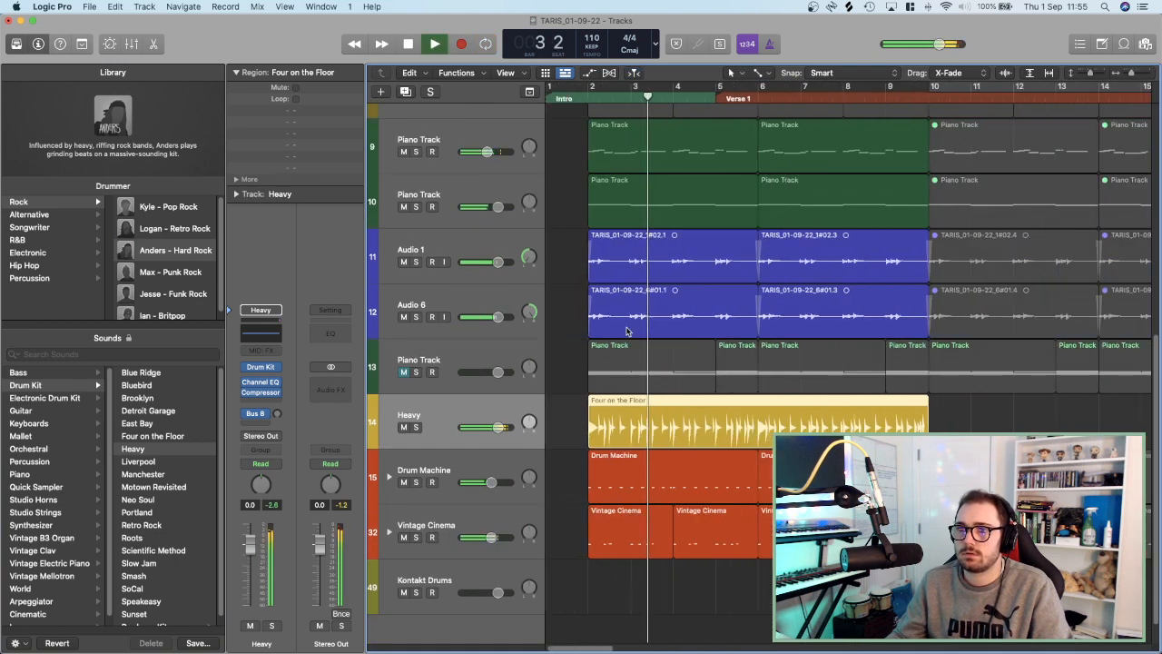
scroll(720, 366, "down", 3)
scroll(720, 366, "up", 2)
scroll(720, 365, "down", 4)
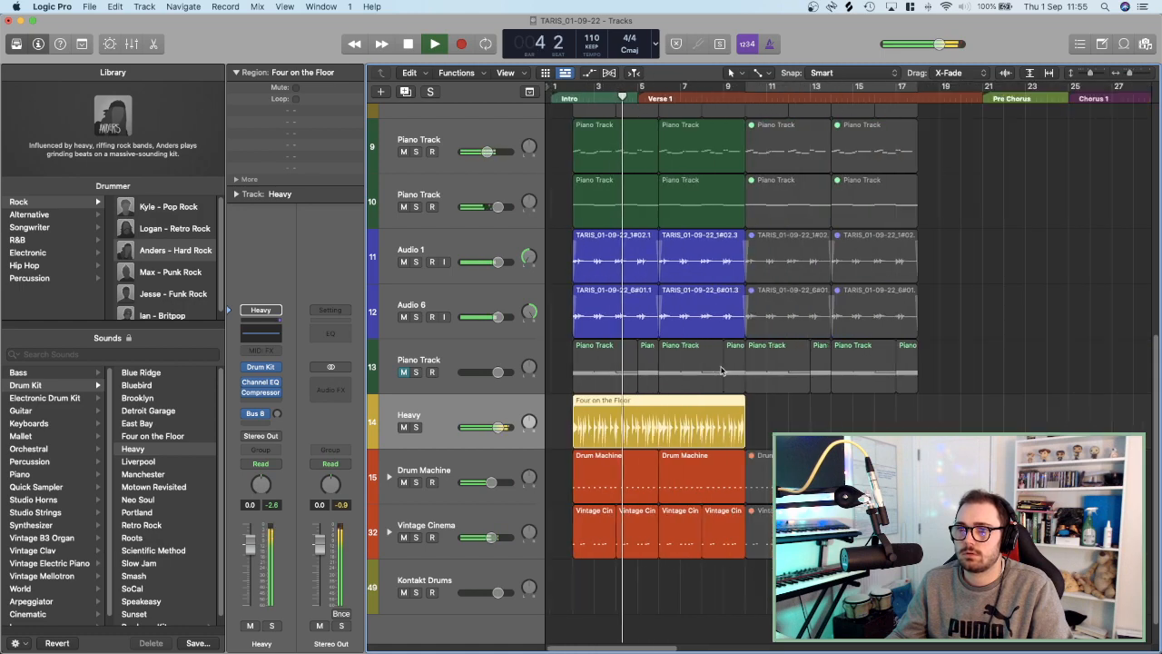
scroll(823, 400, "up", 5)
scroll(825, 402, "down", 3)
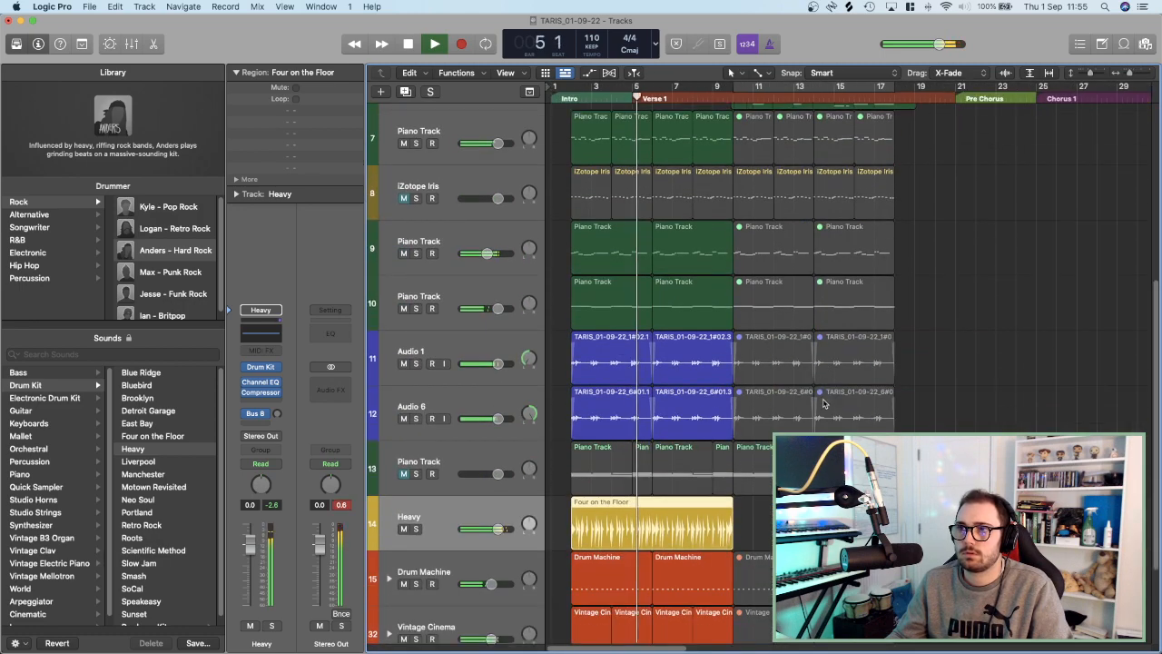
key("space")
Unmute the iZotope Iris track and resume playback.
scroll(829, 402, "down", 3)
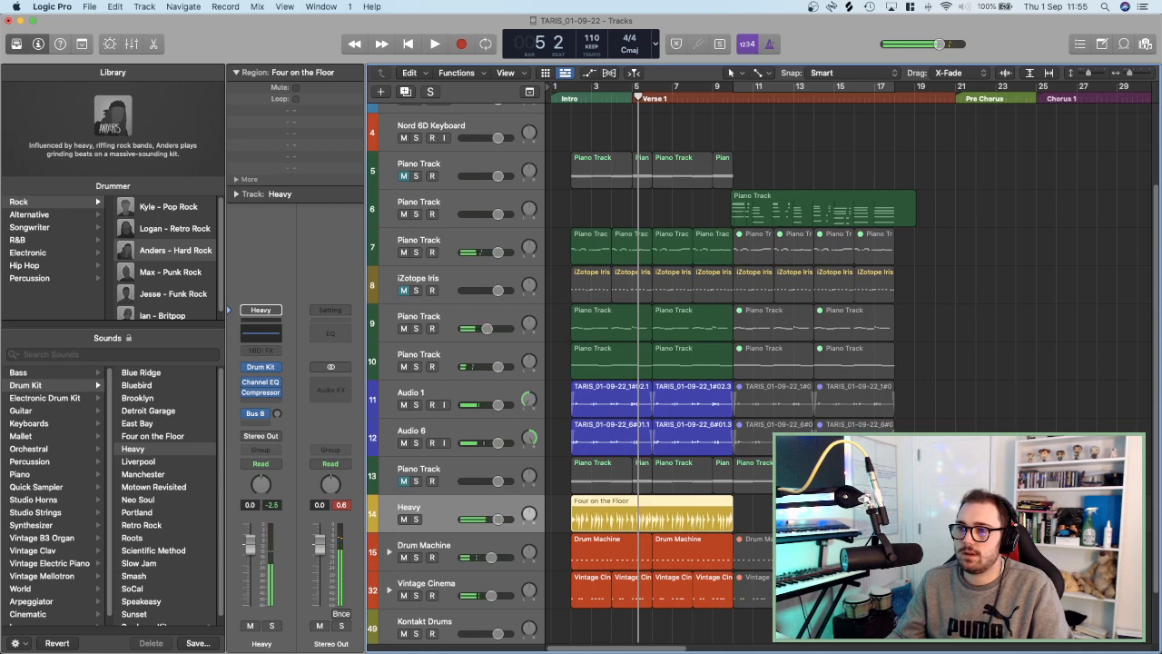
left_click_drag(948, 490, 747, 256)
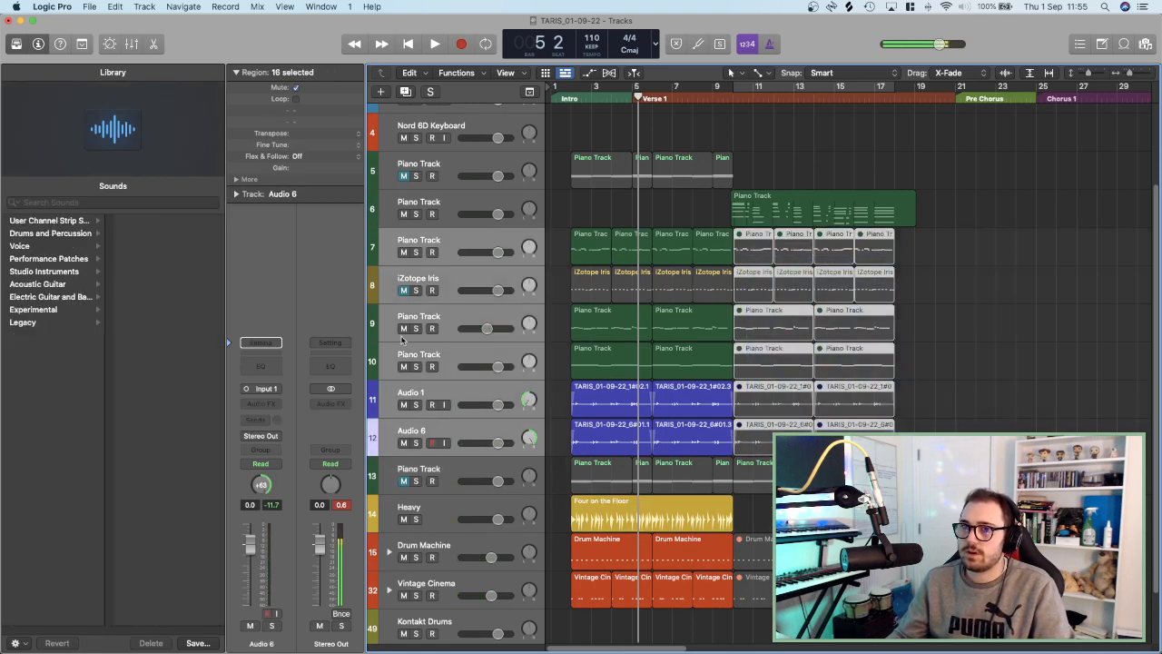
left_click(403, 289)
key("space")
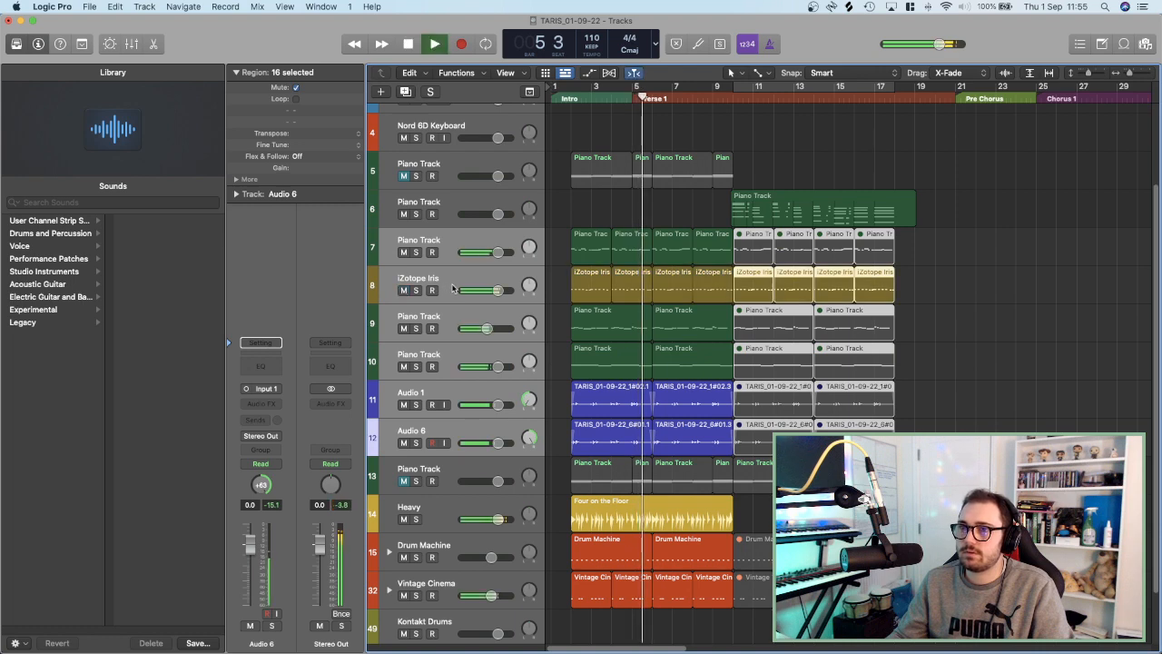
Mute the four iZotope Iris regions before bar 10, leaving the four from bar 10 onward active.
left_click(439, 289)
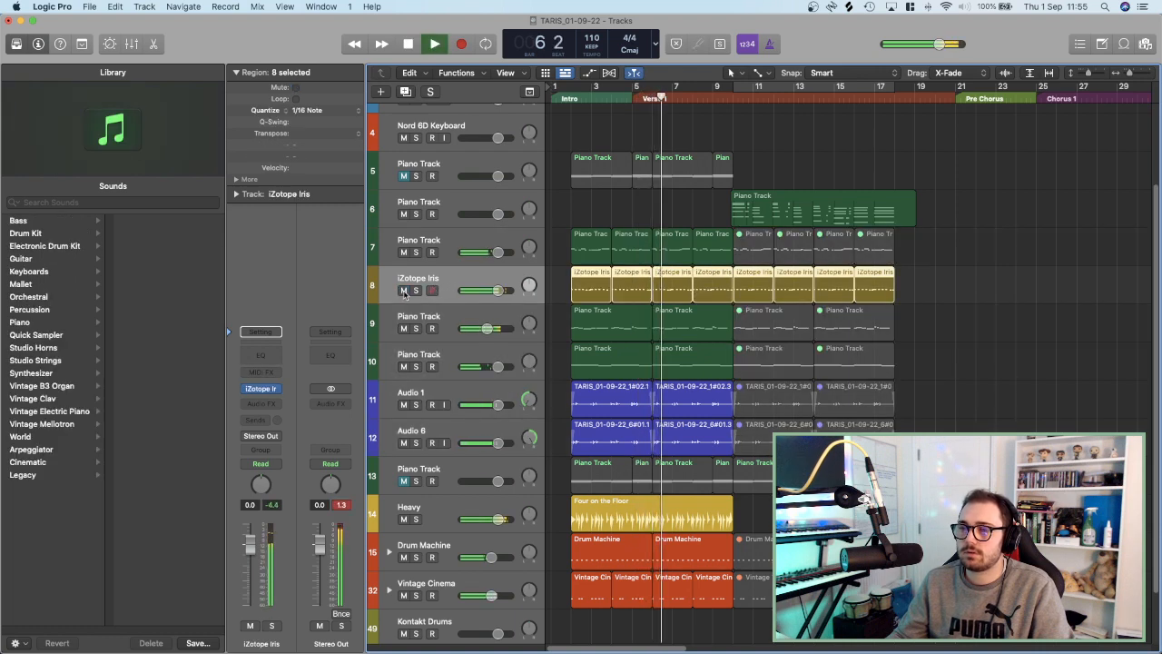
left_click_drag(557, 289, 720, 290)
key("ctrl+m")
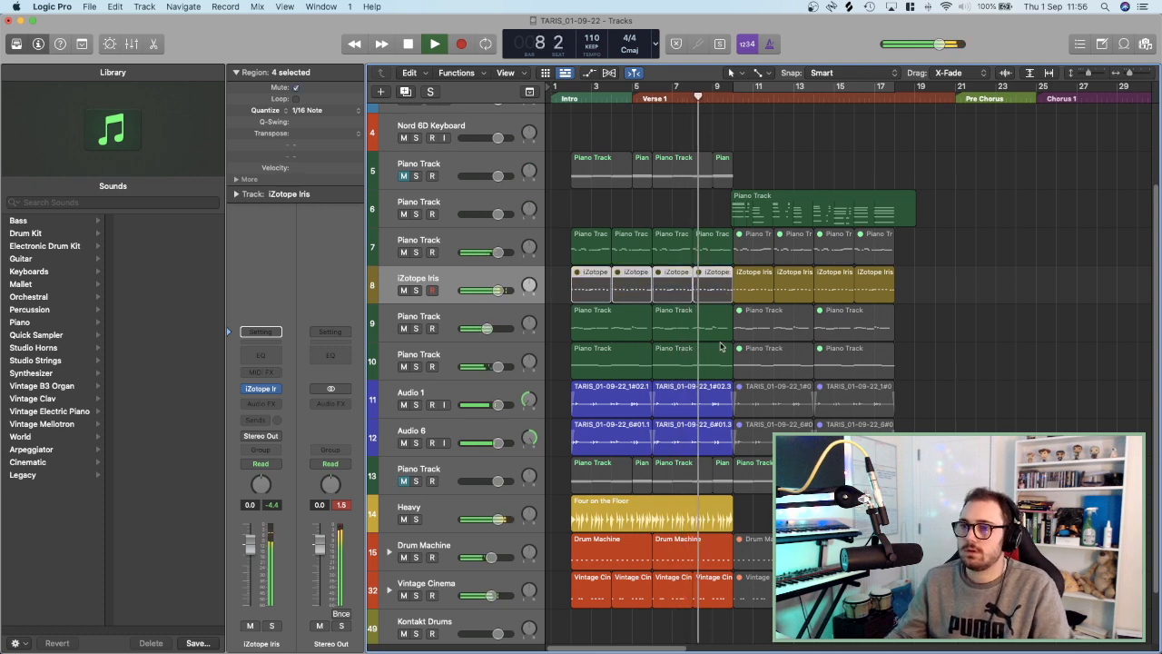
Move the drummer region back to start at bar 10 and play the second section from there.
left_click_drag(665, 512, 828, 512)
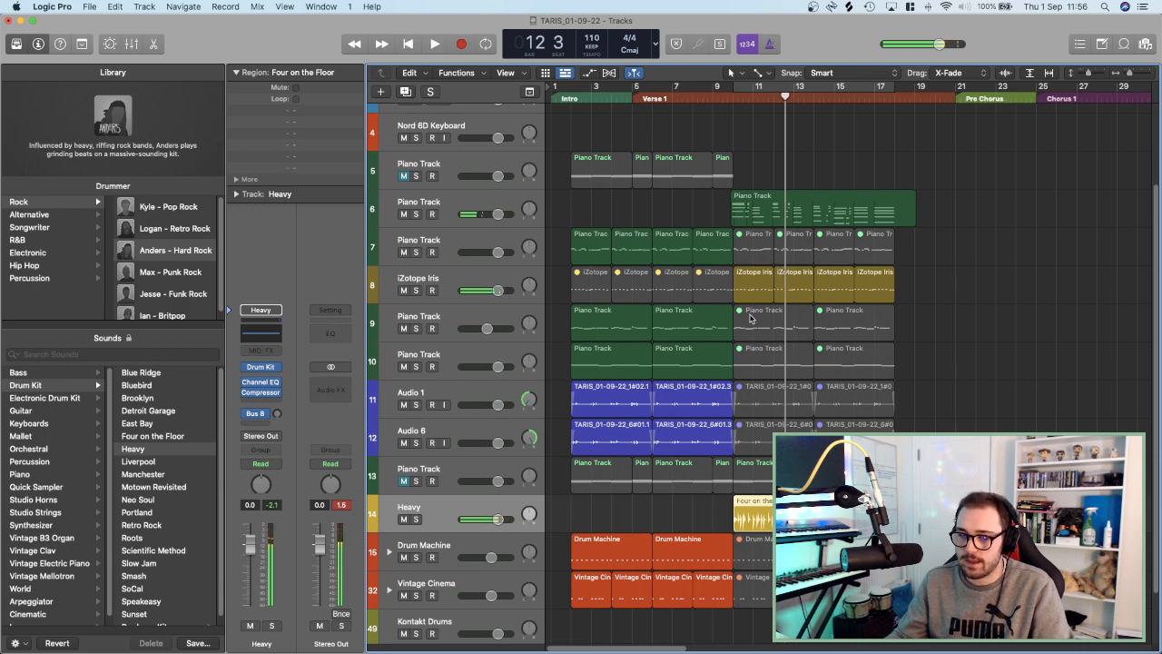
key("shift+Return")
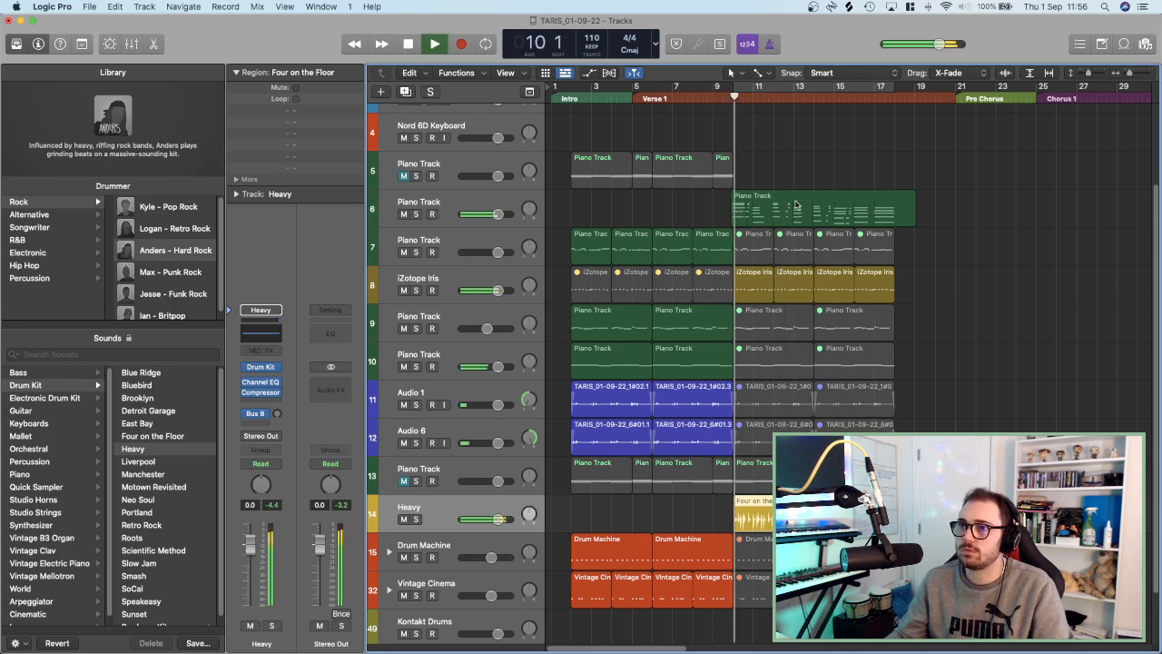
left_click_drag(921, 290, 737, 286)
Stop playback, mute the piano chord region on track 6 and move it to the start of Chorus 1 at bar 25.
left_click(446, 193)
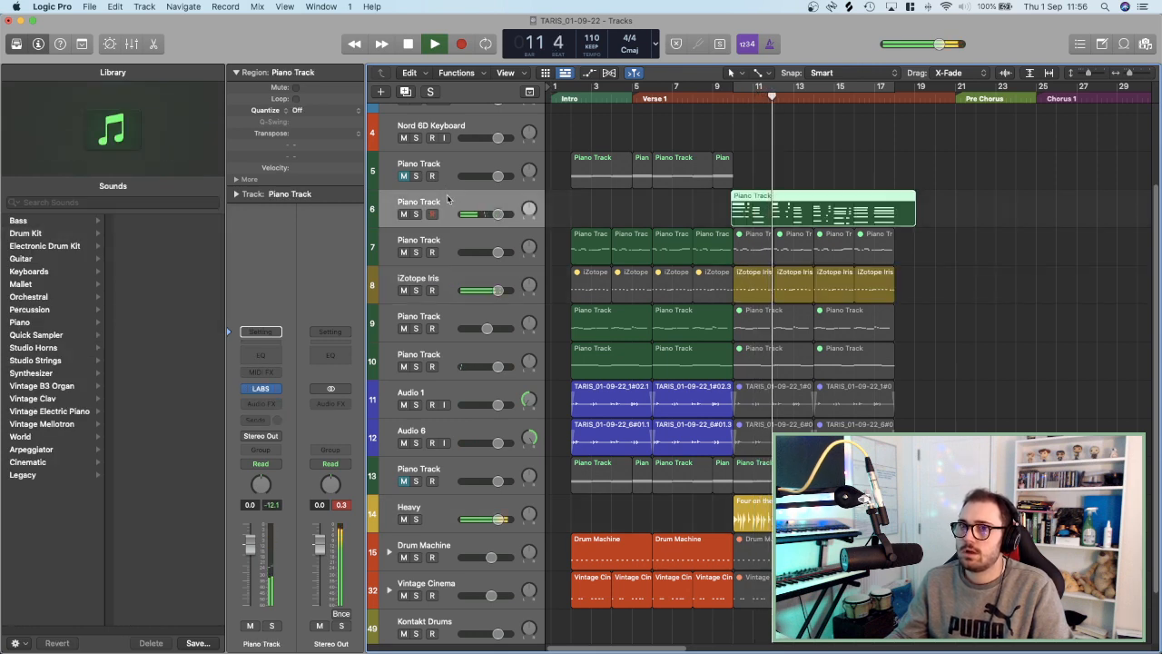
key("space")
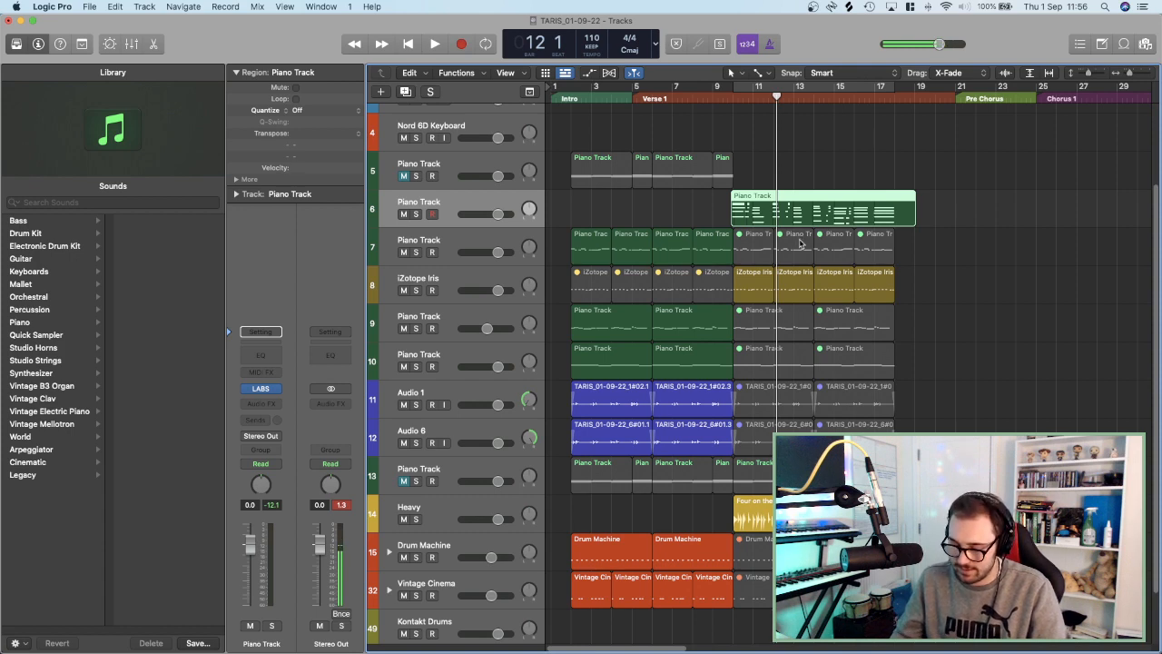
key("ctrl+m")
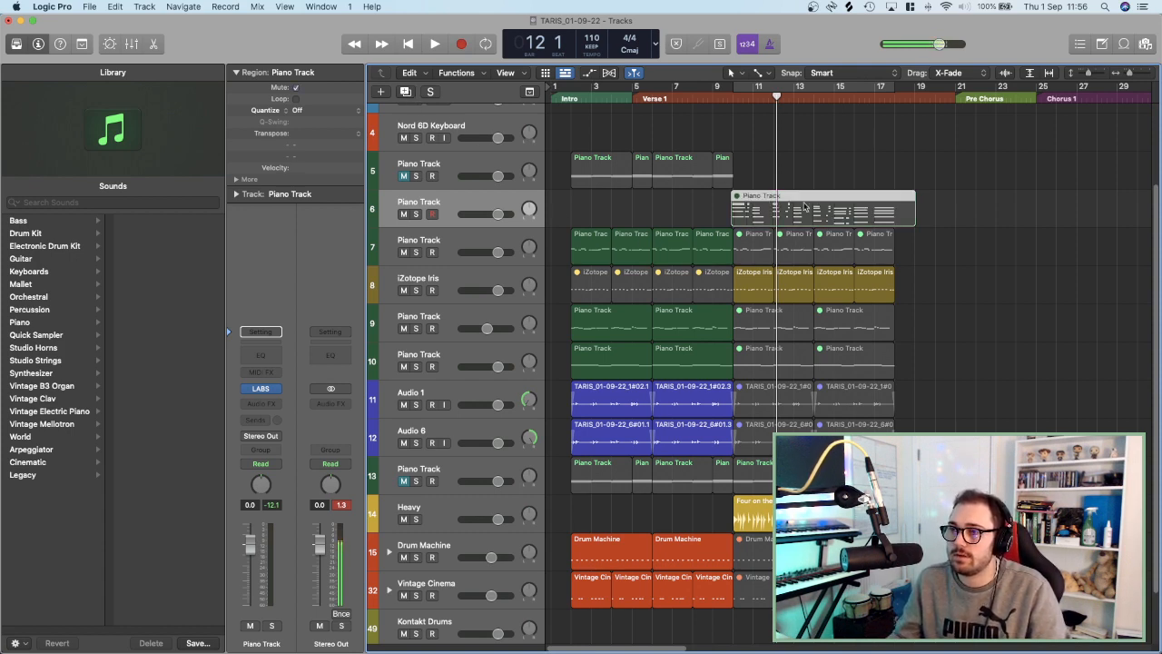
left_click_drag(803, 208, 1107, 208)
Turn on cycling for bars 10 to 18, audition the section without the piano chords, and select the Heavy drummer track.
left_click(752, 86)
key("space")
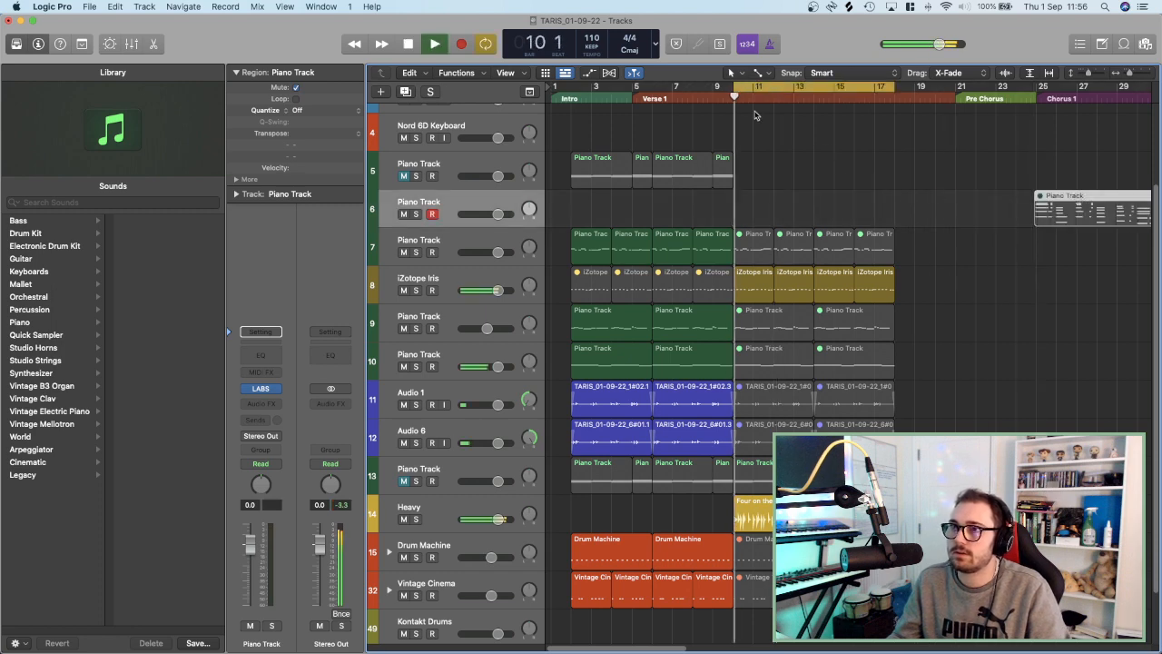
left_click(466, 202)
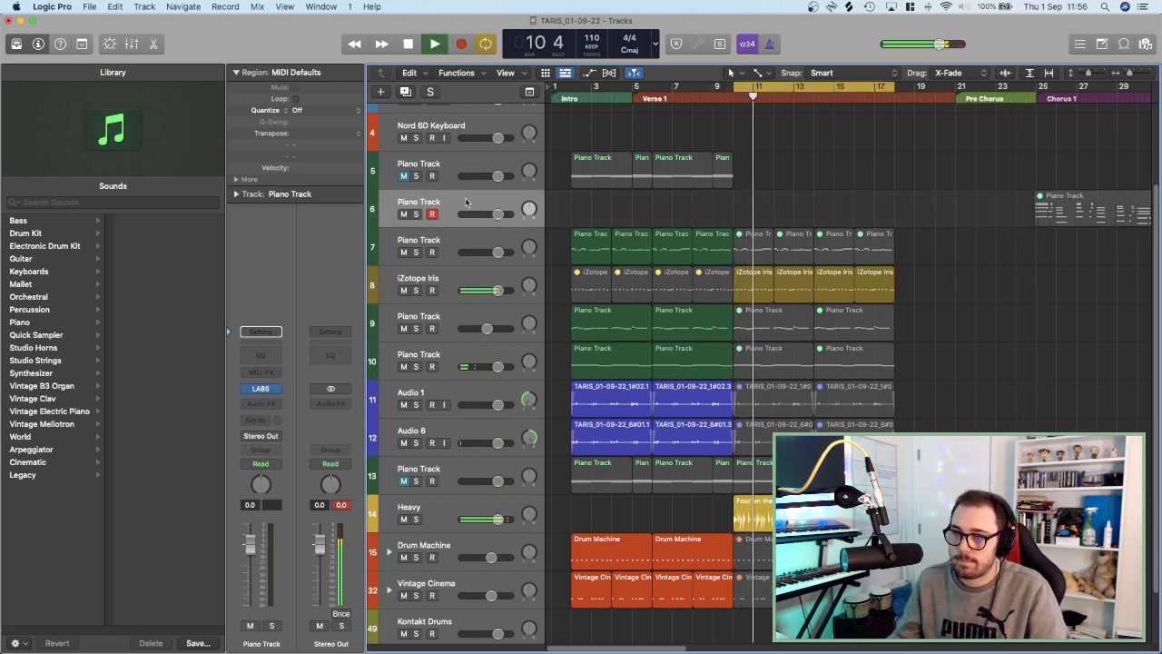
key("space")
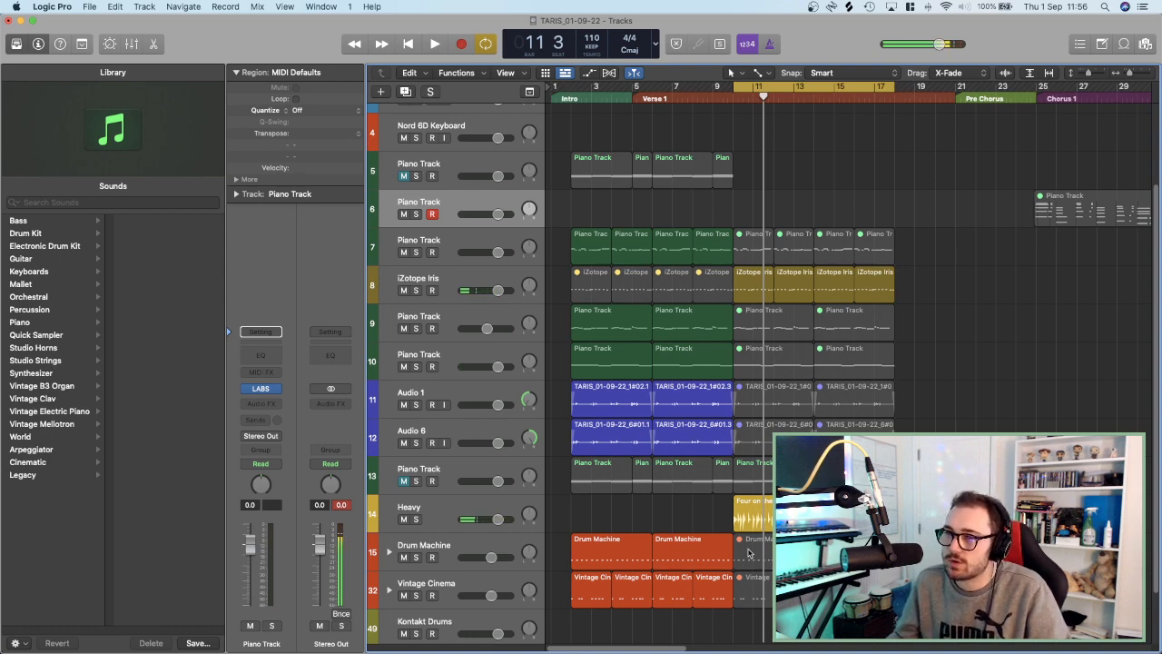
left_click(438, 506)
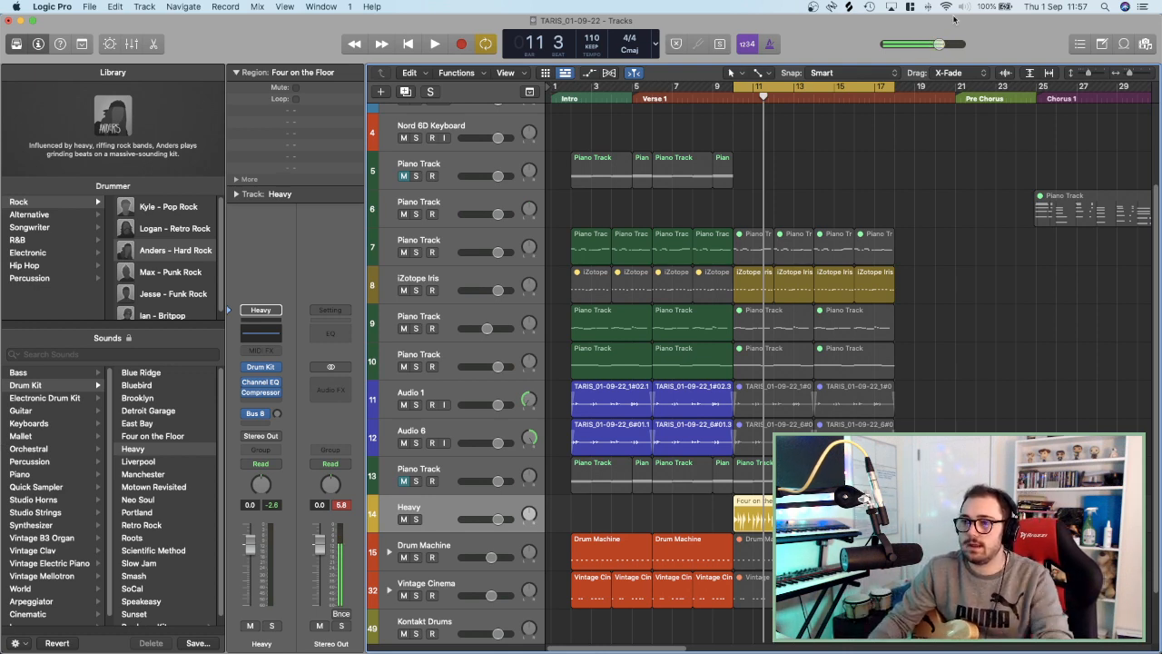
Deselect the drummer region and briefly play the second section from bar 10.
left_click(979, 286)
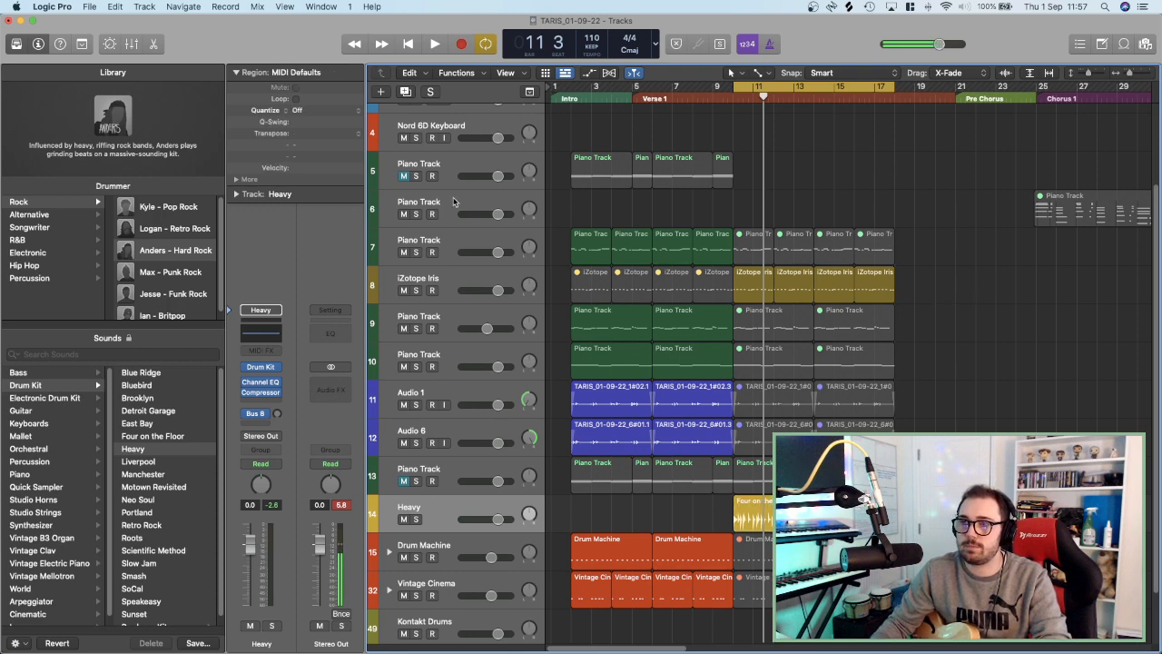
key("space")
key("space")
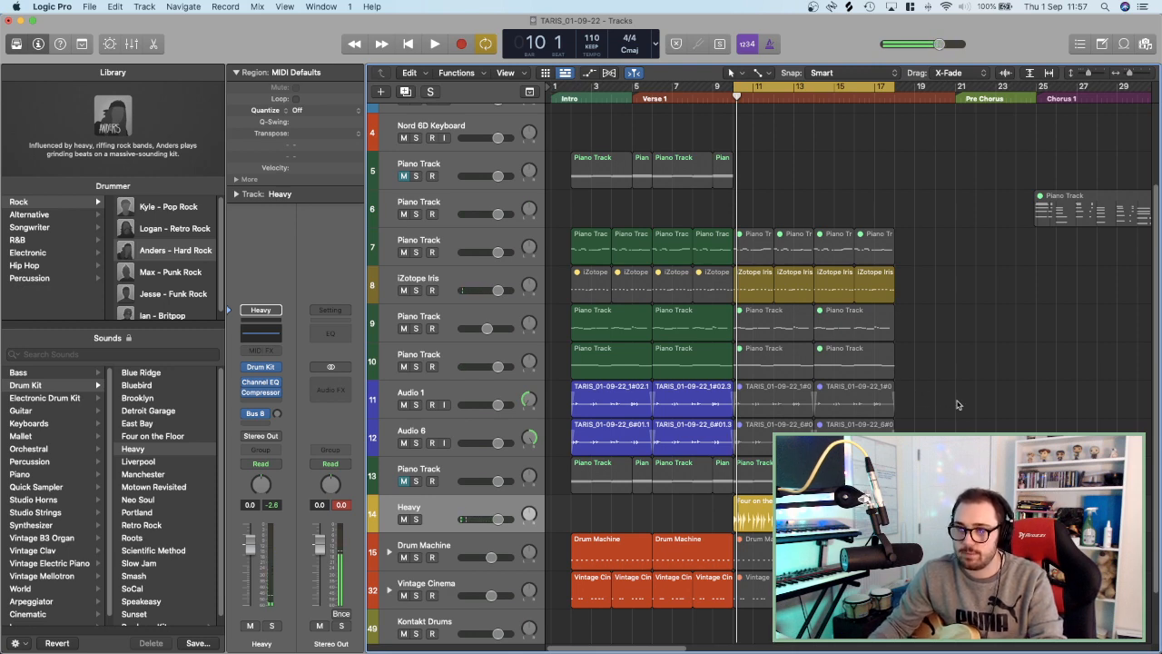
Set the Four on the Floor drummer region to a softer performance at the same complexity while it plays, then close its editor.
left_click(423, 508)
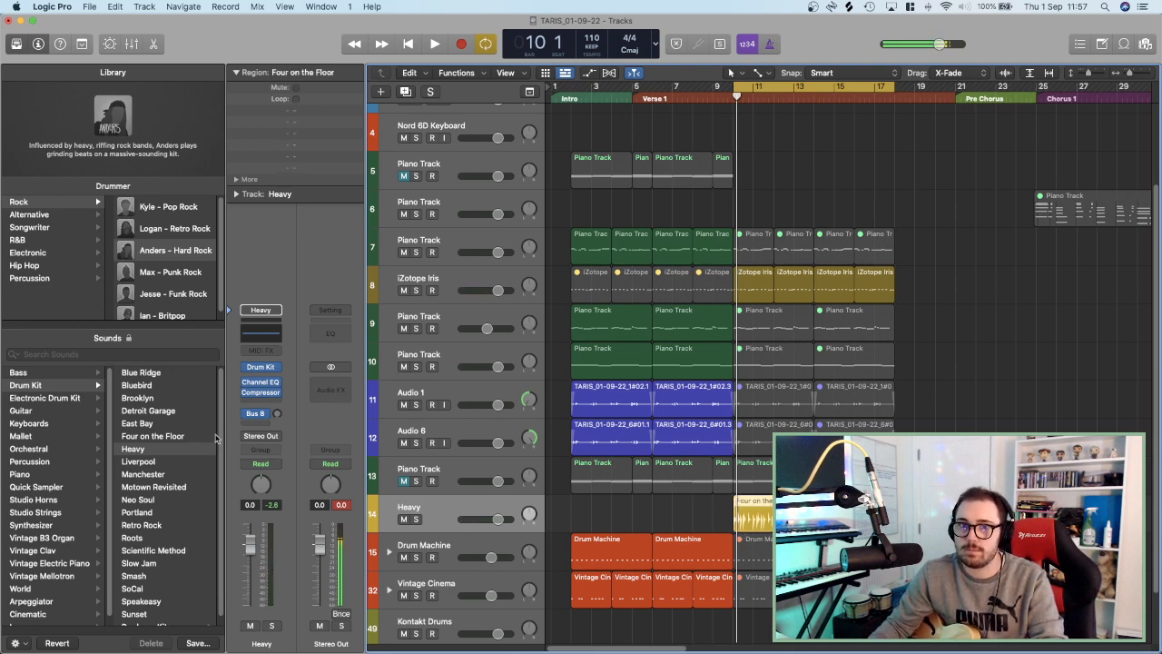
double_click(767, 520)
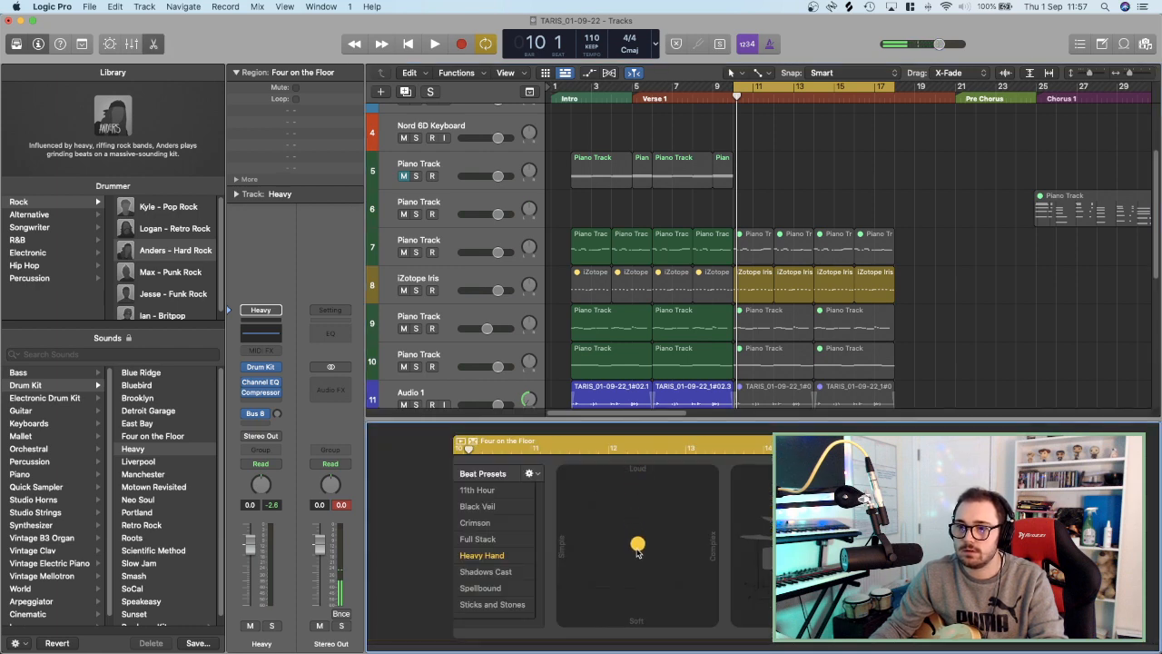
key("space")
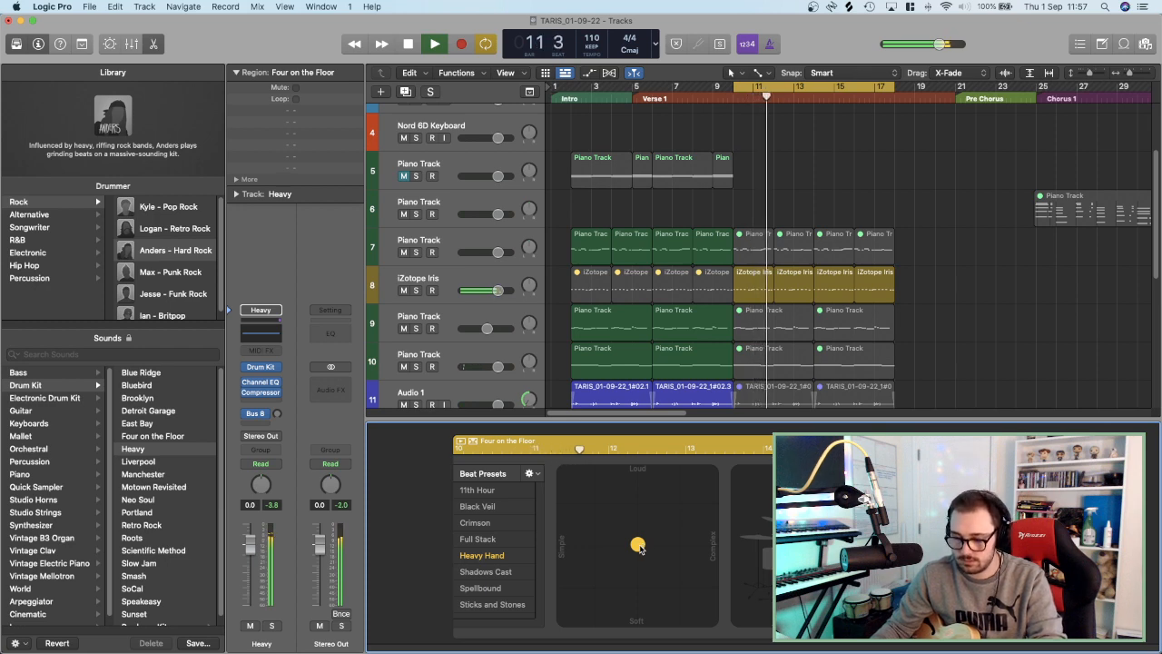
left_click_drag(639, 548, 638, 582)
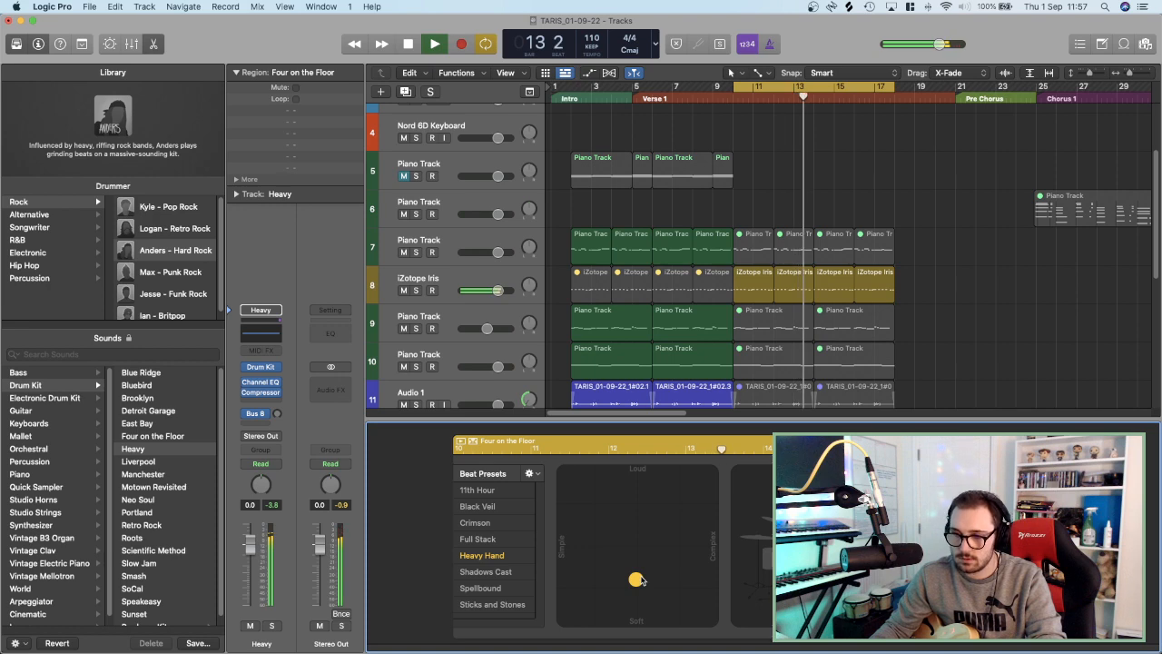
key("b")
key("b")
Move the EGTR Input track directly below the Heavy drummer track and check the guitar's tuning with the Tuner.
scroll(807, 361, "down", 1)
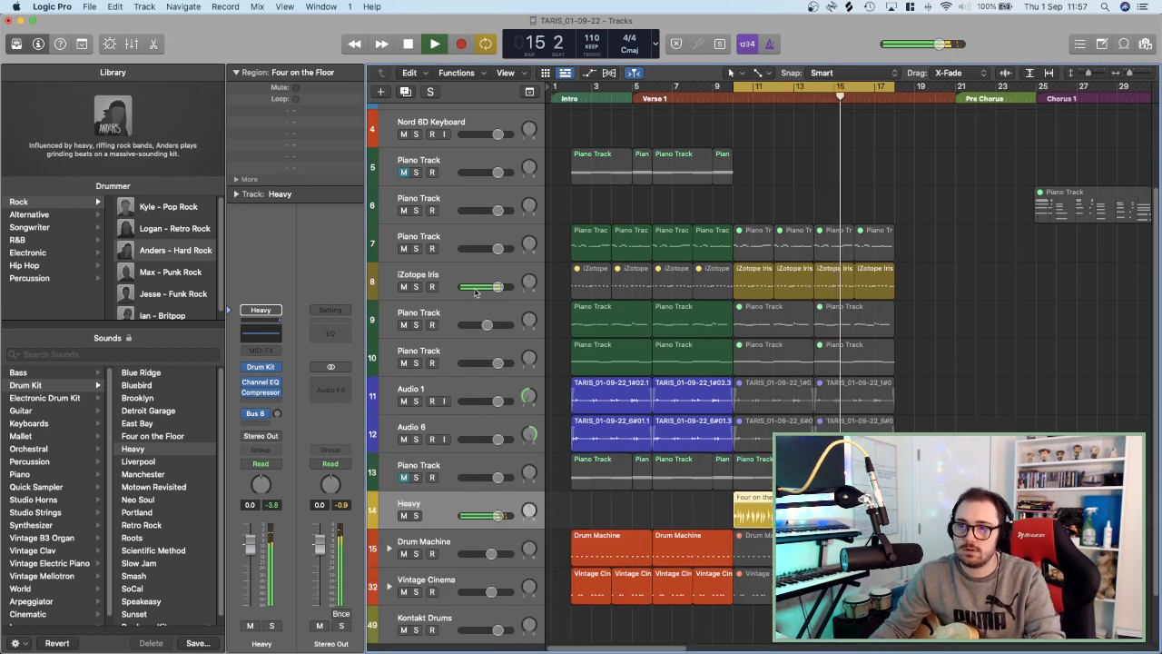
scroll(445, 150, "up", 3)
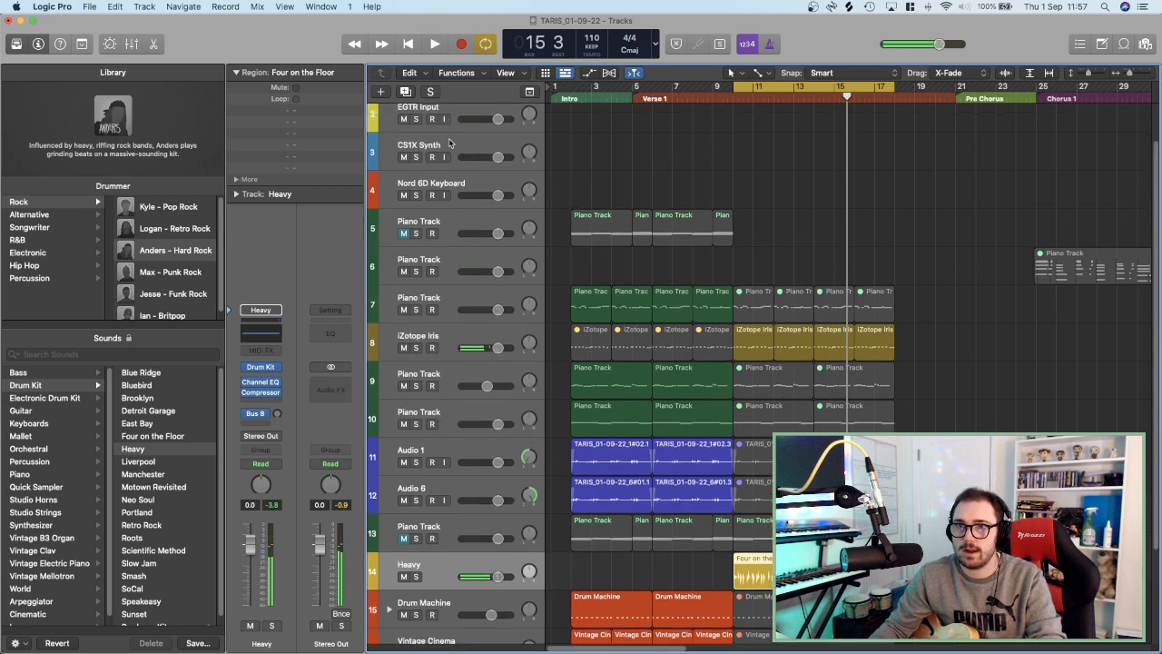
left_click(448, 146)
left_click_drag(451, 116, 459, 581)
scroll(490, 515, "down", 2)
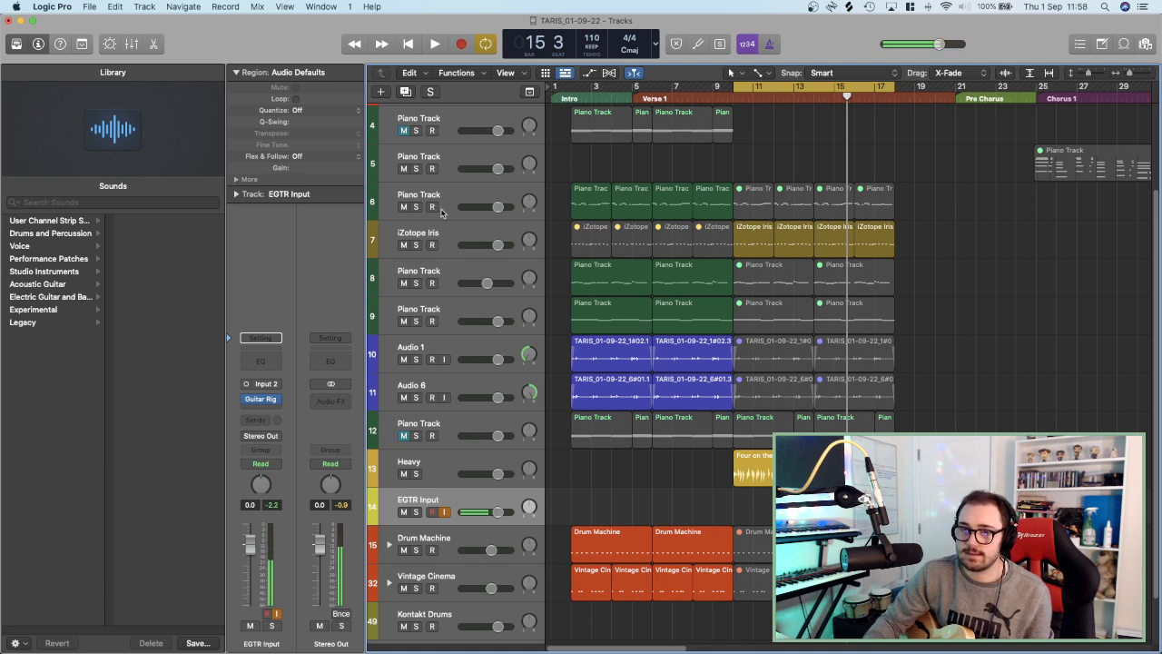
left_click(700, 48)
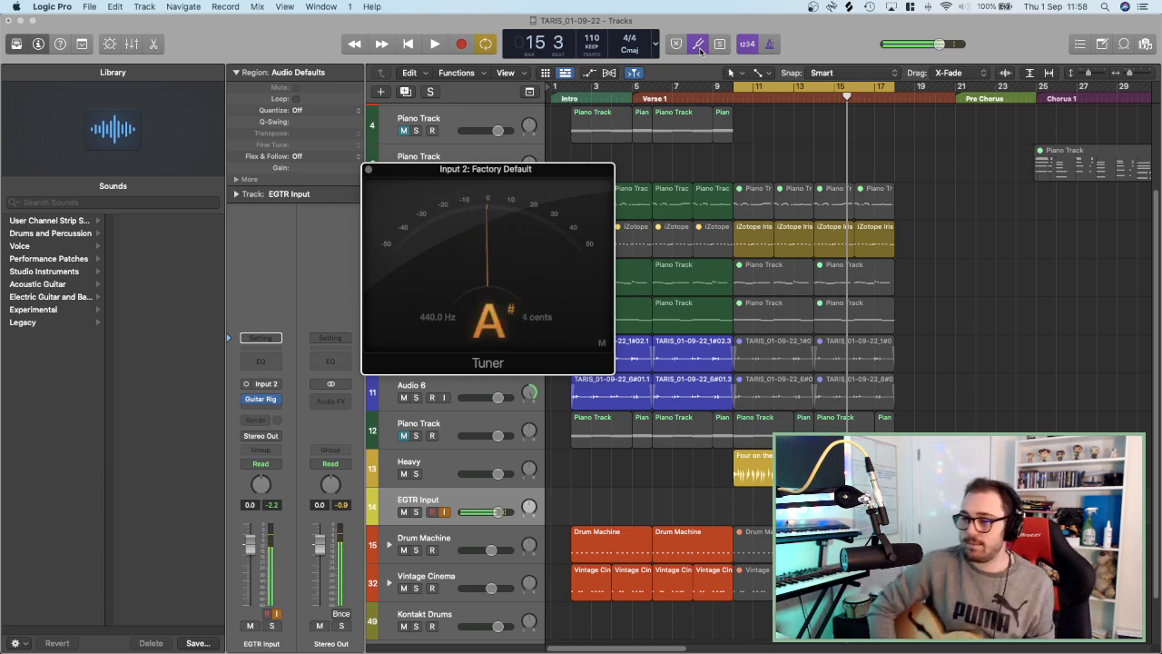
left_click(368, 170)
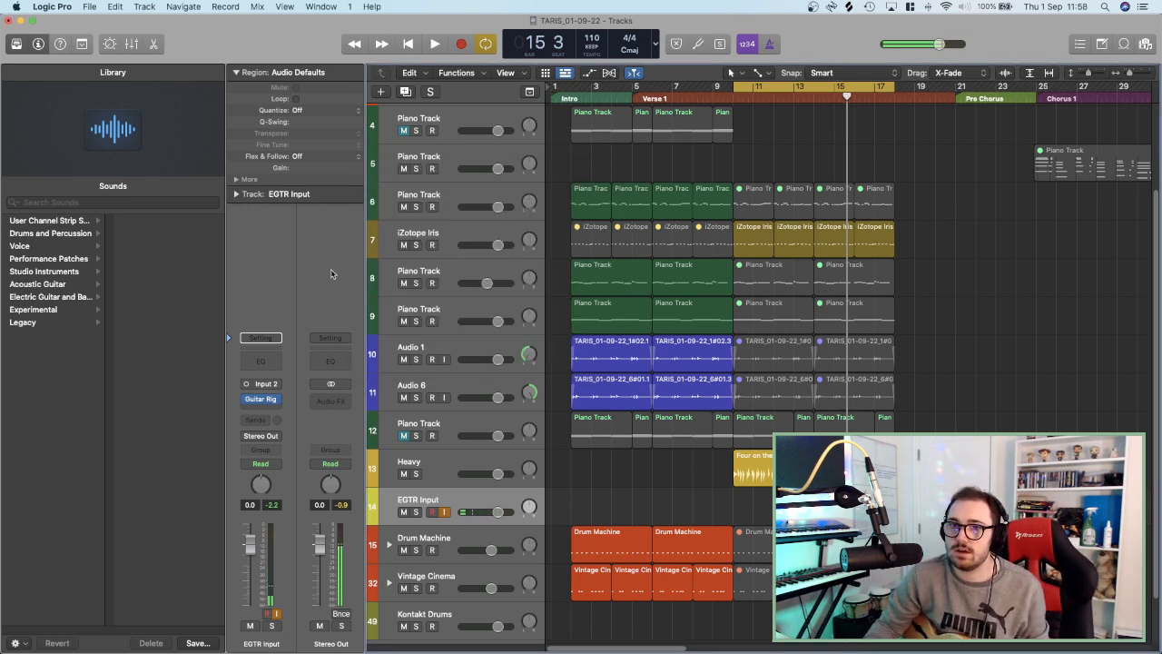
In Guitar Rig on the EGTR Input track, try the Ambient-style preset Clean Cave and load Solo FX instead.
left_click(263, 400)
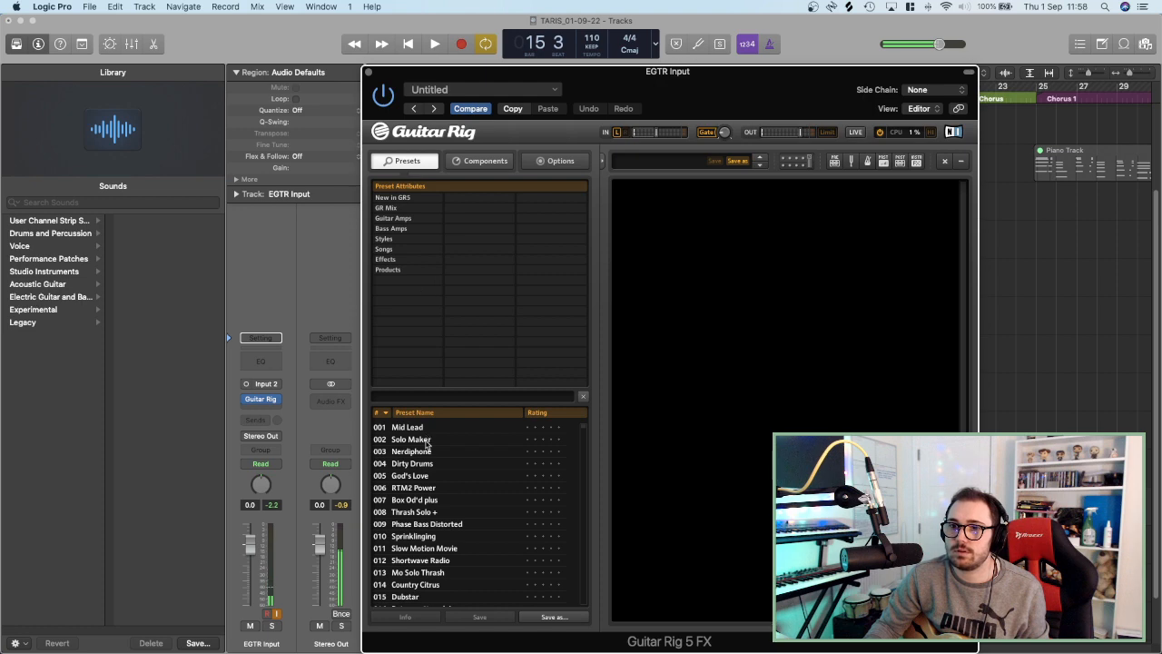
left_click(389, 239)
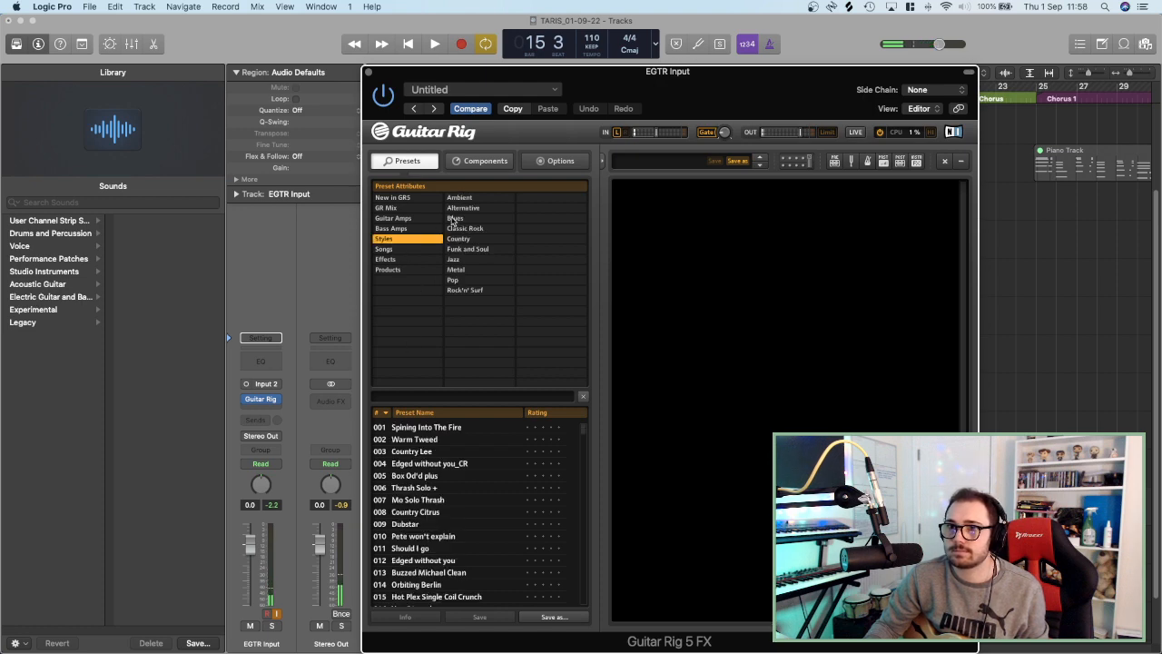
left_click(481, 198)
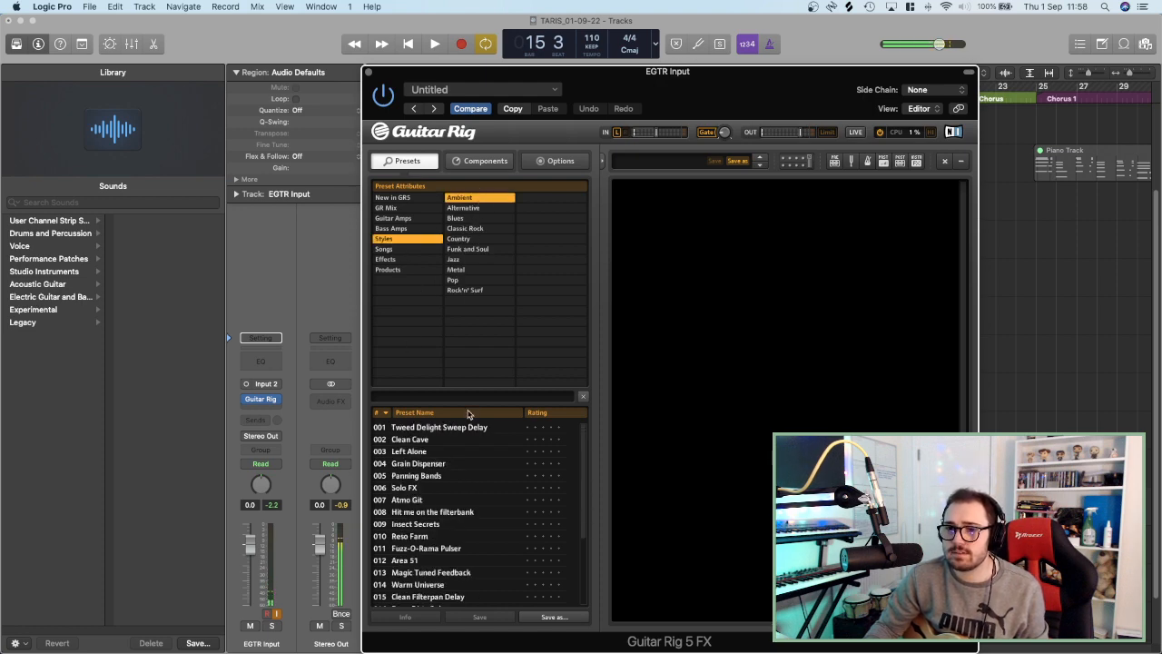
left_click(448, 440)
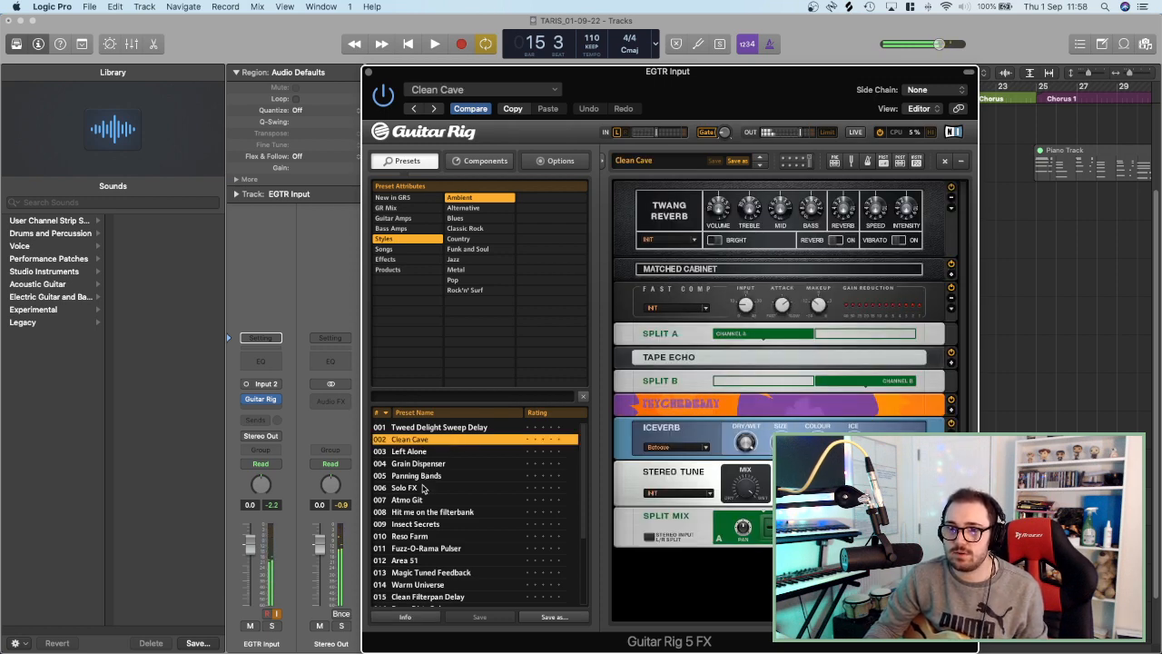
left_click(422, 488)
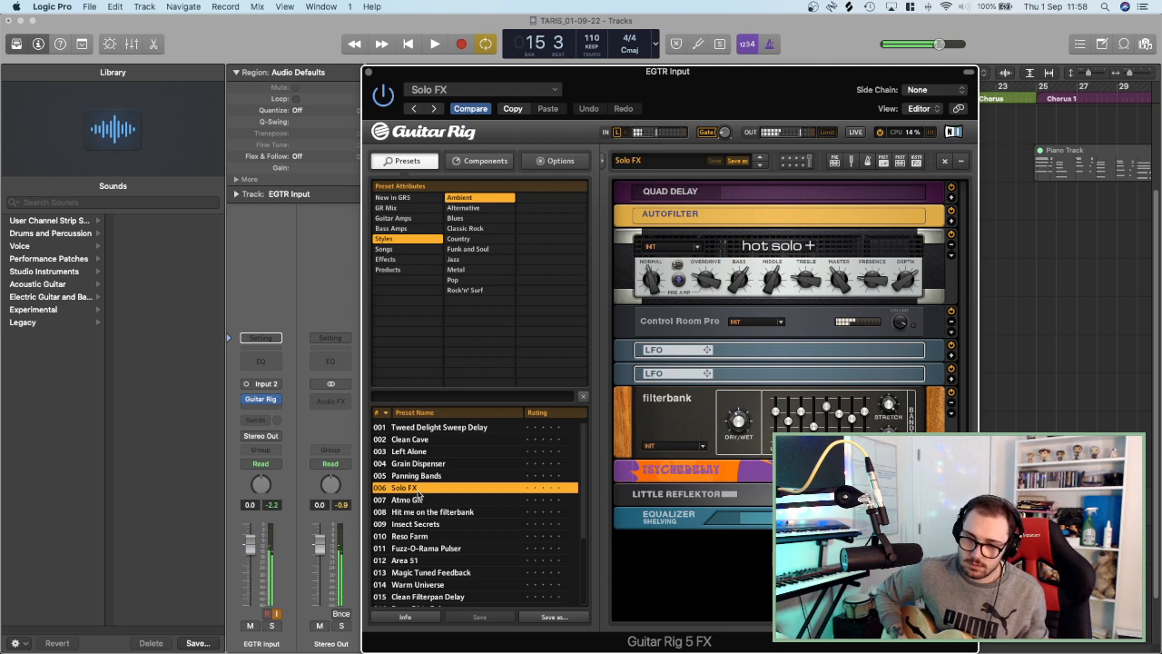
left_click(368, 72)
Rehearse the guitar over the cycled section, then record a take on the EGTR Input track from bar 10 to 18.
left_click(754, 93)
key("space")
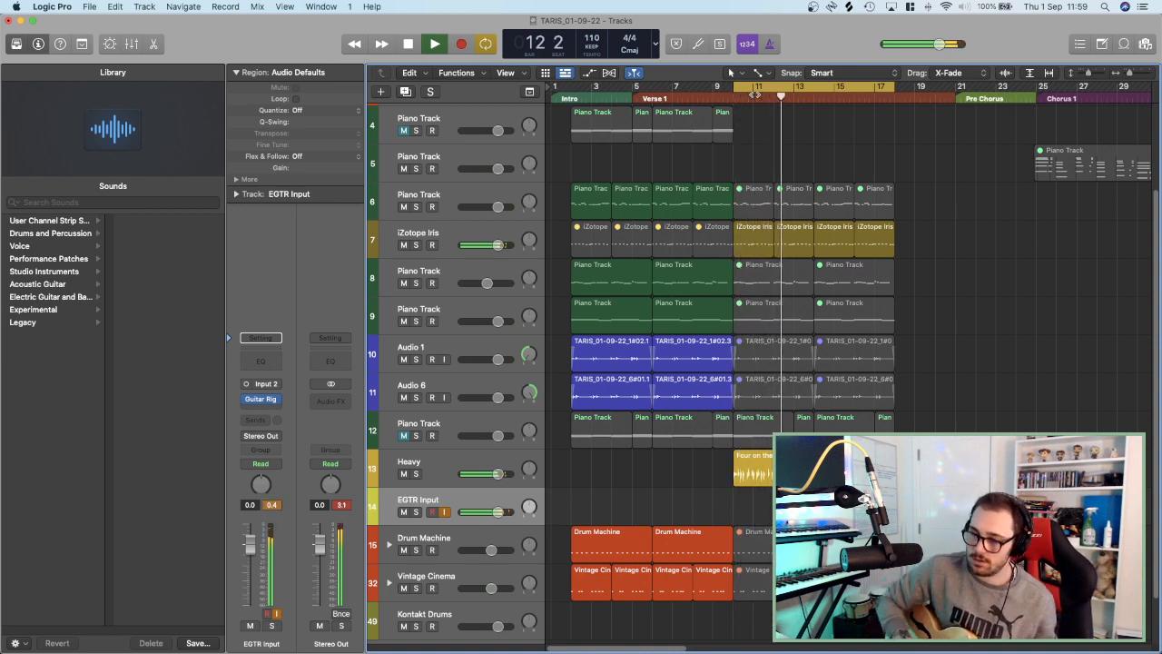
key("space")
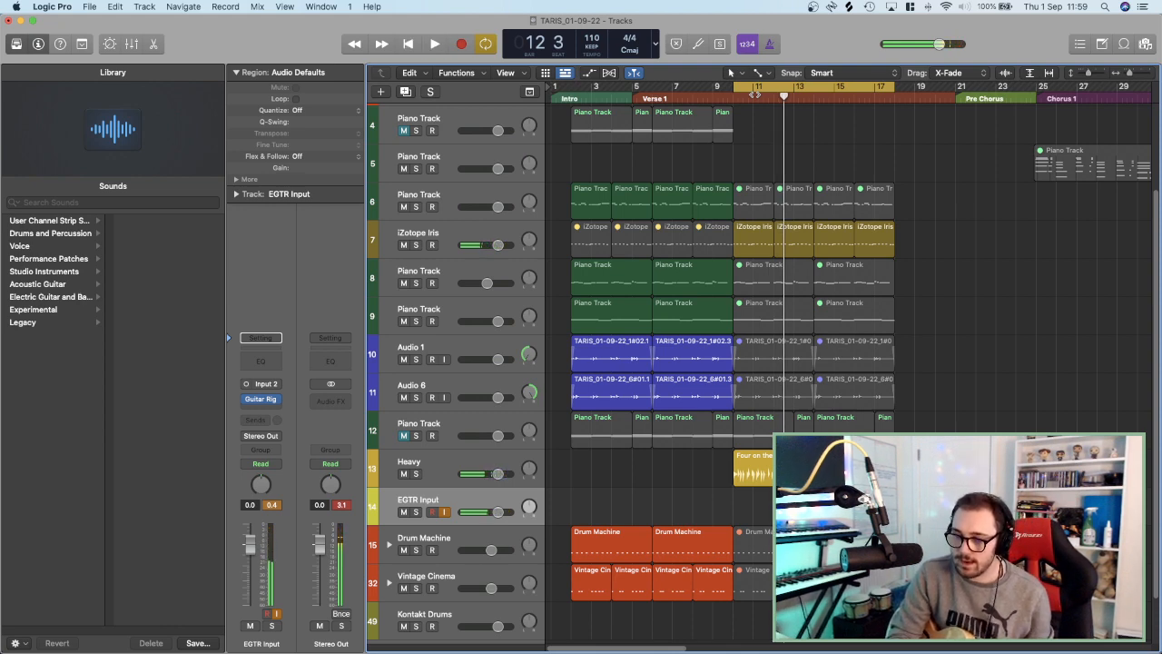
key("r")
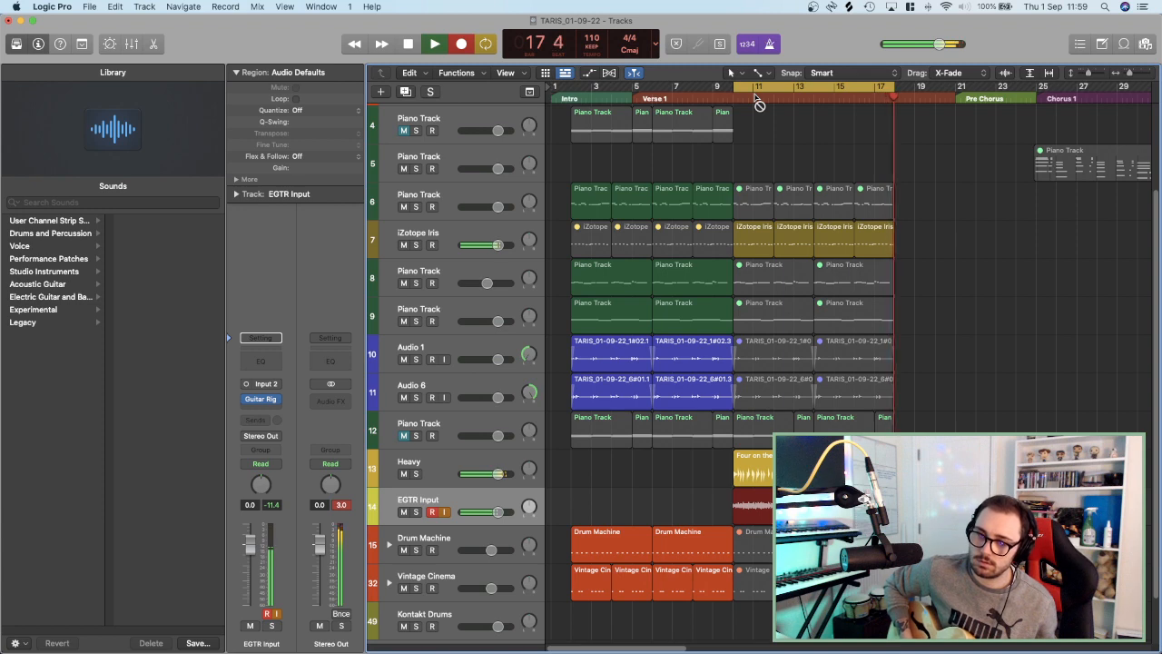
key("space")
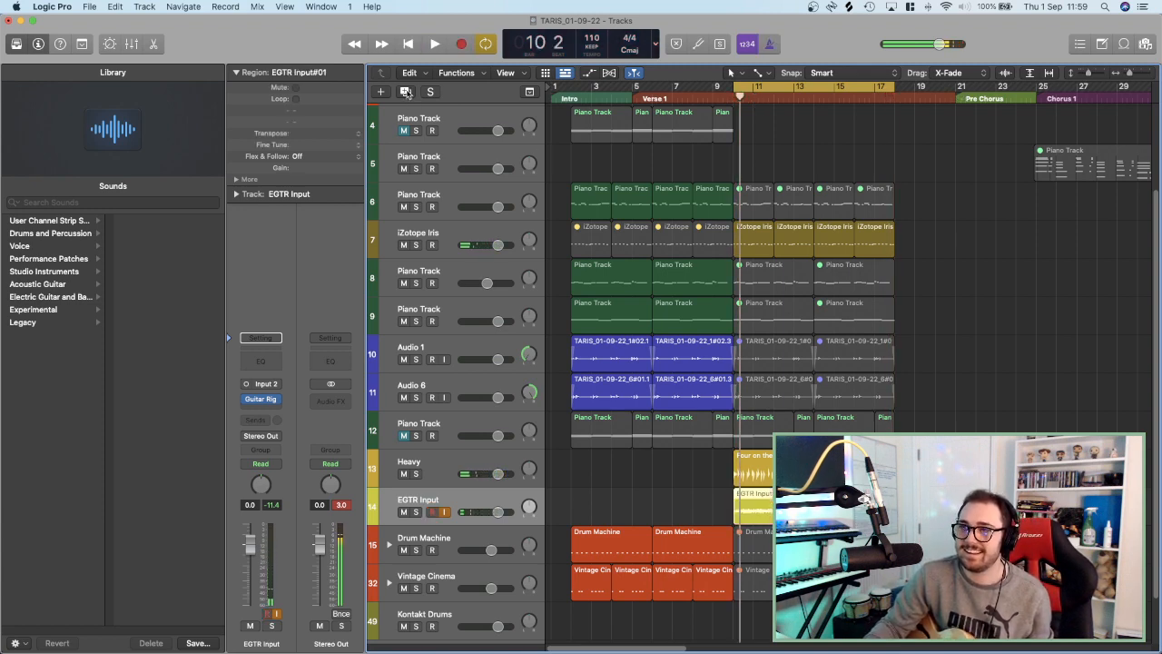
Duplicate the EGTR Input track for a second guitar part and rehearse it over the cycled section.
left_click(406, 92)
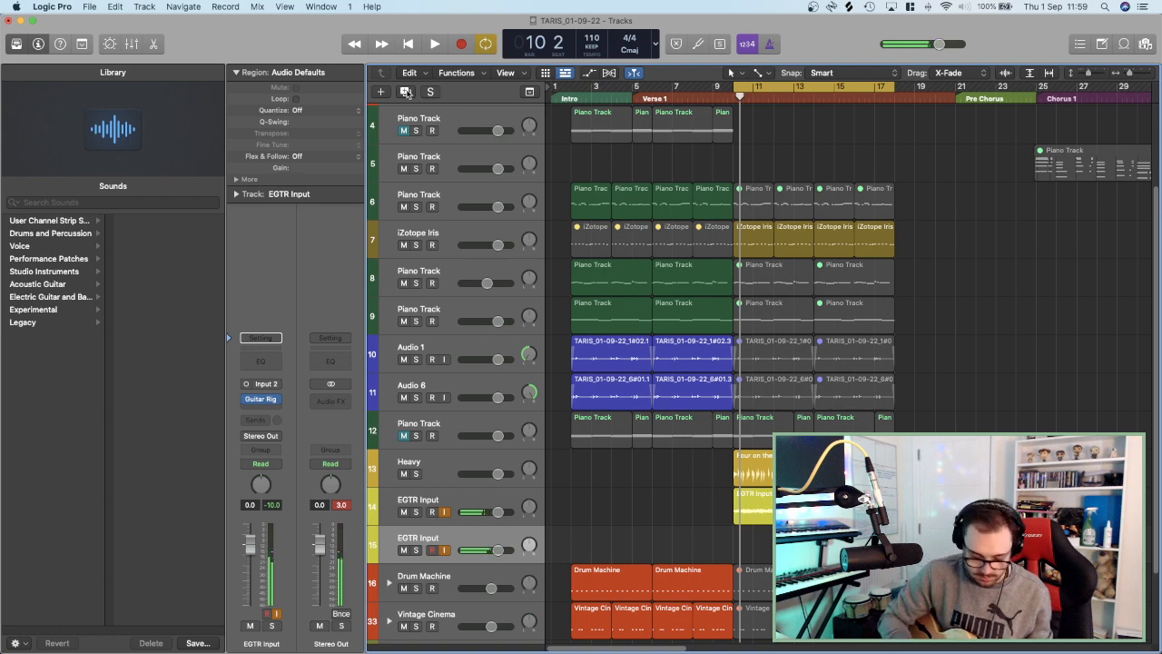
key("space")
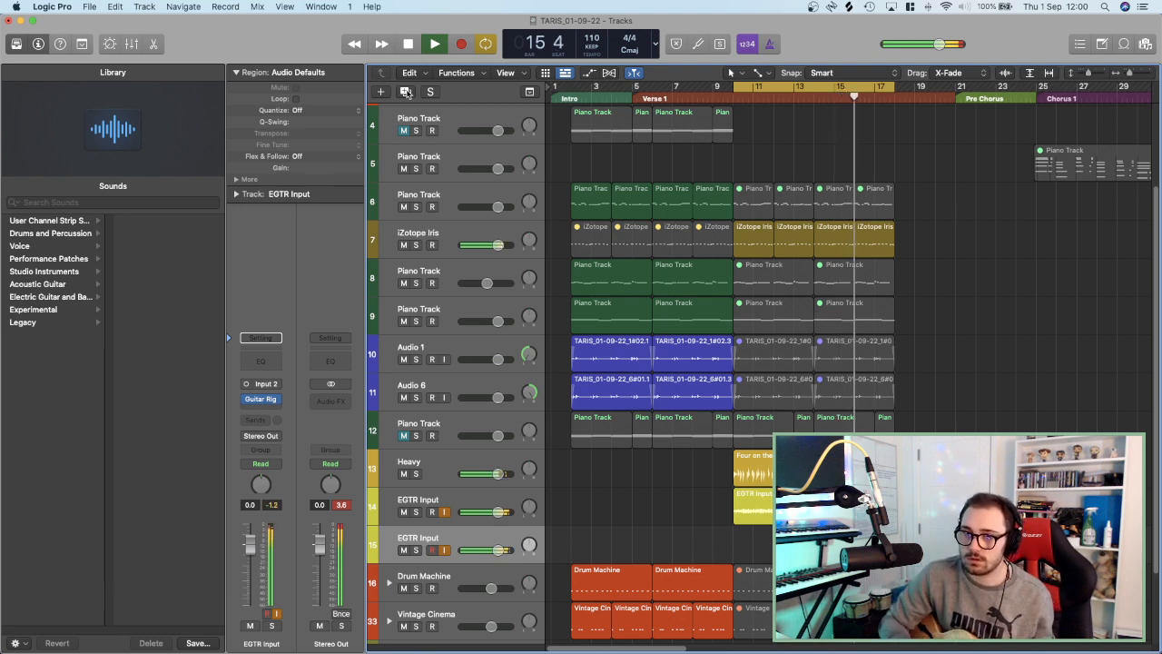
key("space")
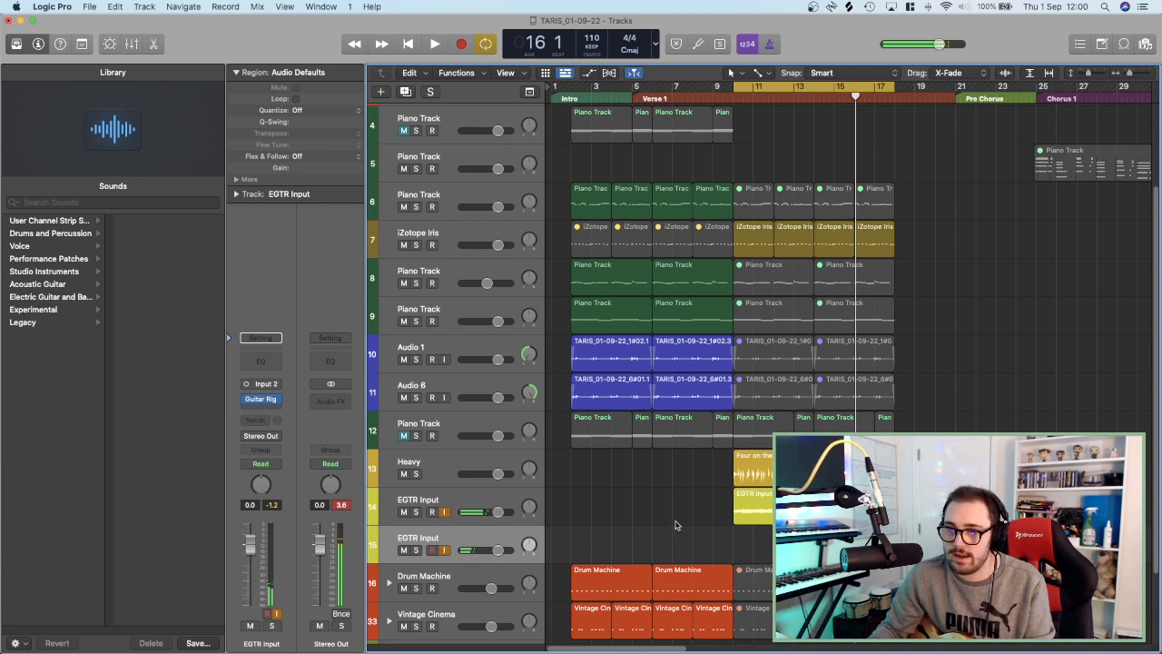
Turn off input monitoring on the first EGTR Input track and audition its recorded guitar with the section.
scroll(675, 525, "down", 3)
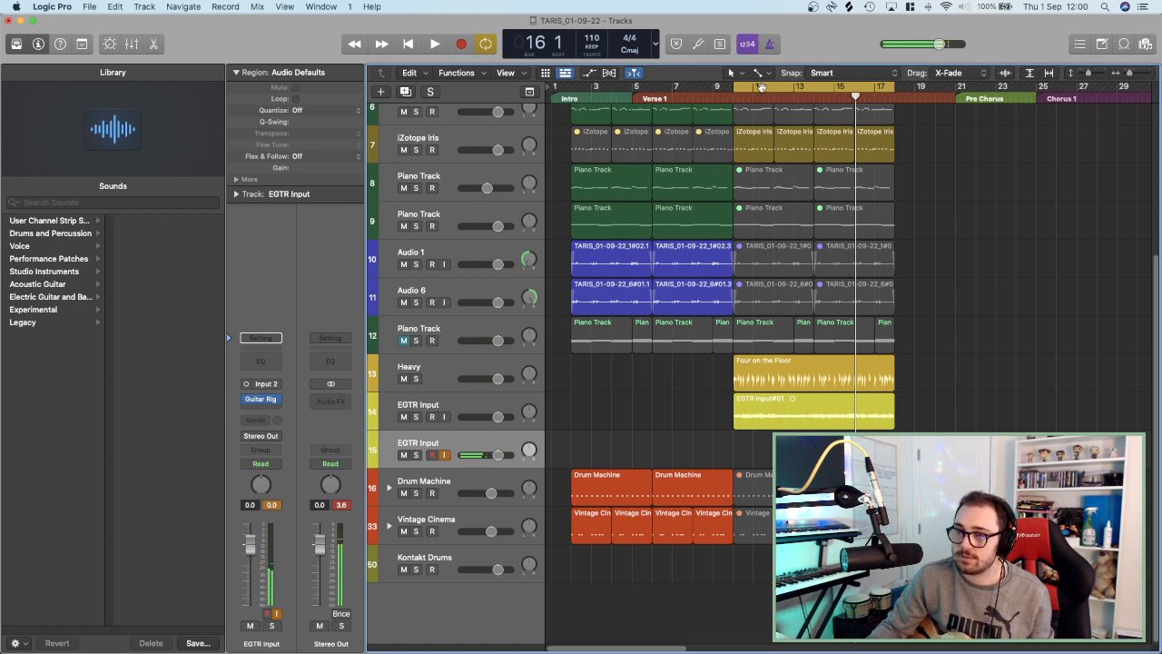
key("space")
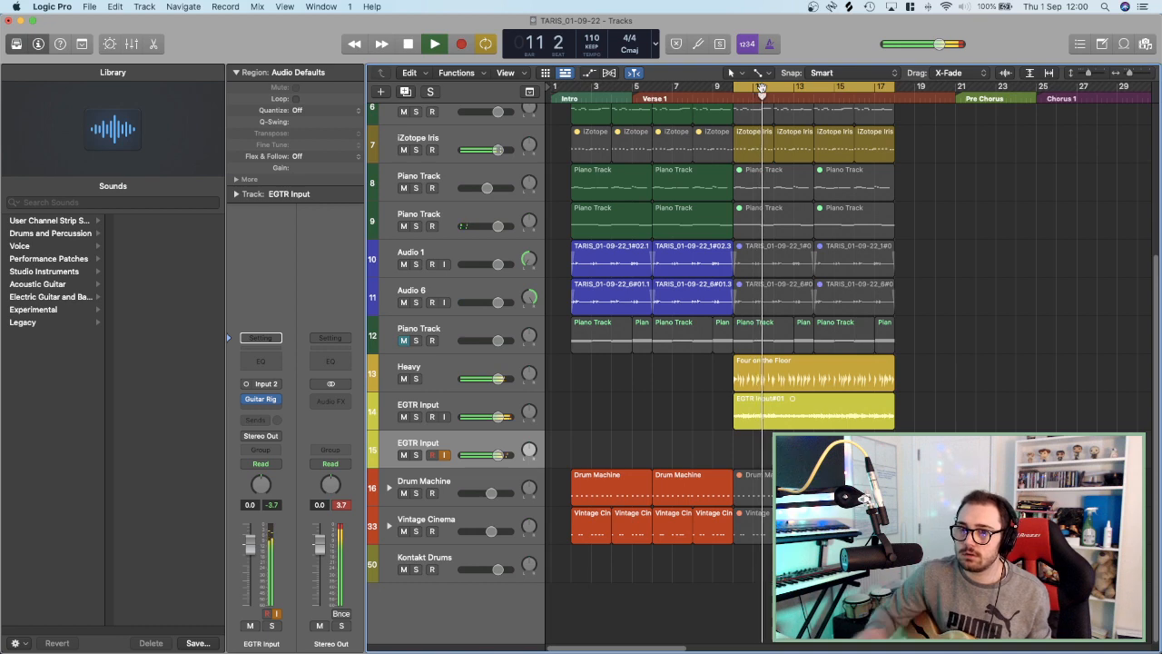
left_click(458, 405)
left_click(439, 390)
left_click(444, 408)
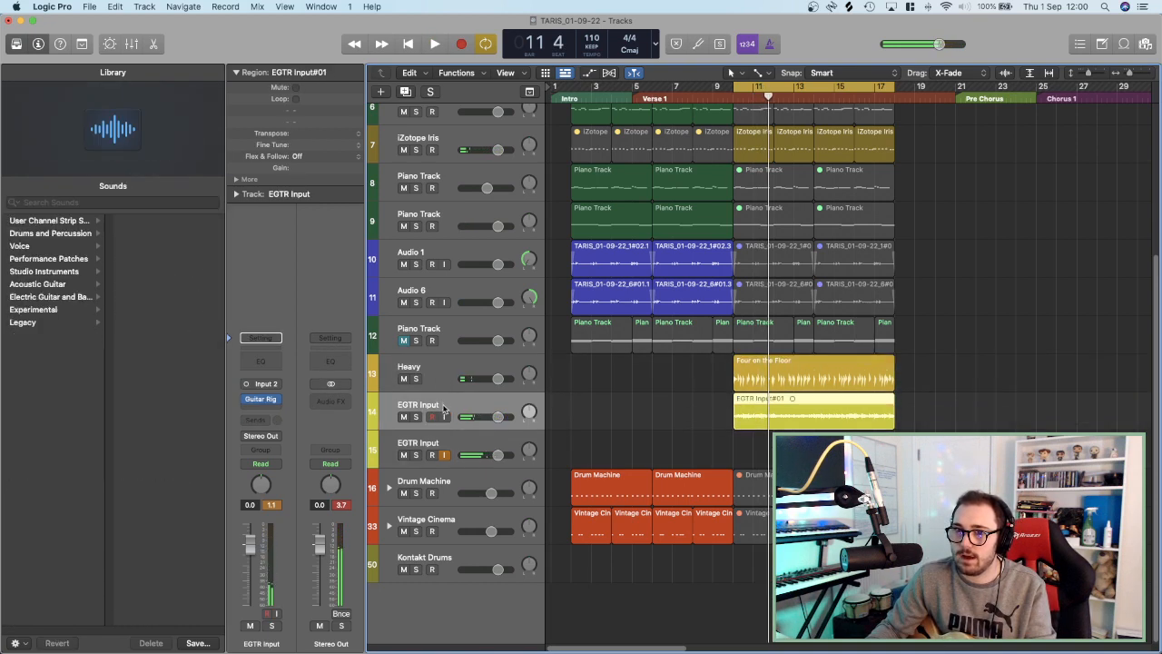
left_click(450, 438)
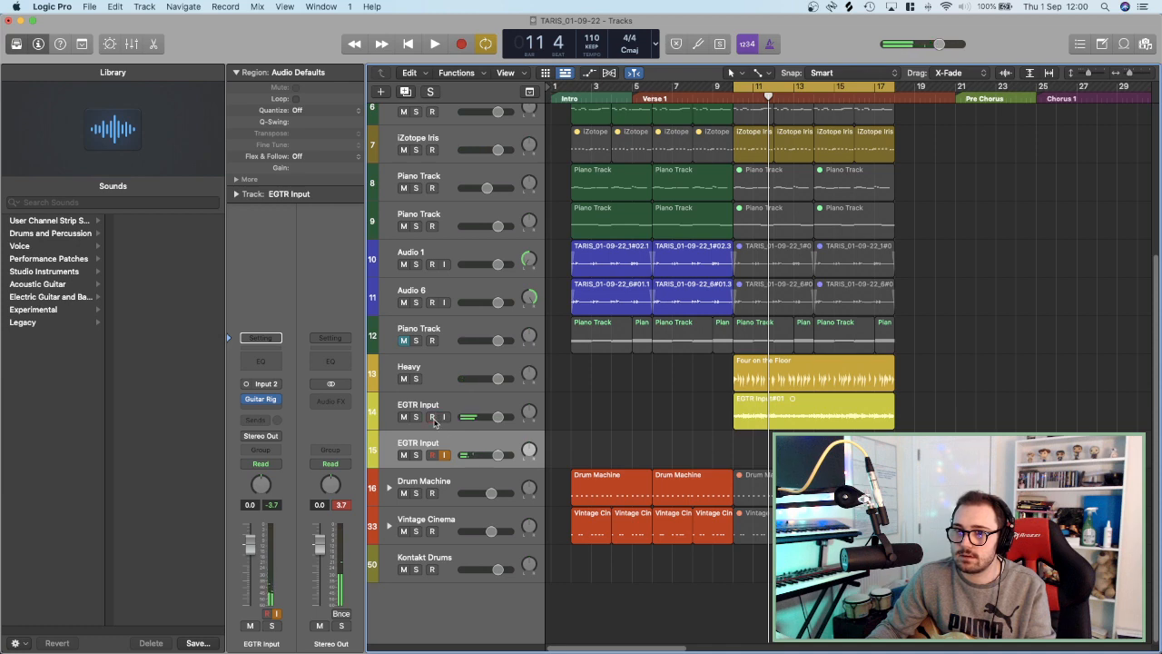
Lower the volume of all tracks from CS1X Synth to Kontakt Drums together by about 5 dB and replay the section.
left_click(456, 557)
scroll(459, 547, "up", 2)
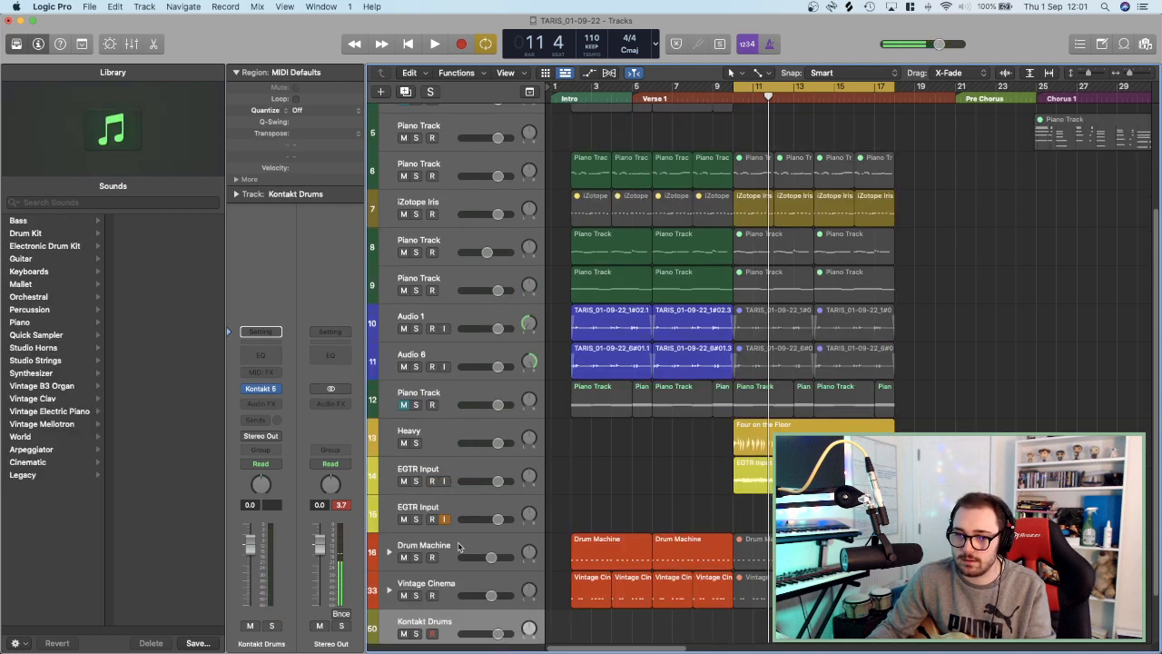
scroll(459, 545, "up", 4)
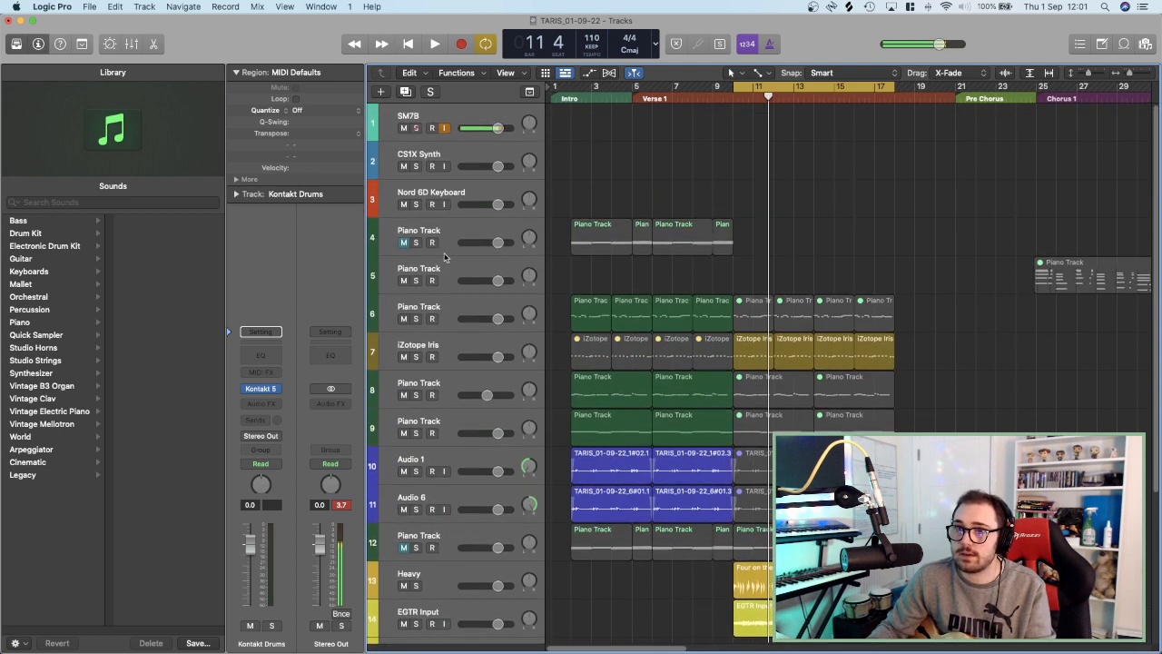
left_click(451, 155, "shift")
scroll(541, 381, "down", 5)
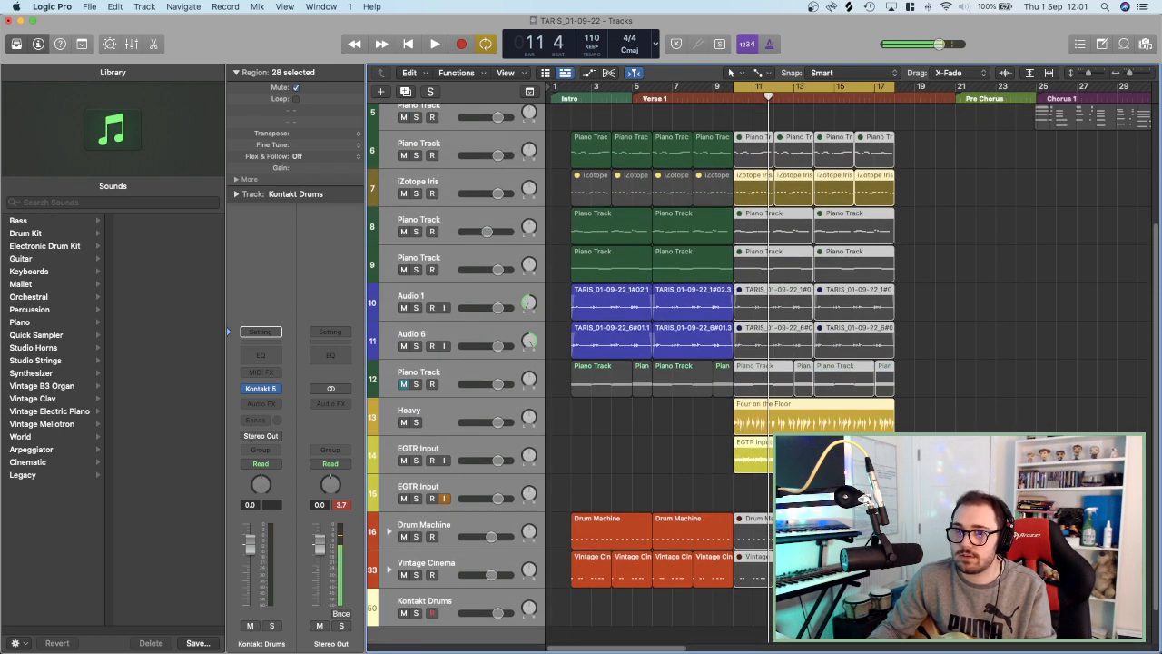
scroll(497, 388, "up", 4)
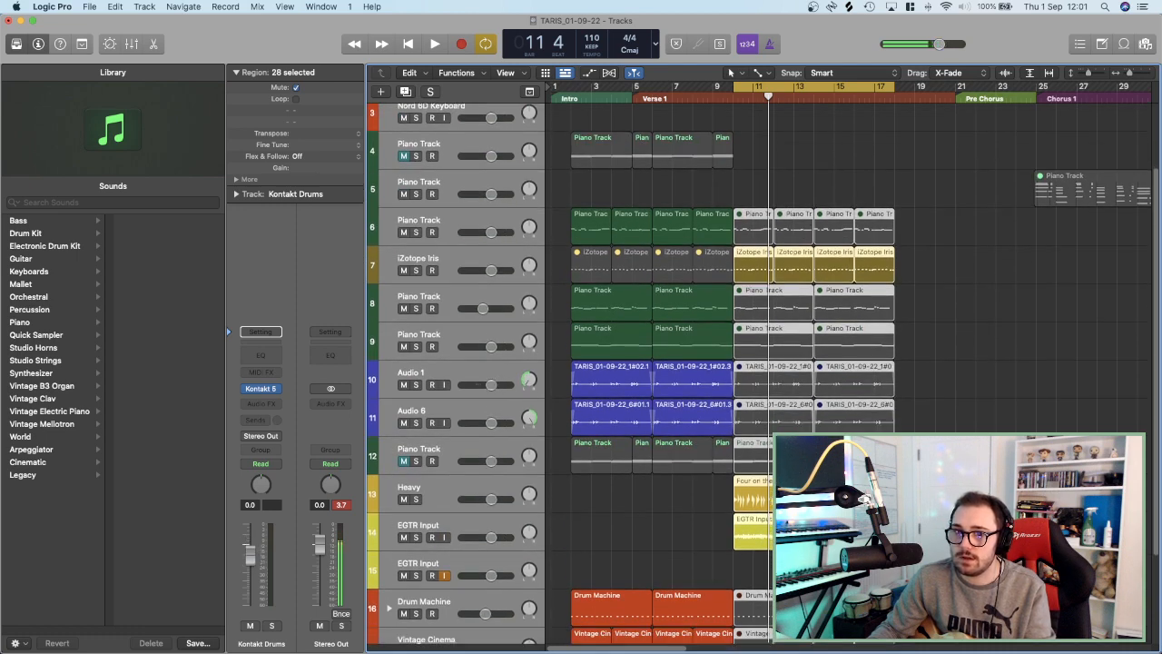
left_click_drag(491, 388, 482, 388)
key("space")
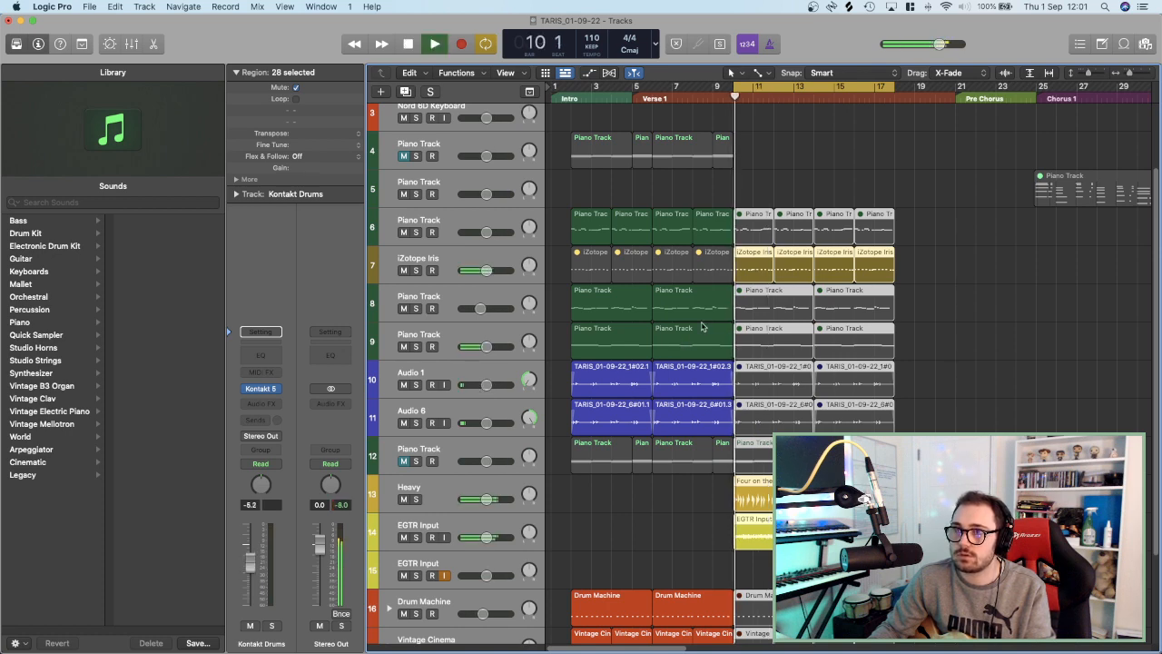
Lower the recorded EGTR Input track's volume to -15.0 dB and replay the section to check the balance.
scroll(662, 435, "down", 3)
left_click(465, 429)
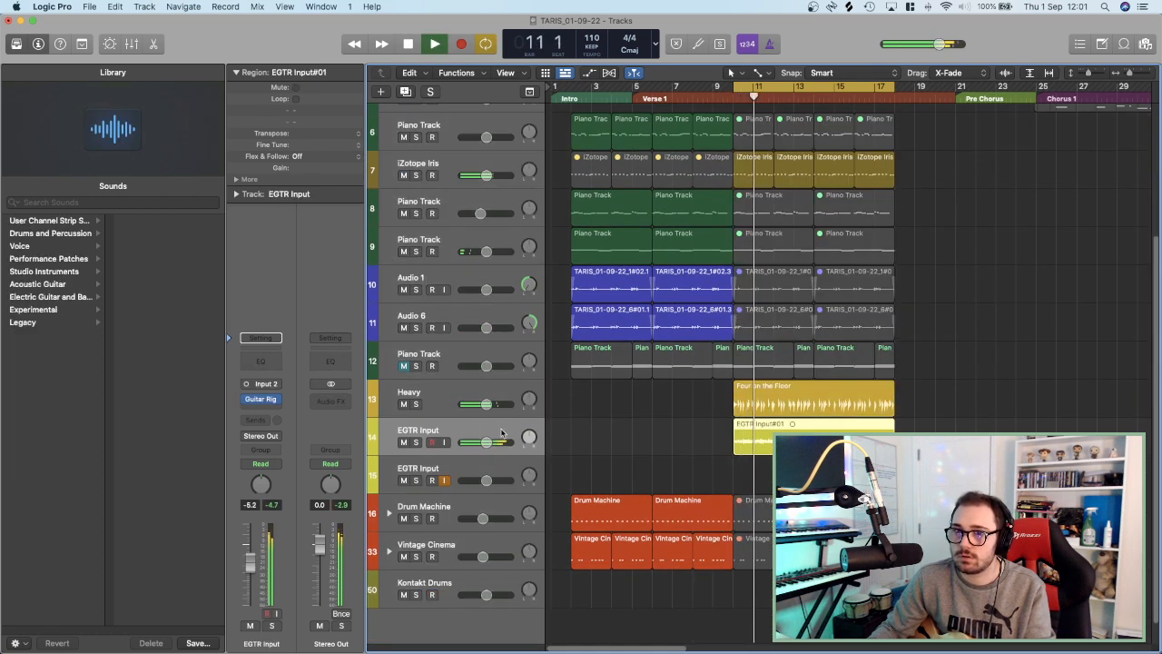
key("space")
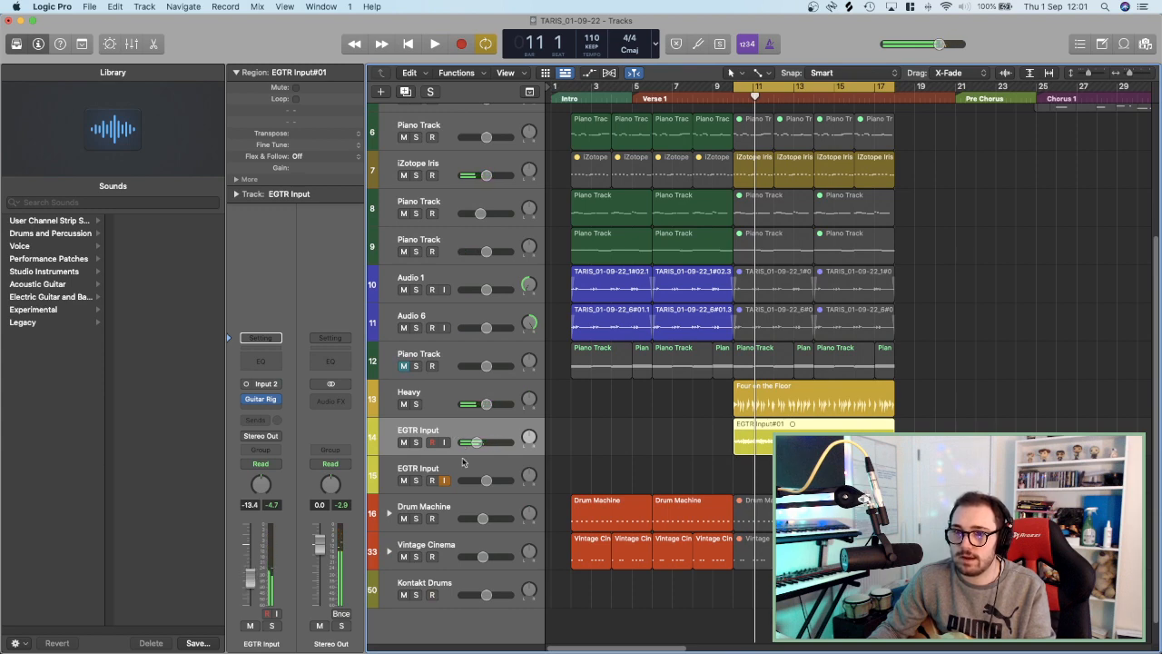
key("space")
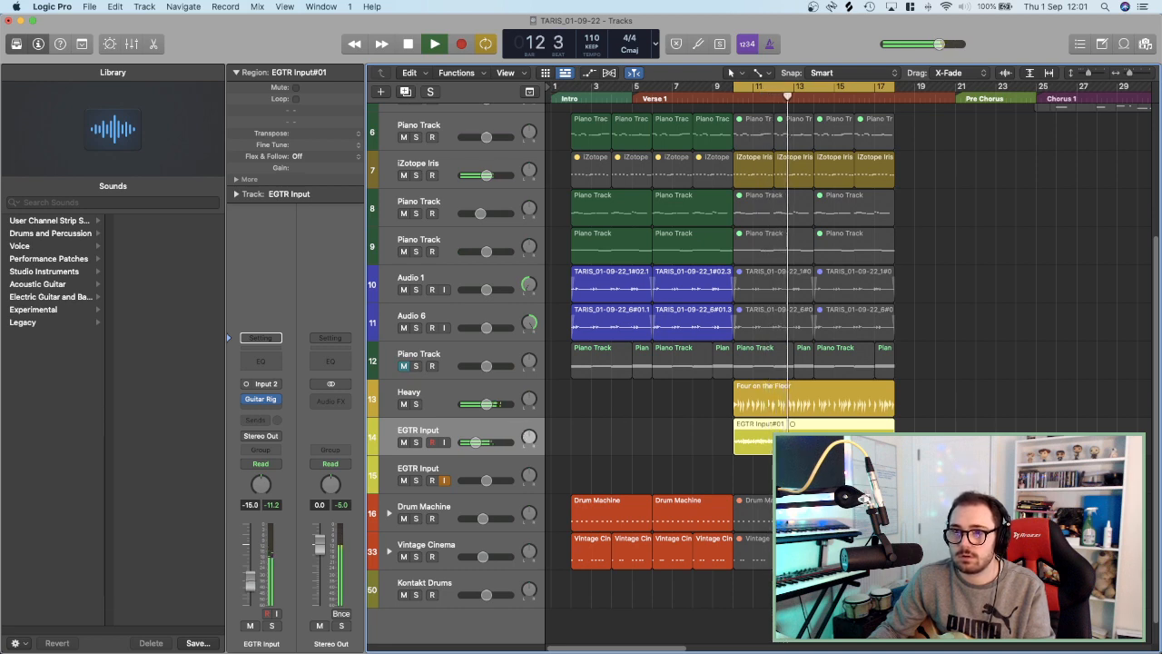
Record the second guitar part on the second EGTR Input track from bar 10 and play it back with the section.
key("Down")
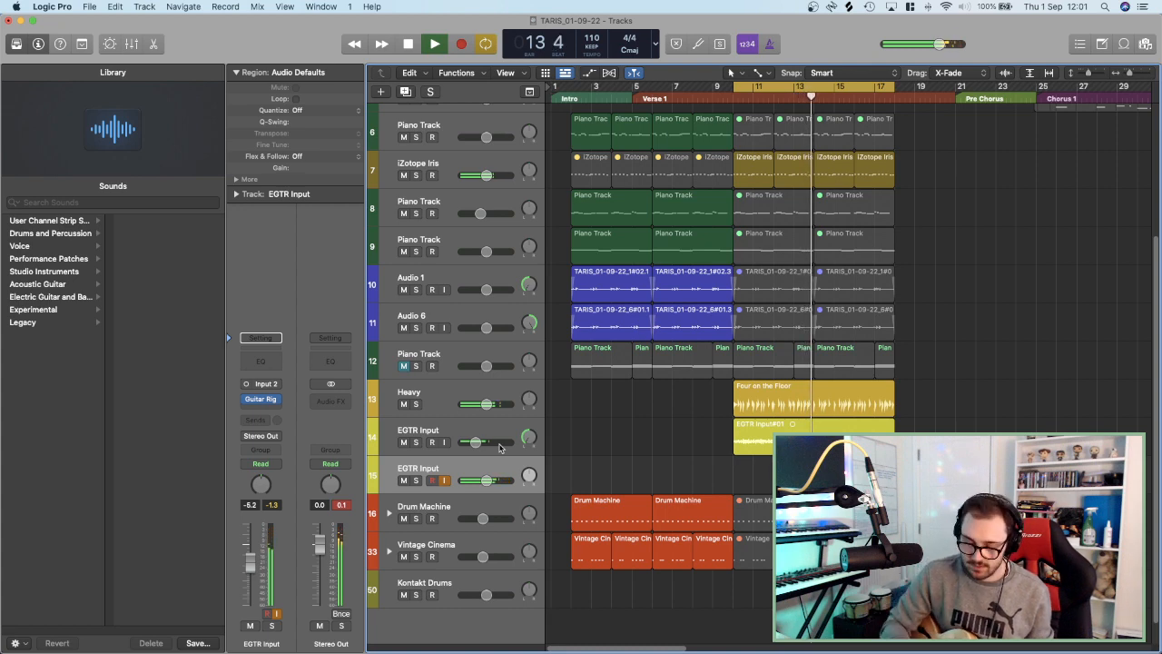
key("r")
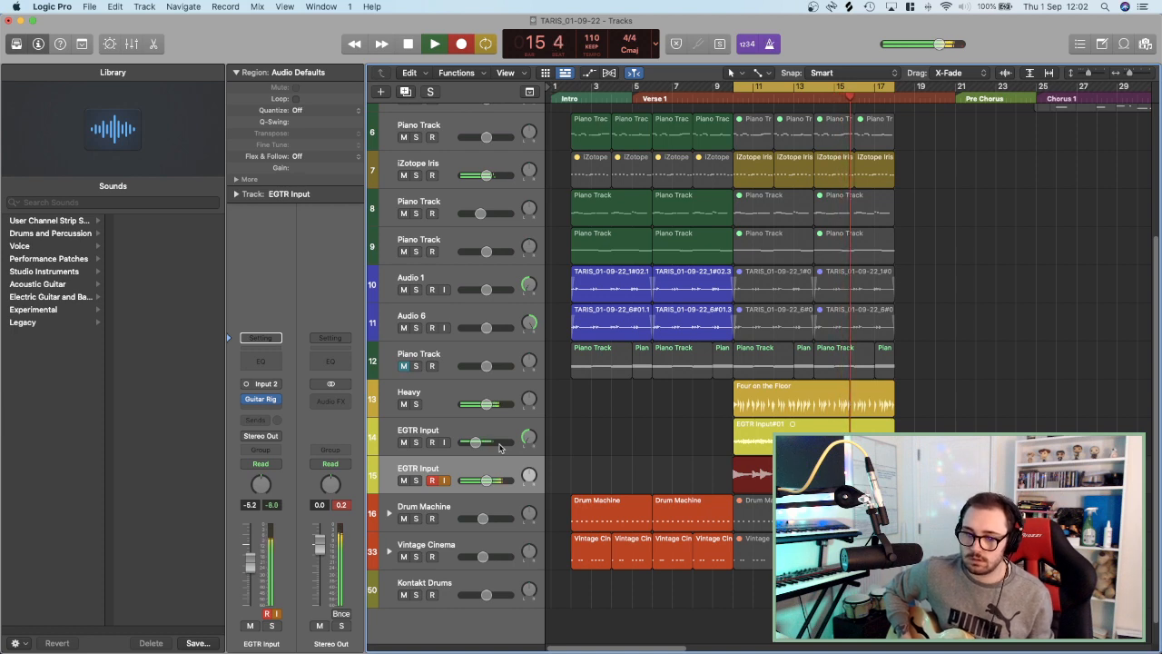
key("space")
key("space")
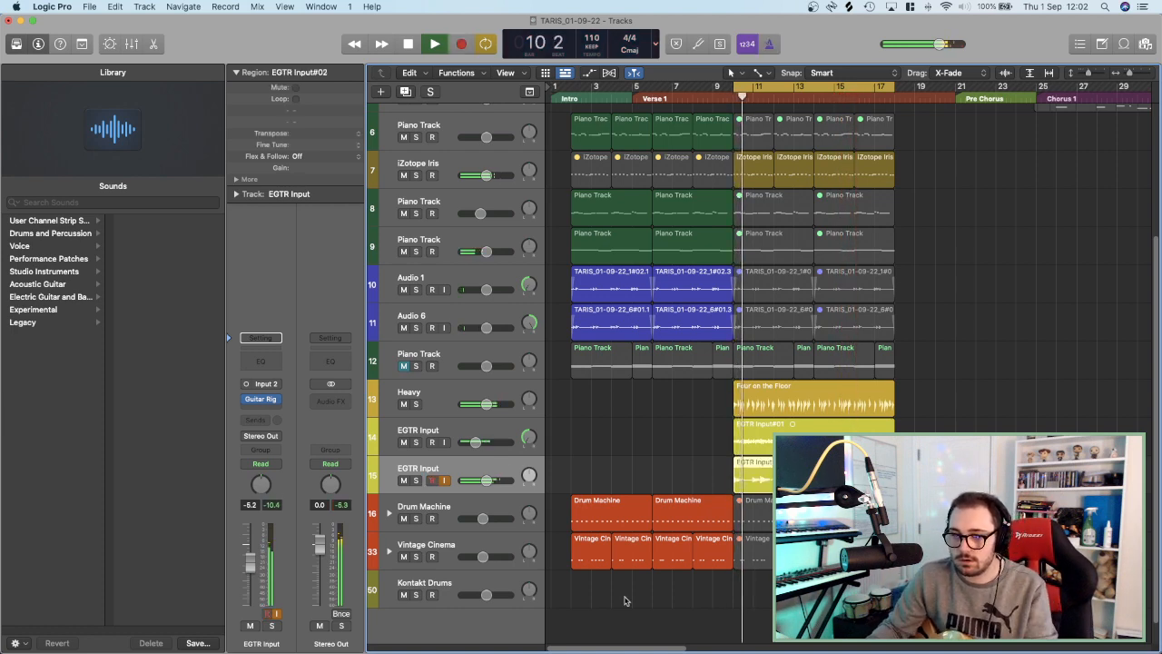
Try panning the second EGTR Input track to +63, and reset both EGTR Input tracks to centre pan.
key("super+Down")
key("super+Down")
key("super+Down")
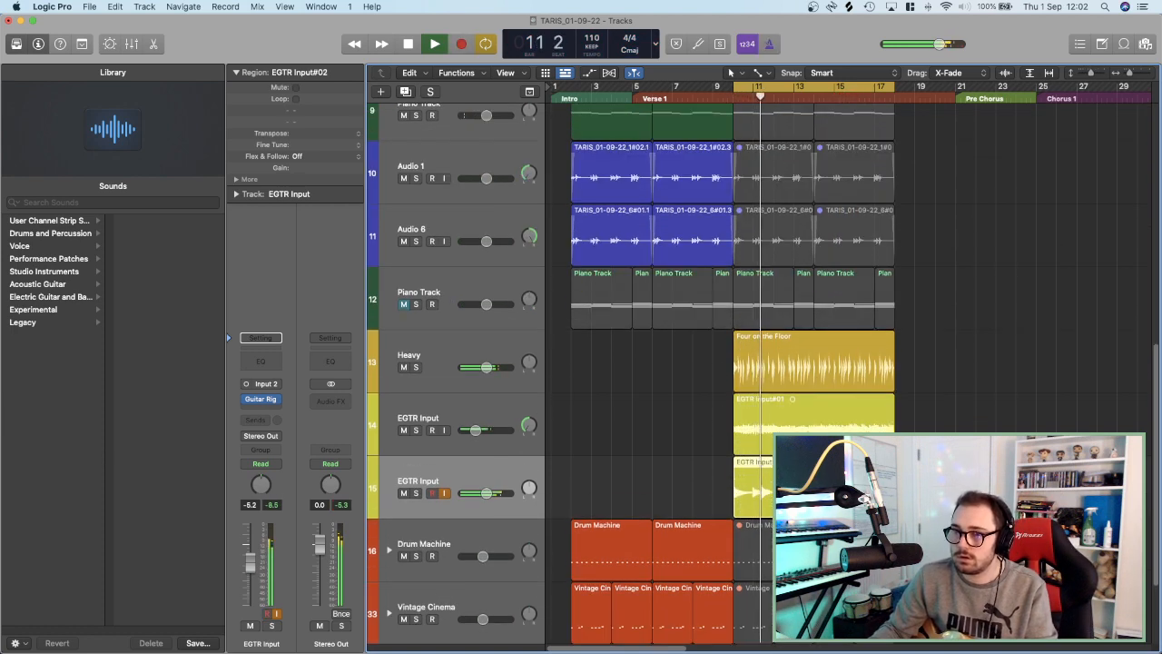
left_click_drag(523, 490, 510, 430)
key("super+Right")
key("super+Right")
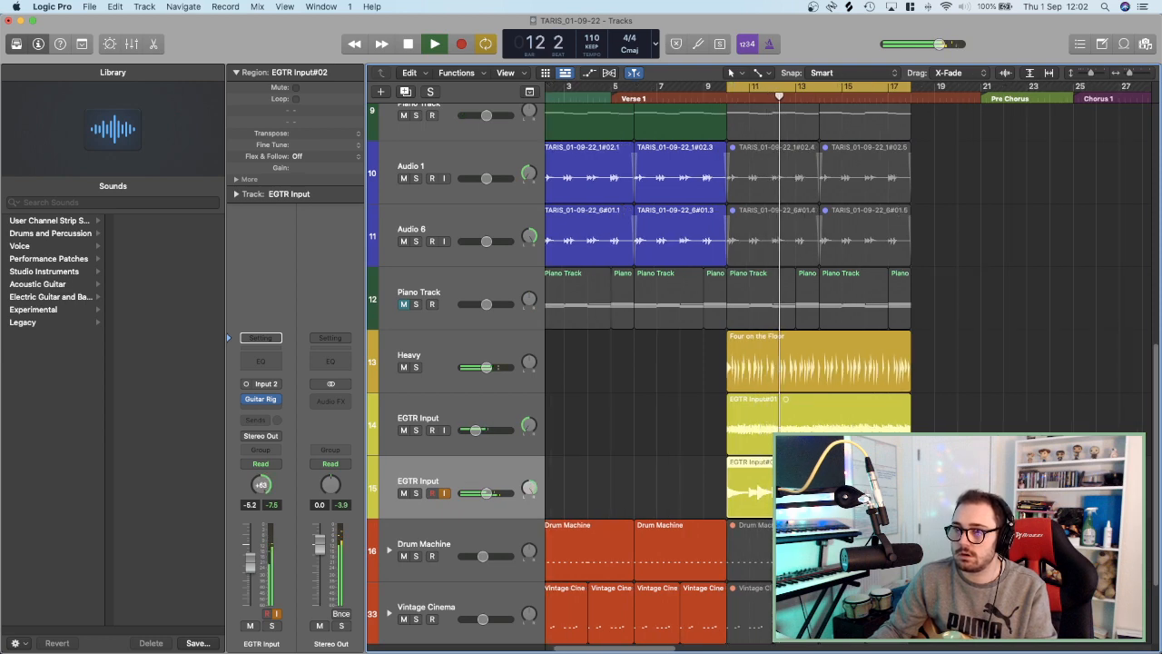
key("super+Right")
key("super+Right")
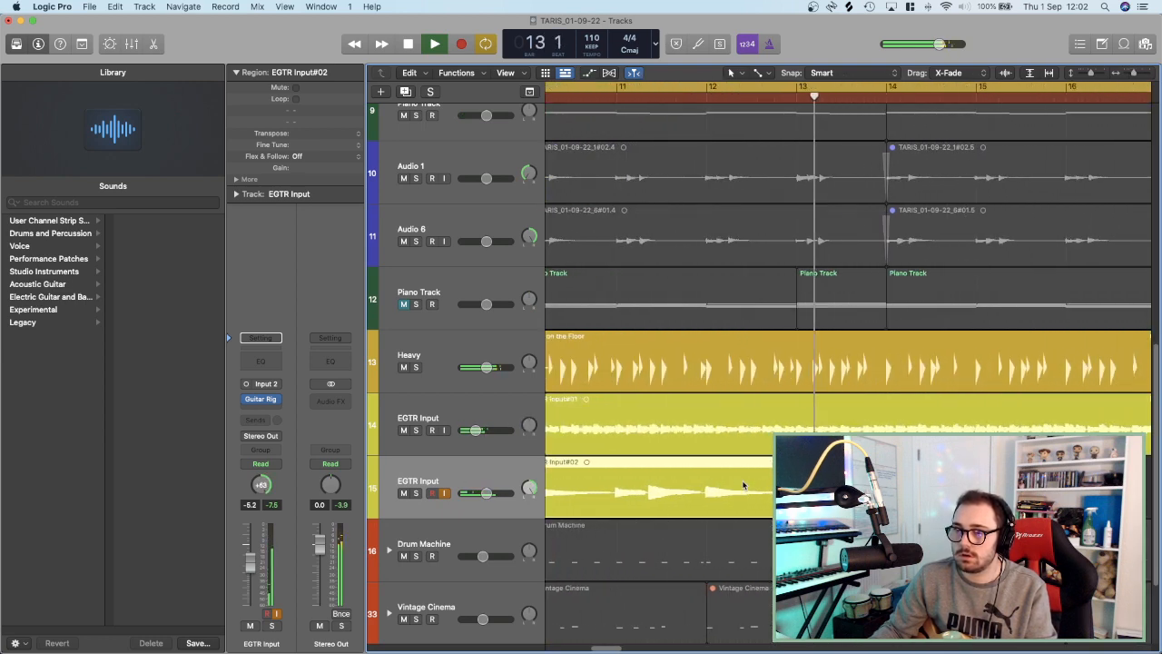
scroll(744, 485, "right", 1)
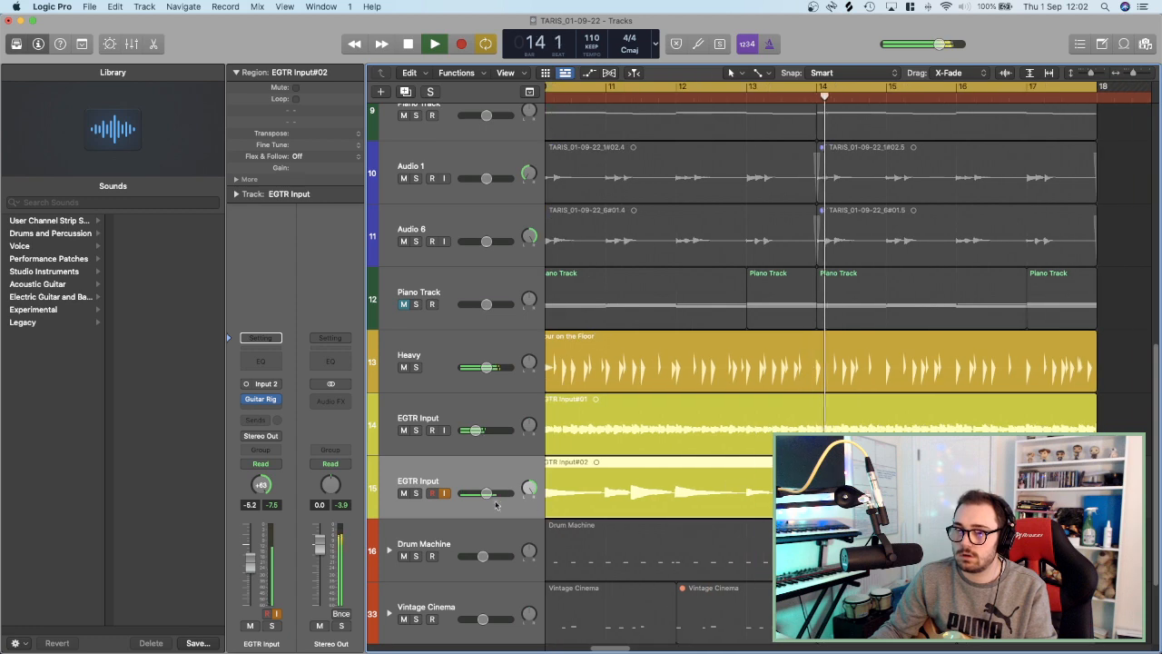
left_click(528, 488, "alt")
Split the second guitar recording at bar 14, discard the part after it, and duplicate its EGTR Input track.
left_click(820, 94)
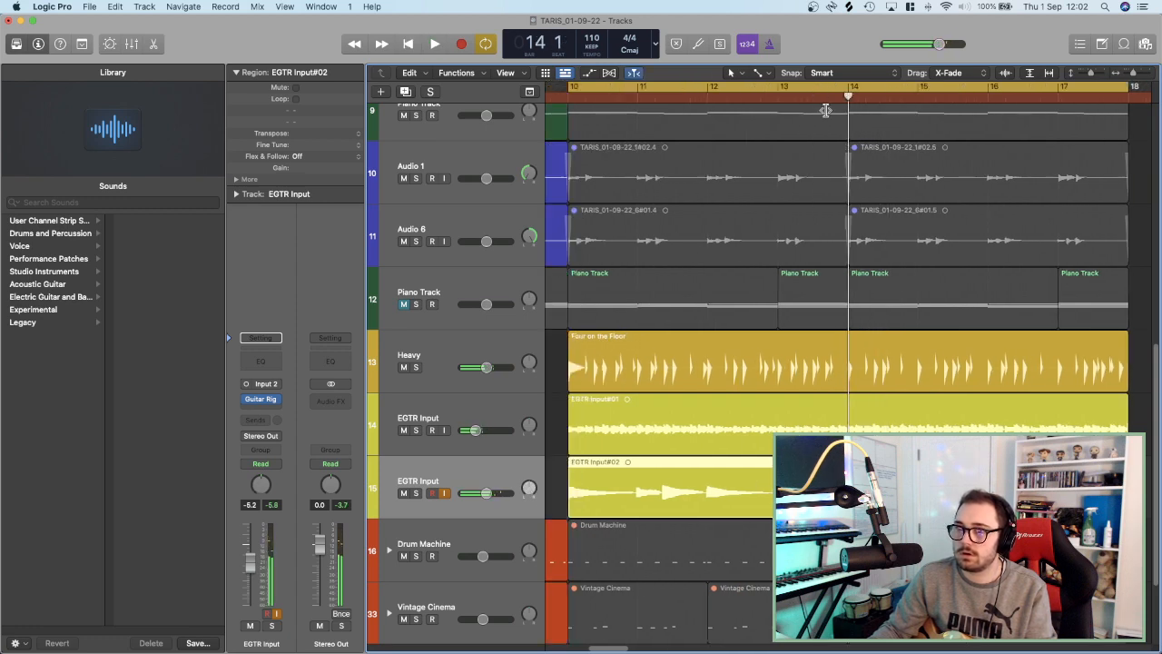
key("super+t")
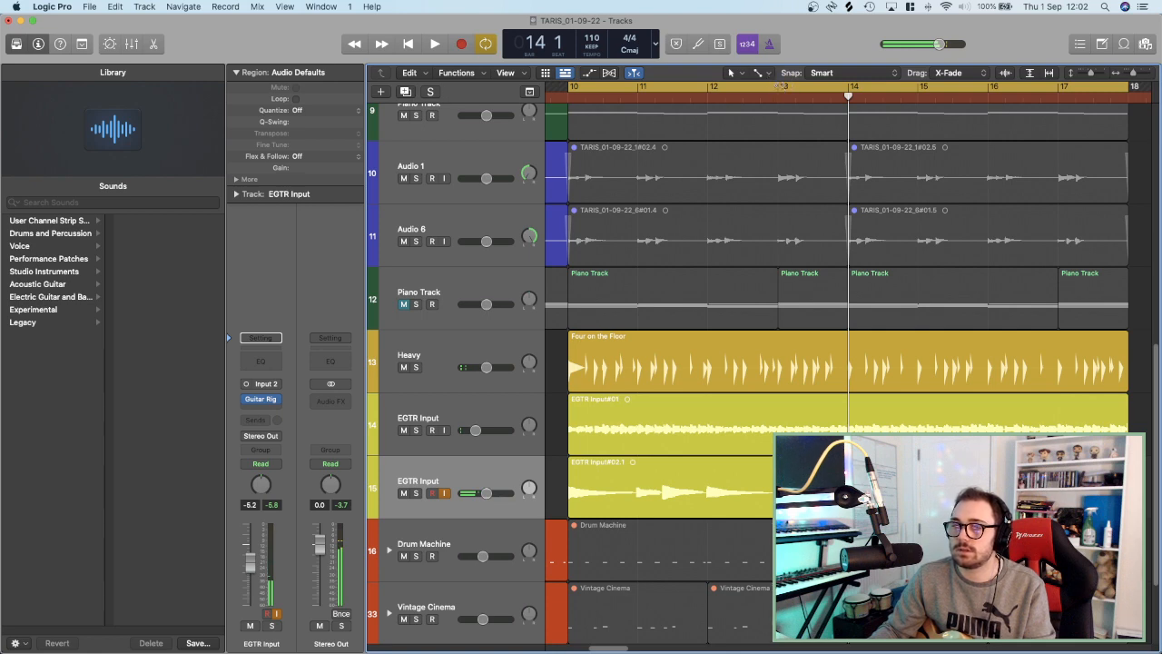
key("super+d")
Try recording a guitar take from bar 12 on the duplicated EGTR Input track and undo it.
left_click(706, 94)
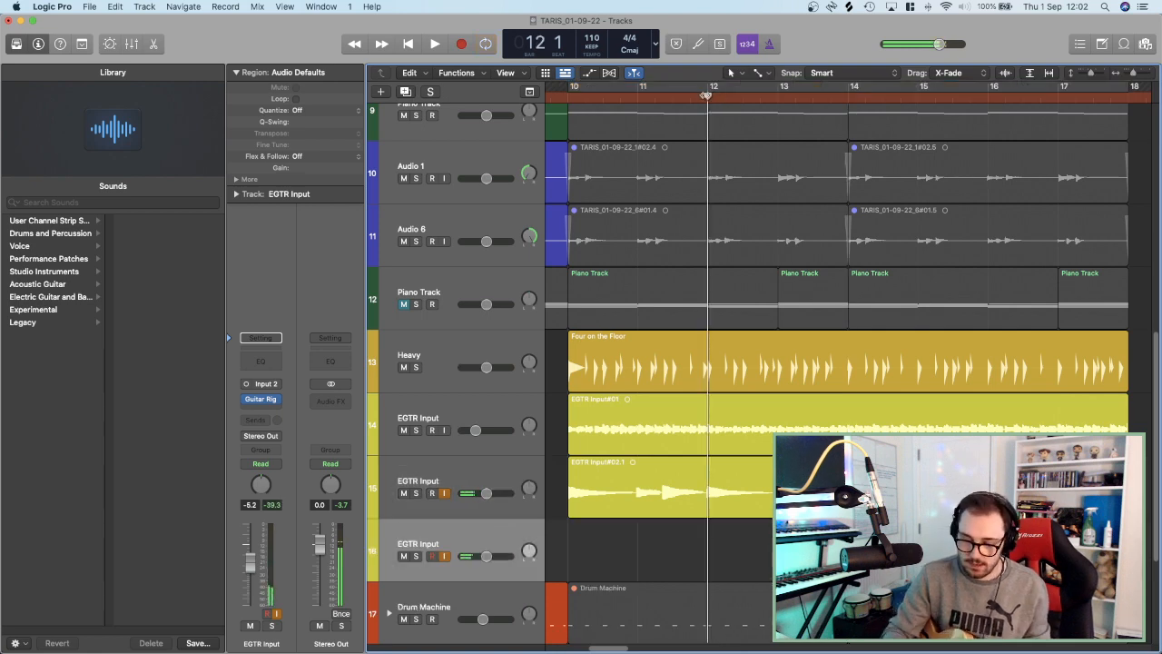
key("r")
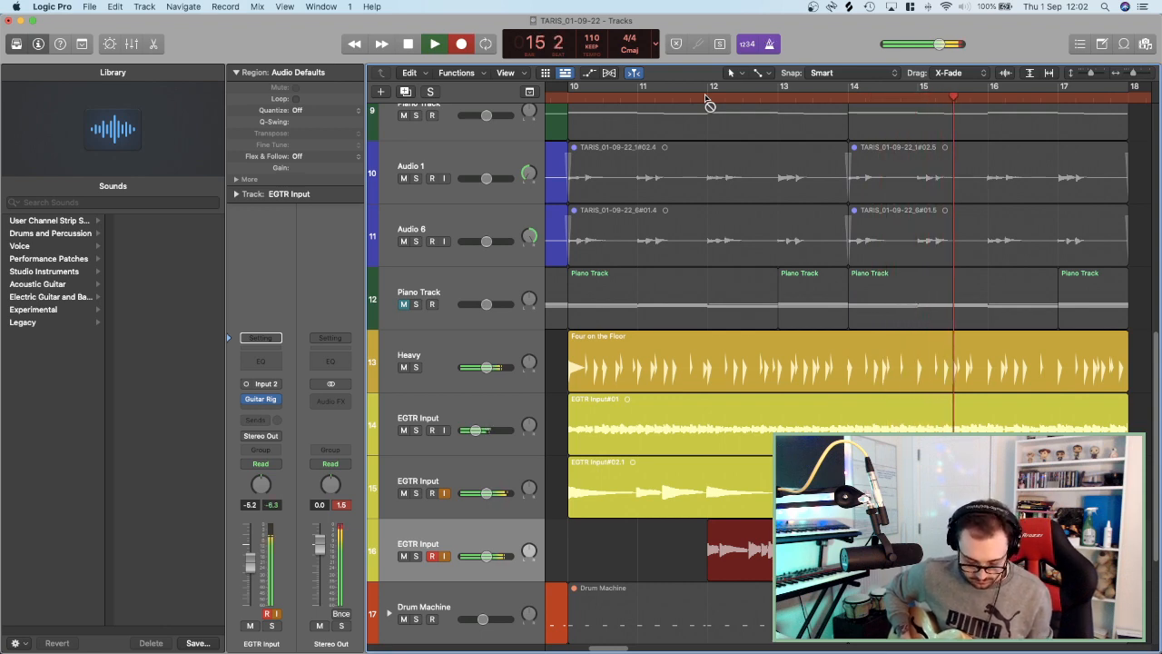
key("space")
key("super+z")
Rewind a few bars and try another guitar take on the duplicated EGTR Input track.
key("comma")
key("comma")
key("comma")
key("comma")
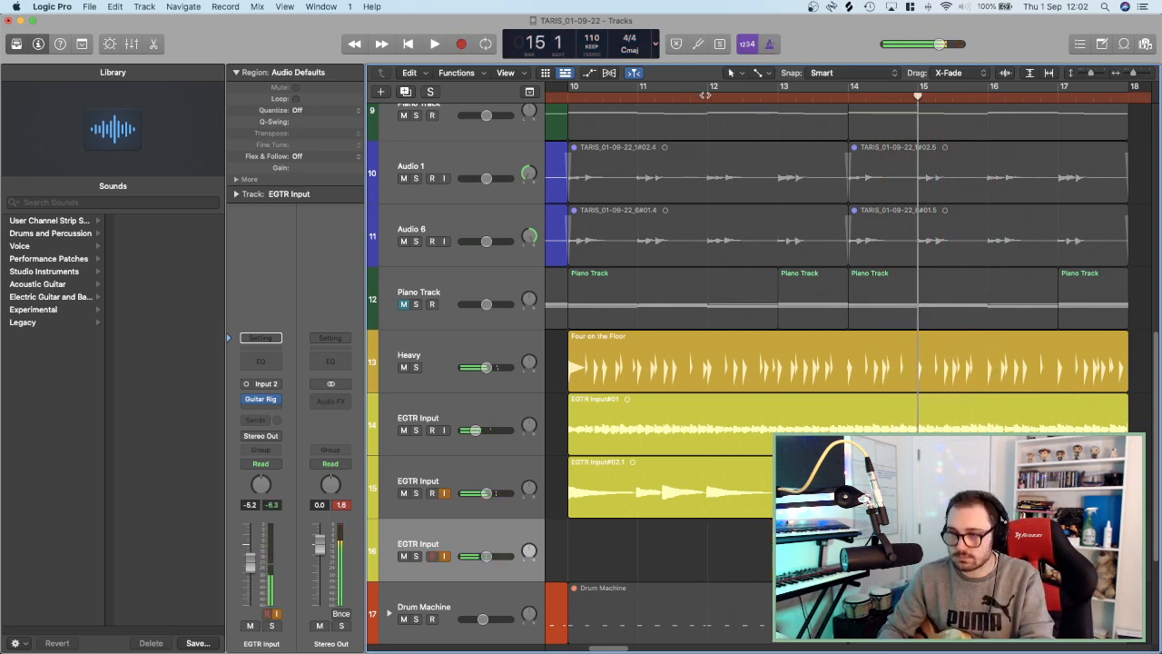
key("r")
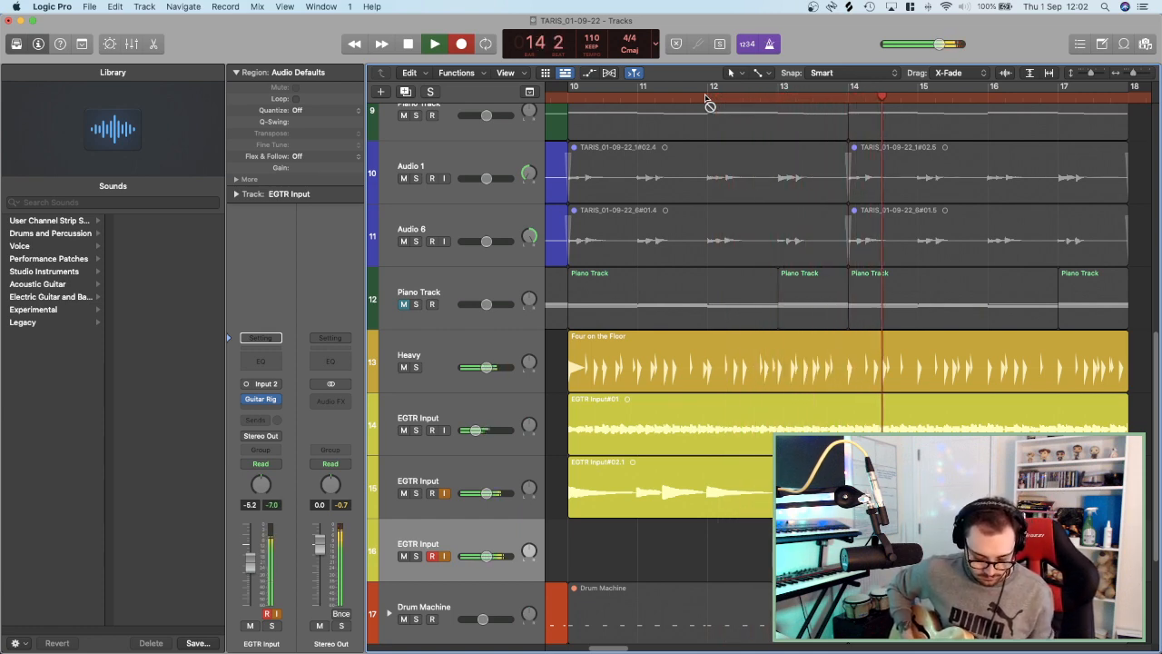
key("space")
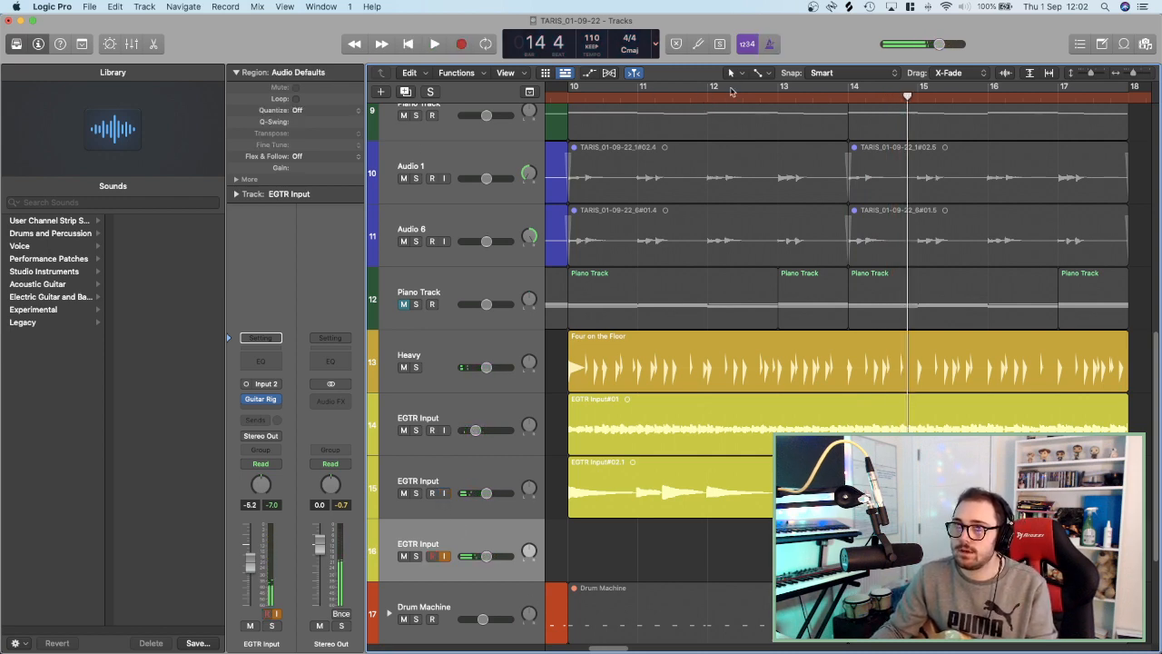
Record a guitar take on the duplicated EGTR Input track from just after bar 12 and listen back to it.
left_click(732, 91)
key("r")
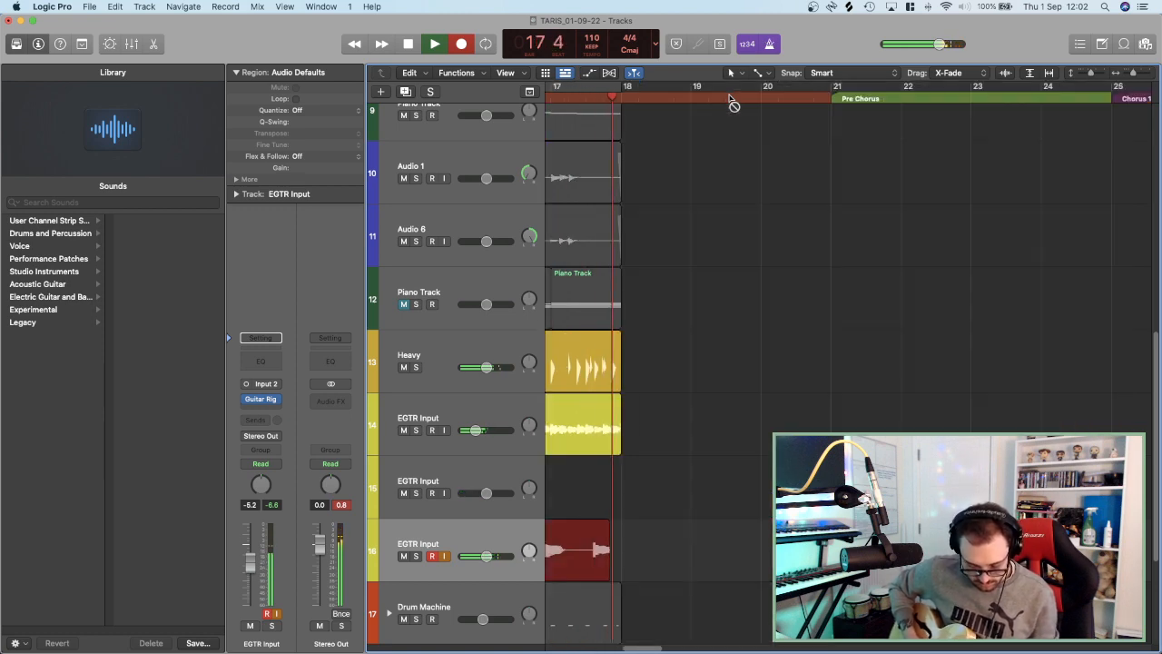
key("space")
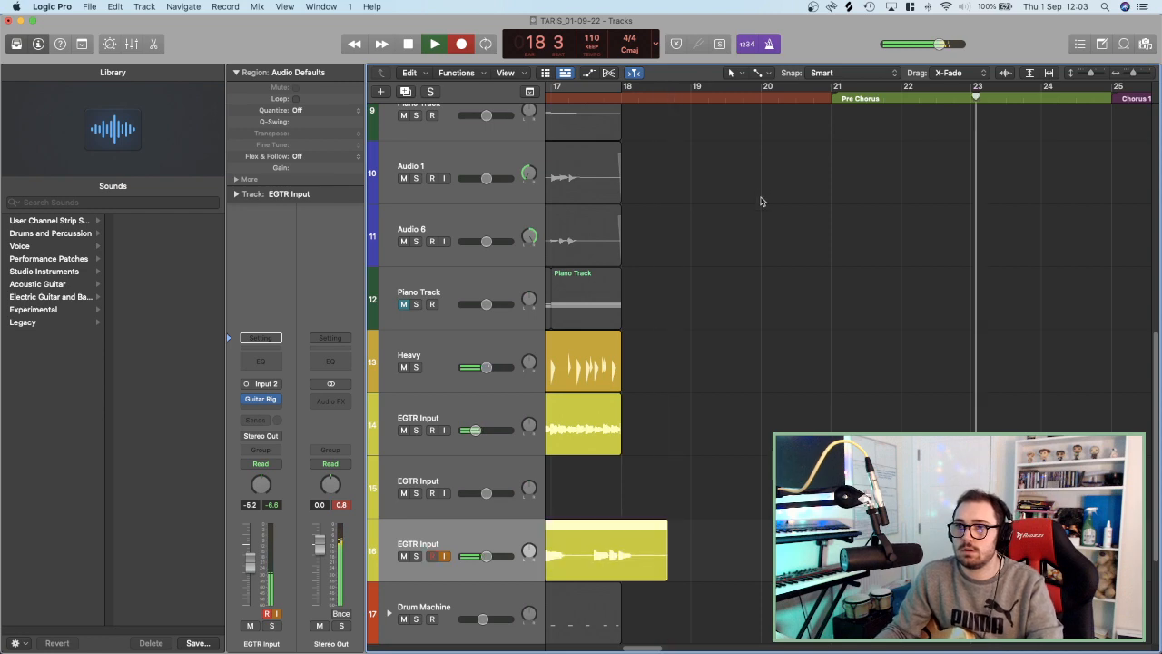
left_click(695, 102)
key("space")
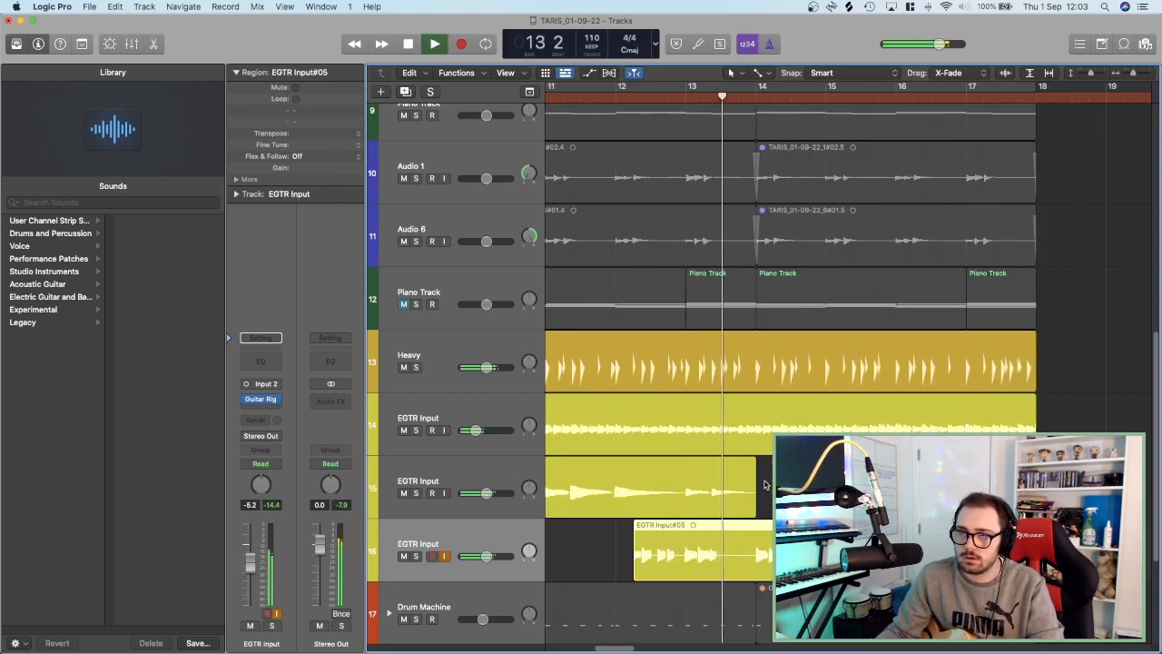
scroll(760, 529, "down", 1)
scroll(750, 573, "right", 1)
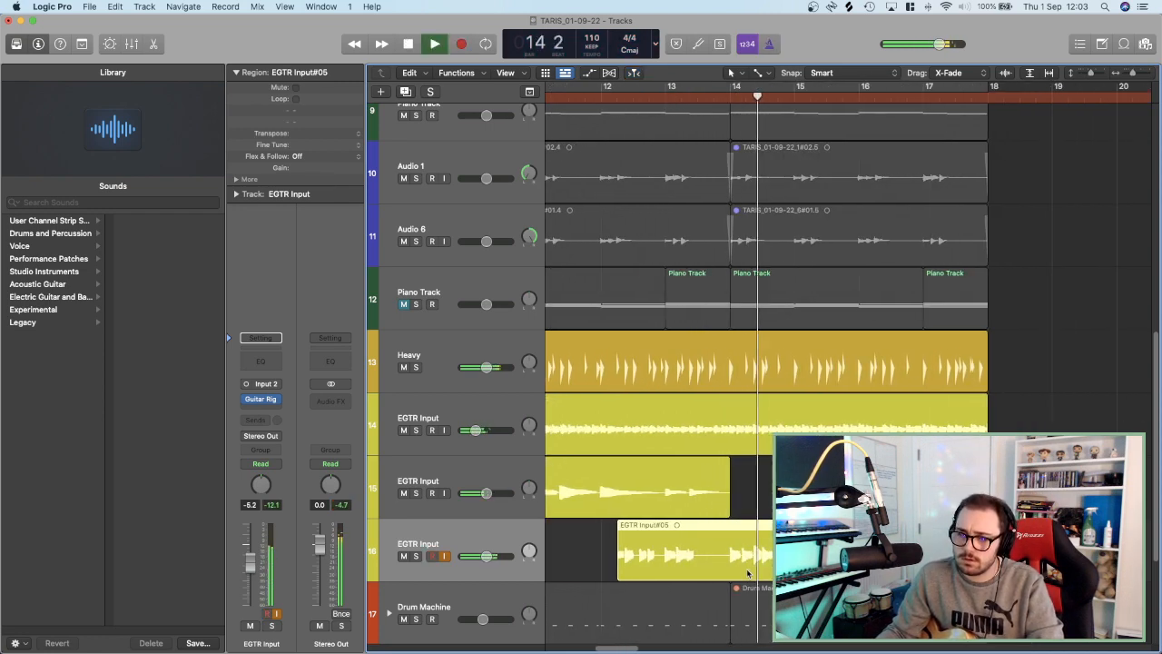
scroll(664, 596, "up", 1)
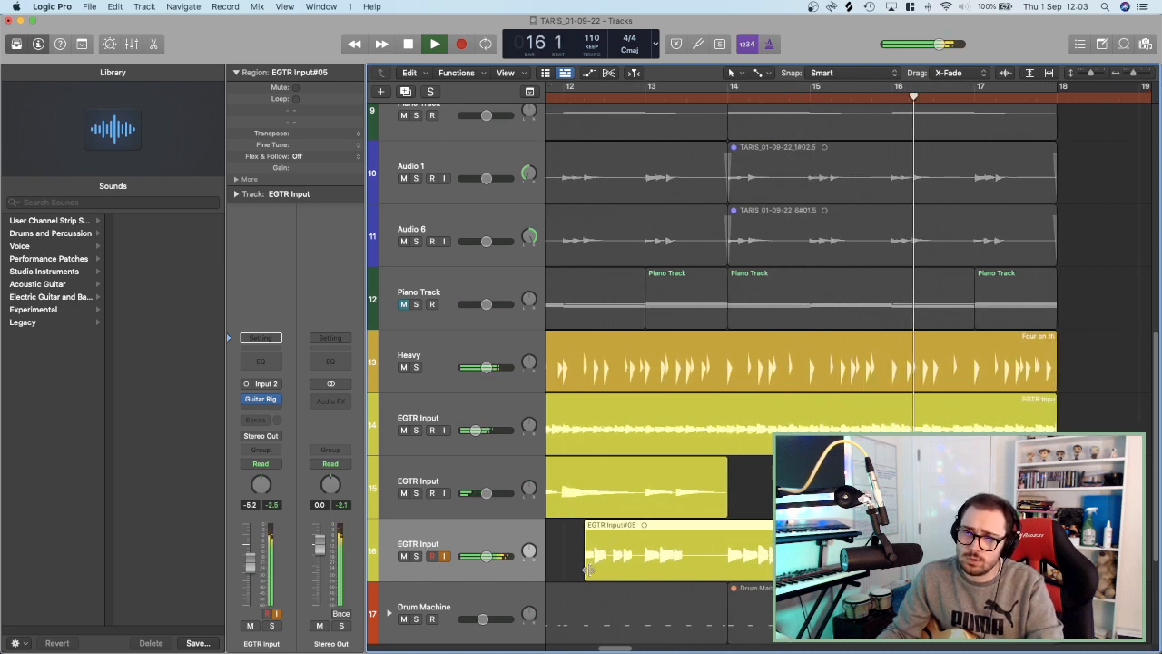
Trim the new take's start to just before bar 14, move it onto the second EGTR Input track, and replay the join.
left_click_drag(586, 563, 746, 485)
key("space")
left_click(707, 99)
key("space")
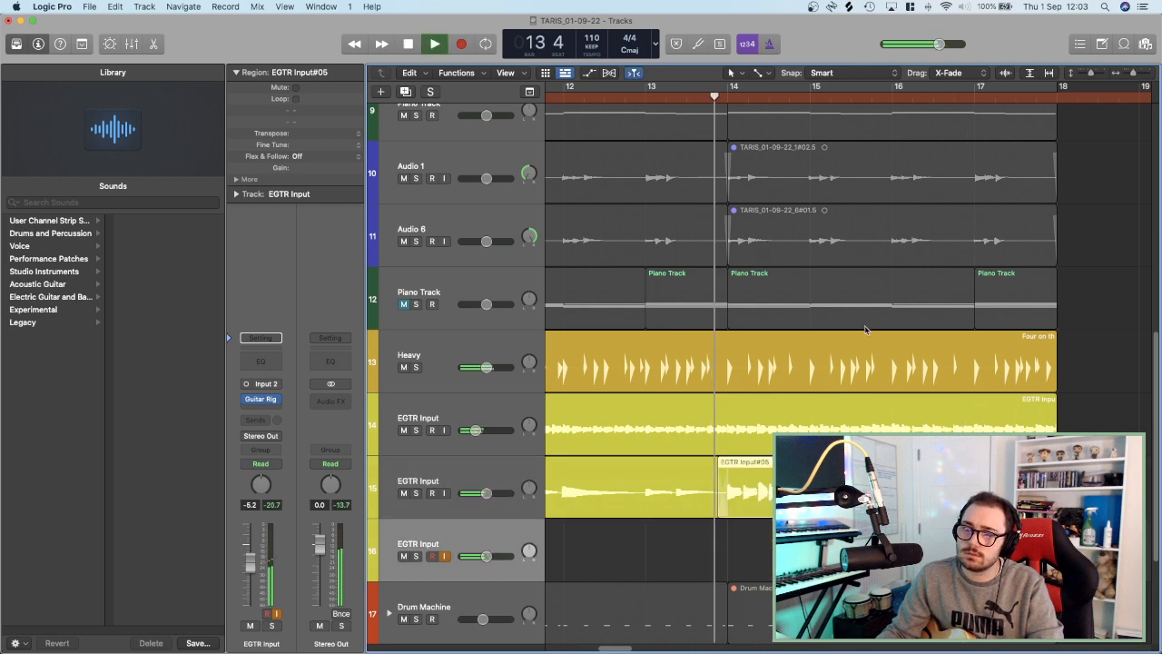
Lower the second EGTR Input track's volume to -12.0 dB and replay the guitars from bar 14 beat 4.
scroll(862, 334, "right", 3)
key("super+Left")
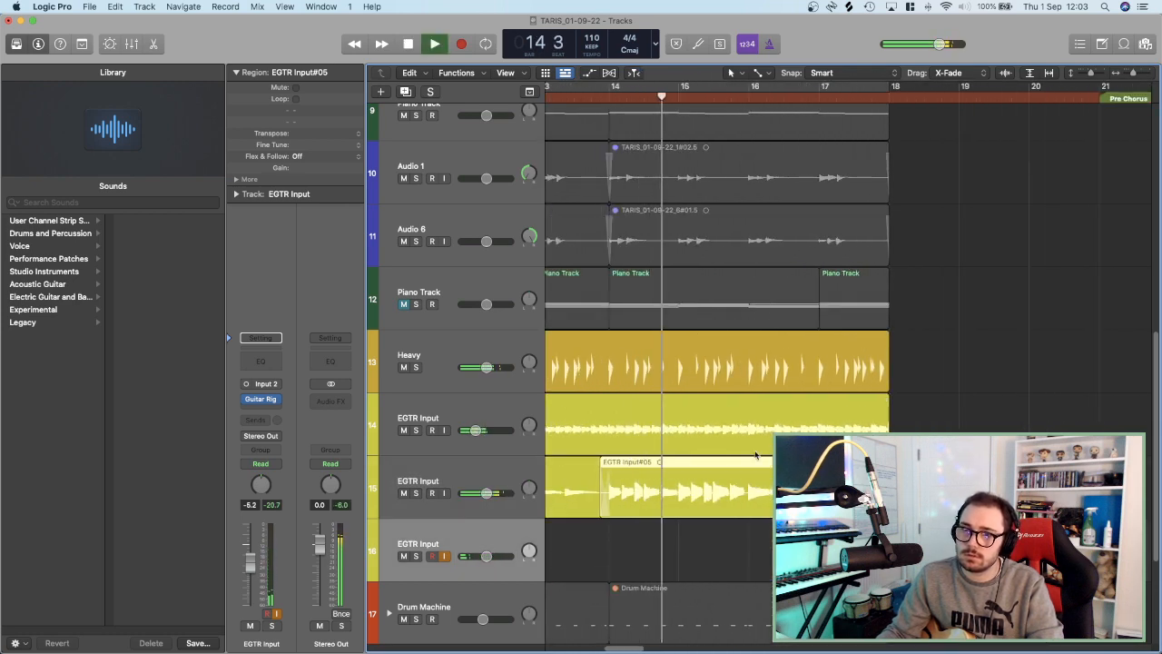
key("super+Left")
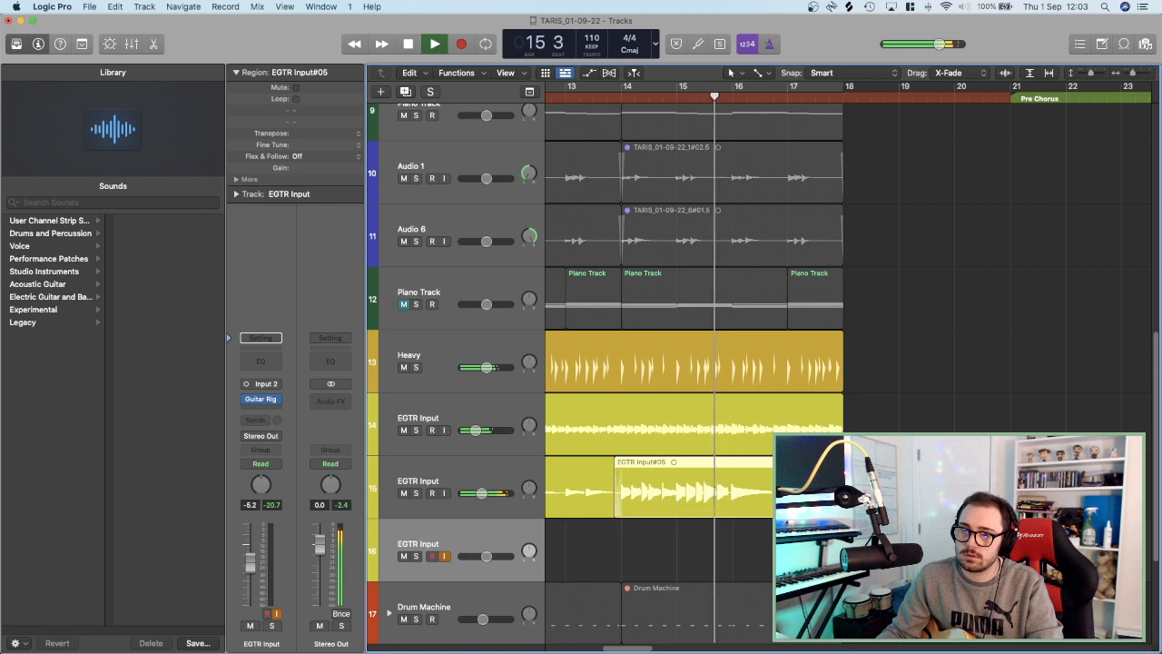
left_click(462, 477)
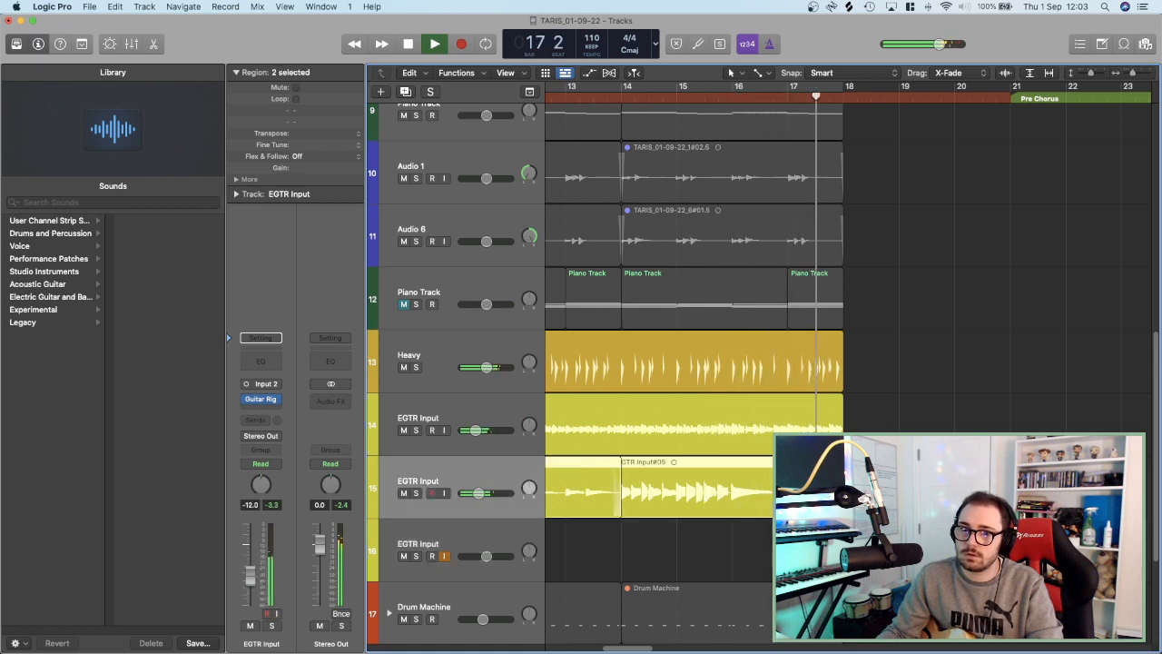
left_click(663, 100)
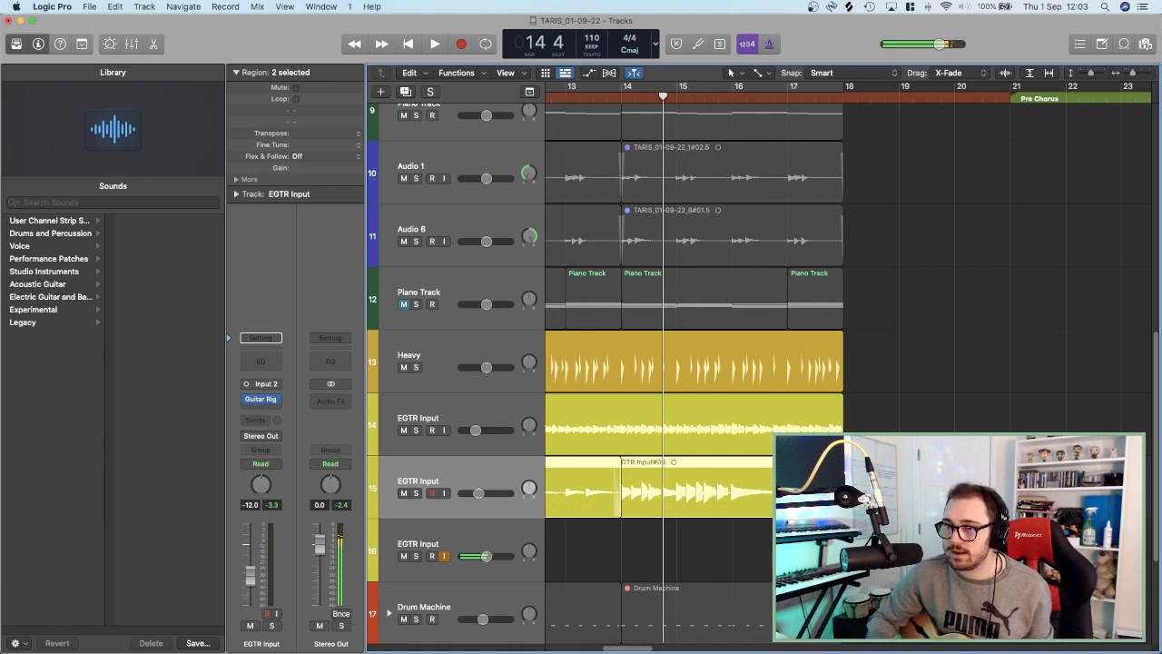
key("space")
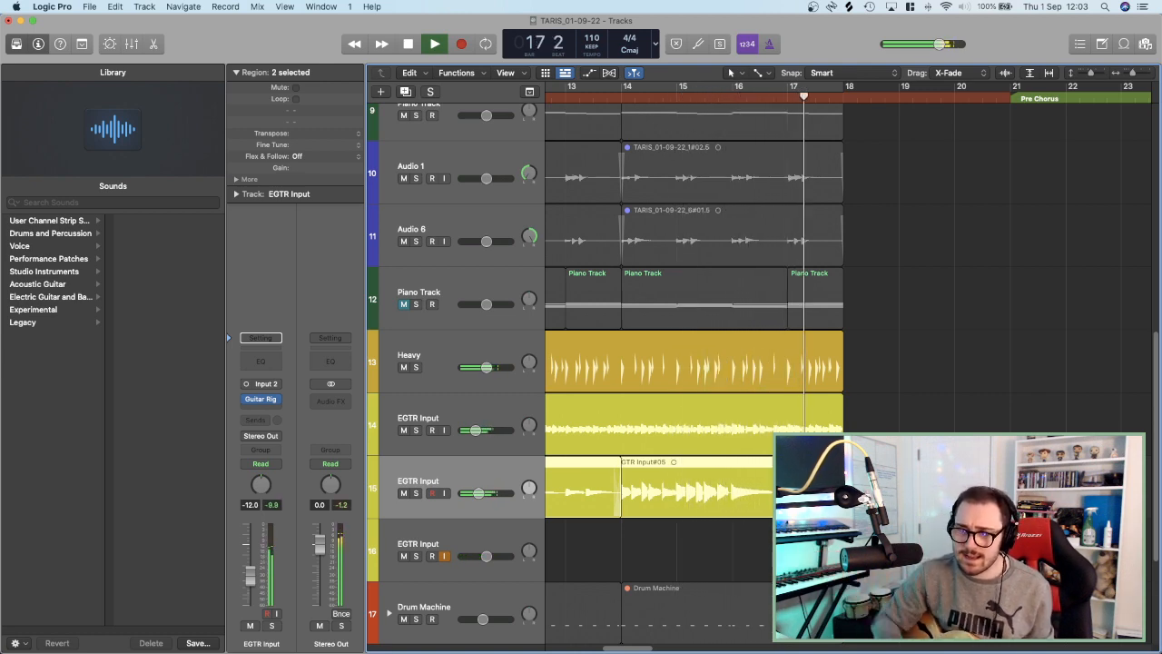
key("space")
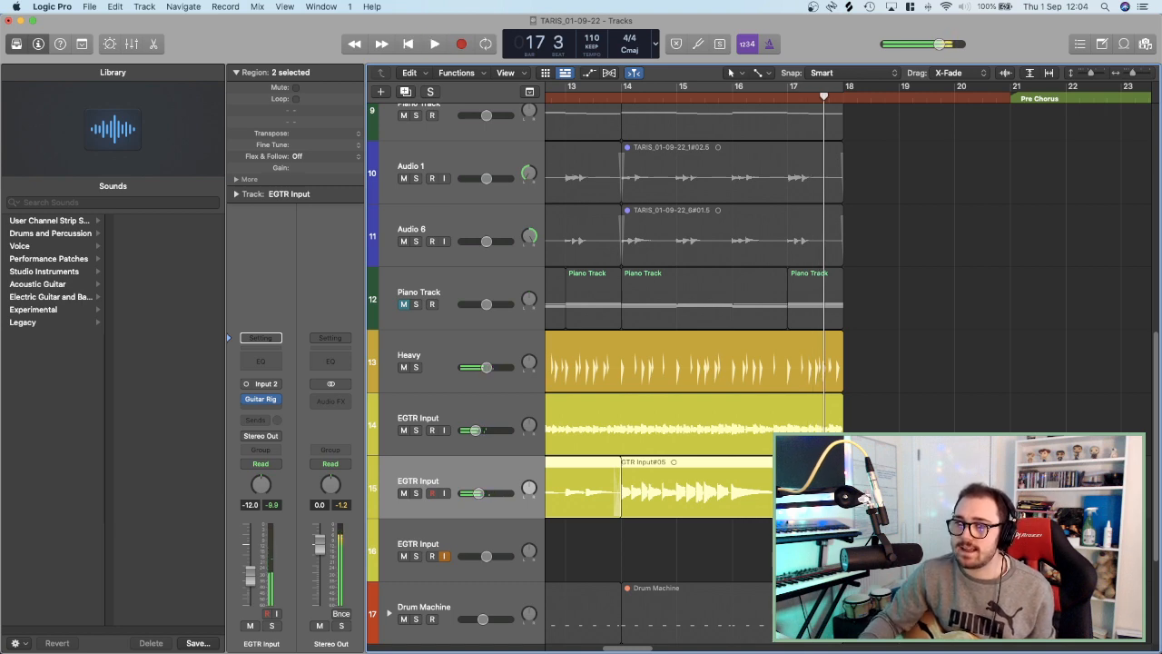
Undo the last region edits on the second EGTR Input track and trim its later region's end to about bar 16 beat 3.
key("super+z")
key("super+z")
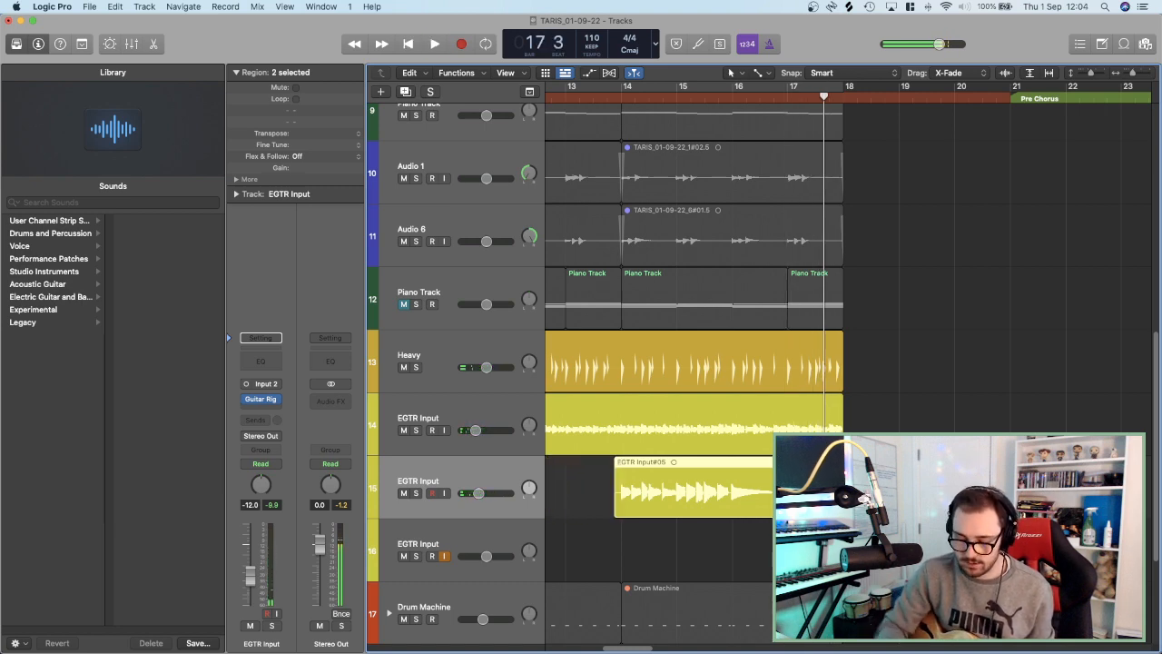
key("super+z")
key("super+z")
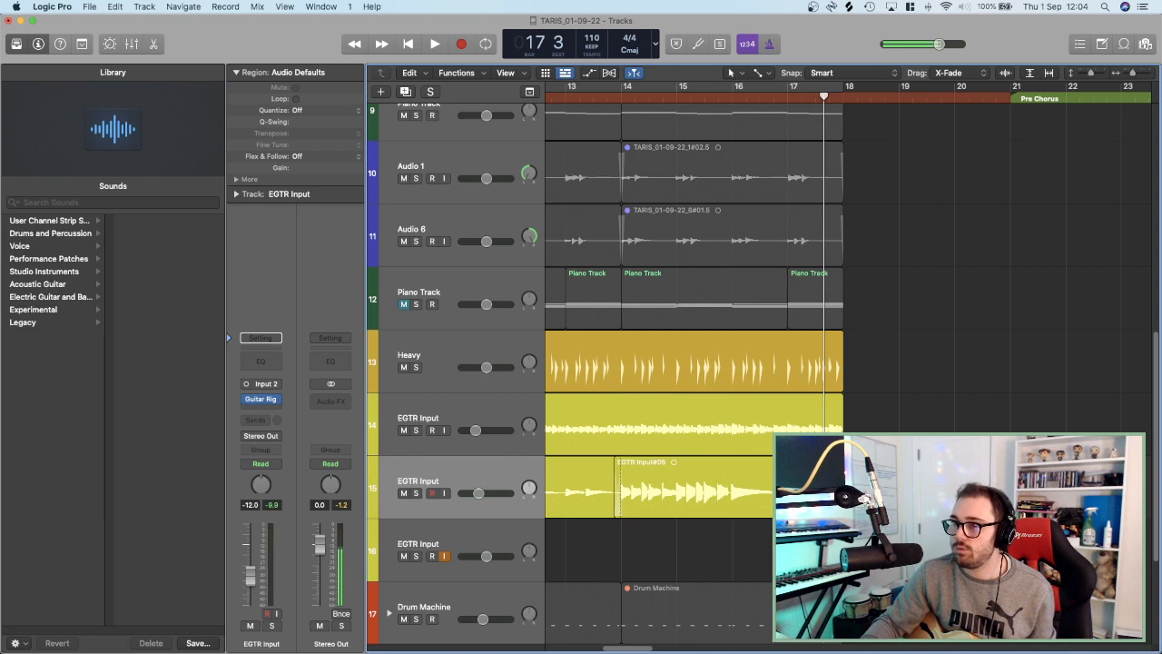
left_click_drag(836, 515, 765, 515)
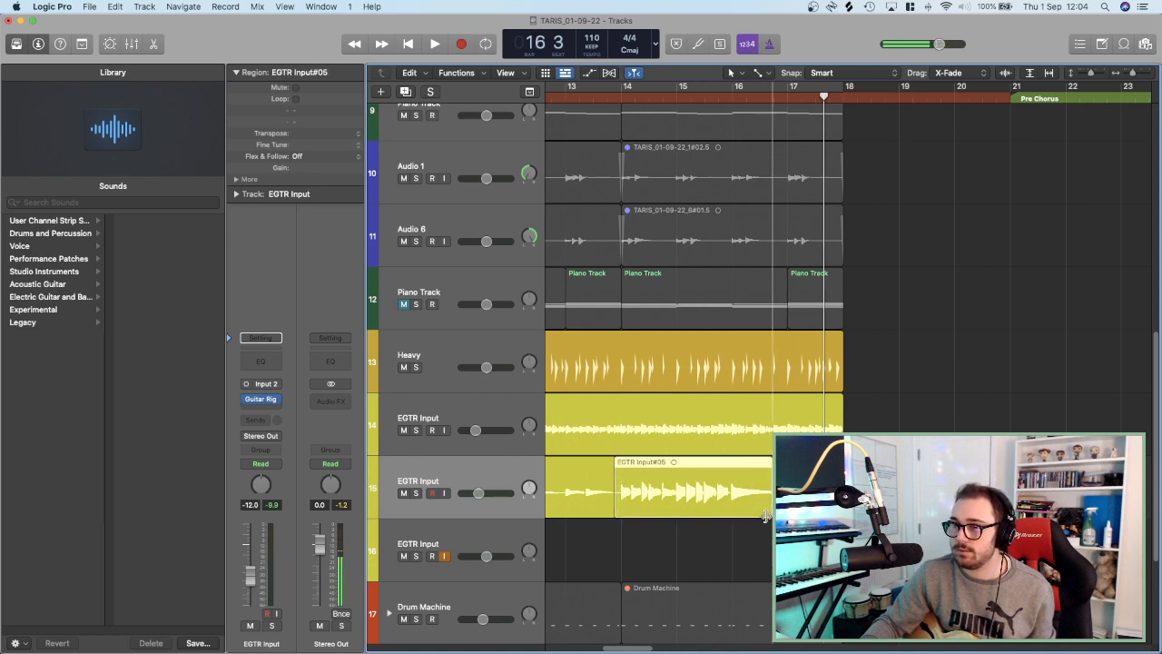
Try recording a guitar ending on the third EGTR Input track from bar 15 and undo the take.
left_click(482, 541)
left_click(678, 97)
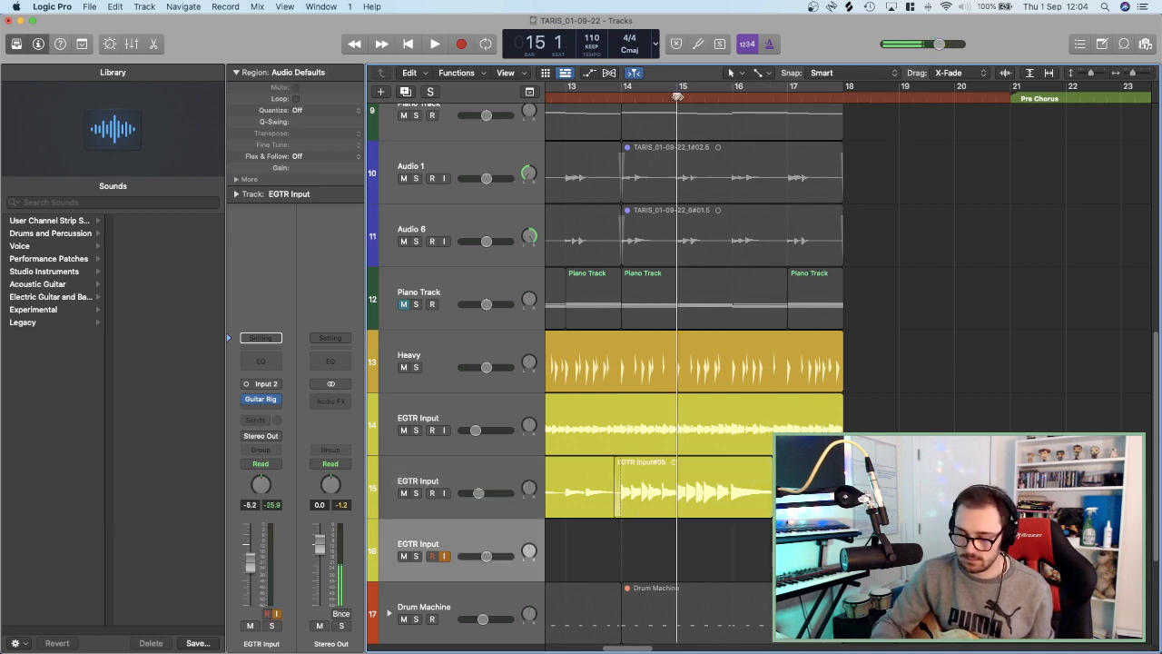
key("r")
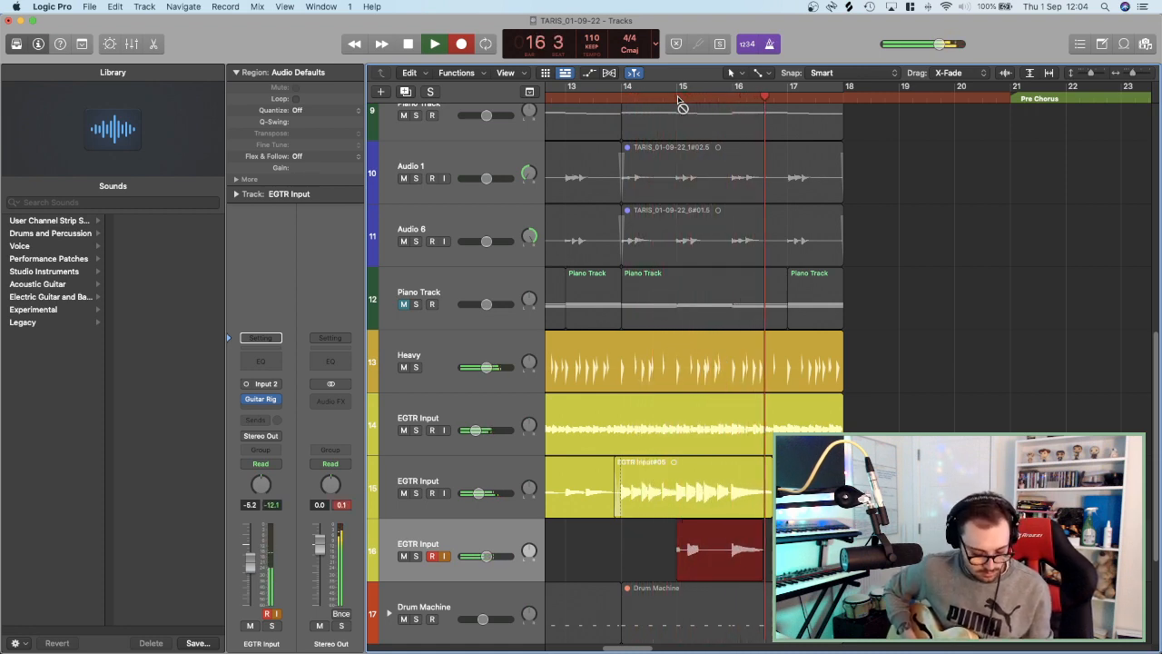
key("space")
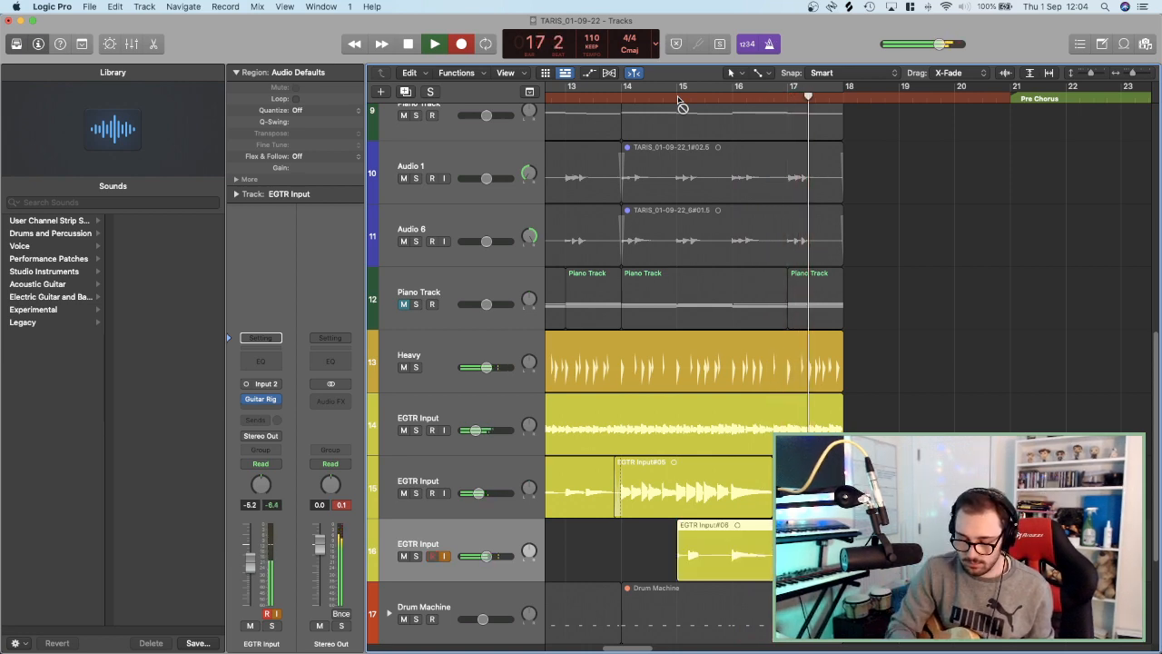
key("super+z")
Discard the current take on the third EGTR Input track and record a new guitar ending from bar 15 to about bar 20.
key("comma")
key("comma")
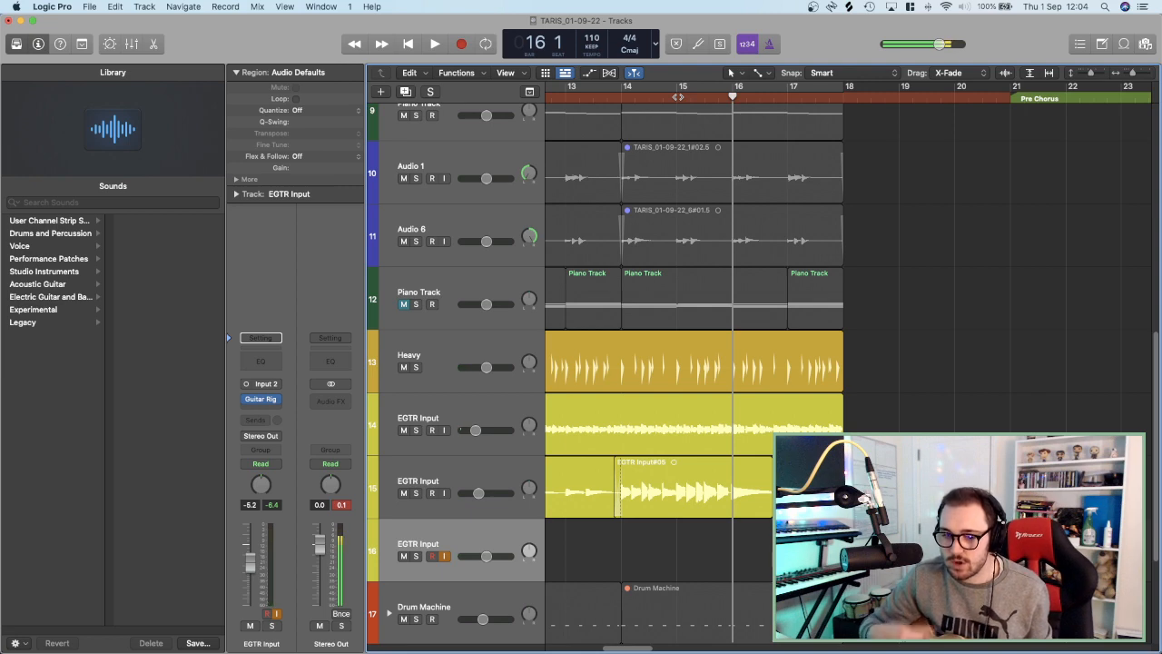
left_click(678, 96)
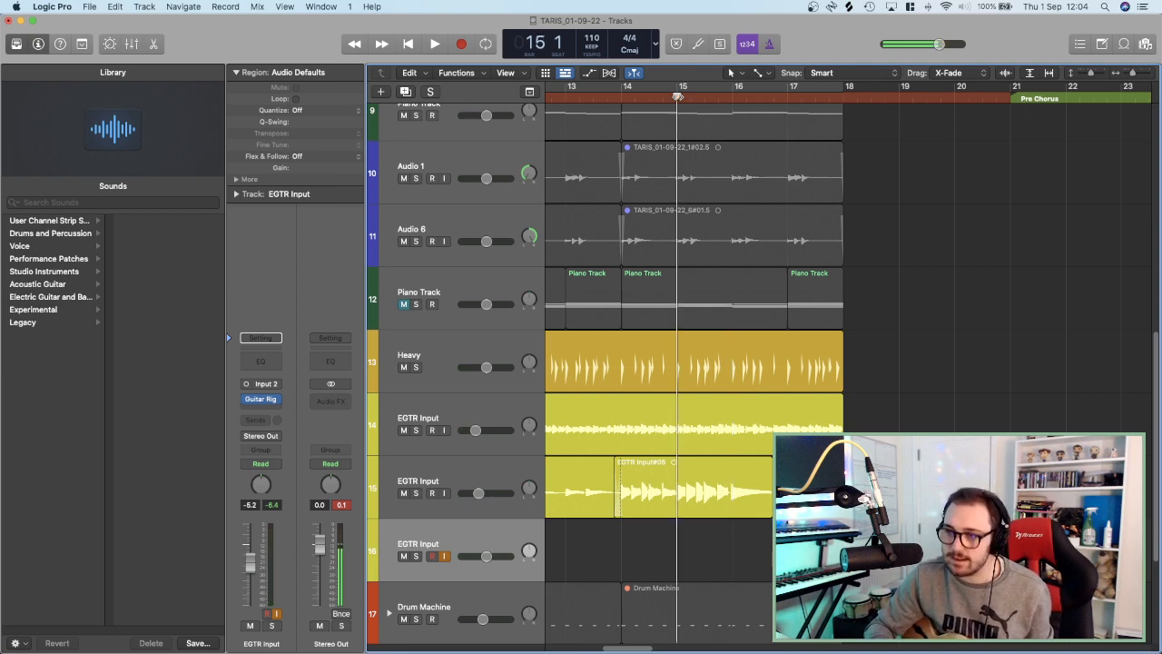
key("r")
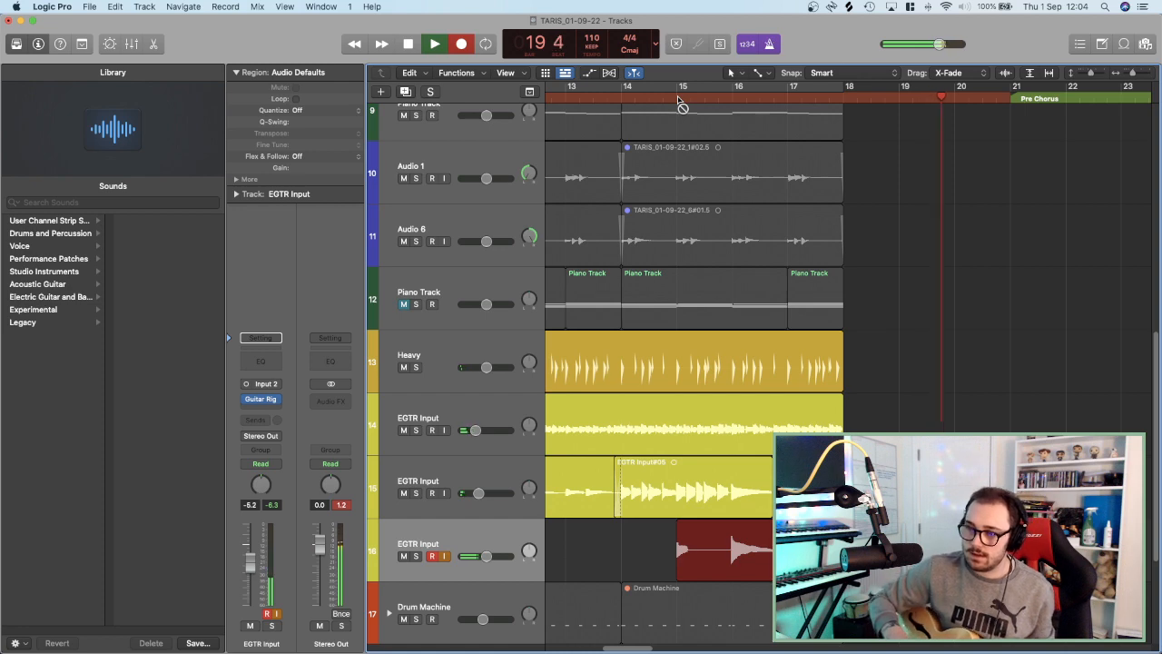
key("space")
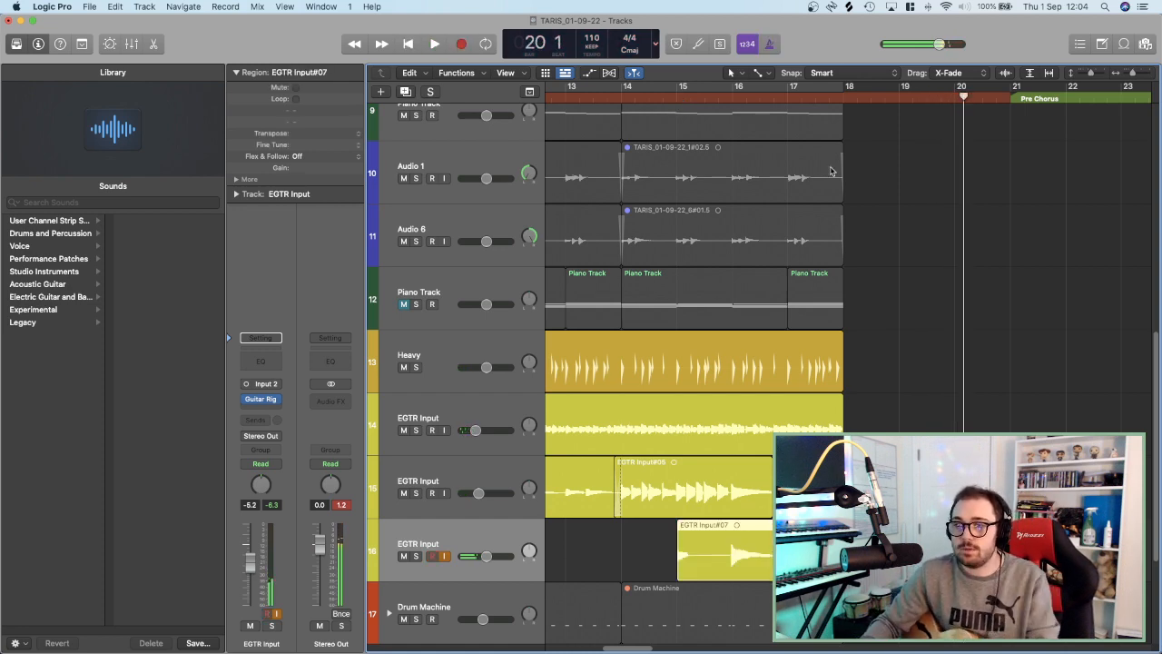
Trim the new ending take's start to just before bar 17 and move it onto the second EGTR Input track.
left_click(733, 106)
key("space")
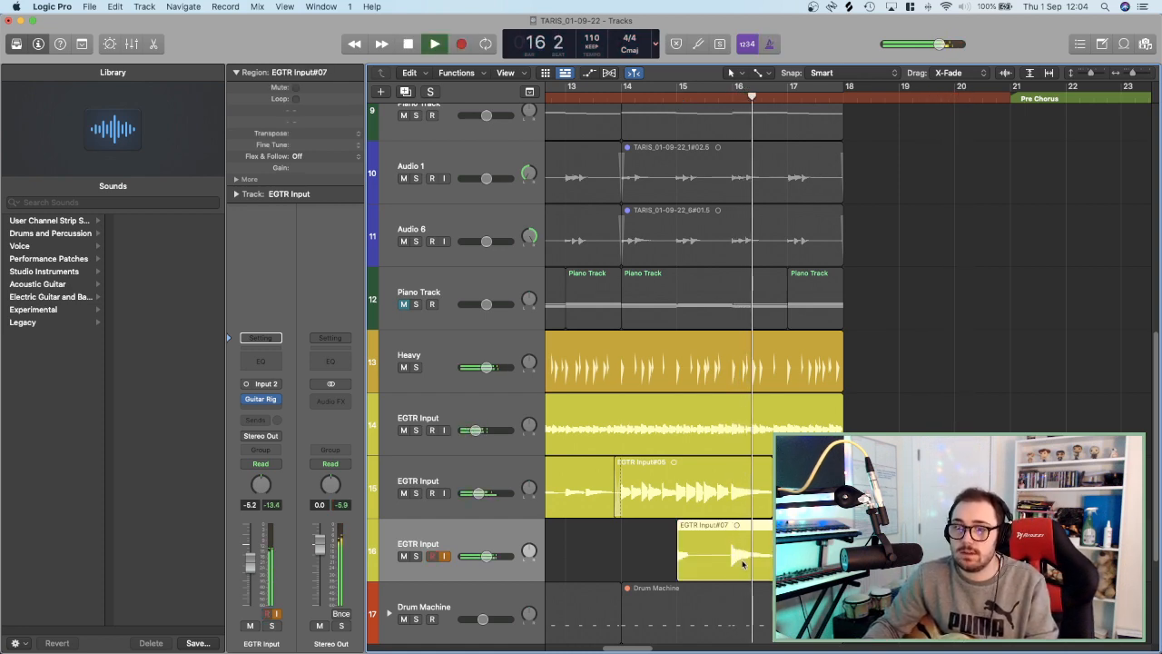
left_click_drag(679, 567, 803, 496)
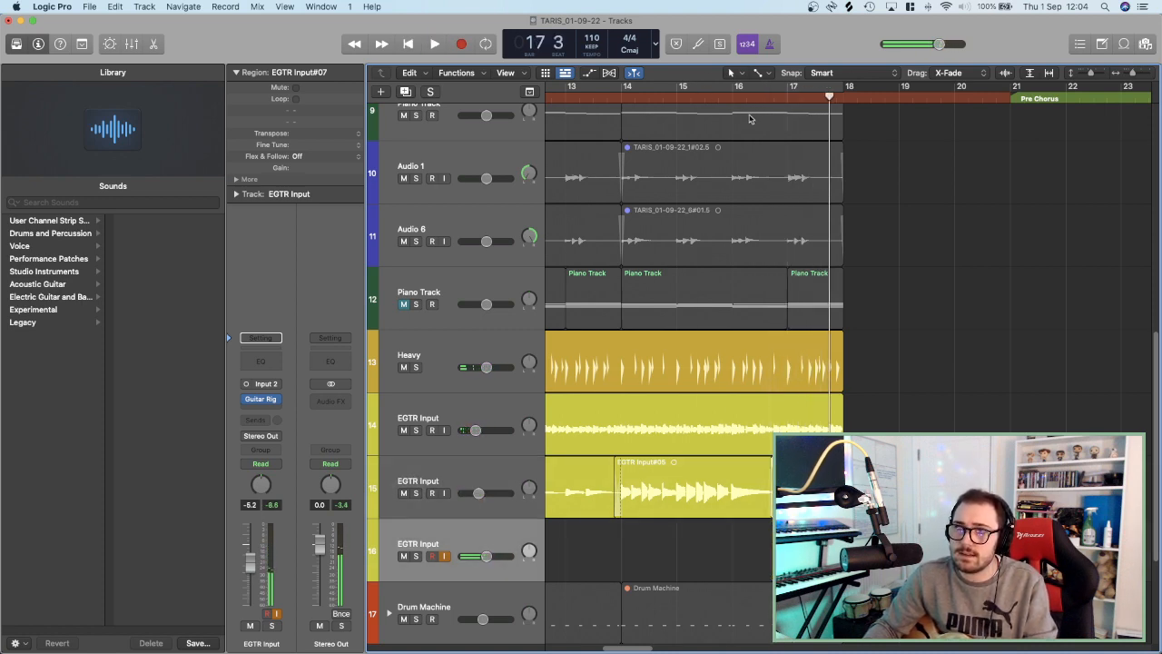
Replay from about bar 16 to check how the new guitar ending joins the rest of the section.
left_click(749, 98)
key("space")
scroll(770, 236, "left", 10)
scroll(763, 263, "down", 5)
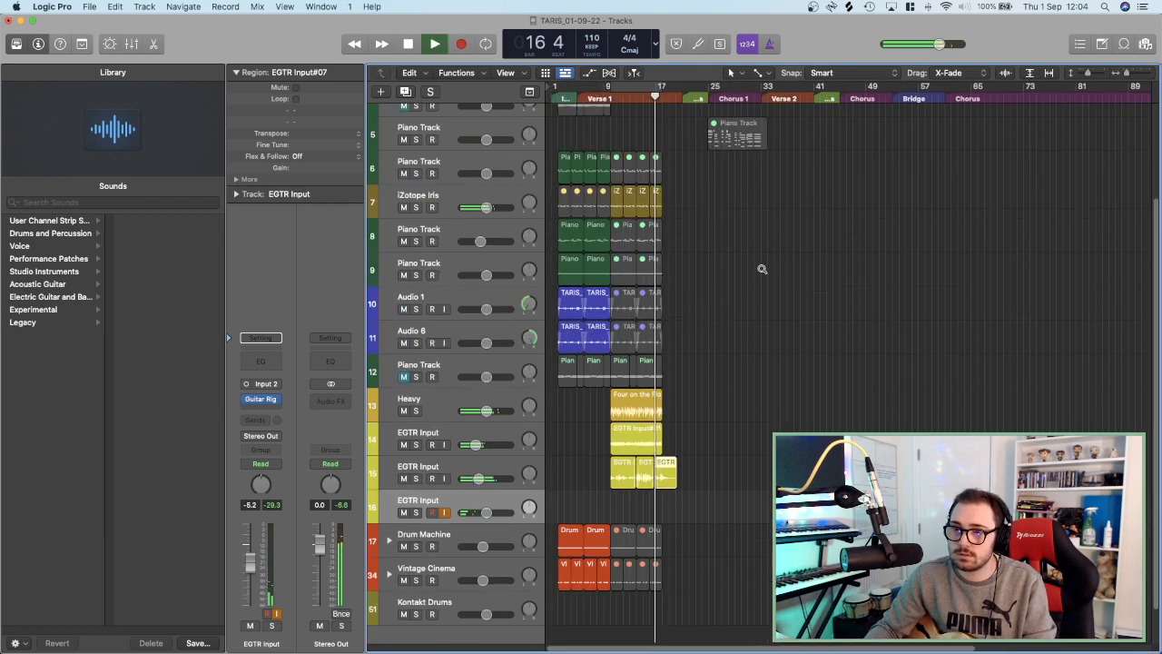
scroll(759, 281, "down", 3)
scroll(747, 323, "up", 5)
scroll(741, 325, "right", 5)
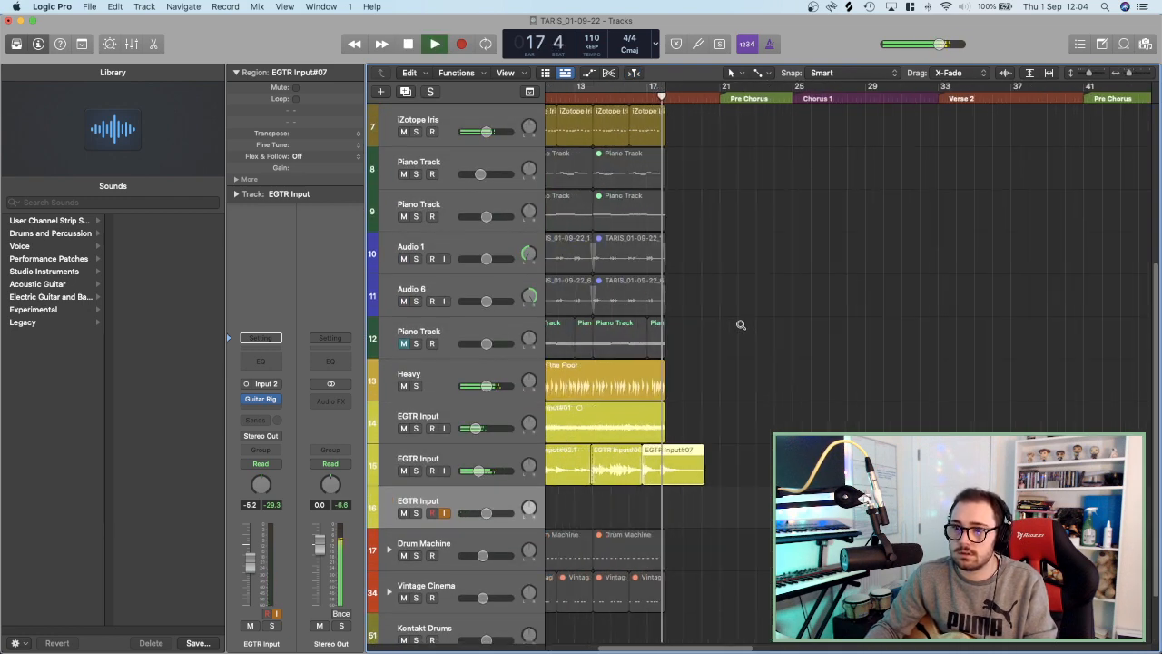
scroll(741, 324, "right", 2)
left_click(617, 99)
scroll(626, 182, "down", 4)
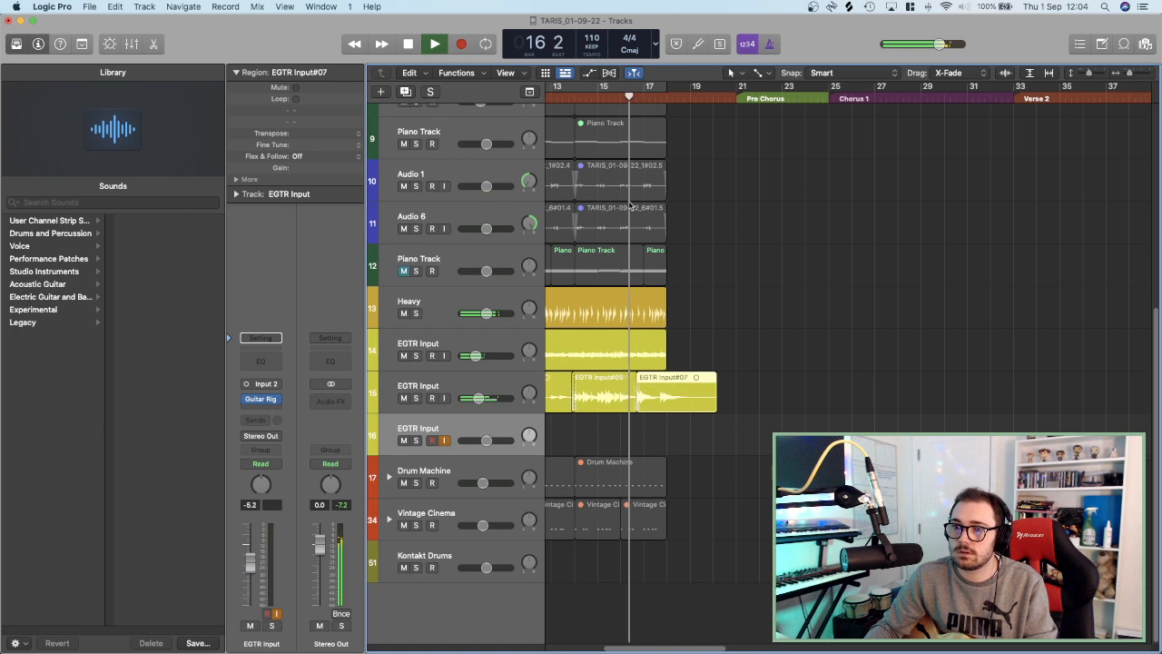
key("space")
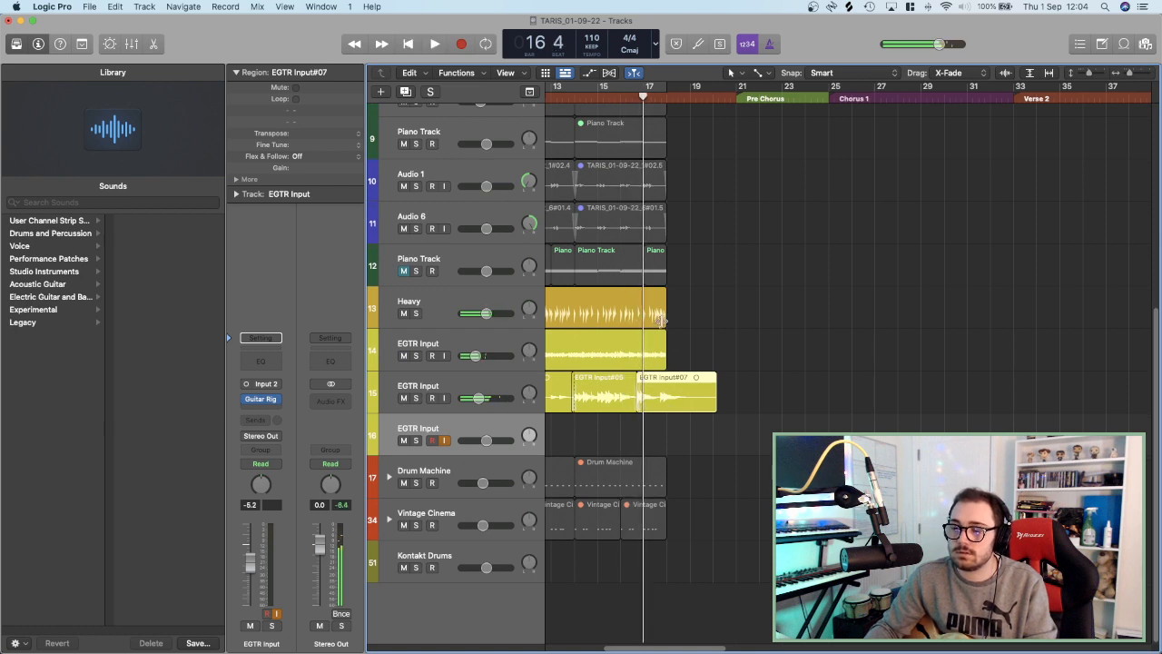
Trim the ends of the Heavy drum region and the first EGTR Input track's region to bar 17.
left_click_drag(662, 320, 642, 319)
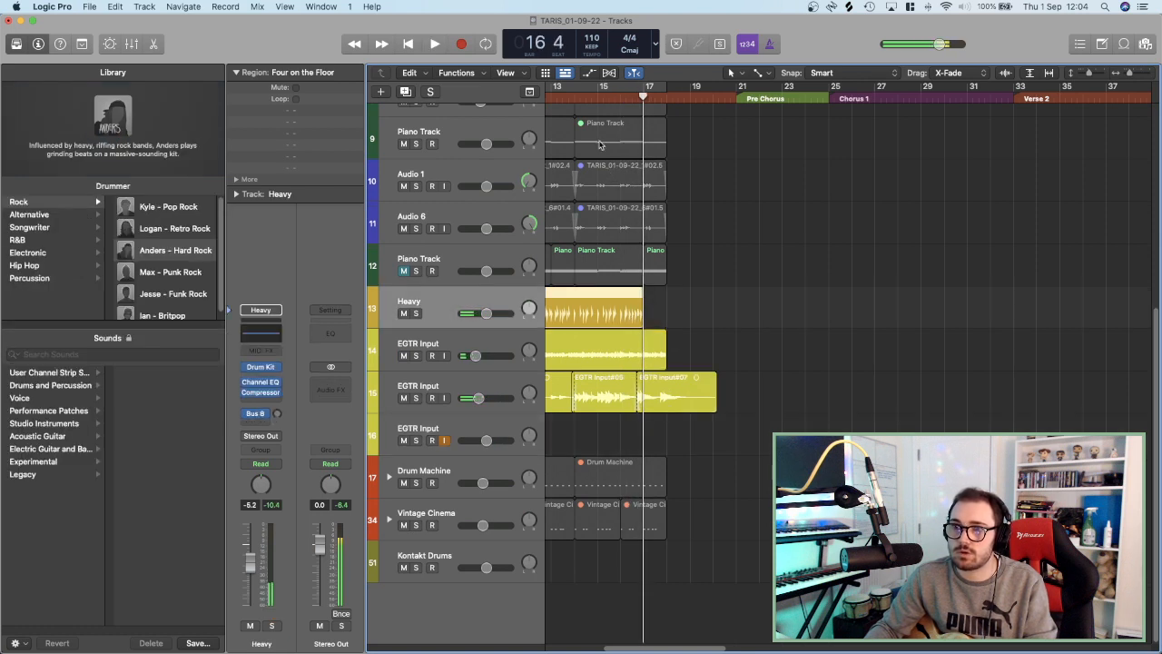
left_click(614, 99)
key("space")
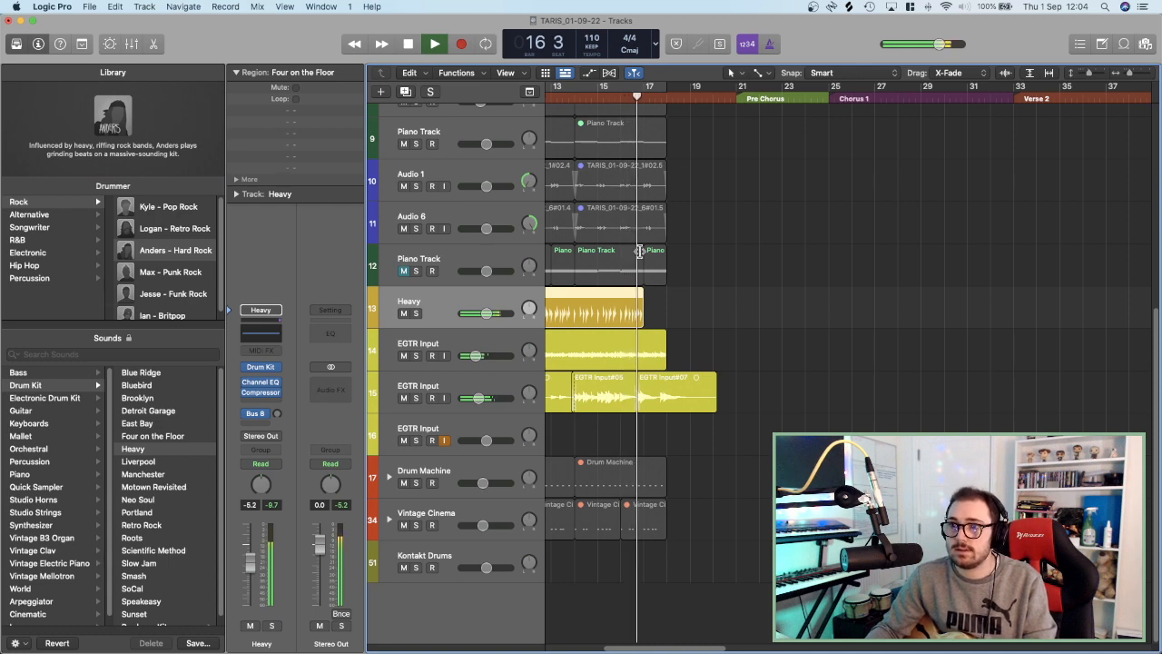
key("super+Right")
key("super+Right")
key("super+Right")
key("super+Right")
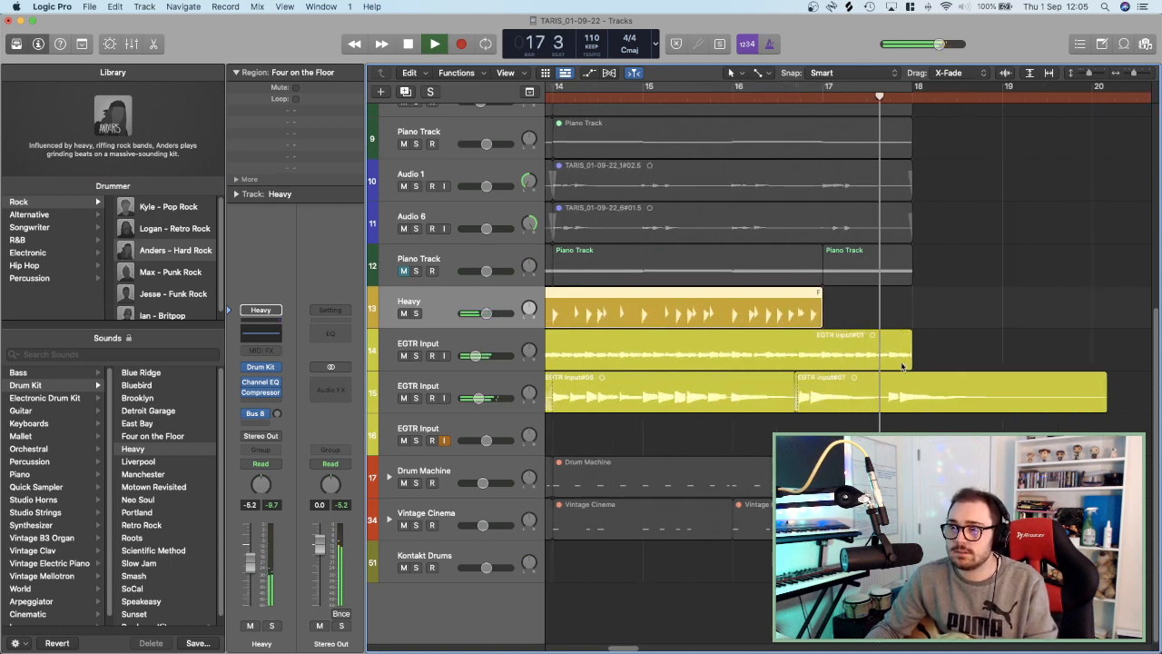
left_click_drag(904, 364, 819, 367)
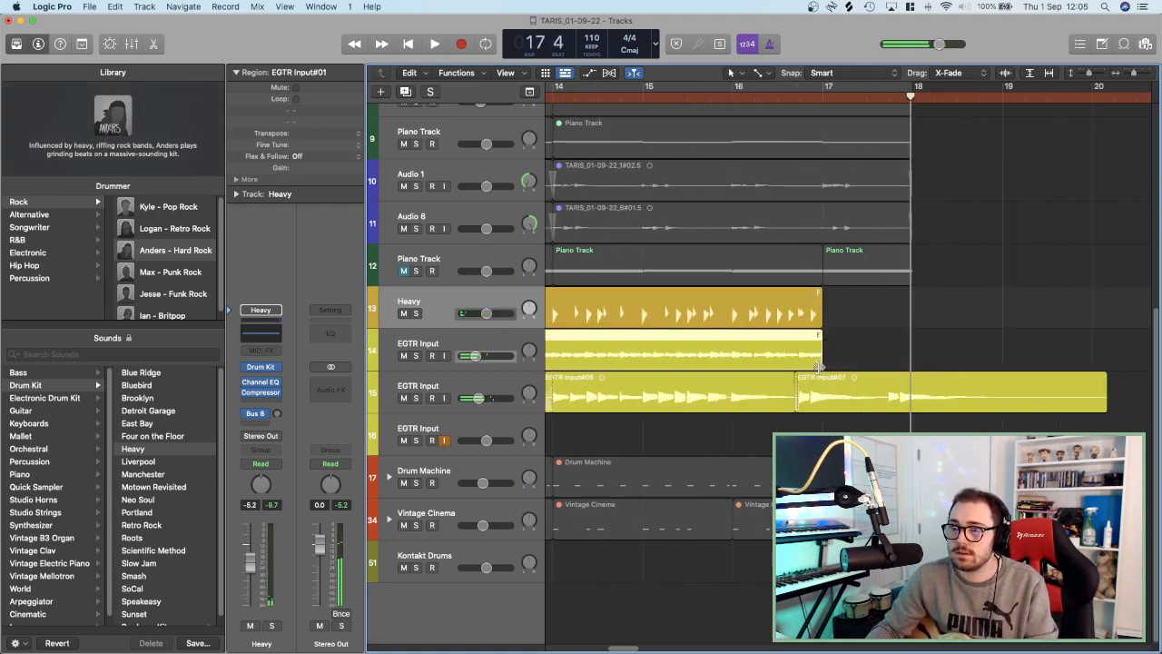
Copy the opening section's piano, iZotope Iris, Audio 1, Audio 6, Drum Machine and Vintage Cinema regions to bar 18.
key("super+Left")
key("super+Left")
key("super+Left")
key("super+Left")
scroll(823, 373, "left", 5)
left_click_drag(573, 575, 641, 472)
scroll(620, 452, "up", 5)
left_click_drag(564, 229, 790, 510)
scroll(647, 495, "up", 3)
key("super+Up")
key("super+Up")
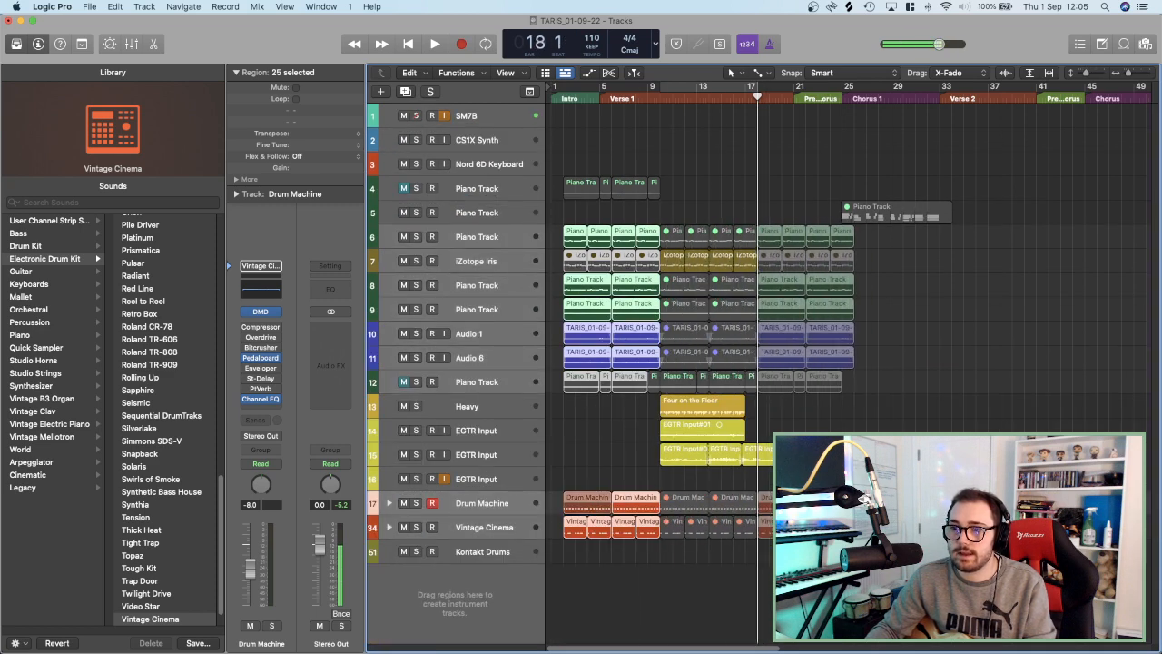
Play from about bar 9 to check the transitions into the heavy section and back into the copied section at bar 18.
left_click(661, 93)
key("space")
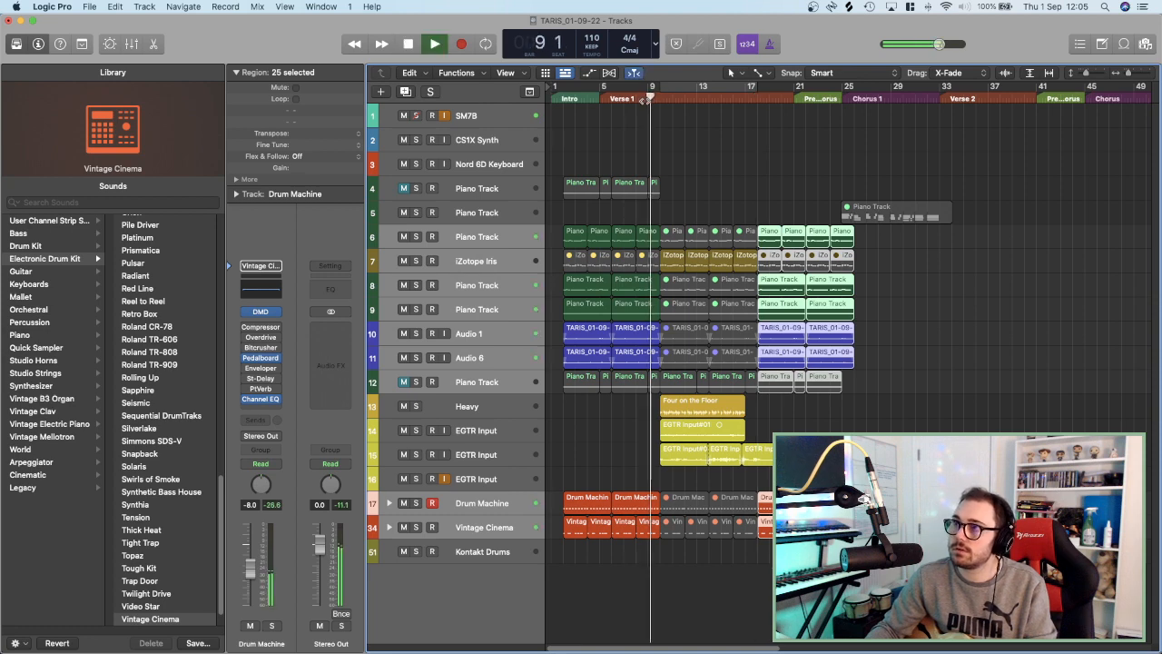
key("super+Down")
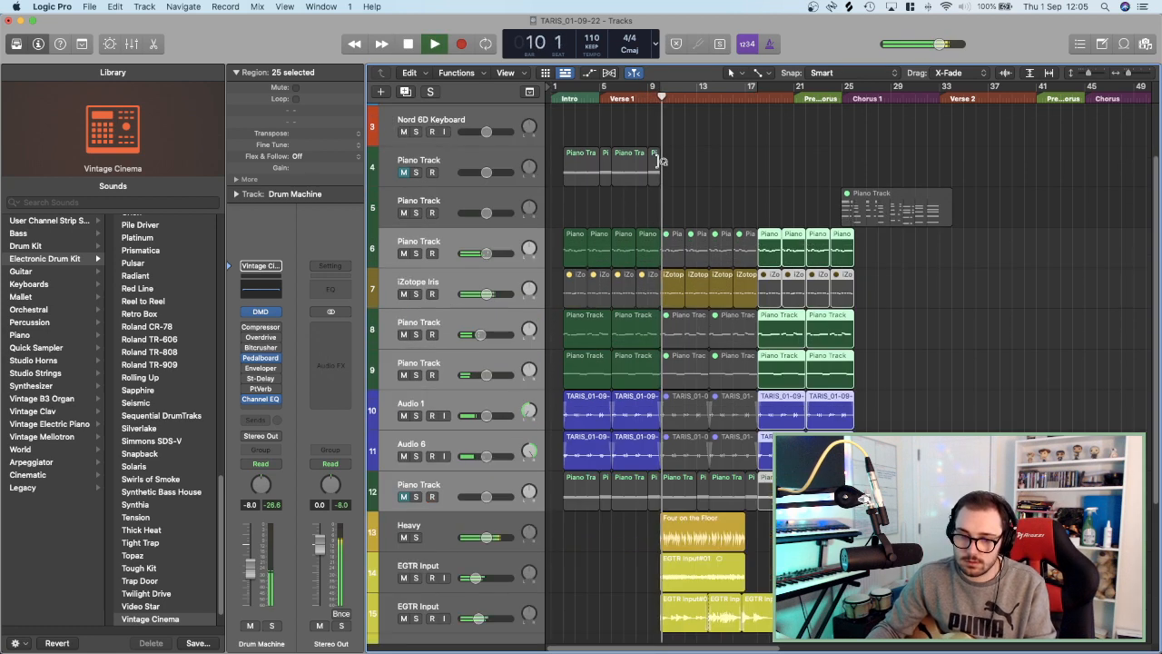
scroll(659, 178, "down", 5)
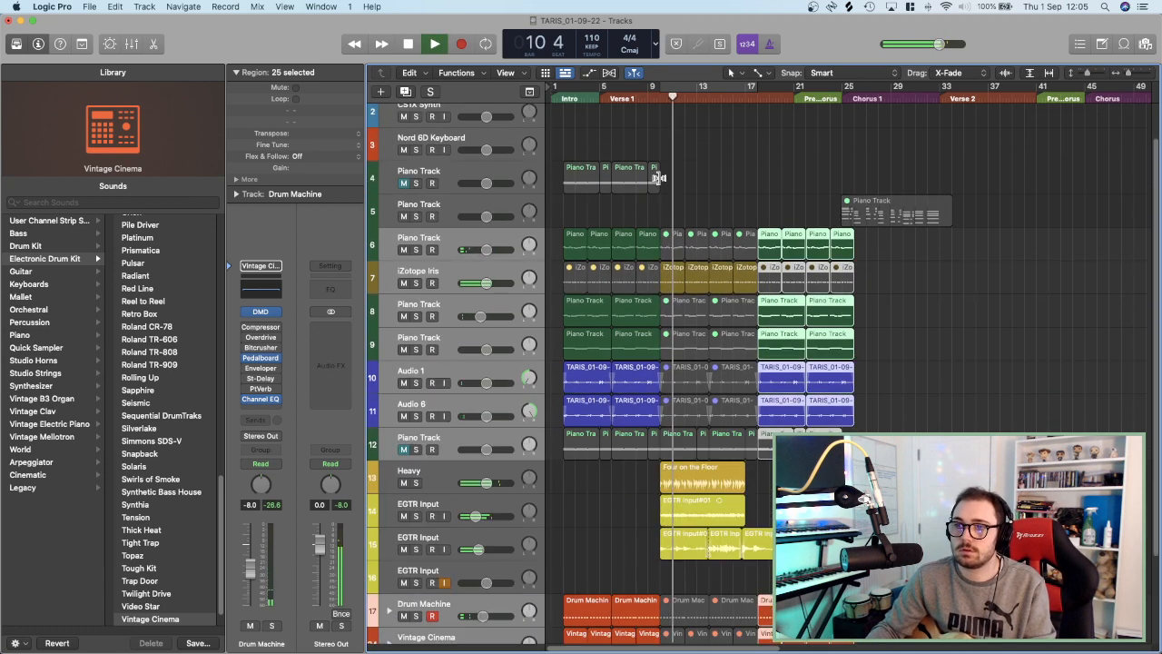
scroll(658, 179, "up", 3)
scroll(659, 189, "up", 1)
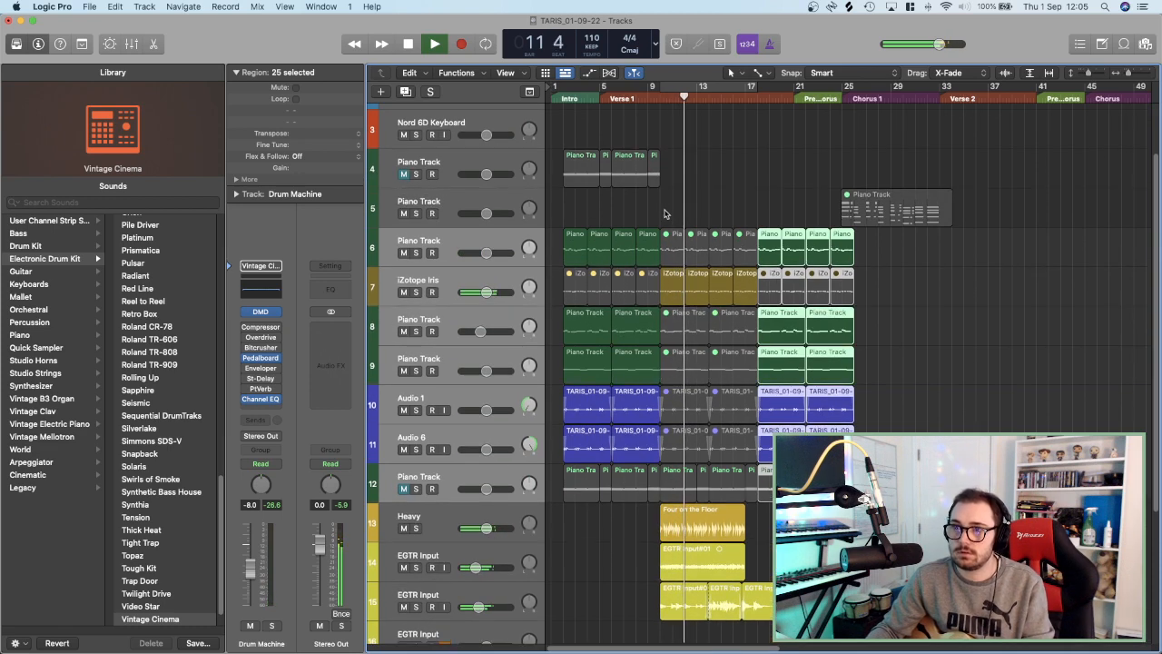
scroll(667, 214, "up", 5)
scroll(663, 221, "down", 4)
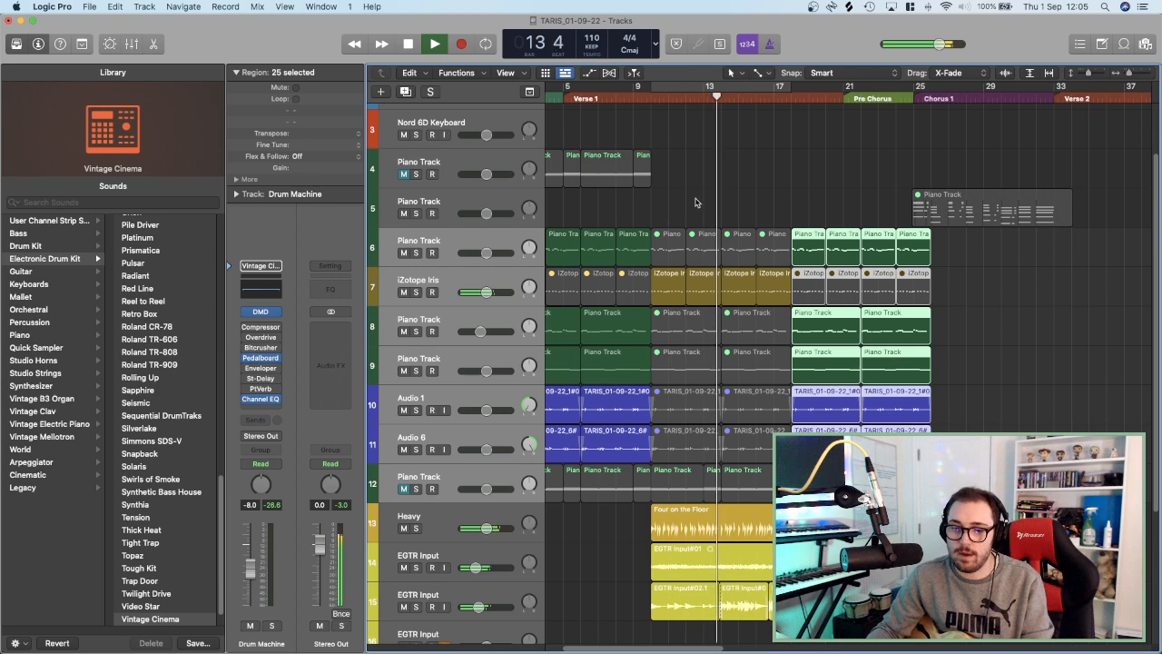
scroll(716, 190, "down", 4)
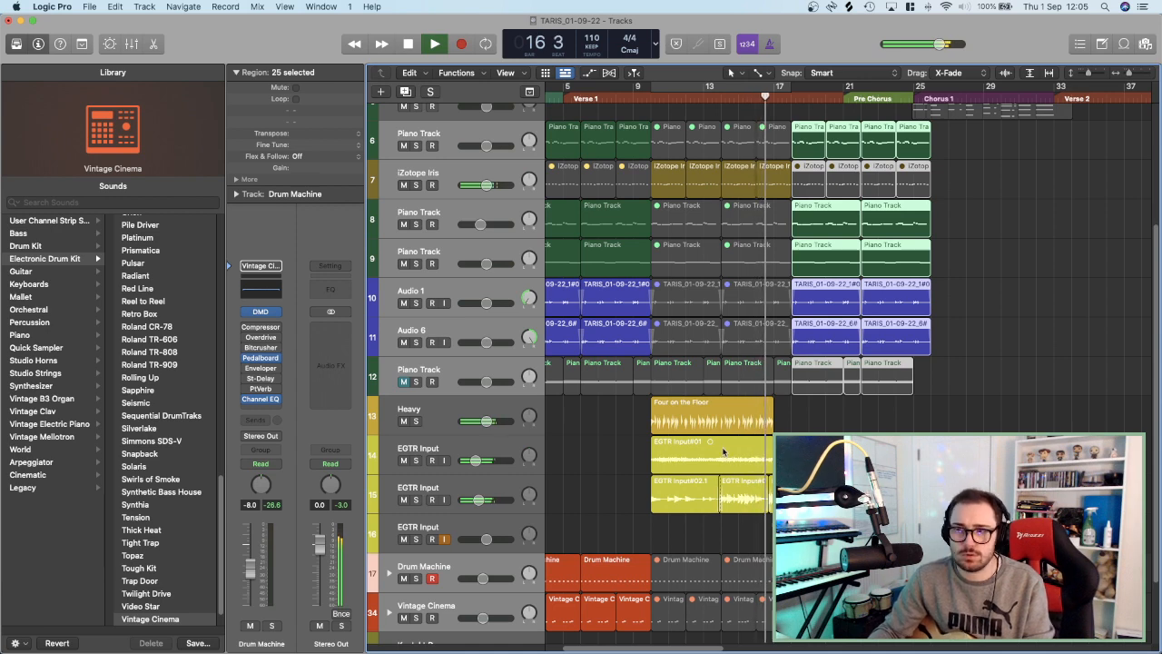
key("super+Right")
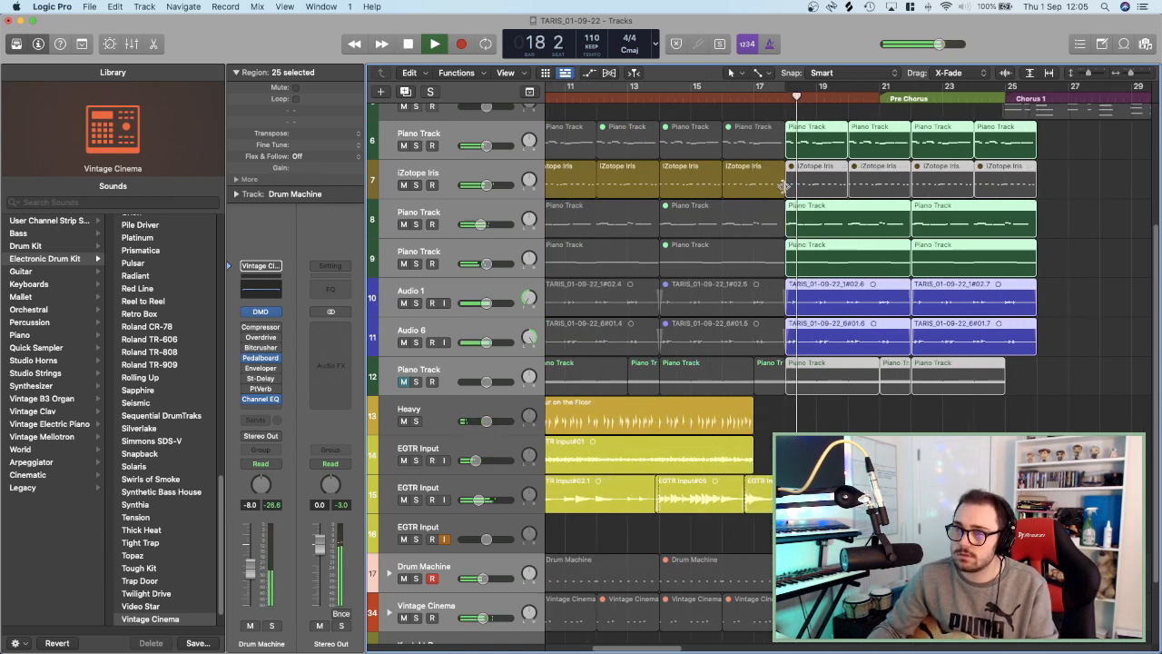
Trim the end of the heavy section's last iZotope Iris region to bar 17 and replay from bar 9.
left_click_drag(772, 187, 753, 189)
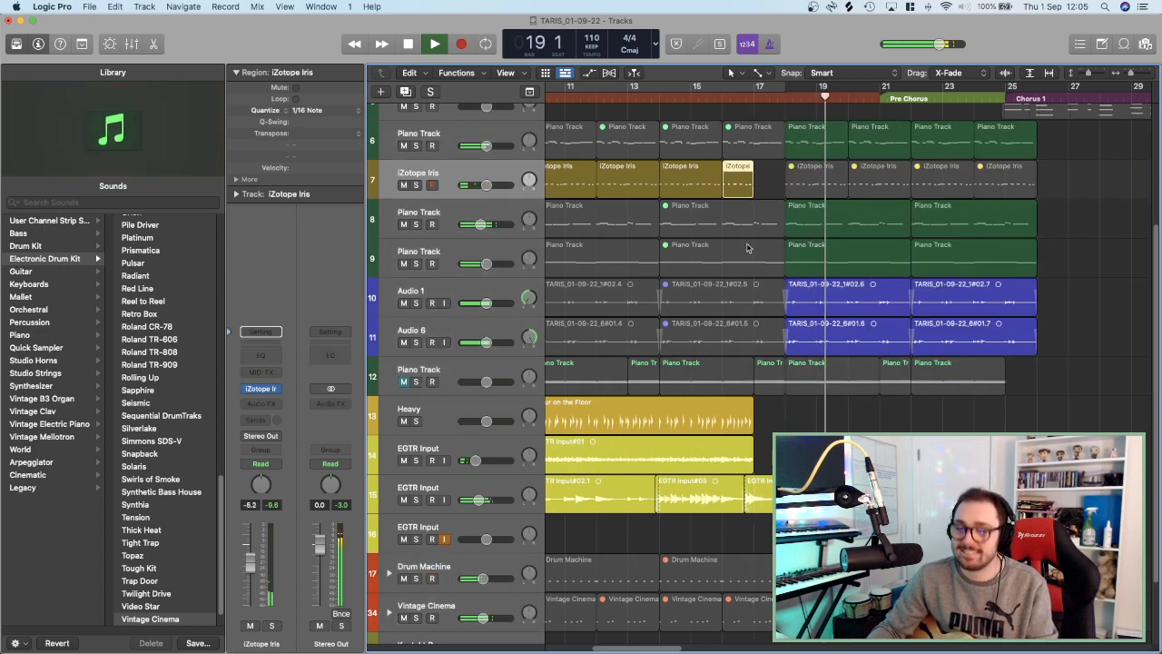
key("super+Left")
key("super+Left")
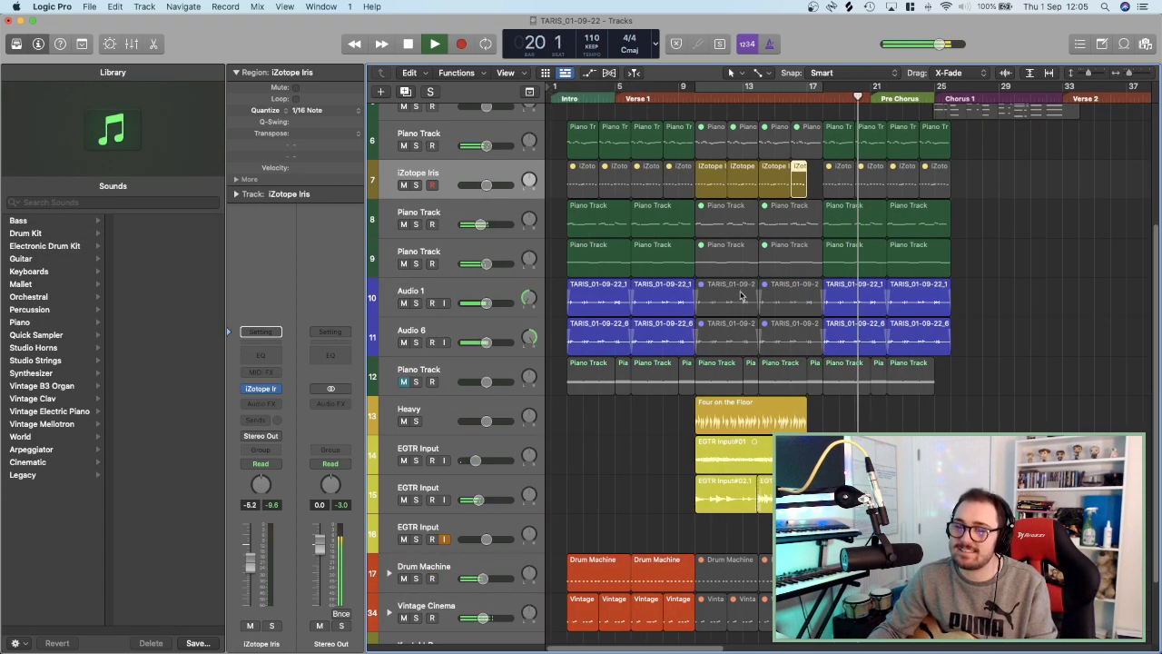
left_click(672, 96)
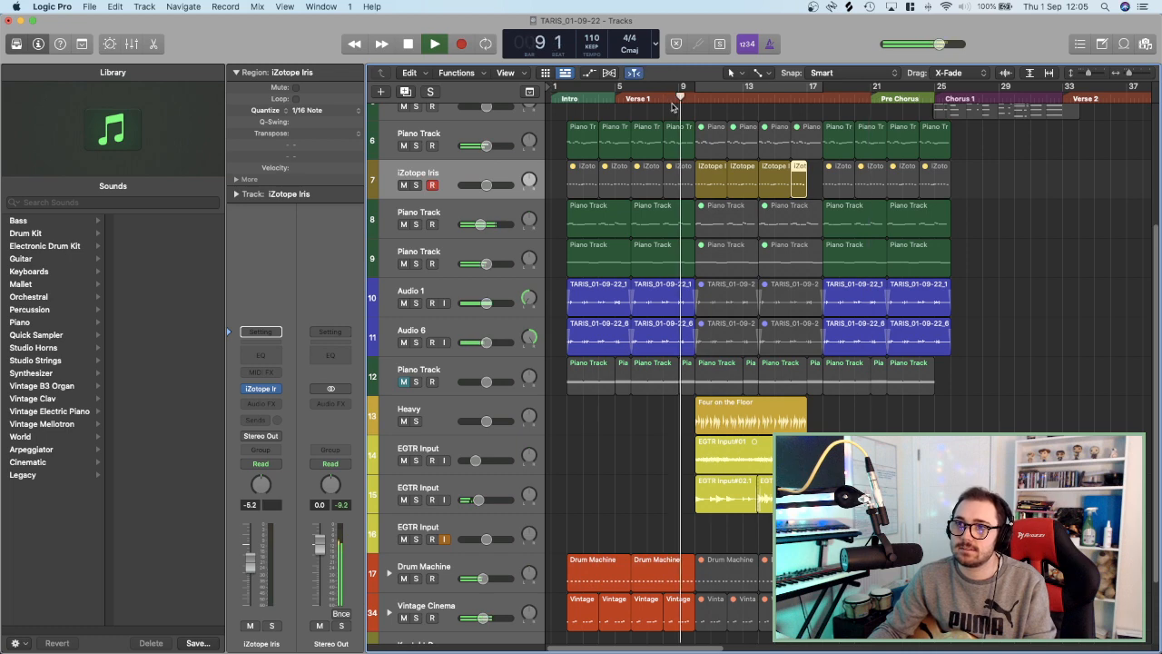
scroll(595, 396, "down", 3)
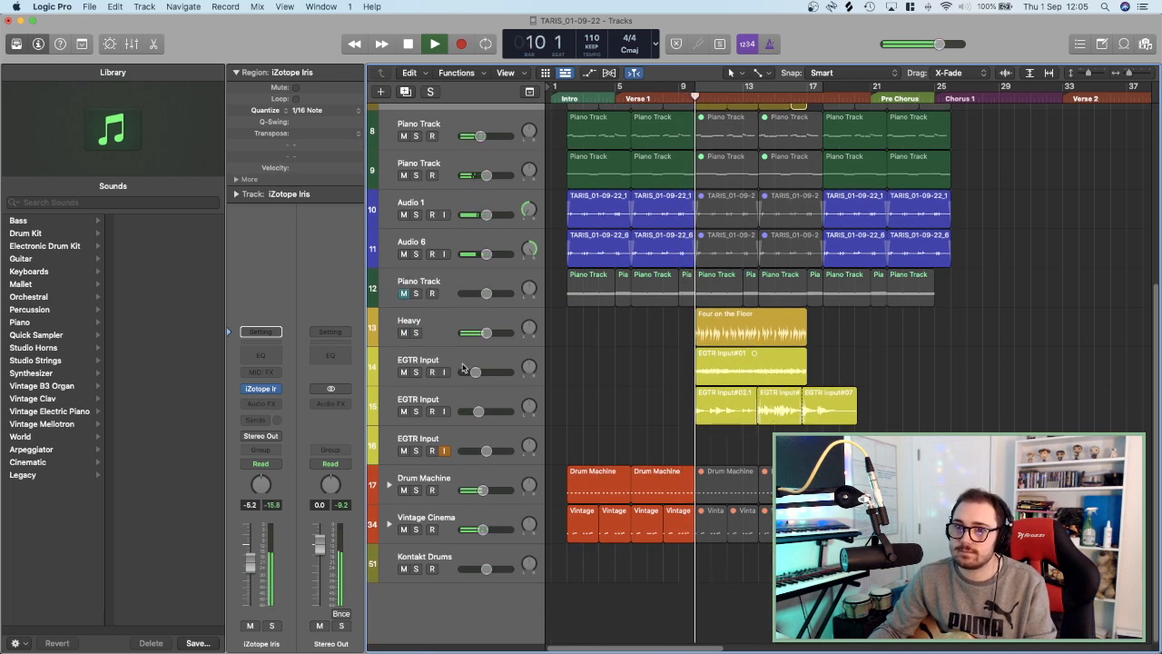
Rehearse with input monitoring on the third EGTR Input track until about bar 16 beat 4, and pan the first EGTR Input track left.
left_click(445, 452)
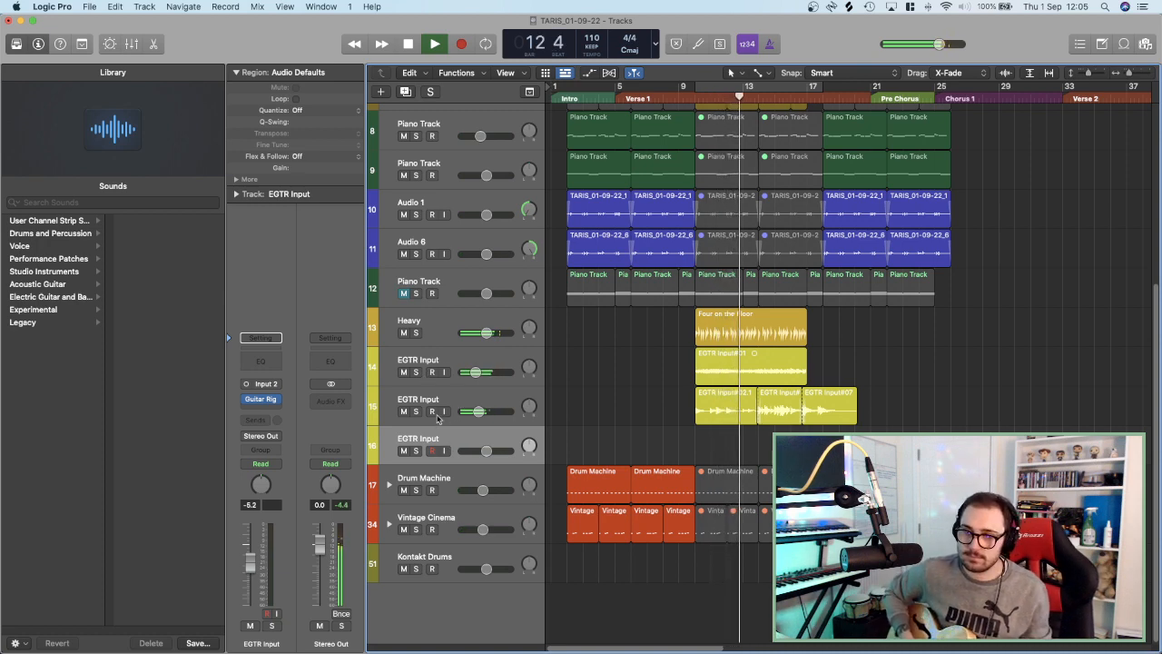
left_click(445, 451)
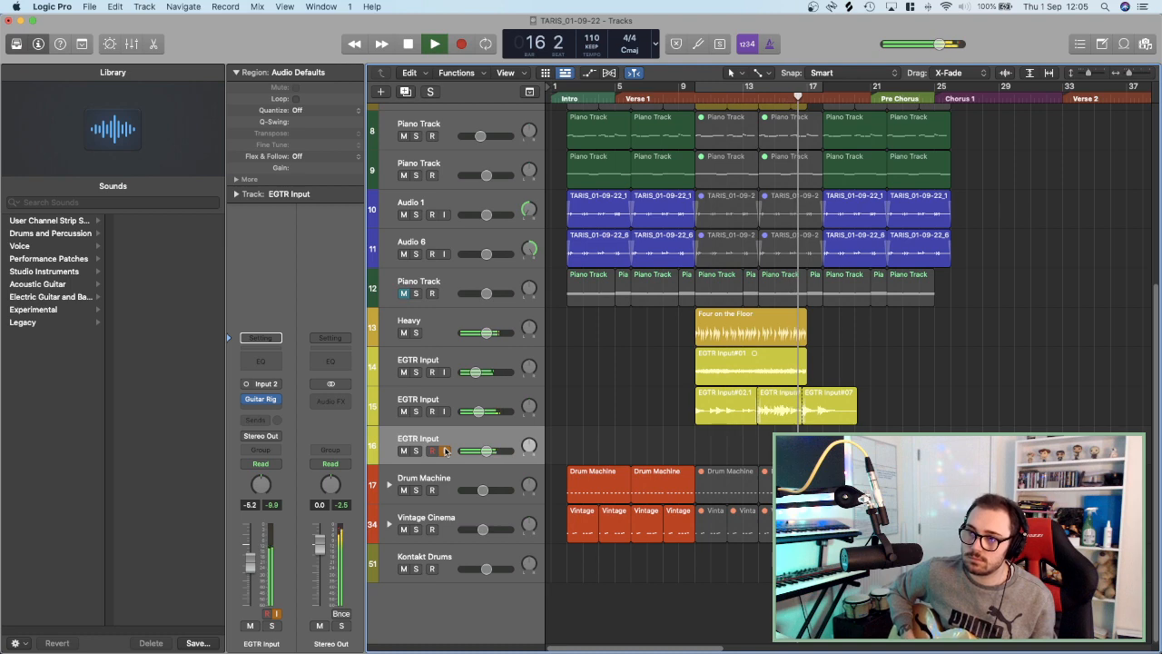
key("space")
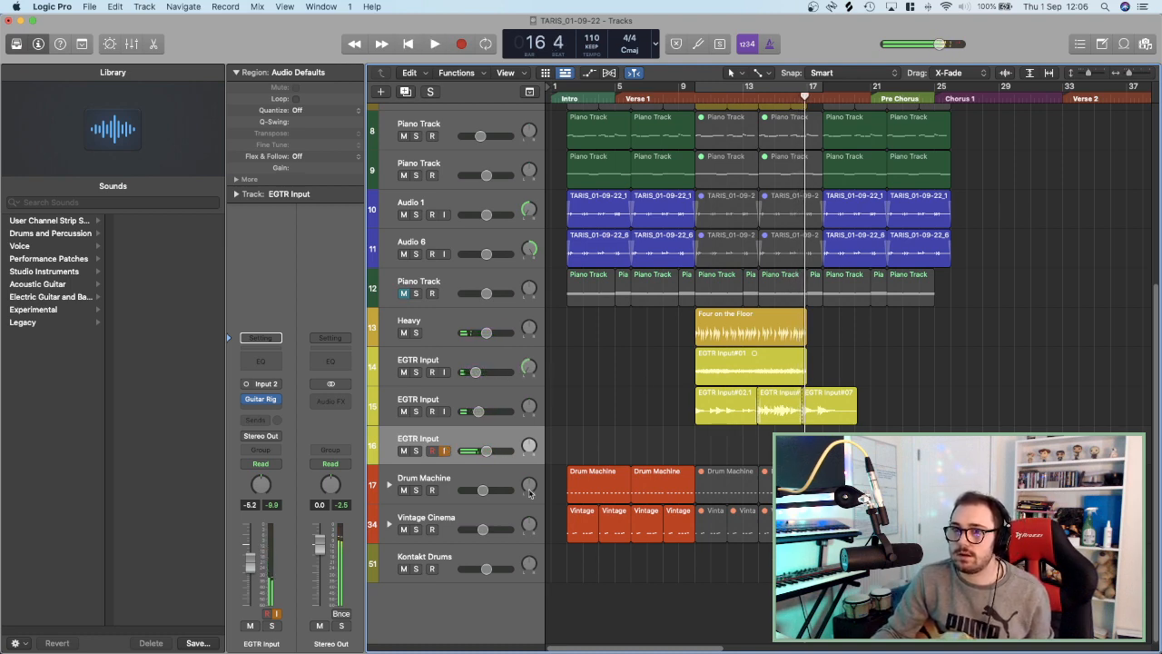
Audition the first EGTR Input track soloed from bar 10, and turn its solo off again.
left_click(695, 97)
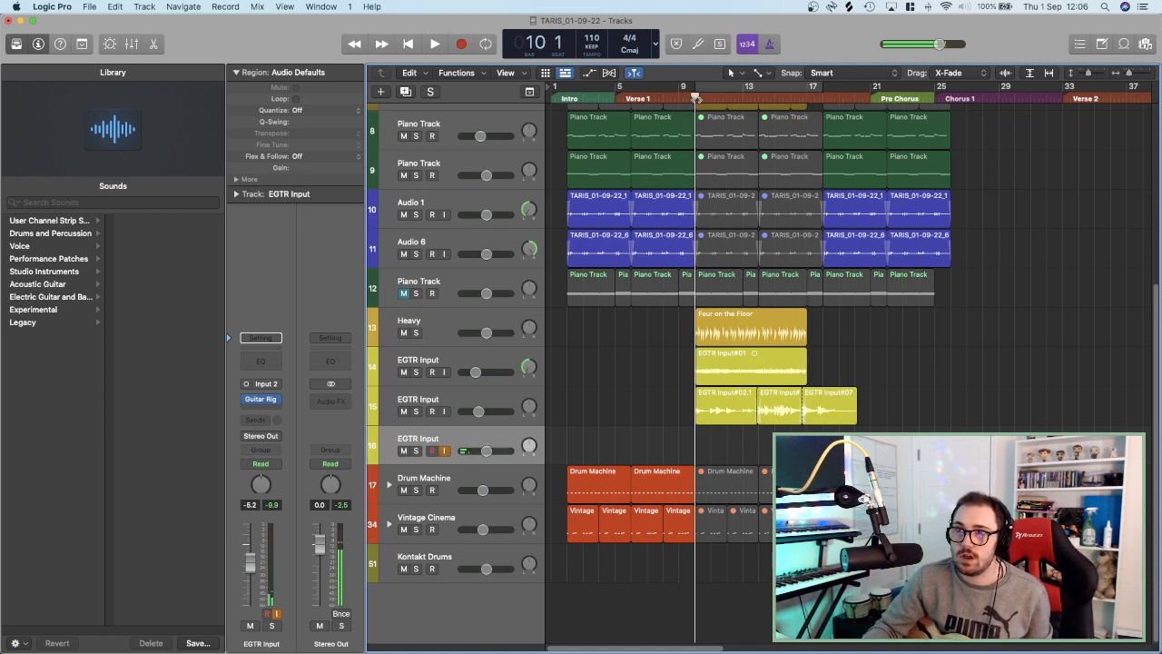
left_click(415, 372)
key("space")
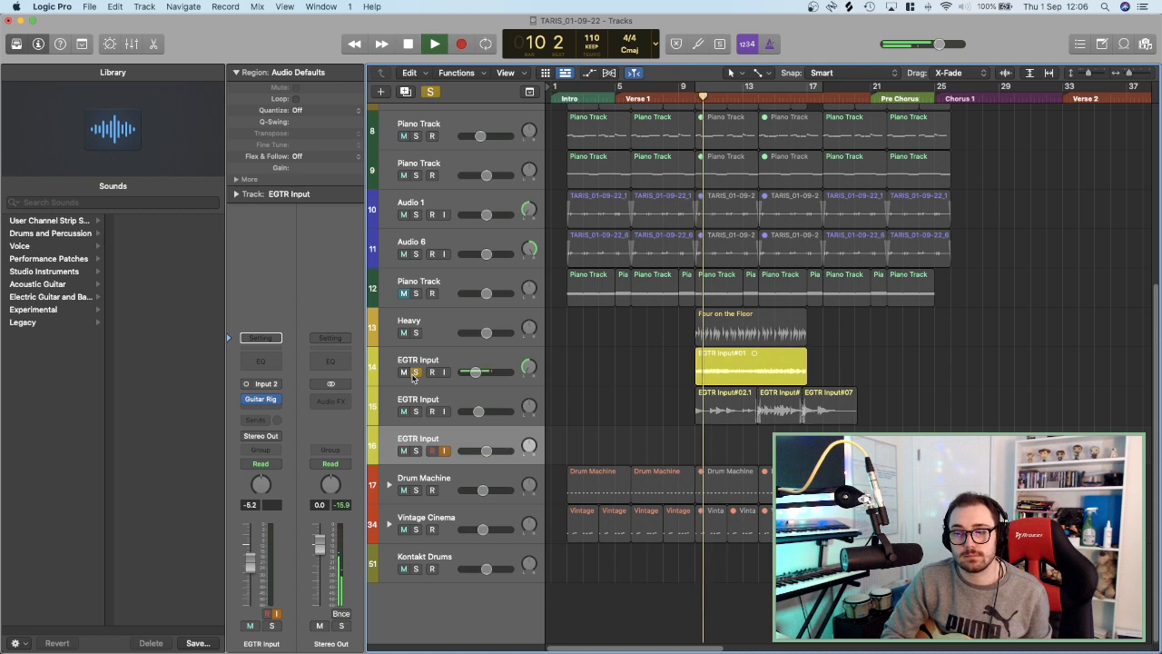
key("space")
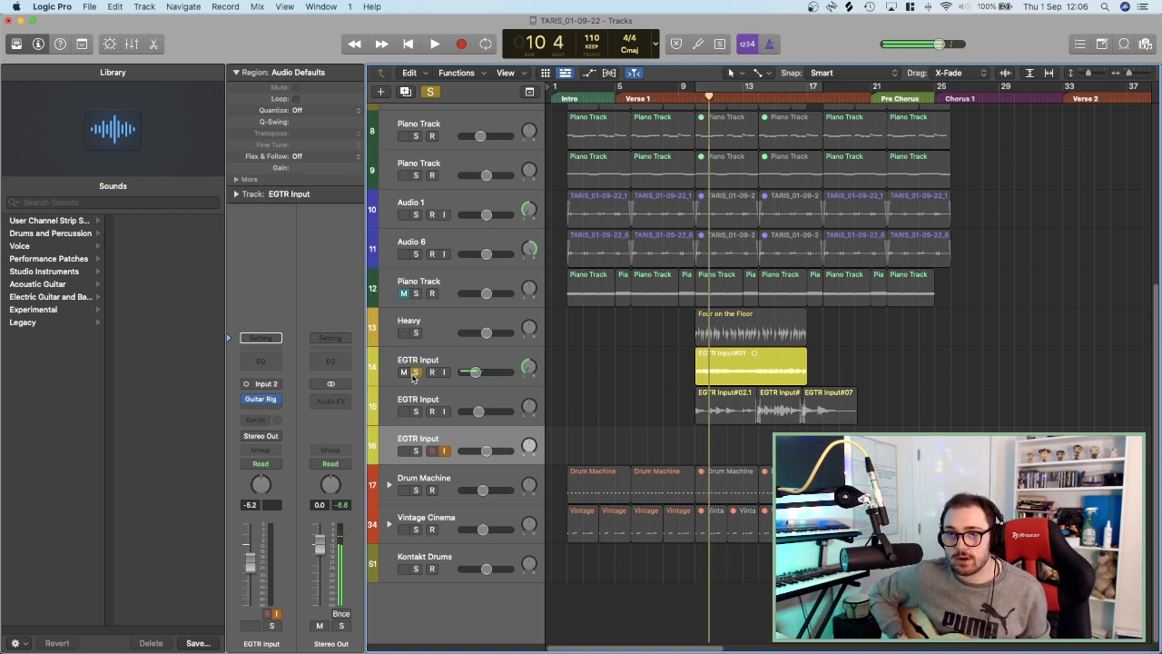
left_click(415, 372)
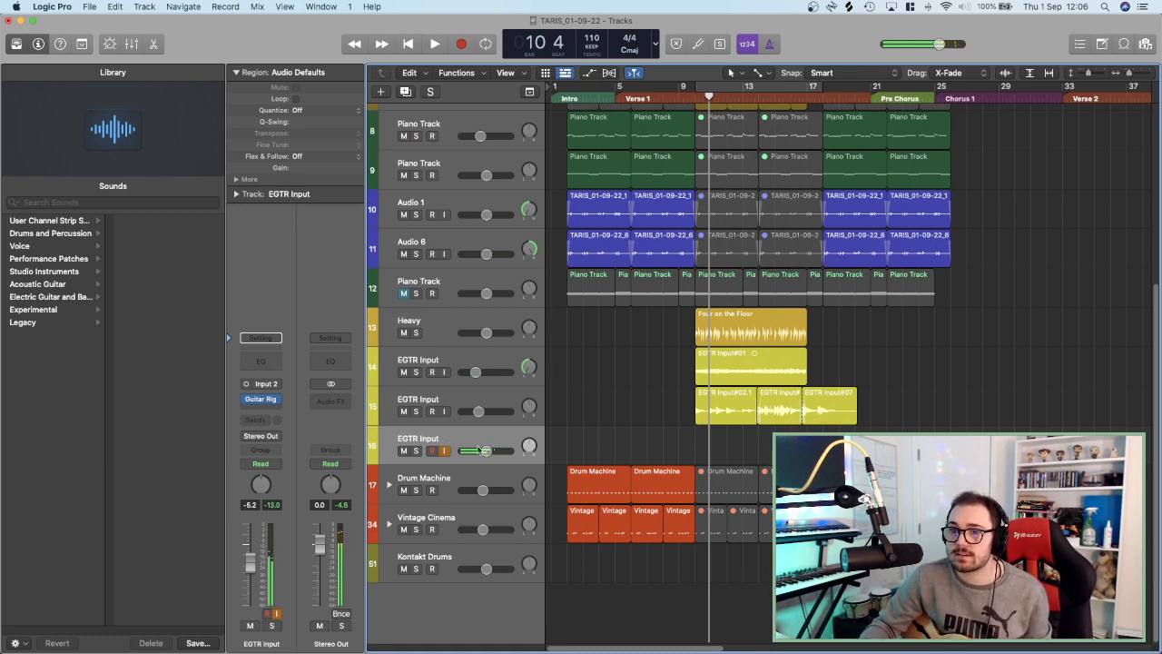
left_click(694, 86)
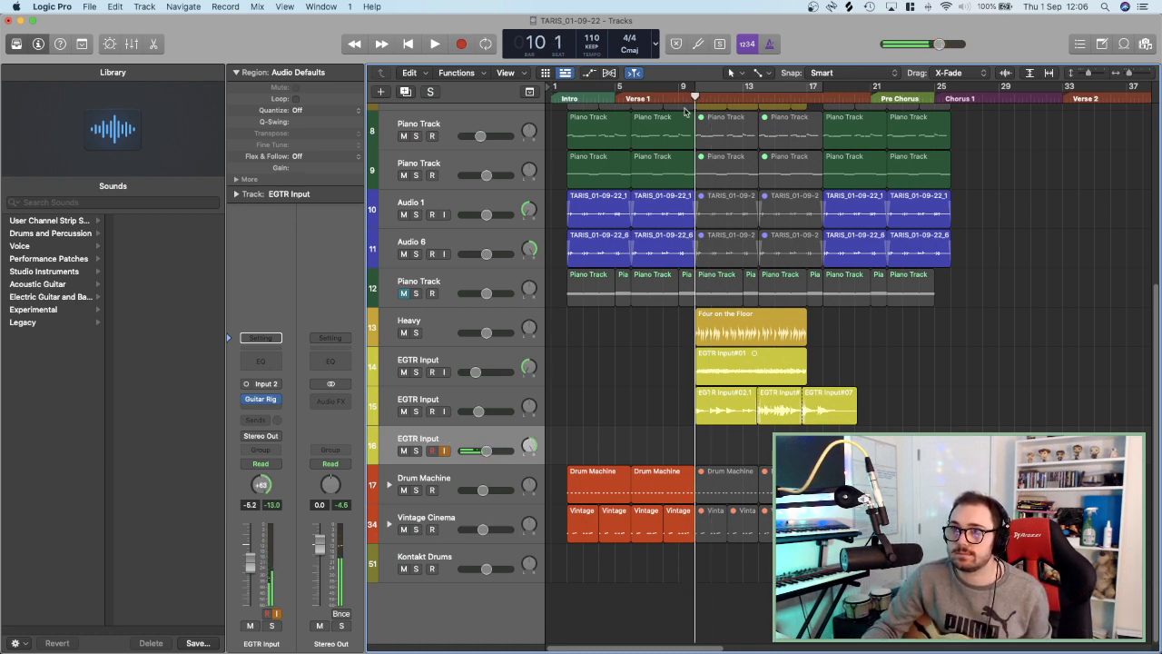
key("comma")
key("r")
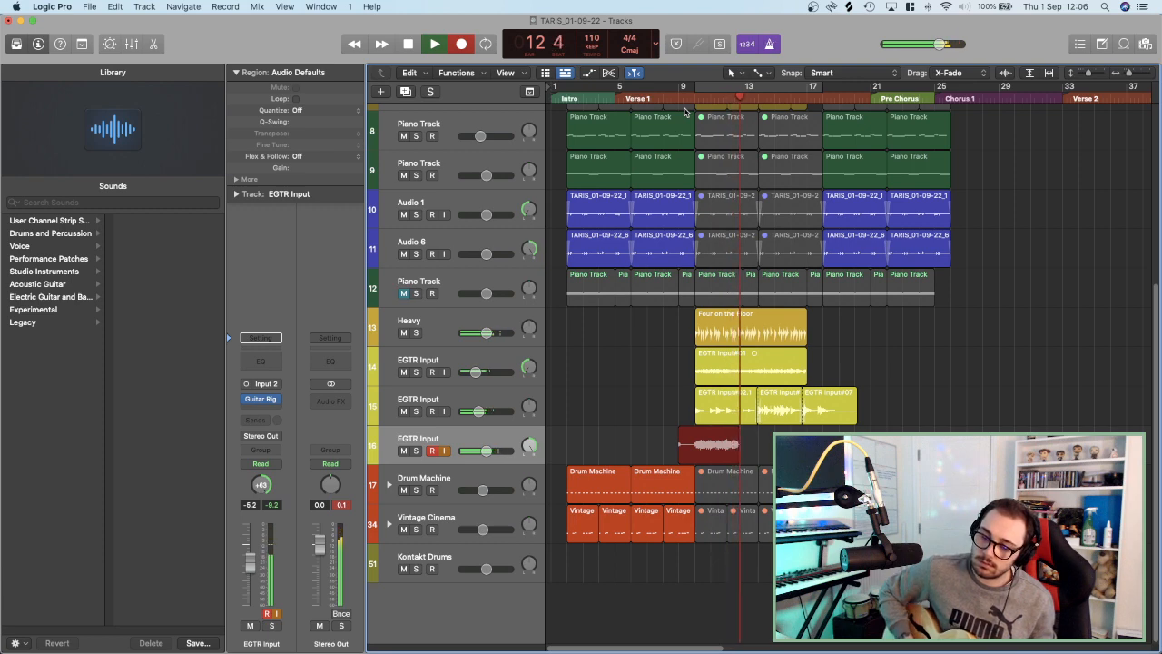
key("super+period")
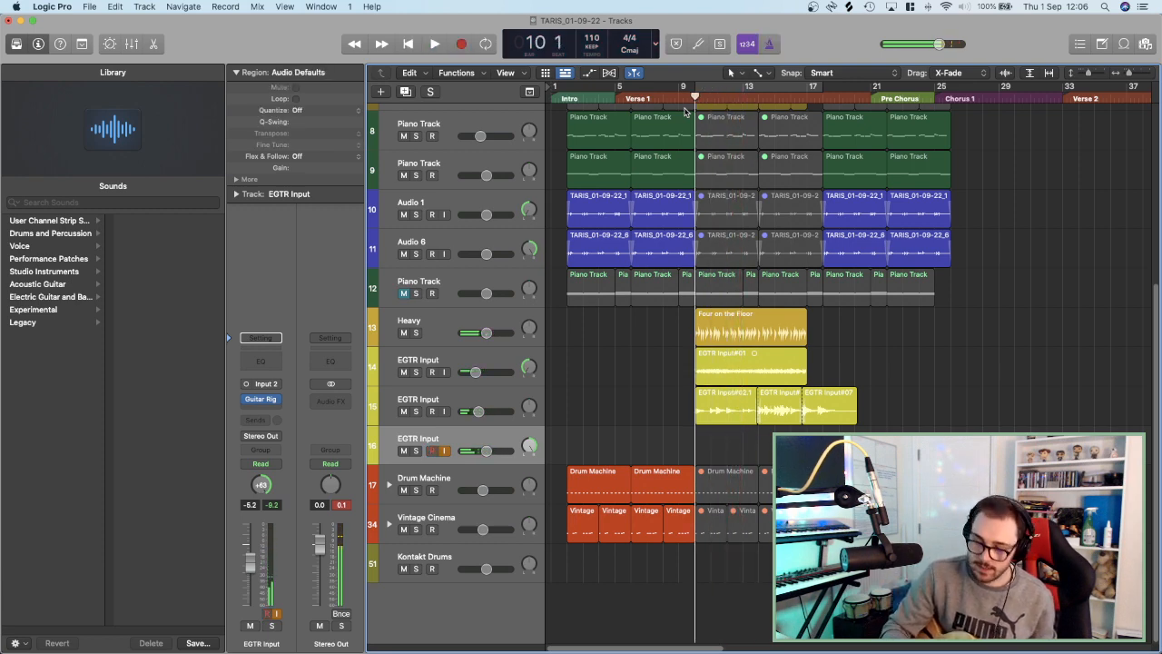
Record a guitar take on the third EGTR Input track from bar 10 to about bar 18 and play it back from bar 10.
key("r")
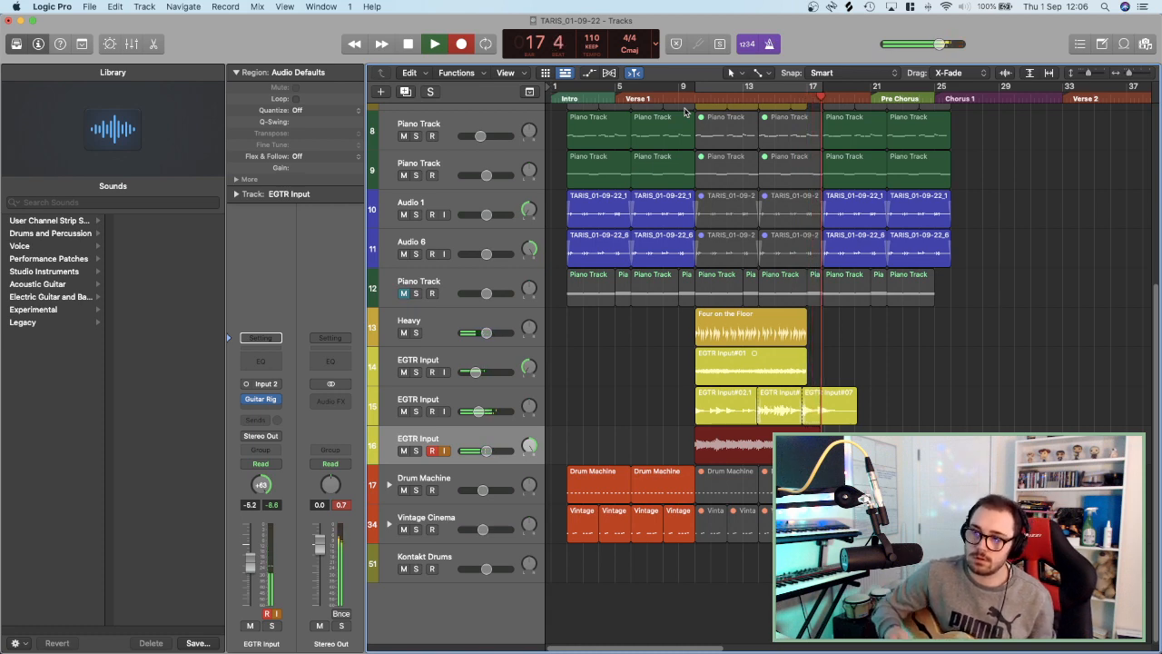
key("space")
left_click(694, 96)
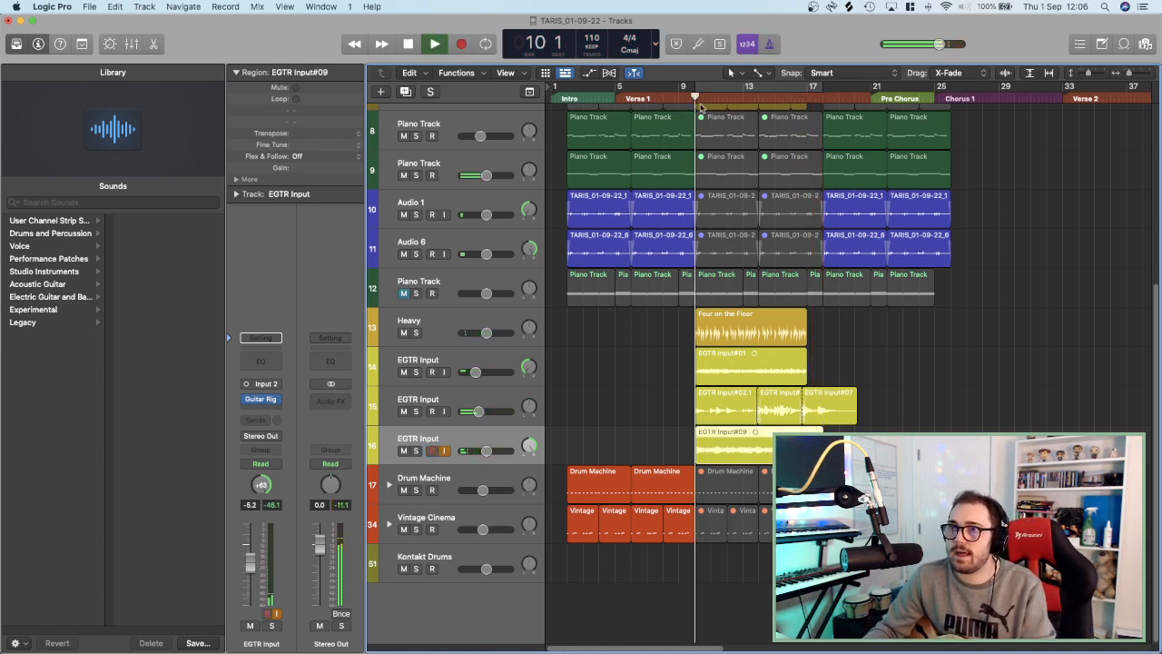
key("space")
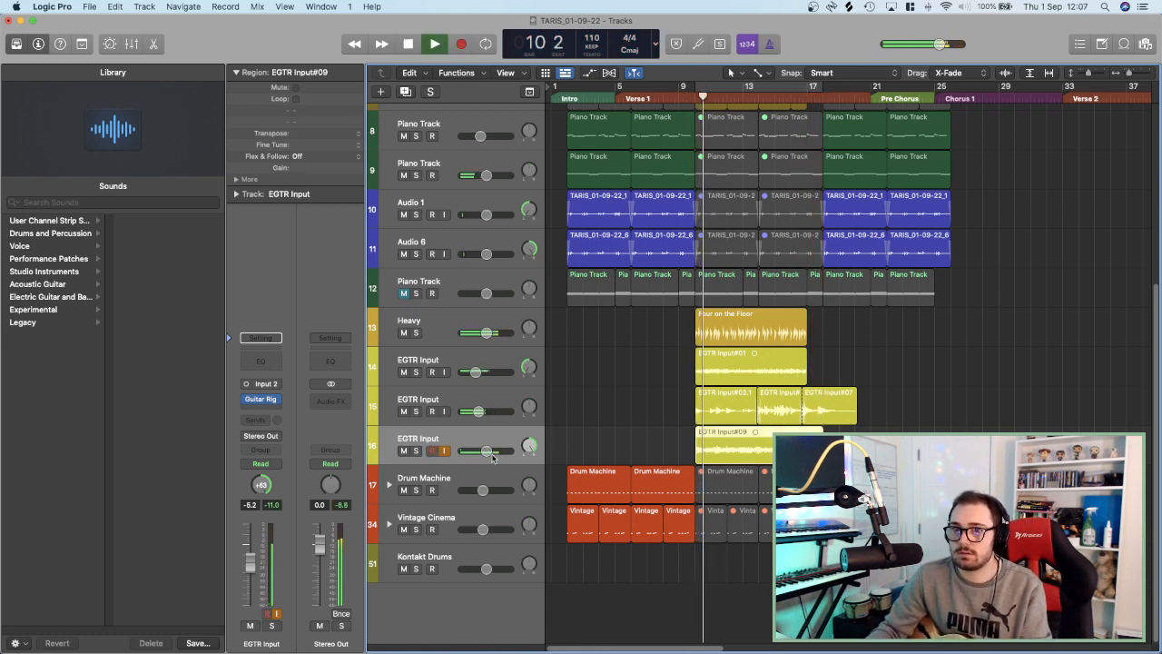
Set the third EGTR Input track's volume to -15 dB during playback.
double_click(478, 374)
double_click(489, 451)
type("-15")
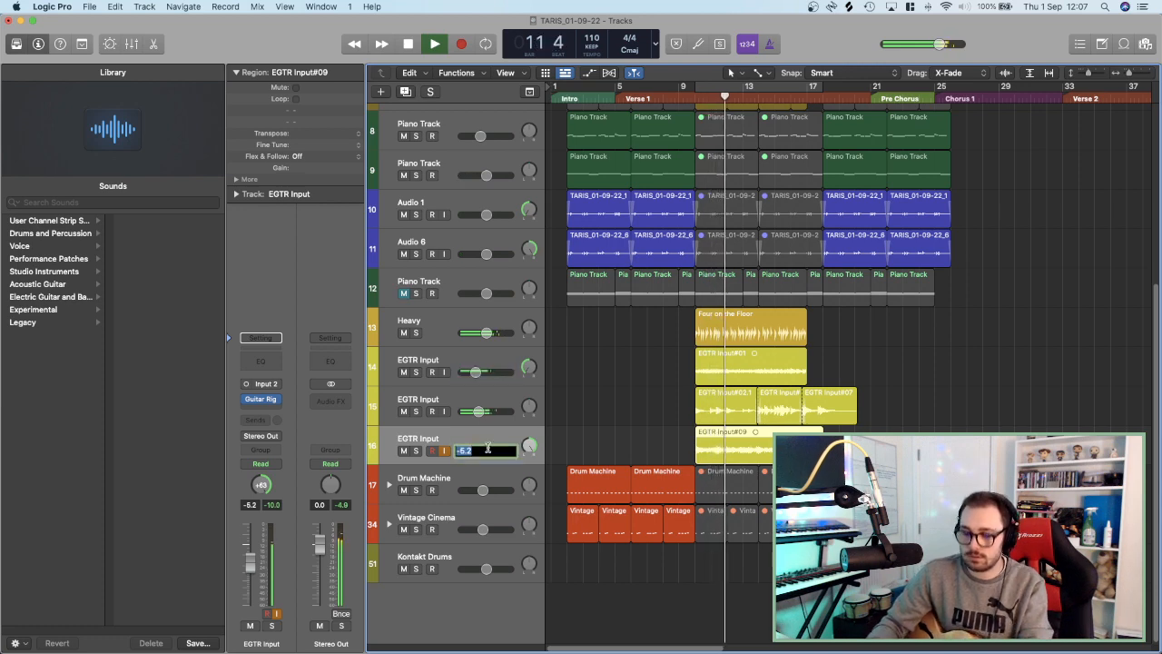
key("Return")
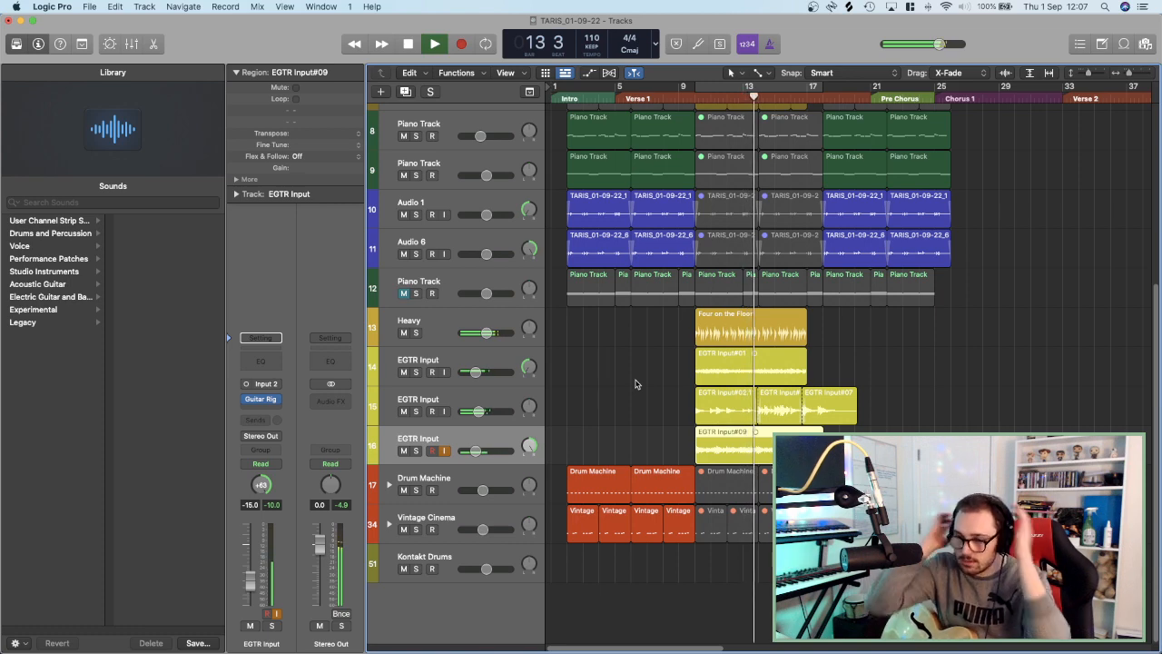
Trim the end of the newly recorded region on the third EGTR Input track to bar 17 and replay from late in bar 9.
scroll(754, 392, "up", 5)
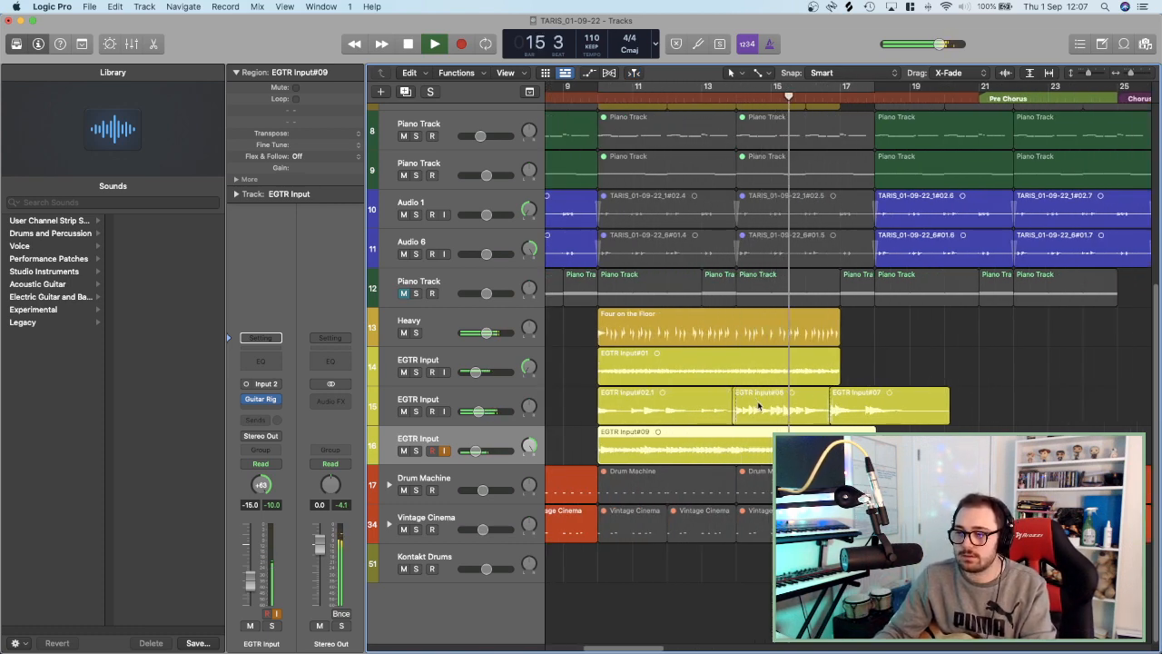
scroll(758, 407, "up", 2)
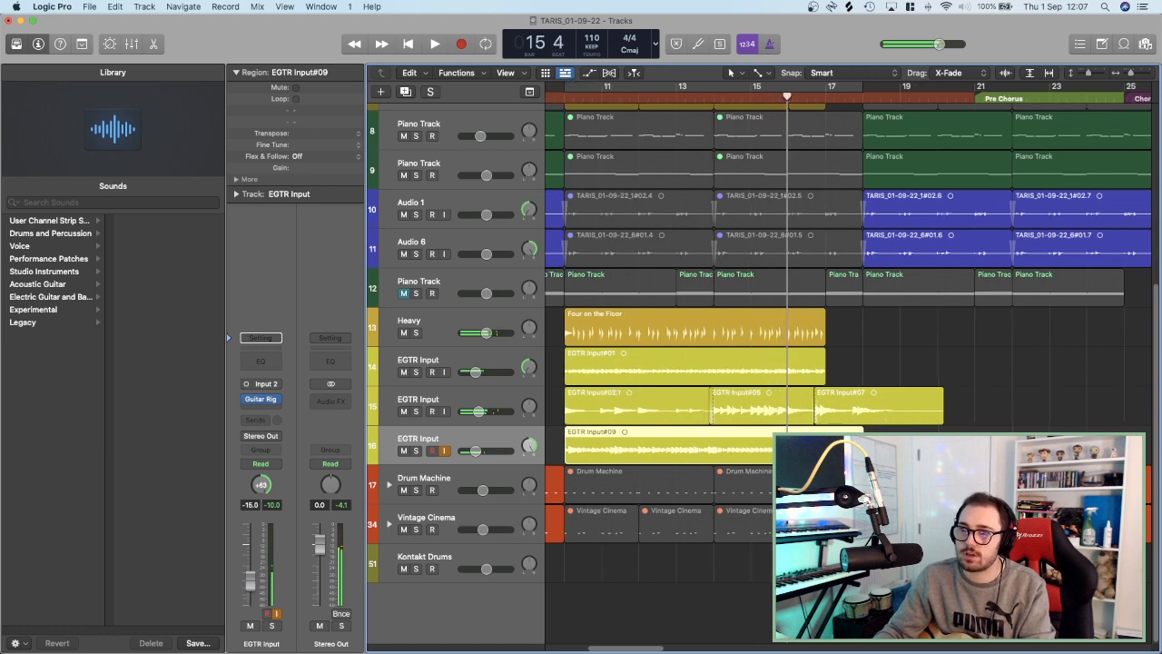
scroll(682, 273, "left", 5)
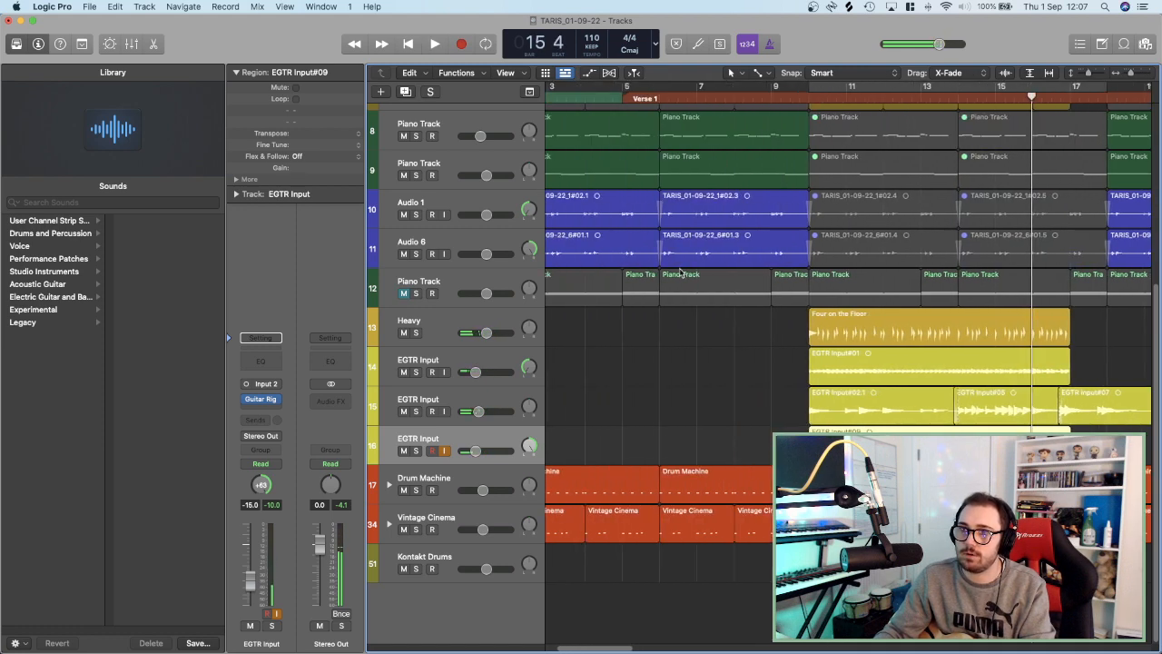
left_click(786, 99)
key("space")
scroll(810, 168, "right", 6)
scroll(815, 181, "left", 3)
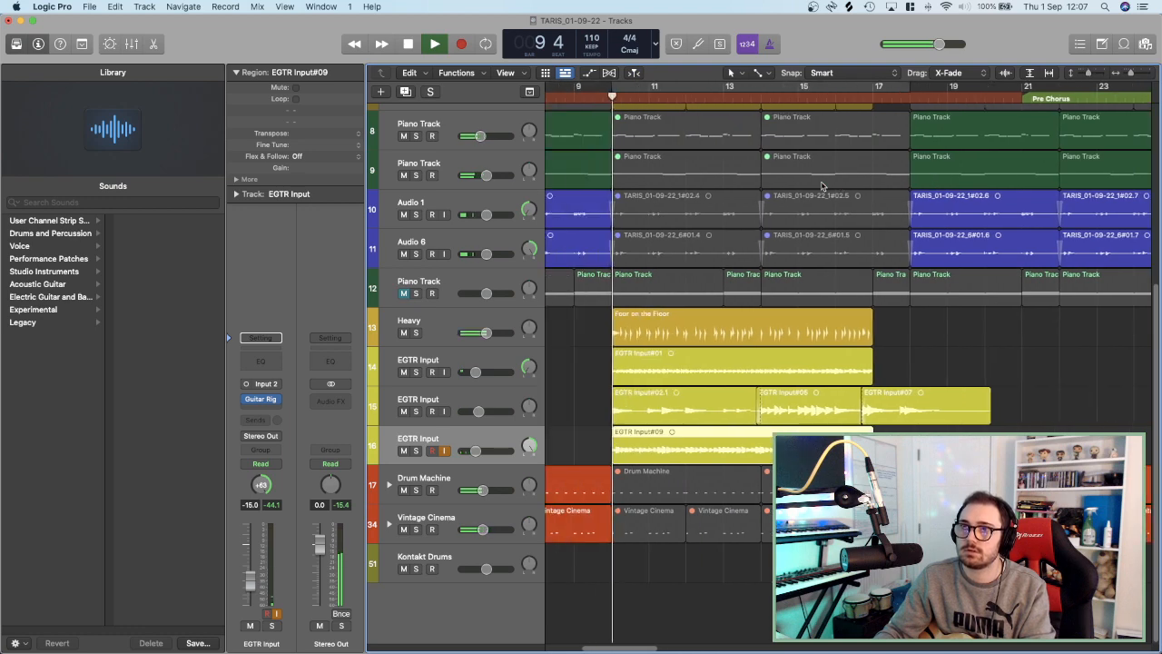
Turn on cycling from bar 10 to bar 18, stop playback, and duplicate the third EGTR Input track with its settings.
scroll(798, 182, "down", 3)
scroll(787, 181, "down", 2)
left_click(666, 87)
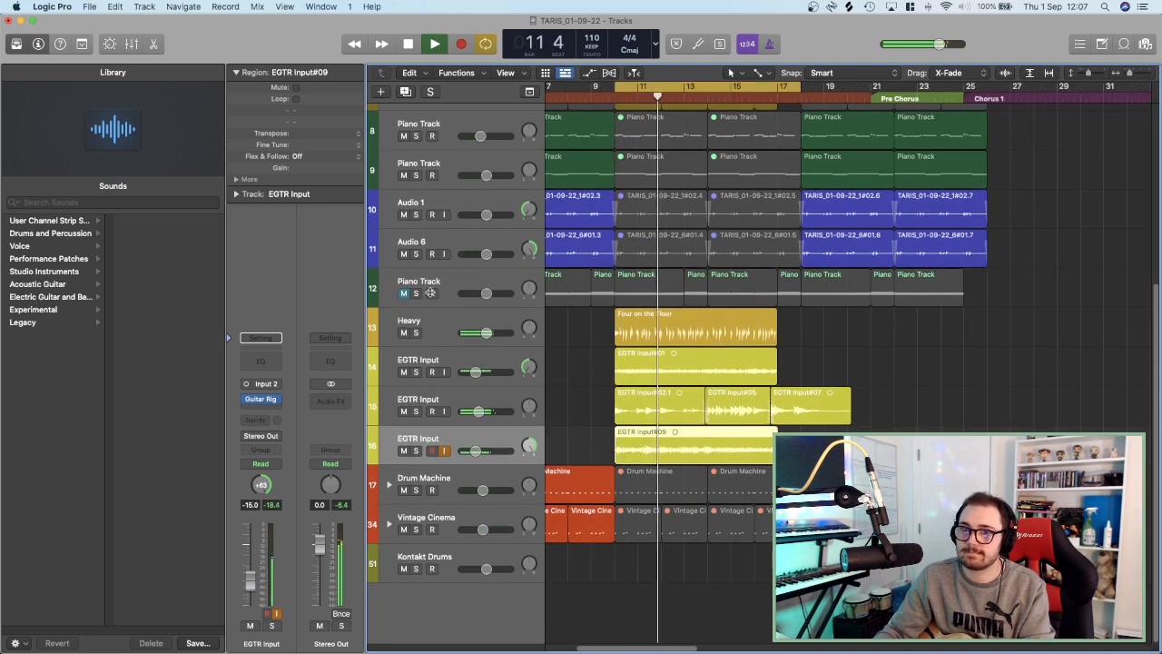
key("space")
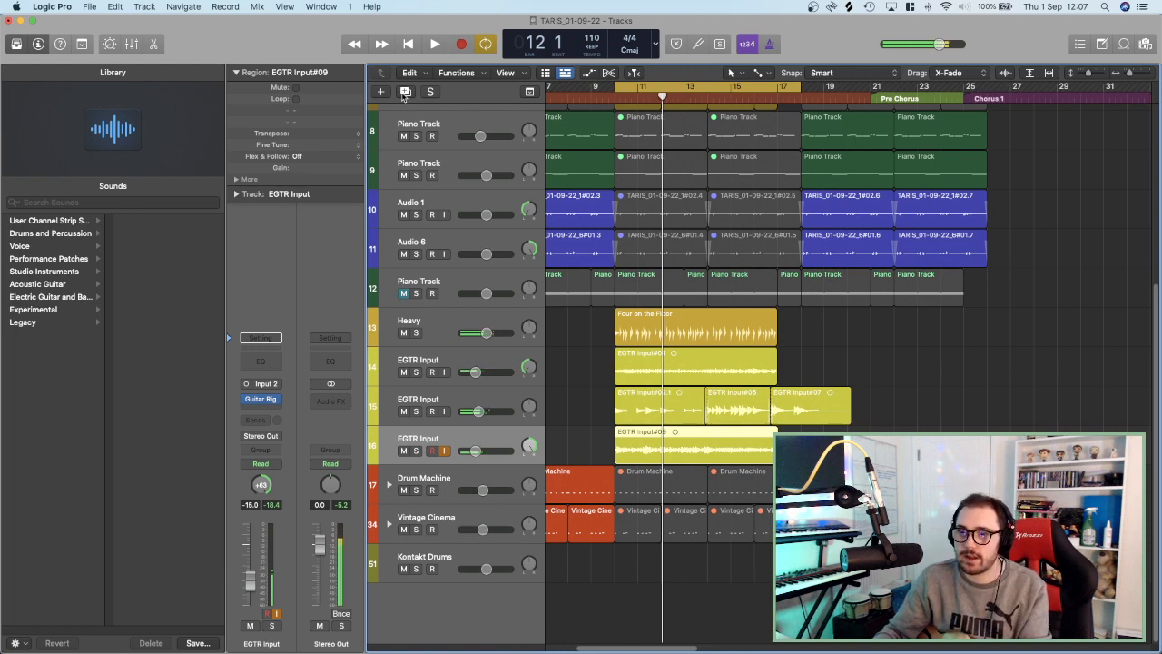
key("super+d")
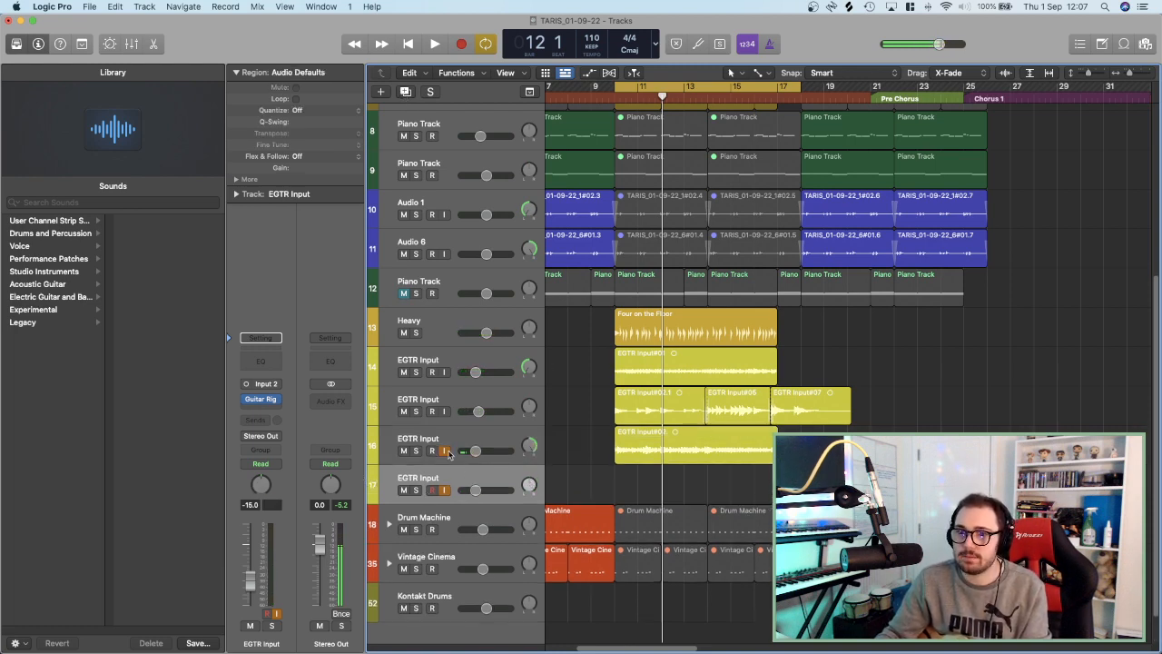
Browse Guitar Rig's preset styles on the fourth EGTR Input track and try the Pop preset 2 in the Streets.
left_click(264, 400)
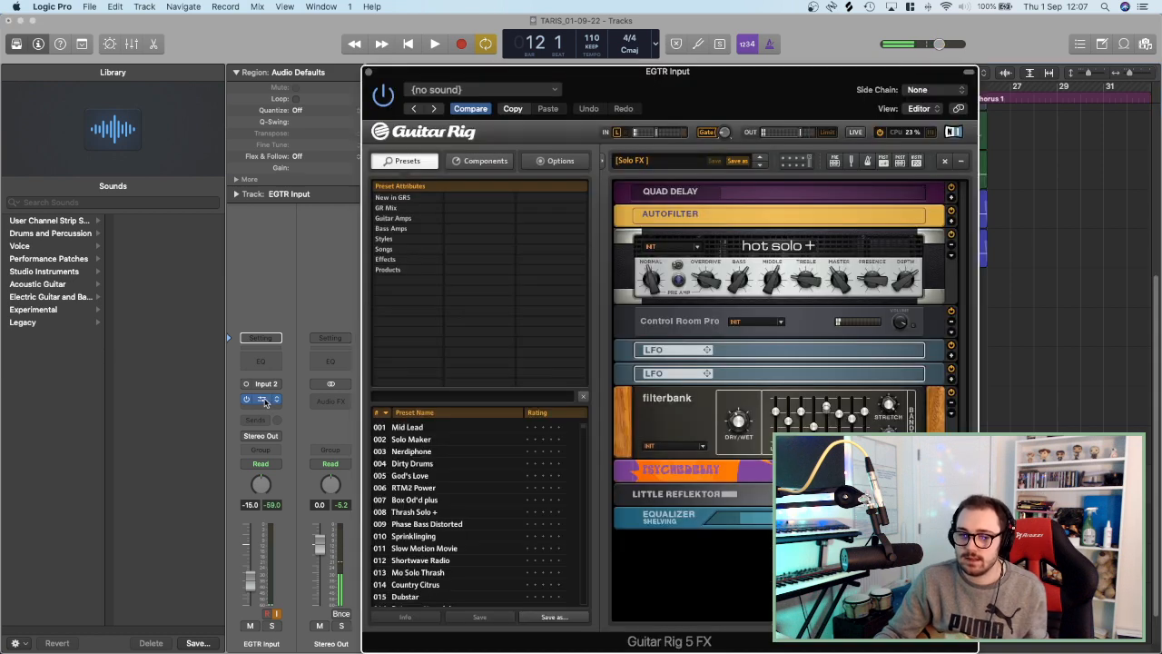
left_click(394, 219)
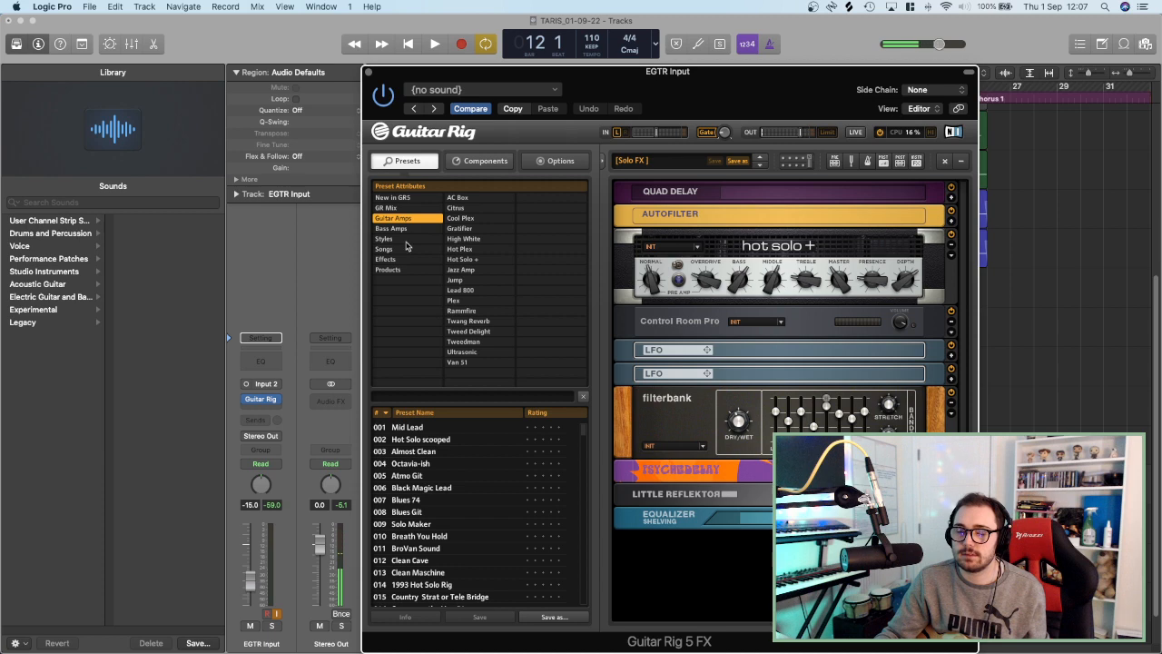
left_click(405, 239)
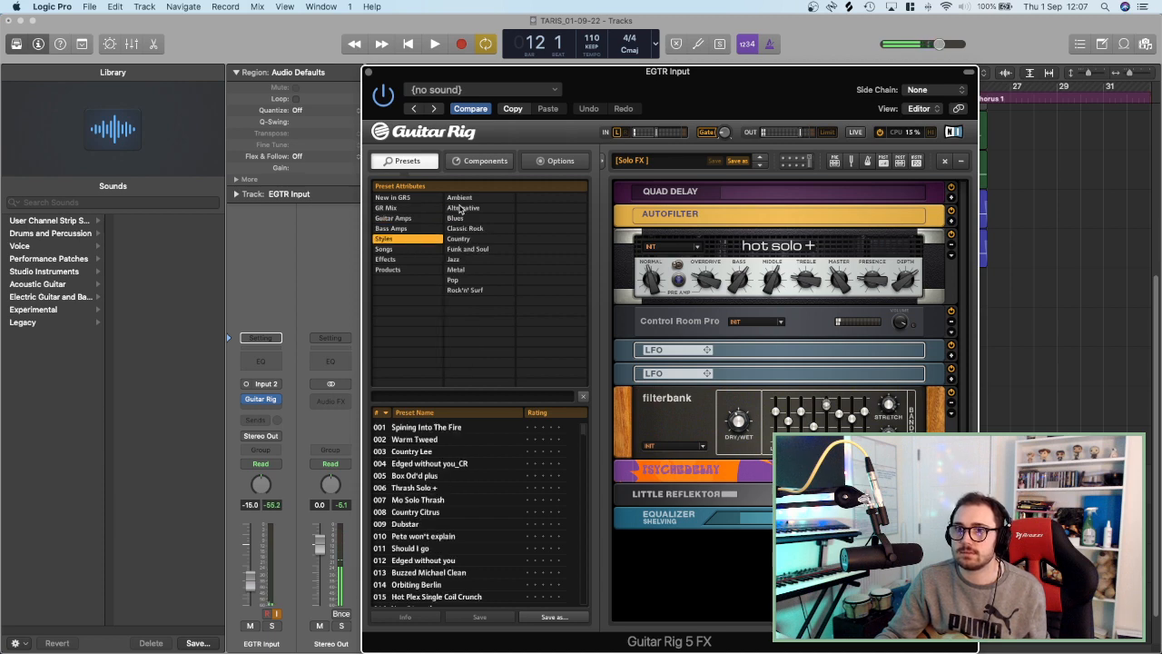
left_click(467, 228)
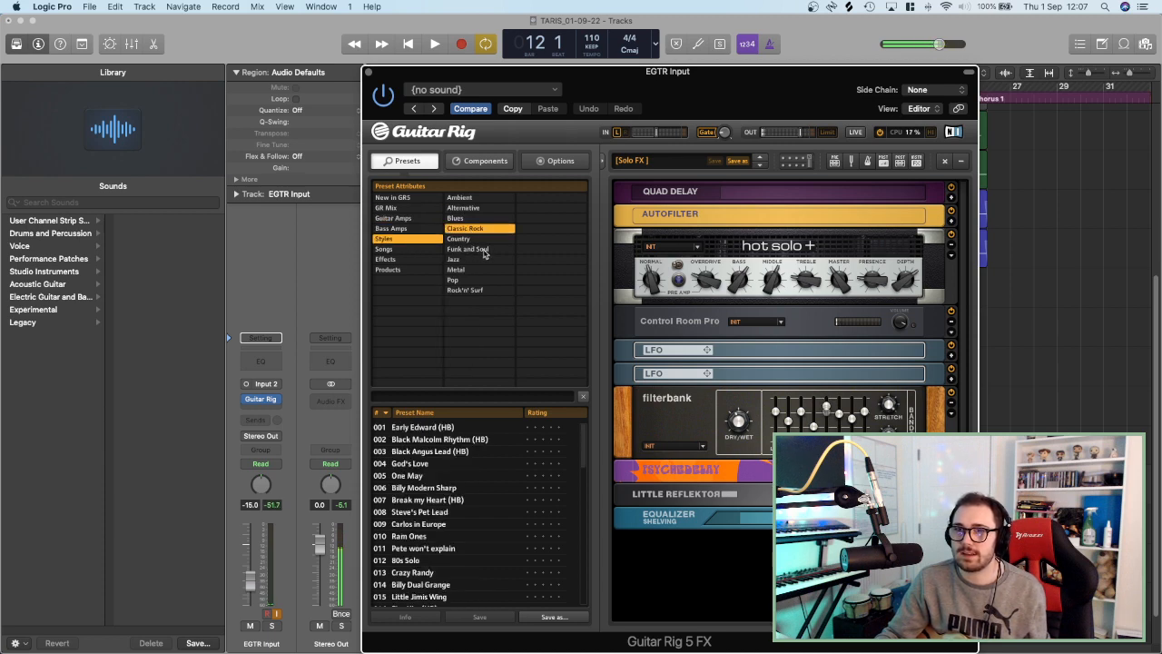
left_click(472, 280)
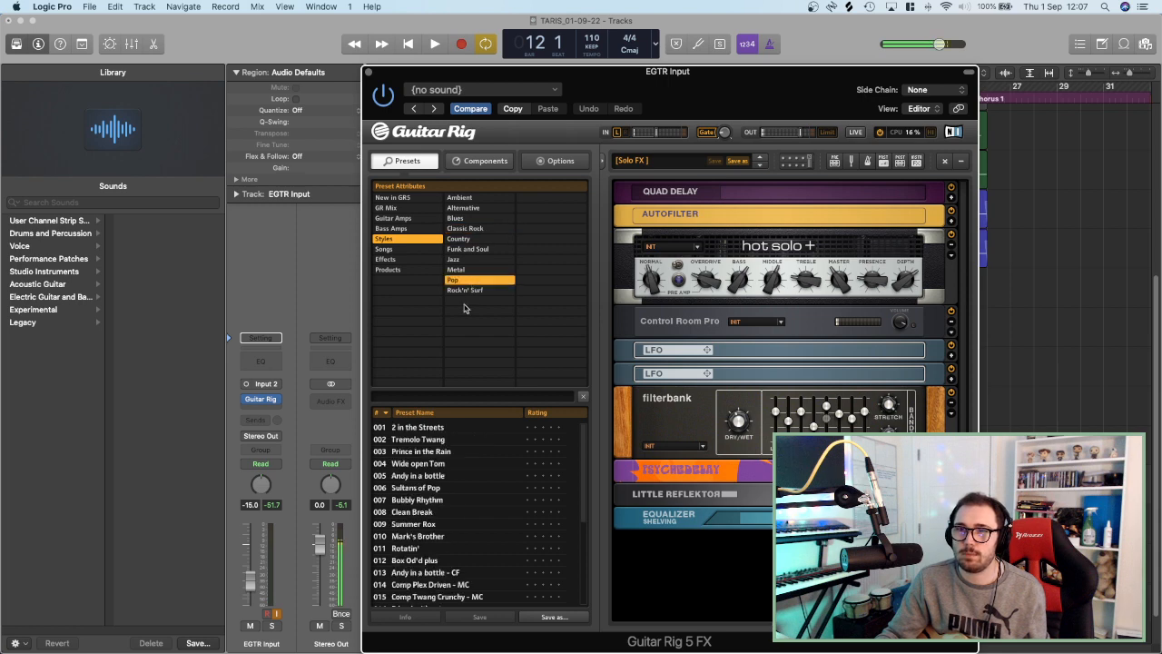
left_click(432, 427)
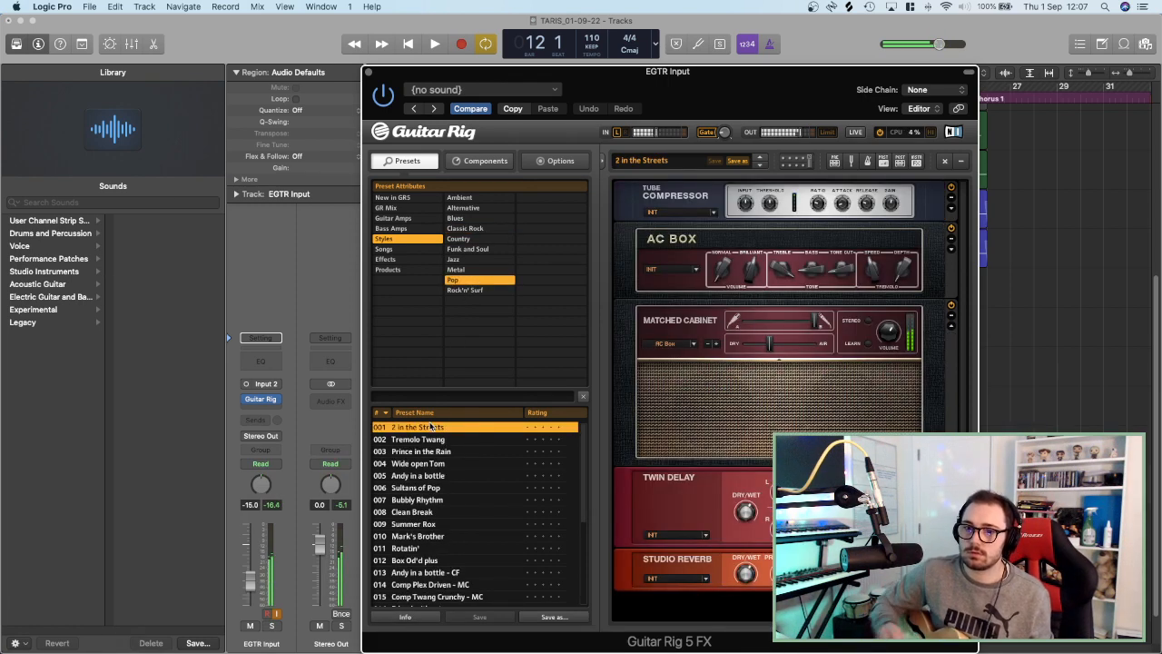
key("super+w")
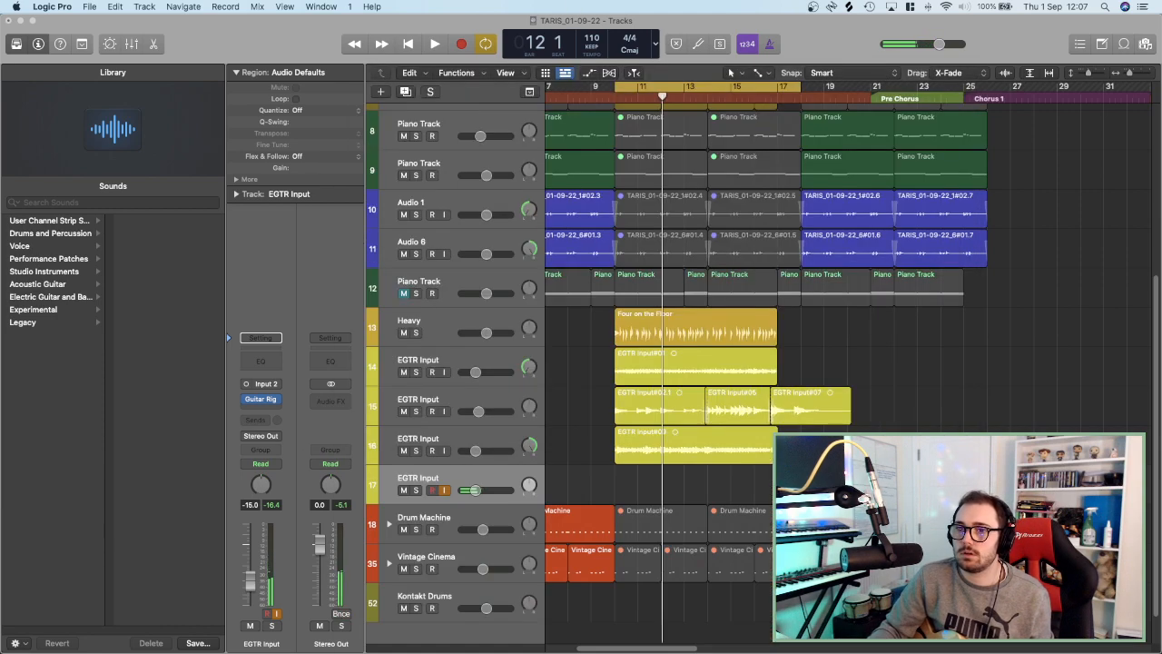
Try the Tremolo Twang preset in the fourth EGTR Input track's Guitar Rig and set the track's volume to -4.0 dB.
left_click_drag(554, 652, 532, 100)
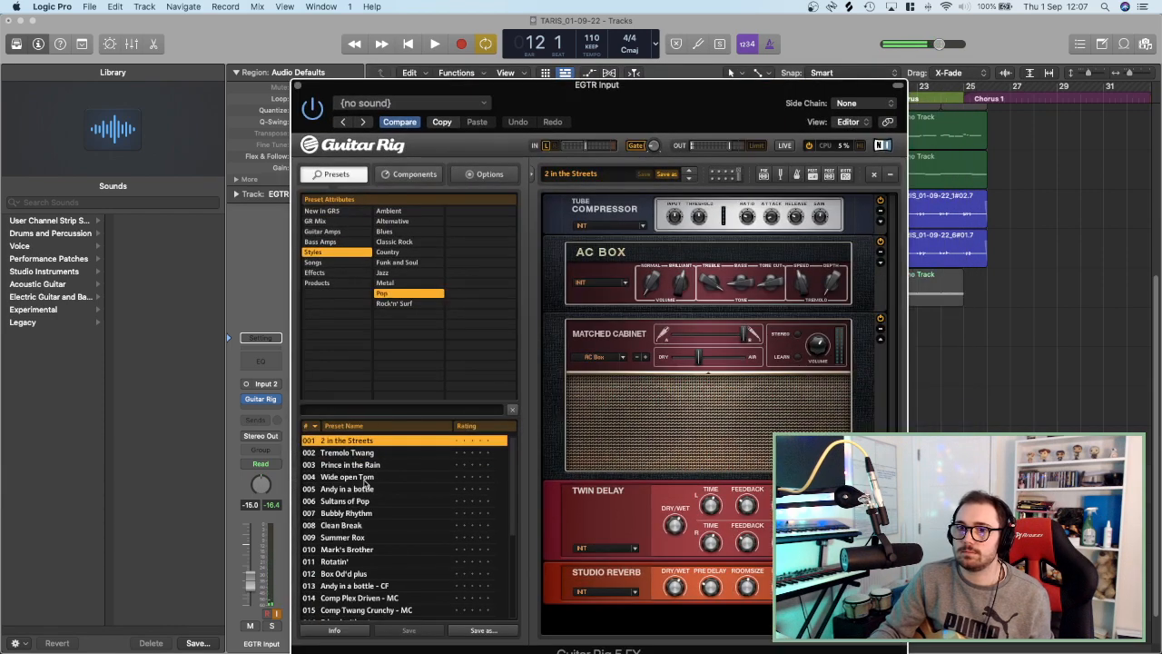
left_click(347, 452)
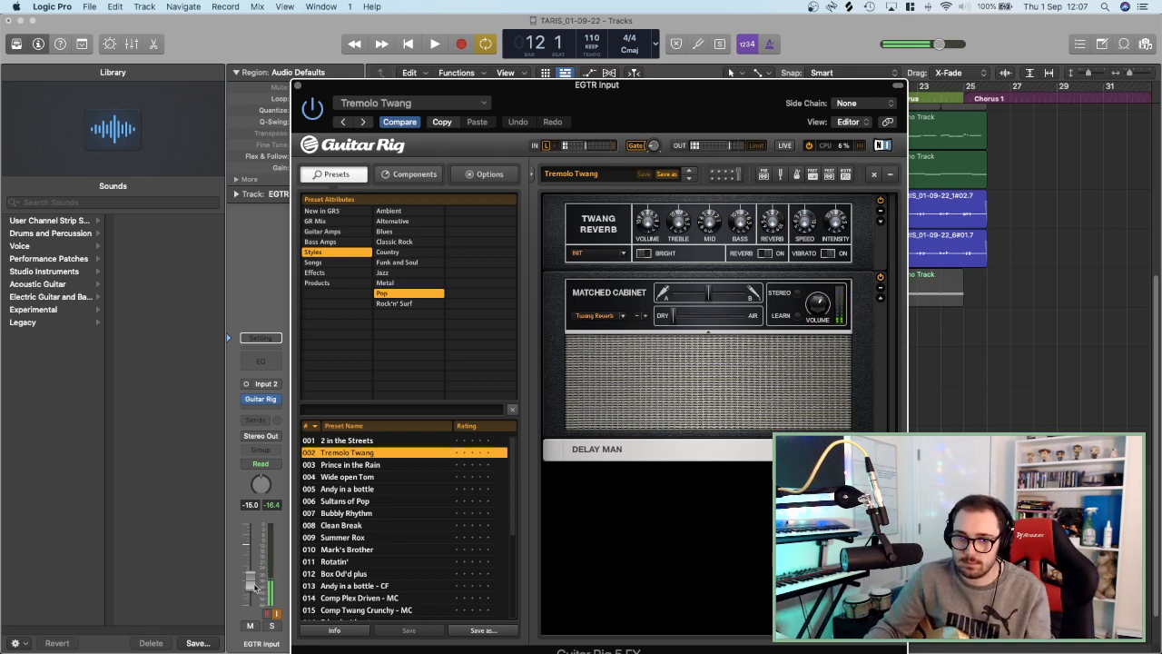
left_click(254, 584, "alt")
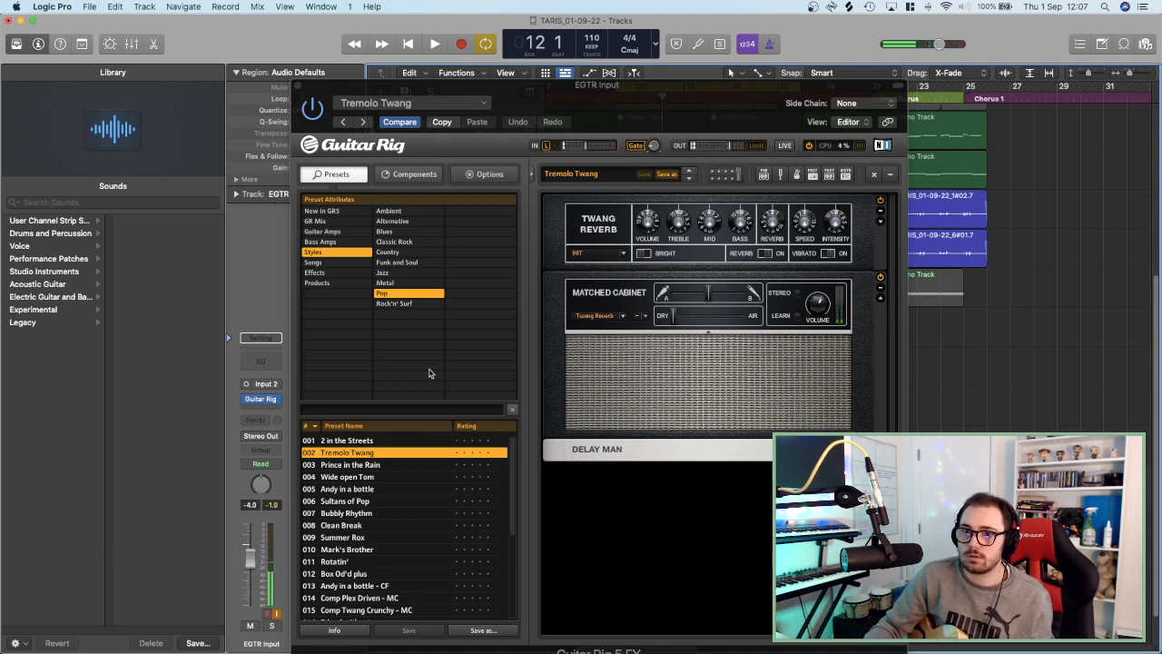
Try the Prince in the Rain preset on the fourth EGTR Input track and rehearse with it over the cycled heavy section.
left_click(343, 466)
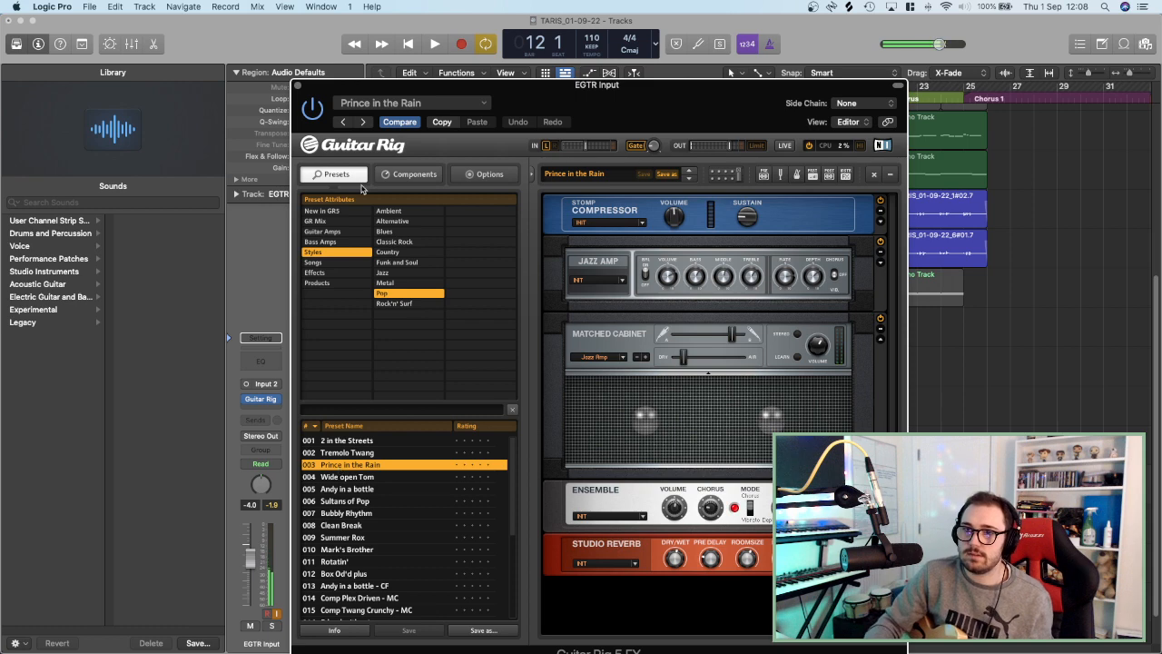
left_click(298, 86)
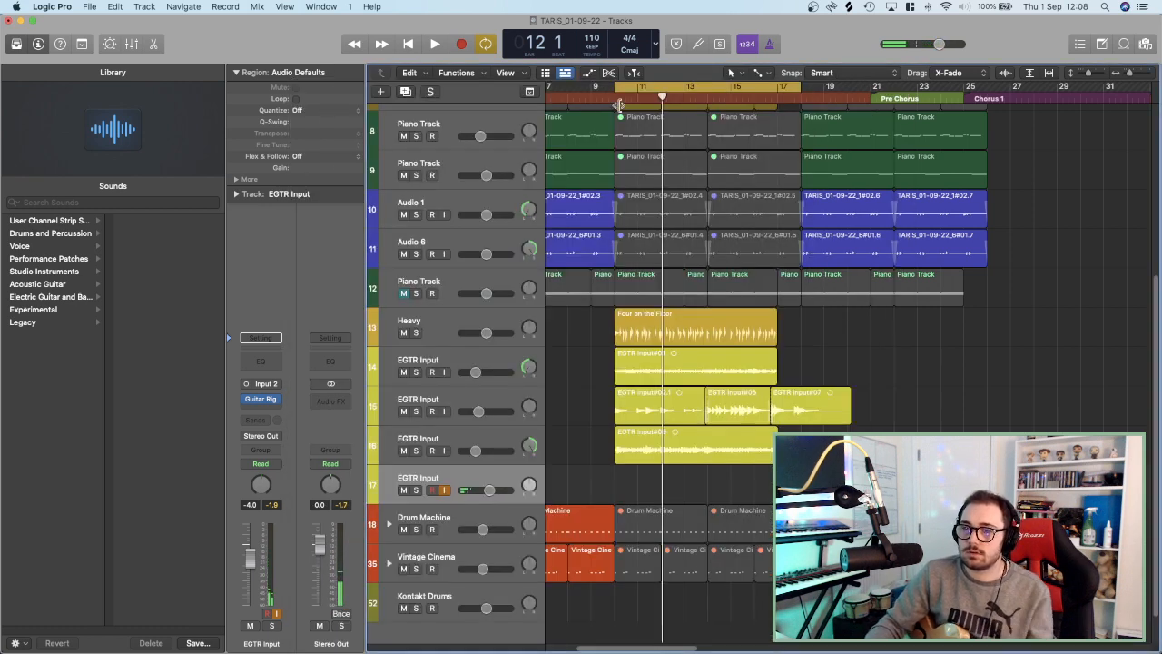
double_click(617, 105)
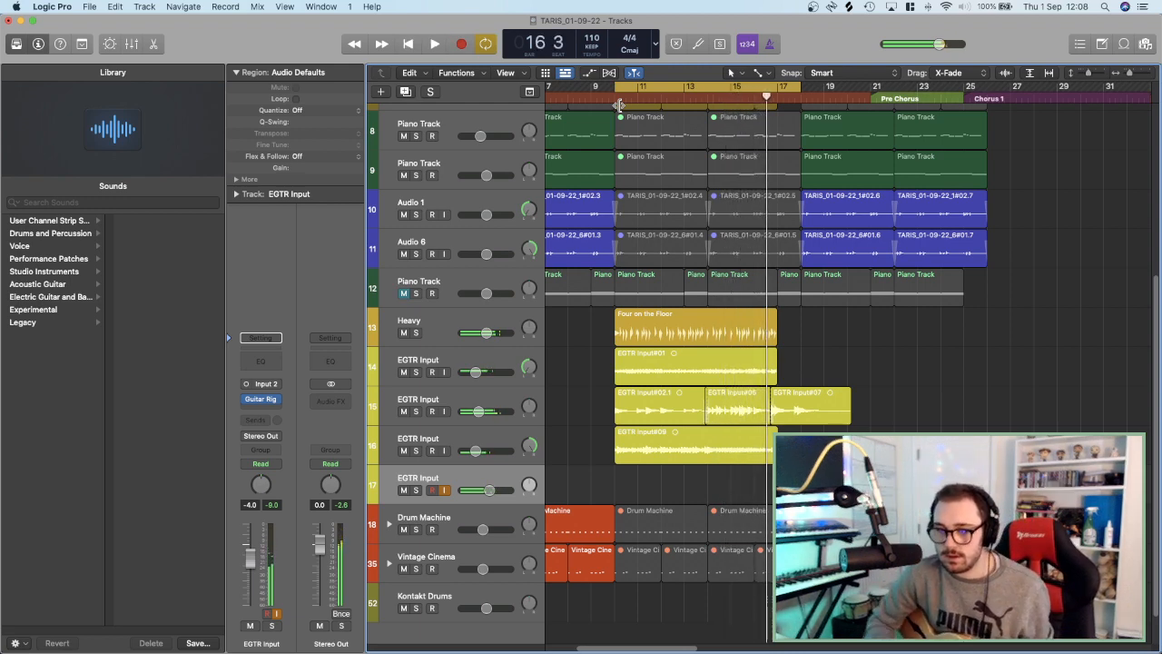
Load the Classic Rock preset Van Slight Crunch in Guitar Rig on the fourth EGTR Input track, try it out, and close the plug-in.
left_click(262, 400)
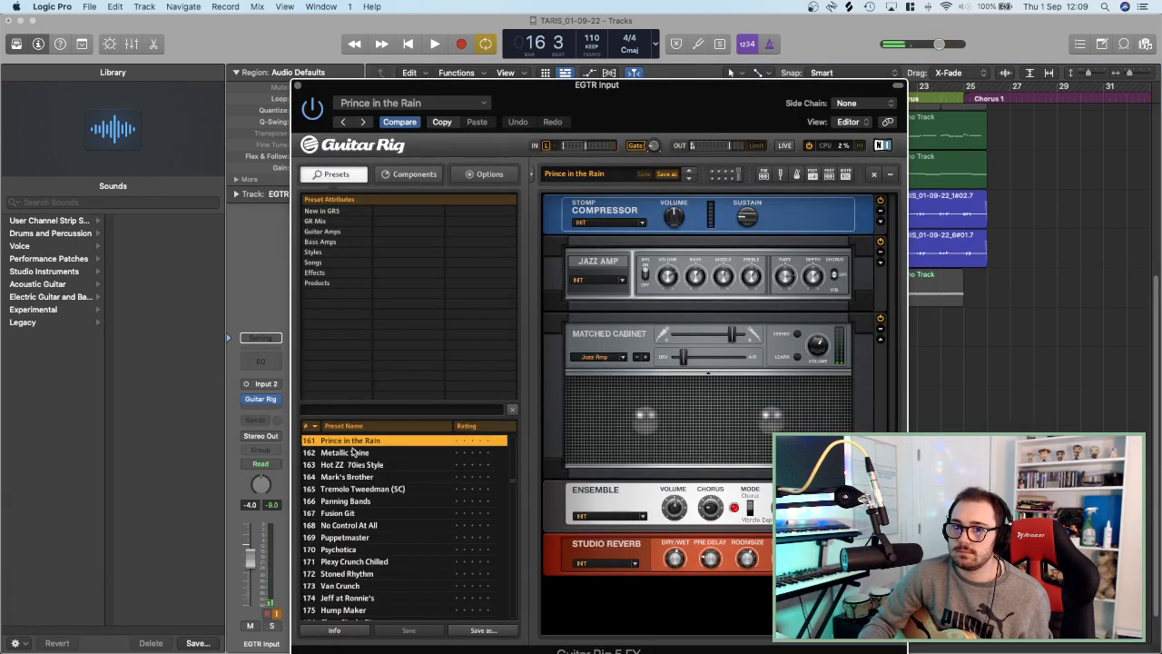
left_click(322, 232)
left_click(318, 263)
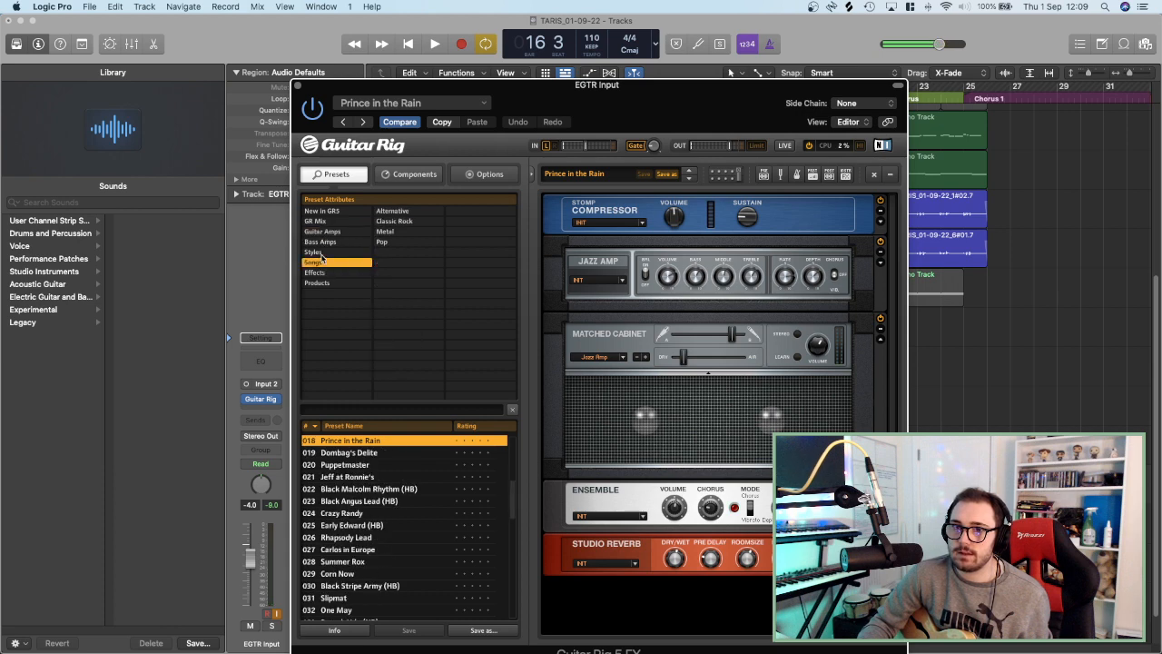
left_click(318, 252)
left_click(388, 242)
left_click(369, 485)
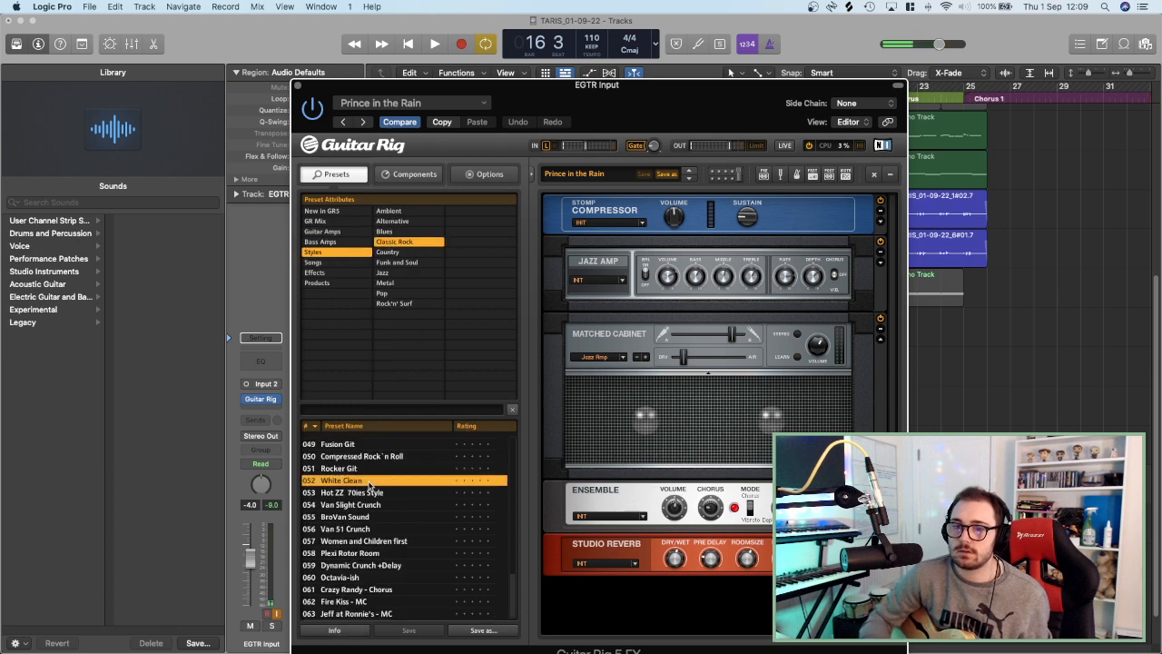
left_click(367, 506)
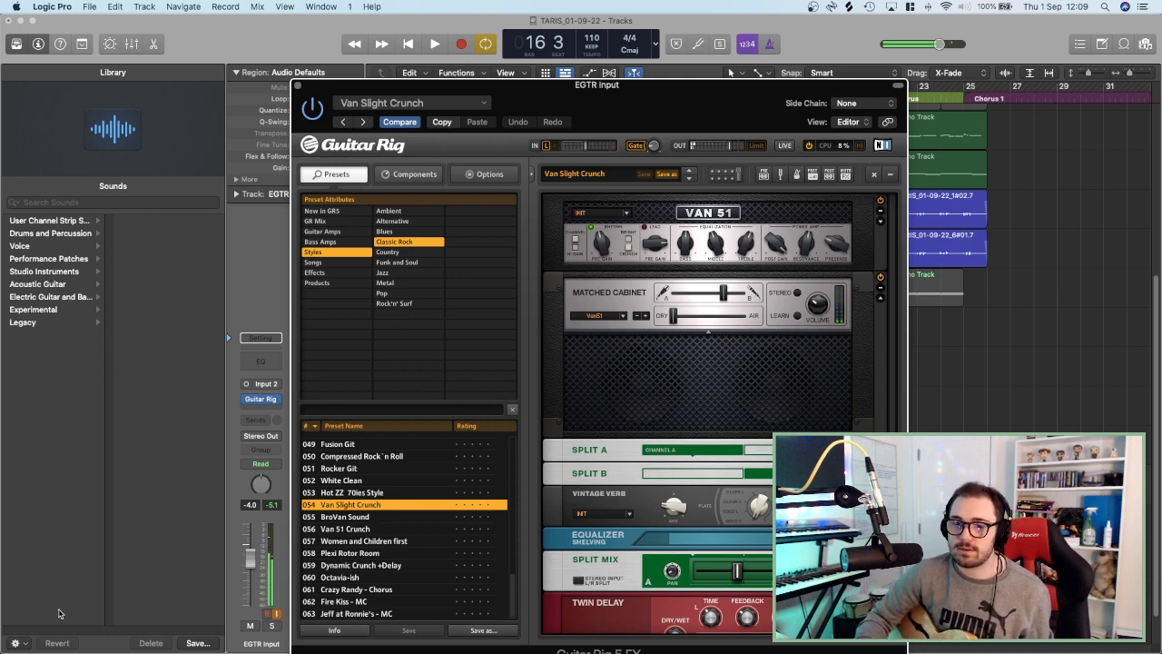
left_click(278, 615)
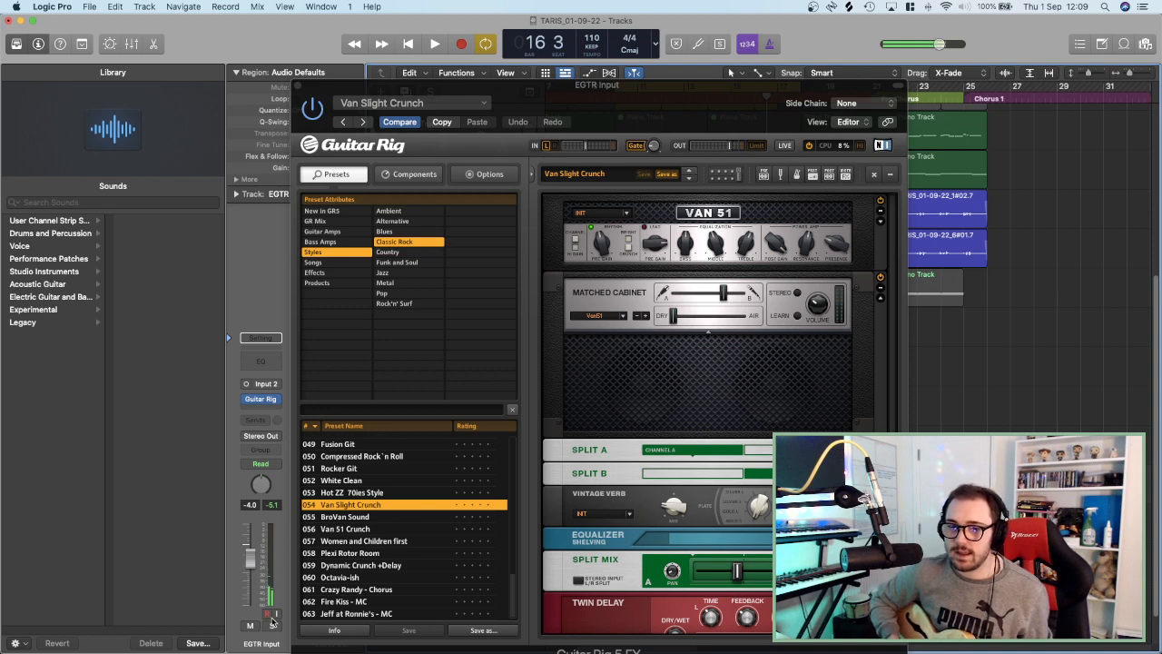
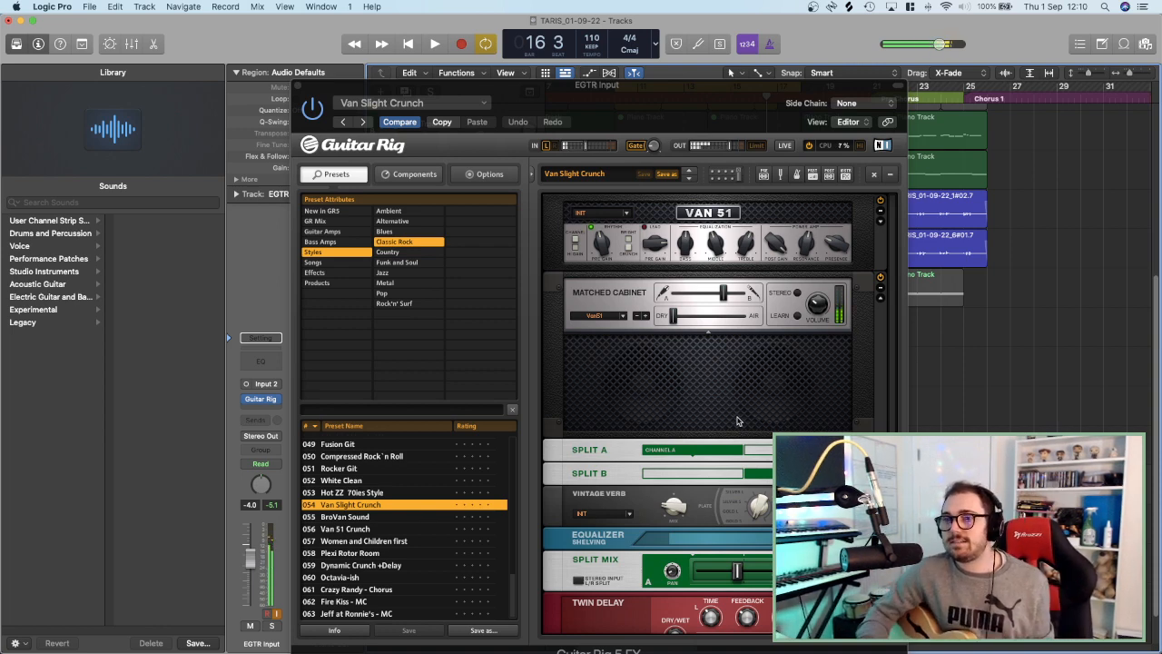
left_click(296, 87)
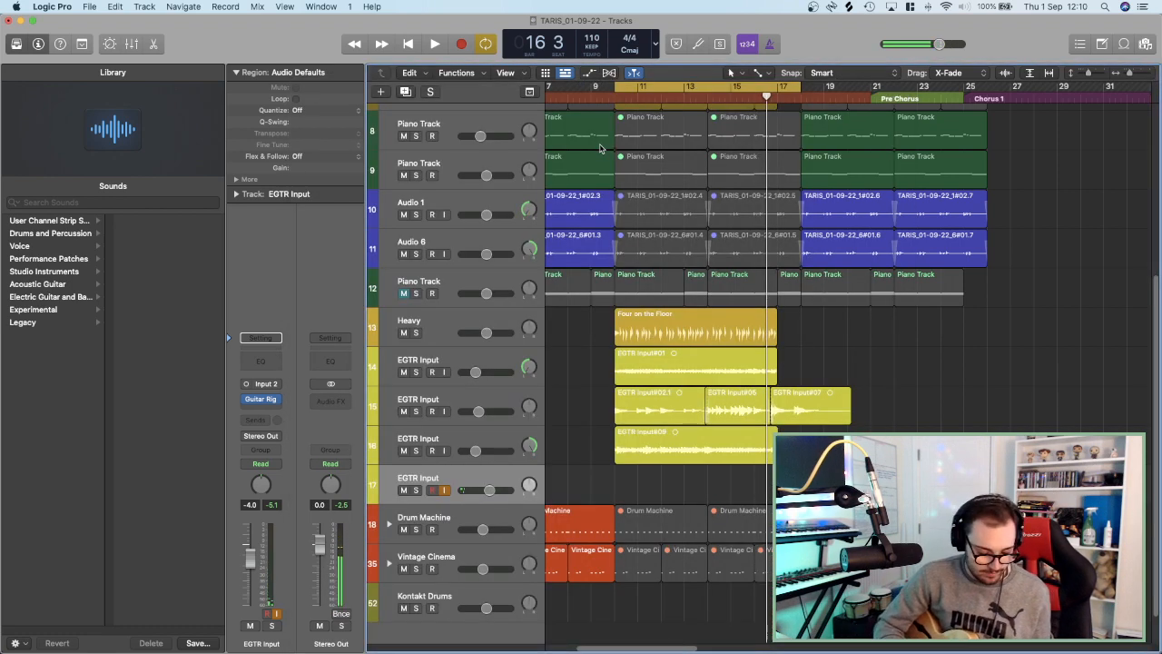
Turn off cycling and record the fourth guitar part on its EGTR Input track from bar 9 to just past bar 18.
key("space")
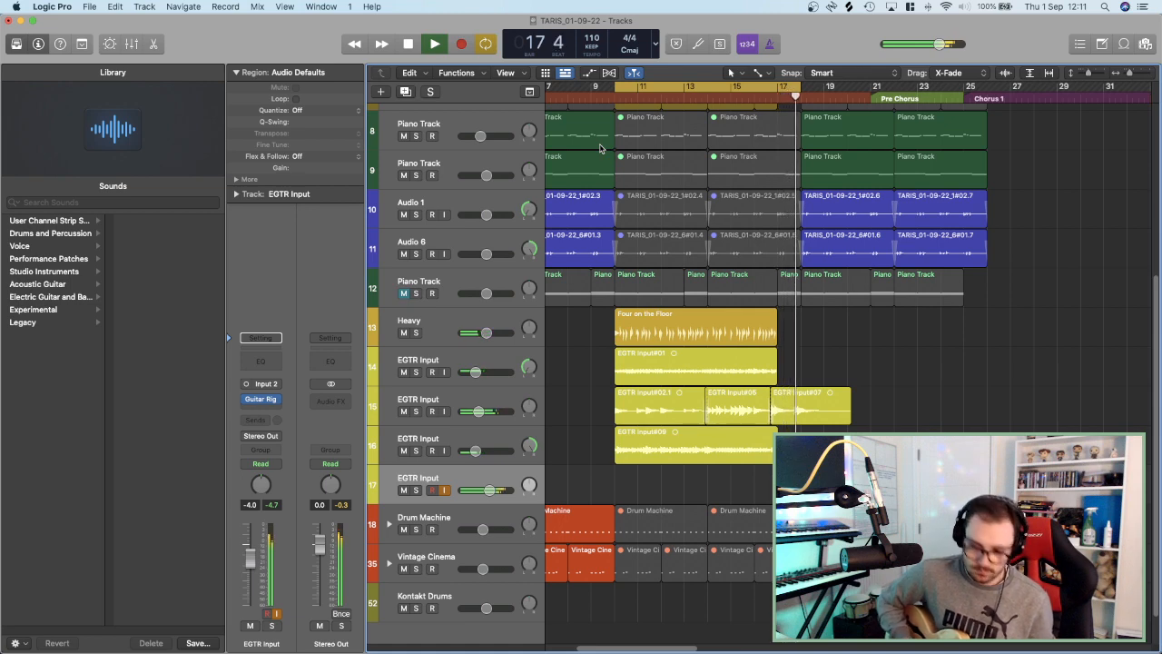
left_click(625, 84)
left_click(590, 99)
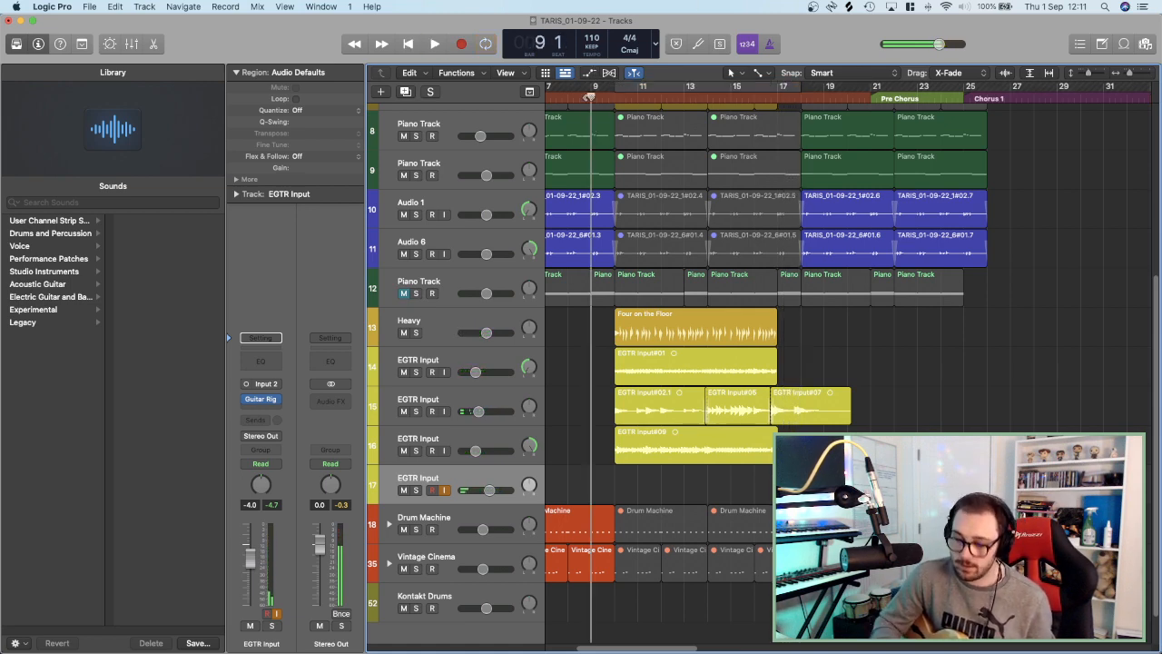
key("r")
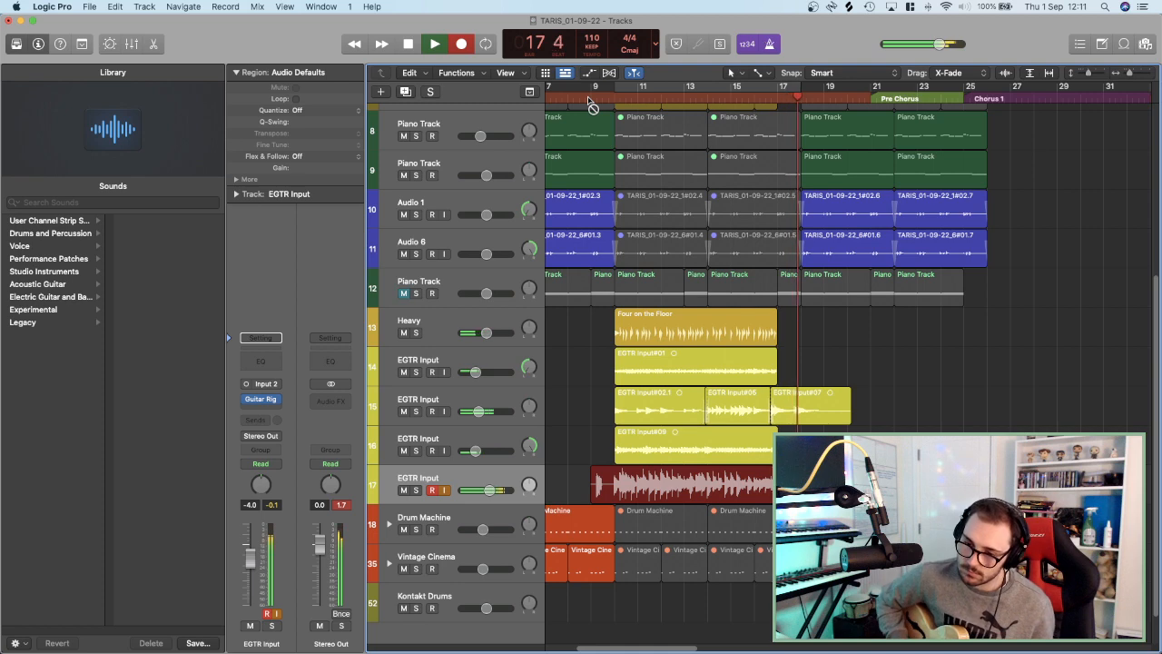
key("space")
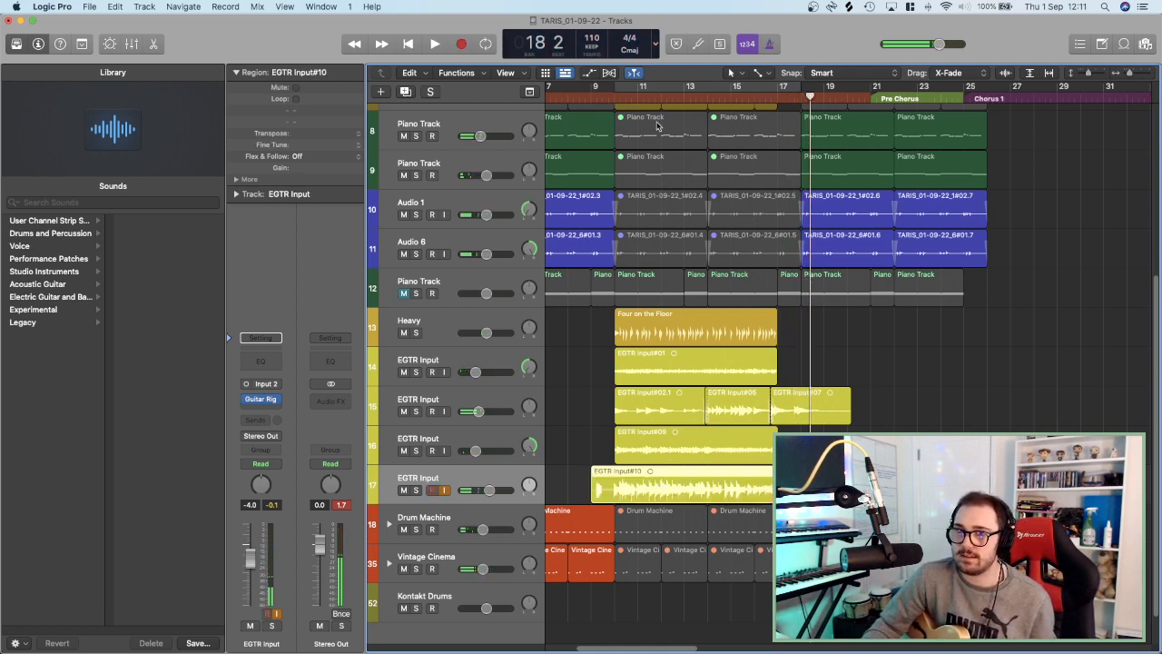
Duplicate the fourth EGTR Input track and record a second take of the part from bar 9, discarding the false start.
key("super+d")
left_click(592, 96)
key("r")
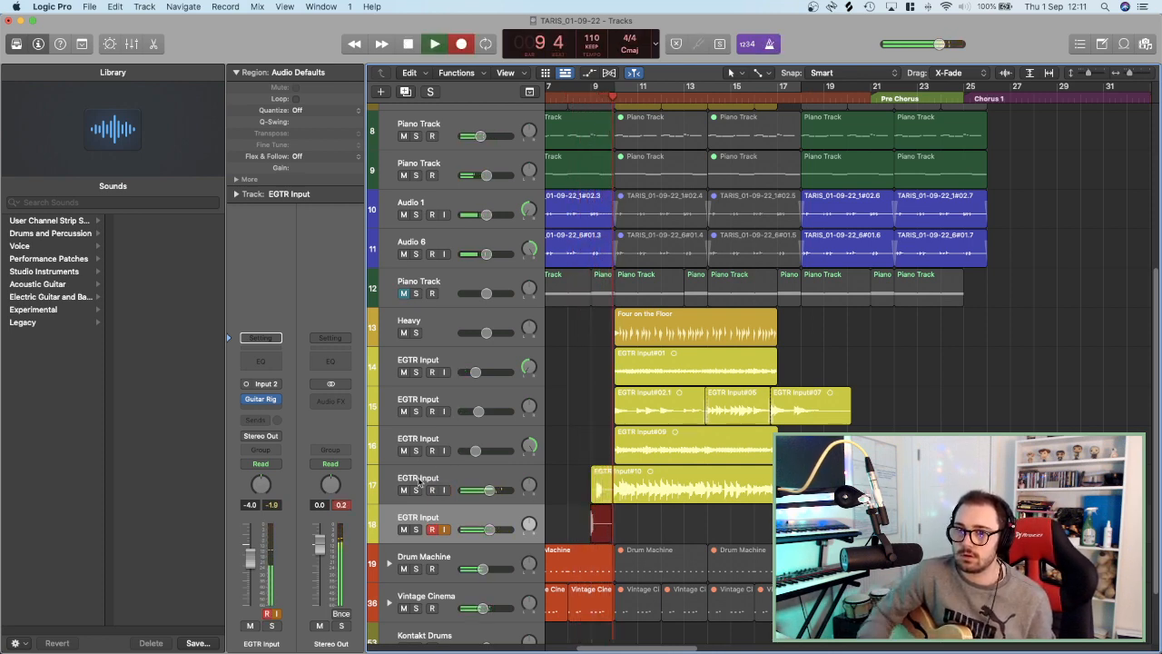
key("super+period")
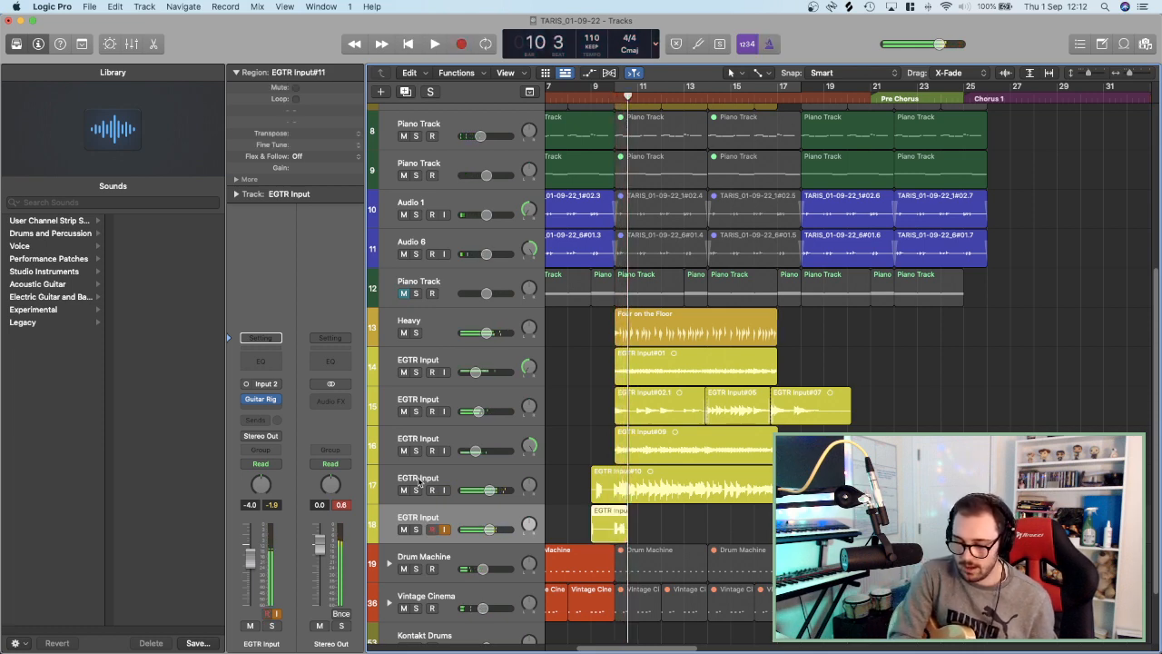
key("r")
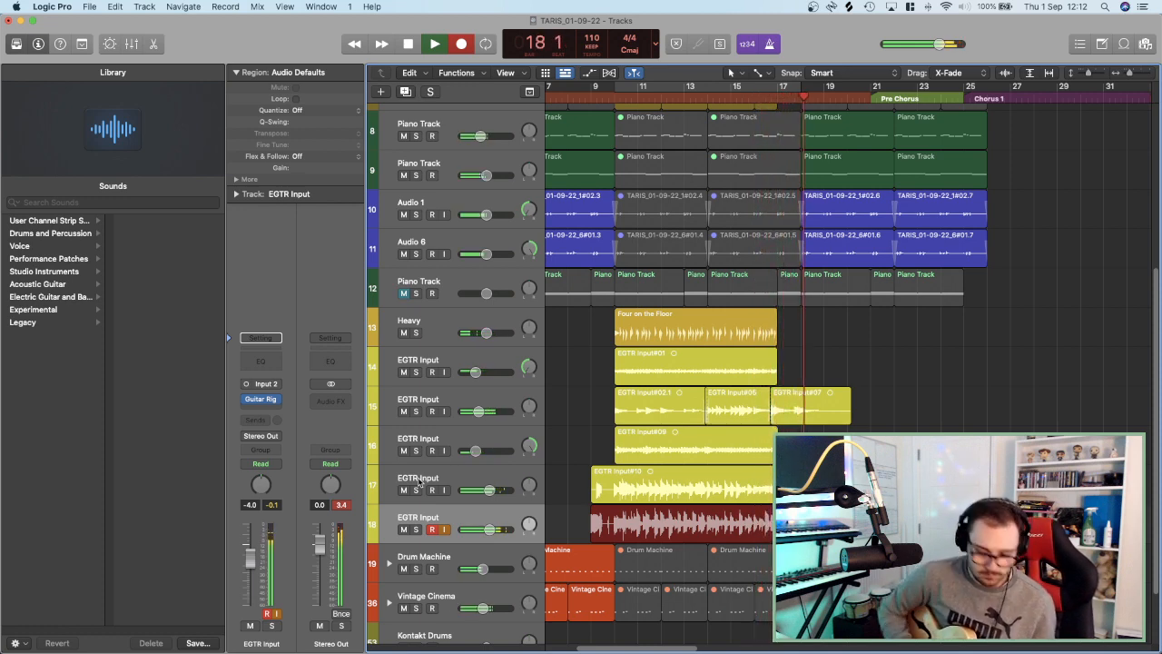
key("space")
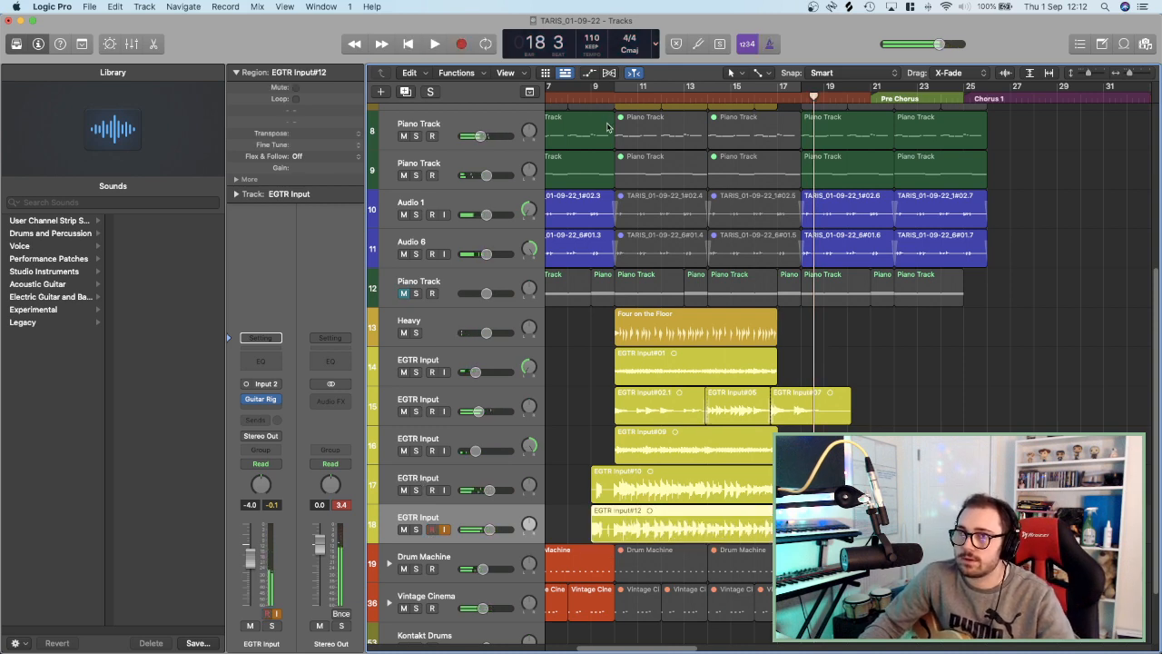
Turn off input monitoring on the duplicate, pan the doubled guitars apart with the duplicate at +63, and set both volumes to -9.0 dB.
key("shift+space")
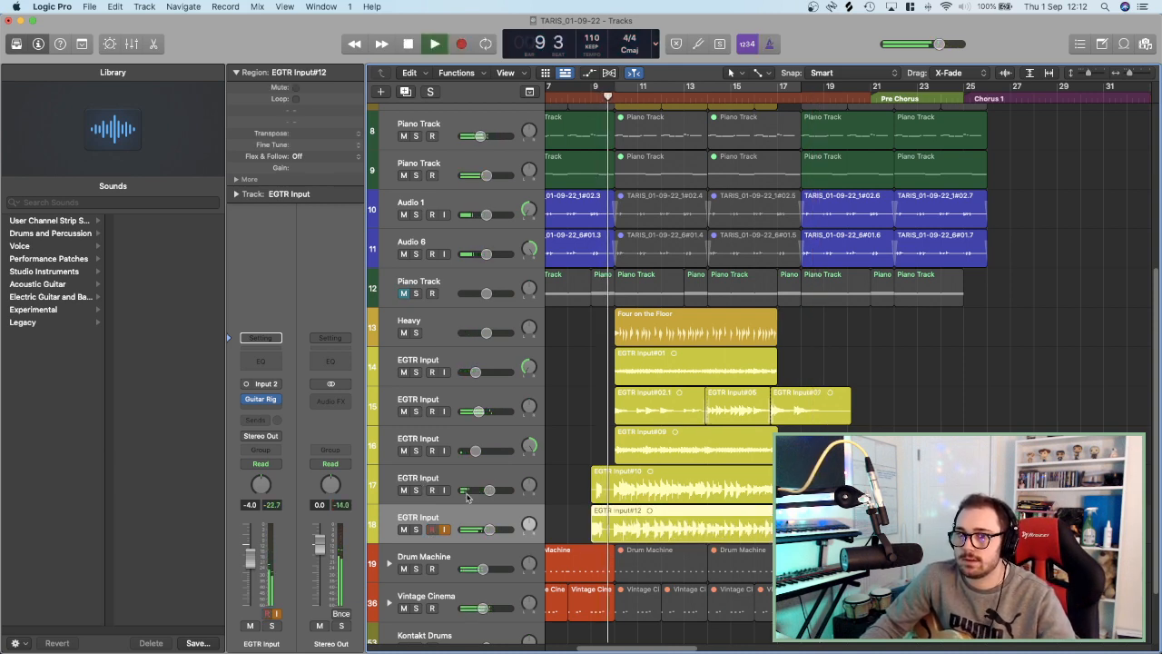
left_click(444, 529)
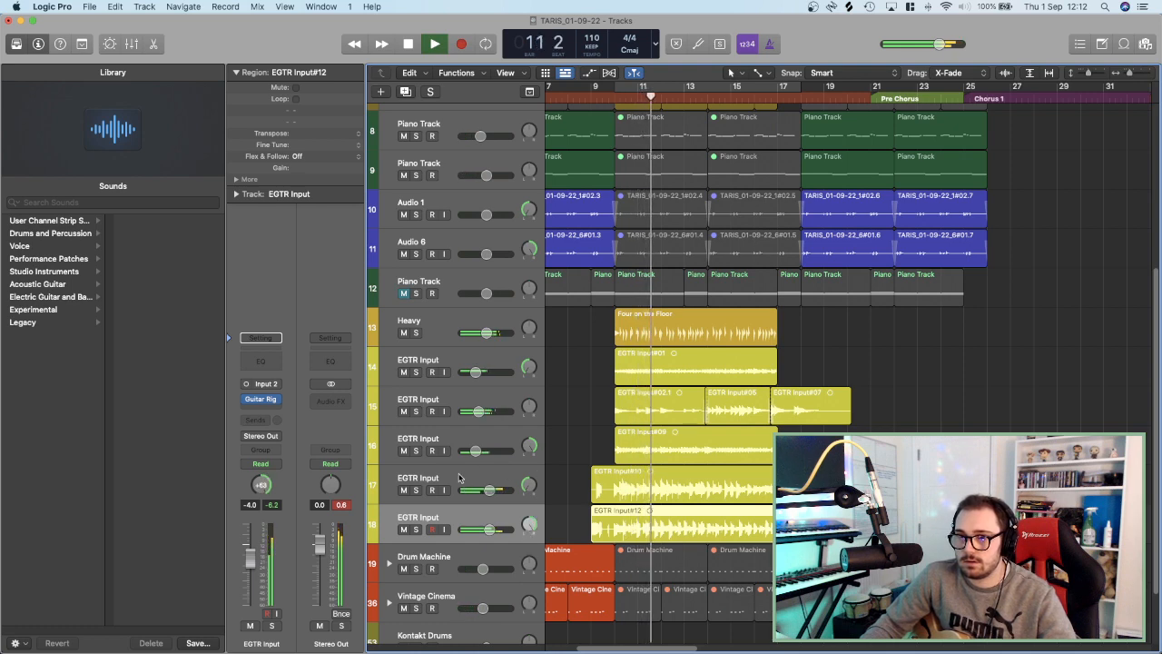
left_click(488, 493)
left_click_drag(489, 493, 481, 490)
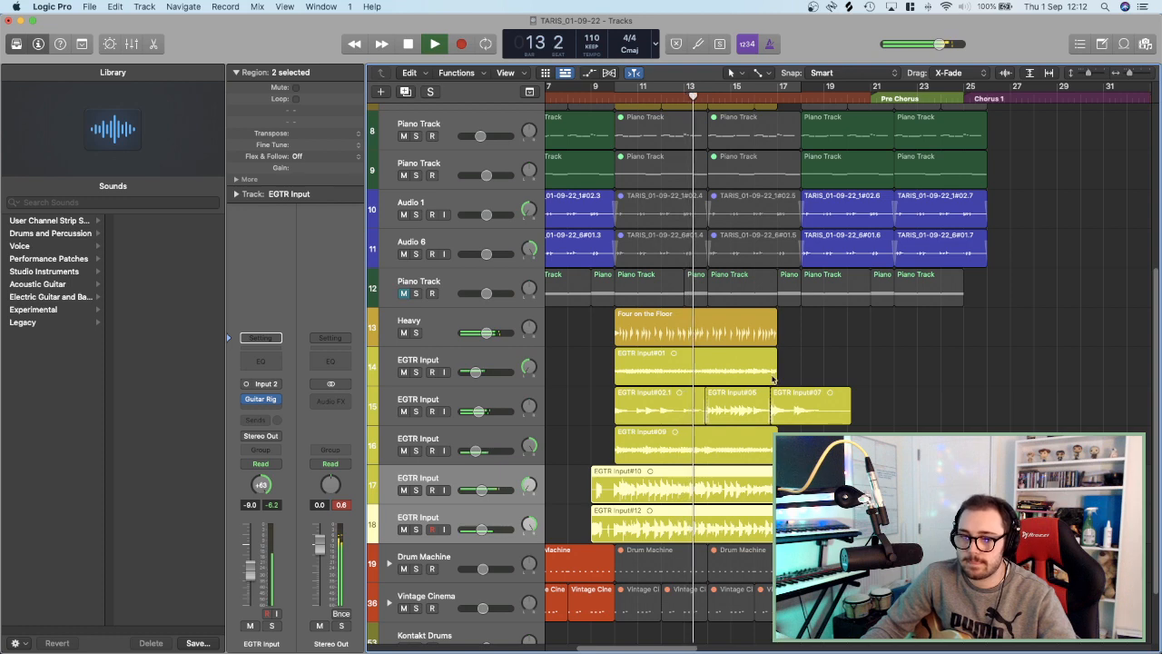
Split both doubled guitar takes at bar 17 beat 2, remove their tails, and fade out the remaining ends.
key("super+Down")
key("super+Down")
key("super+Down")
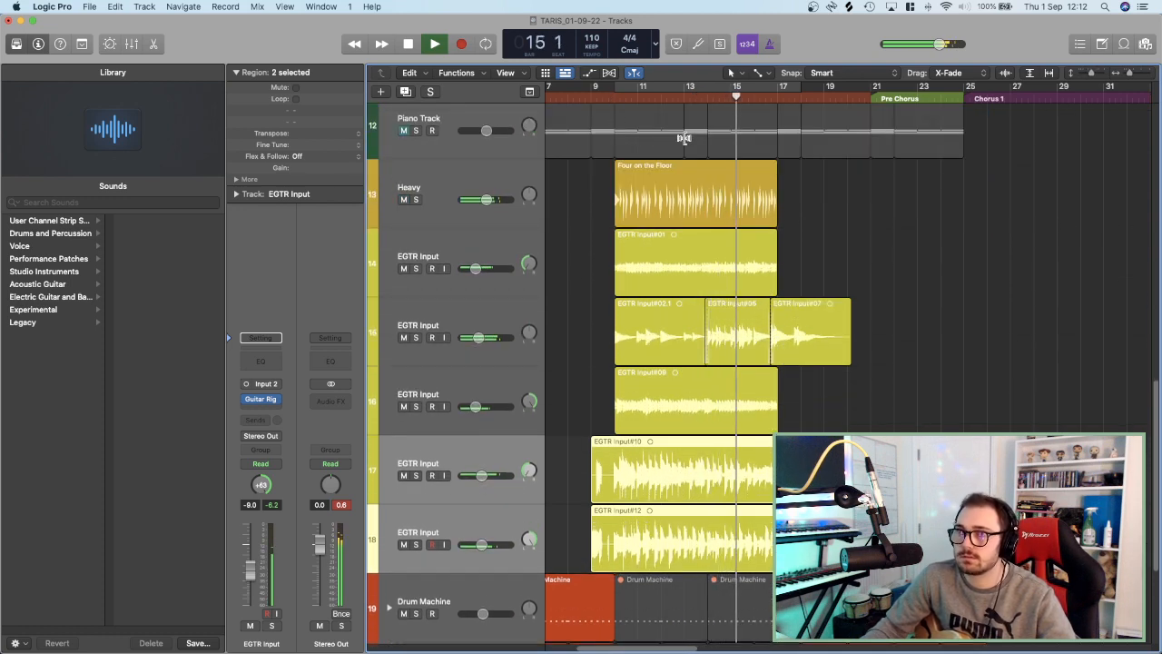
key("super+Right")
key("super+Right")
scroll(733, 192, "right", 5)
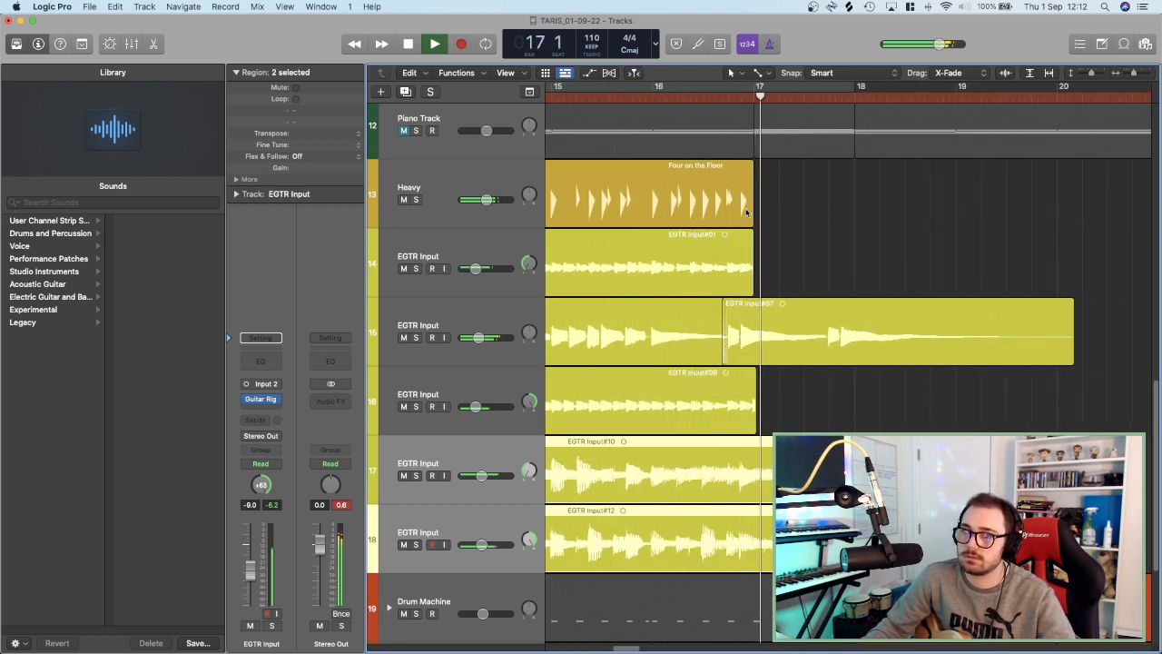
key("space")
left_click(778, 99)
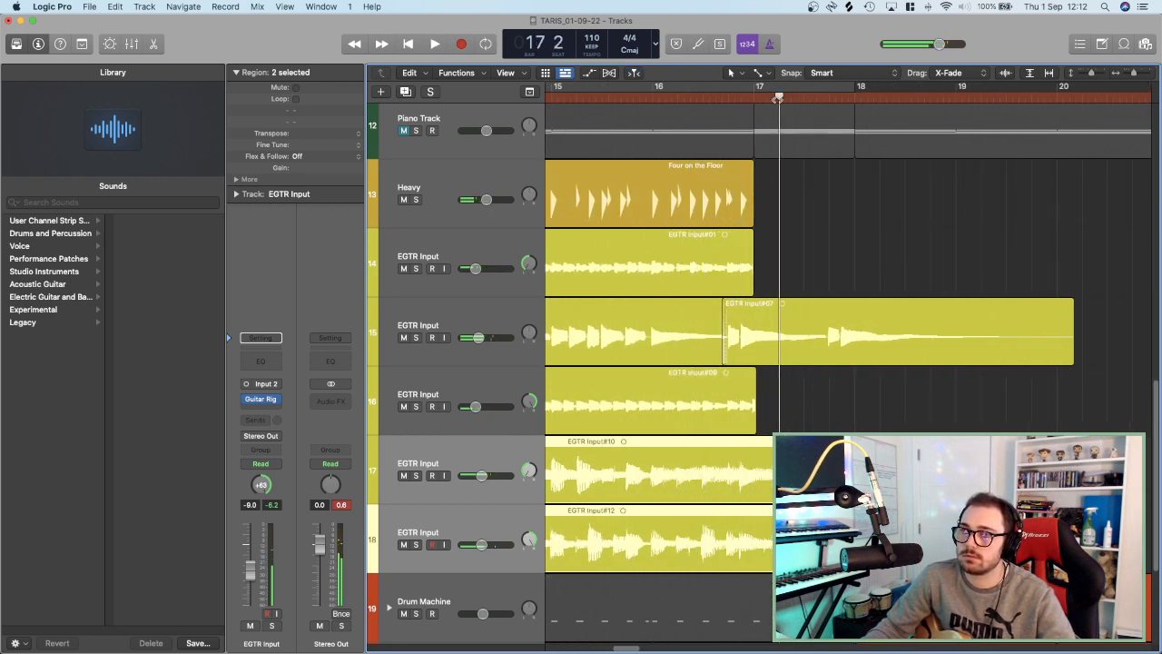
key("super+t")
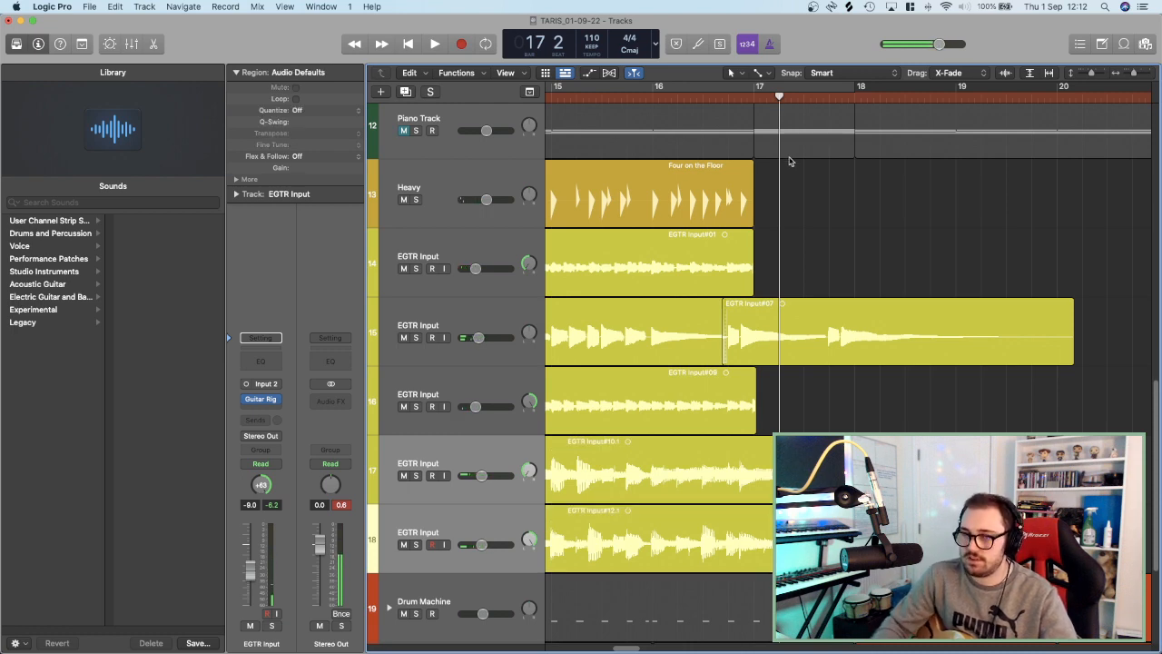
left_click_drag(803, 545, 758, 469)
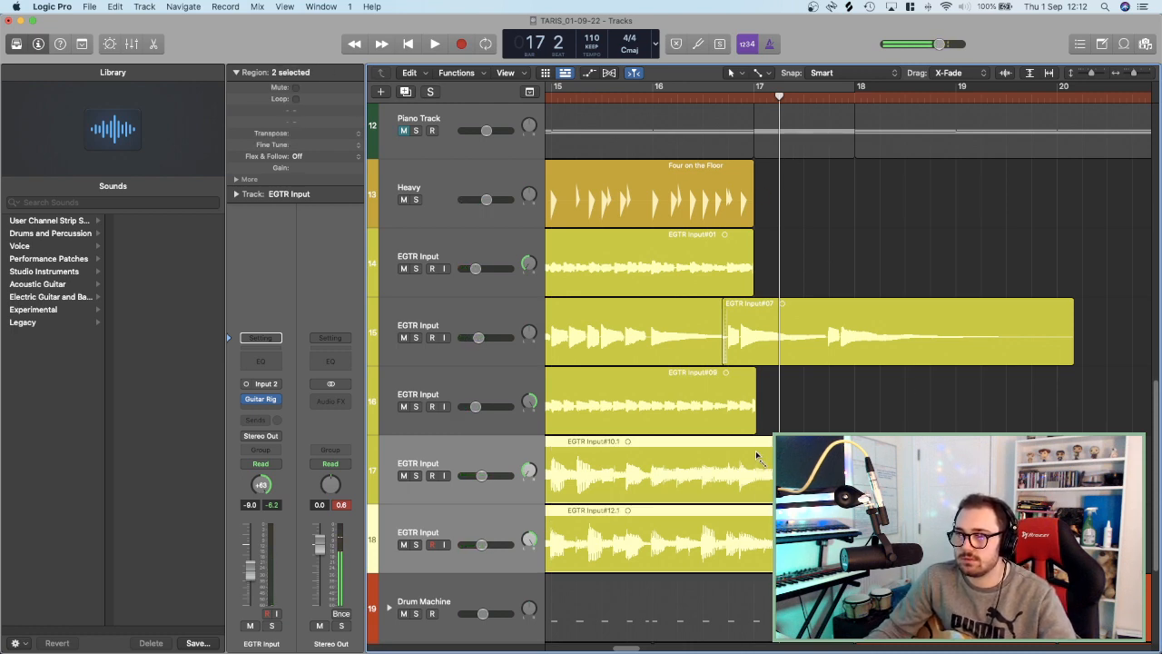
Remove the lead-in before bar 10 from both doubled guitar takes and extend their starts slightly ahead of the downbeat.
scroll(755, 450, "left", 8)
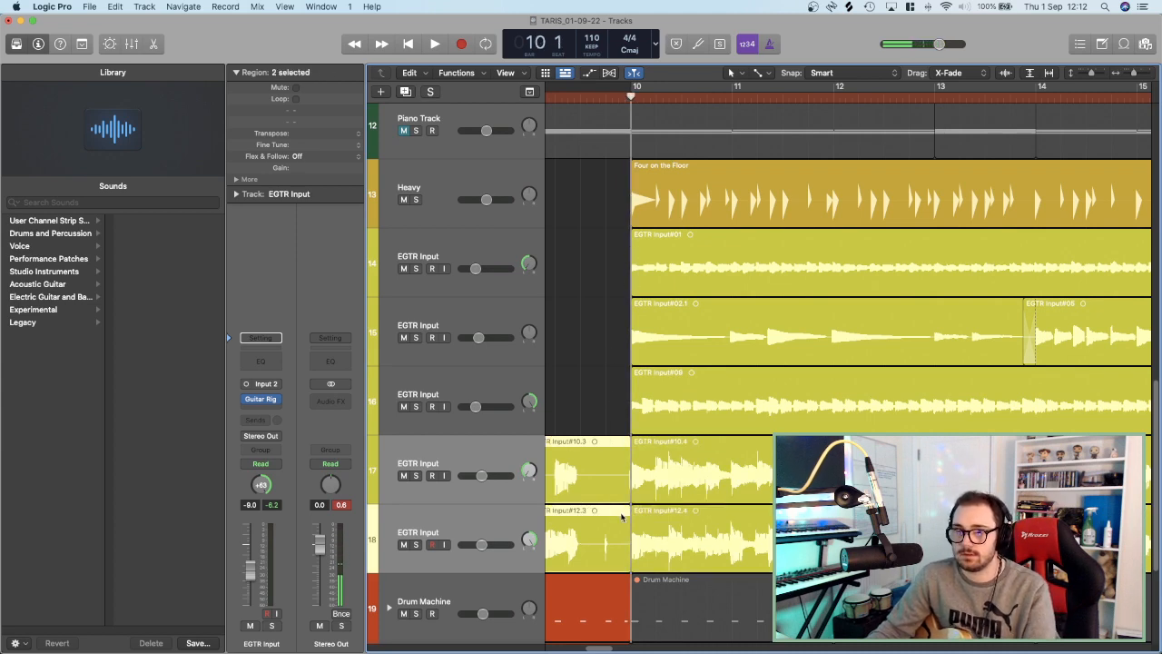
key("Delete")
key("space")
key("super+Right")
key("super+Right")
scroll(634, 510, "left", 3)
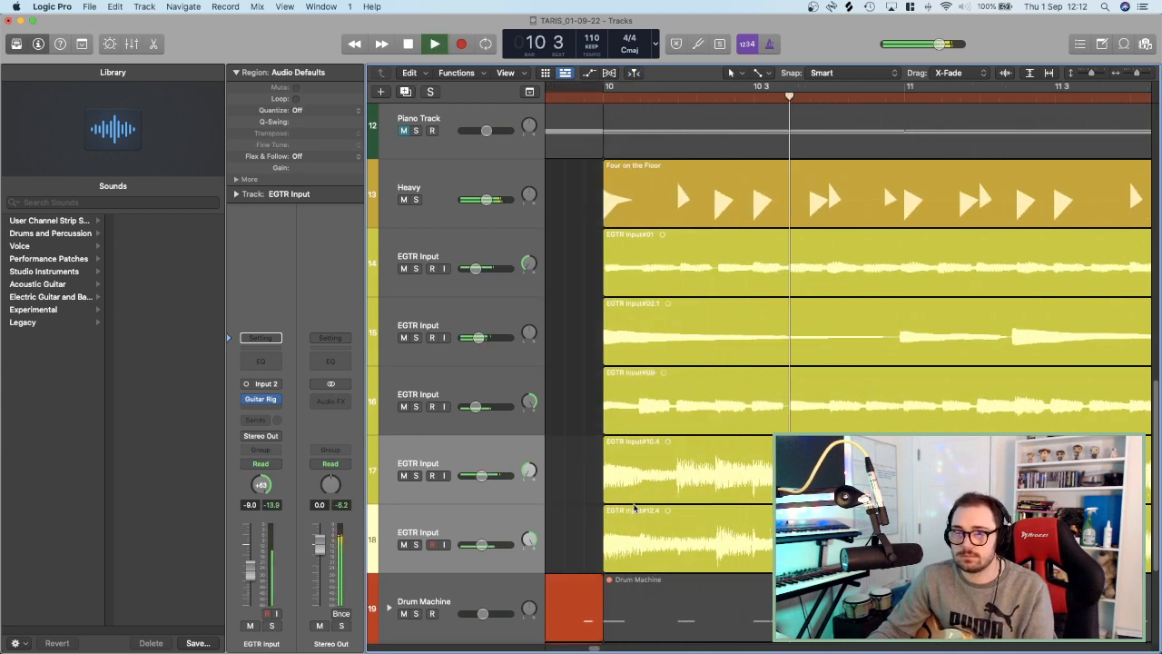
mouse_move(624, 473)
left_mouse_down()
mouse_move(659, 528)
mouse_move(610, 483)
left_mouse_up()
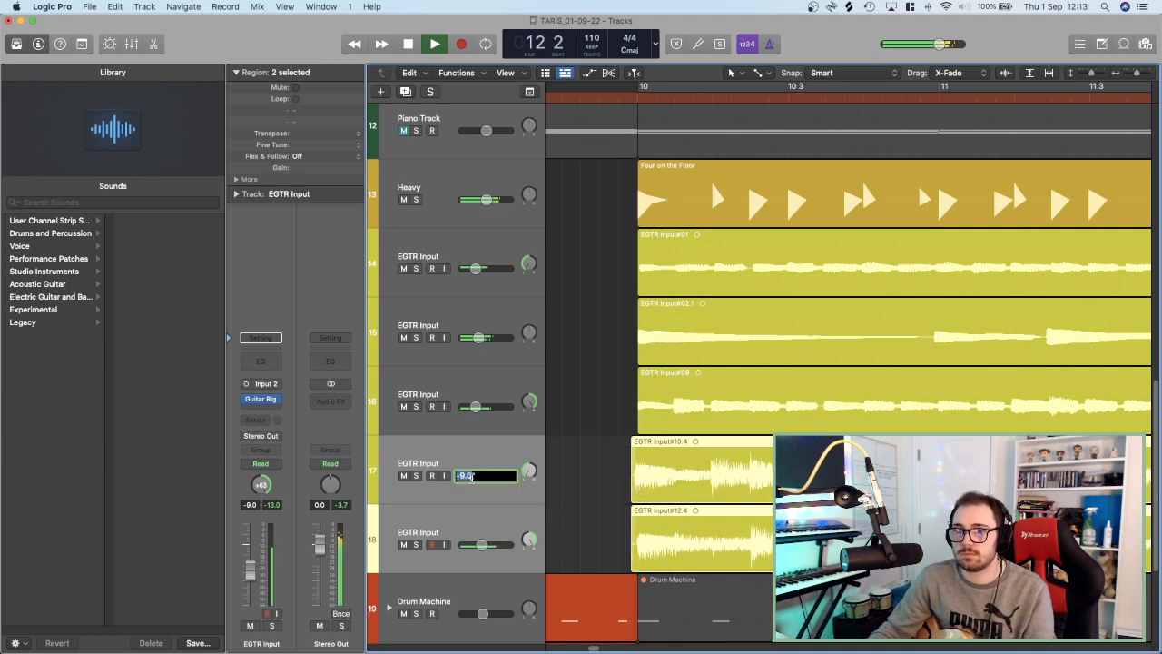
Set the volume of both doubled guitar tracks to -13.2 dB during playback.
left_click(473, 494)
left_click(469, 469, "shift")
left_click_drag(481, 476, 477, 475)
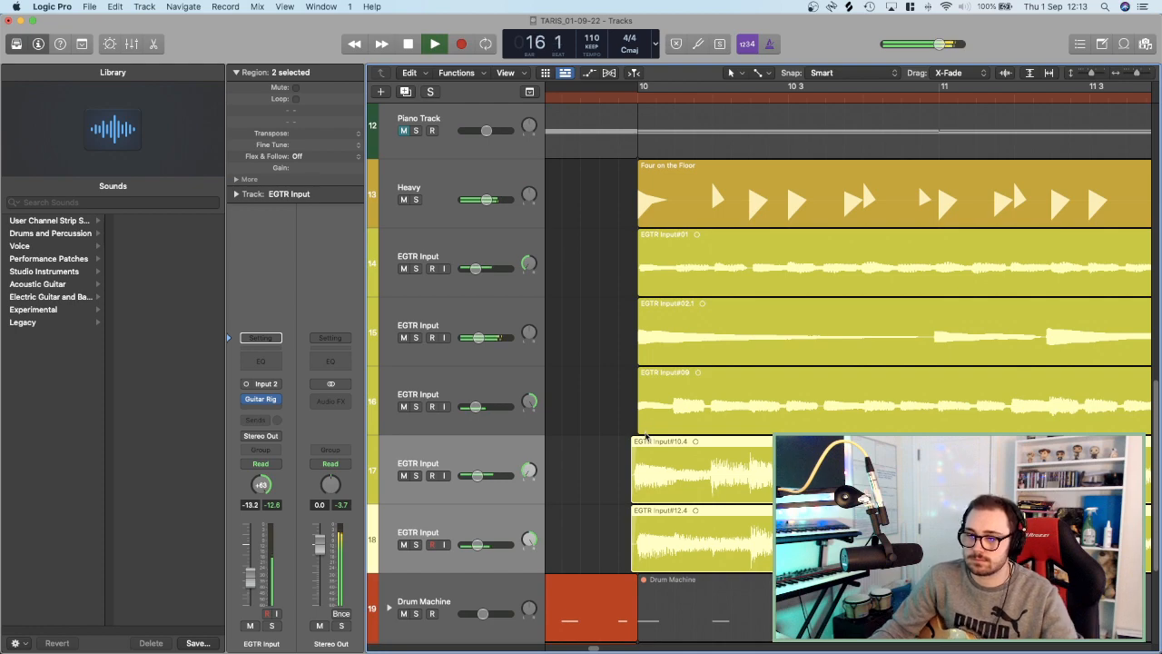
Play back the end of the heavy section and examine how it moves into the return at bar 18.
scroll(718, 449, "down", 10)
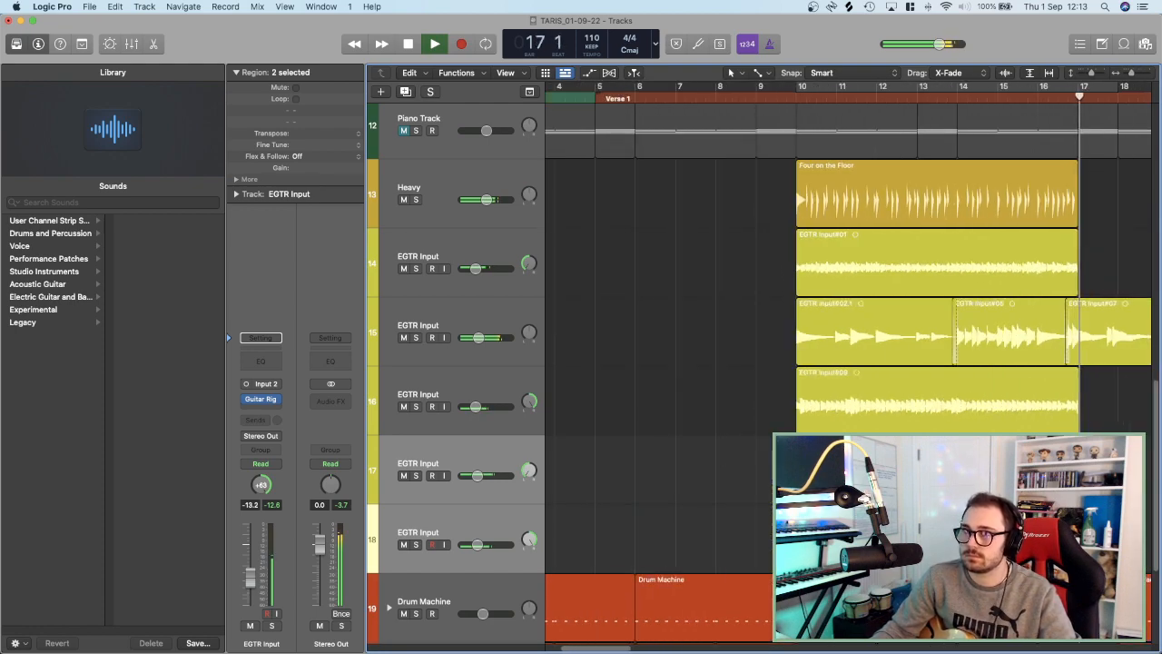
scroll(718, 445, "down", 3)
scroll(718, 444, "right", 5)
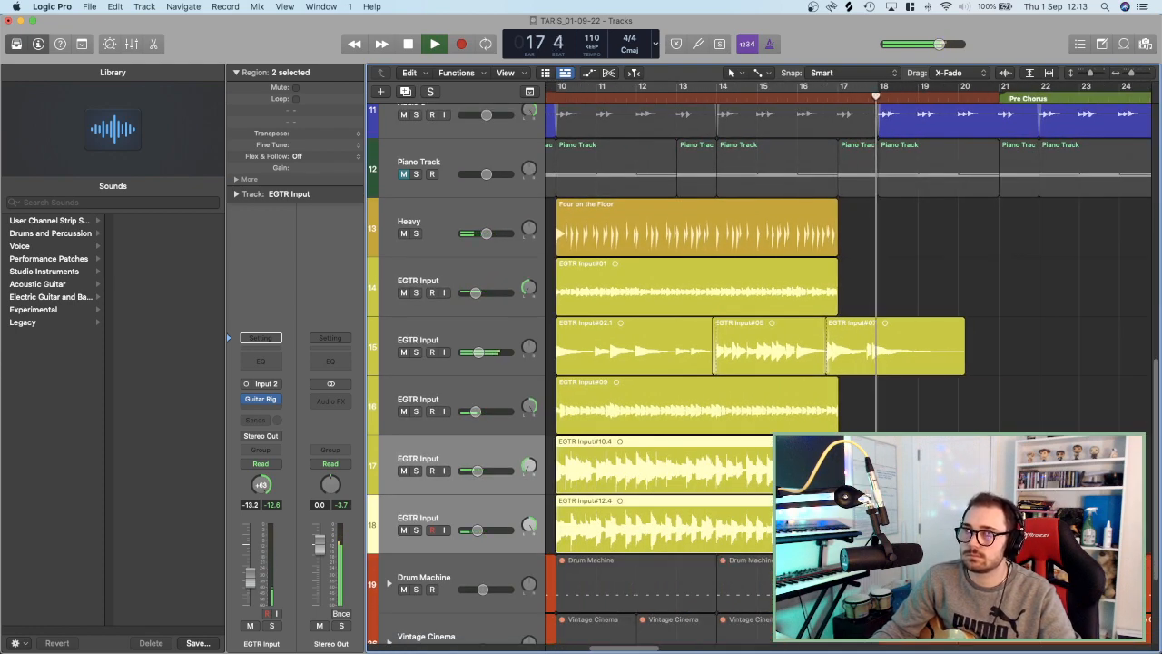
scroll(890, 317, "up", 10)
scroll(890, 316, "down", 9)
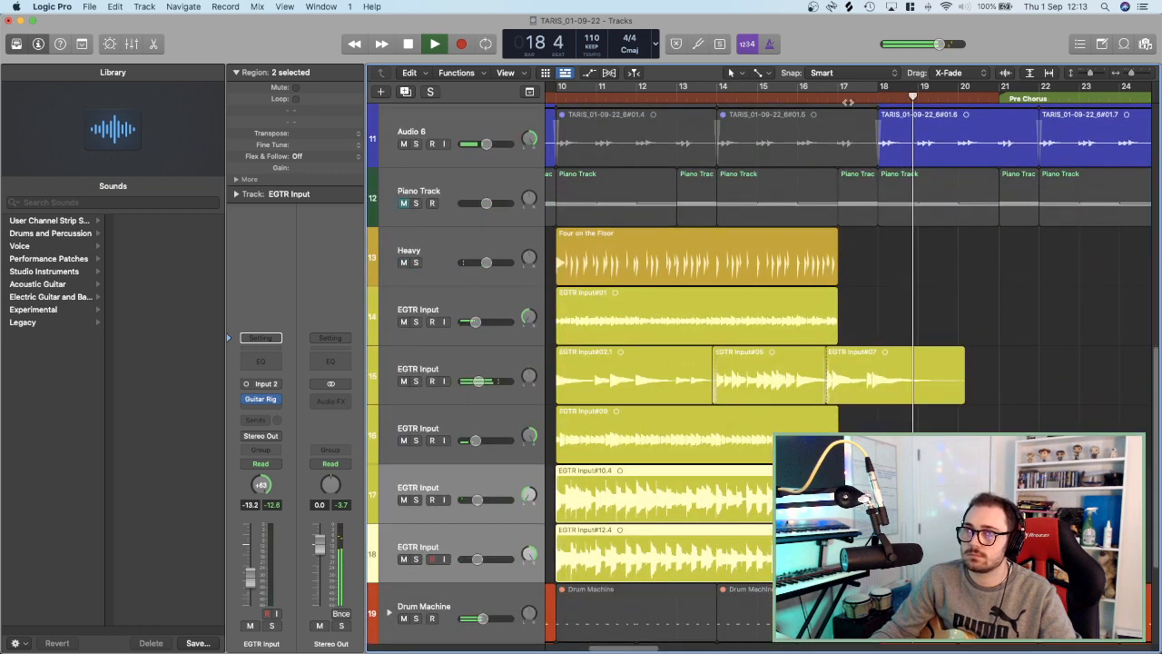
left_click(823, 97)
scroll(817, 154, "down", 4)
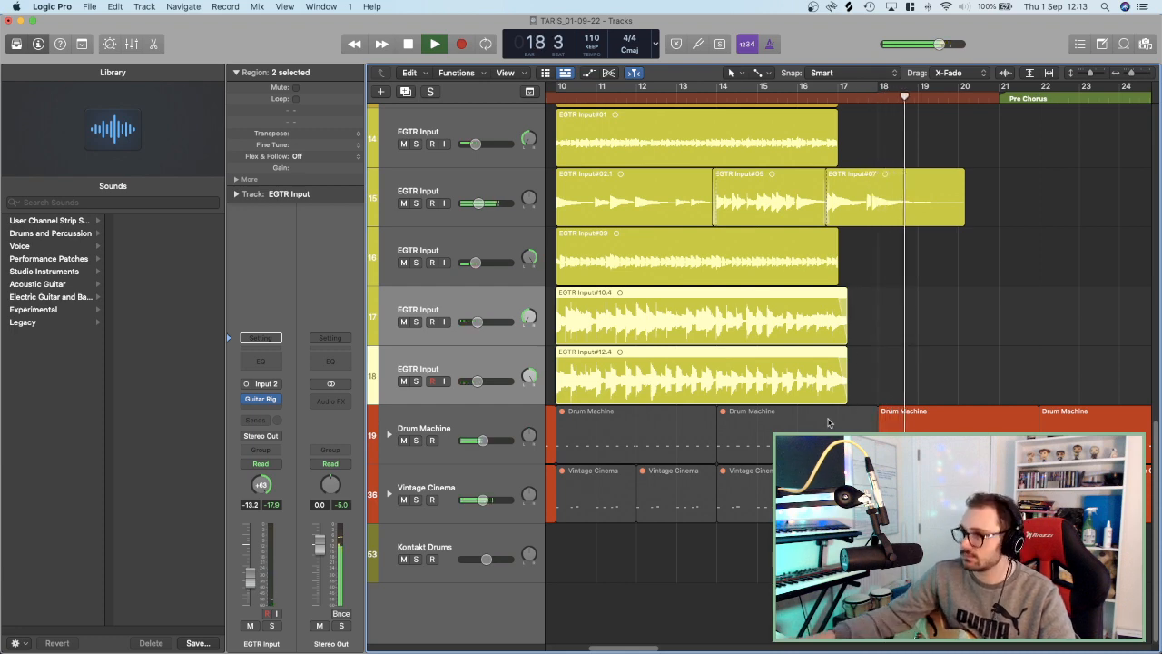
scroll(822, 336, "up", 3)
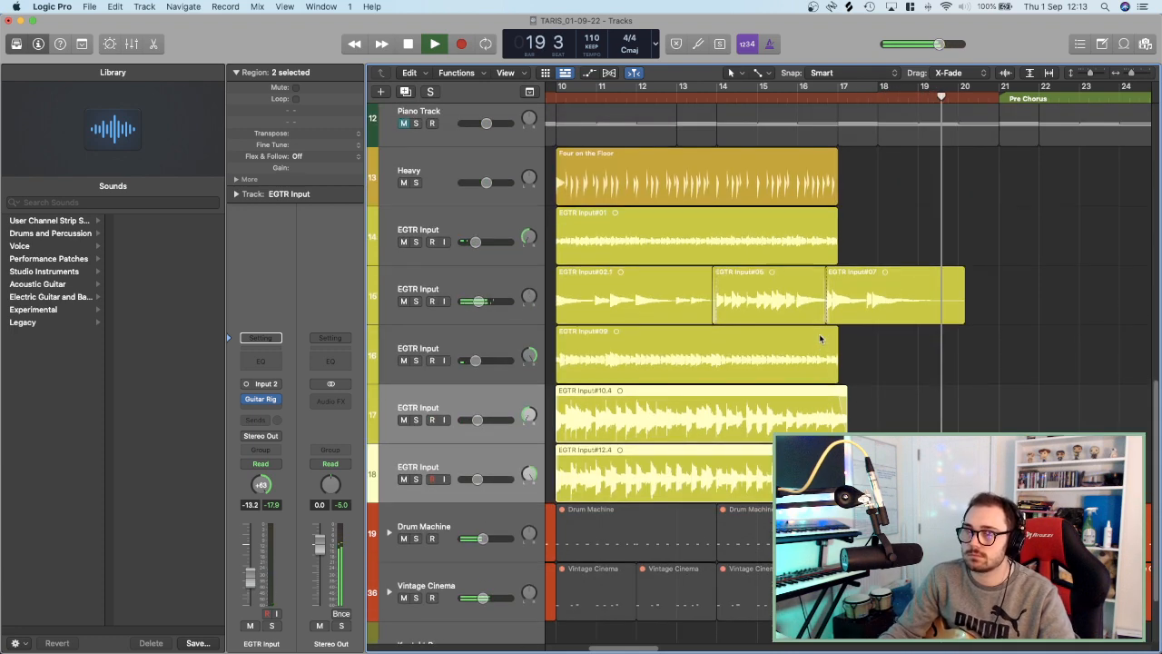
key("space")
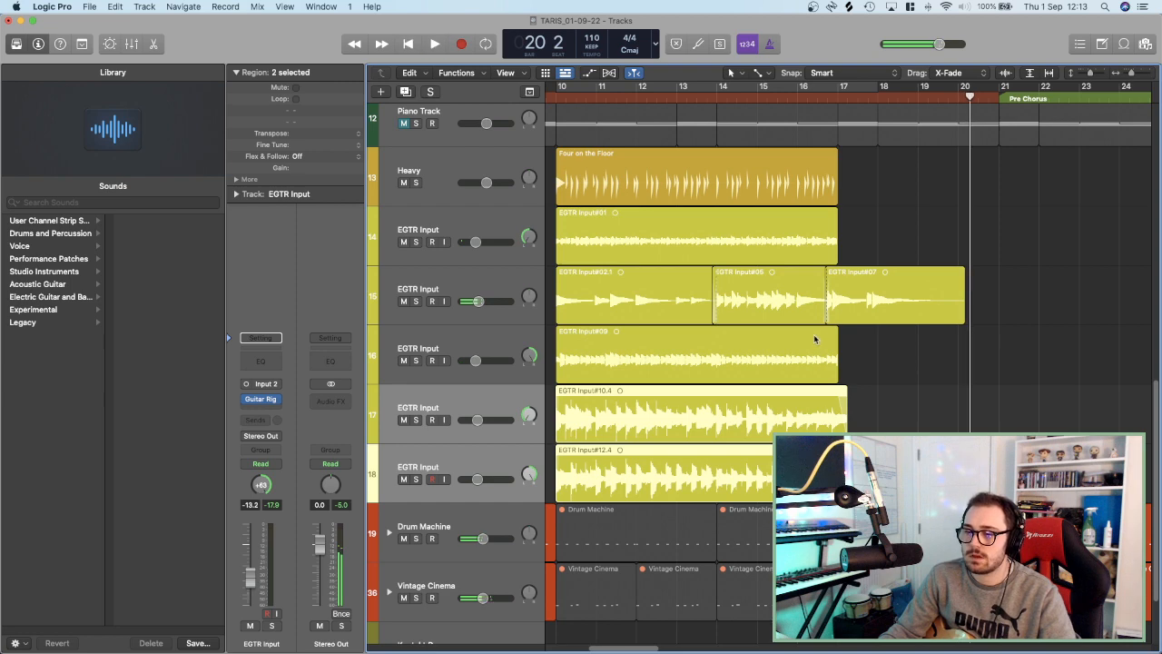
Extend the Heavy drummer region to bar 18 and split it at bar 17.
left_click(480, 166)
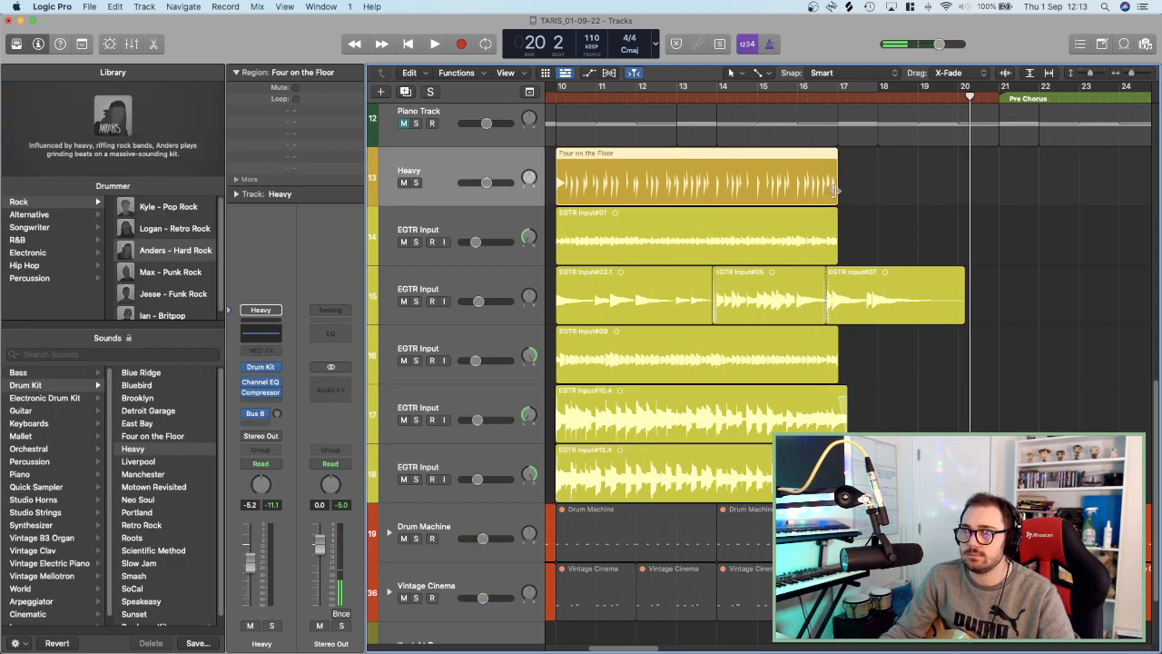
left_click_drag(834, 189, 874, 196)
left_click(835, 100)
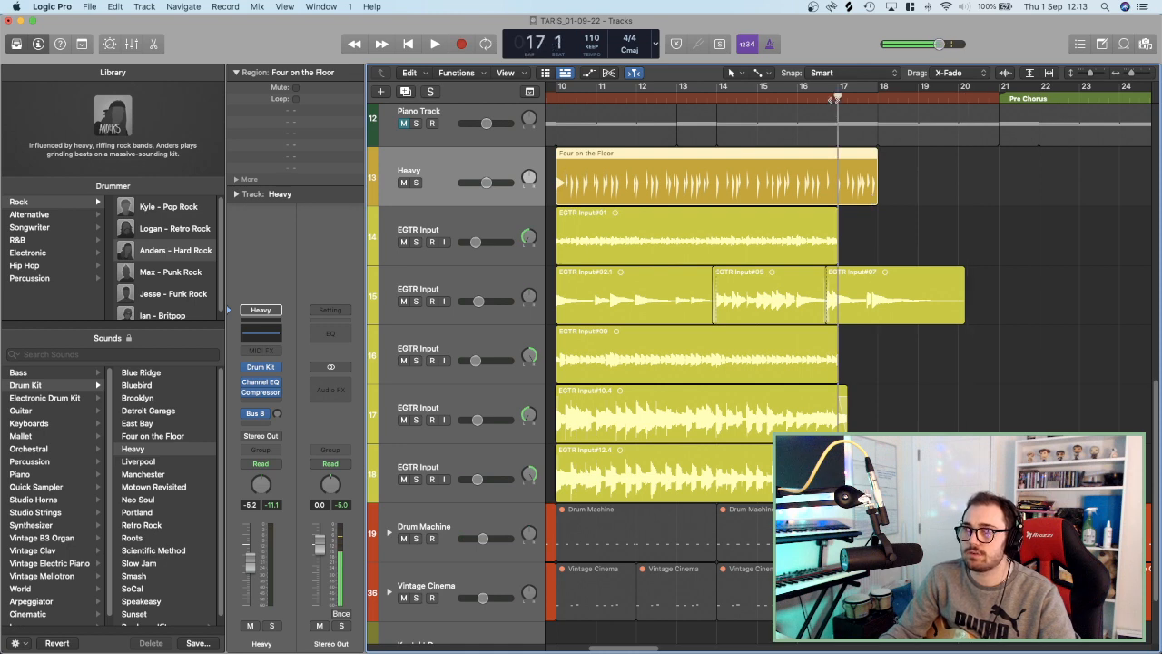
key("super+t")
Audition the split-off bar 17 drum region with the Heavy track soloed, then unsolo the track and stop playback.
key("s")
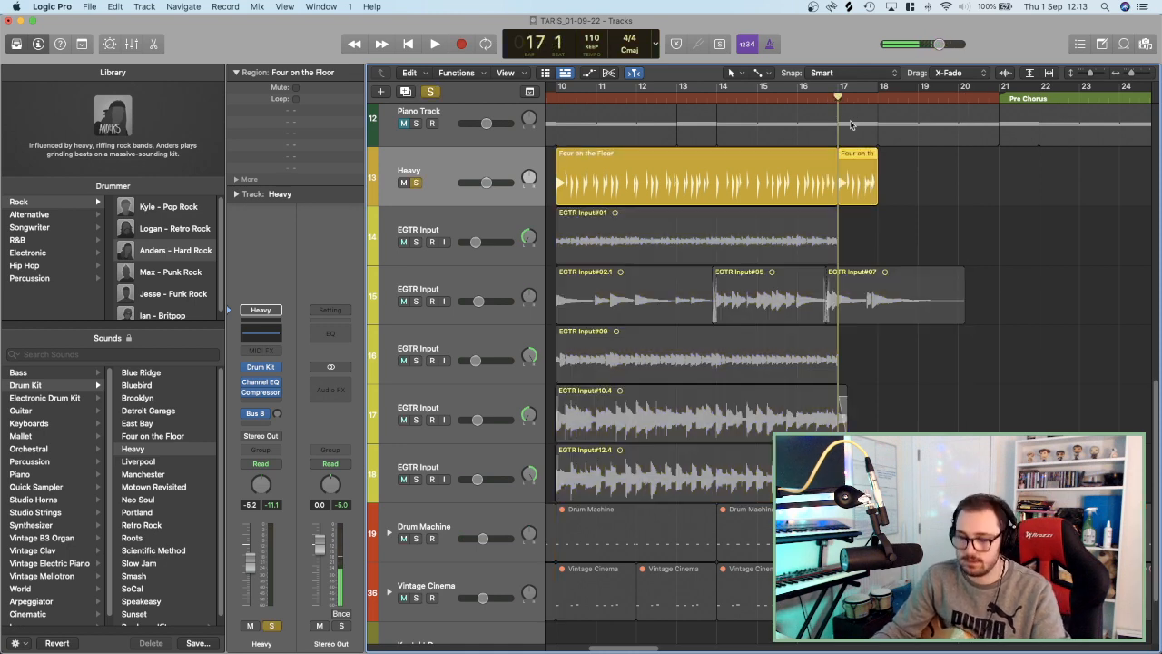
key("space")
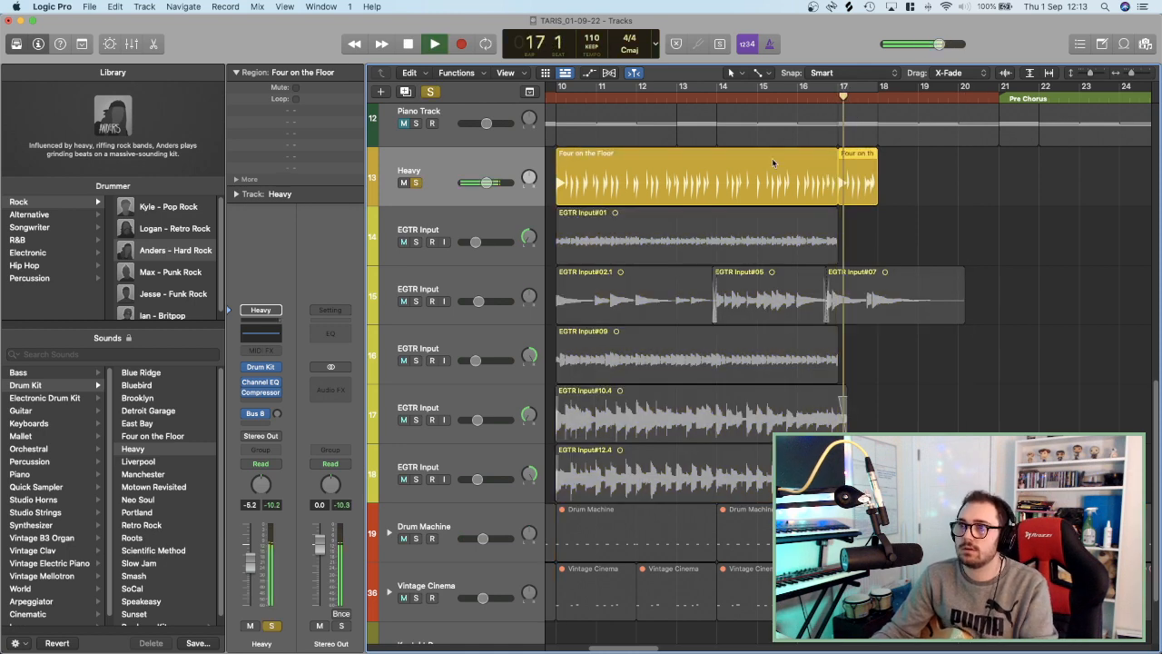
left_click(415, 182)
key("space")
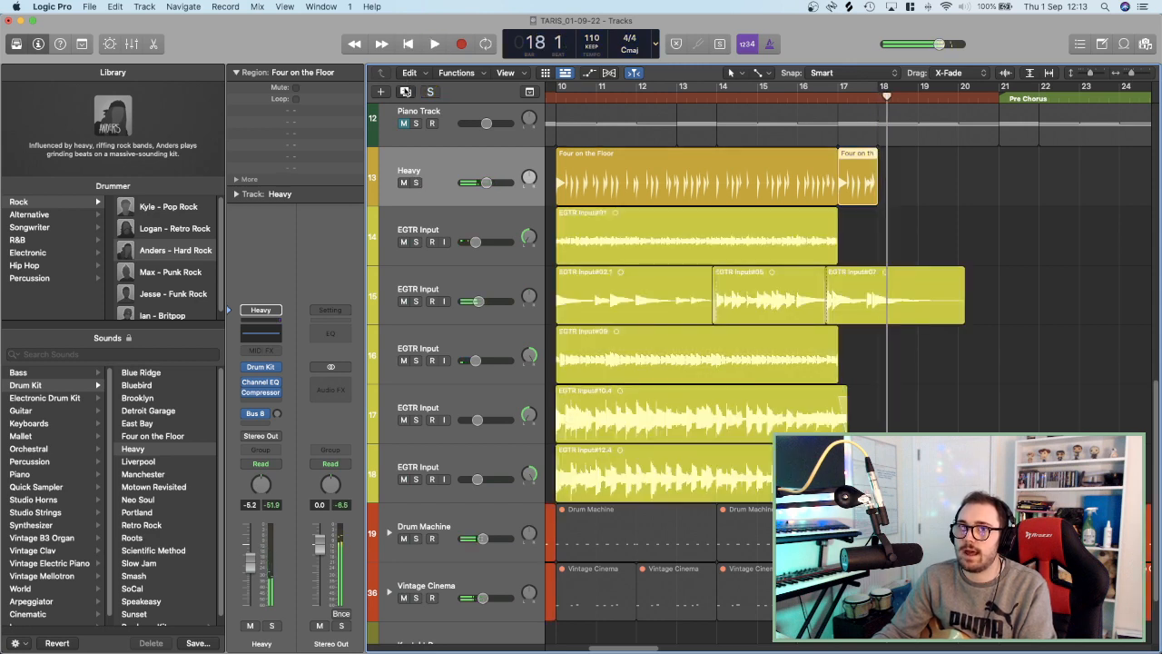
Duplicate the Heavy drummer track, move the bar 17 region onto it, and play the transition.
left_click(405, 91)
left_click_drag(865, 178, 865, 238)
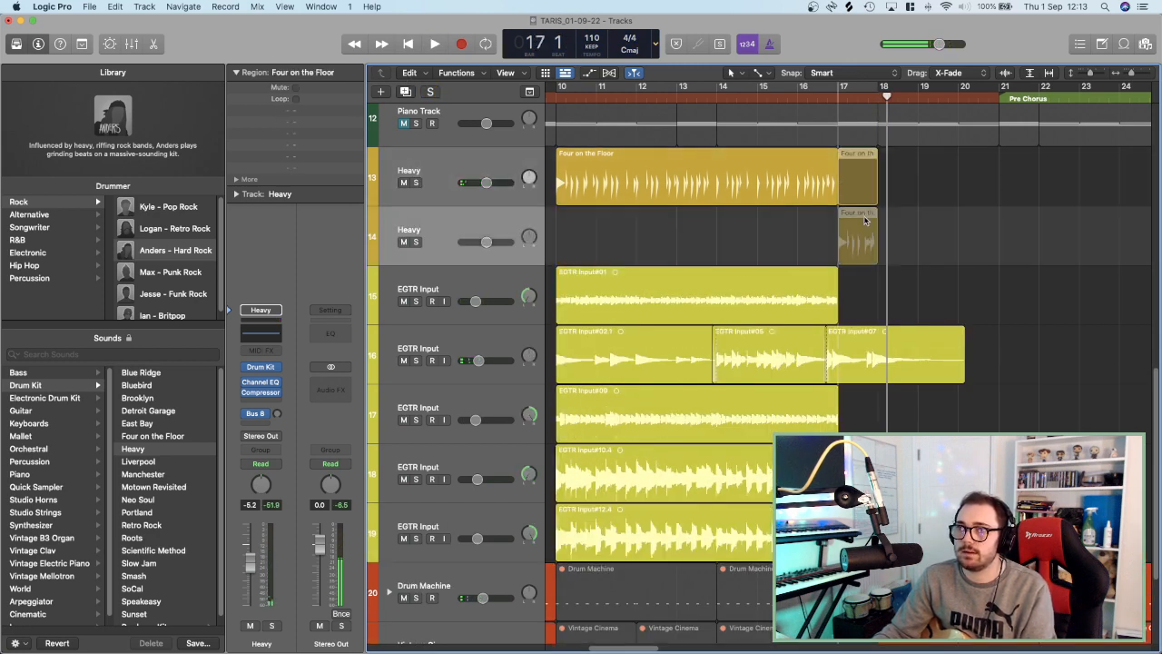
left_click(795, 96)
key("space")
Trim the start of the duplicate Heavy track's region to about bar 17 beat 3 and replay the transition.
scroll(844, 249, "up", 5)
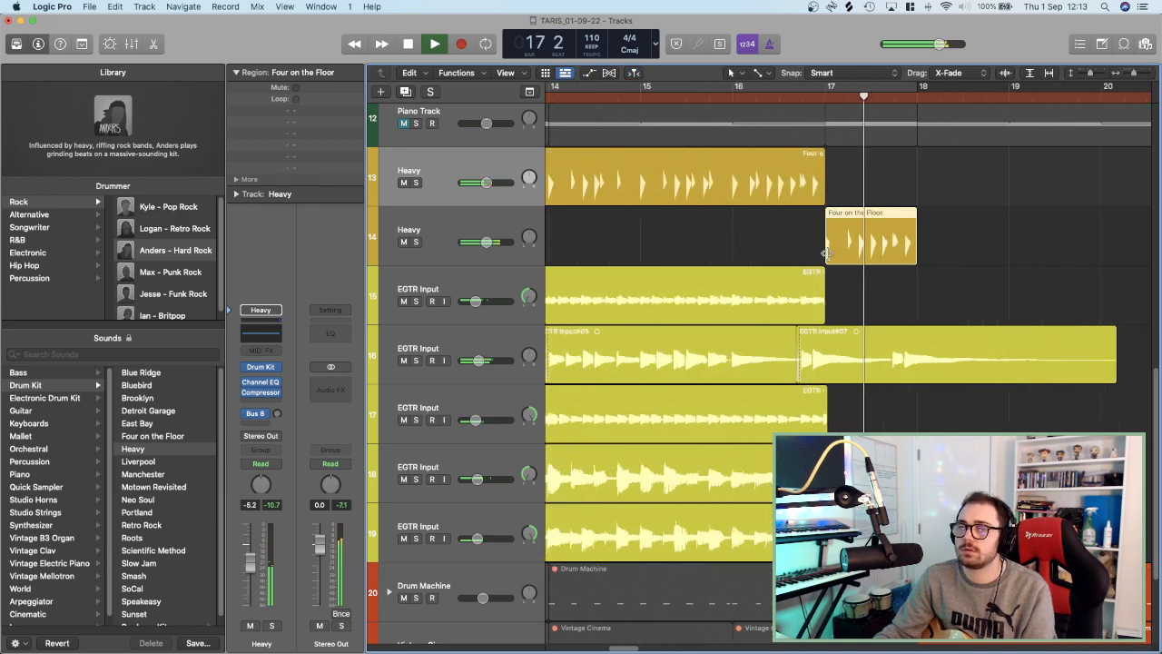
left_click_drag(827, 256, 871, 255)
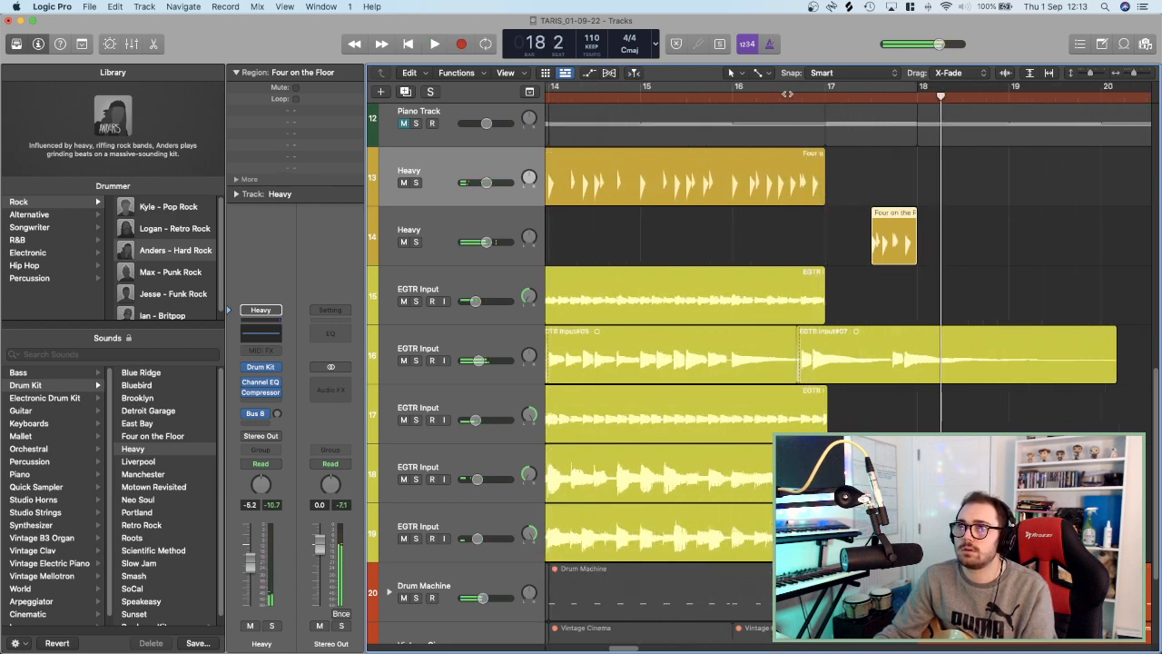
left_click(782, 97)
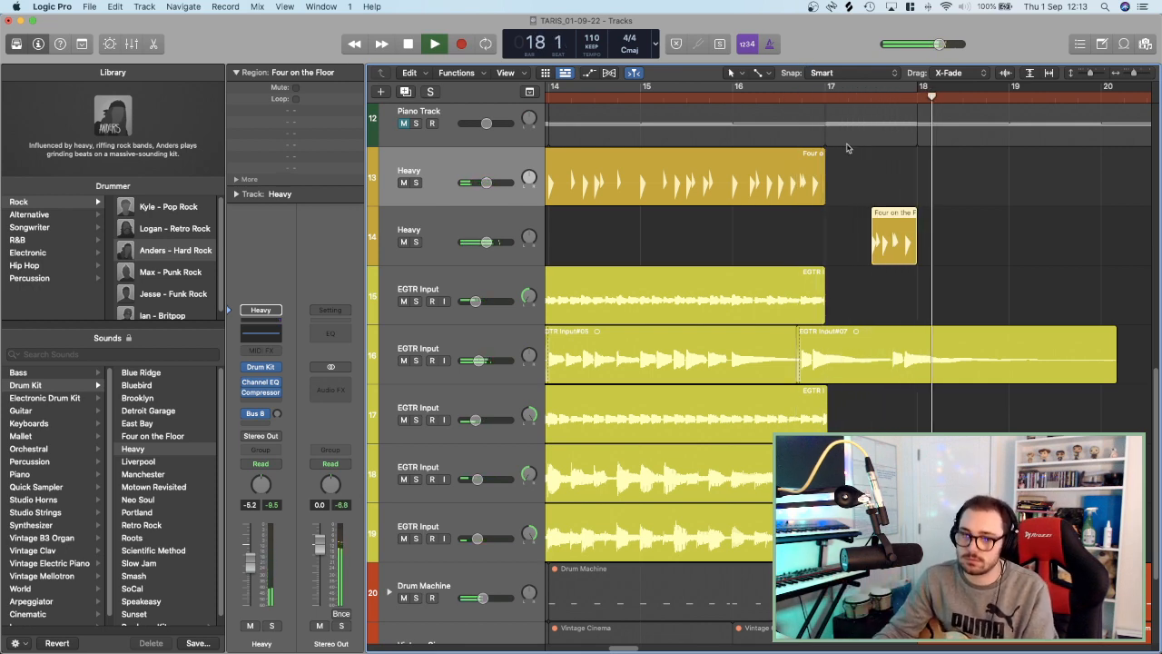
Set the cycle range to bar 17, remove the Compressor from the duplicate Heavy track and inspect its Channel EQ.
left_click_drag(824, 88, 903, 97)
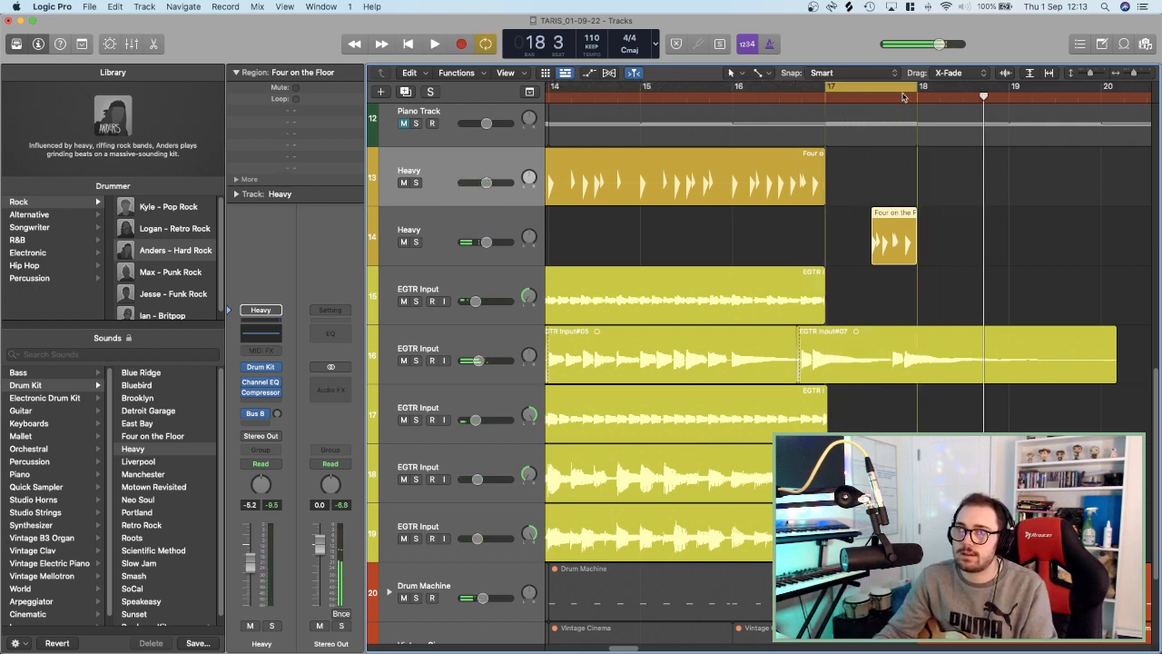
left_click(454, 227)
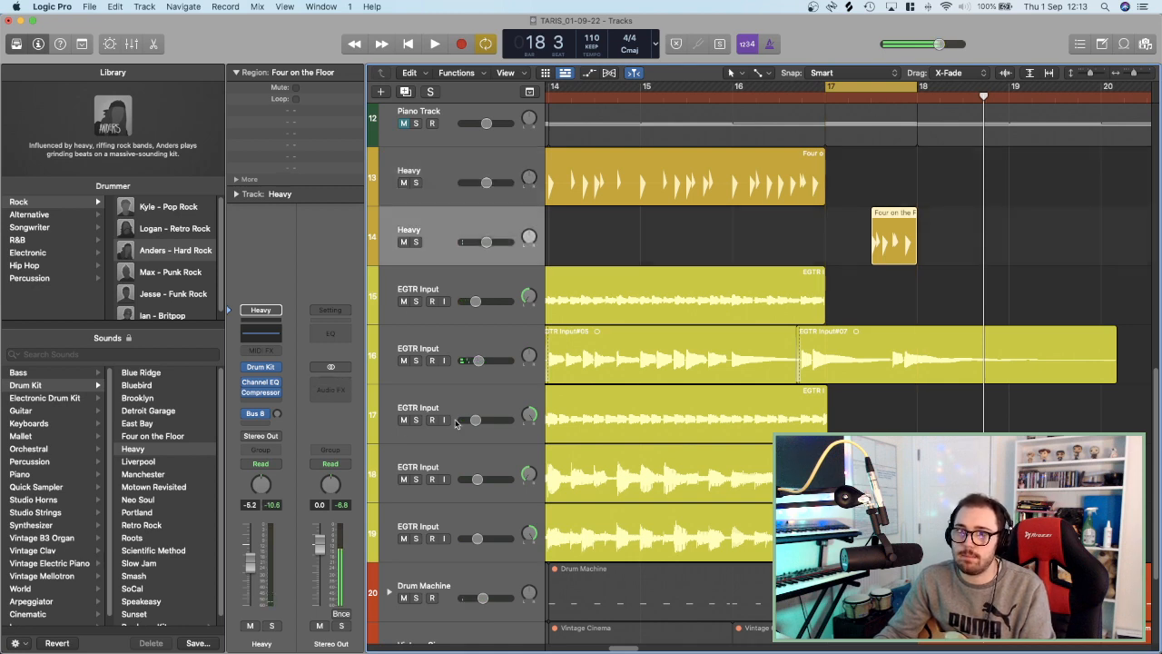
left_click(278, 392)
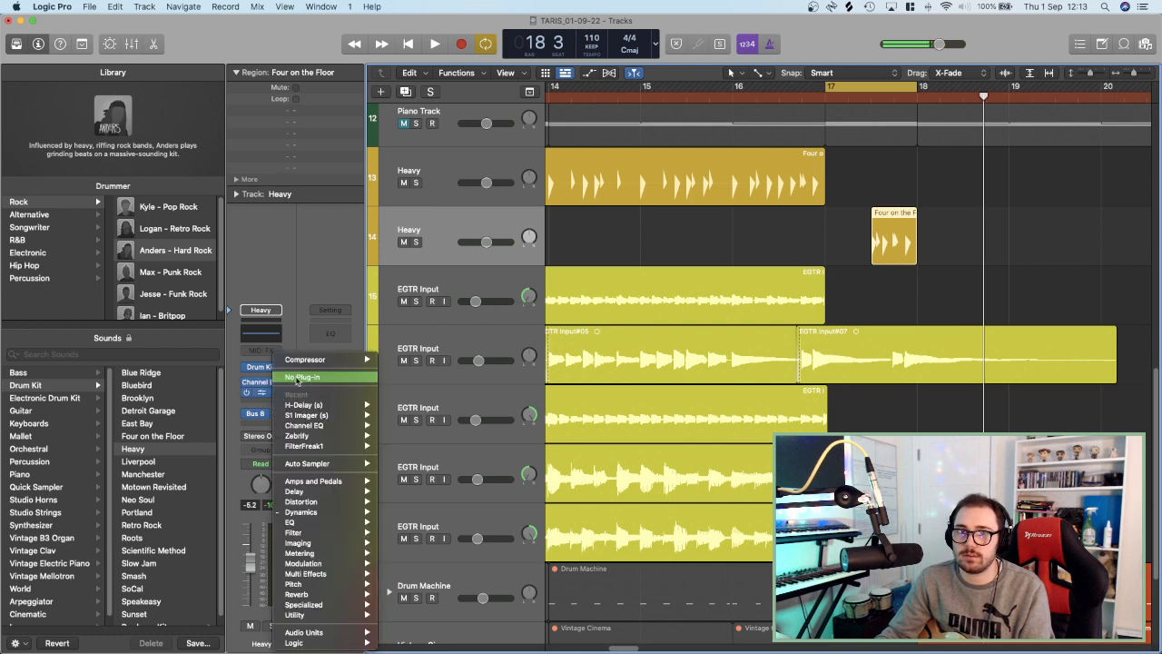
left_click(305, 380)
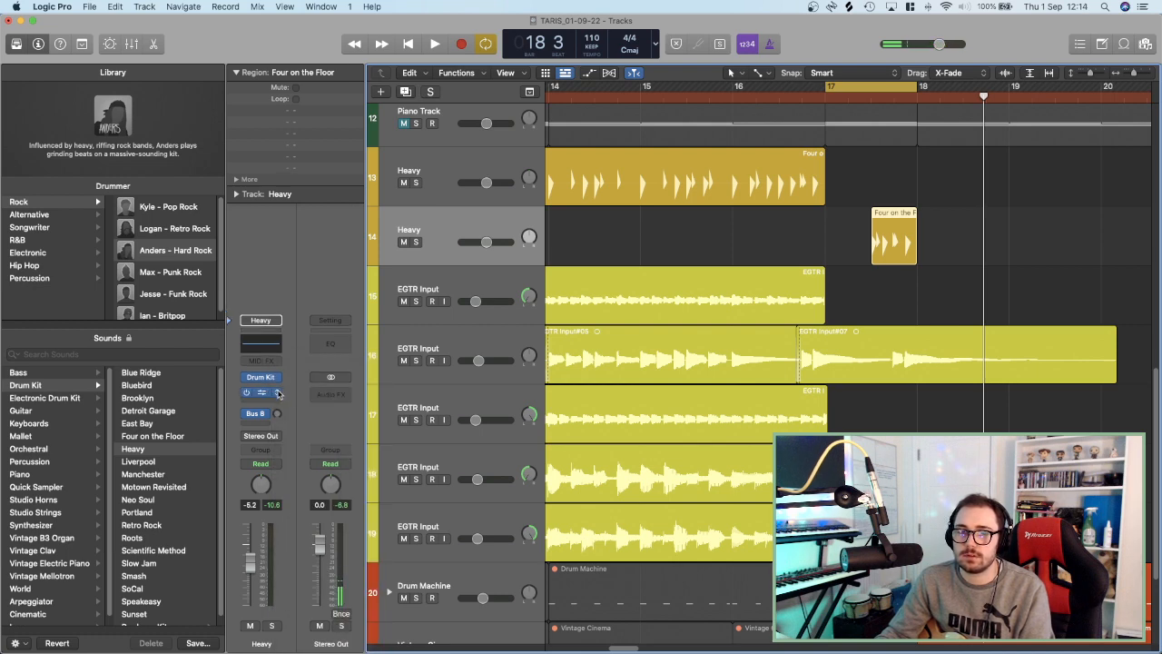
left_click(263, 393)
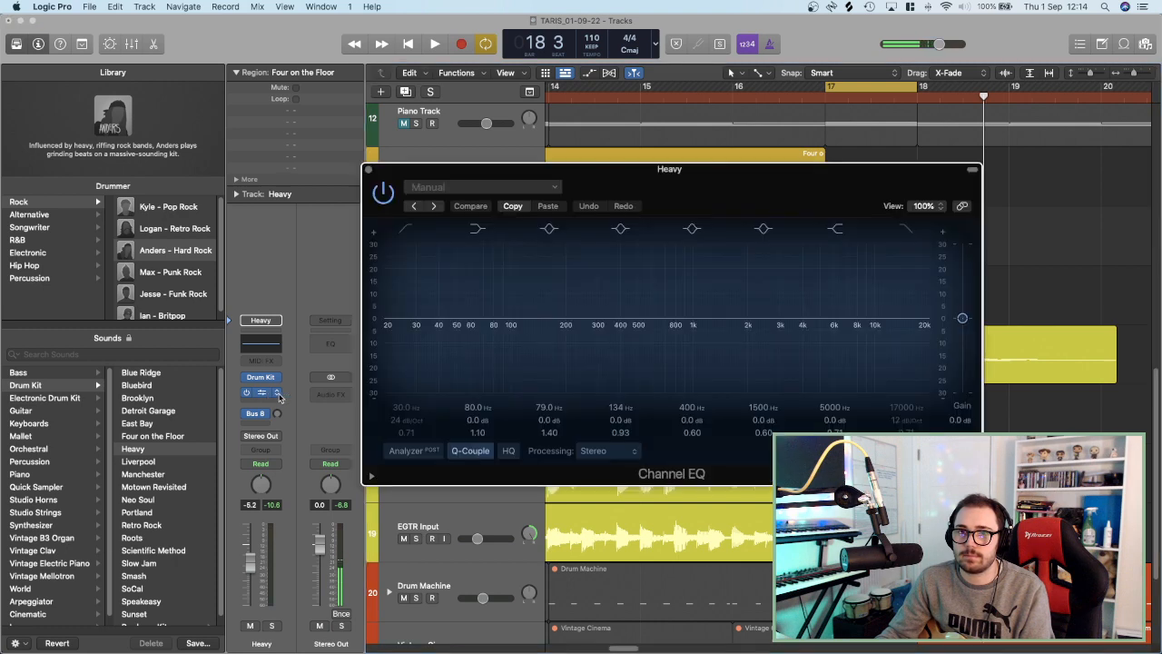
left_click(278, 394)
left_click(265, 395)
left_click(262, 394)
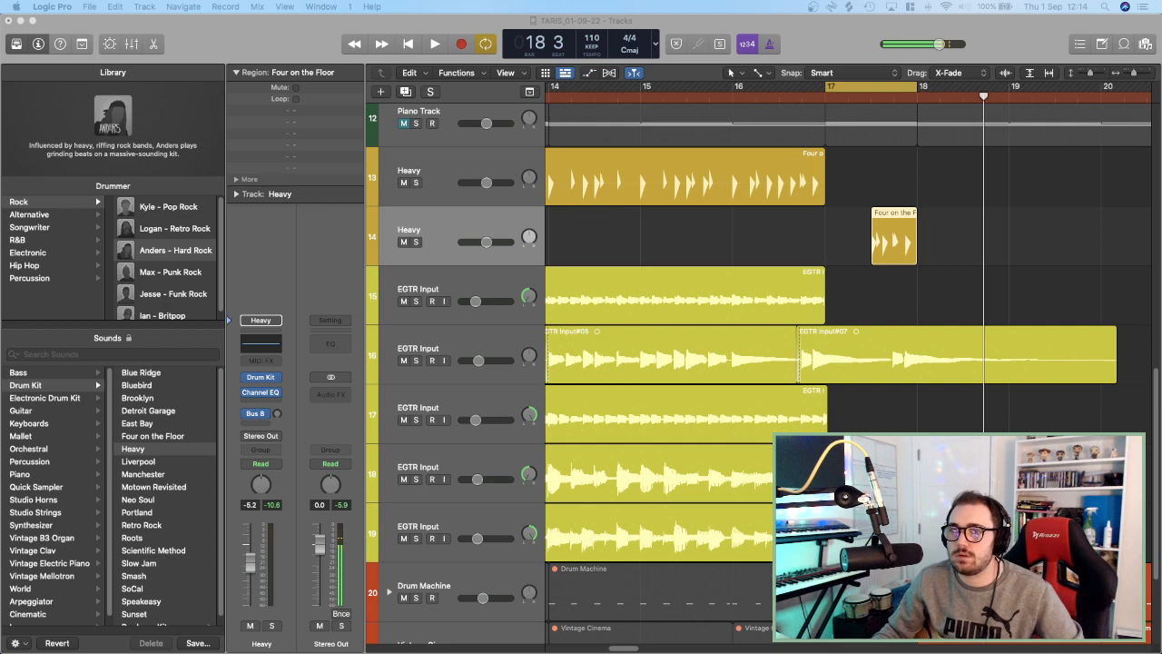
Turn off cycling and play the transition from bar 16 with the duplicate Heavy track muted, then unmute it.
left_click(834, 93)
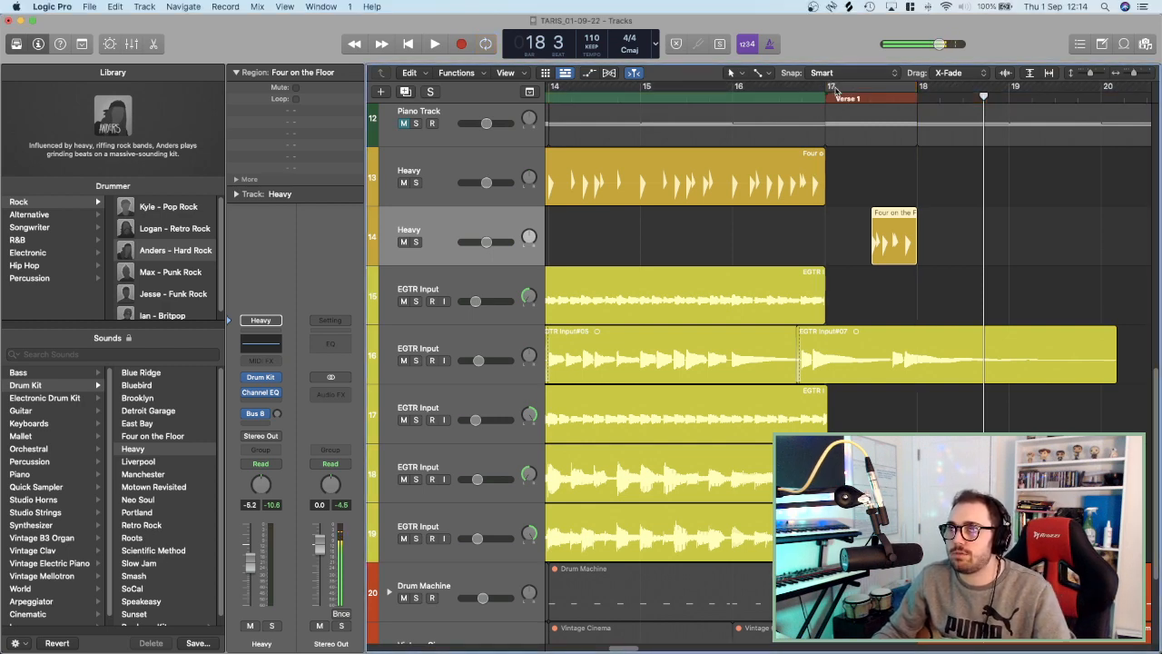
left_click(744, 87)
left_click(403, 242)
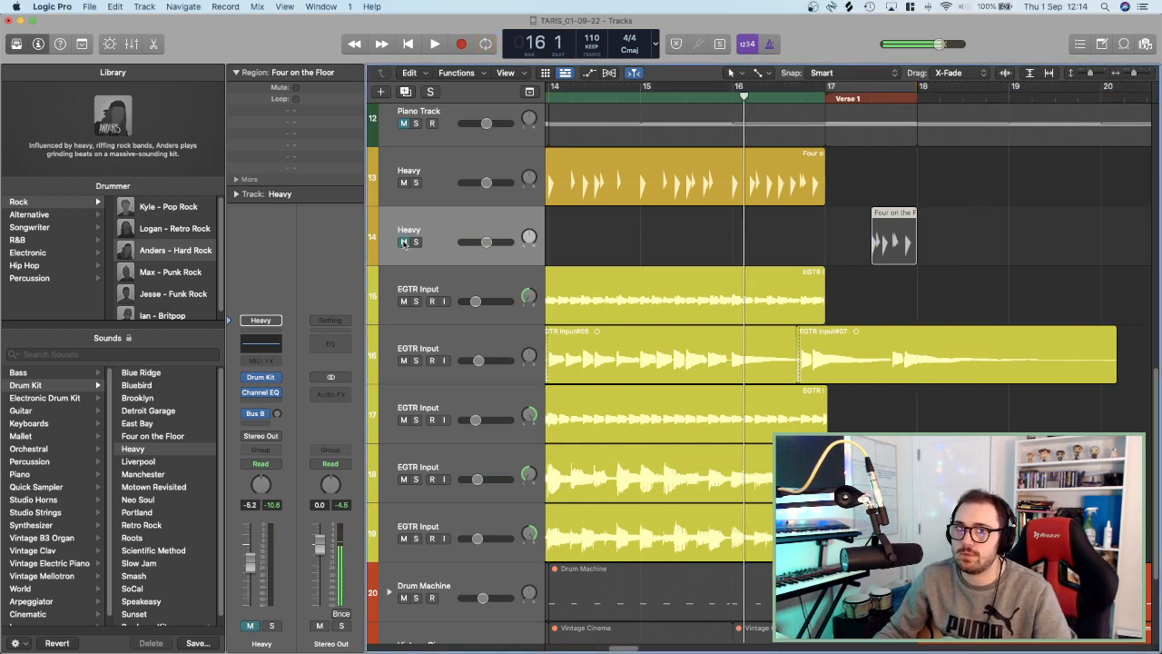
key("space")
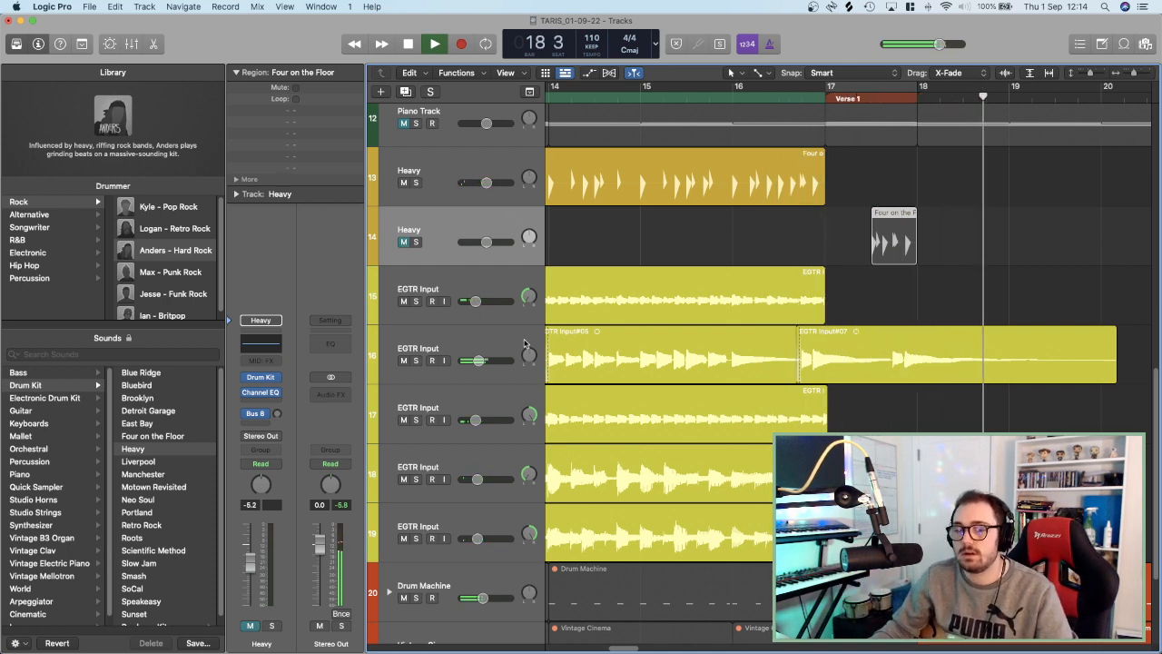
key("space")
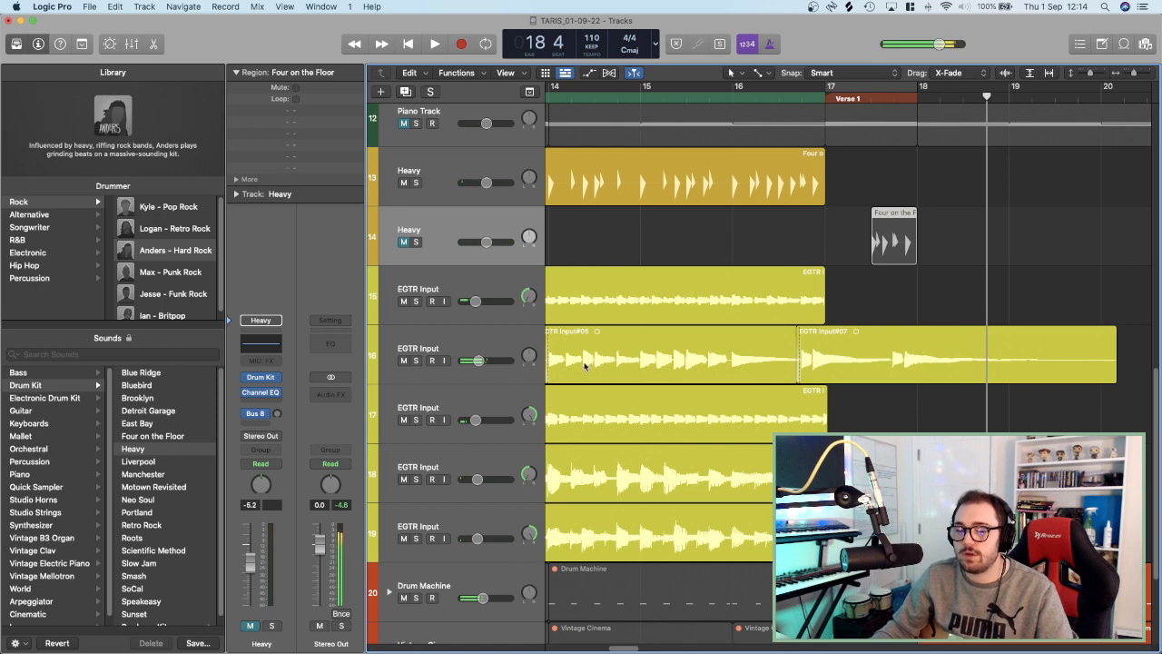
left_click(404, 242)
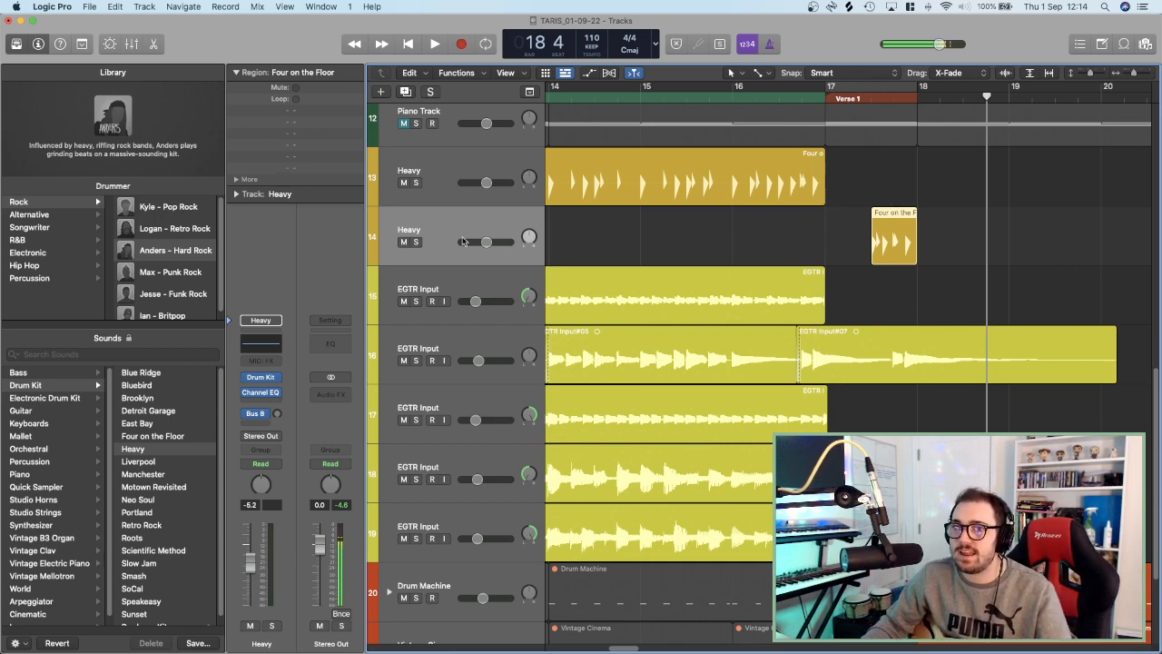
Play the transition from bar 16 with both Heavy drummer tracks unmuted, then stop playback.
left_click(685, 183)
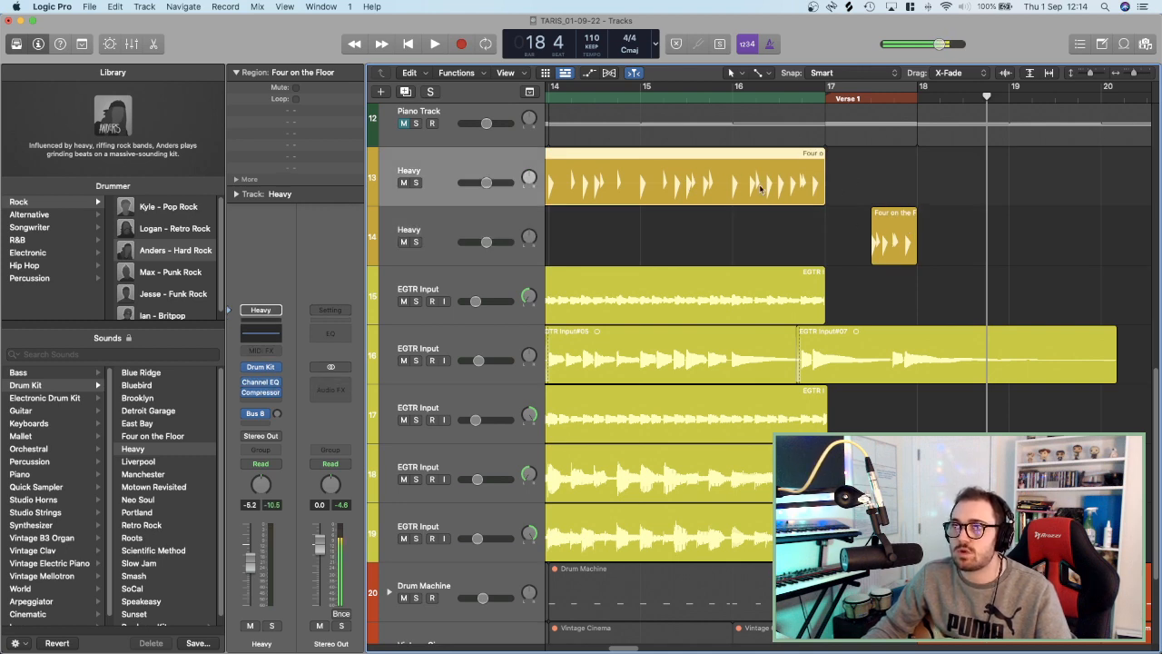
left_click(733, 100)
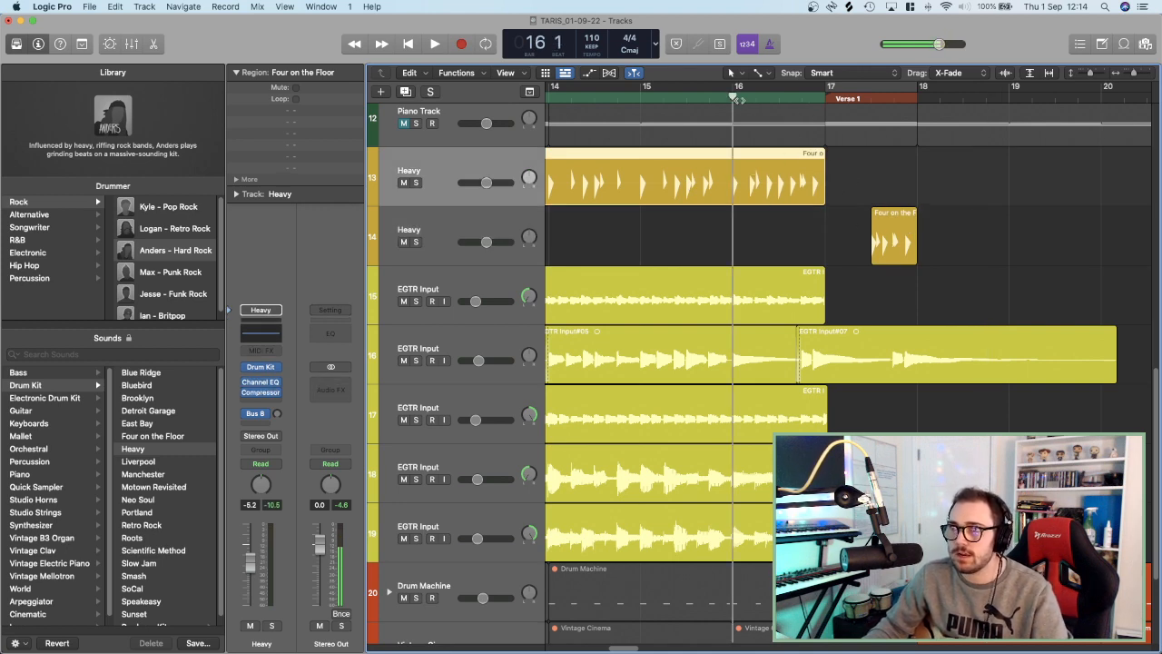
key("space")
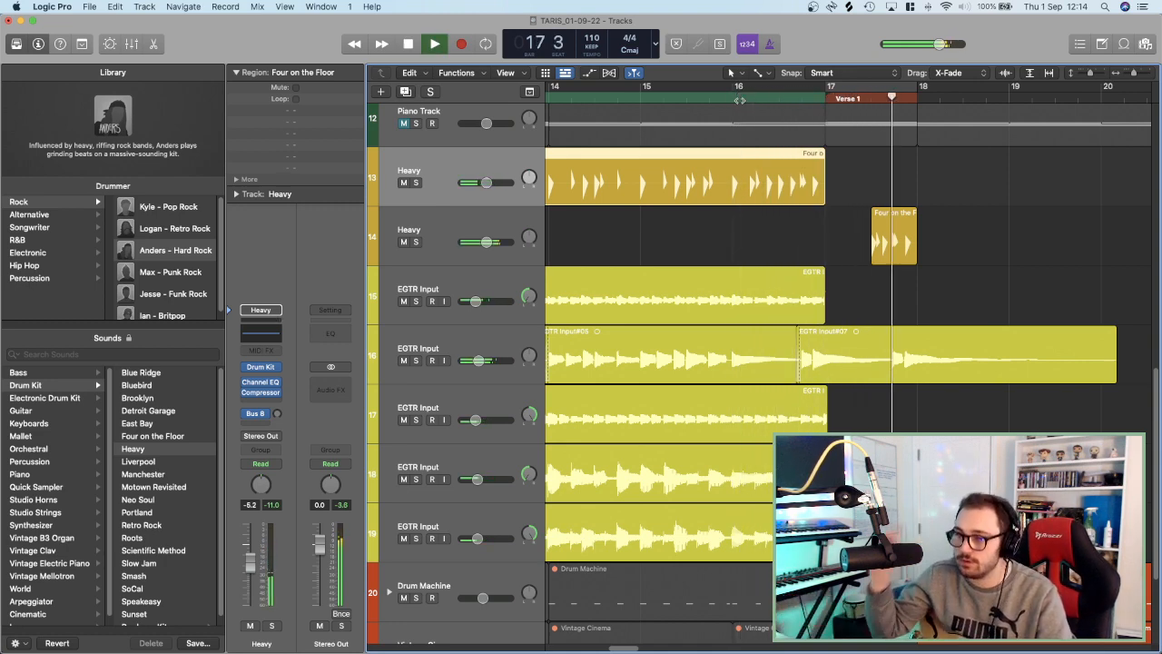
key("space")
Raise the duplicate Heavy track's volume to 0.0 dB and replay the fill from bar 17.
left_click(488, 227)
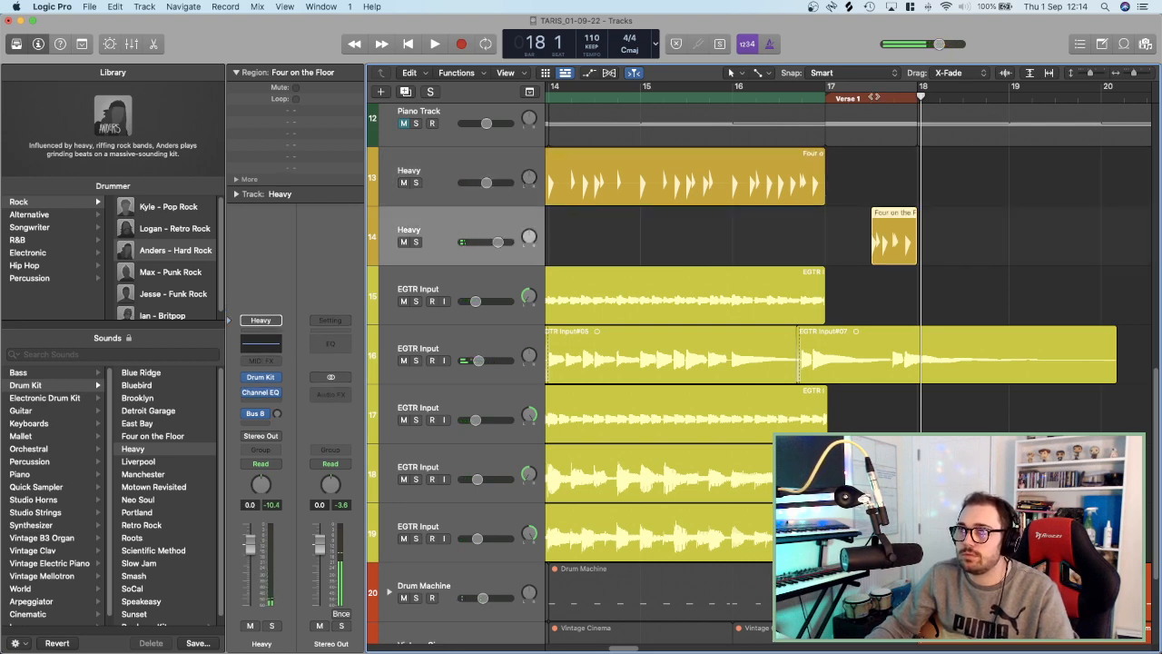
left_click(850, 97)
key("space")
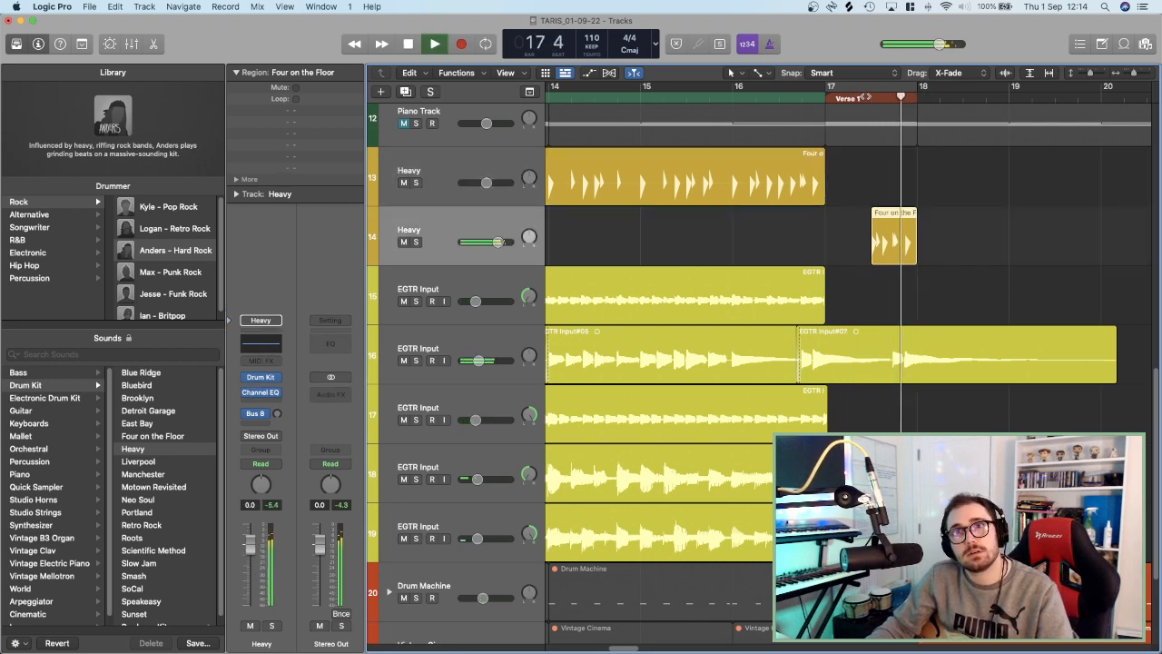
Cycle bar 17, solo the duplicate Heavy track and replace its Channel EQ with Soundtoys PhaseMistress.
left_click(869, 88)
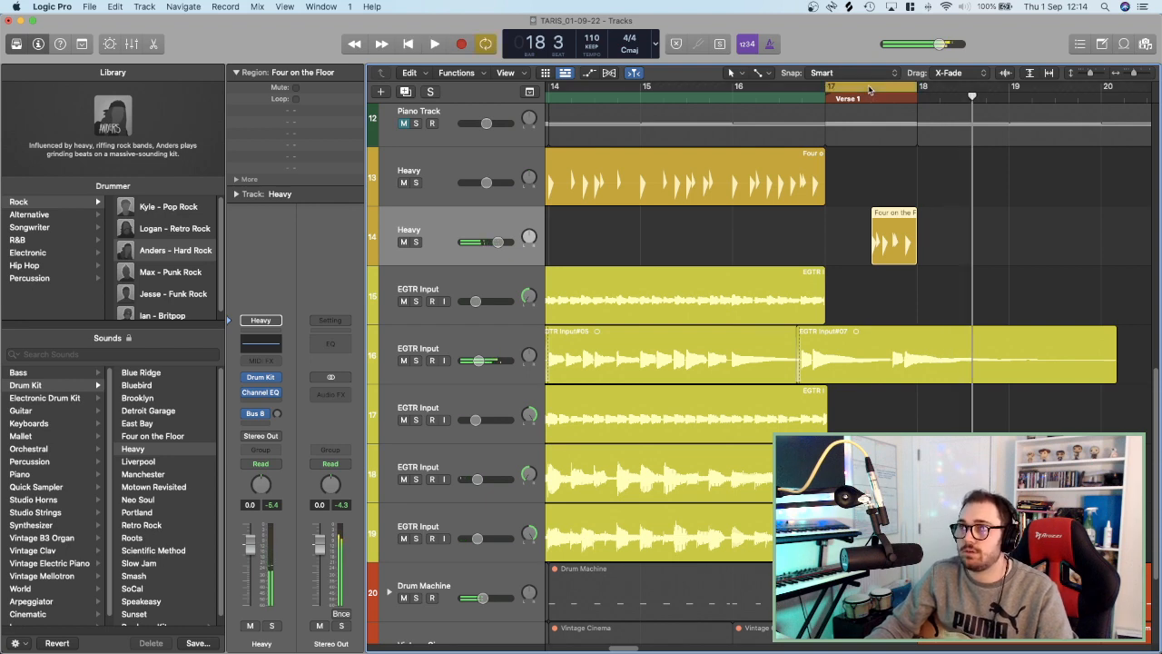
left_click(415, 242)
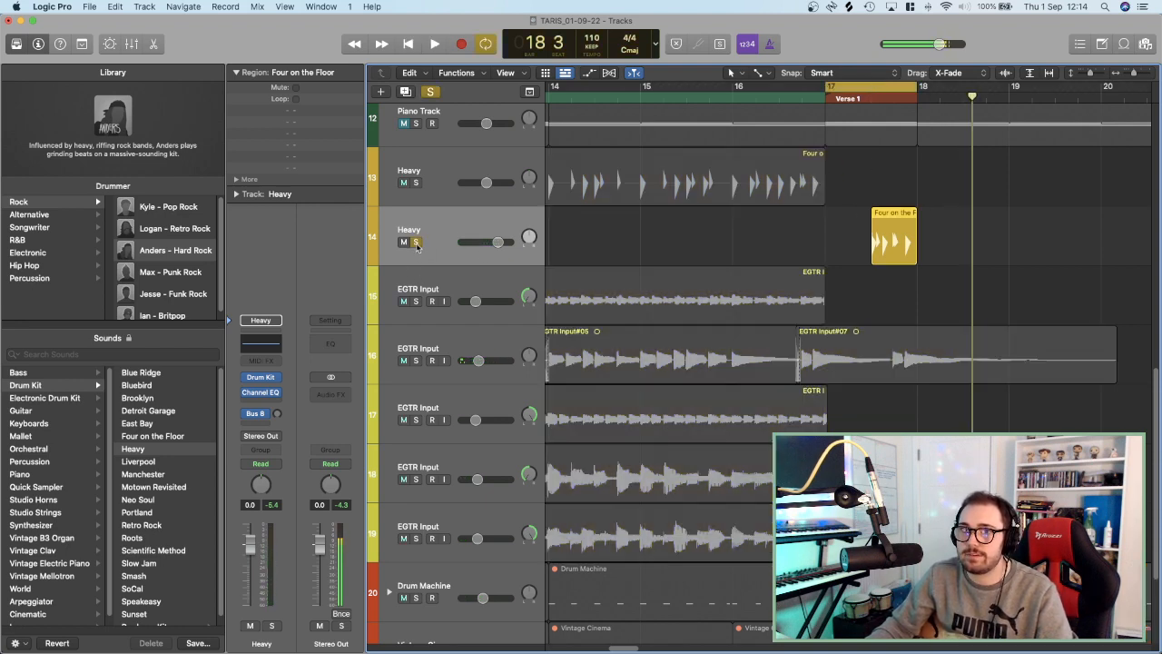
left_click(277, 406)
mouse_move(309, 631)
mouse_move(408, 633)
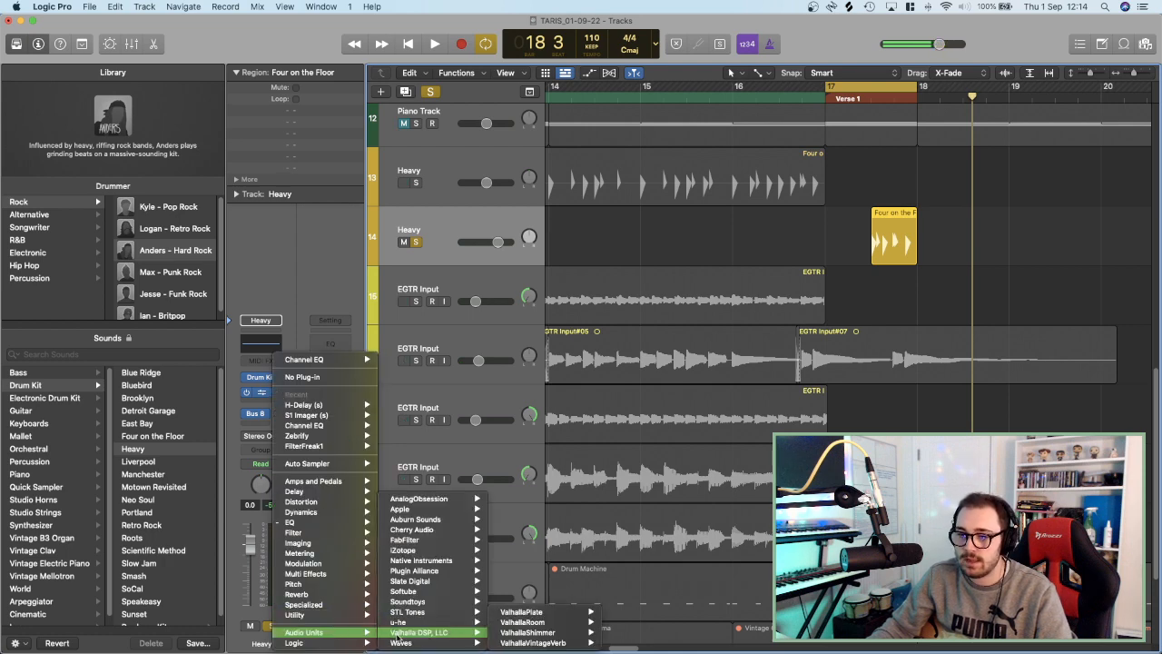
mouse_move(437, 645)
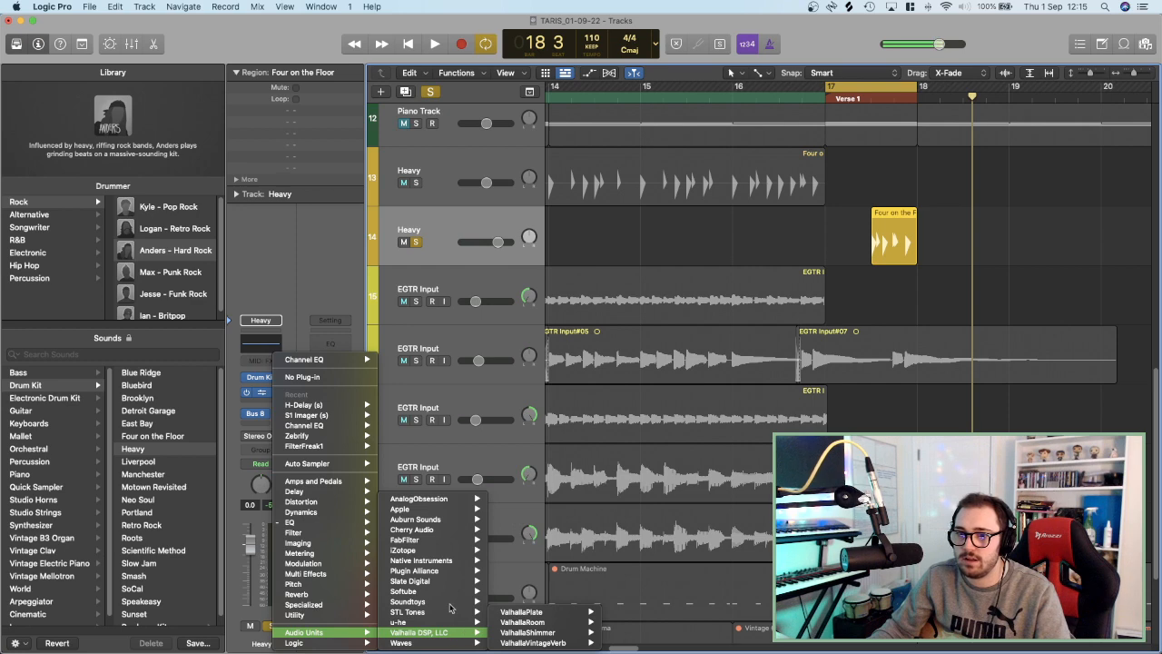
mouse_move(444, 579)
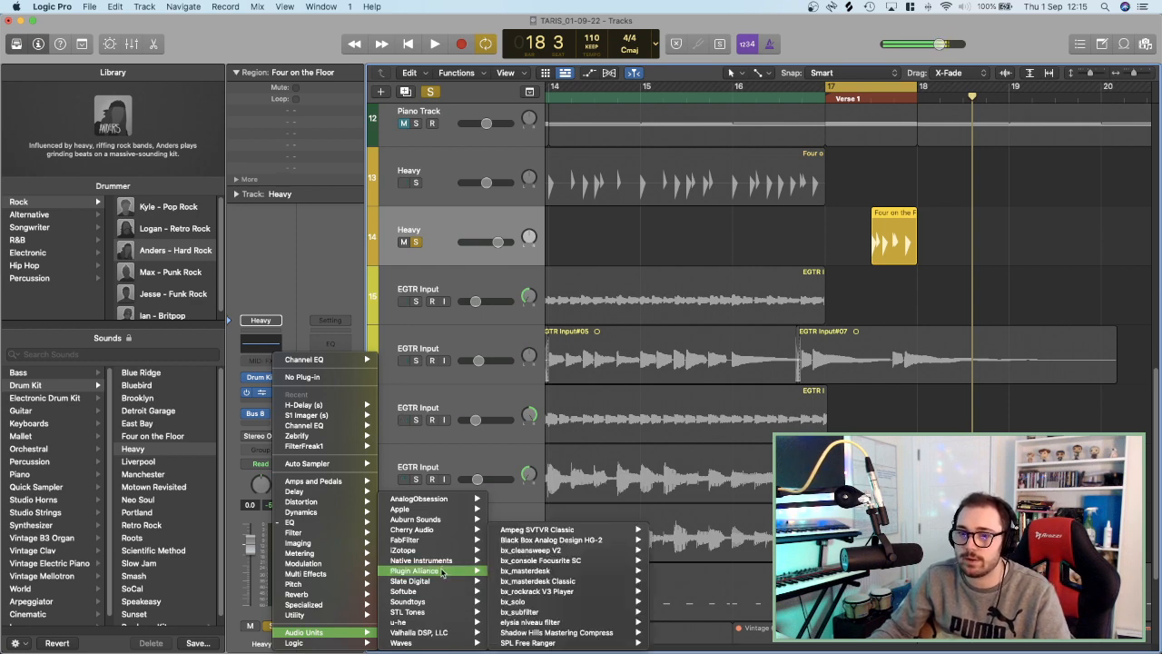
mouse_move(442, 541)
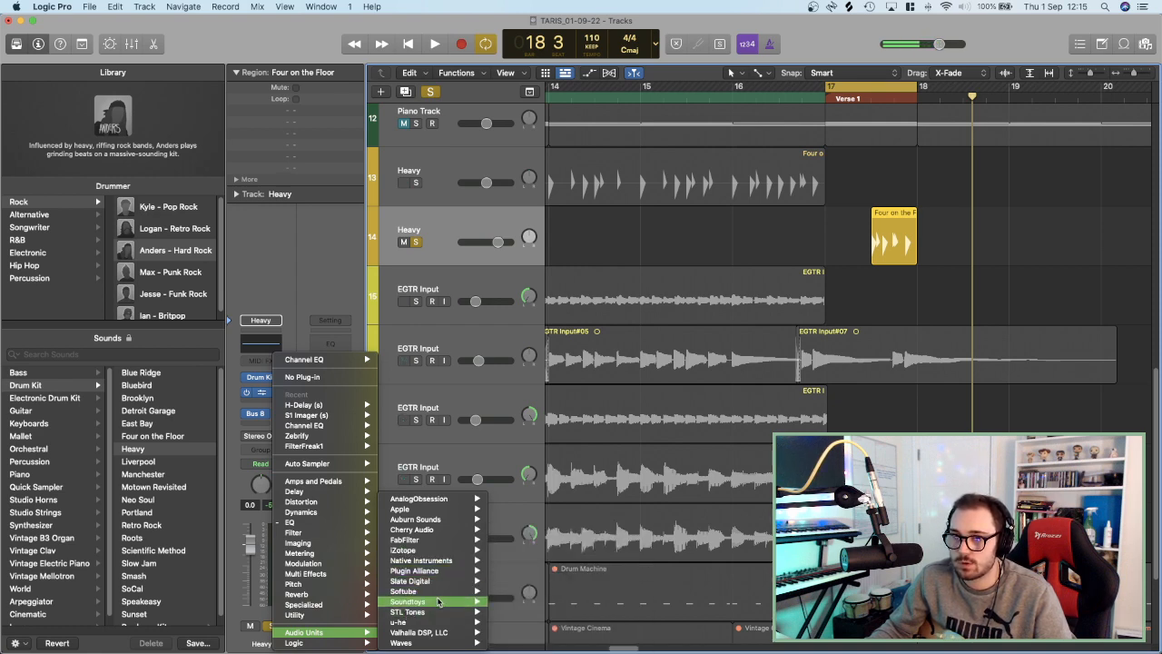
mouse_move(452, 601)
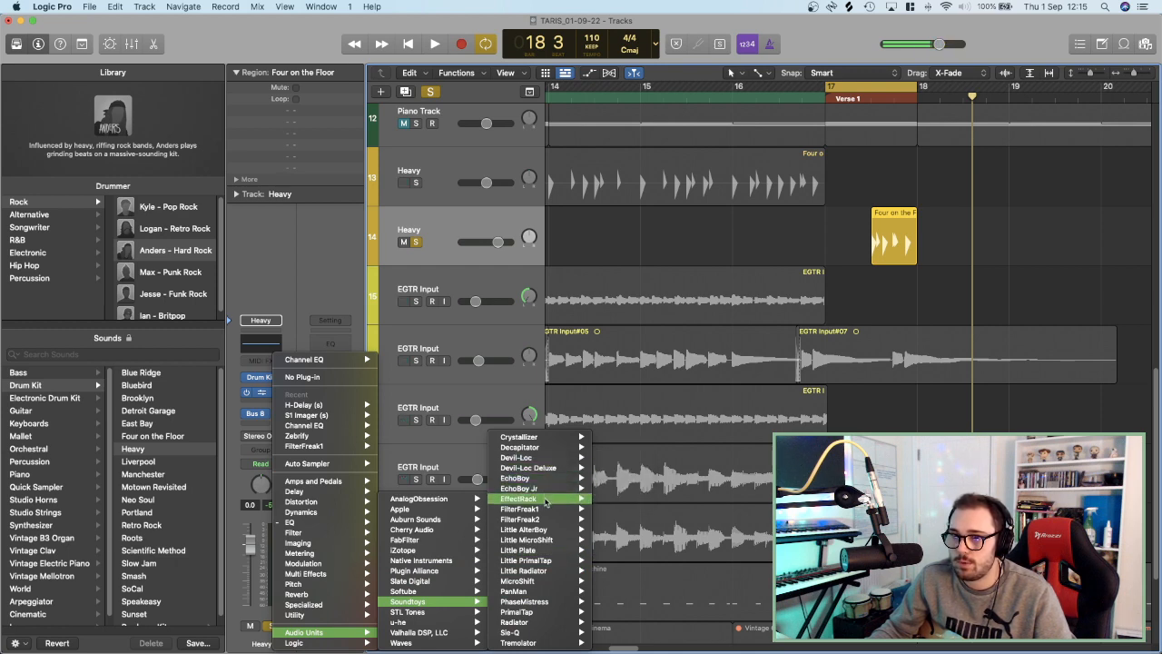
mouse_move(547, 511)
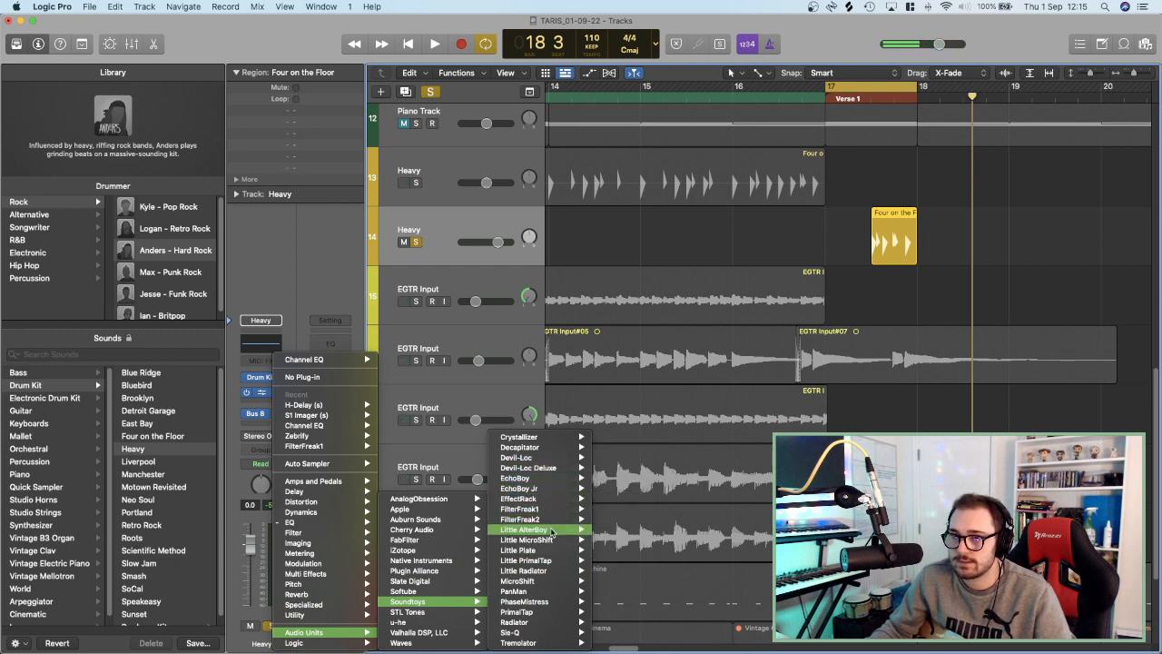
left_click(599, 603)
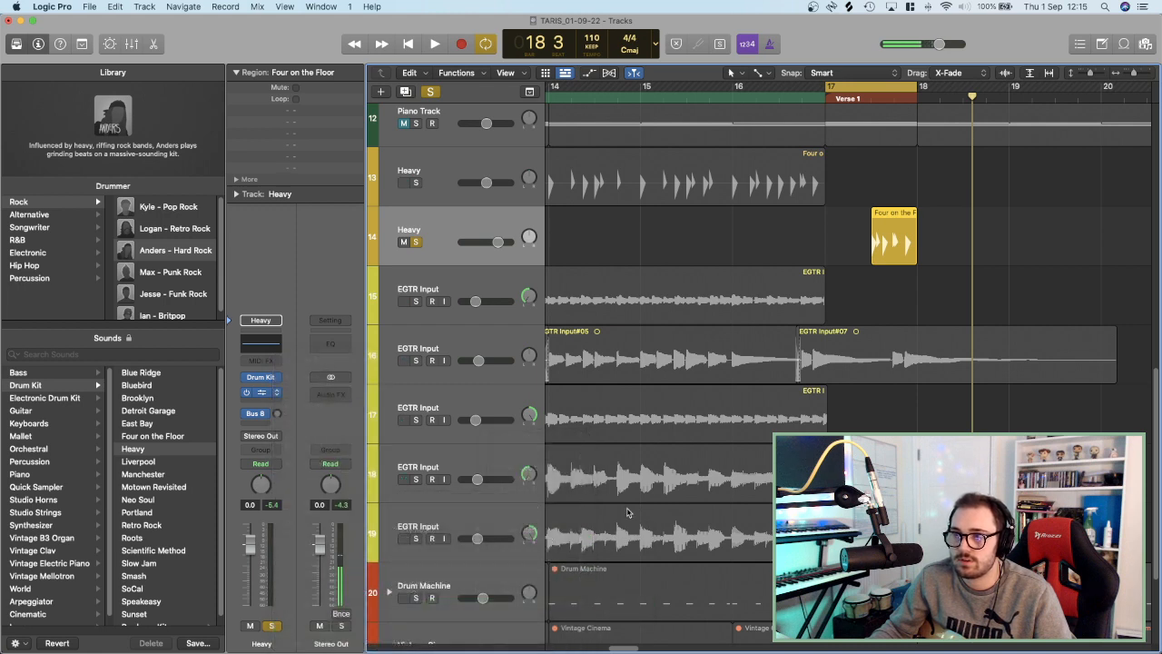
Loop the fill while stepping through PhaseMistress presets to 3 by 14 Modern, then close the plug-in window.
key("space")
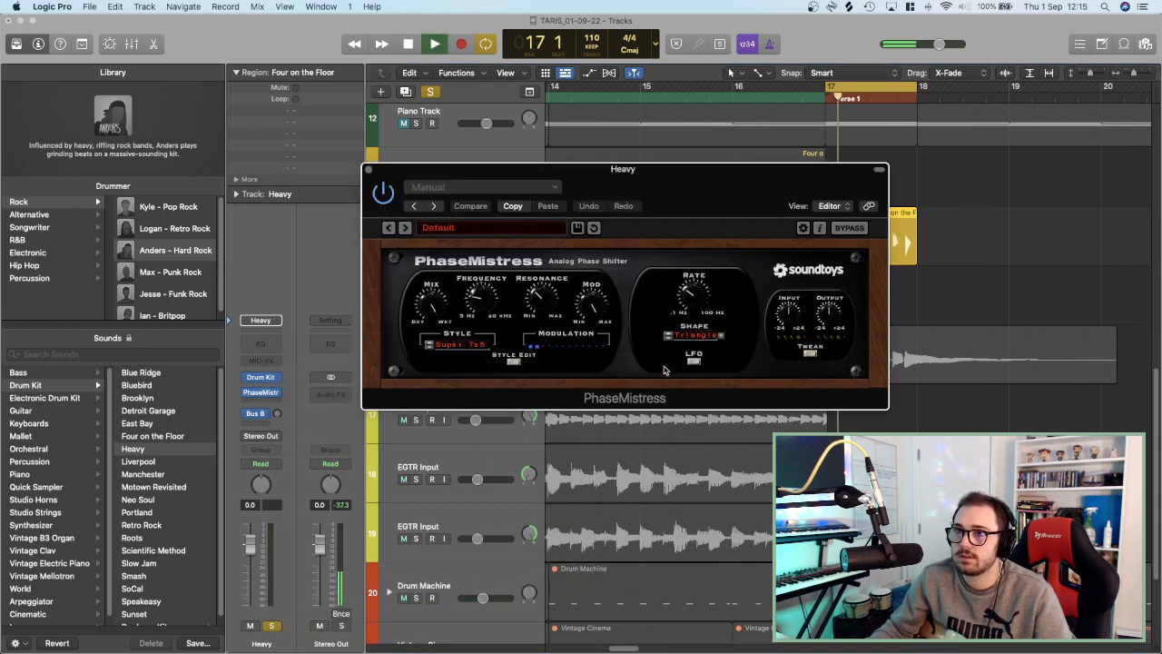
left_click(870, 94)
left_click(869, 91)
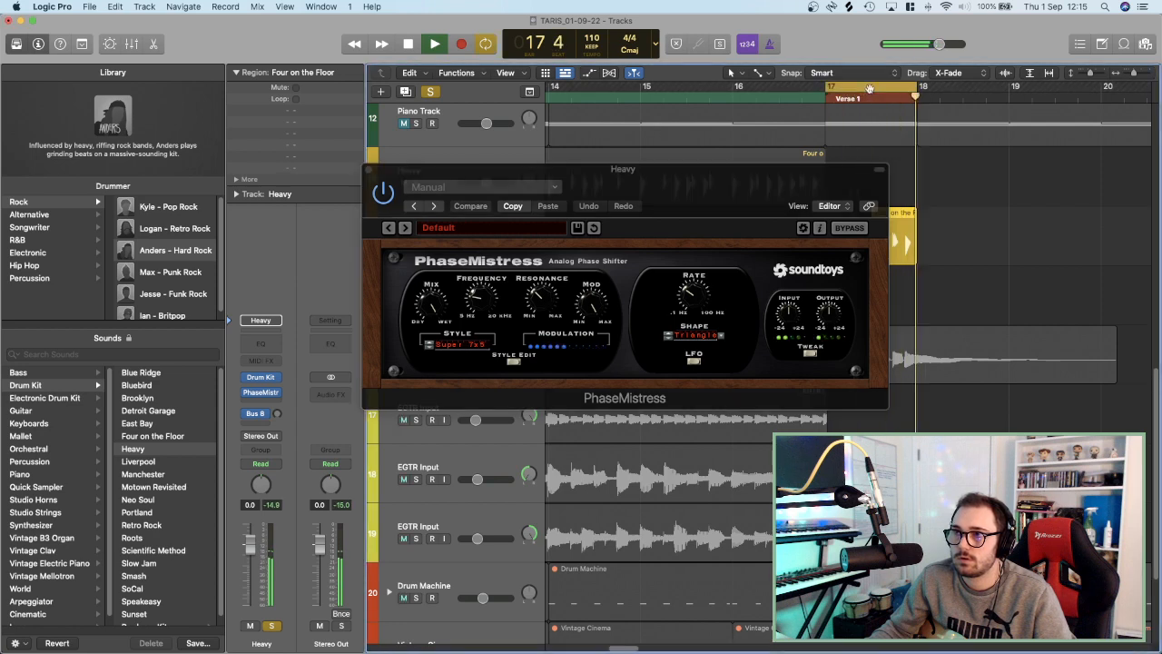
left_click(406, 227)
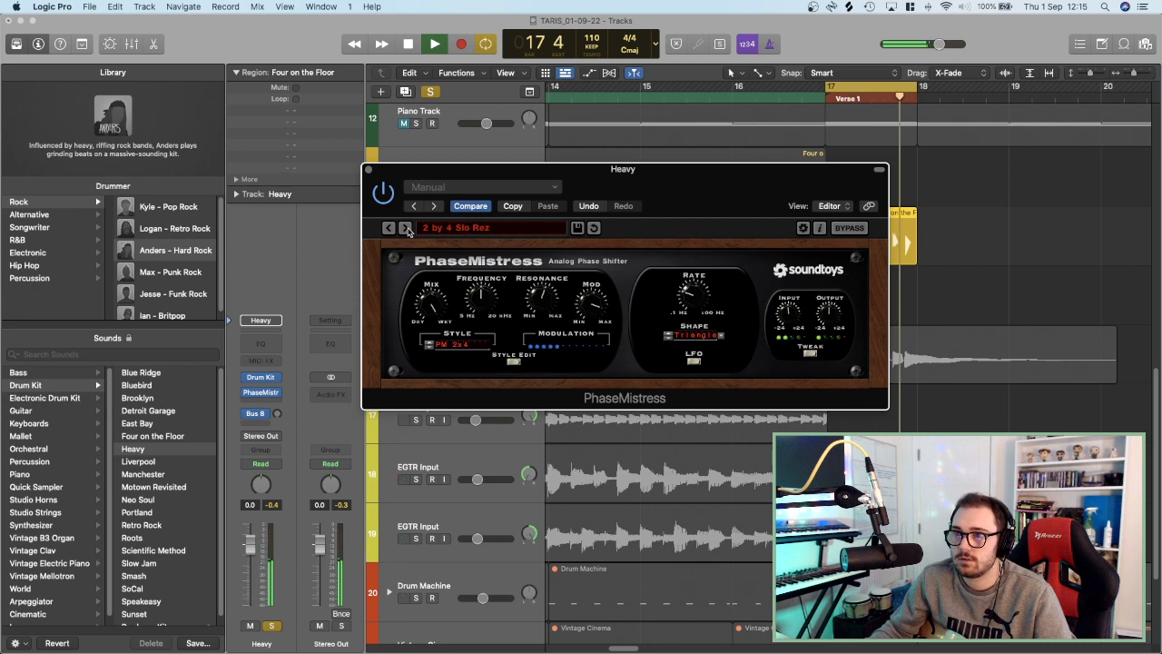
left_click(406, 228)
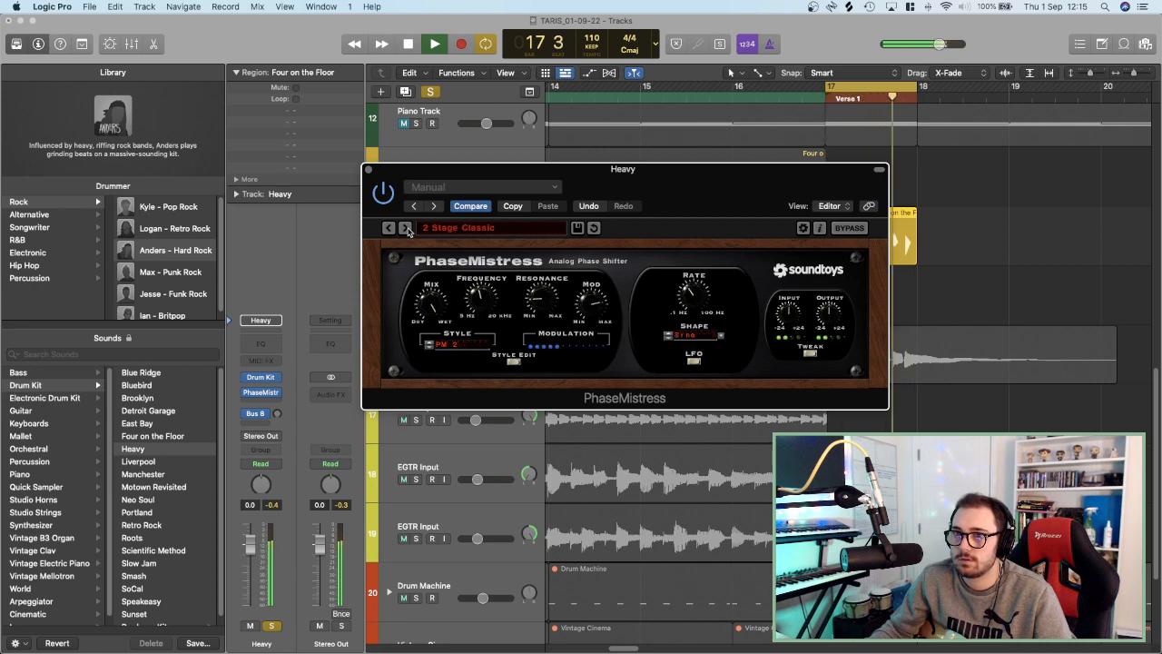
left_click(406, 228)
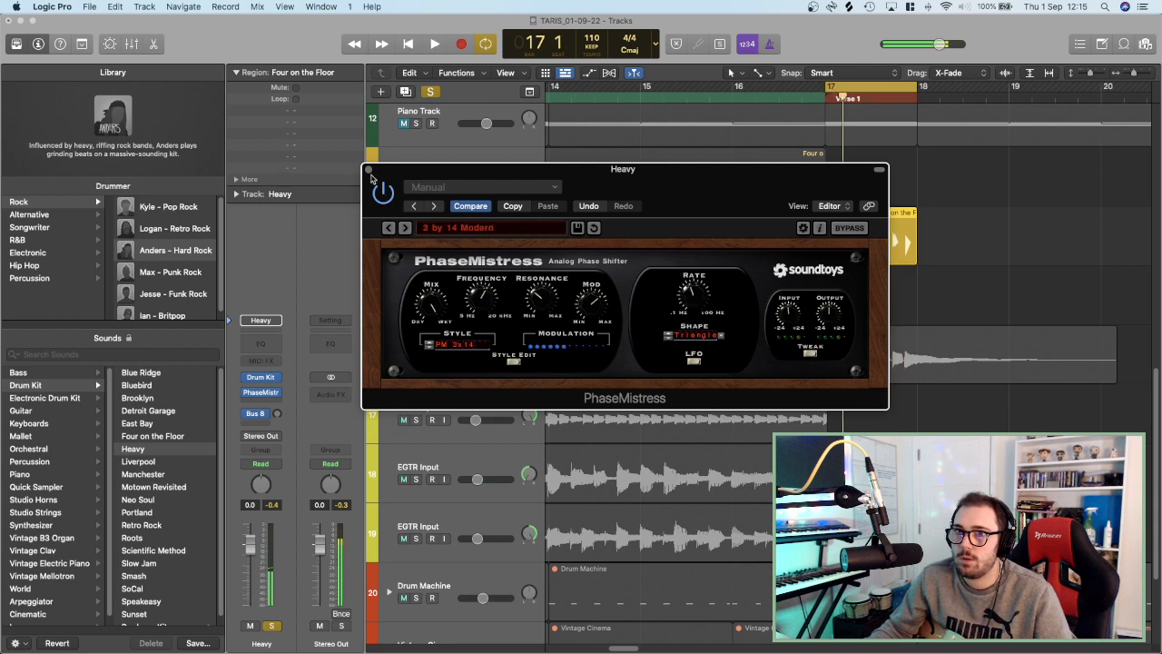
left_click(368, 170)
Insert a Channel EQ after PhaseMistress on the duplicate Heavy track, remove the stray Compressor and close the EQ window.
left_click(266, 332)
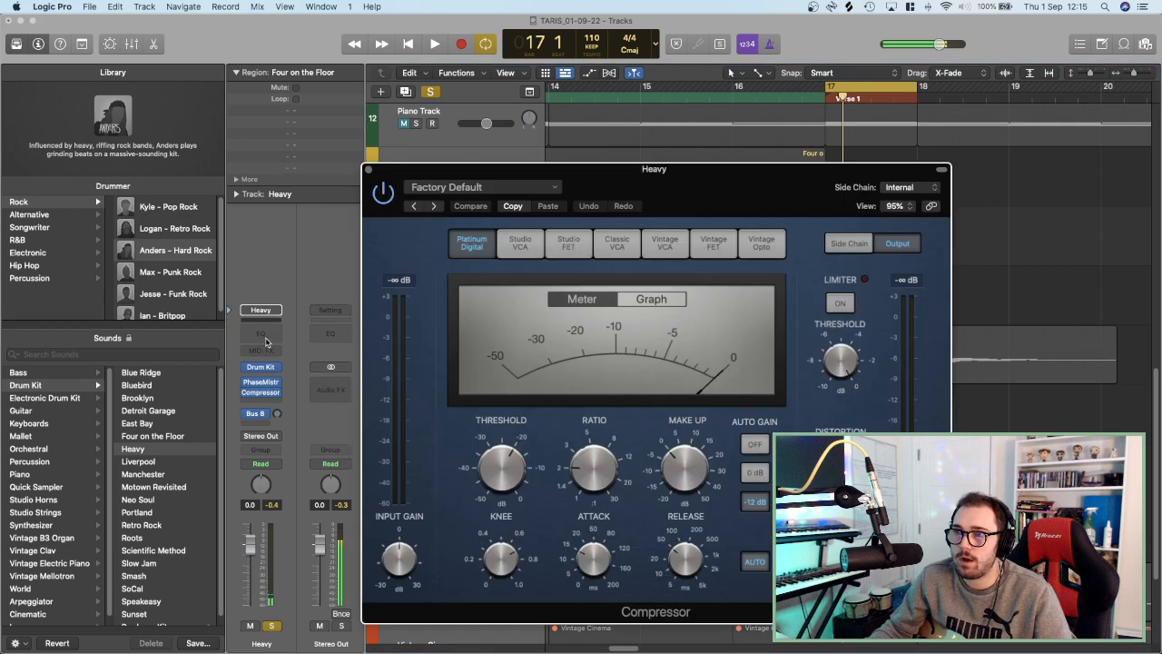
left_click(266, 339)
left_click(276, 374)
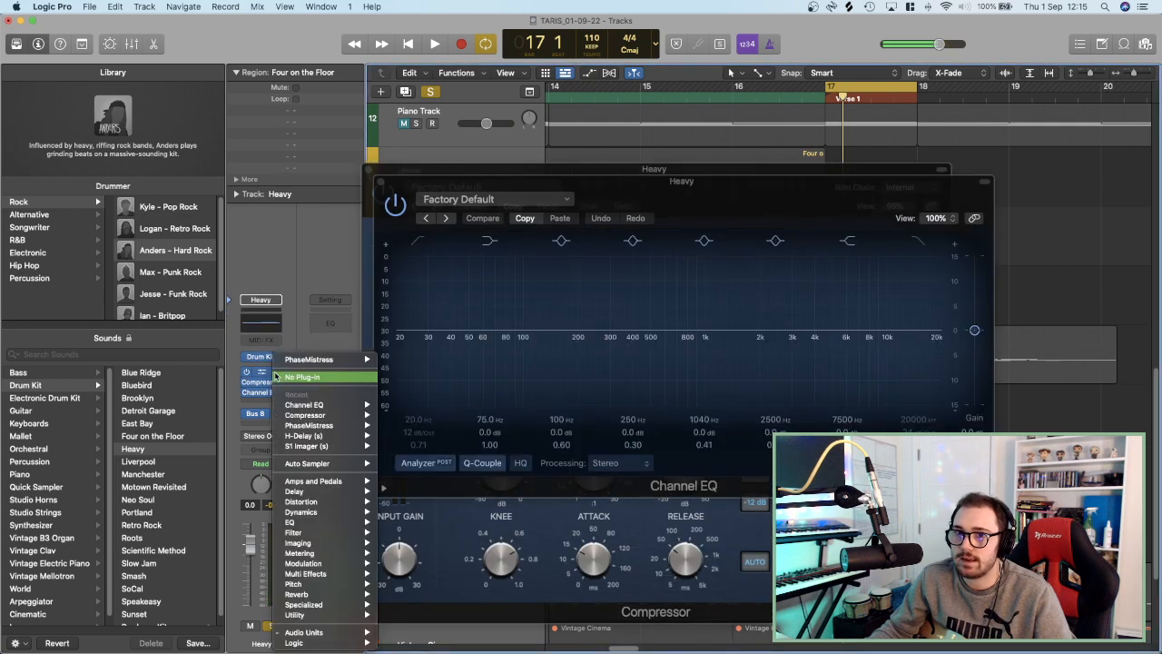
left_click(265, 369)
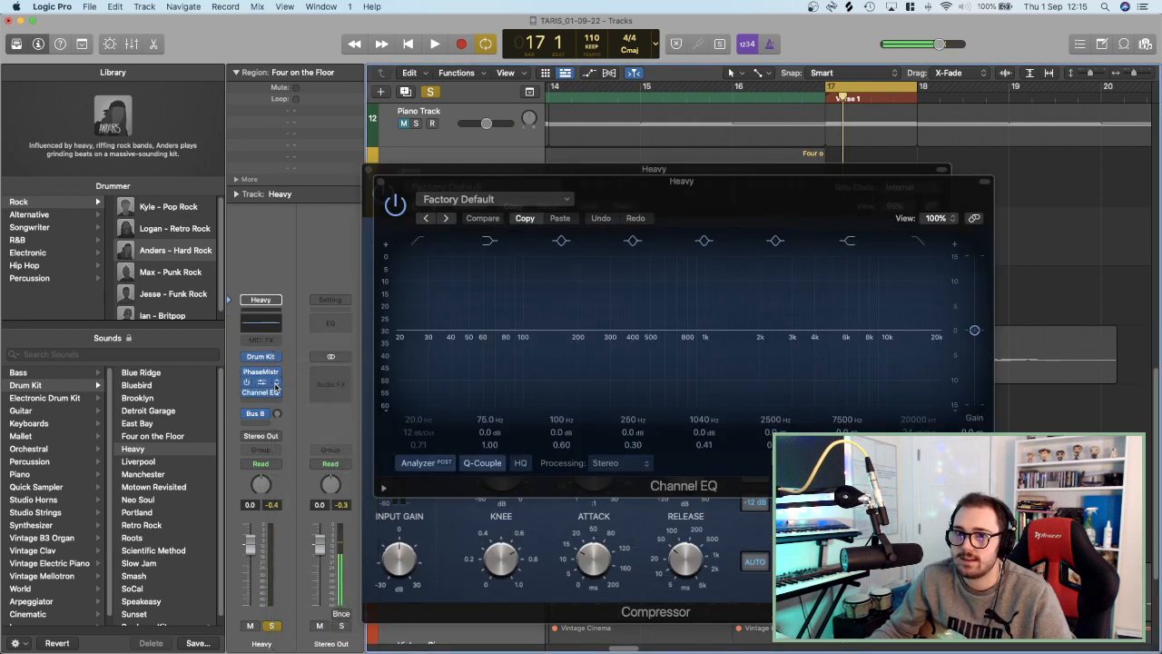
left_click(276, 385)
left_click(295, 379)
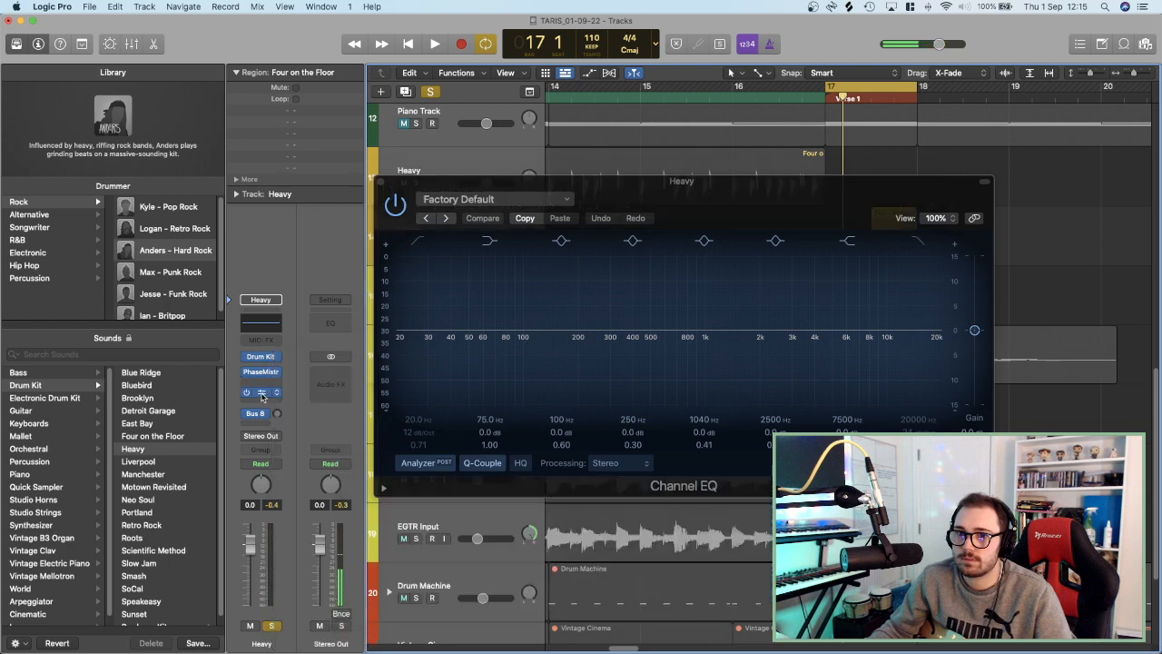
left_click(262, 382)
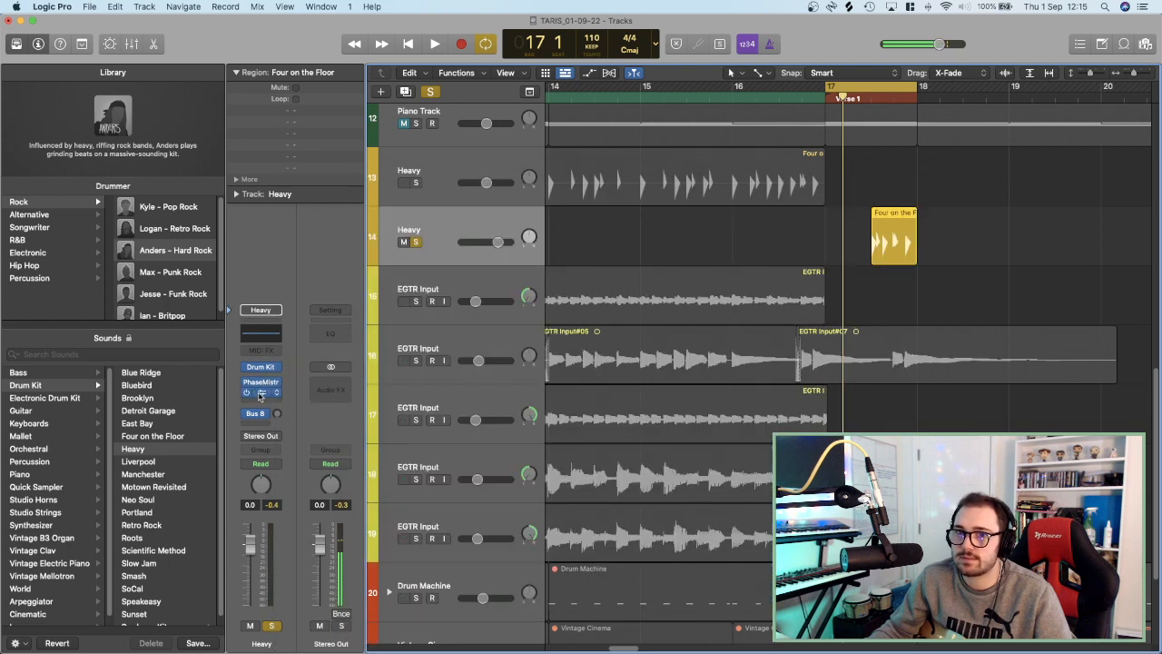
Open the duplicate Heavy track's Channel EQ and enable a low cut at 306 Hz with a 48 dB/oct slope while auditioning the fill.
left_click(260, 393)
key("space")
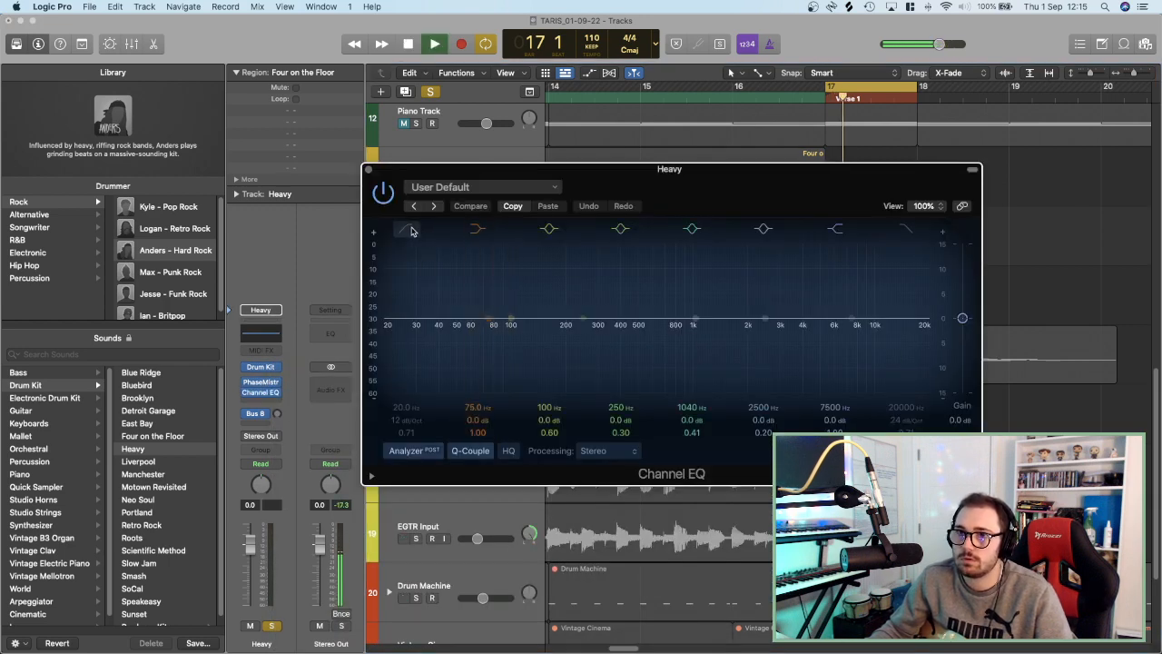
key("space")
left_click(410, 231)
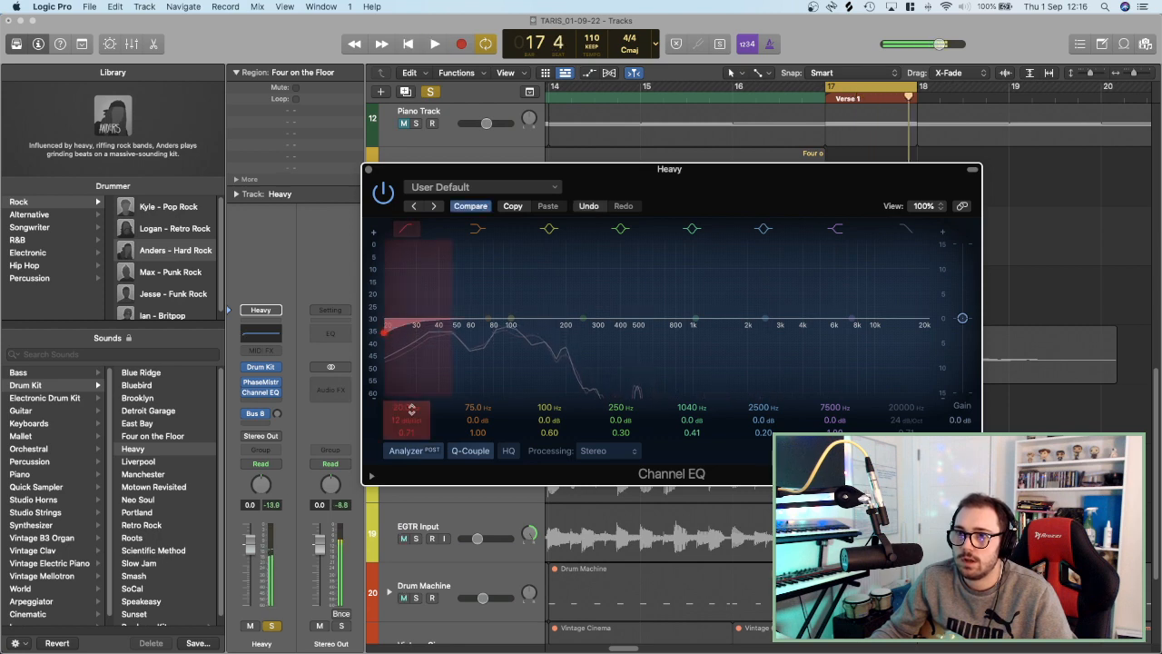
left_click_drag(406, 419, 413, 363)
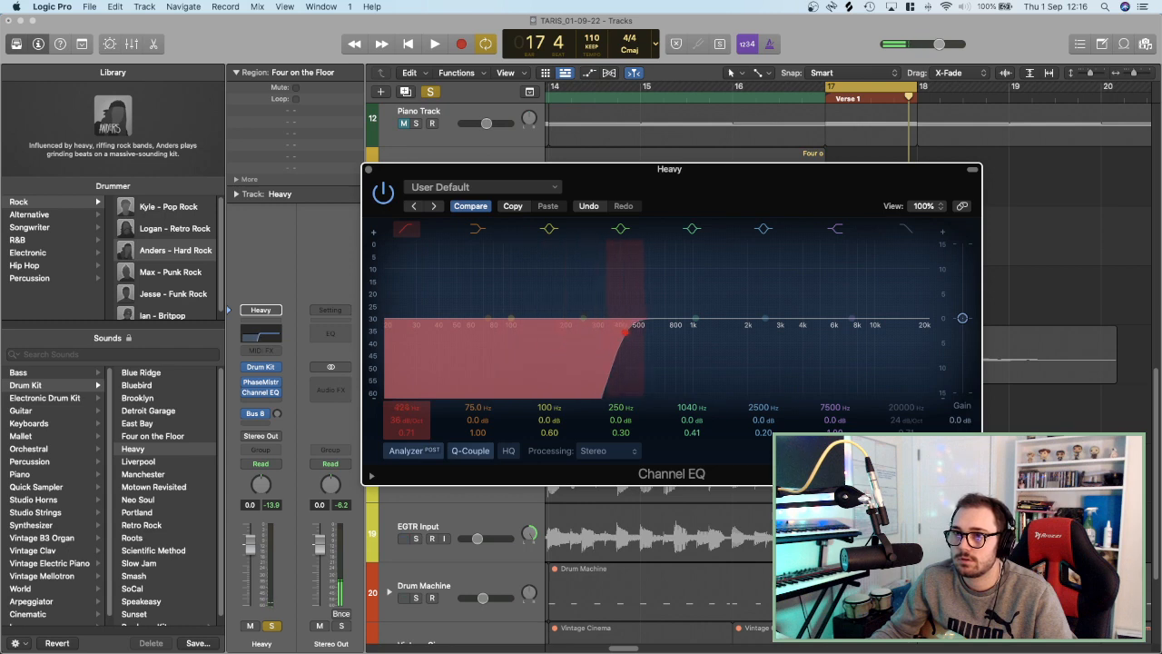
key("space")
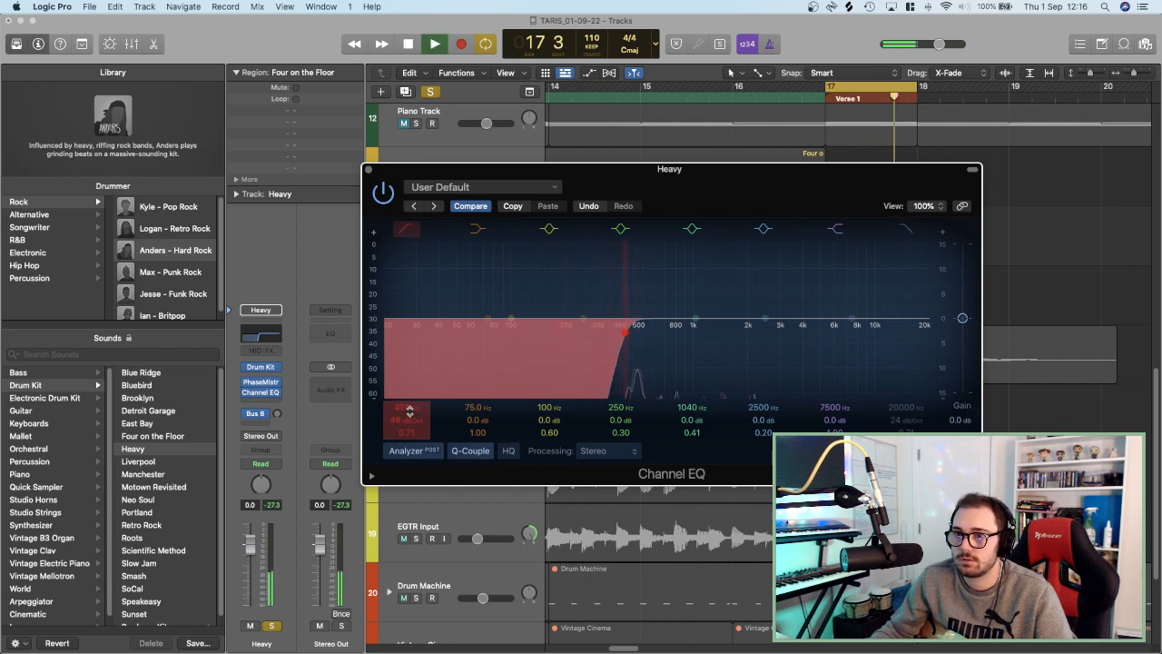
left_click_drag(409, 411, 409, 428)
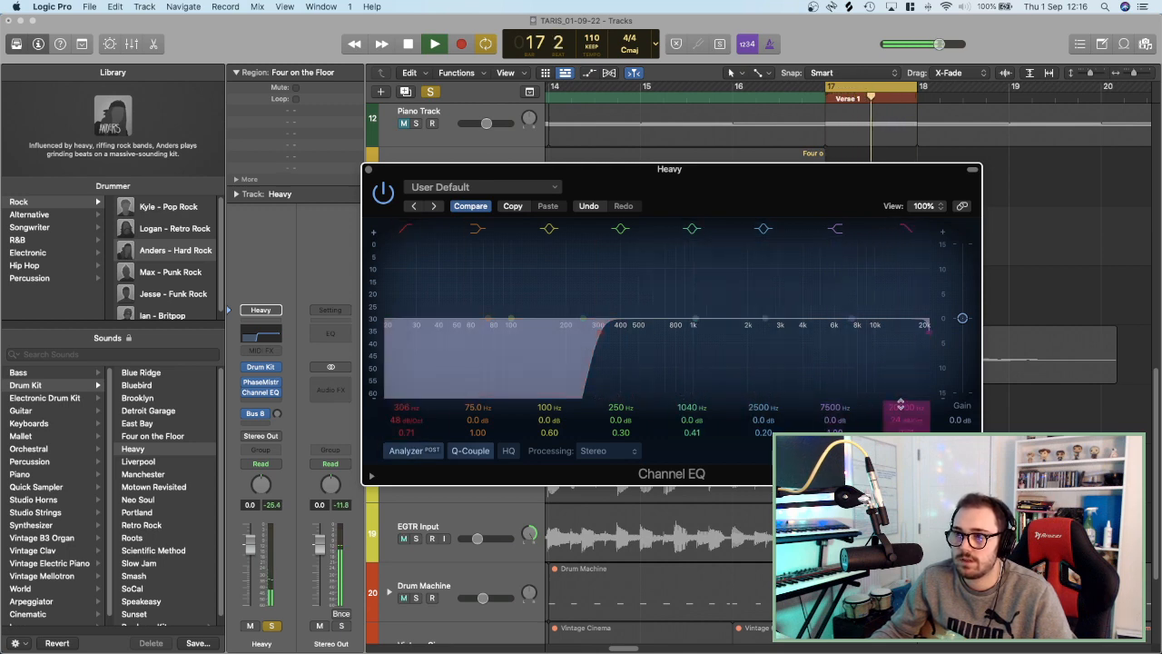
Add a 48 dB/oct high cut at 2920 Hz to the same Channel EQ, stop playback and close the EQ window.
mouse_move(900, 404)
left_mouse_down()
mouse_move(900, 437)
mouse_move(897, 403)
left_mouse_up()
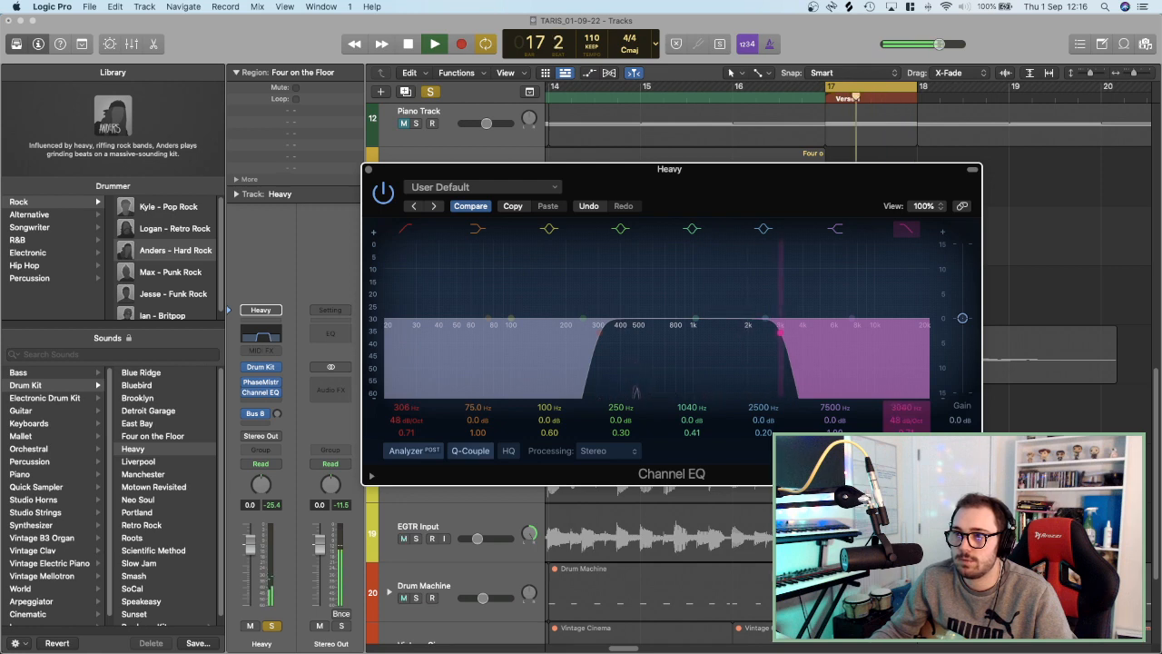
key("space")
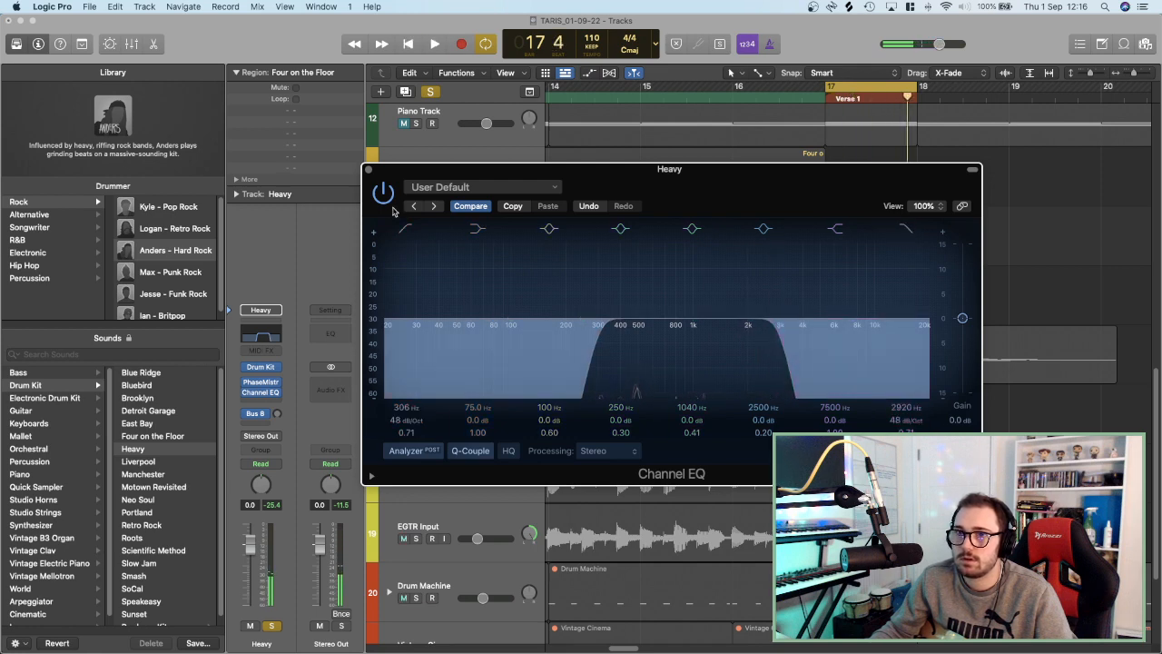
left_click(368, 169)
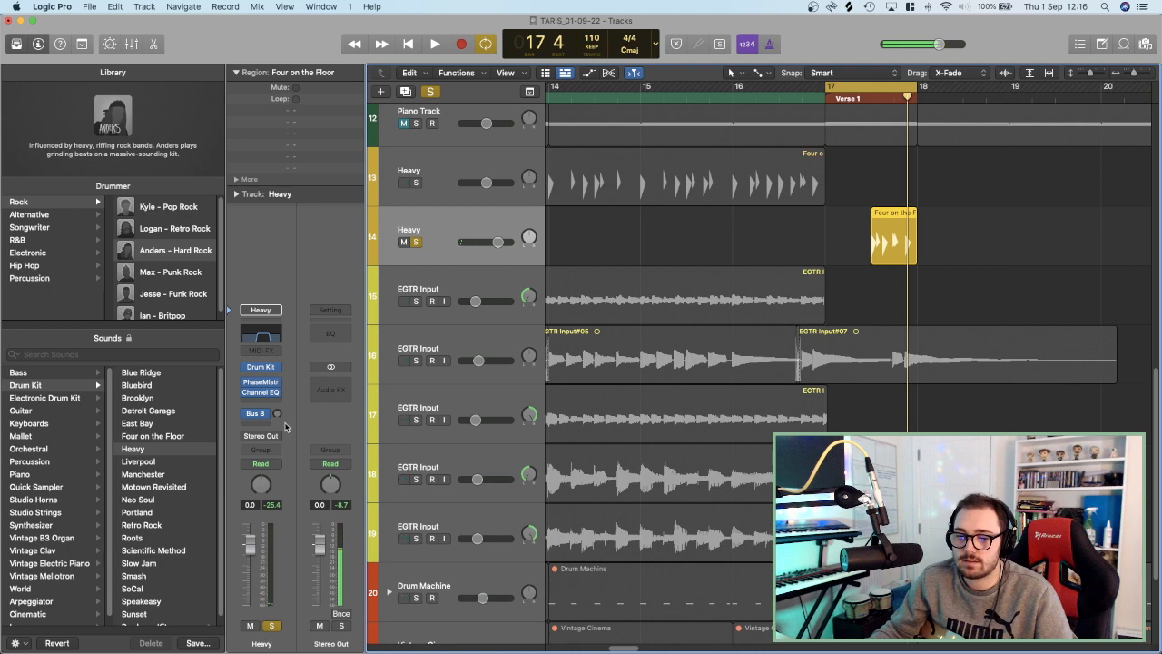
Insert a stereo Bitcrusher after the Channel EQ on the duplicate Heavy track.
left_click(269, 400)
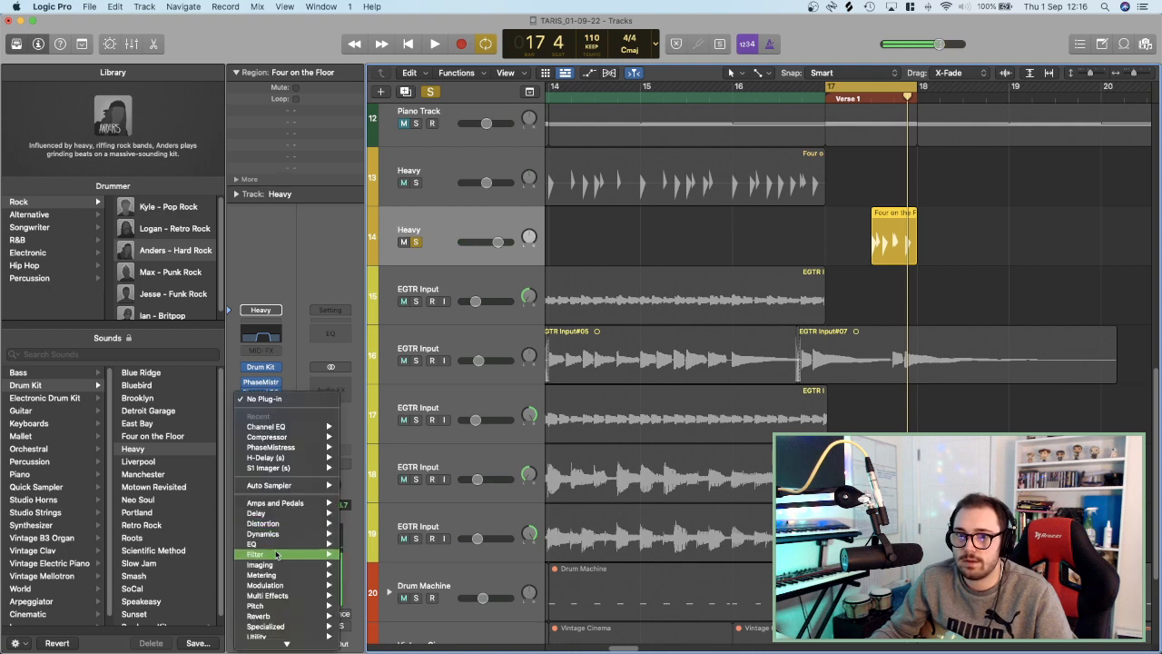
mouse_move(290, 525)
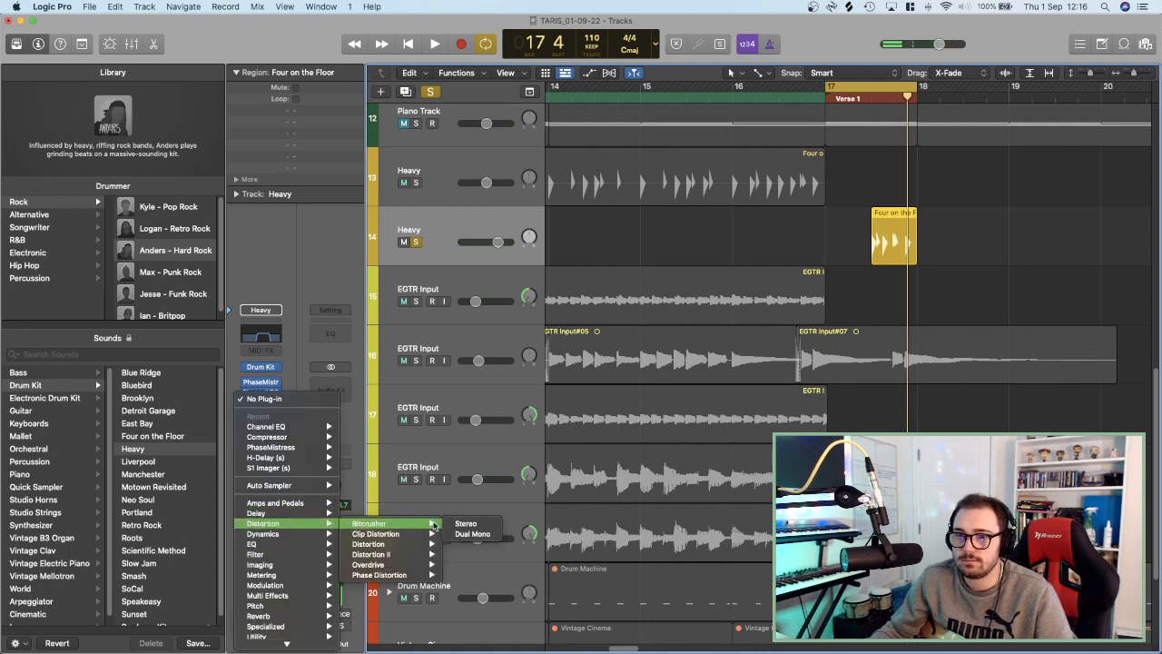
left_click(464, 525)
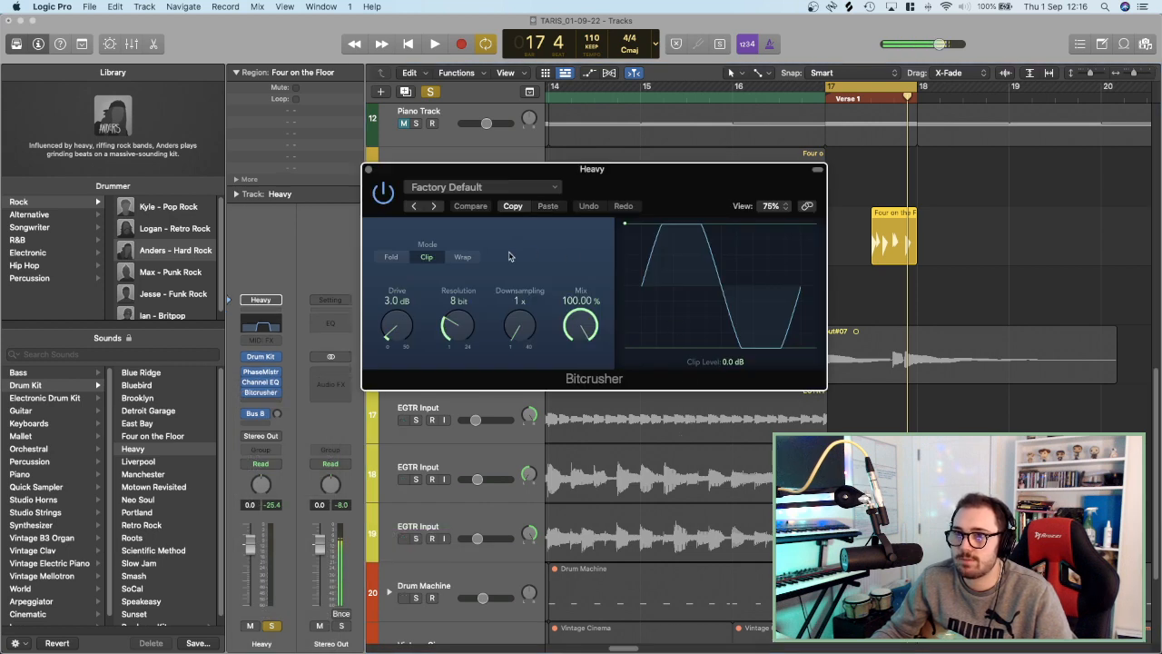
Set the Bitcrusher to 9.0 dB drive, 3x downsampling and about 50% mix while looping the fill, then close it and stop playback.
key("space")
left_click_drag(399, 327, 409, 310)
left_click_drag(517, 329, 453, 329)
mouse_move(579, 327)
left_mouse_down()
mouse_move(575, 352)
mouse_move(580, 304)
mouse_move(579, 325)
left_mouse_up()
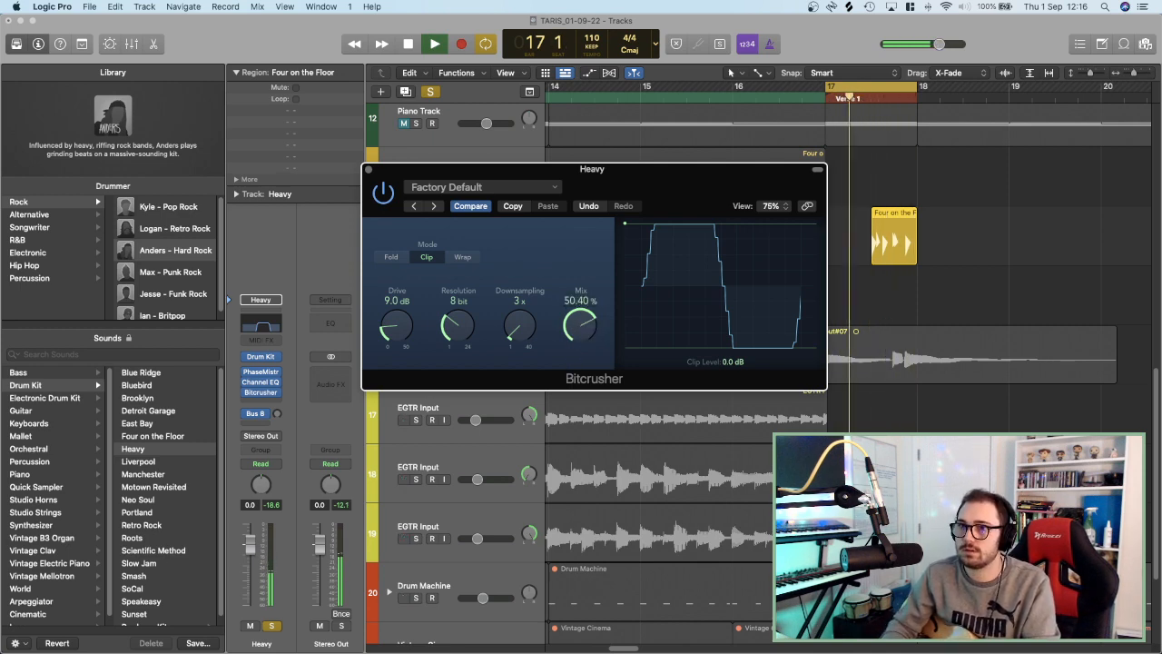
left_click(368, 168)
key("space")
Insert the stereo Waves CLA-76 compressor after the Bitcrusher on the duplicate Heavy track.
left_click(259, 403)
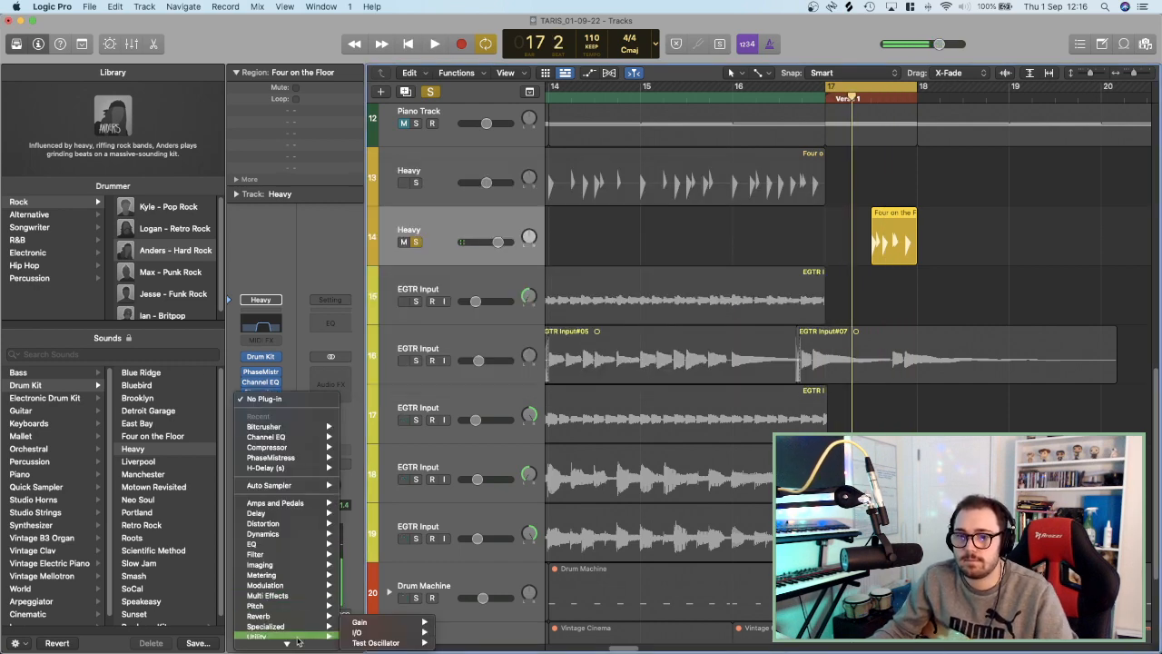
mouse_move(299, 632)
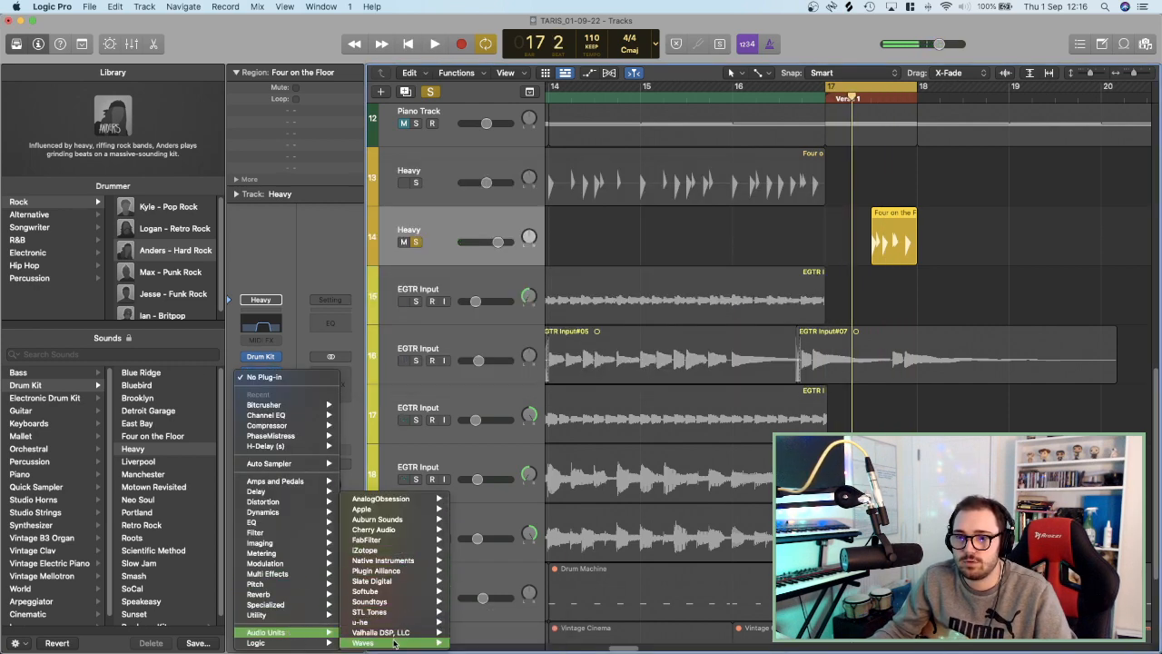
mouse_move(410, 642)
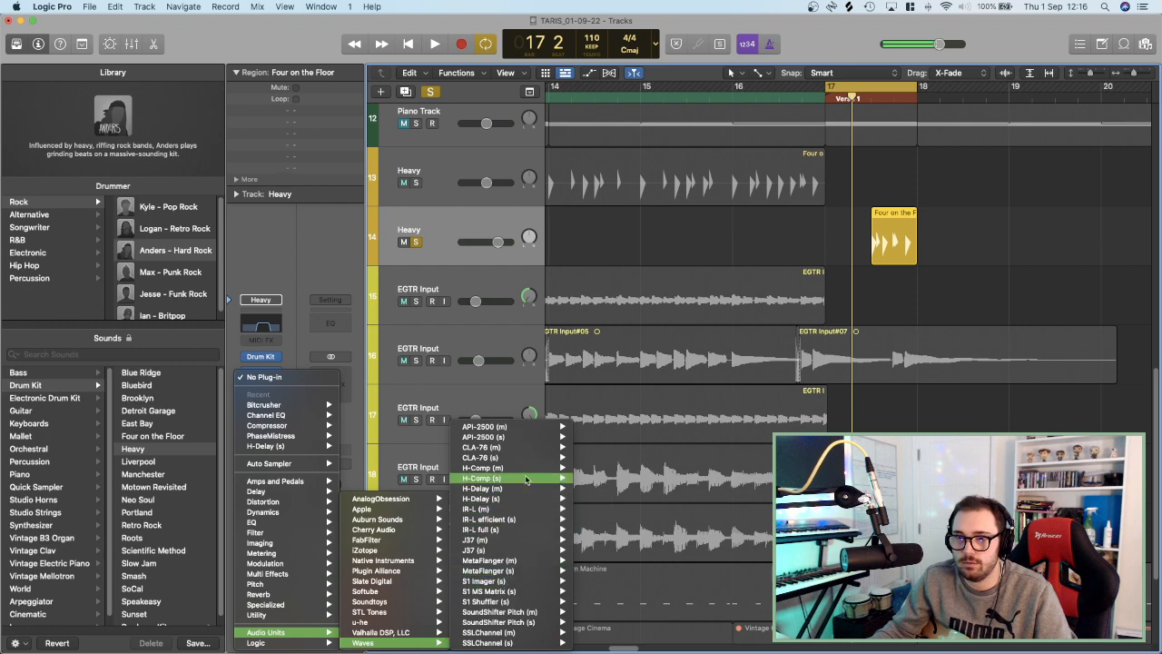
mouse_move(541, 461)
left_click(595, 458)
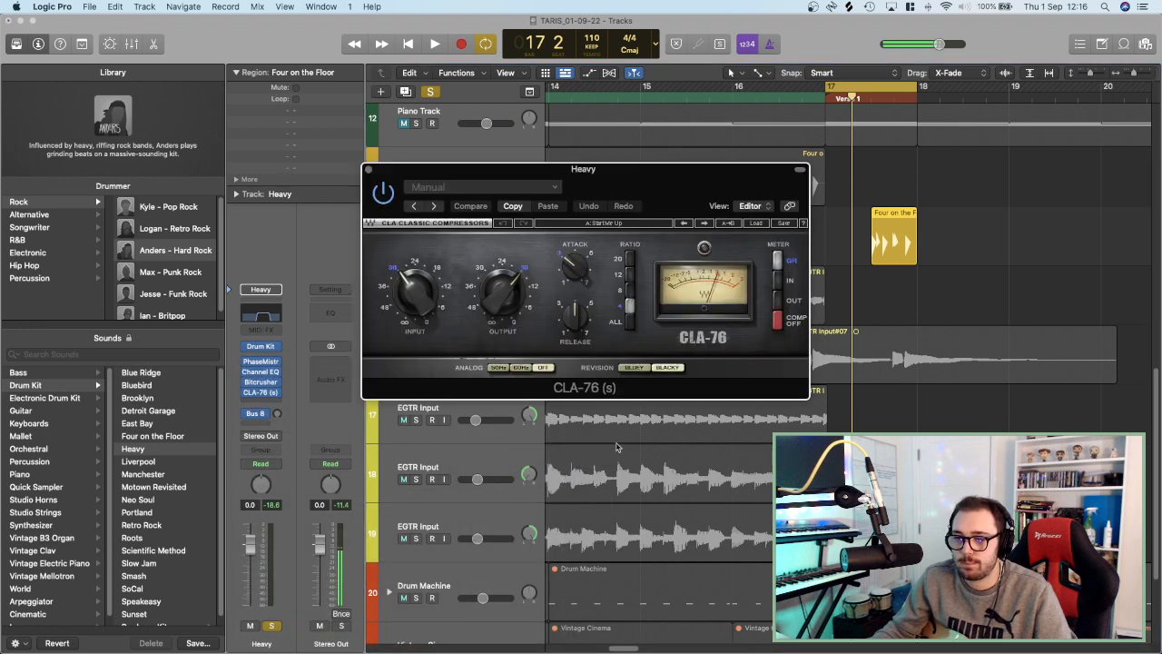
Loop the fill while adjusting the CLA-76's attack and release and raising its input to about -18.
key("space")
left_click_drag(577, 317, 573, 227)
mouse_move(416, 296)
left_mouse_down()
mouse_move(418, 272)
mouse_move(419, 299)
left_mouse_up()
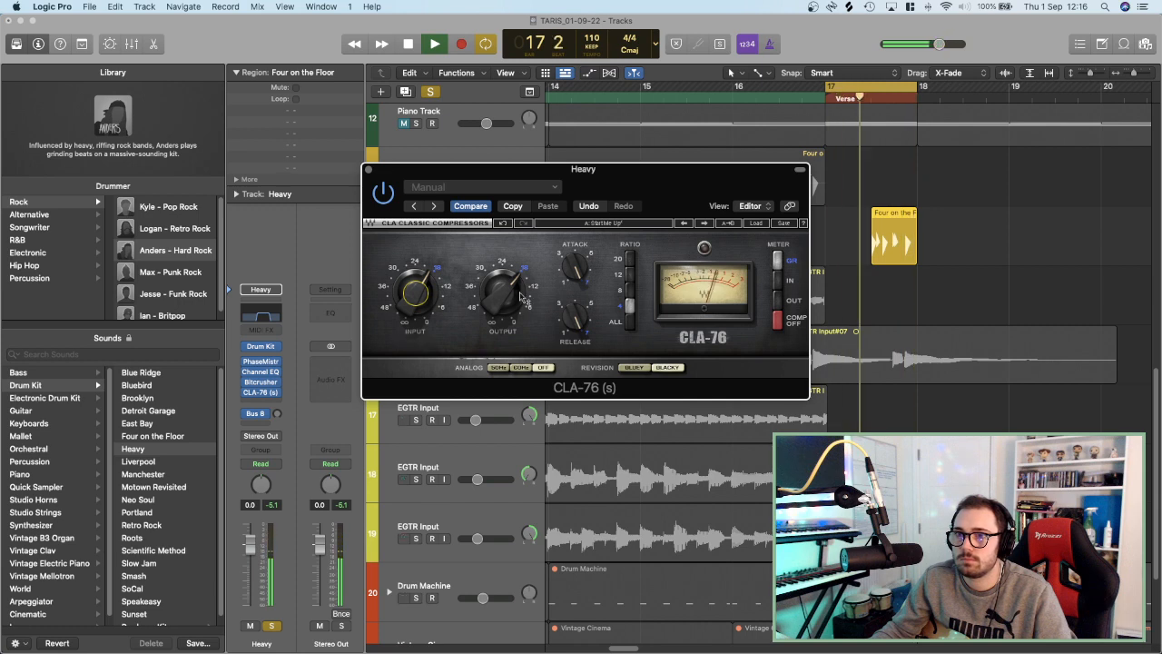
Unsolo the duplicate Heavy track, lower the CLA-76 output to about -29 against the full mix and close the compressor window.
left_click_drag(502, 285, 503, 294)
left_click(906, 120)
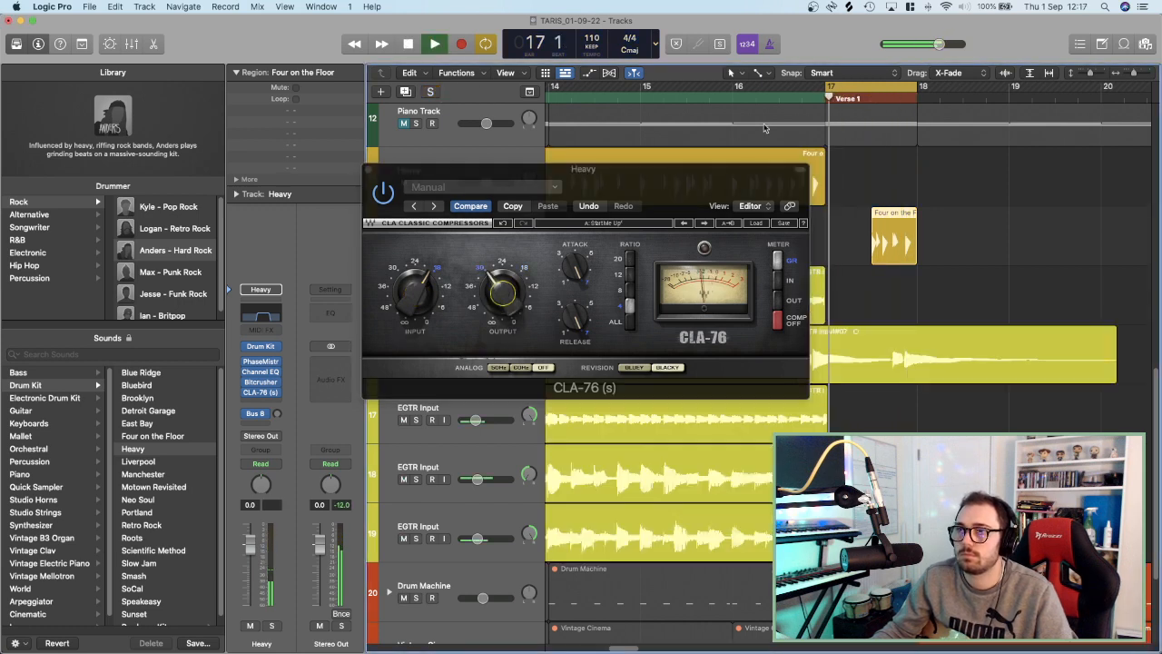
left_click(501, 292)
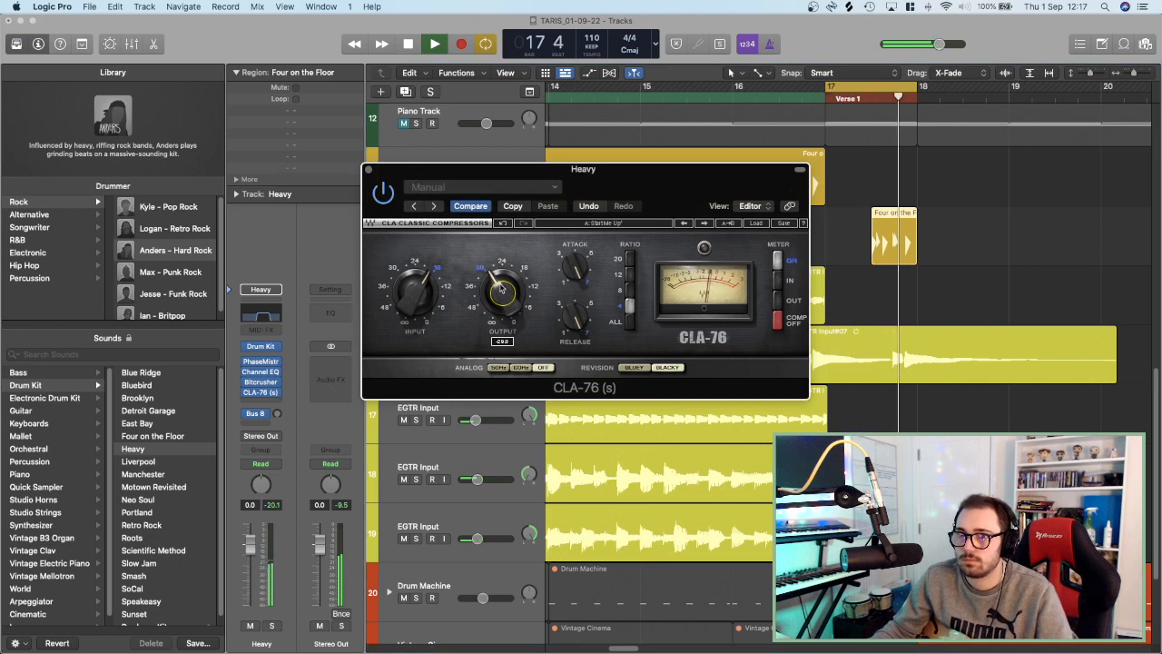
left_click(368, 170)
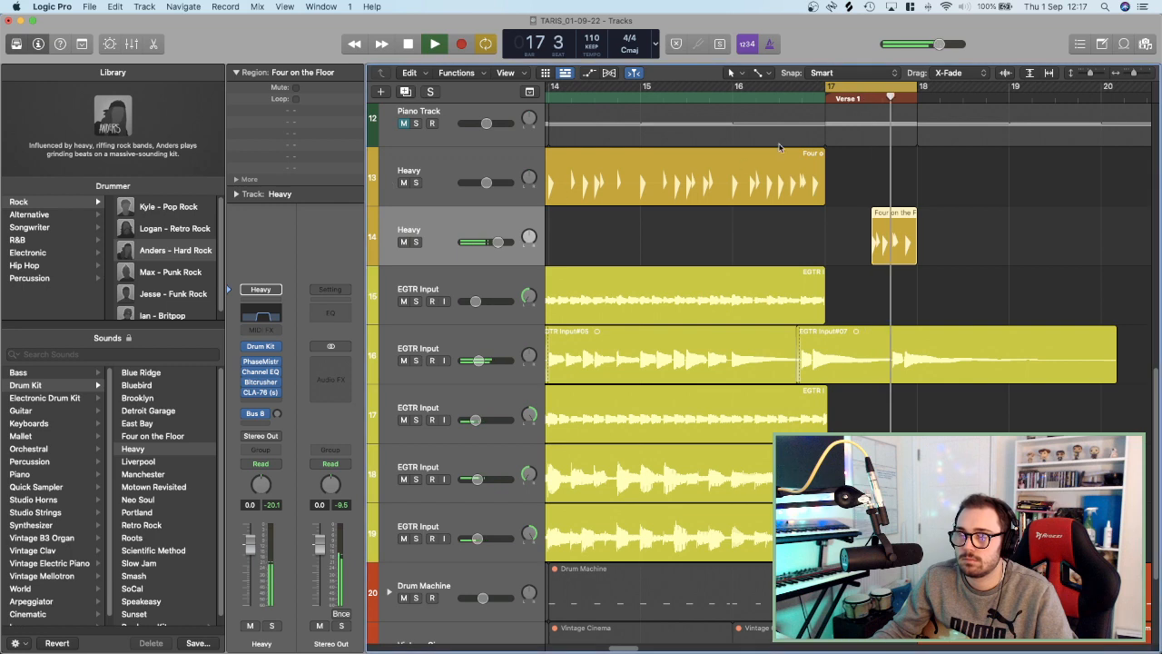
Turn off cycle mode, play the transition from bar 15 beat 3 and stop playback.
key("space")
key("c")
left_click(688, 98)
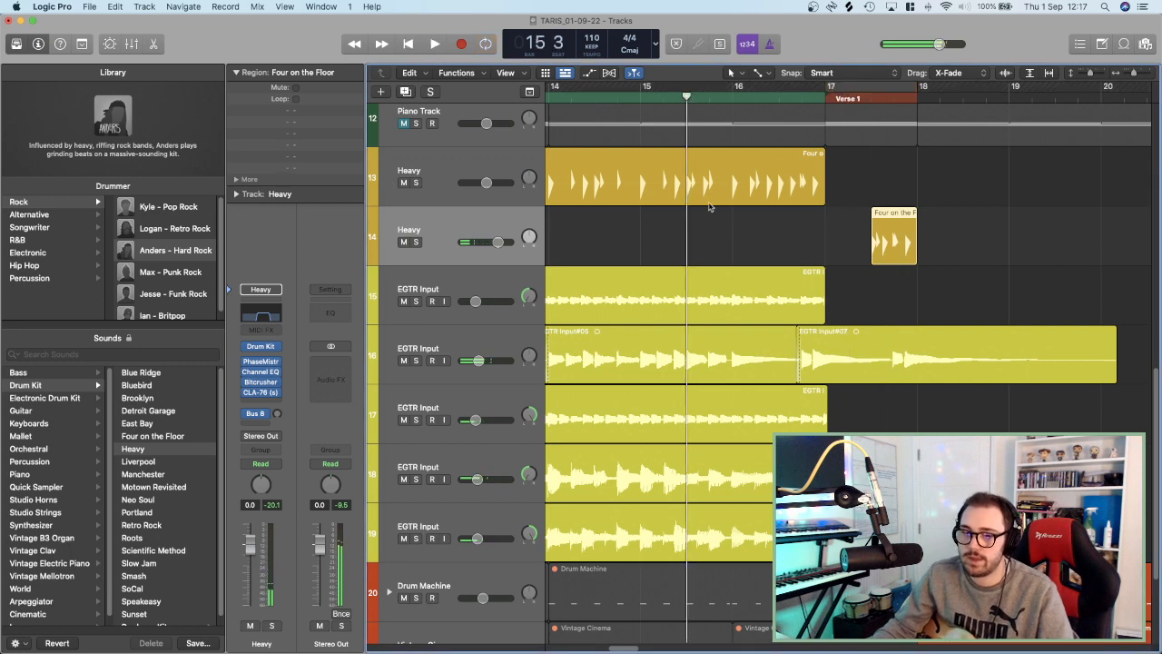
key("space")
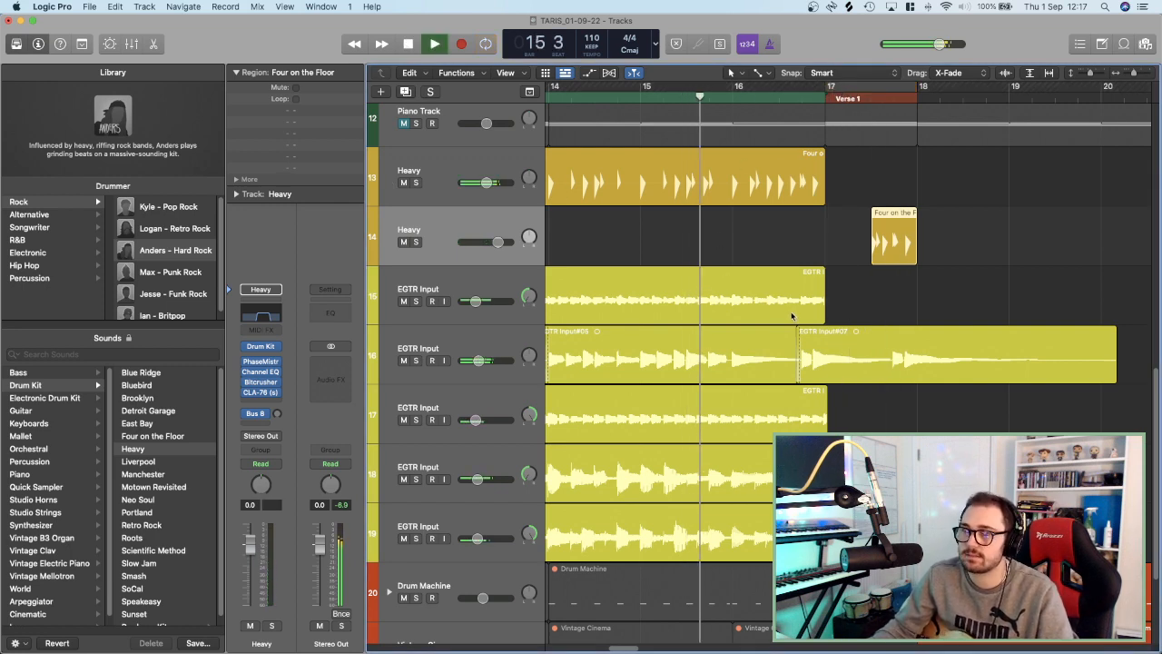
key("super+Up")
key("space")
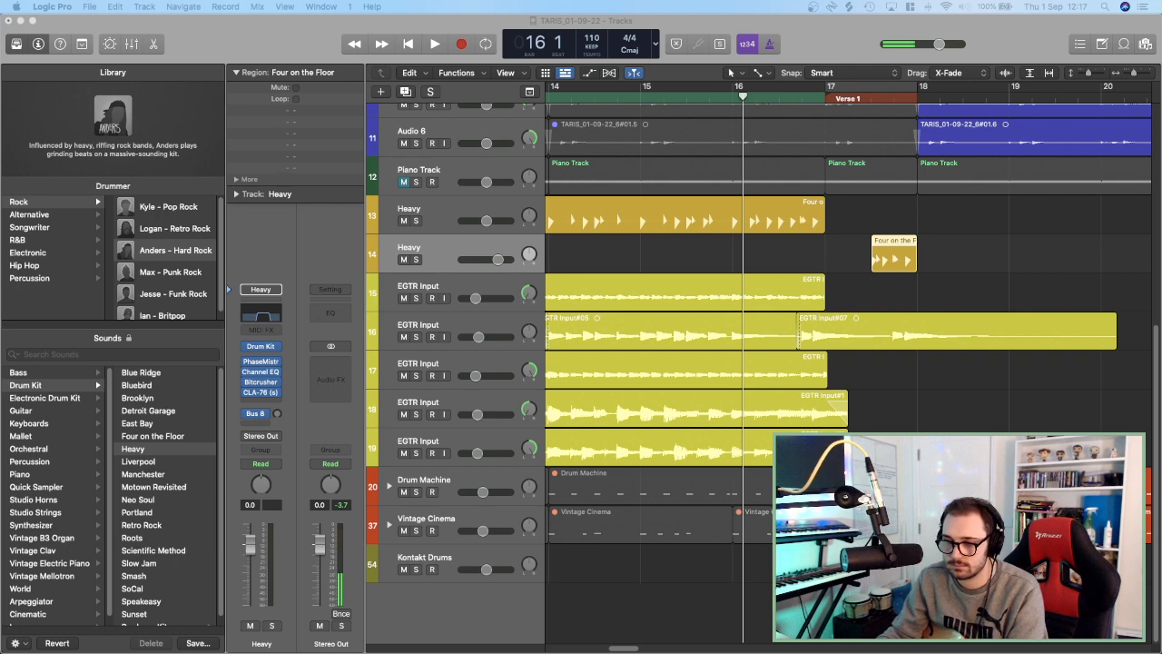
Add the Crashes_OneShots_Crash_40 sample on a new audio track below Kontakt Drums and play the transition into bar 18.
left_click_drag(1153, 627, 599, 604)
key("space")
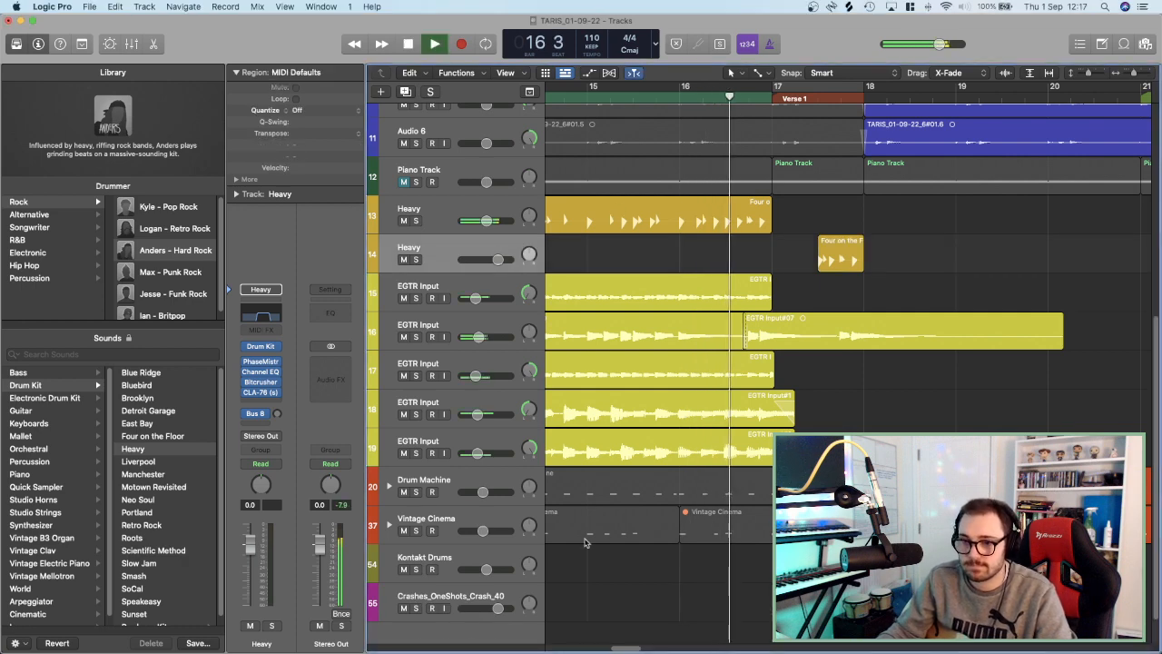
key("super+Left")
key("super+Left")
key("super+Left")
key("super+Left")
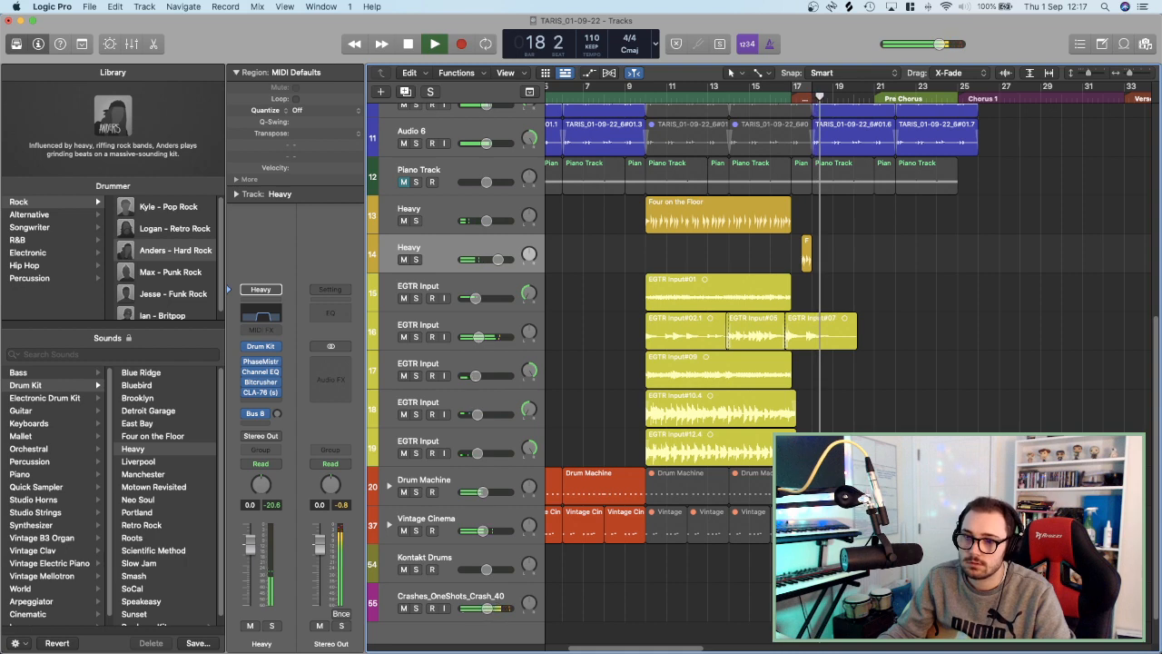
Lower the Crashes_OneShots_Crash_40 track's volume while replaying the transition from bar 17.
left_click(795, 108)
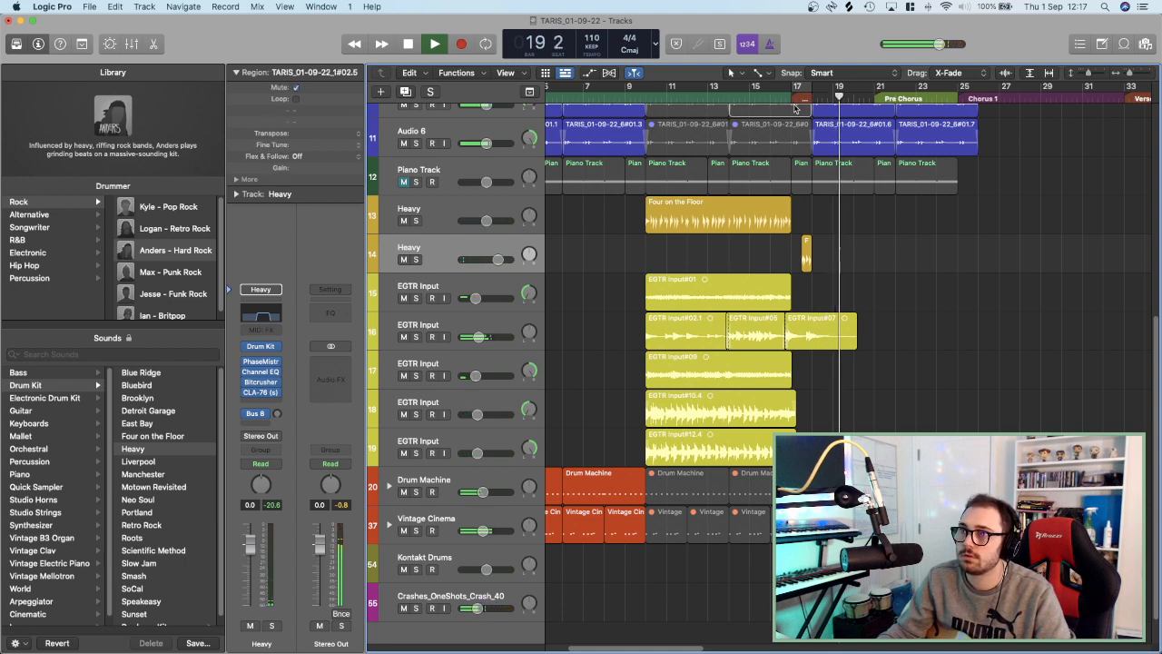
left_click(793, 98)
key("super+Right")
key("super+Right")
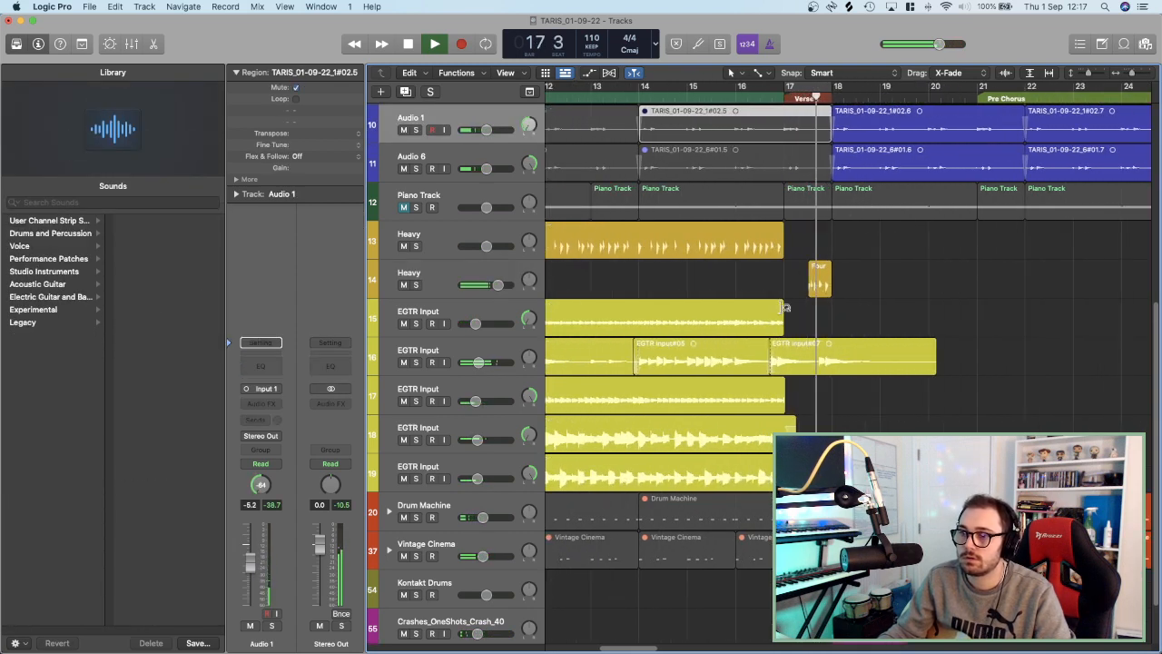
scroll(477, 544, "down", 2)
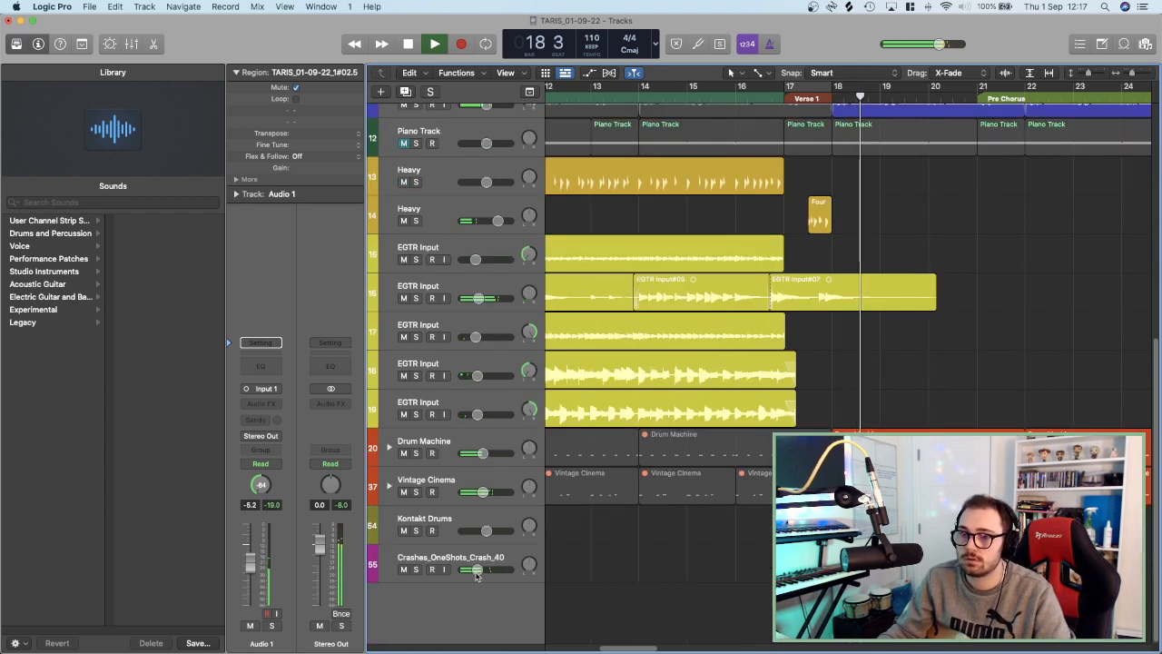
left_click(810, 97)
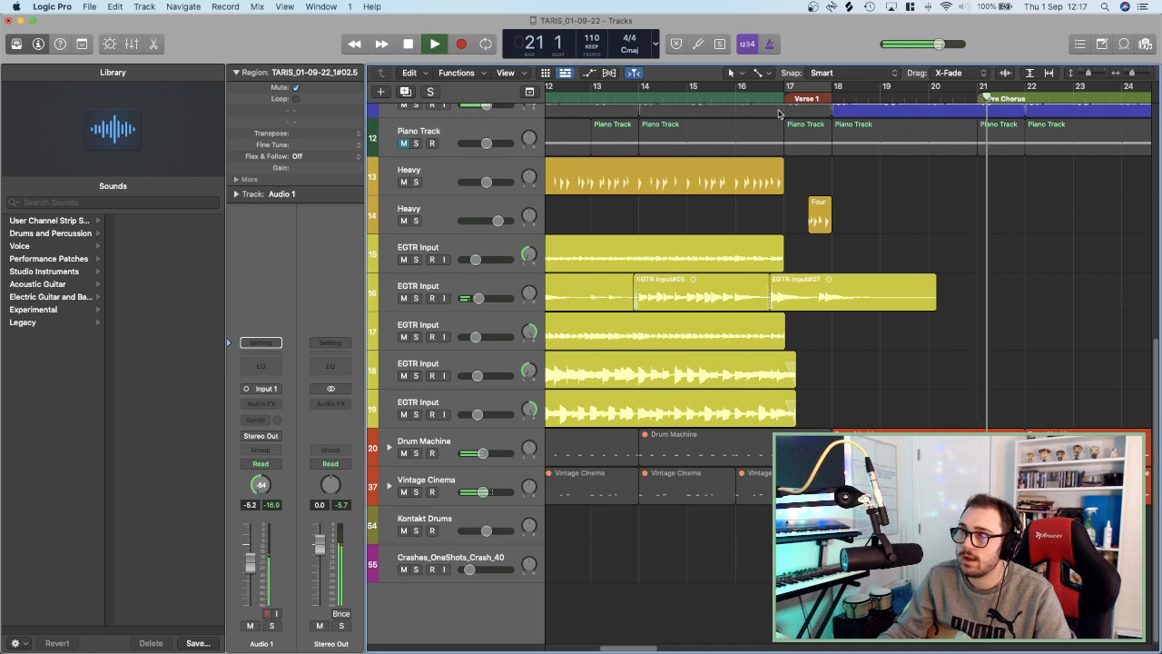
Play the heavy section from bar 10 through the fill at bar 17 to check the full arrangement.
scroll(778, 113, "down", 6)
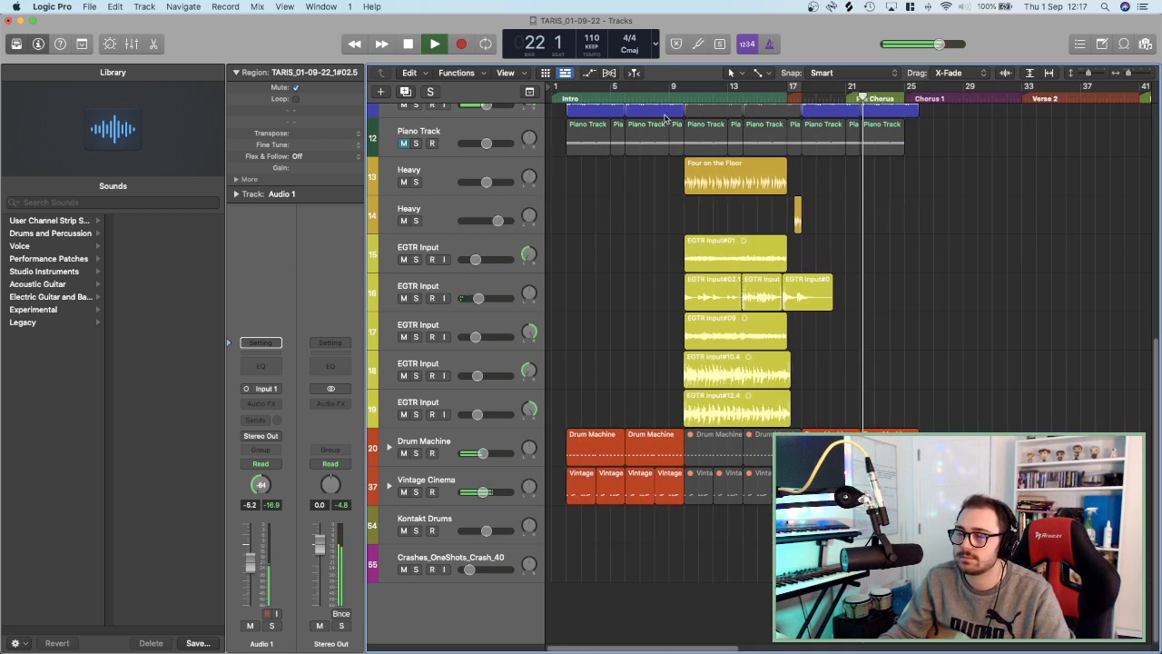
key("space")
scroll(680, 146, "up", 5)
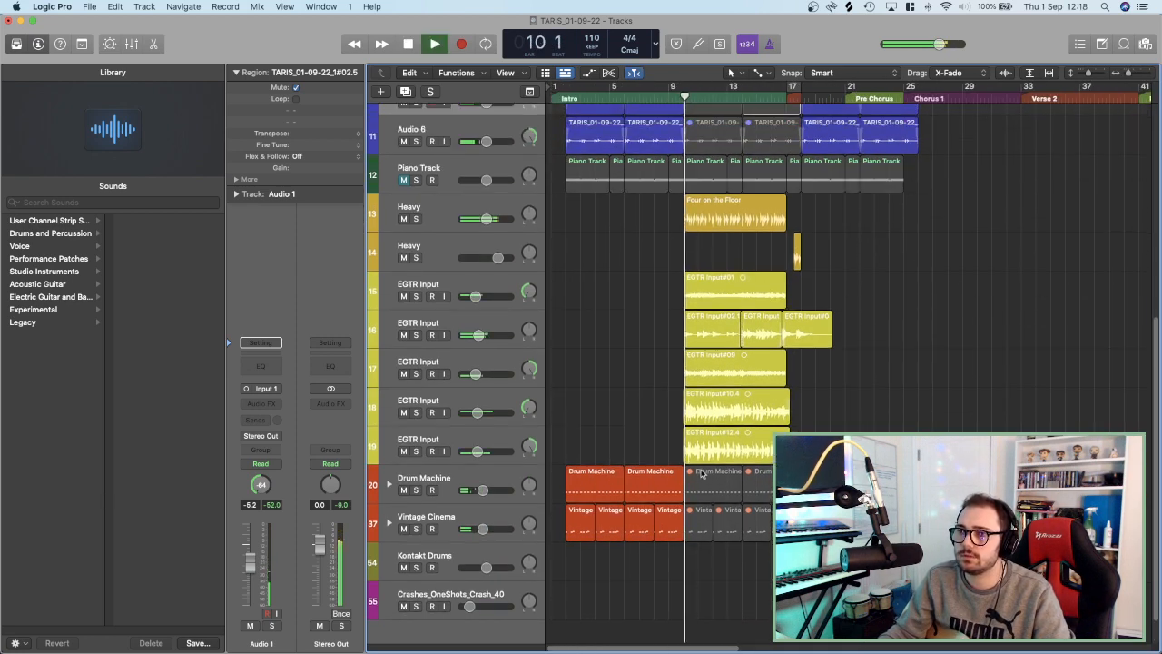
key("space")
scroll(701, 479, "down", 4)
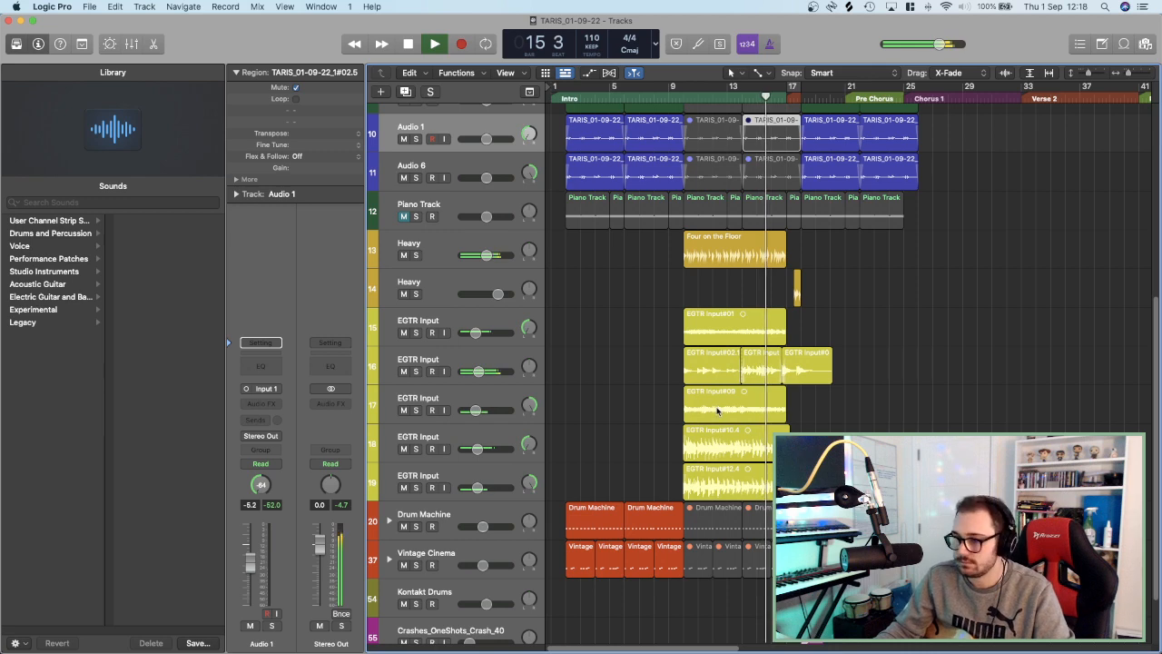
scroll(715, 387, "up", 2)
scroll(713, 403, "down", 2)
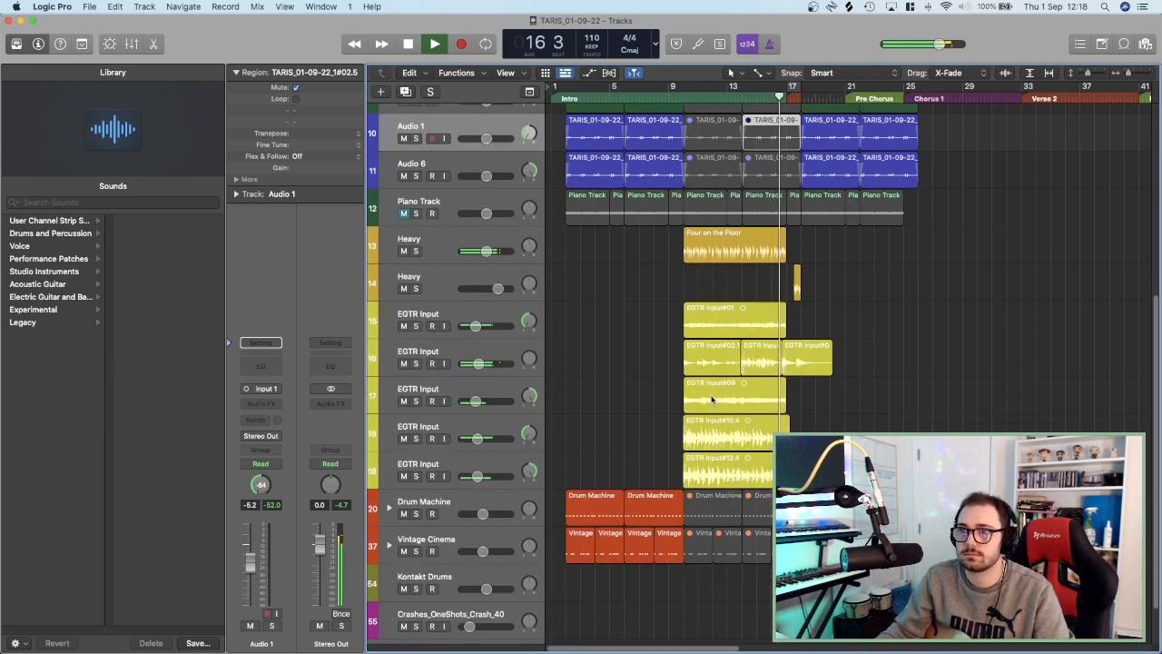
scroll(743, 338, "up", 5)
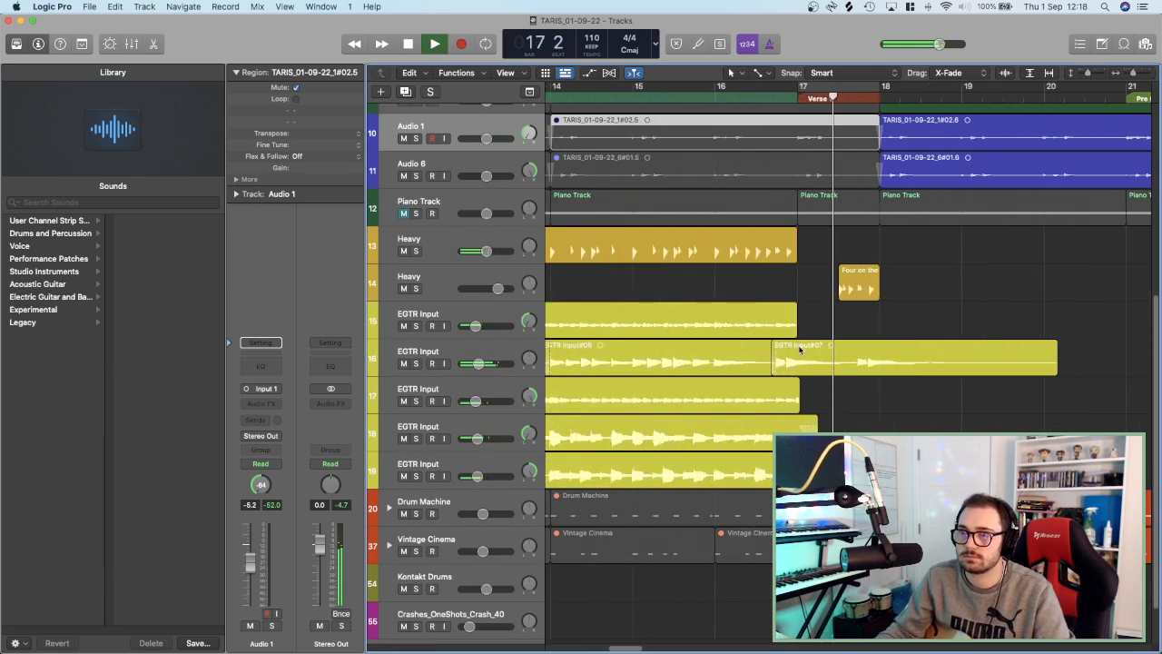
Replay the song from the start of Verse 1 and review the track arrangement up to Chorus 1.
scroll(791, 276, "down", 1)
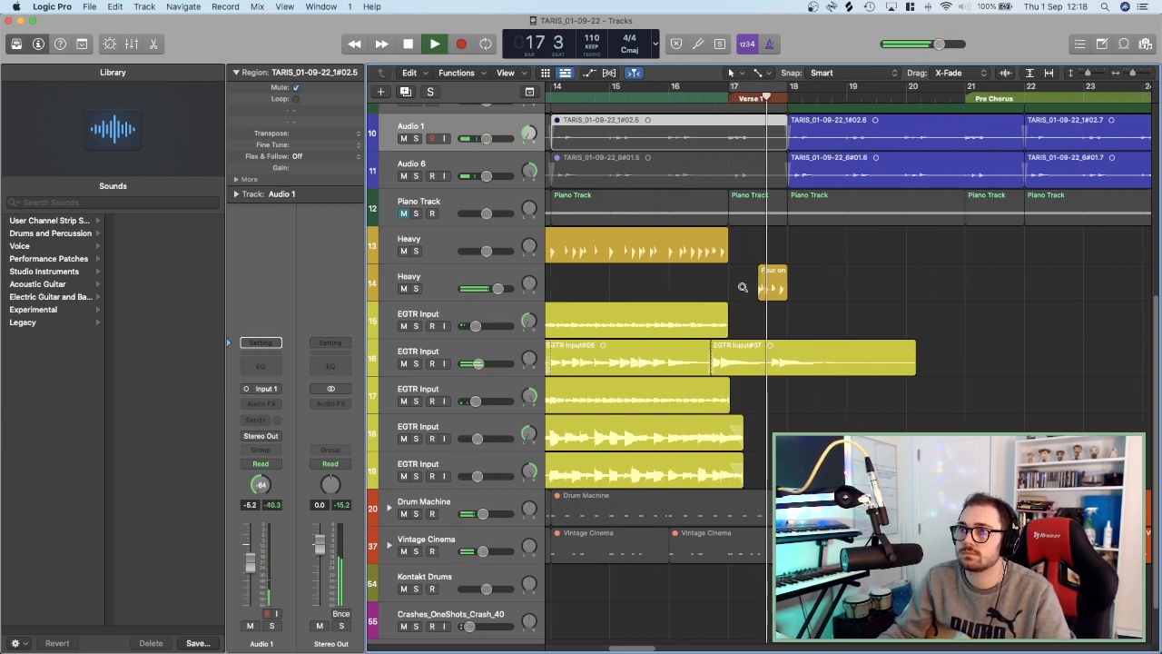
scroll(742, 287, "down", 2)
left_click(748, 99)
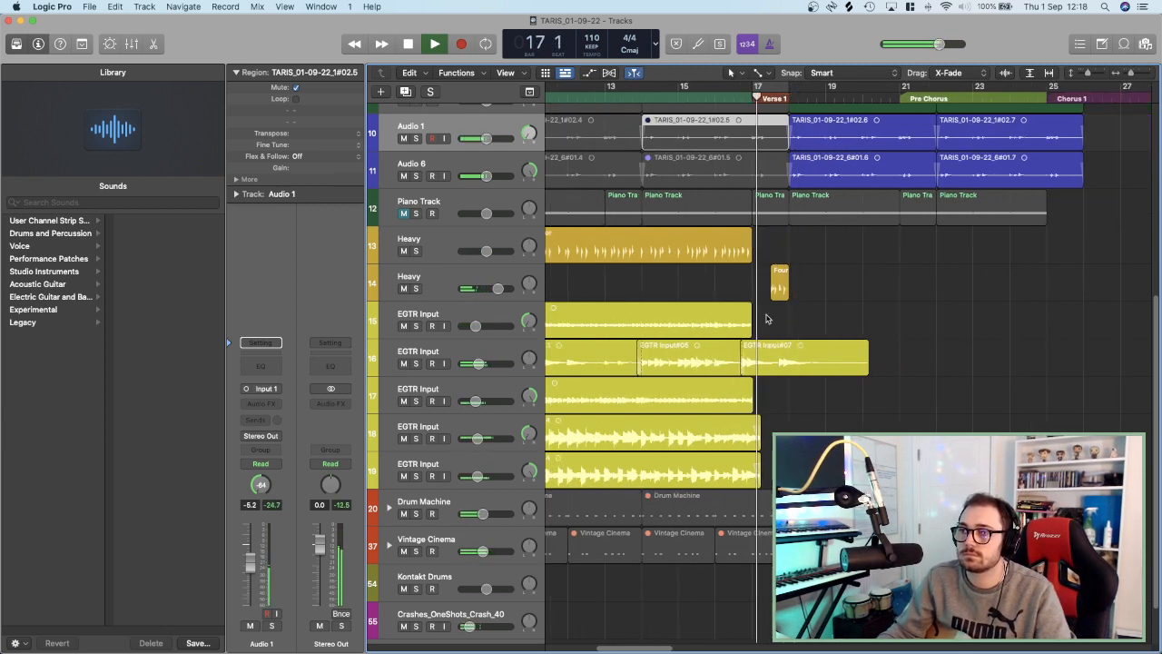
scroll(769, 328, "up", 3)
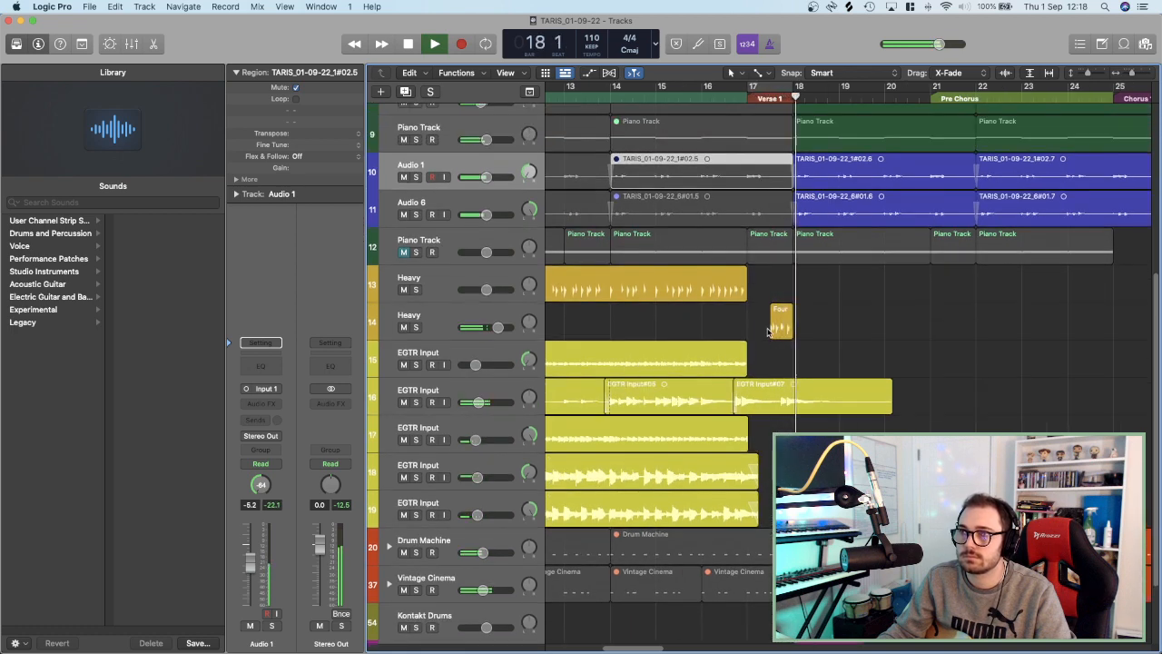
scroll(767, 331, "up", 1)
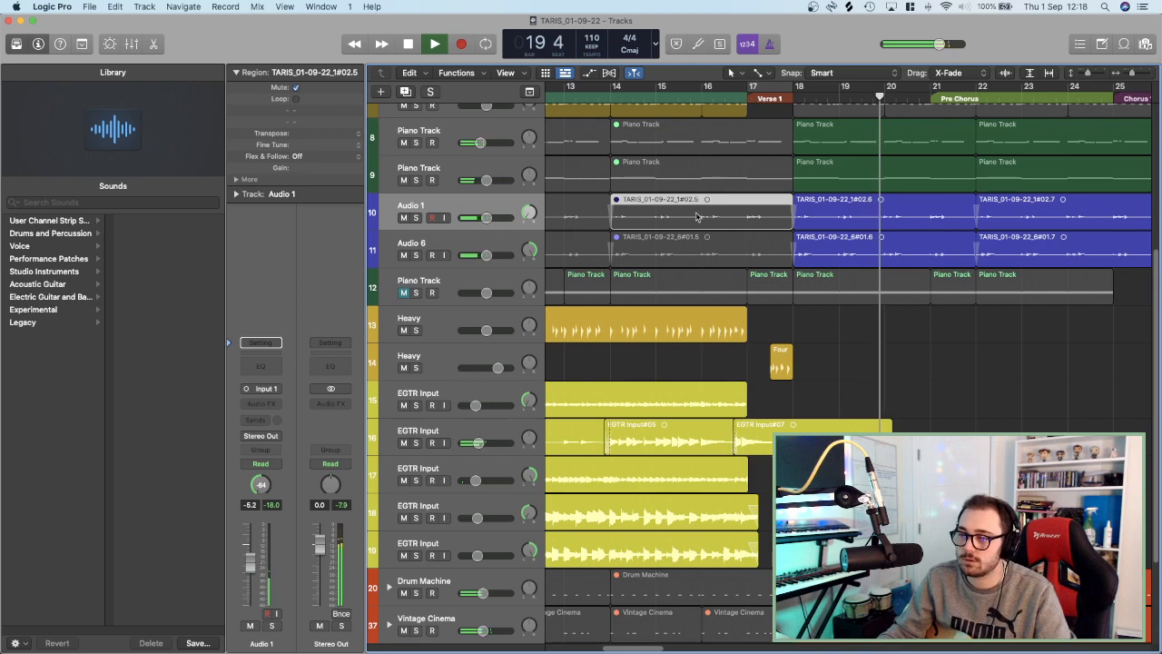
scroll(697, 216, "up", 5)
scroll(692, 249, "down", 2)
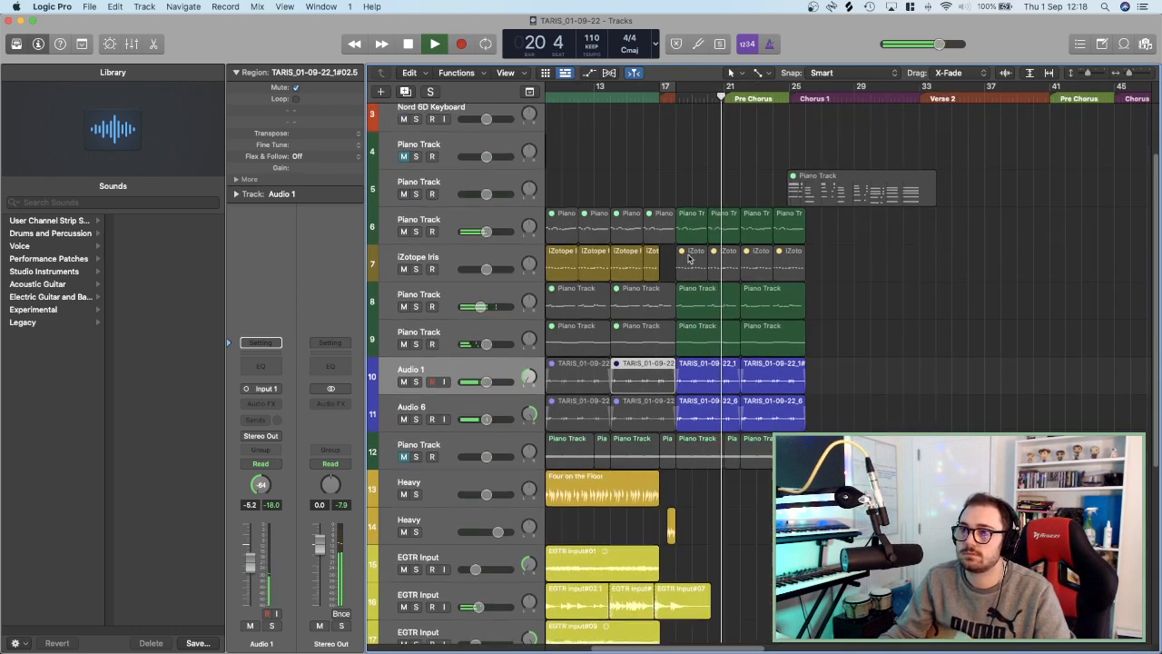
scroll(688, 259, "left", 6)
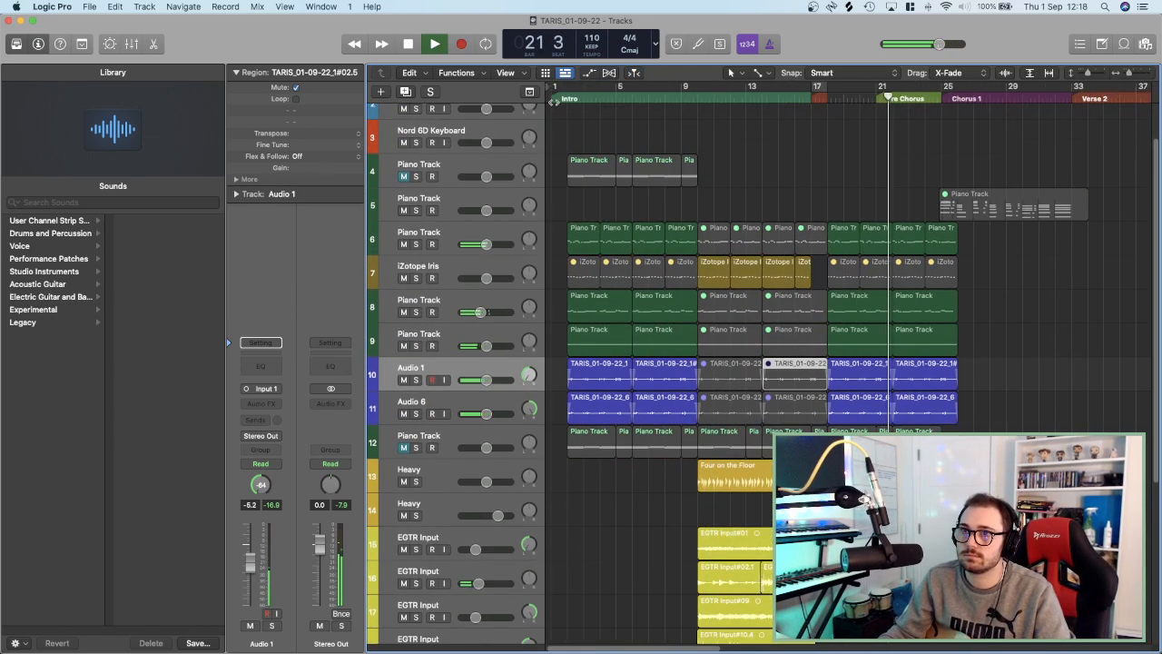
key("super+Up")
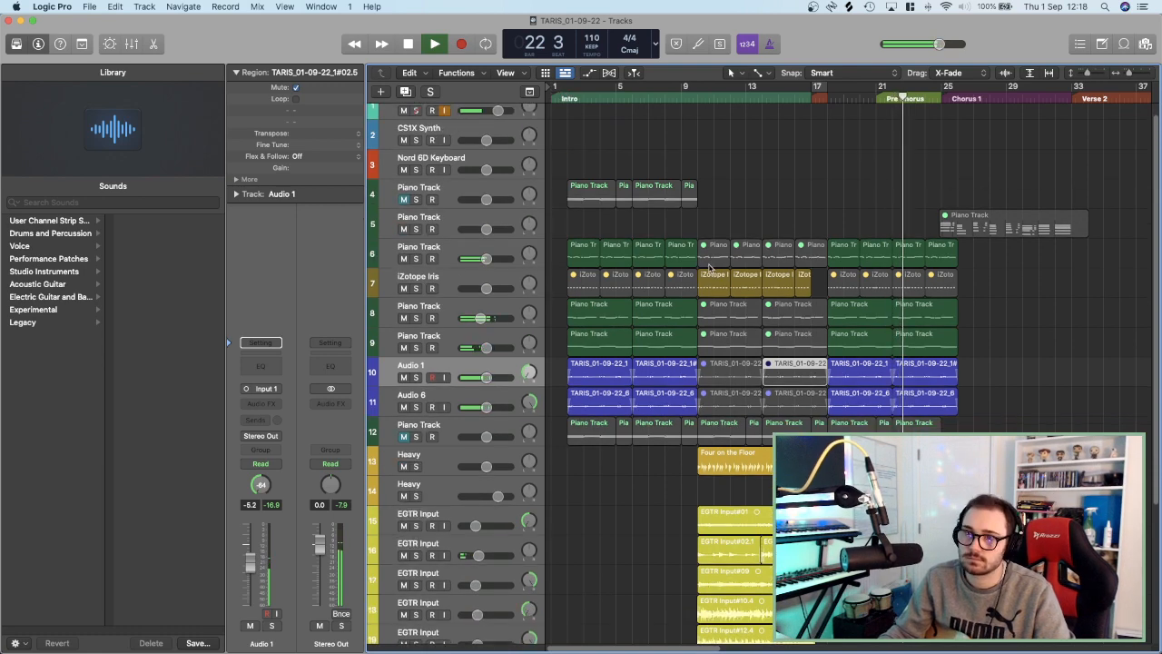
scroll(709, 265, "down", 5)
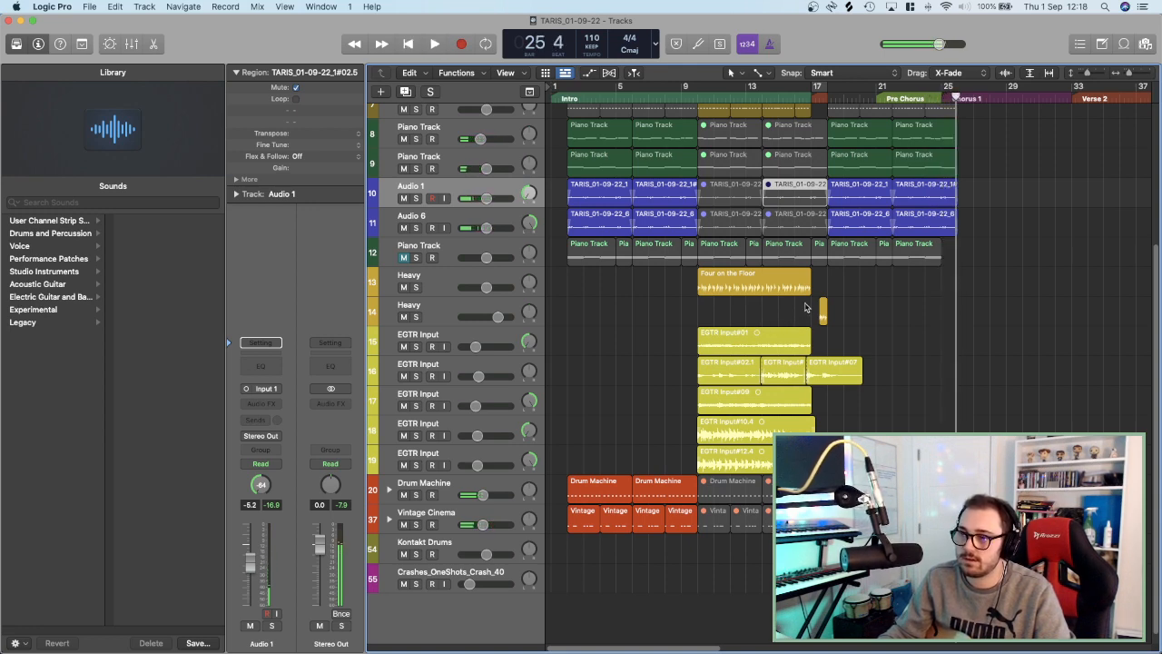
Play the song from the beginning and review the intro's tracks up to the guitar entry at bar 10.
left_click(553, 94)
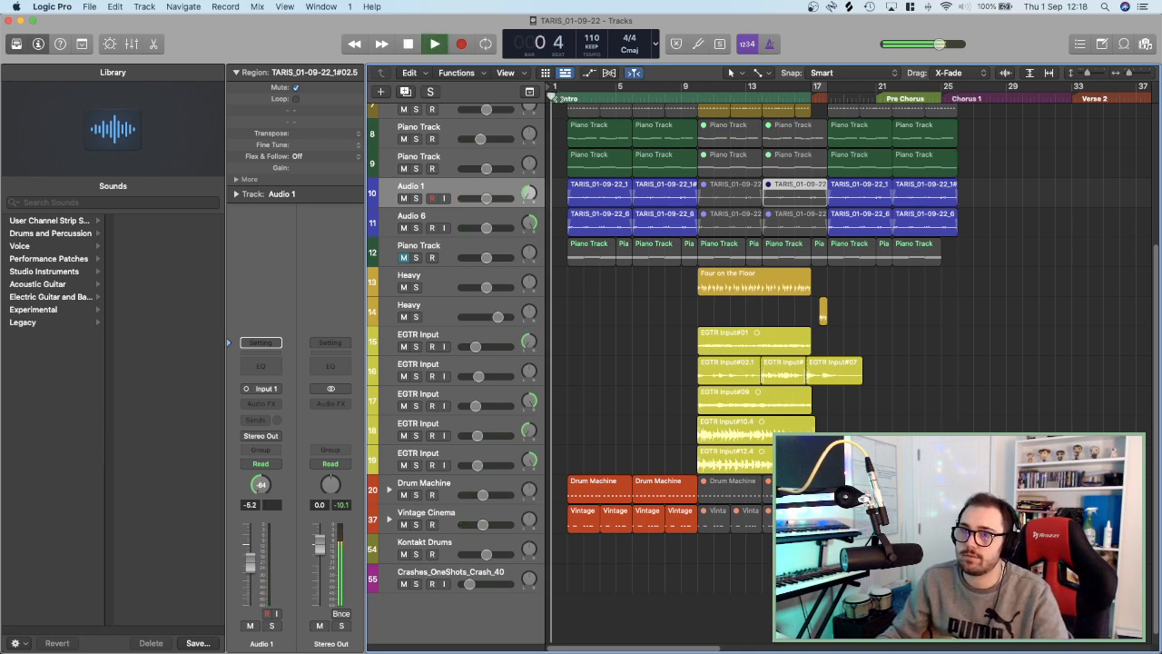
scroll(688, 291, "down", 3)
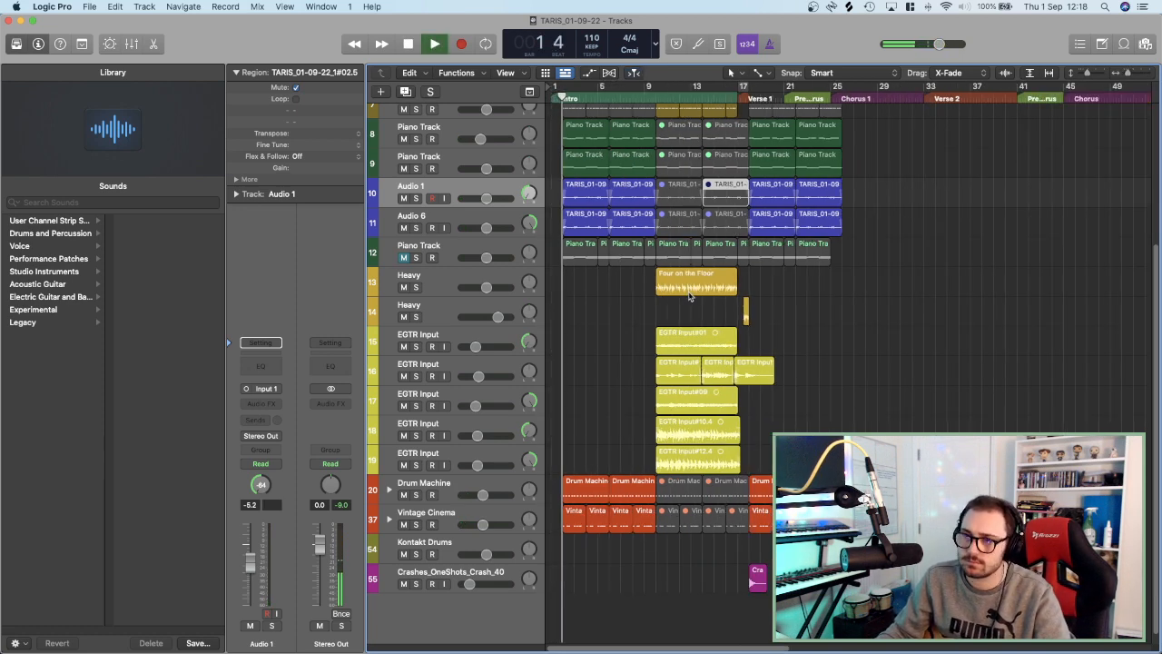
scroll(688, 295, "down", 3)
scroll(672, 336, "up", 3)
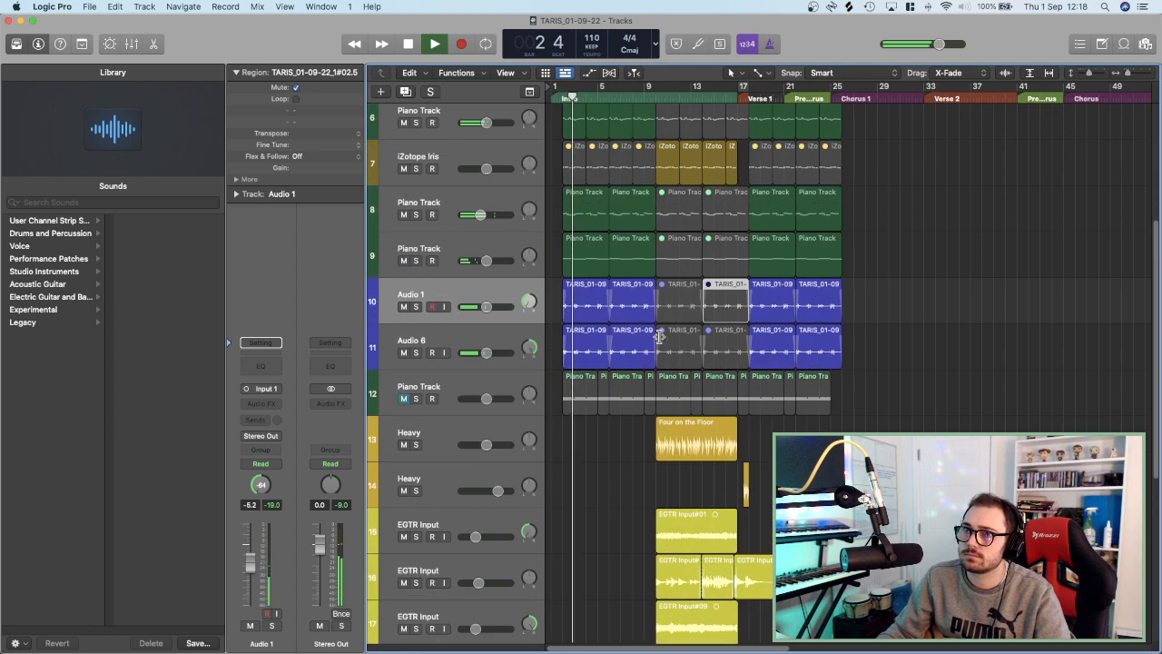
scroll(619, 329, "down", 2)
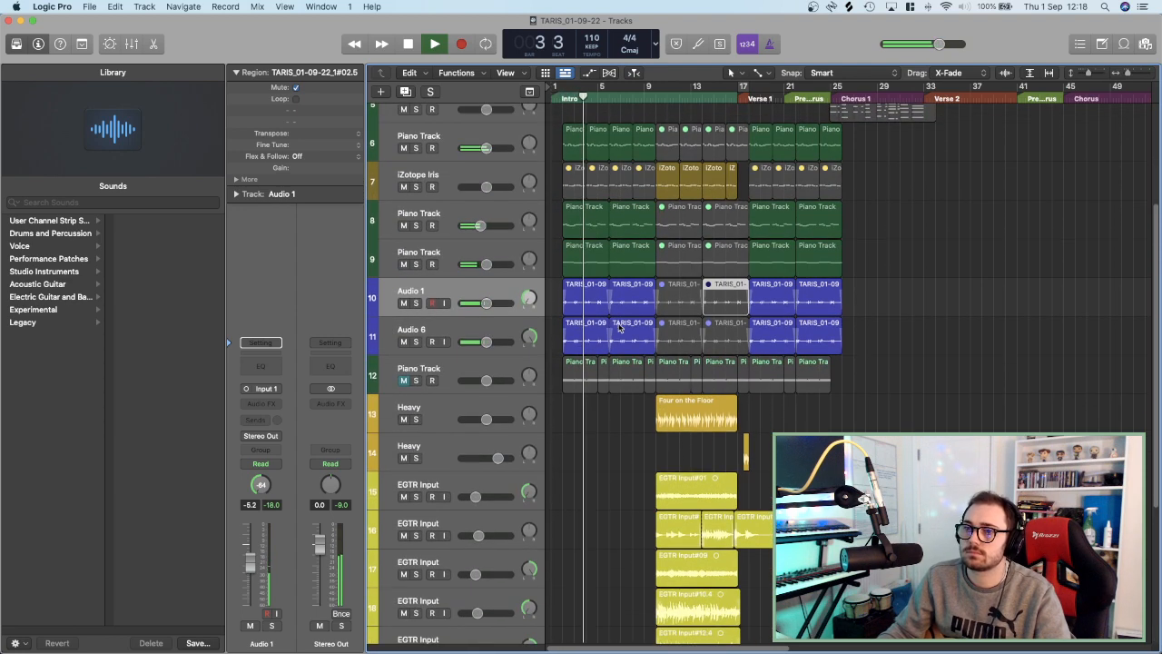
scroll(613, 329, "up", 5)
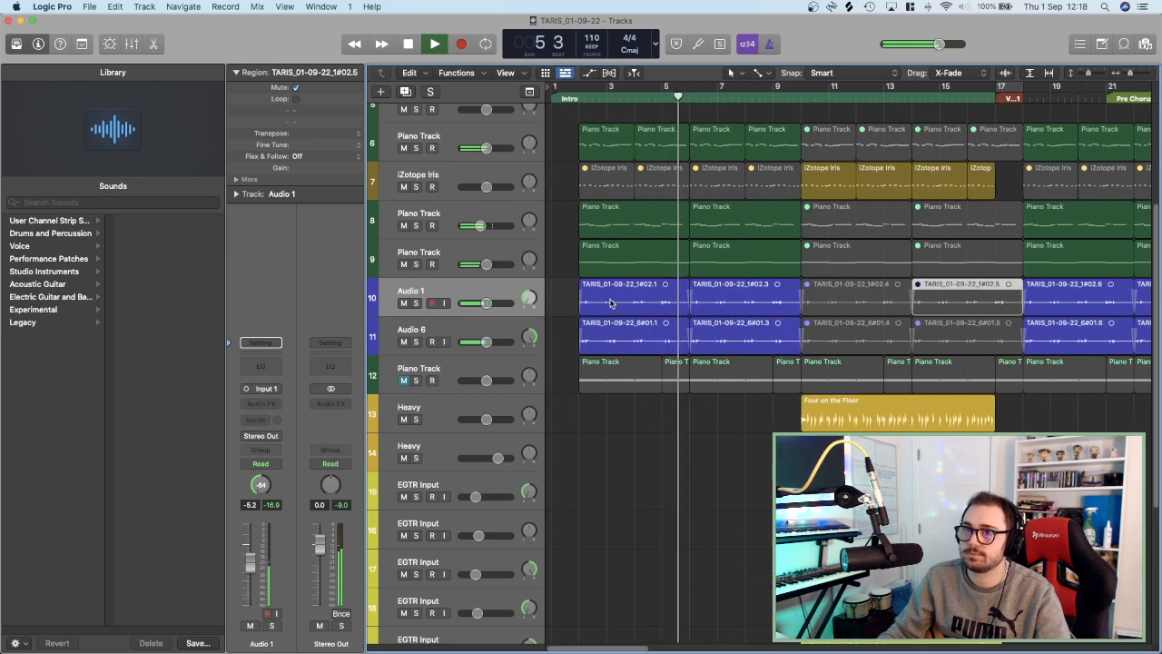
scroll(581, 301, "right", 1)
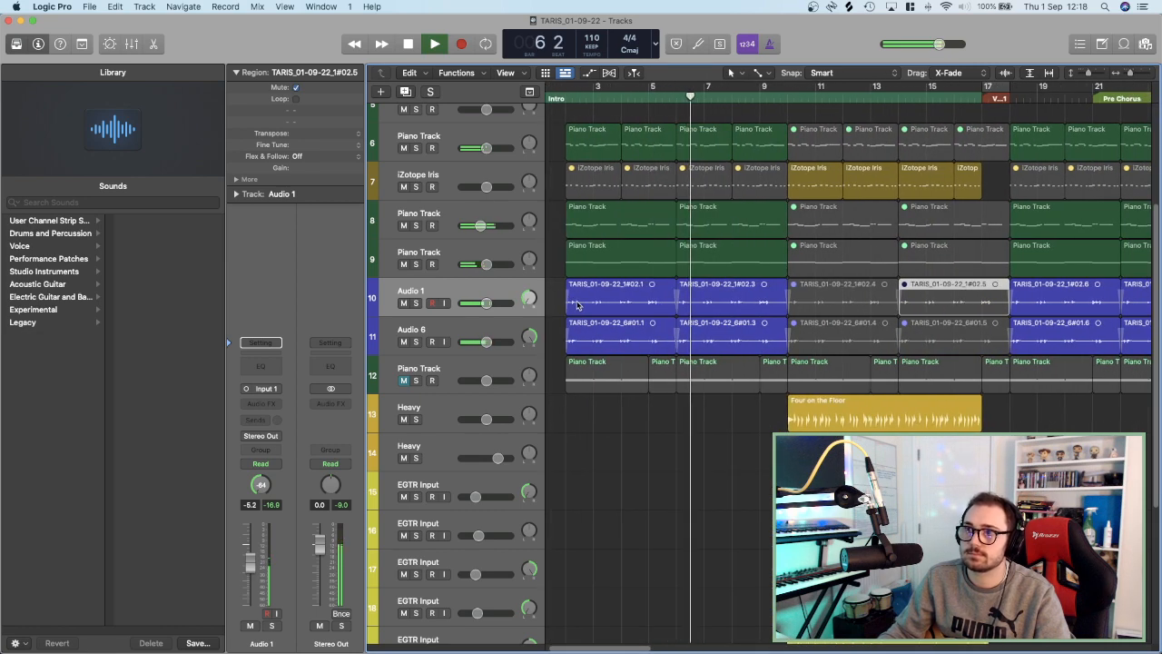
scroll(578, 305, "up", 4)
scroll(581, 307, "down", 2)
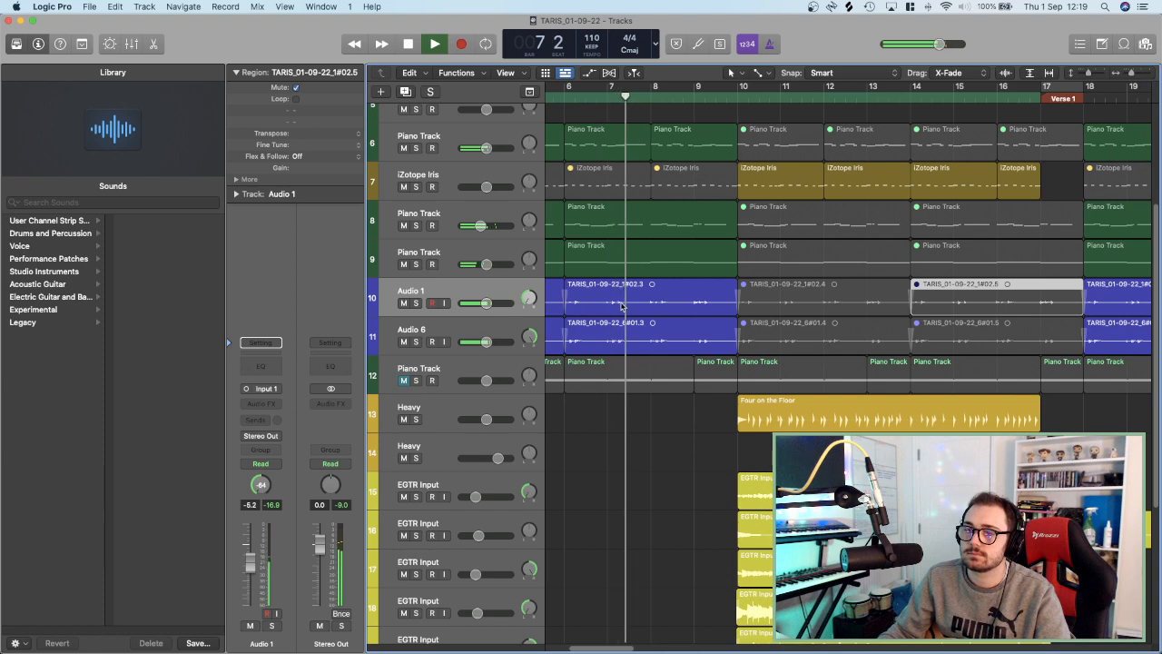
scroll(617, 313, "down", 6)
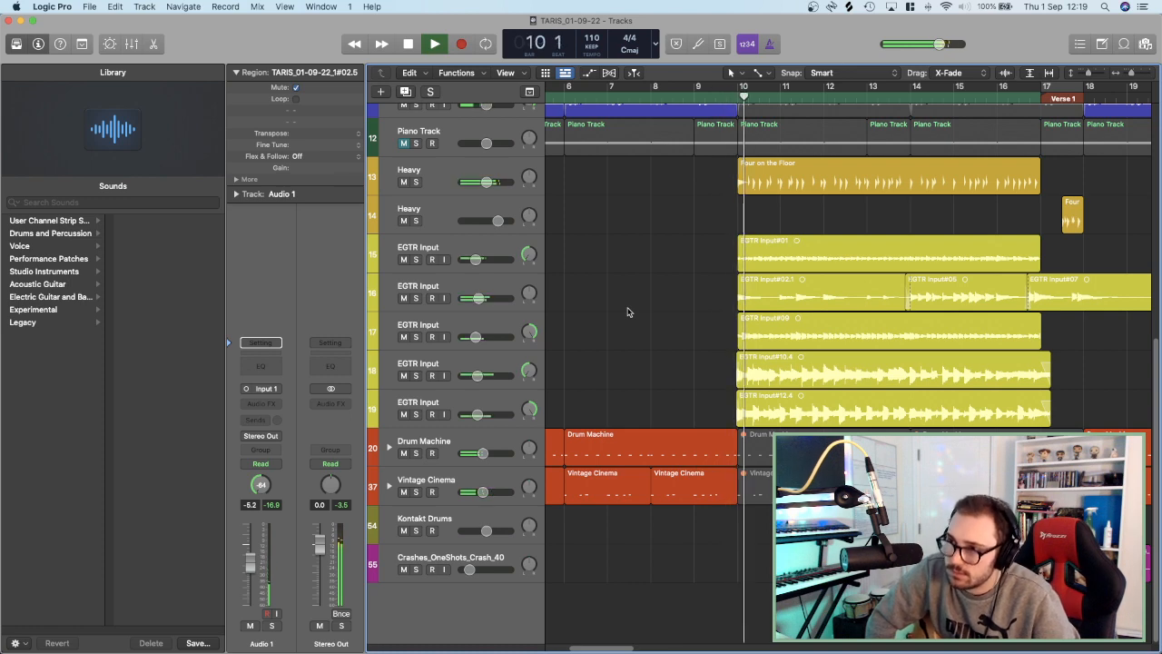
Replay the transition into the guitar section from about bar 7.
left_click(638, 96)
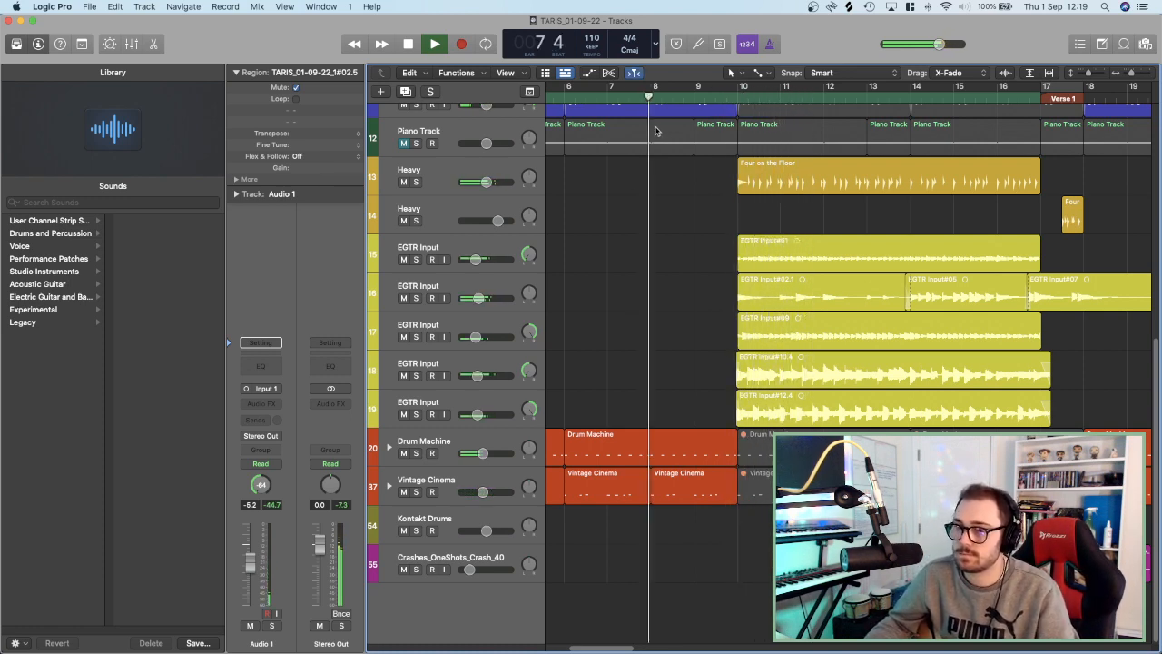
scroll(687, 220, "up", 1)
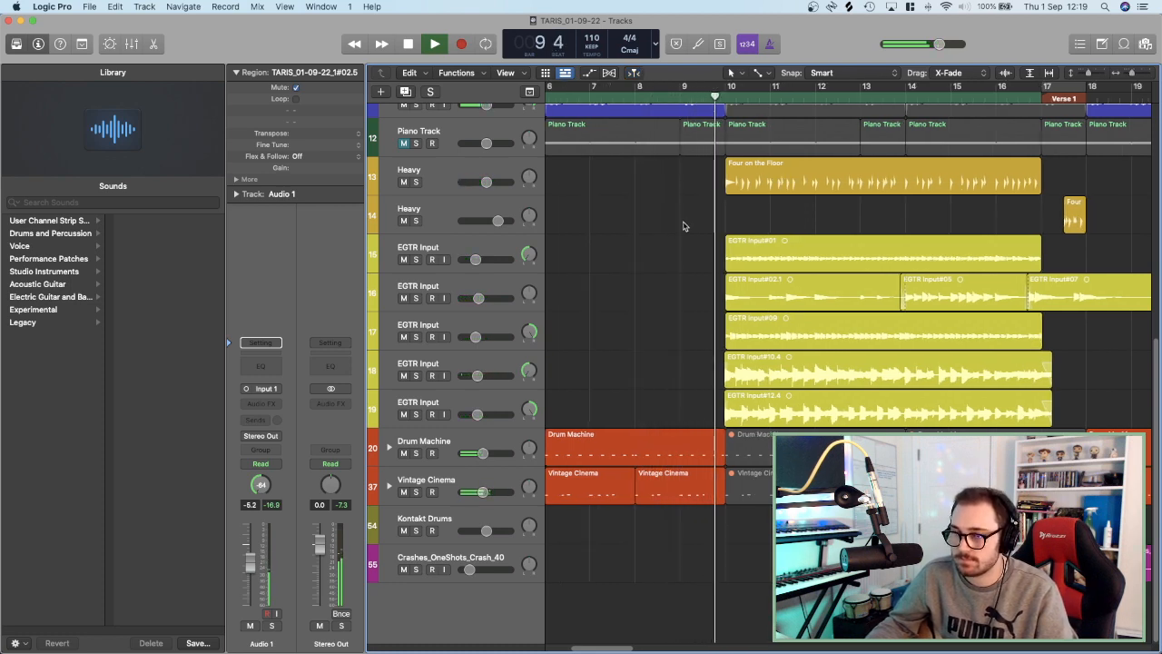
scroll(702, 277, "down", 2)
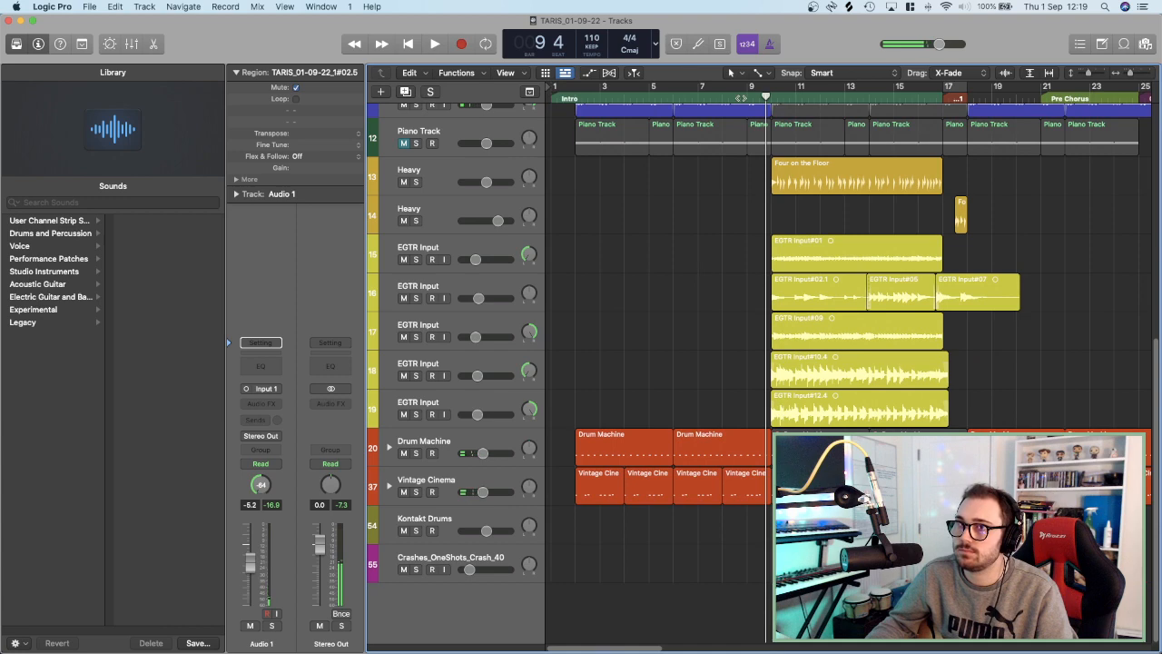
Select all regions from bar 10 onward across every track and move them one beat later.
left_click(740, 98)
scroll(771, 297, "down", 2)
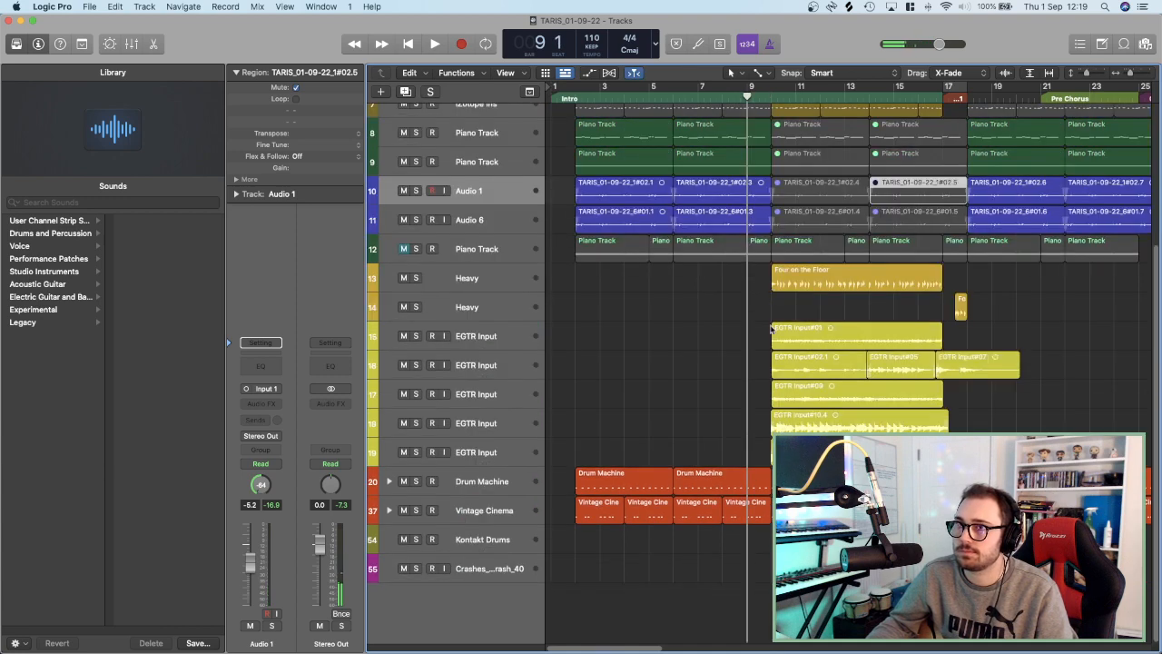
scroll(772, 329, "right", 5)
scroll(771, 328, "down", 2)
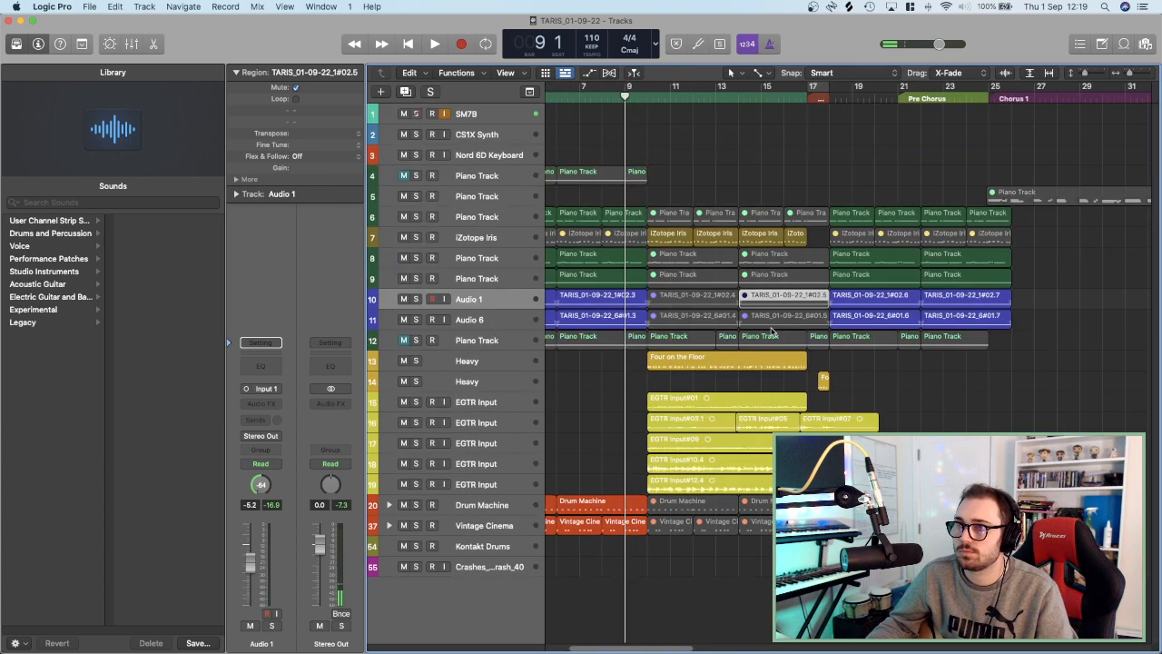
scroll(873, 366, "down", 3)
left_click_drag(907, 612, 635, 191)
key("space")
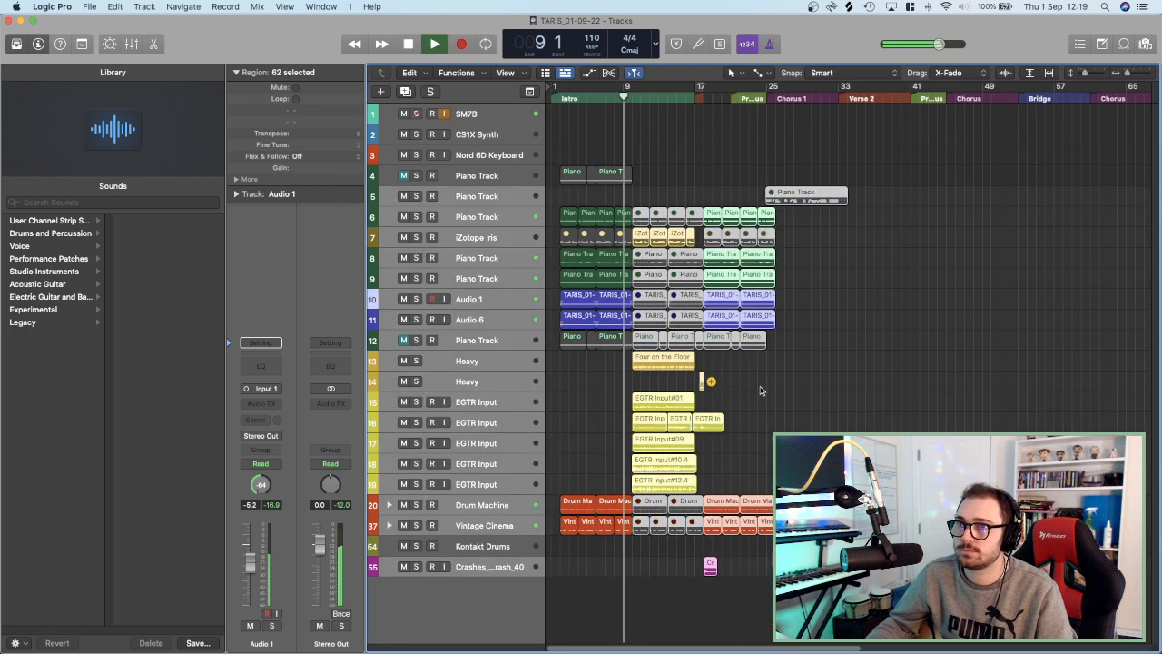
scroll(760, 392, "up", 3)
scroll(760, 393, "up", 8)
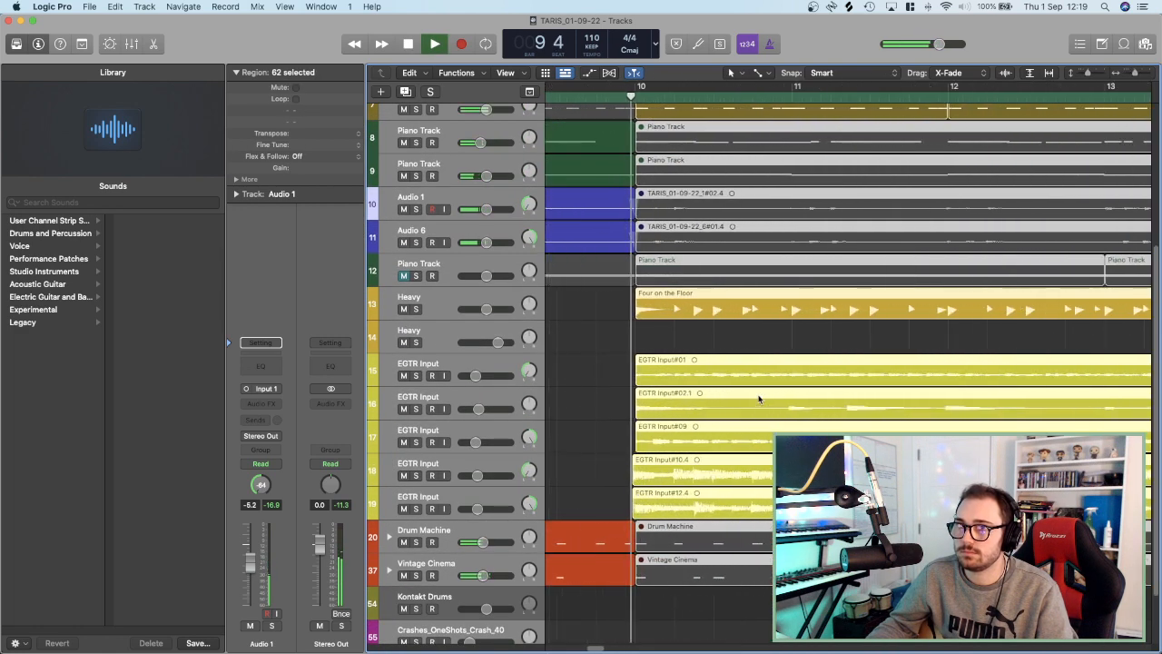
key("space")
left_click_drag(661, 317, 704, 323)
key("space")
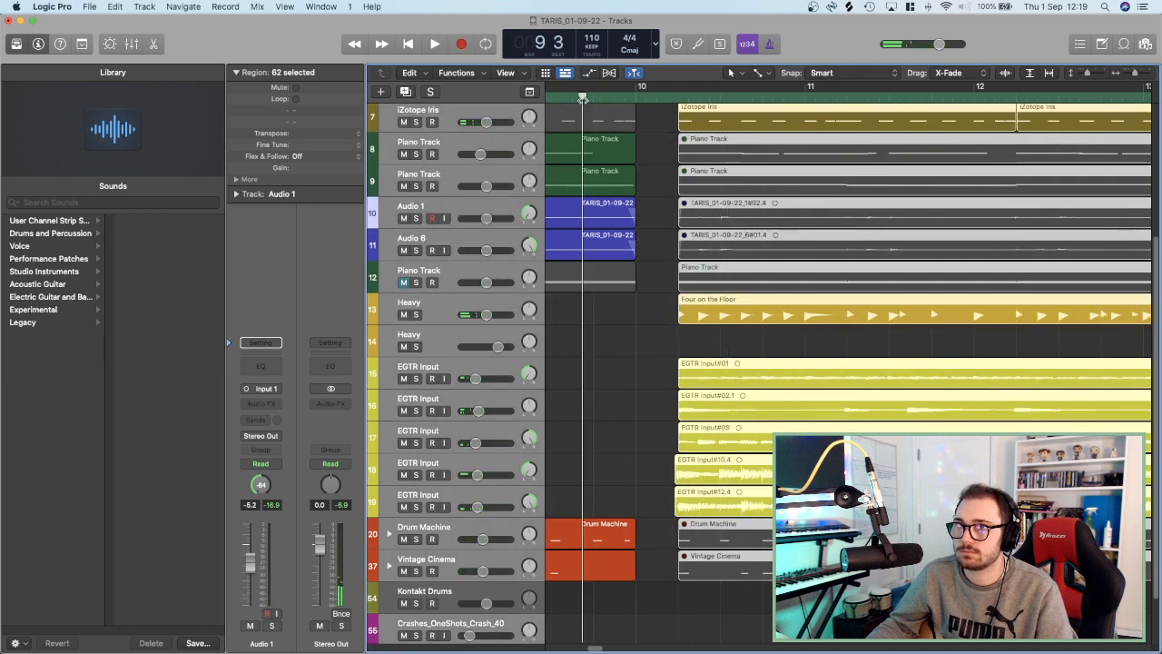
Move the selected regions another beat later, so the section starts two beats after the bar 10 line.
key("space")
left_click_drag(717, 318, 761, 332)
key("space")
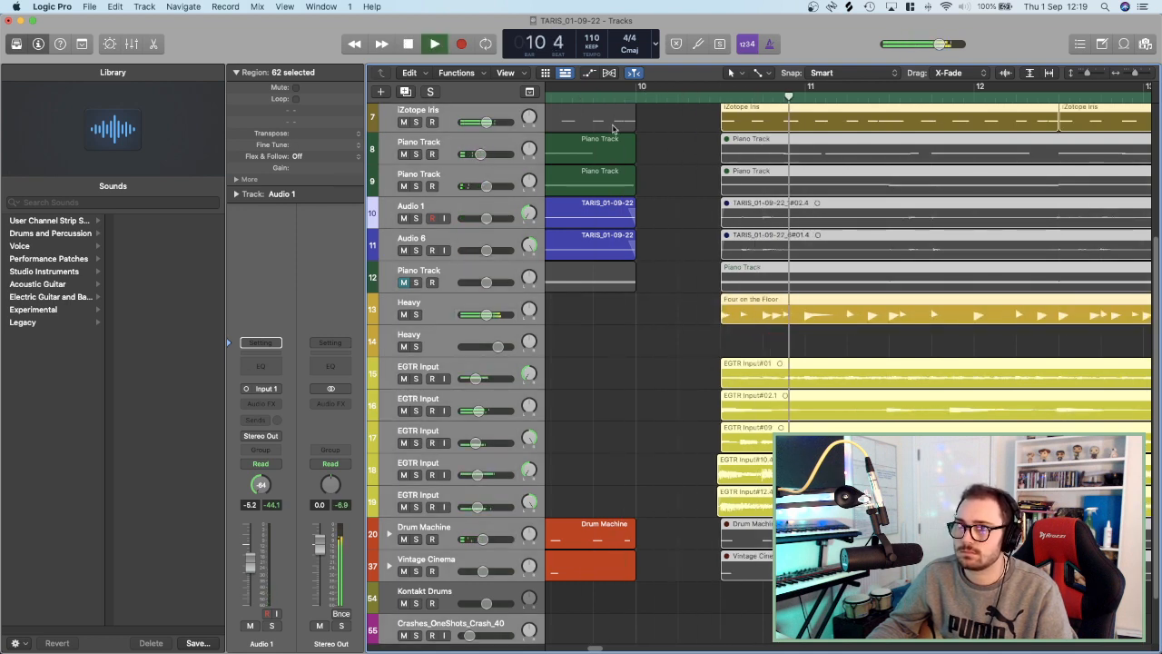
Examine the shifted regions across all tracks and the arrangement markers during playback.
scroll(677, 303, "up", 4)
scroll(678, 303, "down", 6)
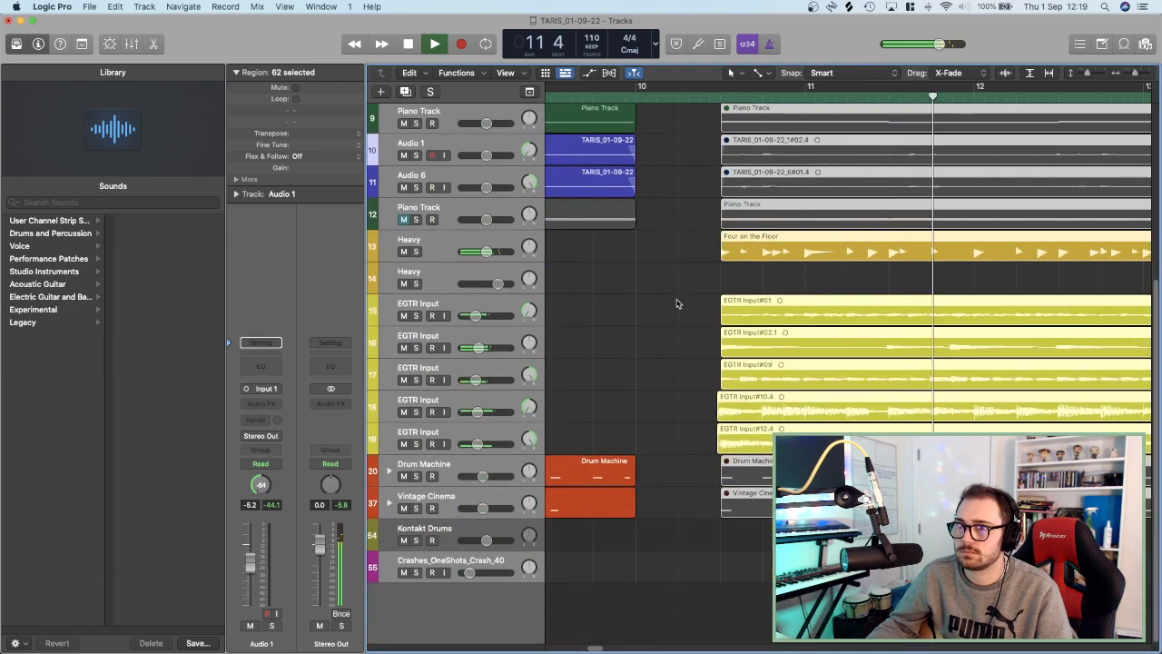
key("super+Left")
key("super+Left")
key("super+Left")
scroll(728, 321, "up", 5)
key("super+Left")
key("super+Left")
key("super+Left")
scroll(728, 320, "up", 4)
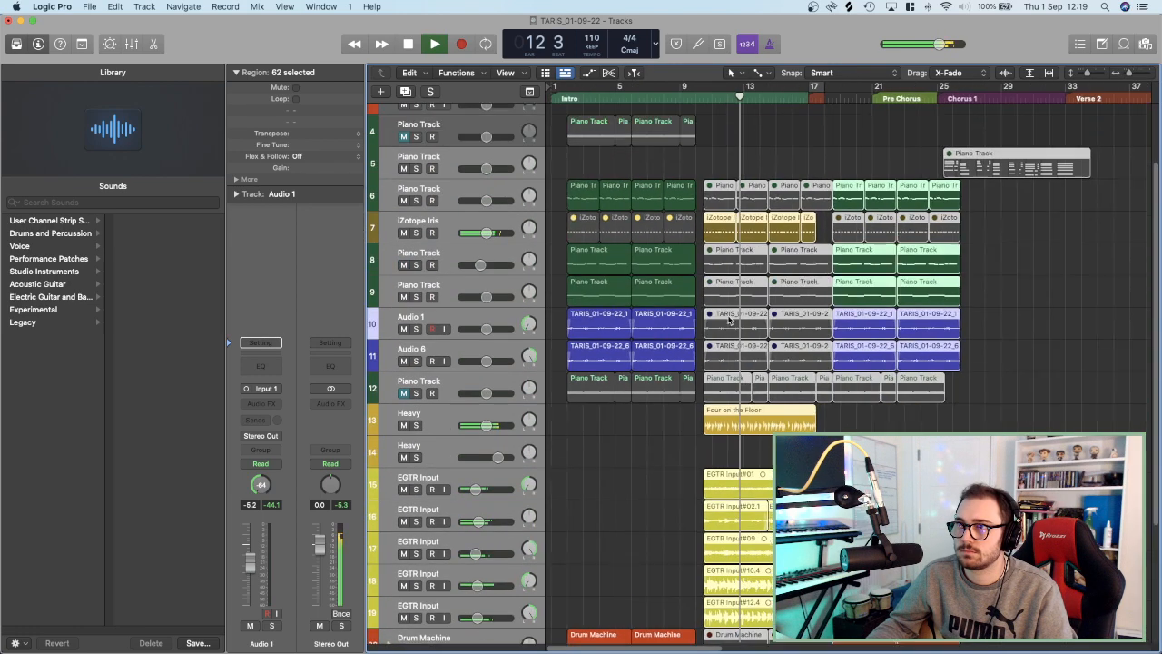
scroll(728, 320, "down", 5)
scroll(728, 320, "down", 2)
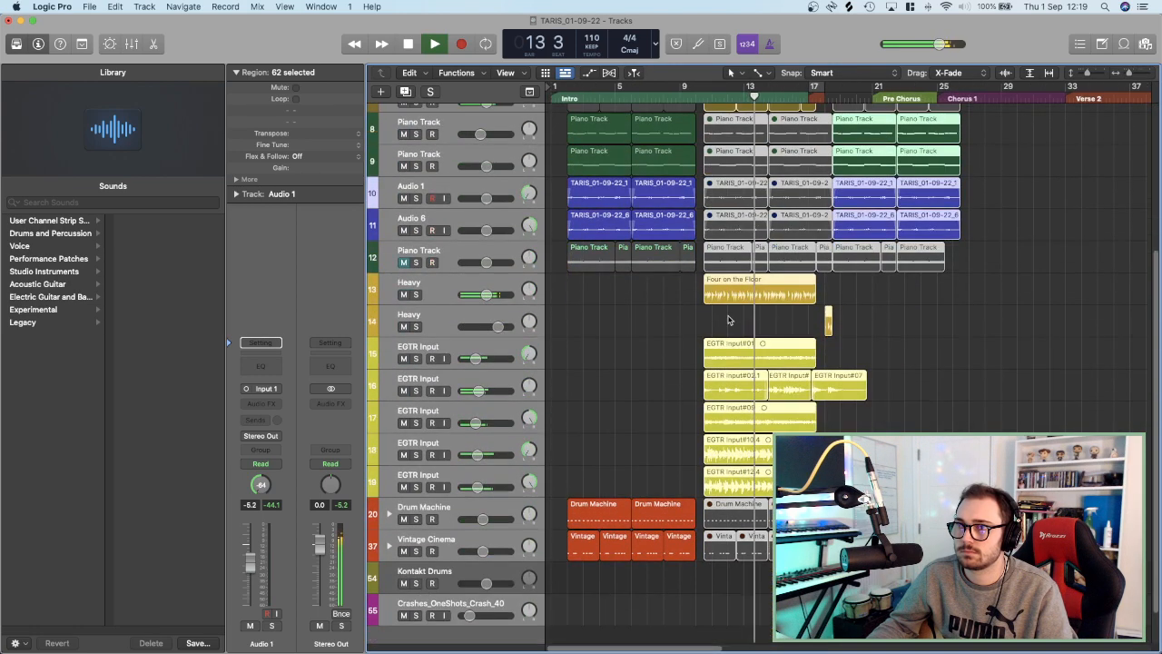
Inspect the gap at bar 10 up close and listen to the transition across it.
key("super+Right")
key("super+Right")
key("super+Right")
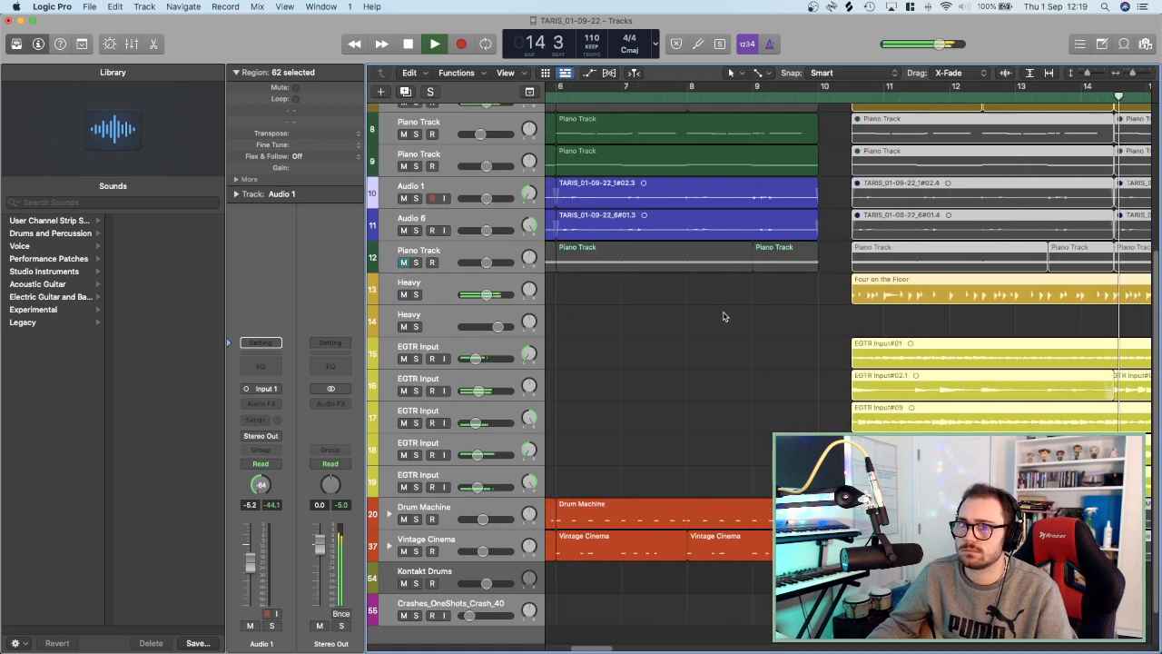
key("super+Right")
key("super+Right")
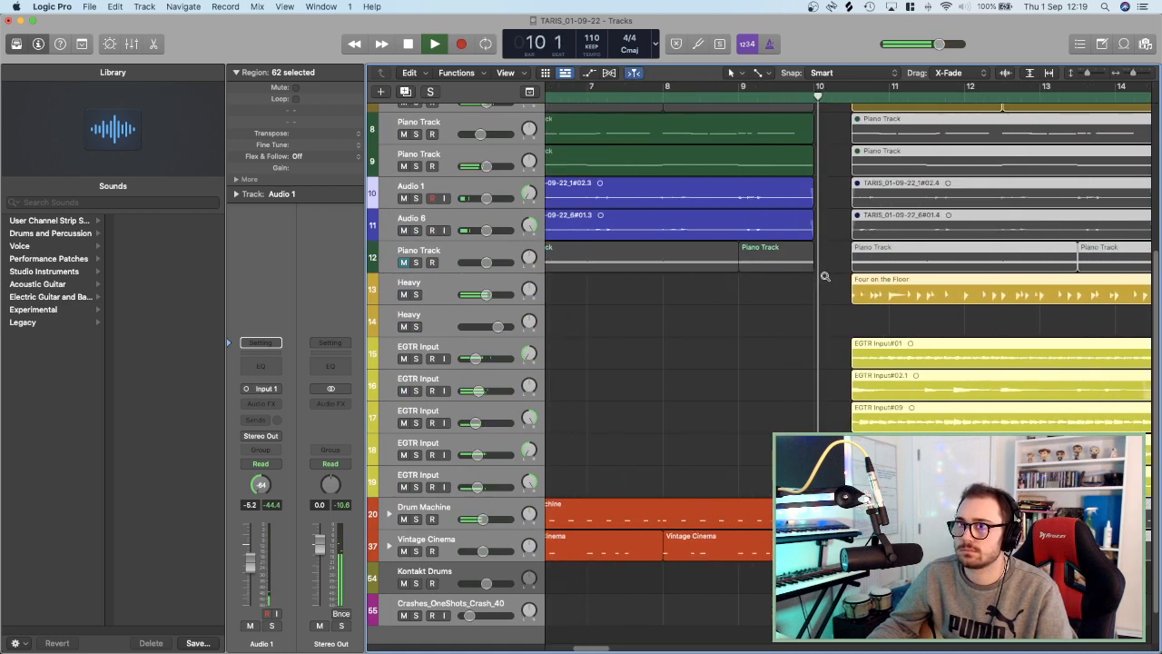
scroll(819, 275, "down", 3)
key("space")
scroll(771, 227, "up", 5)
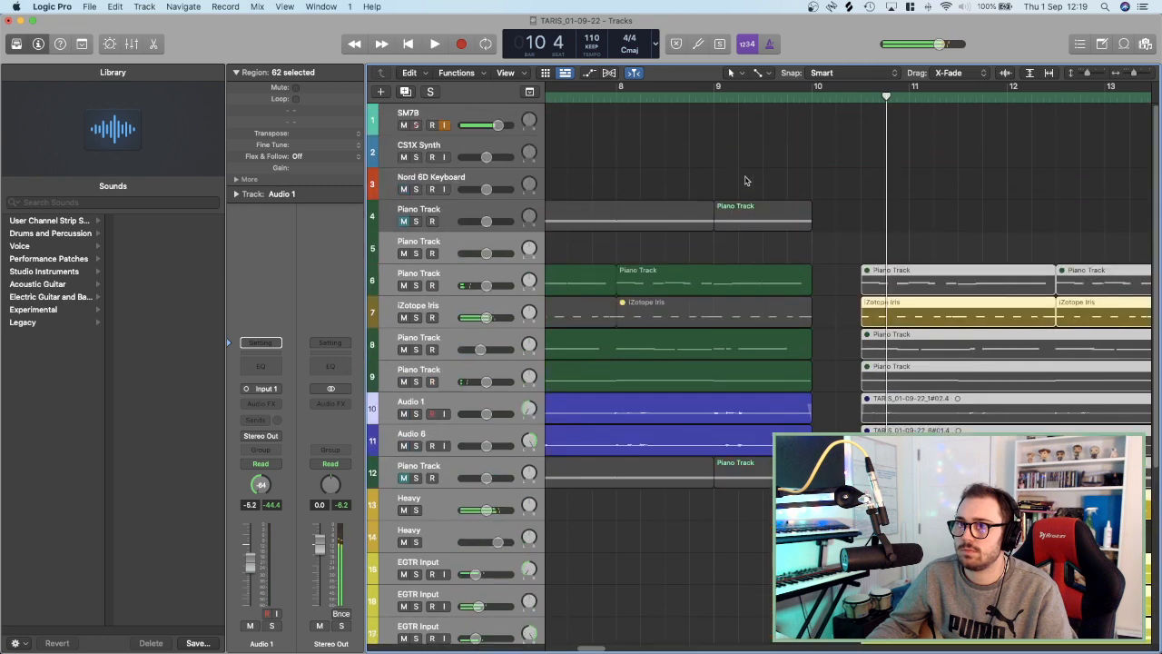
Replay the transition across the gap twice, starting from about bar 9.
left_click(717, 97)
key("space")
scroll(751, 313, "down", 6)
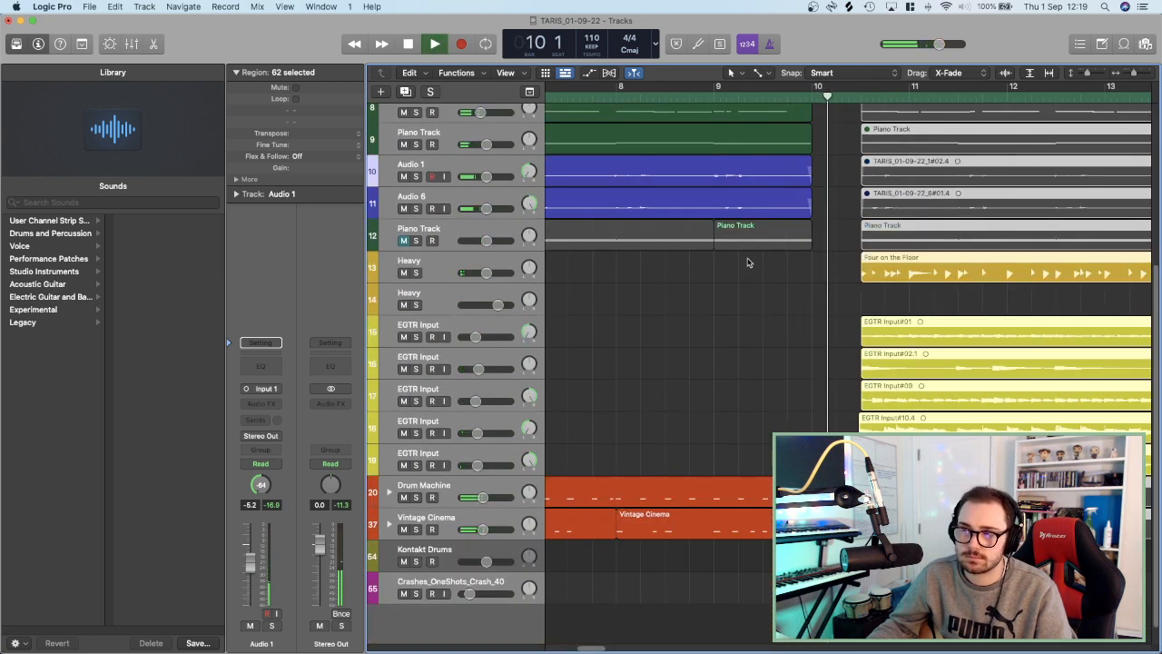
left_click(701, 97)
scroll(707, 263, "down", 1)
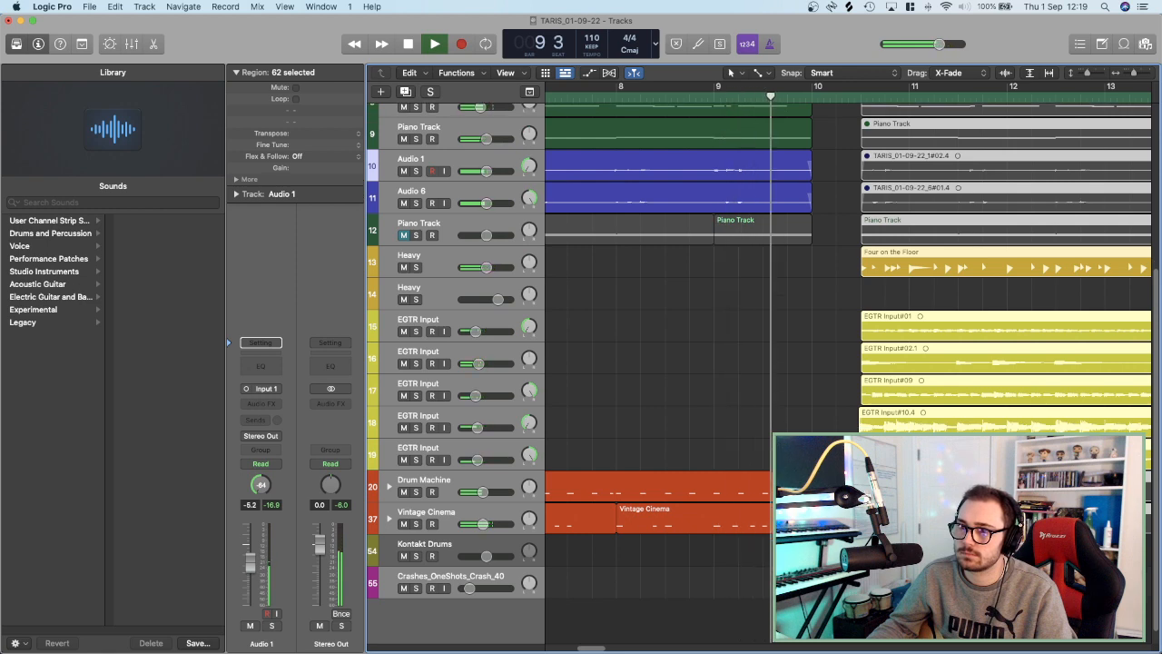
Deselect the moved regions, select the Drum Machine region before the gap, and replay from about bar 9.
left_click(677, 390)
left_click(676, 485)
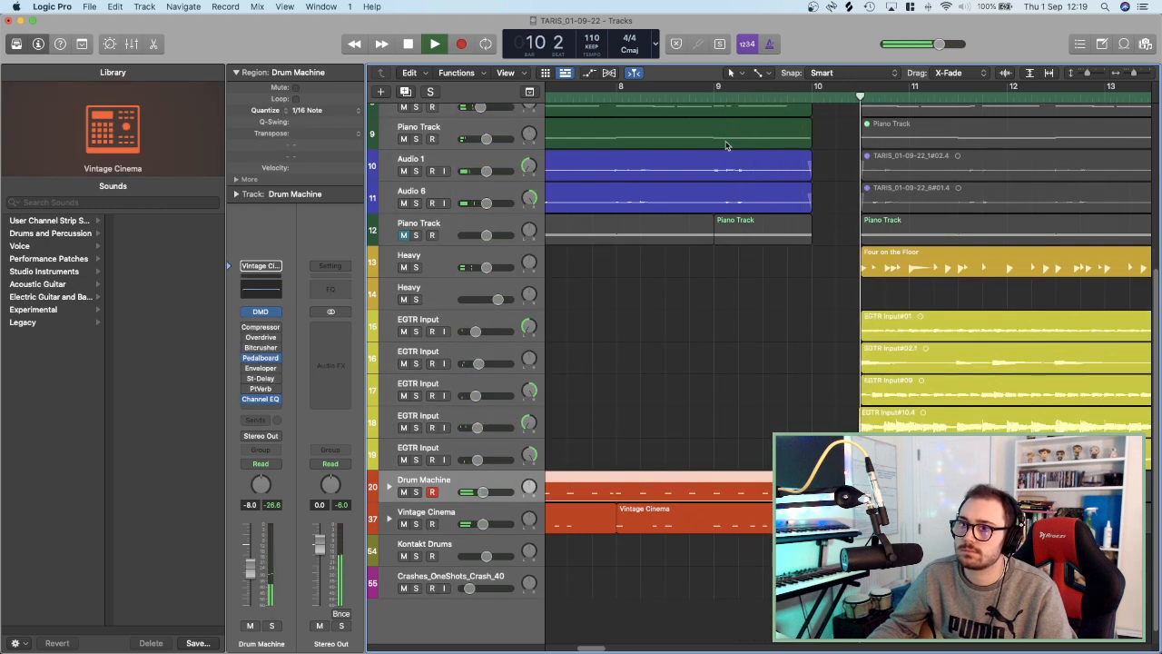
left_click(711, 103)
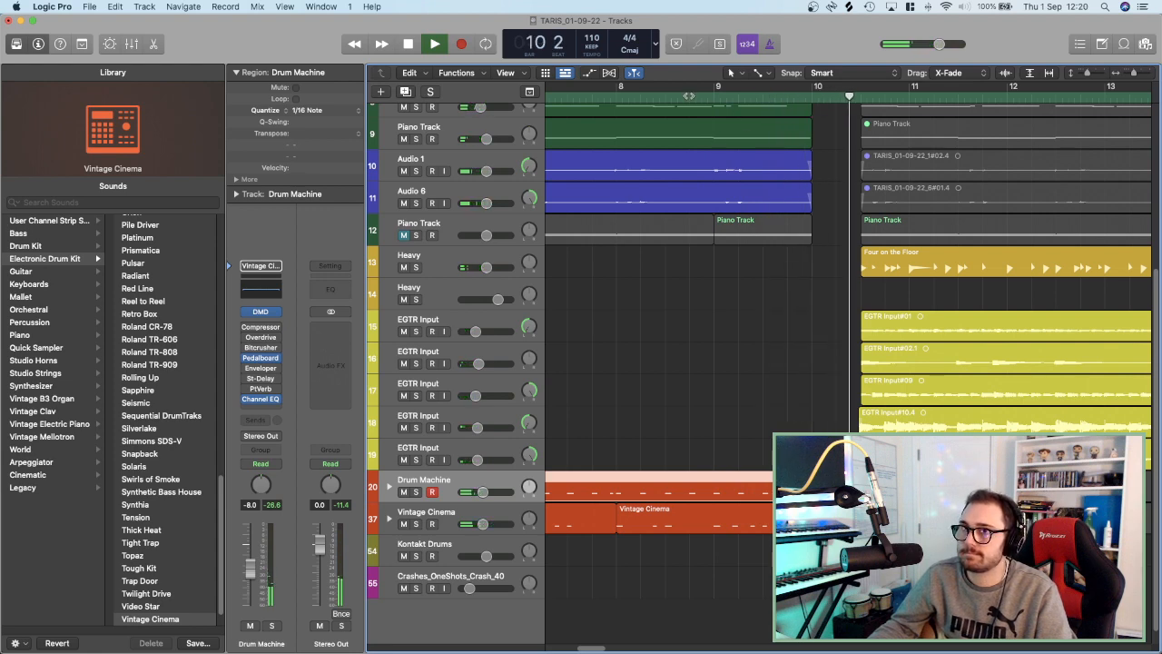
Replay the transition across the gap from just before bar 9 and examine the whole arrangement.
left_click(688, 96)
scroll(782, 343, "down", 3)
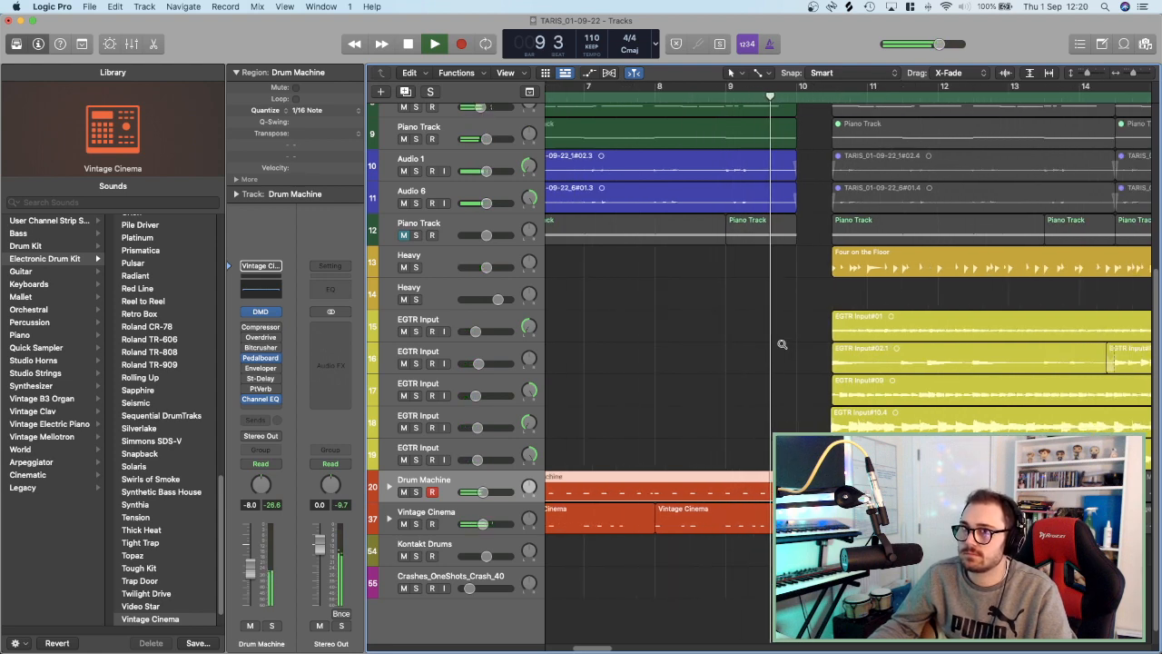
scroll(782, 344, "down", 10)
scroll(724, 567, "down", 5)
scroll(724, 568, "up", 10)
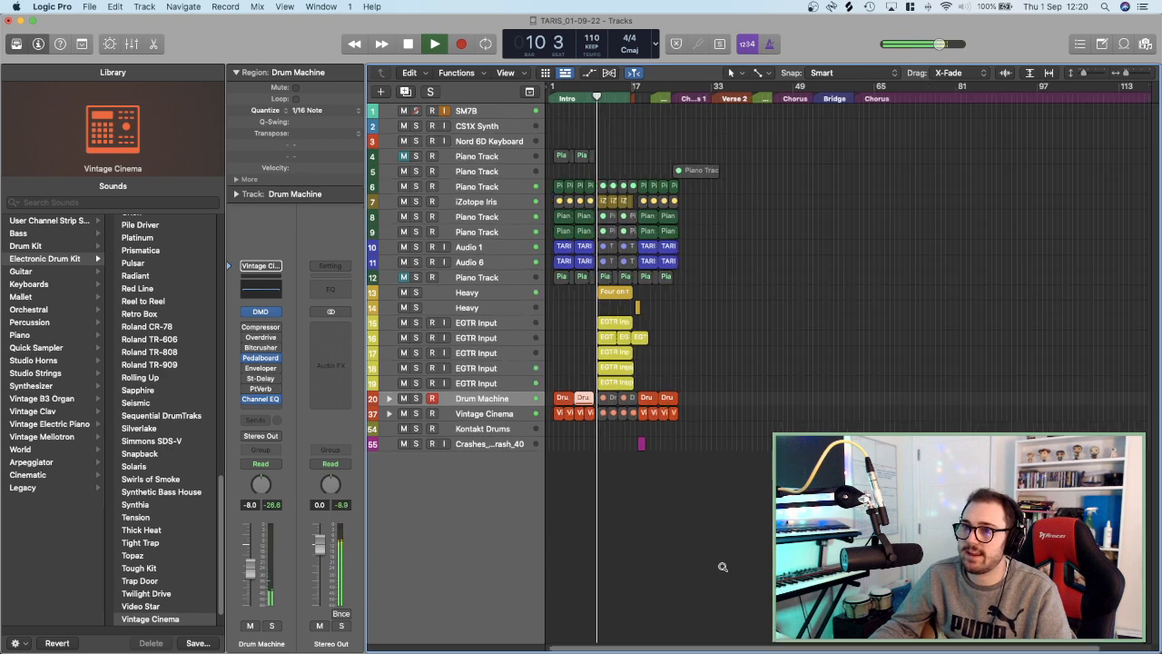
scroll(1003, 562, "down", 5)
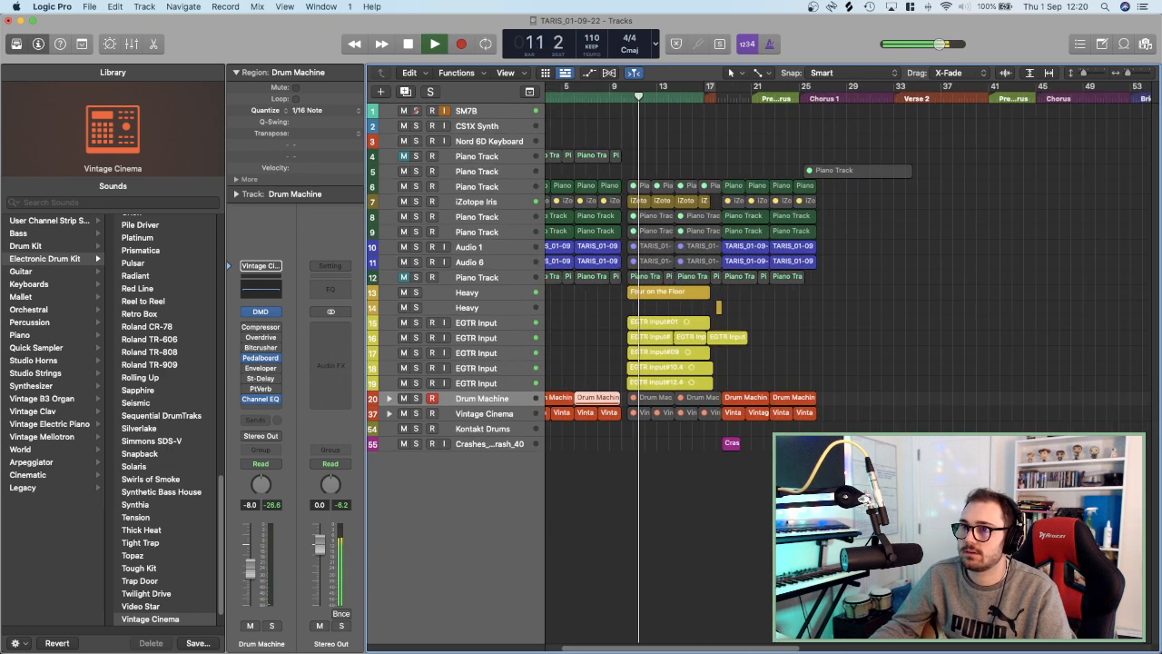
Close the gap by selecting all regions from the guitar section onward and moving them back two beats to start at bar 10.
left_click_drag(1003, 562, 638, 154)
key("space")
scroll(662, 309, "up", 5)
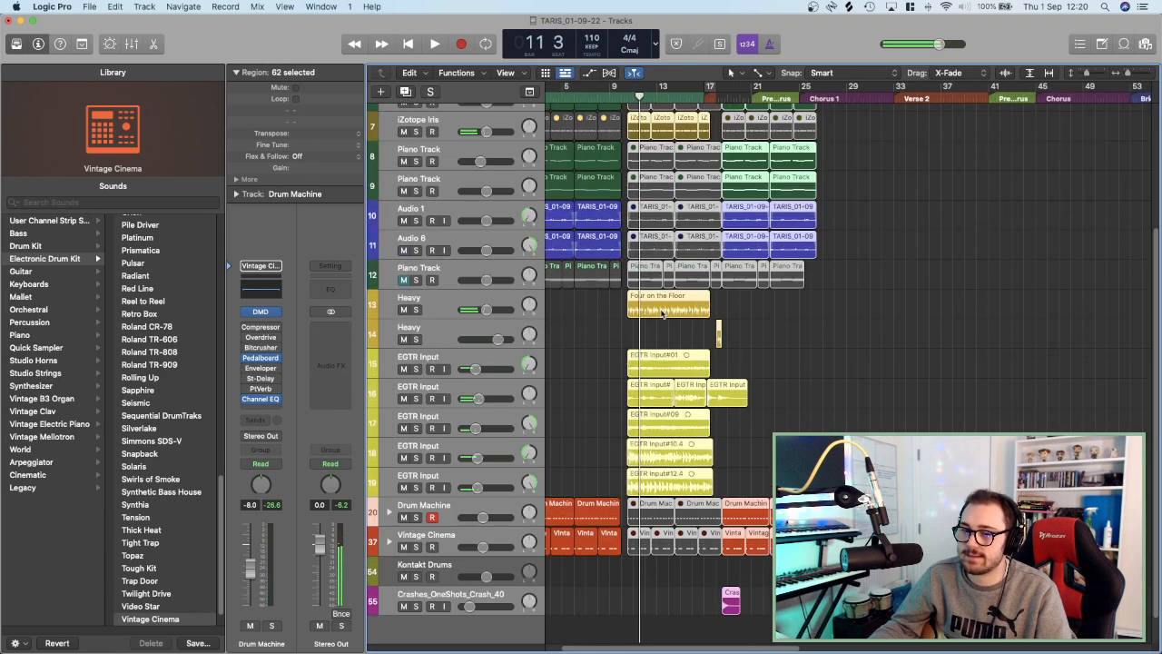
scroll(675, 359, "up", 10)
scroll(676, 359, "down", 3)
scroll(677, 360, "left", 5)
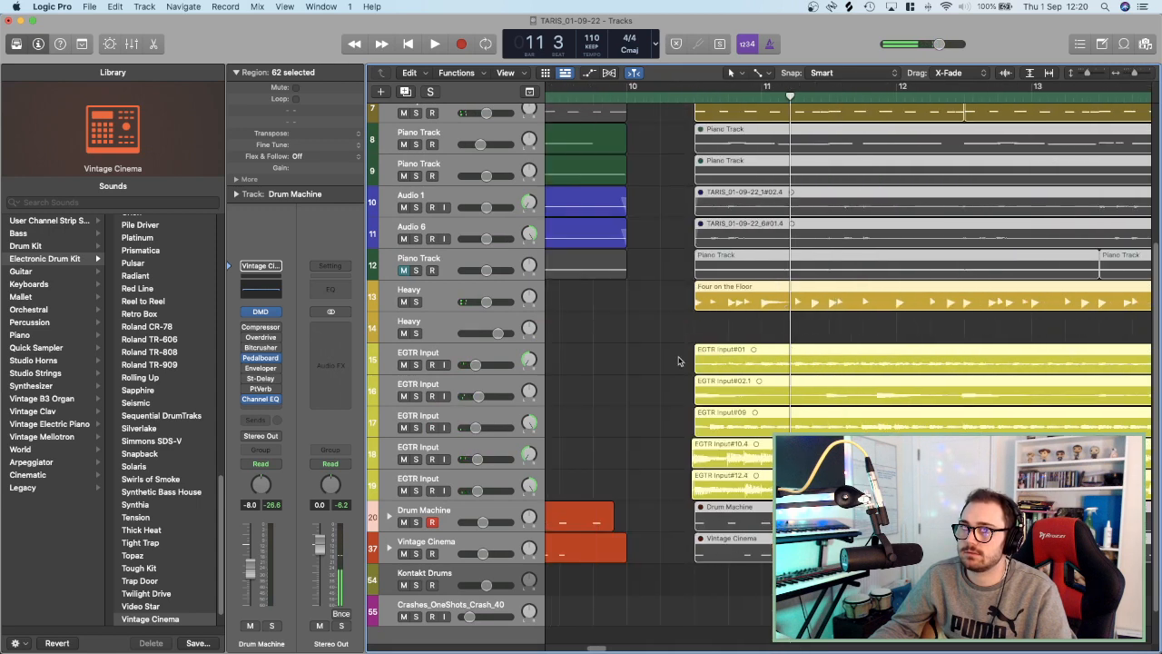
left_click_drag(729, 308, 662, 310)
Listen to the closed-up transition into the guitar section, playing twice from around bar 9.
left_click(552, 98)
key("space")
scroll(750, 345, "left", 6)
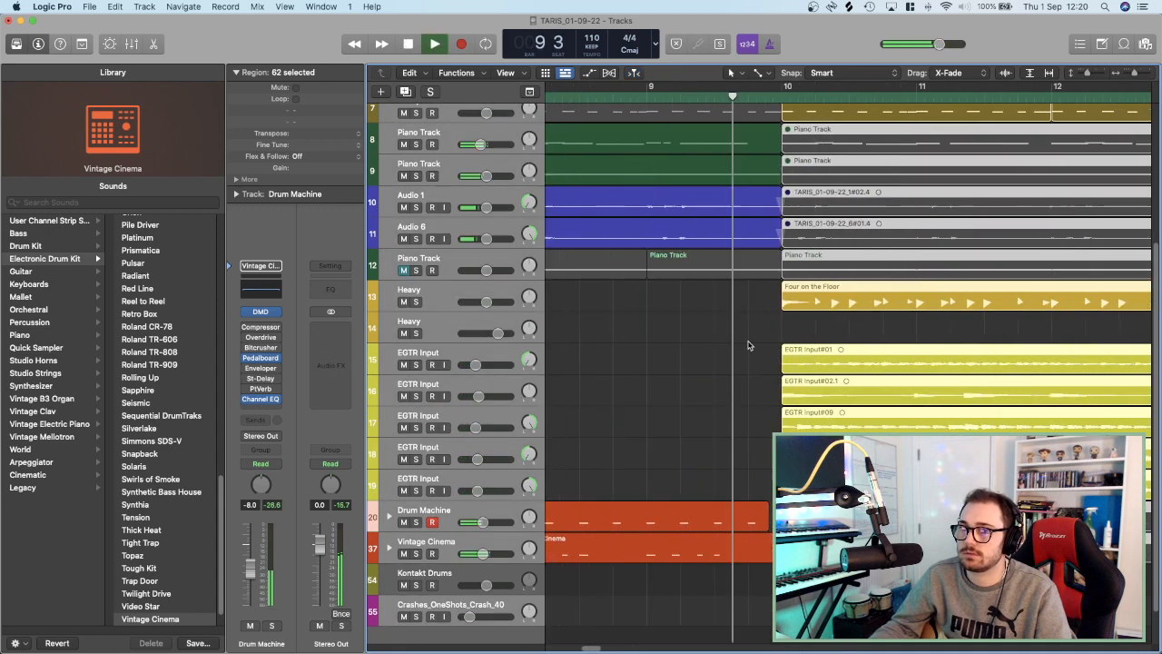
left_click(704, 98)
scroll(815, 316, "right", 3)
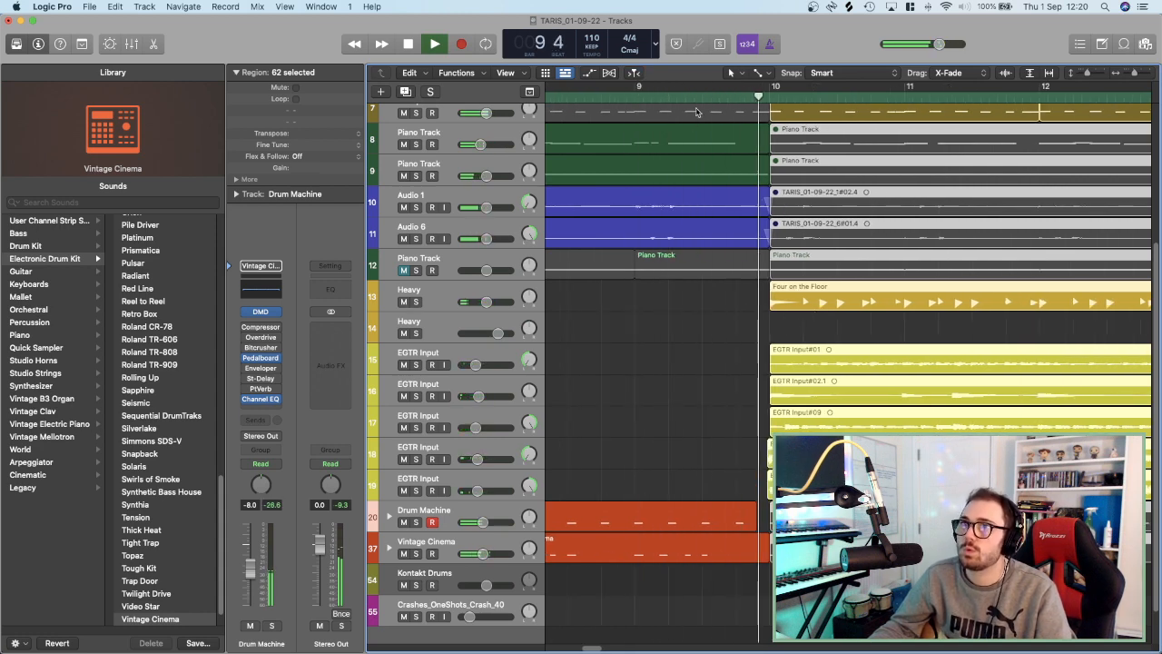
Split the Drum Machine region at bar 9 beat 3 and delete the part leading up to bar 10.
key("space")
left_click(739, 516)
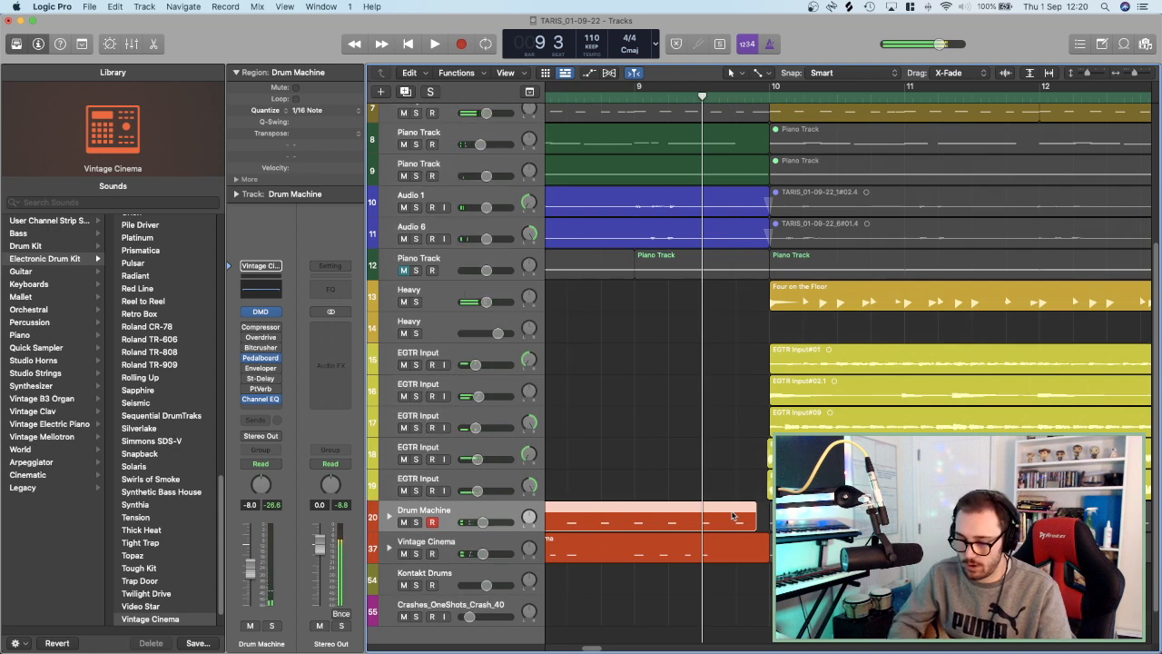
key("super+t")
key("Delete")
Replay the transition several times from around bar 9 to hear the drum machine dropping out before bar 10.
key("space")
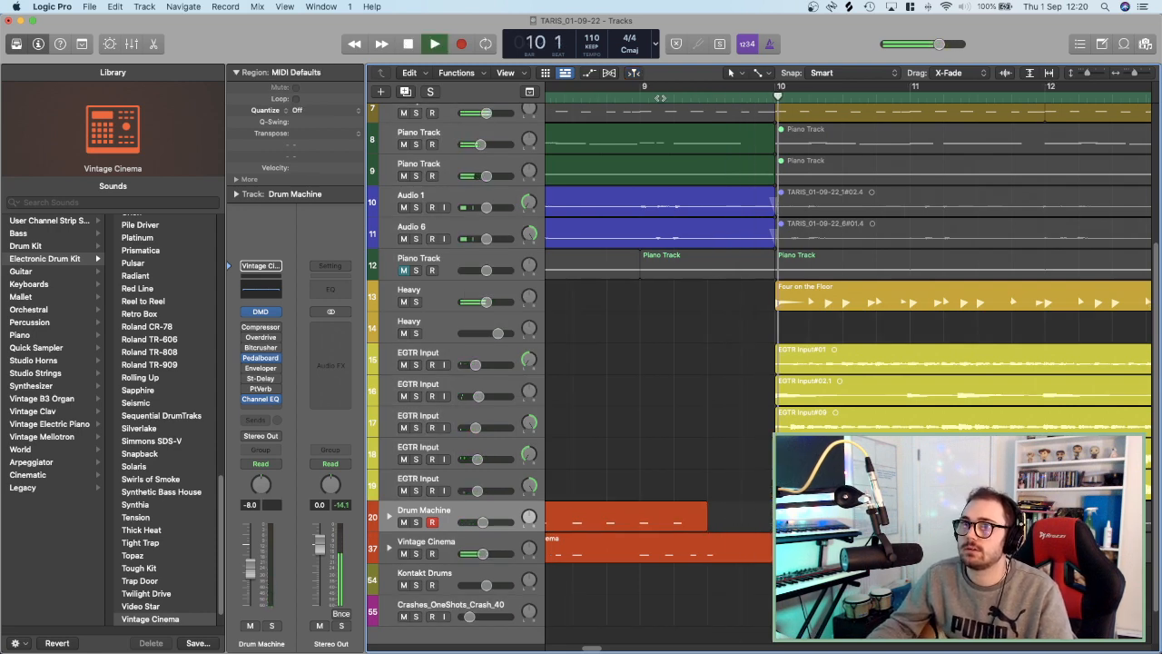
left_click(648, 97)
scroll(648, 128, "up", 1)
scroll(648, 129, "up", 1)
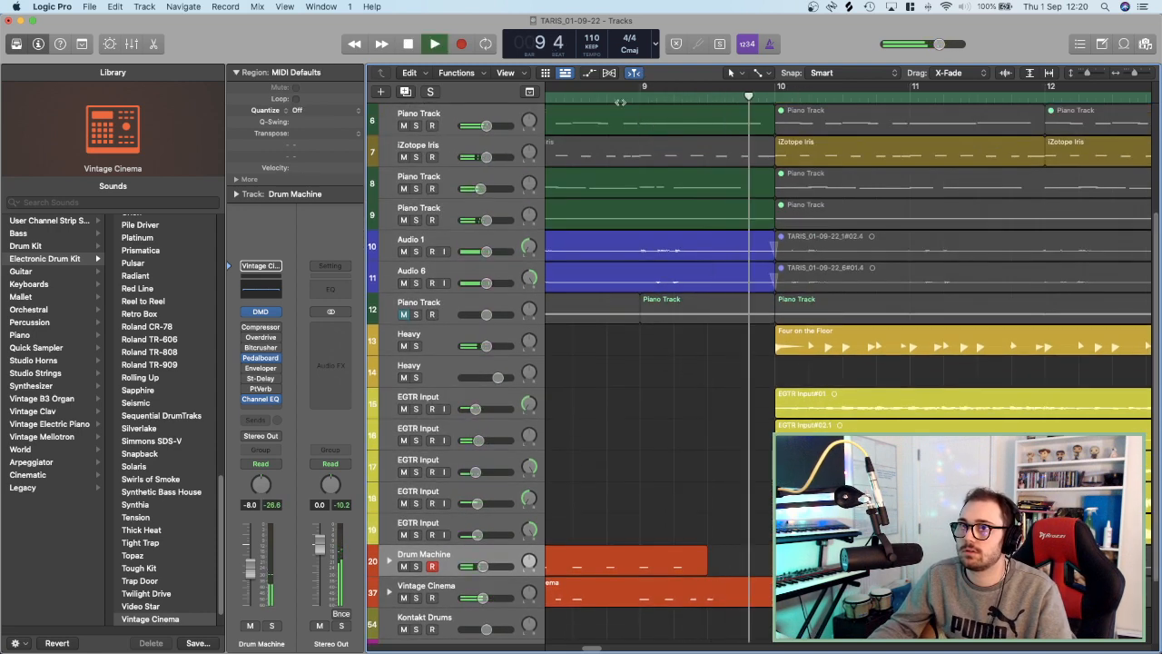
left_click(613, 98)
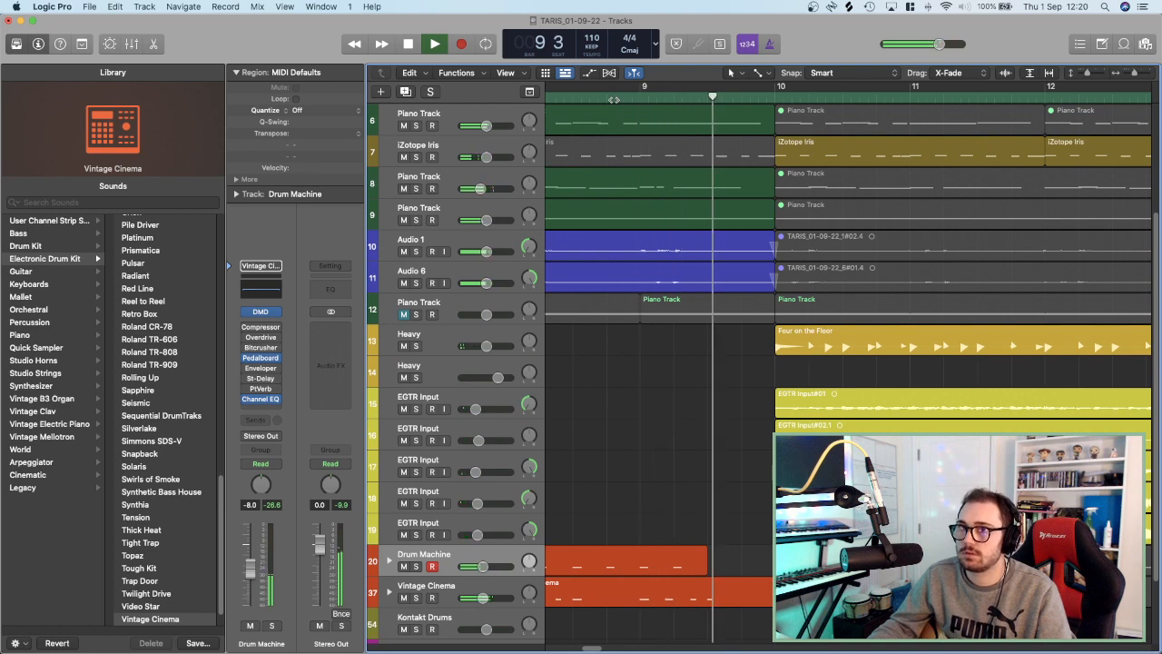
left_click(613, 98)
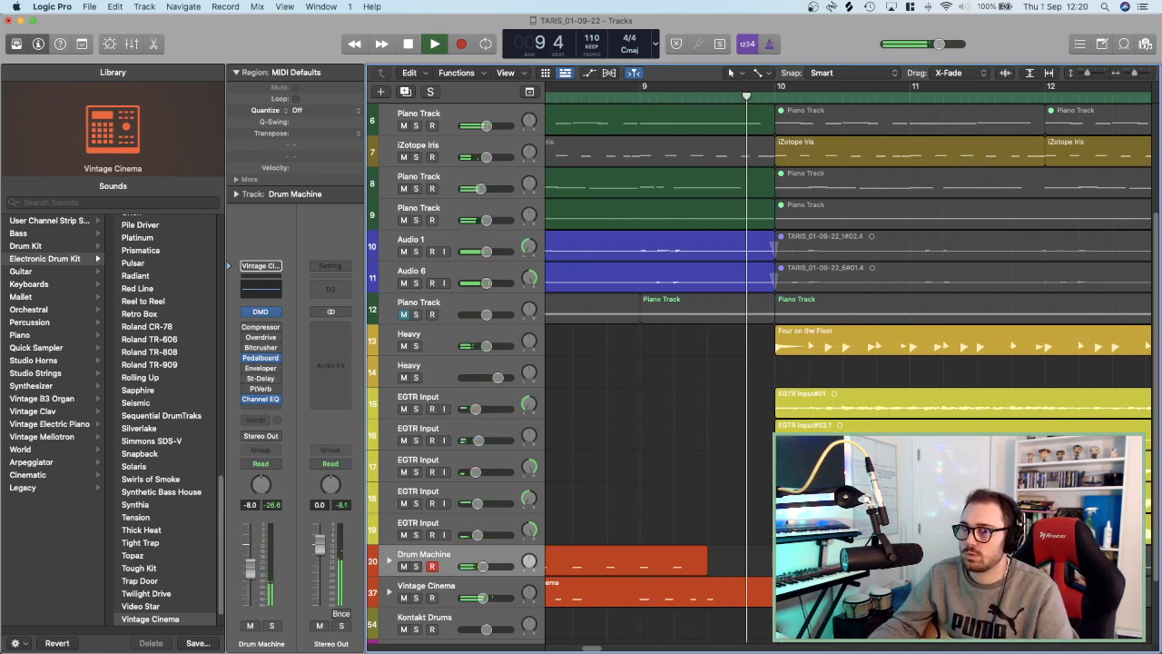
key("space")
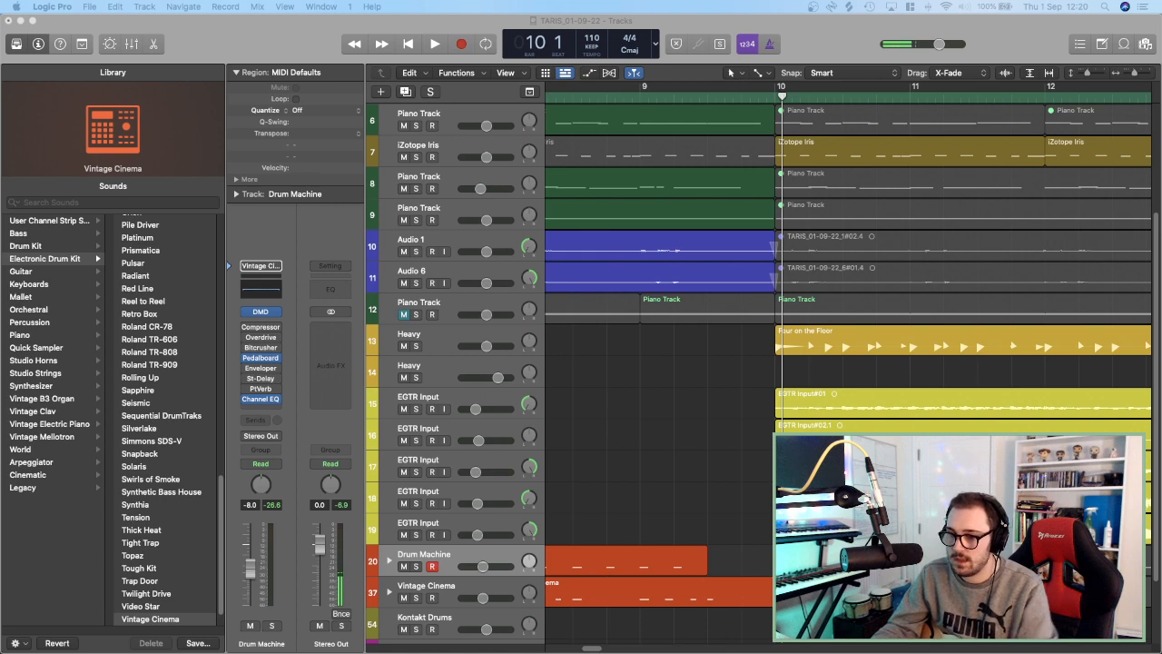
Add the Heavy_Sweeps_11 sample on a new track below the crashes, starting at bar 8, and set its volume to -28.5 dB.
scroll(736, 380, "down", 3)
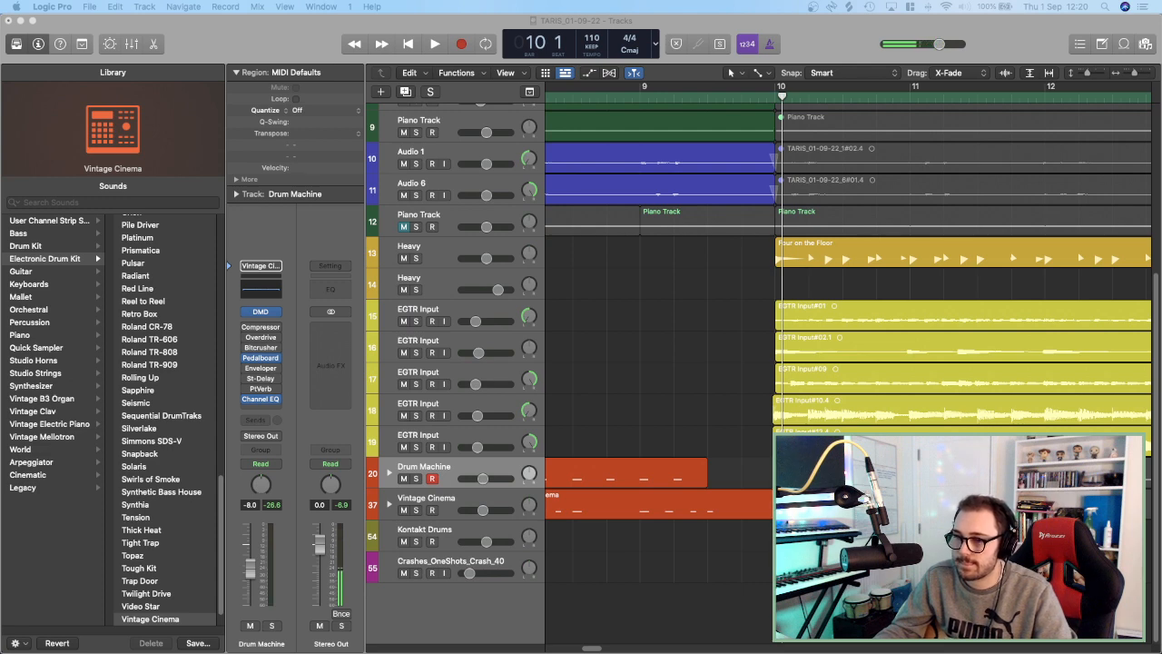
left_click_drag(1151, 603, 678, 596)
left_click(701, 601)
left_click(480, 603)
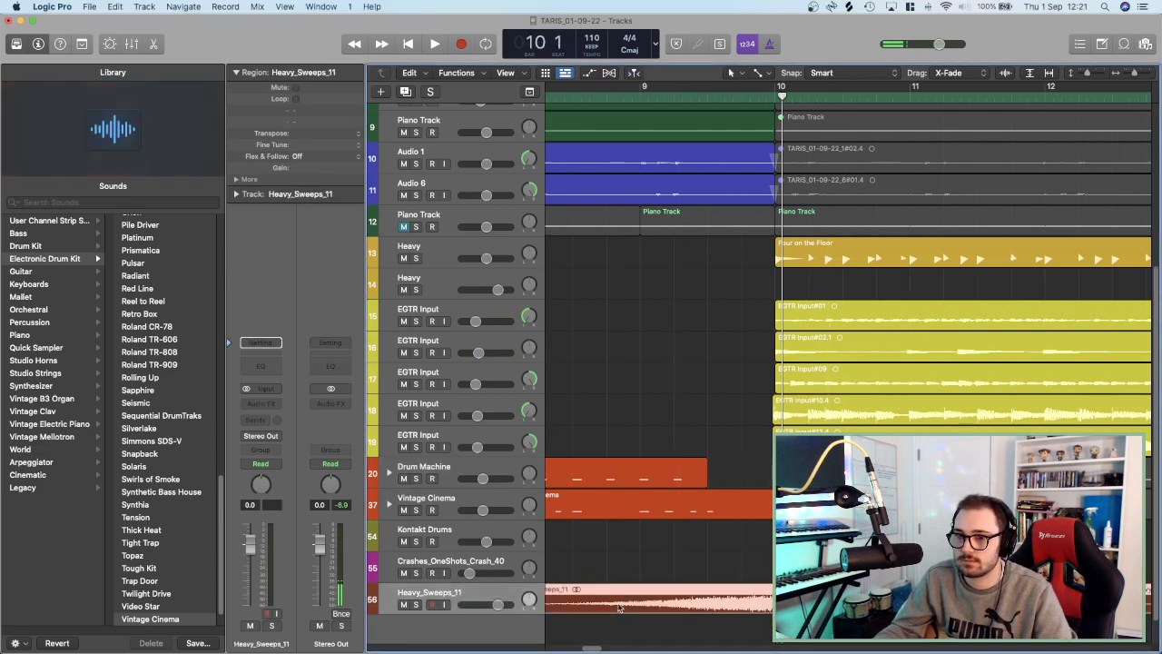
Play from just before bar 9 to hear the sweep leading into the guitar section.
left_click(609, 91)
key("space")
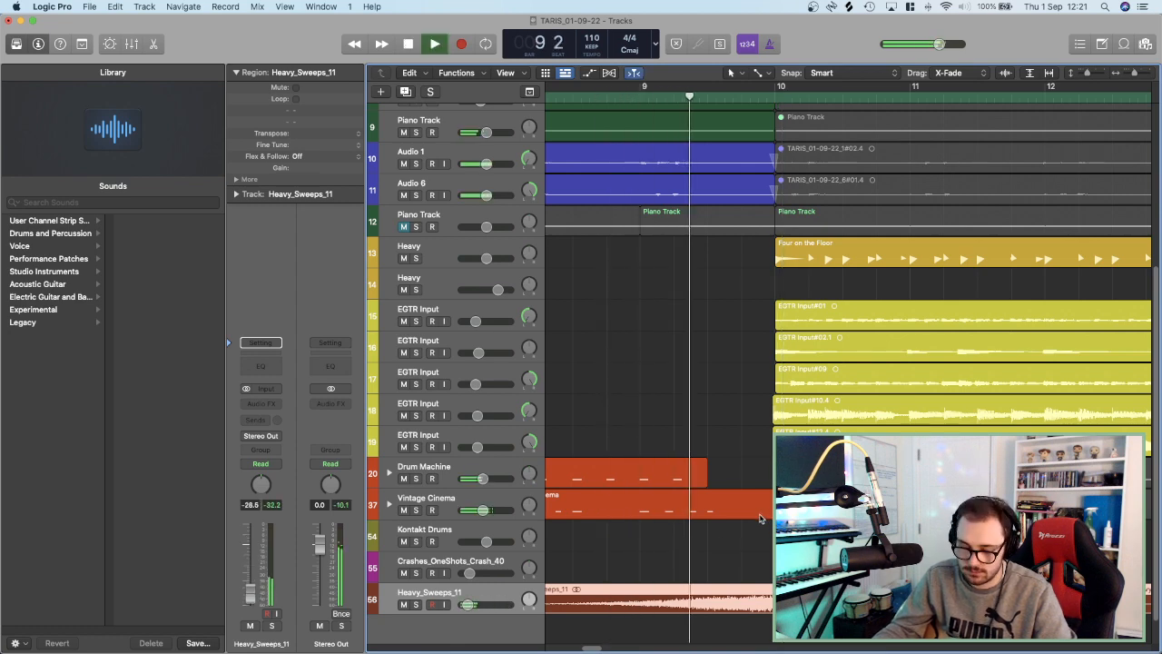
key("super+Left")
key("super+Left")
key("super+Left")
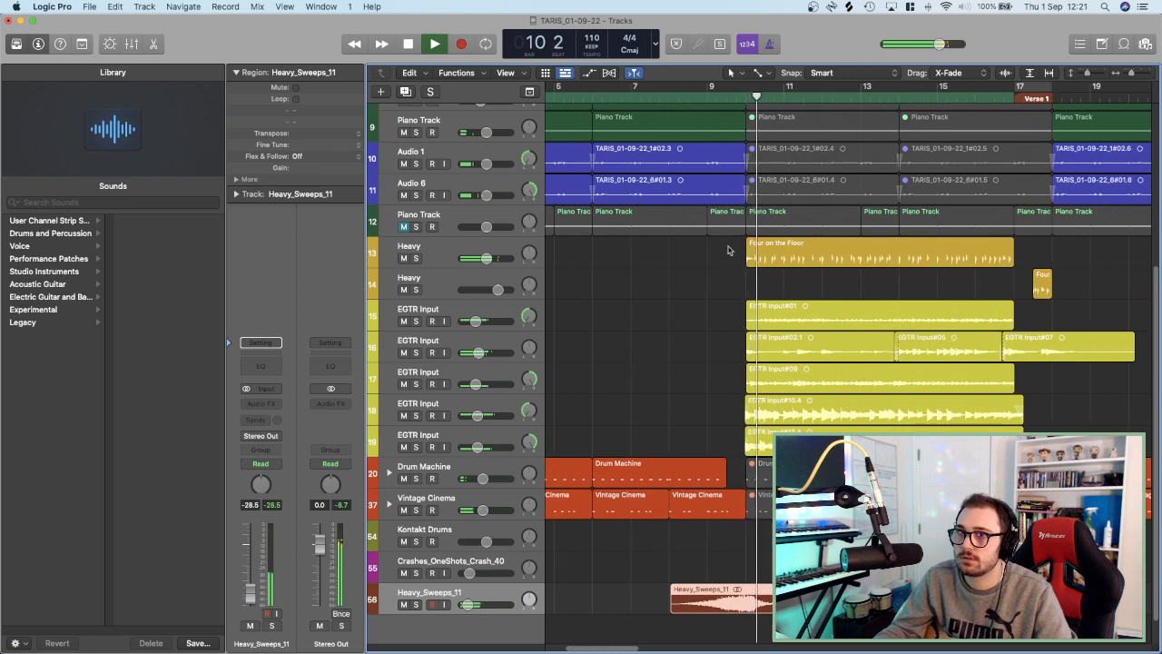
Replay the sweep passage and inspect its waveform up close against the guitar entry at bar 10.
key("space")
key("space")
key("super+Down")
key("super+Down")
key("super+Down")
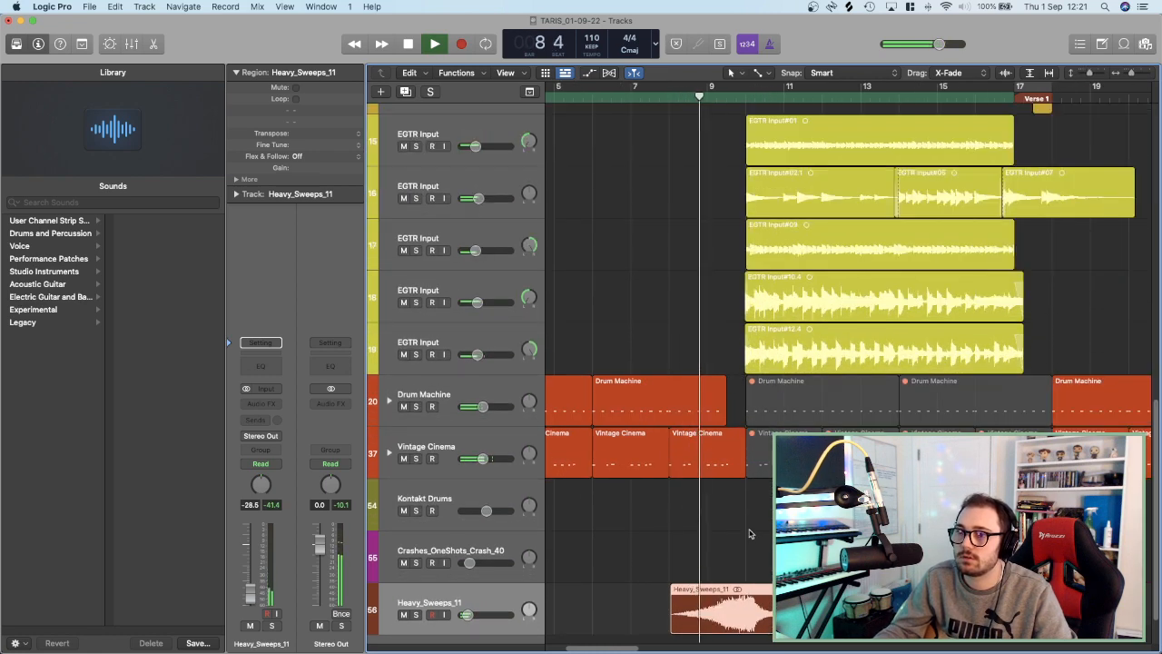
key("super+Up")
key("super+Right")
key("super+Right")
key("super+Right")
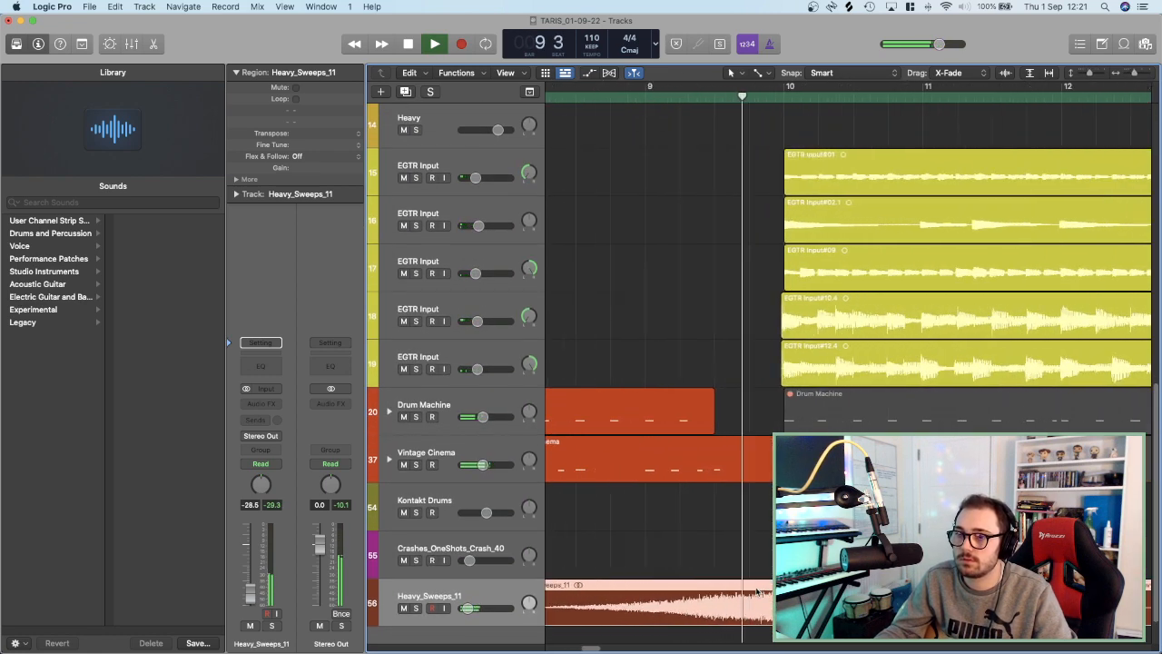
scroll(760, 592, "left", 3)
left_click_drag(692, 608, 685, 612)
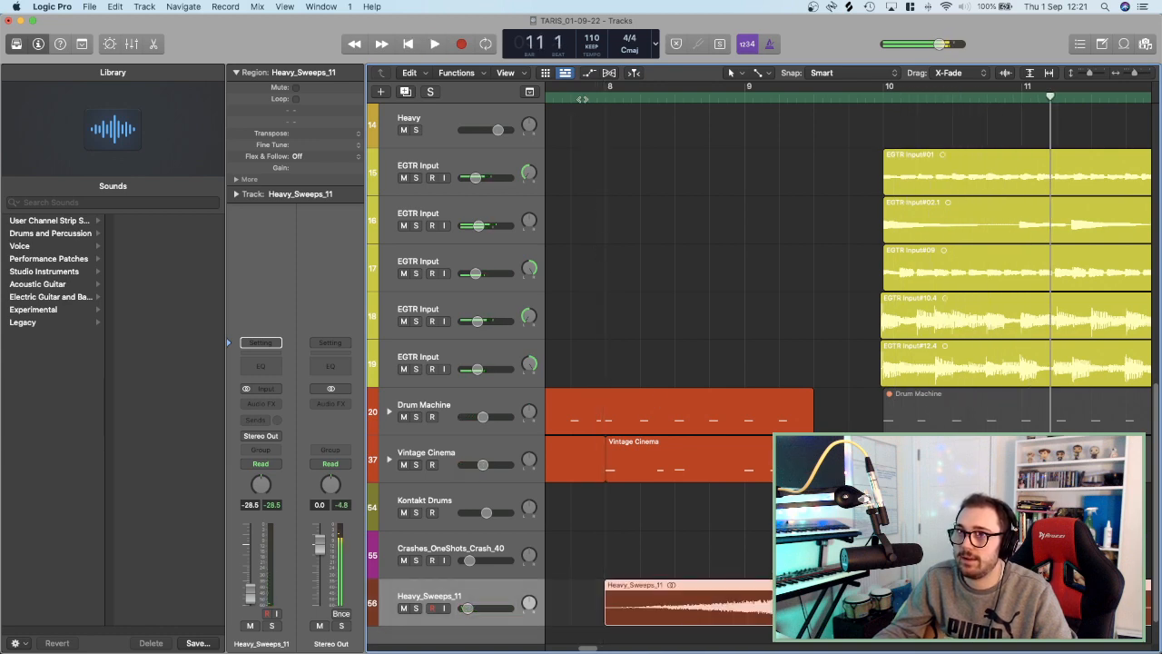
Listen to the whole sweep from just before bar 8 and compare its peak with the start of the guitars.
left_click(581, 97)
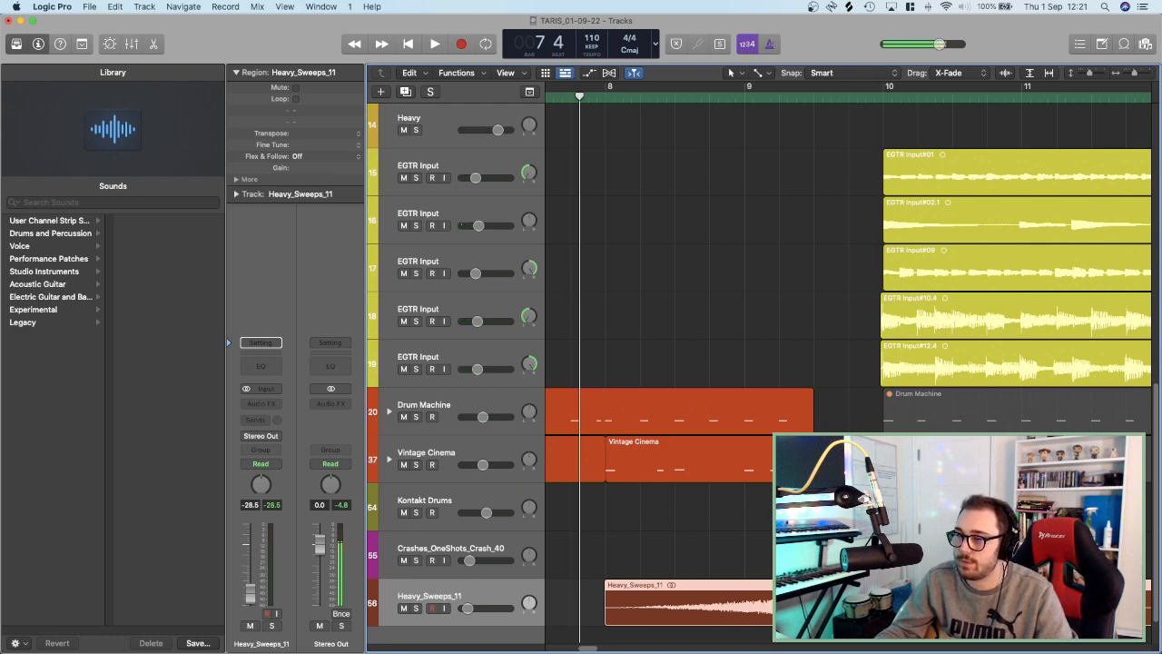
left_click(568, 100)
key("space")
key("super+Left")
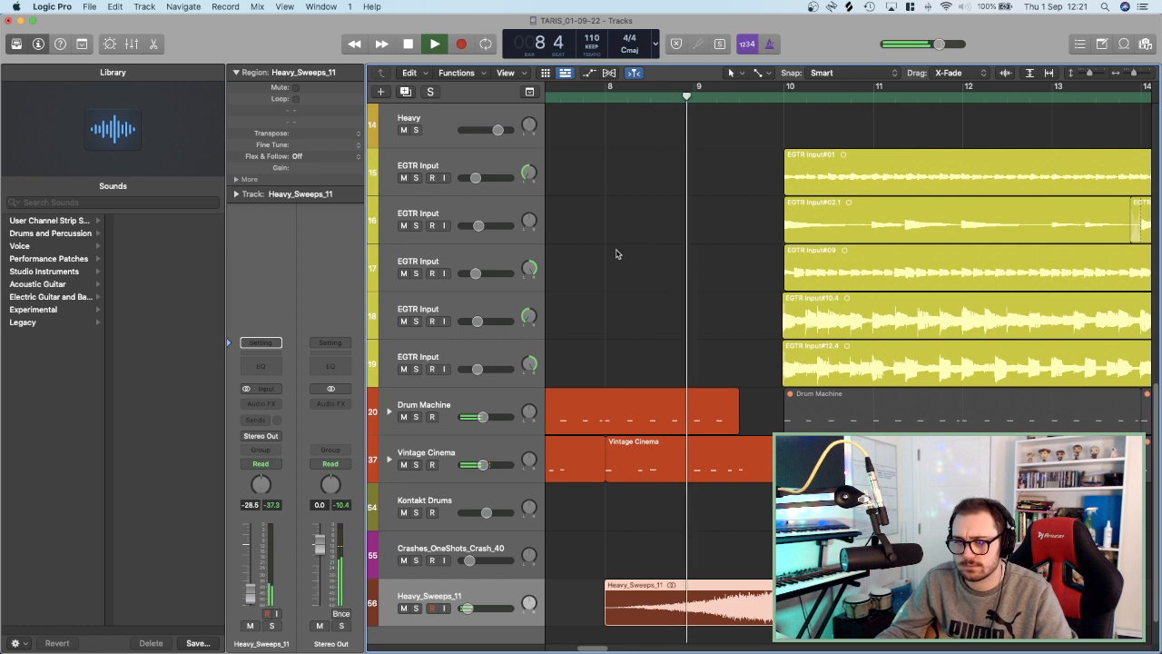
scroll(682, 344, "down", 1)
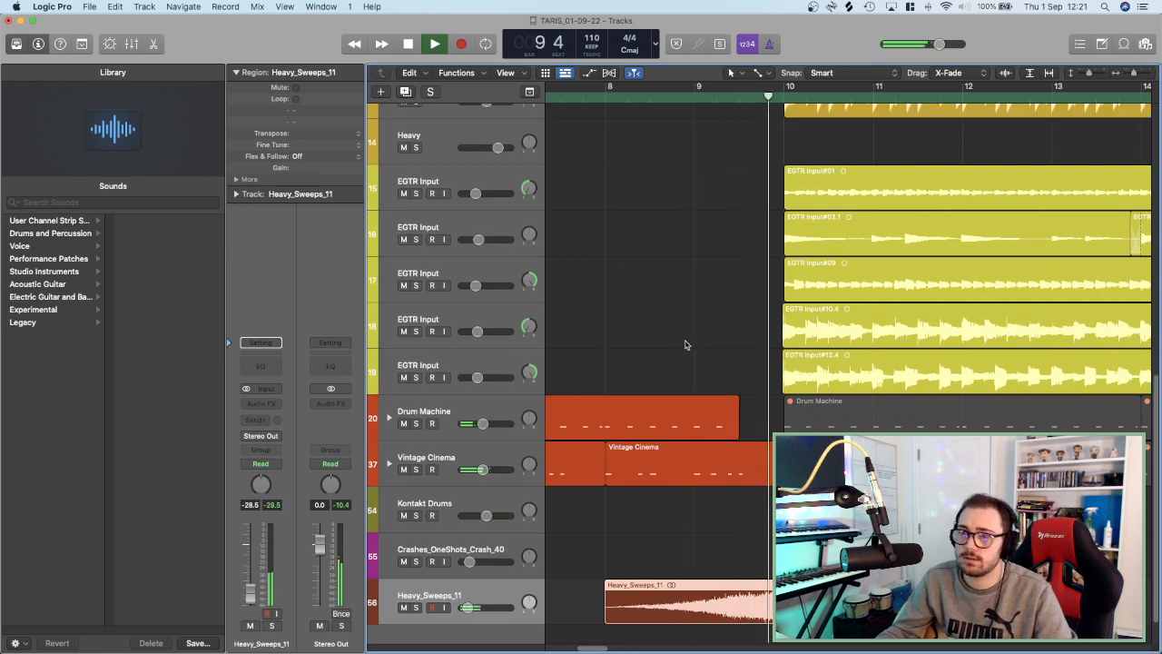
left_click(609, 99)
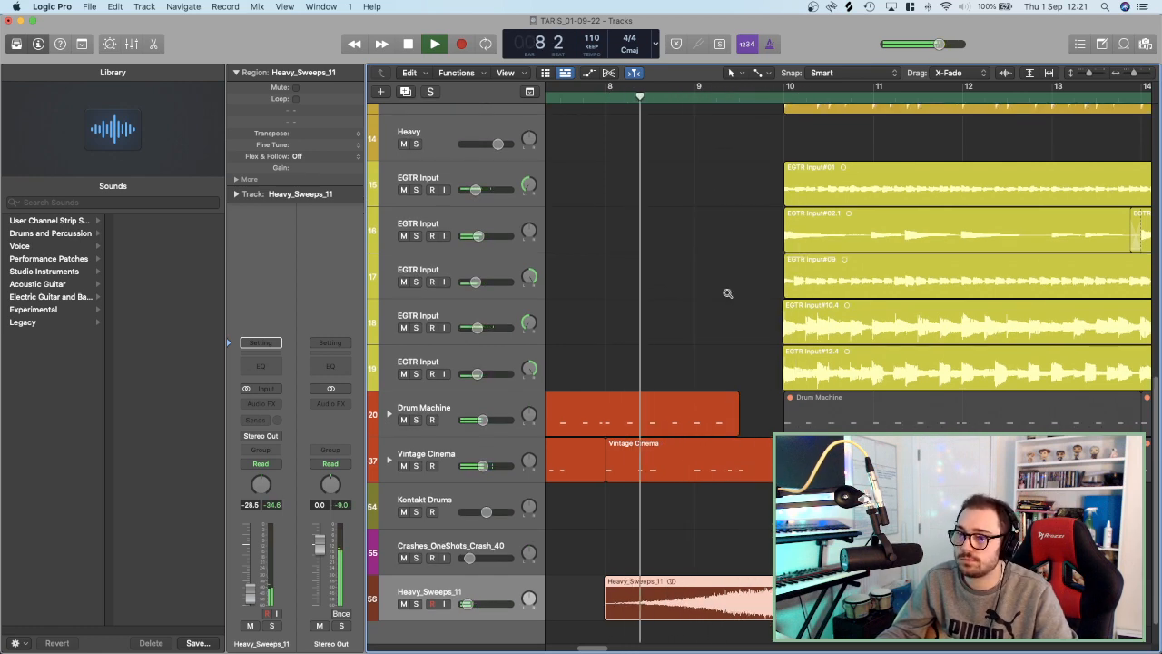
key("super+Left")
scroll(727, 294, "up", 5)
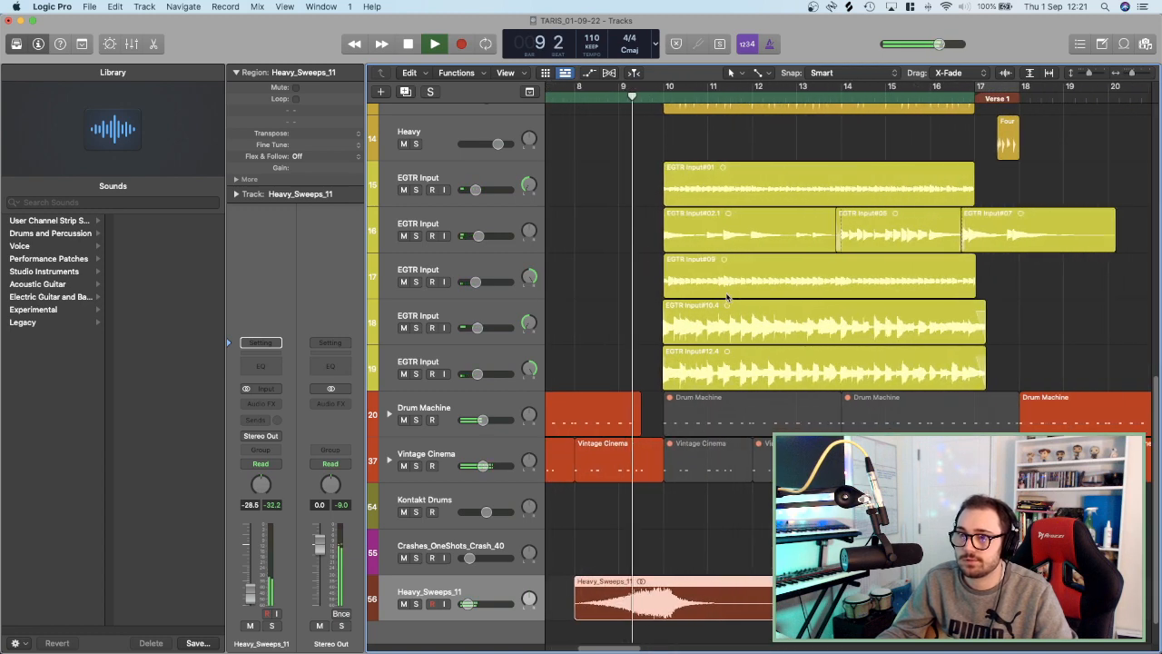
Split the Heavy_Sweeps_11 region at bar 9 beat 4 and move its second part to start at bar 10.
left_click(666, 100)
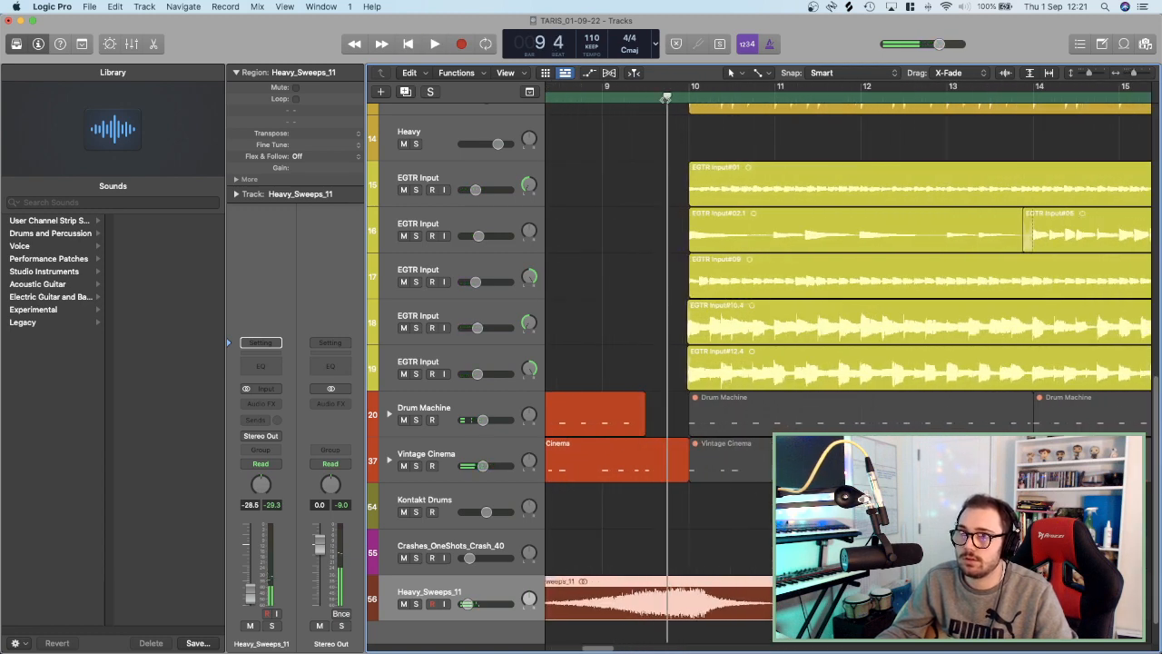
key("super+t")
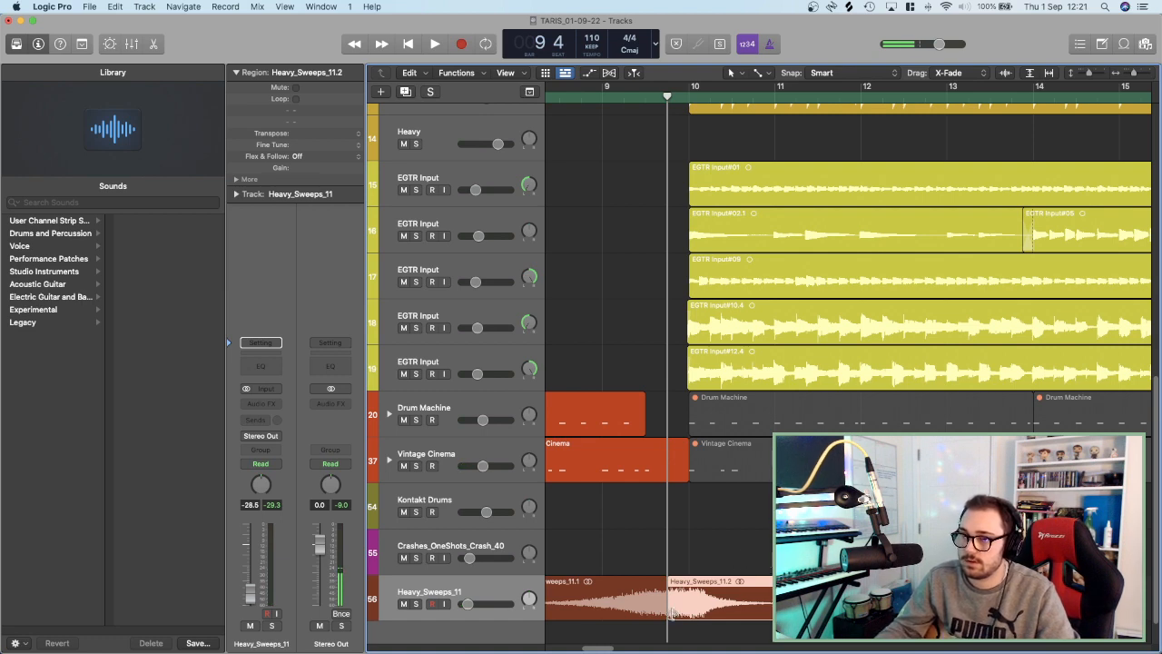
left_click_drag(671, 613, 696, 613)
Listen to the divided sweep across bar 10, replaying from about bar 9.
key("space")
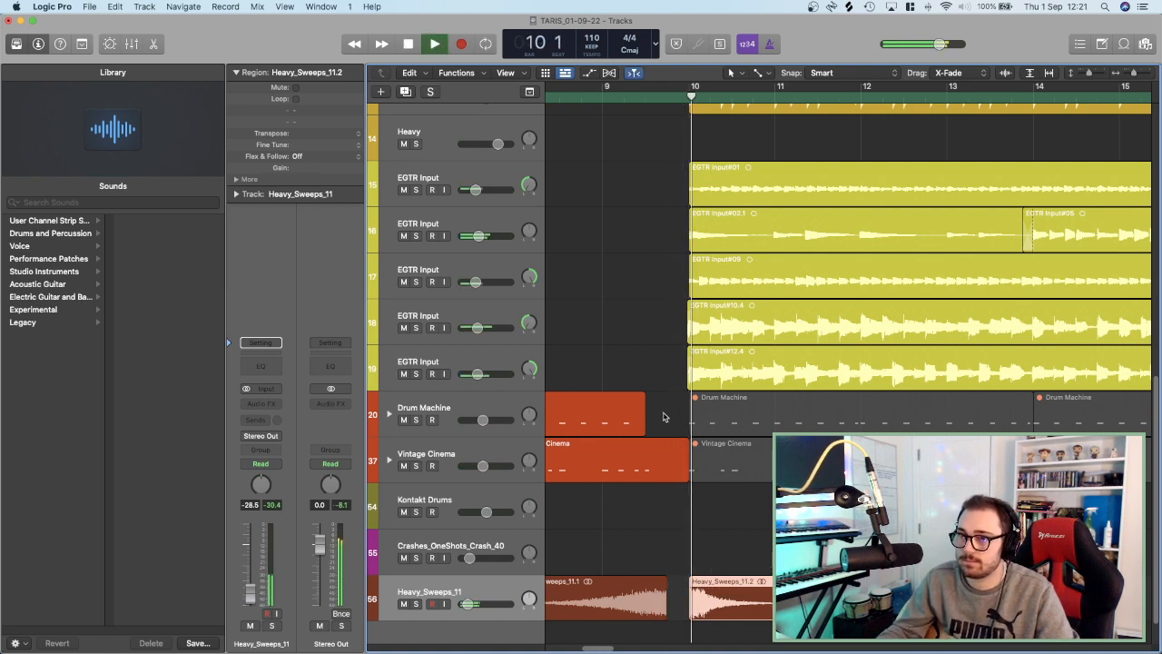
left_click(597, 98)
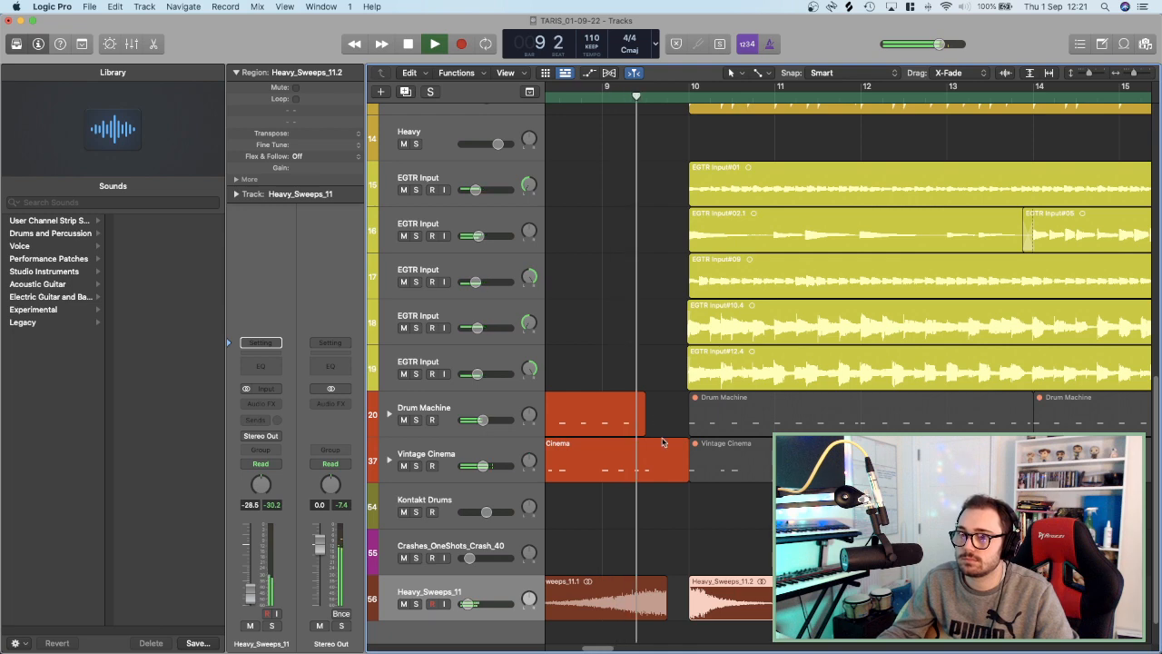
key("super+Right")
key("super+Right")
Trim the Vintage Cinema region before the guitar section to end at bar 9 beat 4 and play the ending briefly.
key("space")
scroll(648, 200, "up", 3)
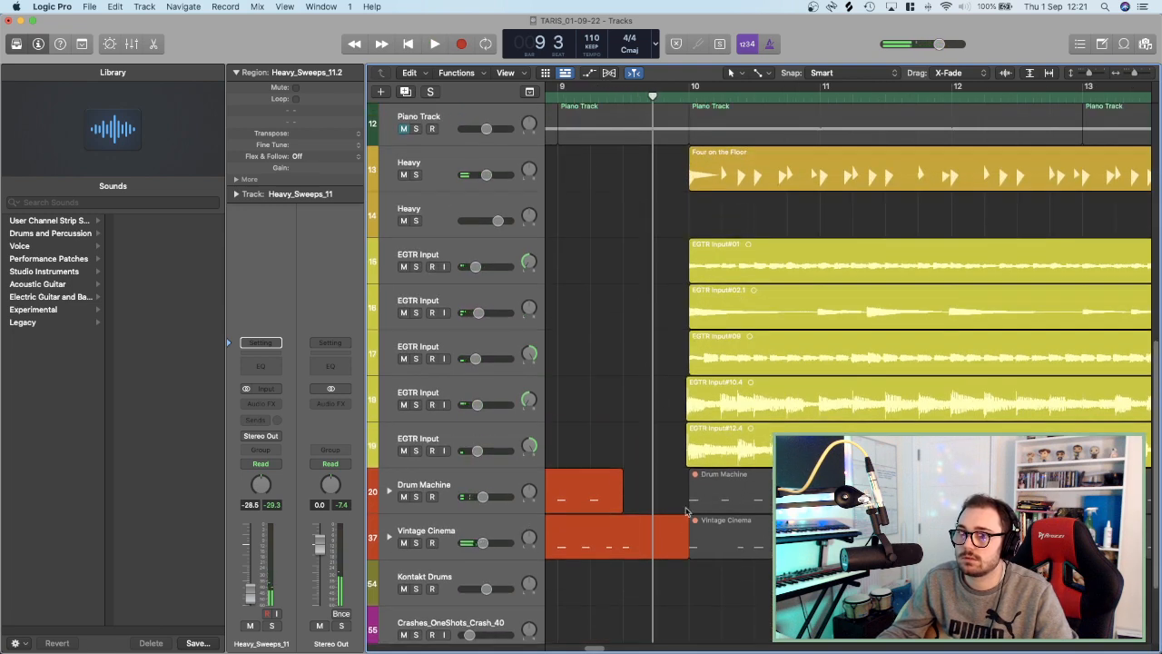
left_click_drag(687, 552, 654, 548)
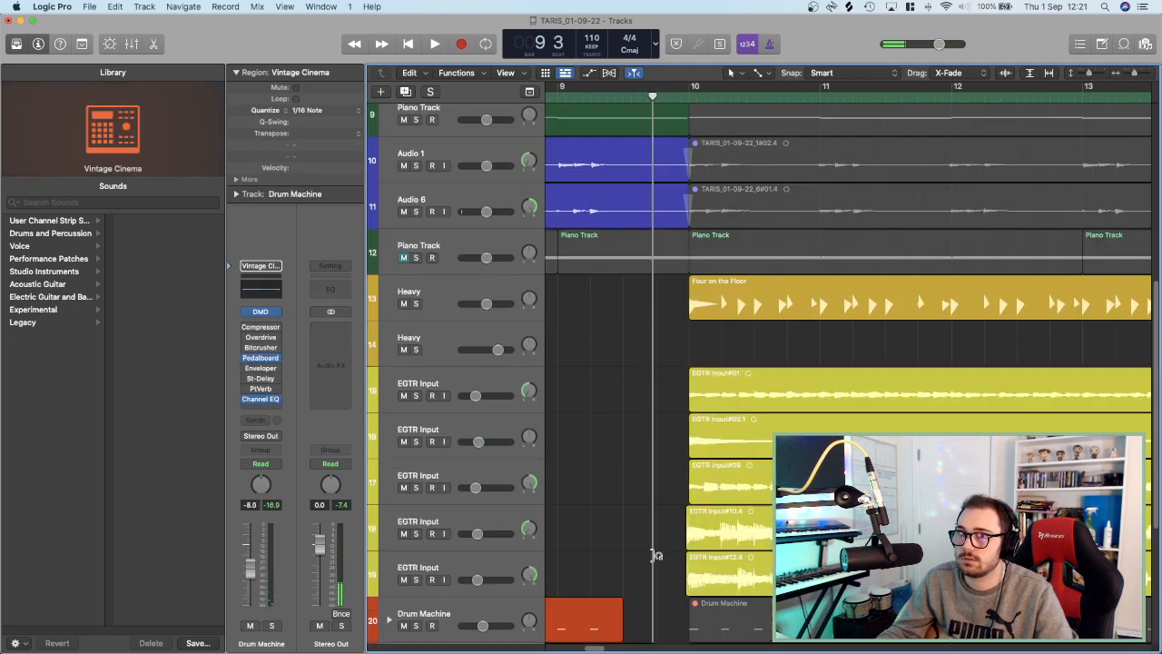
scroll(653, 548, "up", 8)
scroll(653, 547, "up", 6)
key("space")
key("space")
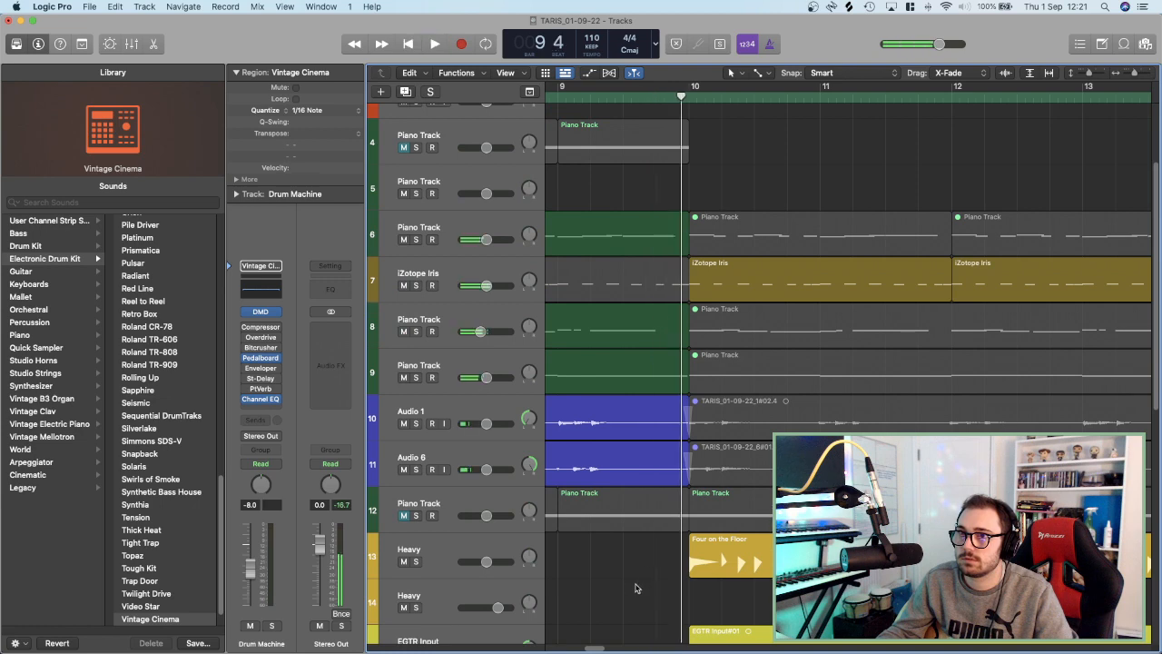
Split the regions of the two lower piano tracks, both audio tracks and the muted piano track at bar 9 beat 4 and delete their endings.
left_click_drag(636, 588, 652, 327)
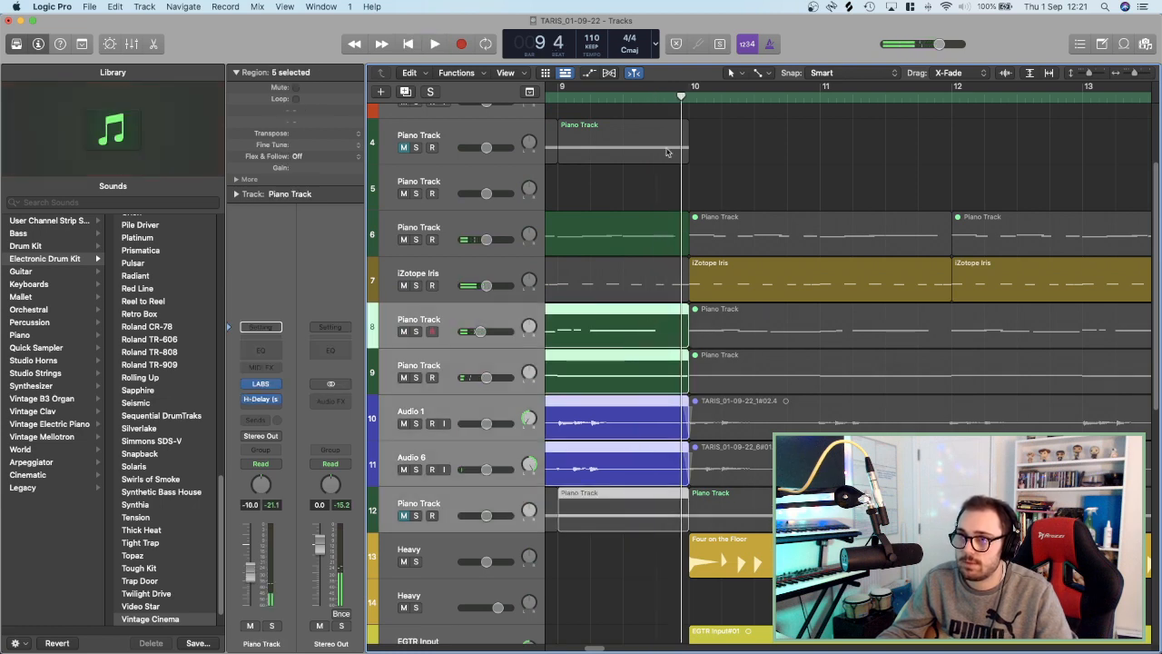
scroll(659, 224, "down", 15)
scroll(659, 224, "down", 3)
left_click(658, 96)
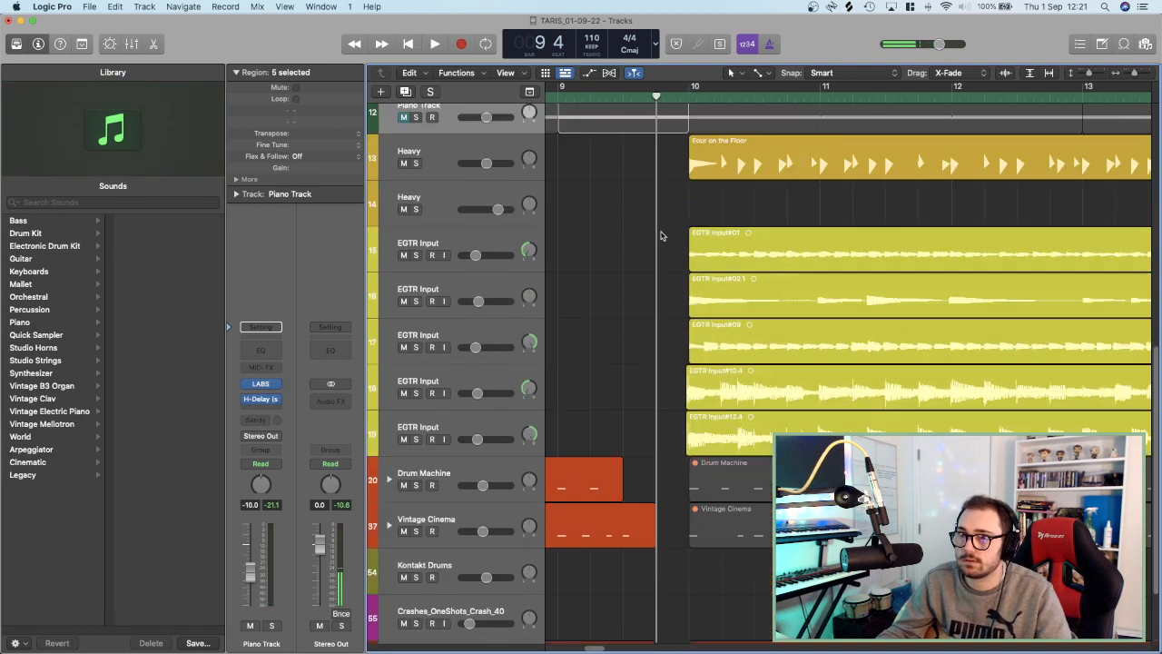
scroll(666, 254, "up", 10)
key("super+t")
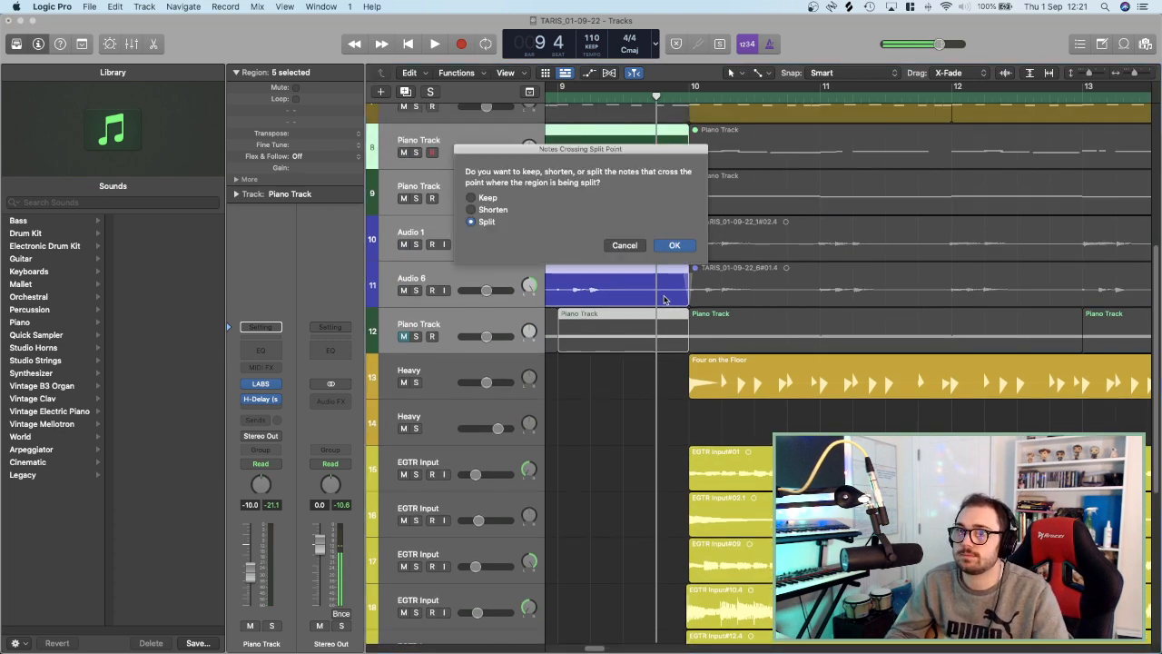
key("Return")
key("Delete")
Split the muted iZotope Iris region at bar 9 beat 4 and unmute its short ending before bar 10.
scroll(665, 310, "up", 18)
left_click(665, 313)
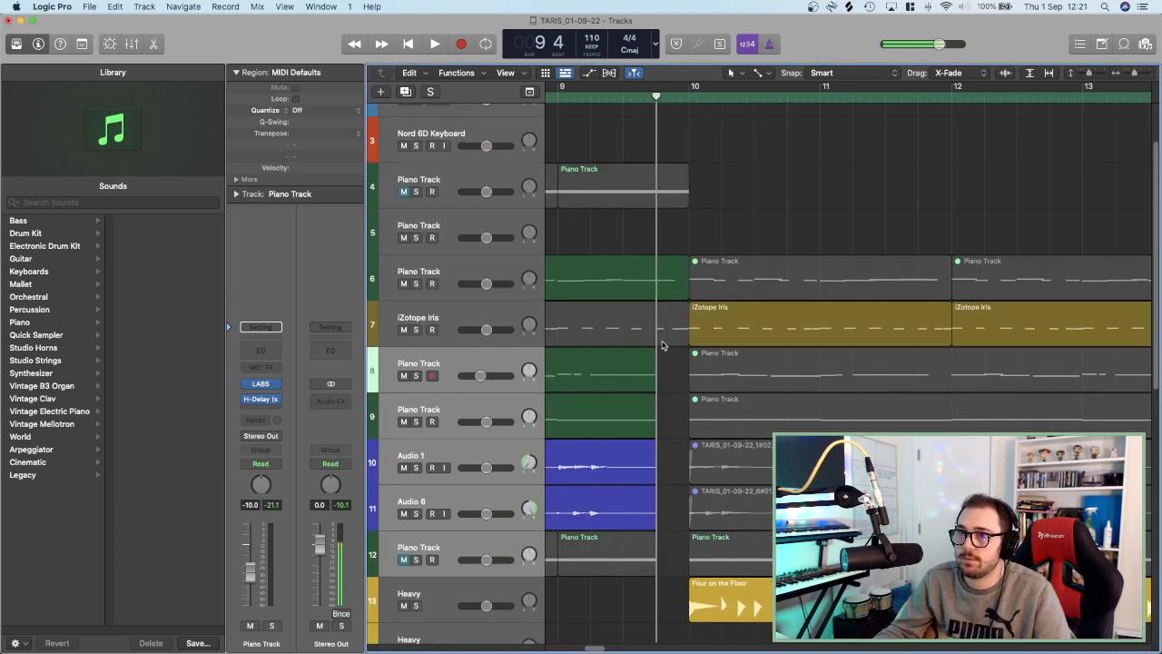
scroll(663, 337, "up", 1)
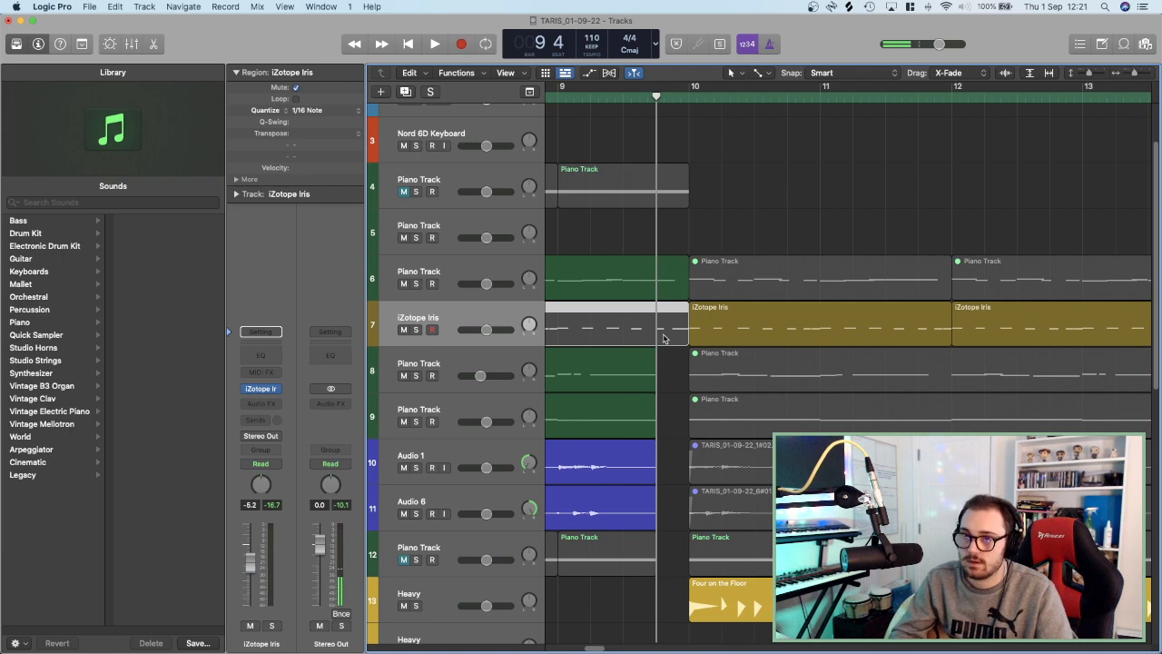
key("super+t")
key("ctrl+m")
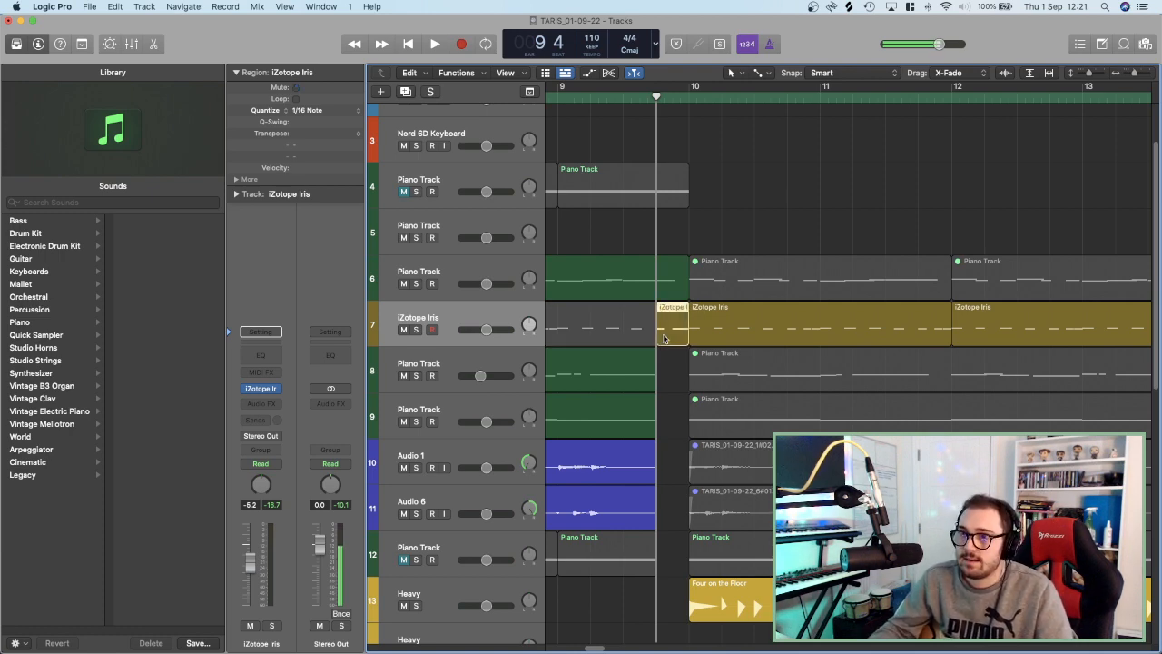
Split the track 6 piano region at bar 9 beat 4, splitting crossing notes, and delete the ending.
left_click(655, 272)
key("super+t")
key("Return")
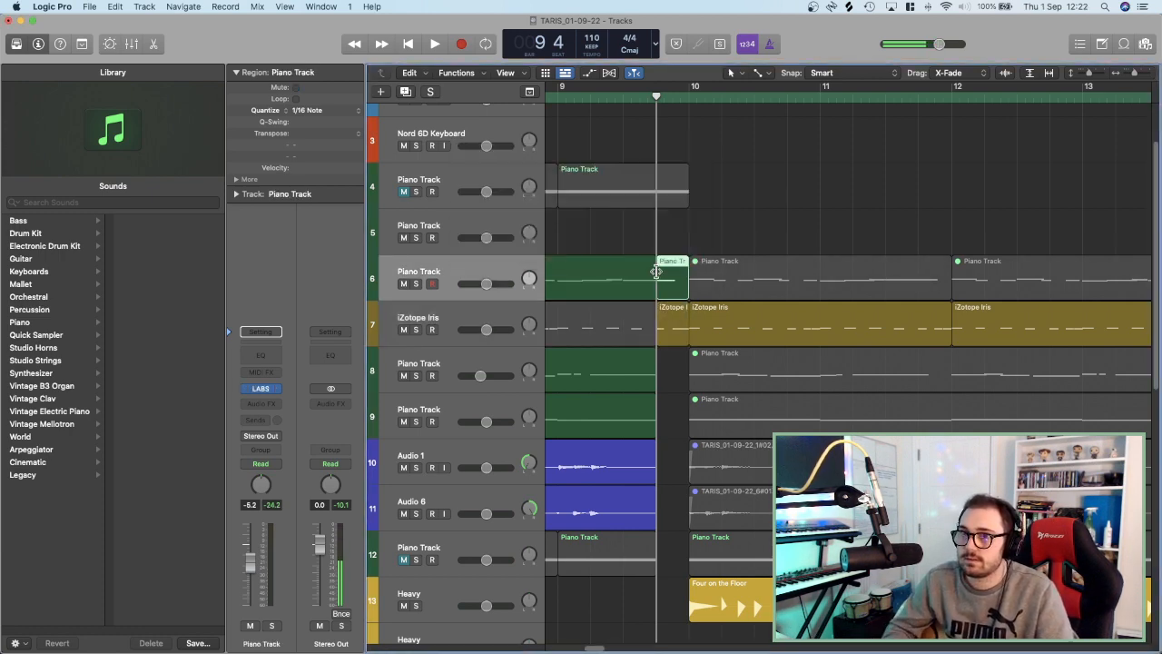
key("Delete")
Listen to the transition into bar 10 with the cut instruments, replaying it from about bar 9.
key("space")
key("super+Left")
key("super+Left")
key("super+Left")
key("super+Left")
key("super+Left")
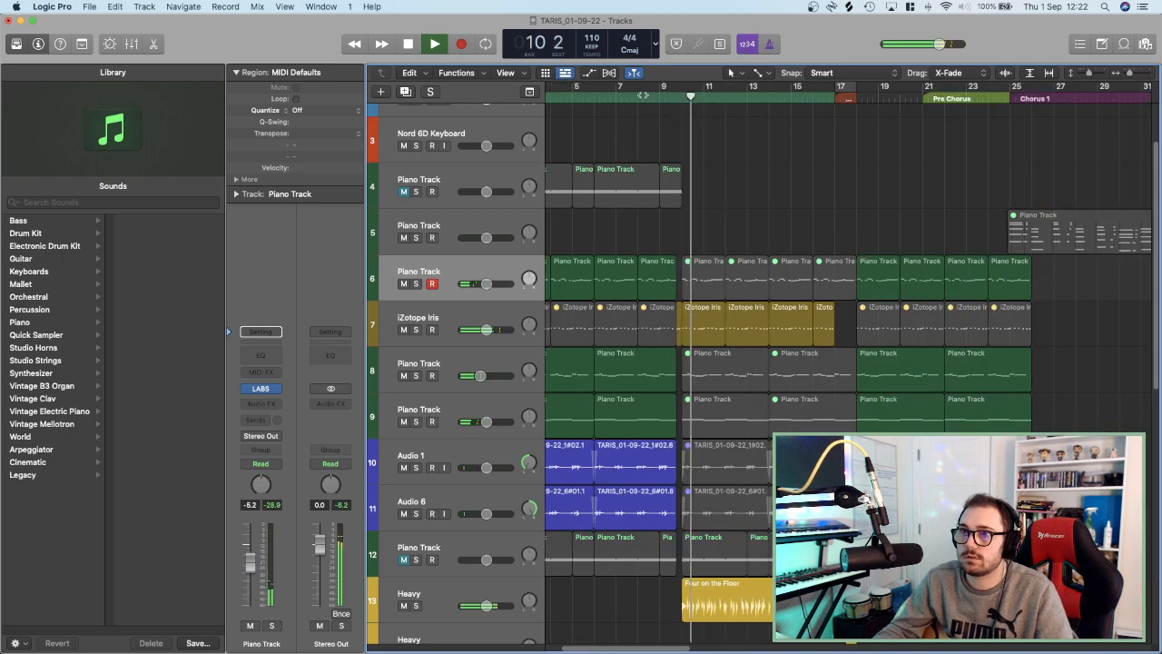
key("super+Up")
key("super+Up")
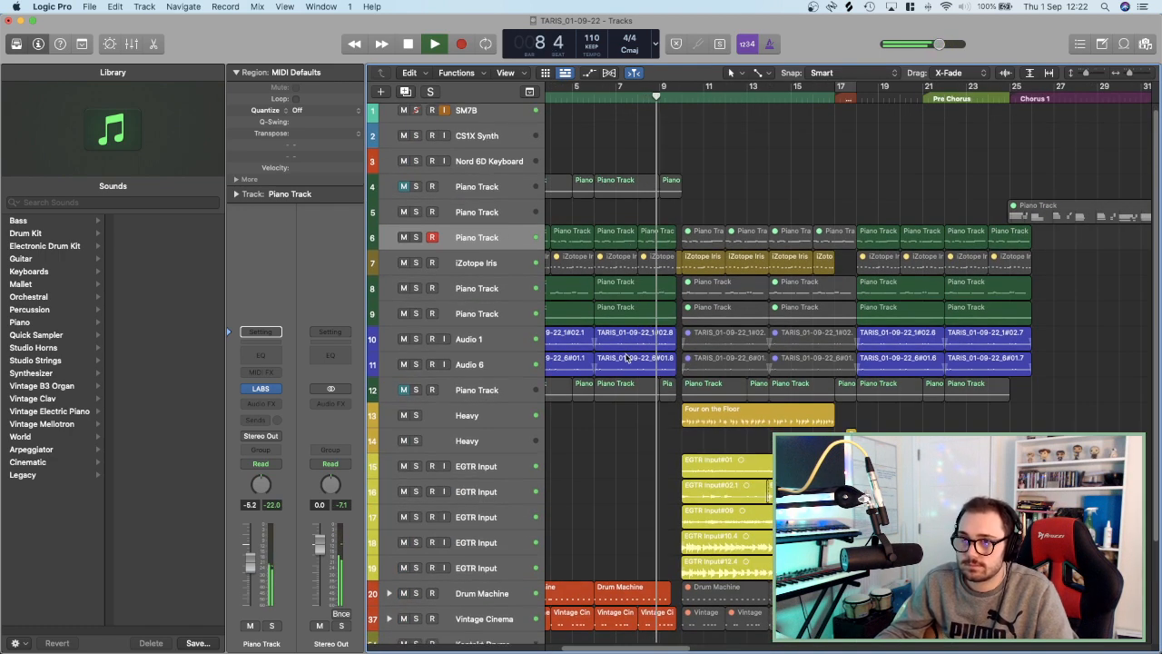
left_click(481, 261)
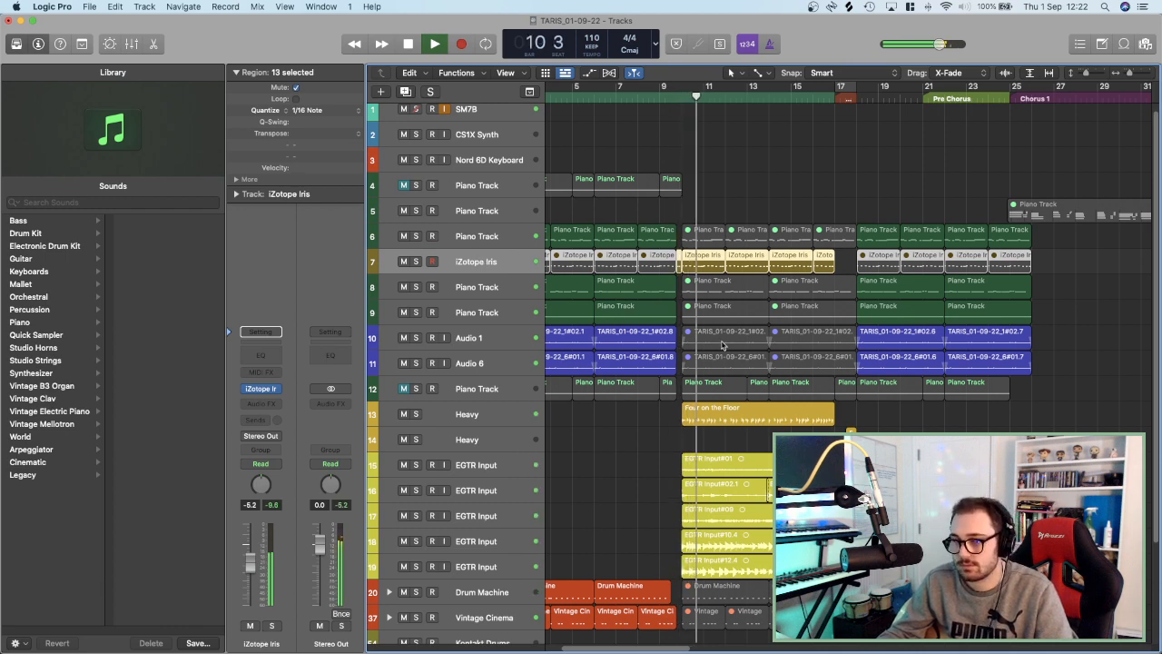
left_click(667, 95)
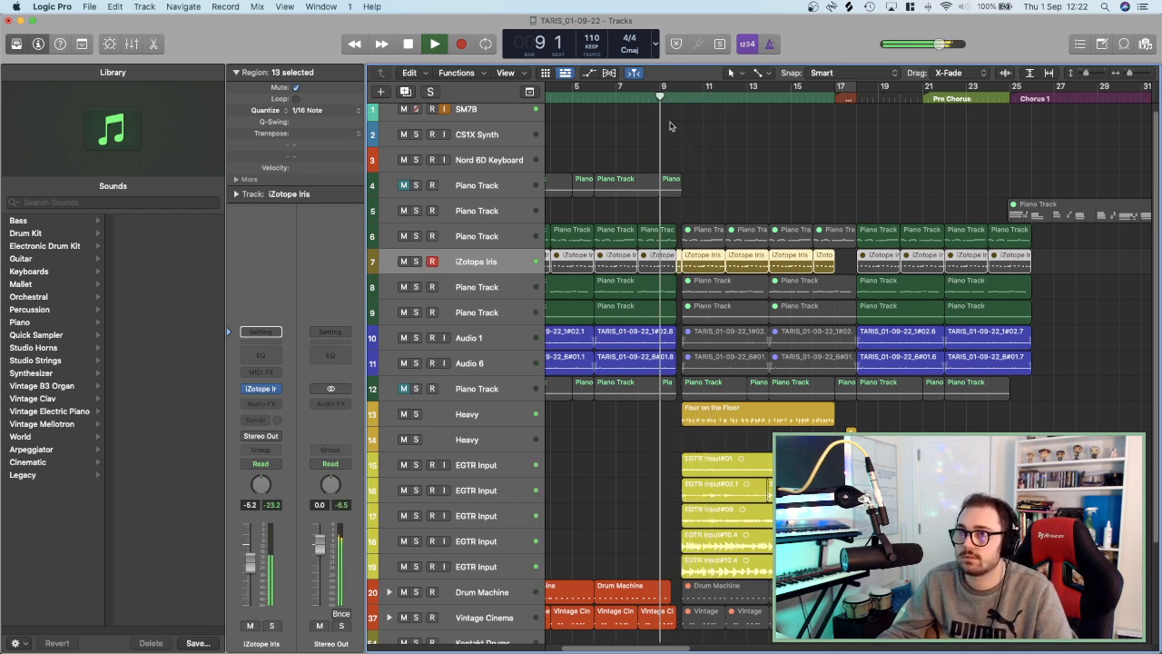
Stop playback and delete the short iZotope Iris piece between bar 9 beat 4 and bar 10.
scroll(670, 126, "up", 6)
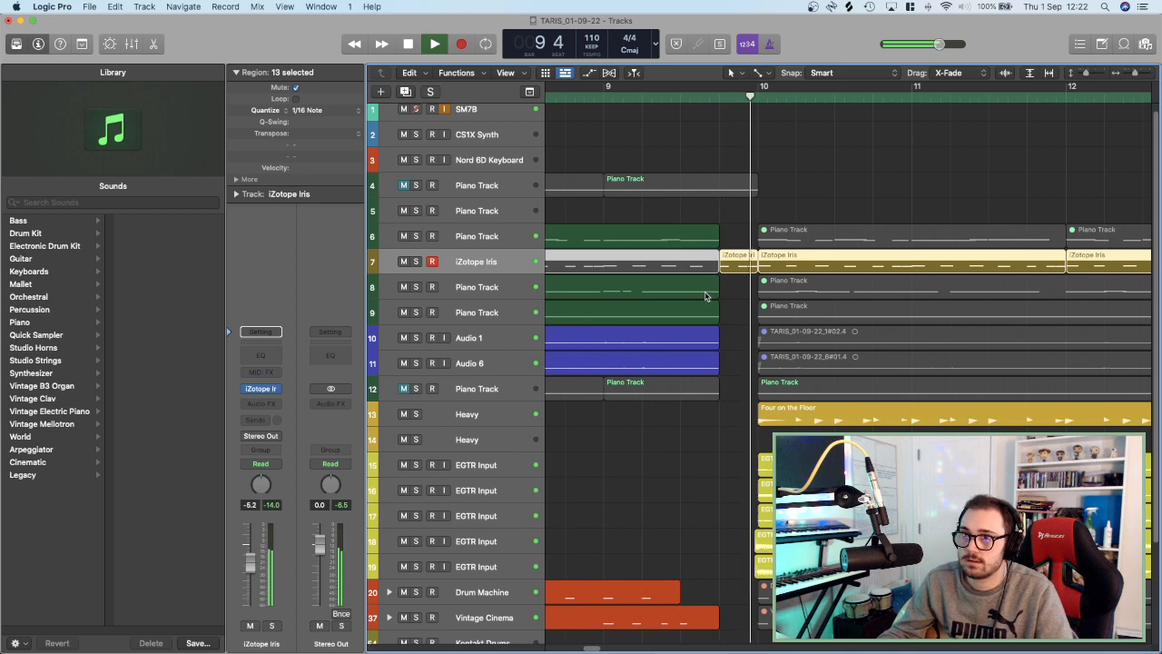
key("space")
left_click(737, 234)
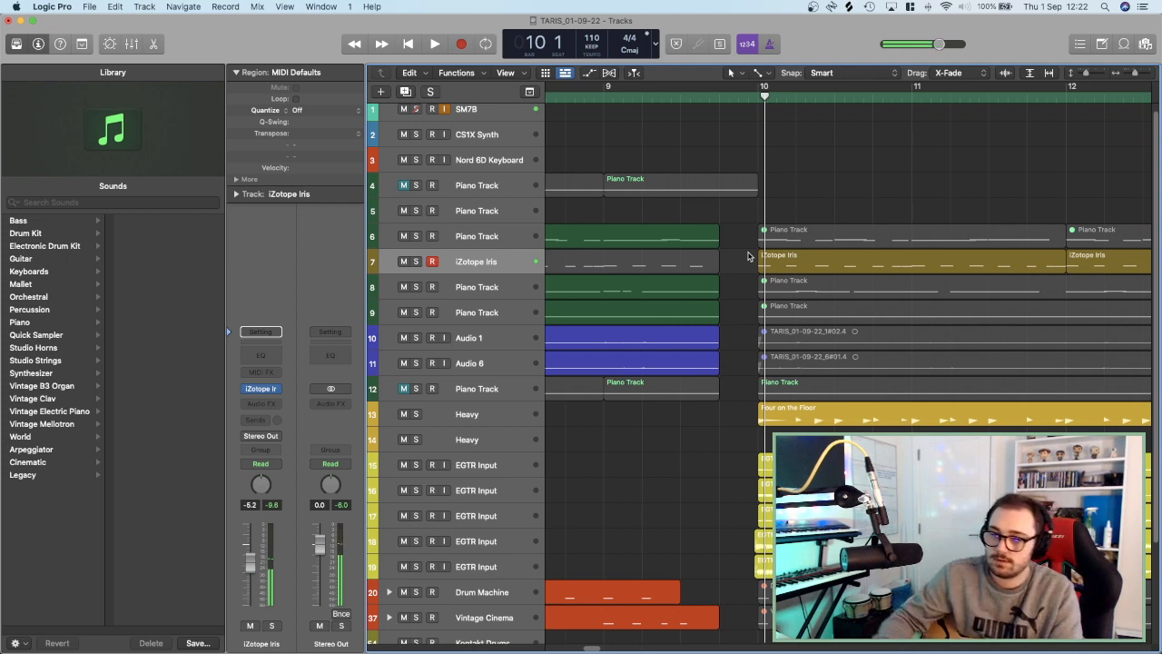
Create a new track below iZotope Iris with duplicate settings.
scroll(761, 337, "down", 1)
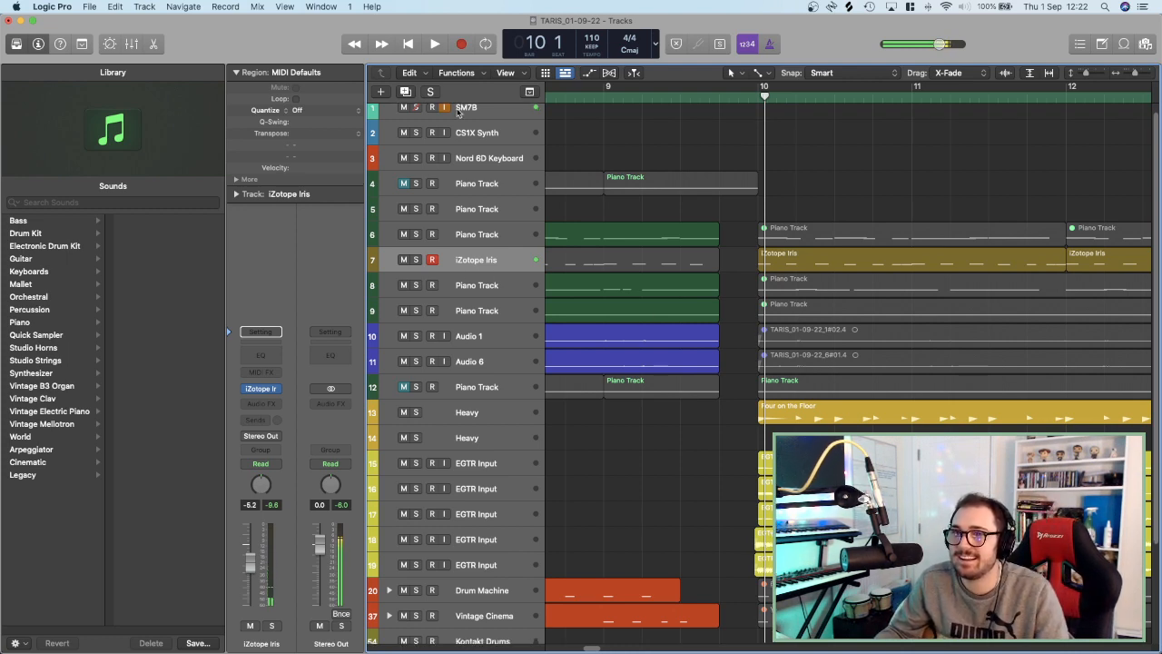
left_click(406, 91)
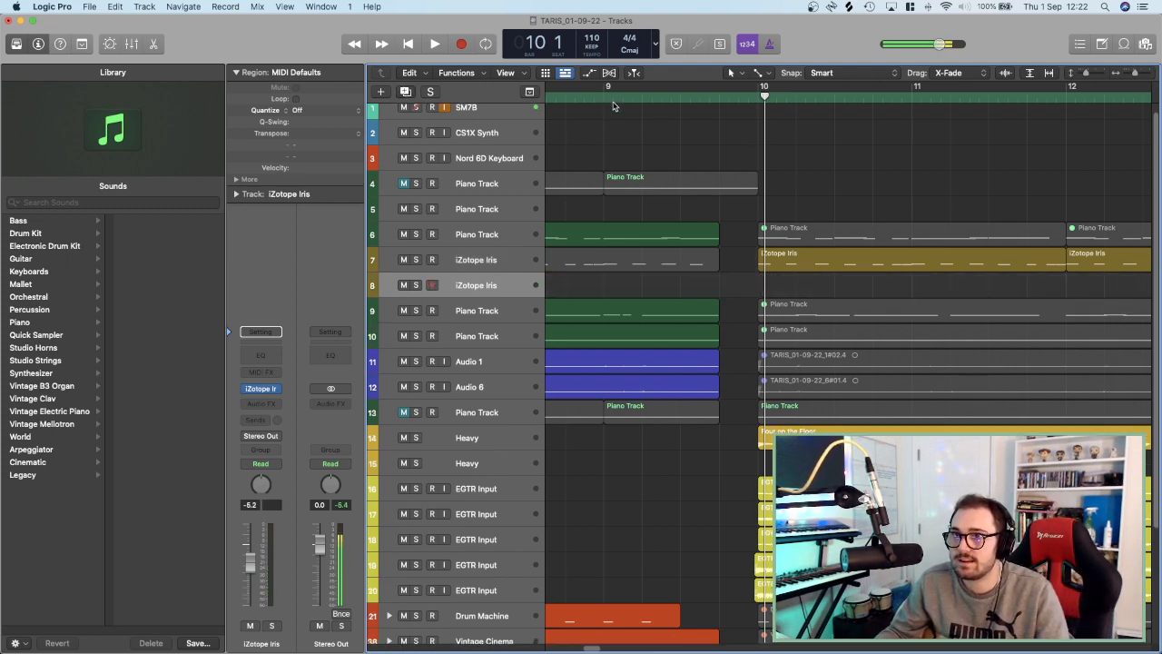
Record a short iZotope Iris fill on the new track just before bar 10, replay it and delete the take.
left_click(614, 98)
key("r")
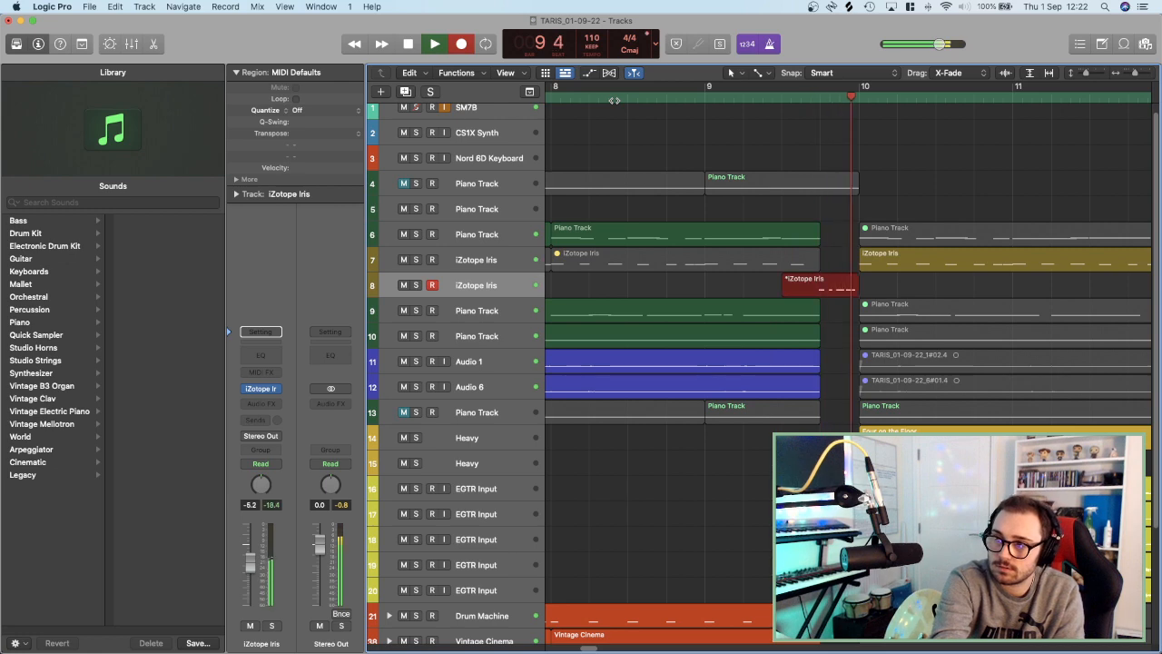
key("space")
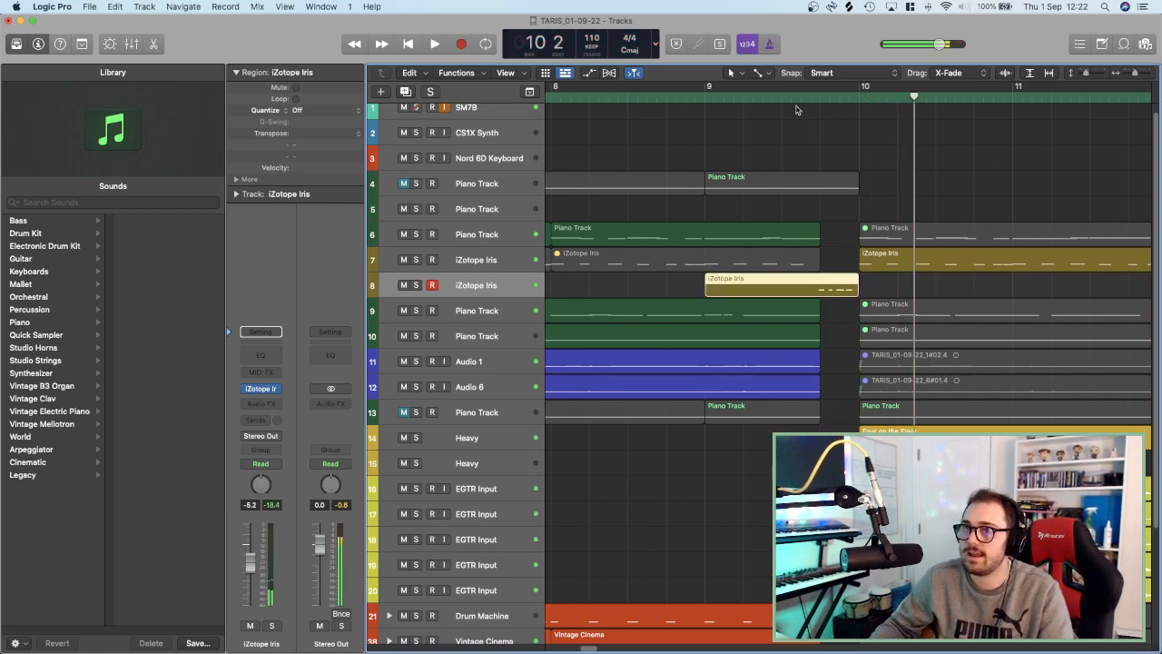
left_click(799, 94)
key("space")
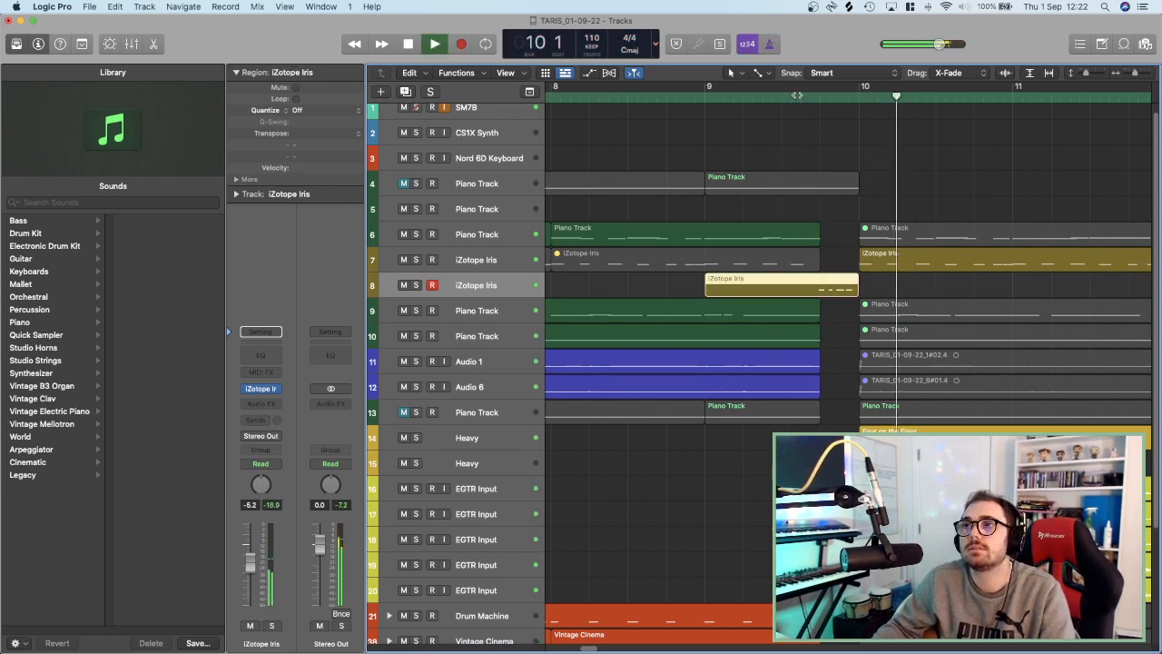
left_click(798, 95)
key("Delete")
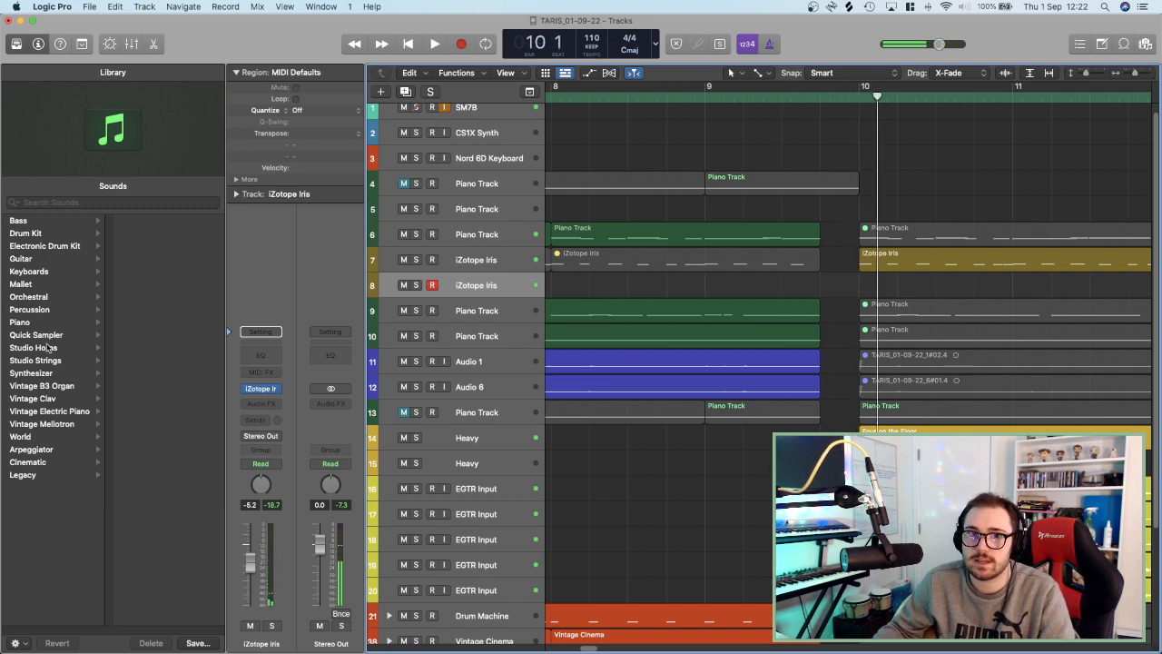
Load the Tiny Pluck Box patch from the plucked synthesizer sounds on the new track and play the transition from bar 9.
left_click(36, 373)
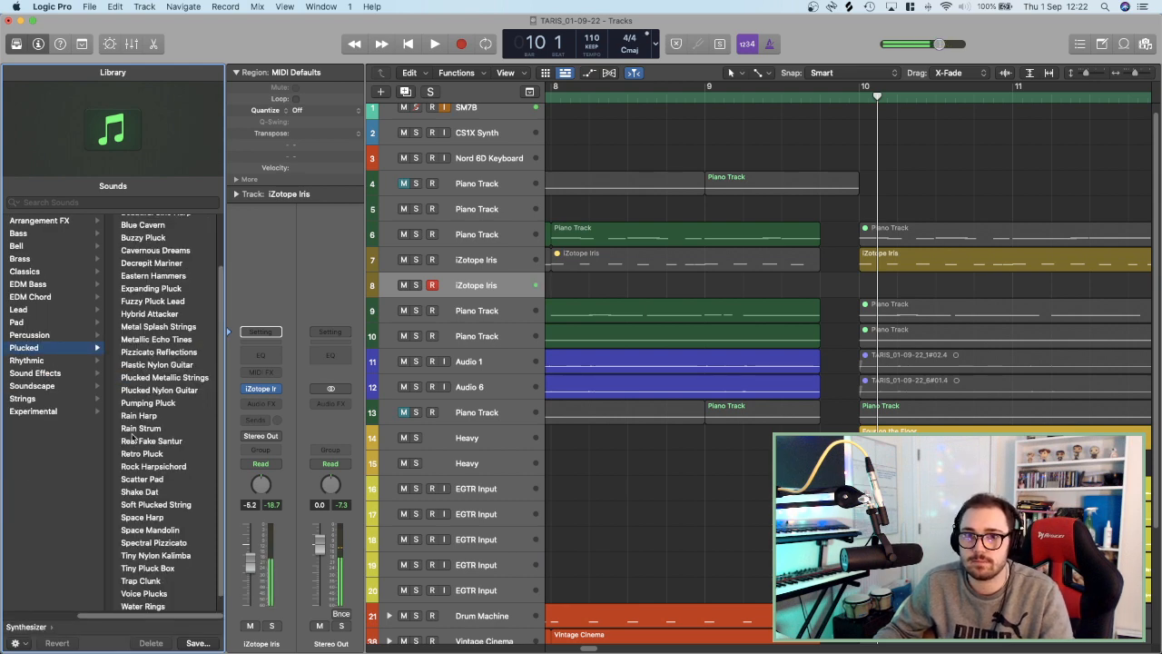
left_click(143, 453)
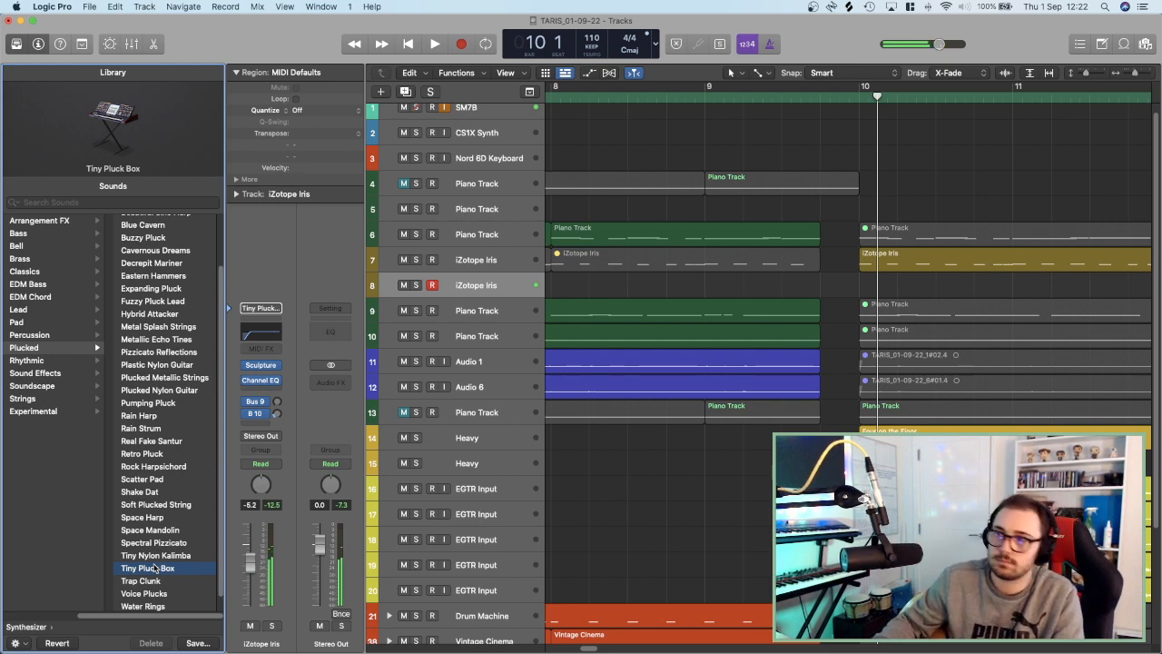
left_click(707, 96)
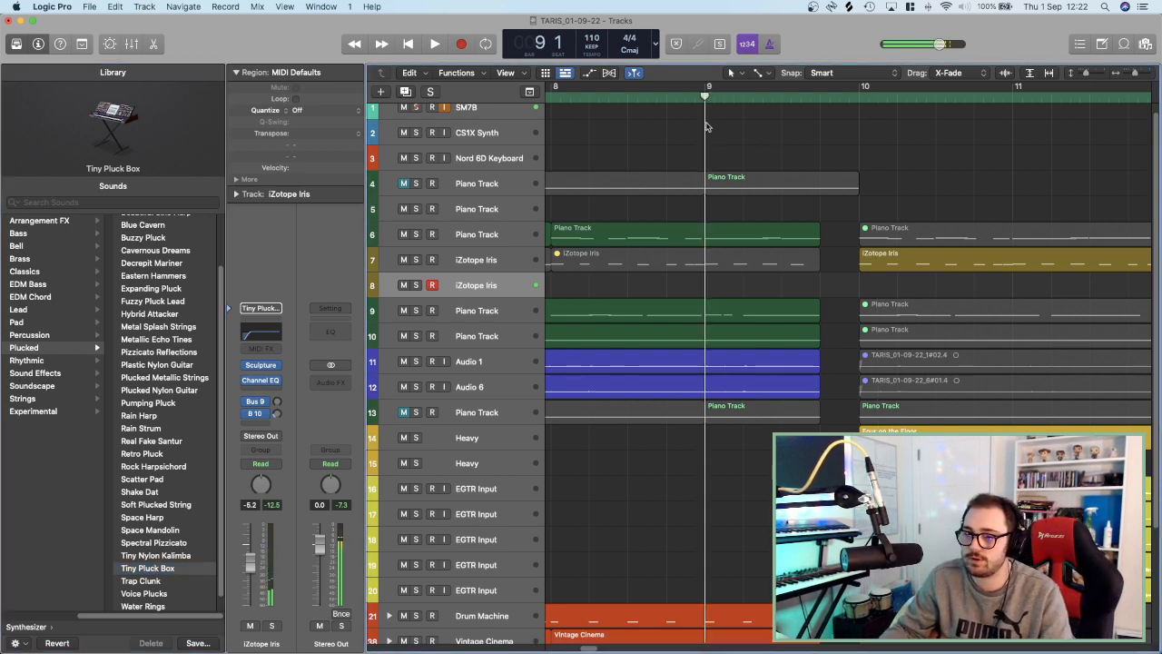
scroll(771, 299, "down", 5)
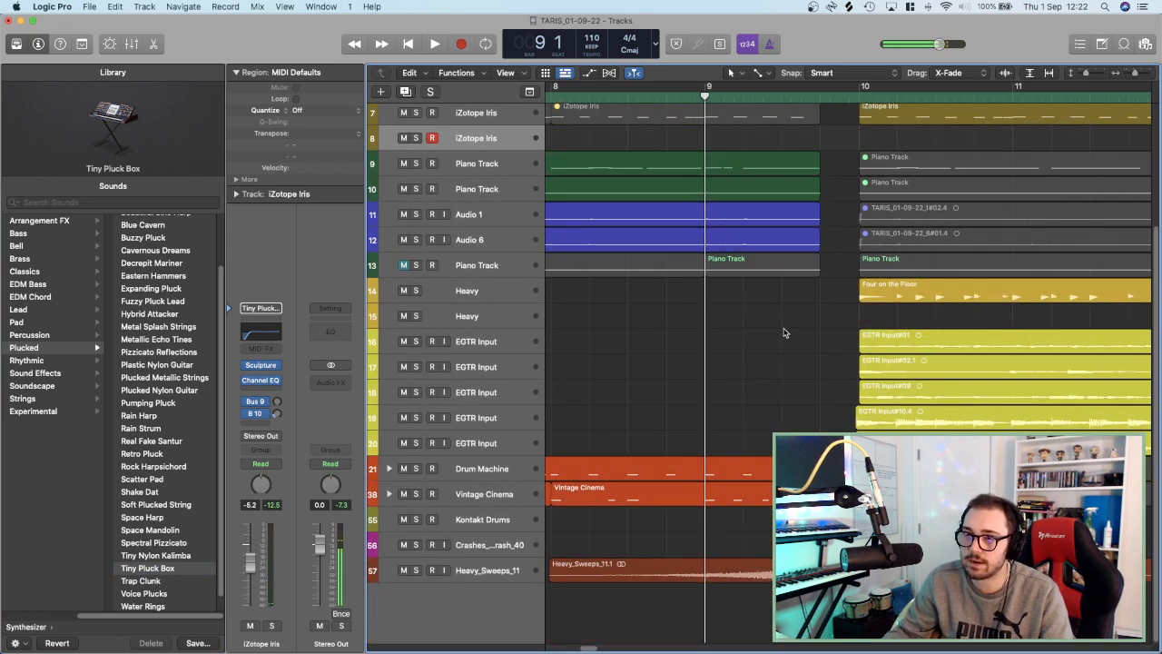
key("space")
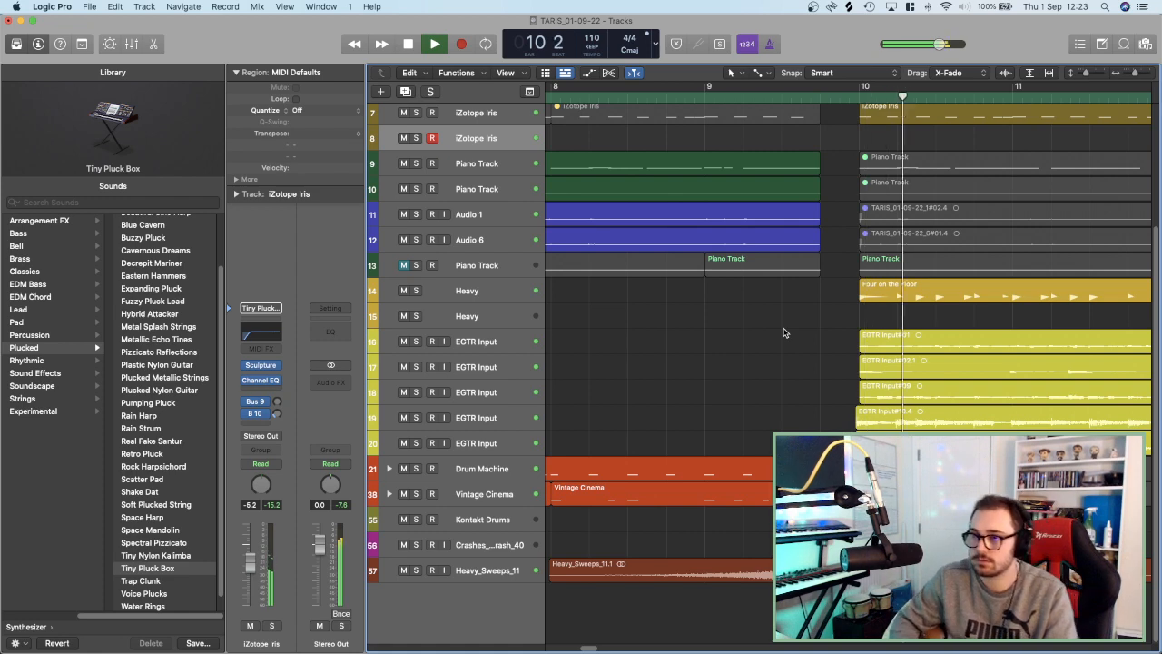
key("space")
Record a short plucked fill in the gap before bar 10, starting at bar 9 beat 2, and play it back.
left_click(763, 98)
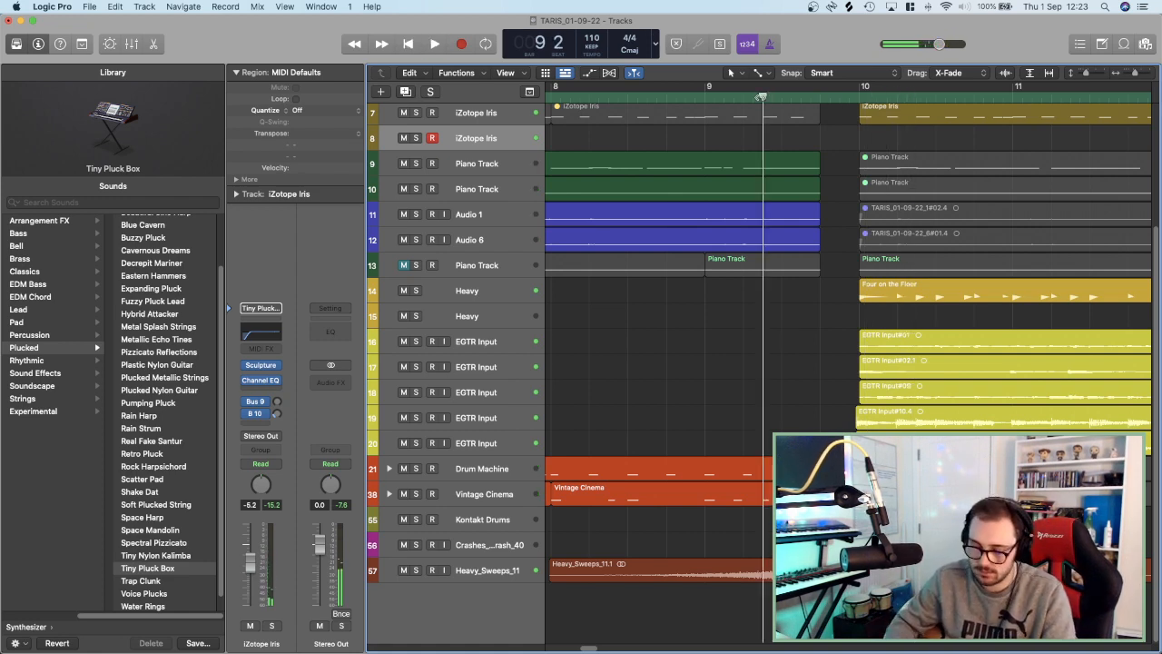
key("r")
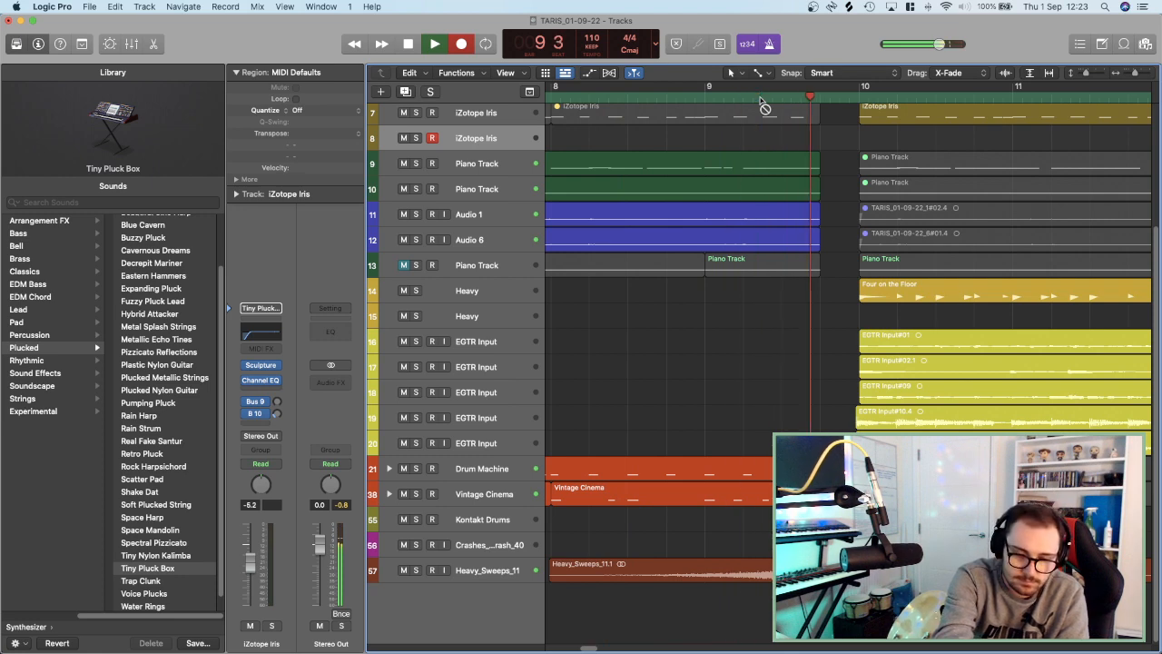
key("space")
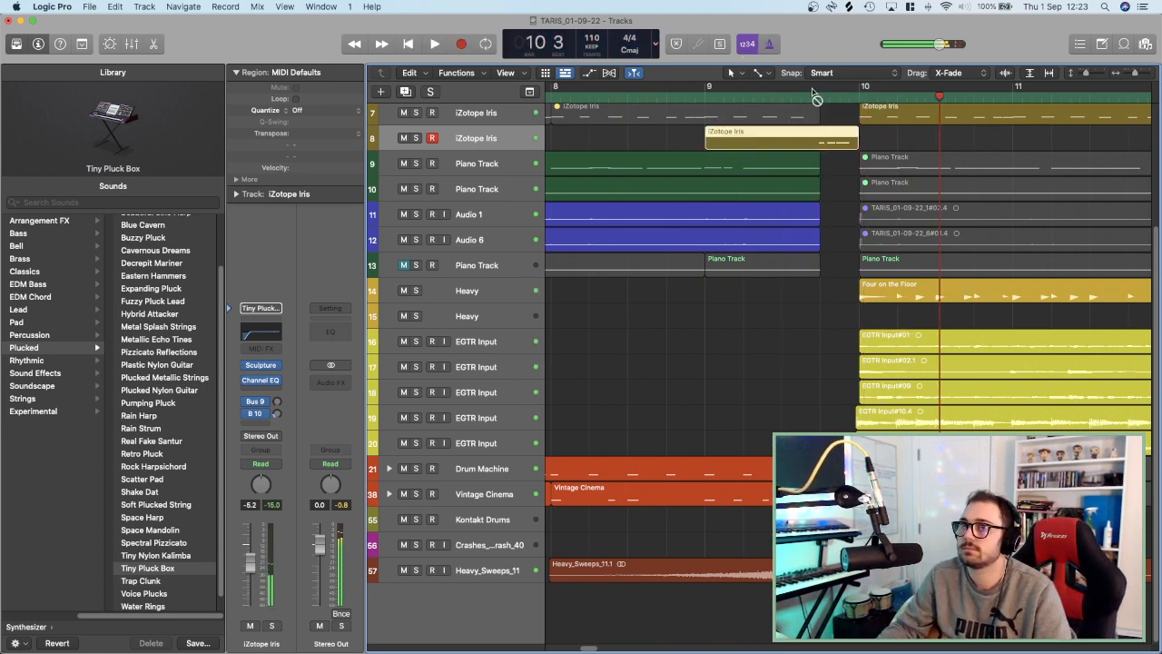
double_click(809, 96)
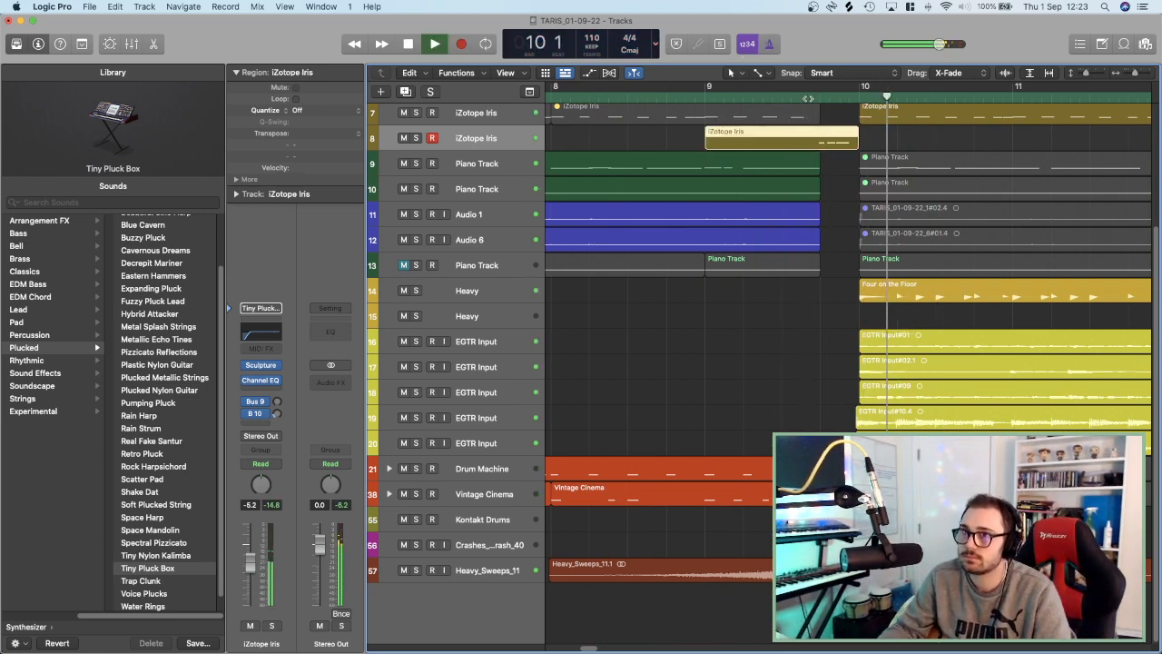
key("space")
Quantize the recorded fill to 1/16 Note and replay the transition into bar 10.
left_click(300, 110)
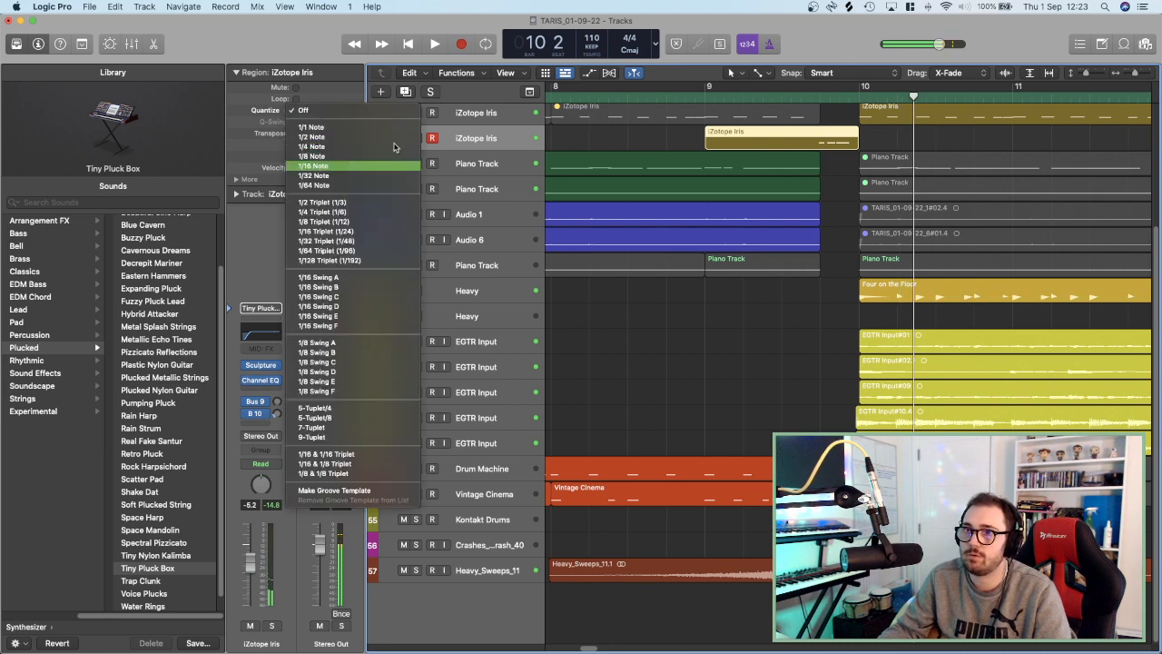
left_click(319, 166)
left_click(801, 97)
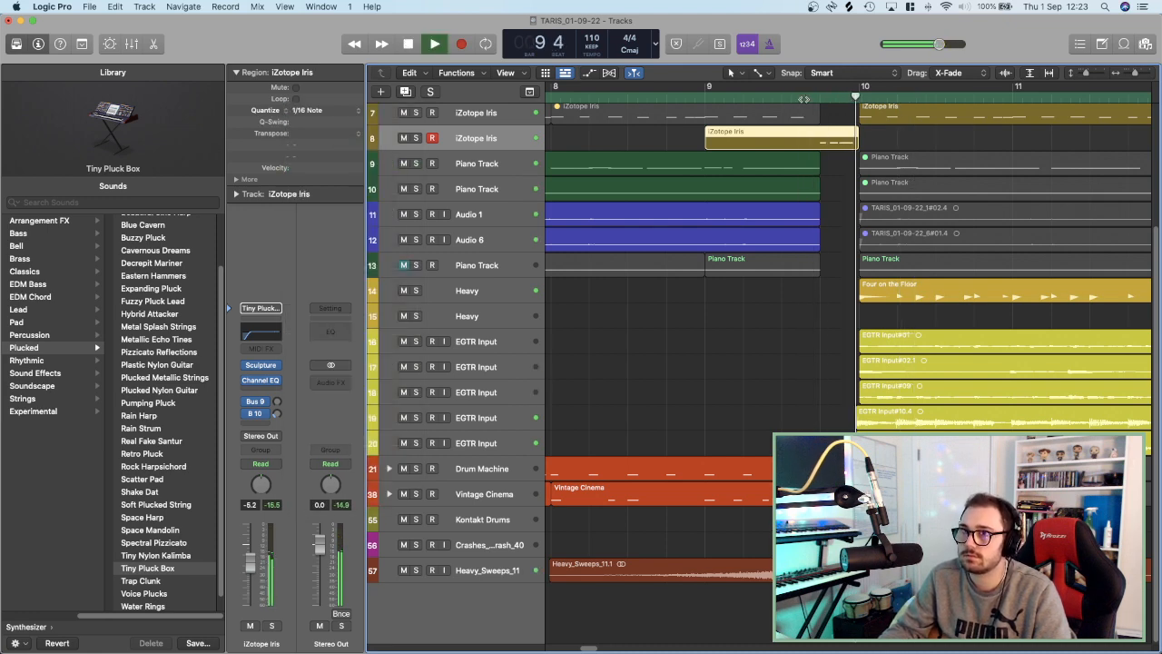
left_click(723, 96)
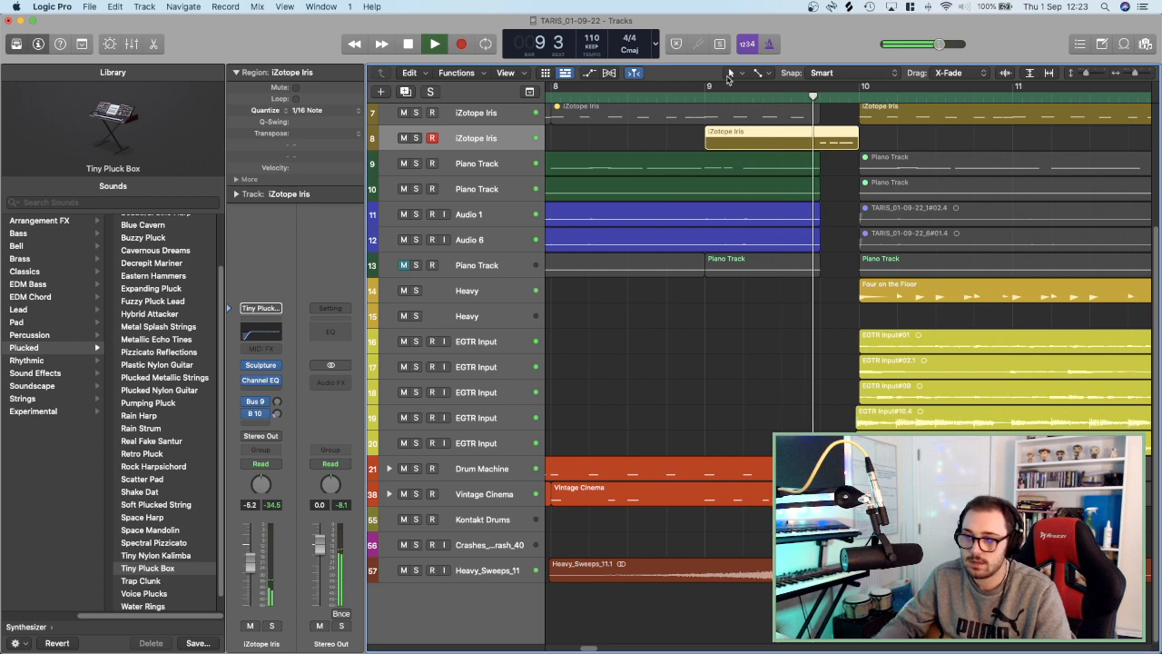
key("space")
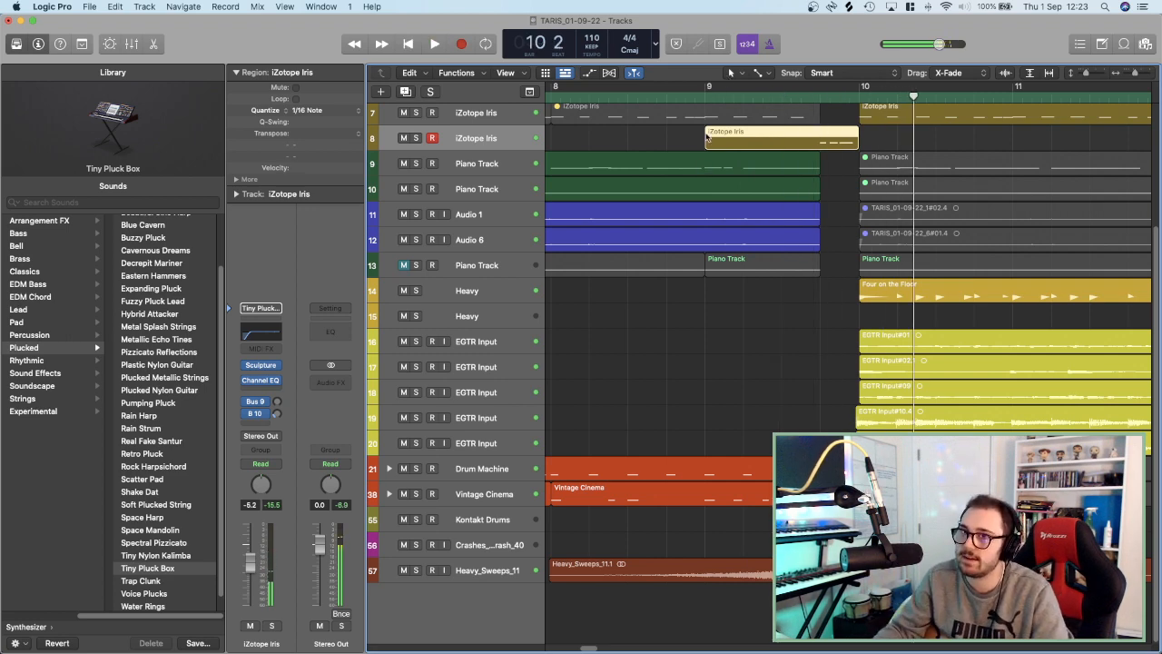
Trim the fill region's start to just before bar 9 beat 4 and lower its track volume to -13.0 dB during playback.
left_click_drag(705, 141, 811, 151)
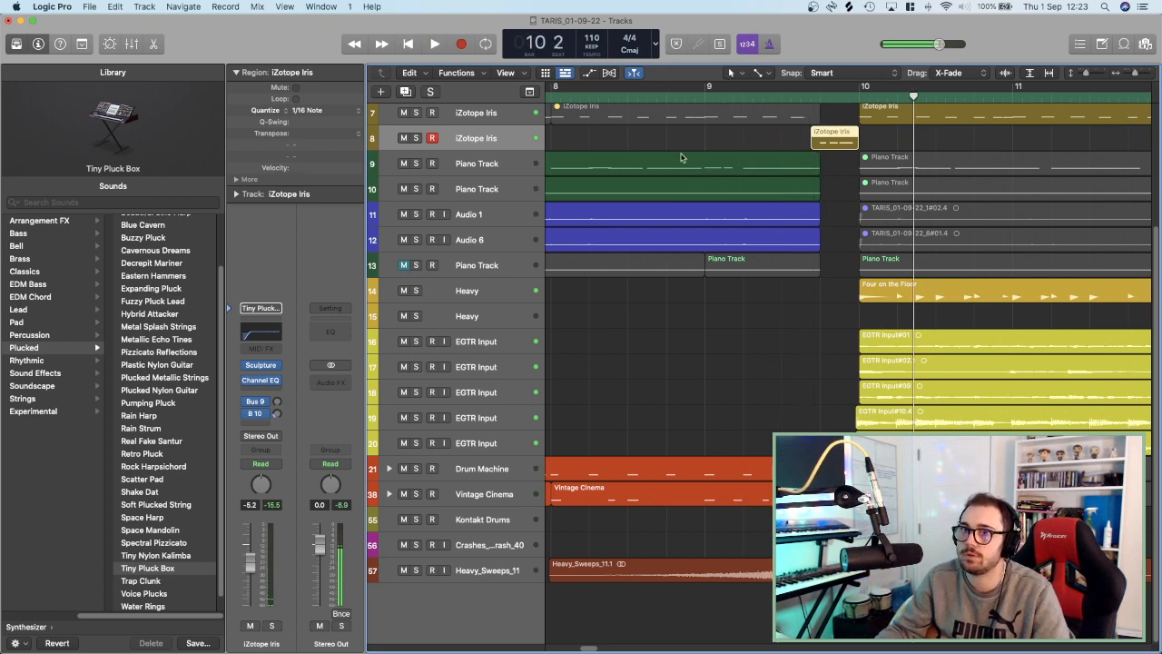
key("super+Down")
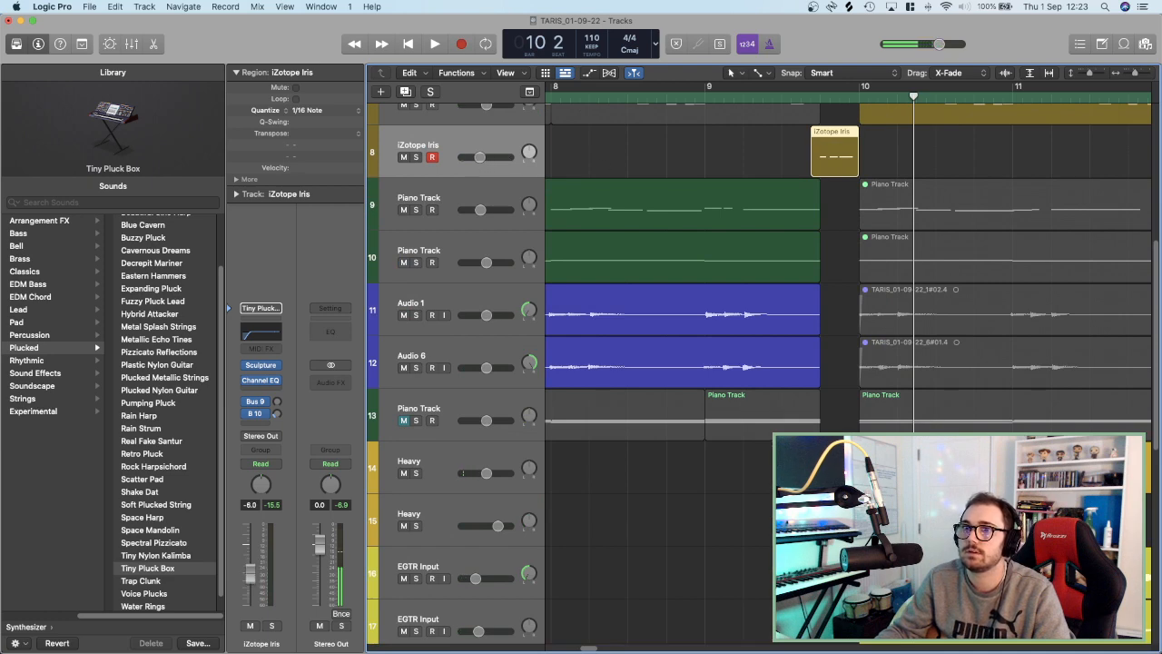
key("space")
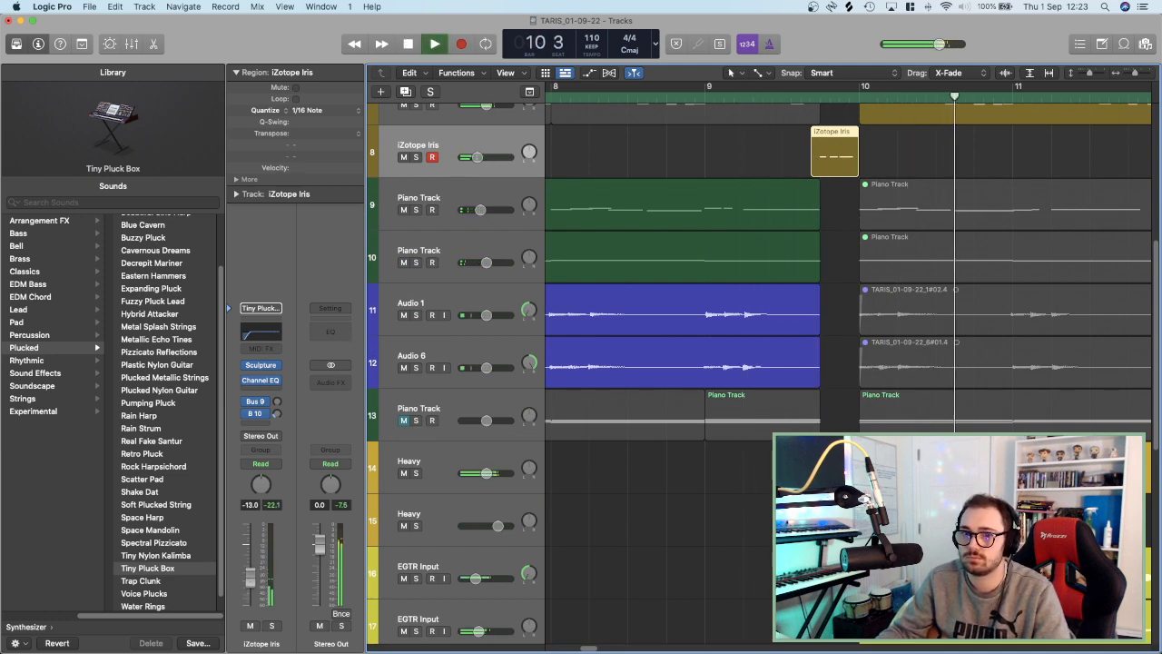
Replay the transition into the guitar section from bar 8 with the whole arrangement in view.
key("space")
key("super+Left")
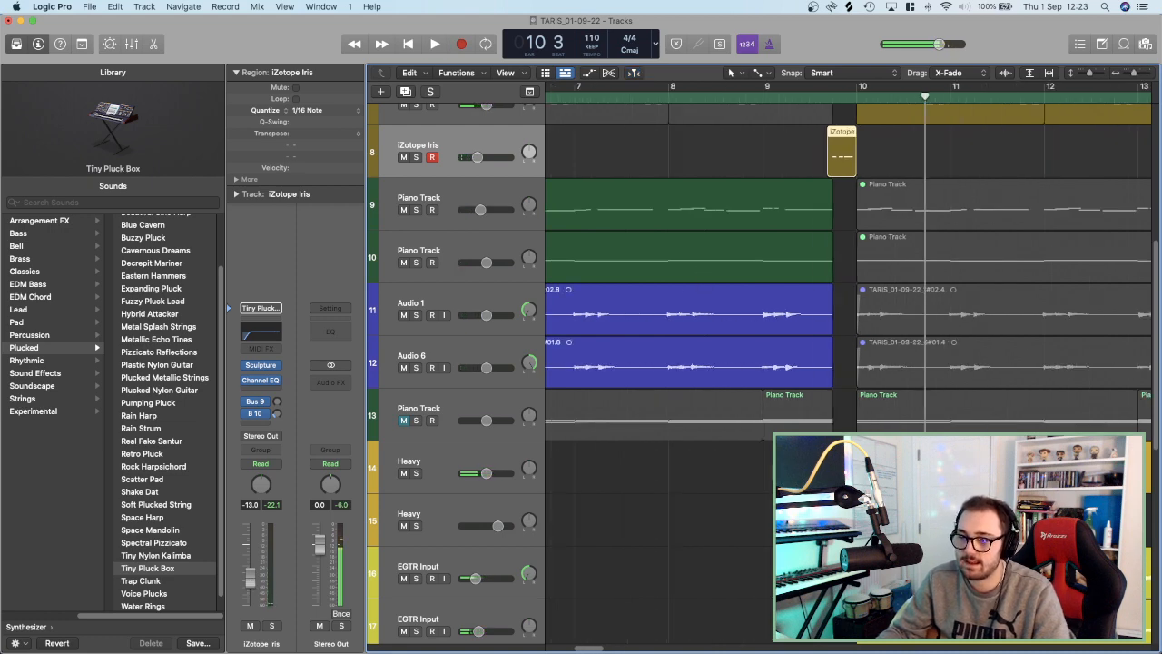
key("super+Left")
key("super+Up")
key("super+Up")
key("super+Up")
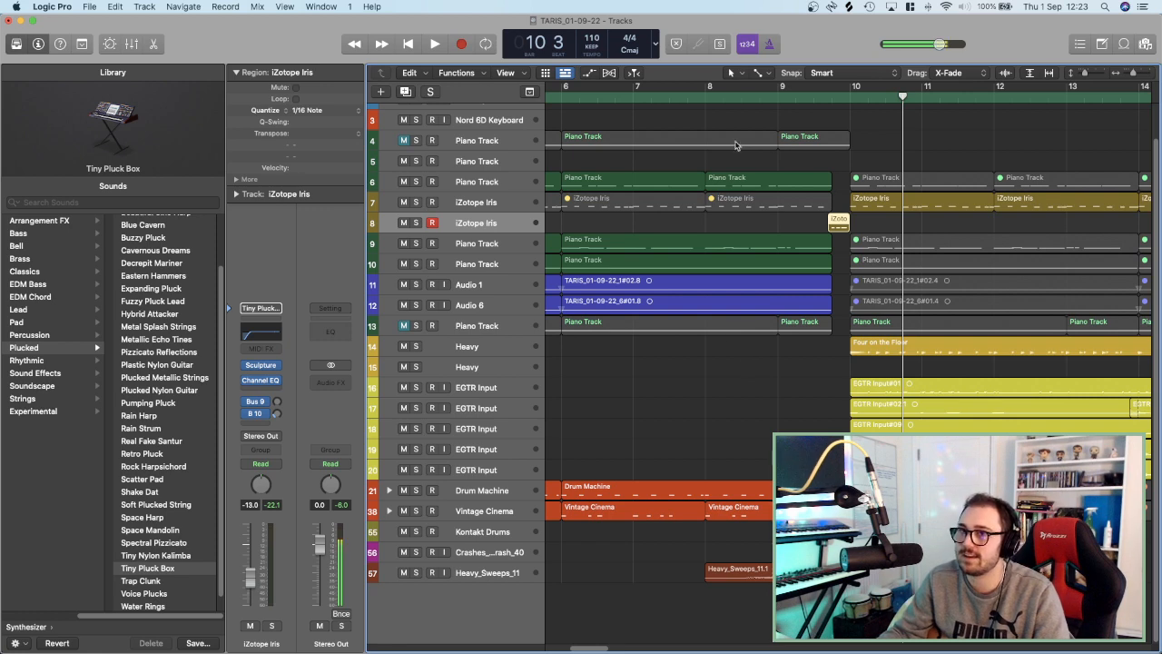
left_click(711, 97)
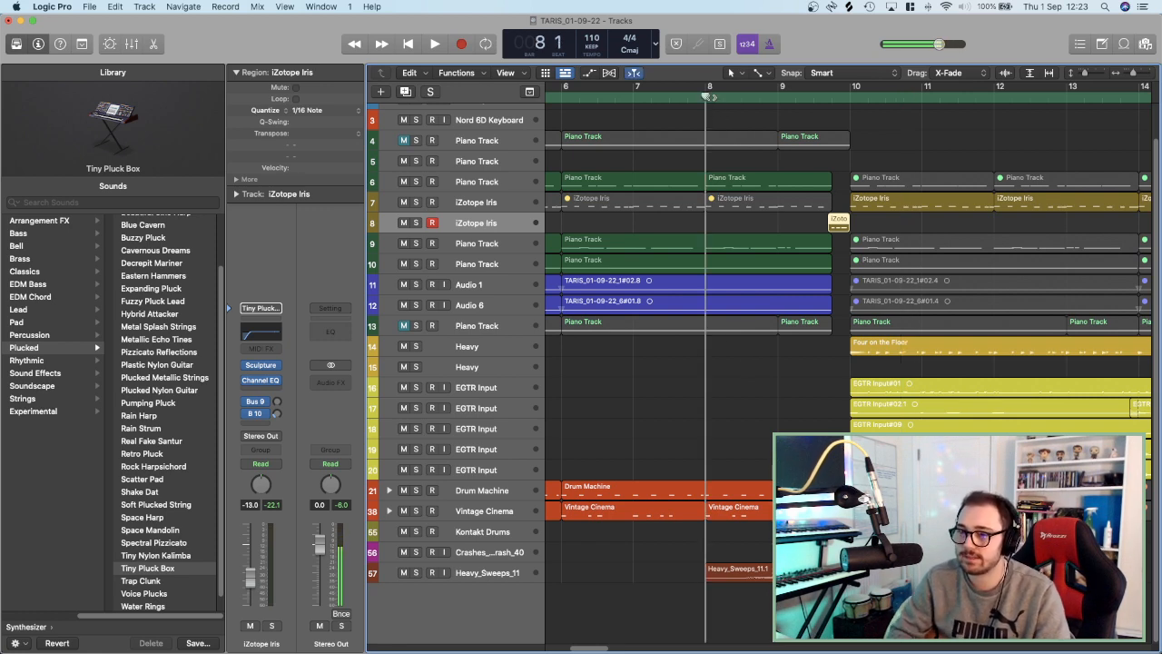
key("space")
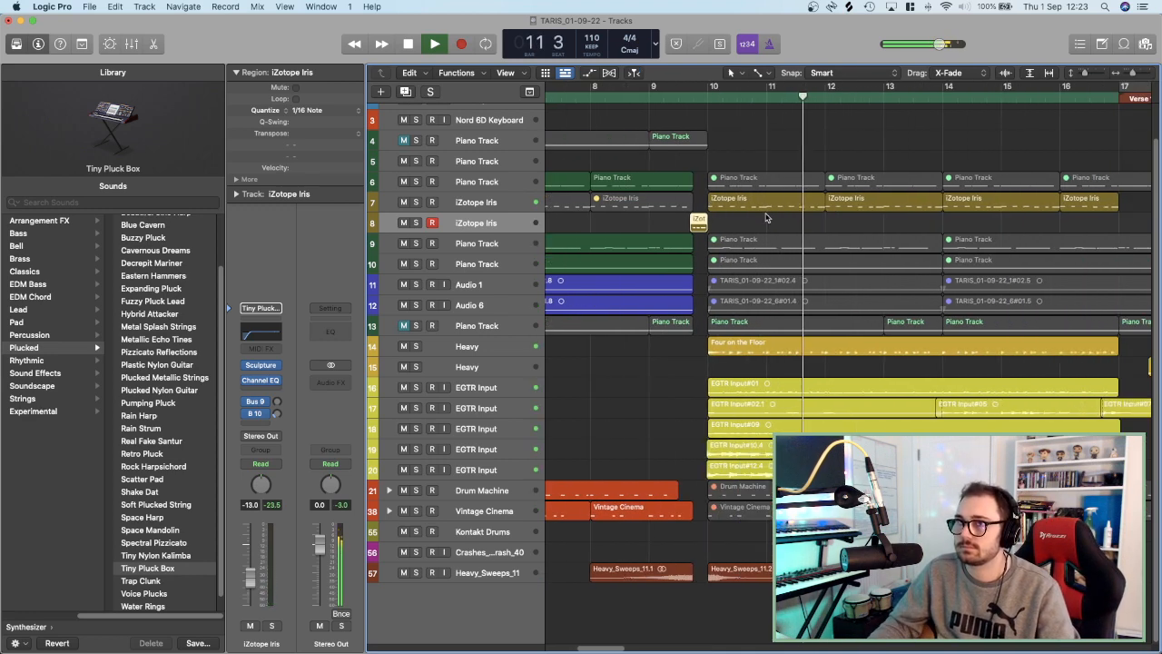
Lower the volume of the iZotope Iris track above the fill track to -11.0 dB and listen through to bar 19.
key("super+Down")
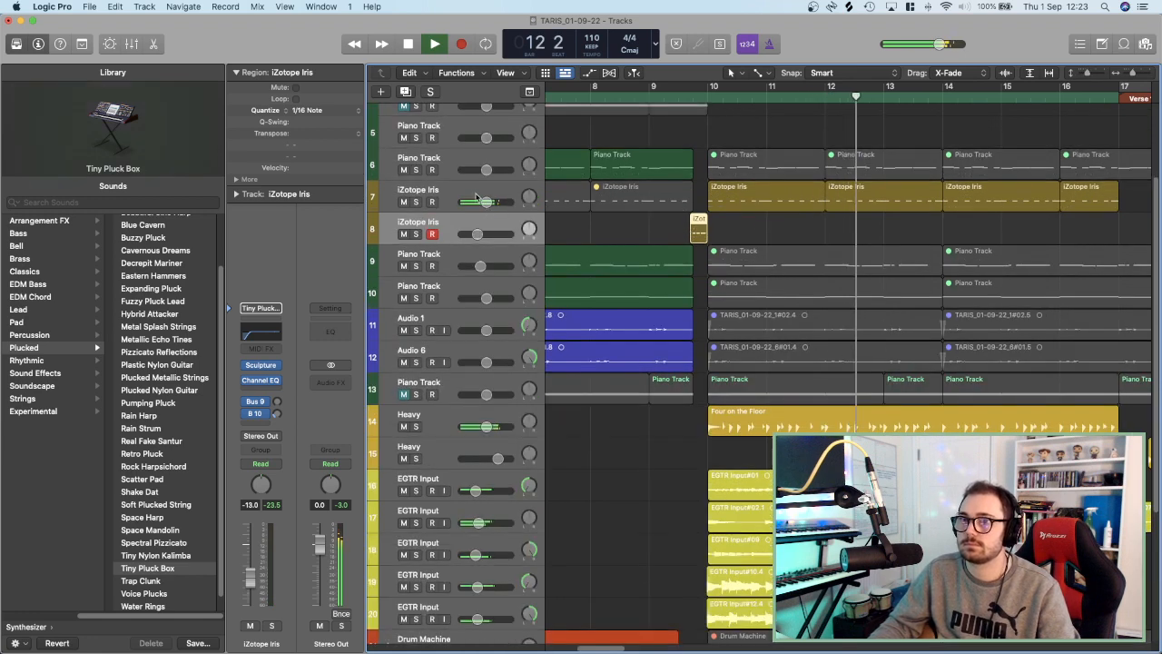
left_click(475, 195)
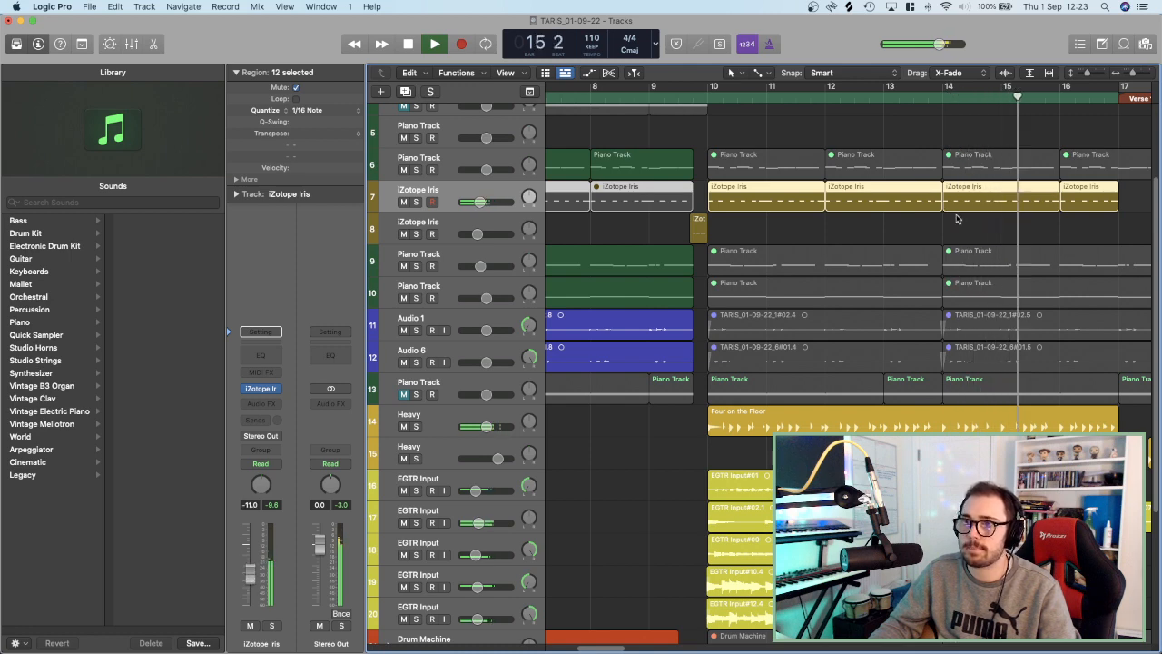
key("super+Left")
scroll(943, 215, "right", 3)
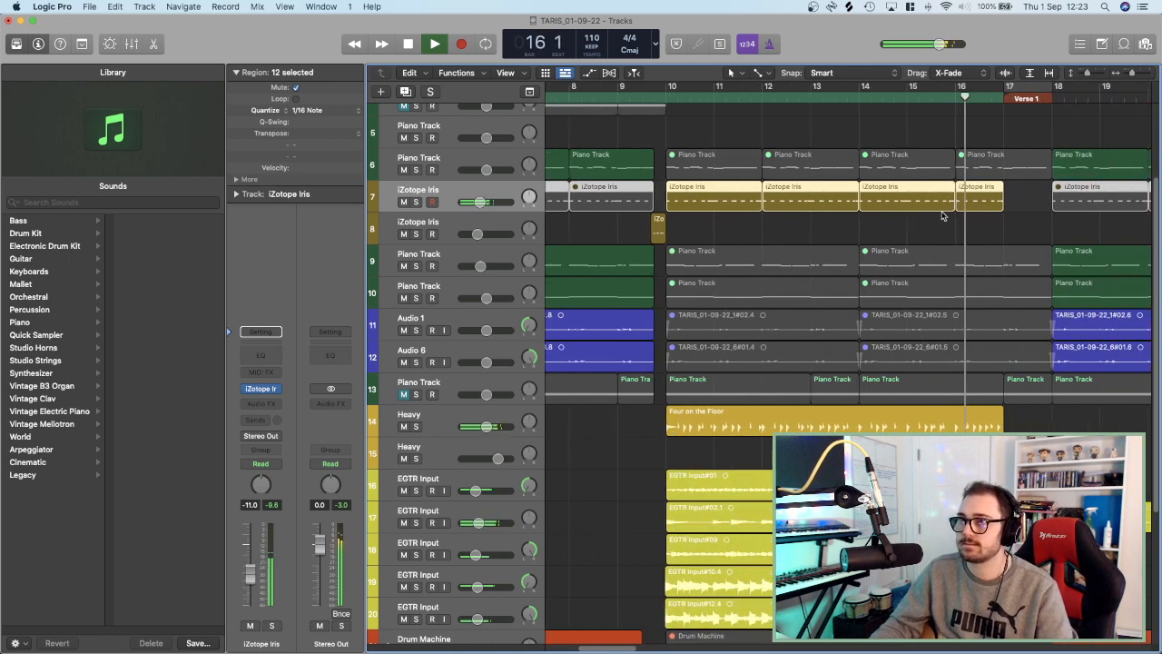
key("super+Left")
key("super+Left")
key("super+Left")
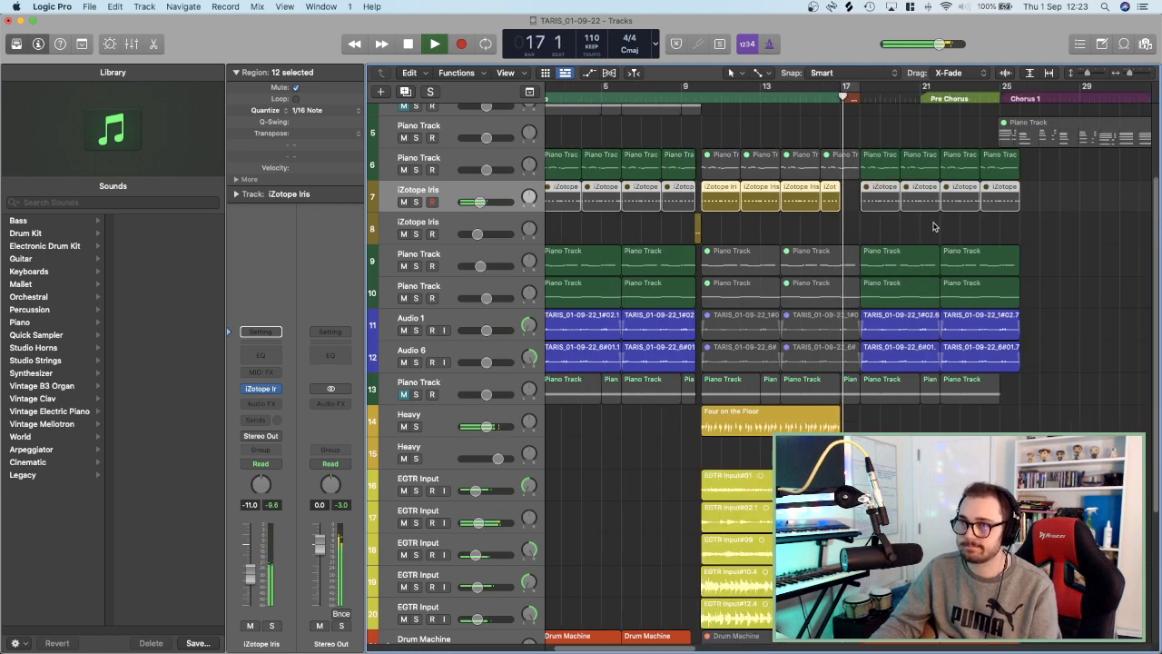
scroll(935, 227, "right", 3)
key("super+Up")
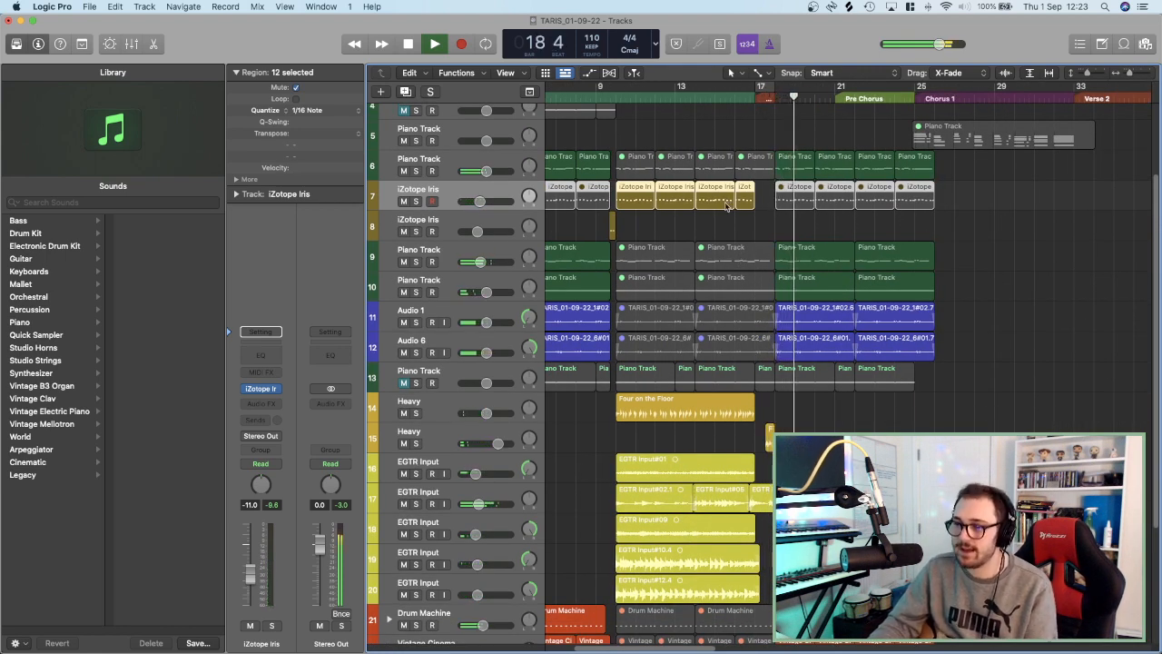
key("space")
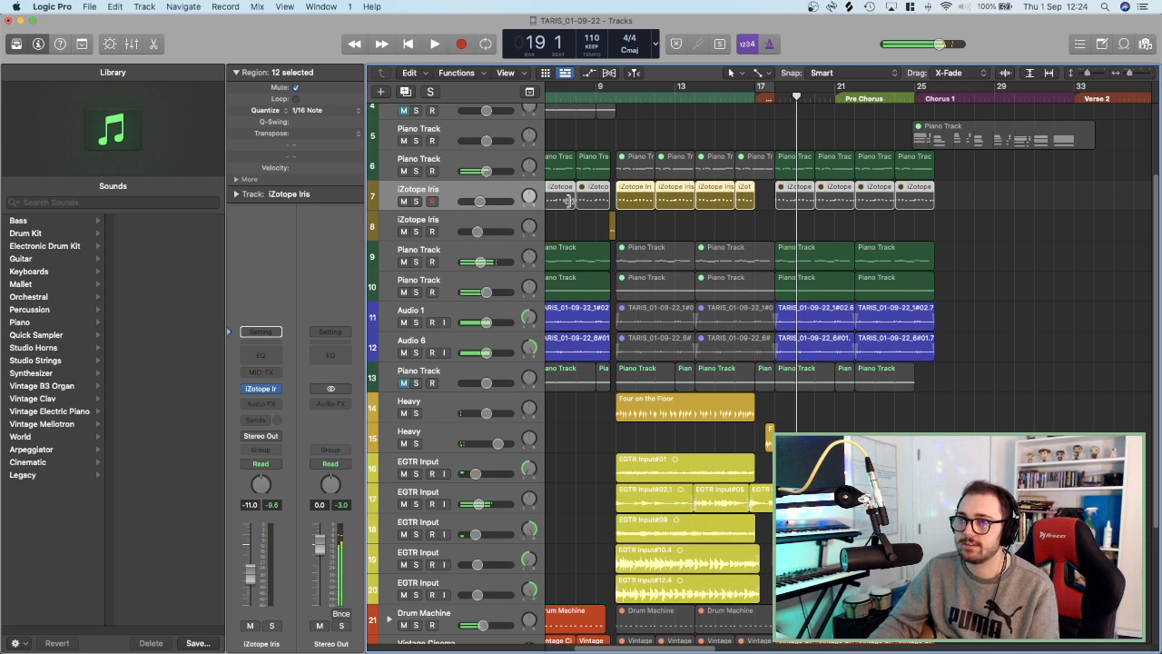
Duplicate the iZotope Iris track with its instrument settings and set a cycle range from bar 10 to bar 17.
left_click(405, 92)
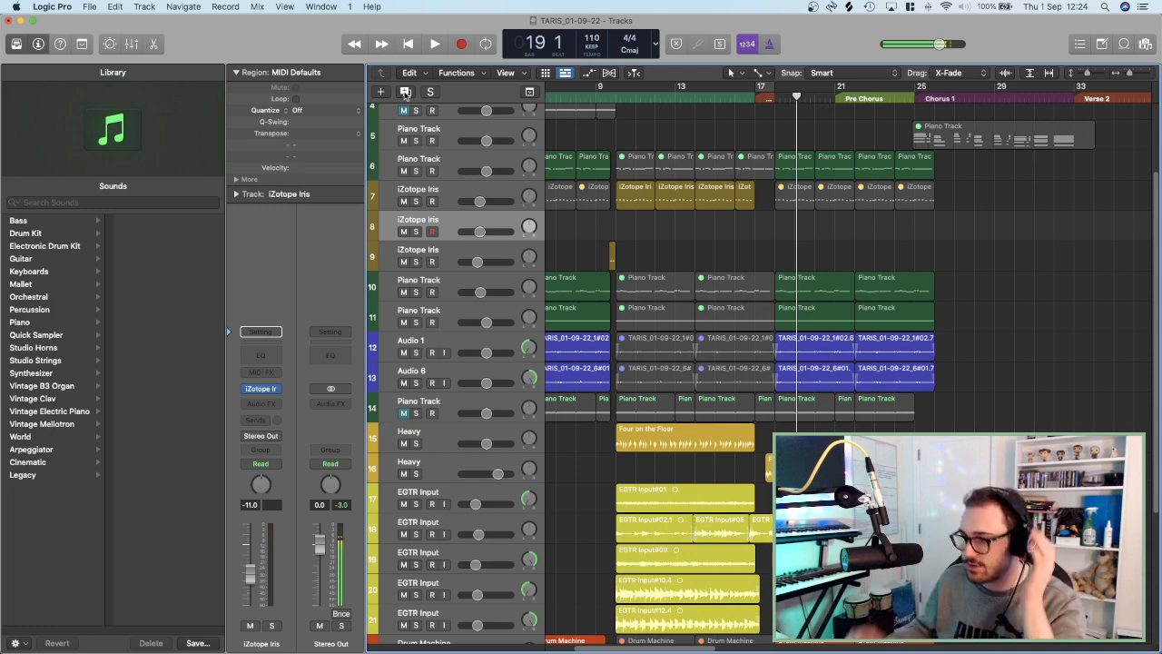
scroll(446, 204, "down", 1)
double_click(595, 98)
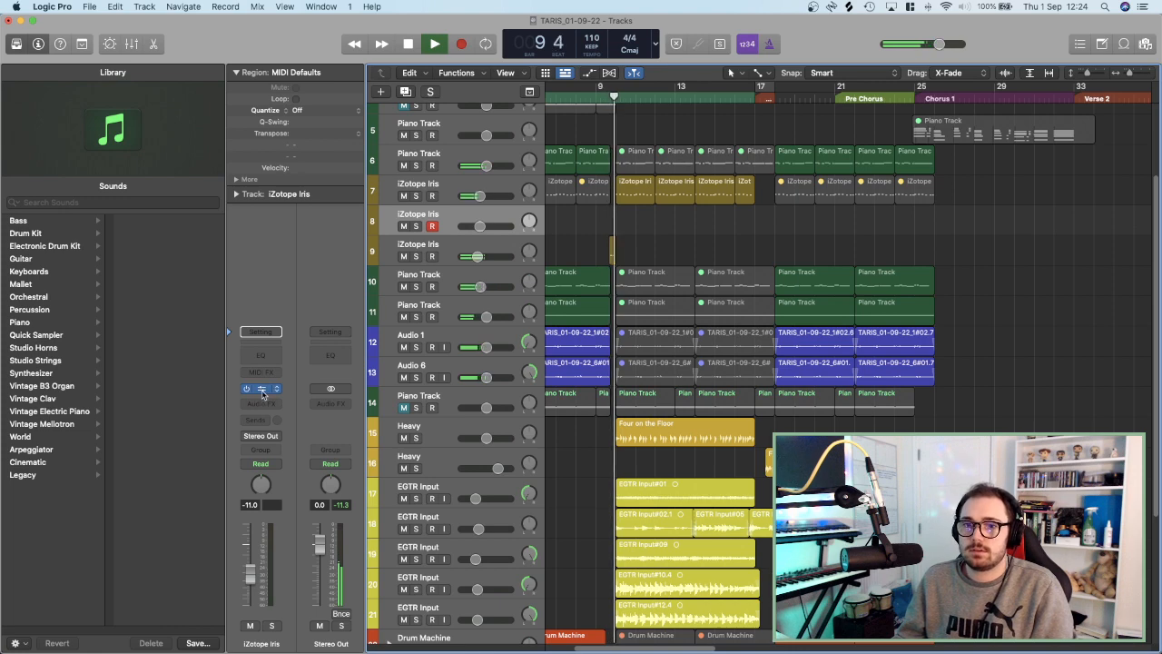
left_click_drag(621, 87, 771, 86)
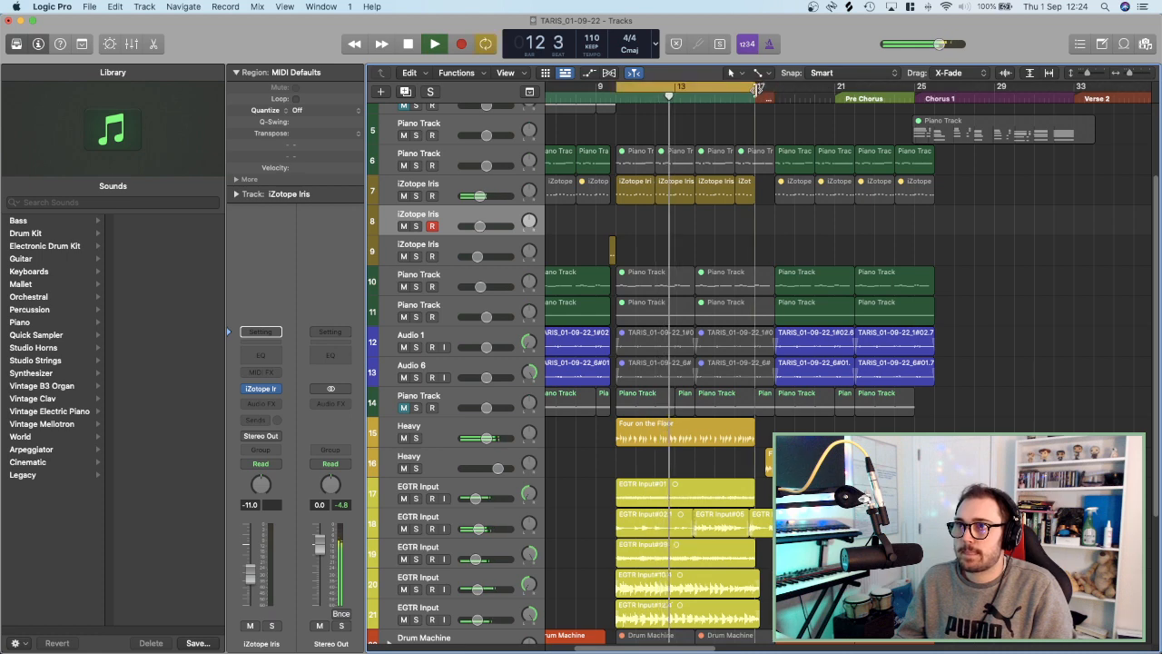
Open the Four on the Floor drummer region in the editor and play the looped section.
scroll(711, 244, "down", 6)
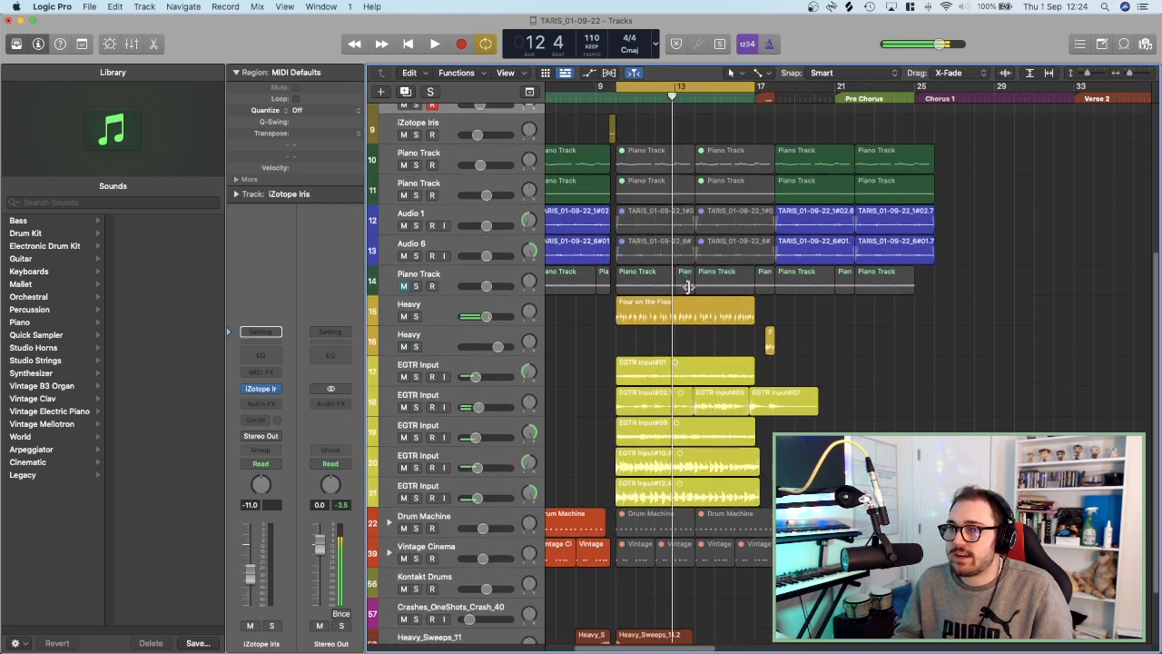
left_click(493, 278)
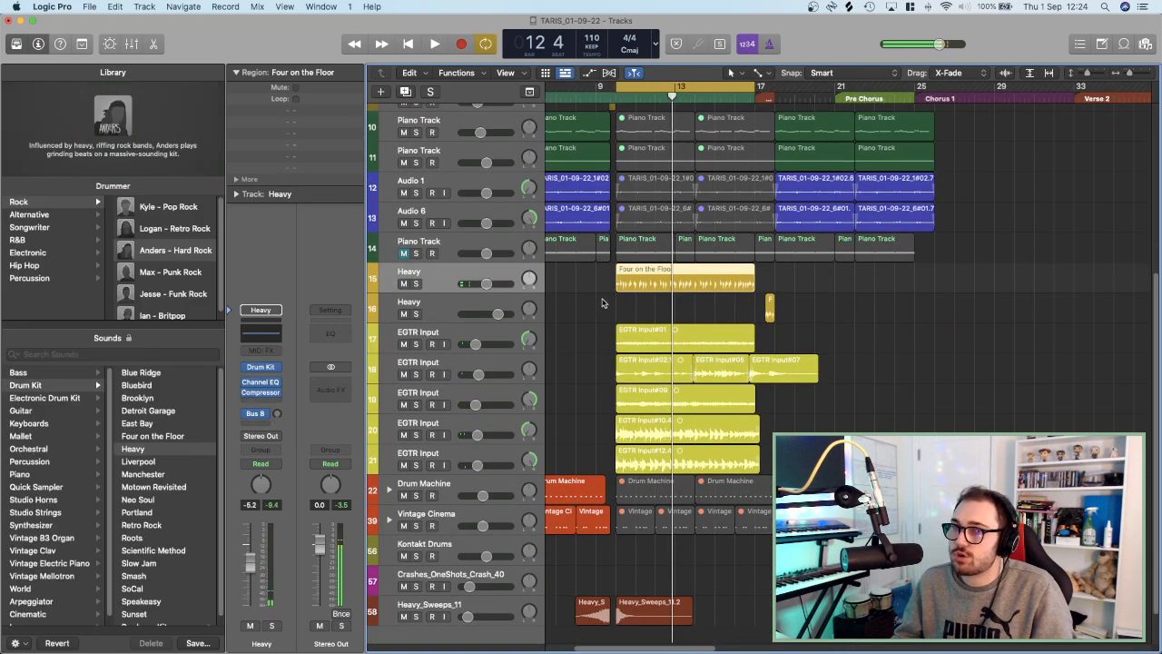
double_click(651, 271)
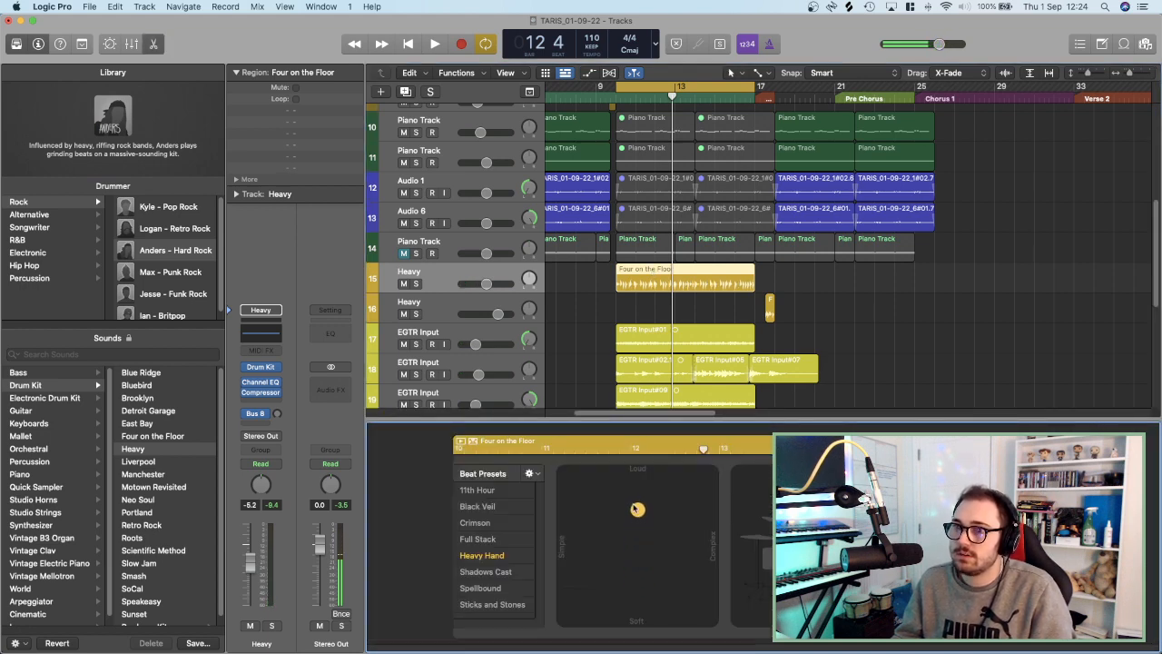
key("space")
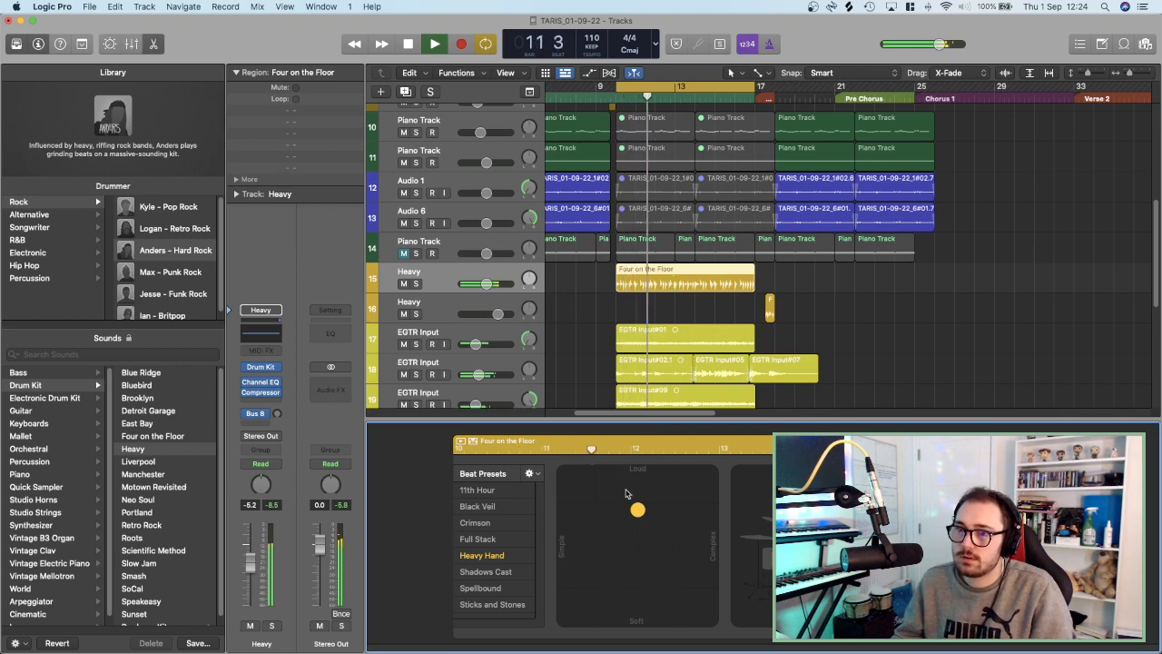
key("space")
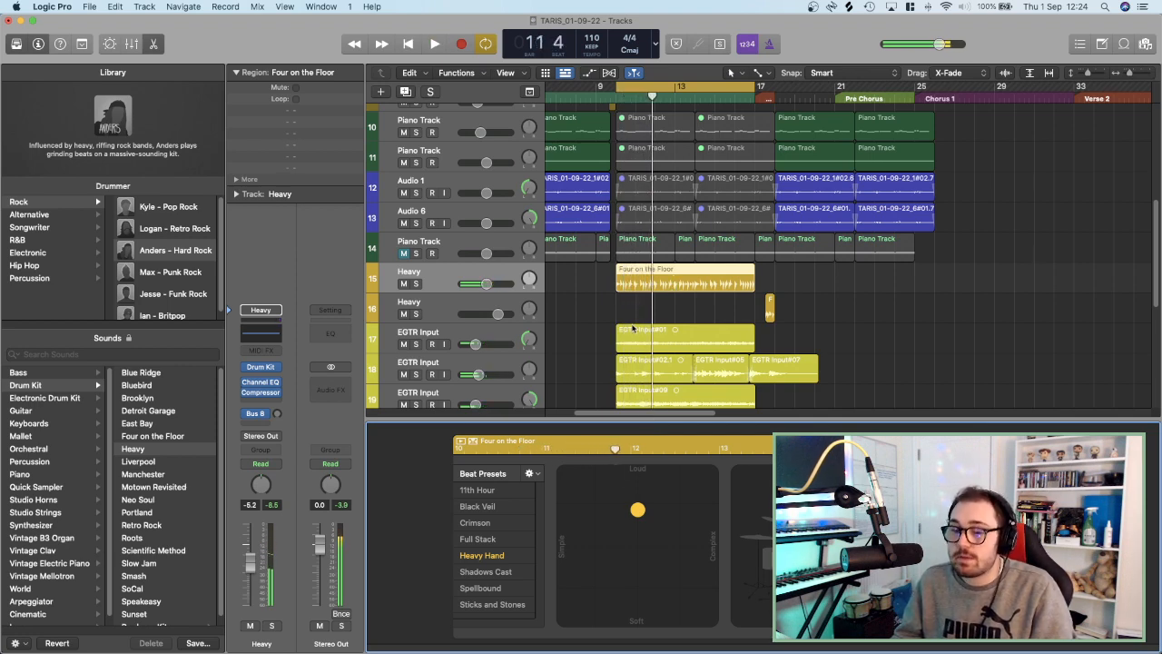
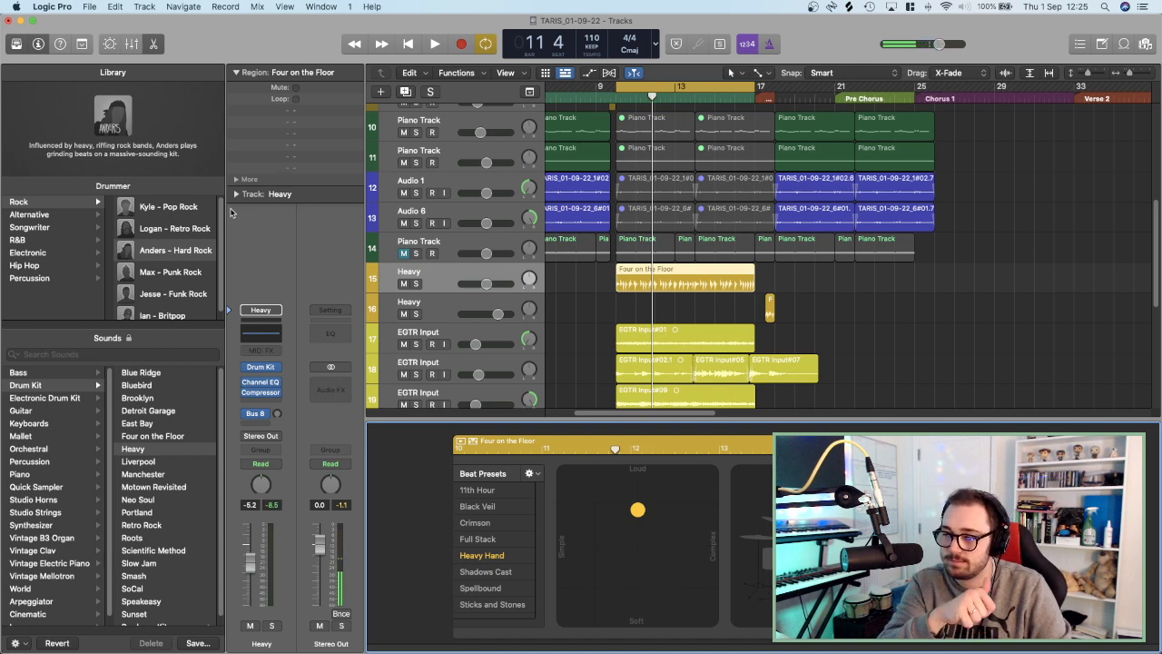
Look through the existing drum, Kontakt and piano tracks for a suitable instrument while the loop plays.
key("space")
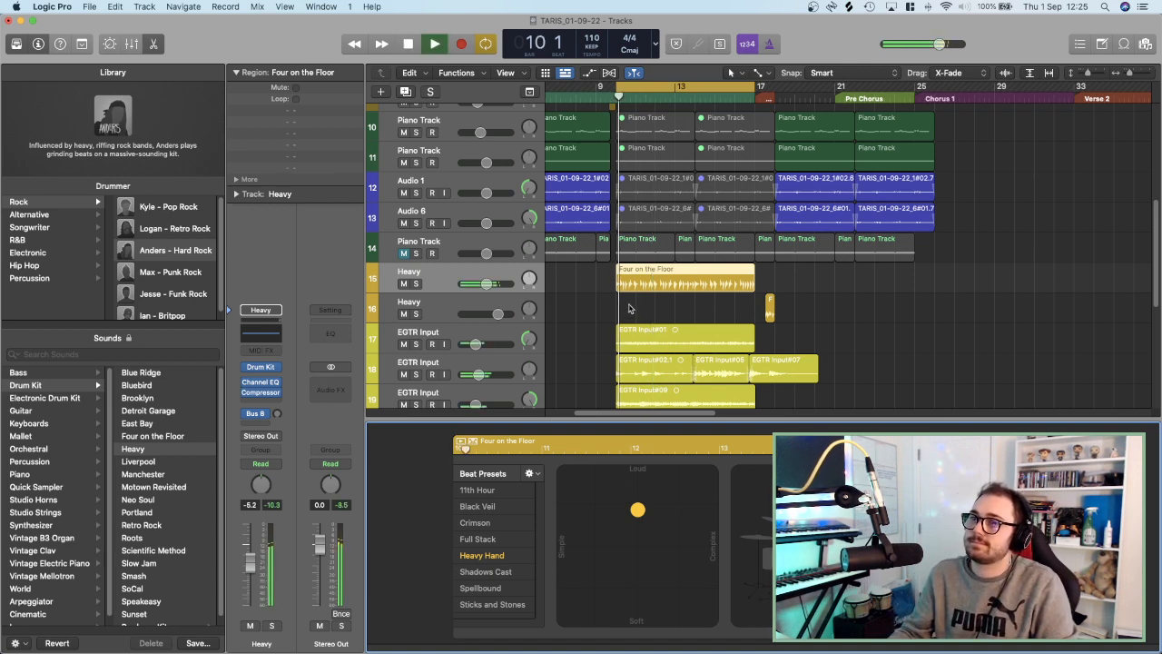
left_click(603, 309)
scroll(563, 266, "left", 3)
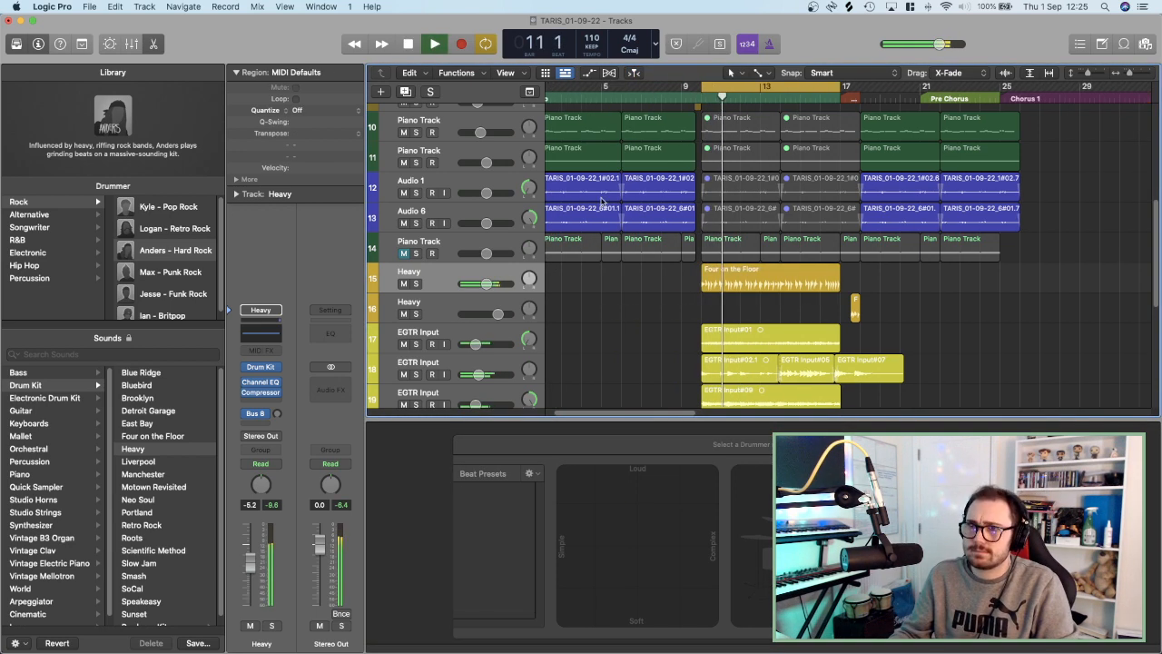
scroll(596, 261, "down", 1)
scroll(599, 277, "down", 6)
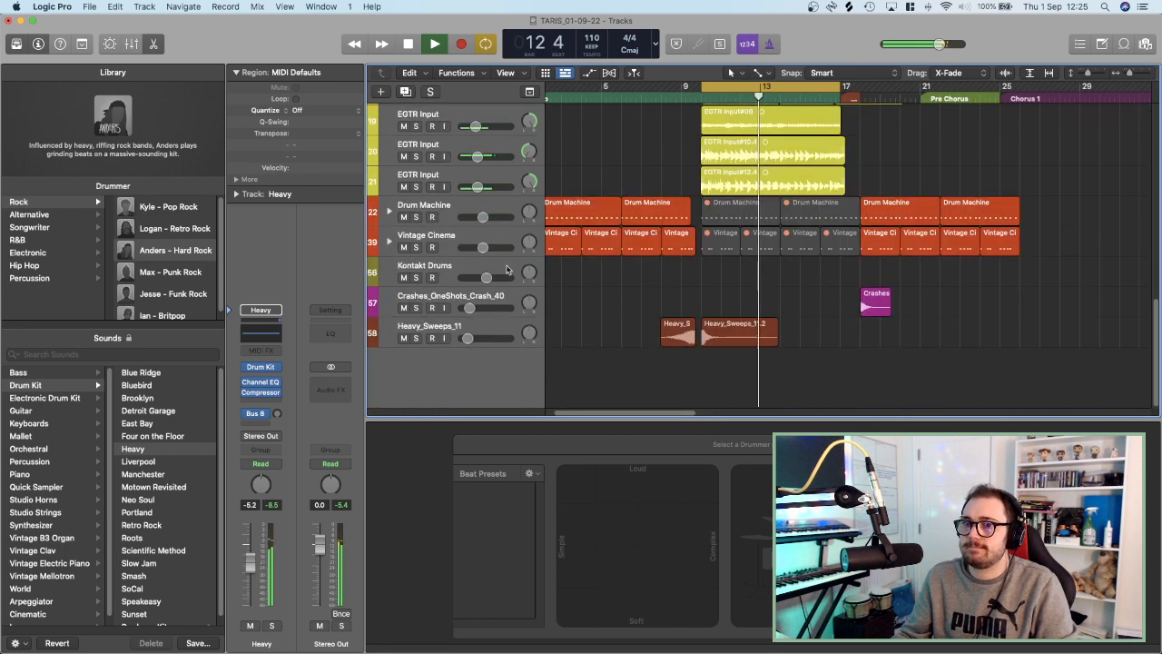
left_click(599, 274)
scroll(626, 259, "up", 8)
scroll(632, 253, "up", 1)
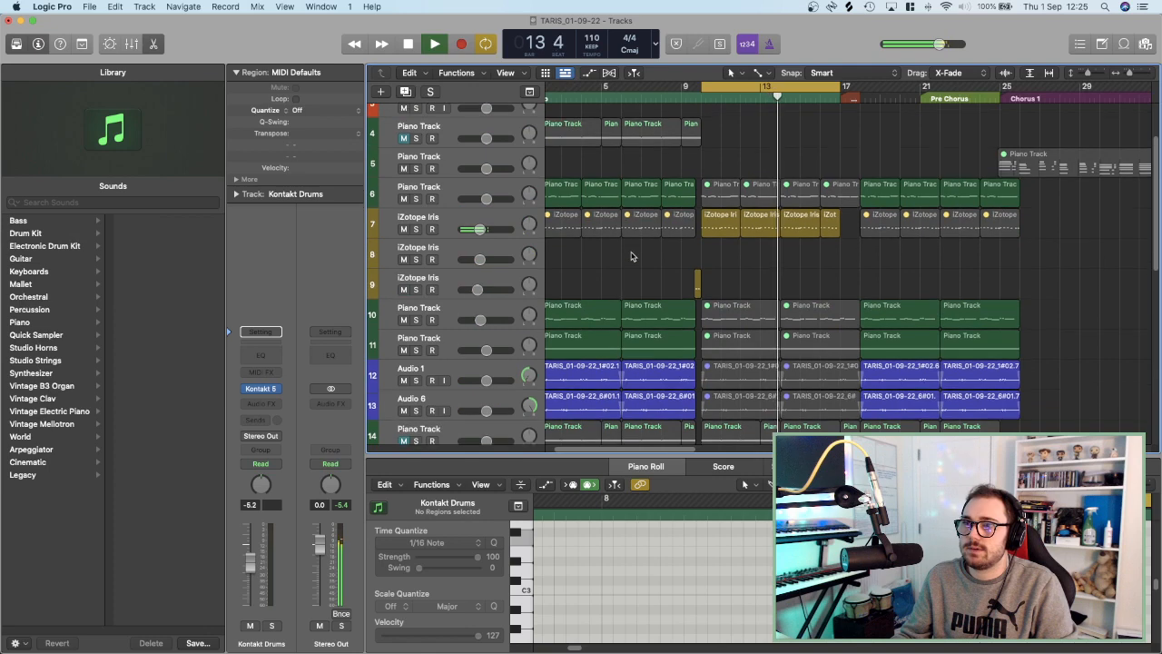
left_click(481, 162)
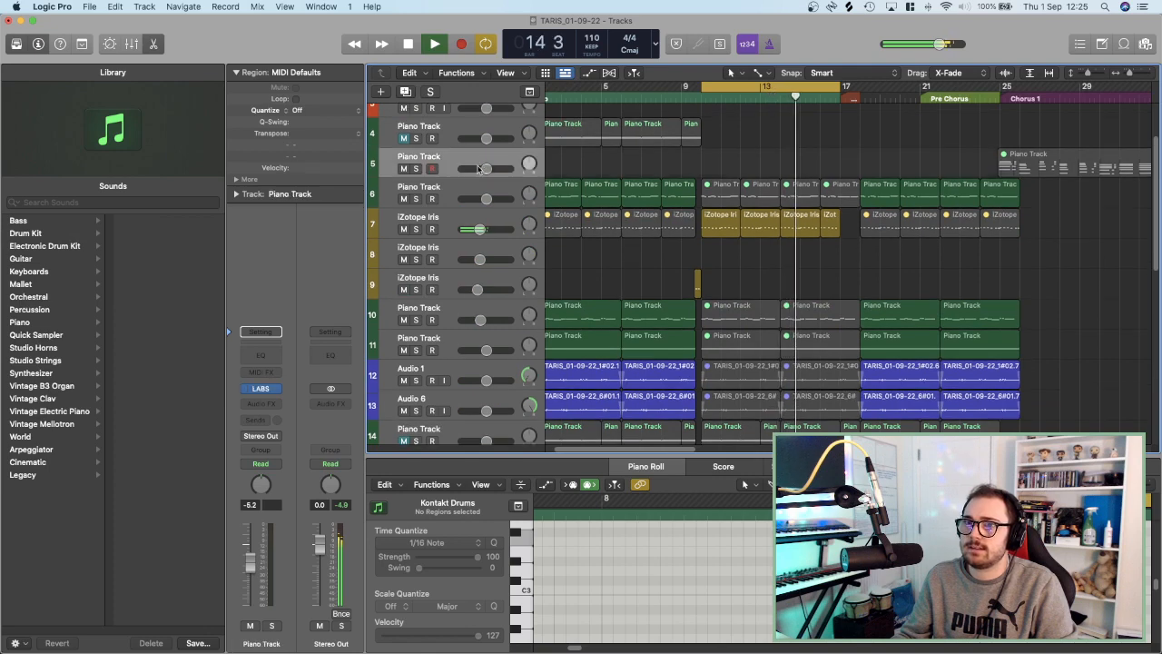
Open Iris on the duplicated track, audition Alpha Synth Lead and Atlas, and load the Big Chords patch from Leads.
left_click(508, 259)
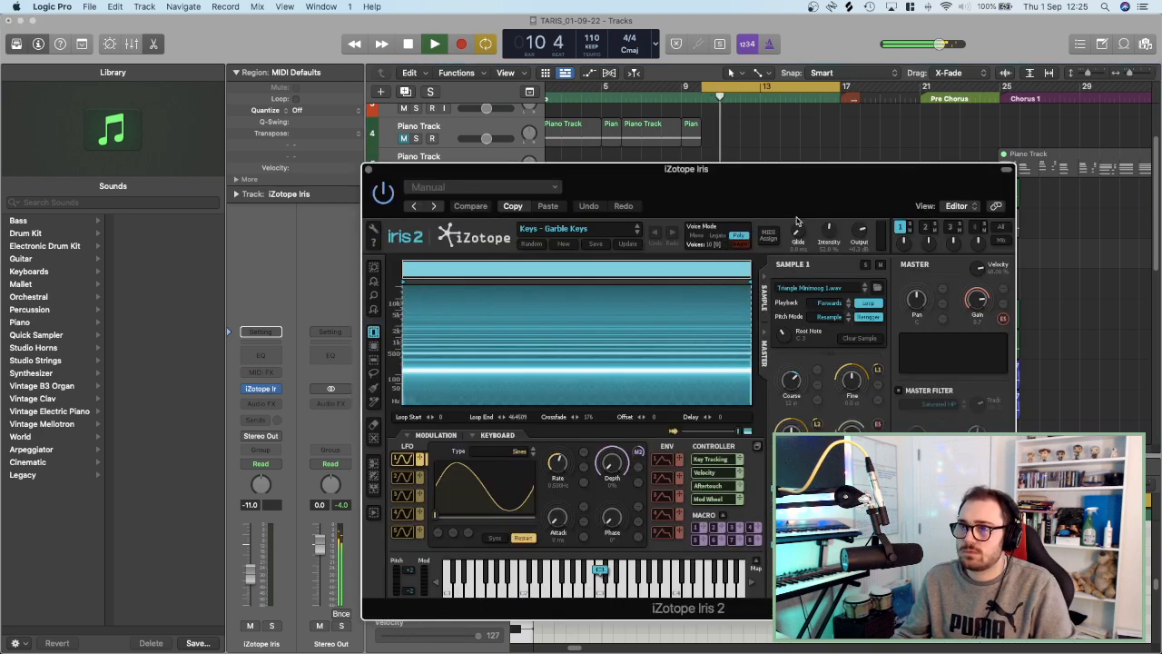
key("space")
left_click(558, 234)
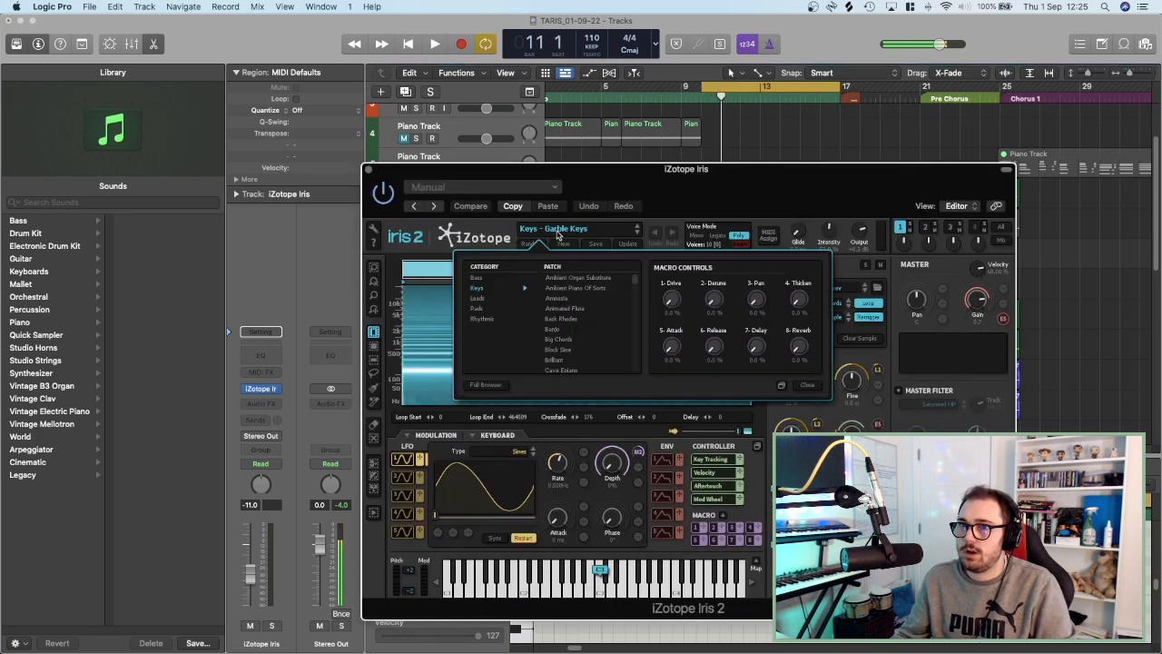
left_click(495, 301)
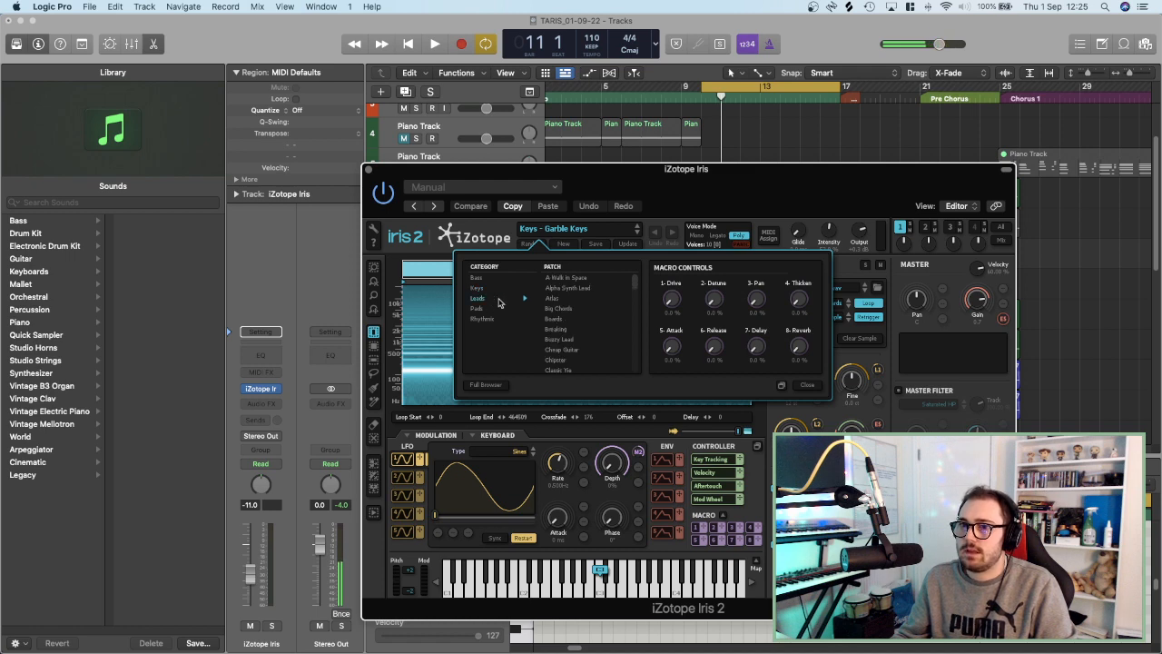
left_click(581, 289)
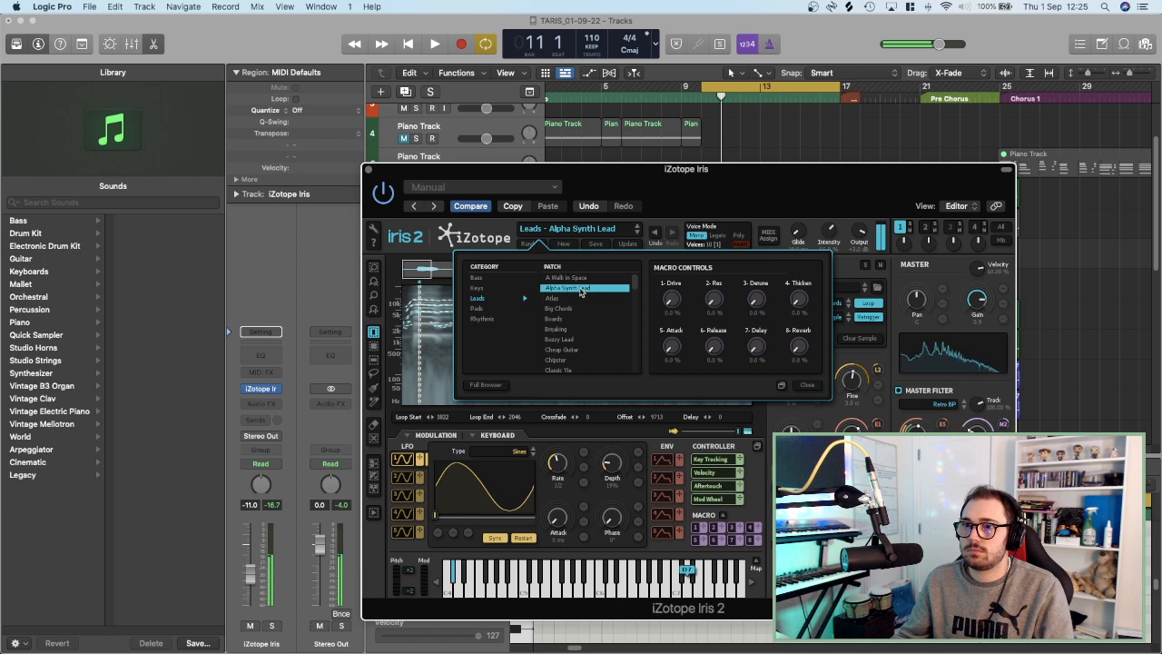
left_click(577, 299)
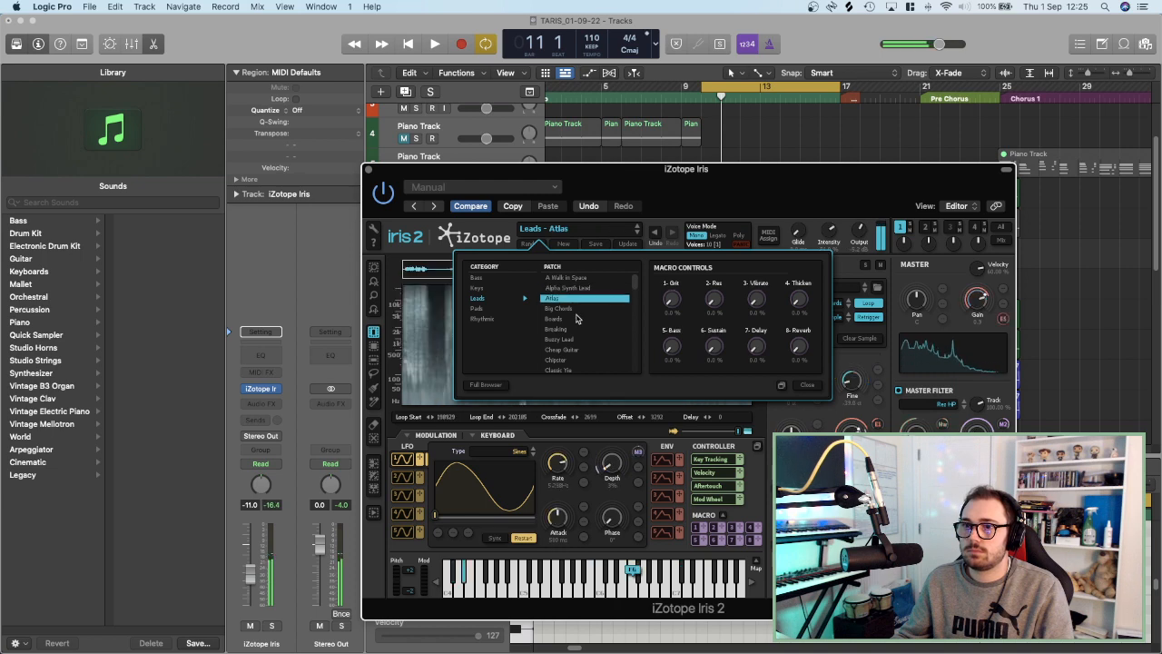
left_click(637, 234)
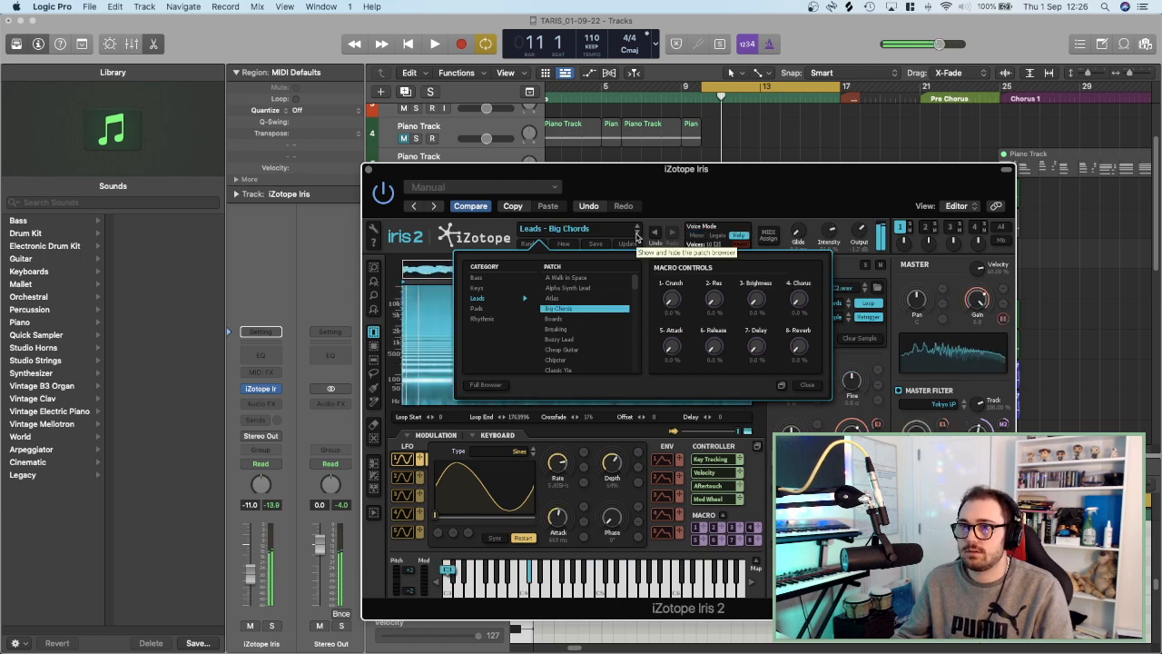
Rehearse a part with the Big Chords patch over the looped guitar section and close the Iris window.
key("space")
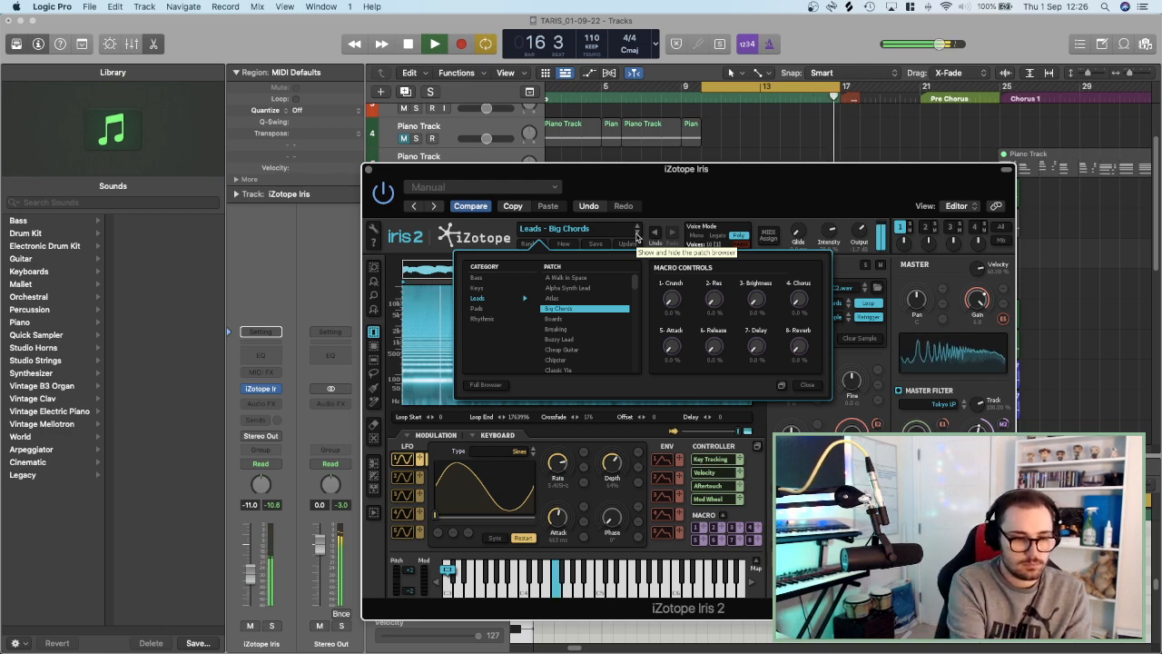
key("space")
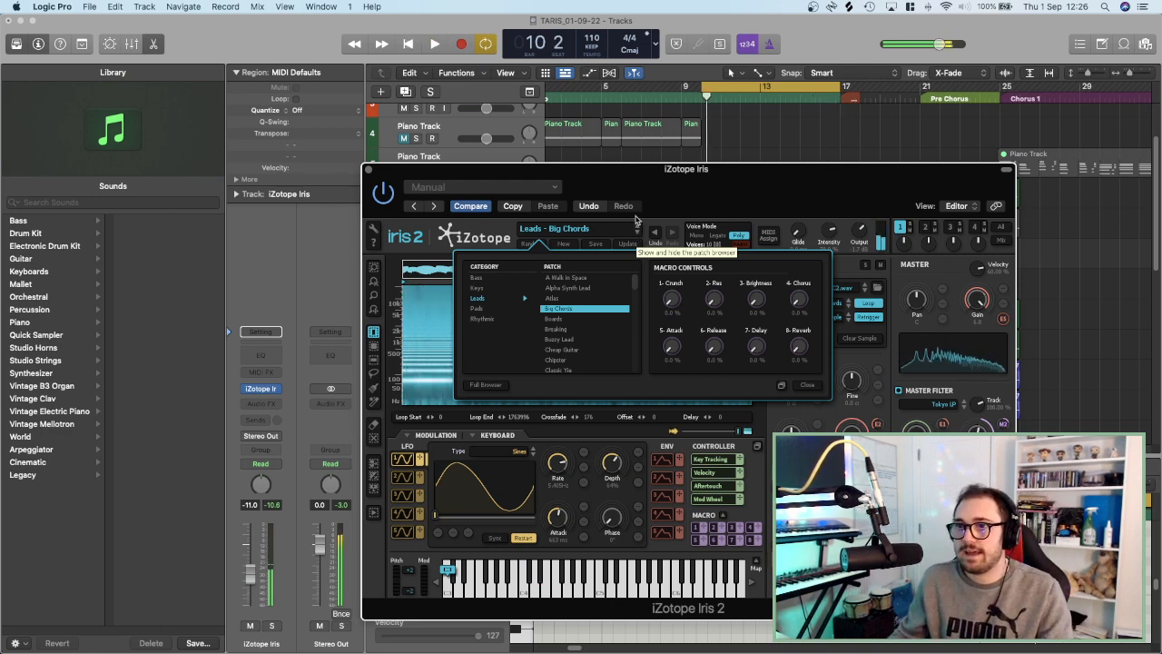
left_click(370, 171)
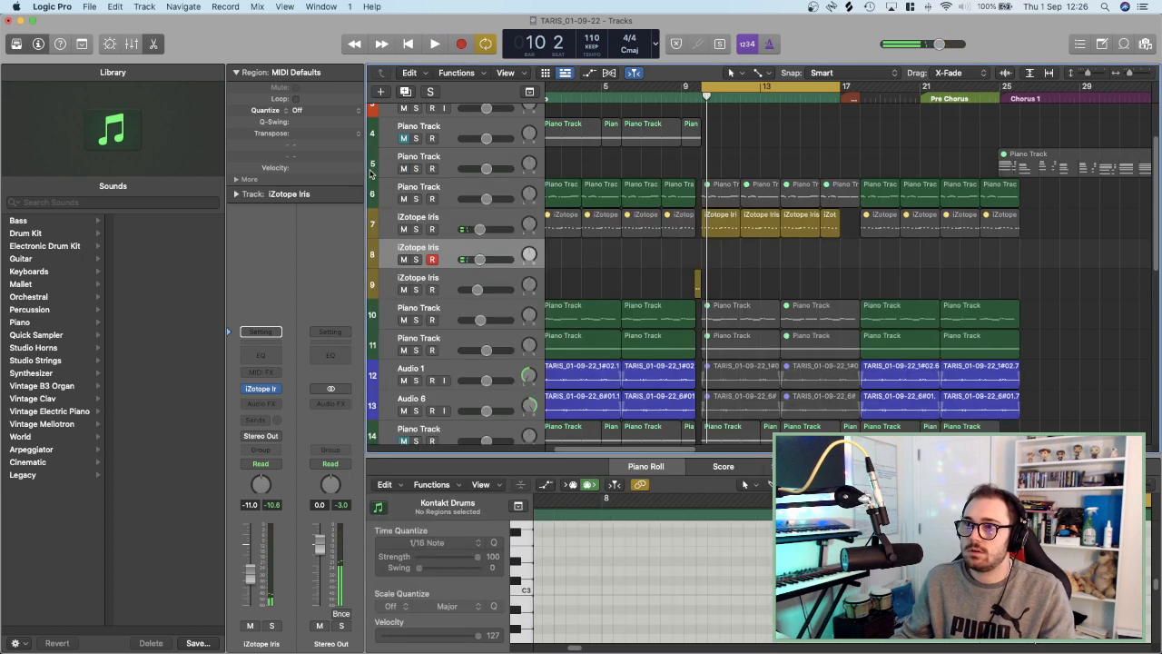
key("space")
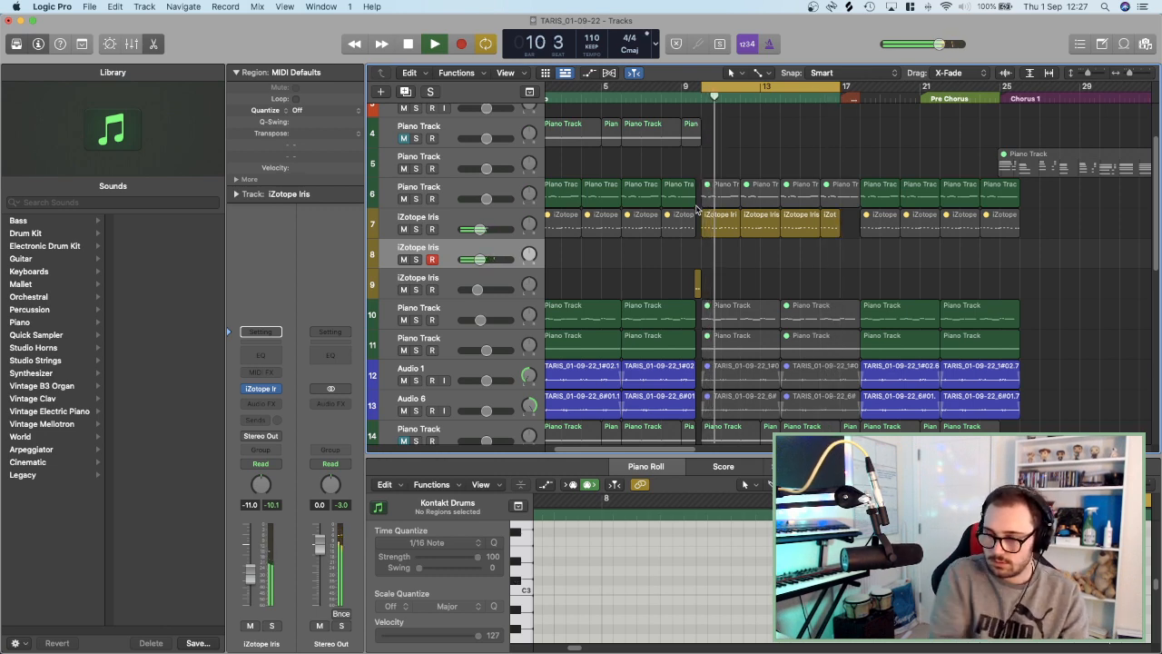
key("space")
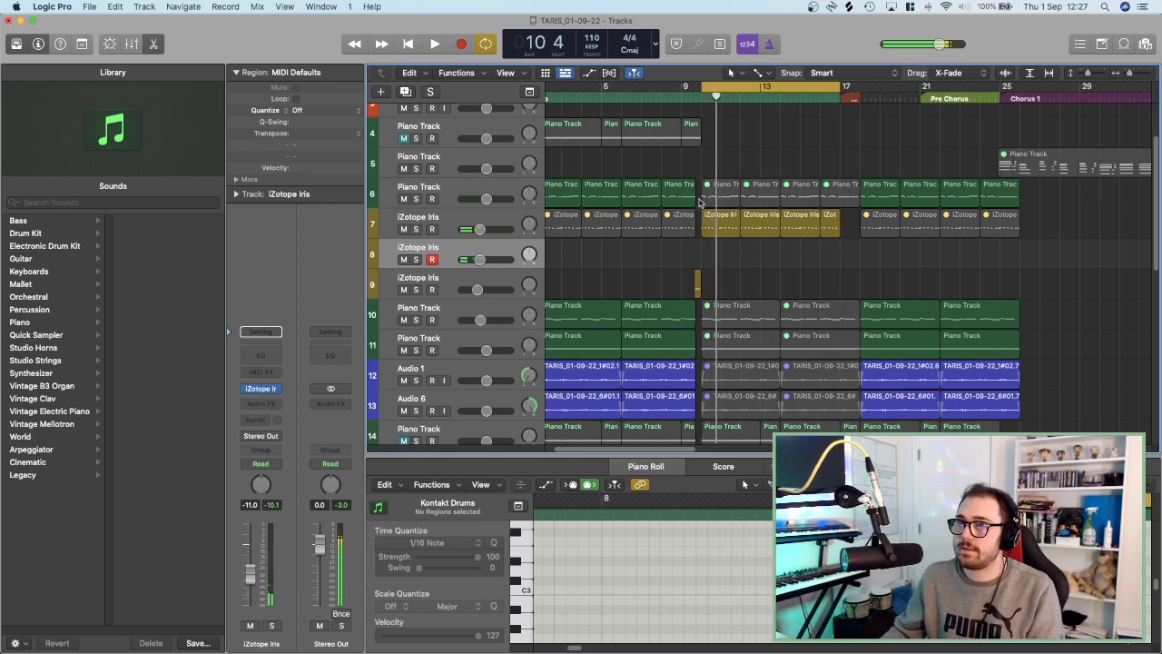
Record a Big Chords part on the armed Iris track 8, starting playback at bar 9 and stopping at bar 14.
left_click(714, 92)
left_click(684, 96)
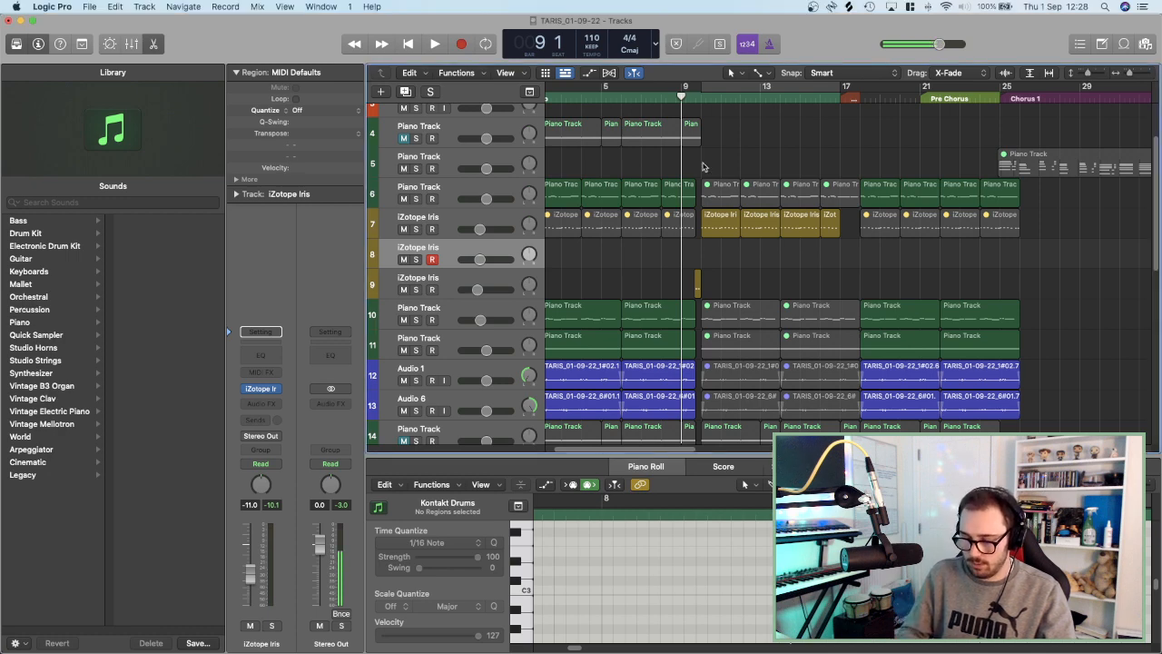
key("r")
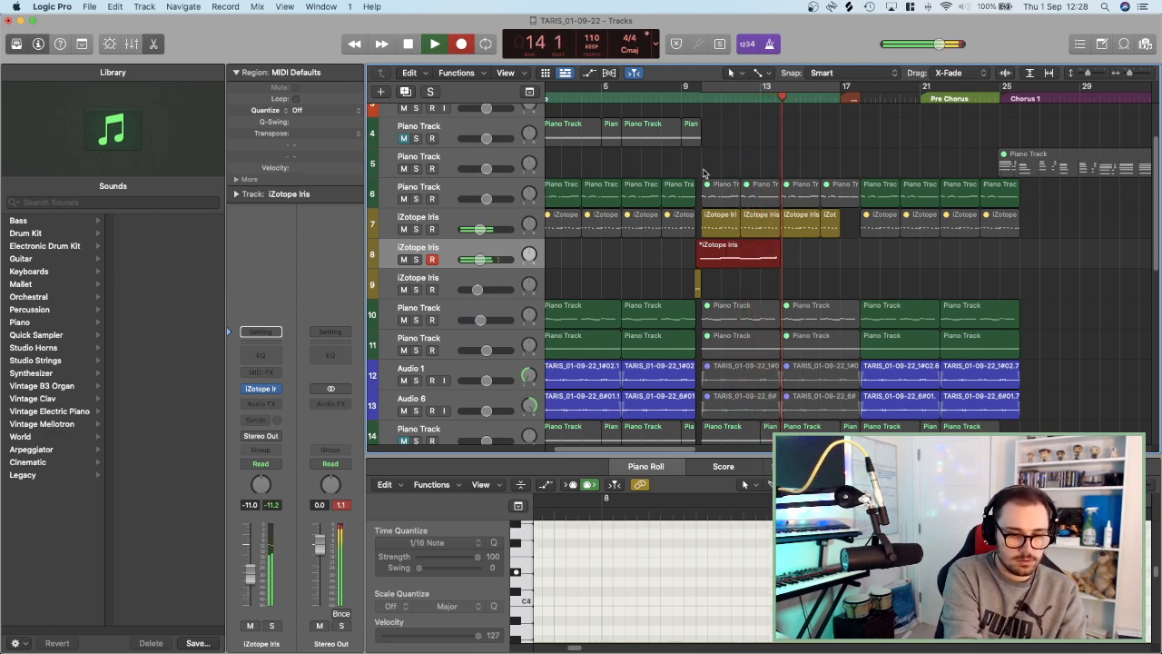
key("space")
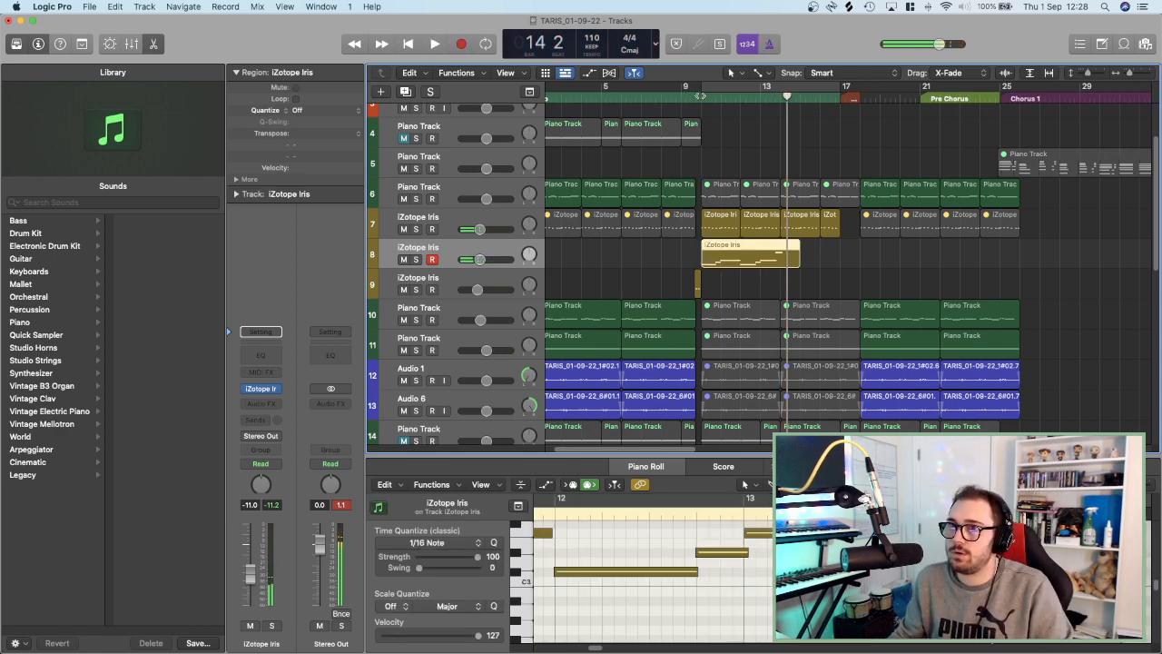
Quantize the new region on track 8 to 1/16 notes and play it from bar 10.
left_click(701, 96)
key("space")
left_click(300, 110)
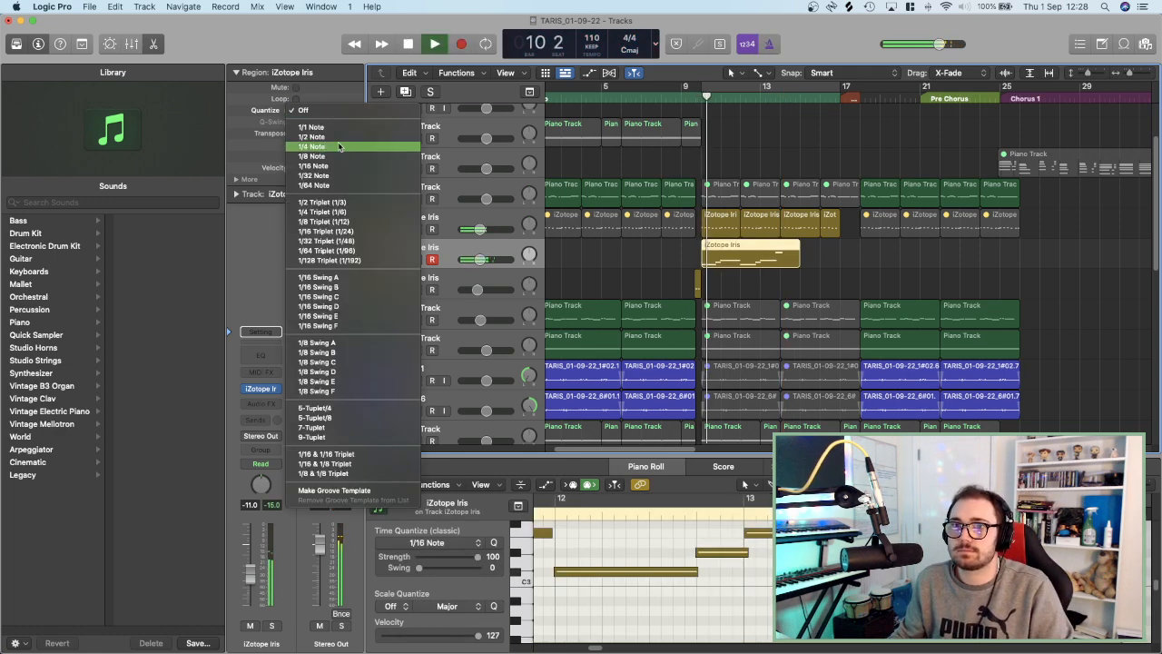
left_click(343, 166)
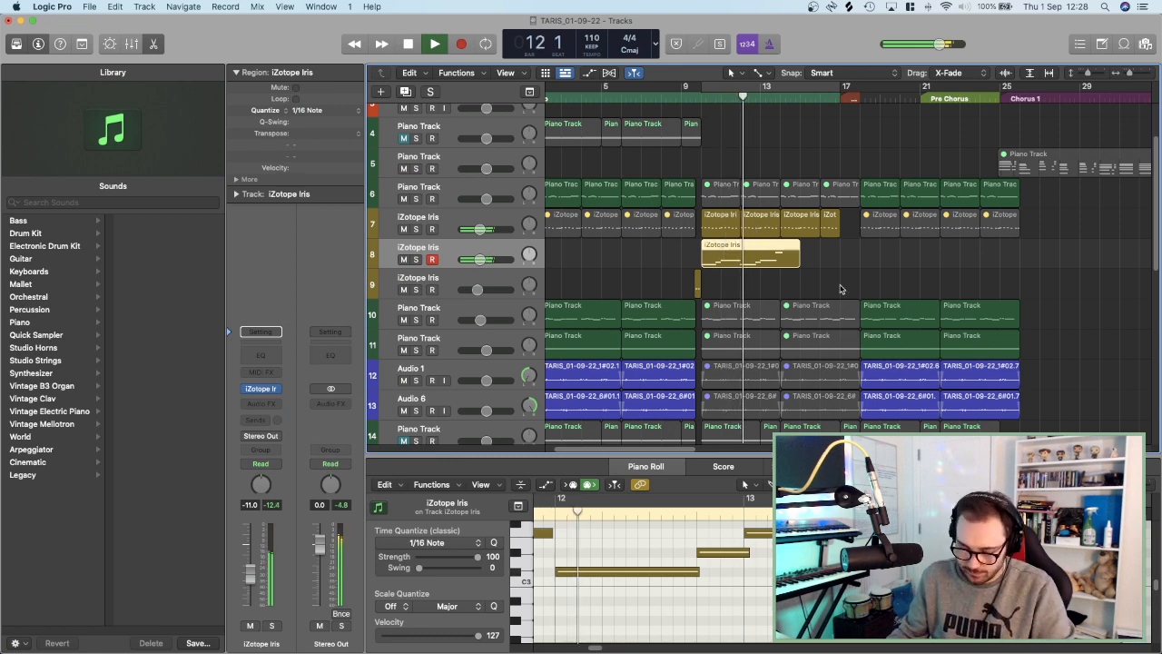
key("space")
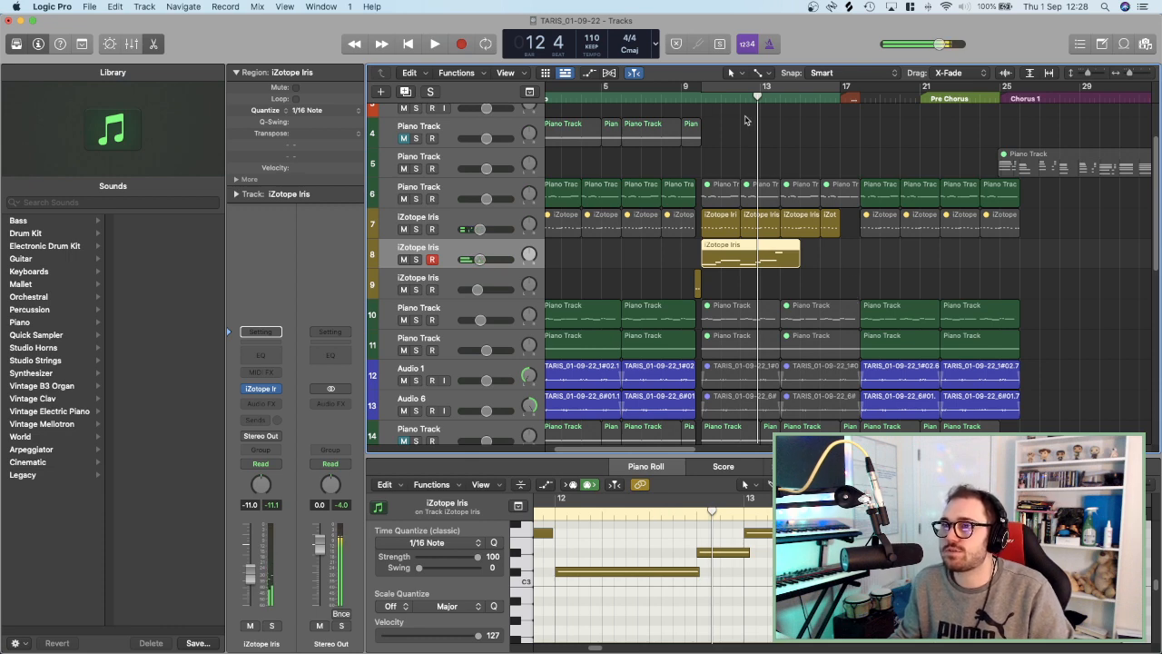
Play on into bar 13 and shorten the end of the track 8 region to about 13 4.
key("space")
key("super+Right")
key("super+Right")
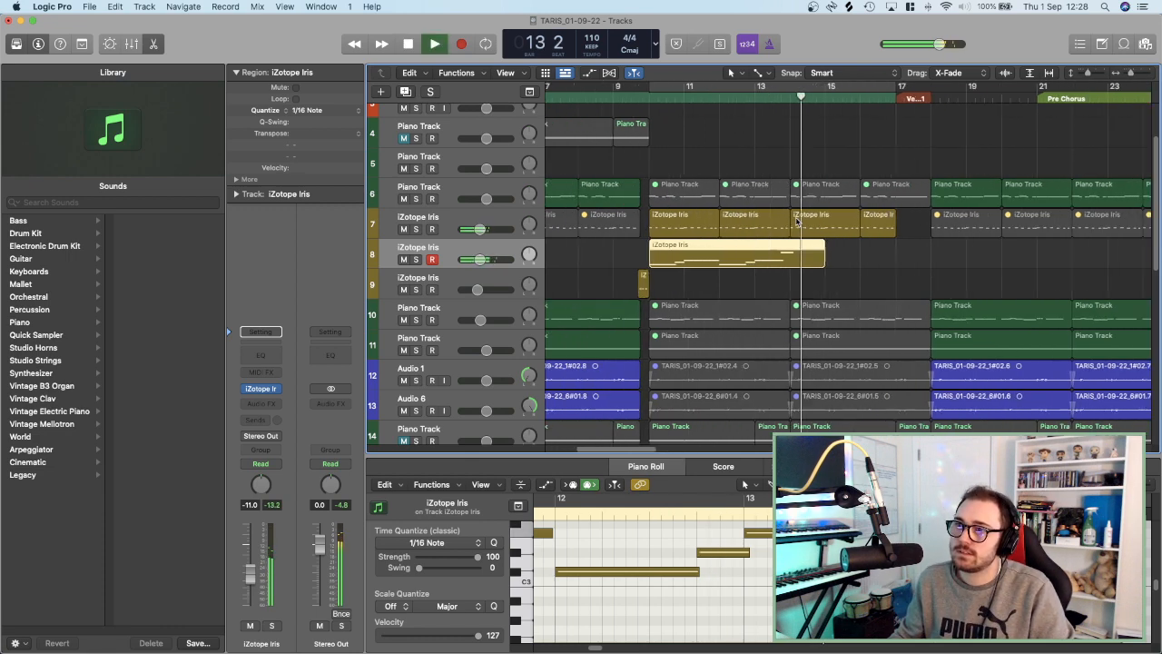
key("space")
left_click_drag(830, 261, 781, 268)
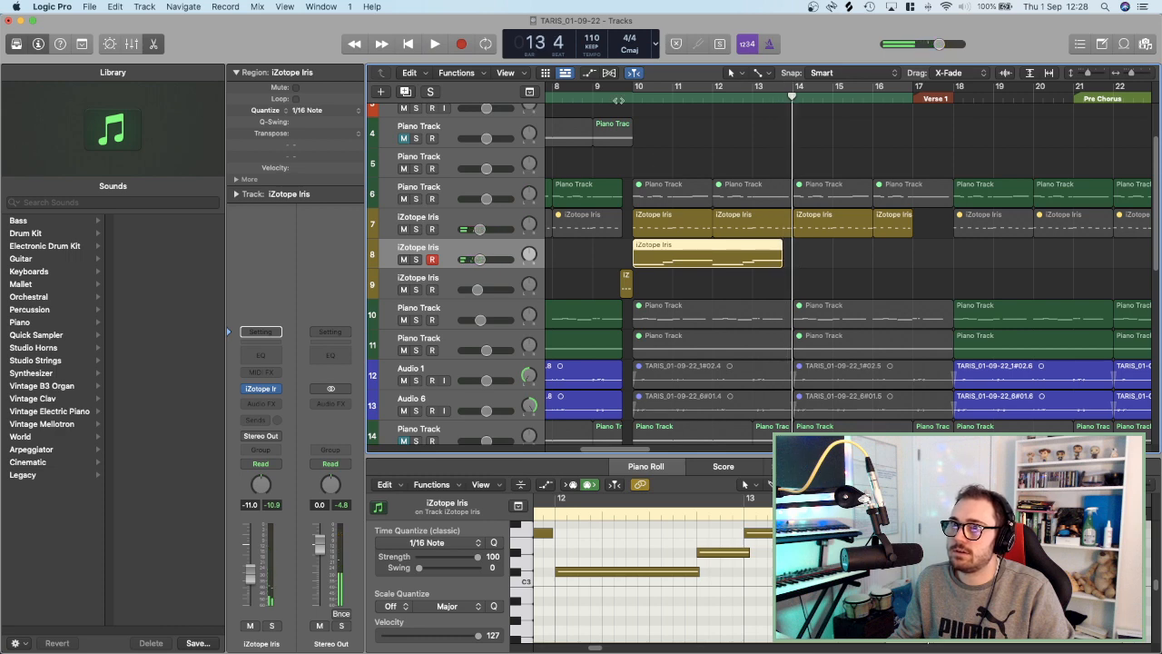
Play back the shortened track 8 region from just before bar 10 with the track rows enlarged.
left_click(619, 100)
key("space")
key("super+Left")
key("super+Left")
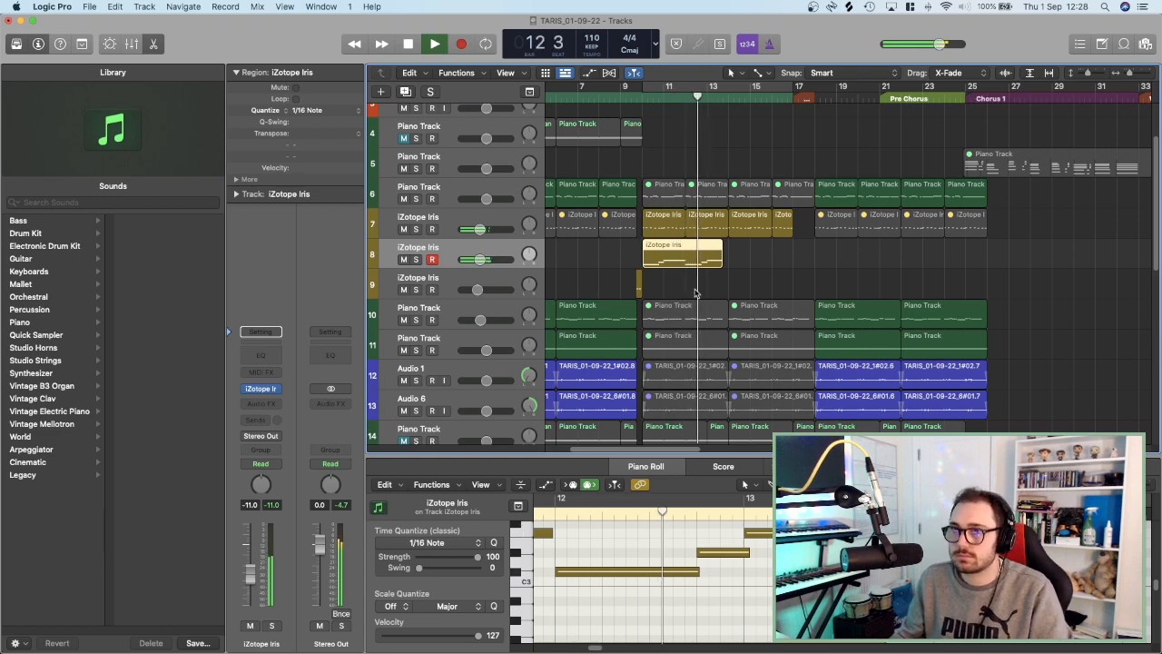
key("super+Down")
key("super+Down")
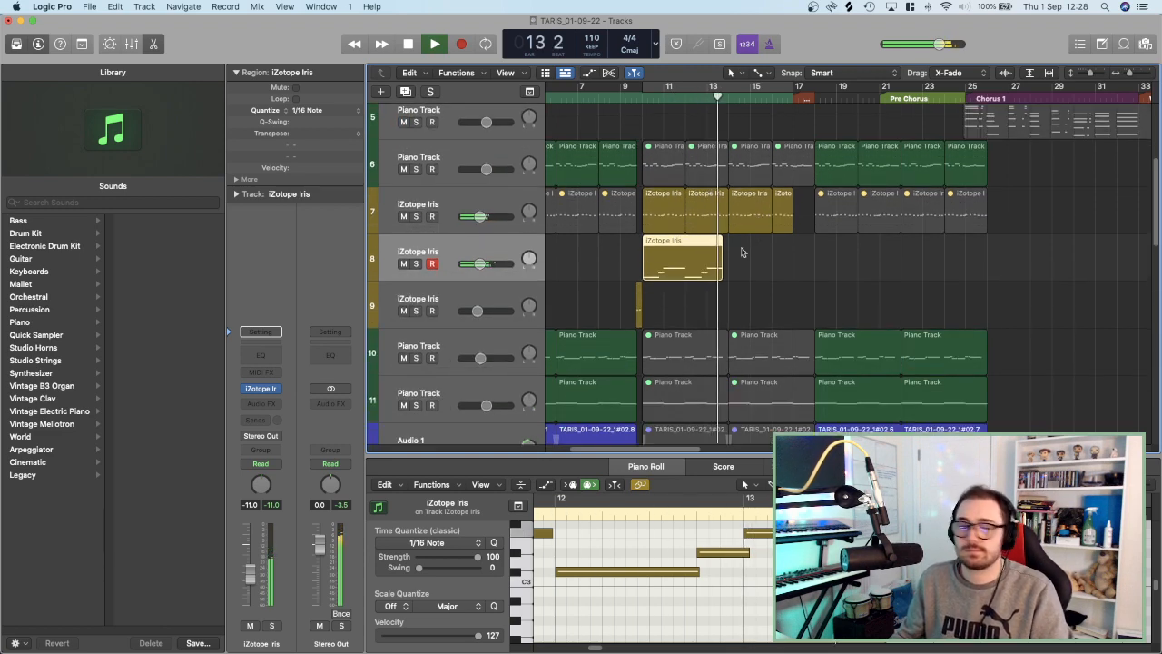
key("space")
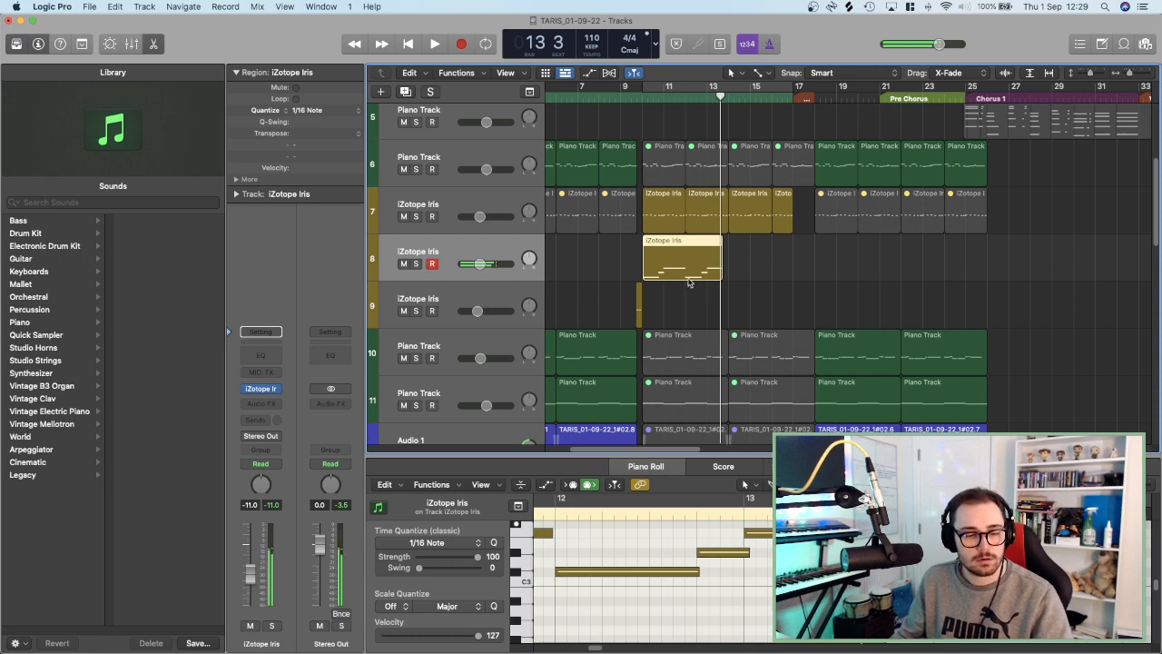
Place the playhead at 11 2 and duplicate Iris track 8 as a new empty track below it.
left_click(669, 91)
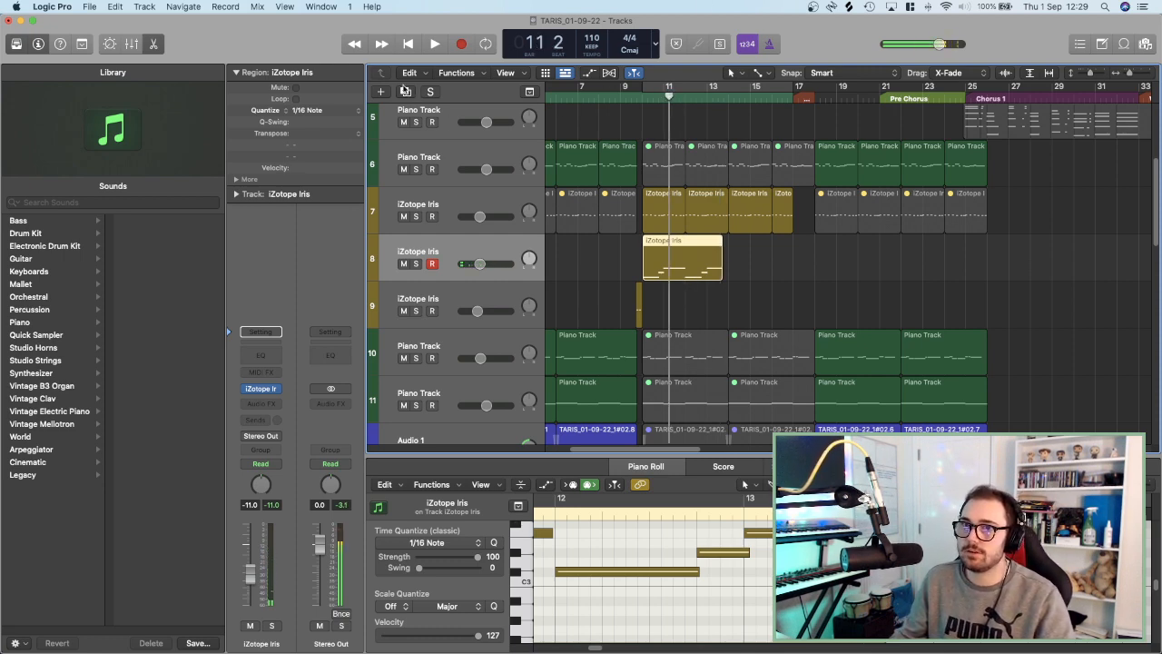
key("super+d")
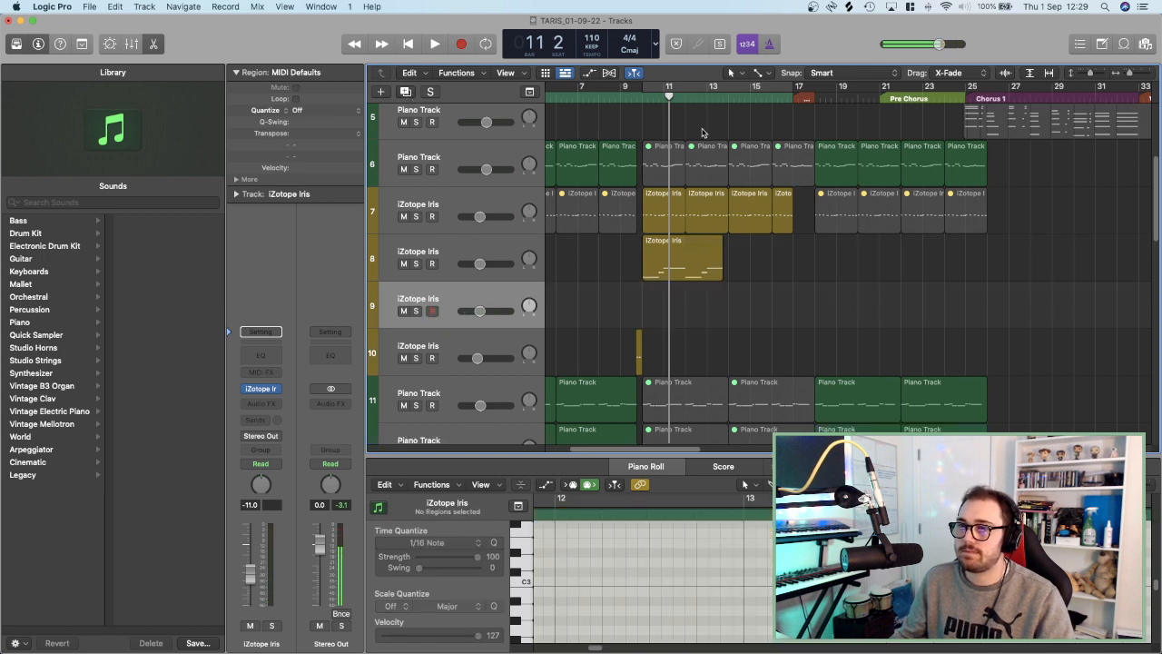
key("r")
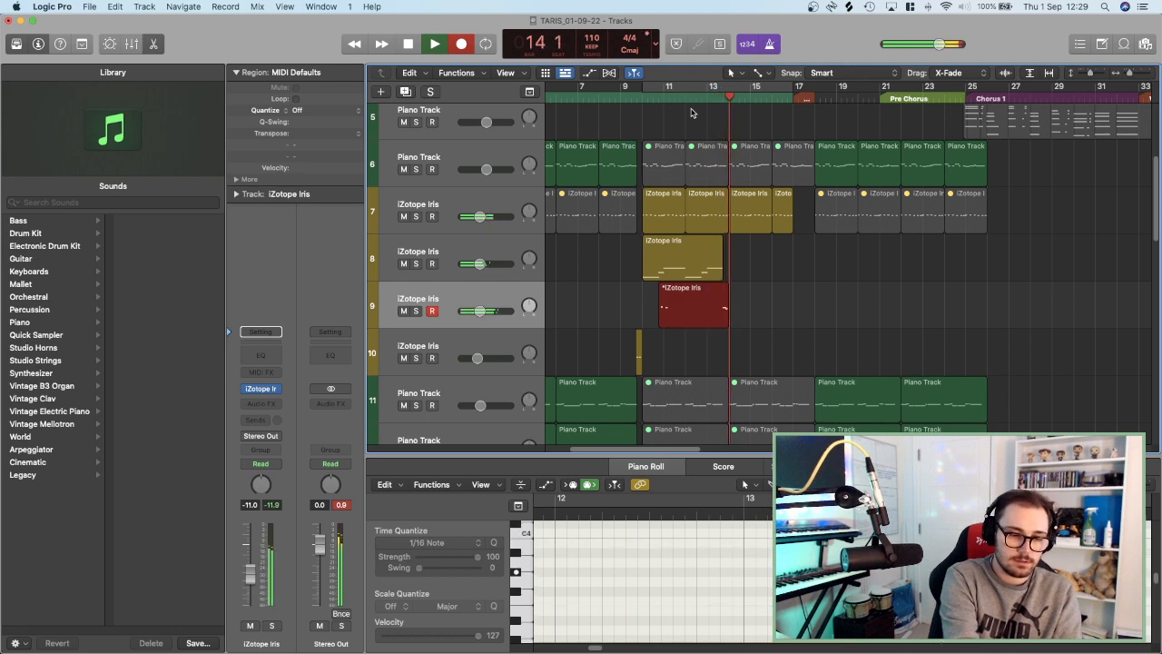
key("space")
key("BackSpace")
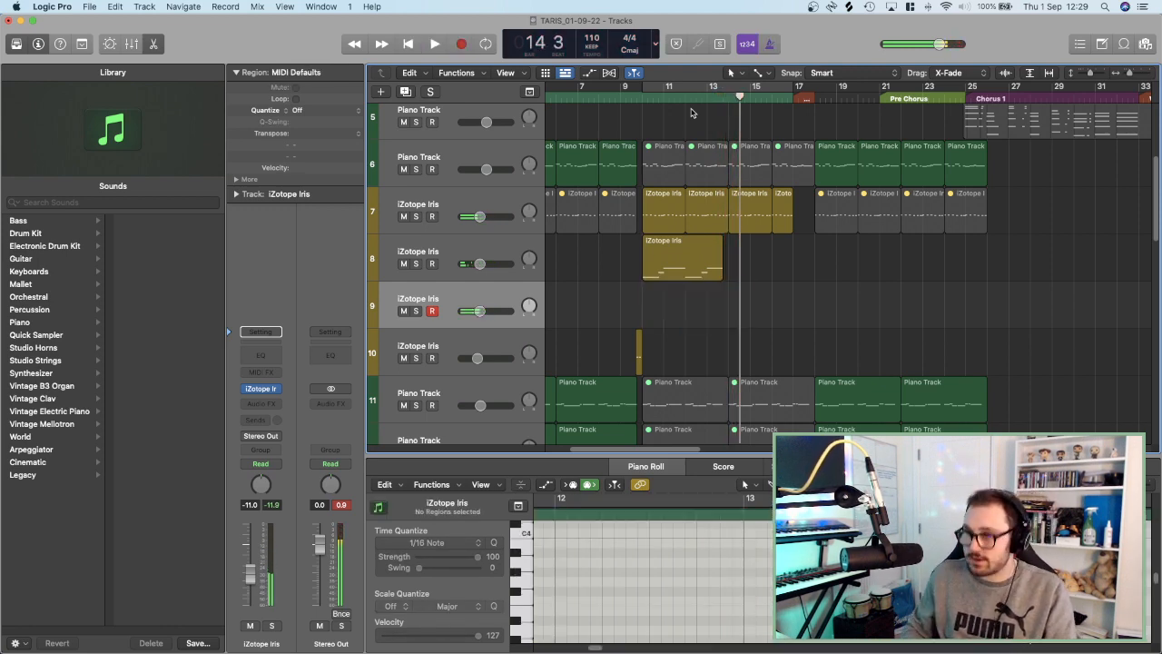
Rewind two bars and record a melodic continuation on Iris track 9 from bar 12 through bar 17.
key("comma")
key("comma")
key("r")
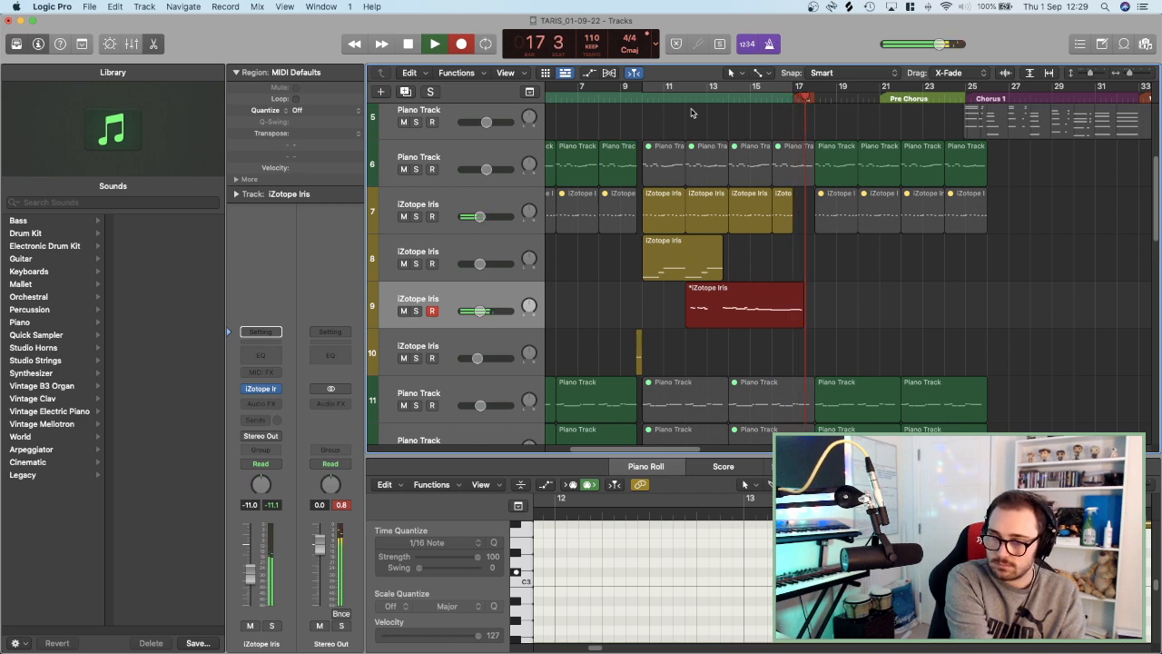
key("space")
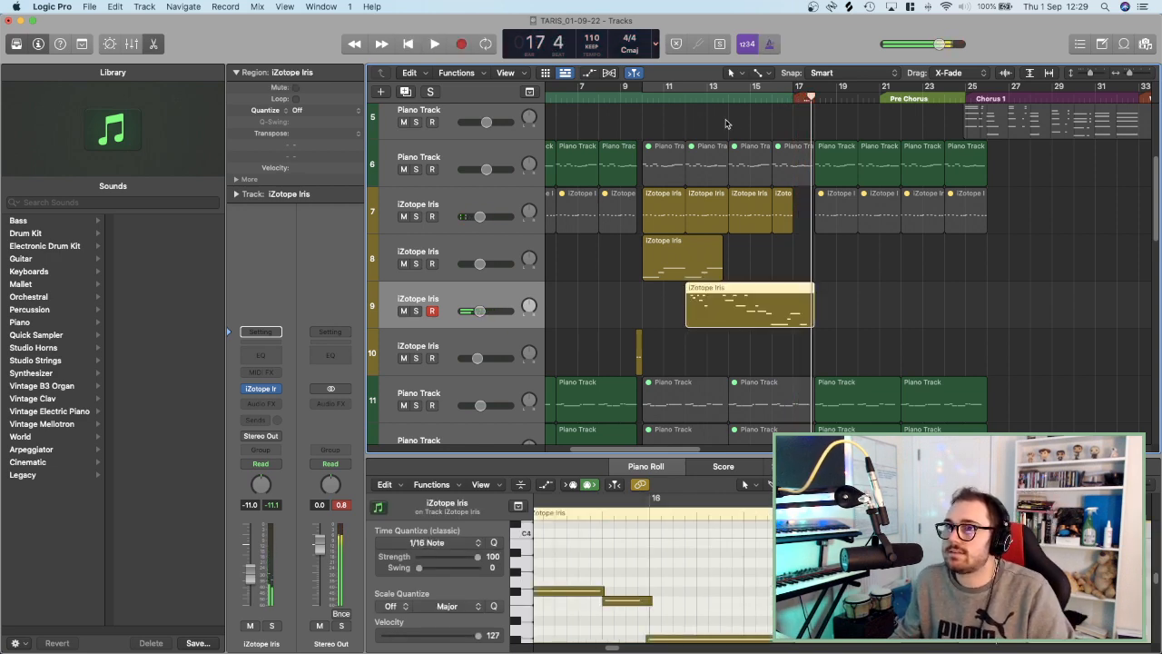
Quantize the track 9 recording to 1/16 notes and play it from bar 13.
left_click(706, 97)
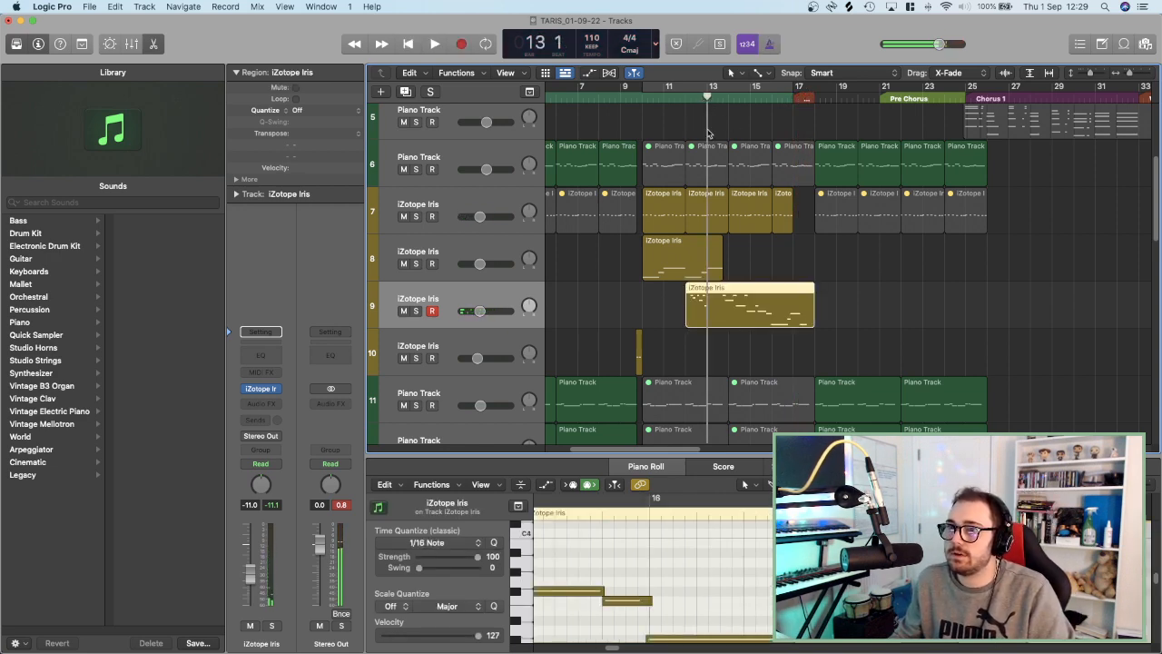
left_click(312, 102)
left_click(312, 101)
left_click(314, 110)
left_click(351, 167)
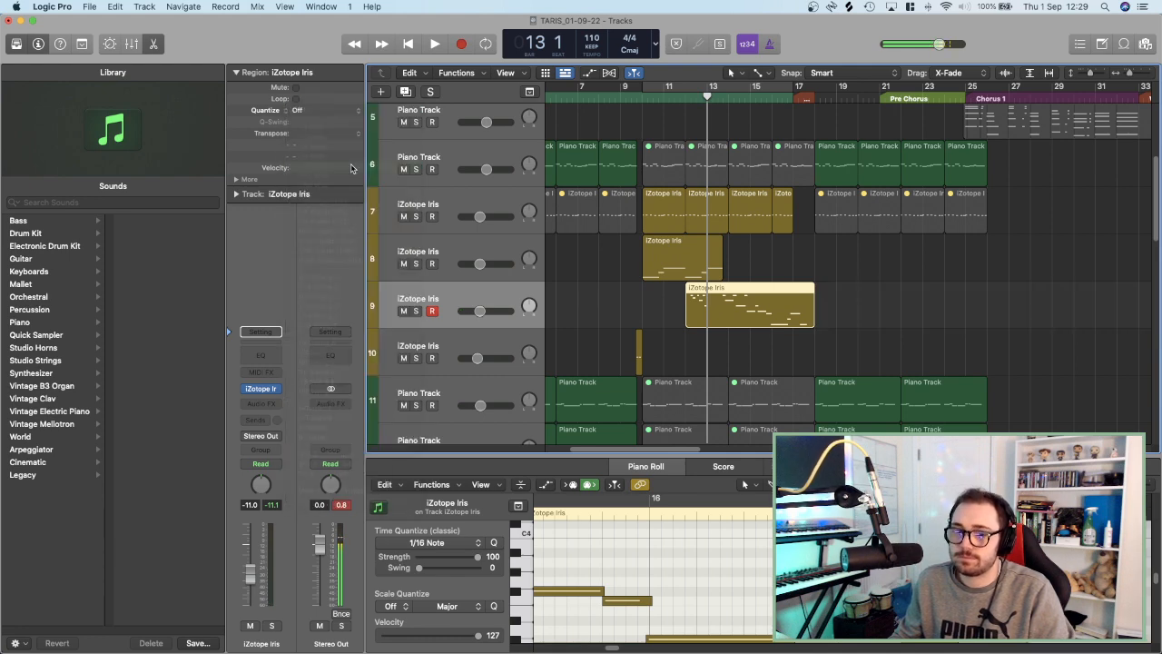
key("space")
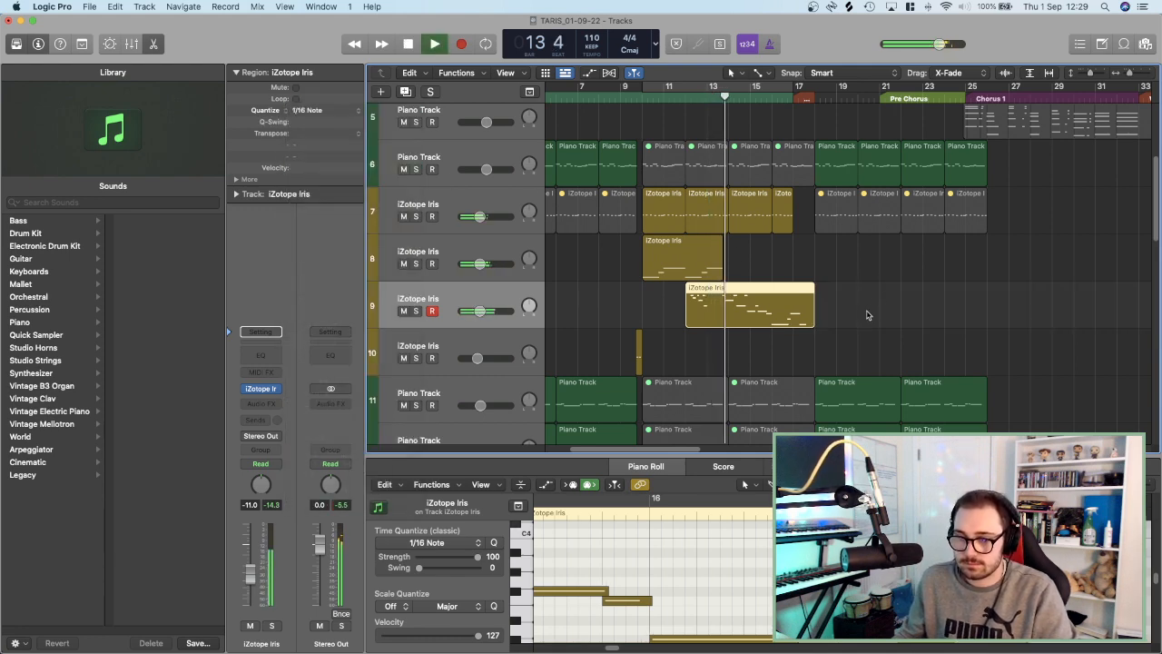
key("super+Right")
key("super+Right")
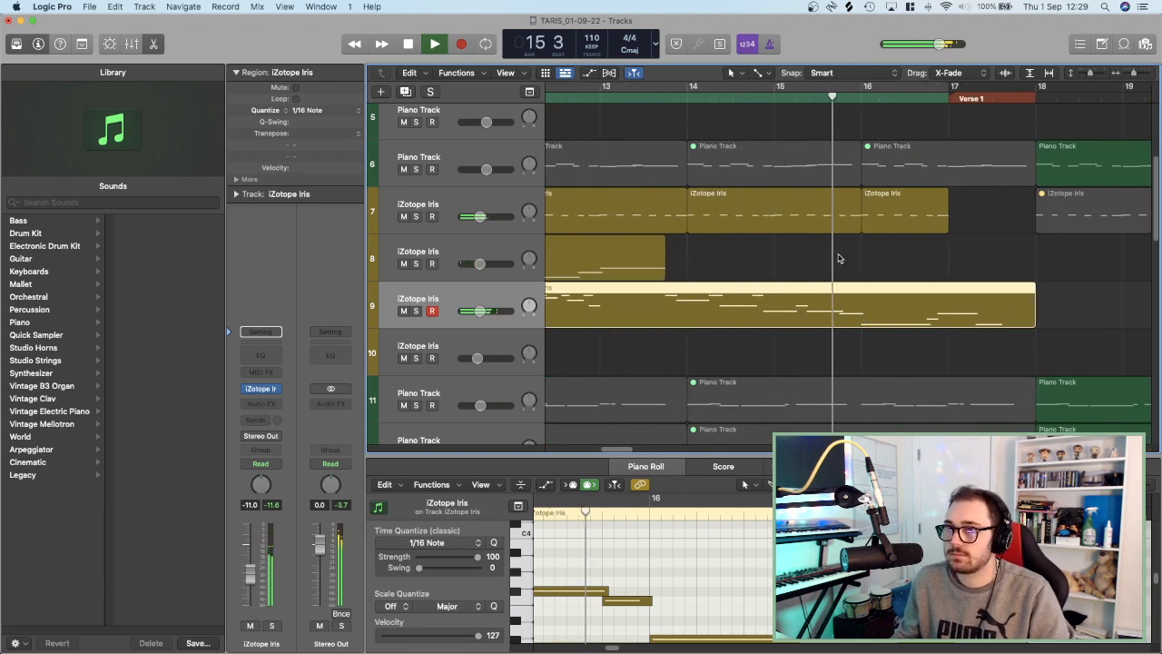
key("space")
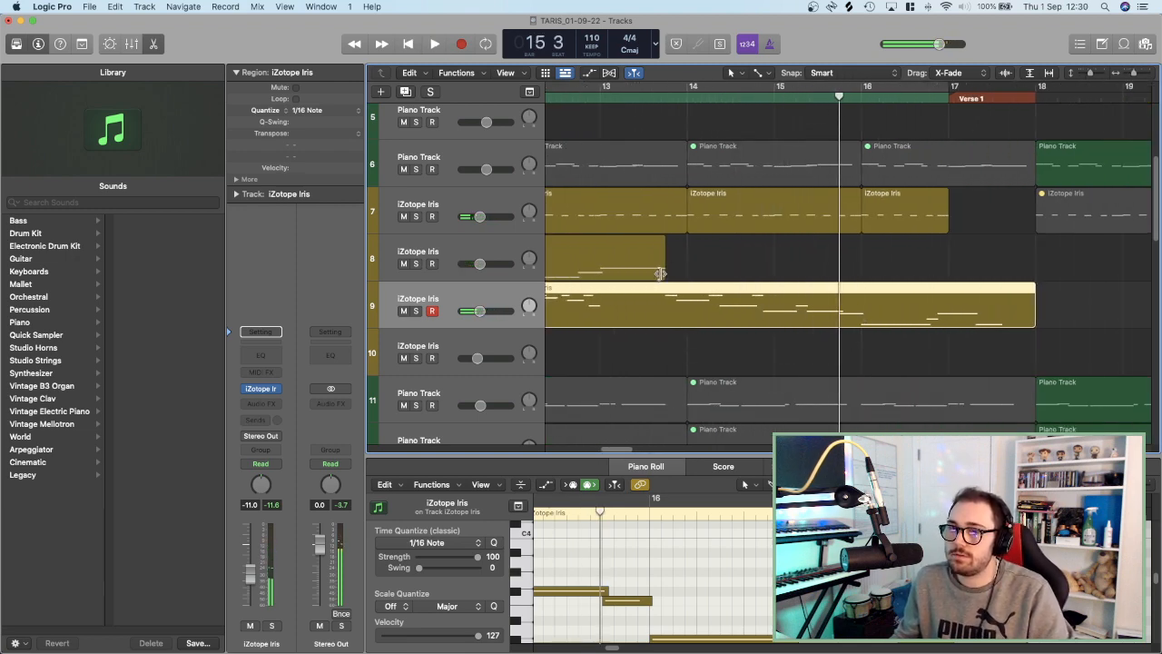
Trim the start of the track 9 region to the end of the track 8 region and move it up onto track 8.
key("space")
key("super+Left")
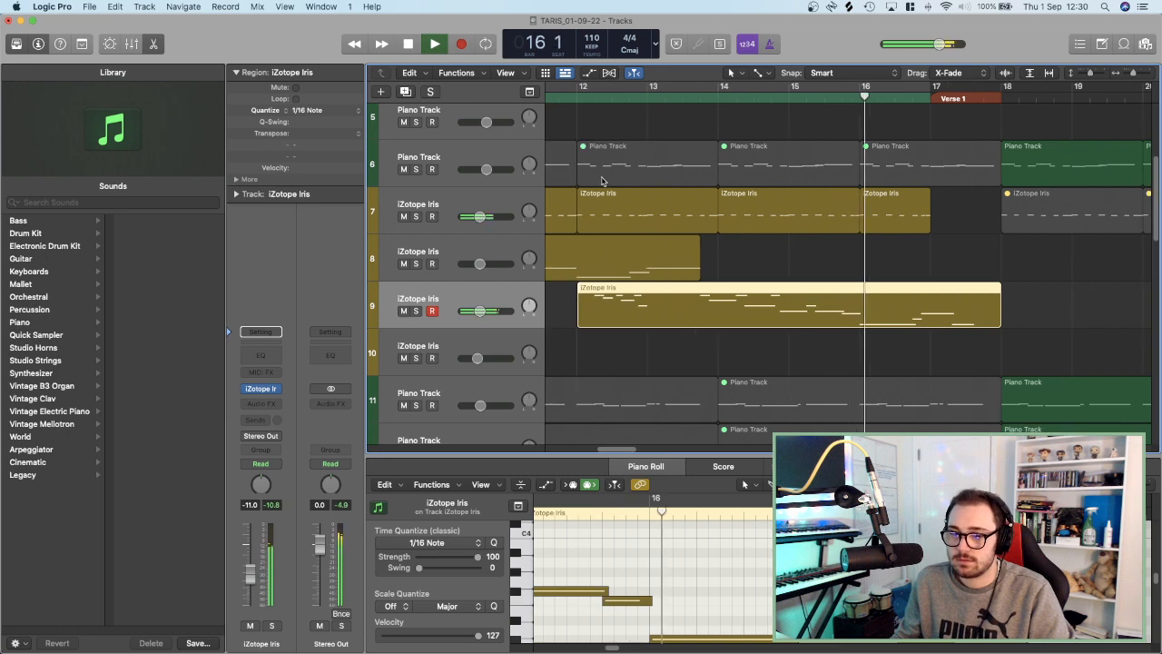
left_click(642, 99)
left_click_drag(579, 314, 702, 315)
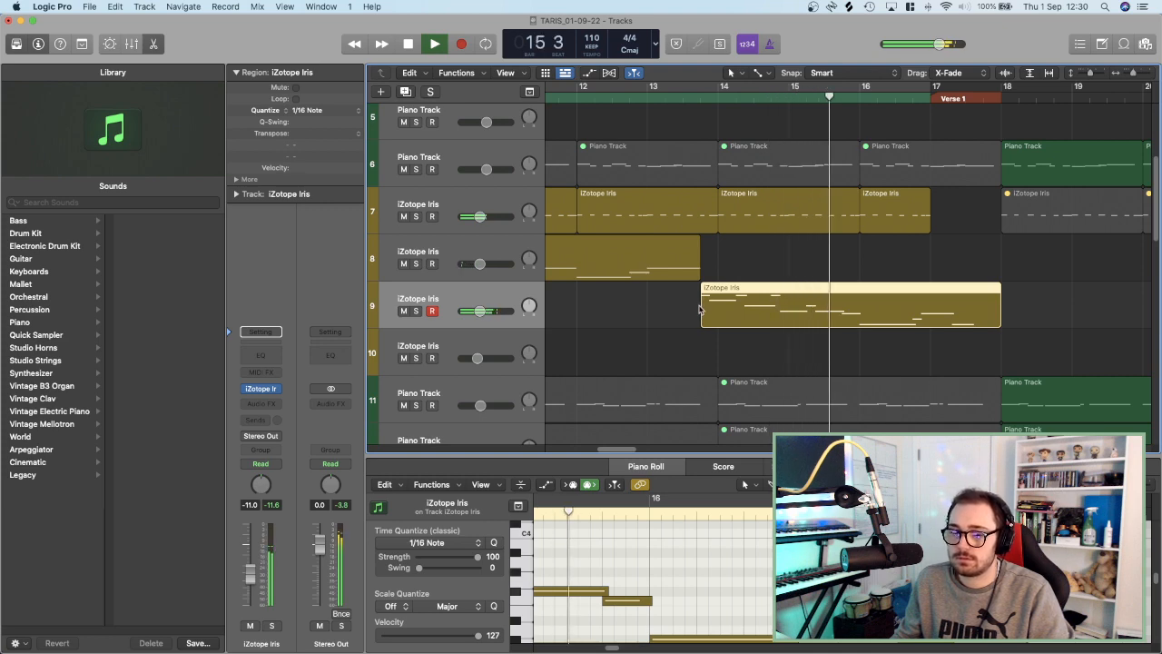
left_click(630, 97)
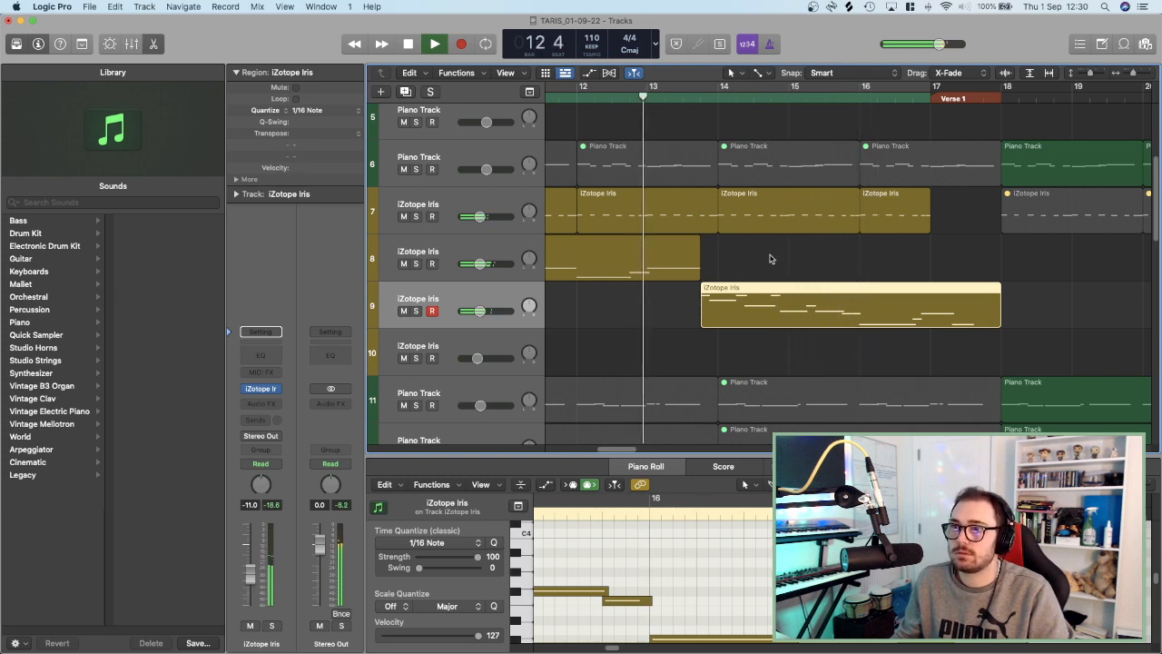
left_click_drag(776, 296, 776, 269)
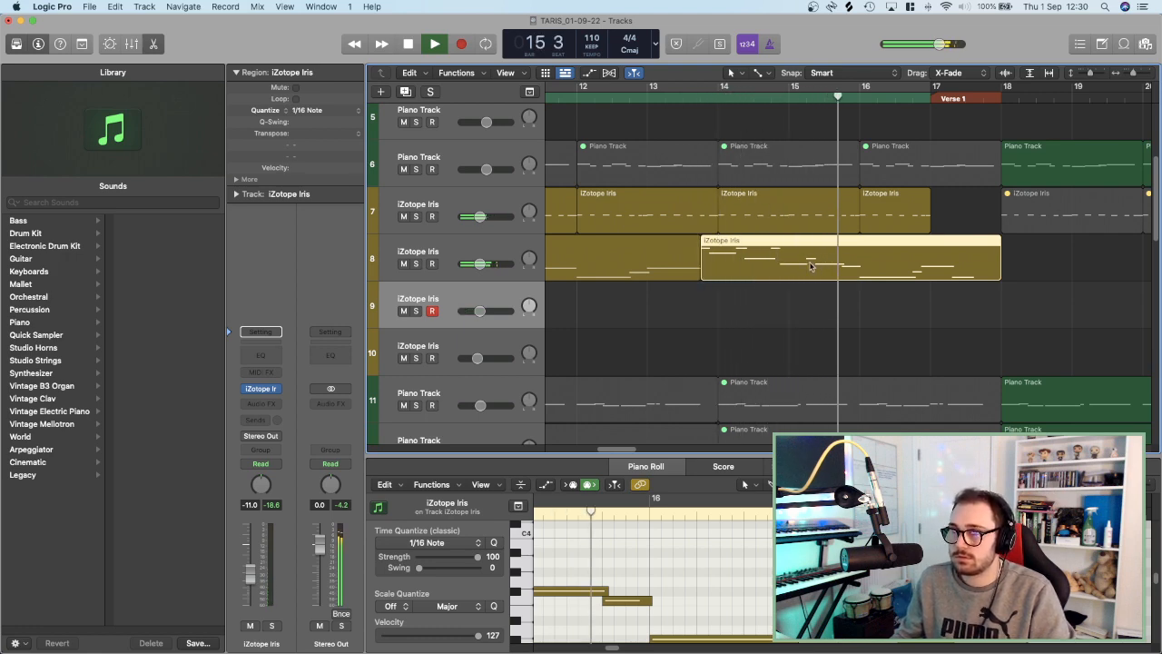
Hide the editor pane, open the second track 8 region in its own Piano Roll window and play from 13 3.
key("e")
key("e")
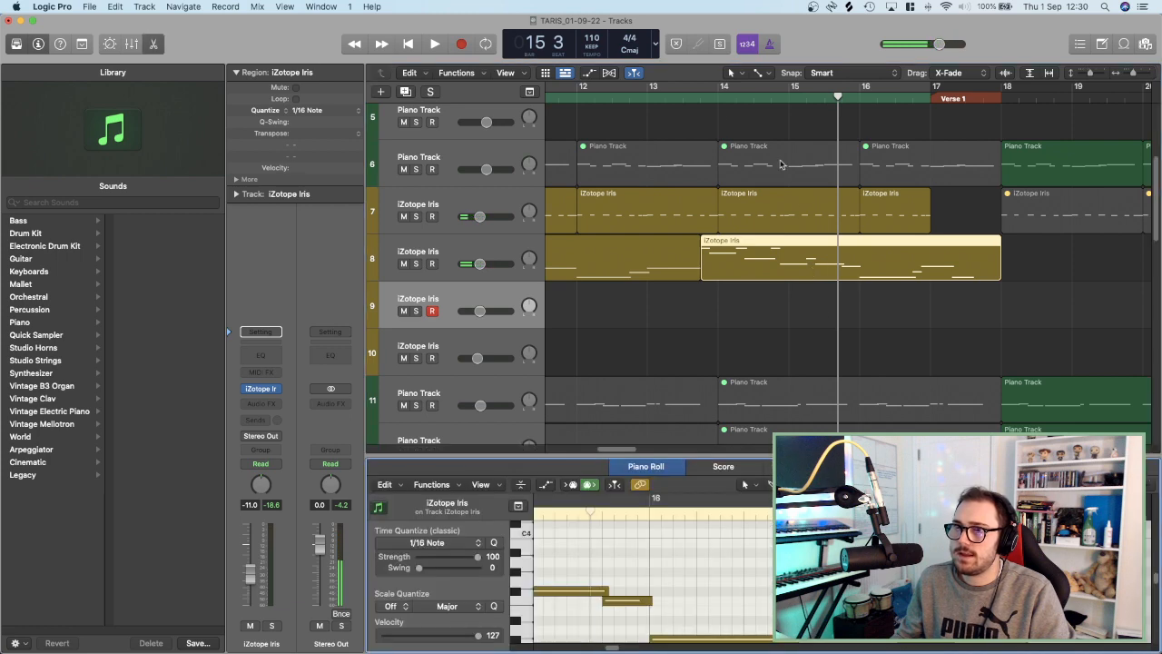
left_click(687, 97)
key("e")
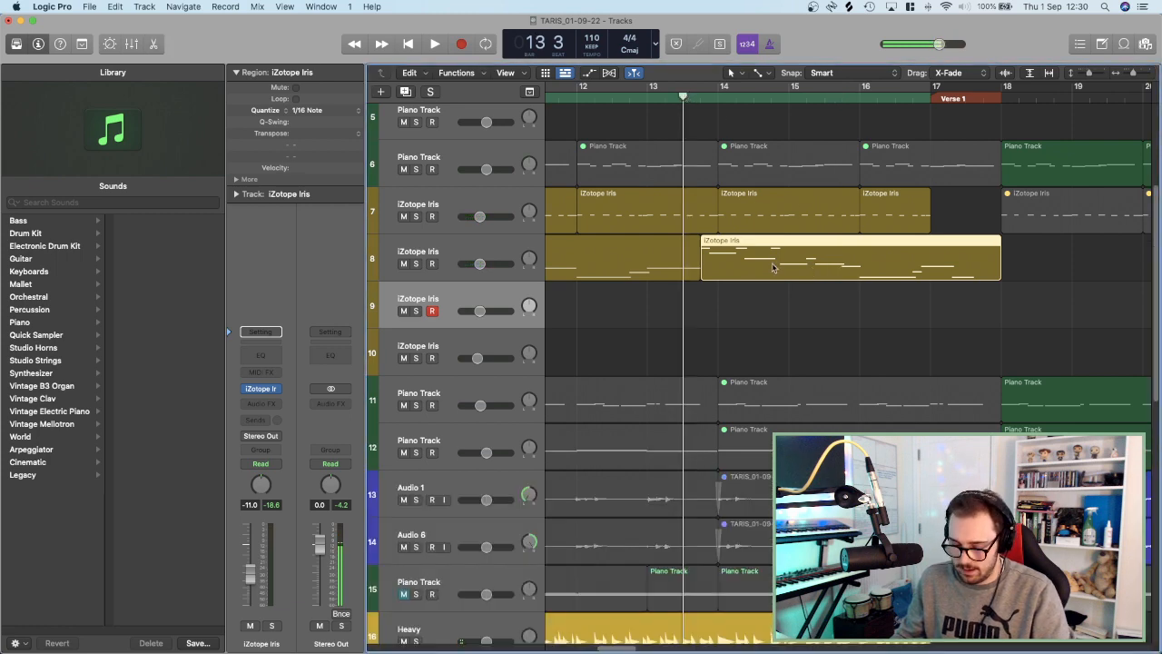
double_click(772, 267)
key("space")
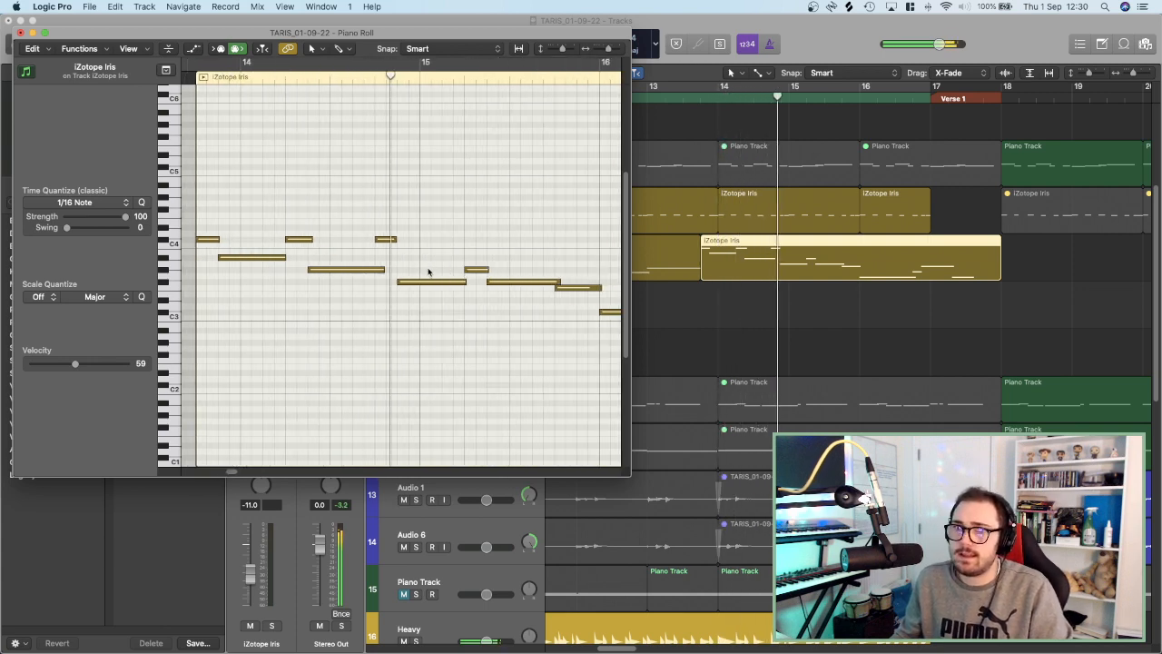
Shorten the note around bar 15 to end at 15 2 and raise the short note that follows by two semitones.
scroll(421, 283, "up", 5)
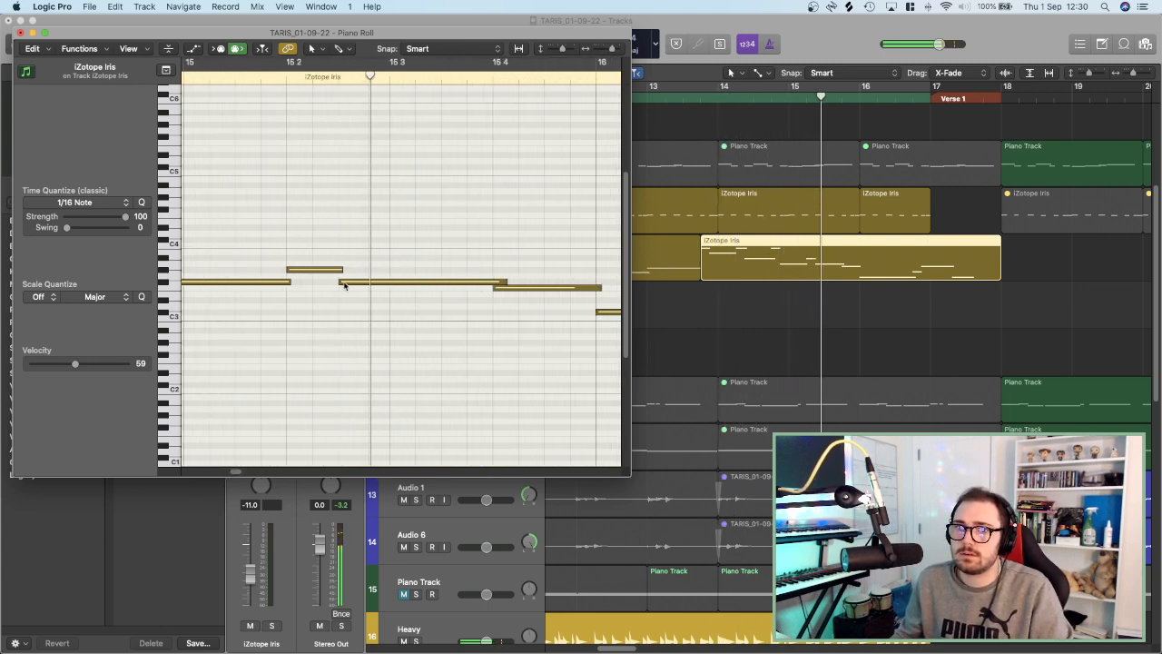
left_click_drag(289, 284, 284, 282)
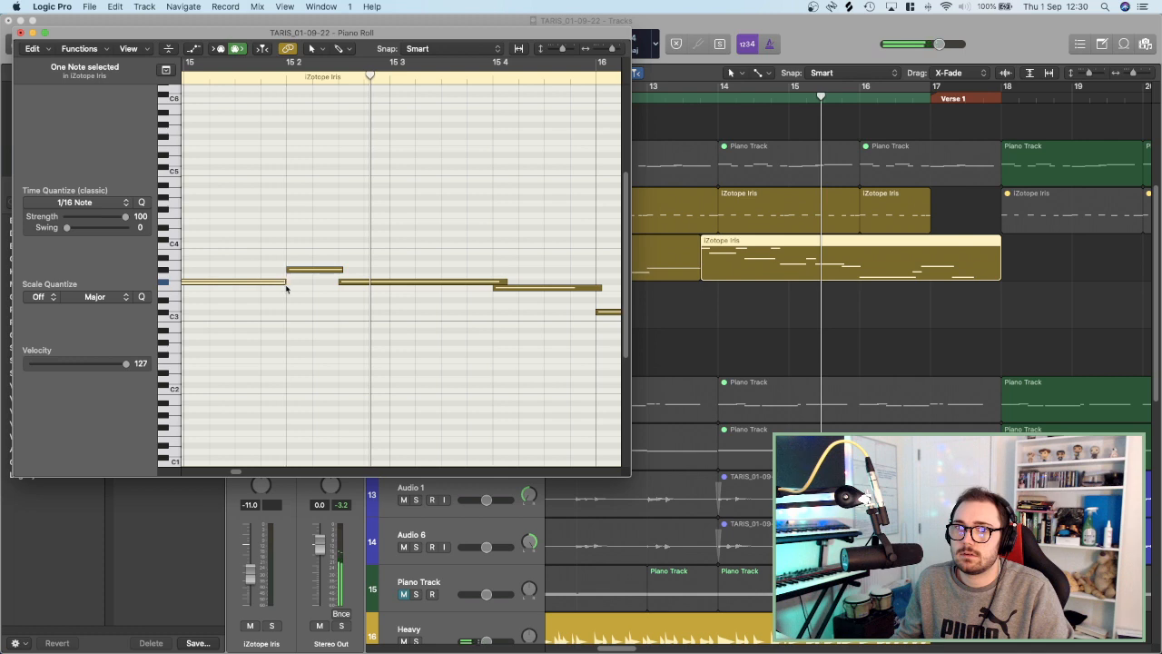
scroll(286, 288, "down", 3)
left_click(272, 81)
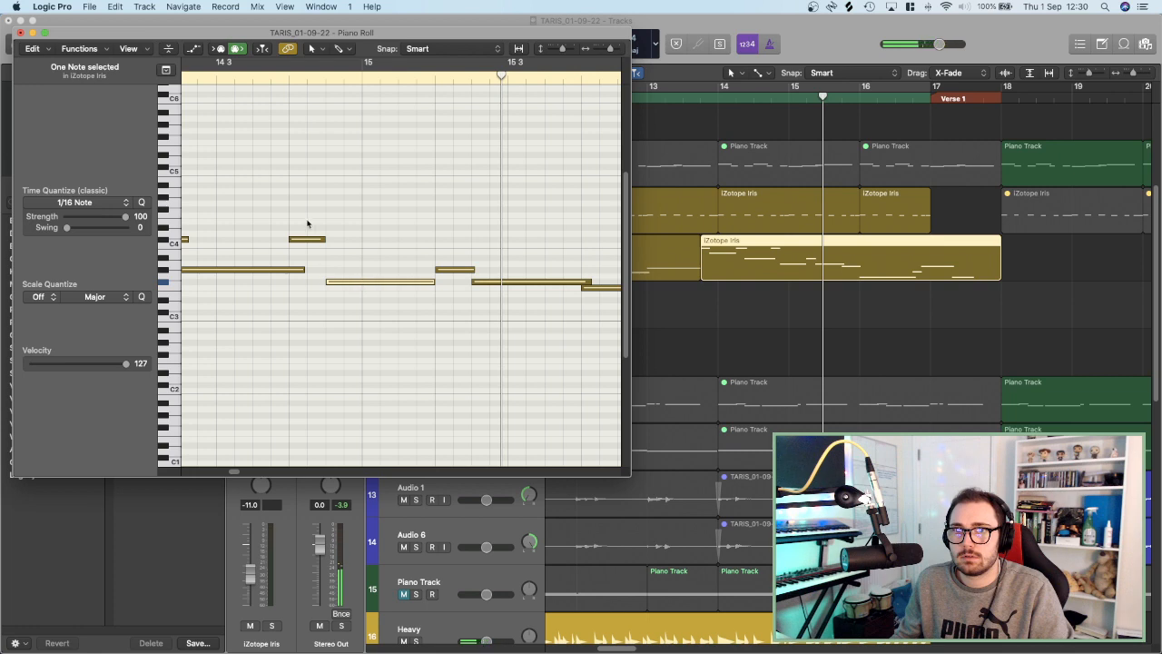
scroll(305, 223, "down", 3)
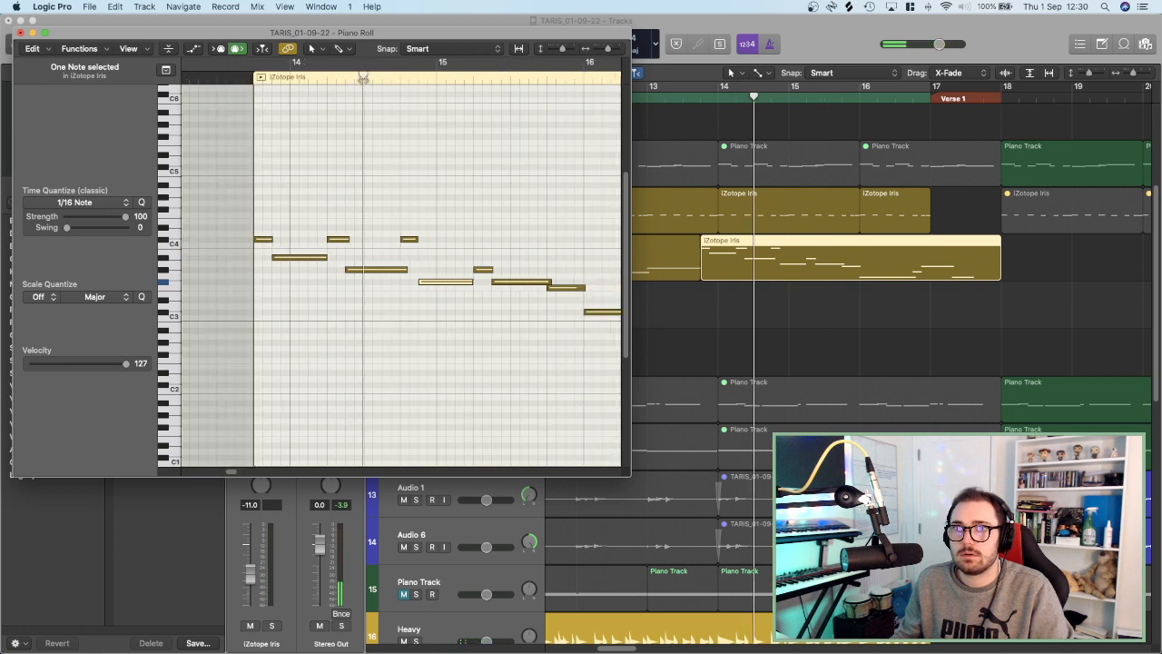
scroll(442, 154, "up", 3)
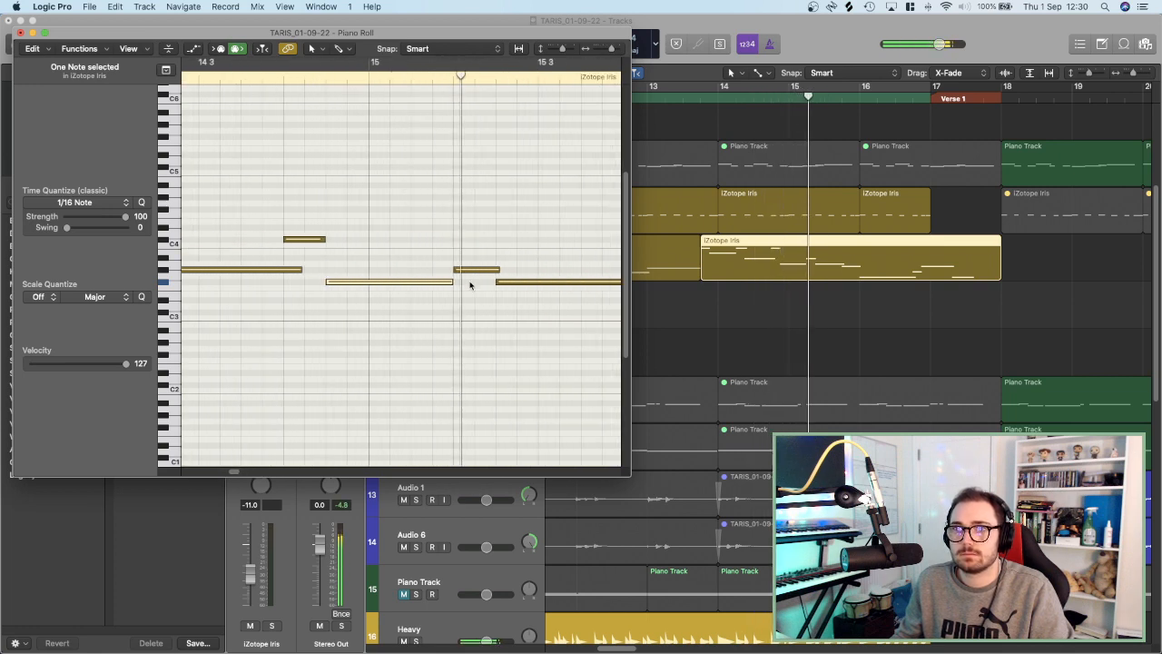
left_click_drag(469, 273, 472, 259)
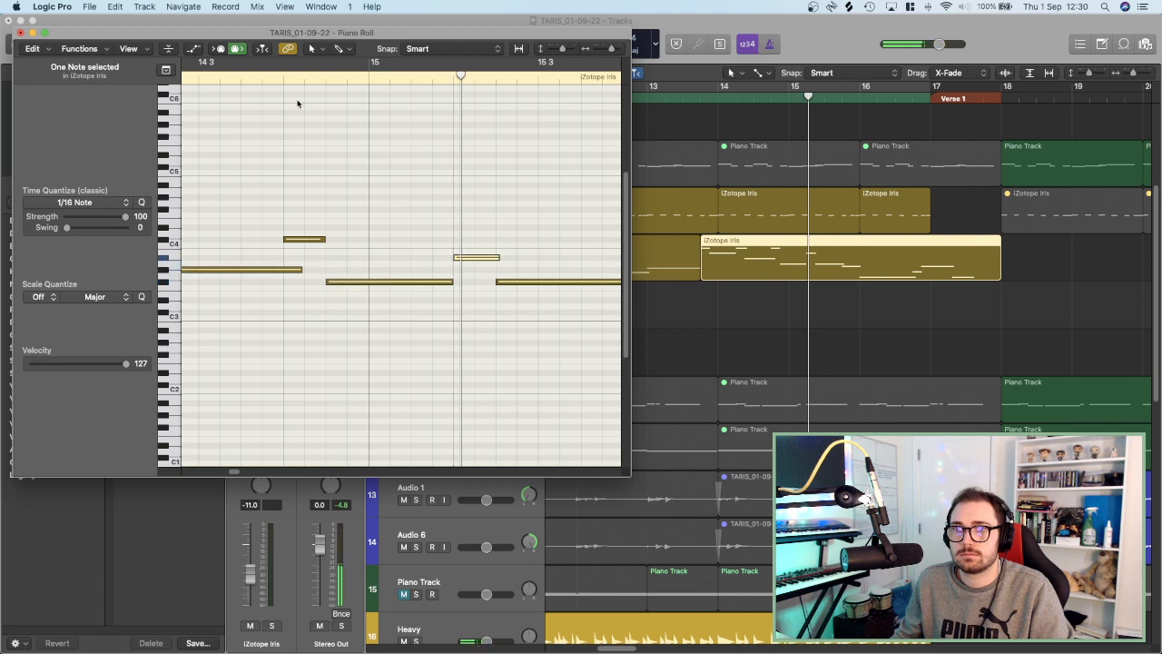
Lower the short note at 15 2 by two semitones and replay the phrase.
left_click(284, 76)
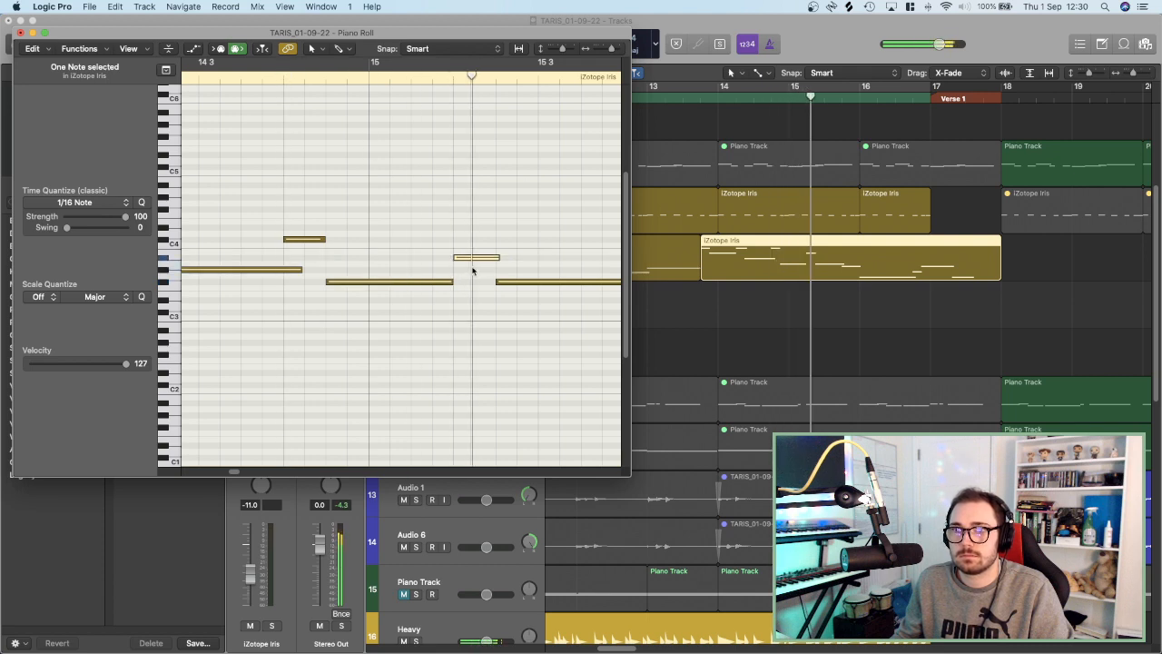
left_click_drag(472, 261, 474, 275)
left_click(299, 77)
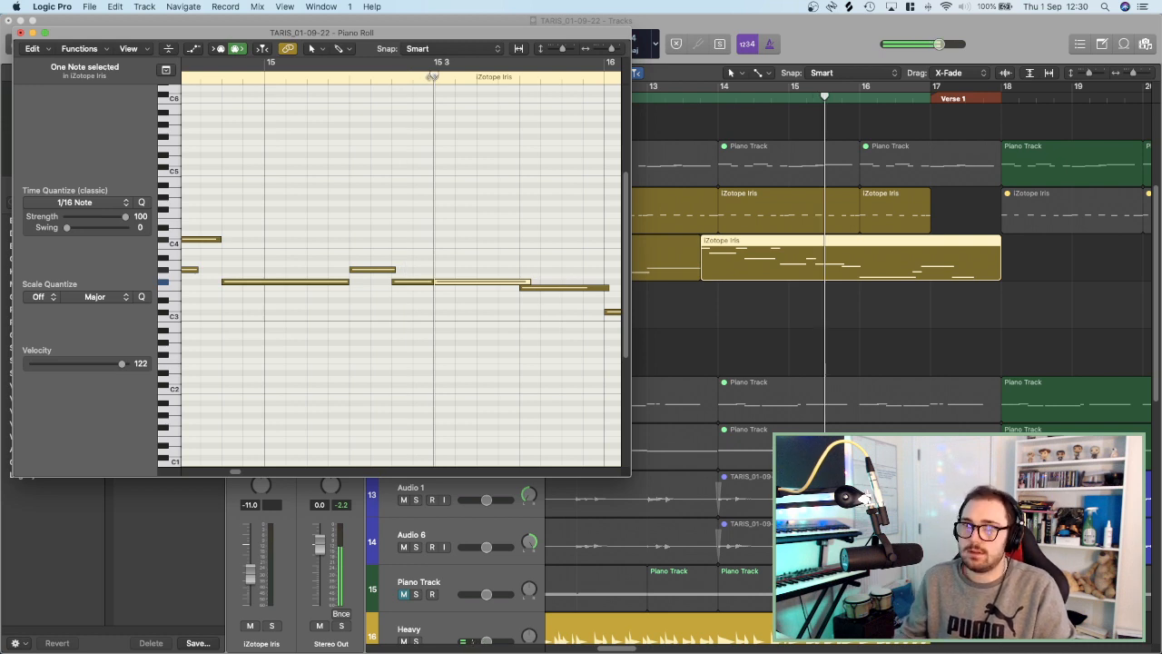
Raise the note at 15 3 by two semitones and shift its boundary with the preceding note an eighth note later.
left_click(228, 78)
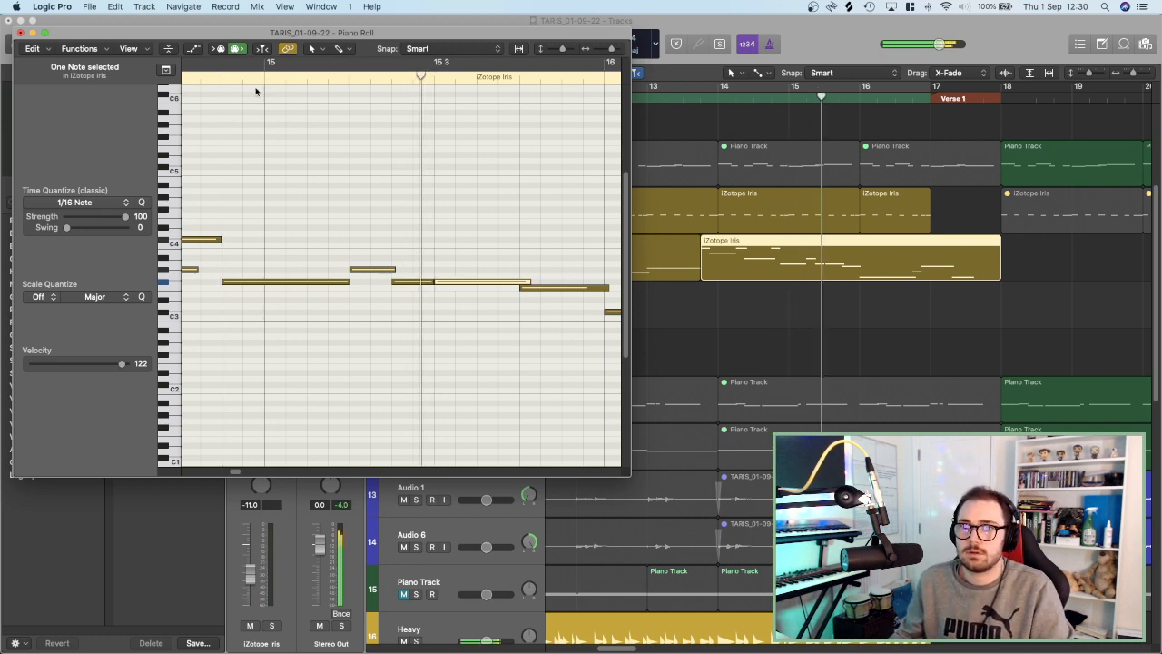
left_click_drag(452, 281, 444, 262)
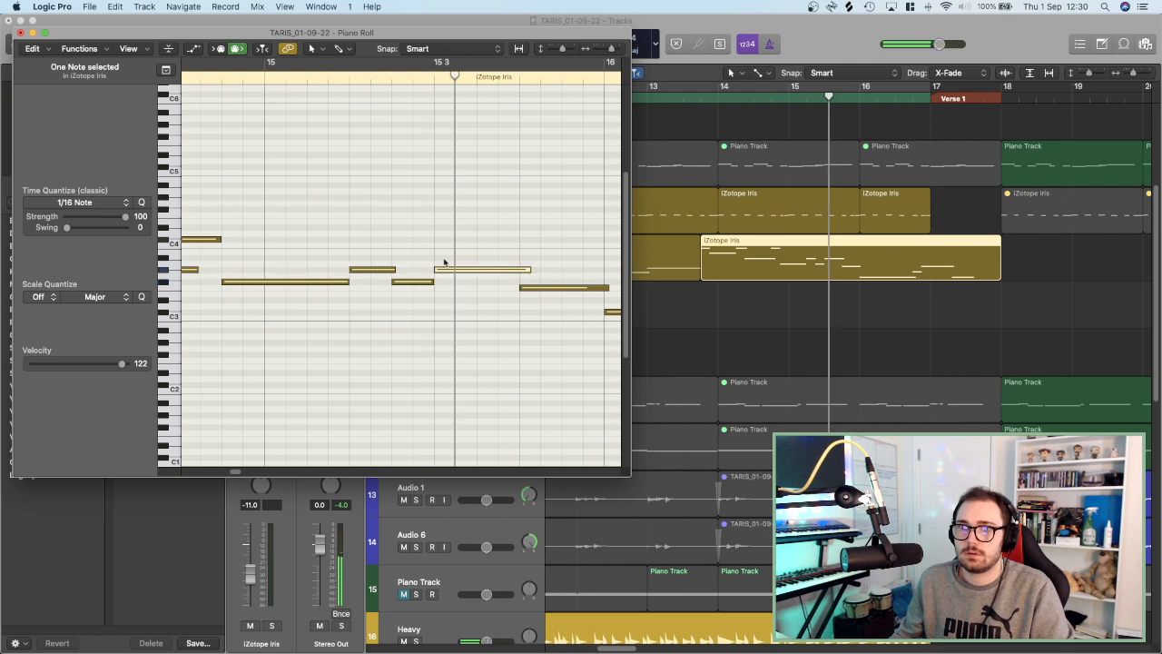
left_click(264, 78)
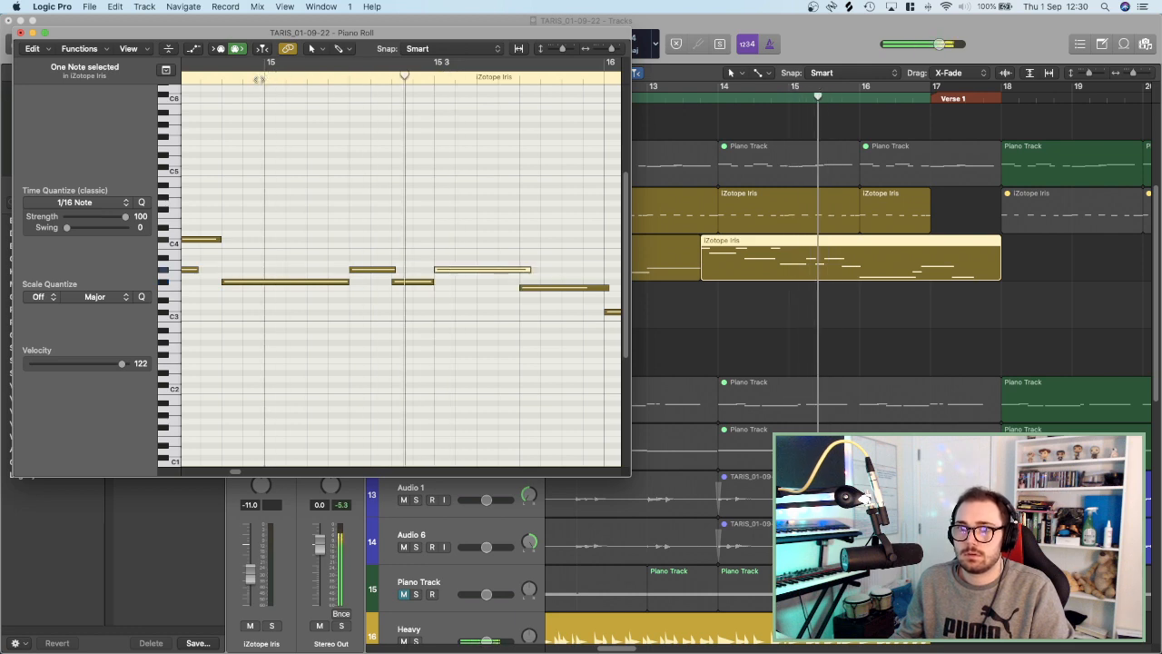
left_click_drag(436, 270, 476, 282)
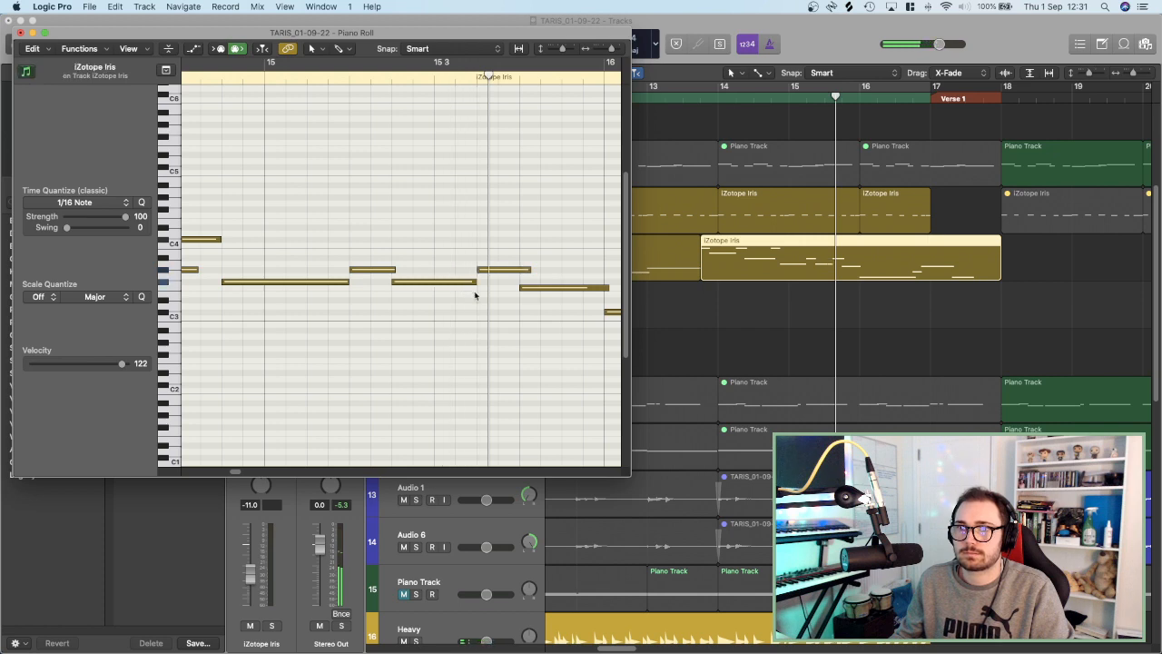
left_click(219, 80)
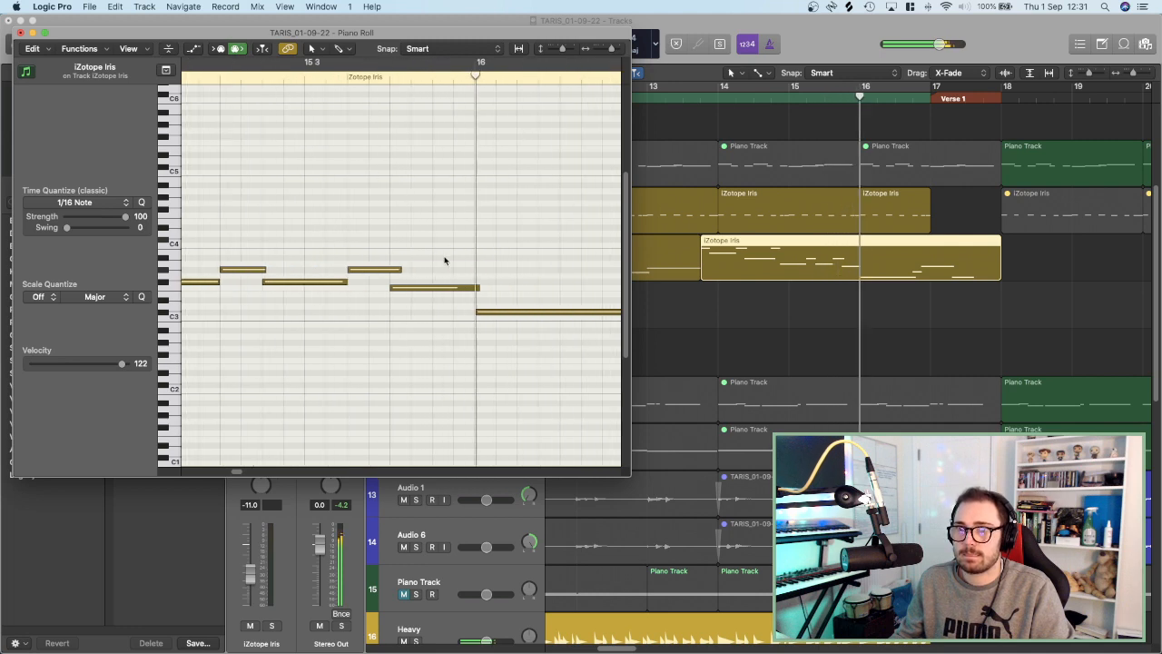
Raise the last note before bar 16 by one semitone and trim it and the short note before it to remove their overlaps.
left_click(408, 289)
left_click(339, 282)
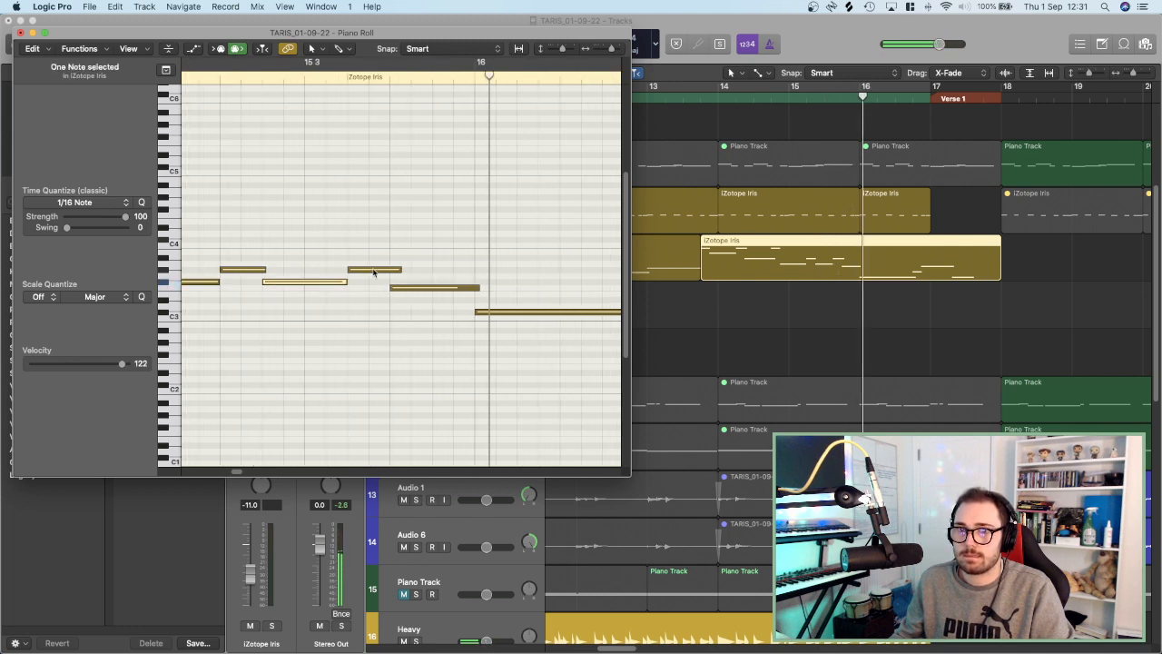
left_click_drag(406, 291, 408, 284)
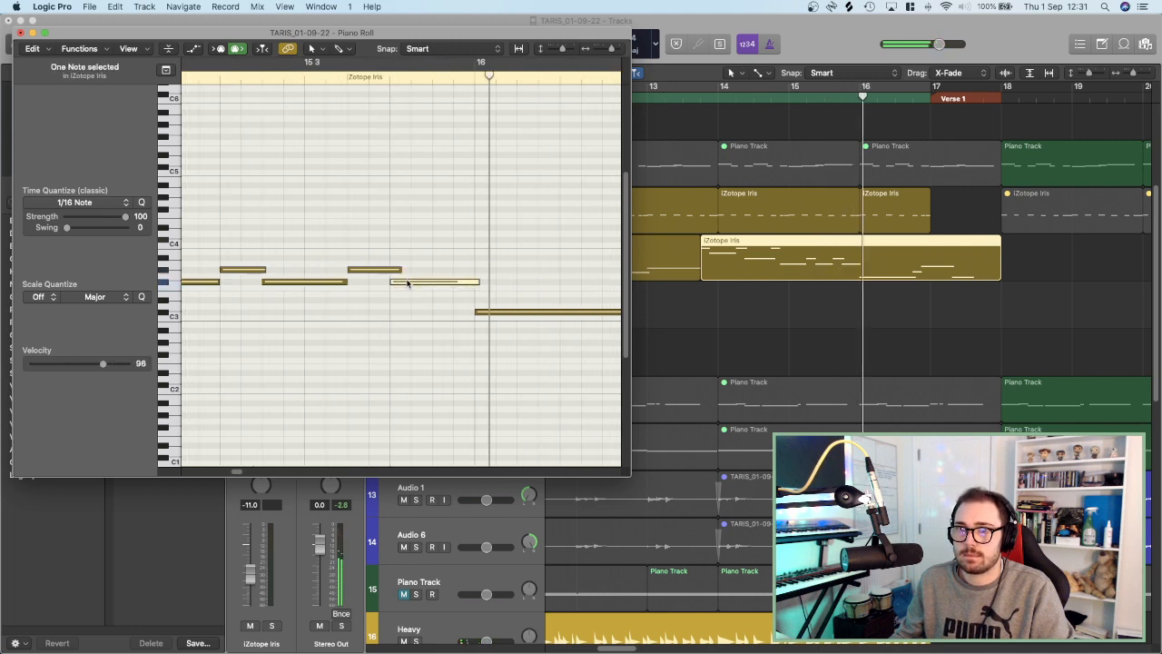
left_click(387, 270)
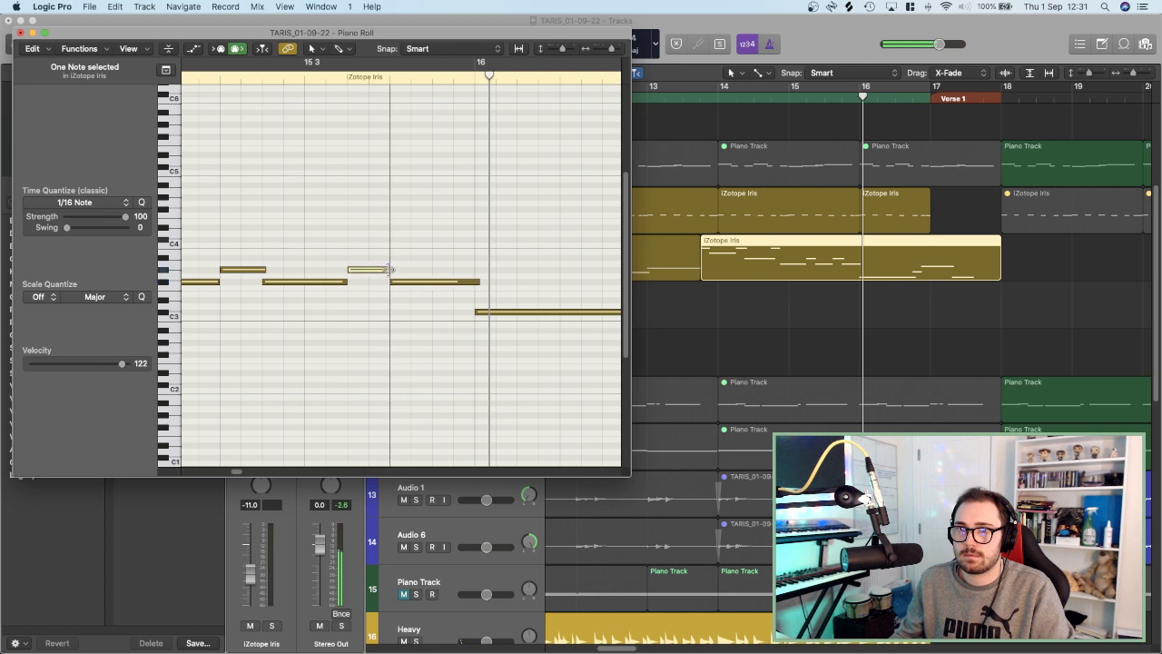
left_click(210, 84)
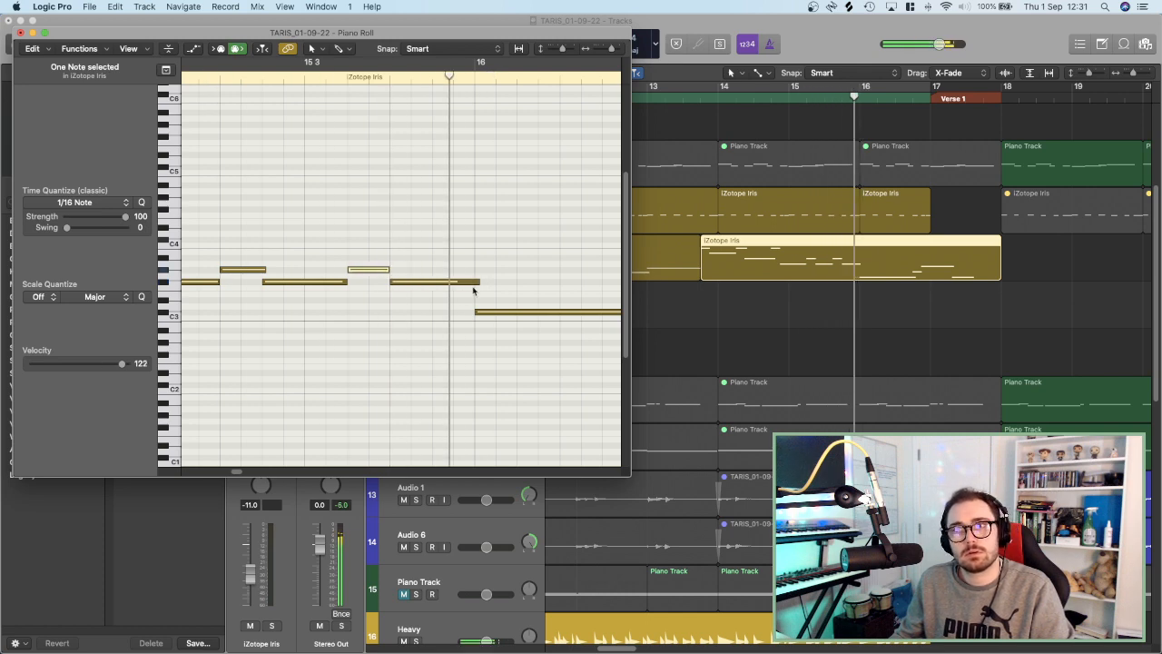
left_click_drag(477, 282, 473, 283)
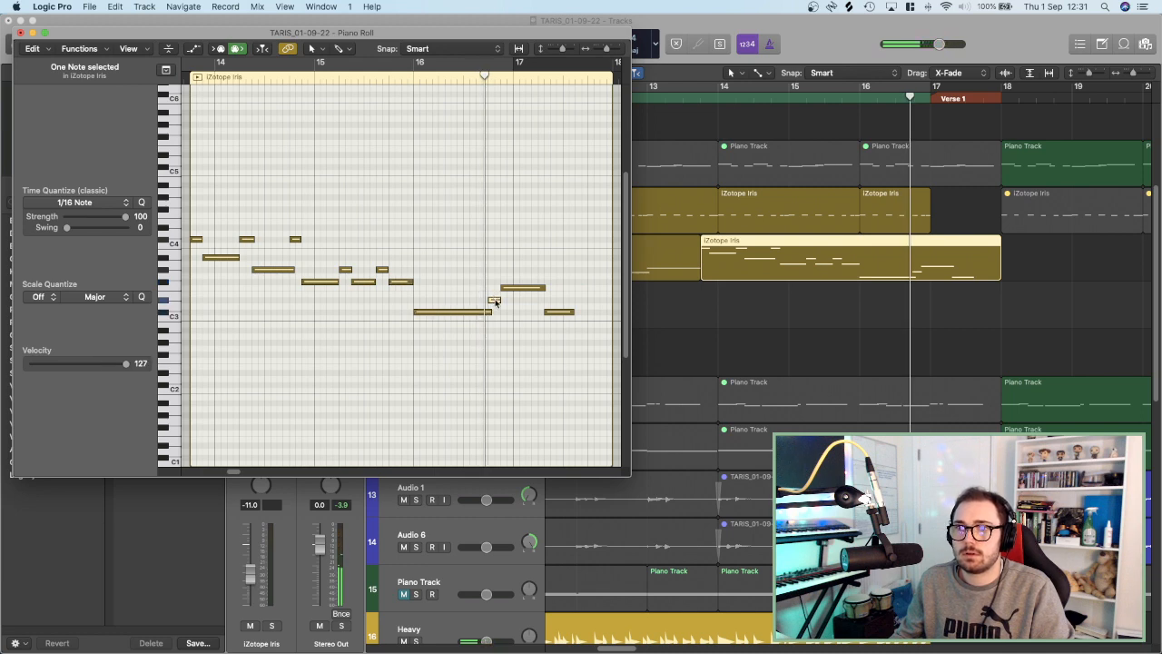
Swap the pitches of the short note before bar 17 and the long note following it, and delete the region's final note.
mouse_move(494, 300)
left_mouse_down()
mouse_move(497, 289)
mouse_move(511, 300)
left_mouse_up()
left_click_drag(596, 306, 564, 329)
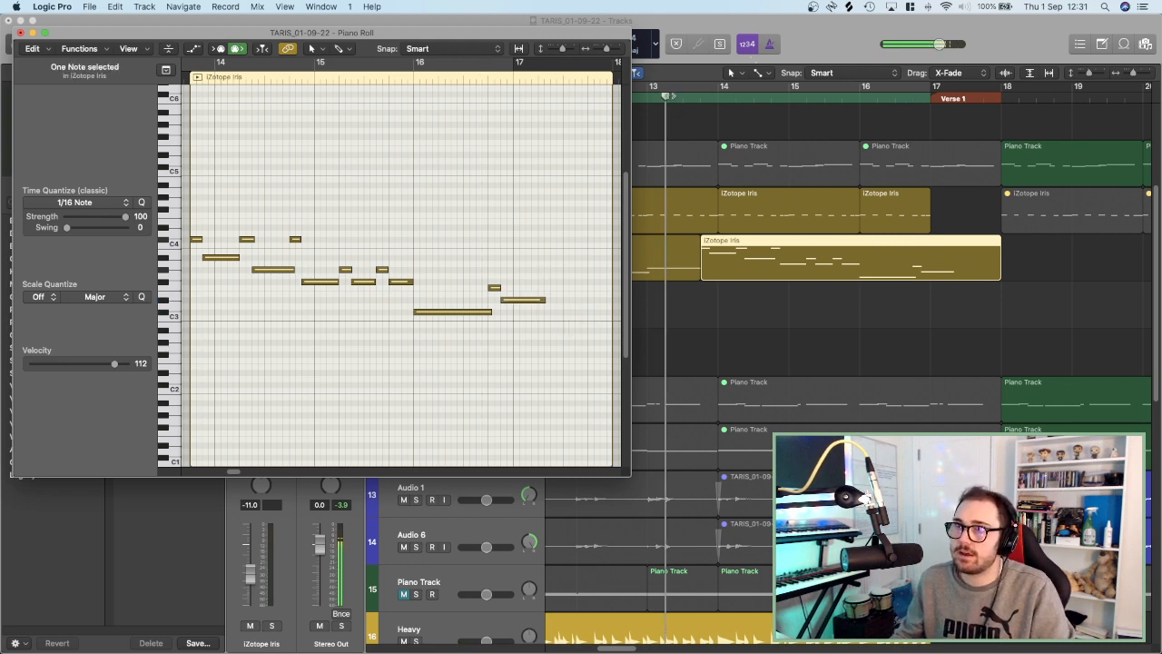
left_click(662, 96)
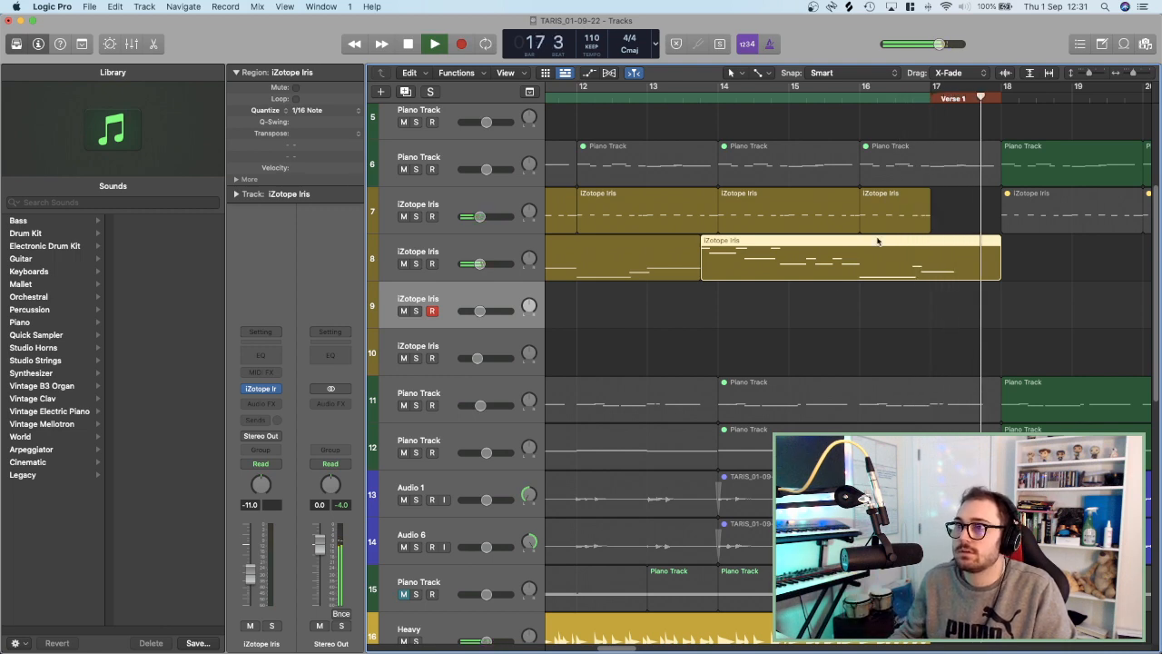
Open the second track 8 region in the editor pane, lengthen its last note to the region's end and play from about 16 3.
scroll(909, 225, "right", 5)
key("space")
key("e")
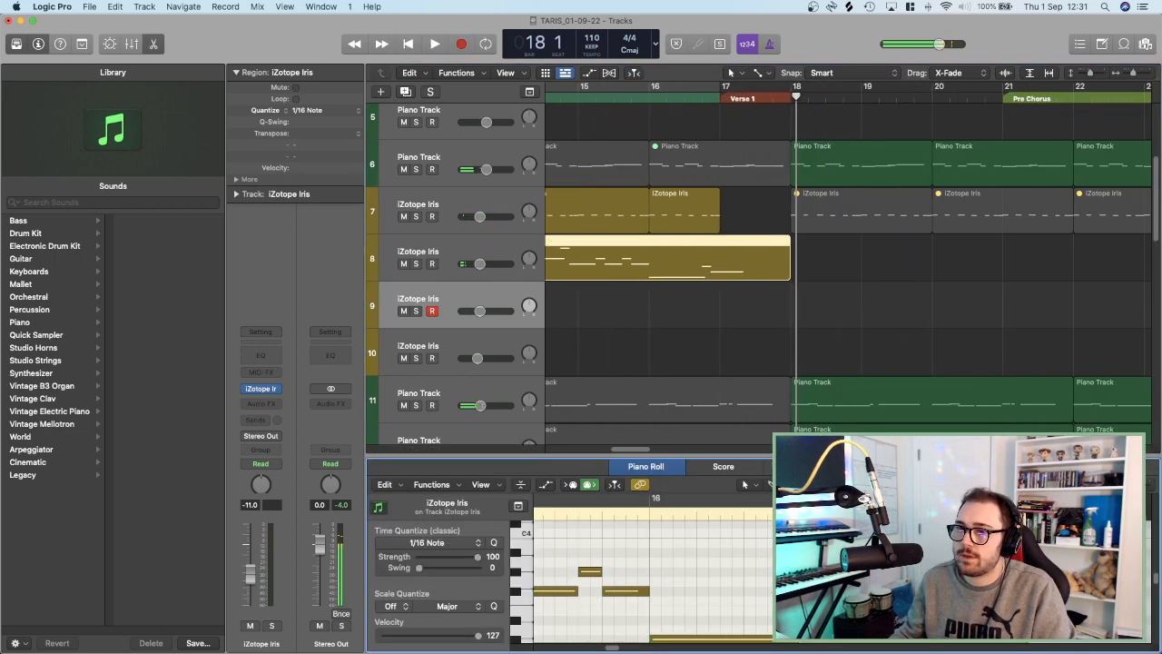
left_click(861, 620)
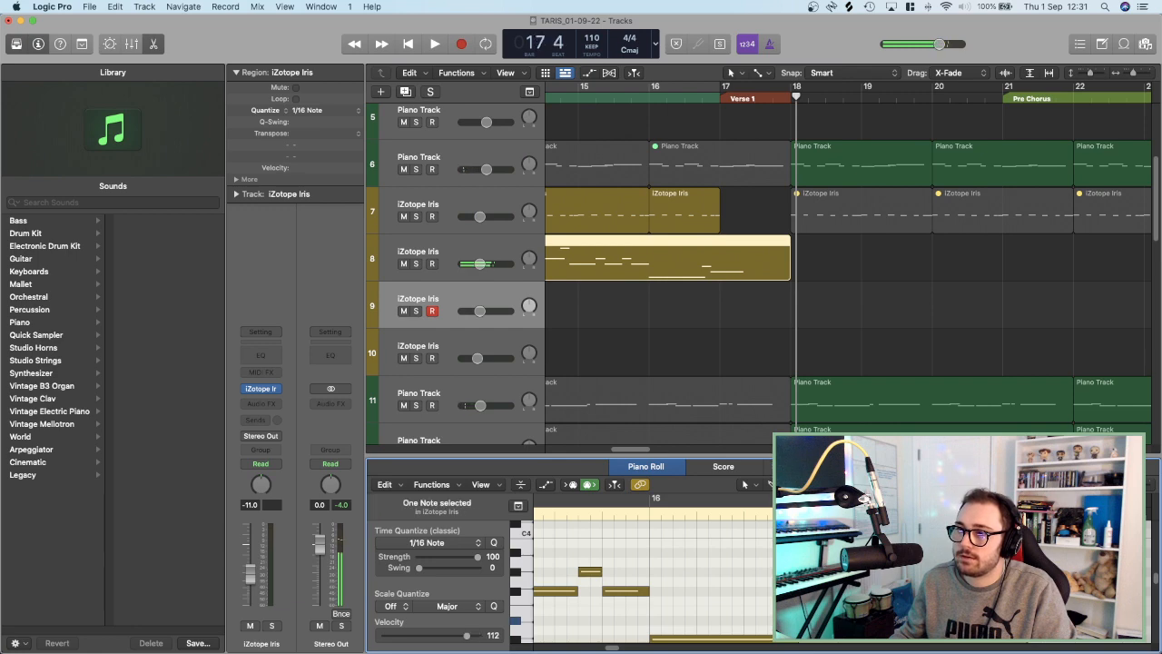
left_click(685, 97)
key("space")
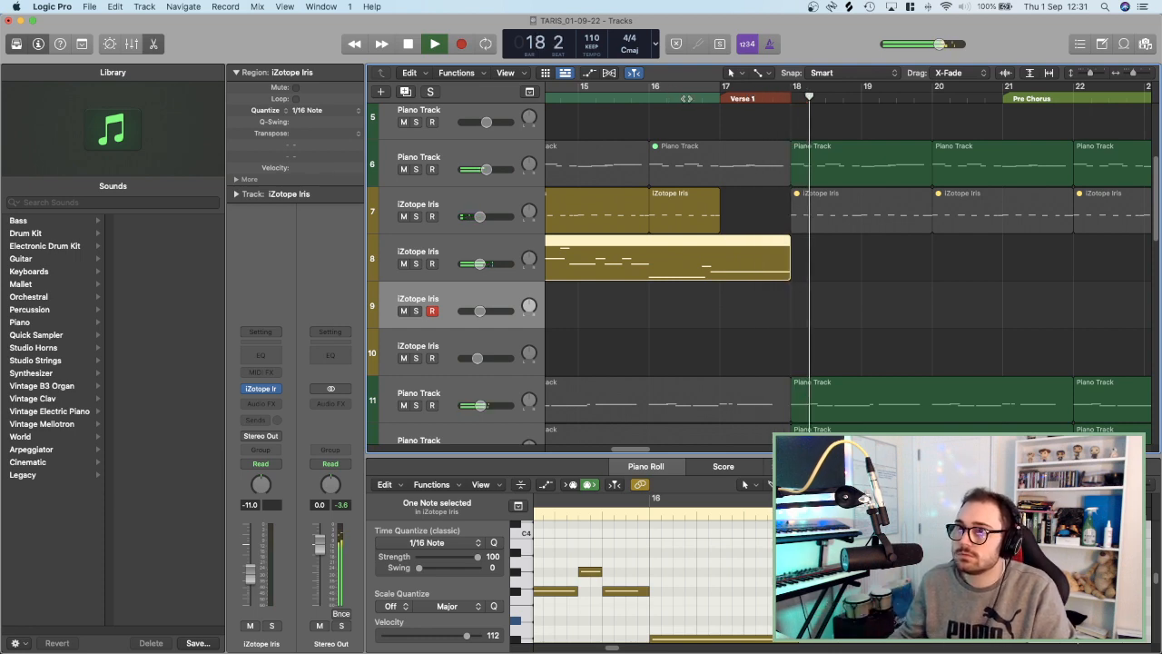
Replay the transition into bar 17, shorten the end of the second track 8 region to about 17 3 and play it again.
left_click(694, 91)
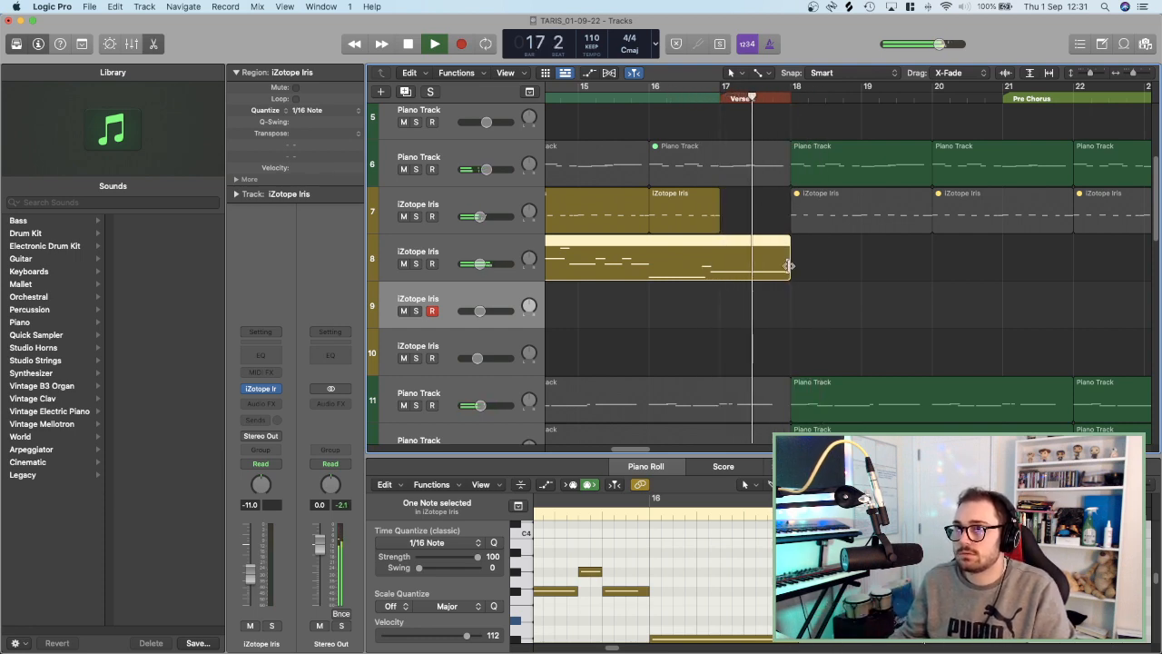
left_click(704, 95)
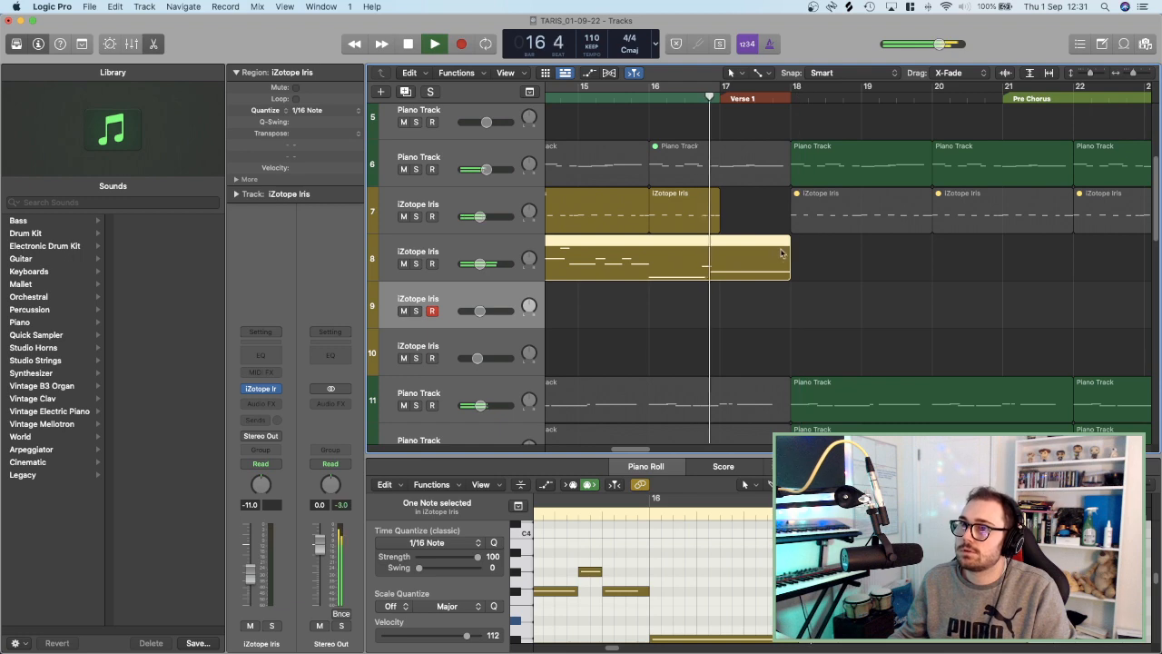
key("space")
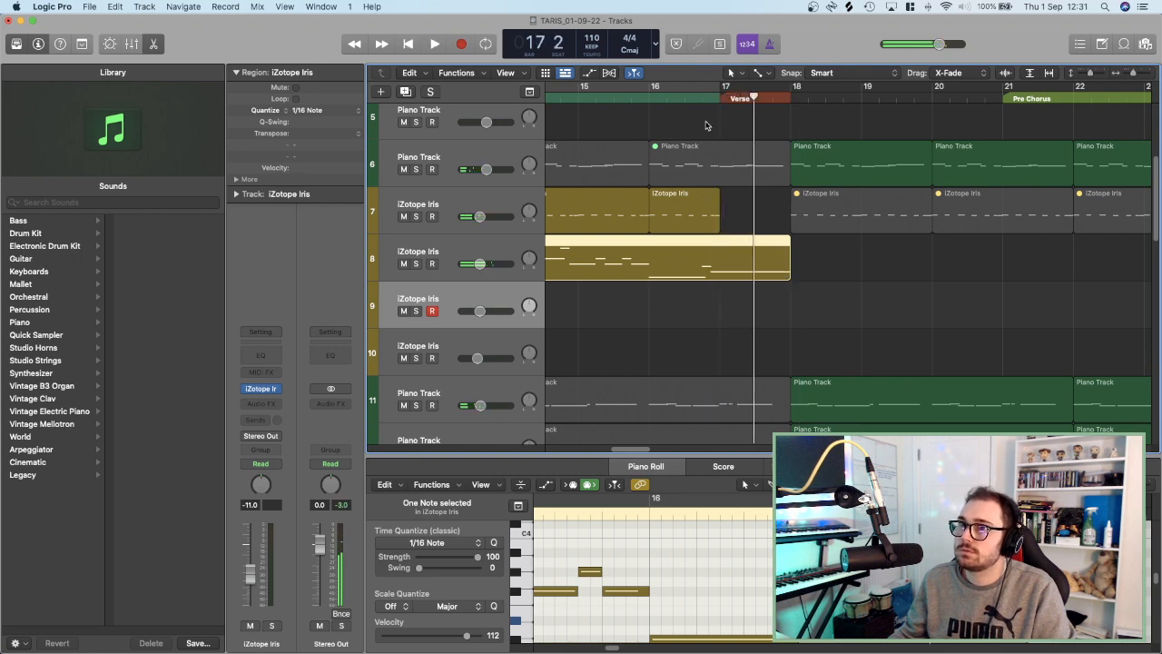
left_click(688, 96)
key("space")
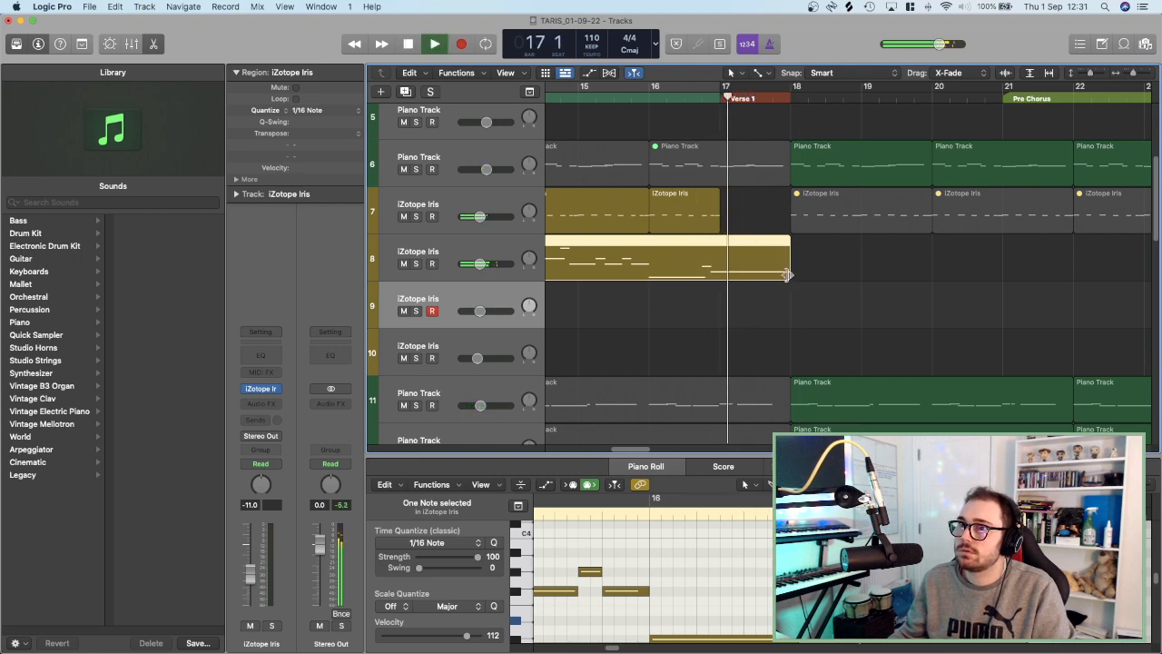
left_click_drag(787, 274, 755, 274)
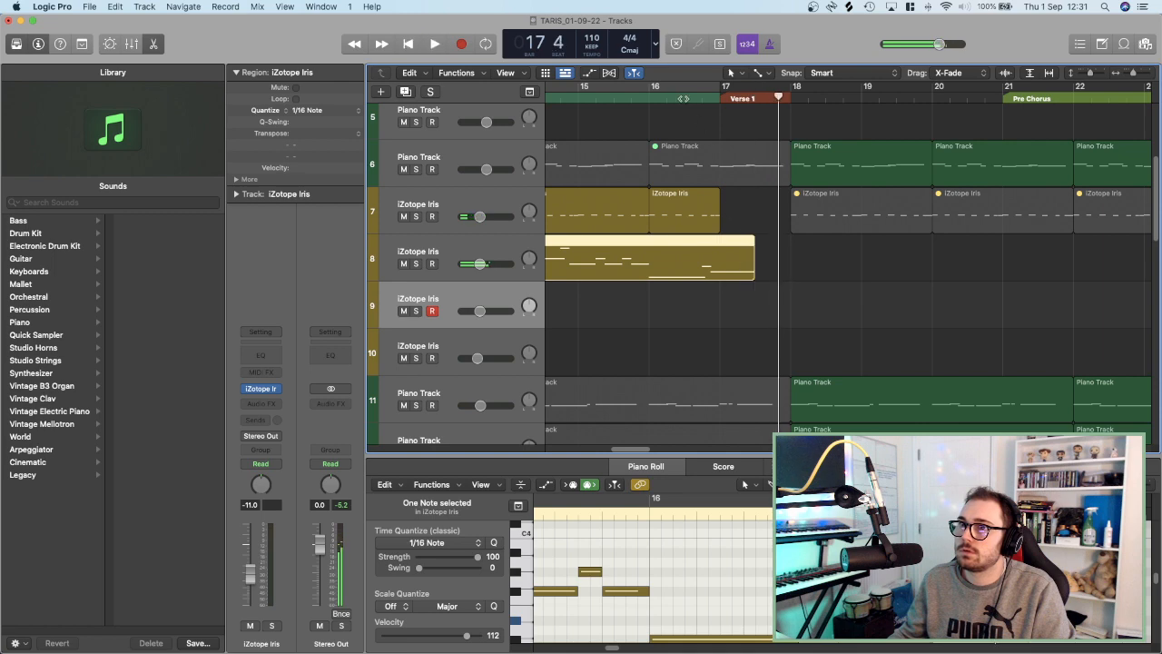
left_click(683, 96)
key("space")
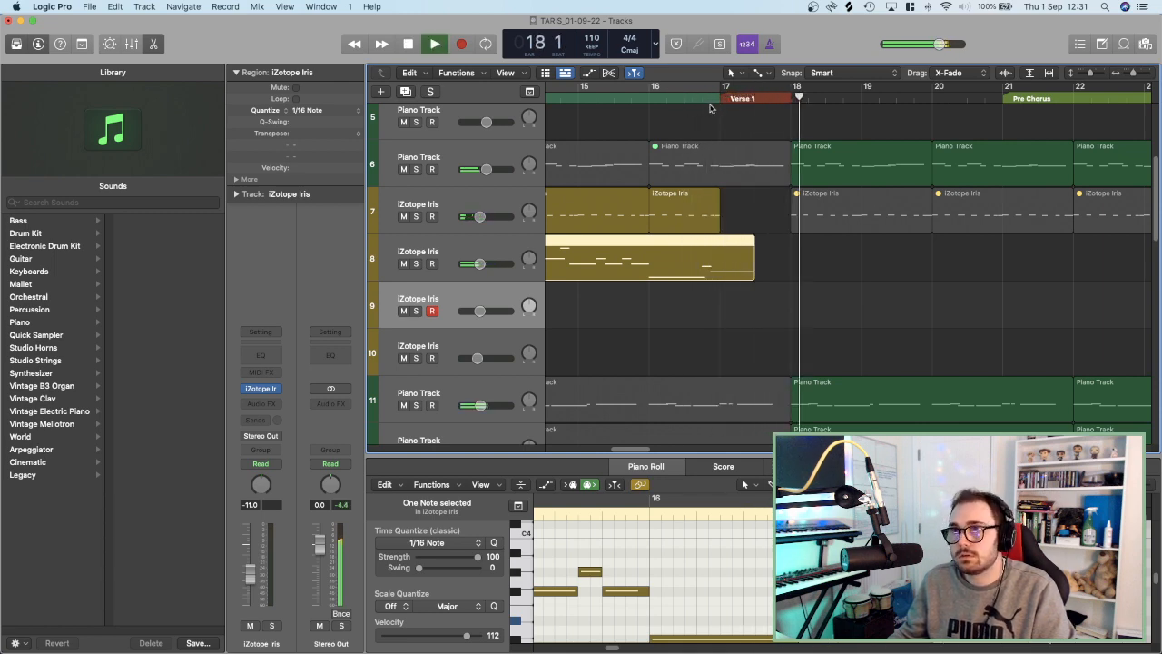
key("space")
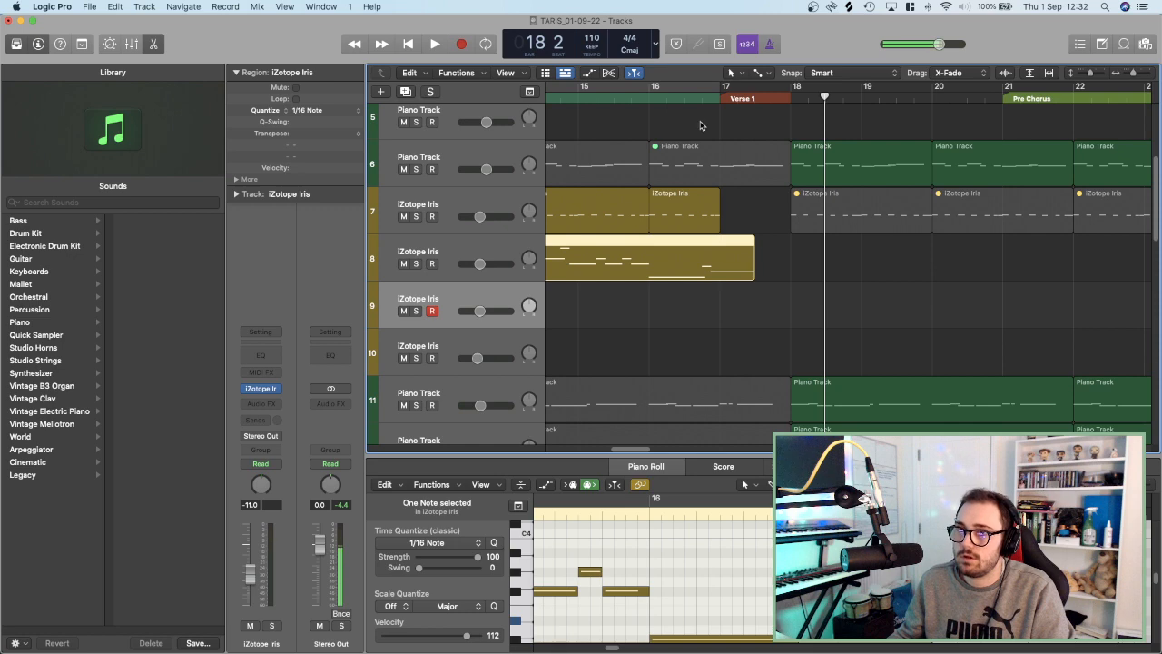
Play from about 15 3 and hide the editor pane, Library and Inspector to enlarge the arrangement view.
left_click(613, 99)
key("space")
left_click(109, 43)
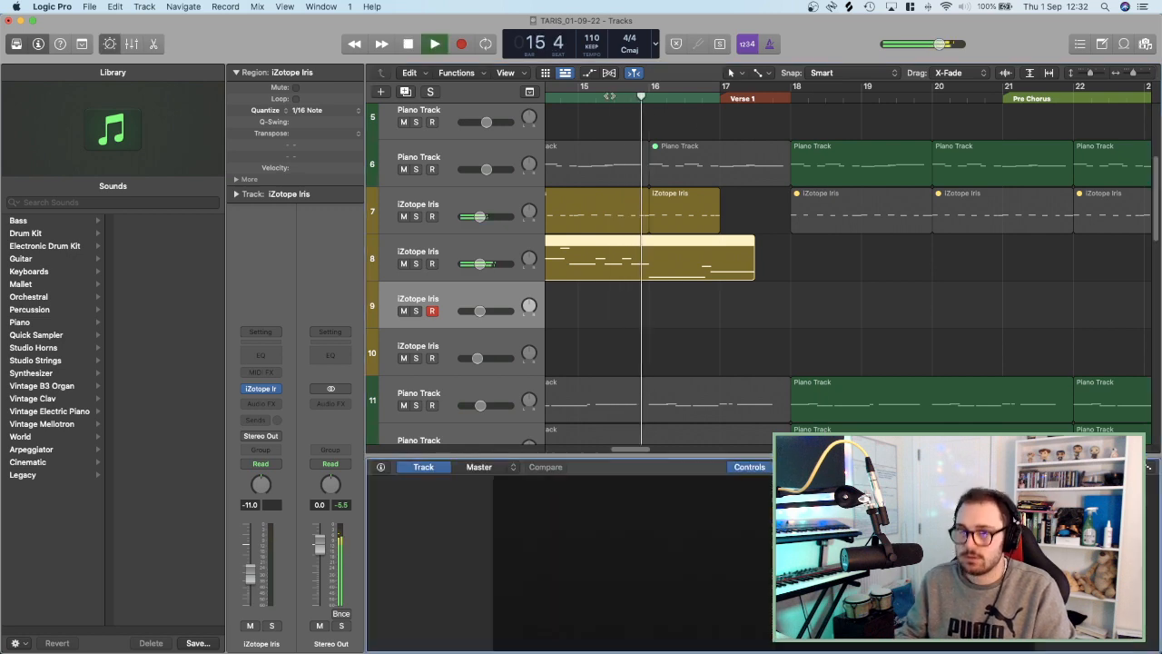
left_click(110, 43)
key("y")
key("i")
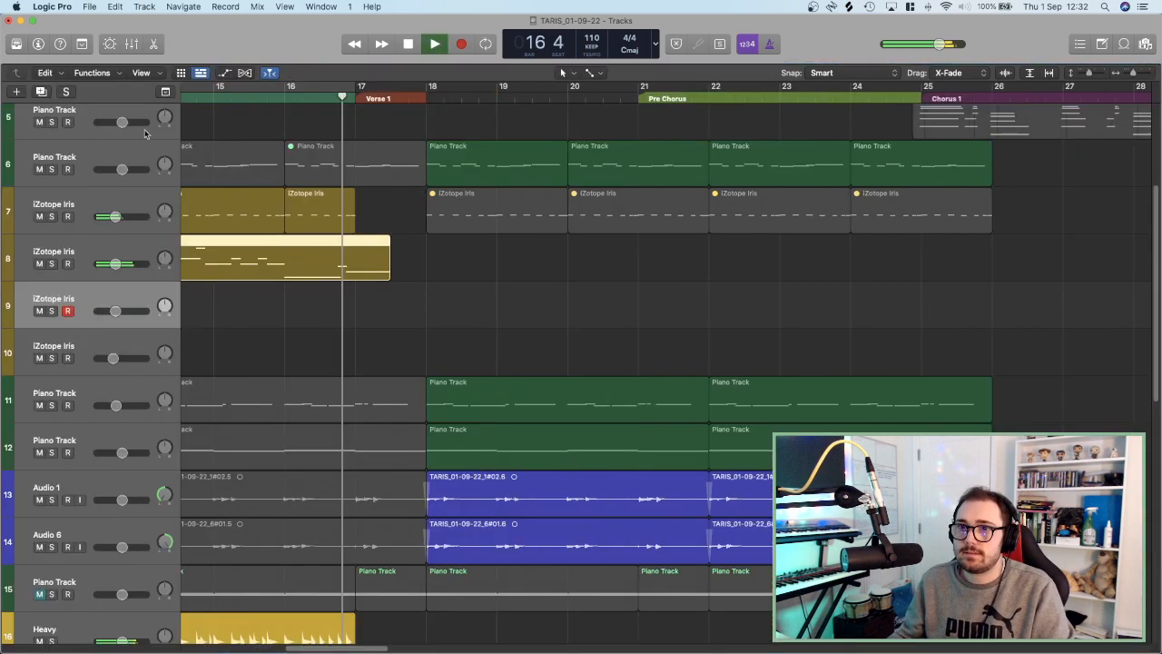
key("space")
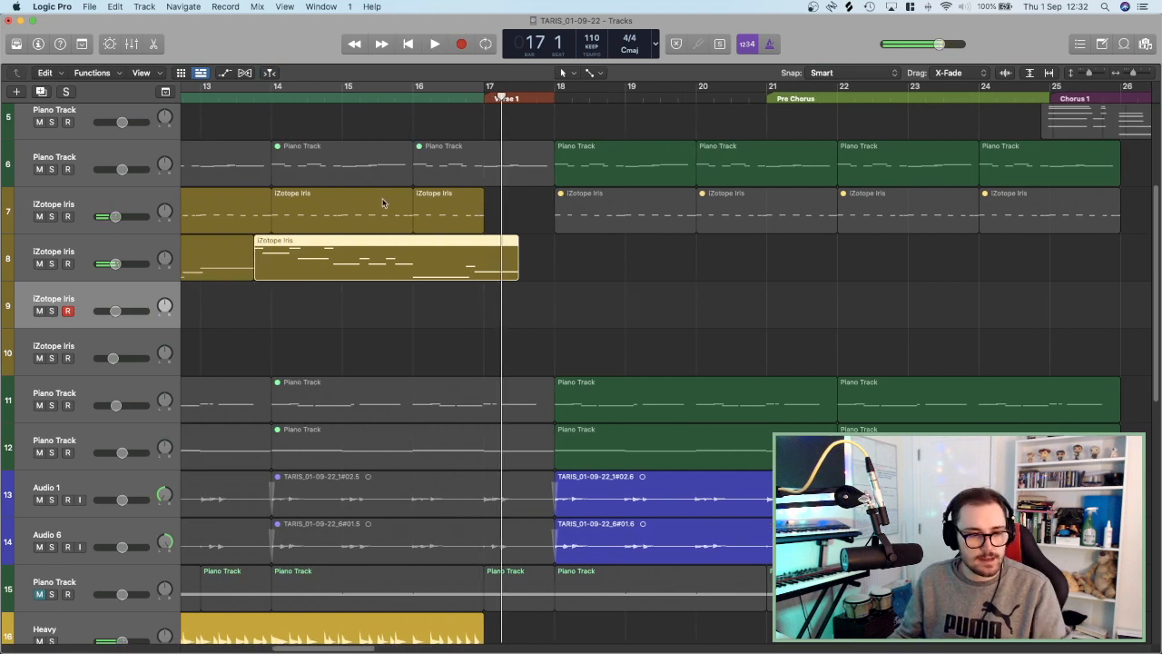
Look over the track list and the full arrangement around the guitar section and the first chorus.
scroll(457, 262, "up", 5)
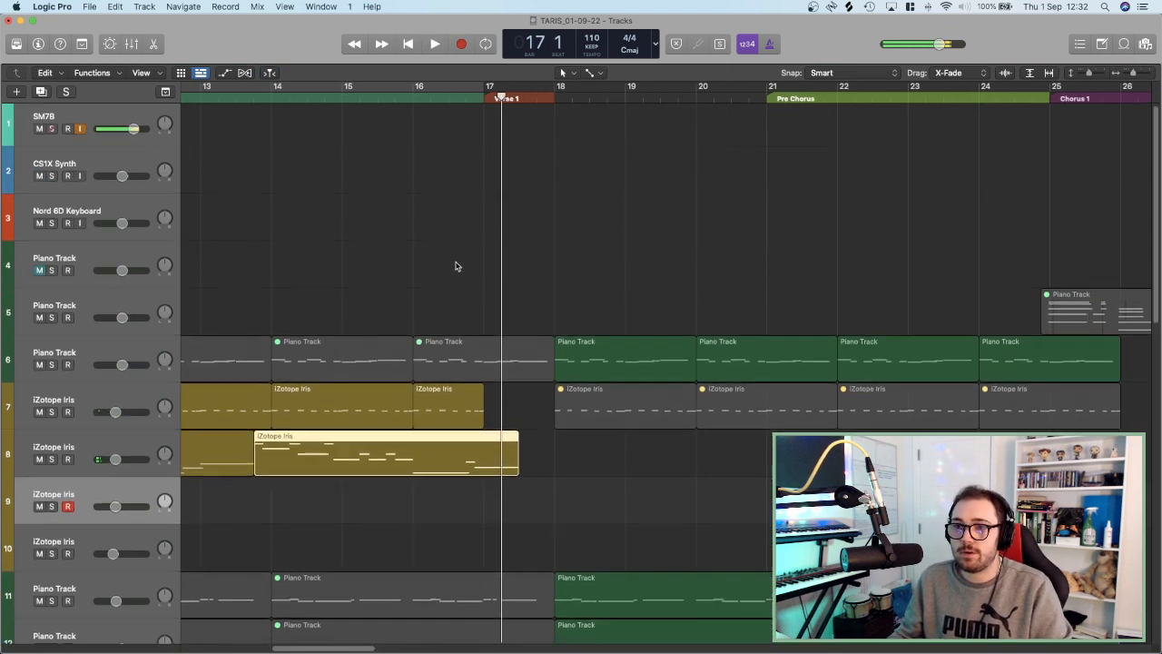
scroll(457, 263, "down", 3)
key("super+Left")
key("super+Left")
key("super+Left")
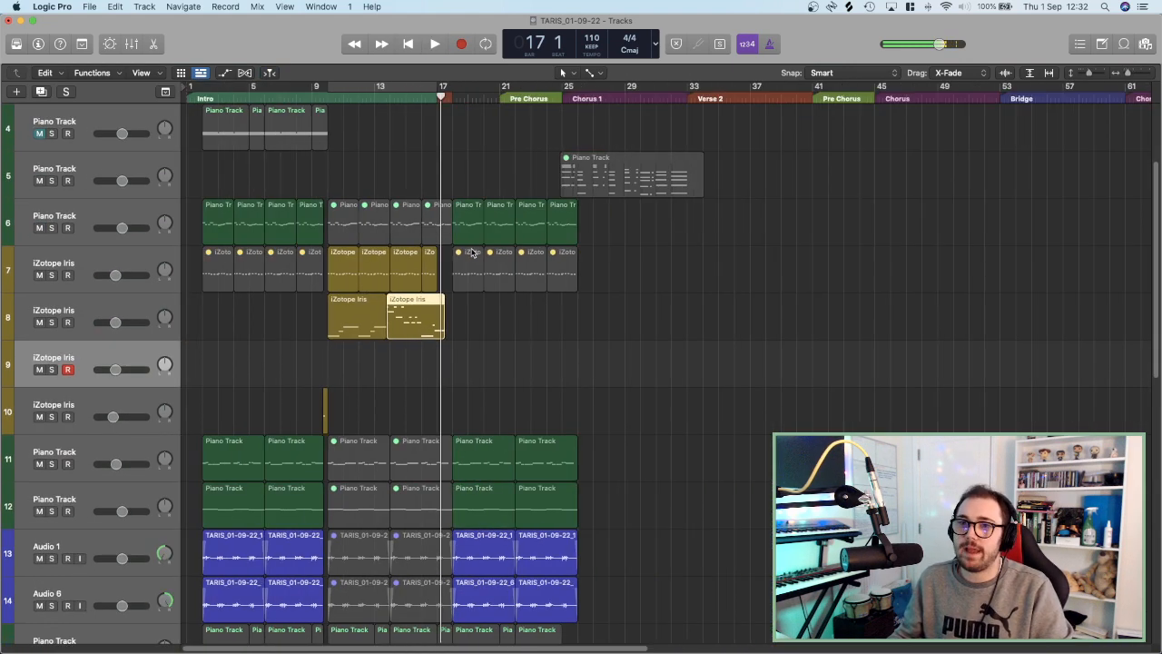
scroll(410, 283, "up", 4)
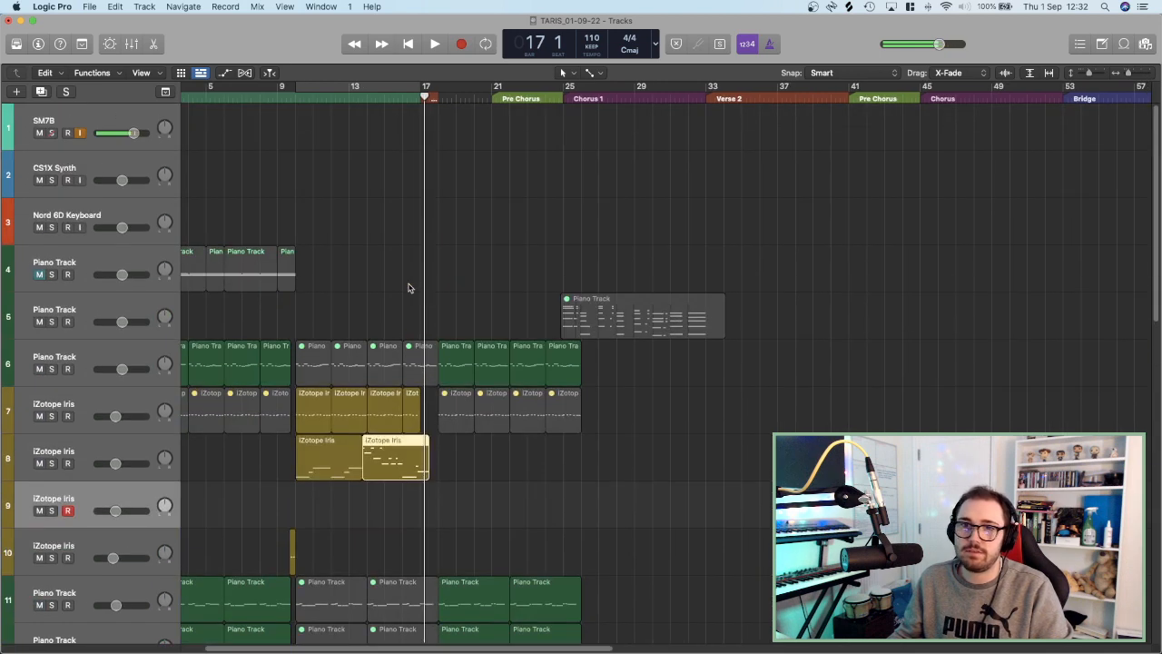
scroll(411, 283, "down", 2)
scroll(406, 270, "up", 5)
scroll(406, 270, "up", 3)
scroll(396, 266, "down", 6)
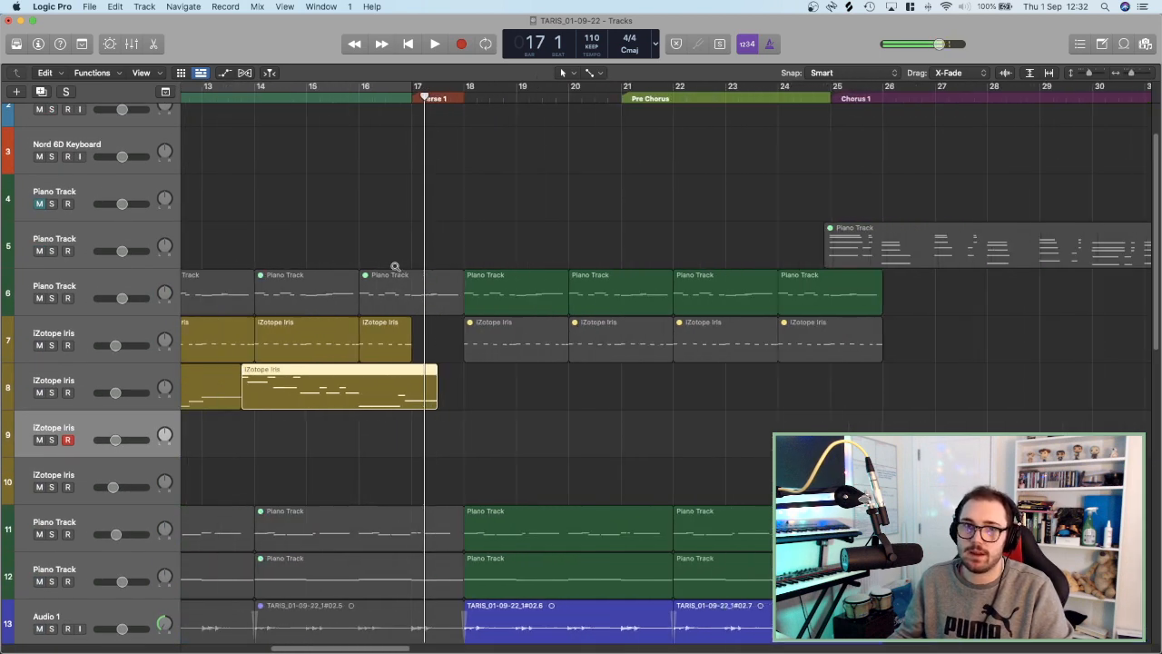
Select the Piano Track on track 5 and play the arrangement from 14 3 to just past bar 17.
left_click(134, 237)
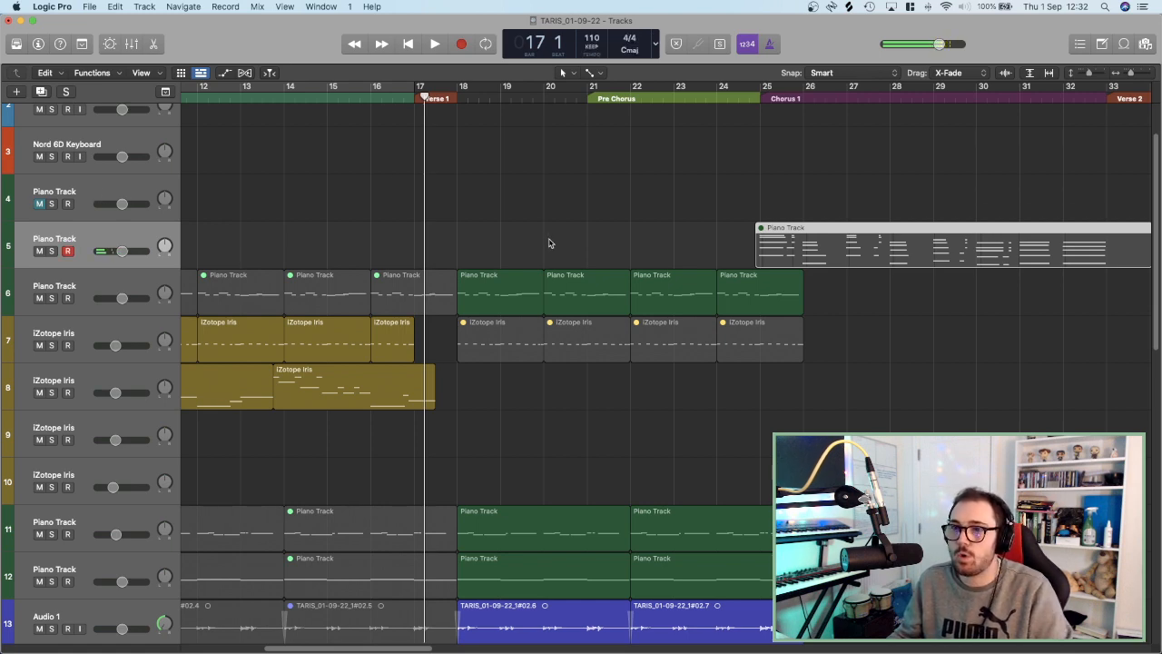
scroll(491, 209, "left", 5)
left_click(514, 98)
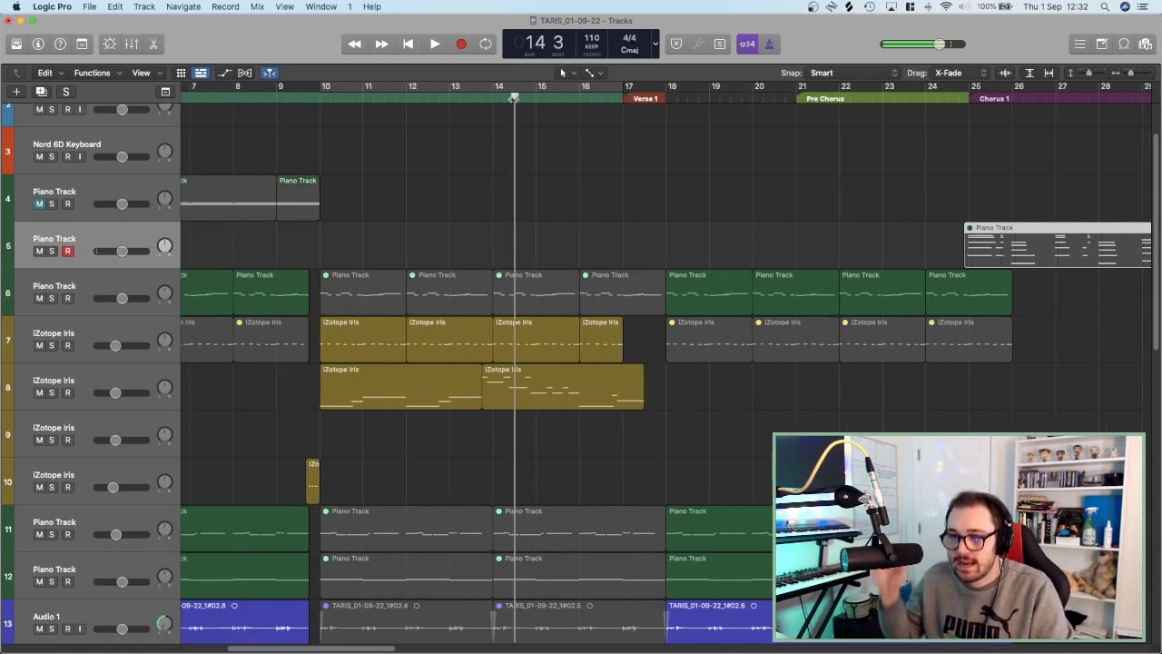
key("space")
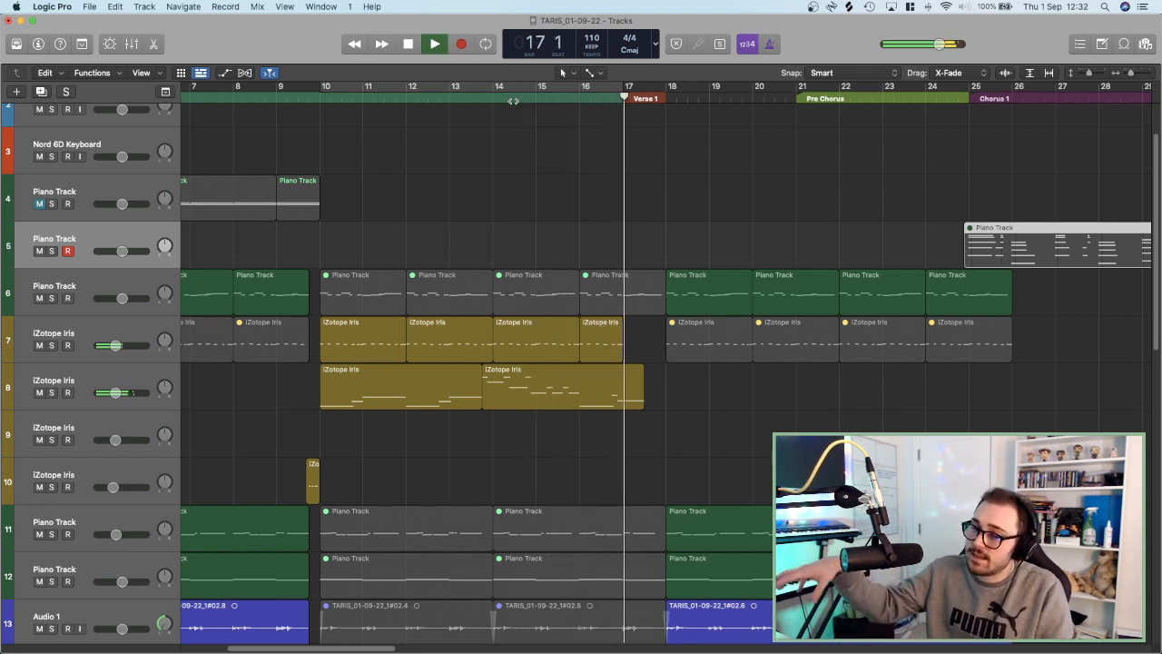
key("space")
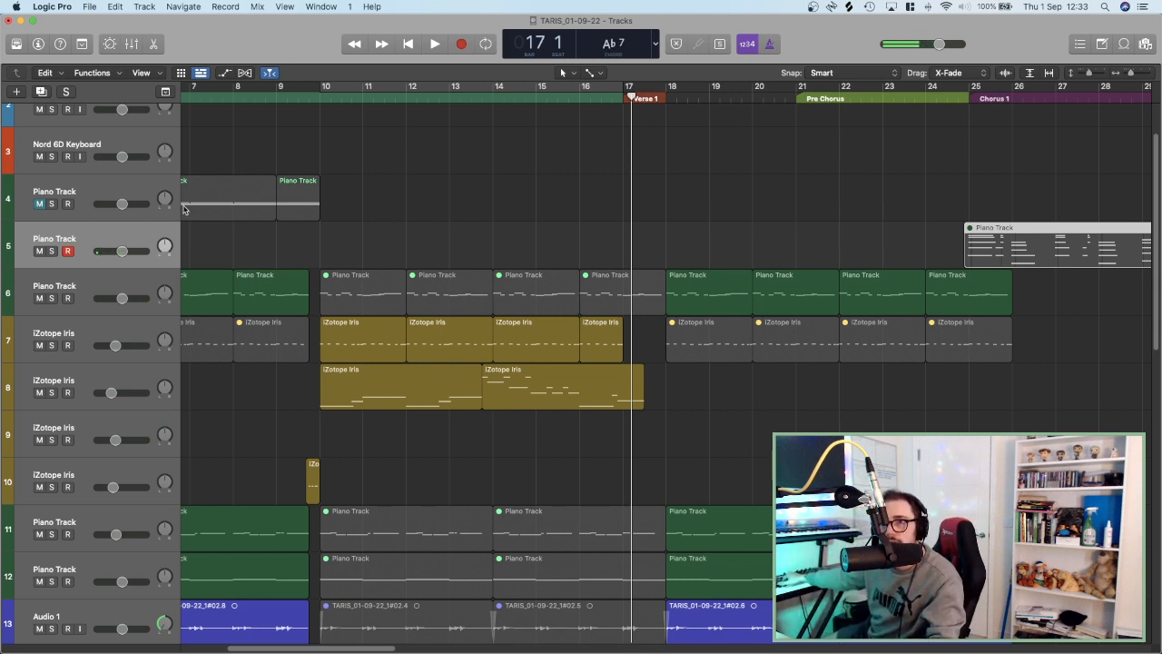
Record a piano chord leading into Verse 1 on track 5, starting from bar 15 and stopping around 18 4.
left_click(539, 98)
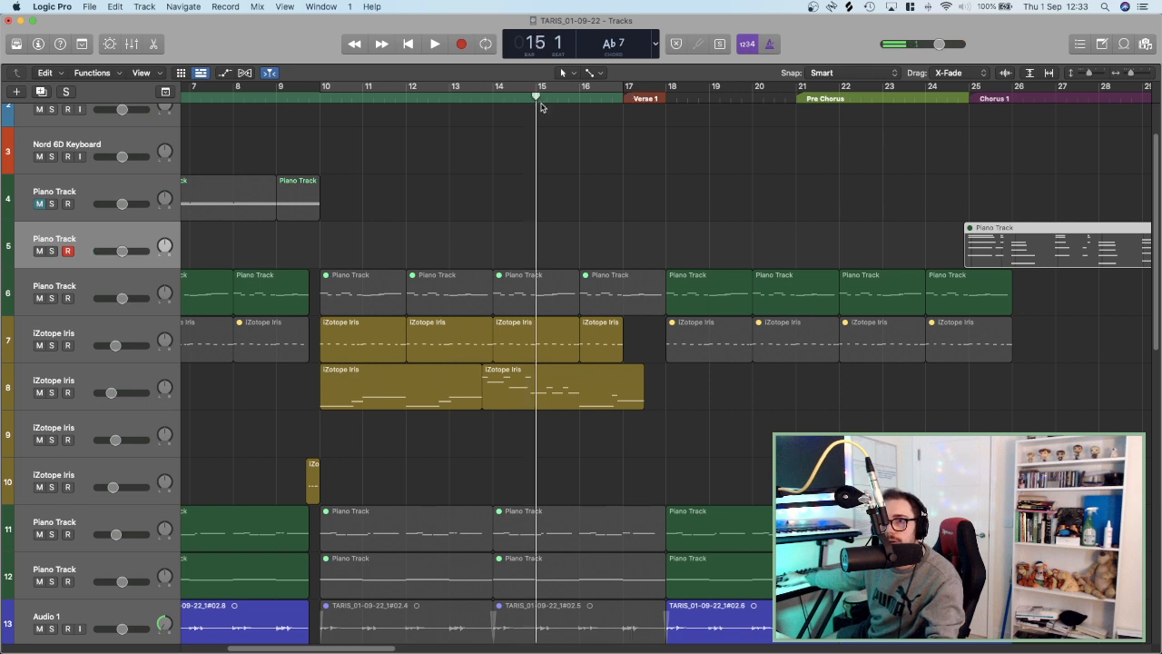
key("r")
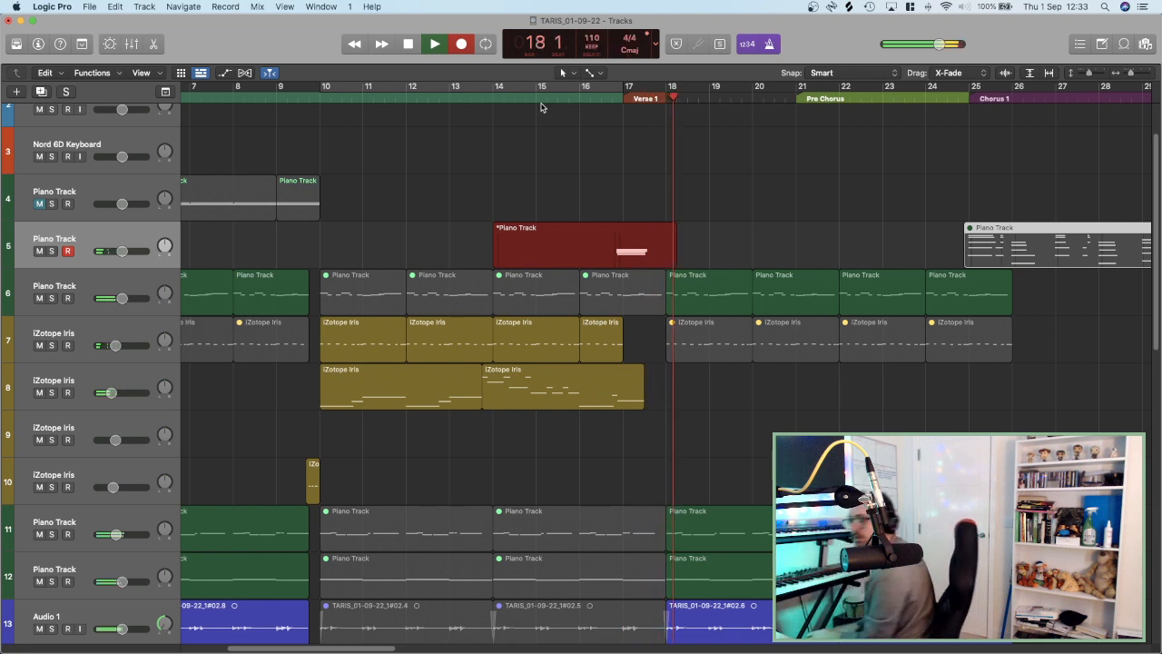
key("space")
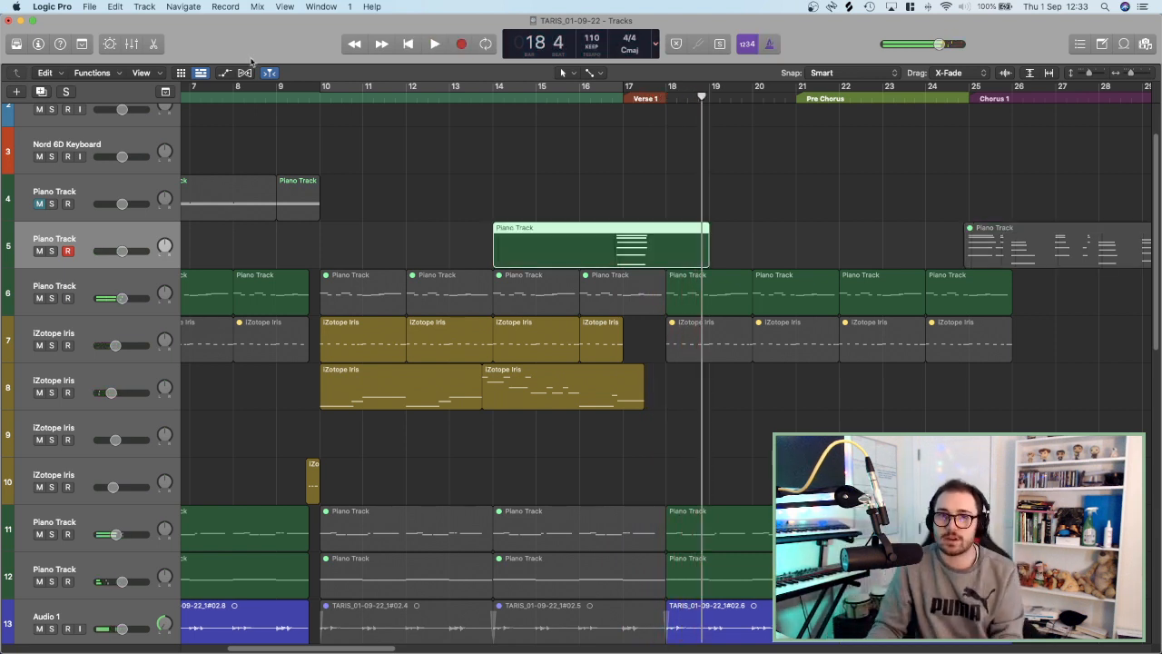
Play from 15 3, shorten the end of the second track 8 region to bar 17 and replay from bar 16.
left_click(558, 91)
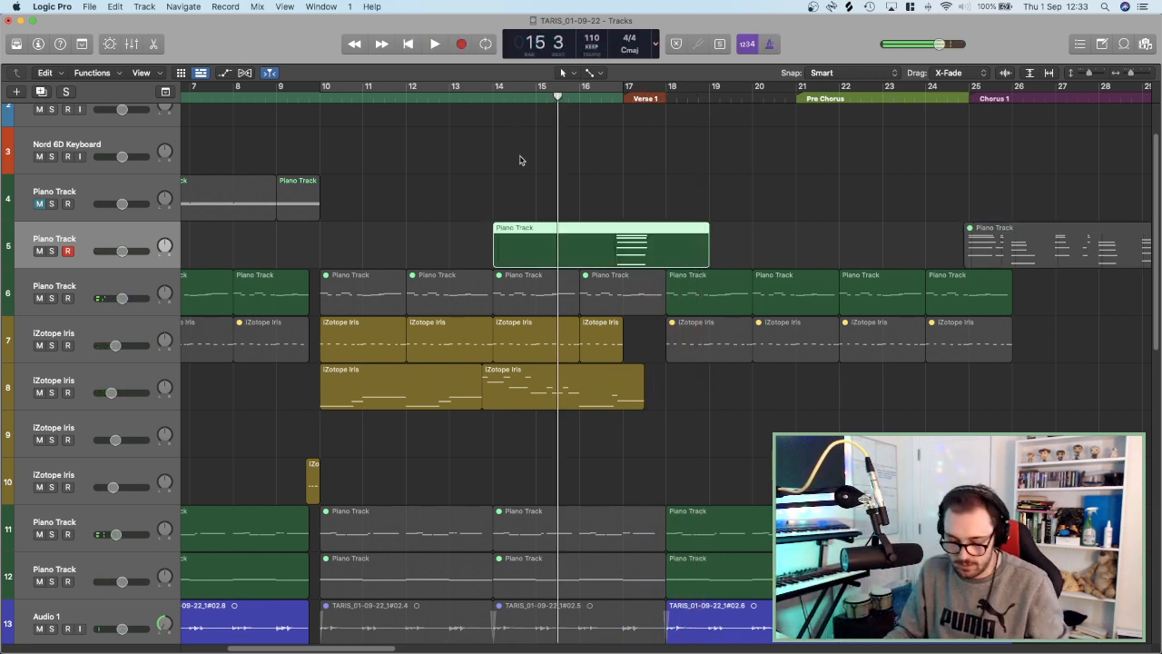
key("space")
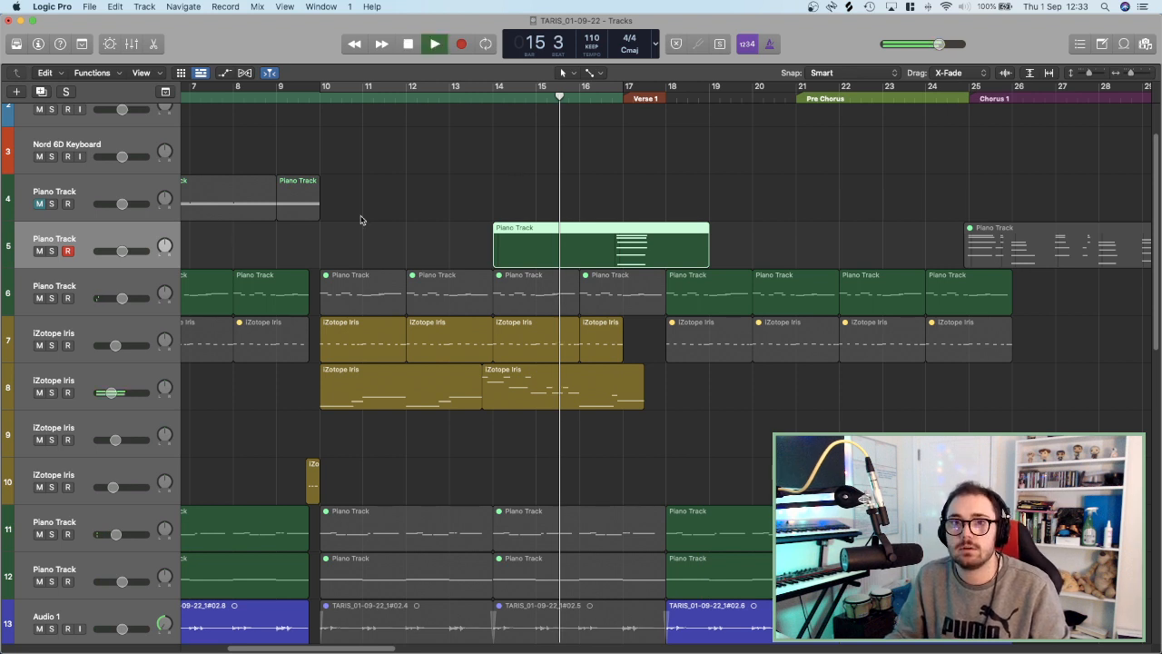
left_click(587, 98)
left_click_drag(642, 406, 618, 406)
left_click(587, 97)
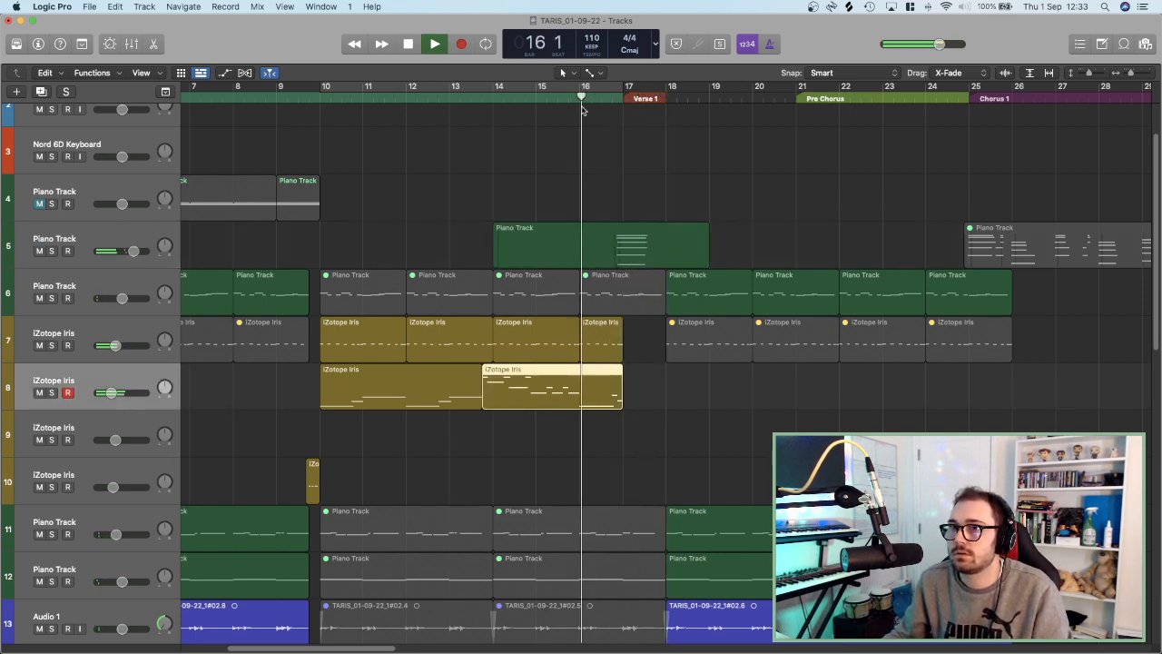
Replay the transition from 15 4 and open the second track 8 region in the Piano Roll.
key("super+Down")
key("super+Down")
key("super+Down")
key("super+Down")
key("super+Right")
key("super+Right")
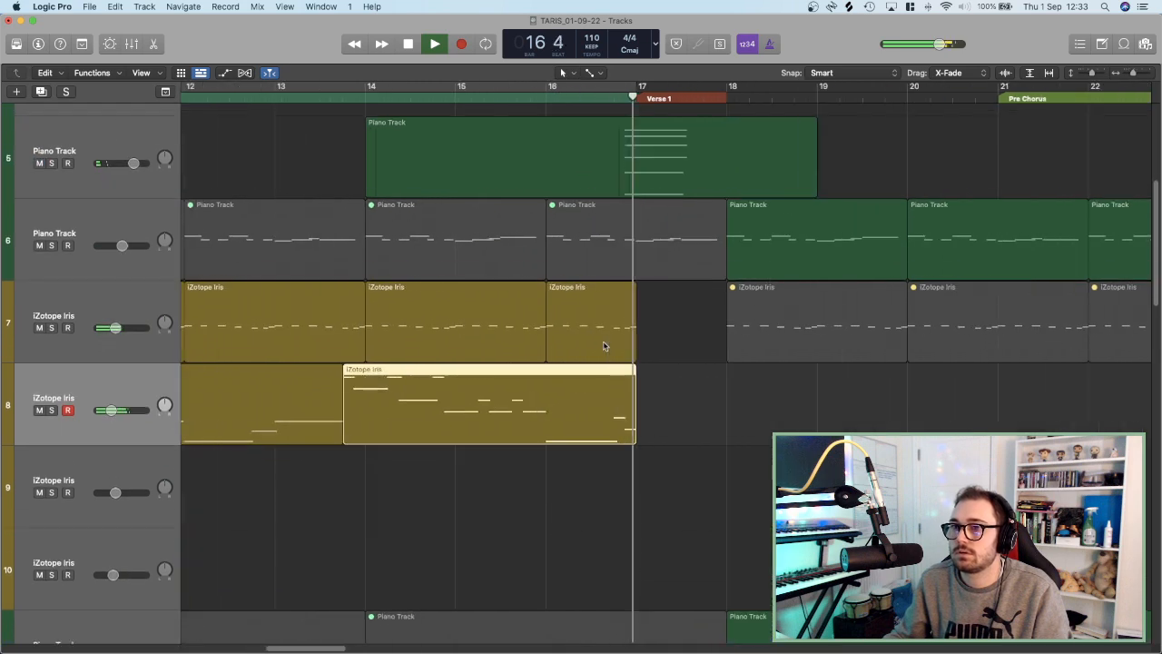
key("super+Up")
left_click(530, 100)
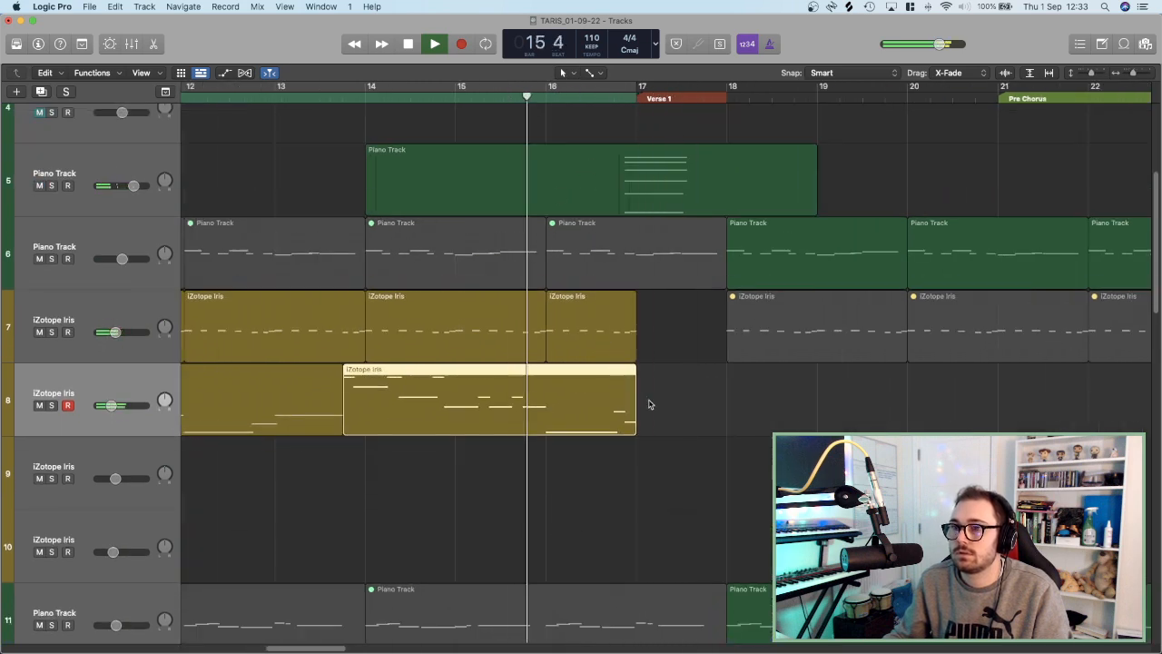
key("p")
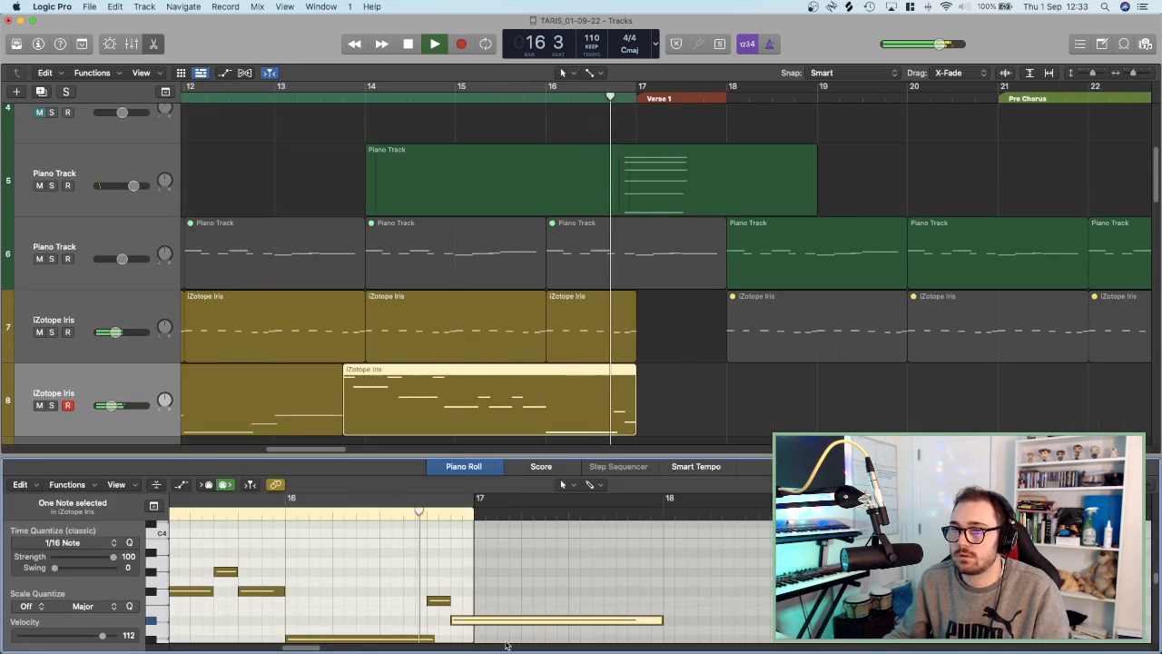
Place the playhead at the start of the recorded piano chord, 16 4 3, and trim the second track 8 region's end to it.
left_click(621, 100)
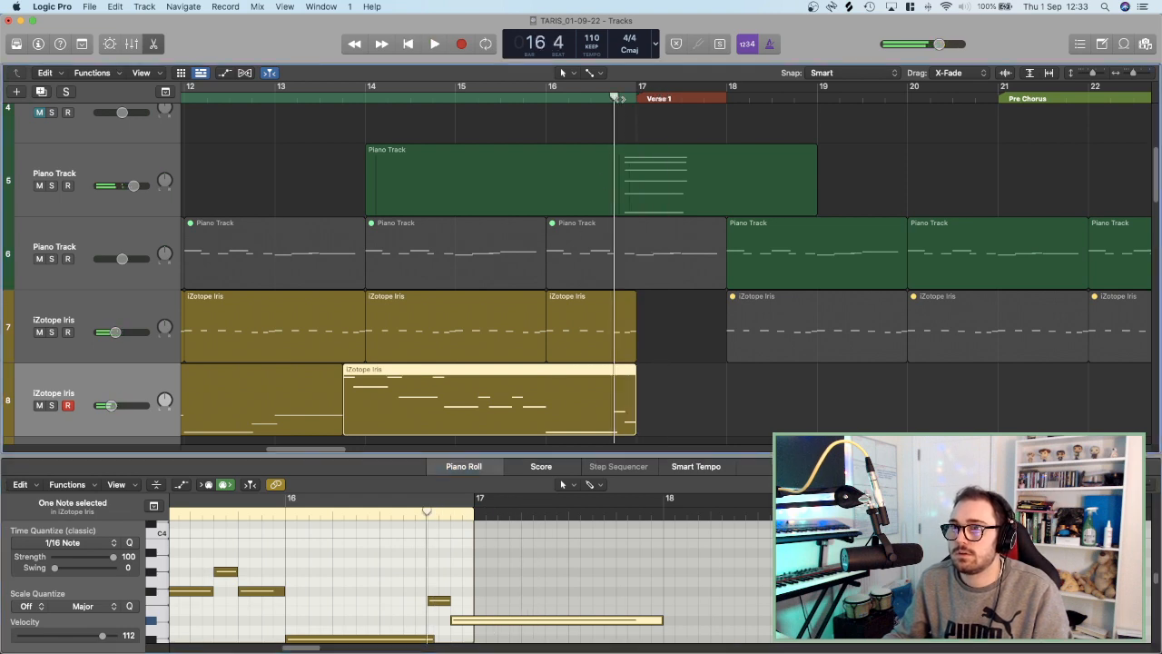
key("super+Right")
key("super+Right")
key("super+Right")
key("super+Right")
left_click(679, 98)
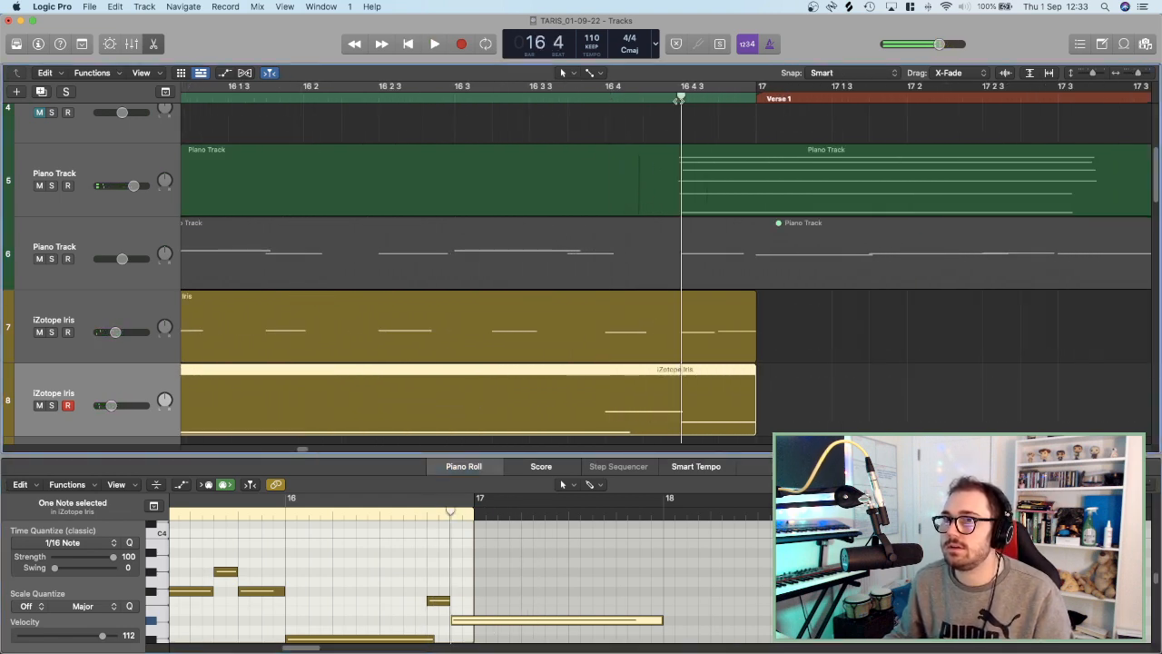
key("super+Left")
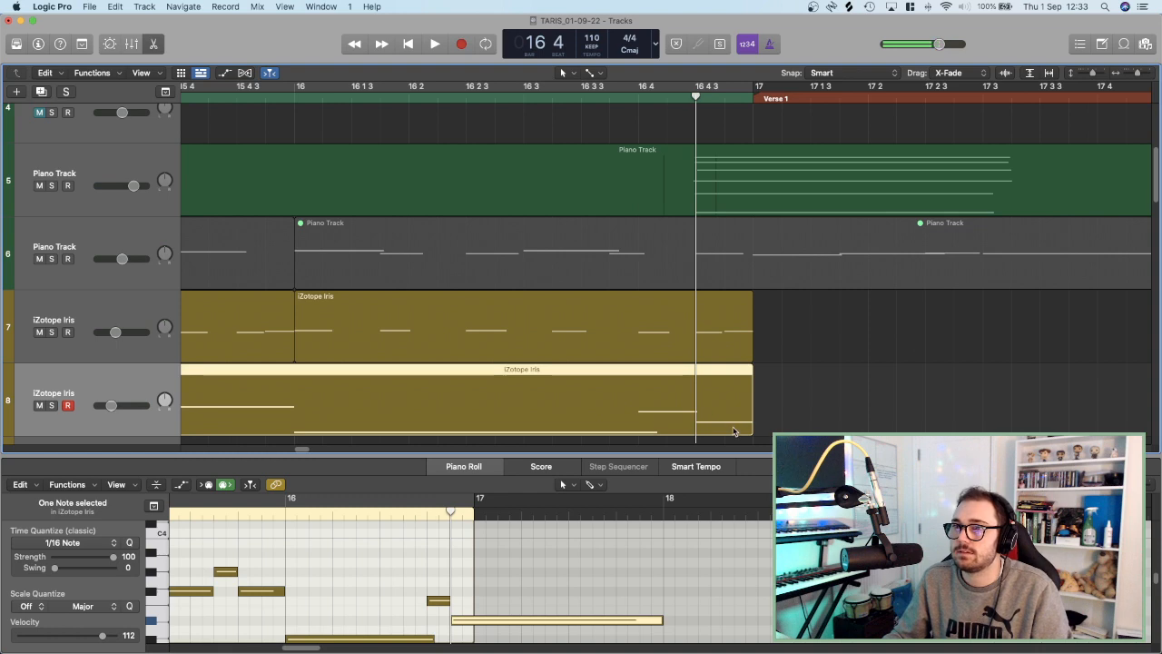
left_click_drag(746, 429, 687, 424)
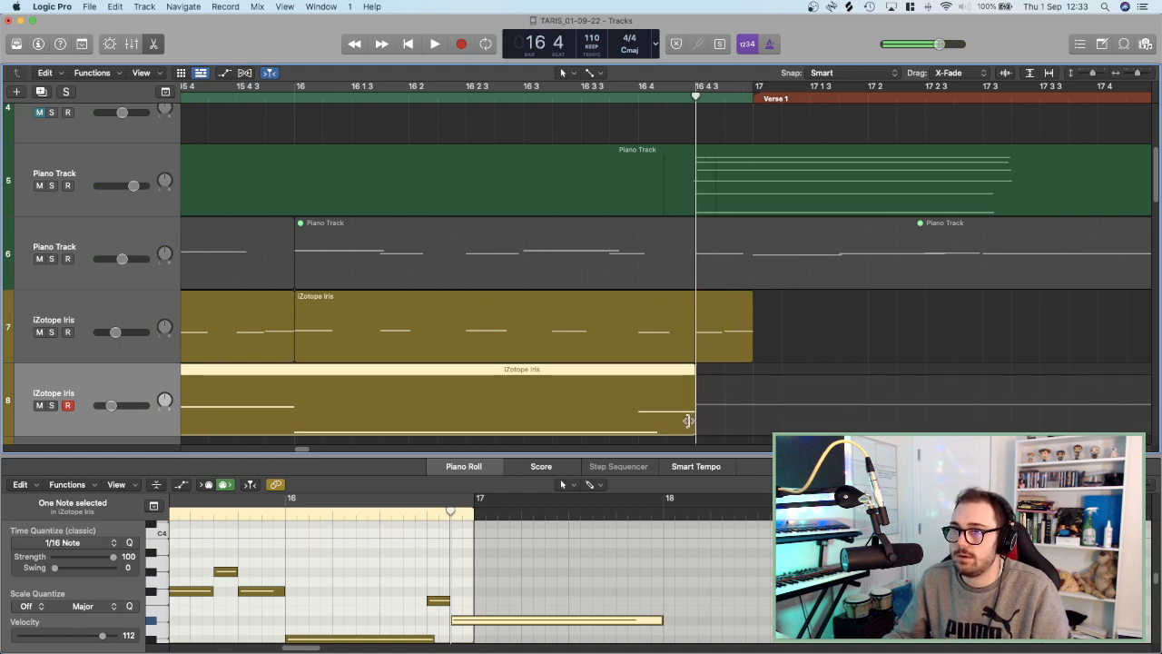
Play the transition into Verse 1 in a wider view of the arrangement, replaying it from just before bar 14.
key("space")
key("super+Left")
key("super+Left")
key("super+Left")
key("super+Left")
key("super+Left")
scroll(494, 186, "left", 5)
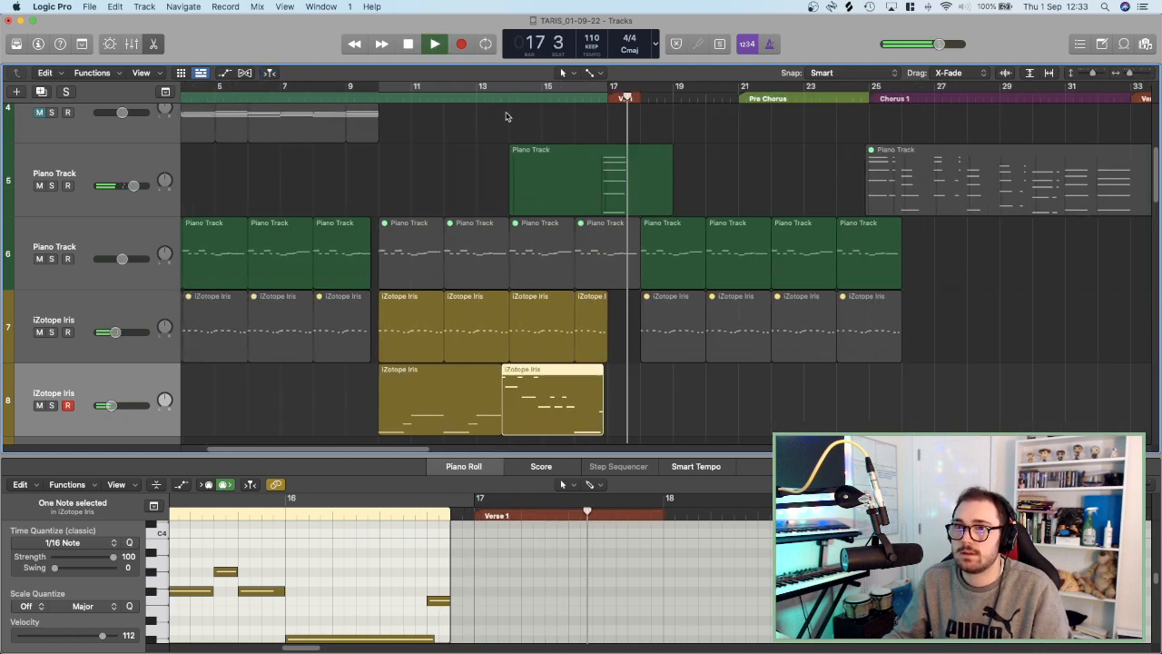
left_click(502, 99)
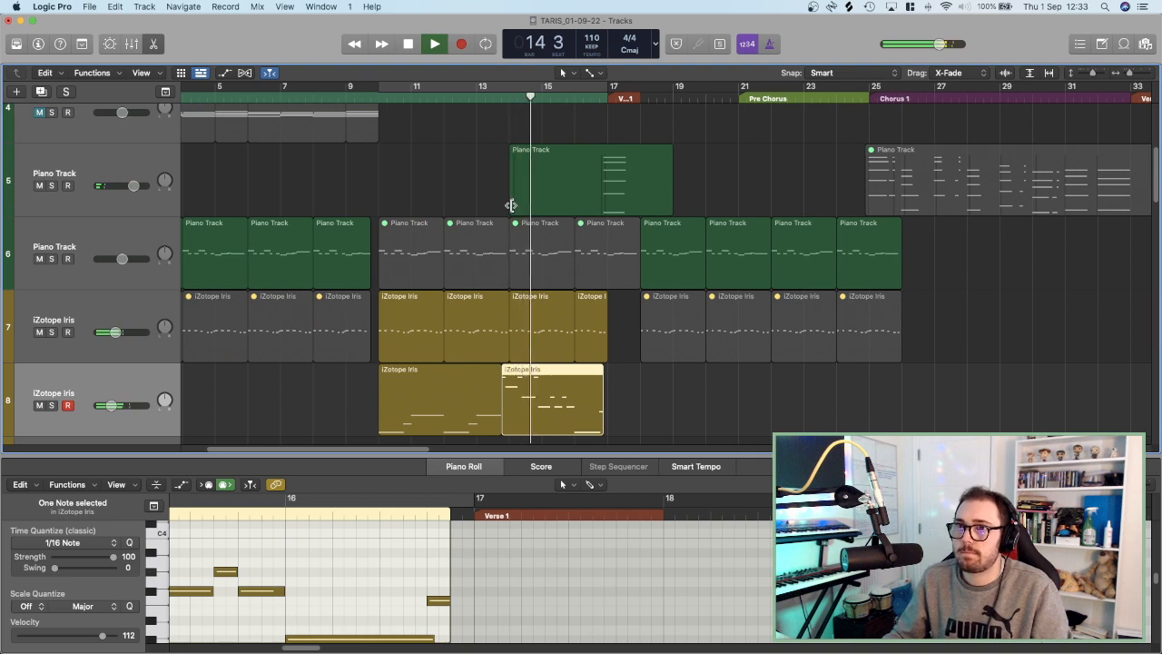
Trim the start of the recorded track 5 piano region to about 16 3 and close the Piano Roll.
left_click_drag(512, 205, 590, 200)
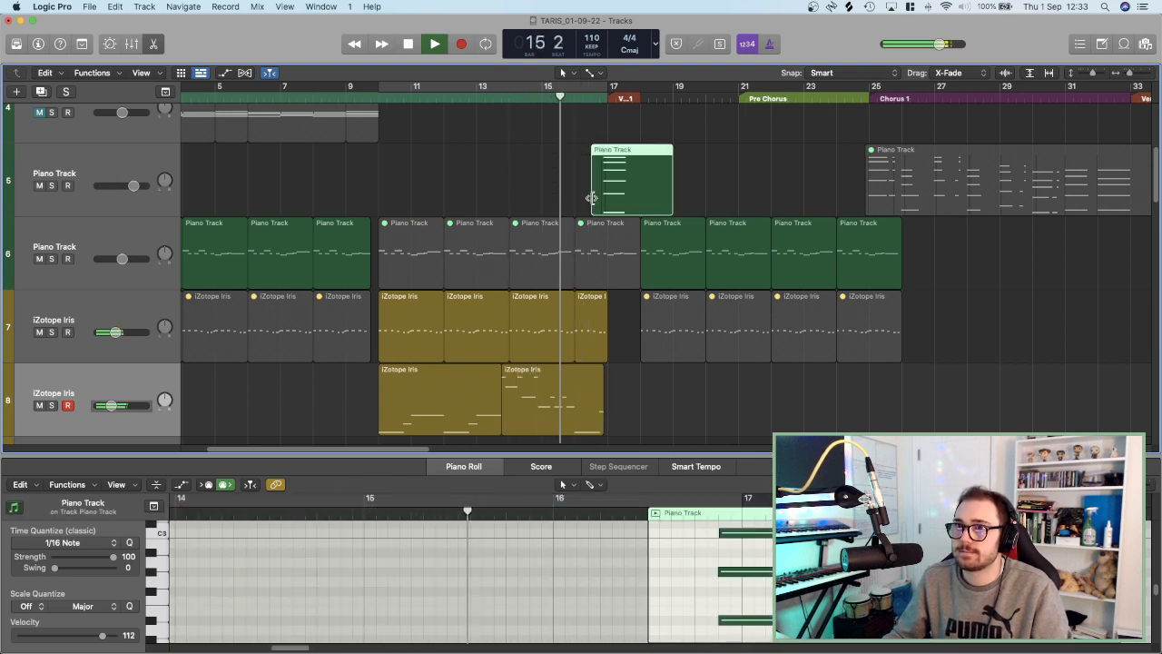
key("e")
key("super+Up")
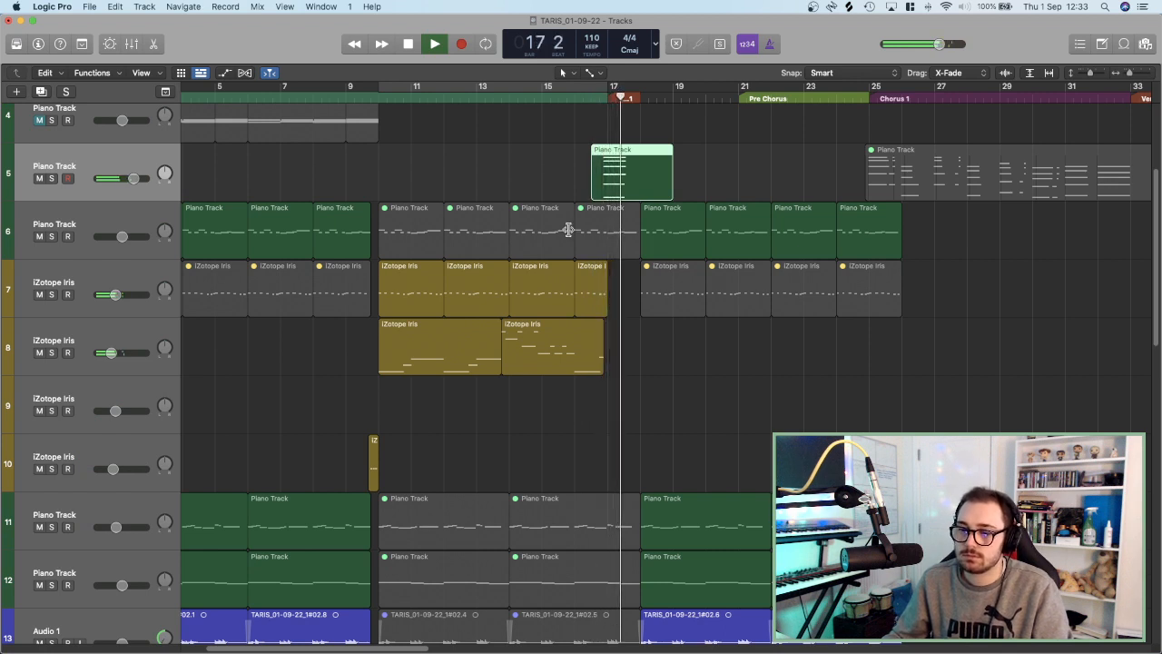
key("super+Up")
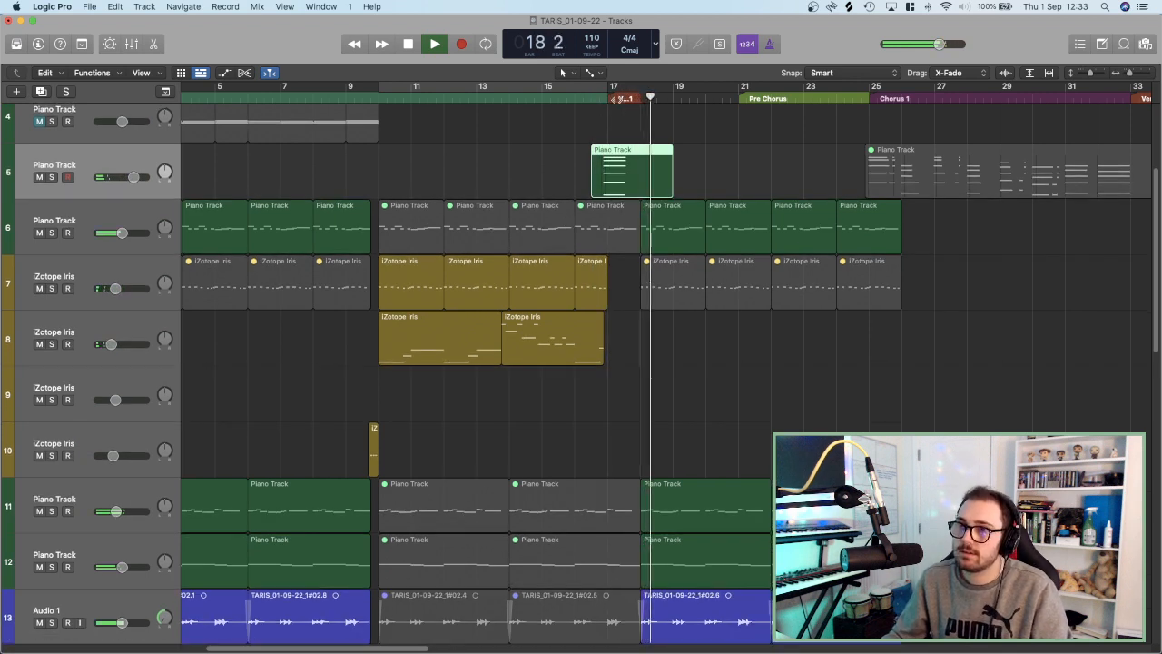
Play the trimmed piano chord on track 5 from about 16 3 and stop at 17 3.
left_click(597, 99)
key("super+Right")
key("super+Right")
key("super+Right")
key("super+Right")
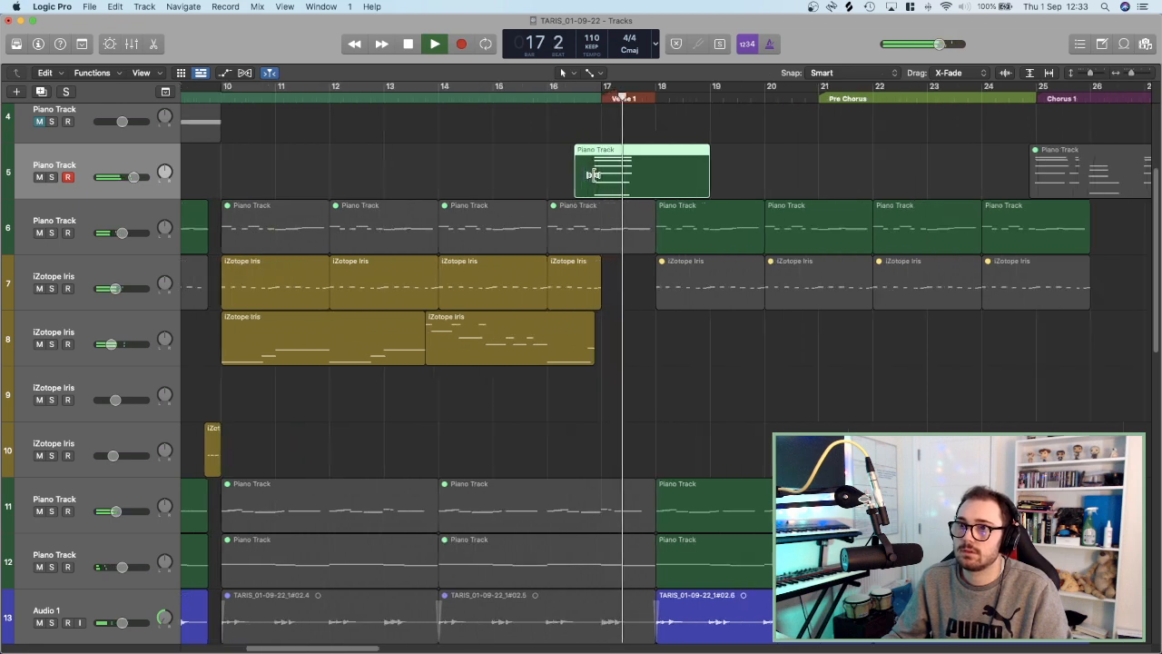
key("space")
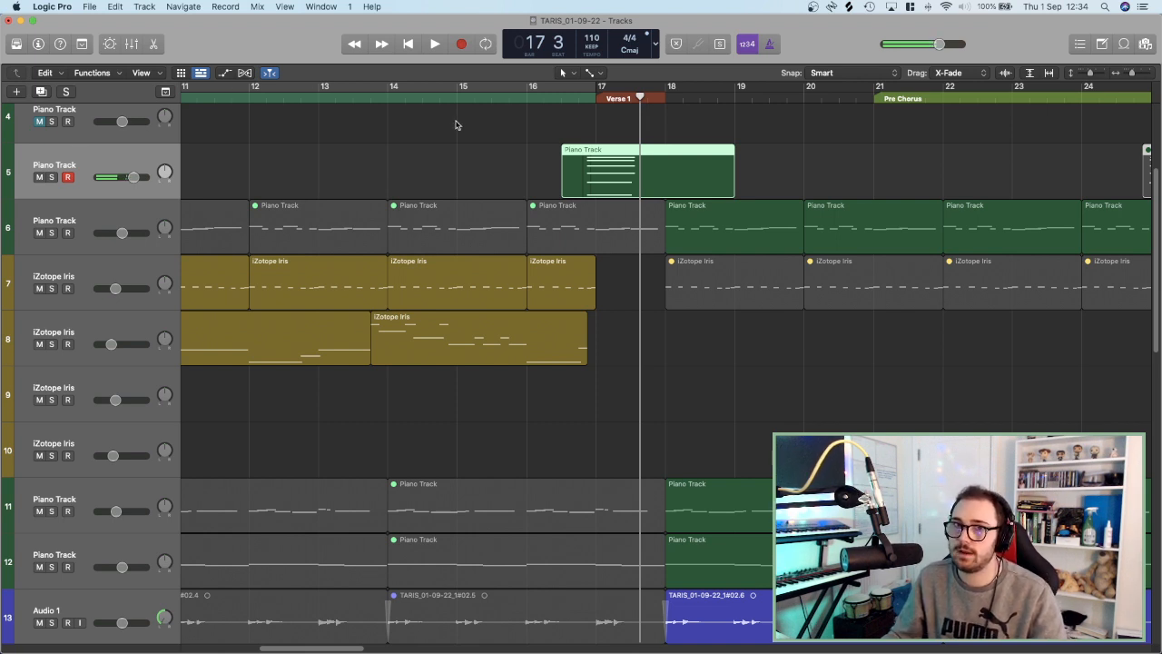
Try recording extra piano notes after the chord on track 5 from 16 4, and undo the take.
left_click(580, 95)
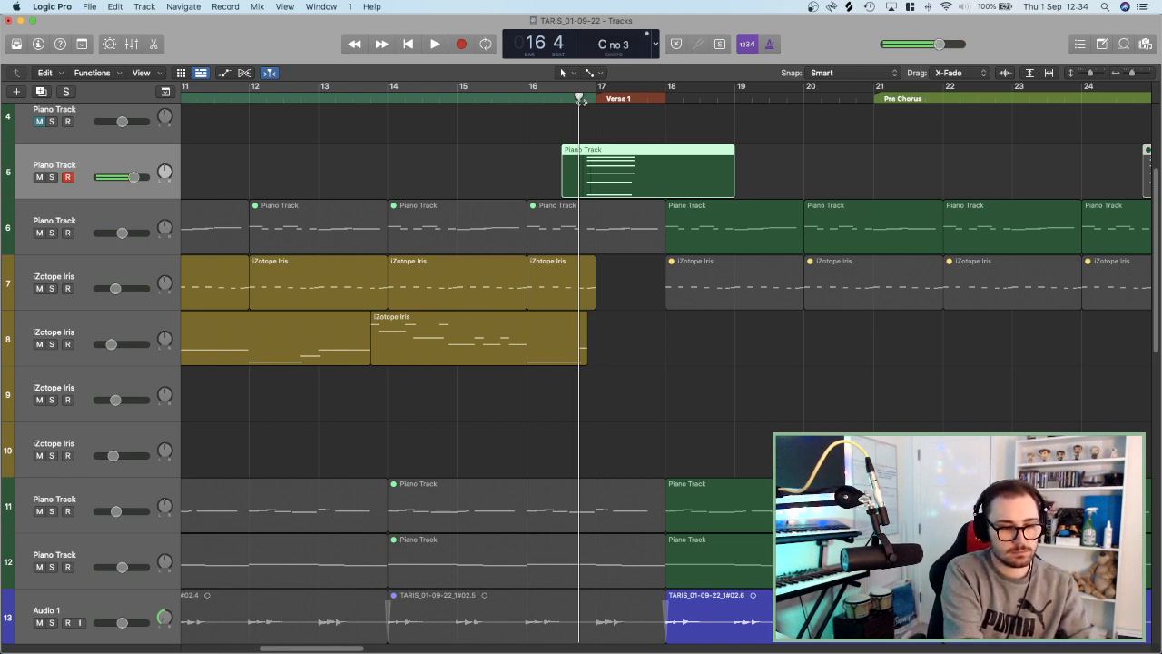
key("r")
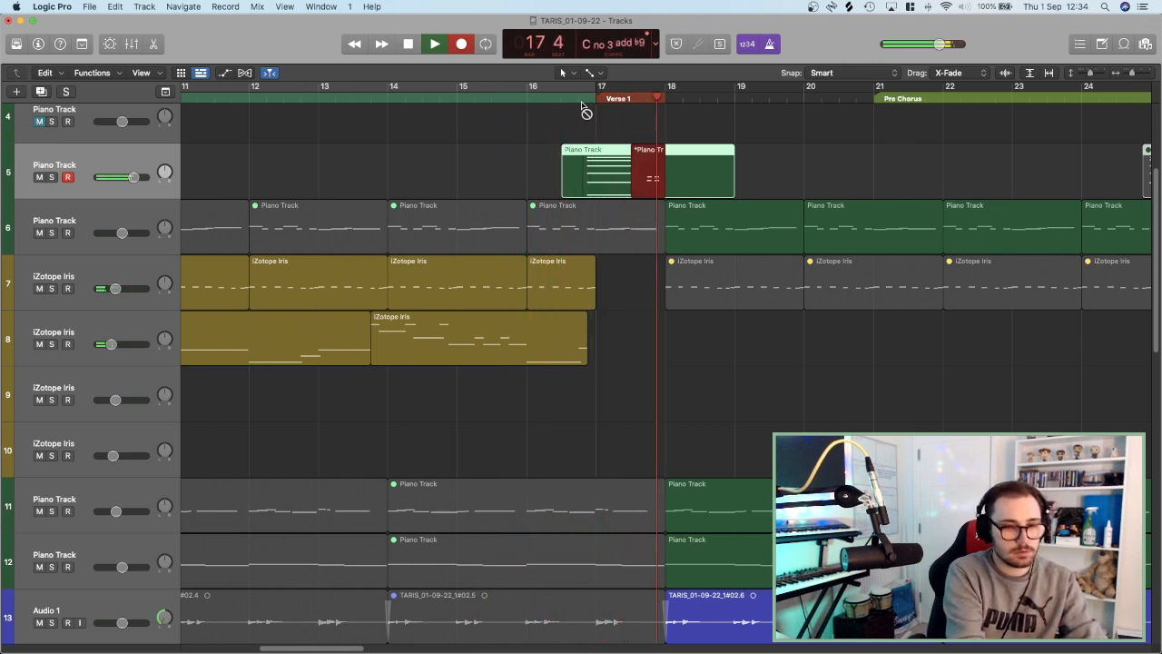
key("space")
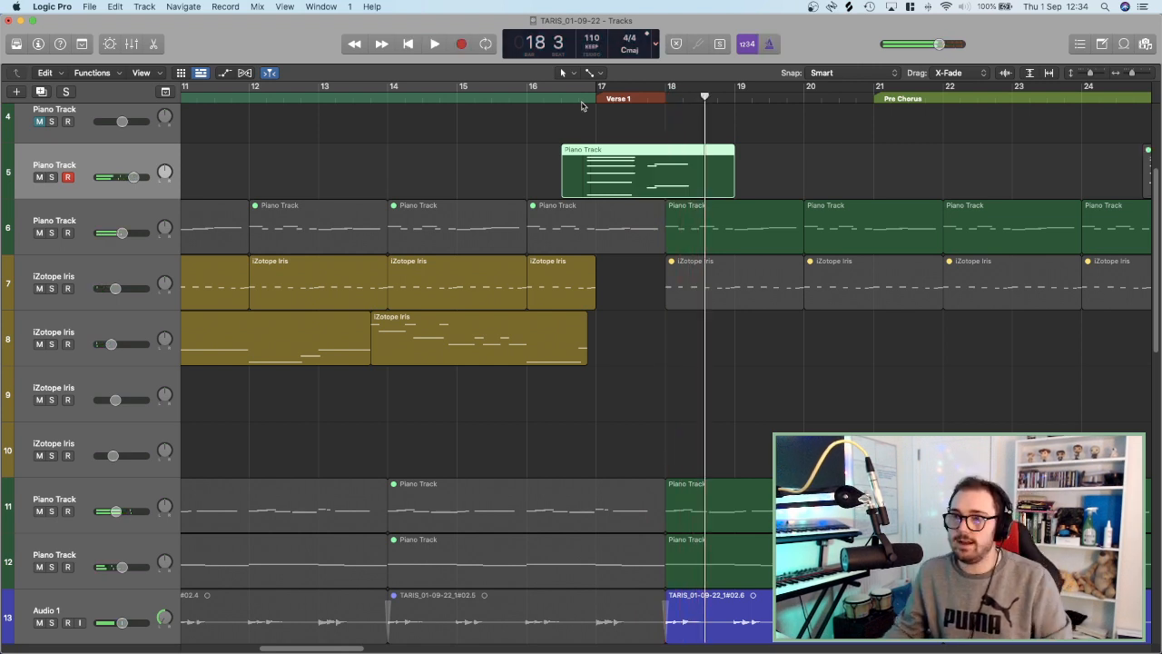
left_click(582, 107)
left_click(581, 92)
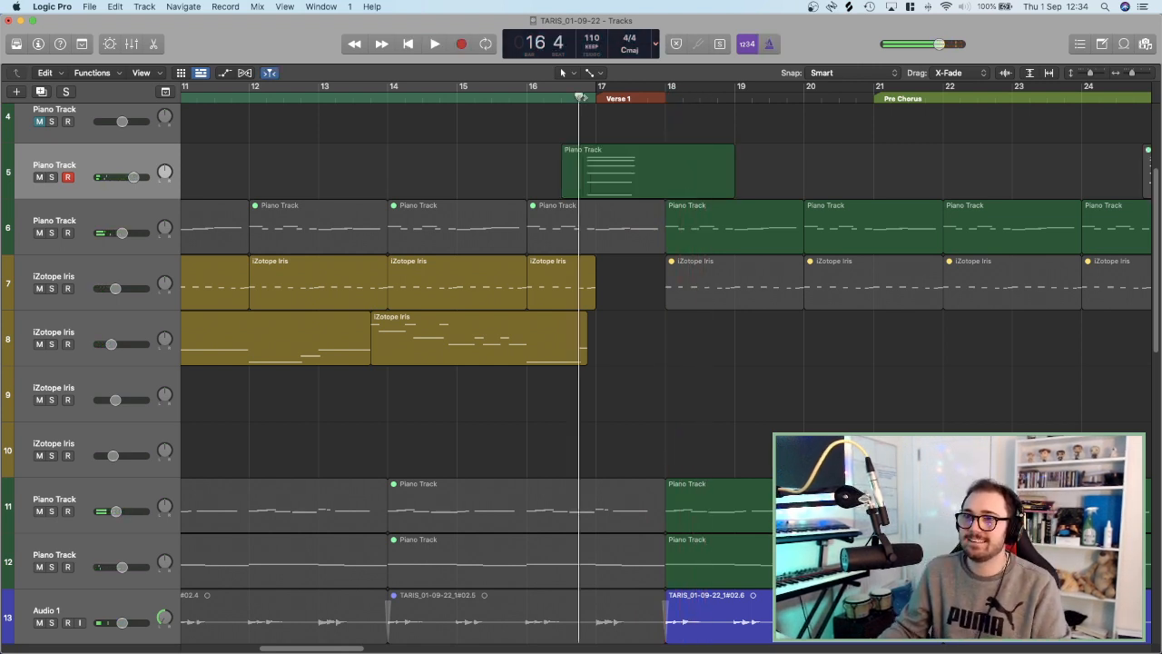
Select the piano chord region on track 5 and play the arrangement from 16 4.
left_click(596, 164)
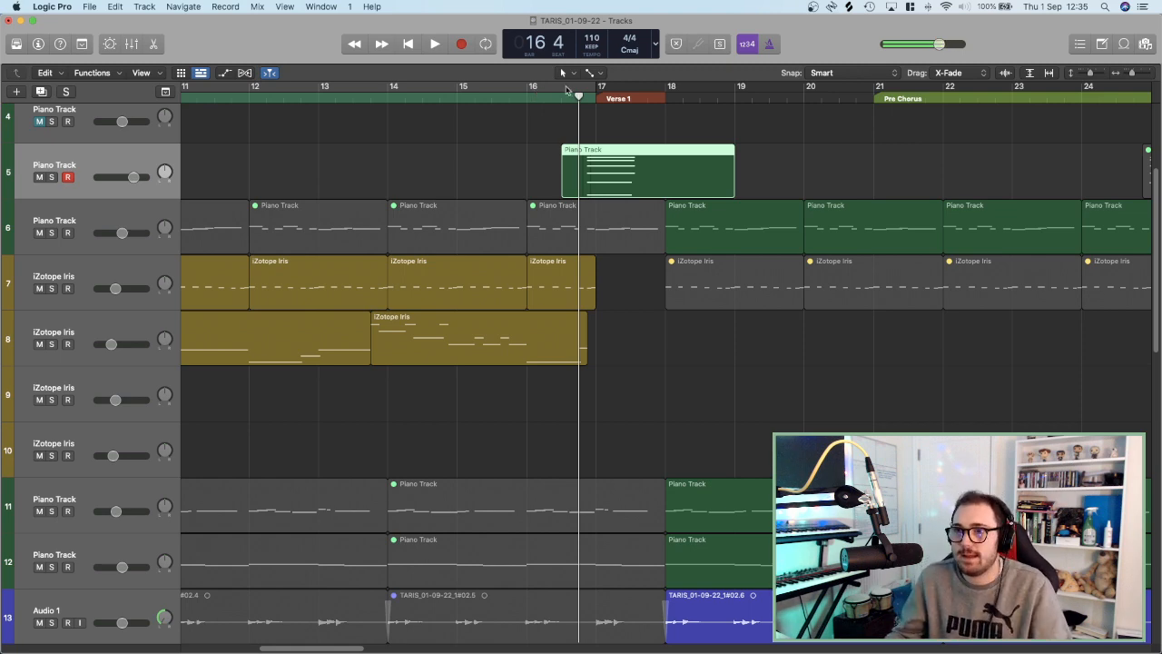
key("super+Left")
key("space")
key("super+Left")
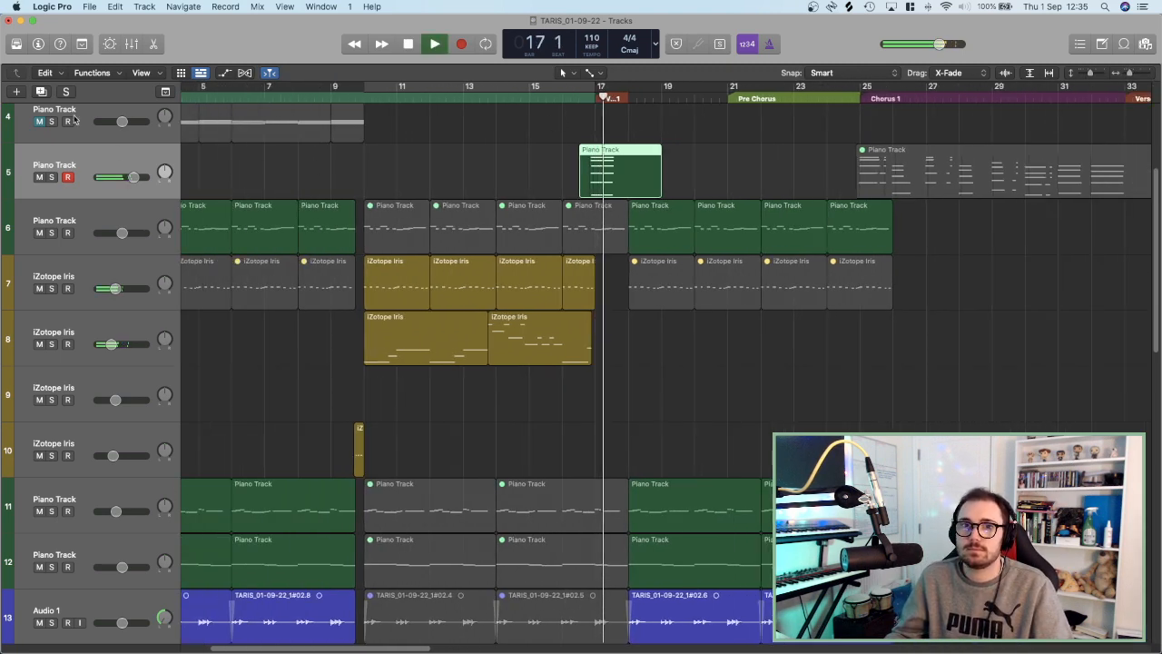
Duplicate the Piano Track on track 5, place the chord region on the new track 6 and solo that track.
key("super+d")
left_click_drag(606, 174, 608, 229)
key("space")
left_click(51, 233)
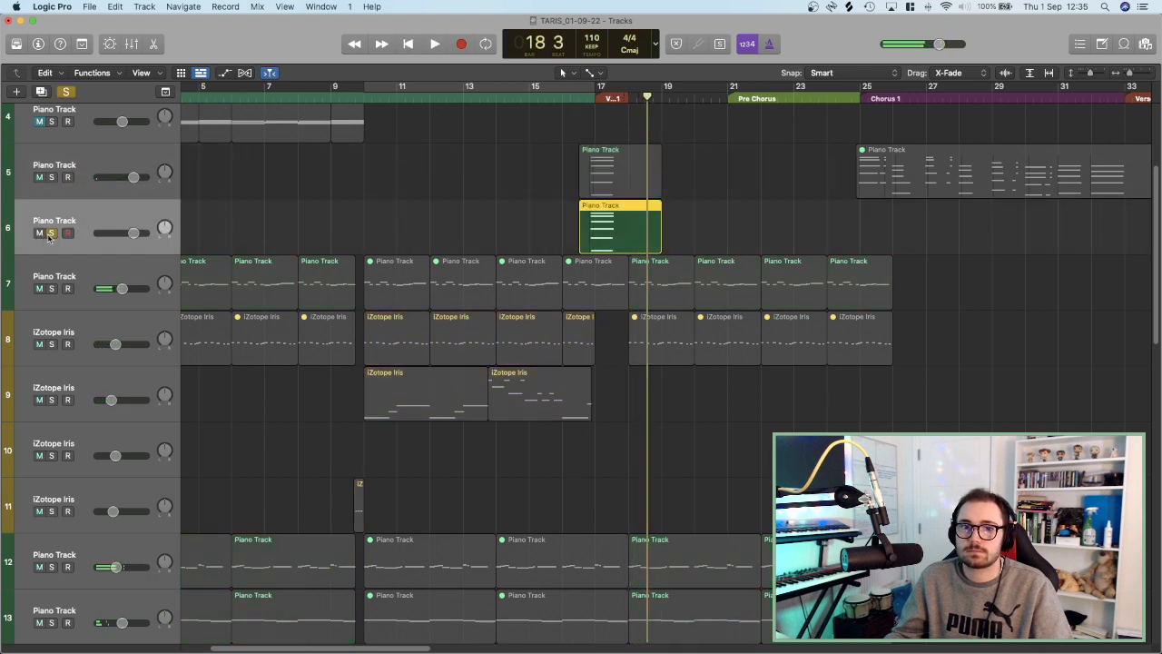
Show the Inspector, open the LABS instrument on track 6 and filter its preset browser to Synth.
left_click(38, 45)
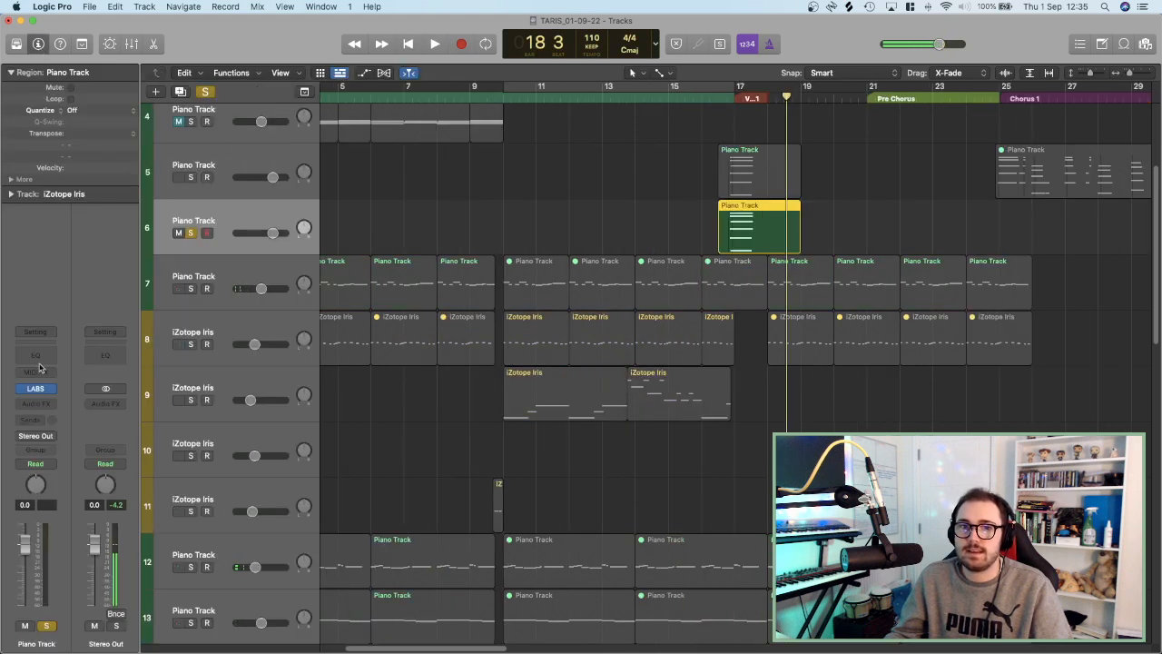
left_click(40, 392)
left_click(602, 268)
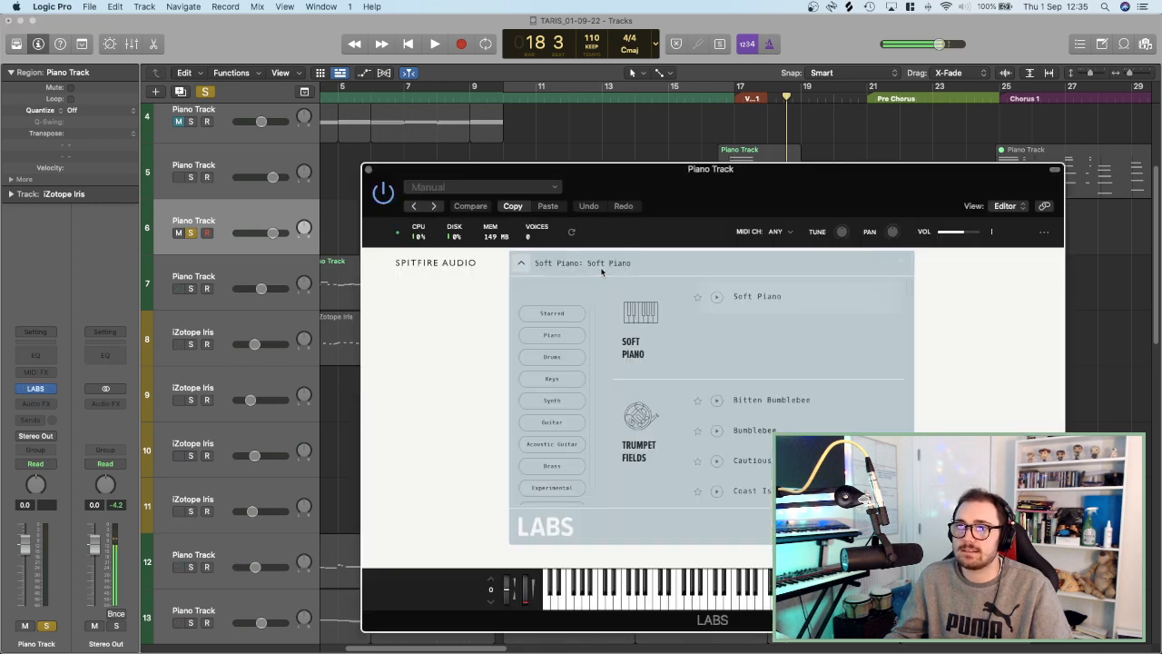
scroll(565, 408, "down", 1)
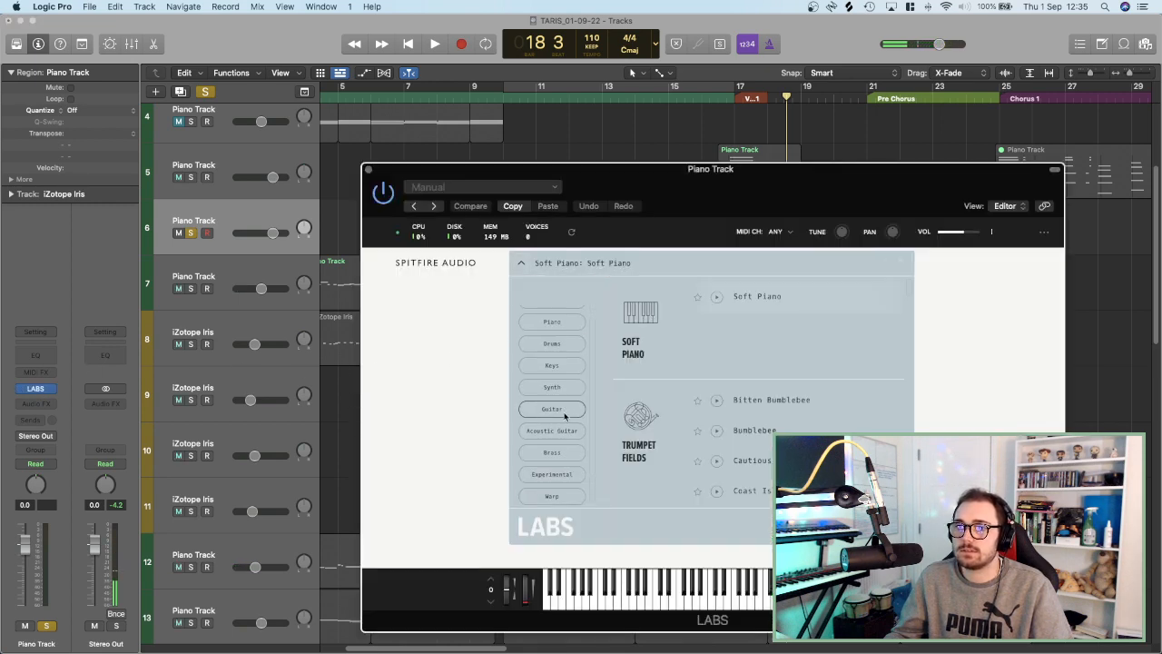
left_click(560, 390)
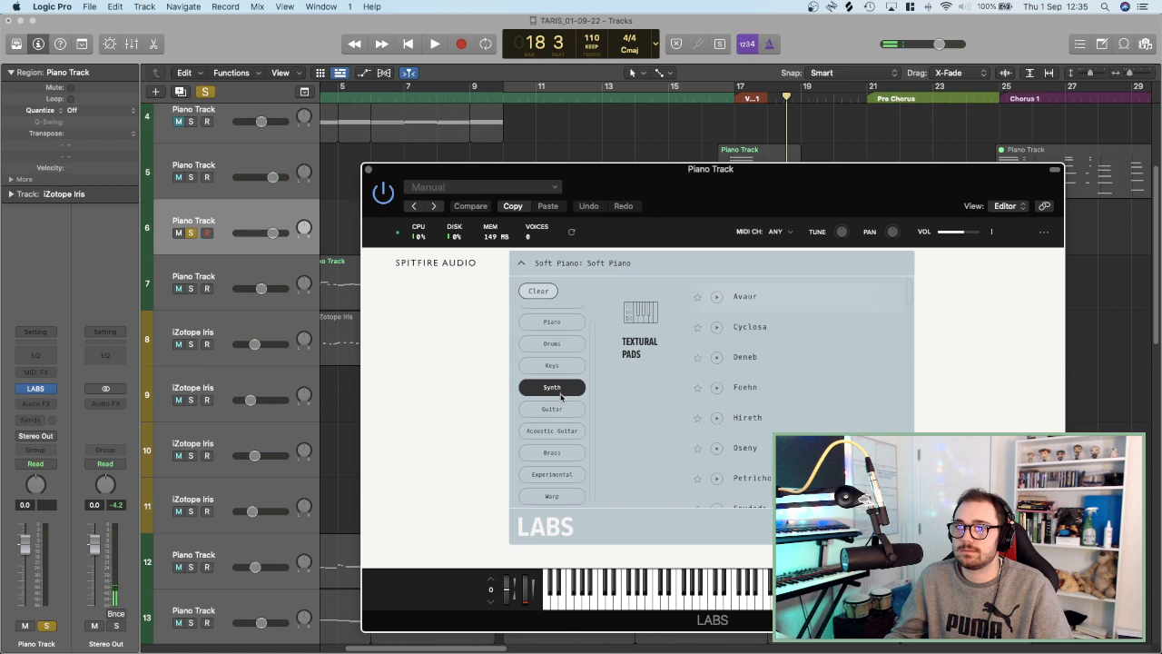
Browse the synth presets and load Pad #0001 from Synth Pads on track 6.
scroll(700, 413, "down", 10)
scroll(700, 416, "up", 3)
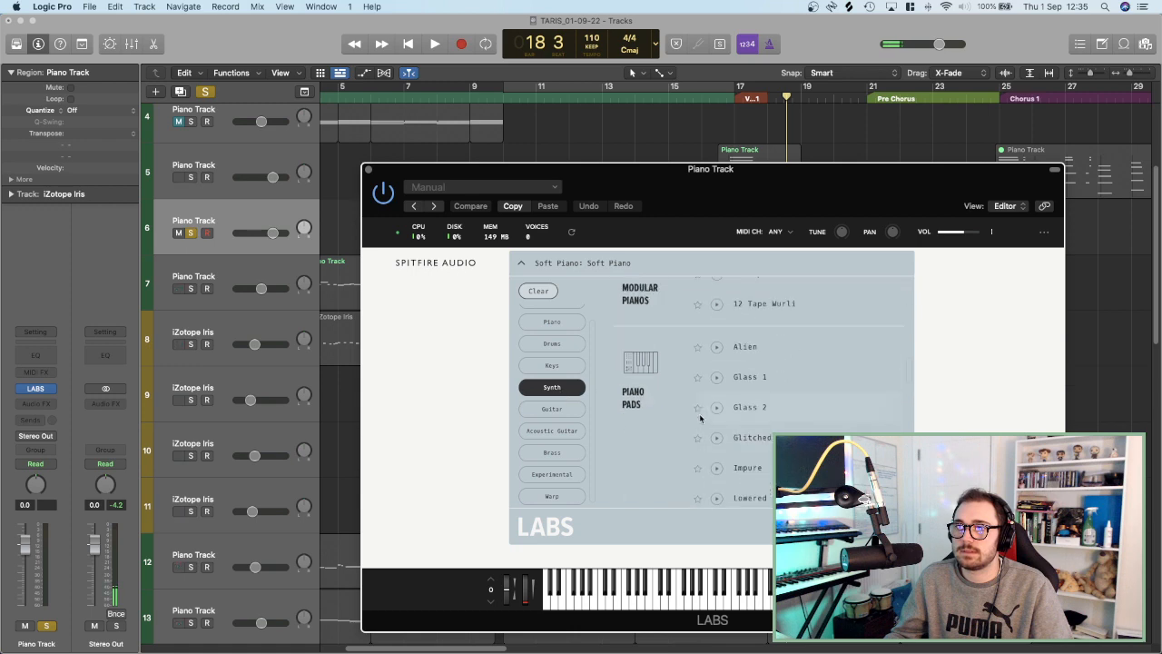
scroll(753, 363, "down", 6)
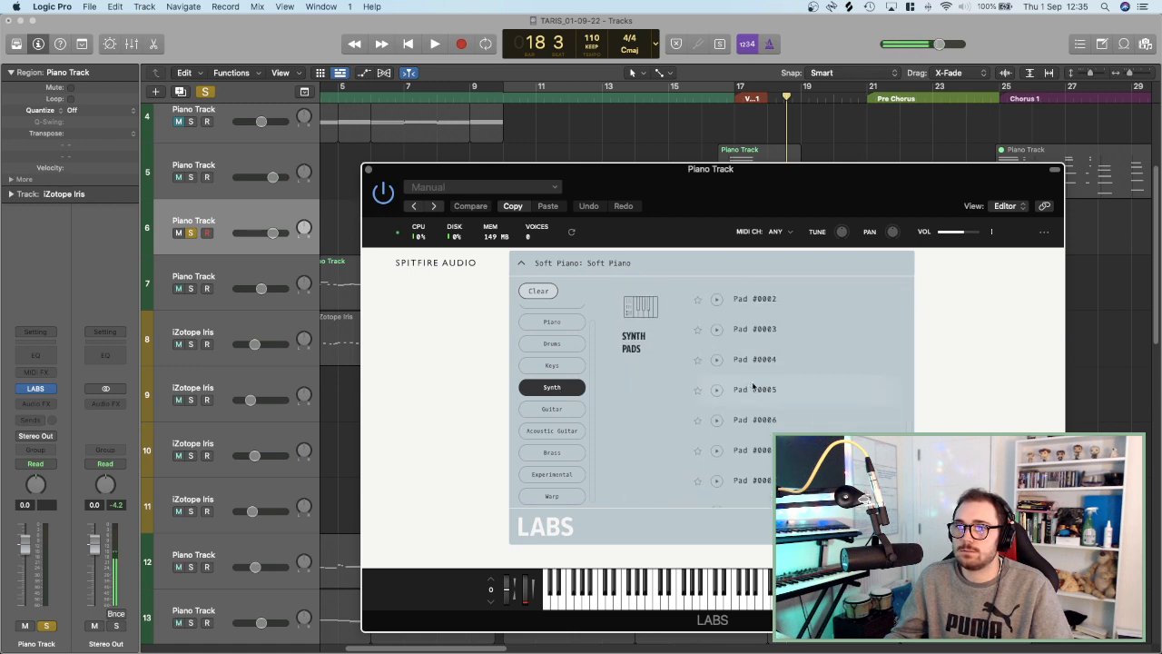
scroll(758, 363, "up", 3)
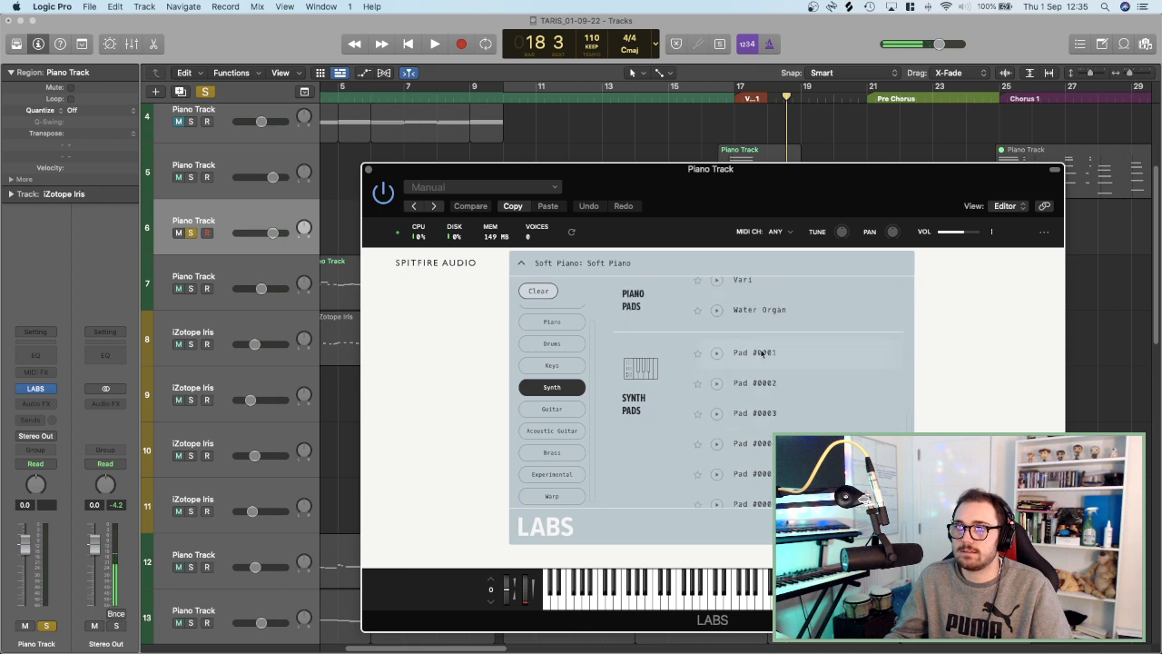
left_click(762, 354)
Play the soloed pad on track 6 from just before bar 17.
key("space")
left_click_drag(734, 94, 735, 97)
left_click(732, 94)
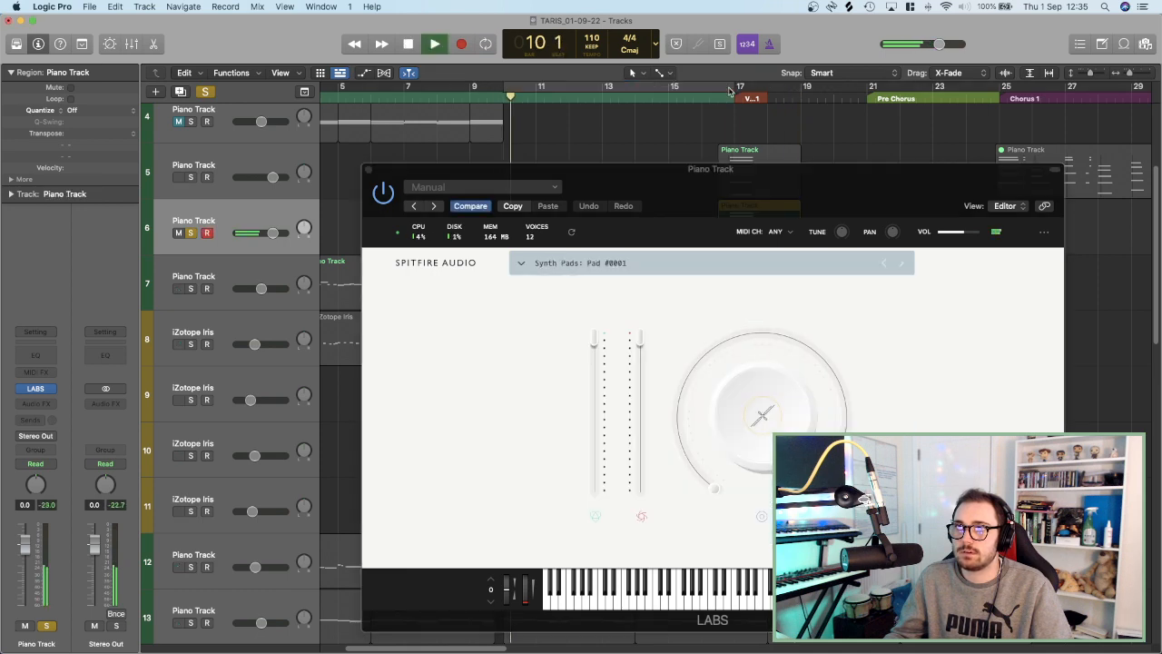
Close the LABS window and listen to the chord layers on tracks 5 and 6 around bar 17, first soloed and with all other tracks playing.
left_click(367, 170)
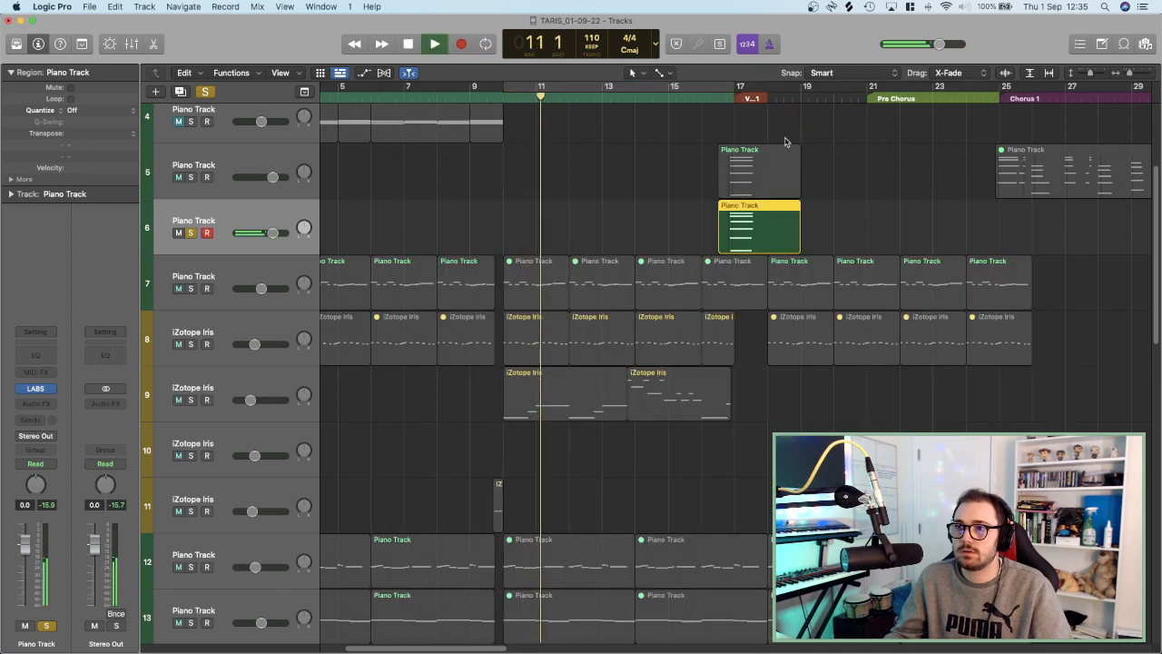
left_click(717, 102)
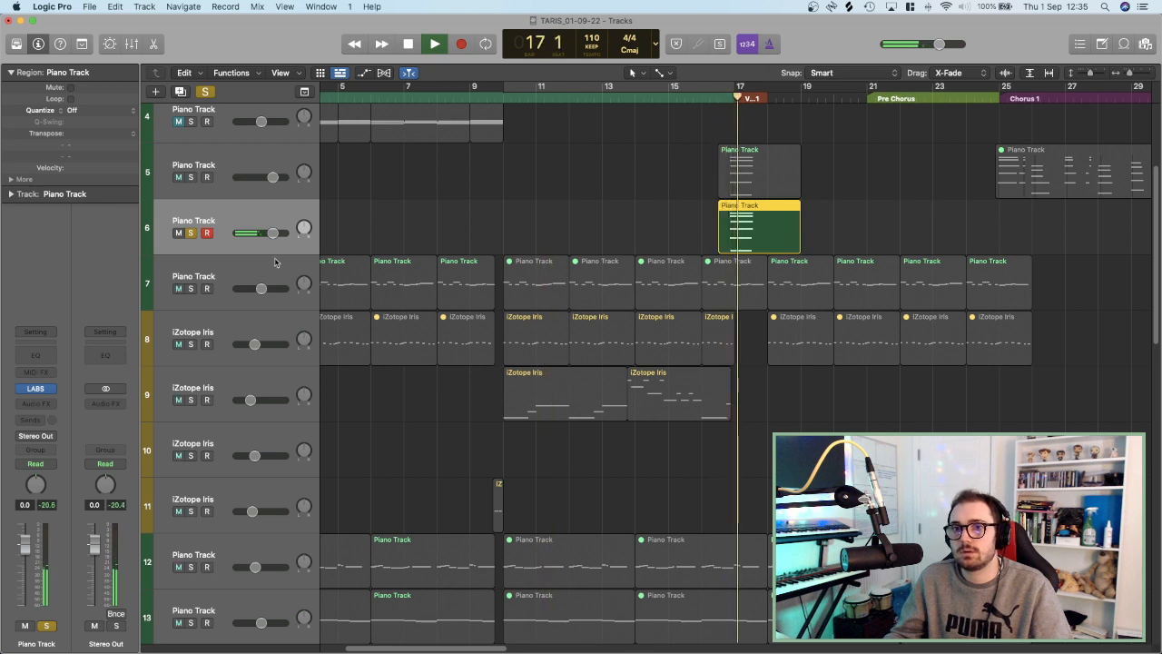
left_click(190, 177)
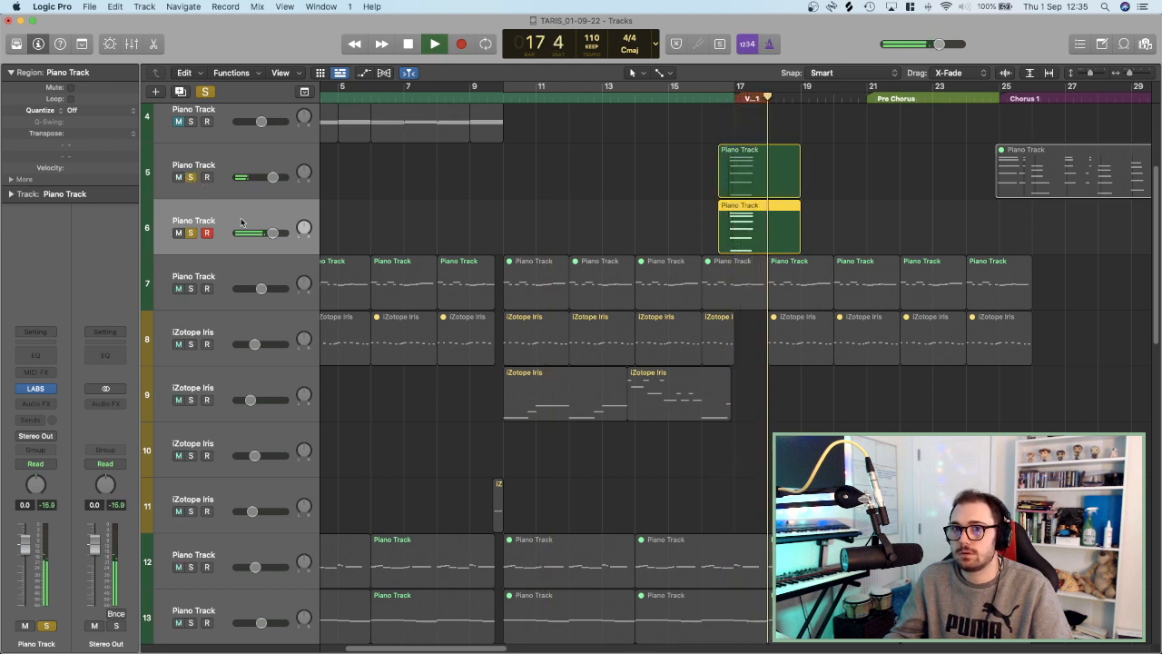
left_click(205, 92)
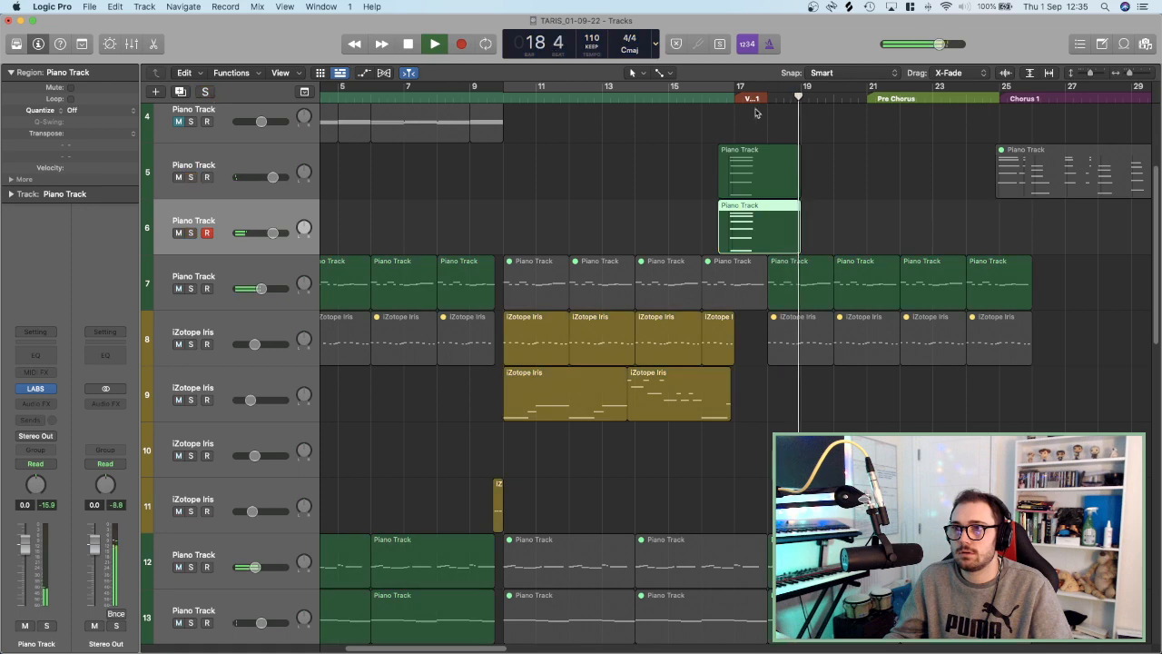
left_click(723, 97)
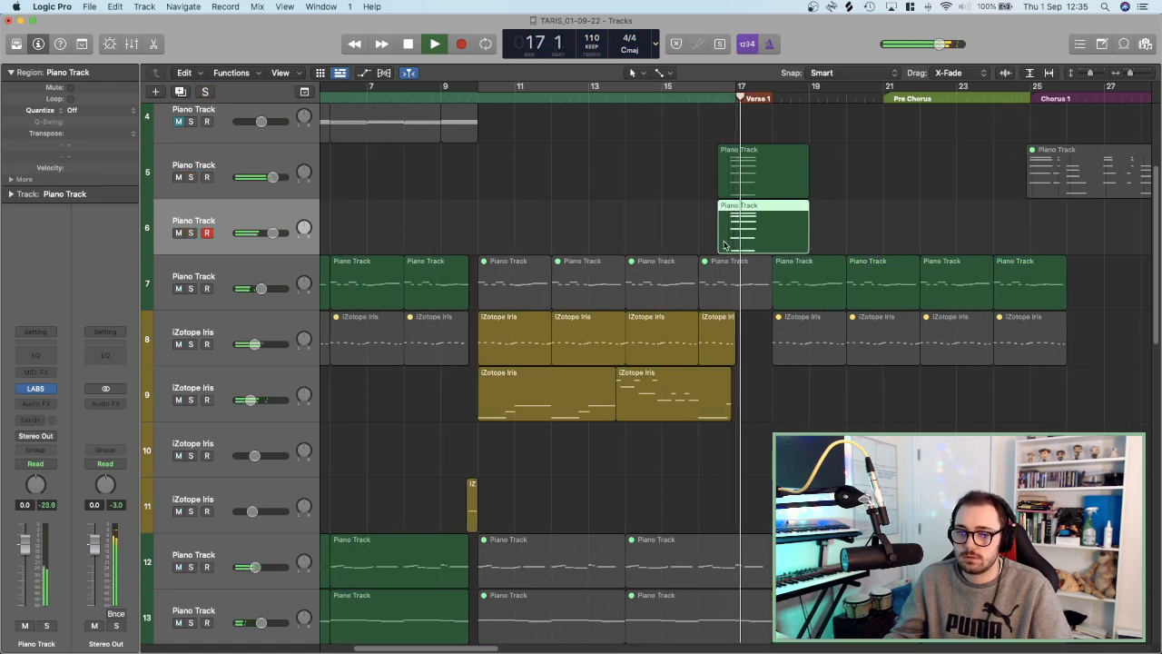
key("space")
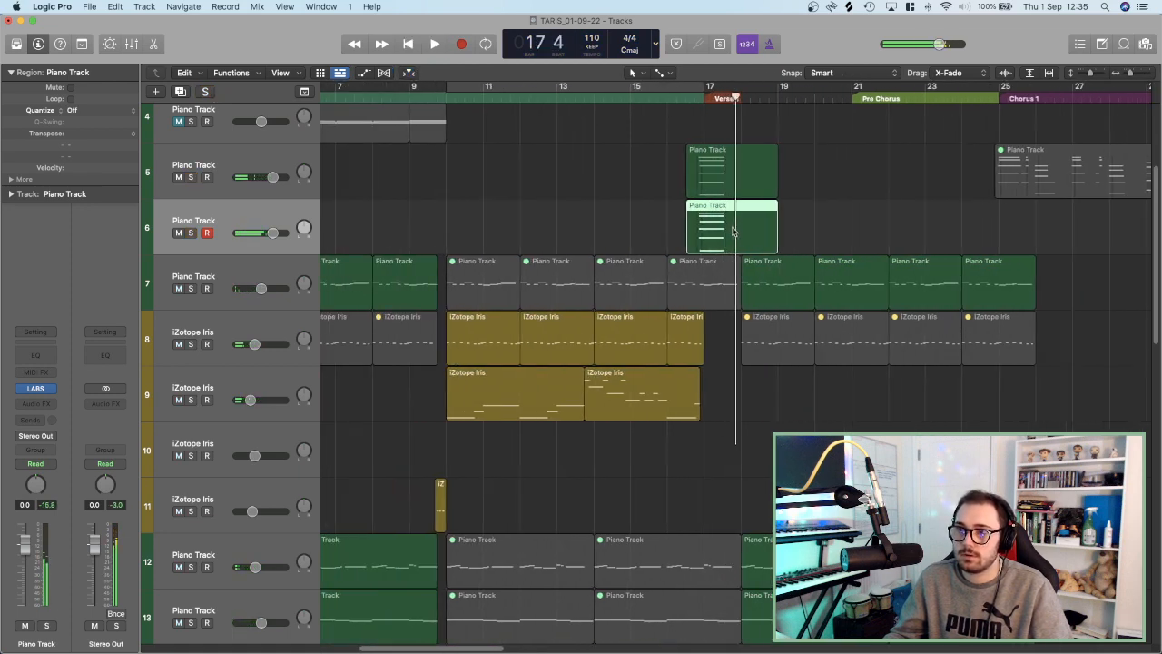
double_click(731, 229)
key("super+a")
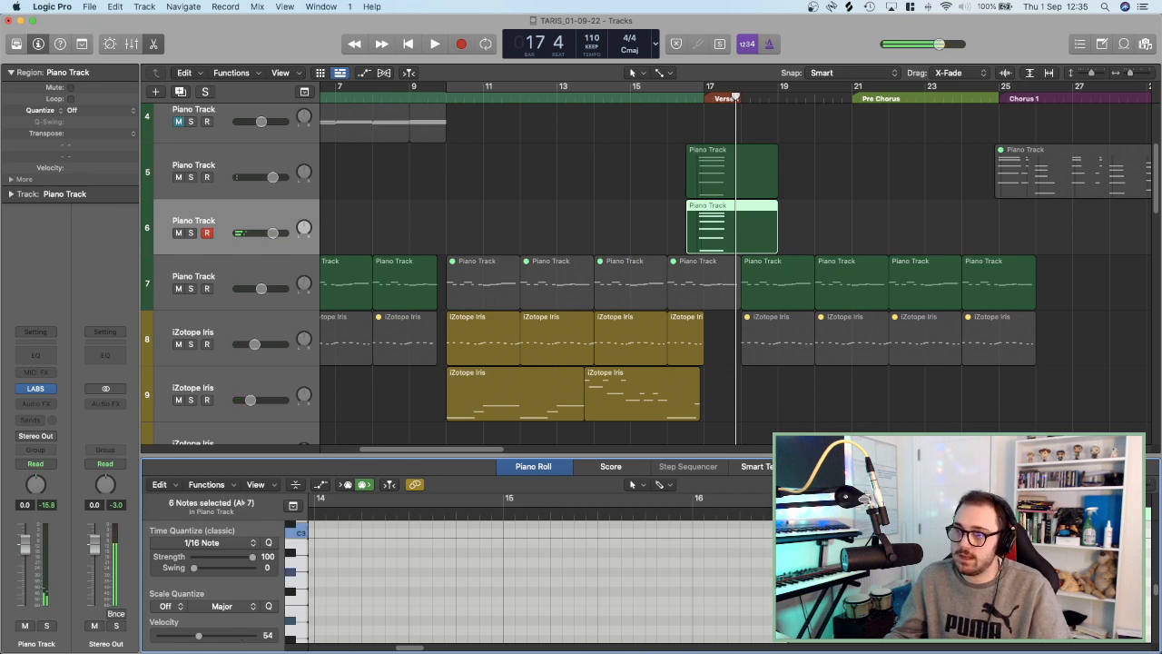
right_click(575, 583)
left_click(586, 573)
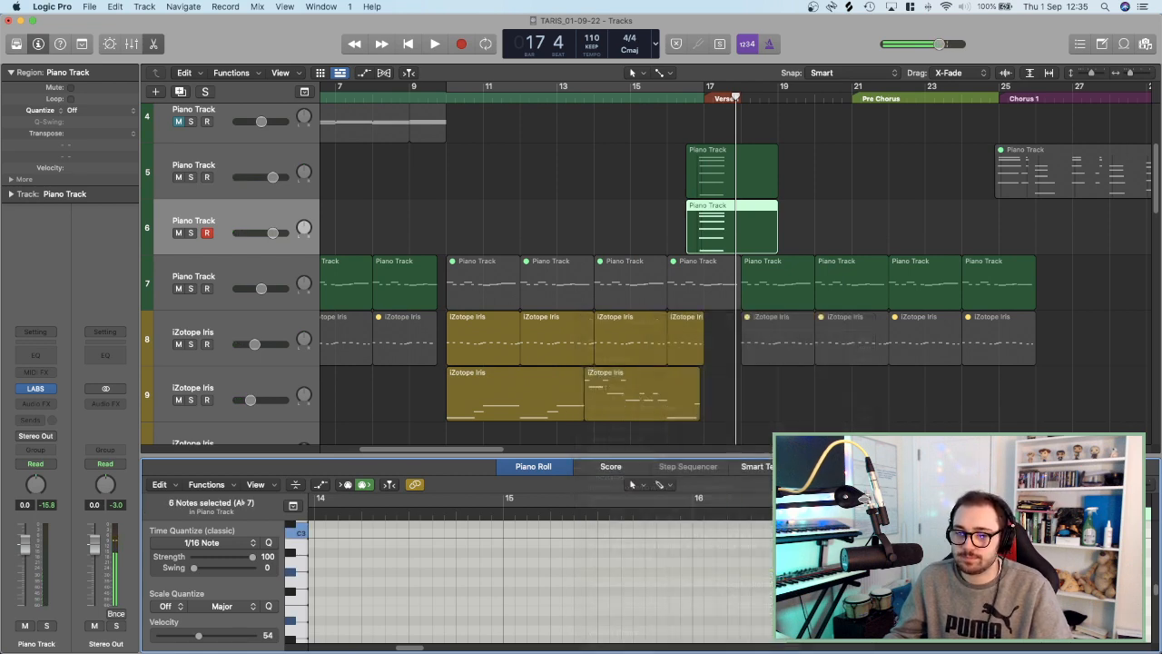
key("space")
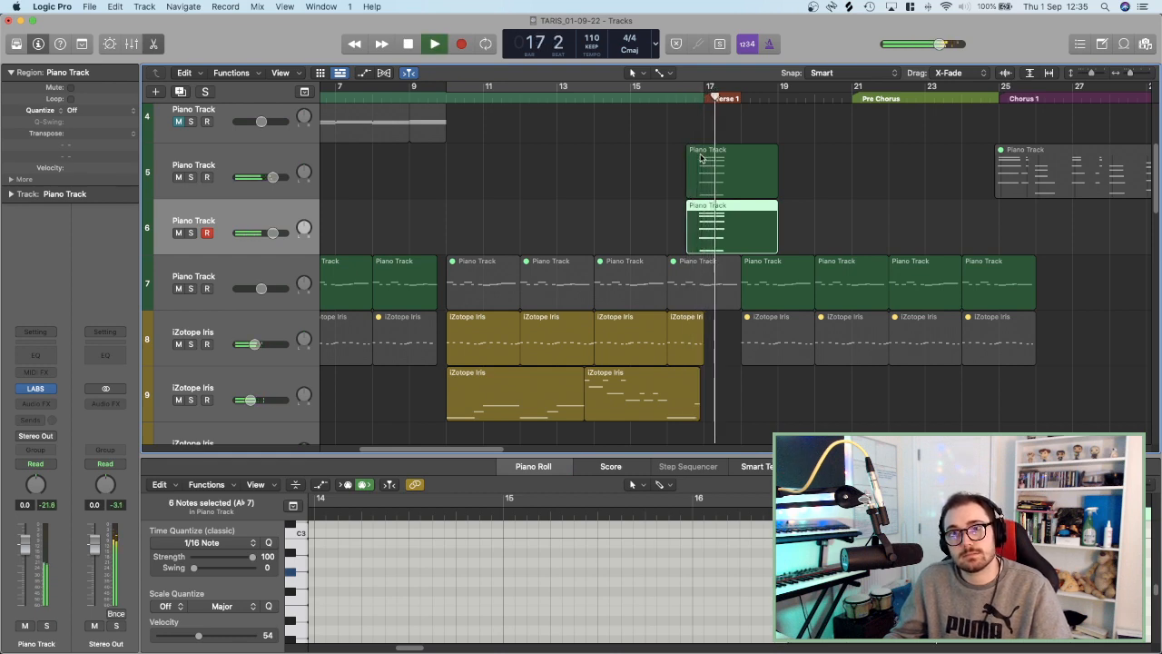
key("p")
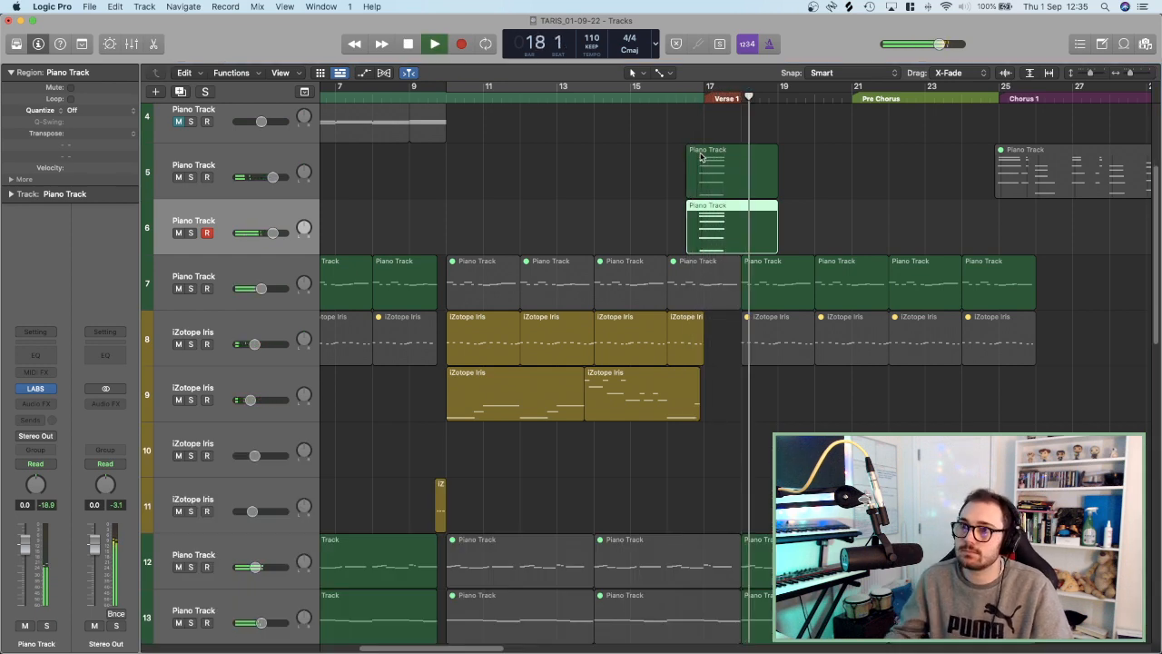
Play the Verse 1 transition from before bar 17, solo tracks 5 and 6 together to compare them, and clear both solos.
left_click(677, 97)
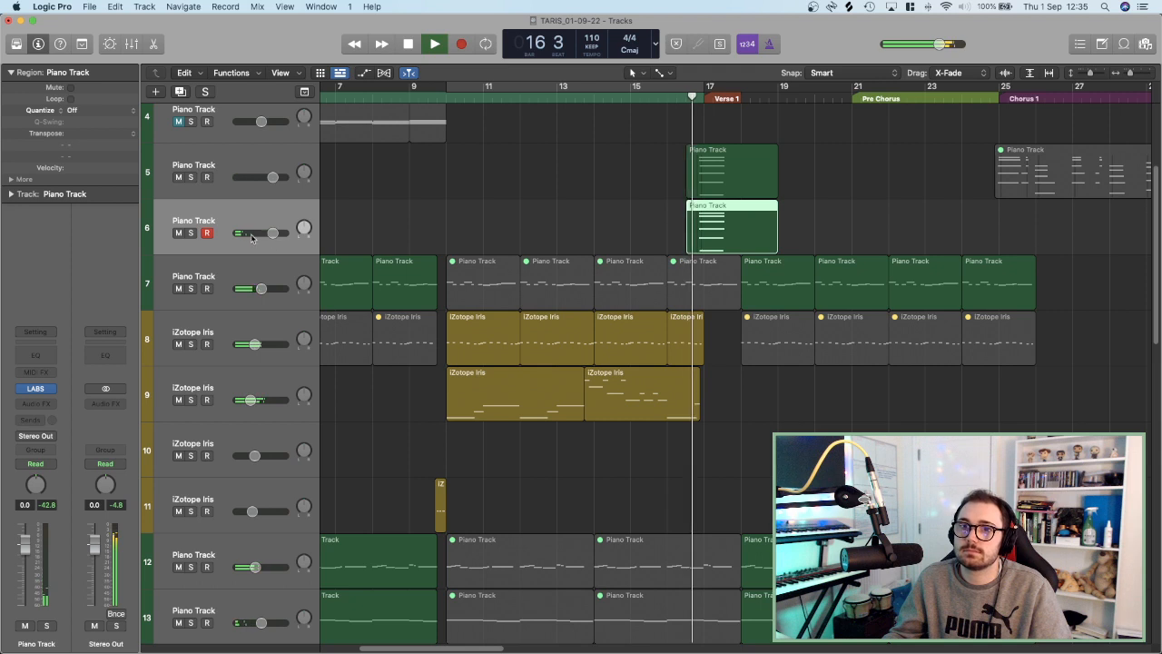
left_click(190, 232)
left_click(191, 177)
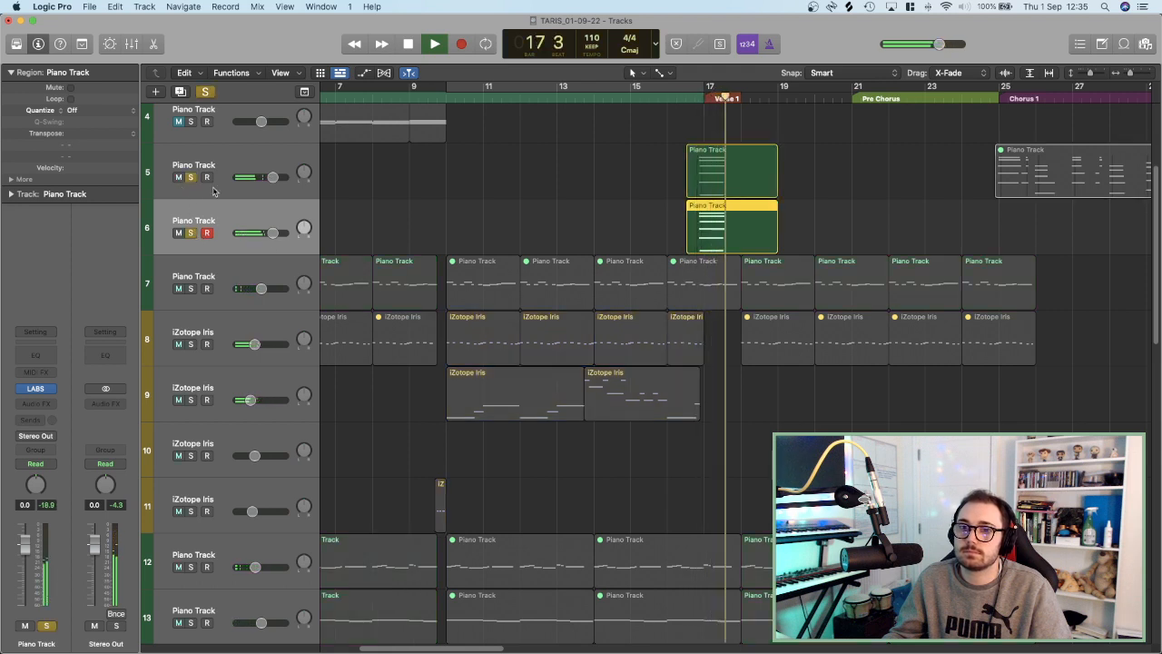
left_click(205, 92)
key("space")
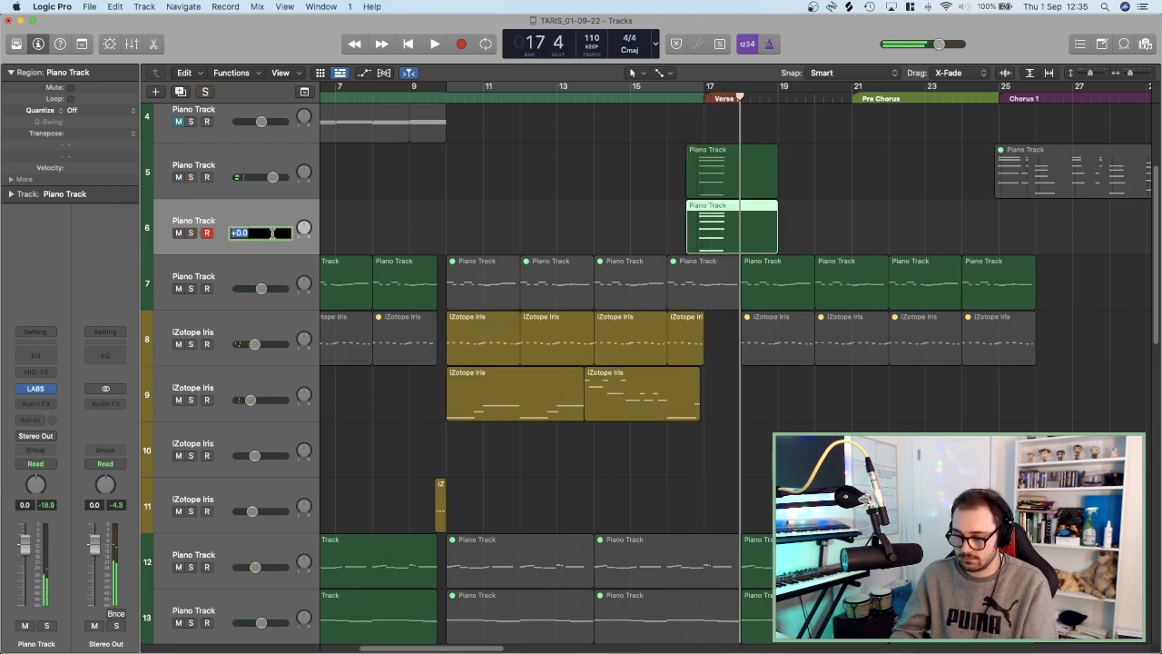
Set the pad's volume on track 6 to -10 dB and play the transition from just before bar 17.
type("10")
key("Return")
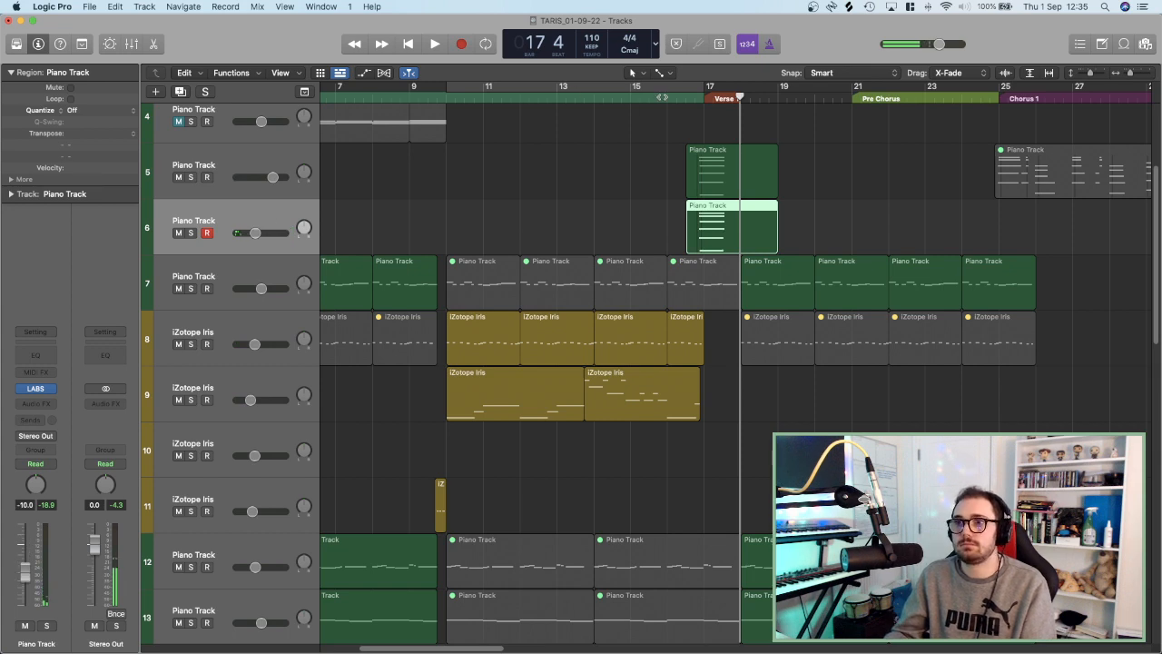
left_click(662, 97)
key("space")
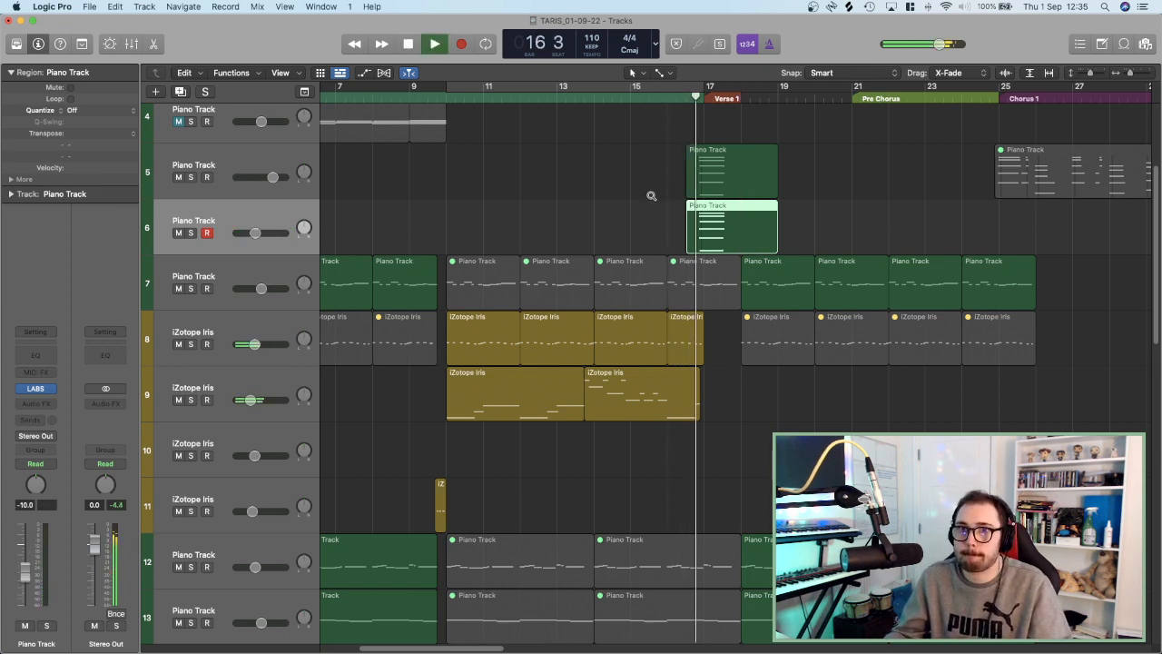
scroll(651, 195, "down", 2)
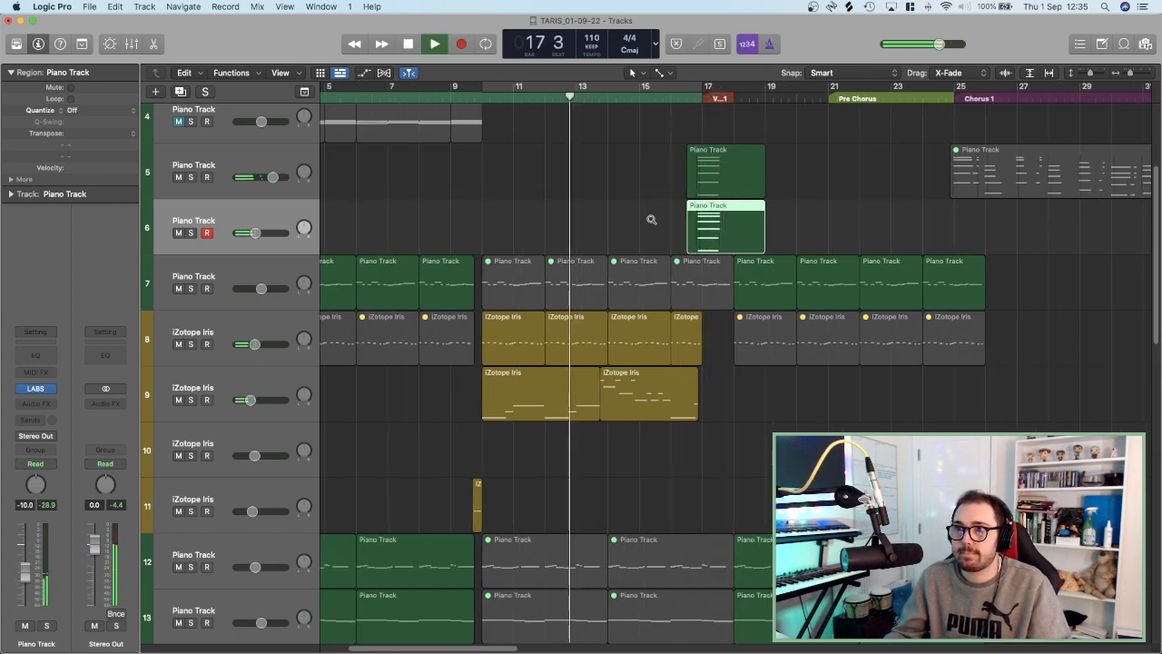
scroll(651, 220, "left", 5)
scroll(574, 285, "down", 5)
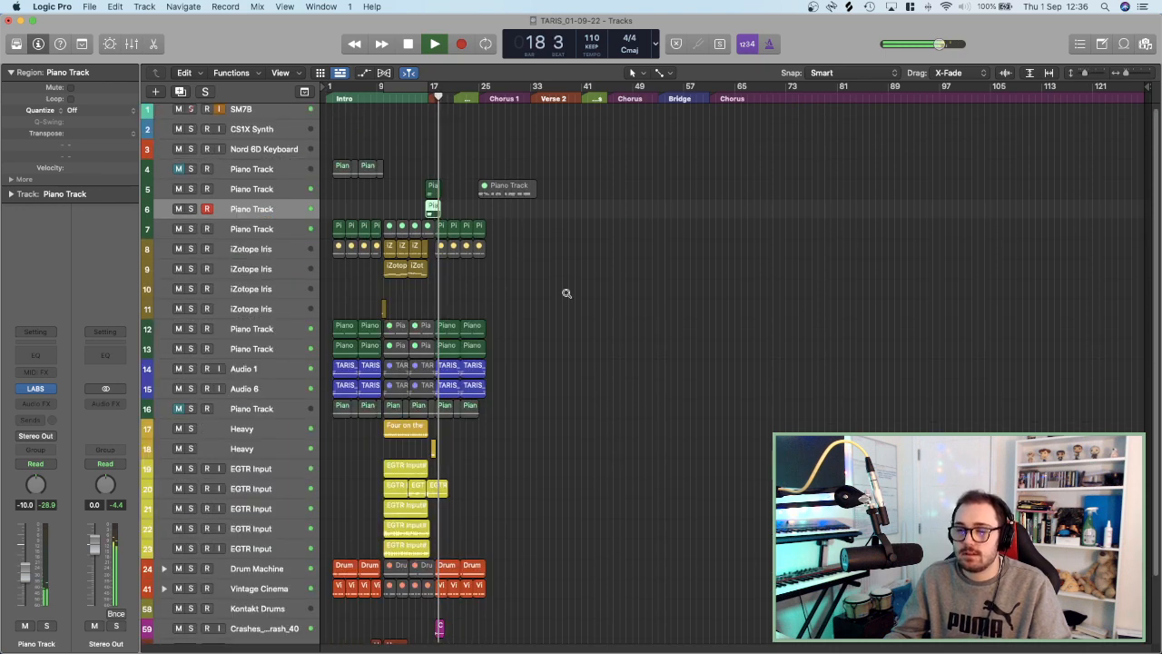
scroll(565, 293, "down", 3)
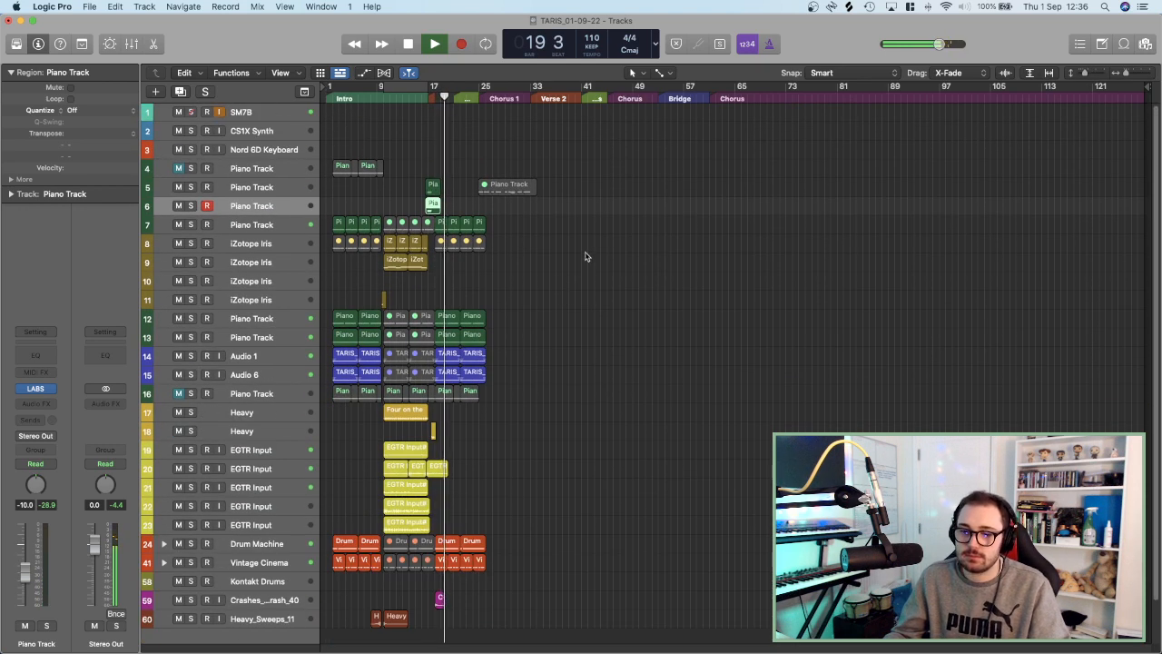
key("space")
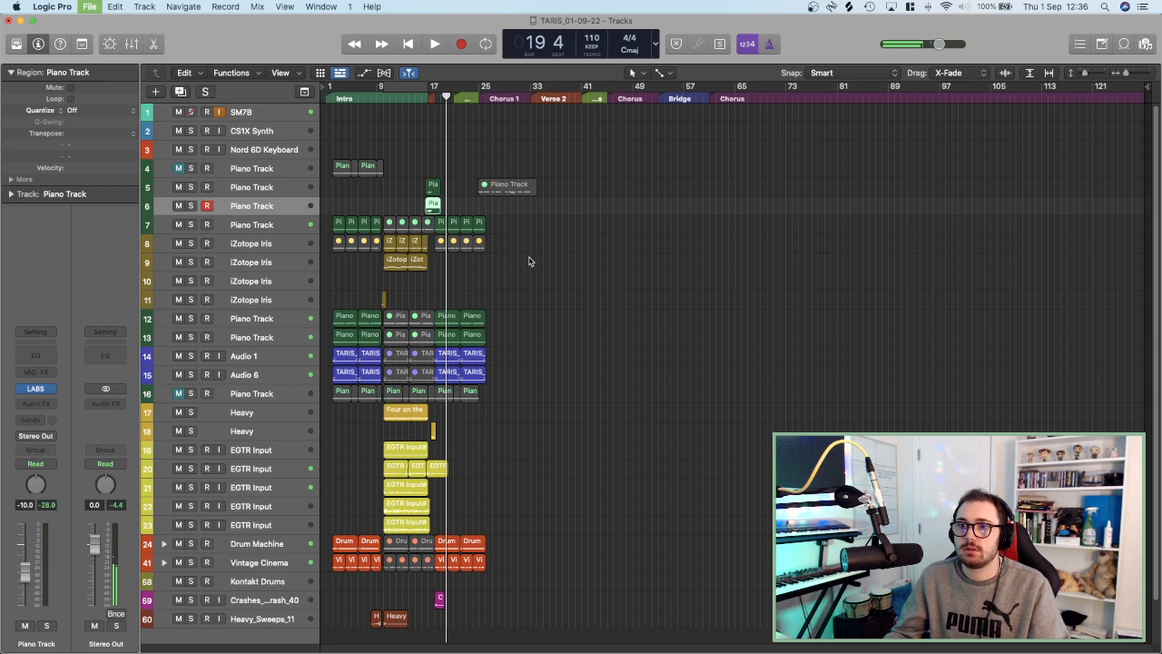
Audition track 7 from the song's start and mute its four Piano Track regions in the first half of the intro.
key("Return")
scroll(529, 262, "up", 4)
scroll(531, 261, "right", 5)
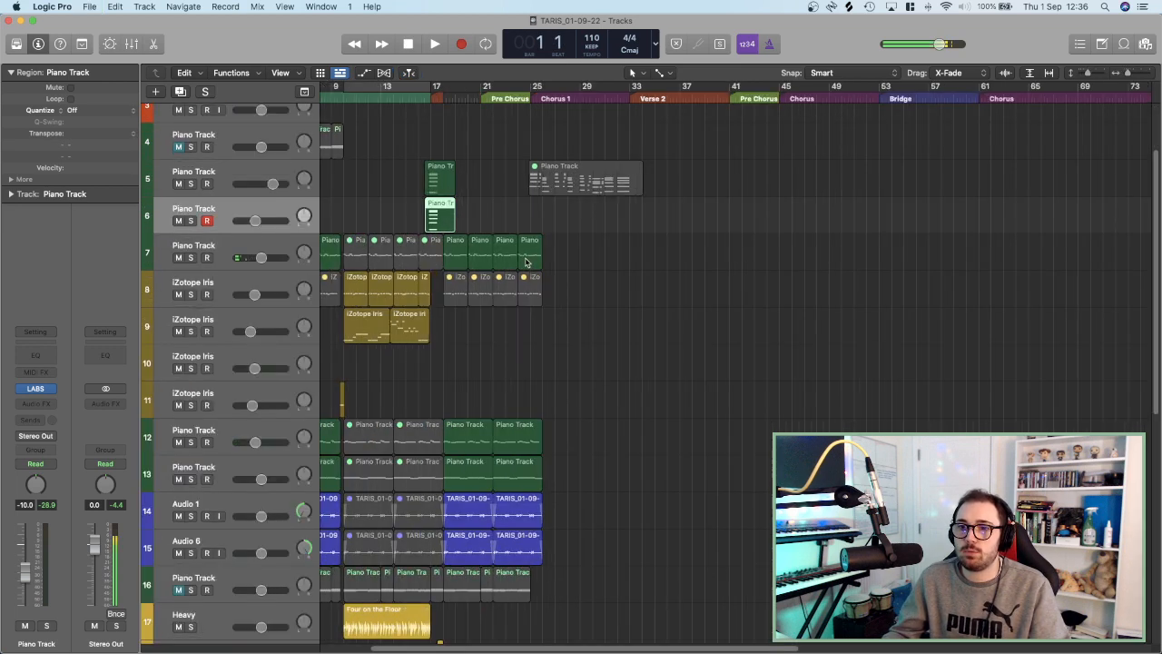
scroll(539, 263, "left", 3)
key("space")
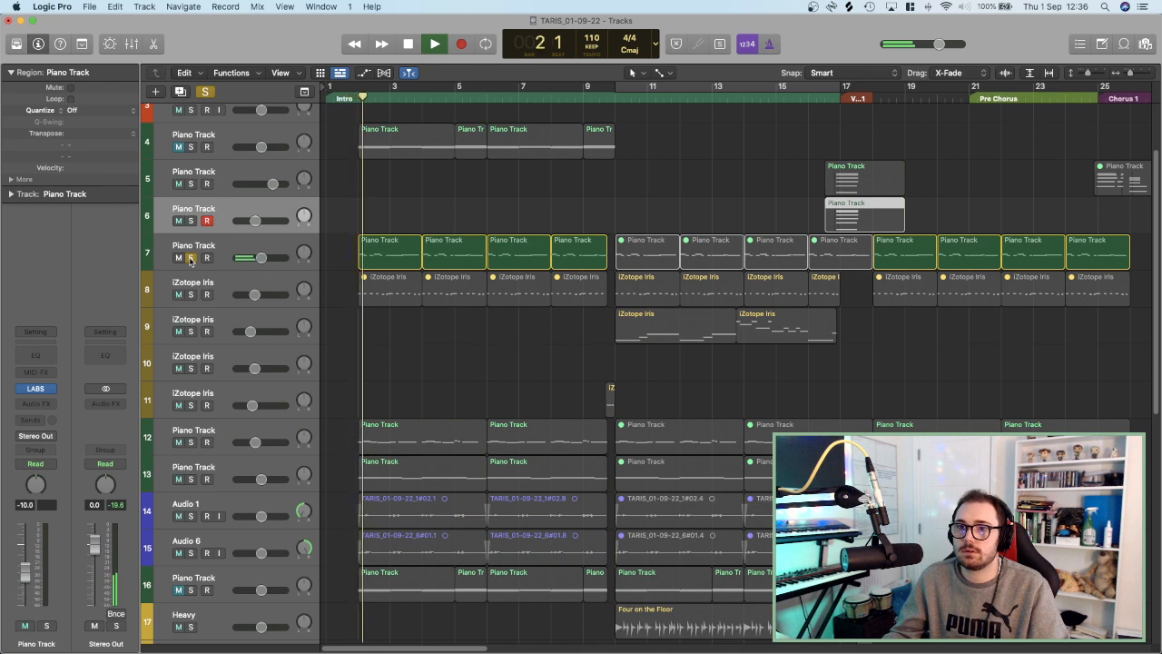
key("space")
left_click_drag(338, 245, 556, 254)
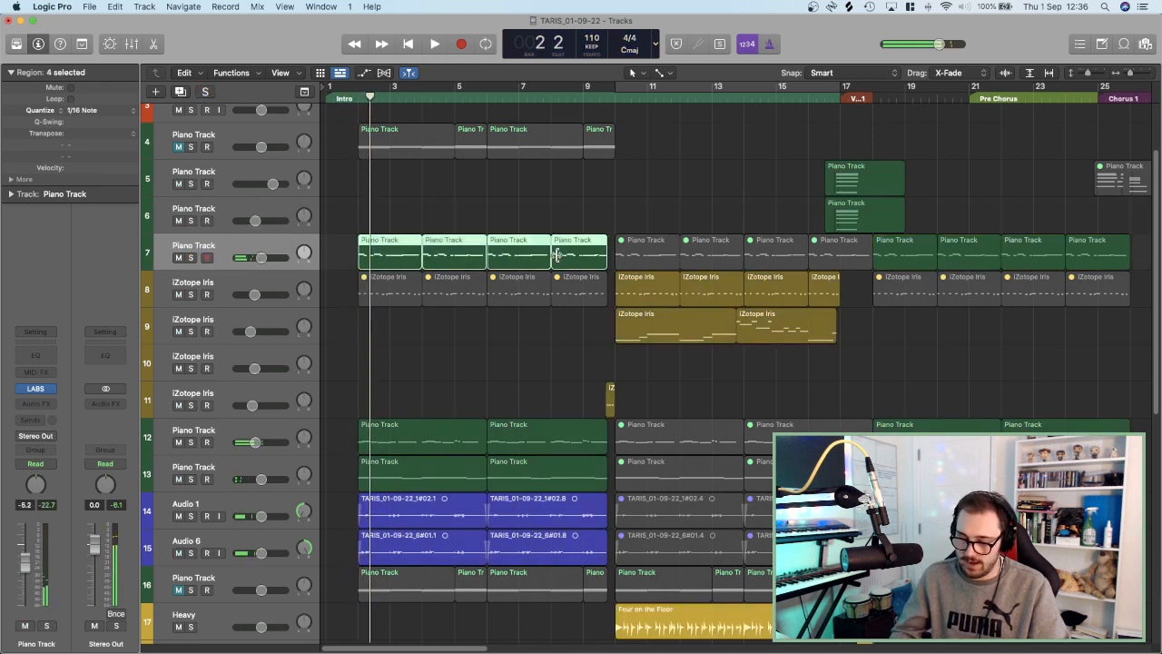
key("ctrl+m")
Play the intro, solo tracks 12 and 13 in turn, and delete the first two Piano Track regions on track 13.
key("space")
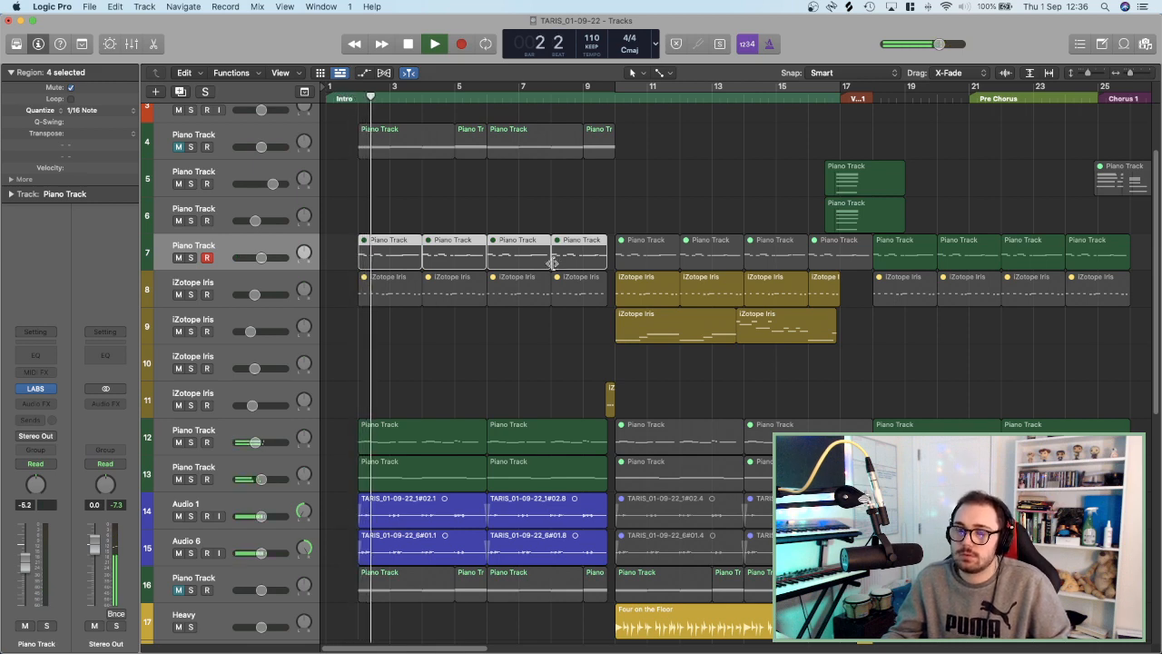
scroll(416, 304, "down", 5)
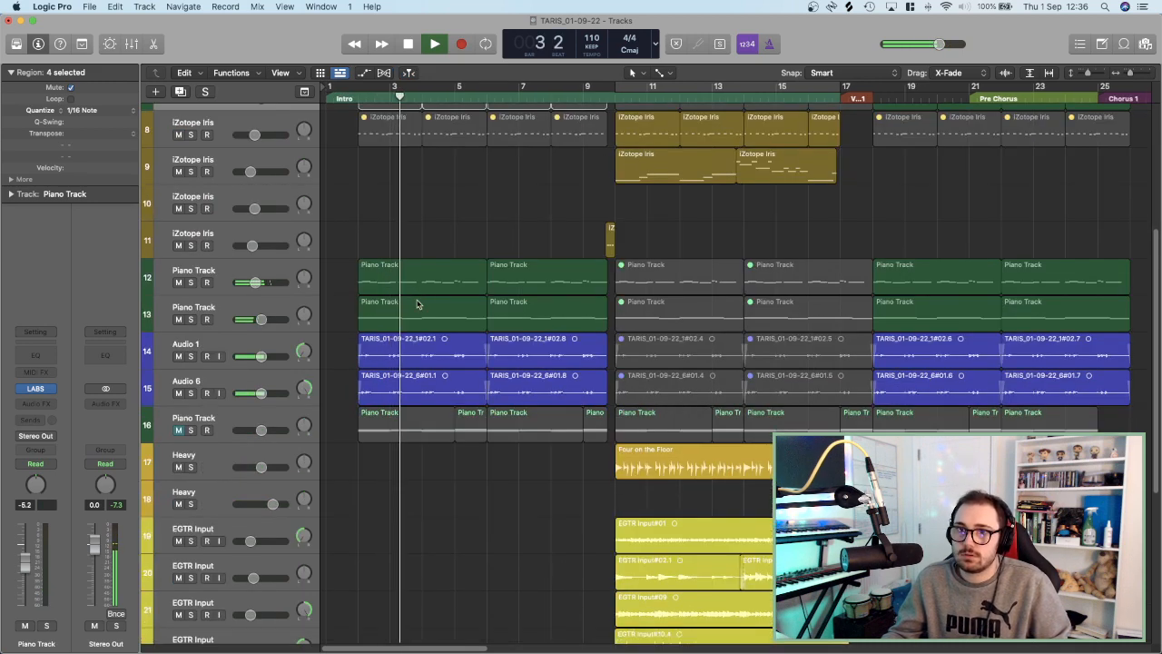
scroll(416, 304, "down", 5)
scroll(414, 301, "up", 2)
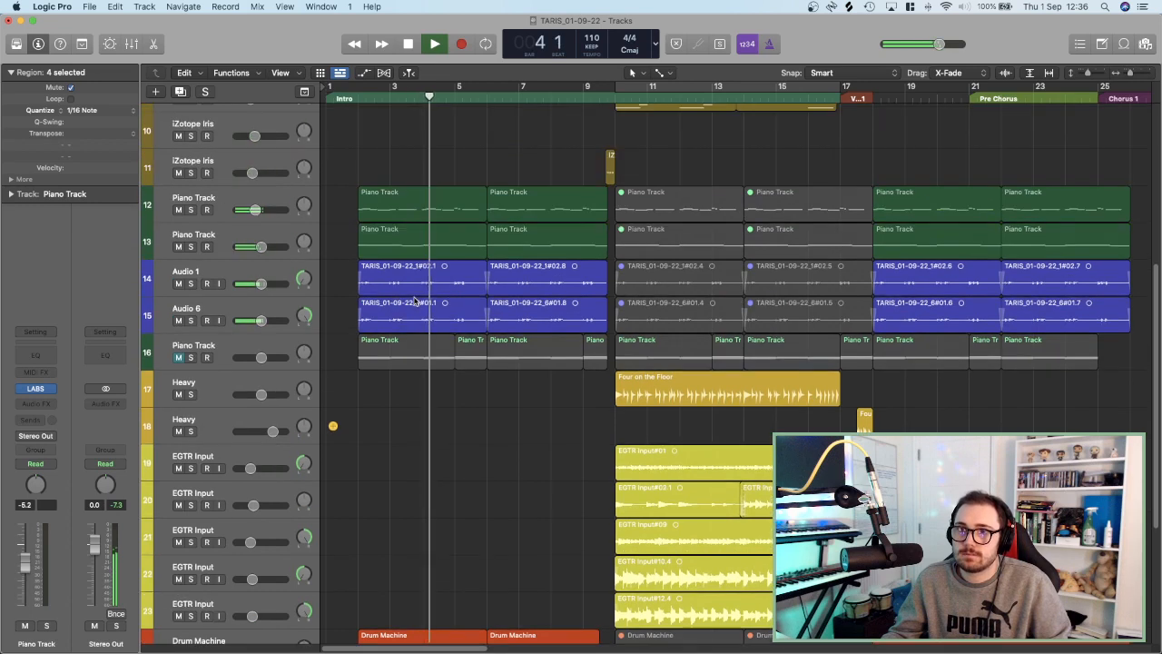
left_click(191, 210)
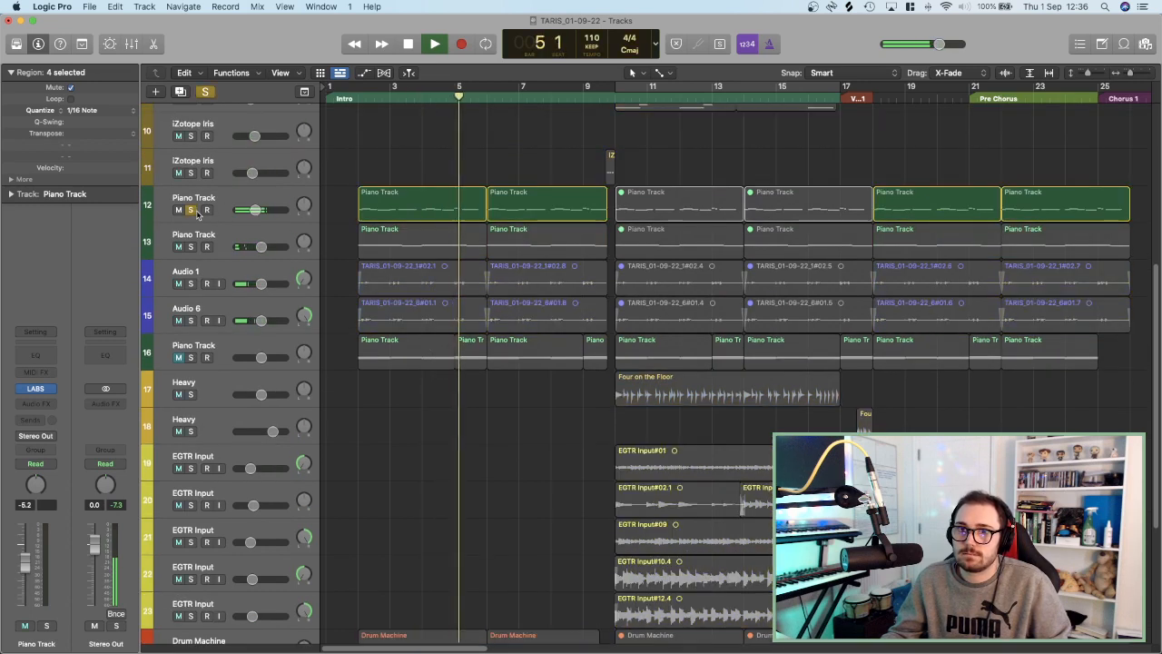
left_click(191, 210)
left_click(191, 247)
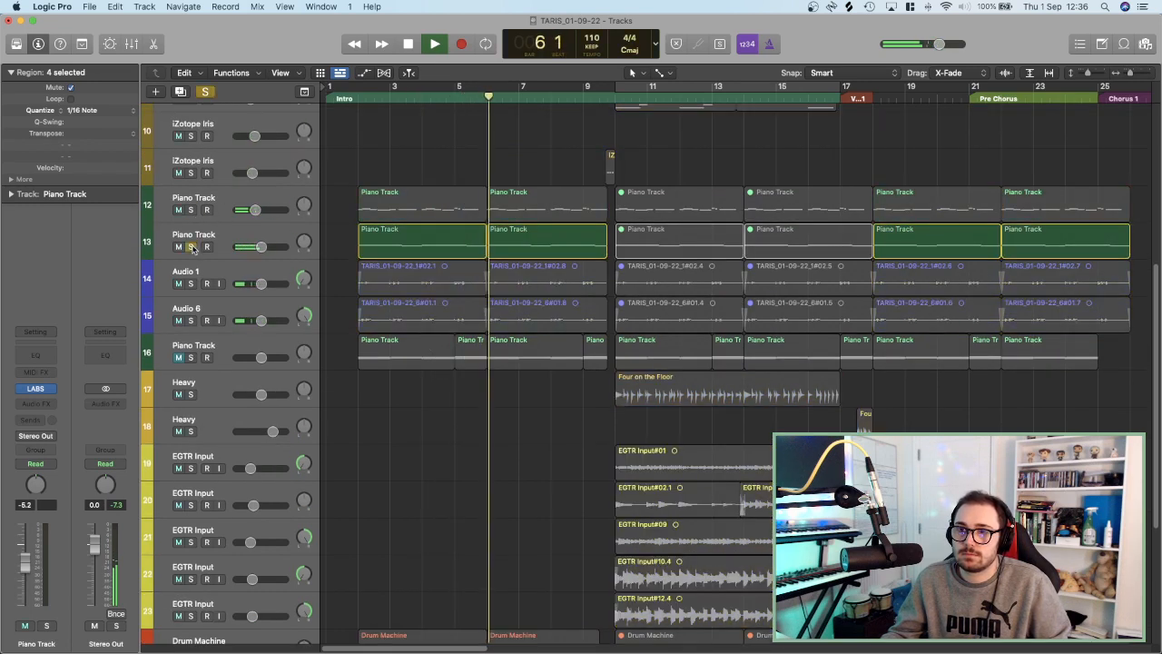
left_click(191, 247)
left_click_drag(336, 238, 511, 256)
key("Delete")
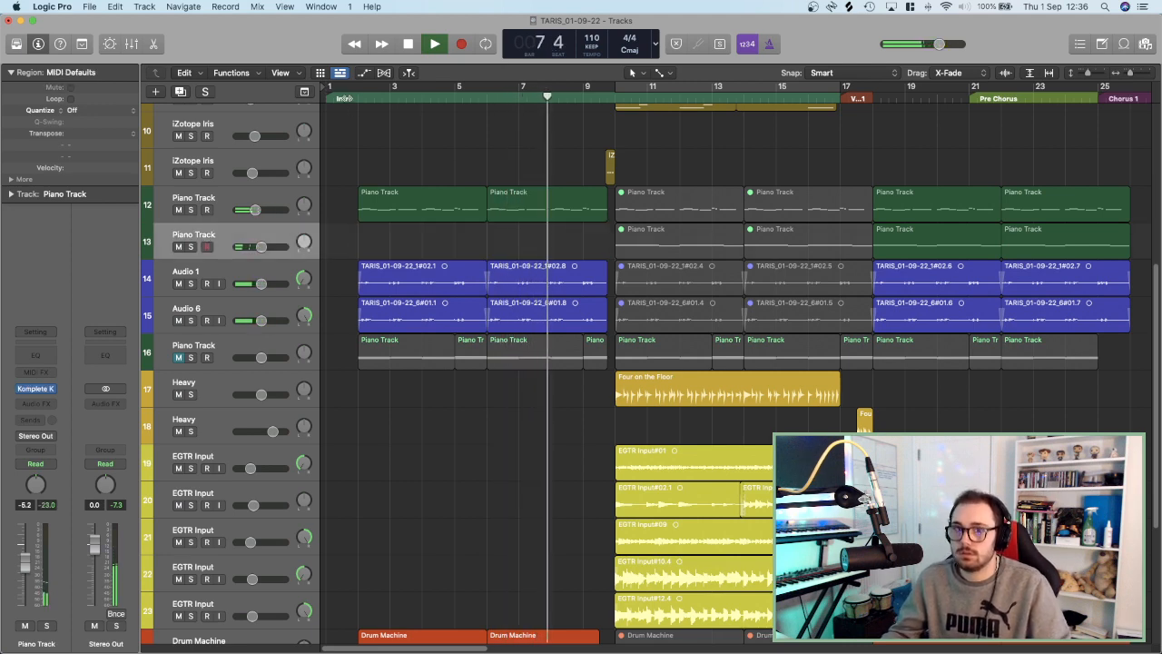
Listen to the intro from bar 1 with the Drum Machine and Vintage Cinema tracks muted, and unmute both.
scroll(366, 260, "down", 5)
scroll(360, 180, "up", 4)
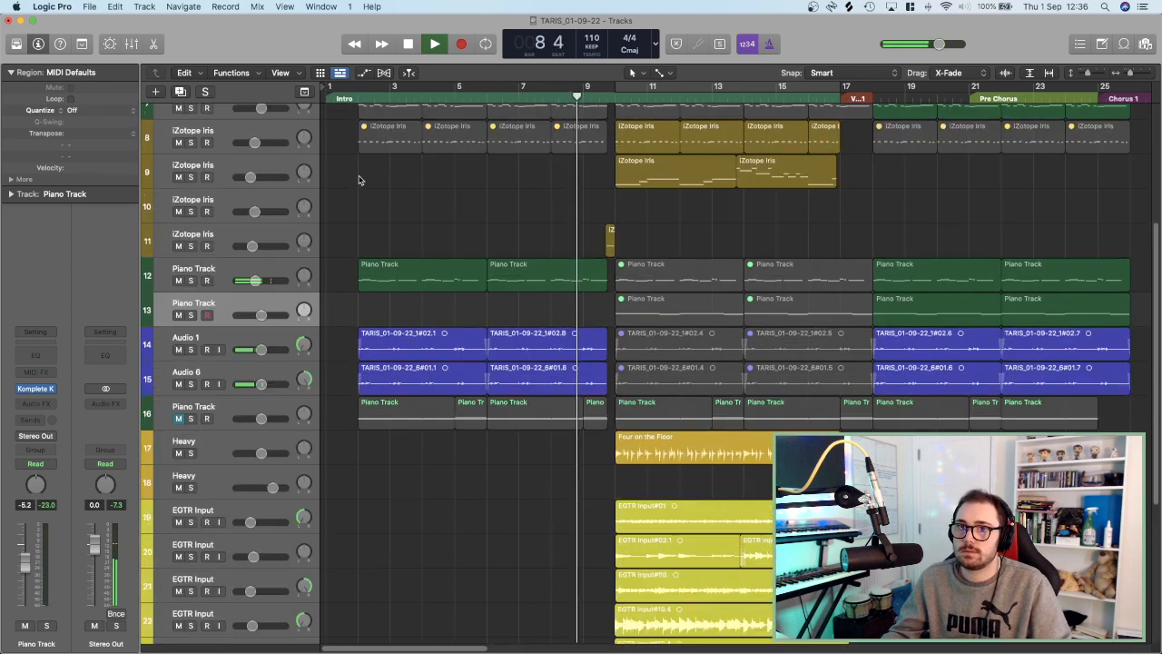
scroll(376, 190, "down", 2)
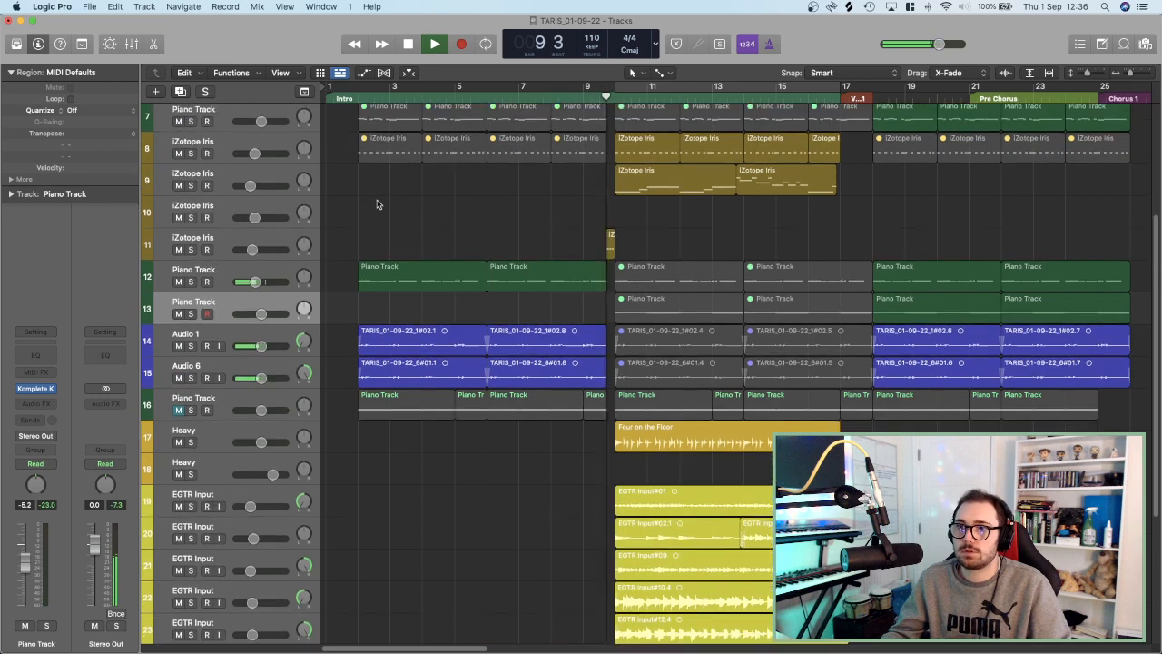
scroll(378, 205, "down", 2)
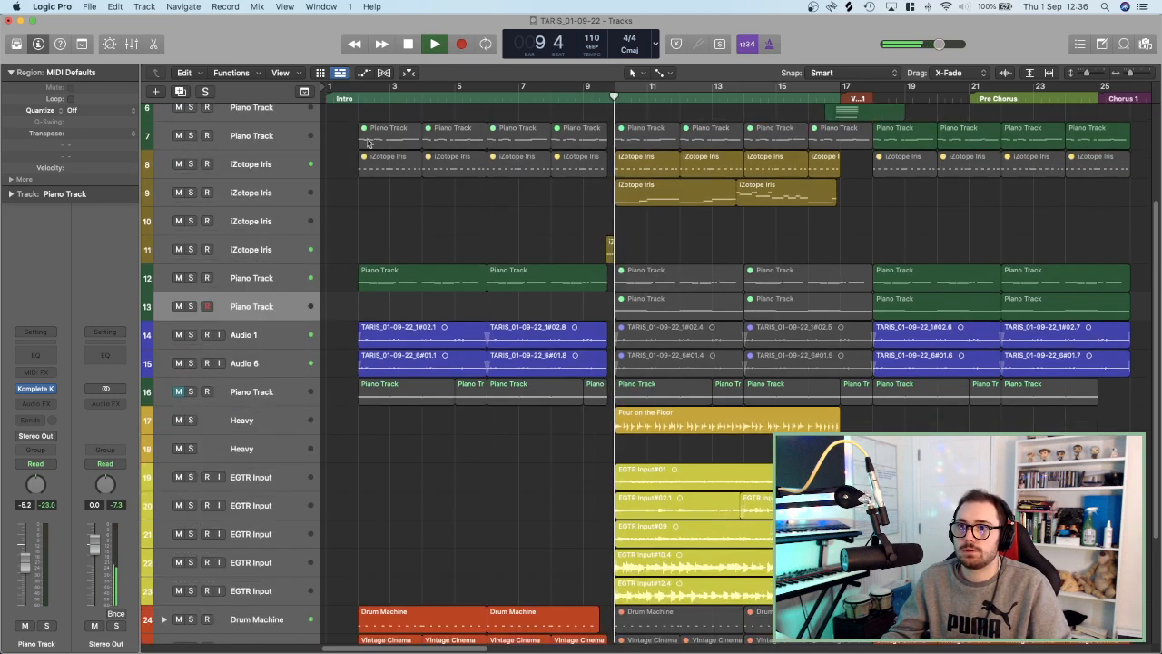
key("space")
left_click(336, 93)
scroll(369, 308, "down", 5)
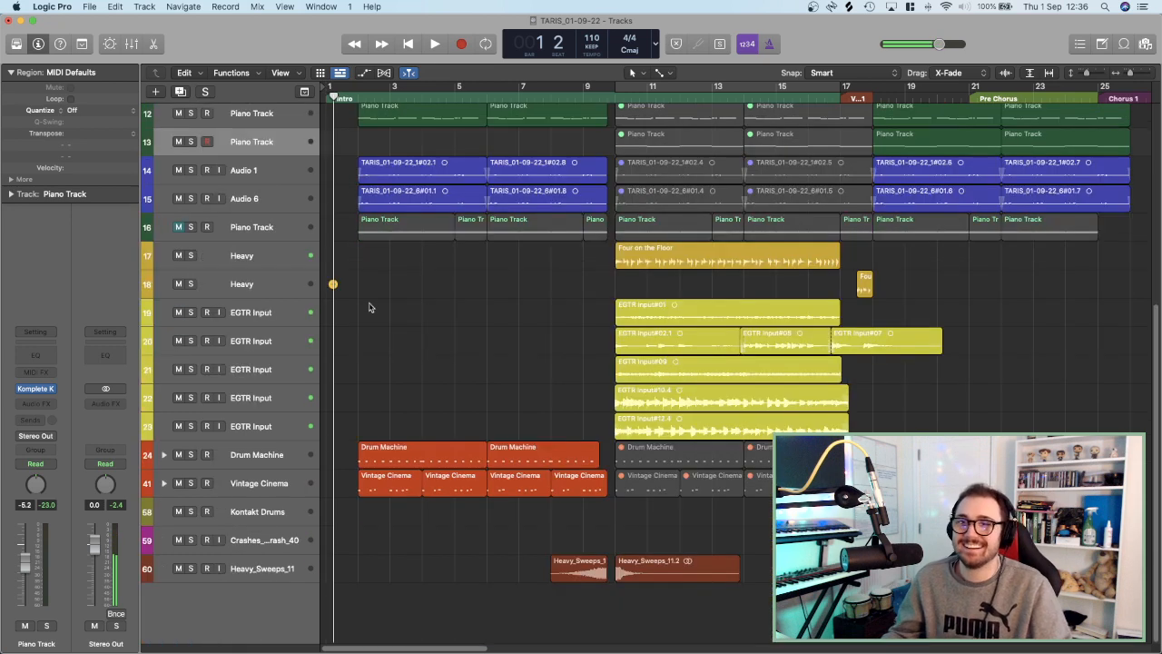
left_click_drag(179, 455, 180, 481)
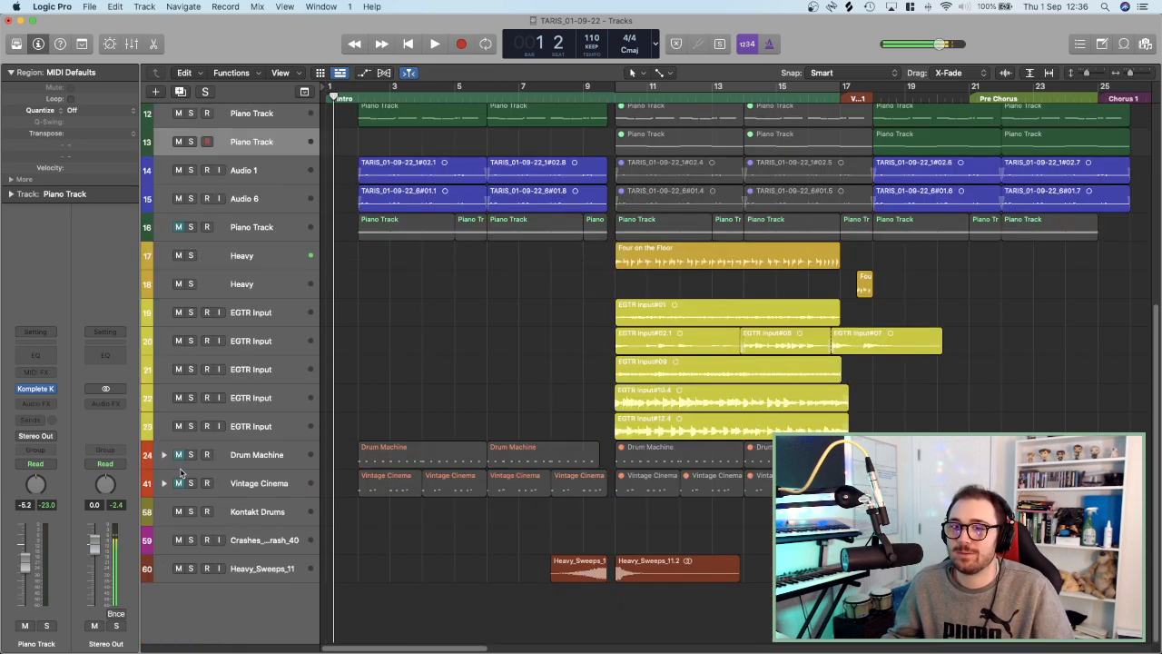
key("space")
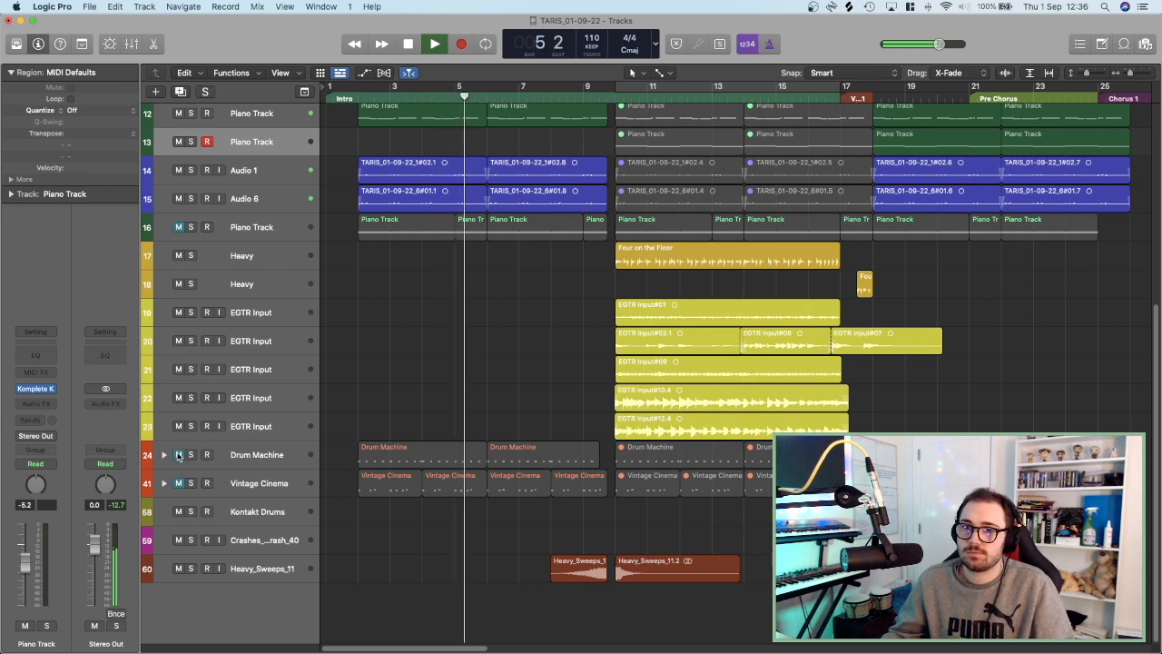
left_click_drag(178, 455, 179, 482)
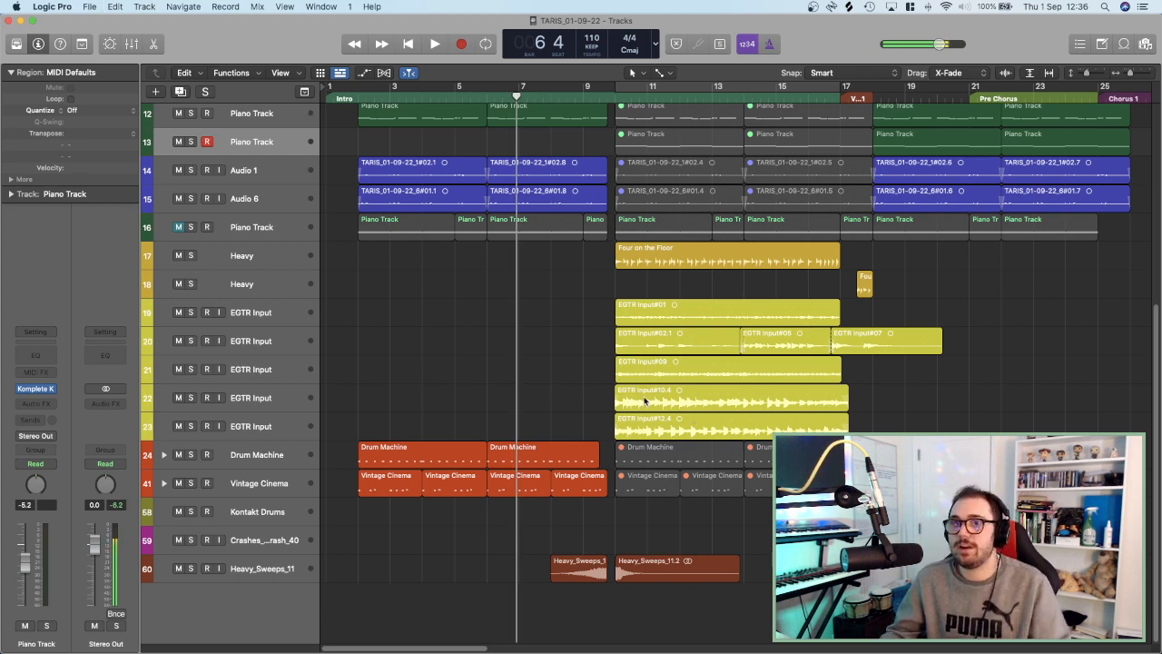
Delete the empty iZotope Iris track, track 10, from the arrangement.
scroll(660, 371, "down", 5)
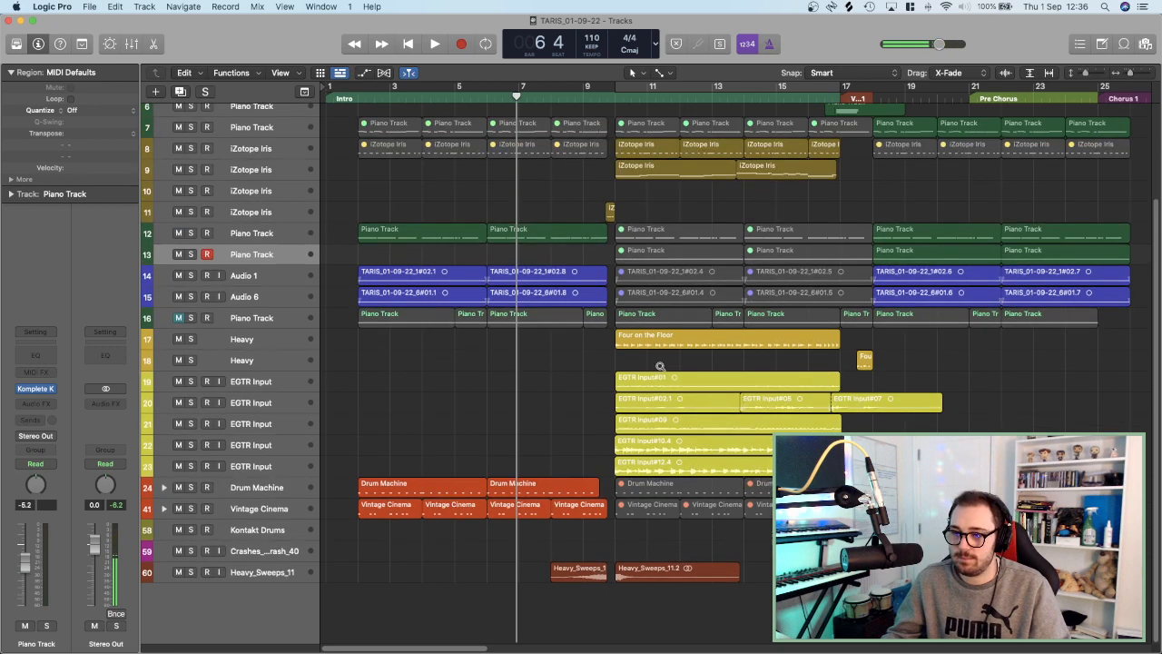
scroll(660, 368, "down", 4)
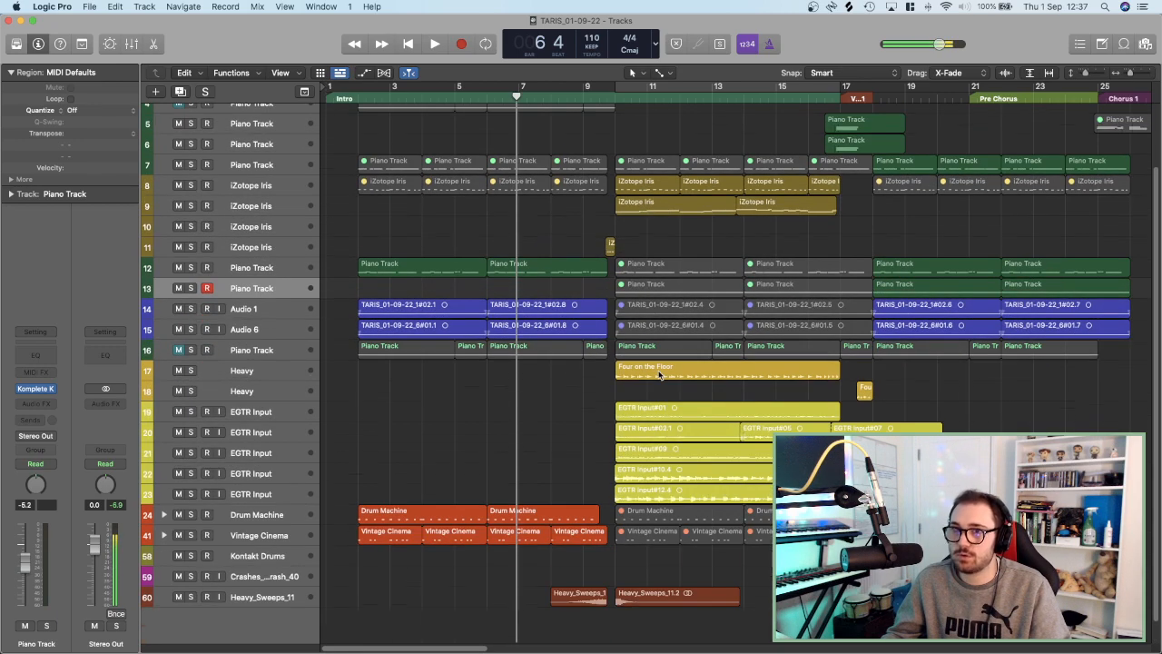
scroll(659, 372, "down", 8)
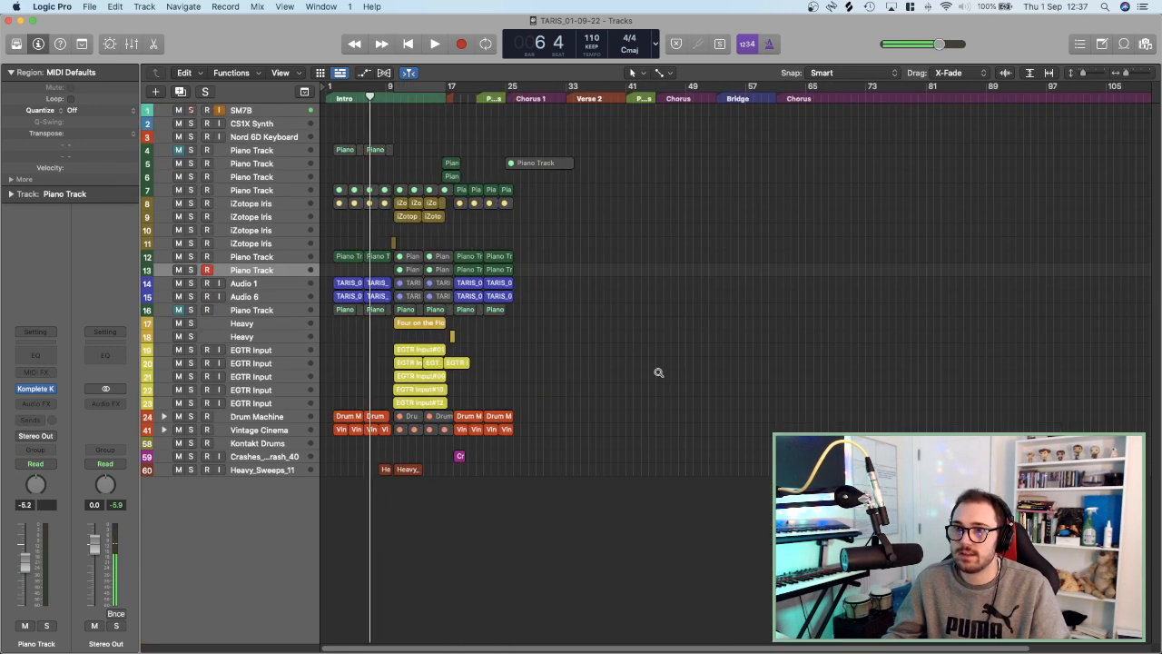
left_click(249, 256)
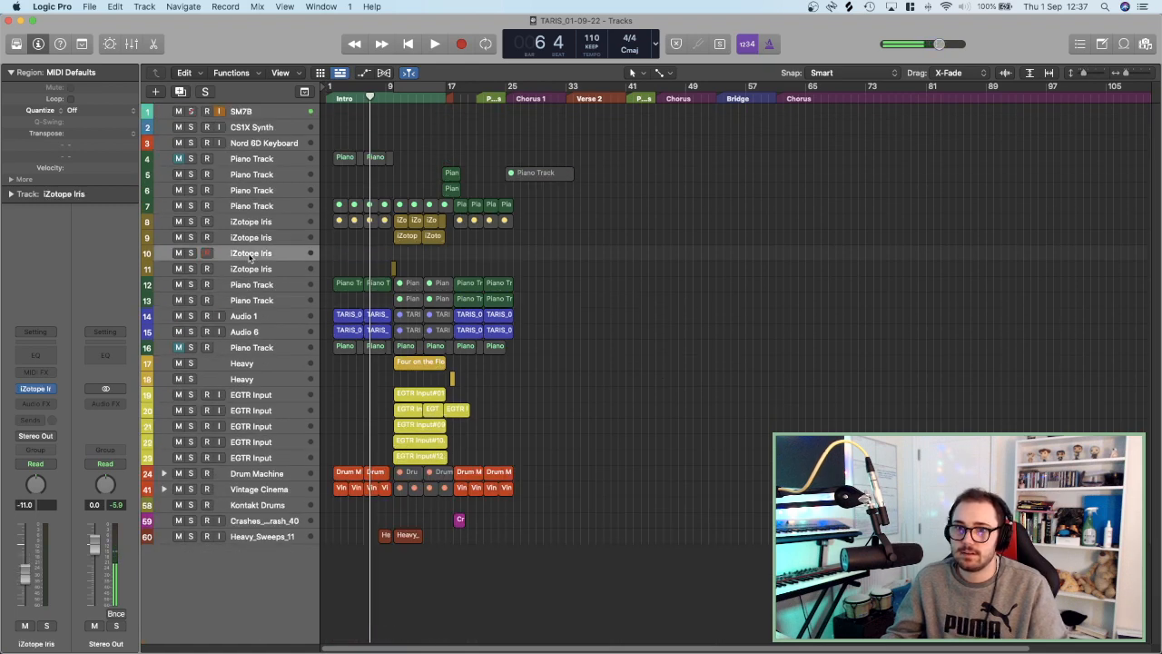
key("super+BackSpace")
Delete the unused Kontakt Drums, Nord 6D Keyboard and CS1X Synth tracks.
scroll(346, 252, "up", 1)
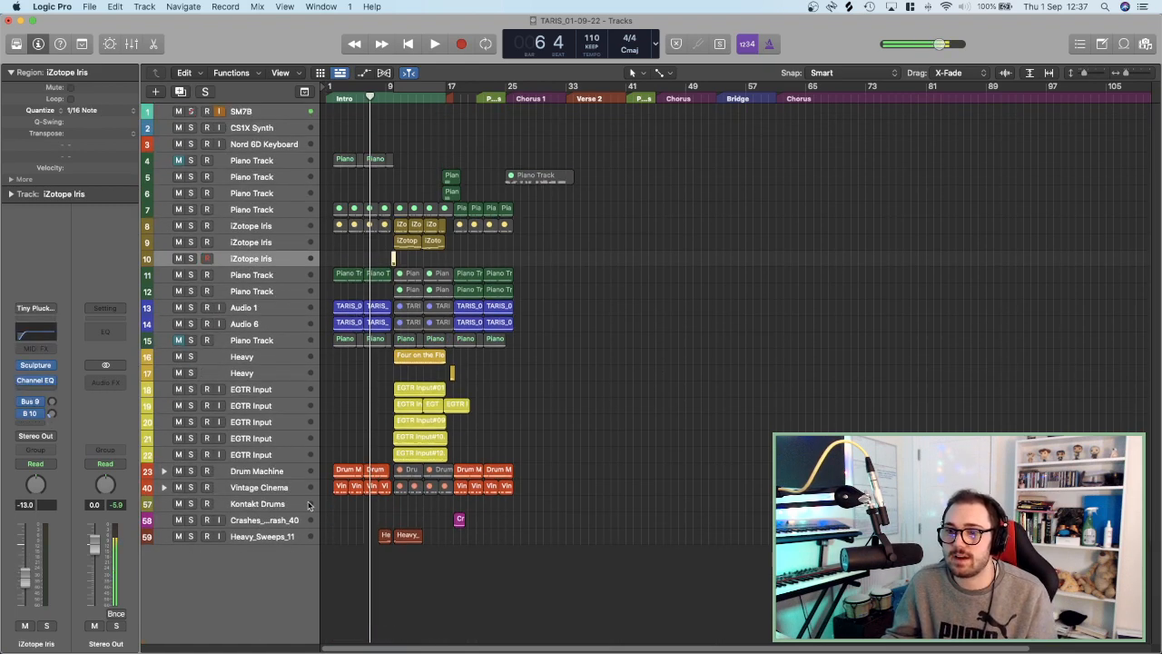
left_click(275, 505)
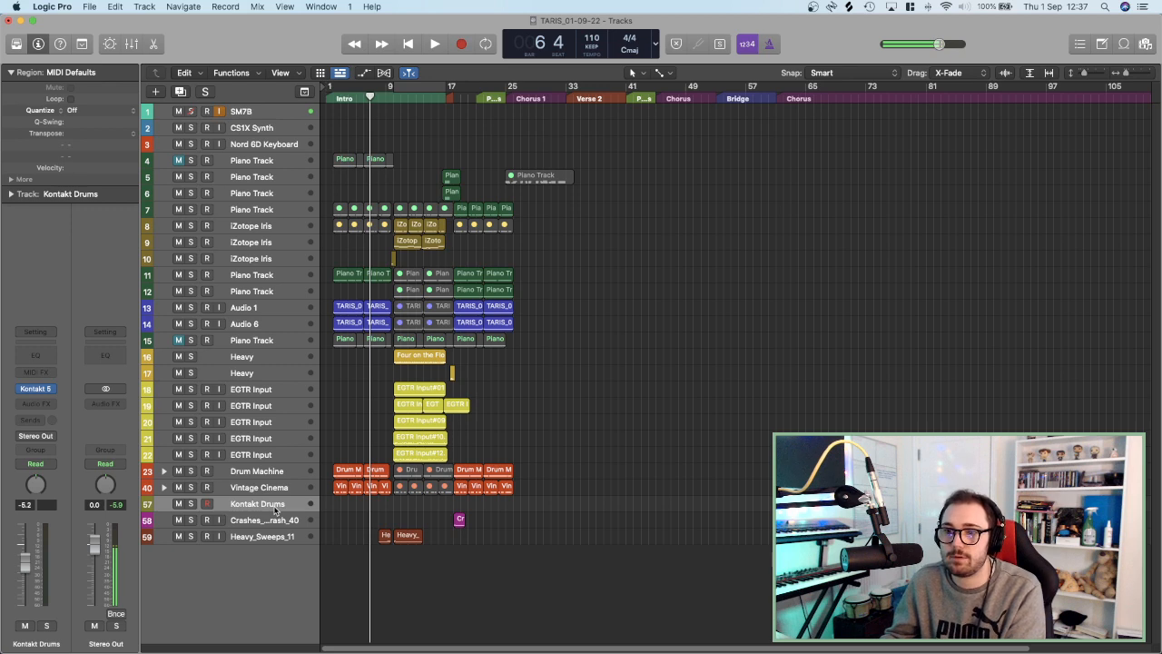
key("super+BackSpace")
left_click(268, 145)
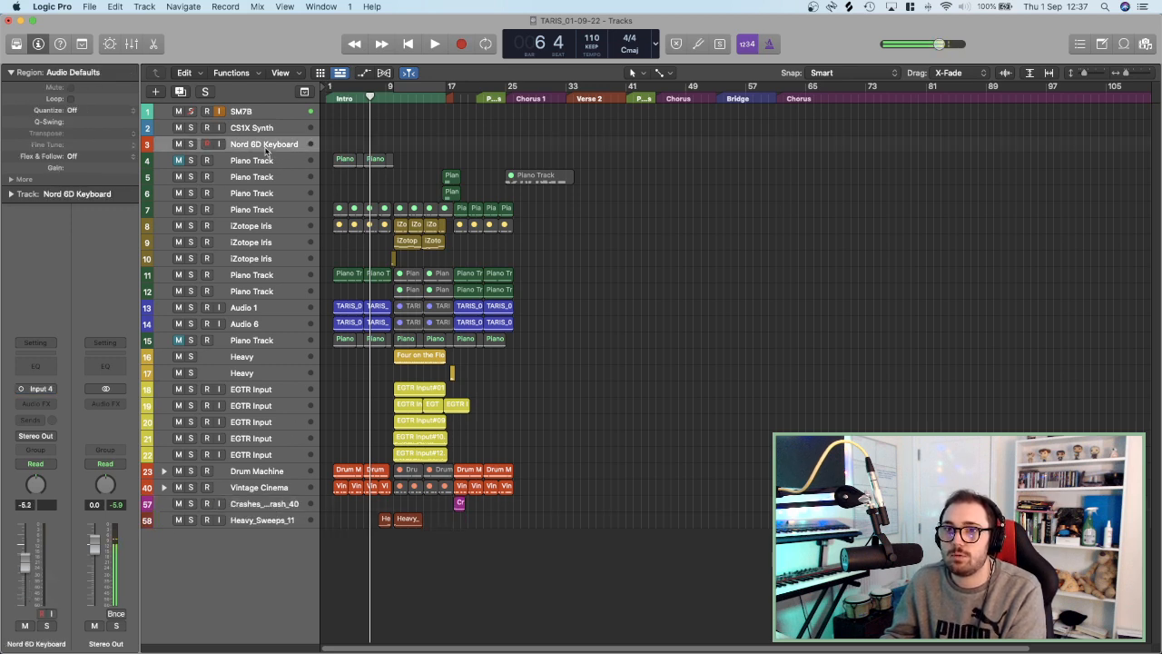
key("super+BackSpace")
left_click(263, 129)
key("super+BackSpace")
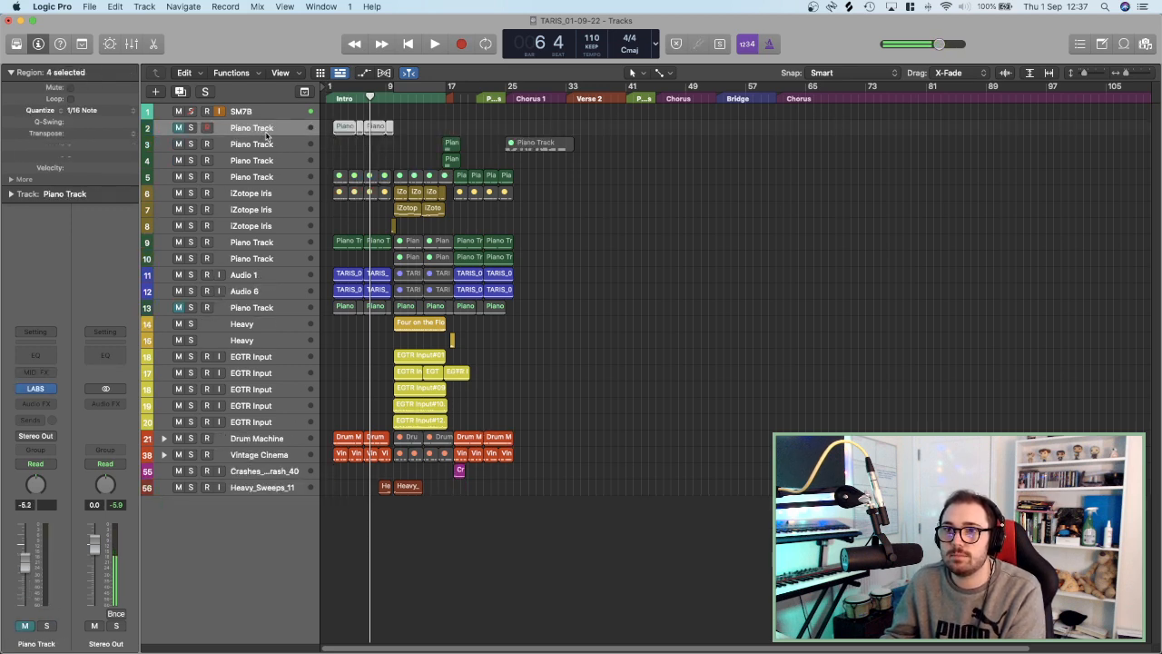
Solo the LABS Piano Track on track 2 and play it from bar 2.
key("super+Down")
key("super+Down")
key("super+Down")
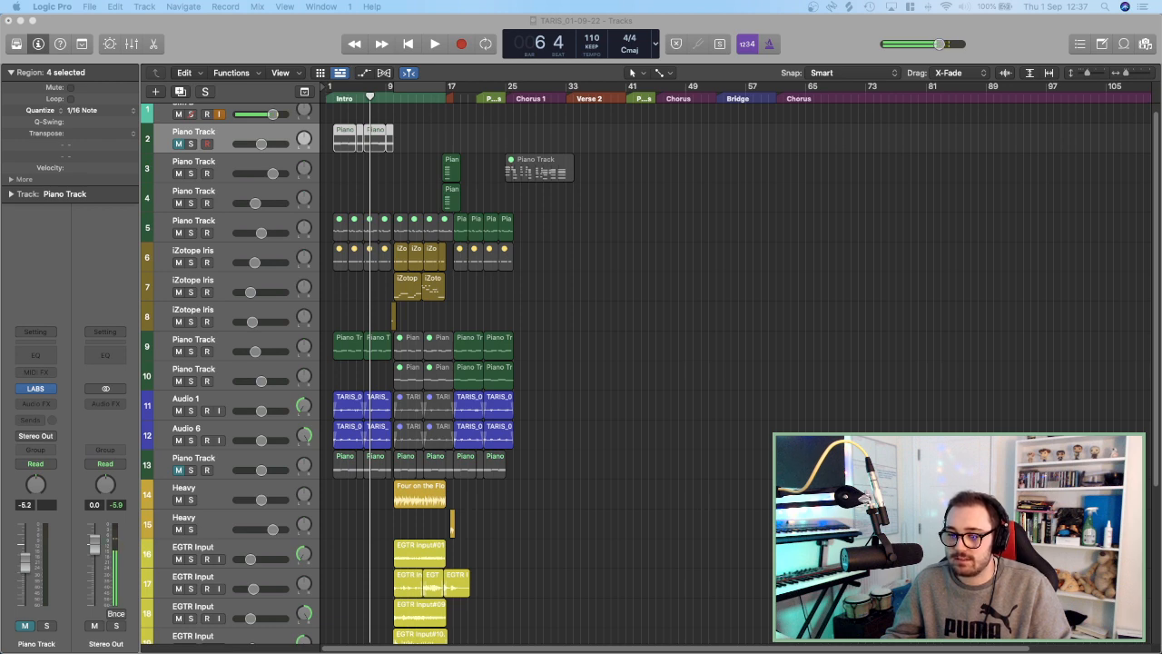
left_click(625, 347)
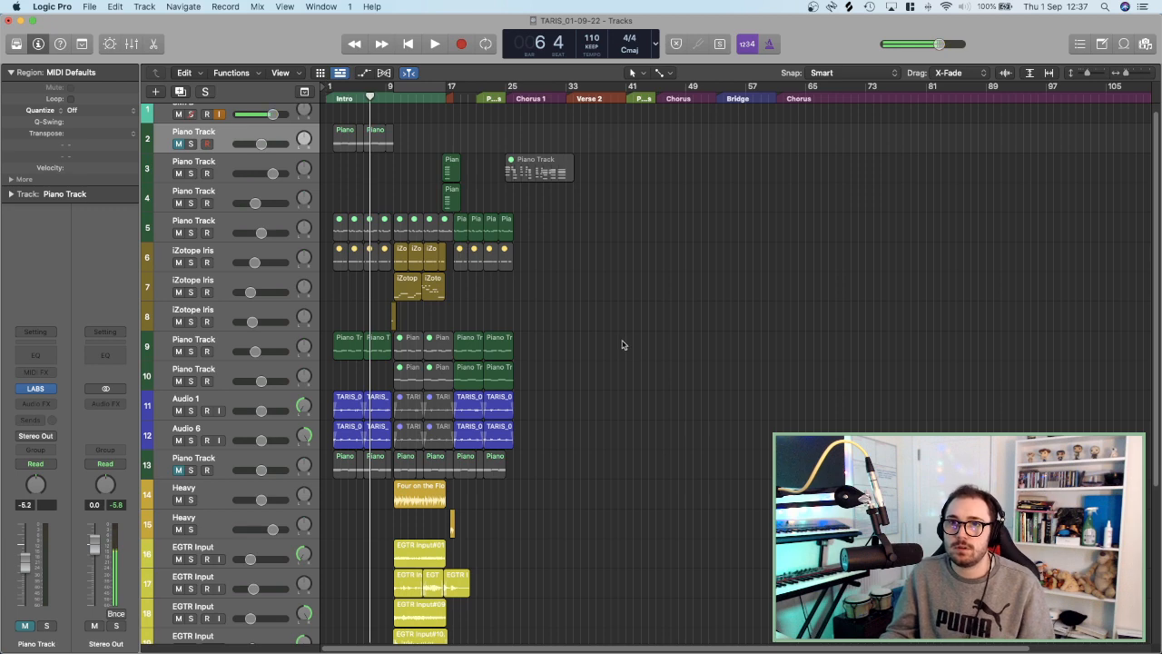
scroll(581, 376, "up", 5)
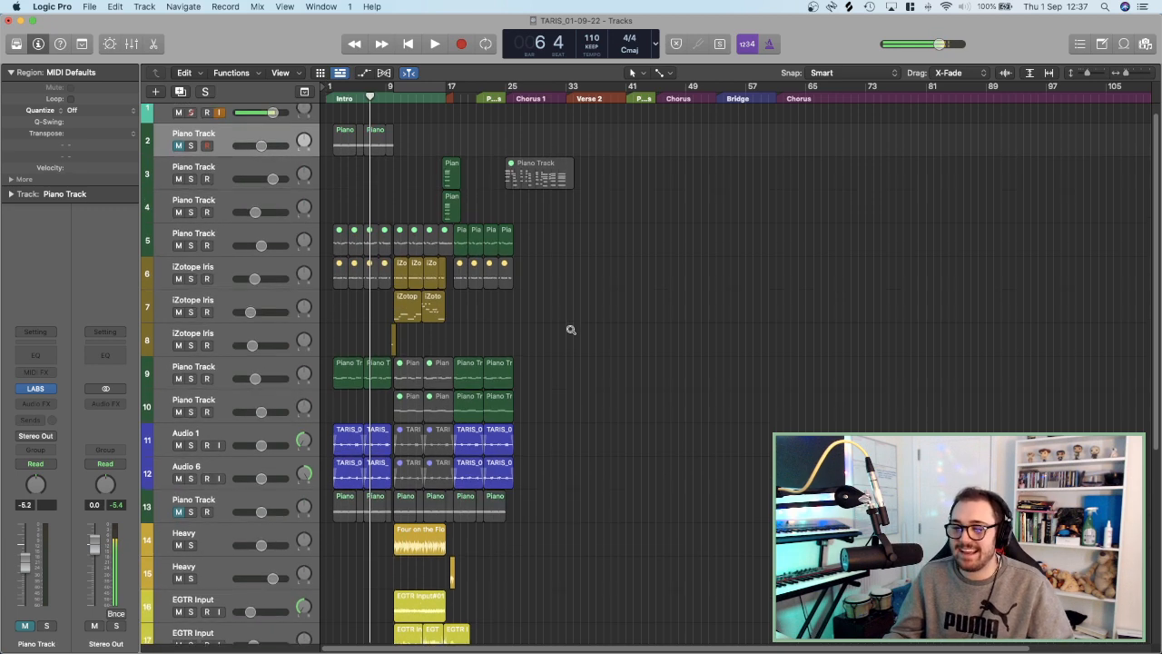
scroll(543, 327, "up", 6)
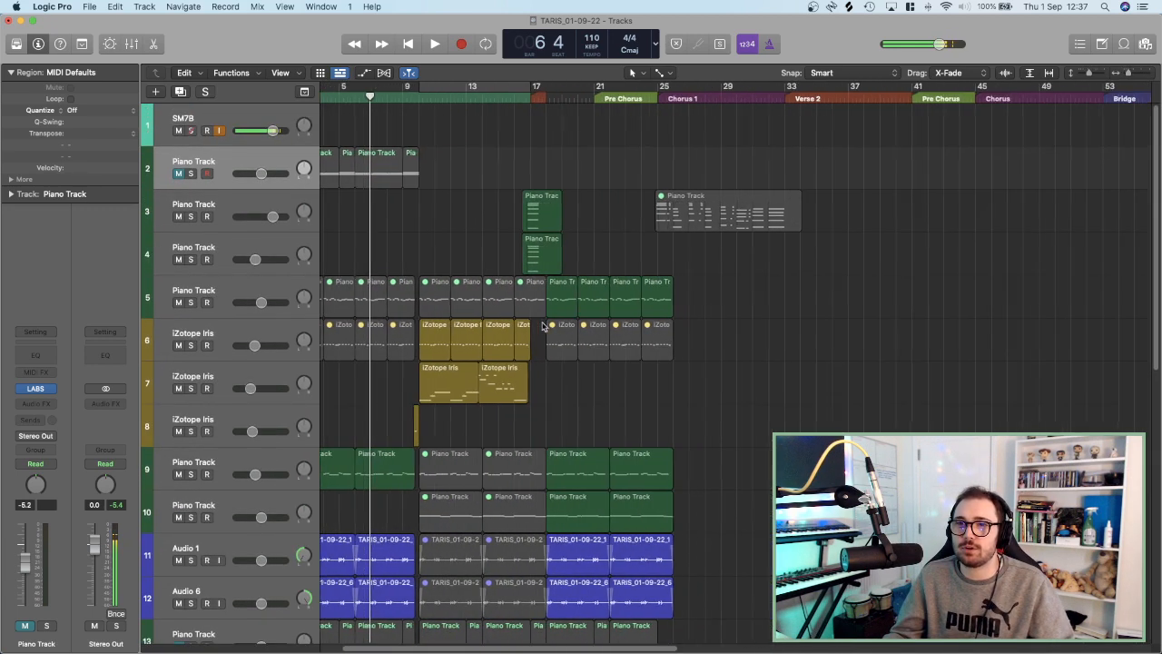
scroll(543, 336, "left", 3)
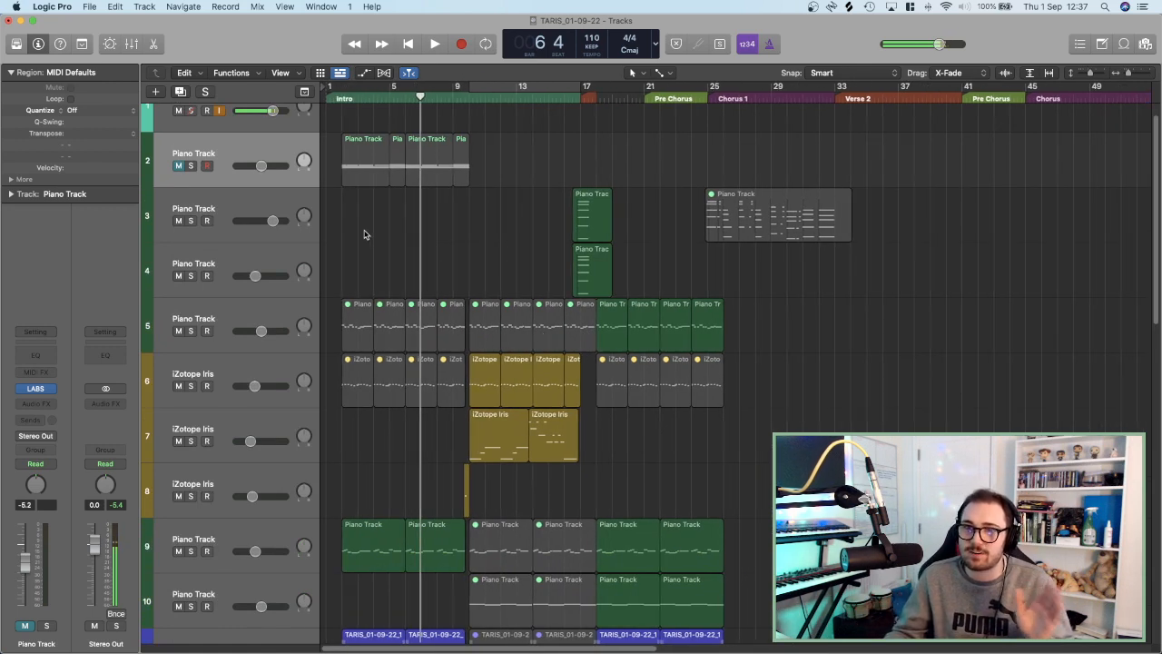
left_click(191, 167)
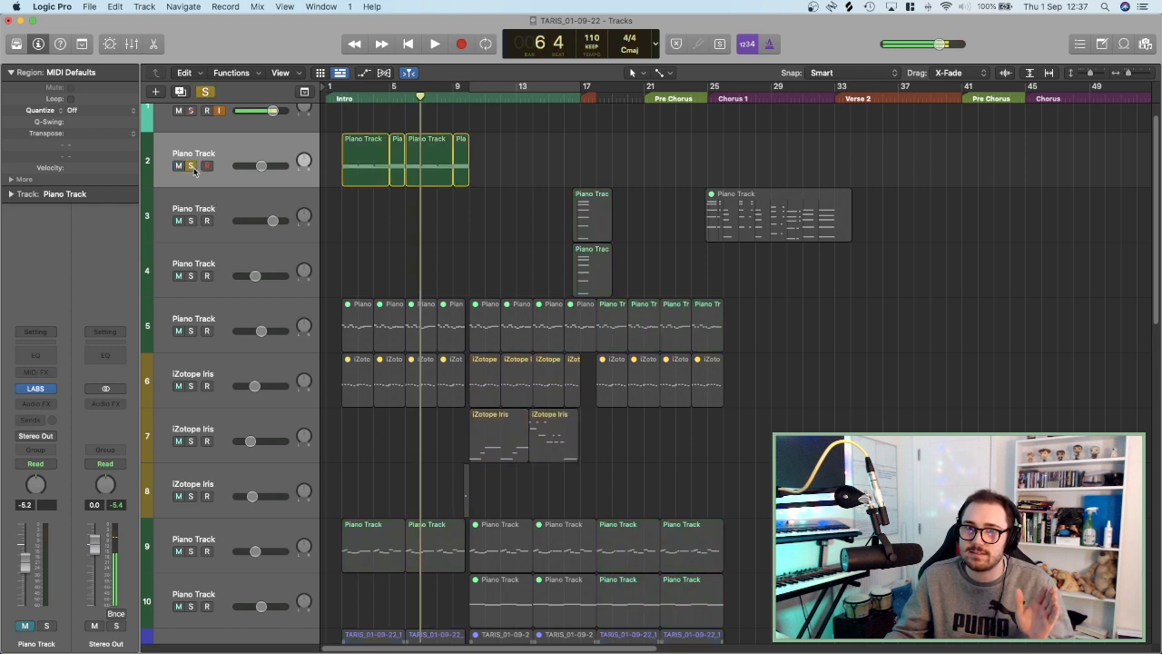
left_click(343, 99)
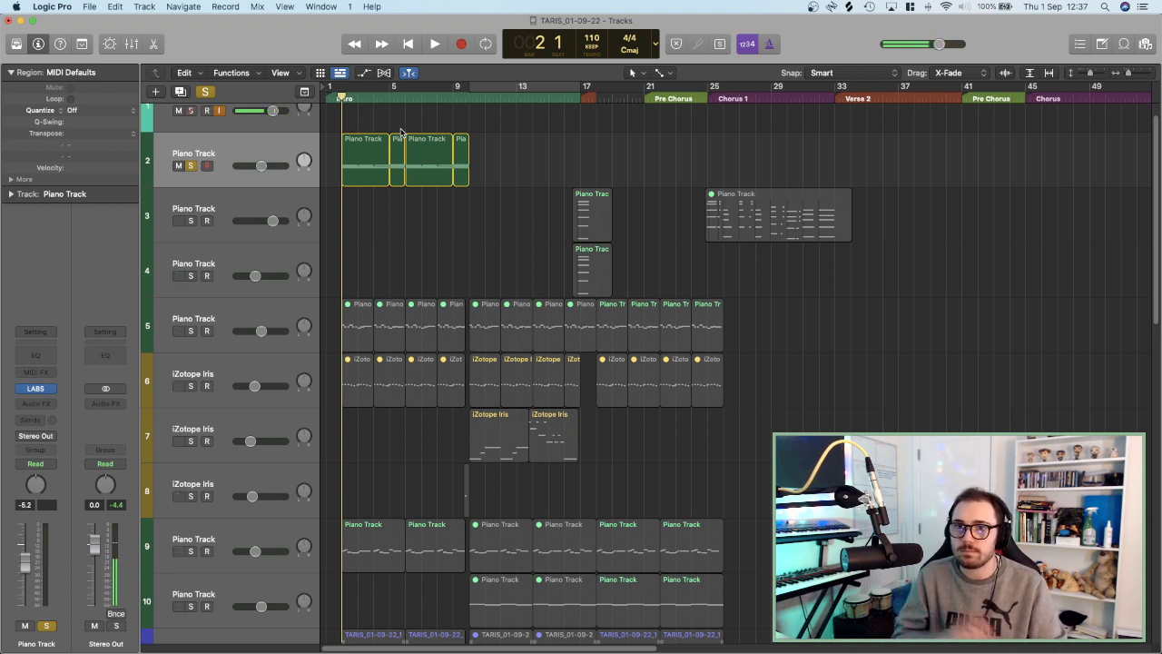
key("space")
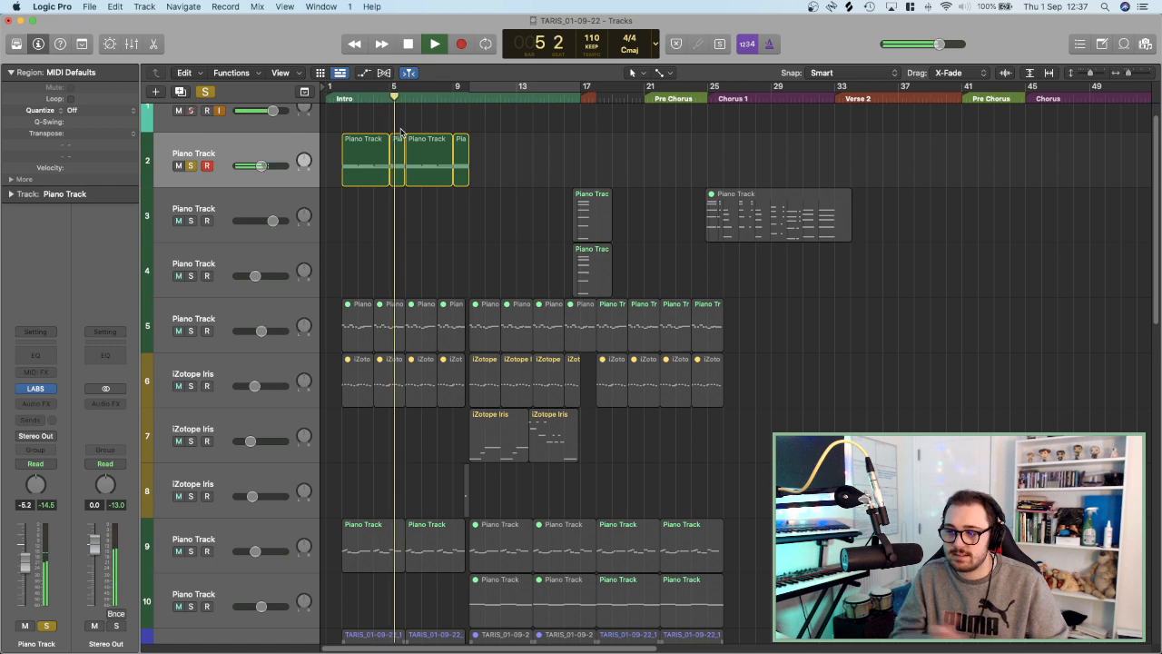
Solo Audio 1 and Audio 6 along with track 2 and play the three together from bar 2.
scroll(307, 263, "down", 5)
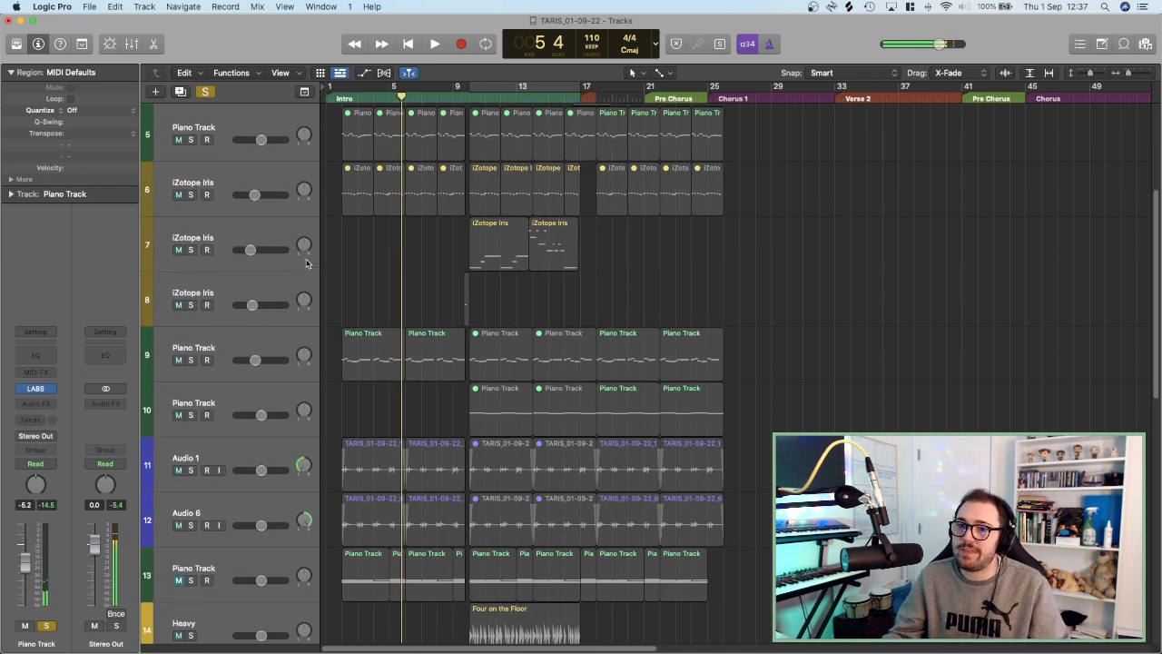
scroll(305, 282, "down", 10)
scroll(280, 402, "up", 4)
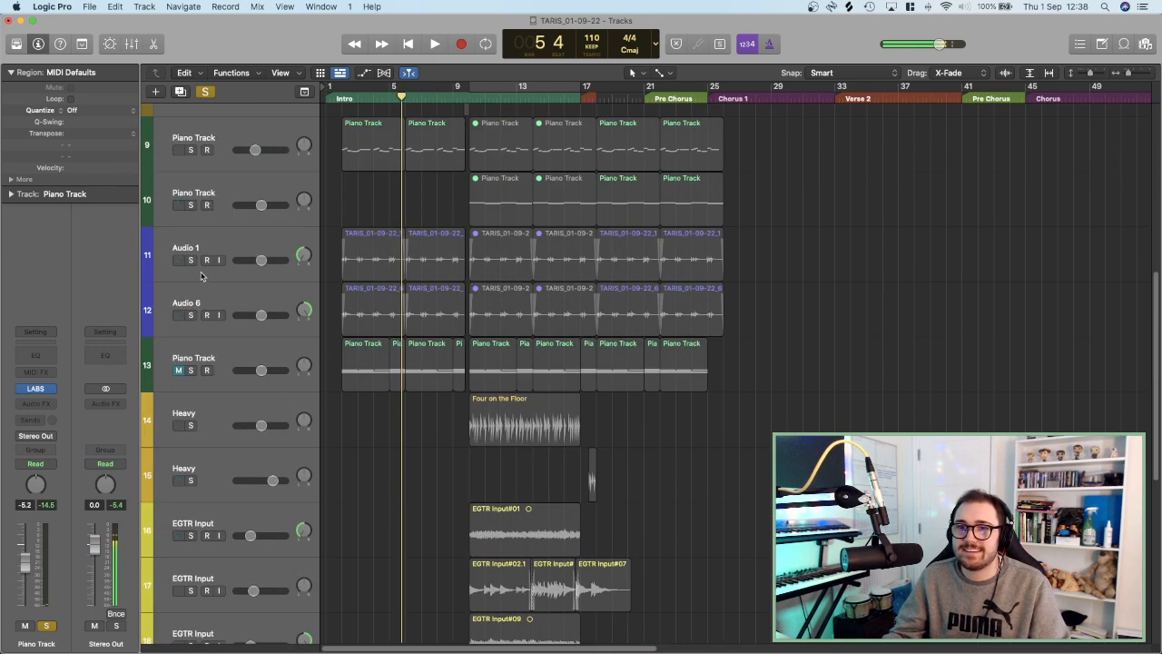
left_click_drag(191, 260, 191, 314)
left_click(341, 97)
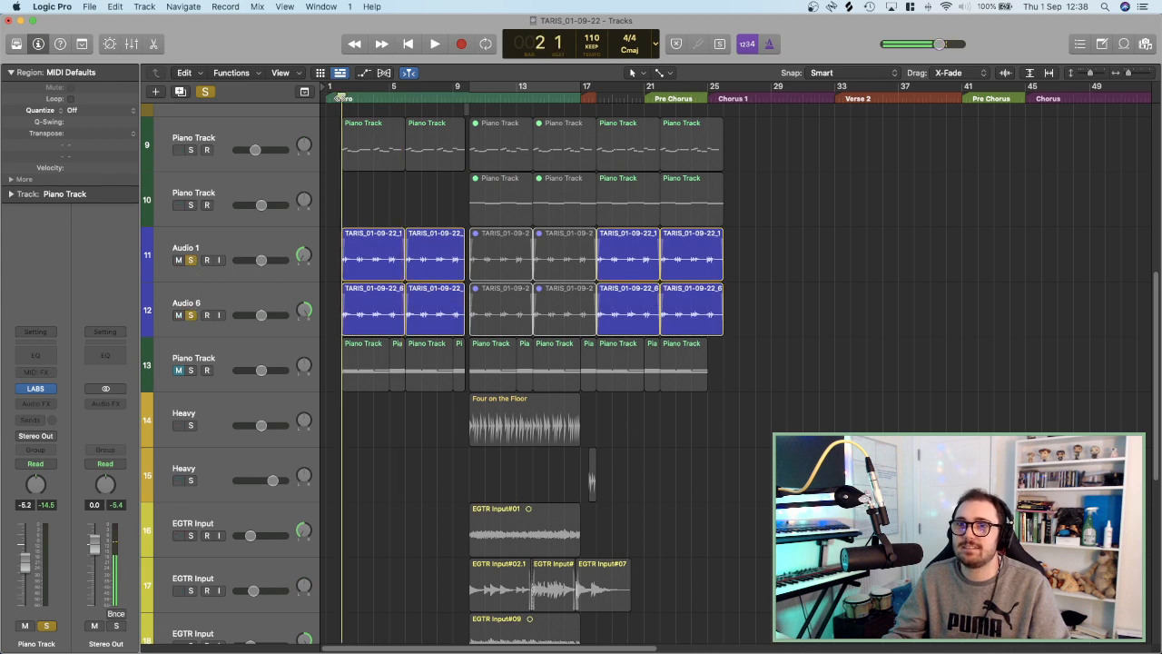
scroll(354, 181, "up", 5)
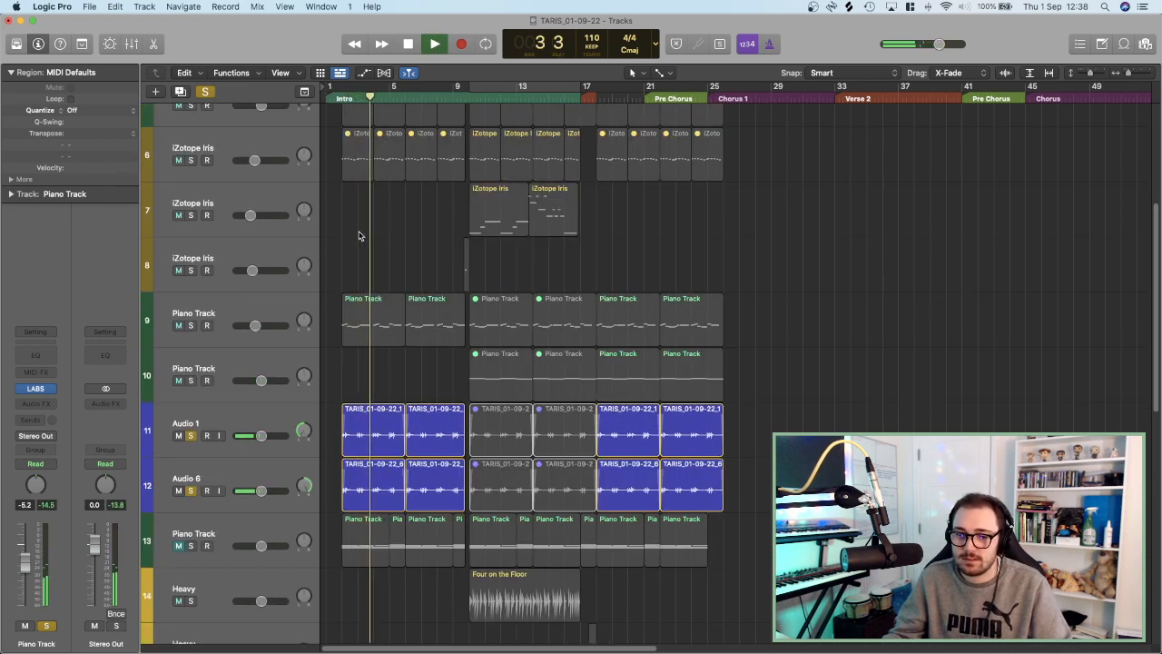
scroll(359, 234, "up", 3)
scroll(360, 236, "up", 3)
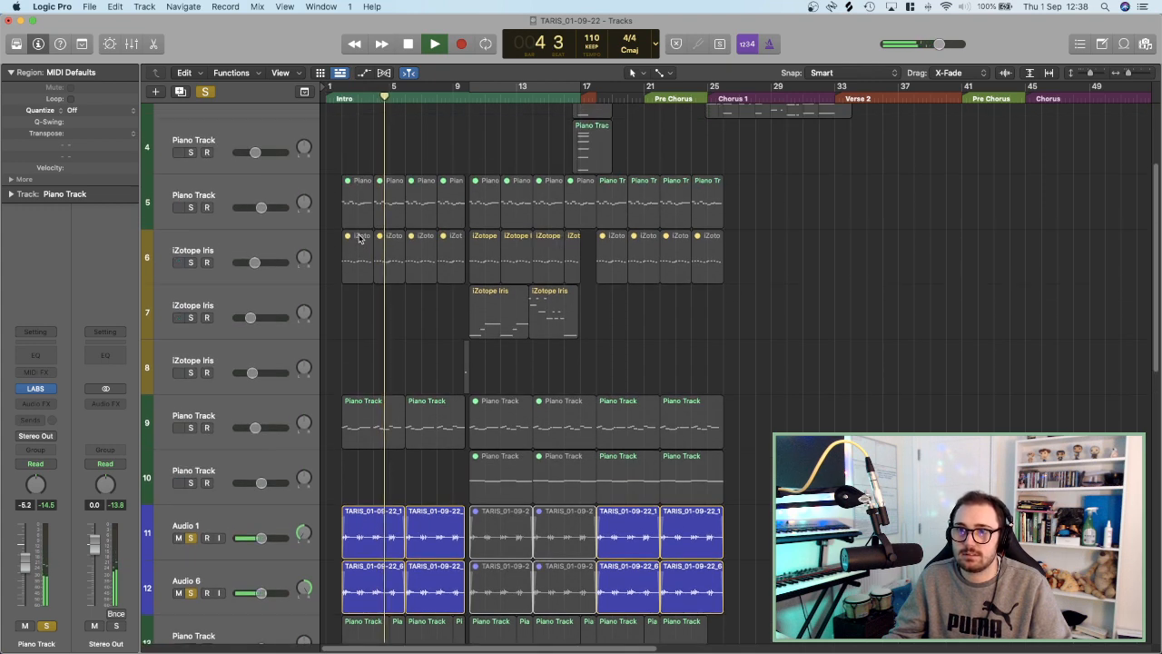
scroll(359, 240, "up", 2)
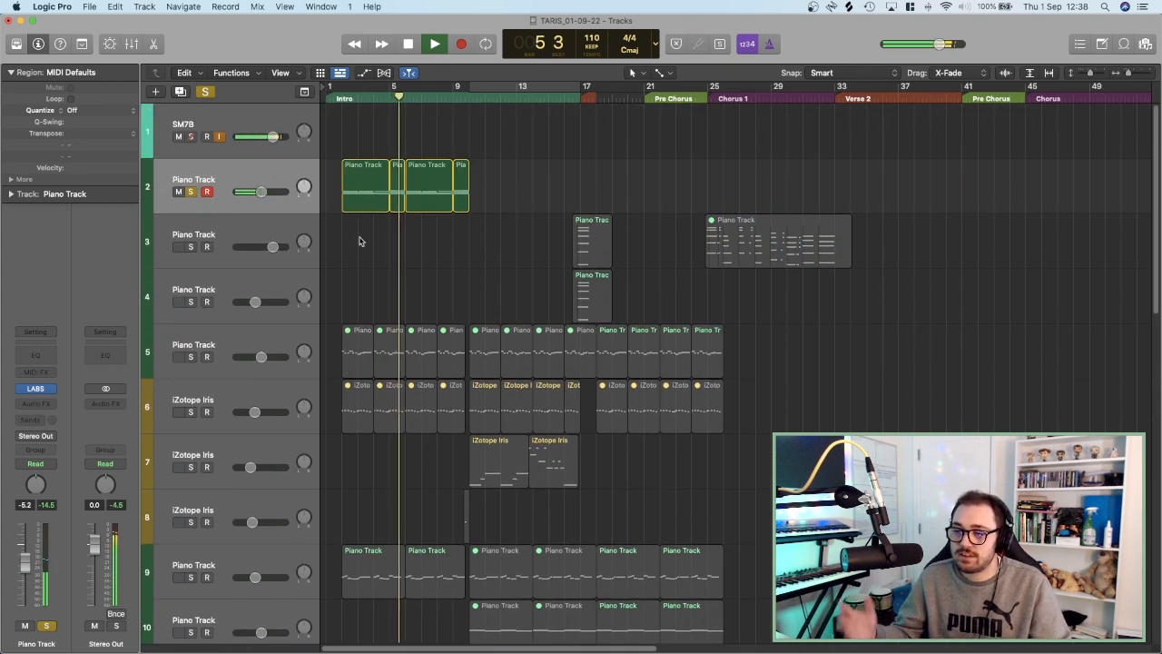
key("space")
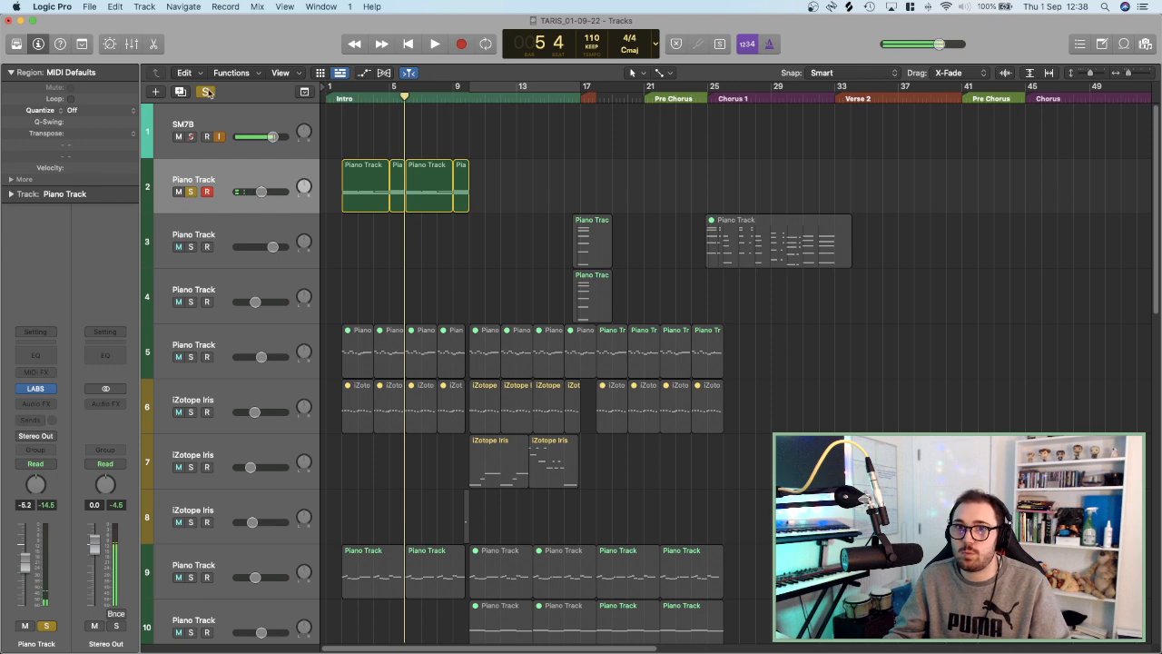
Clear all solos and mute the four intro Piano Track regions on track 2.
left_click(207, 91)
left_click_drag(361, 122, 514, 188)
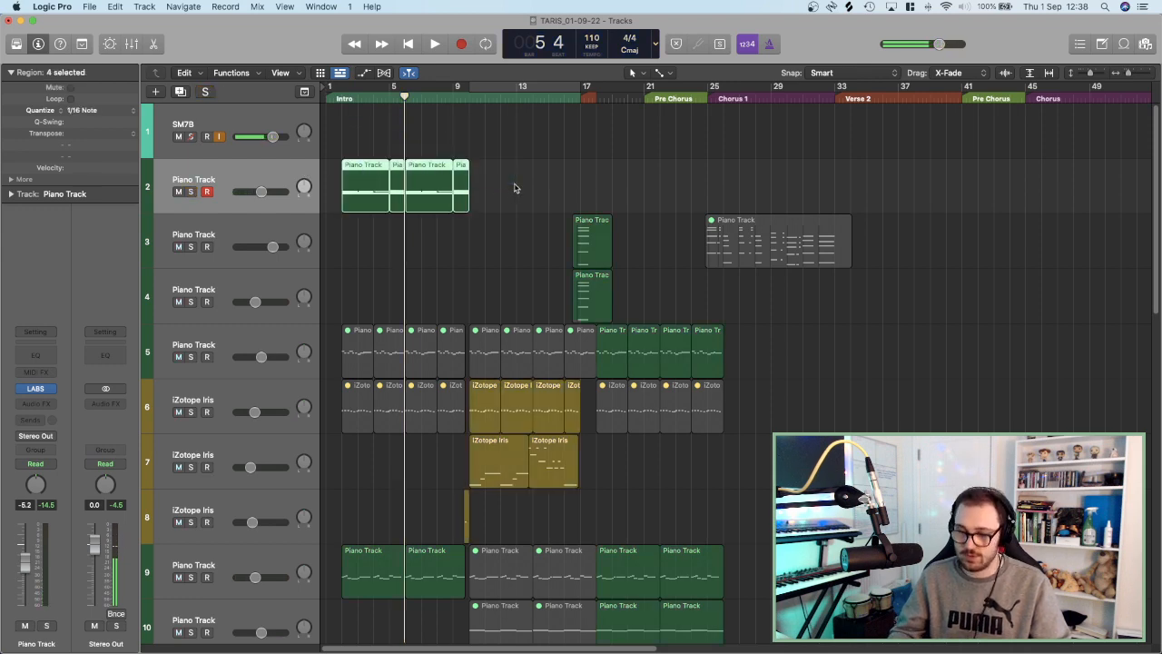
key("ctrl+m")
key("super+Up")
key("super+Up")
key("super+Up")
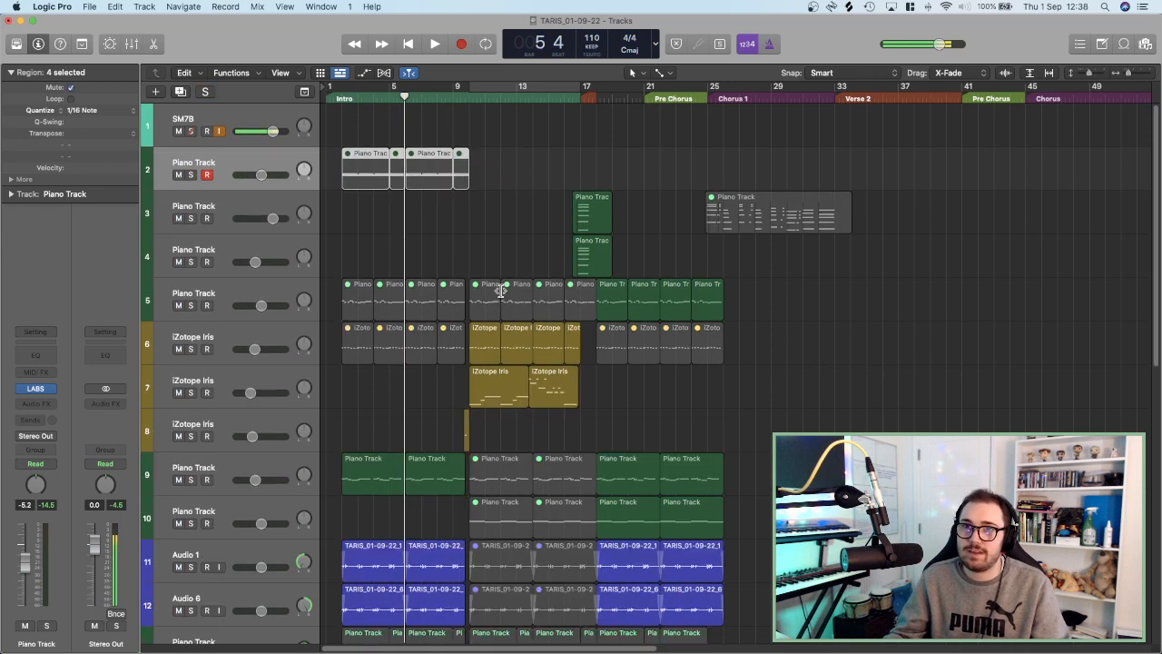
Play the arrangement from the song's start through the intro, verse and pre-chorus into Chorus 1.
scroll(500, 289, "down", 10)
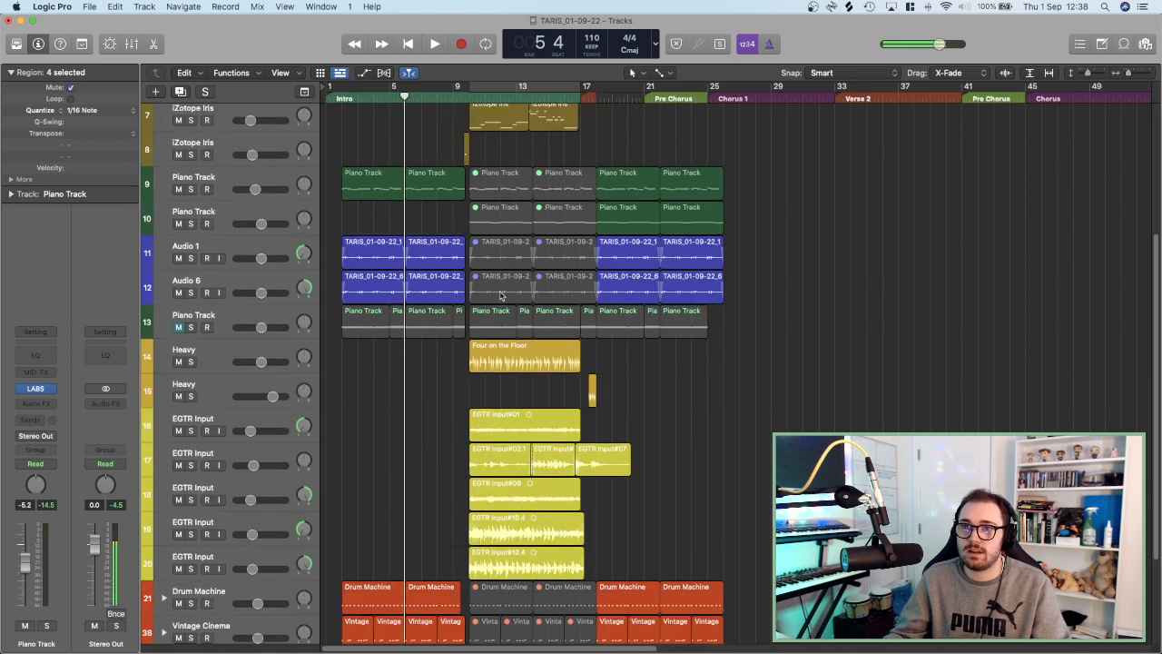
scroll(500, 294, "down", 4)
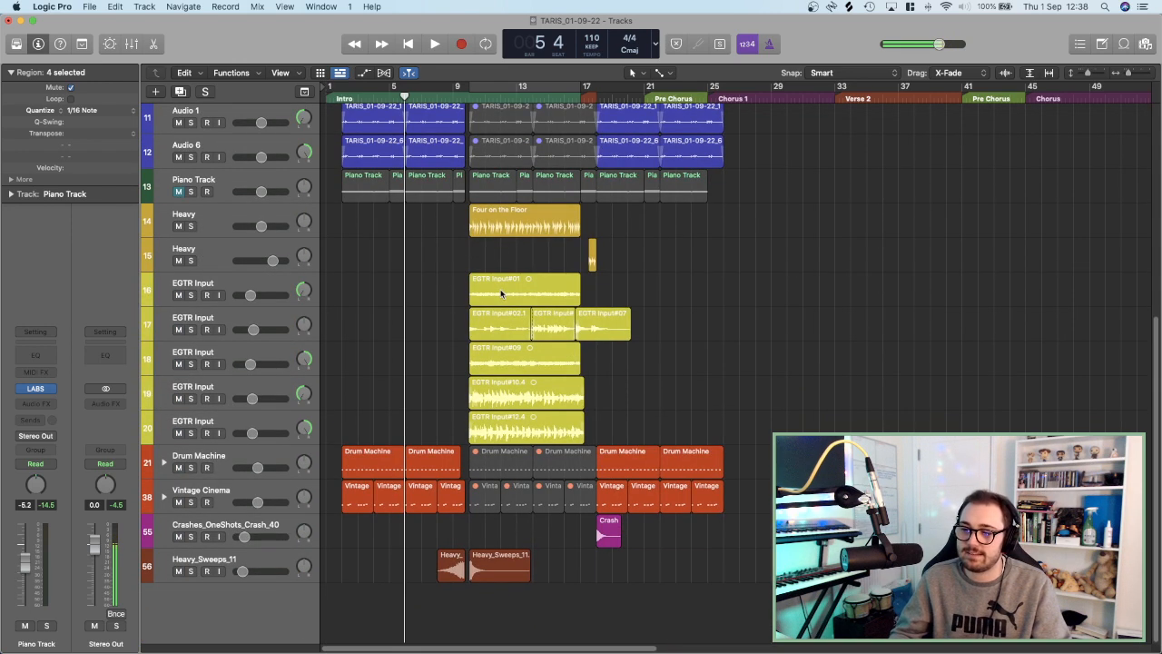
key("Return")
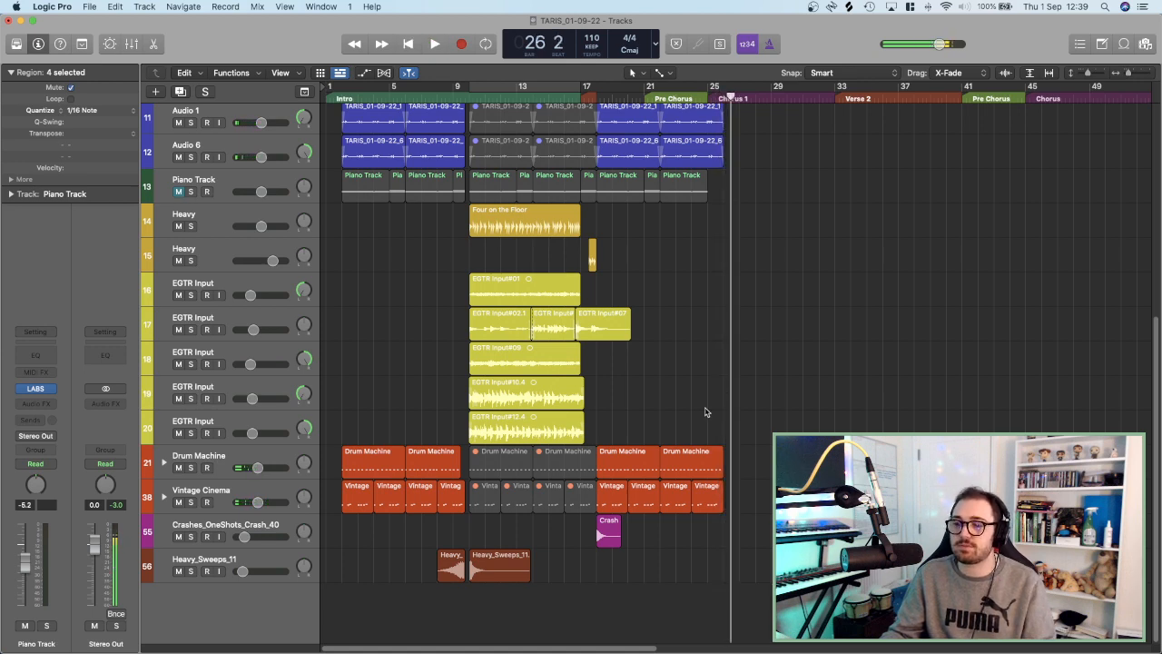
key("super+Up")
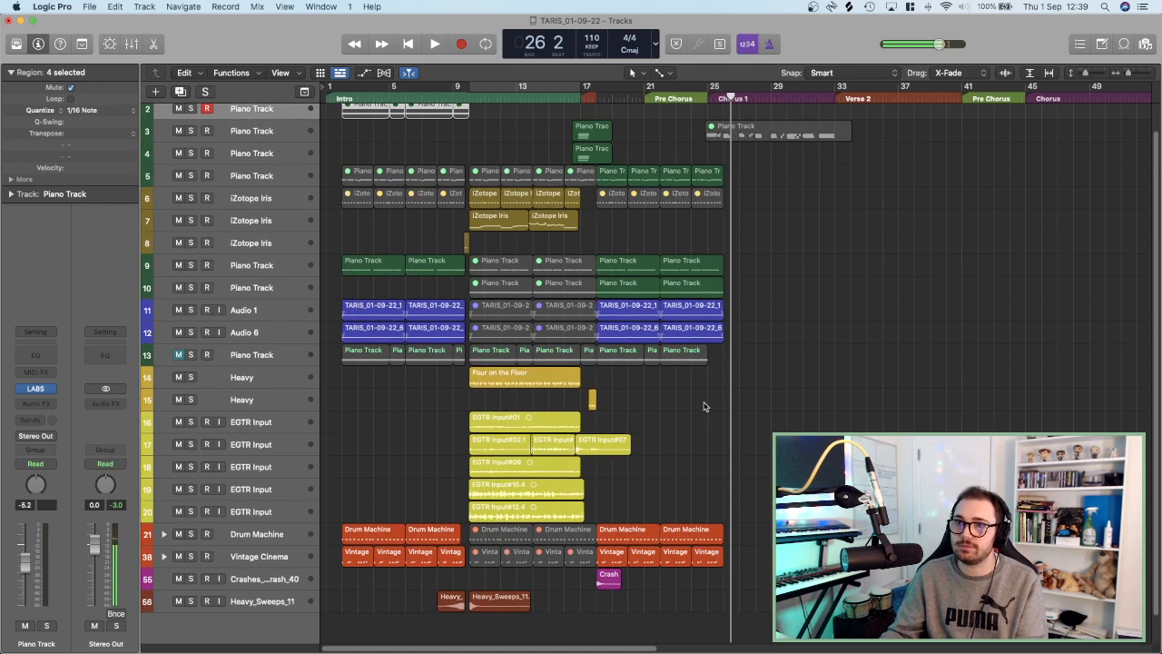